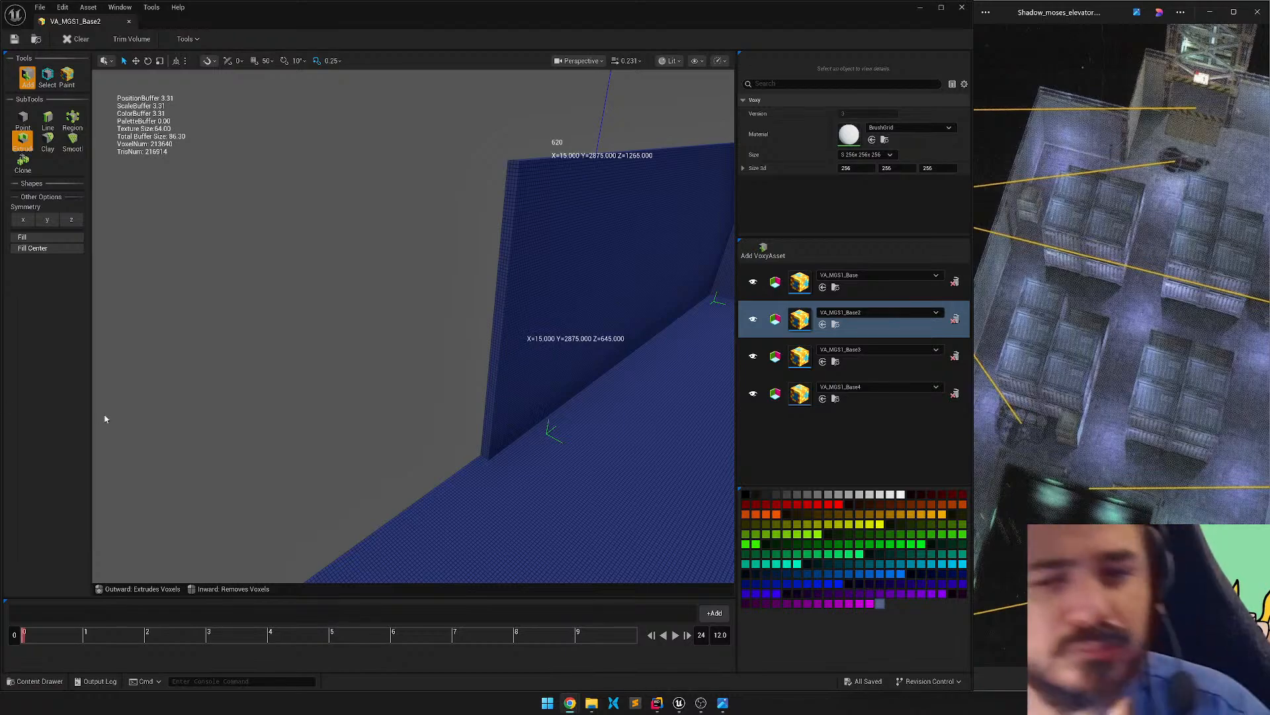
# Narrow the editor window to reveal more of the Cargo Dock reference image beside it.
pyautogui.moveTo(467, 371); pyautogui.dragTo(659, 358, button='right')
pyautogui.press('s')
pyautogui.moveTo(391, 338); pyautogui.dragTo(427, 328, button='right')
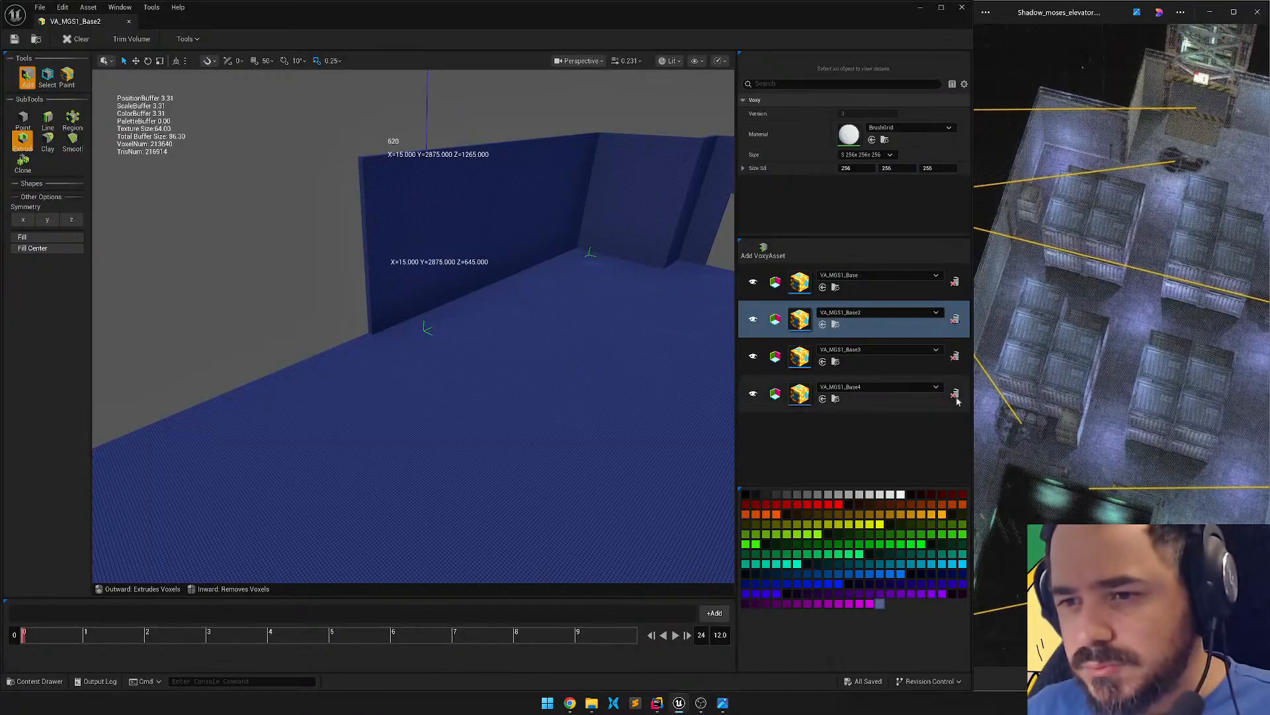
pyautogui.click(1097, 371)
pyautogui.scroll(-1, 992, 408)
pyautogui.click(777, 34)
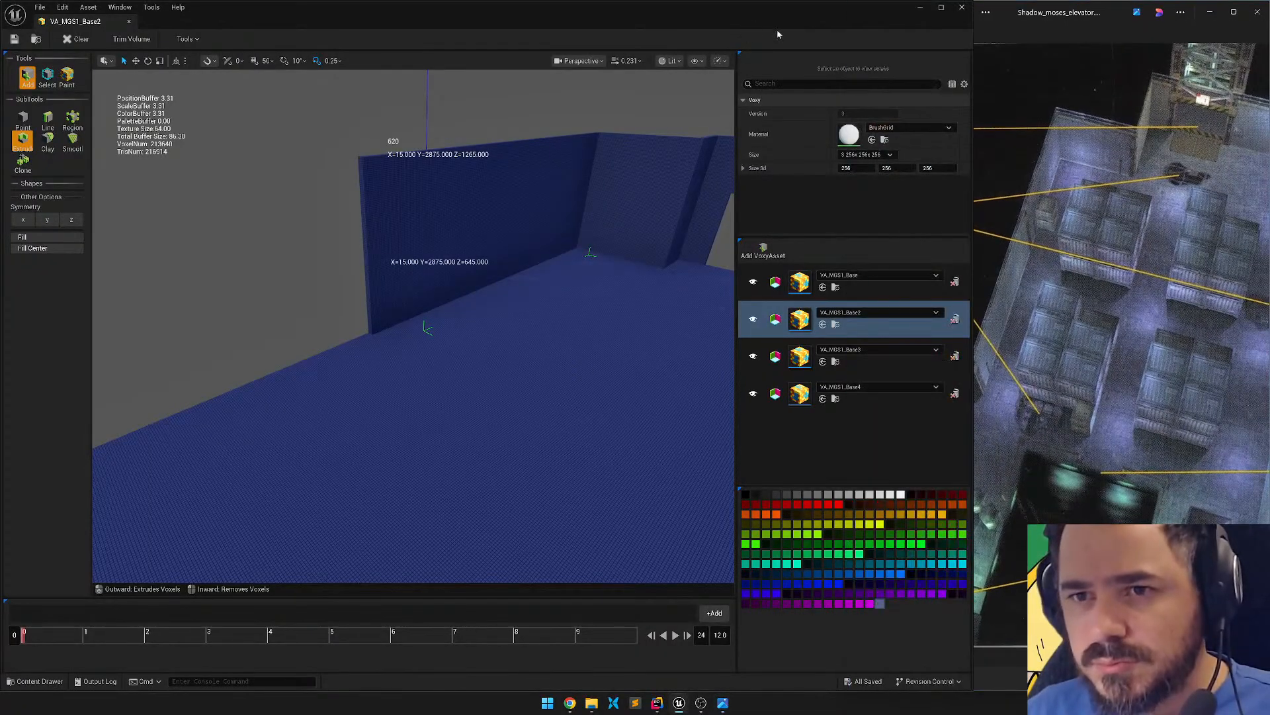
pyautogui.moveTo(971, 61); pyautogui.dragTo(850, 142)
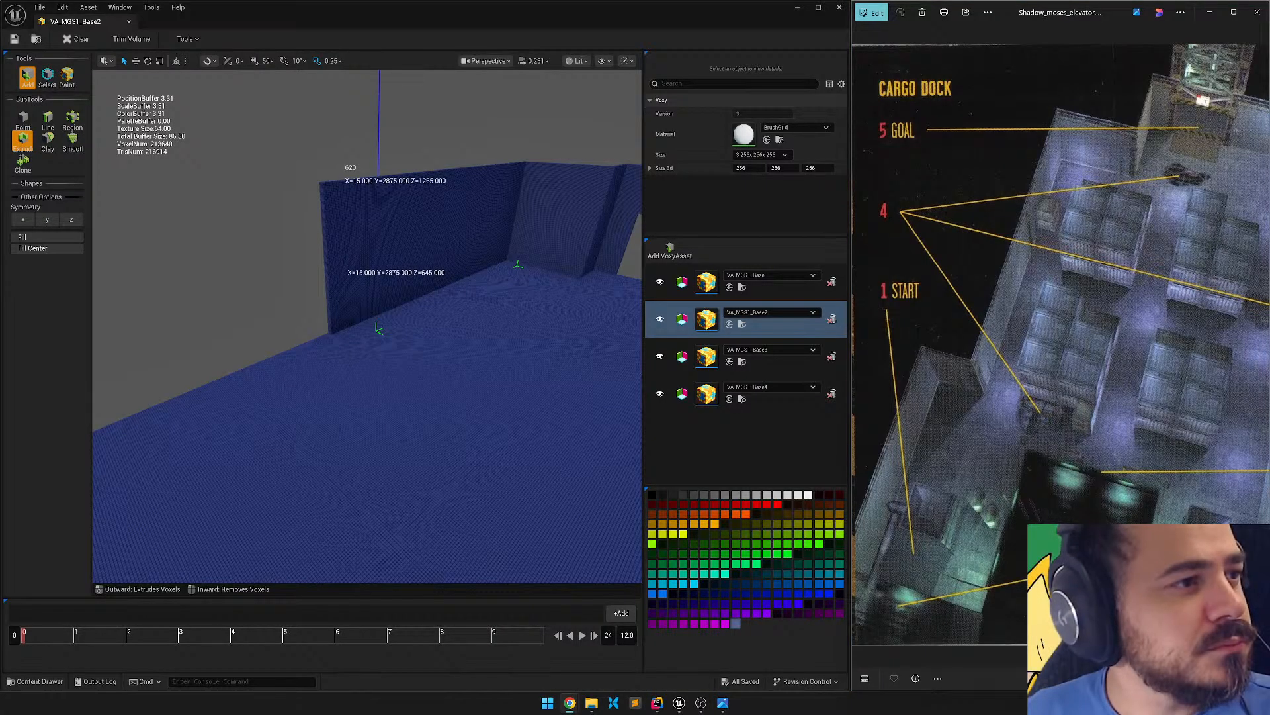
# Extrude the end of the side wall in VA_MGS1_Base2 by about 1,110 units along positive Y.
pyautogui.moveTo(391, 331); pyautogui.dragTo(305, 338, button='right')
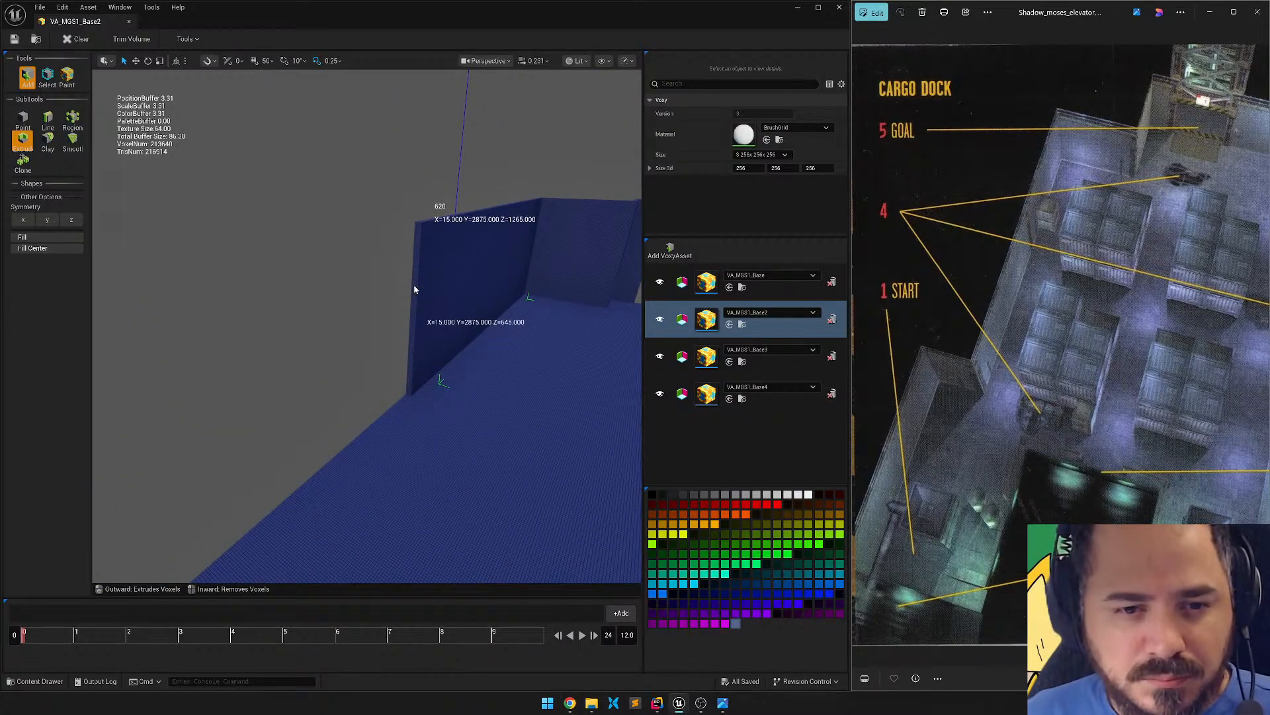
pyautogui.moveTo(415, 289); pyautogui.dragTo(240, 390)
pyautogui.moveTo(295, 391); pyautogui.dragTo(436, 393, button='right')
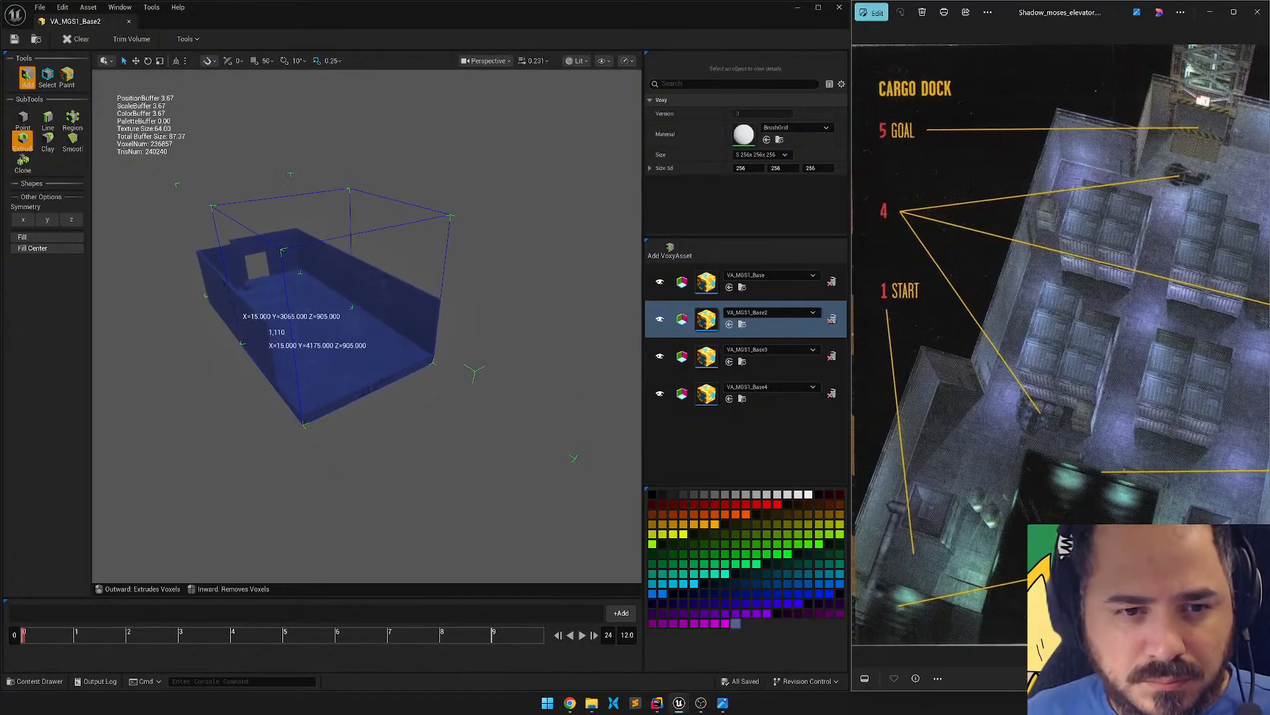
# Activate VA_MGS1_Base3 and move its volume up against the open corner of the existing floor.
pyautogui.click(781, 363)
pyautogui.moveTo(383, 342); pyautogui.dragTo(444, 338, button='right')
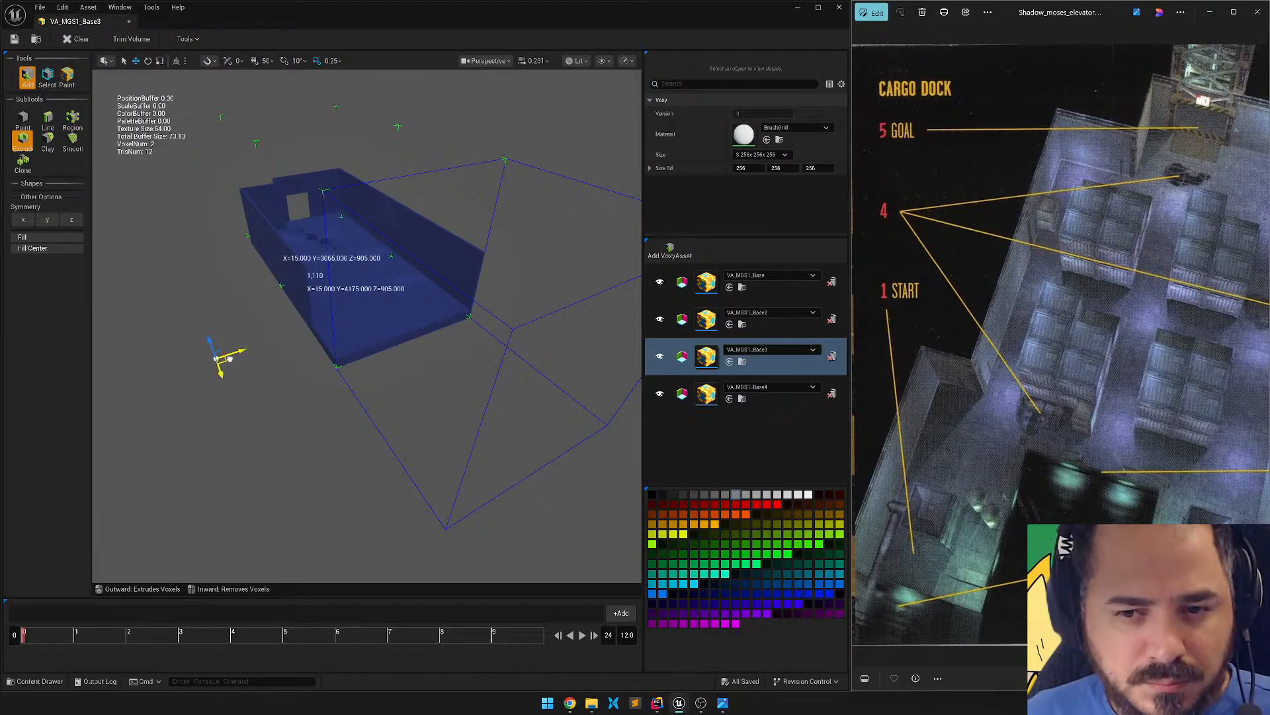
pyautogui.press('Tab')
pyautogui.moveTo(493, 325); pyautogui.dragTo(248, 329)
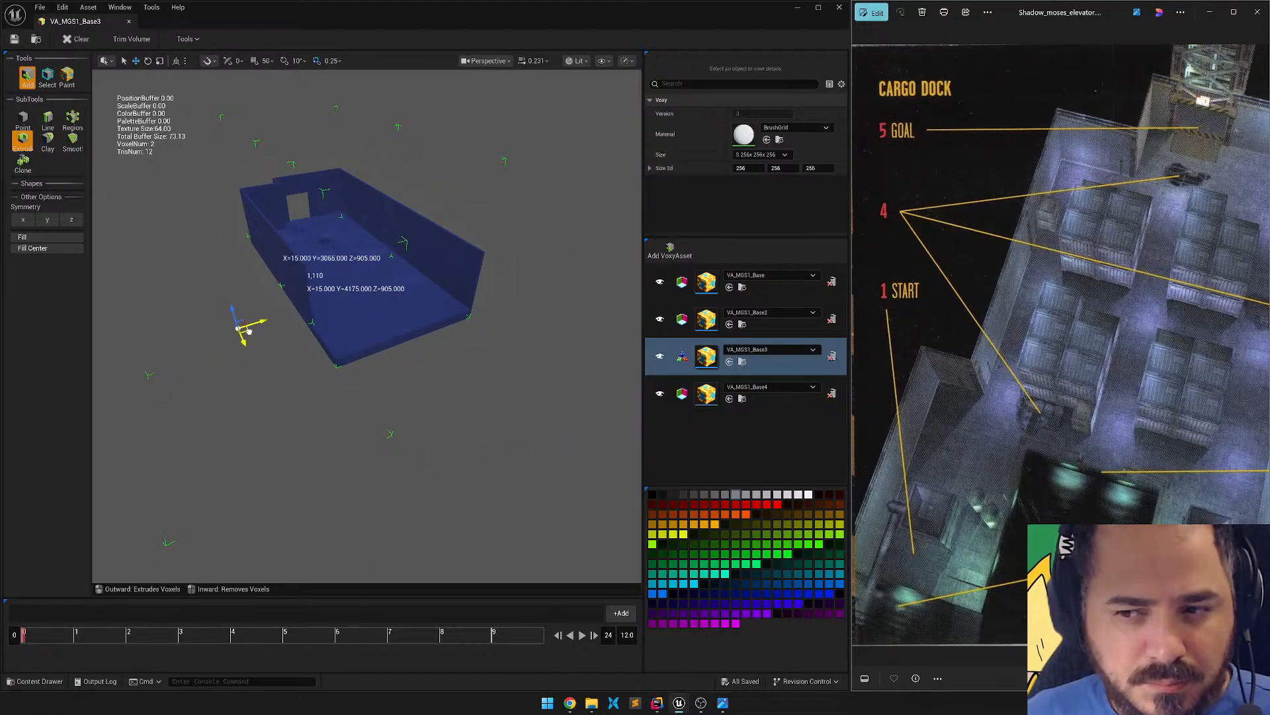
pyautogui.moveTo(249, 331); pyautogui.dragTo(336, 312, button='right')
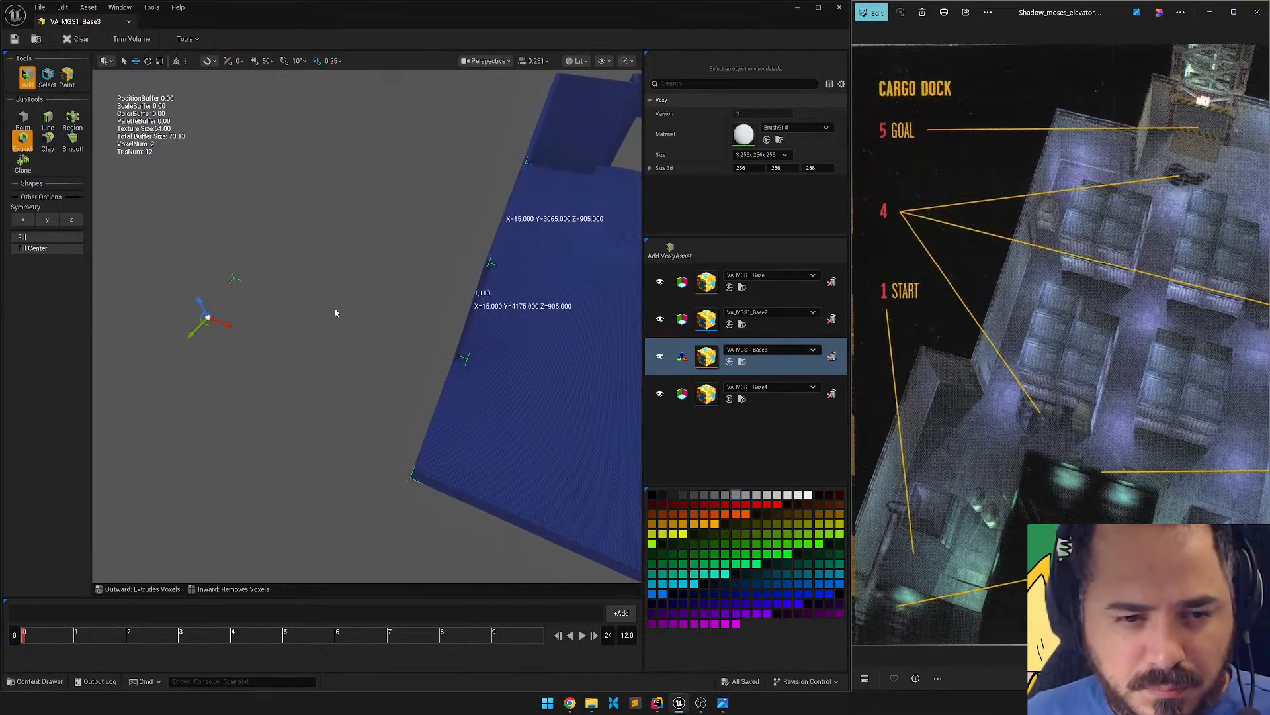
pyautogui.moveTo(225, 325)
pyautogui.mouseDown()
pyautogui.moveTo(201, 321)
pyautogui.moveTo(213, 322)
pyautogui.mouseUp()
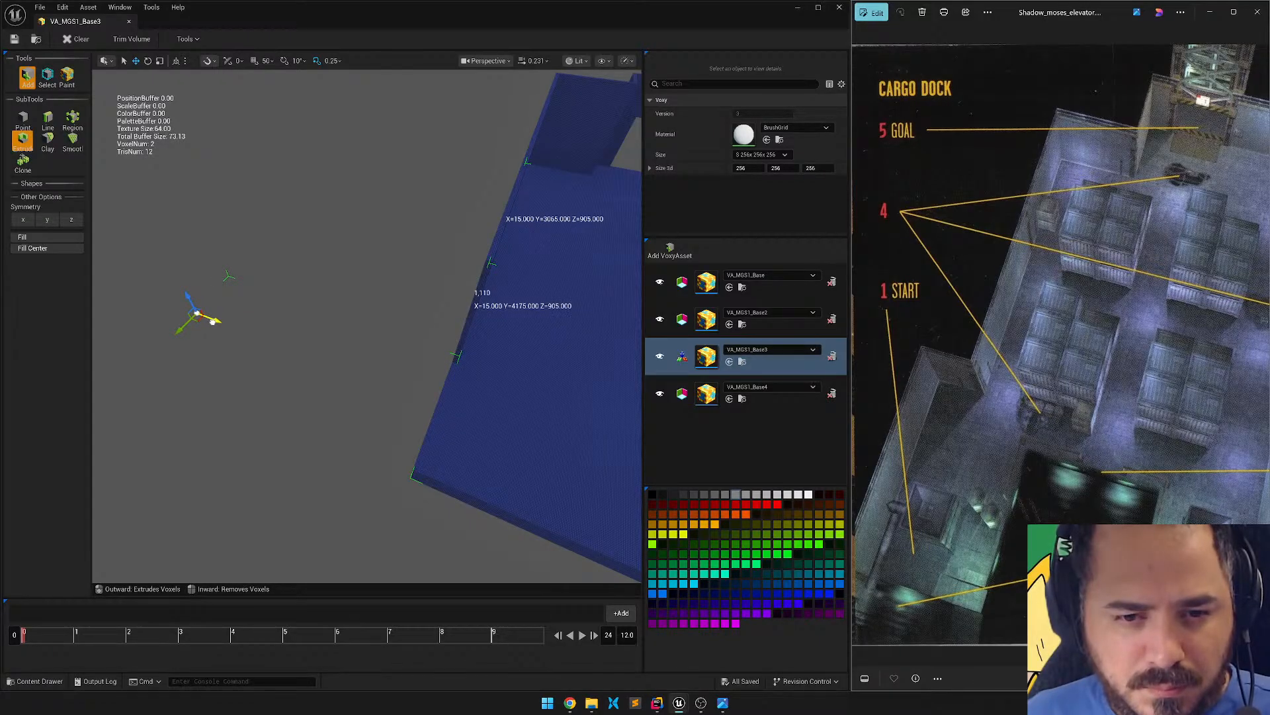
pyautogui.moveTo(212, 321); pyautogui.dragTo(338, 344, button='right')
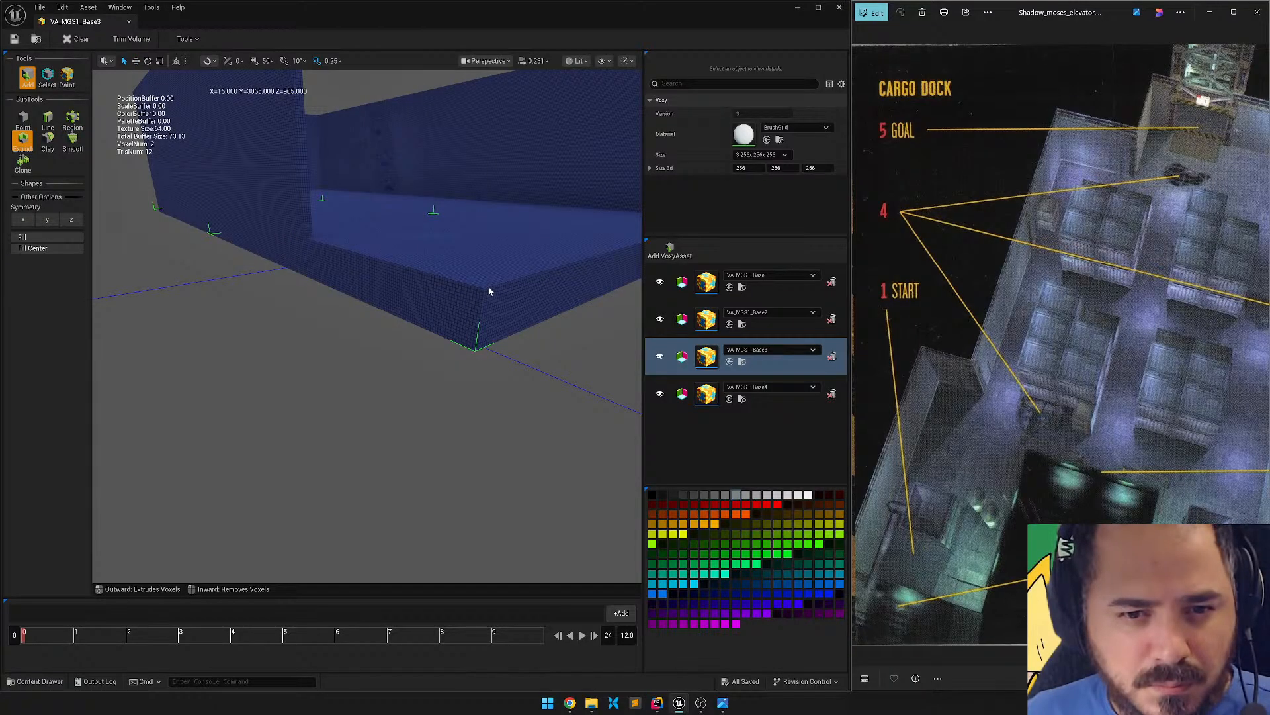
# Choose the Region add tool and change the last magenta palette swatch to the dark blue used on the existing floor.
pyautogui.moveTo(501, 289); pyautogui.dragTo(337, 360)
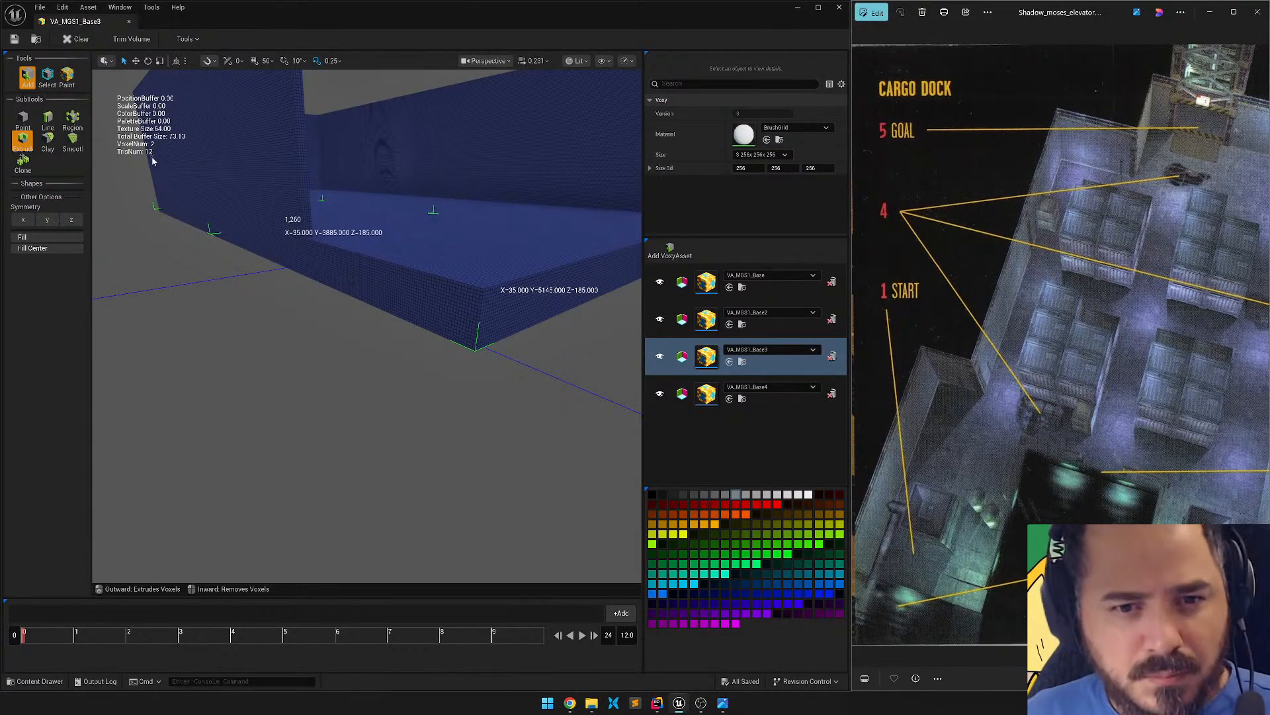
pyautogui.click(73, 119)
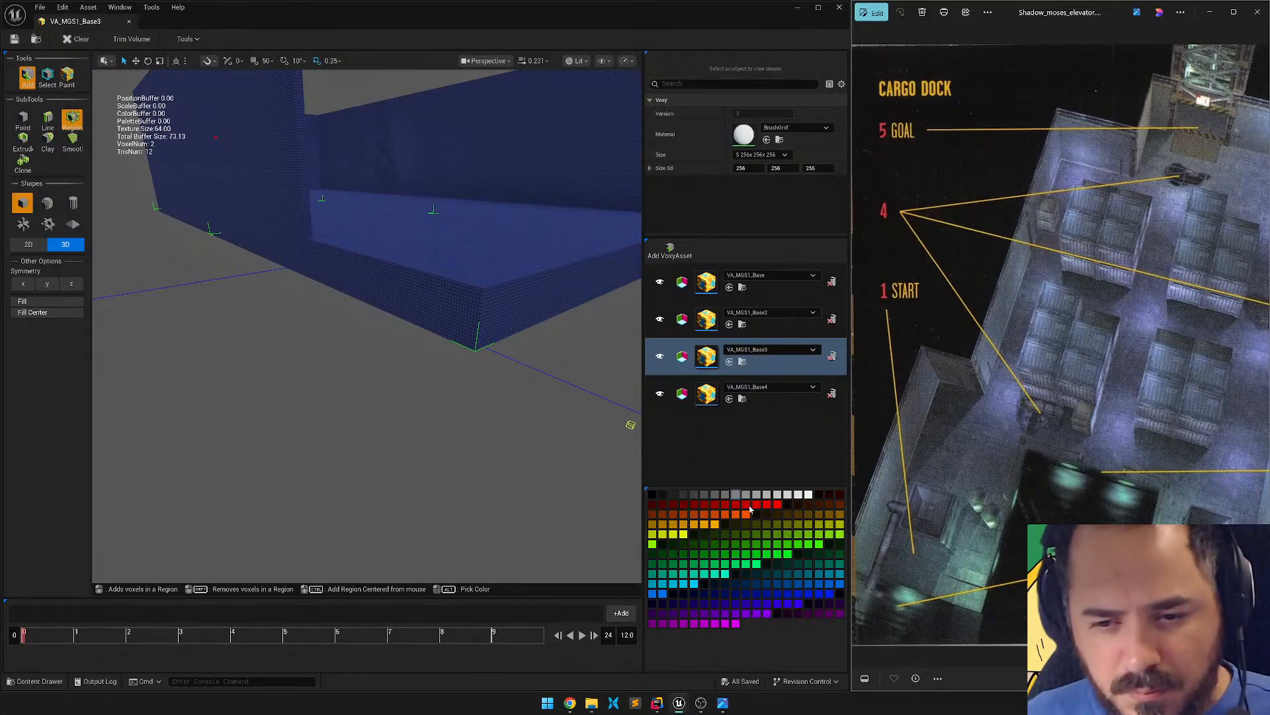
pyautogui.doubleClick(735, 623)
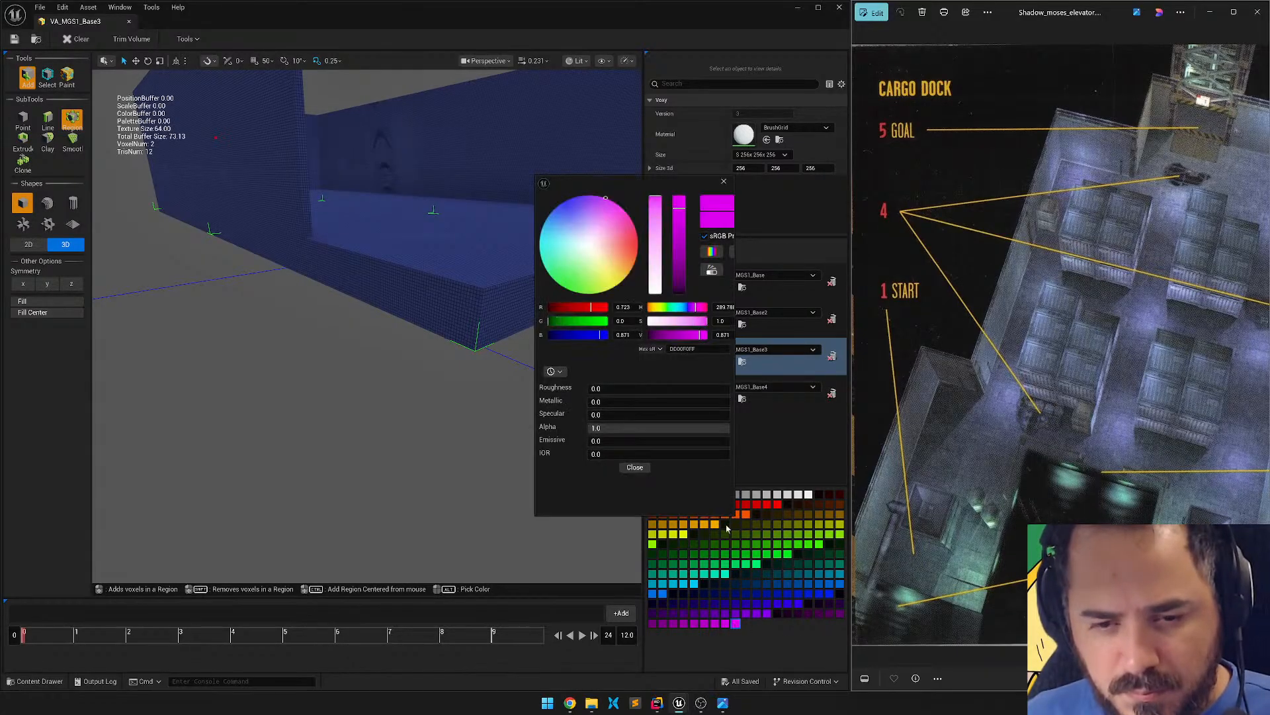
pyautogui.click(692, 348)
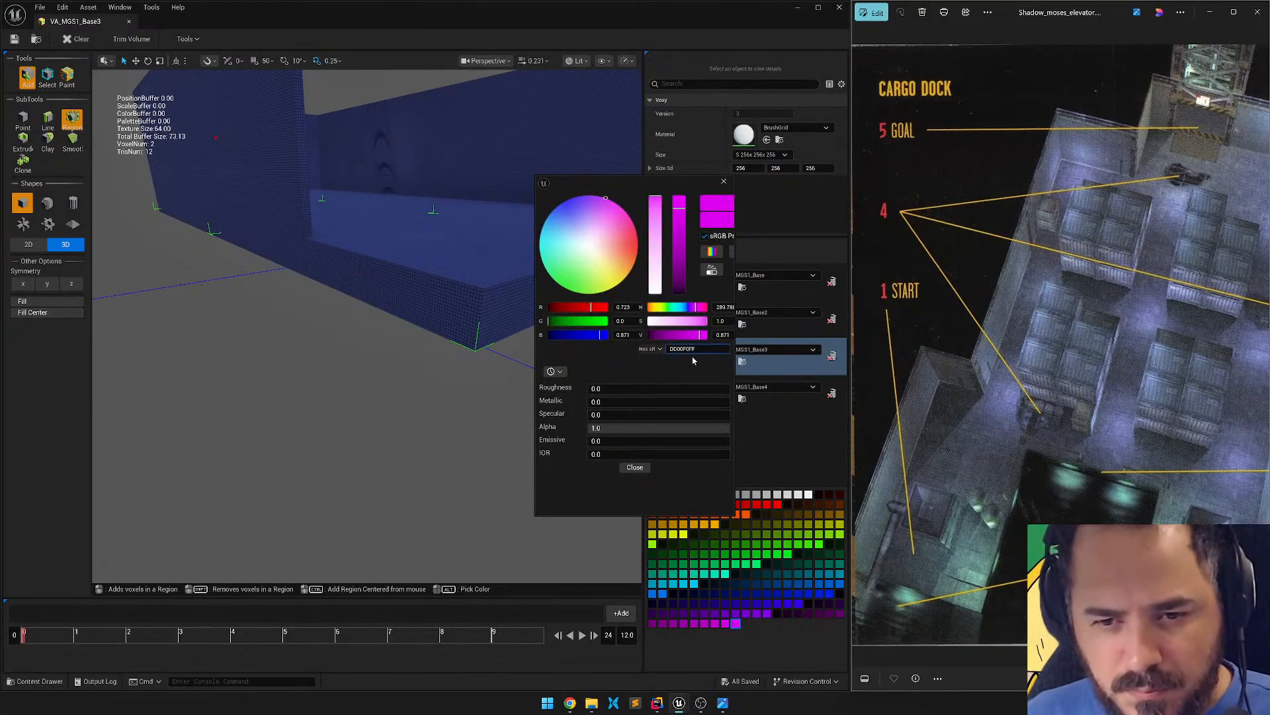
pyautogui.click(634, 467)
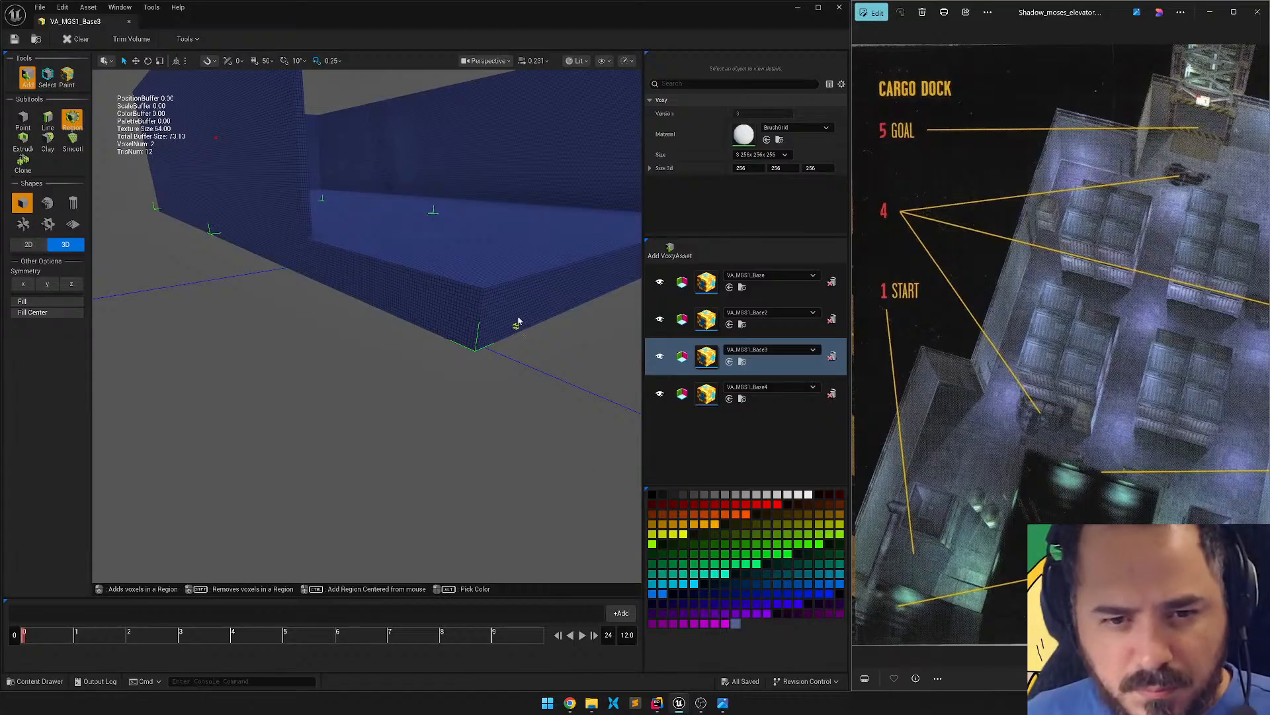
# Add a box region of blue voxels beside the existing floor and extrude its top up 30 units, level with that floor.
pyautogui.moveTo(486, 295); pyautogui.dragTo(108, 311)
pyautogui.press('w')
pyautogui.moveTo(391, 319); pyautogui.dragTo(437, 314, button='right')
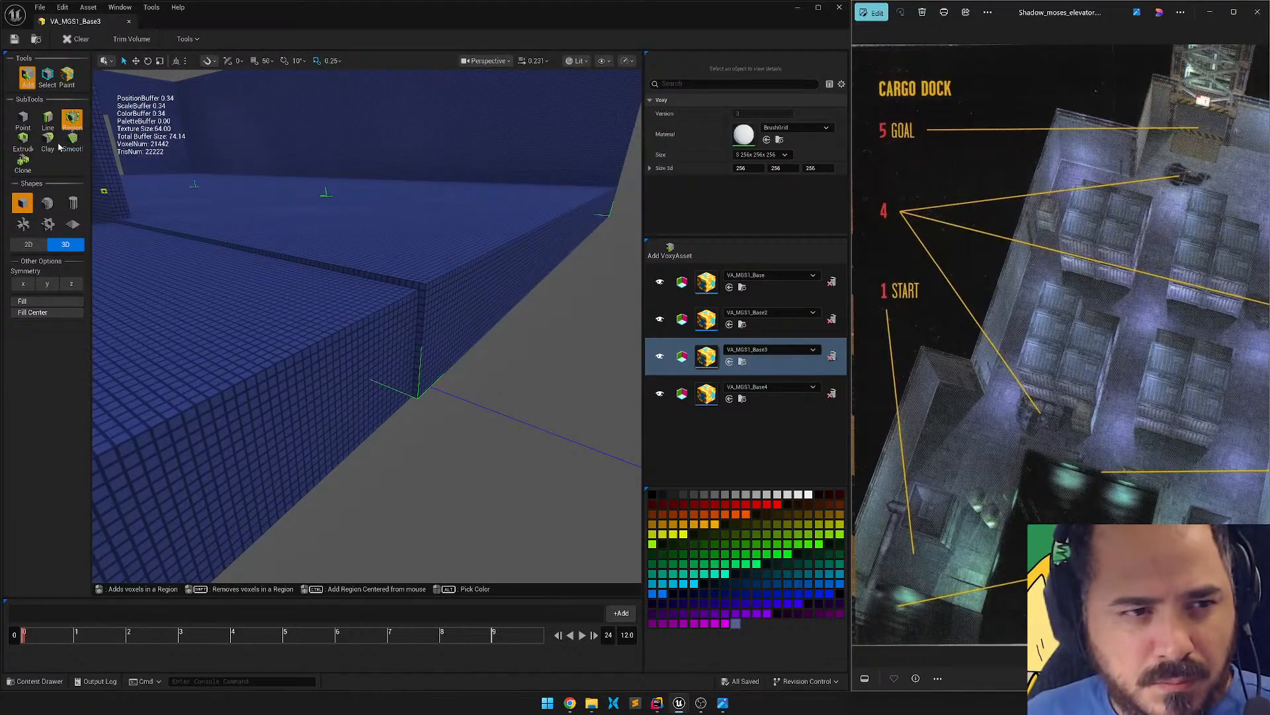
pyautogui.click(22, 139)
pyautogui.moveTo(395, 355); pyautogui.dragTo(401, 358)
pyautogui.moveTo(329, 319); pyautogui.dragTo(323, 295)
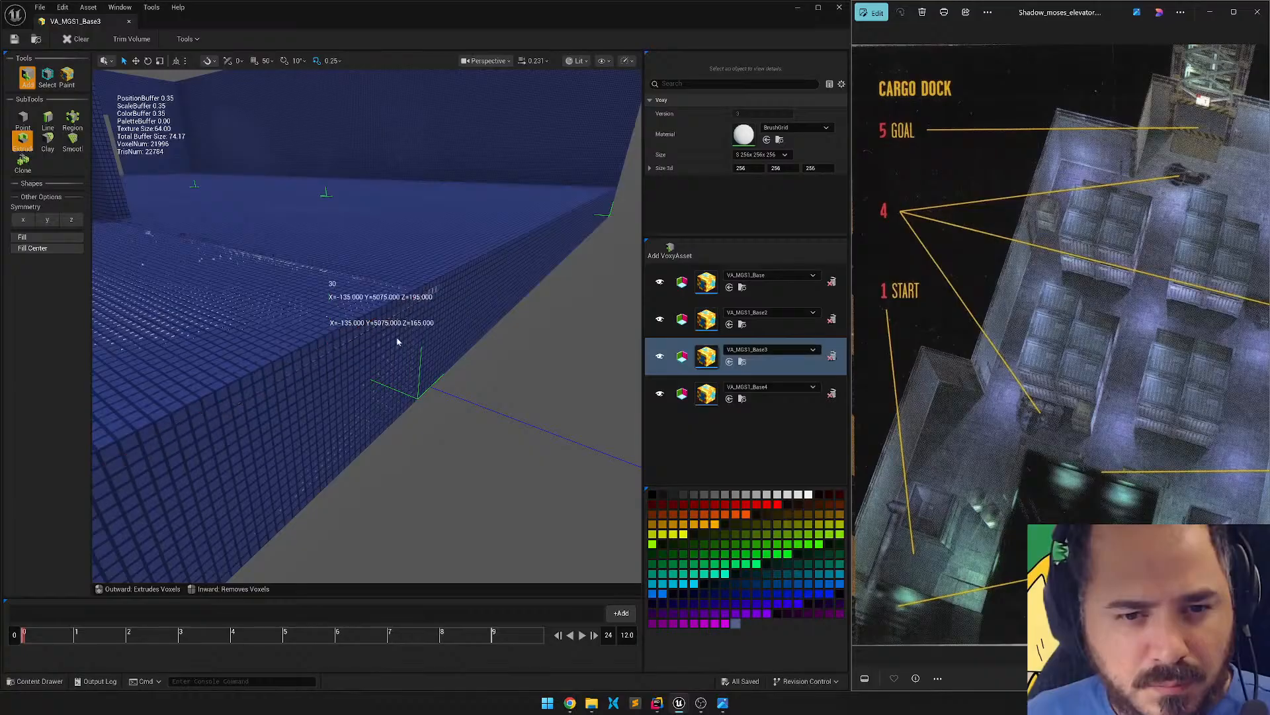
# Extrude the new slab's outer side by about 440 units toward negative X, and trim it back by about 220 units.
pyautogui.press('s')
pyautogui.moveTo(397, 340); pyautogui.dragTo(444, 374, button='right')
pyautogui.press('d')
pyautogui.moveTo(408, 309); pyautogui.dragTo(506, 343)
pyautogui.press('d')
pyautogui.moveTo(506, 343); pyautogui.dragTo(288, 338, button='right')
pyautogui.press('d')
pyautogui.press('s')
pyautogui.press('w')
pyautogui.press('w')
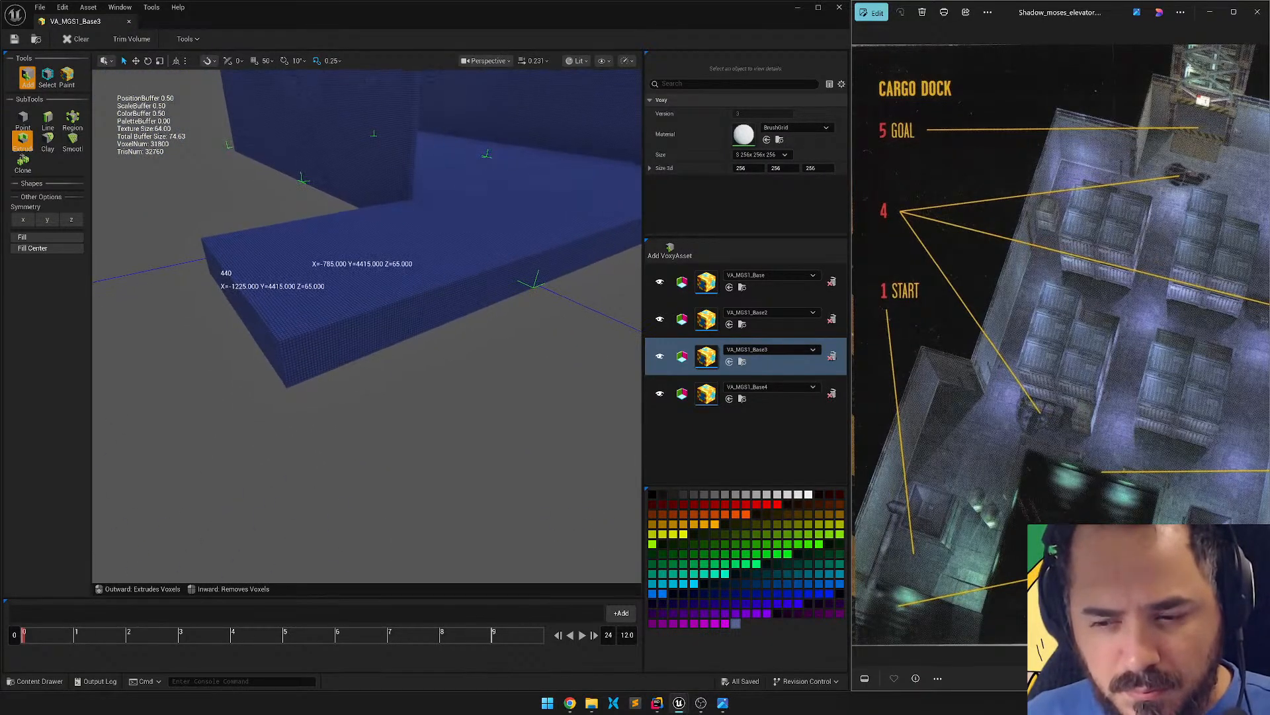
pyautogui.moveTo(270, 342); pyautogui.dragTo(326, 324)
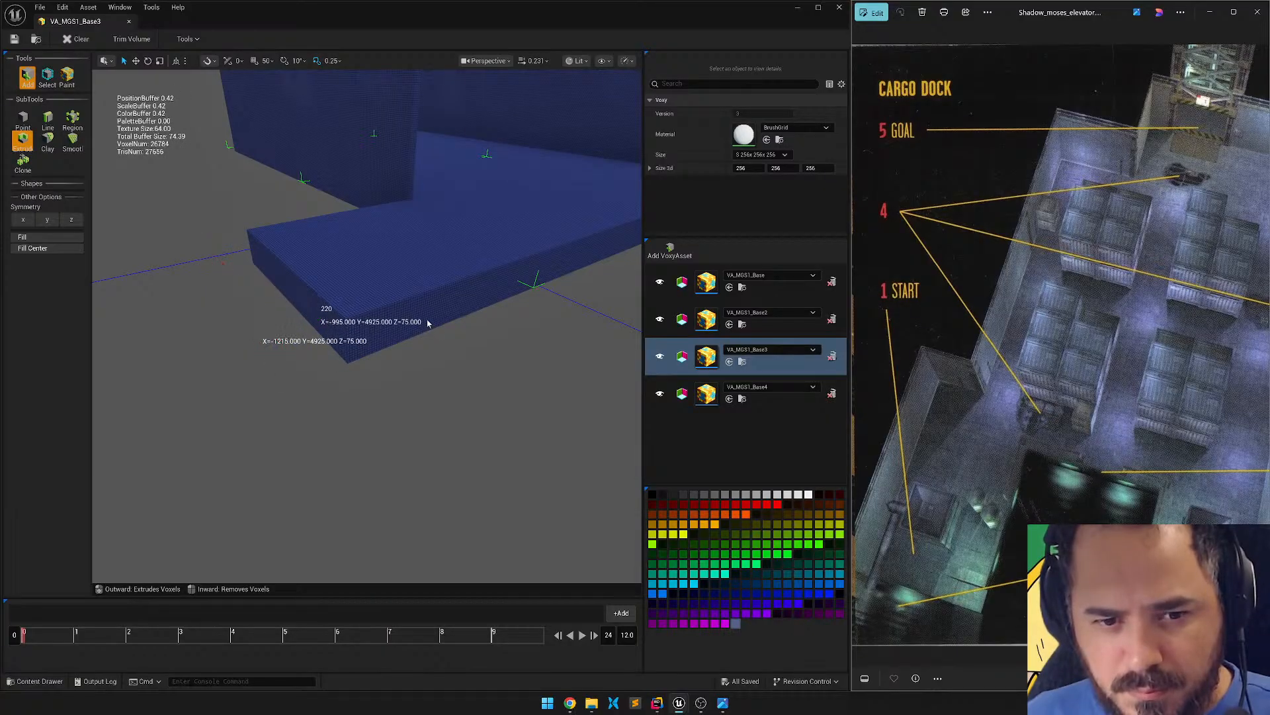
# Extrude the slab's side by about 1,910 units along positive Y.
pyautogui.moveTo(427, 323); pyautogui.dragTo(542, 337, button='right')
pyautogui.moveTo(291, 281); pyautogui.dragTo(702, 367)
pyautogui.moveTo(366, 326)
pyautogui.mouseDown(button='right')
pyautogui.moveTo(291, 325)
pyautogui.moveTo(318, 338)
pyautogui.moveTo(411, 328)
pyautogui.moveTo(361, 329)
pyautogui.mouseUp(button='right')
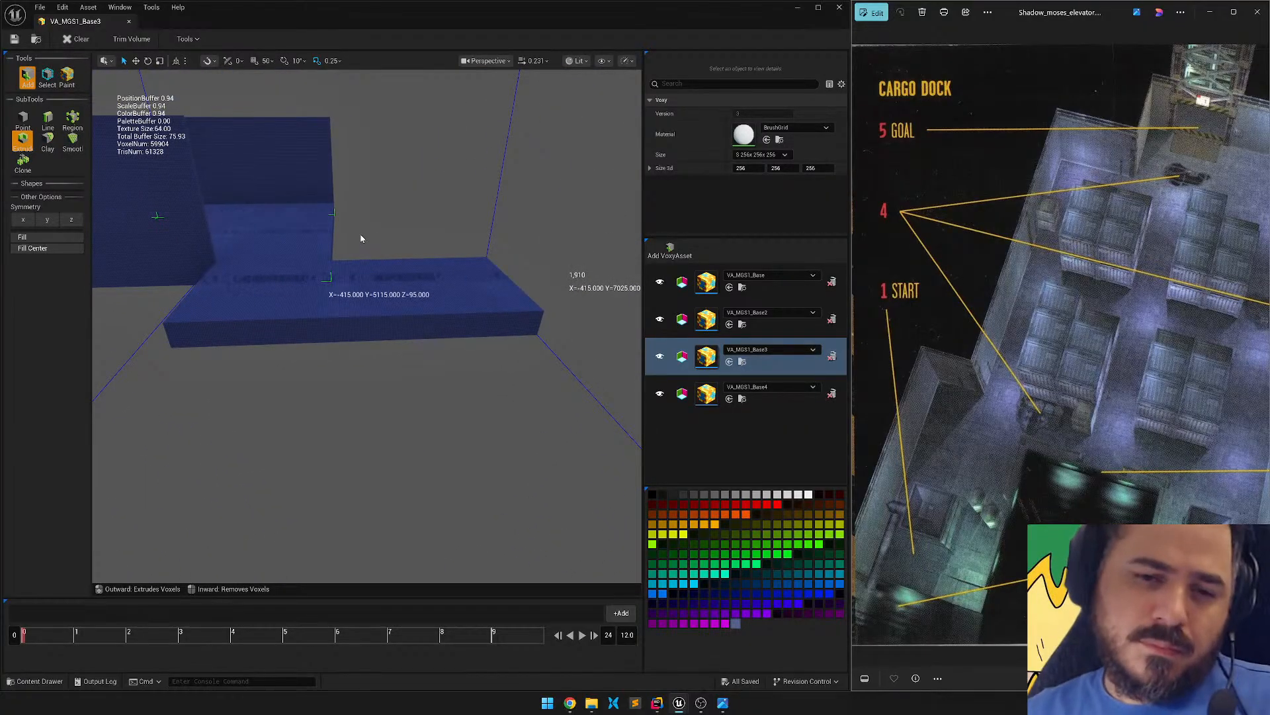
# Move the VA_MGS1_Base3 volume slightly along positive Y, away from the side wall.
pyautogui.click(333, 286)
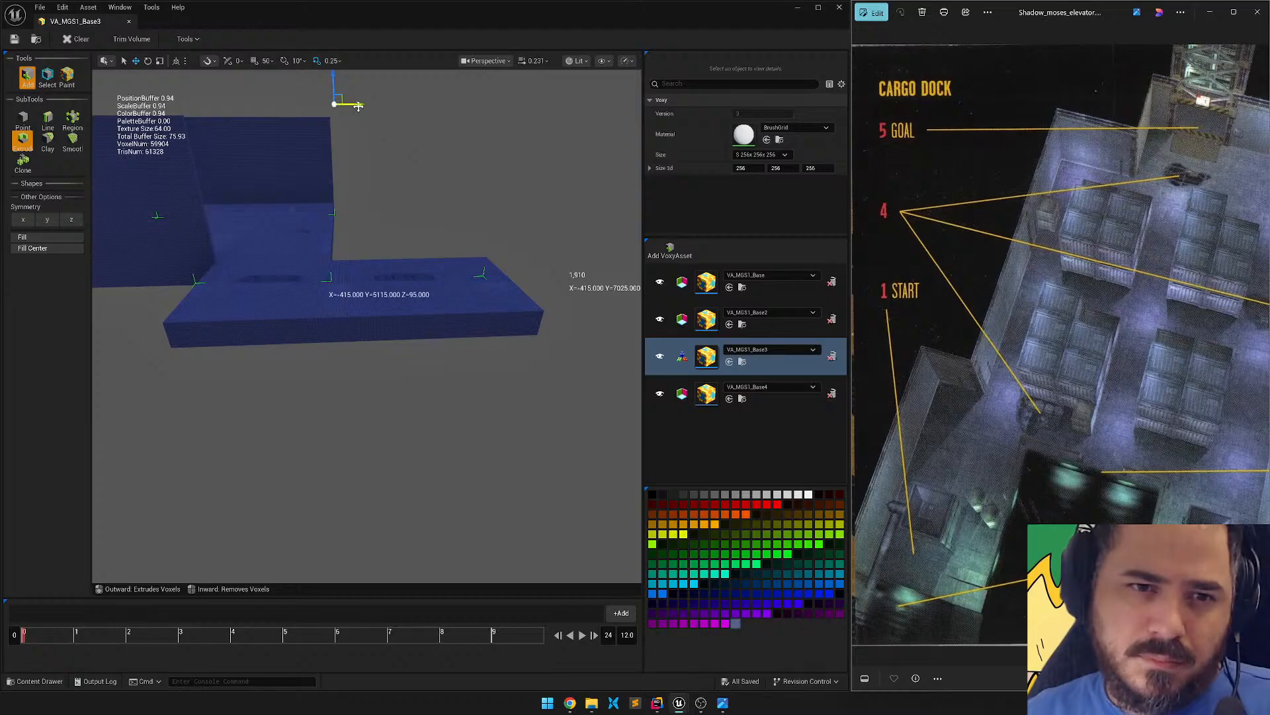
pyautogui.moveTo(357, 106); pyautogui.dragTo(391, 105)
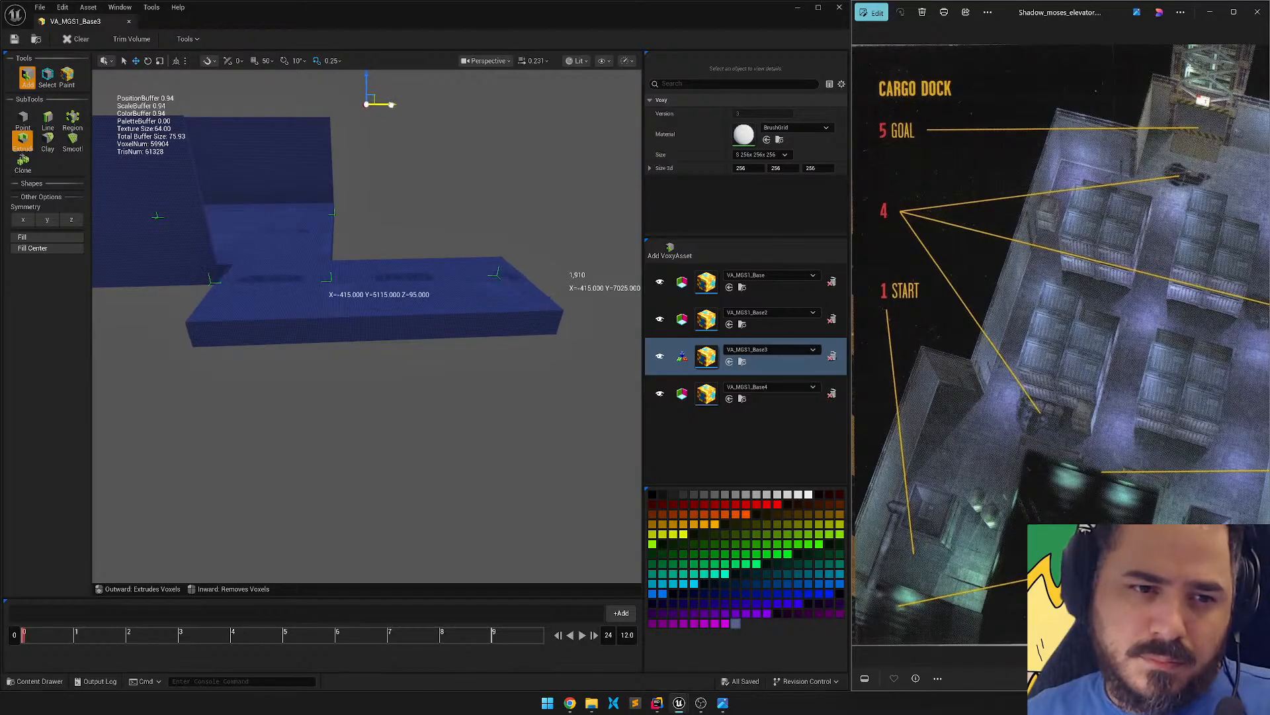
pyautogui.press('a')
pyautogui.moveTo(379, 282); pyautogui.dragTo(379, 282, button='right')
pyautogui.press('w')
# Extrude the slab's opposite side by about 690 units toward negative Y, below the side wall.
pyautogui.moveTo(386, 336); pyautogui.dragTo(172, 338)
pyautogui.press('d')
pyautogui.moveTo(172, 338); pyautogui.dragTo(172, 339, button='right')
pyautogui.press('w')
pyautogui.press('s')
pyautogui.press('d')
pyautogui.press('a')
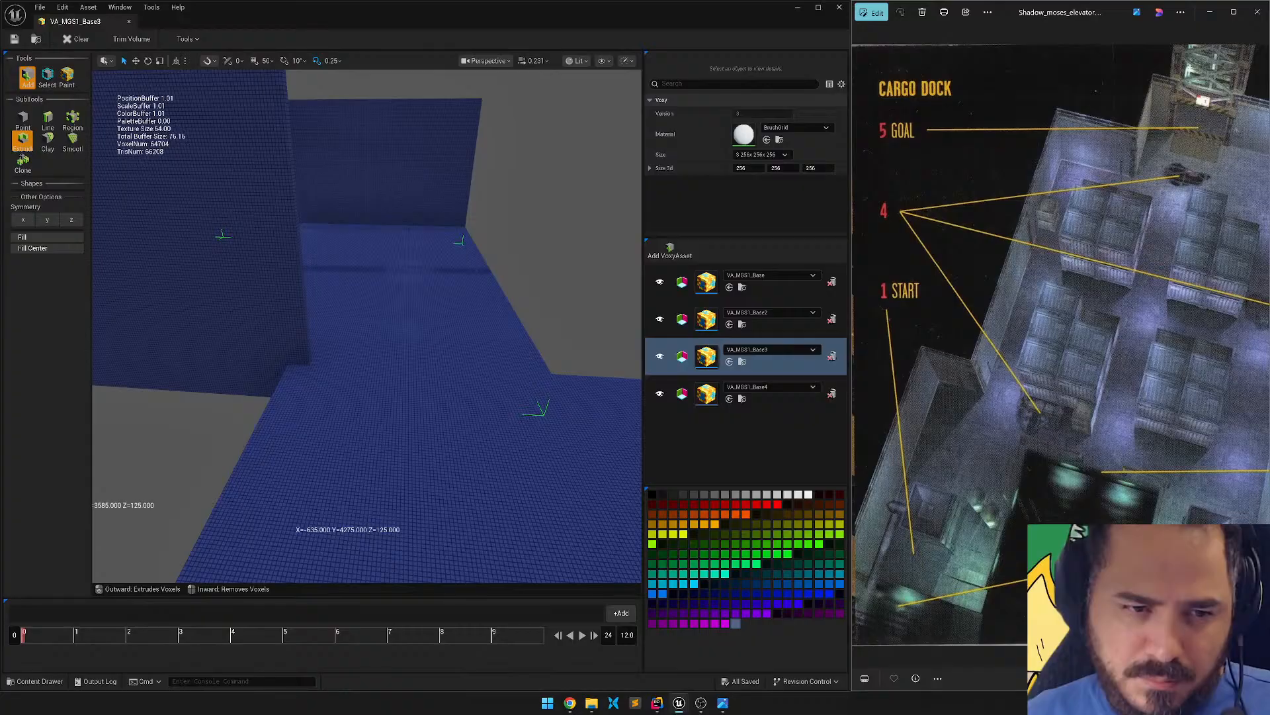
# Shift the VA_MGS1_Base3 floor section farther along Y to bring its edge near the side wall's end.
pyautogui.press('a')
pyautogui.moveTo(373, 336); pyautogui.dragTo(452, 305, button='right')
pyautogui.press('d')
pyautogui.press('s')
pyautogui.press('d')
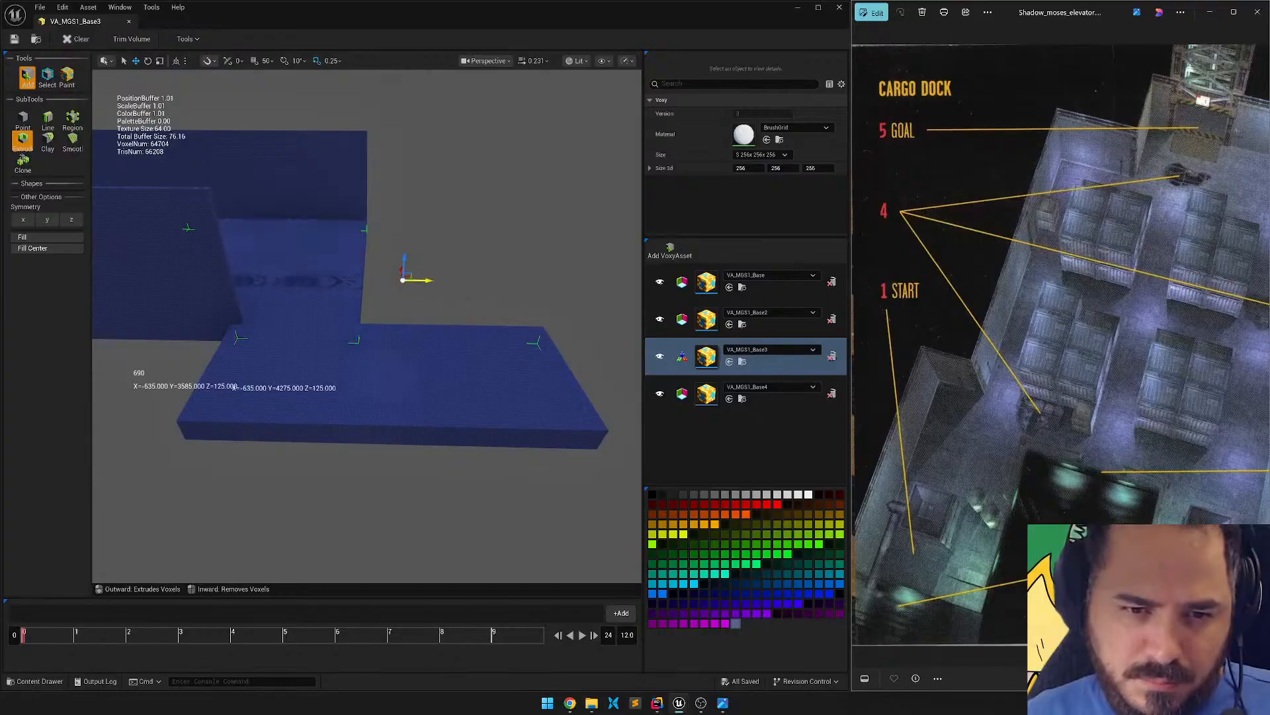
pyautogui.moveTo(428, 280); pyautogui.dragTo(454, 281)
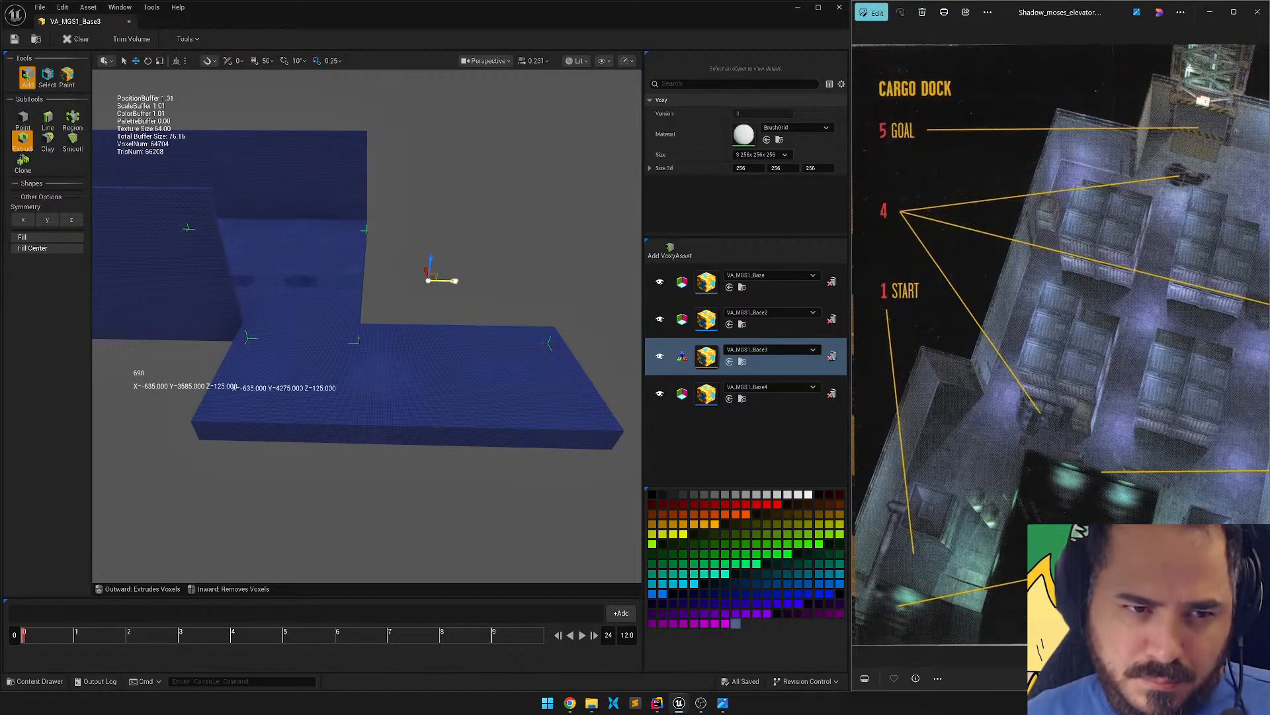
pyautogui.moveTo(454, 281); pyautogui.dragTo(439, 278)
# Nudge VA_MGS1_Base3 along Y to align its floor corner with the end of the side wall.
pyautogui.press('w')
pyautogui.press('a')
pyautogui.moveTo(439, 279); pyautogui.dragTo(439, 278, button='right')
pyautogui.press('w')
pyautogui.press('s')
pyautogui.press('d')
pyautogui.press('s')
pyautogui.press('w')
pyautogui.press('w')
pyautogui.moveTo(358, 305); pyautogui.dragTo(358, 302, button='right')
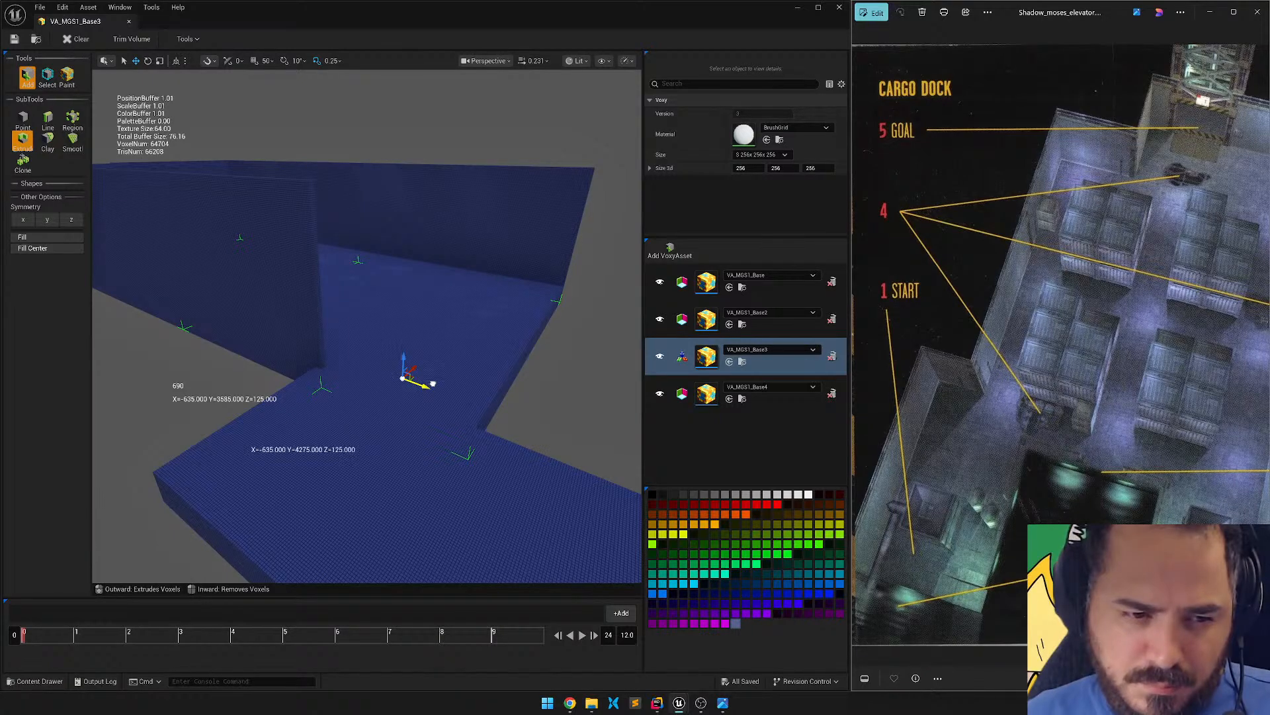
pyautogui.moveTo(433, 383); pyautogui.dragTo(436, 384)
pyautogui.press('w')
pyautogui.moveTo(410, 374)
pyautogui.mouseDown(button='right')
pyautogui.moveTo(370, 388)
pyautogui.moveTo(377, 370)
pyautogui.moveTo(397, 370)
pyautogui.mouseUp(button='right')
pyautogui.press('s')
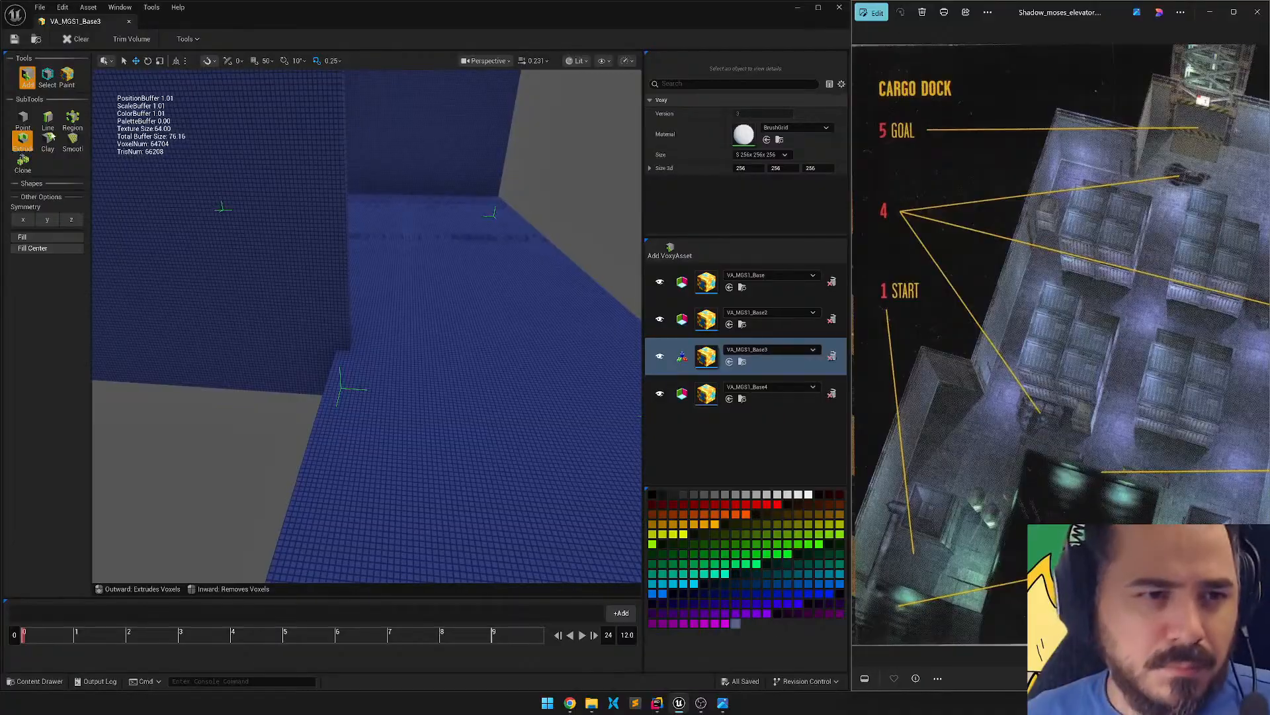
# Add a thin vertical column of voxels on the new floor against the end of the side wall.
pyautogui.click(71, 120)
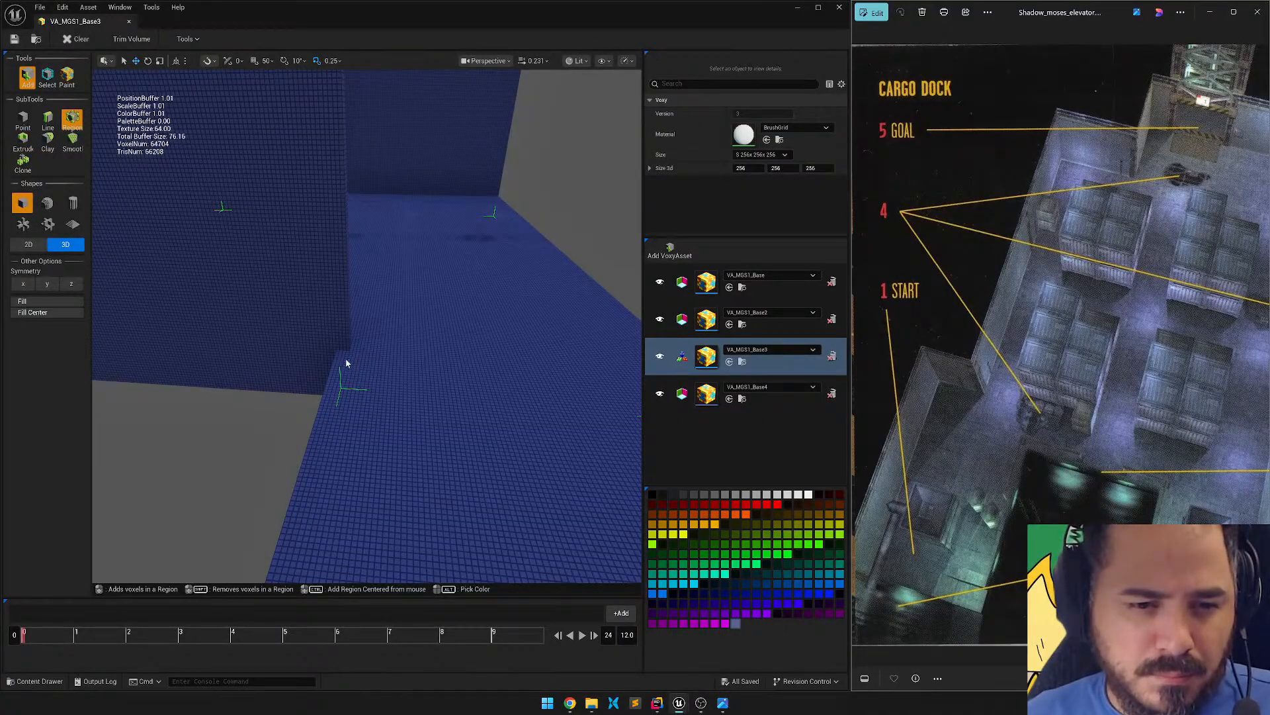
pyautogui.moveTo(344, 360); pyautogui.dragTo(327, 165)
pyautogui.press('e')
pyautogui.moveTo(327, 165); pyautogui.dragTo(305, 258, button='right')
pyautogui.moveTo(376, 329); pyautogui.dragTo(368, 205, button='right')
pyautogui.press('e')
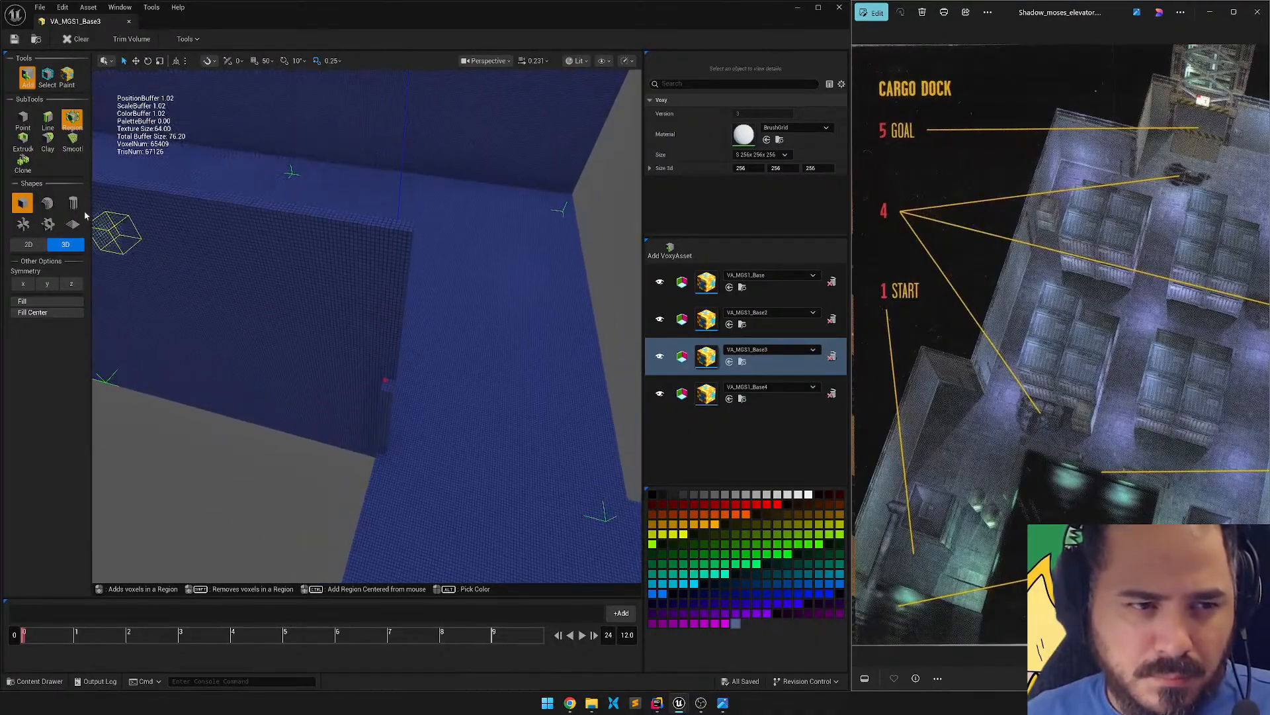
# Extrude the column up by about 410 units and trim 10 units off its top to match the side wall's height.
pyautogui.click(31, 144)
pyautogui.moveTo(388, 388); pyautogui.dragTo(385, 231)
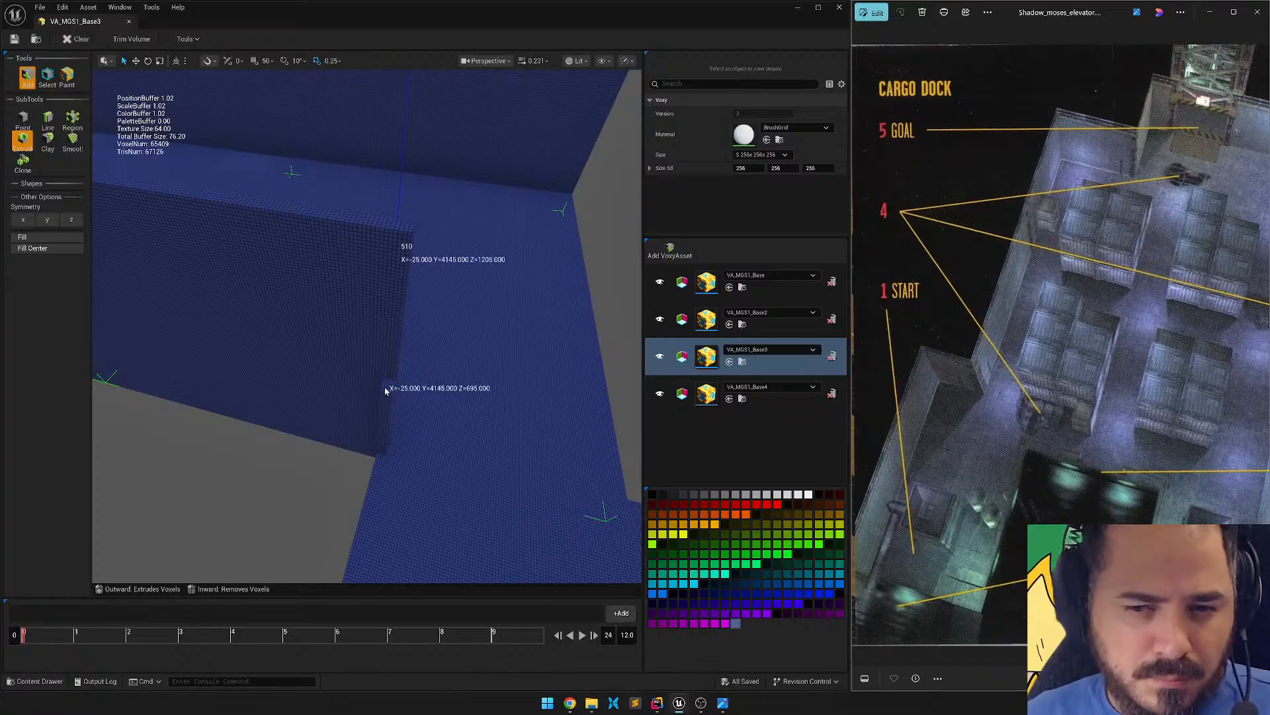
pyautogui.moveTo(388, 388); pyautogui.dragTo(318, 165)
pyautogui.moveTo(433, 181); pyautogui.dragTo(472, 301, button='right')
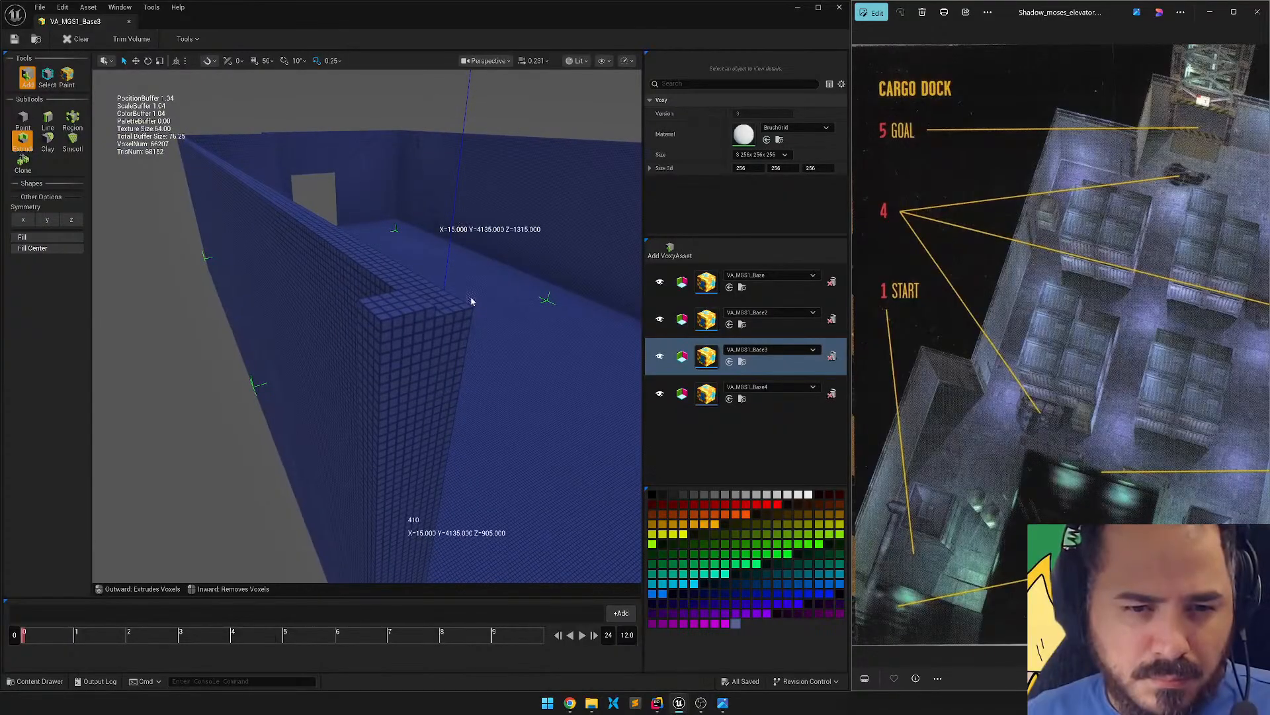
pyautogui.moveTo(402, 309); pyautogui.dragTo(399, 333)
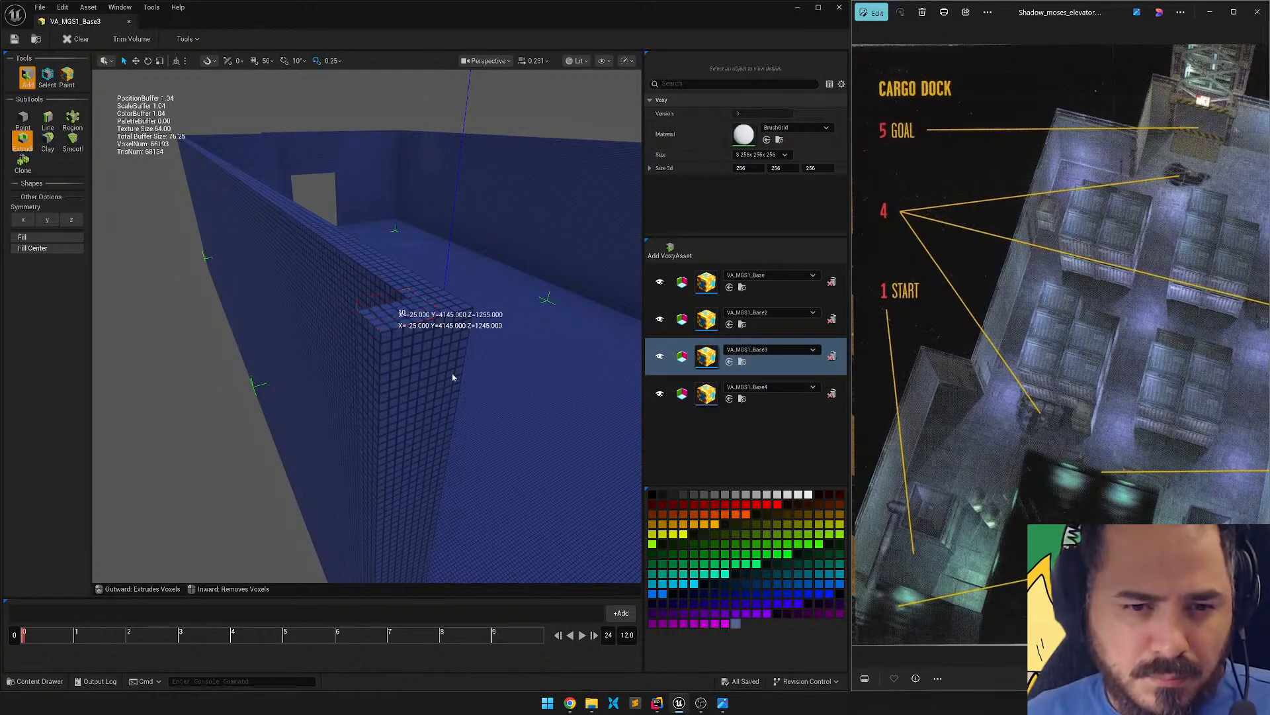
# Extrude the column's side by about 960 units toward negative X to form a wall along the new floor.
pyautogui.moveTo(452, 377); pyautogui.dragTo(458, 406, button='right')
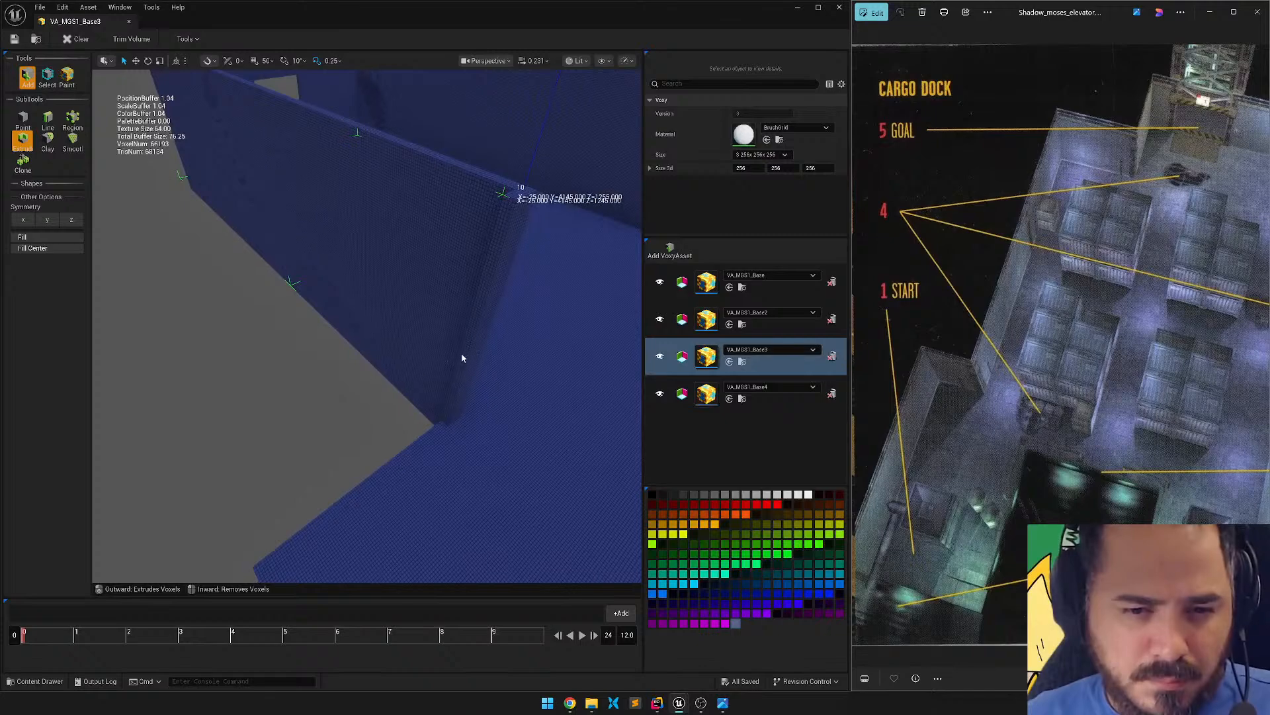
pyautogui.moveTo(453, 358); pyautogui.dragTo(210, 467)
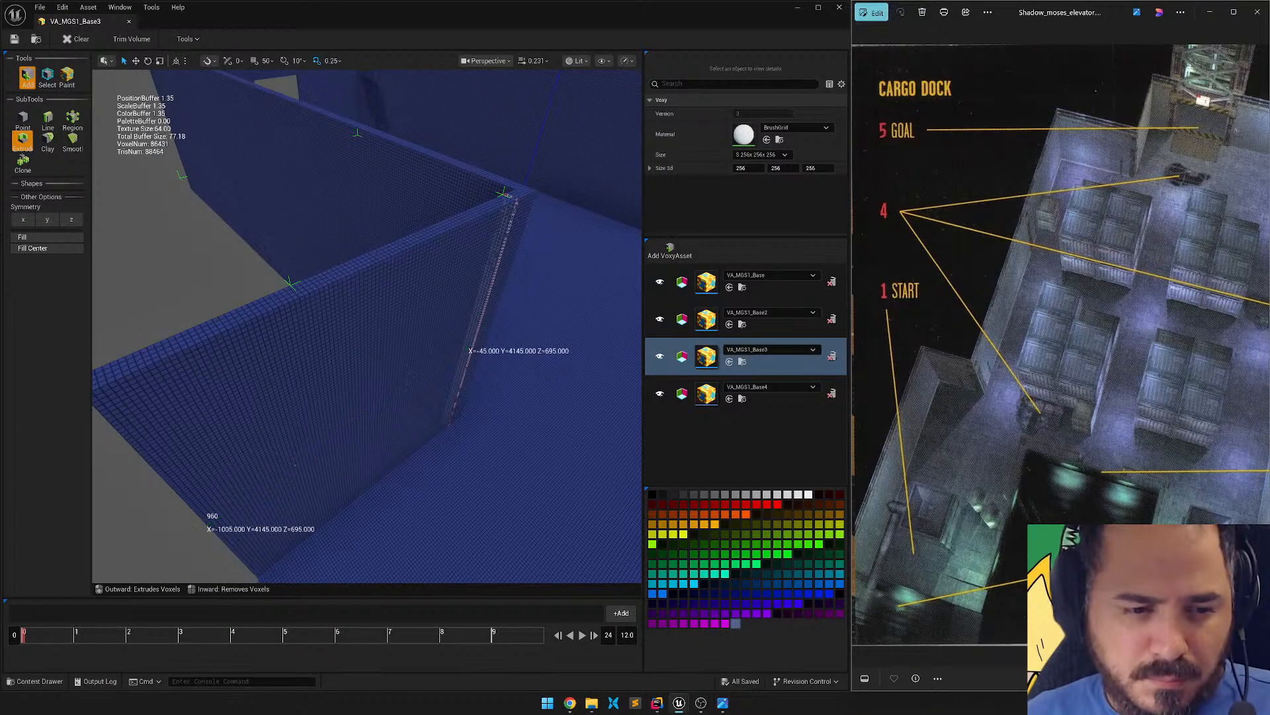
# Select the full-height strip at the new wall's free end and extrude it toward positive Y, finishing with 1,000 units, to wall the floor's outer edge.
pyautogui.moveTo(211, 467); pyautogui.dragTo(115, 309, button='right')
pyautogui.click(47, 74)
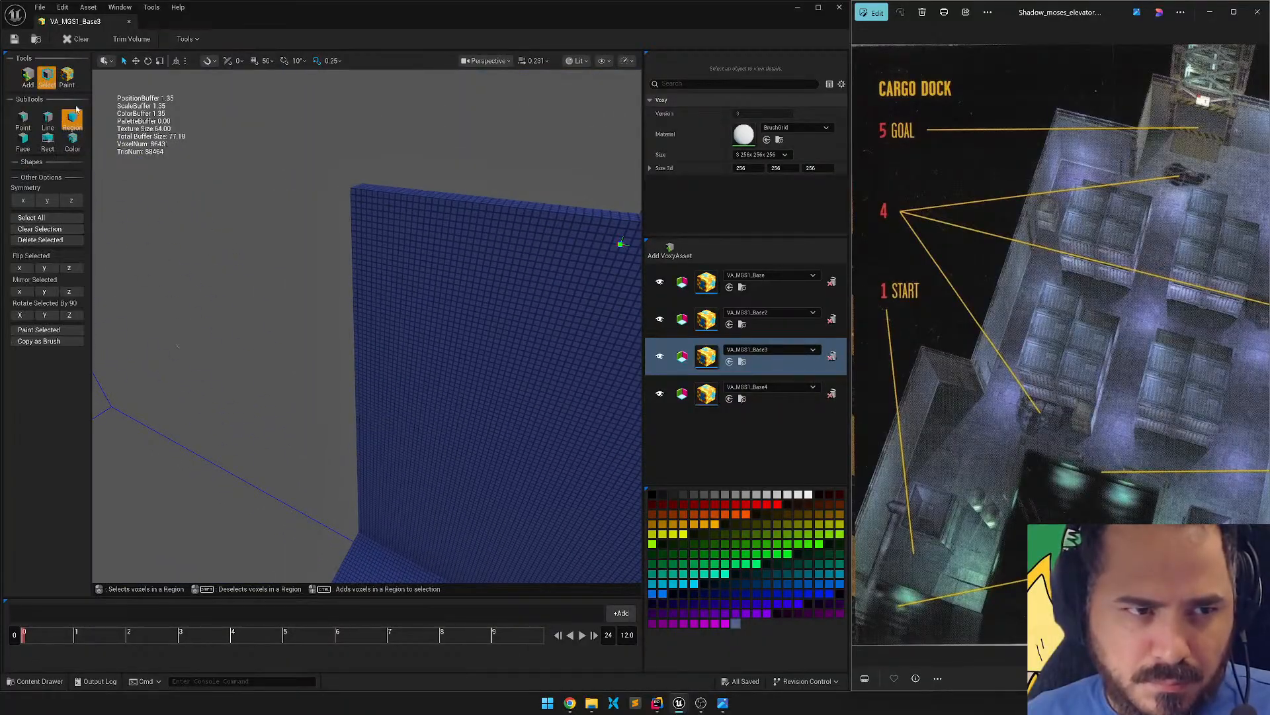
pyautogui.moveTo(366, 534); pyautogui.dragTo(352, 189)
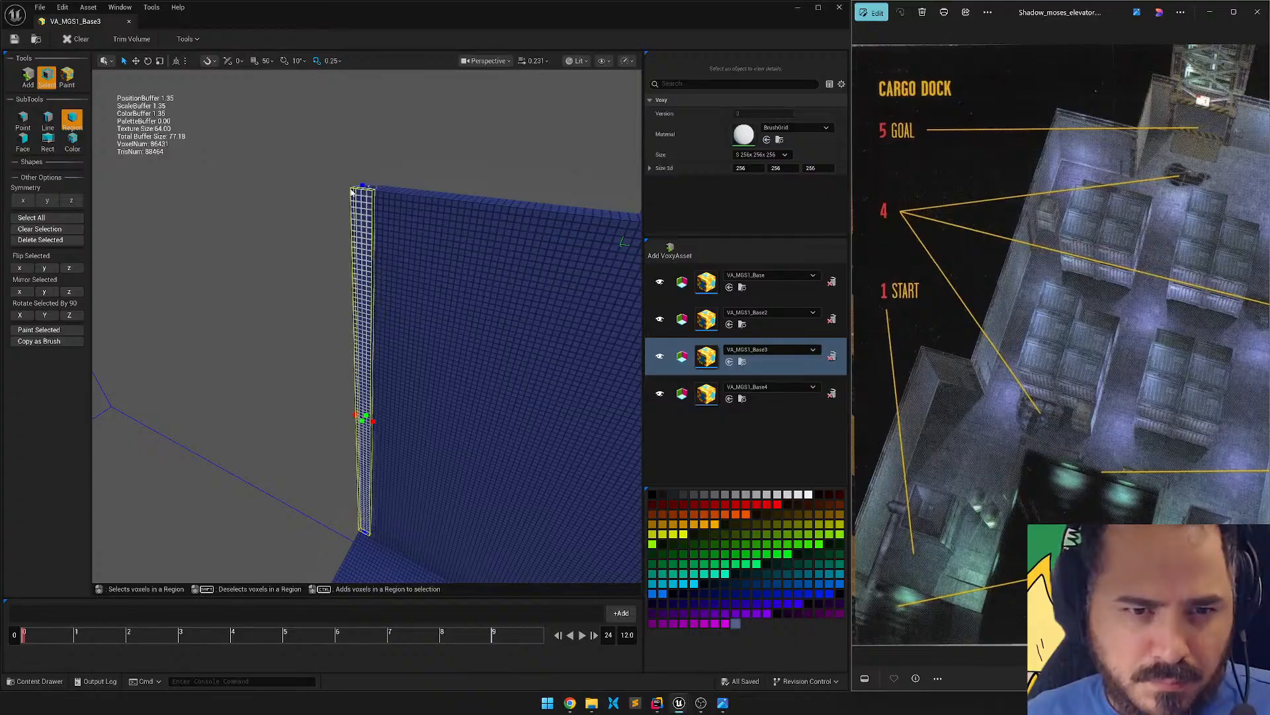
pyautogui.moveTo(464, 372); pyautogui.dragTo(446, 397, button='right')
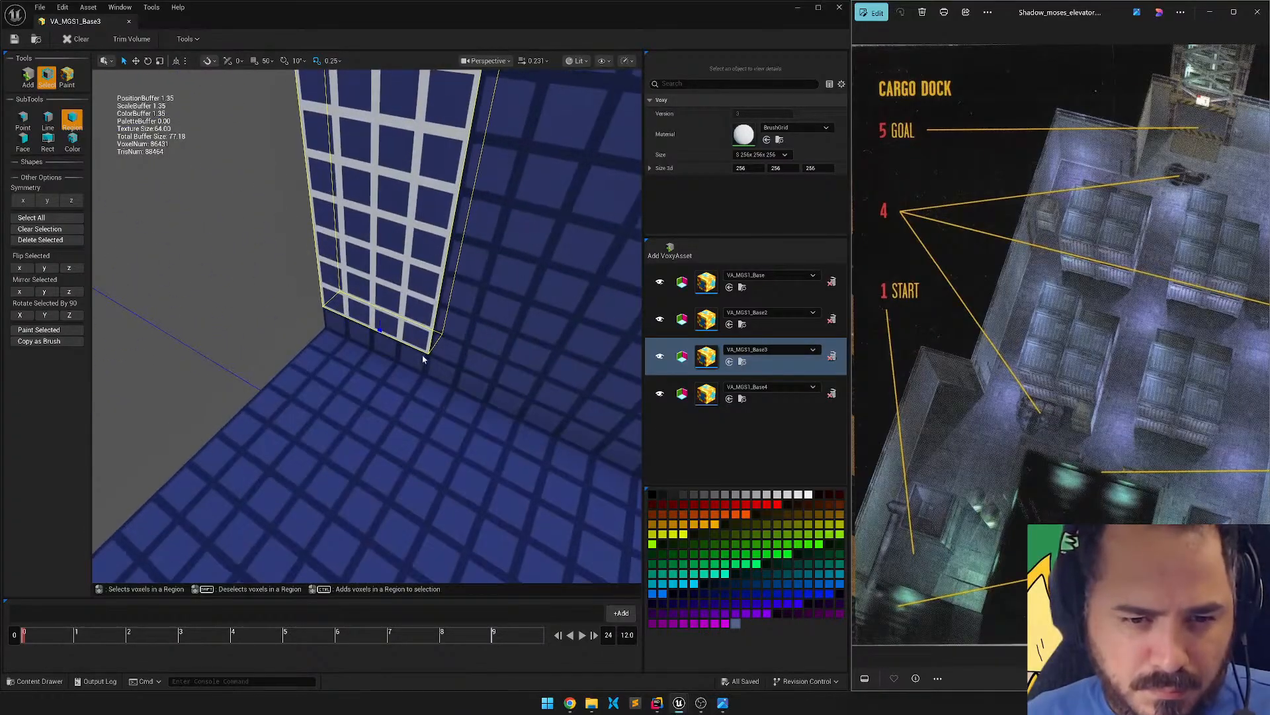
pyautogui.moveTo(425, 360); pyautogui.dragTo(321, 289)
pyautogui.press('s')
pyautogui.moveTo(322, 289); pyautogui.dragTo(256, 223, button='right')
pyautogui.press('a')
pyautogui.press('s')
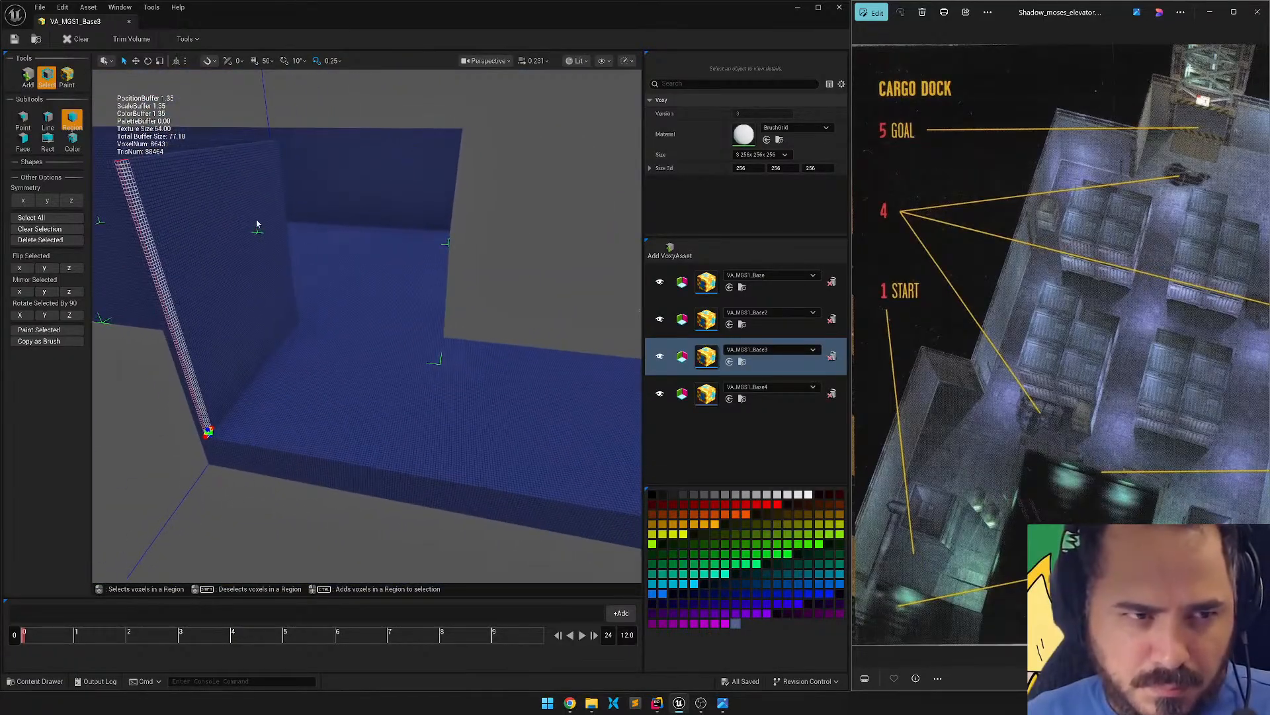
pyautogui.click(28, 75)
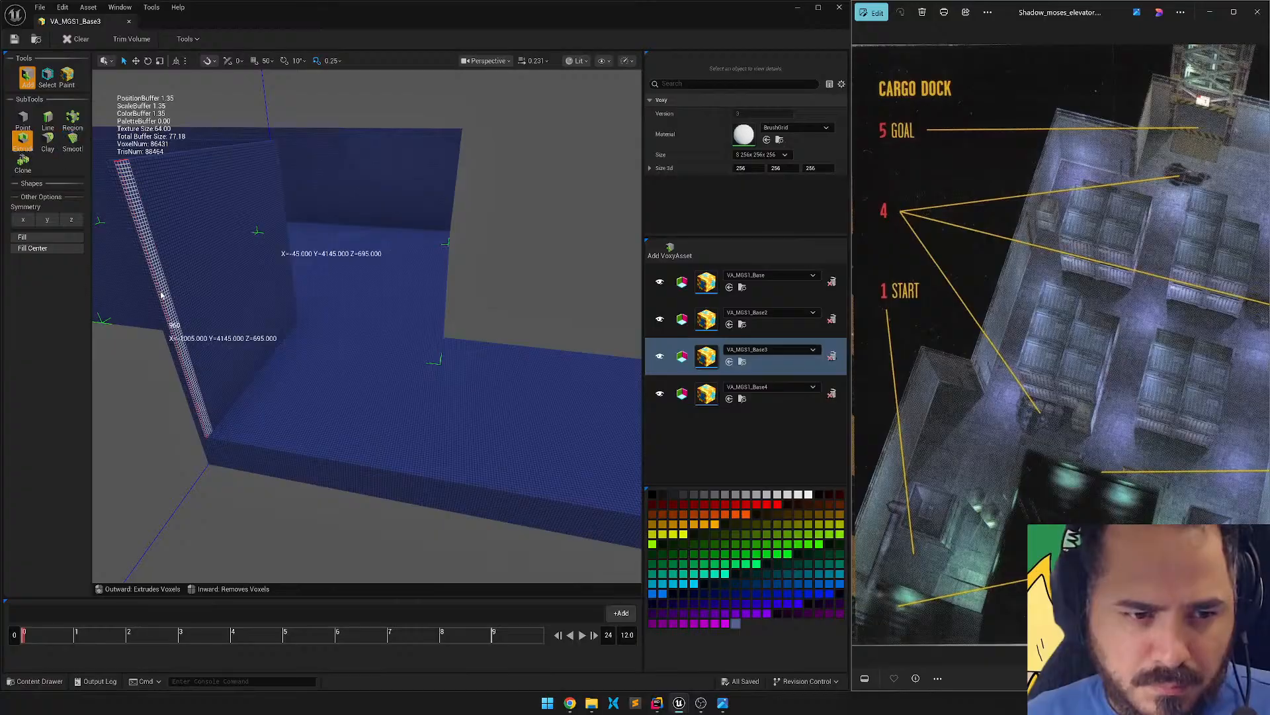
pyautogui.moveTo(164, 295); pyautogui.dragTo(706, 404)
pyautogui.moveTo(430, 297); pyautogui.dragTo(370, 358, button='right')
pyautogui.moveTo(507, 292); pyautogui.dragTo(110, 355)
pyautogui.moveTo(340, 377); pyautogui.dragTo(262, 368, button='right')
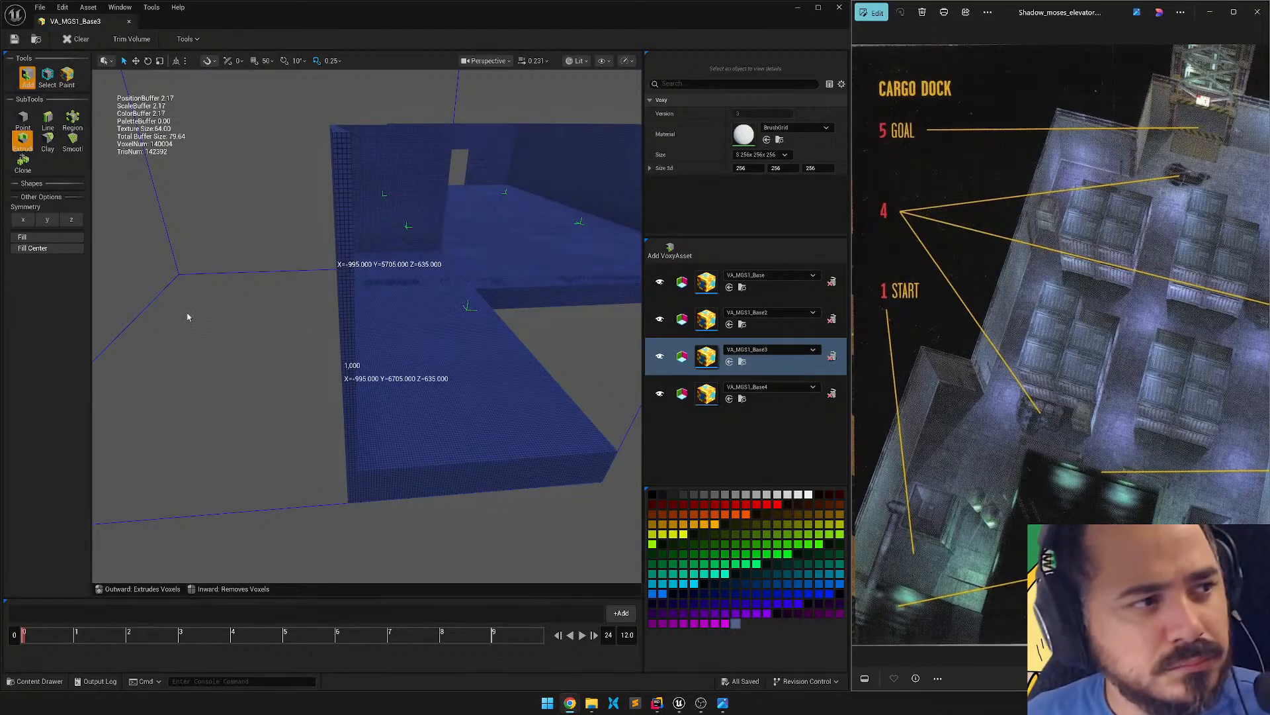
# Move VA_MGS1_Base4 so its bounds start at the main floor's corner by the end of the opposite side wall.
pyautogui.moveTo(446, 376); pyautogui.dragTo(387, 372, button='right')
pyautogui.moveTo(1070, 435); pyautogui.dragTo(967, 434)
pyautogui.moveTo(610, 293); pyautogui.dragTo(476, 301, button='right')
pyautogui.click(757, 402)
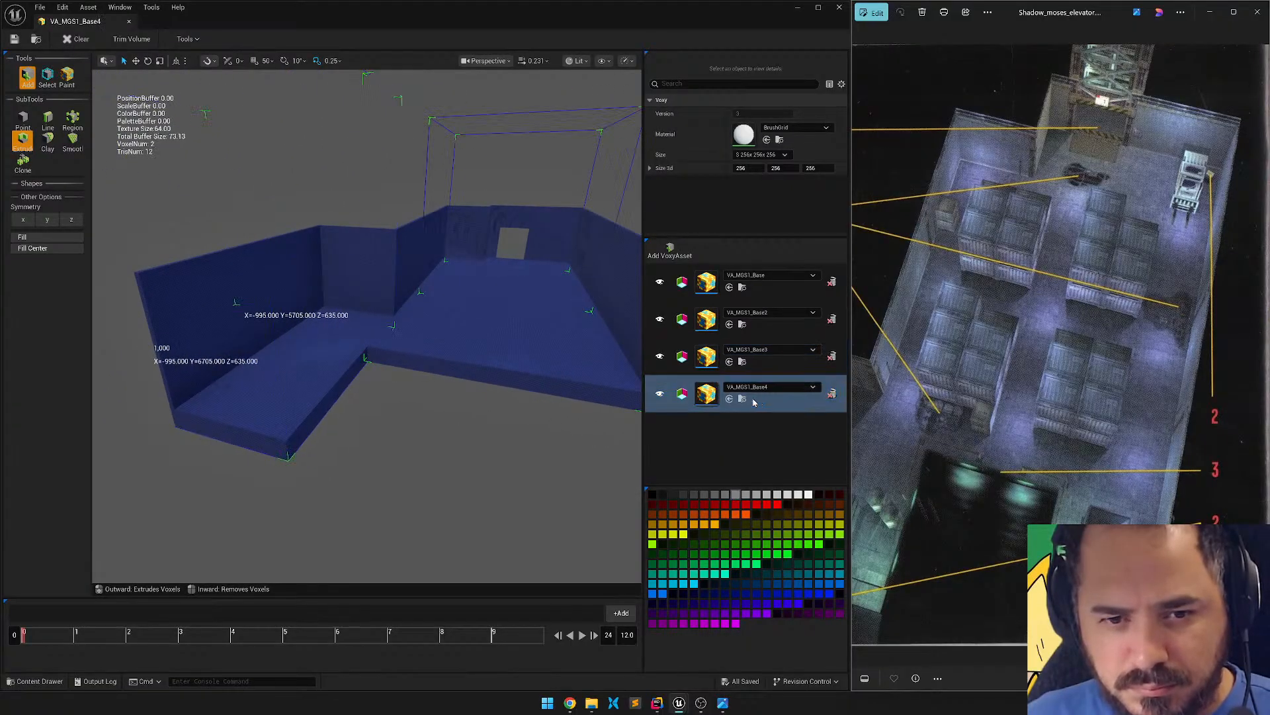
pyautogui.moveTo(397, 324); pyautogui.dragTo(310, 324, button='right')
pyautogui.moveTo(480, 304)
pyautogui.mouseDown(button='right')
pyautogui.moveTo(467, 304)
pyautogui.moveTo(479, 304)
pyautogui.mouseUp(button='right')
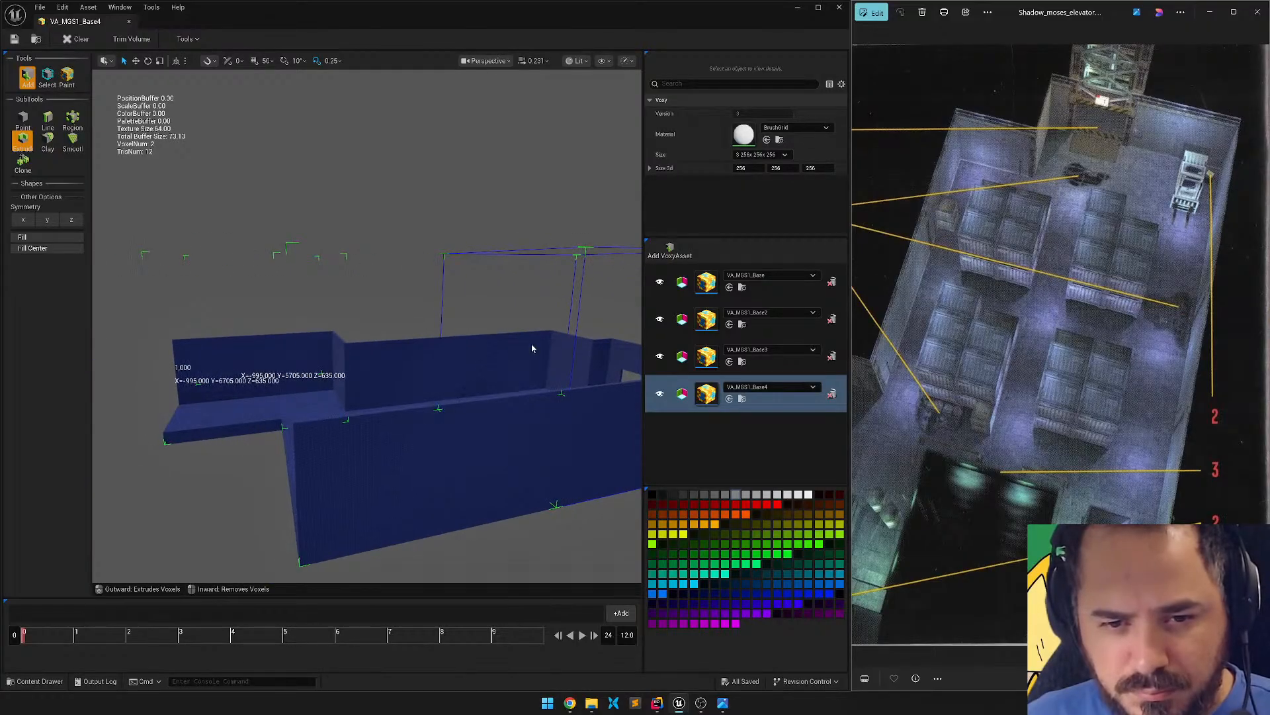
pyautogui.press('w')
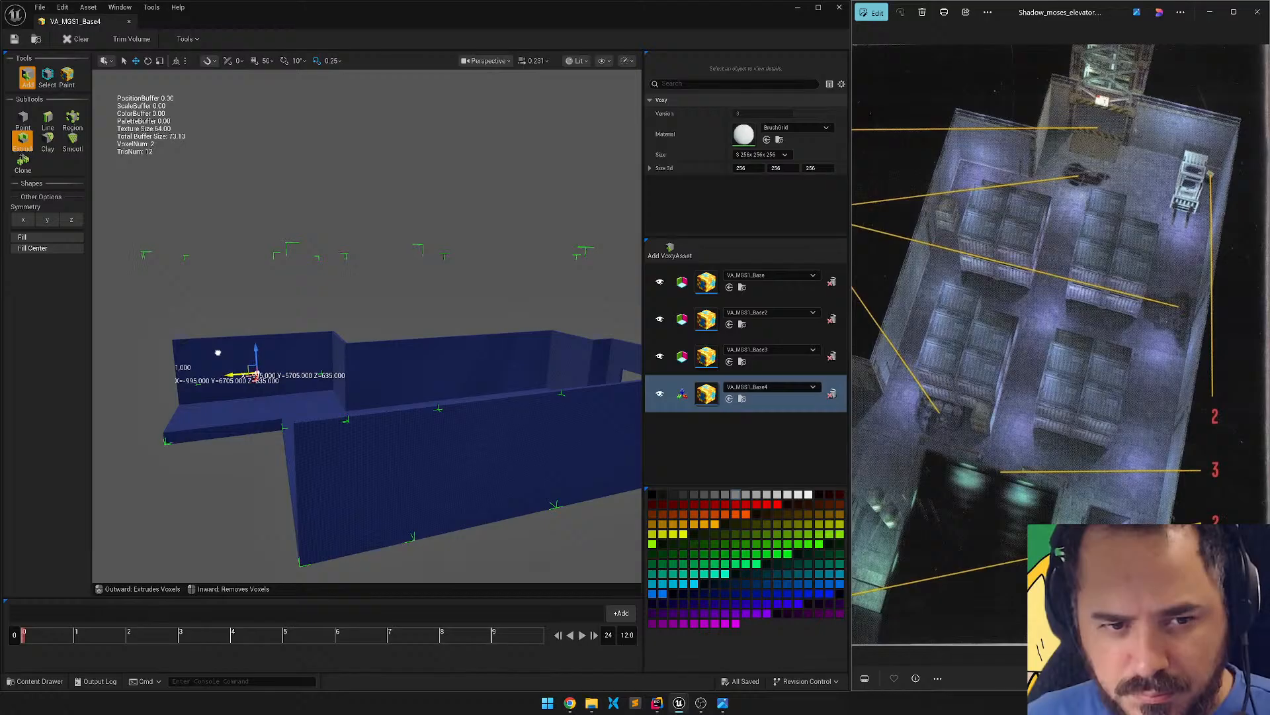
pyautogui.moveTo(227, 347); pyautogui.dragTo(380, 429, button='right')
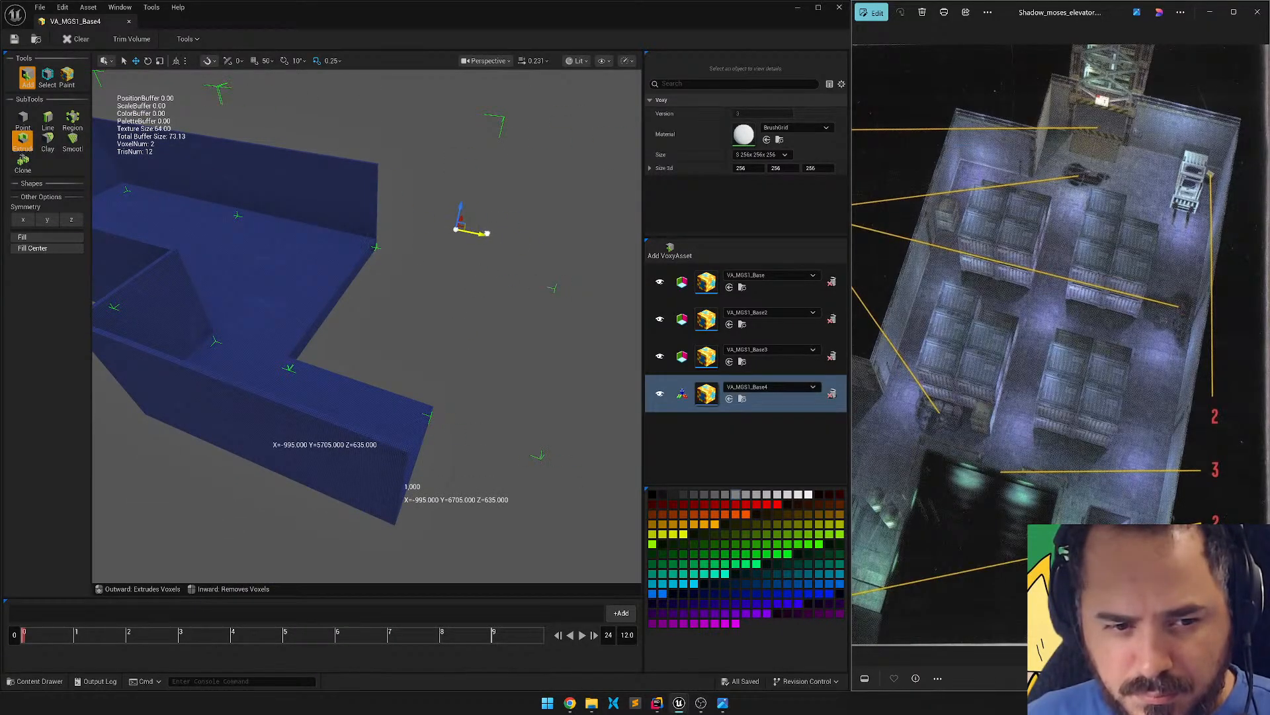
pyautogui.moveTo(486, 233); pyautogui.dragTo(480, 356, button='right')
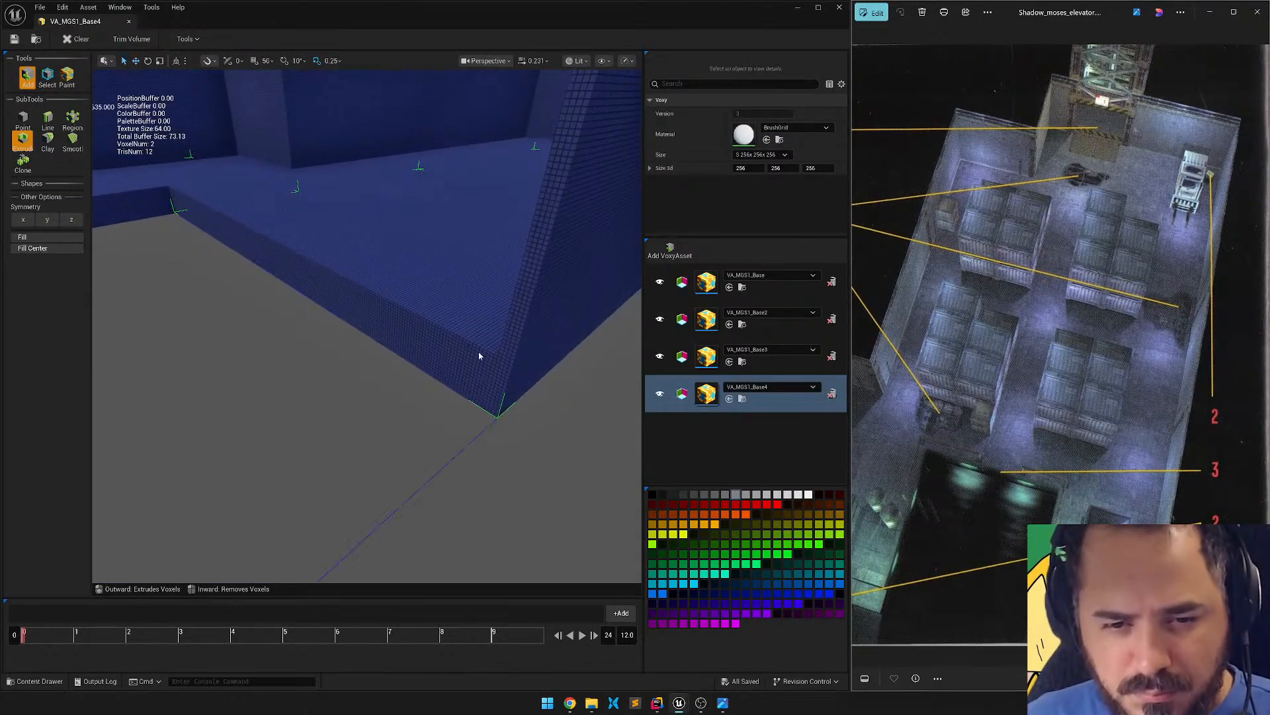
# Match VA_MGS1_Base4's last palette colour to the other assets' blue and add a floor block beyond the main floor's edge beside the opposite wall.
pyautogui.doubleClick(736, 624)
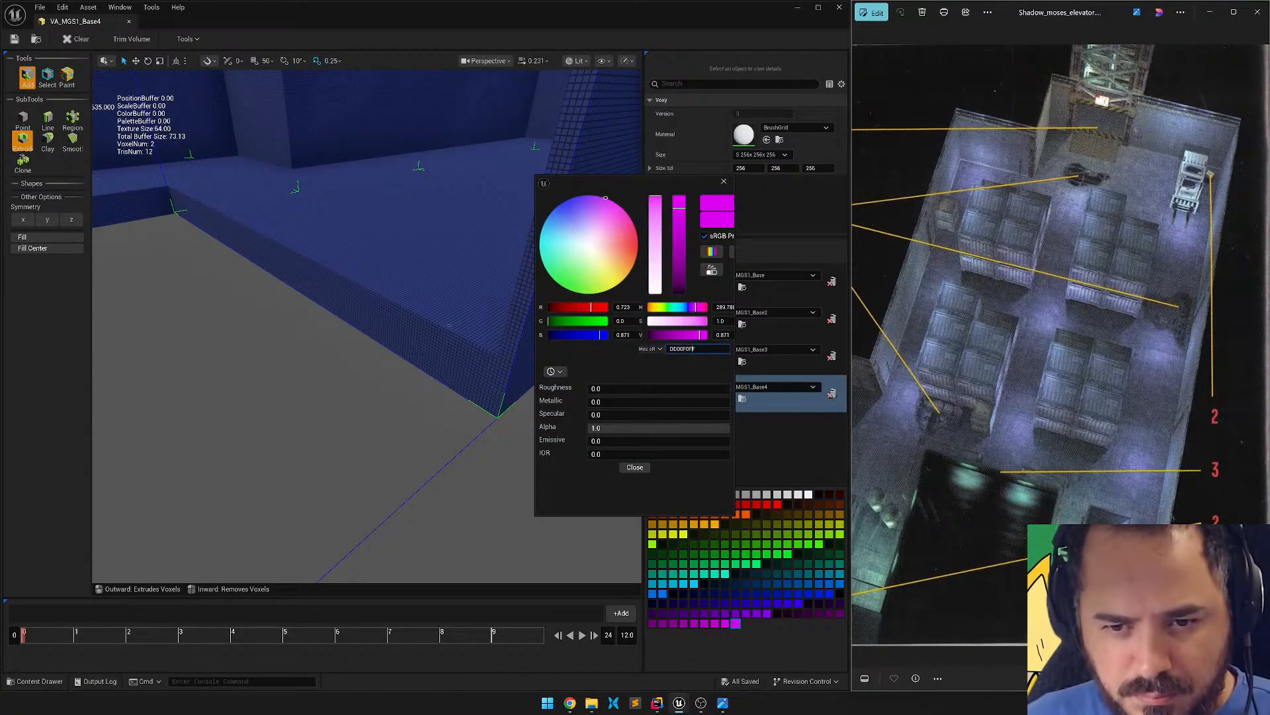
pyautogui.click(640, 467)
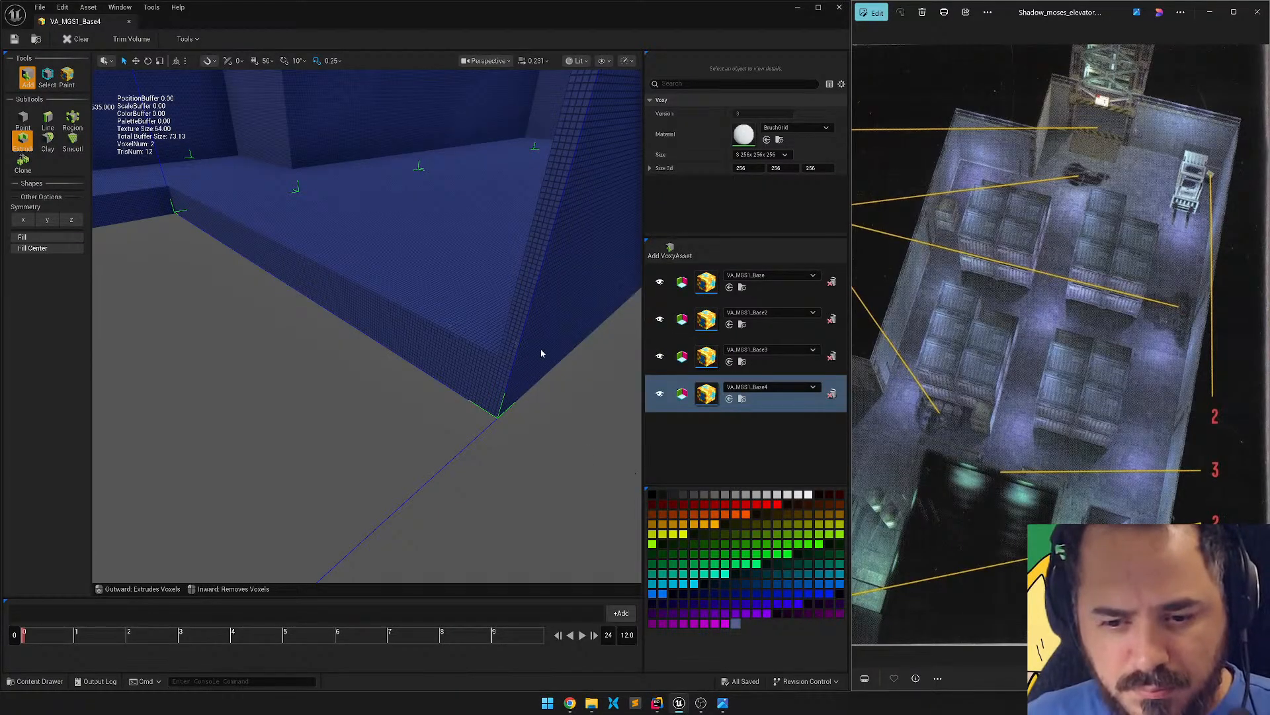
pyautogui.moveTo(541, 354); pyautogui.dragTo(427, 347, button='right')
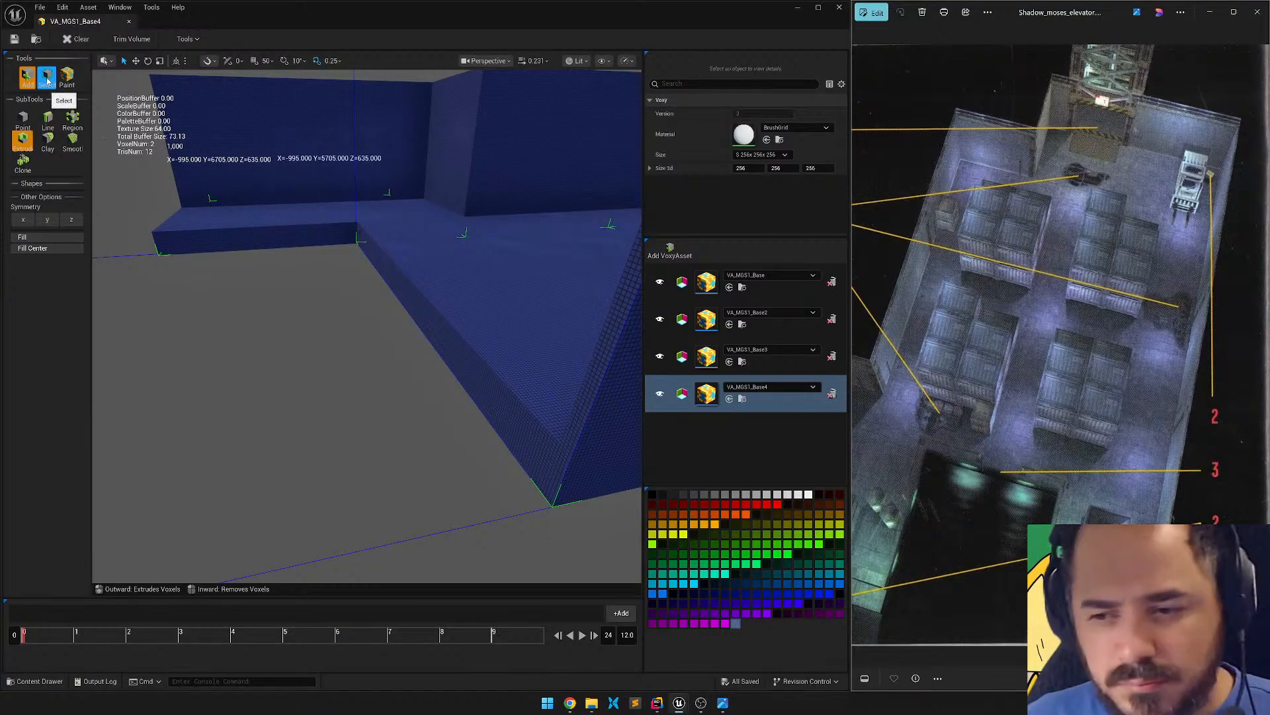
pyautogui.click(72, 121)
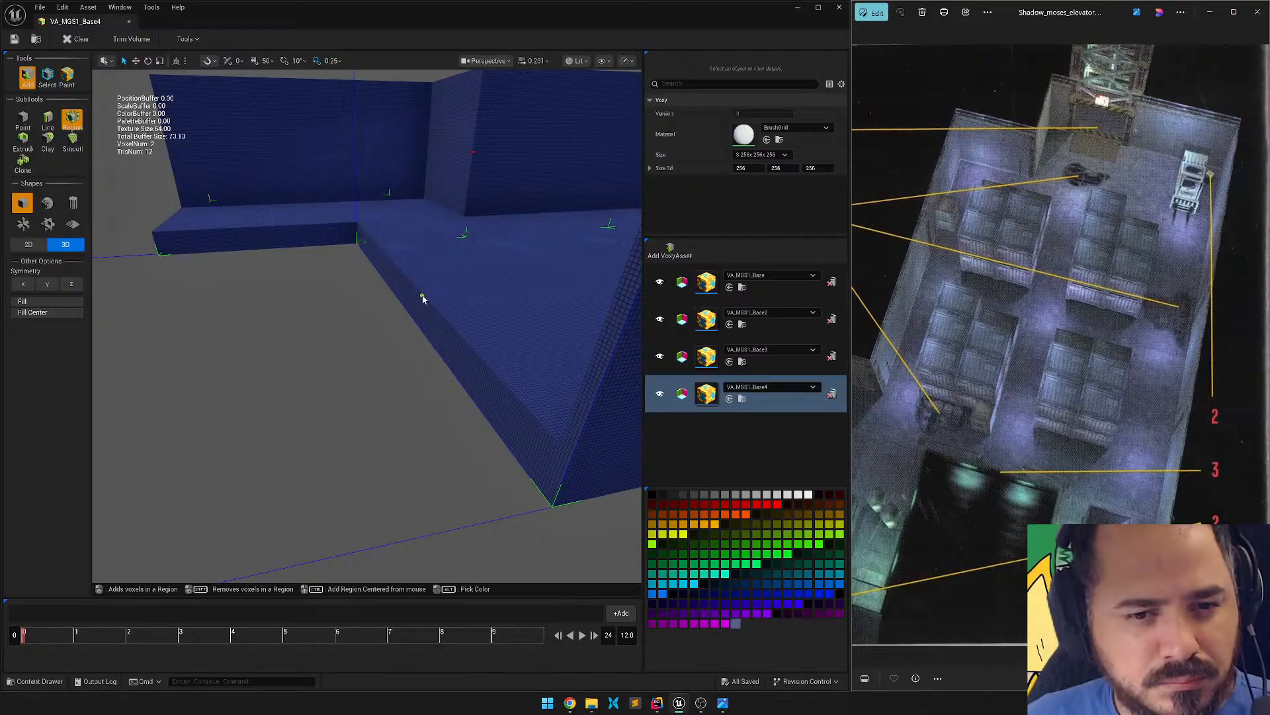
pyautogui.moveTo(422, 295); pyautogui.dragTo(293, 566)
# Extrude the end face of the new floor block outward to lengthen it away from the main floor.
pyautogui.moveTo(331, 493); pyautogui.dragTo(285, 493, button='middle')
pyautogui.moveTo(285, 493); pyautogui.dragTo(340, 493, button='right')
pyautogui.press('s')
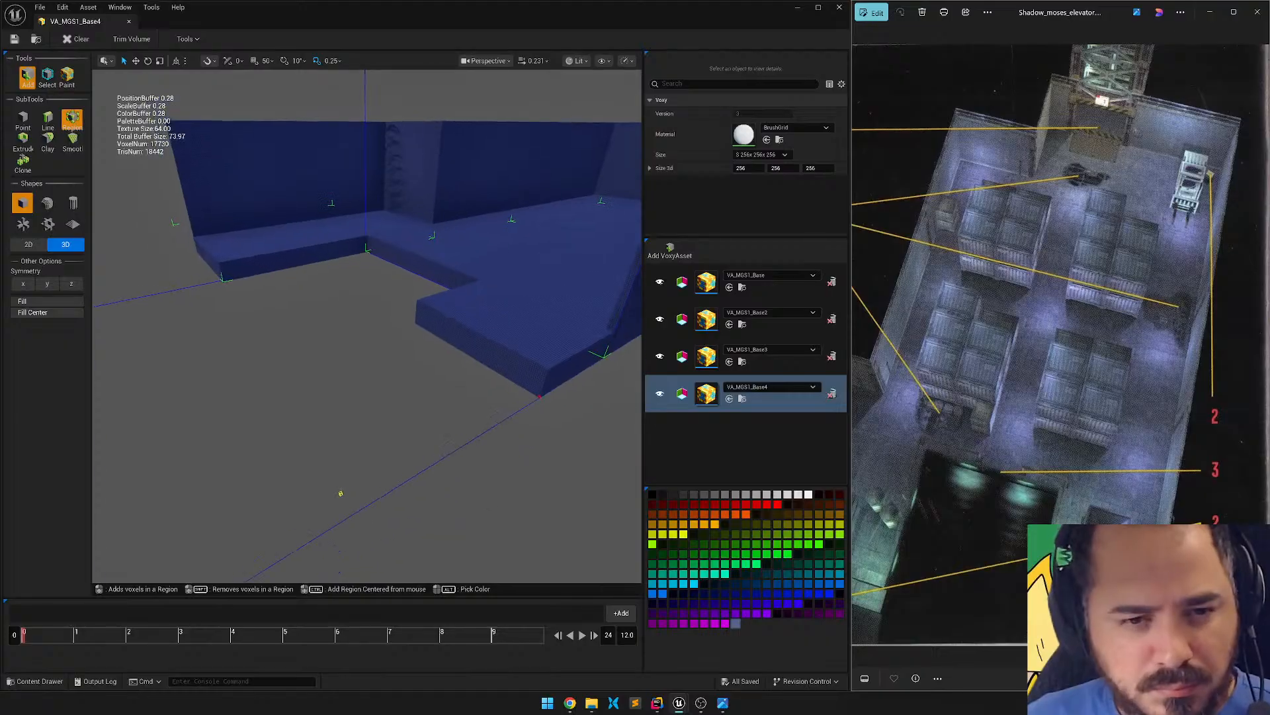
pyautogui.scroll(1, 340, 493)
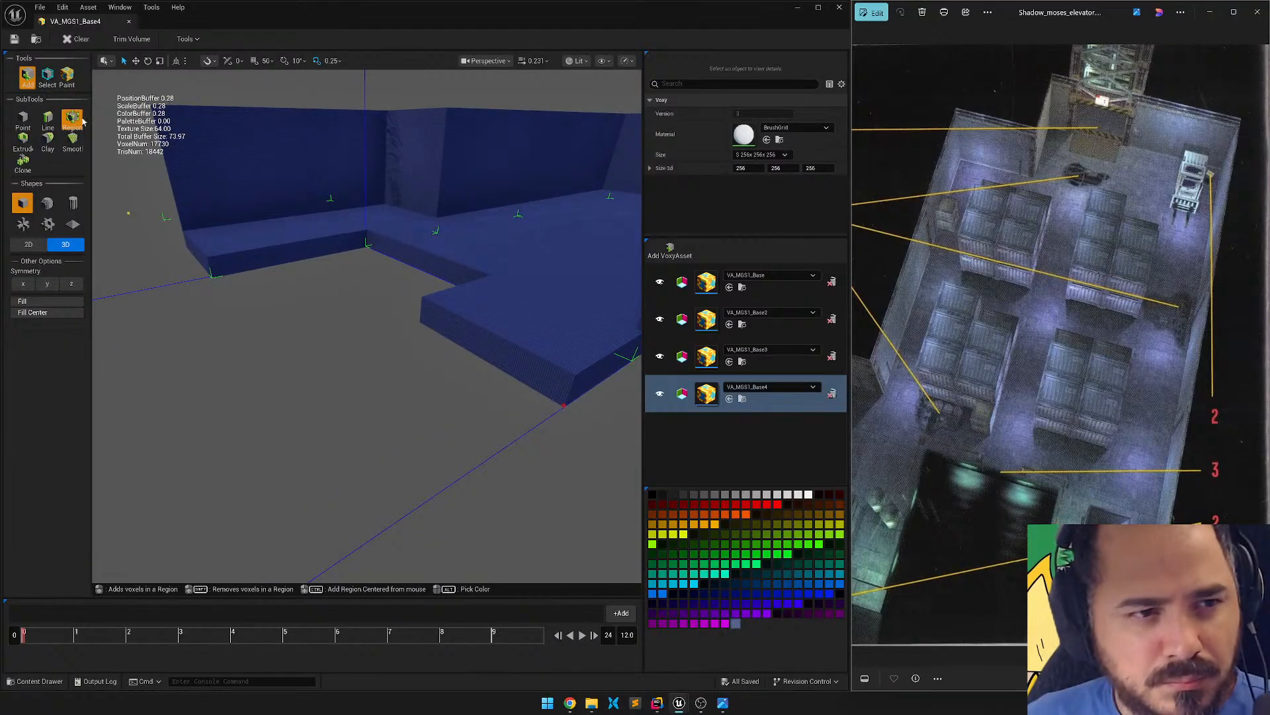
pyautogui.click(30, 138)
pyautogui.moveTo(434, 341); pyautogui.dragTo(432, 368)
# Add a thin wall region along the outer edge of the new floor block, continuing from the end of the side wall.
pyautogui.press('w')
pyautogui.moveTo(432, 359)
pyautogui.mouseDown(button='right')
pyautogui.moveTo(563, 359)
pyautogui.moveTo(463, 371)
pyautogui.moveTo(443, 358)
pyautogui.moveTo(443, 374)
pyautogui.mouseUp(button='right')
pyautogui.press('s')
pyautogui.press('d')
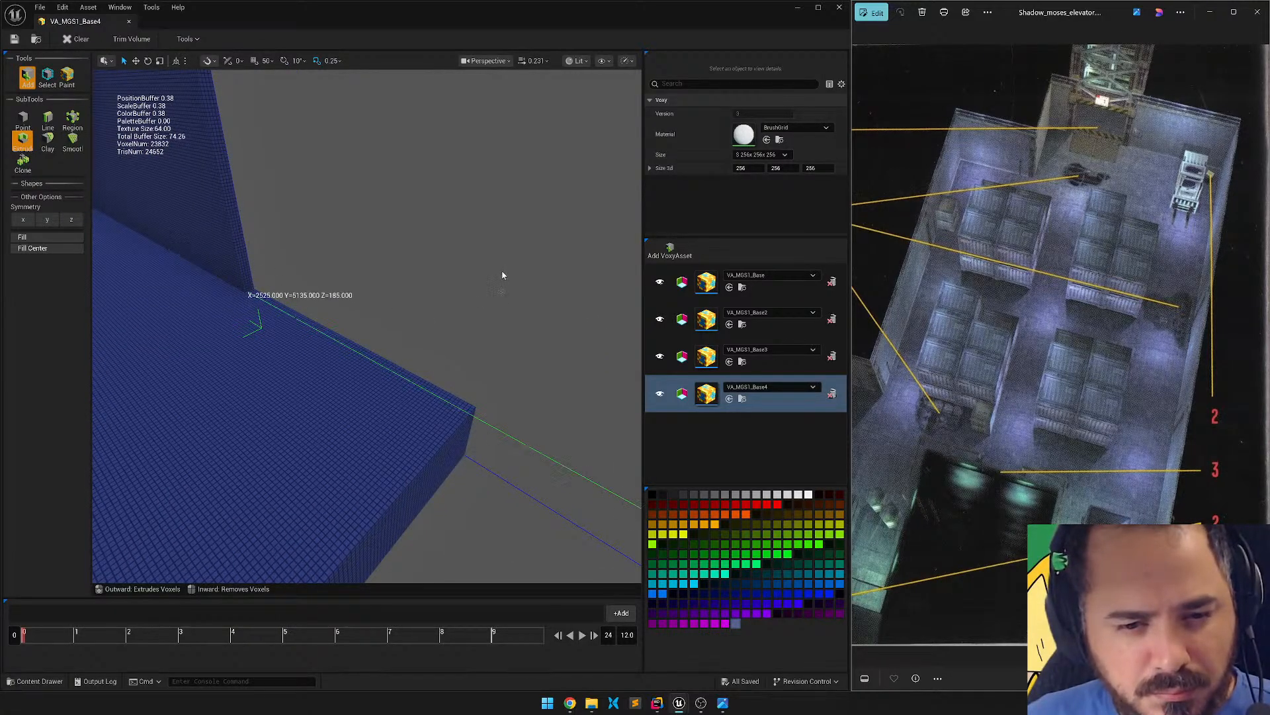
pyautogui.click(72, 119)
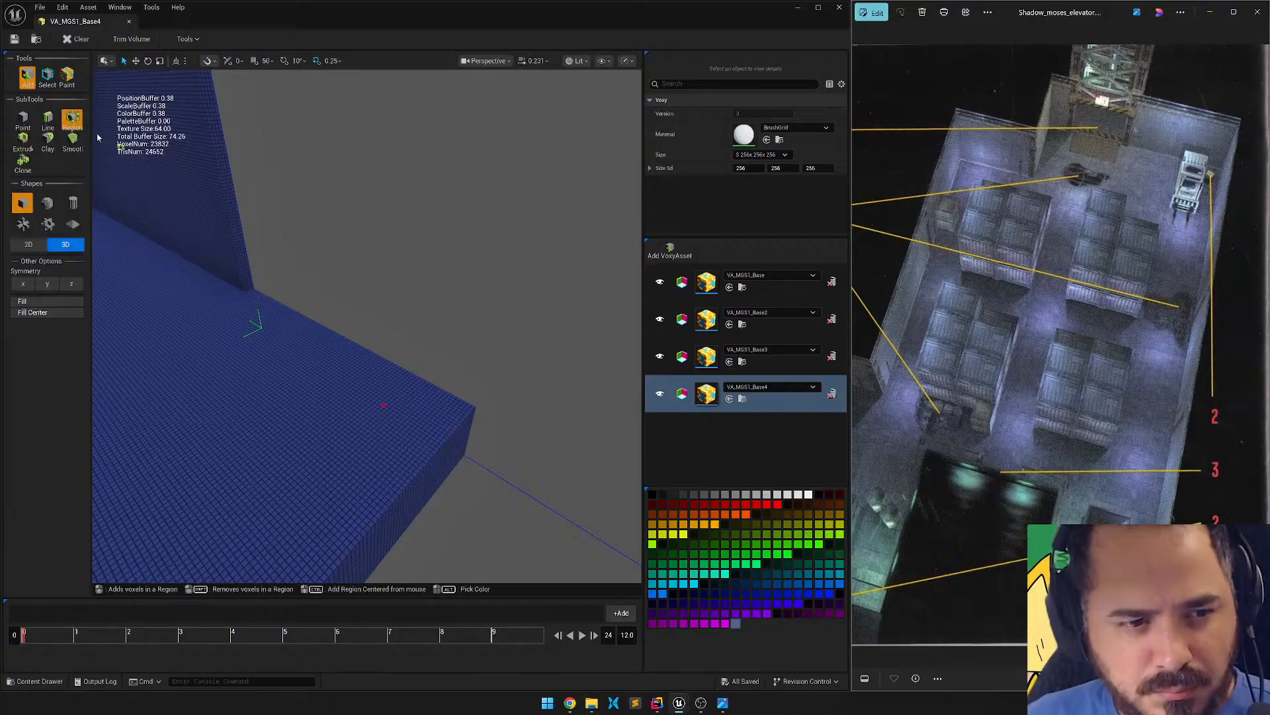
pyautogui.moveTo(247, 293); pyautogui.dragTo(543, 122)
pyautogui.moveTo(543, 122); pyautogui.dragTo(523, 130, button='right')
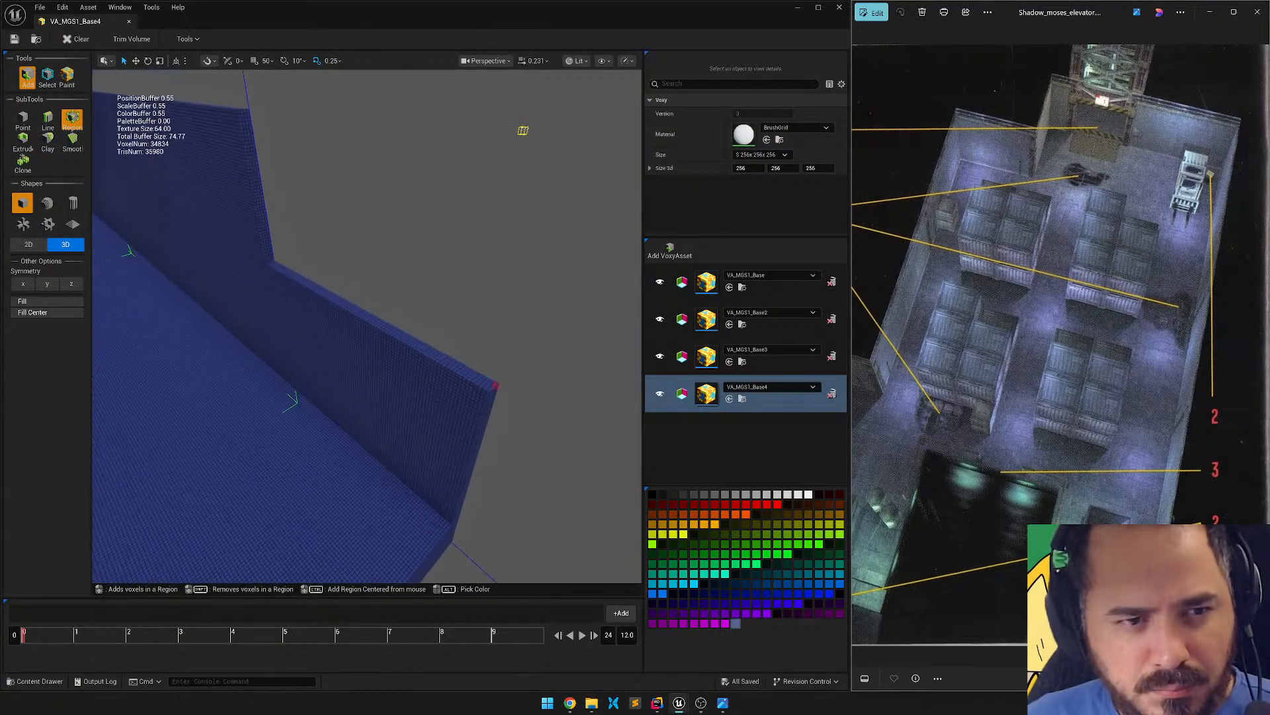
# Extrude the top of the new wall section up by 500 units to bring it to the side wall's height.
pyautogui.click(22, 140)
pyautogui.moveTo(343, 303); pyautogui.dragTo(321, 120)
pyautogui.moveTo(320, 120); pyautogui.dragTo(199, 185, button='right')
pyautogui.press('s')
pyautogui.press('a')
pyautogui.press('a')
pyautogui.press('d')
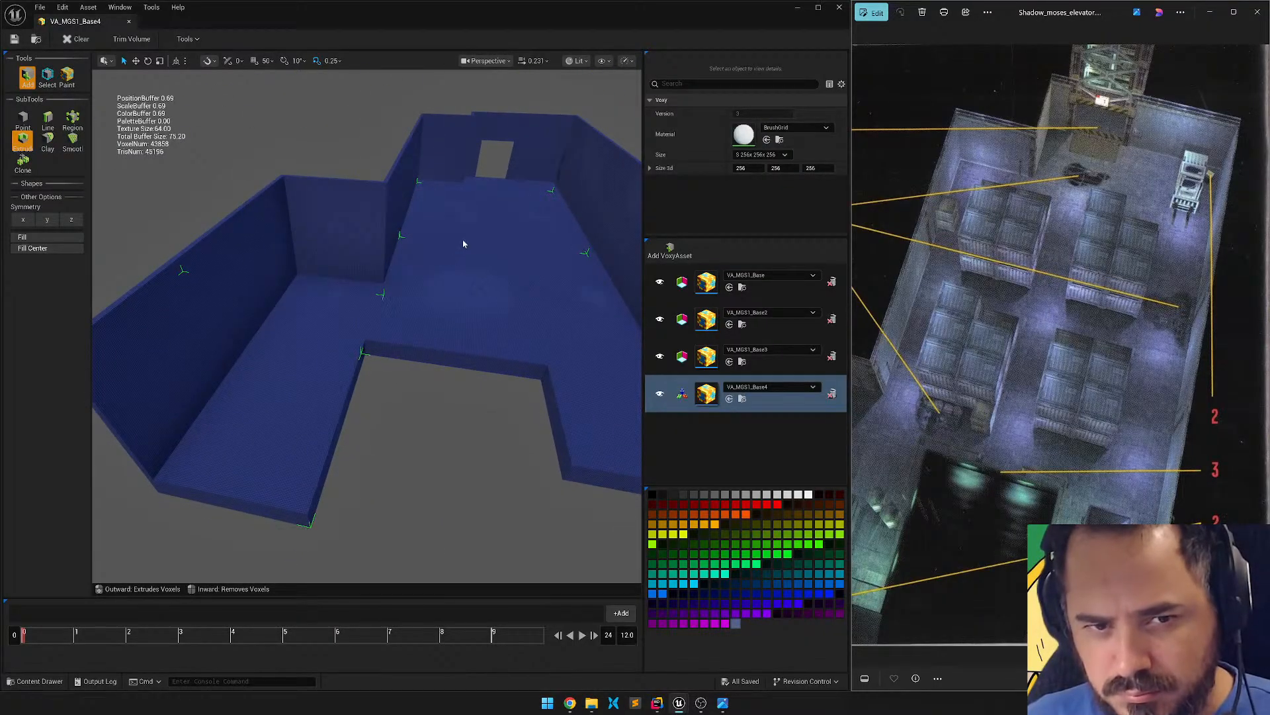
# Return to the main level editor with the MGS1 content folder.
pyautogui.moveTo(463, 244); pyautogui.dragTo(294, 240, button='right')
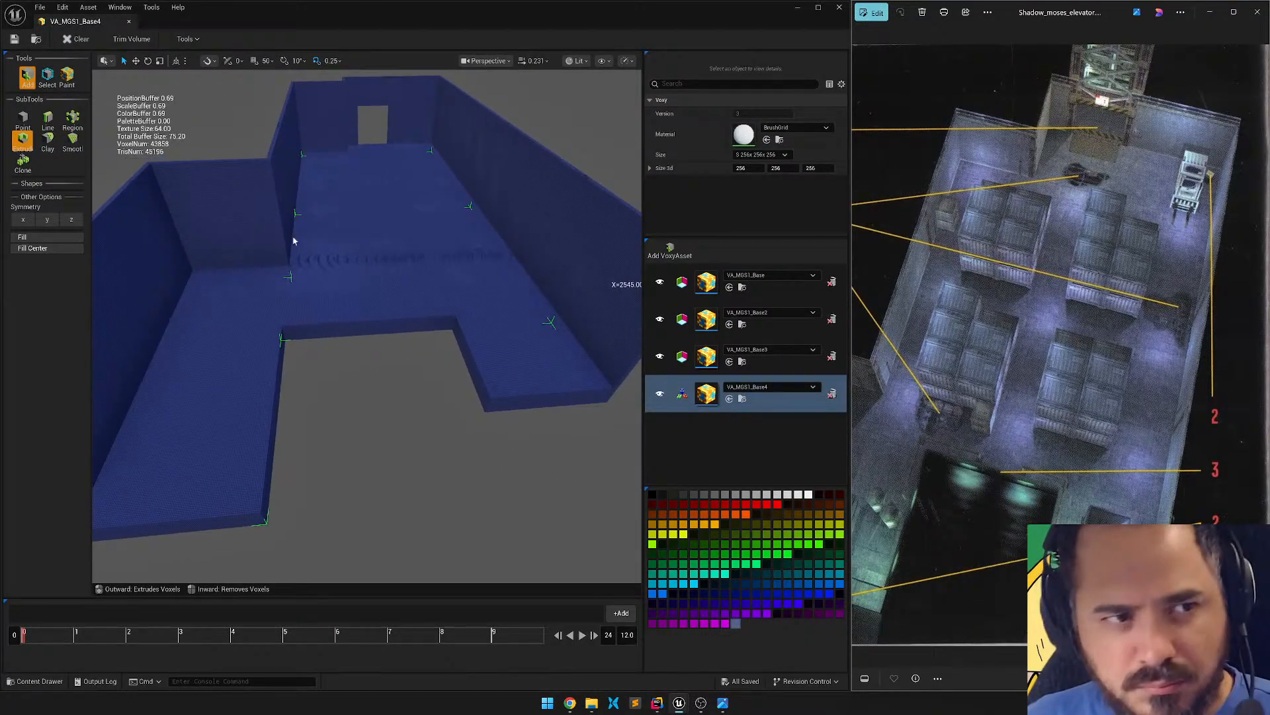
pyautogui.click(28, 41)
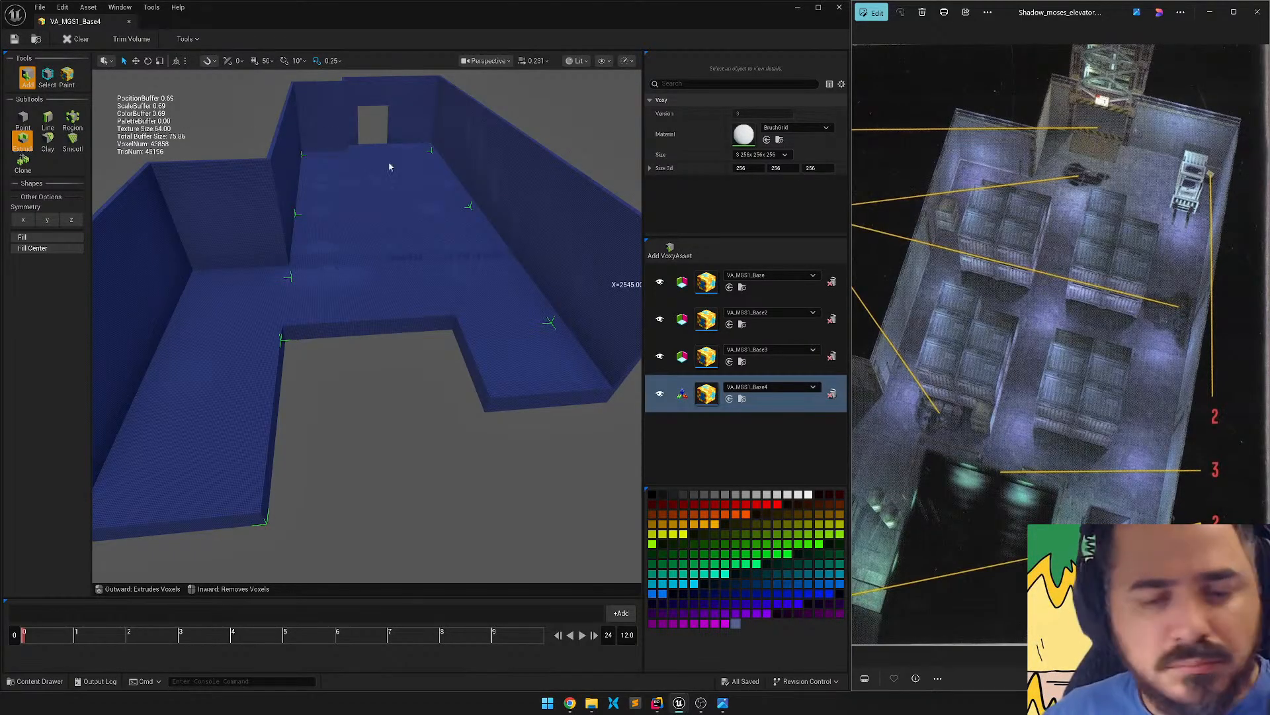
pyautogui.moveTo(367, 326); pyautogui.dragTo(319, 311, button='right')
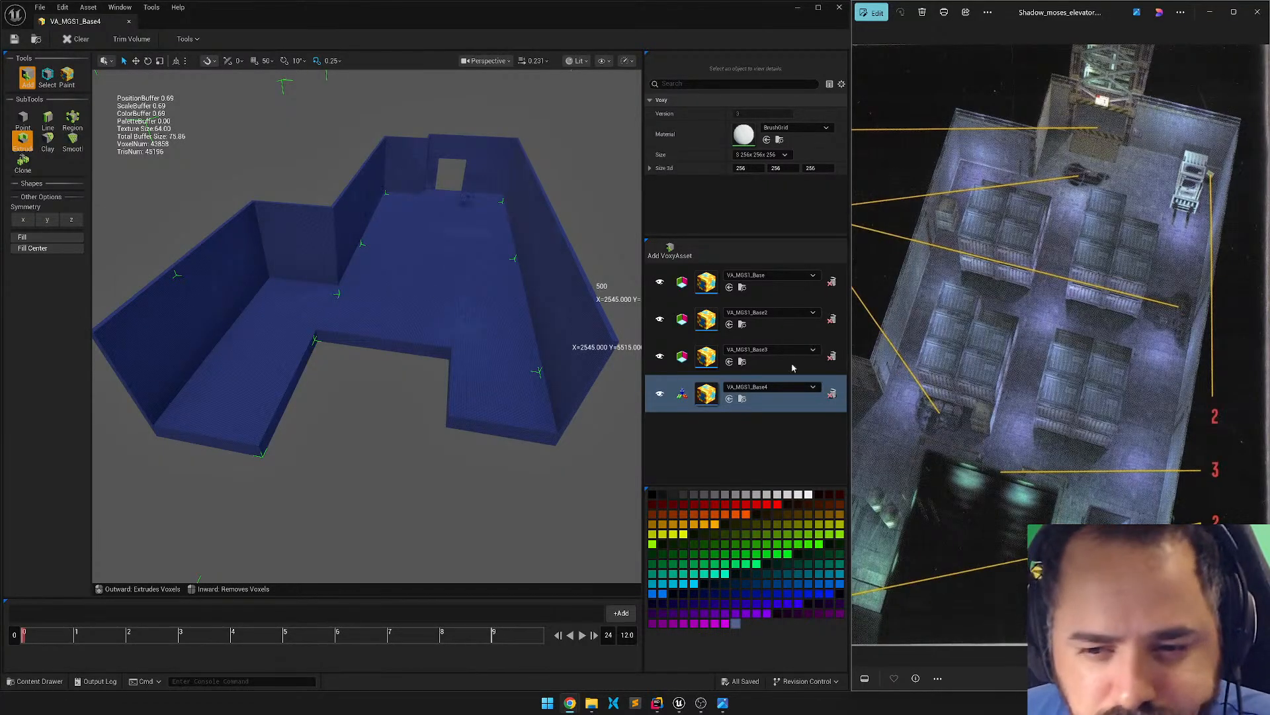
pyautogui.moveTo(567, 388); pyautogui.dragTo(596, 357, button='right')
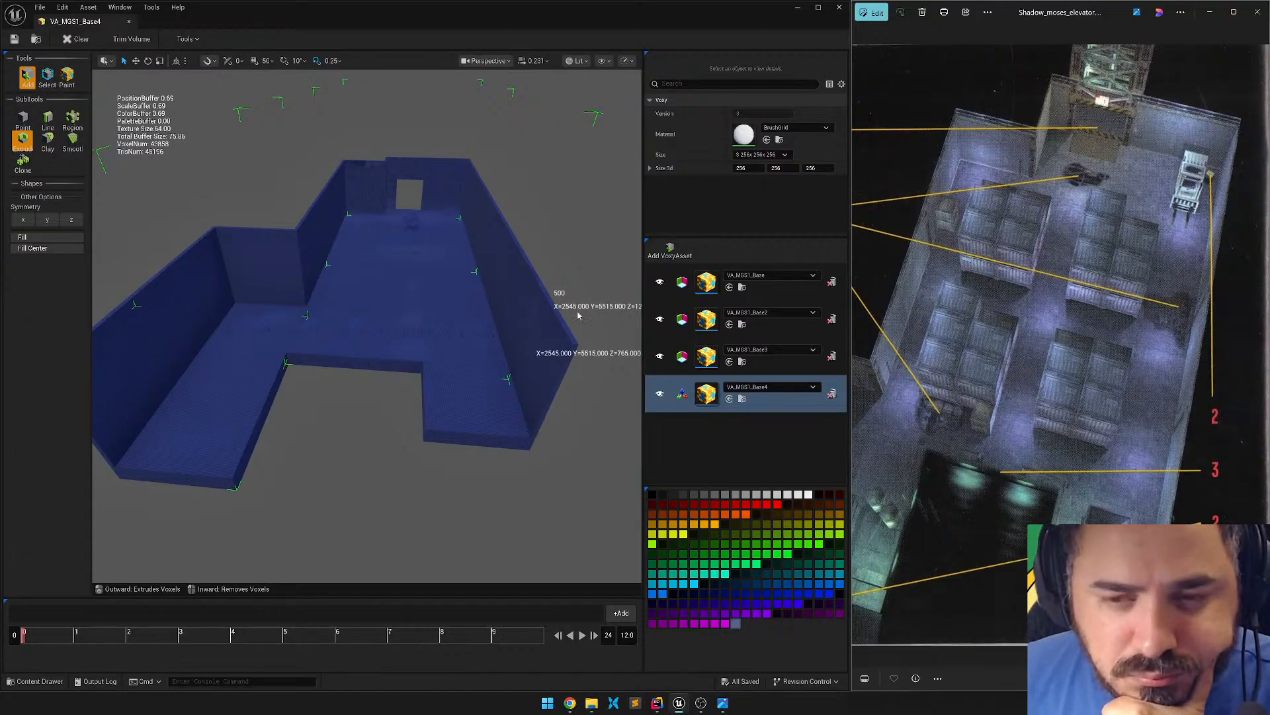
pyautogui.click(799, 8)
pyautogui.rightClick(450, 544)
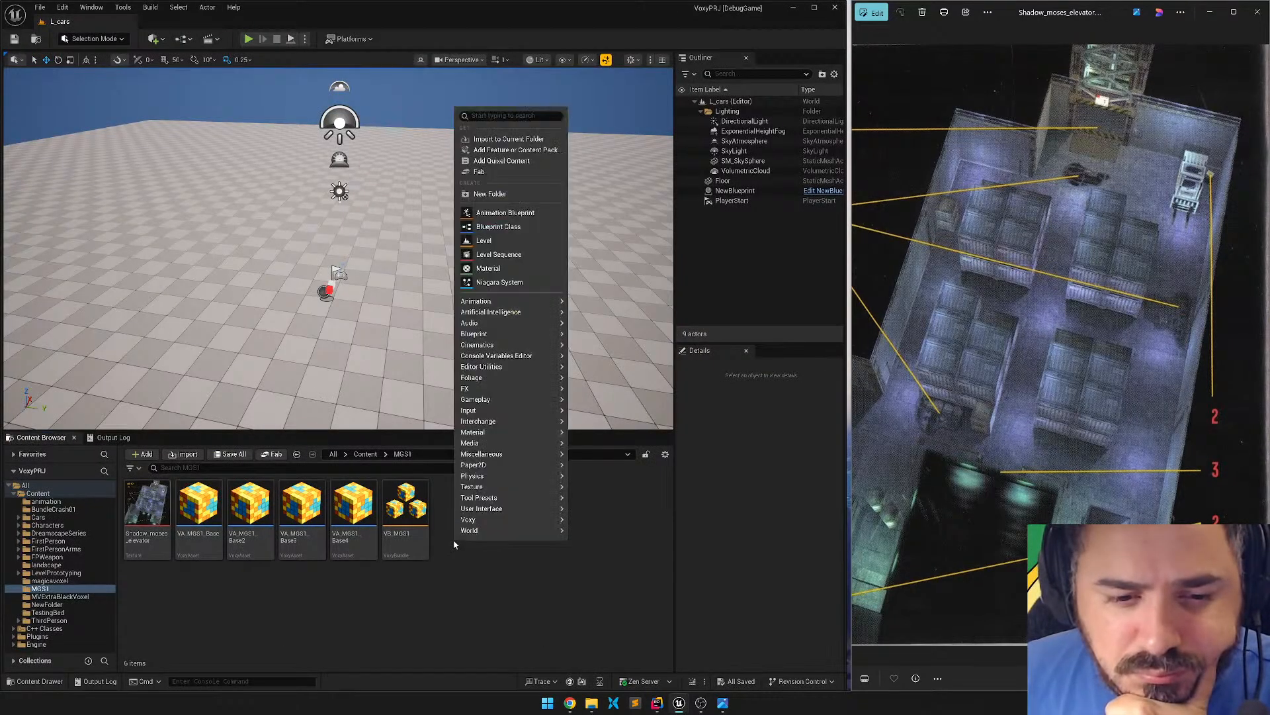
pyautogui.moveTo(485, 523)
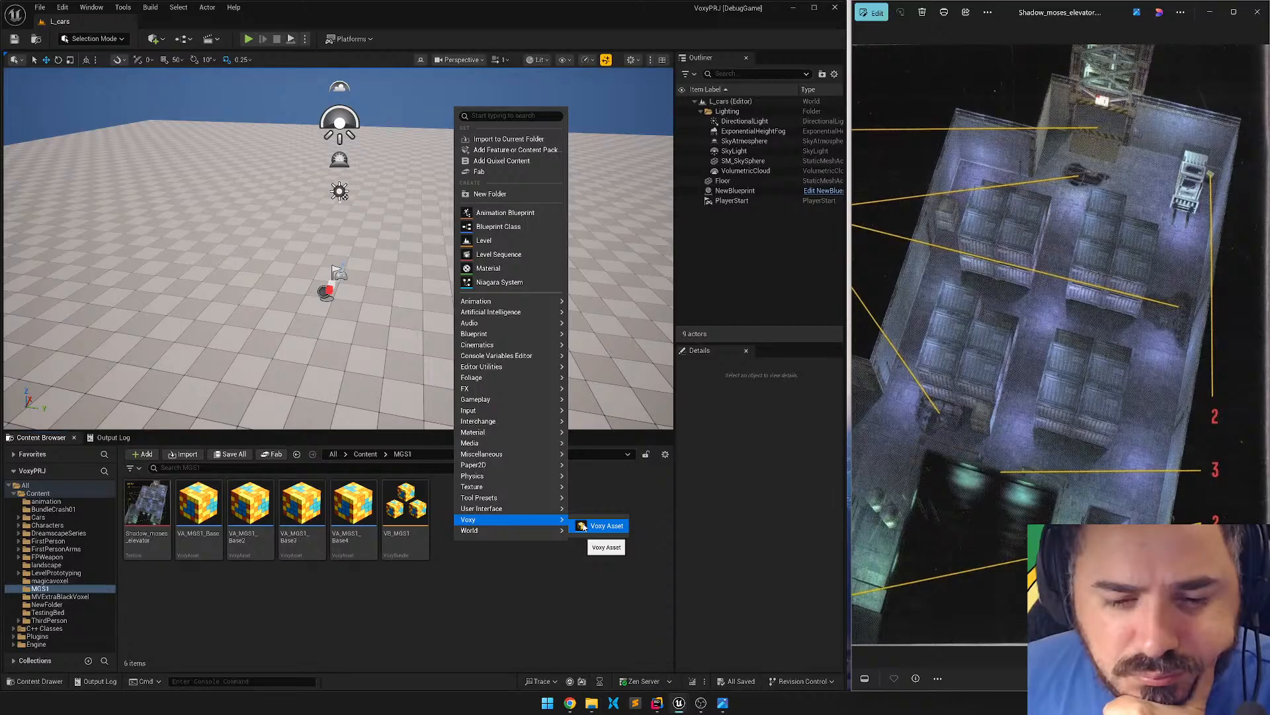
pyautogui.click(397, 582)
# Duplicate the VA_MGS1_Base4 asset, name the copy VA_MGS1_Container, and save it.
pyautogui.click(354, 509)
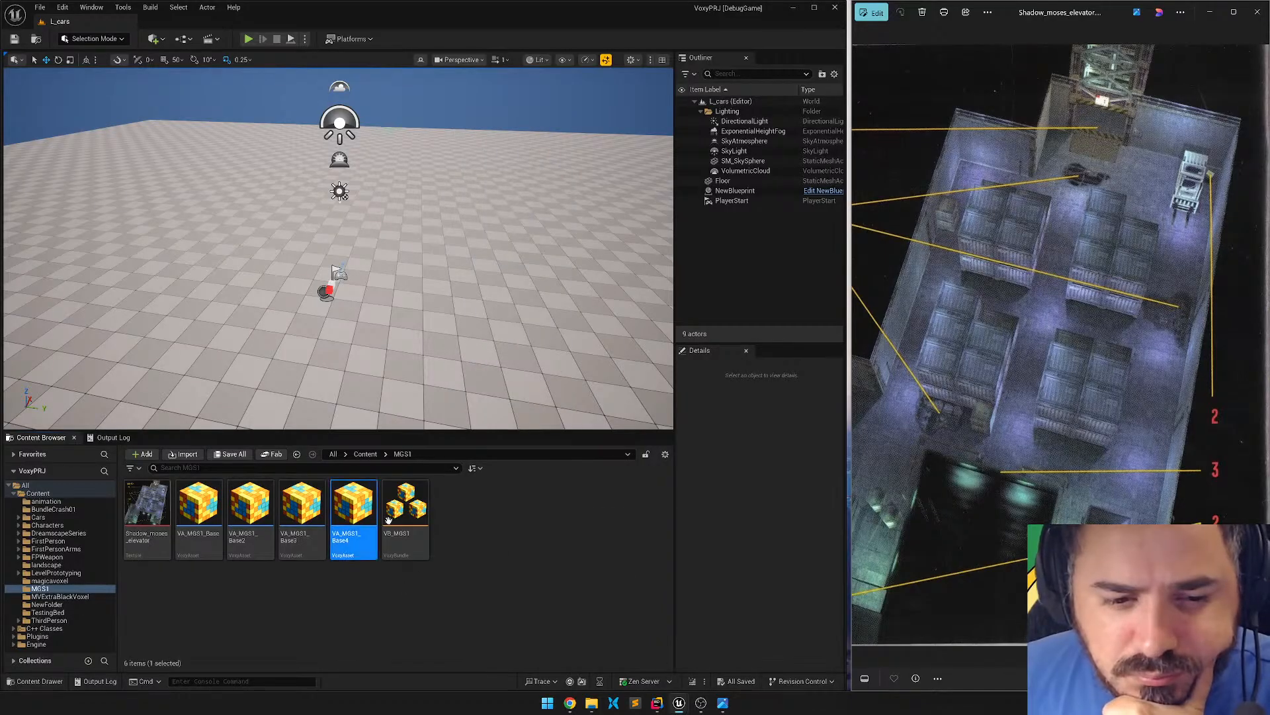
pyautogui.hotkey('ctrl', 'd')
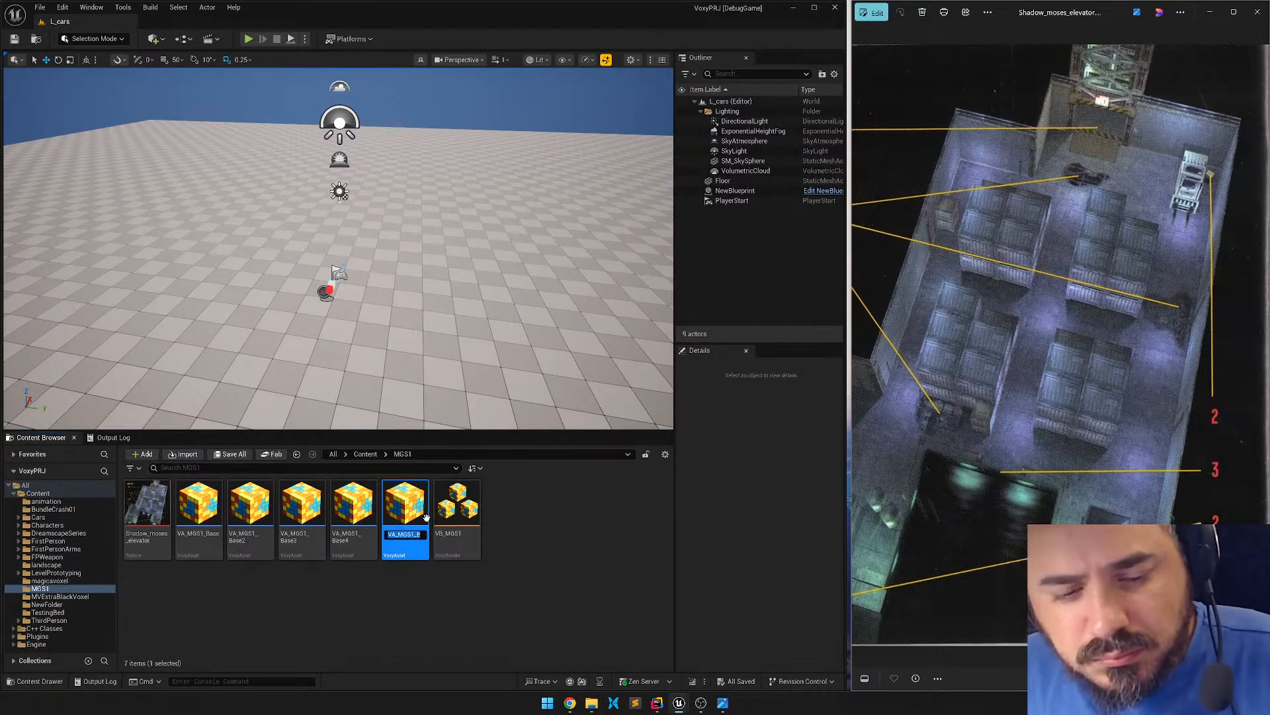
pyautogui.press('End')
pyautogui.hotkey('shift', 'Left')
pyautogui.hotkey('shift', 'Left')
pyautogui.hotkey('shift', 'Left')
pyautogui.hotkey('shift', 'Left')
pyautogui.hotkey('shift', 'Left')
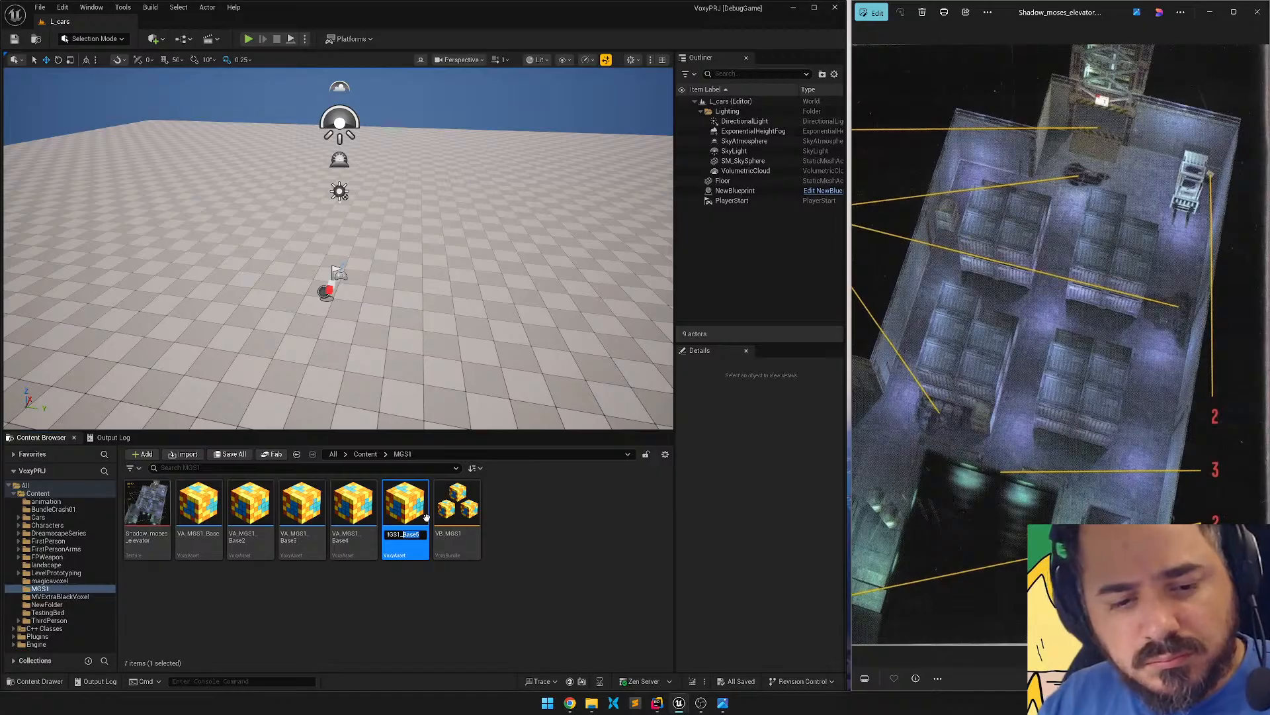
pyautogui.write('Co')
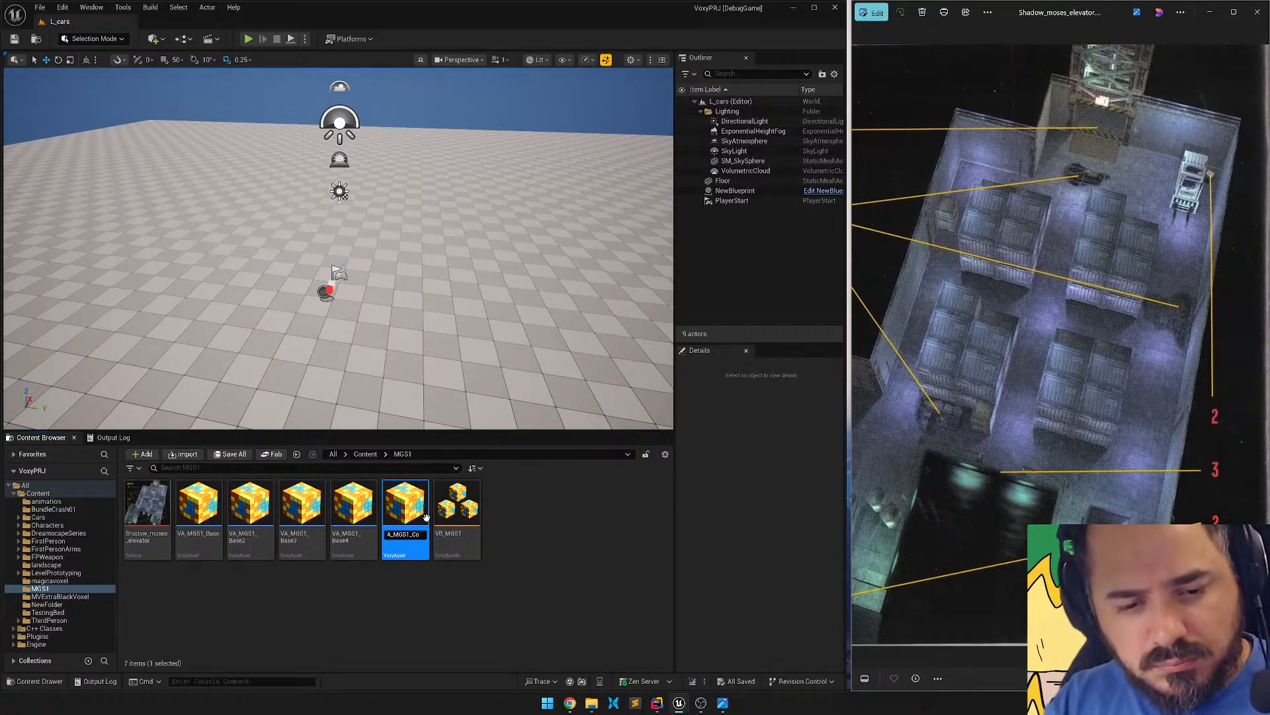
pyautogui.write('ntainer')
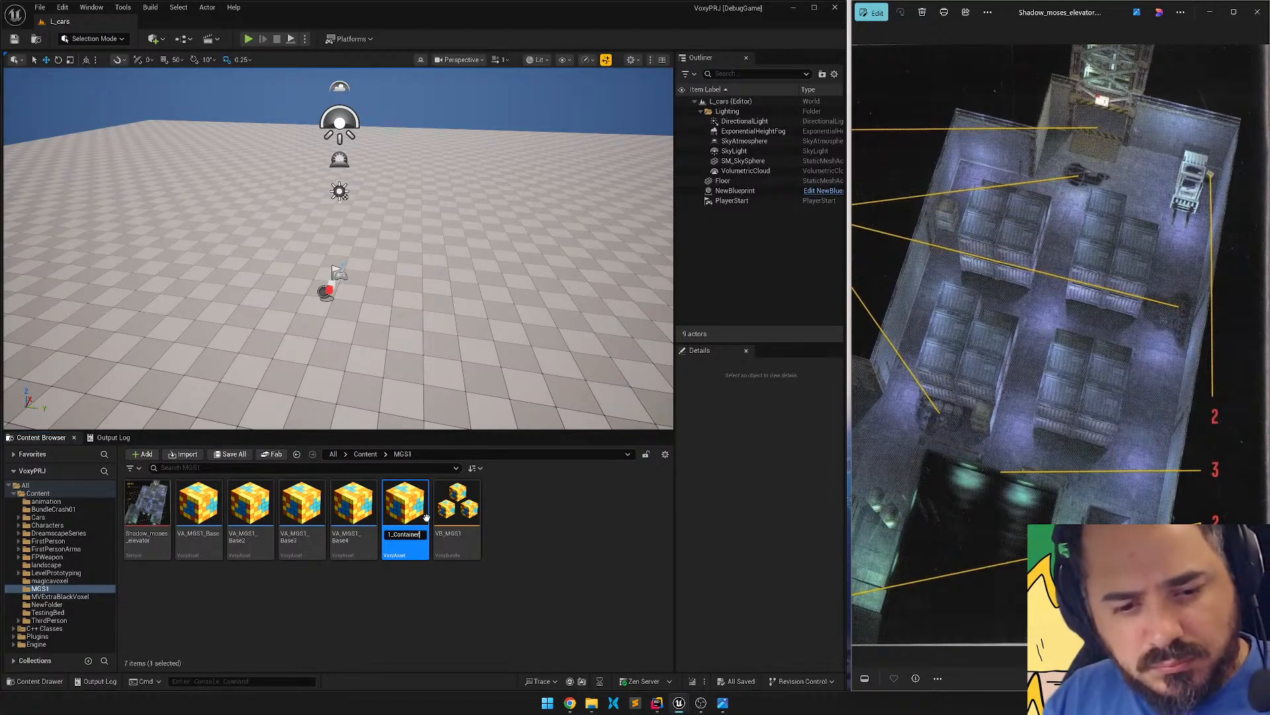
pyautogui.press('Return')
pyautogui.hotkey('ctrl', 's')
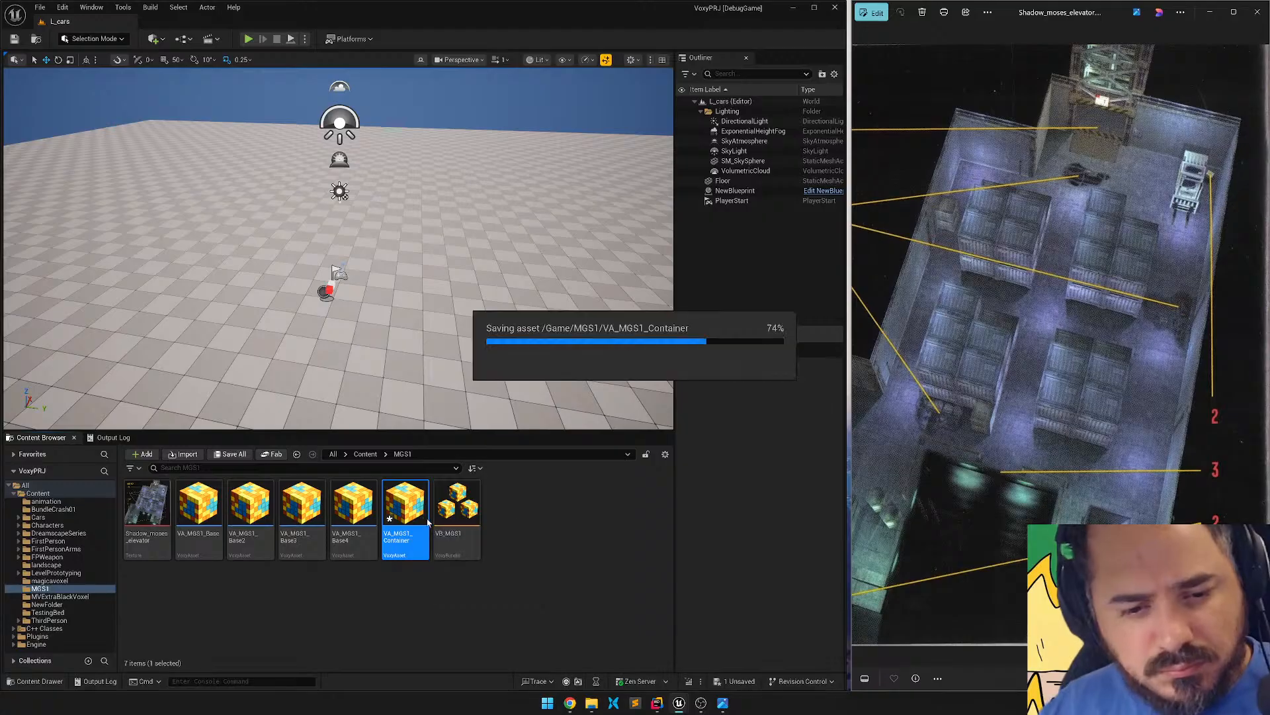
# Open the VB_MGS1 bundle from the MGS1 folder and switch back to the VA_MGS1_Base4 editor.
pyautogui.doubleClick(467, 510)
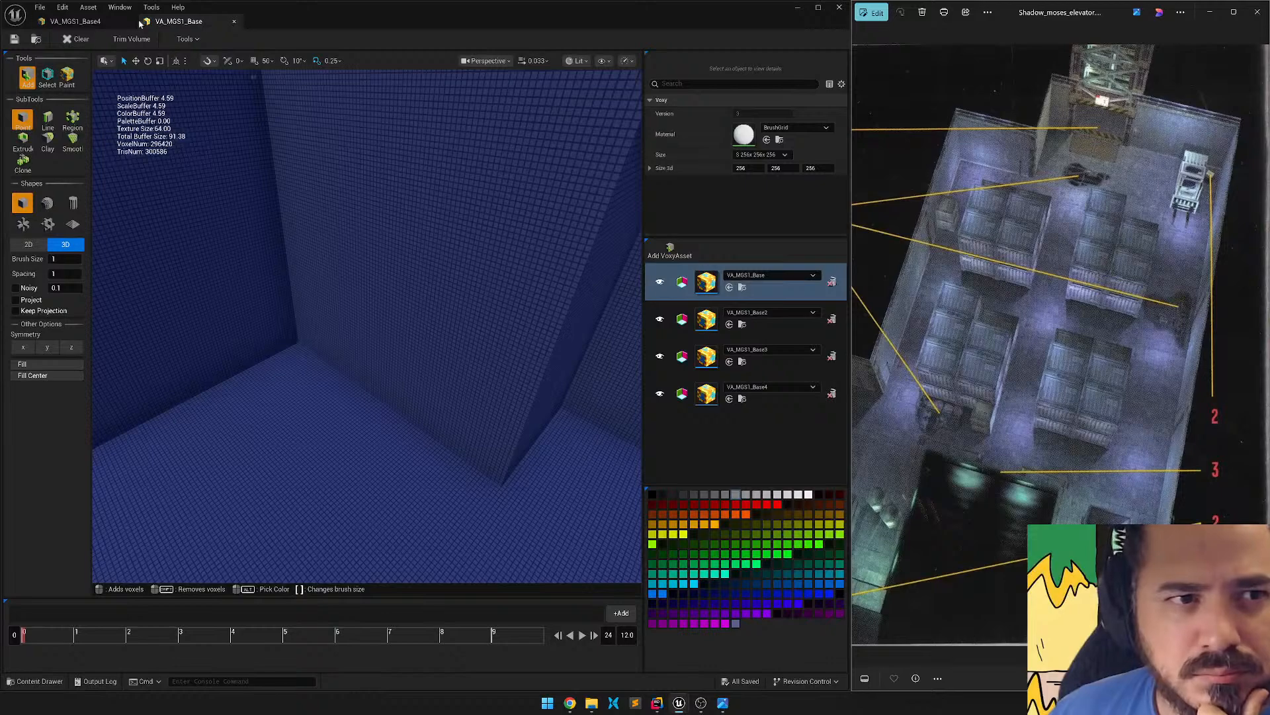
pyautogui.click(98, 22)
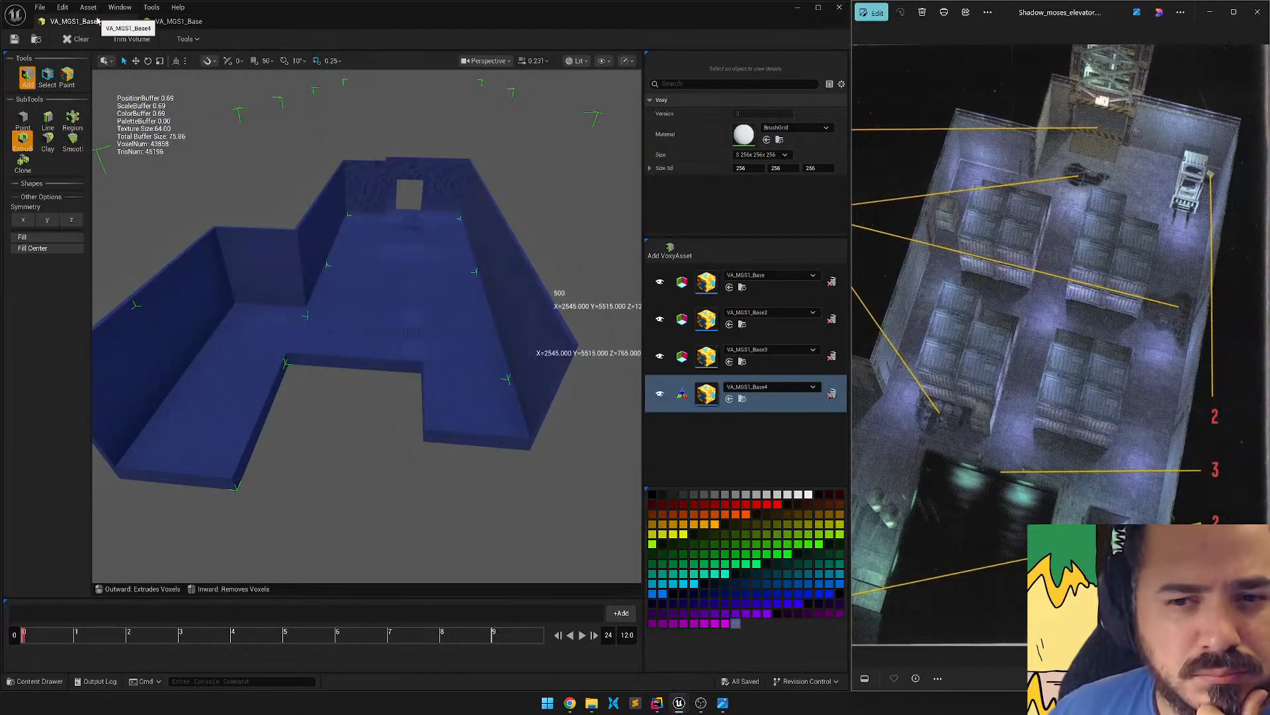
# Close the VA_MGS1_Base and VA_MGS1_Base4 editors and reopen the VB_MGS1 bundle from the MGS1 folder.
pyautogui.middleClick(165, 26)
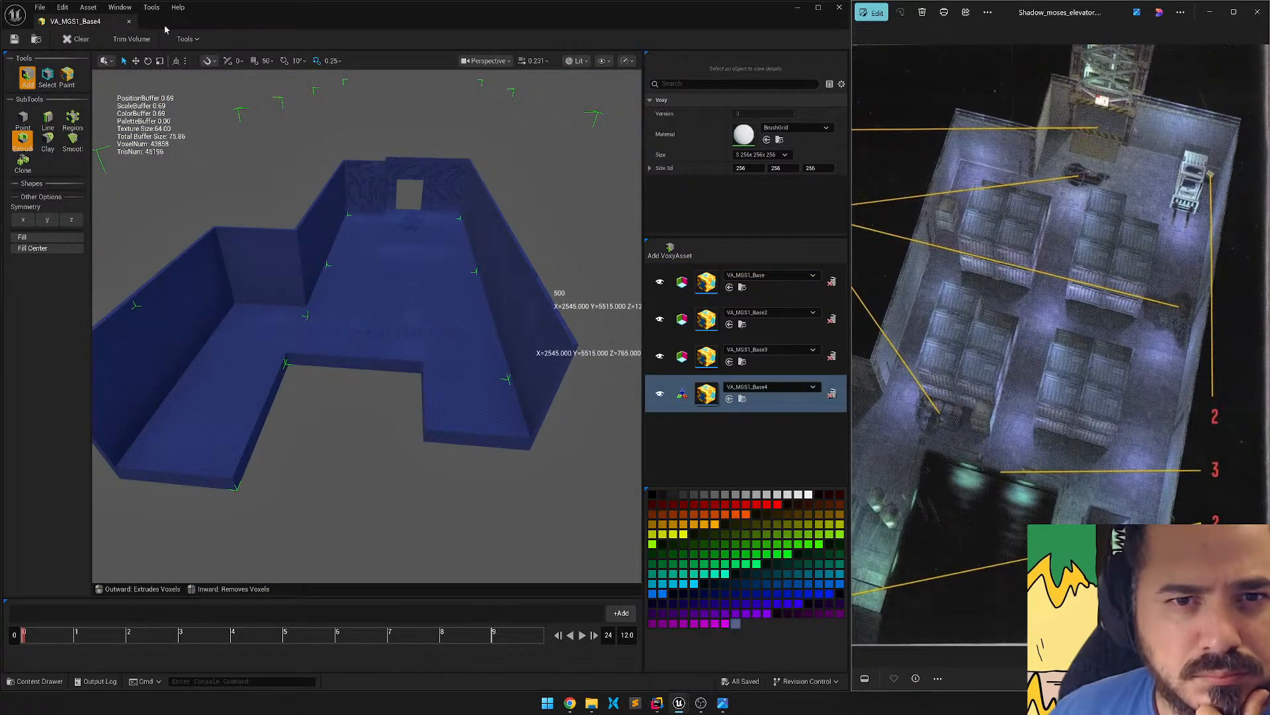
pyautogui.middleClick(83, 27)
pyautogui.doubleClick(463, 497)
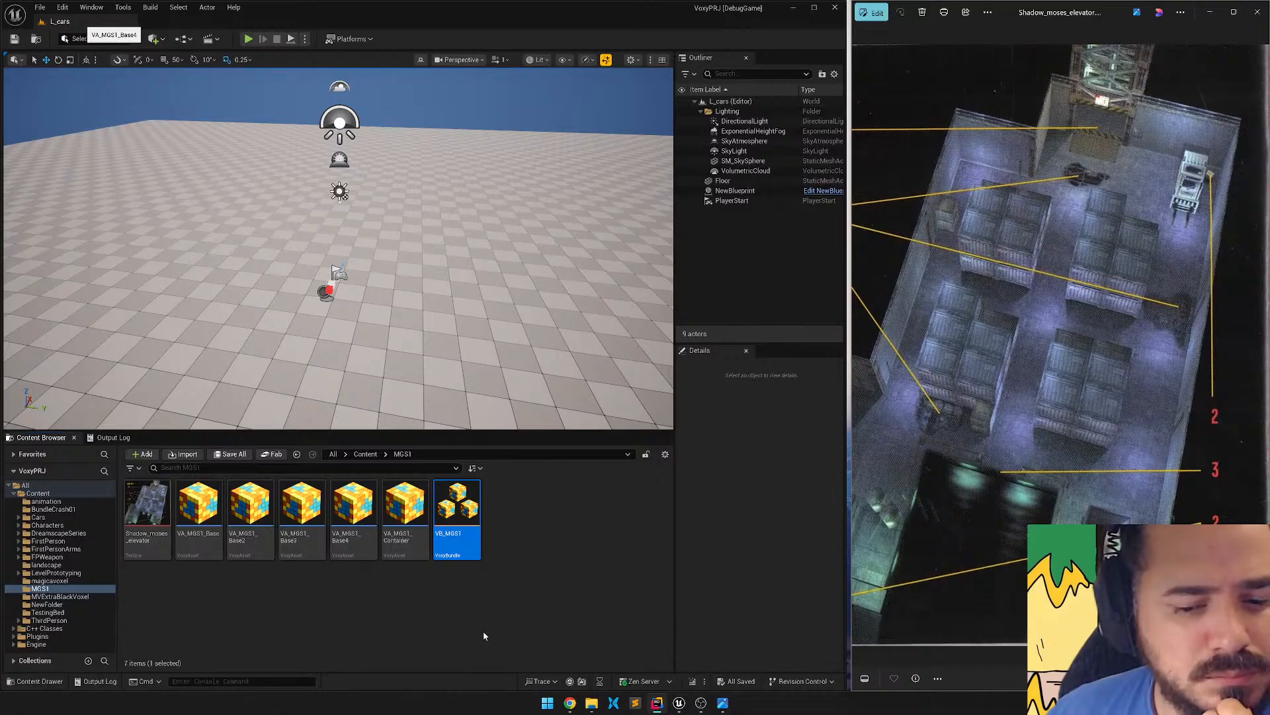
# Switch to the code IDE, enlarge the debugger area and open the ~SVoxyViewport frame of the crash call stack.
pyautogui.click(657, 704)
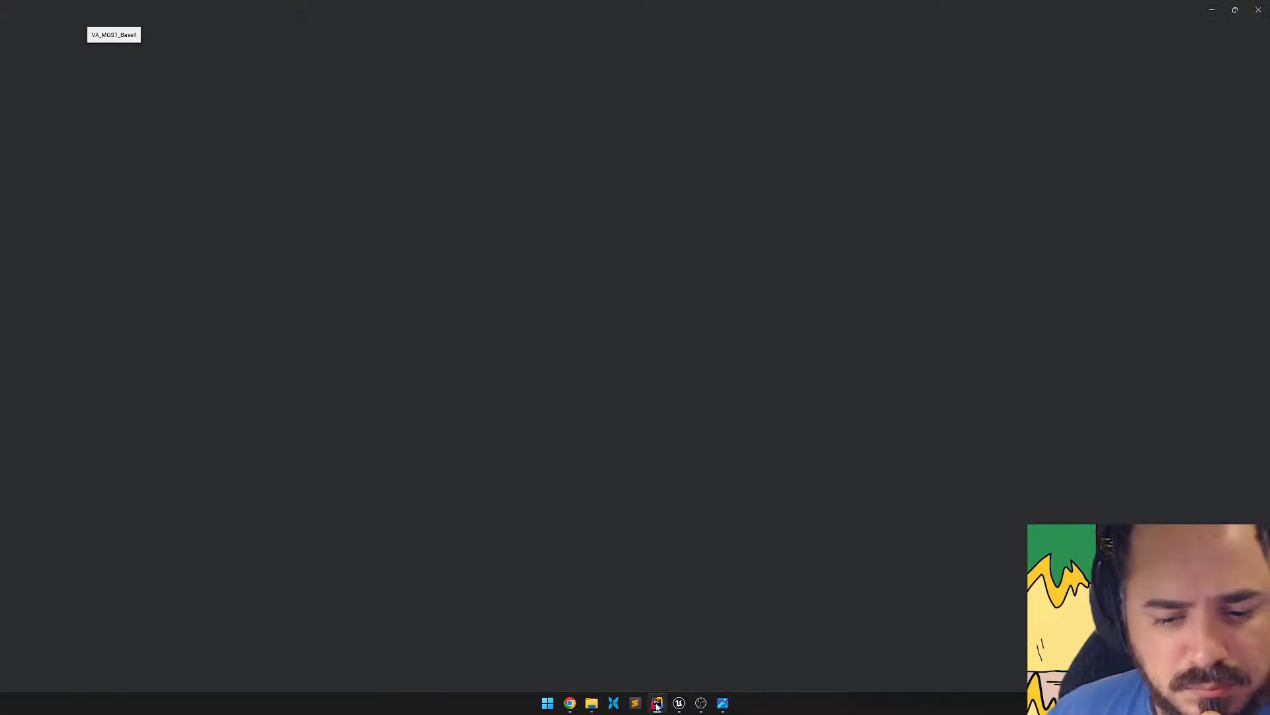
pyautogui.scroll(-15, 584, 392)
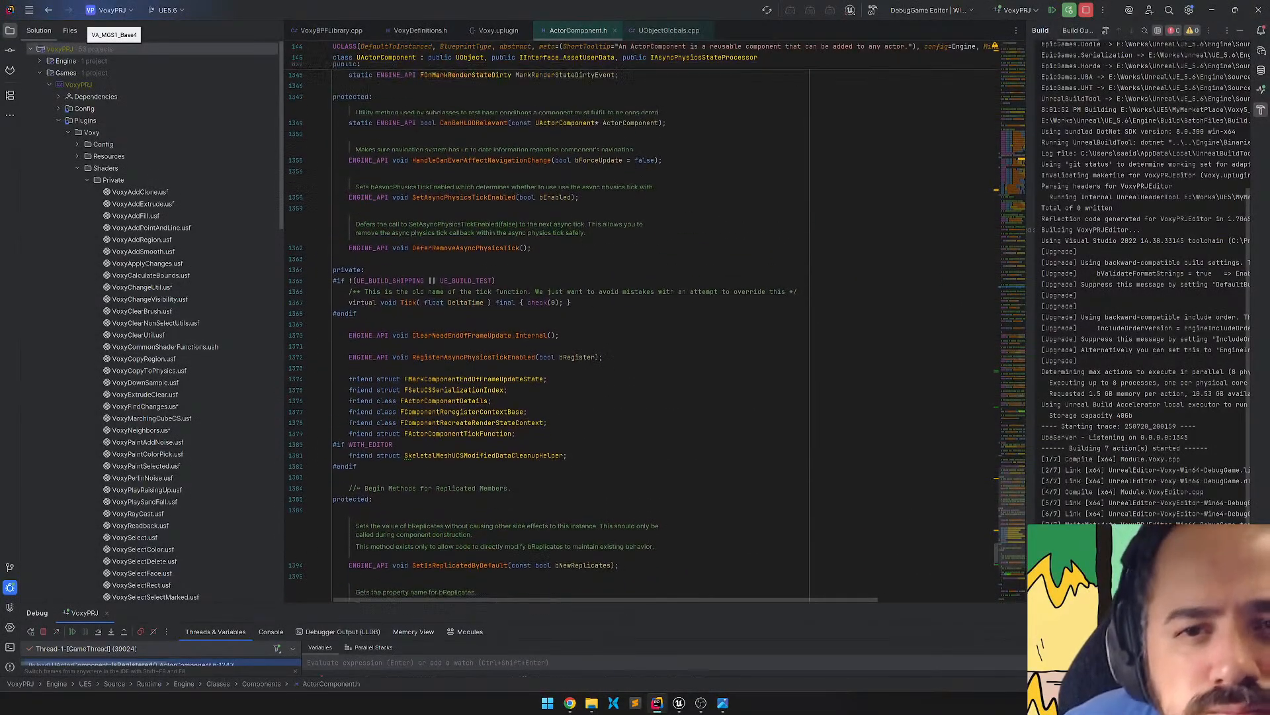
pyautogui.scroll(5, 594, 403)
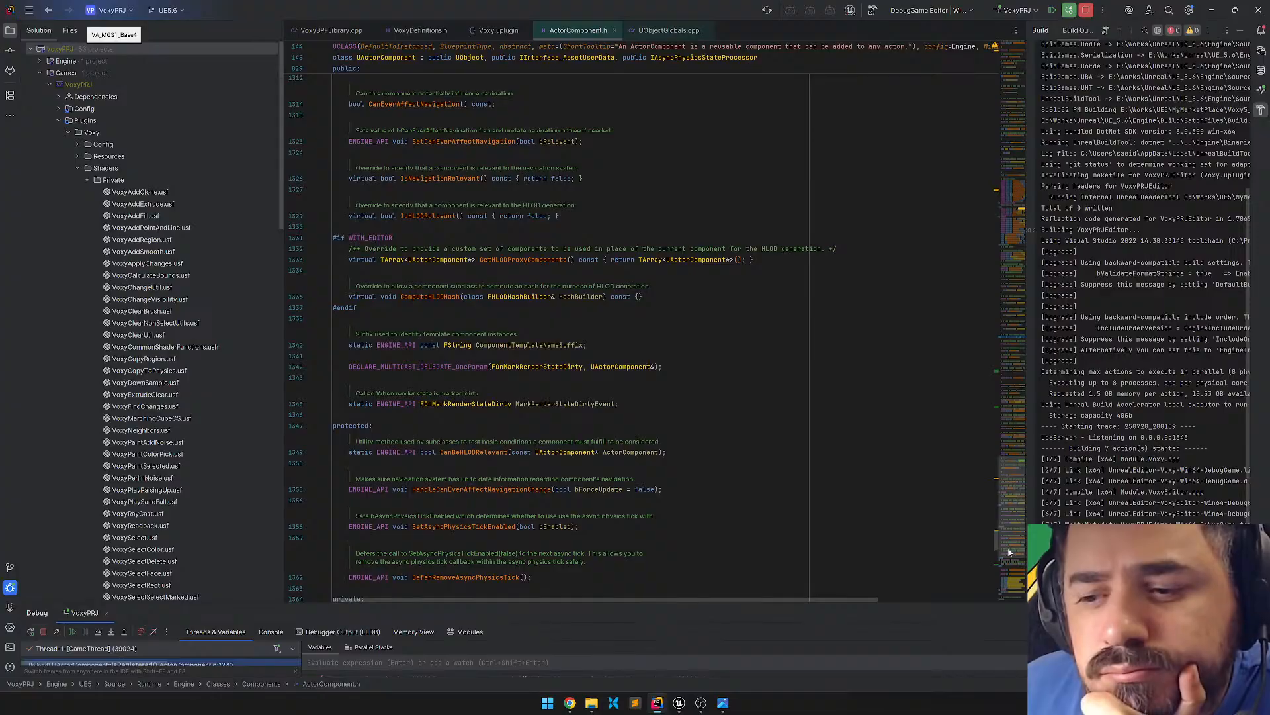
pyautogui.moveTo(1013, 531); pyautogui.dragTo(1013, 489)
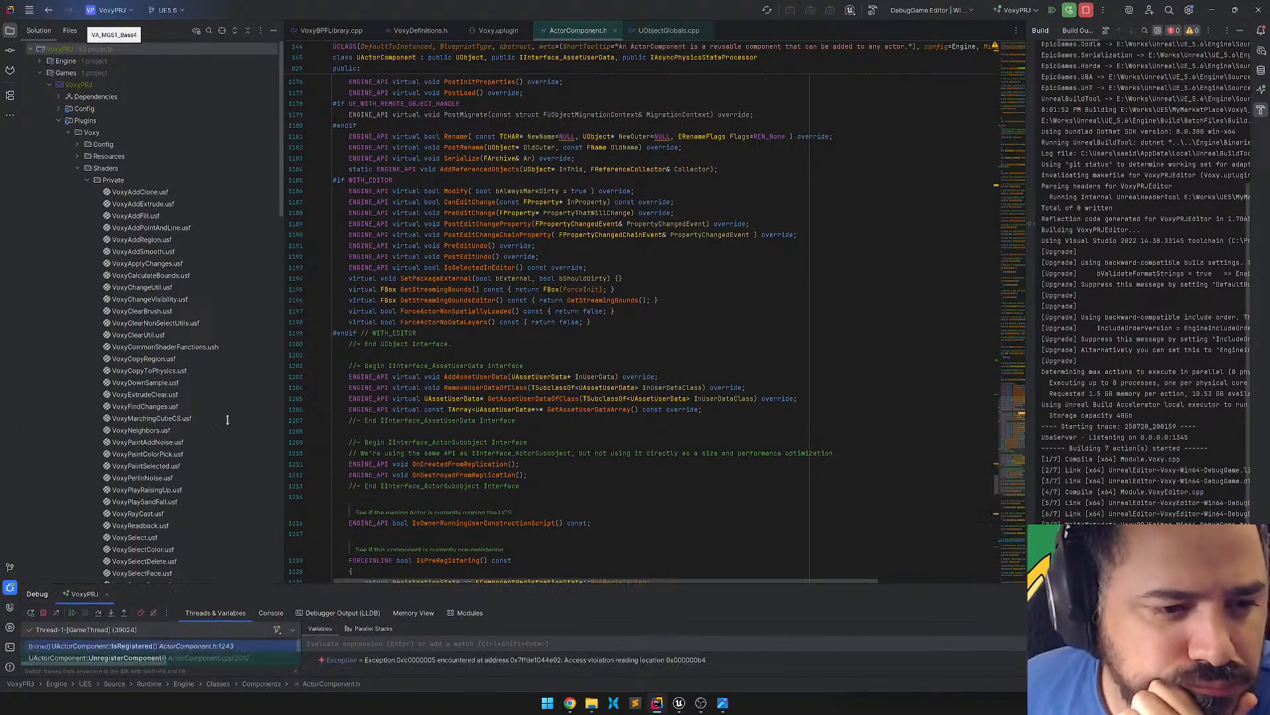
pyautogui.moveTo(218, 603); pyautogui.dragTo(212, 363)
pyautogui.click(113, 473)
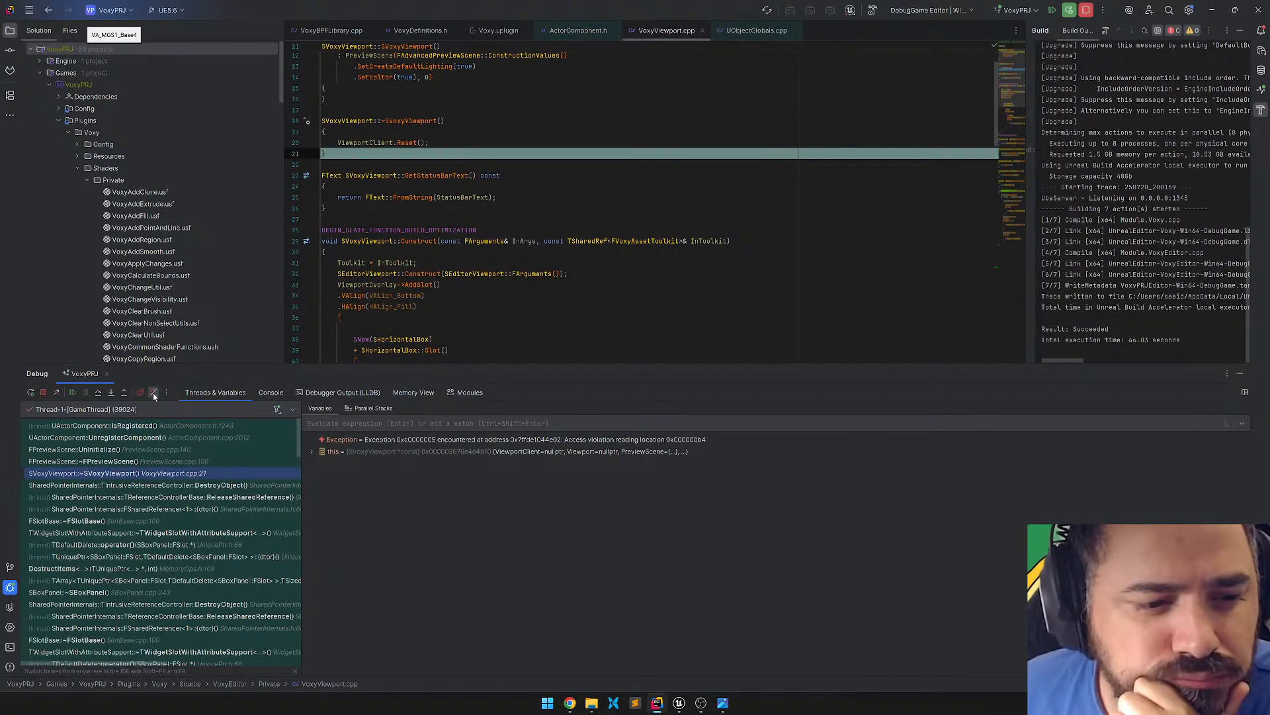
pyautogui.click(72, 392)
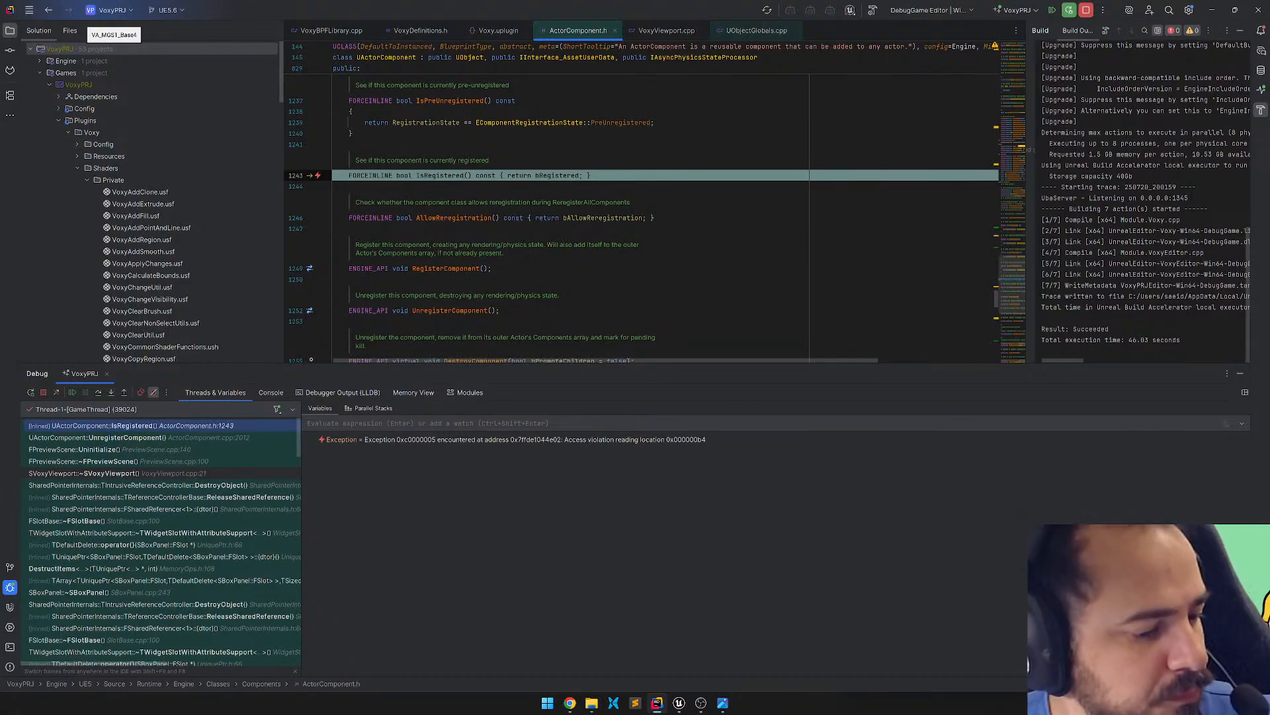
pyautogui.click(1069, 10)
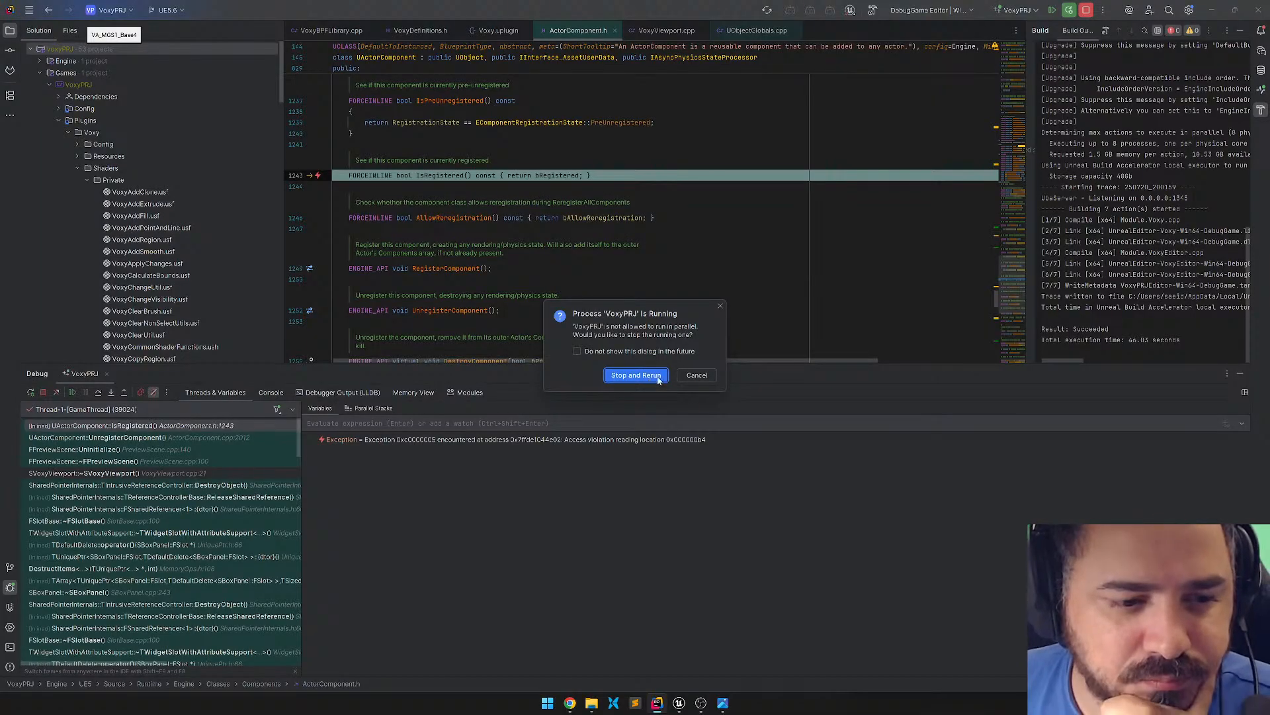
pyautogui.click(694, 375)
# Return to the ~SVoxyViewport frame and expand its this object down to the Object under Toolkit's Raw View.
pyautogui.click(115, 473)
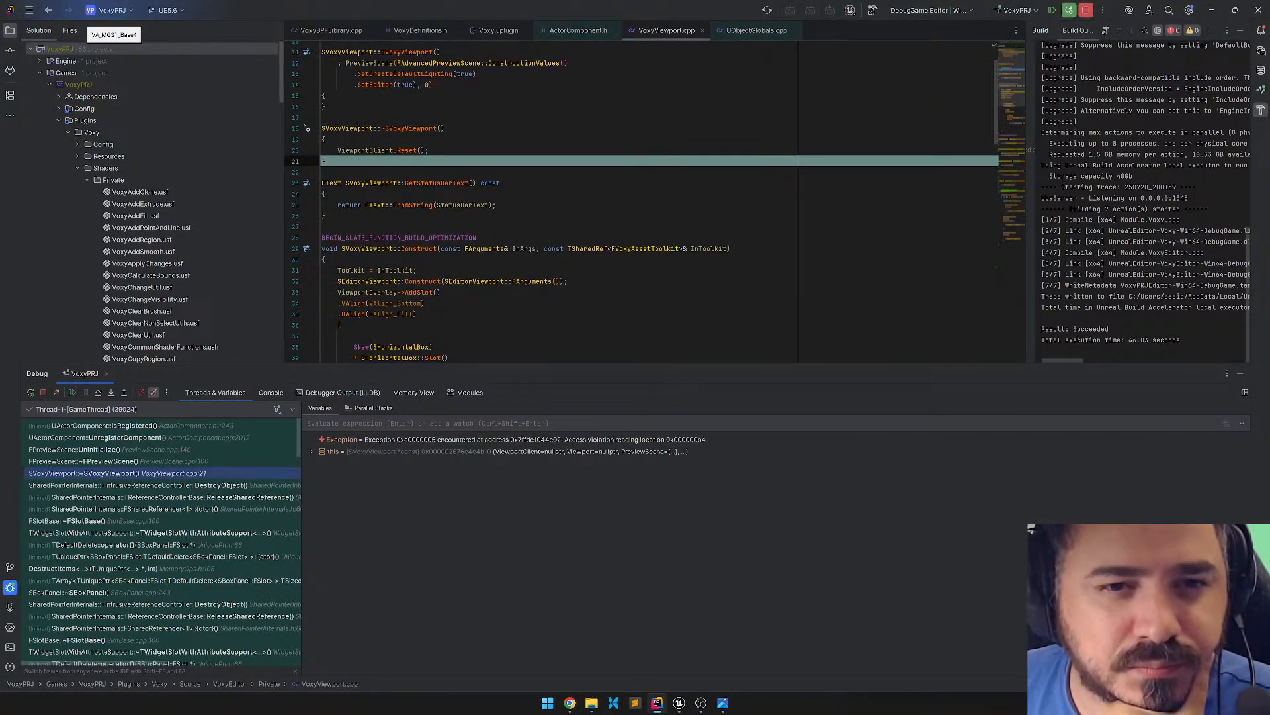
pyautogui.scroll(2, 427, 331)
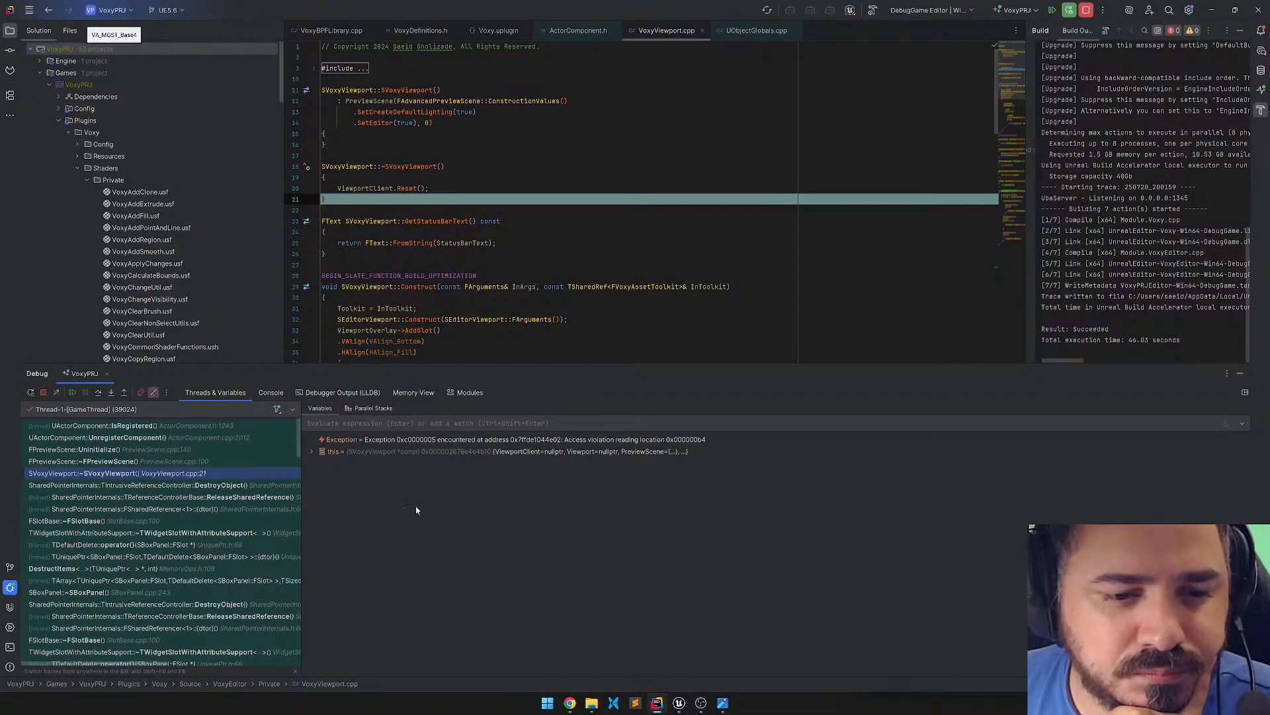
pyautogui.click(312, 452)
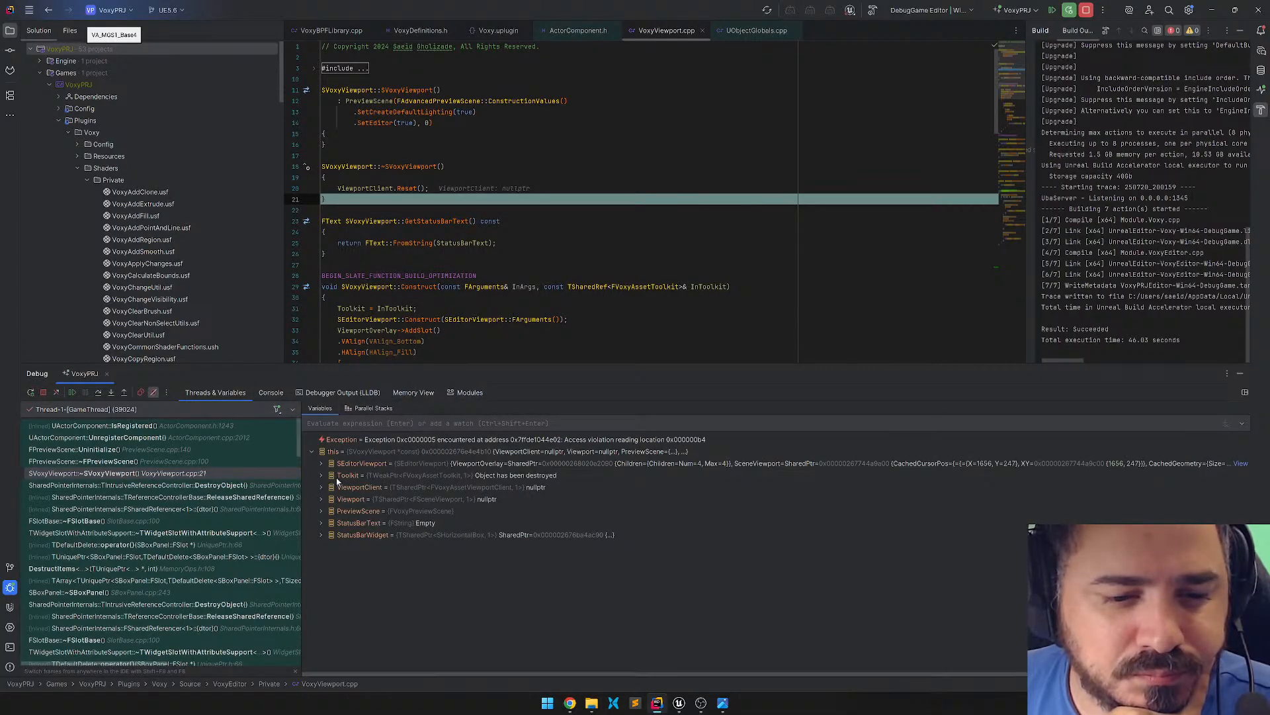
pyautogui.click(323, 475)
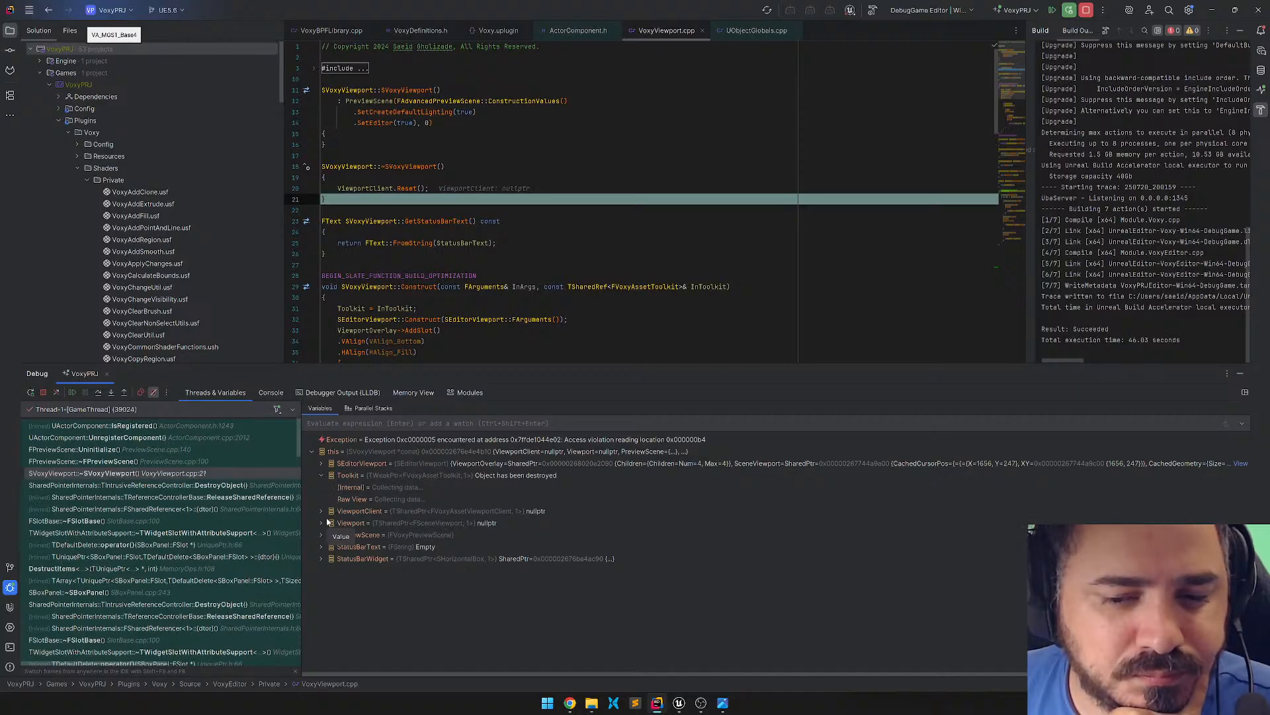
pyautogui.click(612, 466)
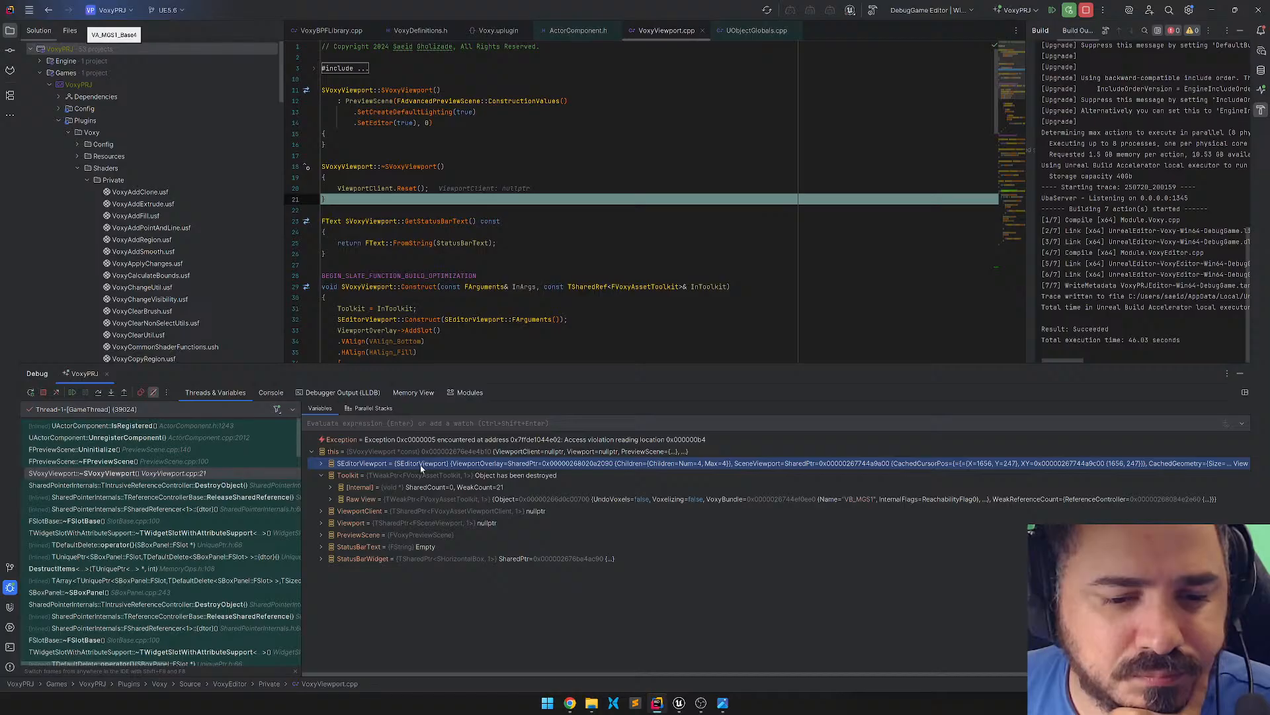
pyautogui.click(330, 499)
pyautogui.click(340, 511)
# Expand the toolkit object's VoxyBundle through ObjectPtr to VoxyComponents, and inspect entry [3].
pyautogui.scroll(-3, 577, 563)
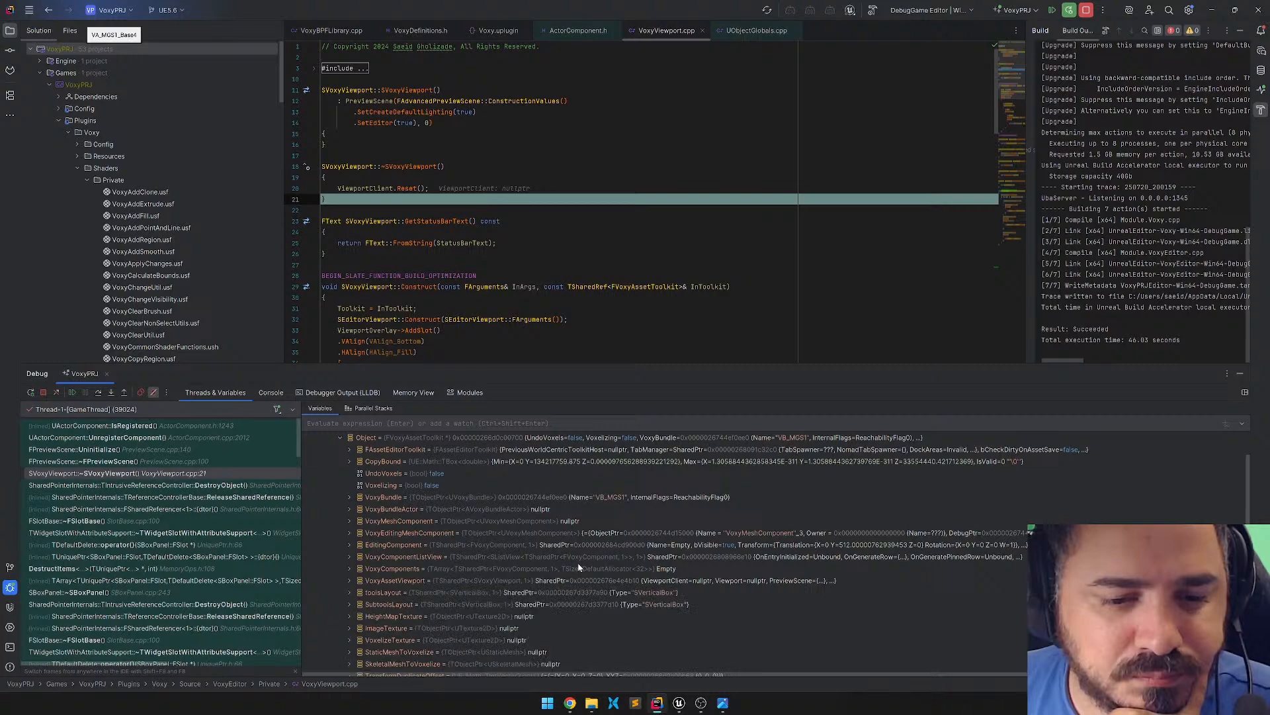
pyautogui.scroll(-3, 577, 563)
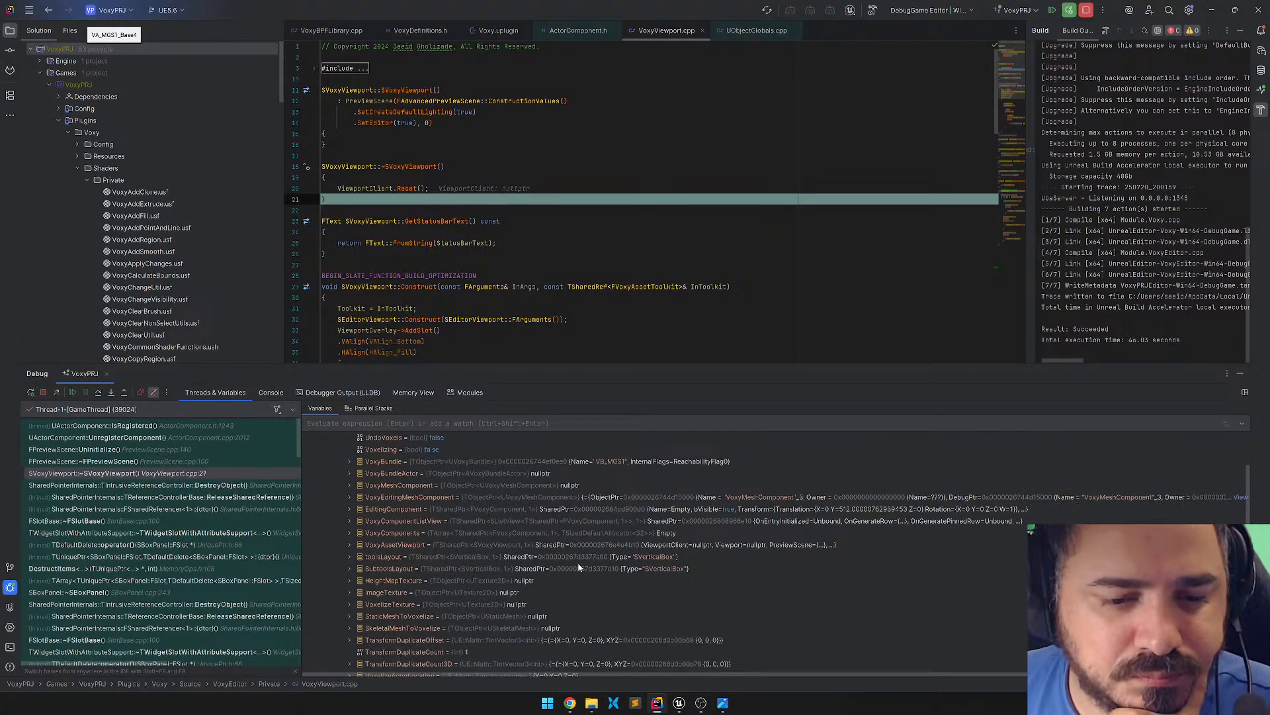
pyautogui.scroll(1, 393, 481)
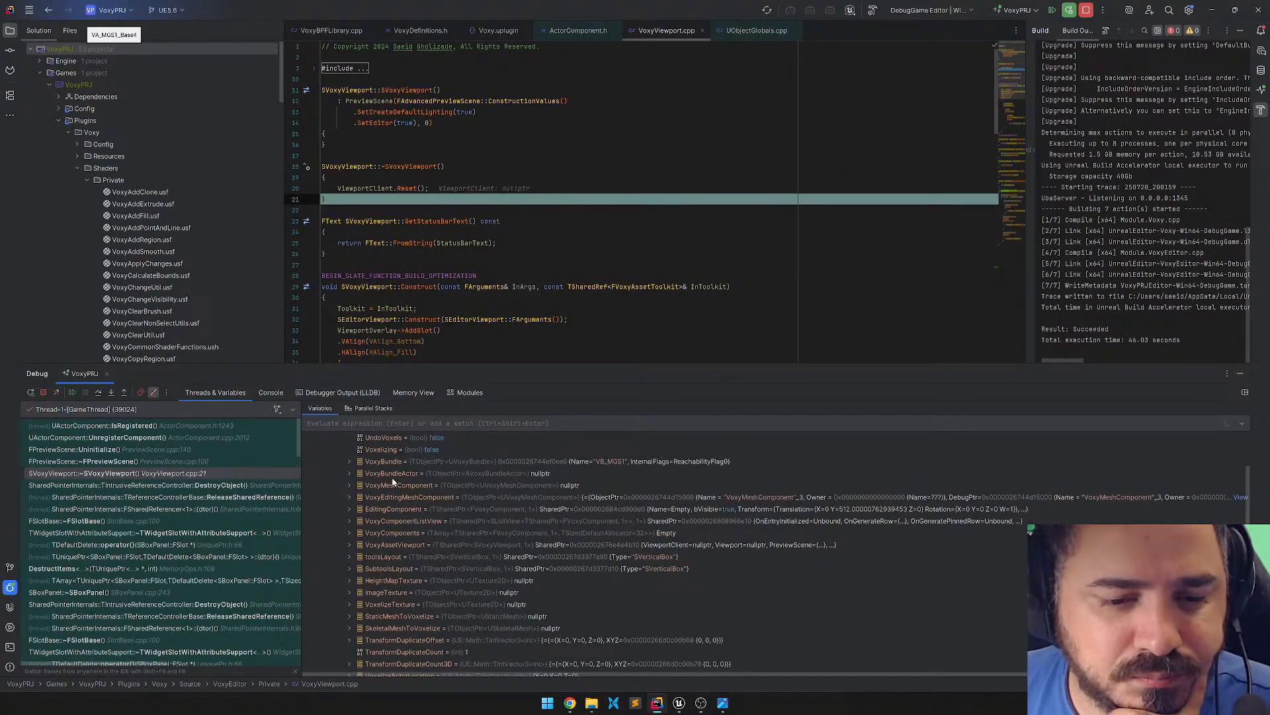
pyautogui.click(349, 461)
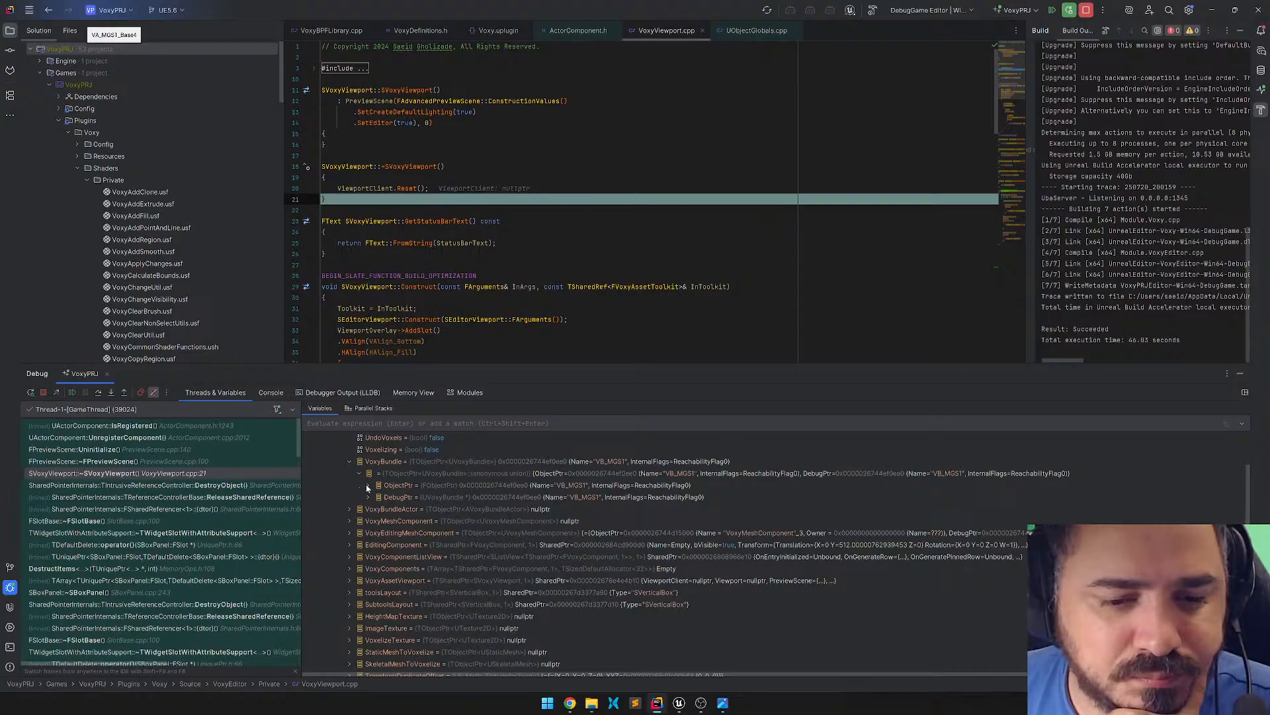
pyautogui.click(368, 486)
pyautogui.click(379, 509)
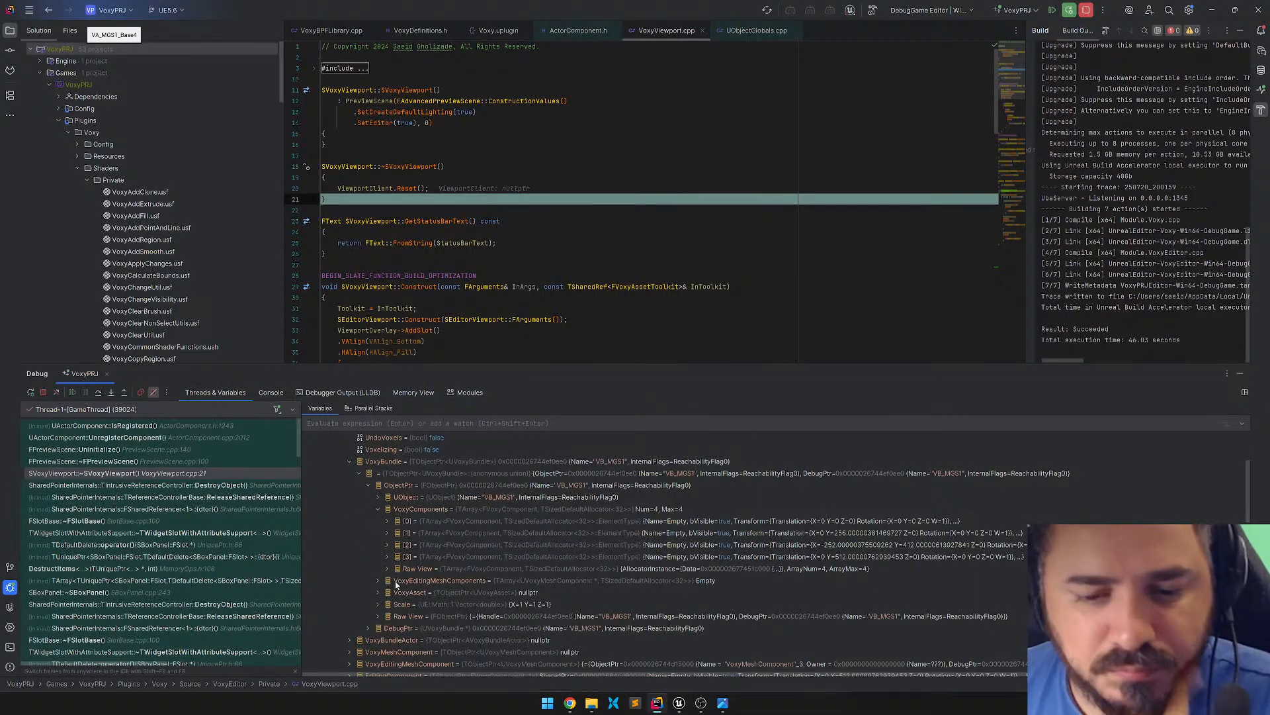
pyautogui.click(388, 556)
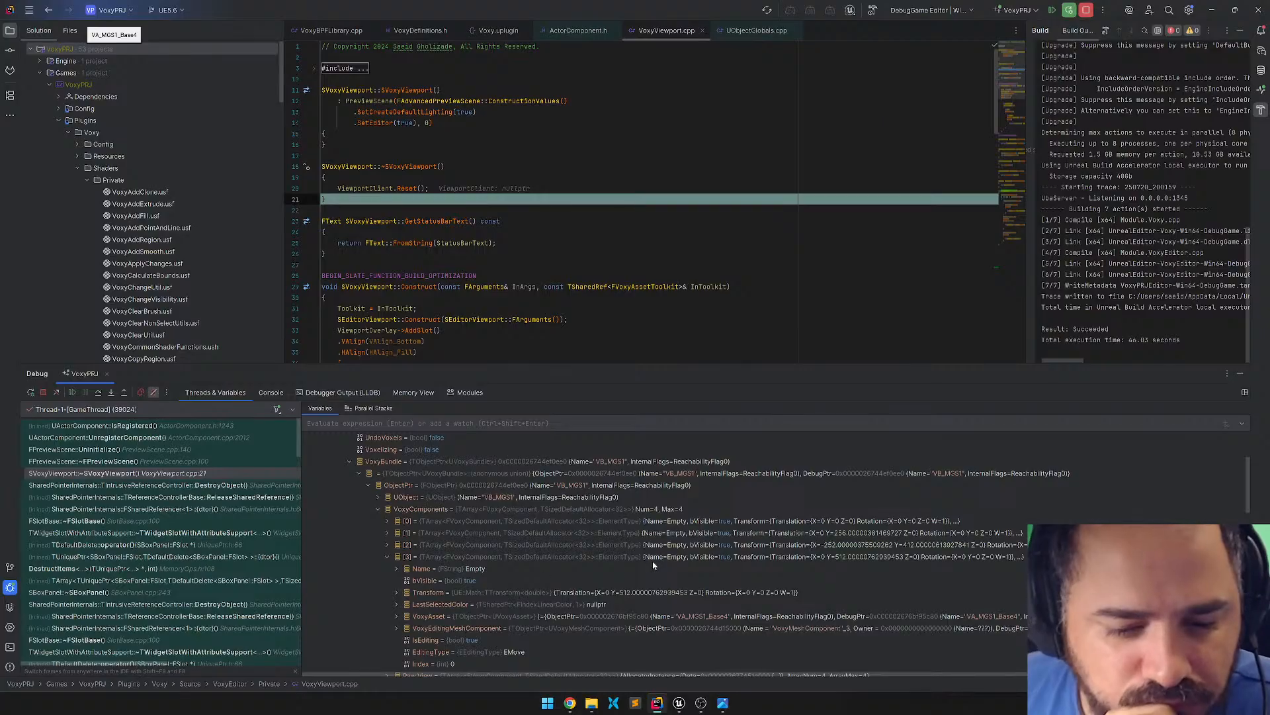
# Expand entries [2], [1] and [0] of the VoxyComponents array to compare their fields.
pyautogui.scroll(-3, 650, 568)
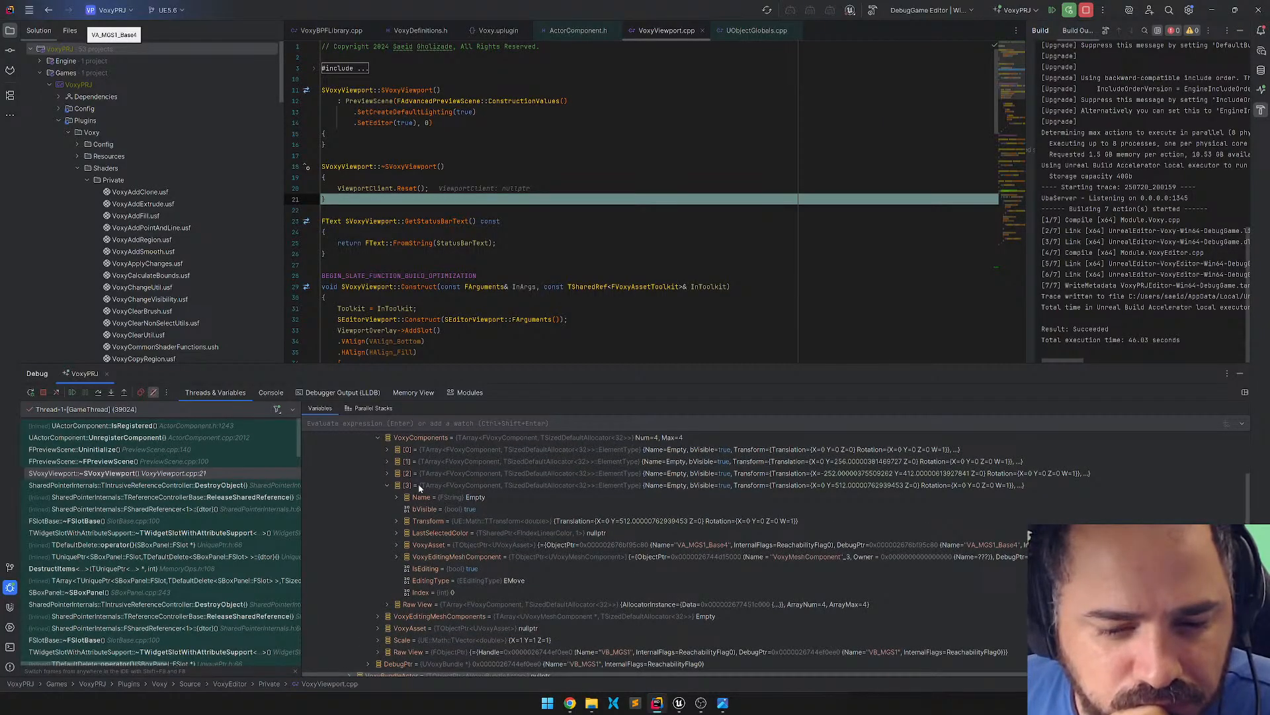
pyautogui.click(387, 474)
pyautogui.click(387, 461)
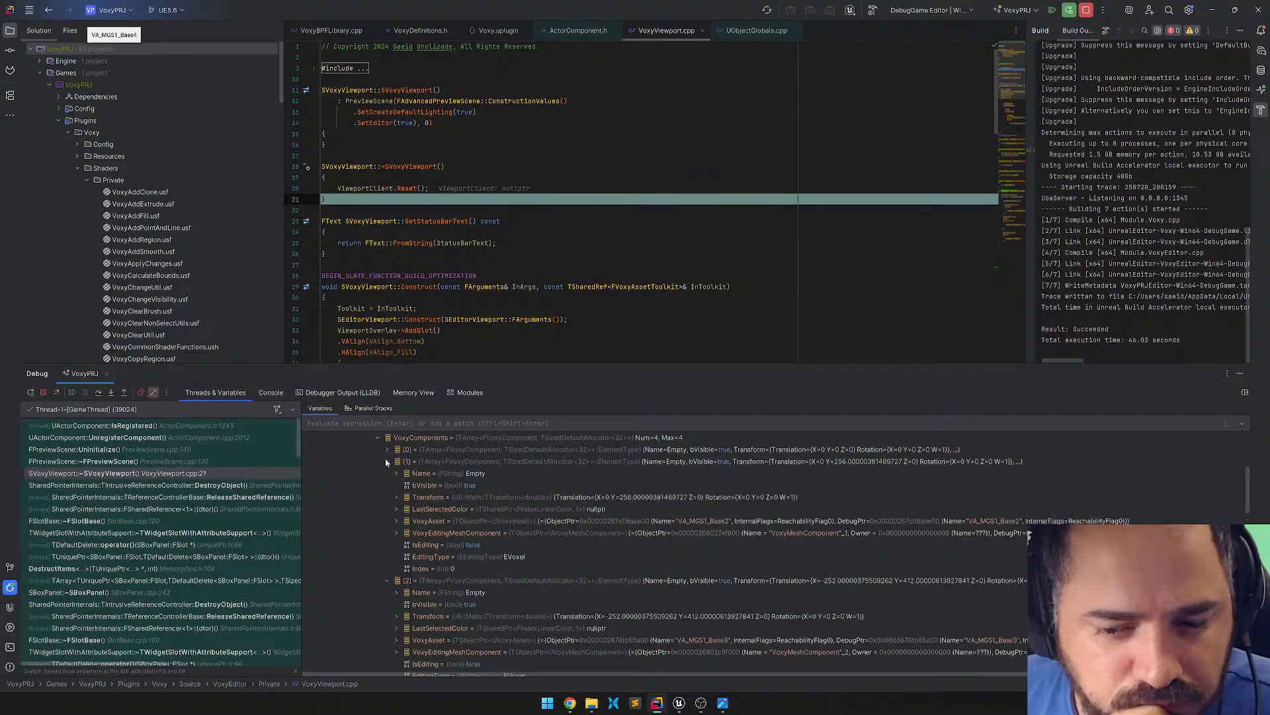
pyautogui.click(388, 450)
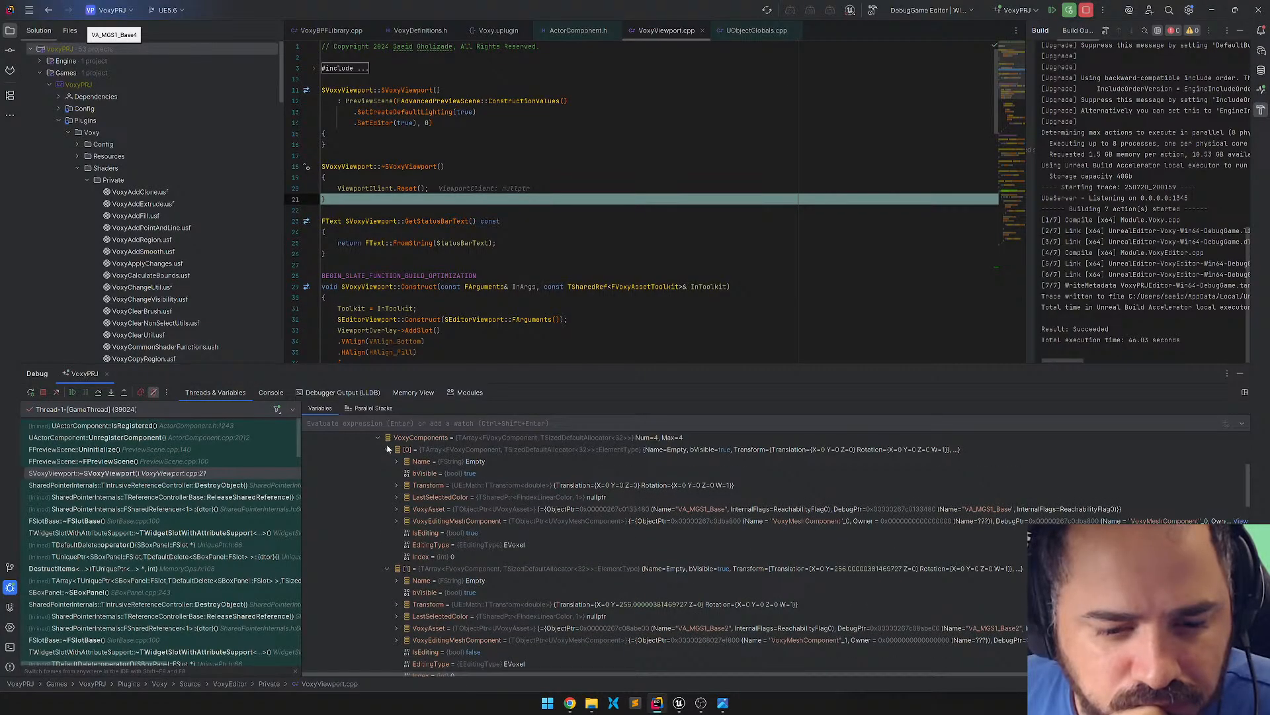
# Expand the VoxyEditingMeshComponent of VoxyComponents entry [0] down to its ObjectPtr members.
pyautogui.click(430, 522)
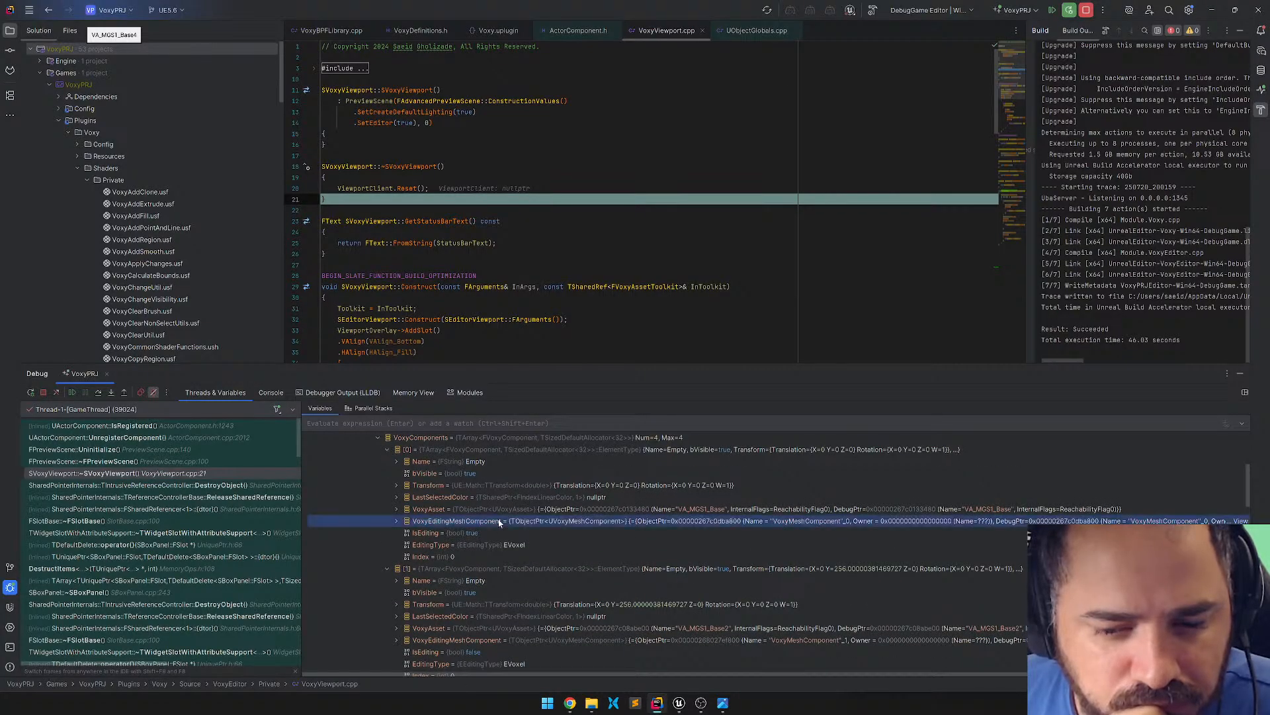
pyautogui.click(397, 521)
pyautogui.click(406, 532)
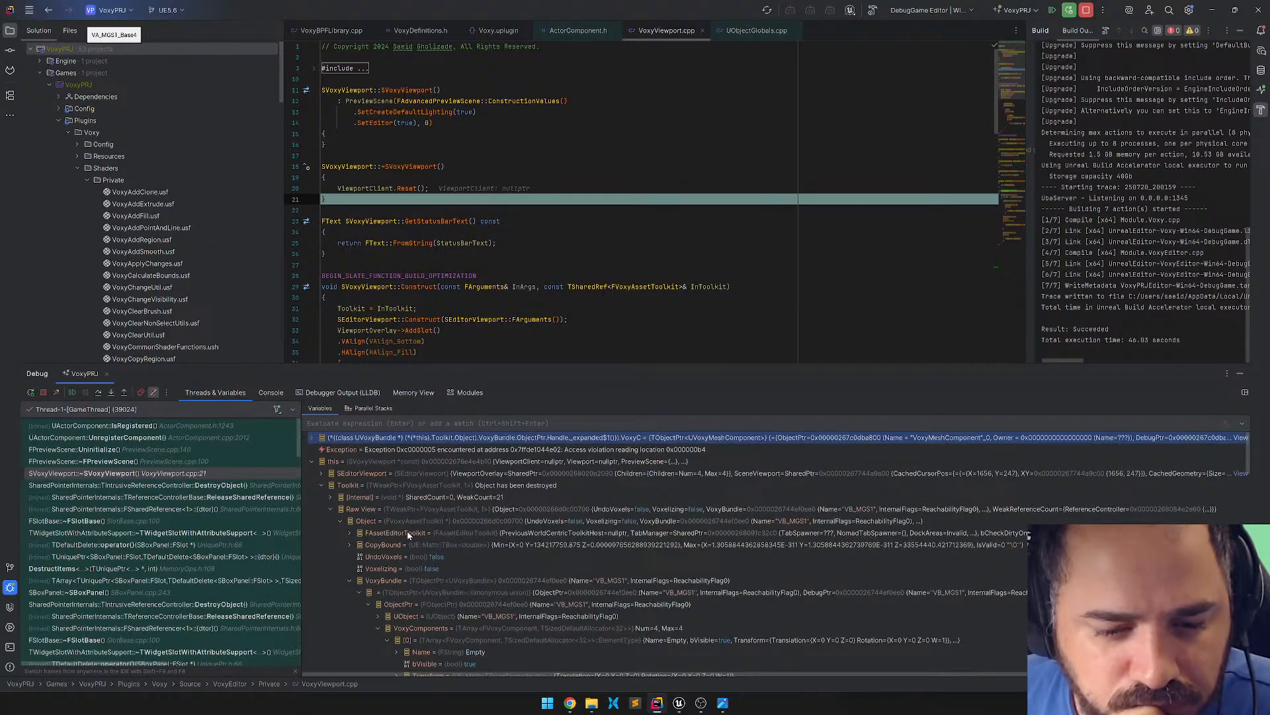
pyautogui.scroll(-5, 626, 579)
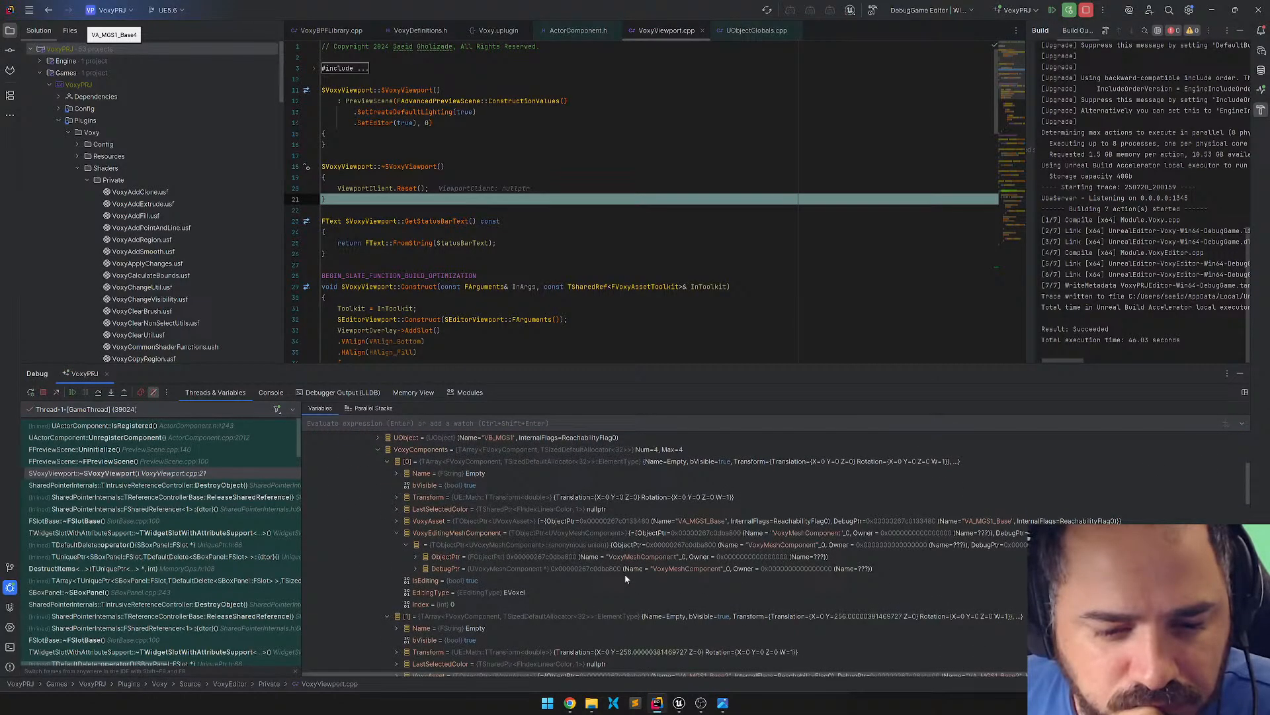
pyautogui.click(415, 558)
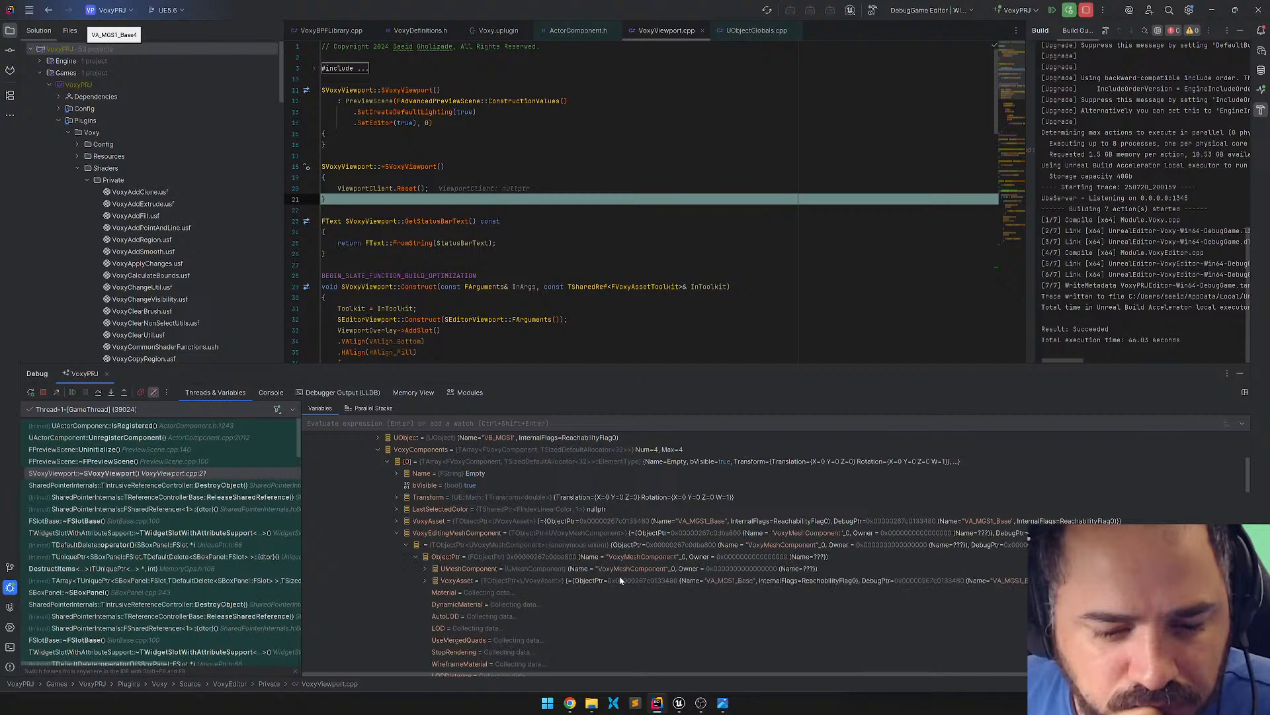
# Examine the mesh component's members in entry [0], including its destroyed and editing flags, and the fields of entry [1].
pyautogui.scroll(-4, 625, 574)
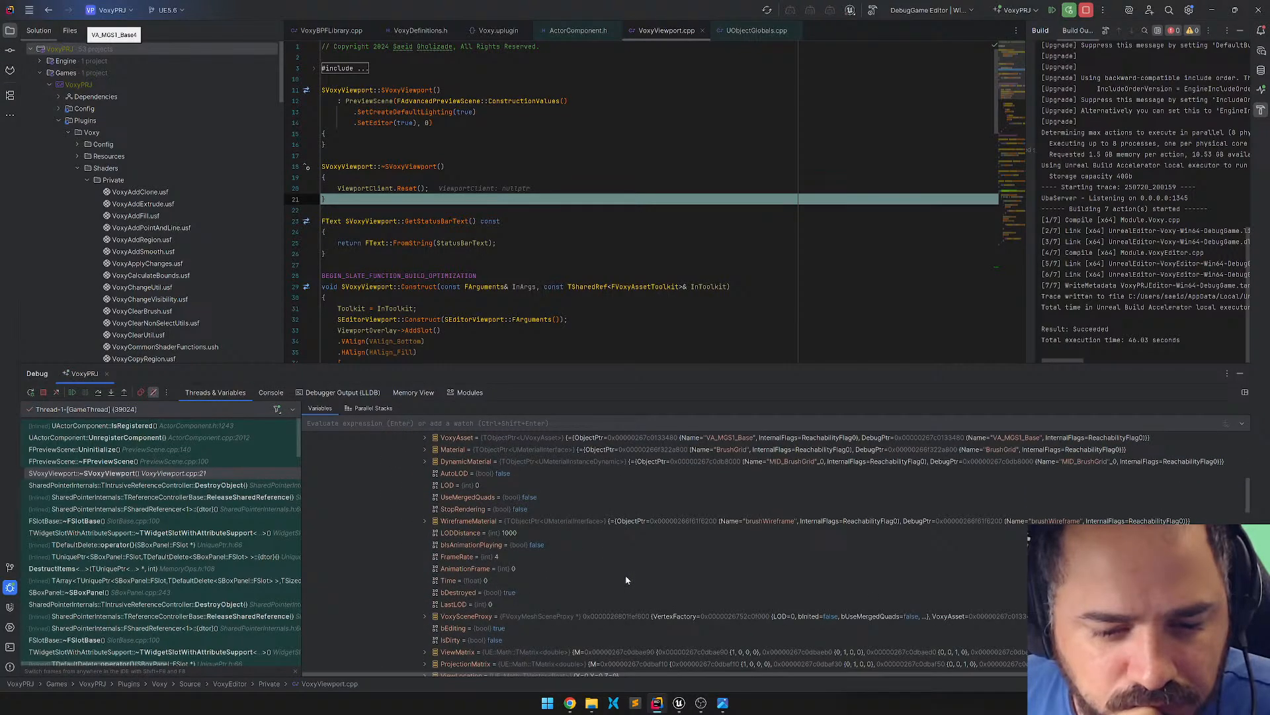
pyautogui.scroll(-1, 627, 579)
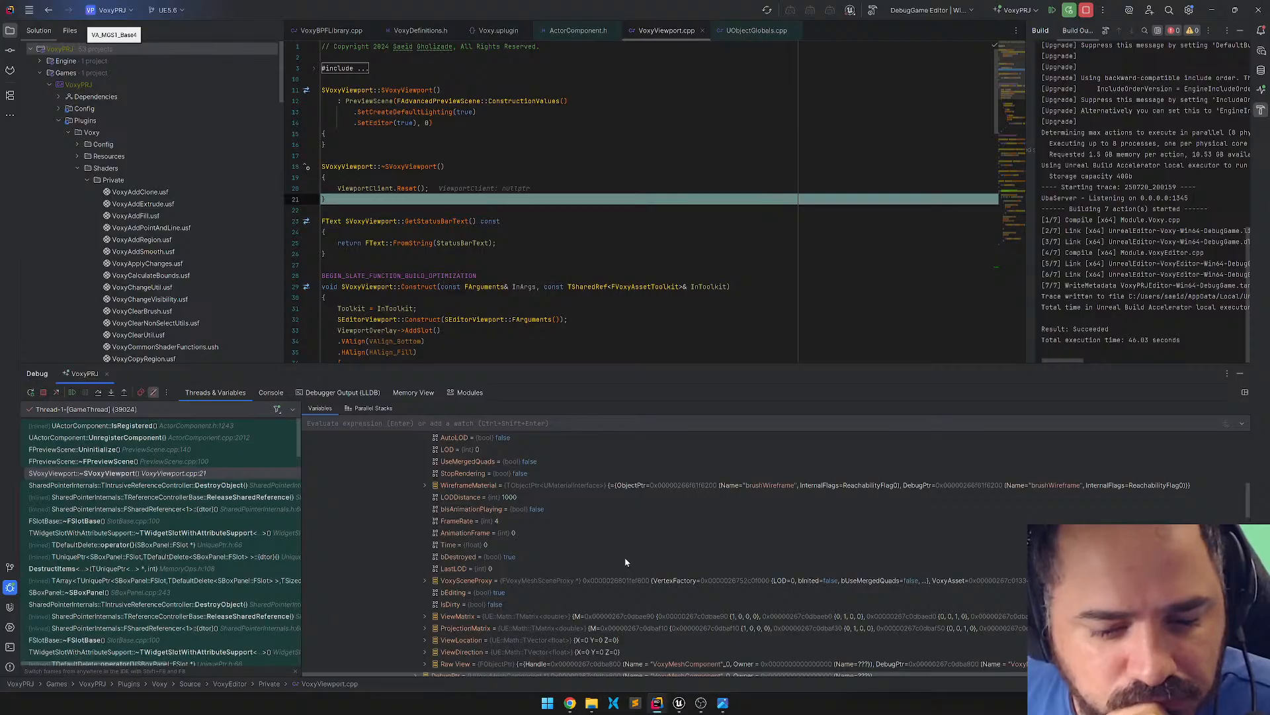
pyautogui.scroll(-2, 625, 562)
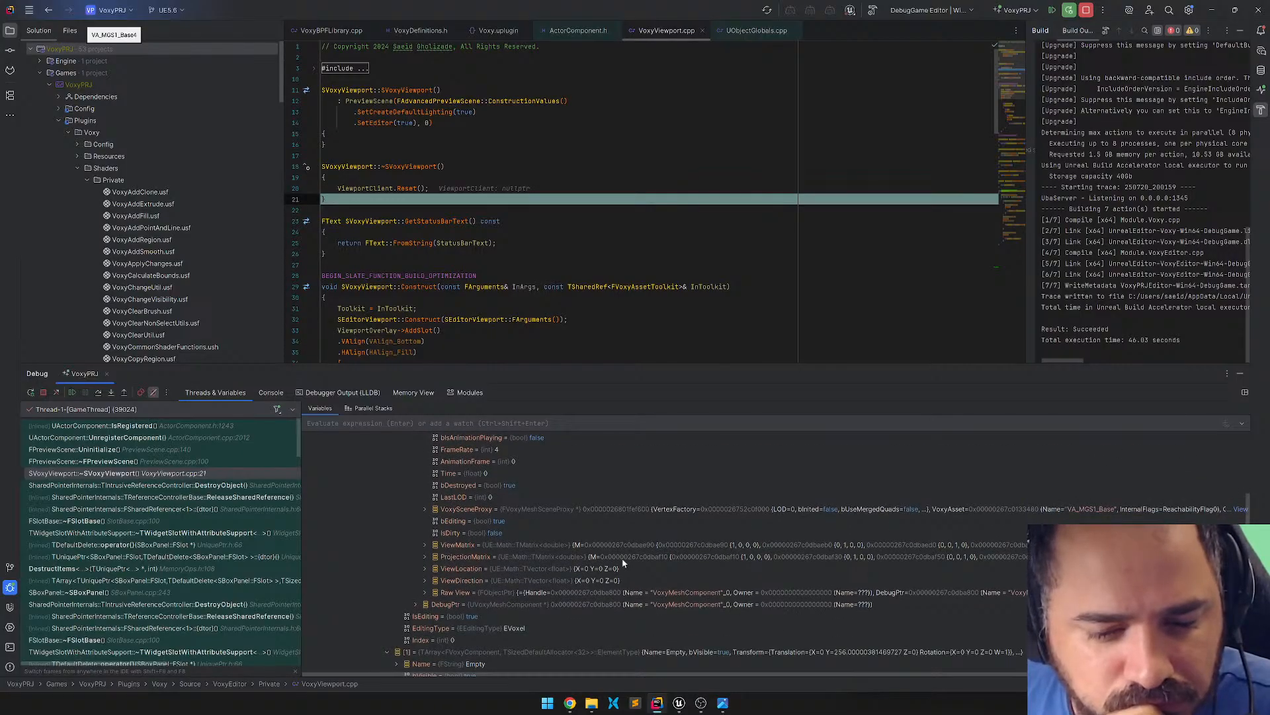
pyautogui.scroll(-2, 596, 561)
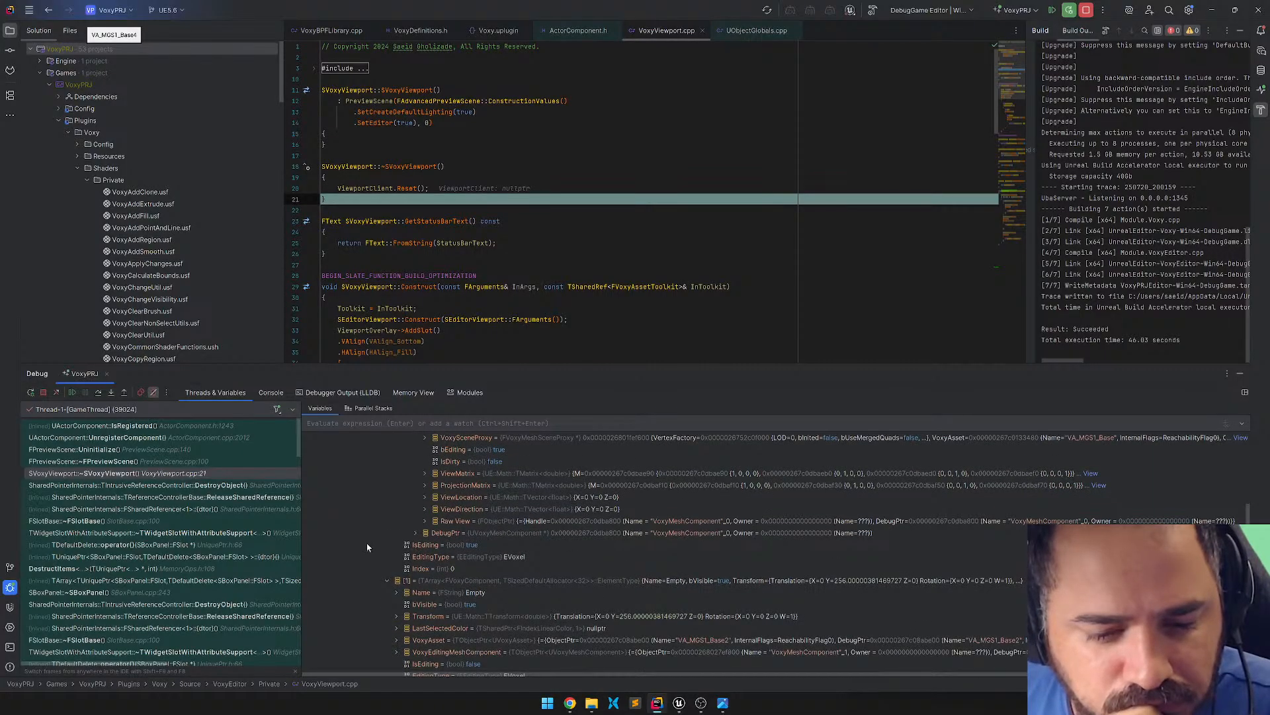
pyautogui.scroll(4, 551, 565)
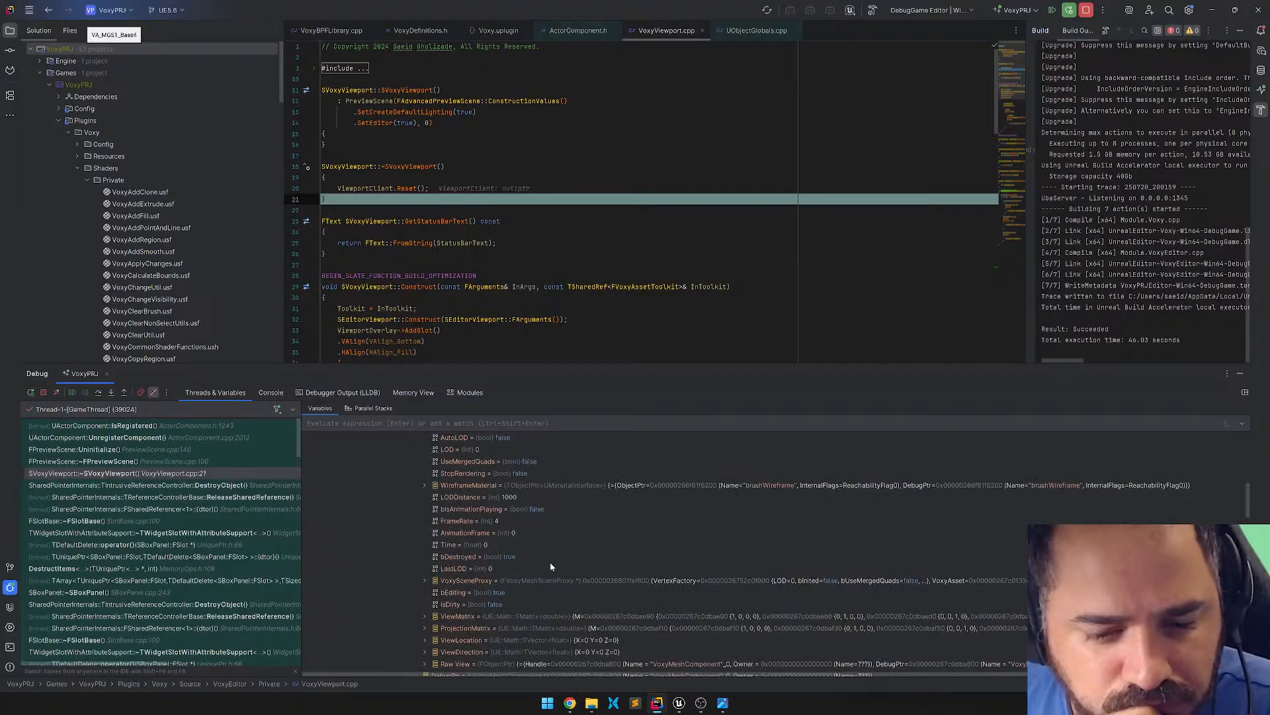
pyautogui.scroll(2, 550, 564)
pyautogui.scroll(2, 550, 561)
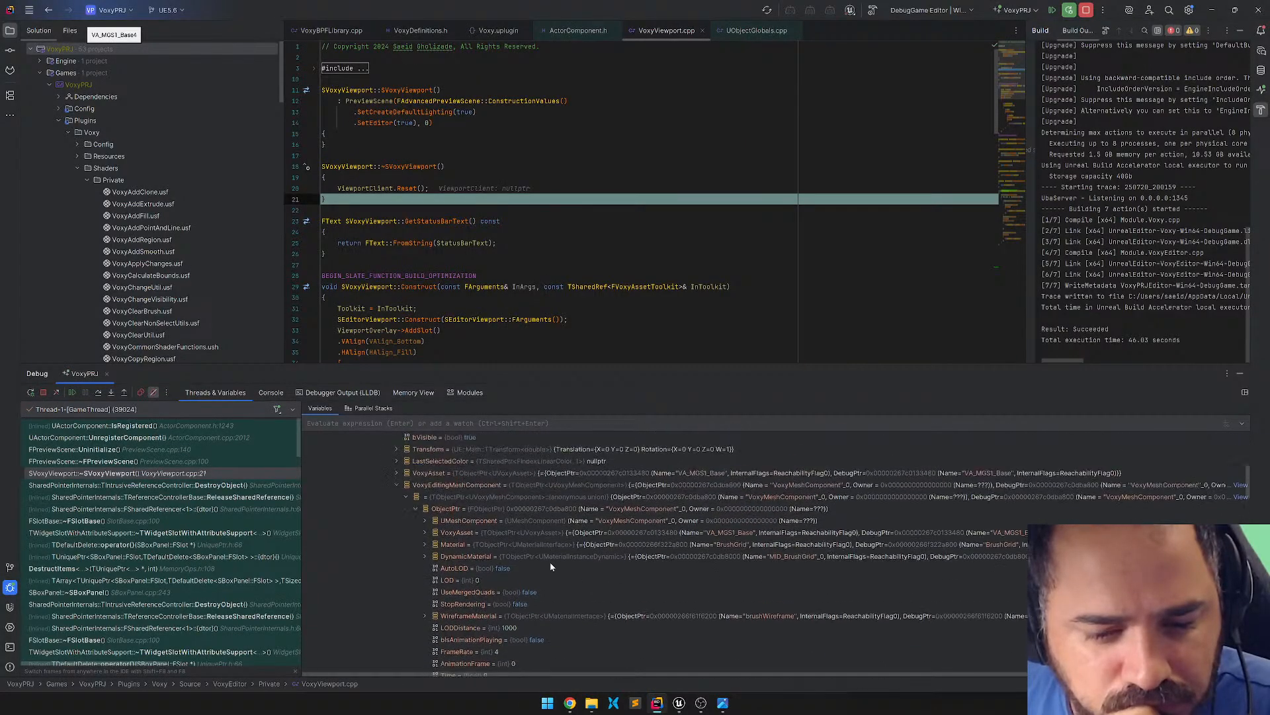
pyautogui.scroll(-10, 549, 562)
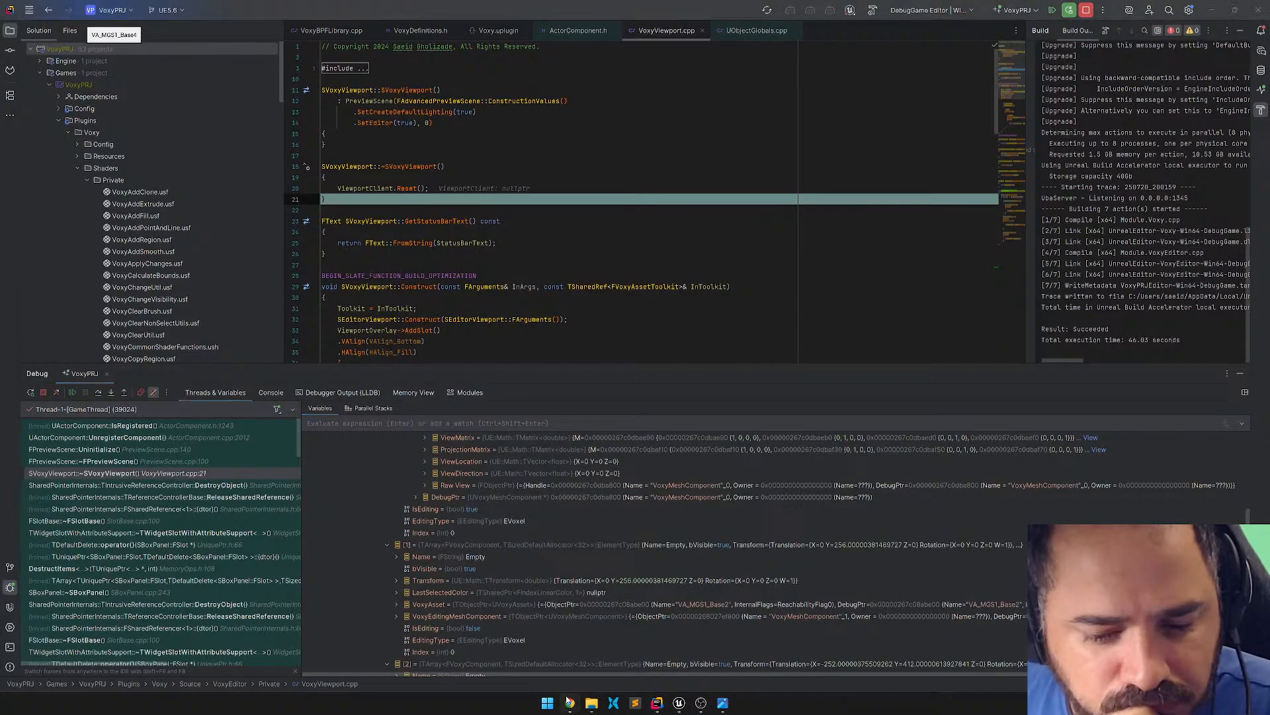
# Bring up the browser with the ChatGPT map and move its window away from the code editor.
pyautogui.moveTo(581, 693)
pyautogui.click(596, 646)
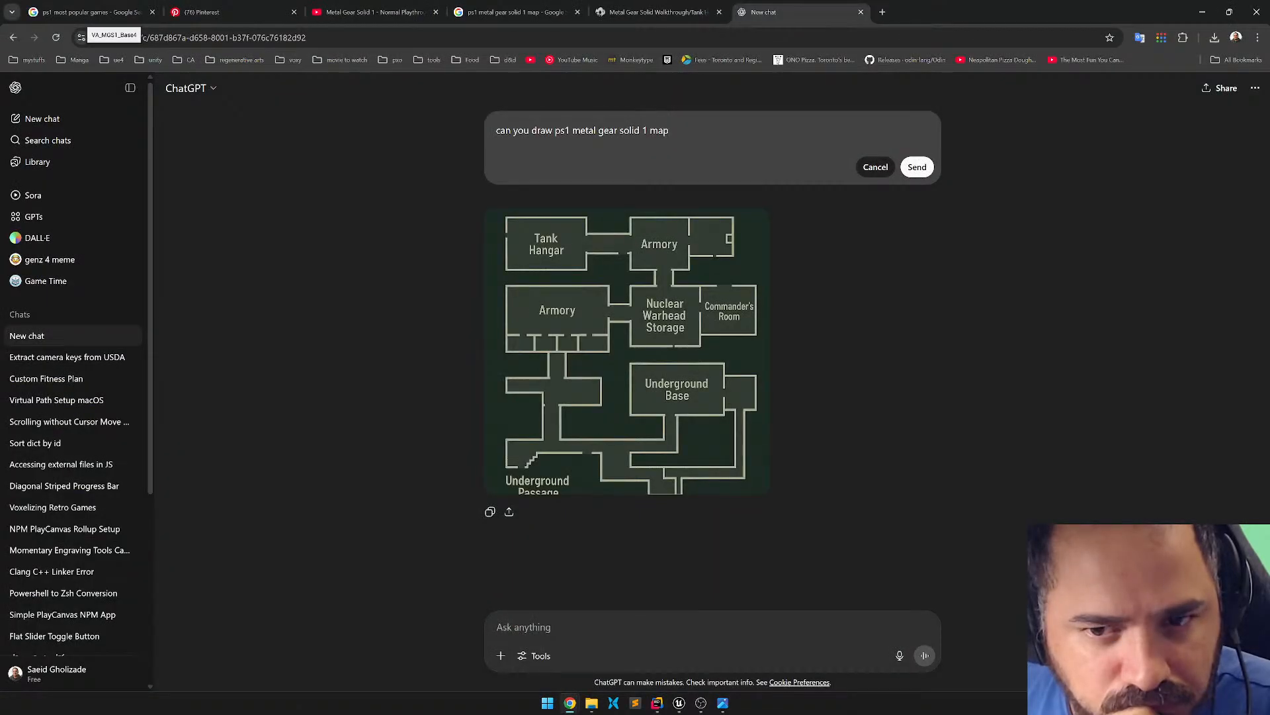
pyautogui.rightClick(988, 16)
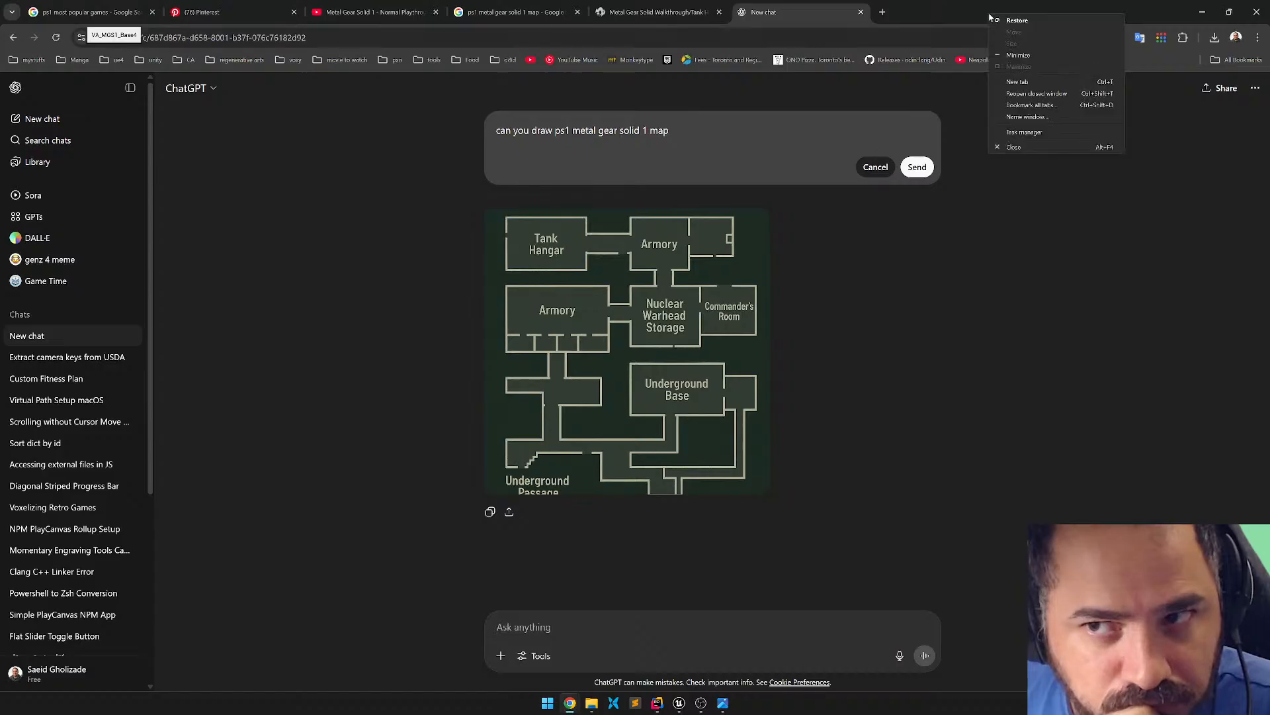
pyautogui.moveTo(959, 17); pyautogui.dragTo(0, 122)
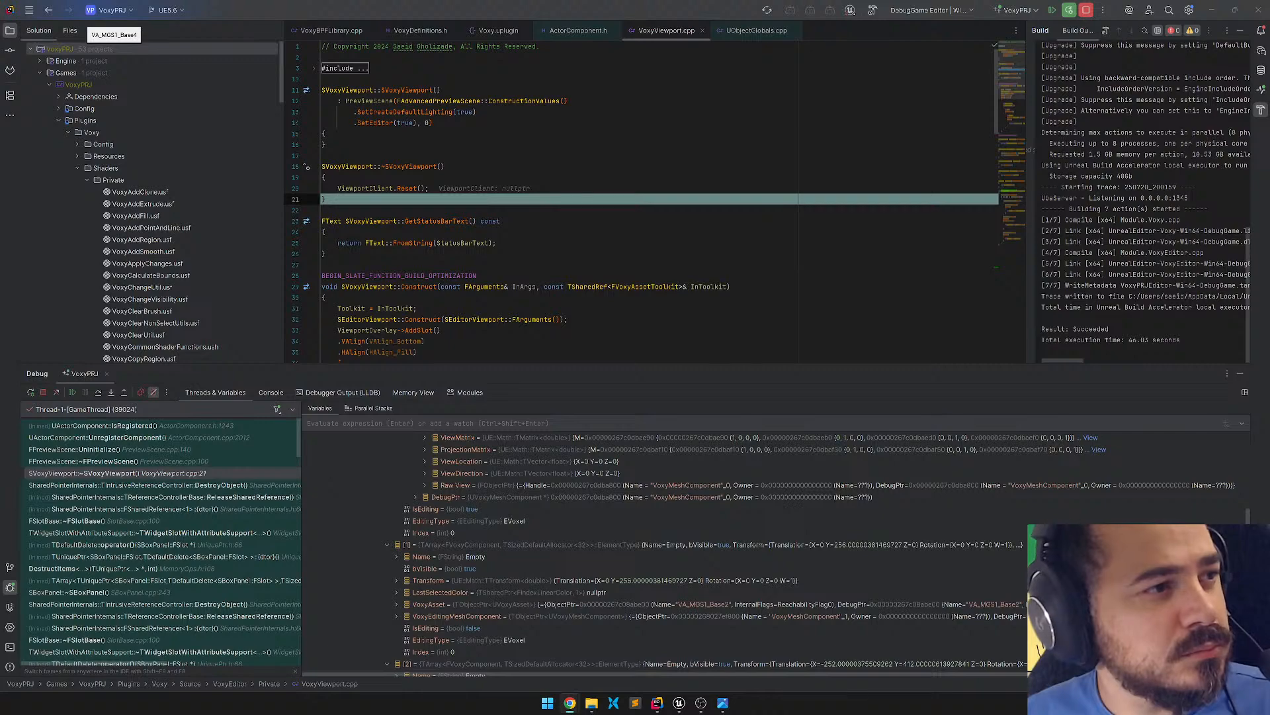
pyautogui.hotkey('alt', 'Tab')
pyautogui.press('Escape')
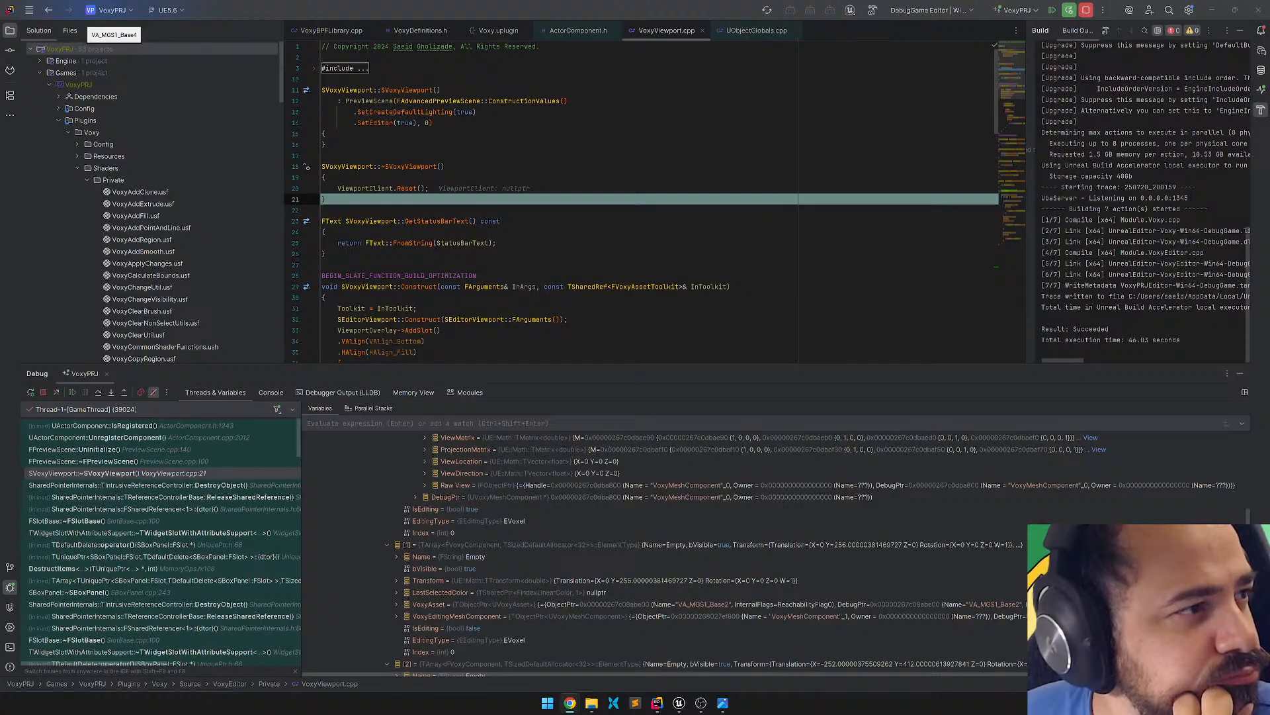
# Stop the running VoxyPRJ process and rerun it.
pyautogui.click(692, 243)
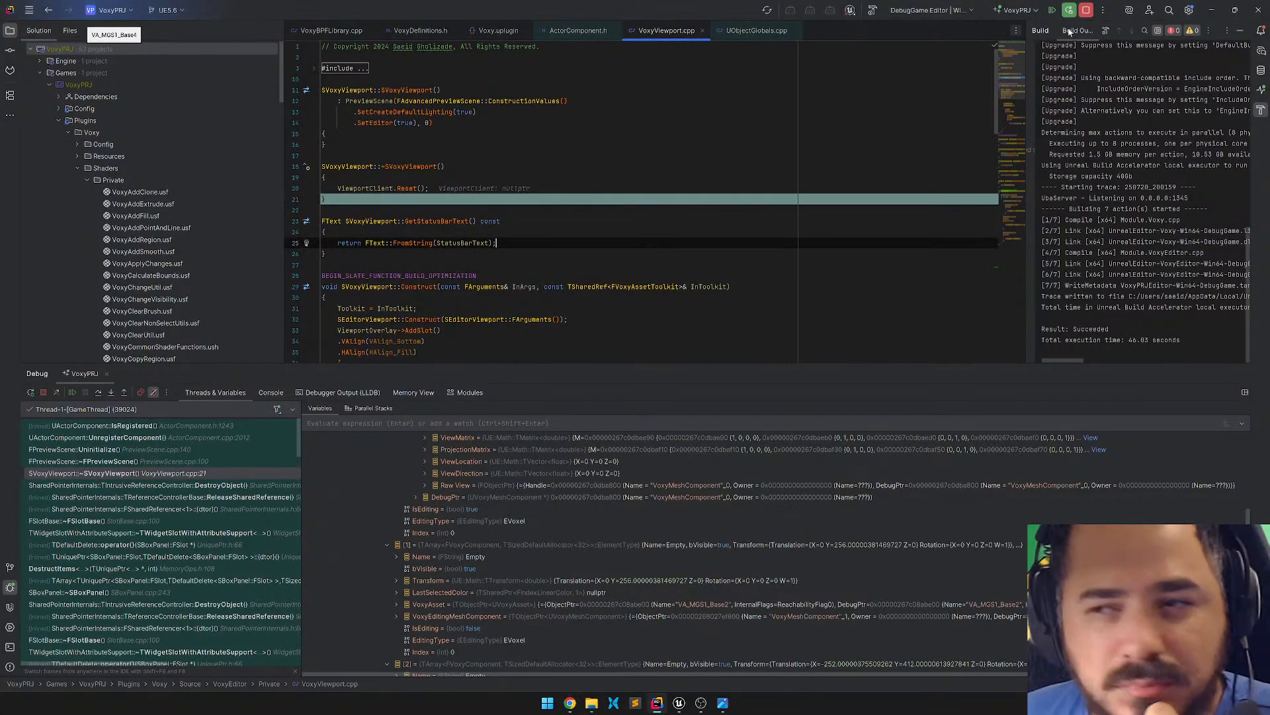
pyautogui.click(1069, 10)
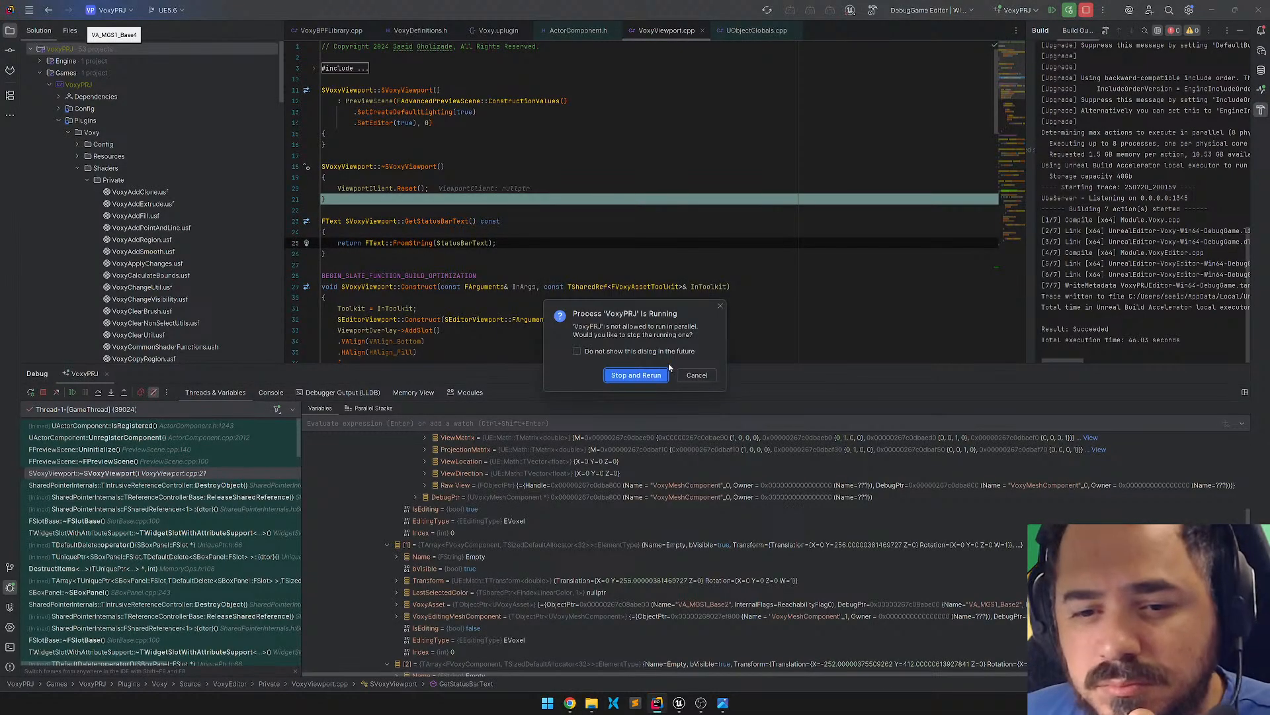
pyautogui.click(645, 372)
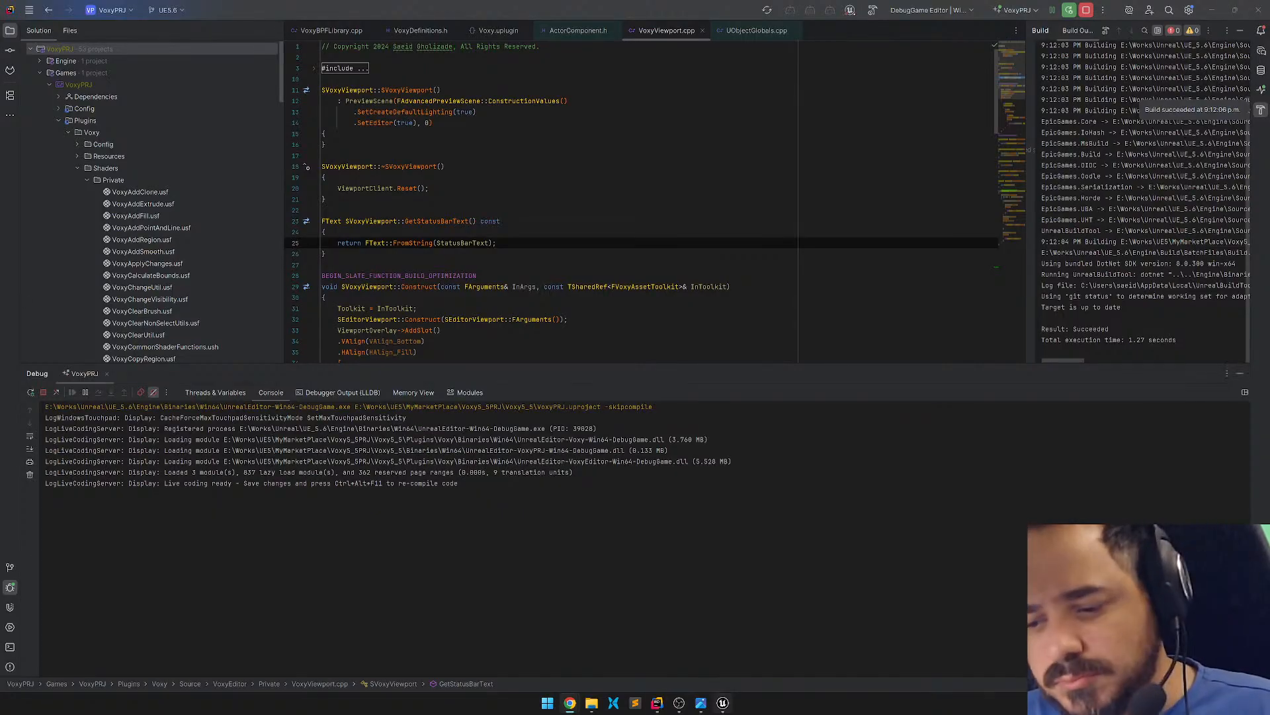
# Switch to the relaunched Unreal Editor and open the VB_MGS1 bundle and the Shadow_moses_elevator texture.
pyautogui.click(724, 704)
pyautogui.doubleClick(497, 523)
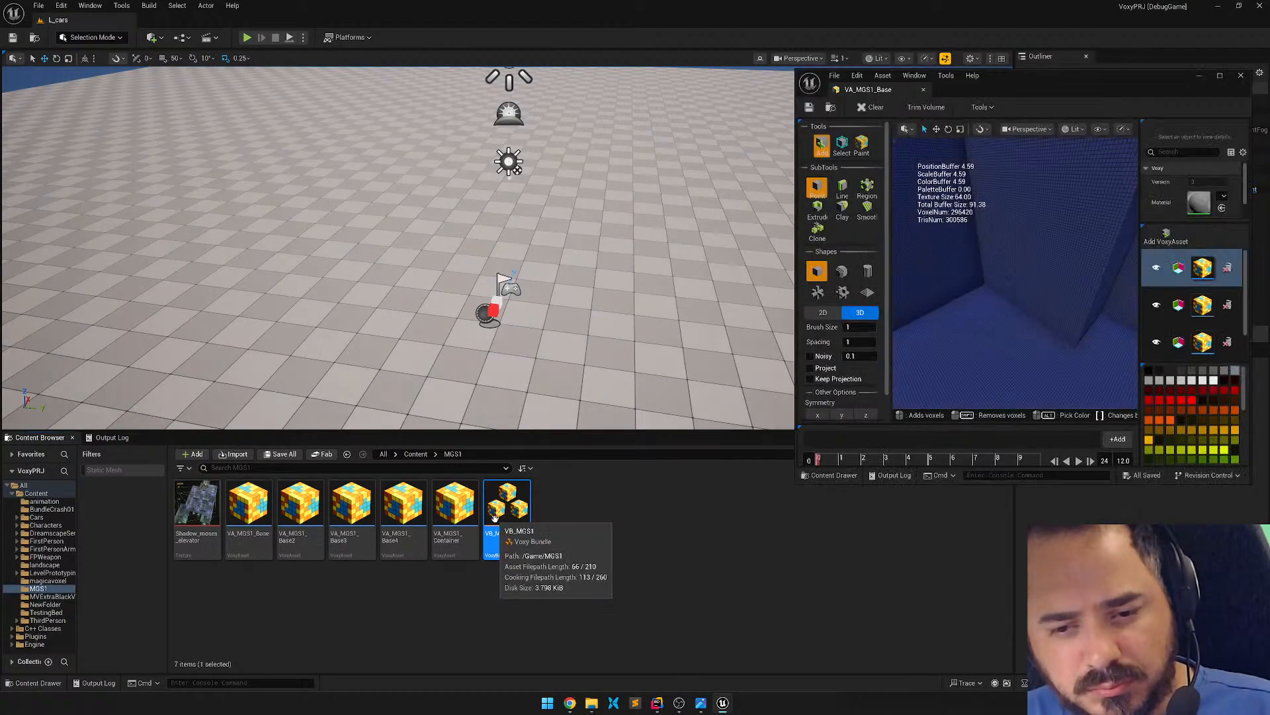
pyautogui.moveTo(1075, 84); pyautogui.dragTo(320, 117)
pyautogui.doubleClick(209, 524)
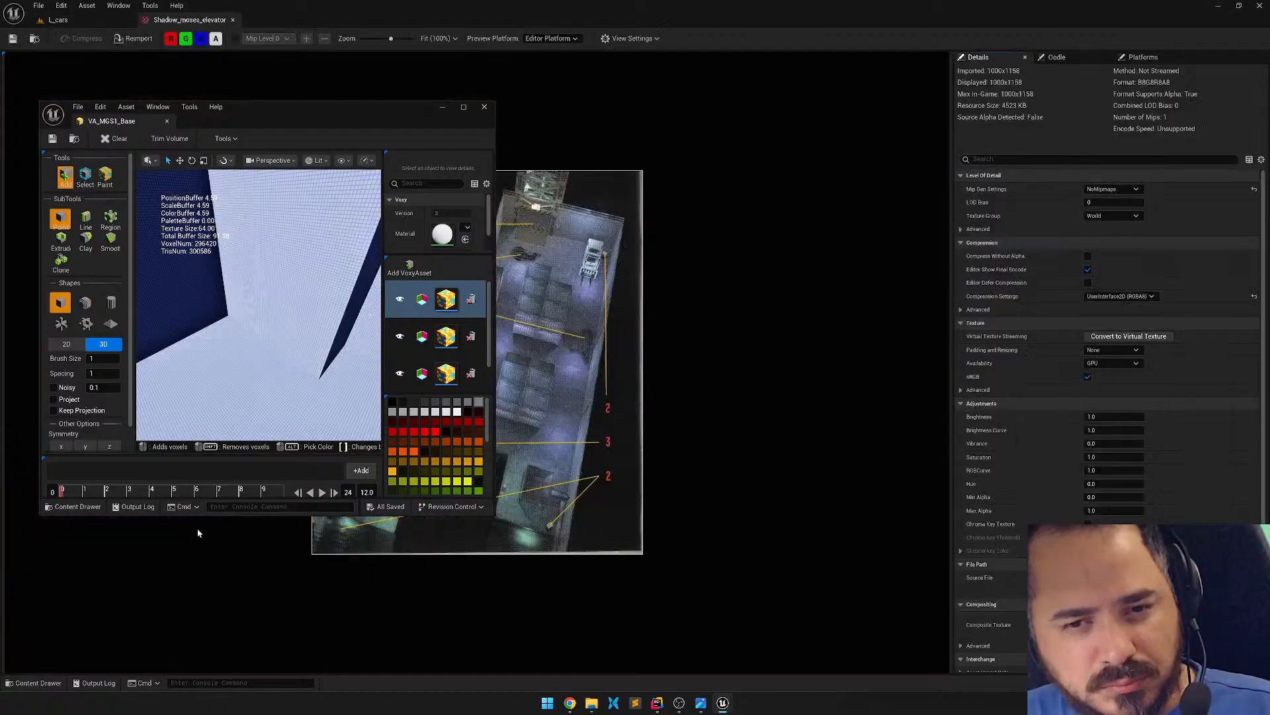
# Arrange the wider voxel editor and the texture window side by side, and enlarge the Cargo Dock reference image.
pyautogui.moveTo(442, 23); pyautogui.dragTo(1269, 159)
pyautogui.click(235, 266)
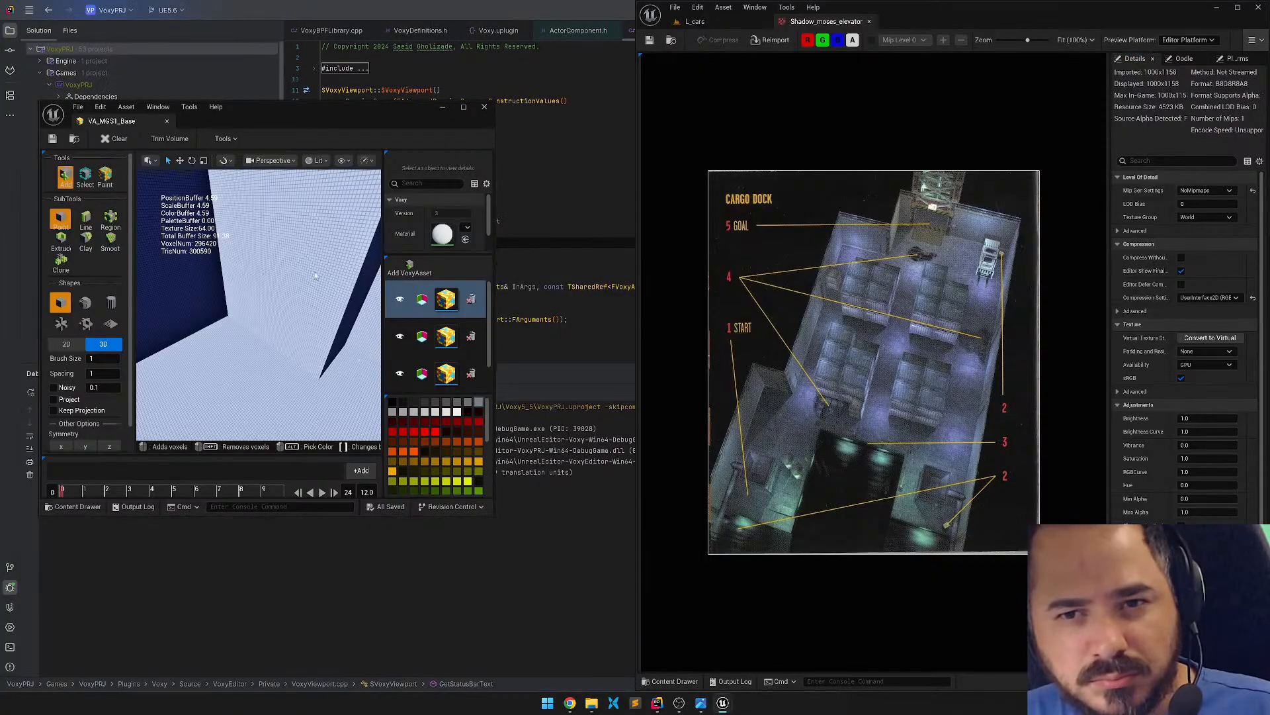
pyautogui.moveTo(385, 114); pyautogui.dragTo(8, 161)
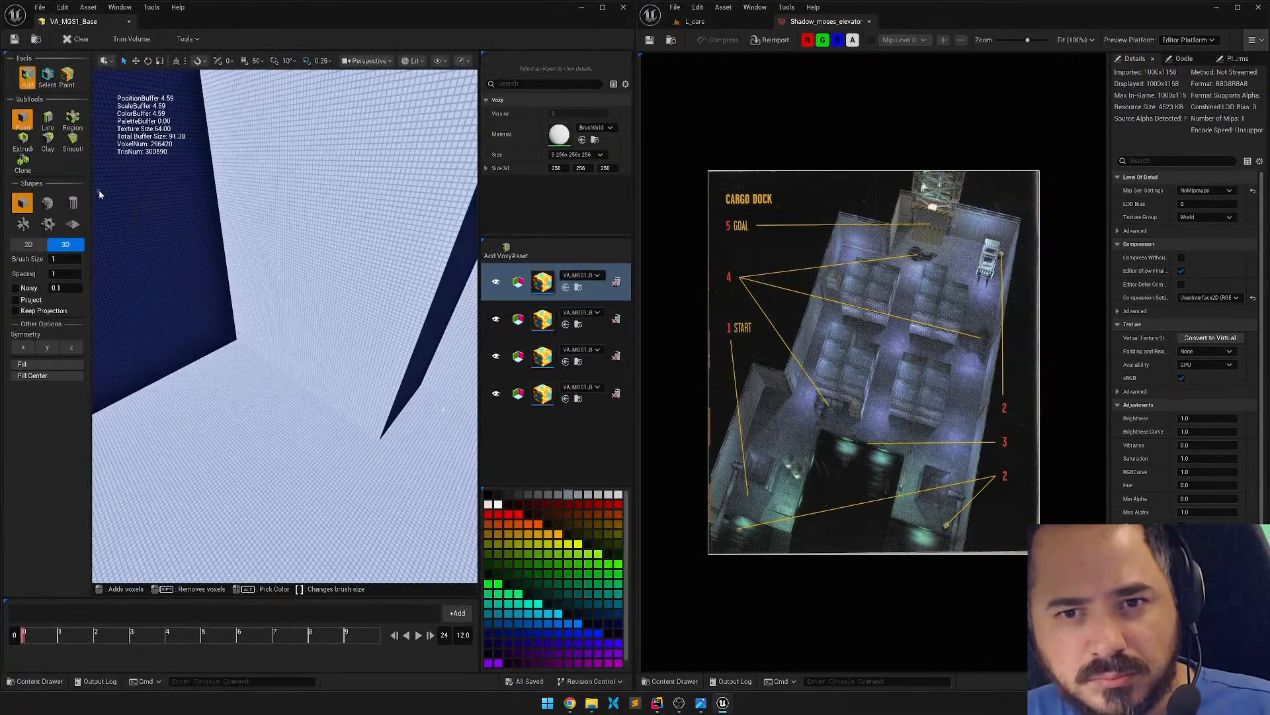
pyautogui.moveTo(356, 10); pyautogui.dragTo(605, 41)
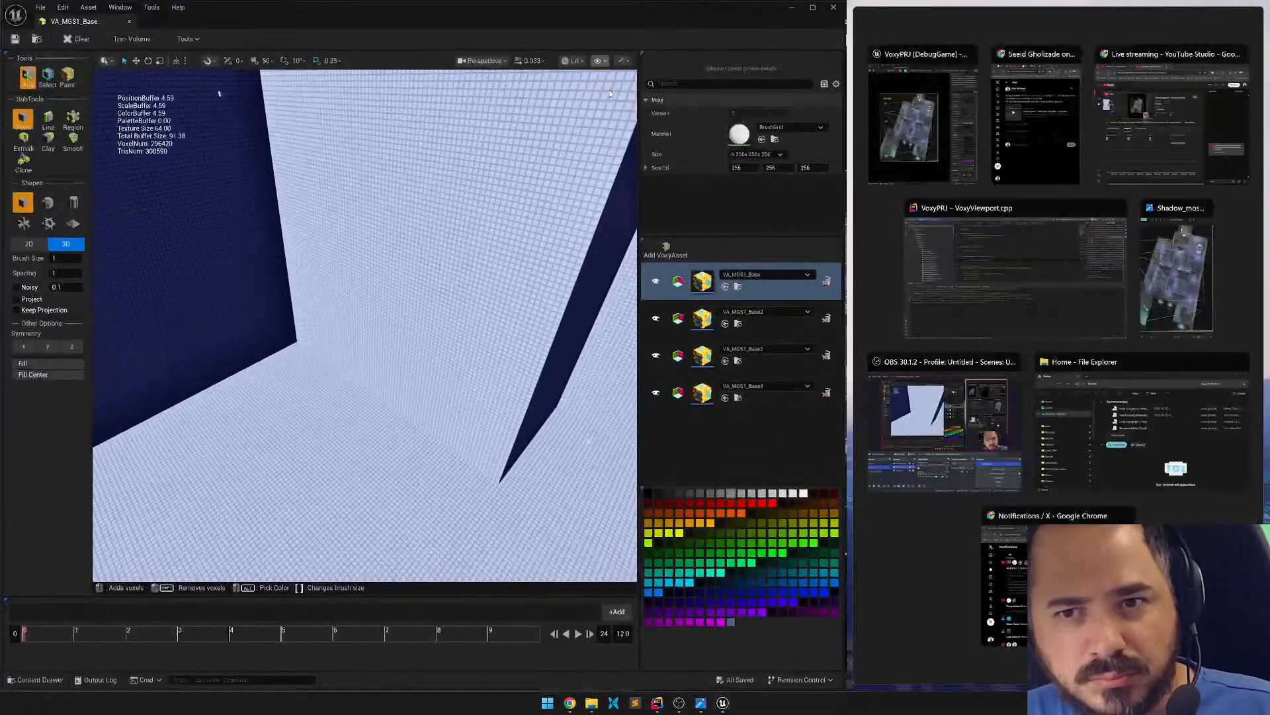
pyautogui.click(942, 133)
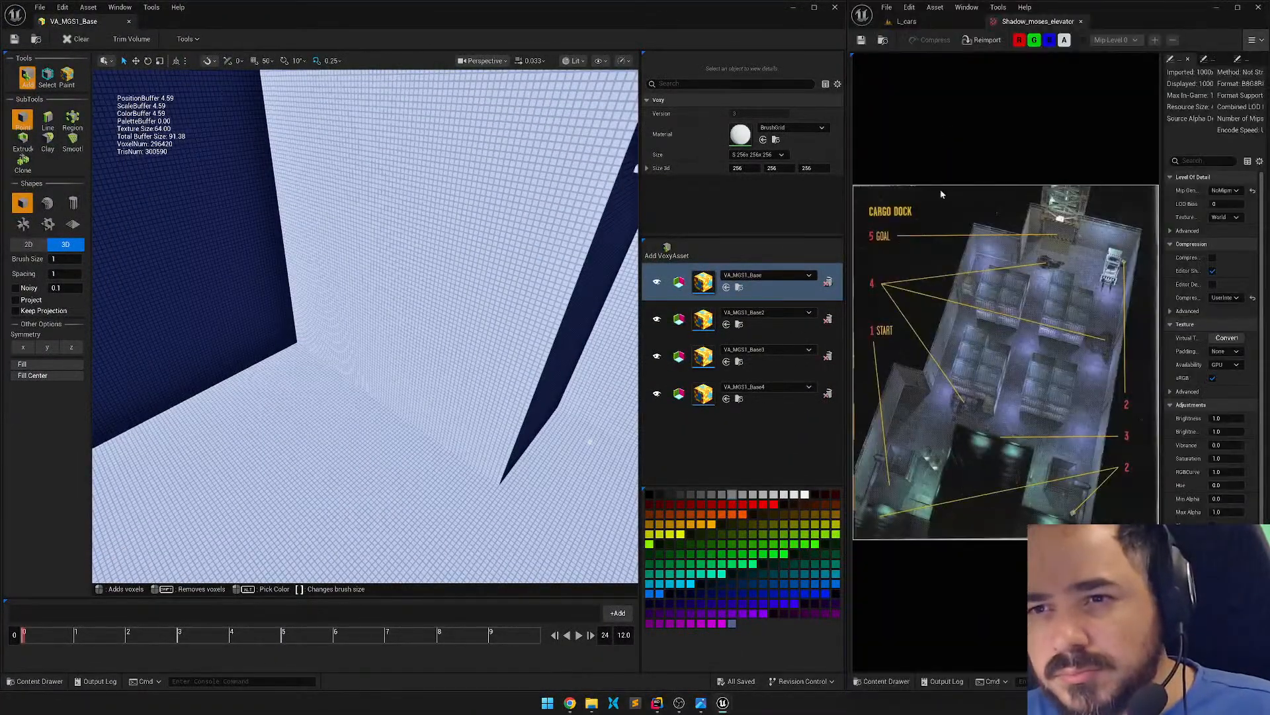
pyautogui.scroll(1, 1017, 399)
pyautogui.scroll(2, 1017, 399)
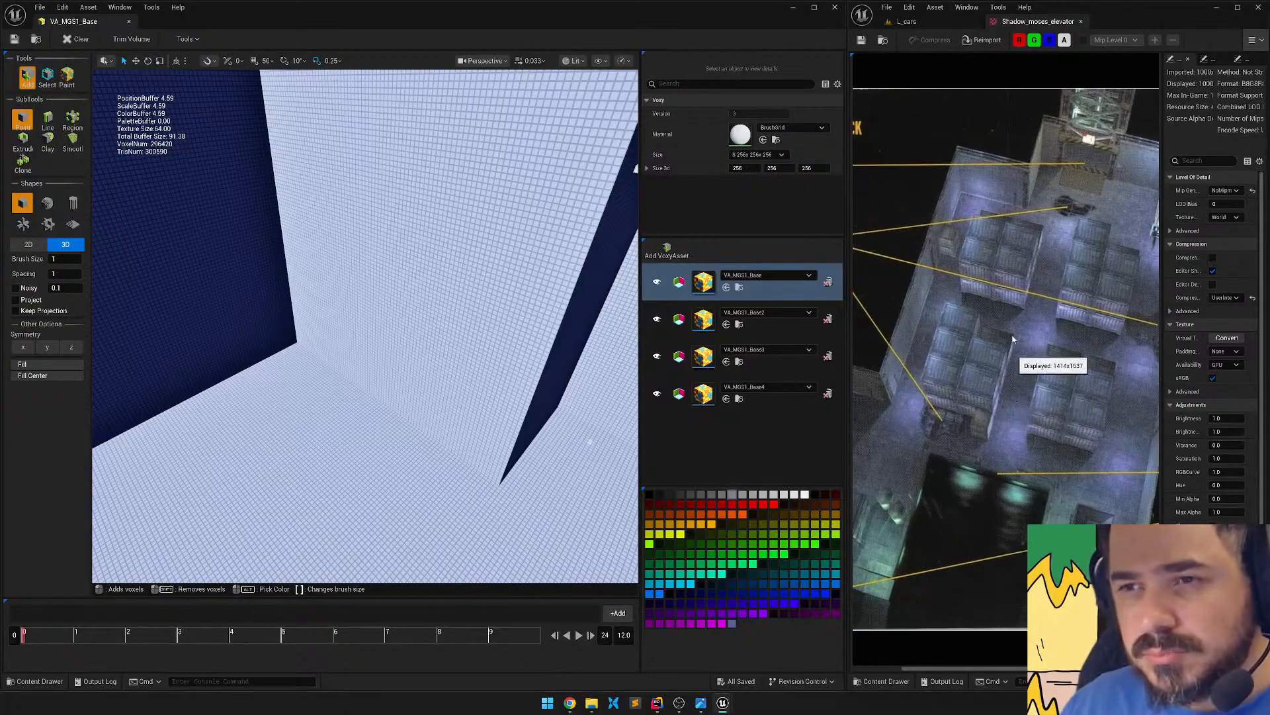
pyautogui.moveTo(1011, 293)
pyautogui.mouseDown(button='right')
pyautogui.moveTo(938, 340)
pyautogui.moveTo(992, 307)
pyautogui.moveTo(1129, 289)
pyautogui.moveTo(992, 288)
pyautogui.mouseUp(button='right')
# Try the Unlit view mode and a different show option on the dock model in the voxel viewport.
pyautogui.moveTo(368, 340); pyautogui.dragTo(451, 112, button='right')
pyautogui.press('s')
pyautogui.scroll(5, 463, 297)
pyautogui.press('d')
pyautogui.click(573, 61)
pyautogui.click(595, 112)
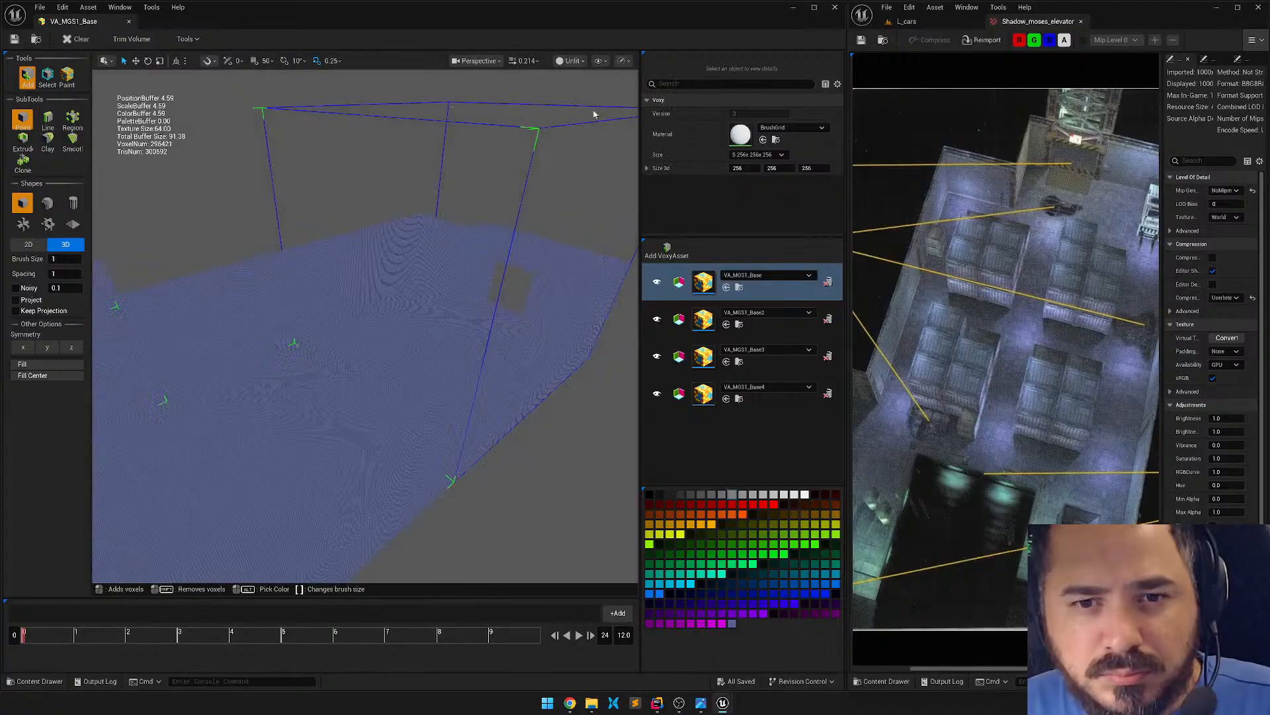
pyautogui.moveTo(594, 113); pyautogui.dragTo(576, 175, button='right')
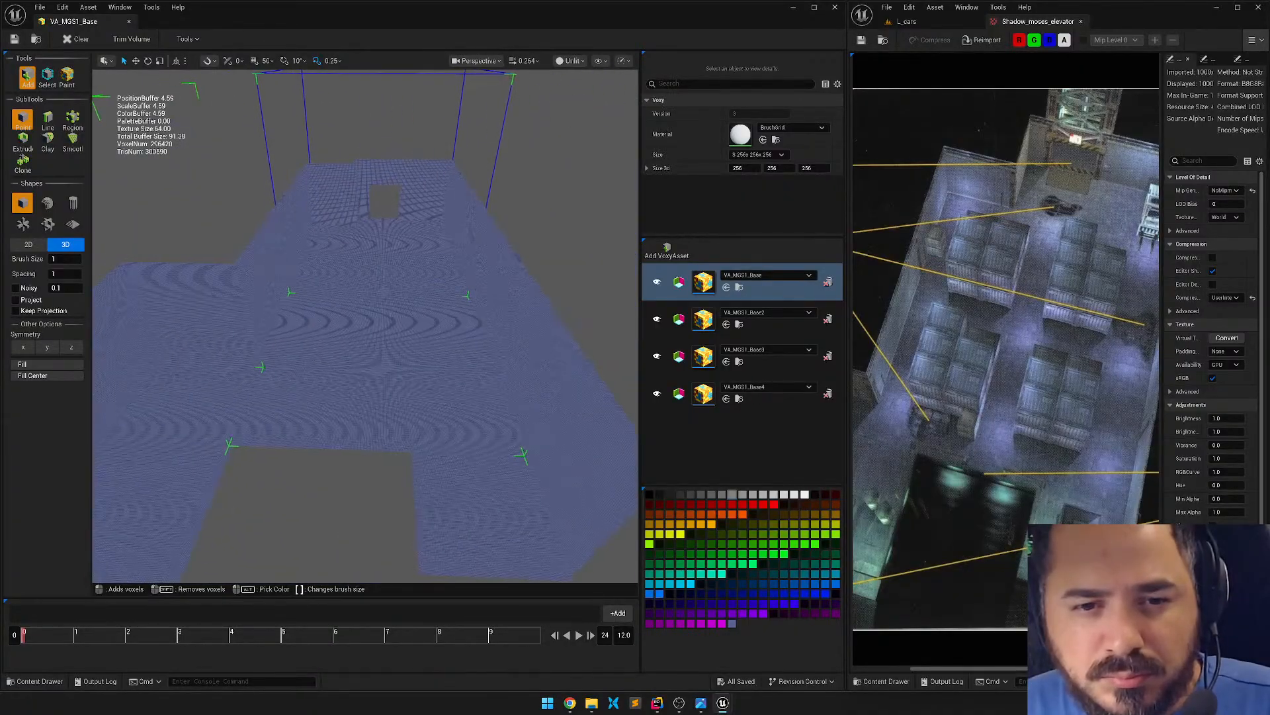
pyautogui.click(599, 61)
pyautogui.click(658, 84)
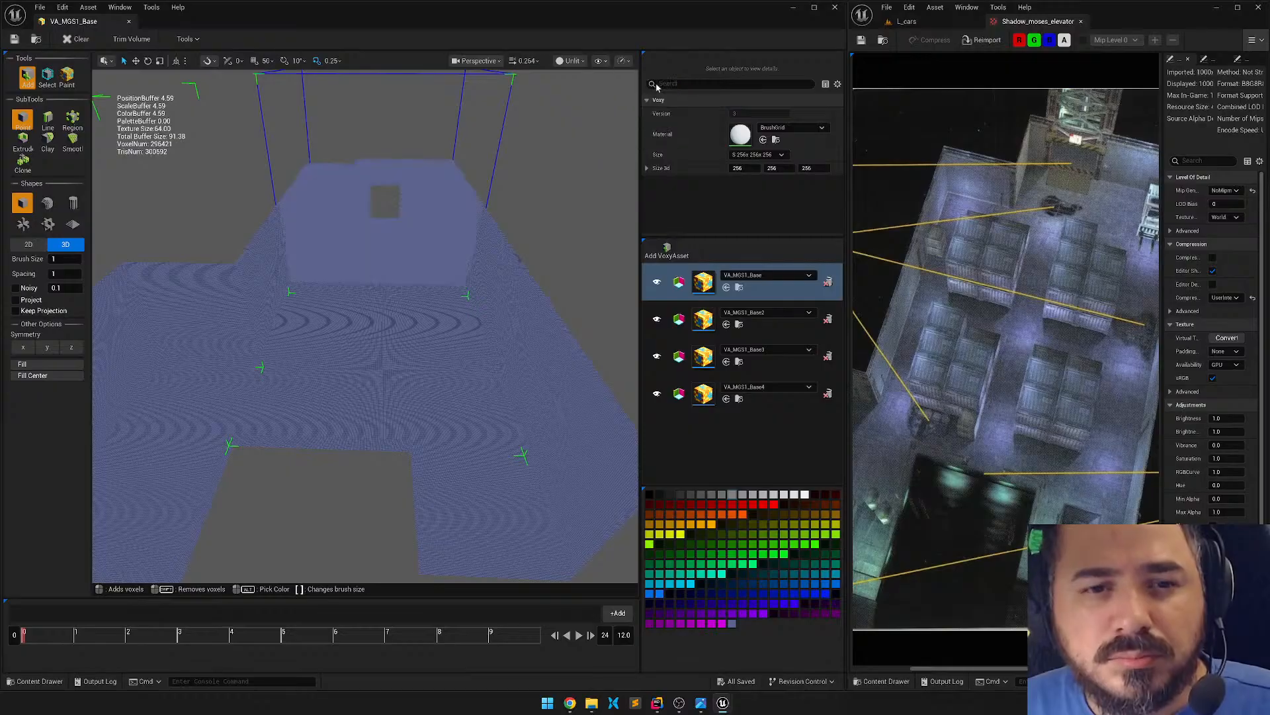
# Inspect the dock's end wall and opening up close, and return the voxel viewport to Lit mode.
pyautogui.moveTo(547, 142); pyautogui.dragTo(602, 110, button='right')
pyautogui.press('w')
pyautogui.press('s')
pyautogui.moveTo(511, 163); pyautogui.dragTo(423, 205, button='right')
pyautogui.press('w')
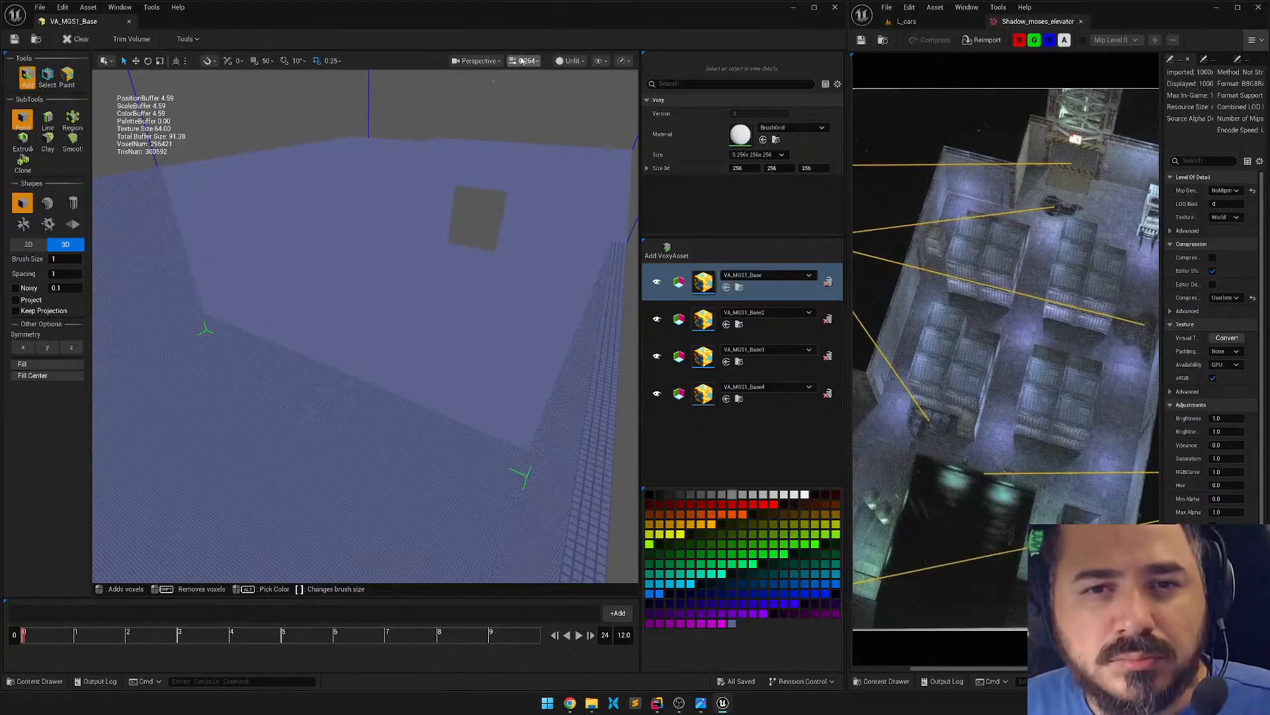
pyautogui.click(572, 61)
pyautogui.click(582, 97)
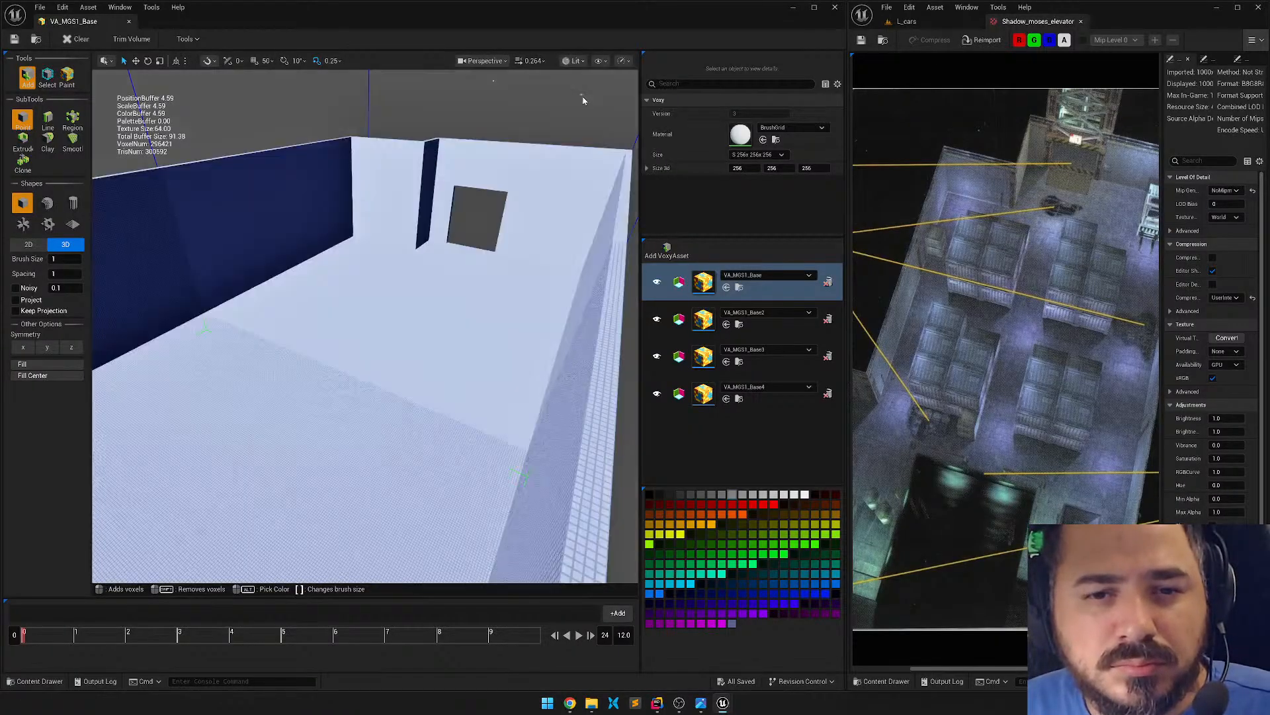
pyautogui.click(599, 61)
pyautogui.click(610, 89)
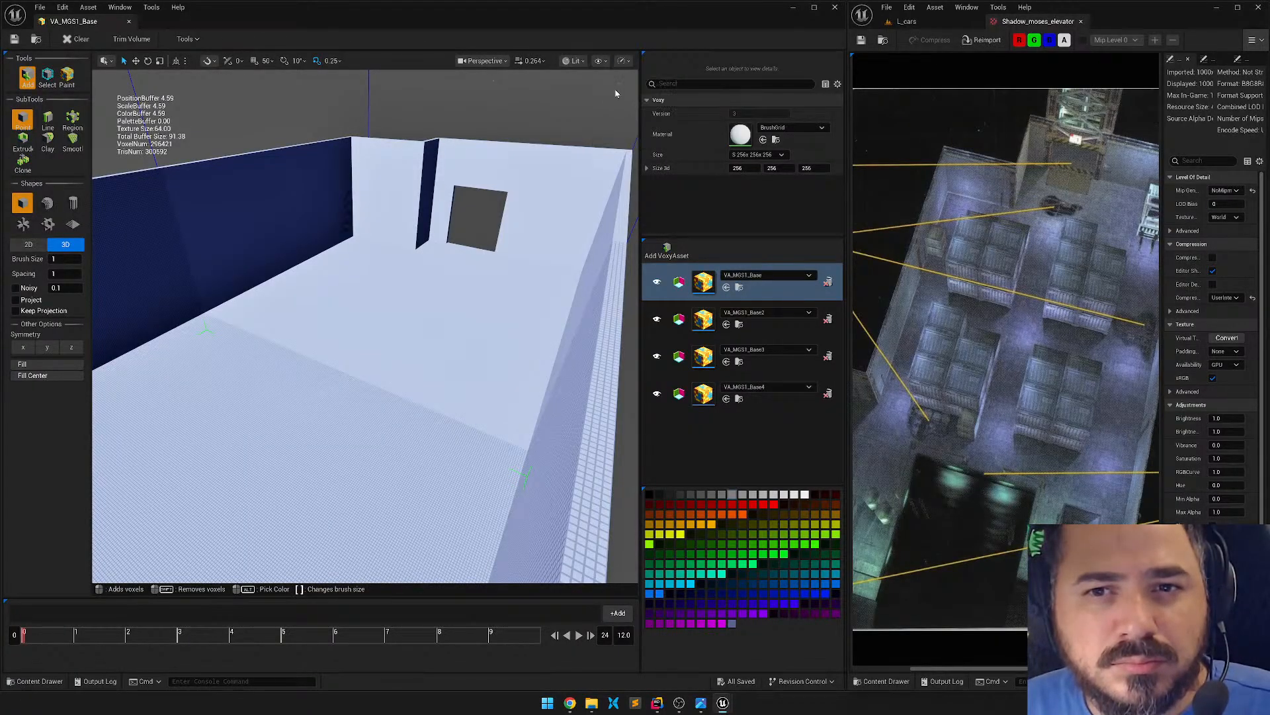
# Compare the whole dock blockout with the Cargo Dock reference, giving the reference image more width in its window.
pyautogui.press('s')
pyautogui.moveTo(616, 91); pyautogui.dragTo(630, 99, button='right')
pyautogui.moveTo(366, 326); pyautogui.dragTo(496, 324, button='right')
pyautogui.press('s')
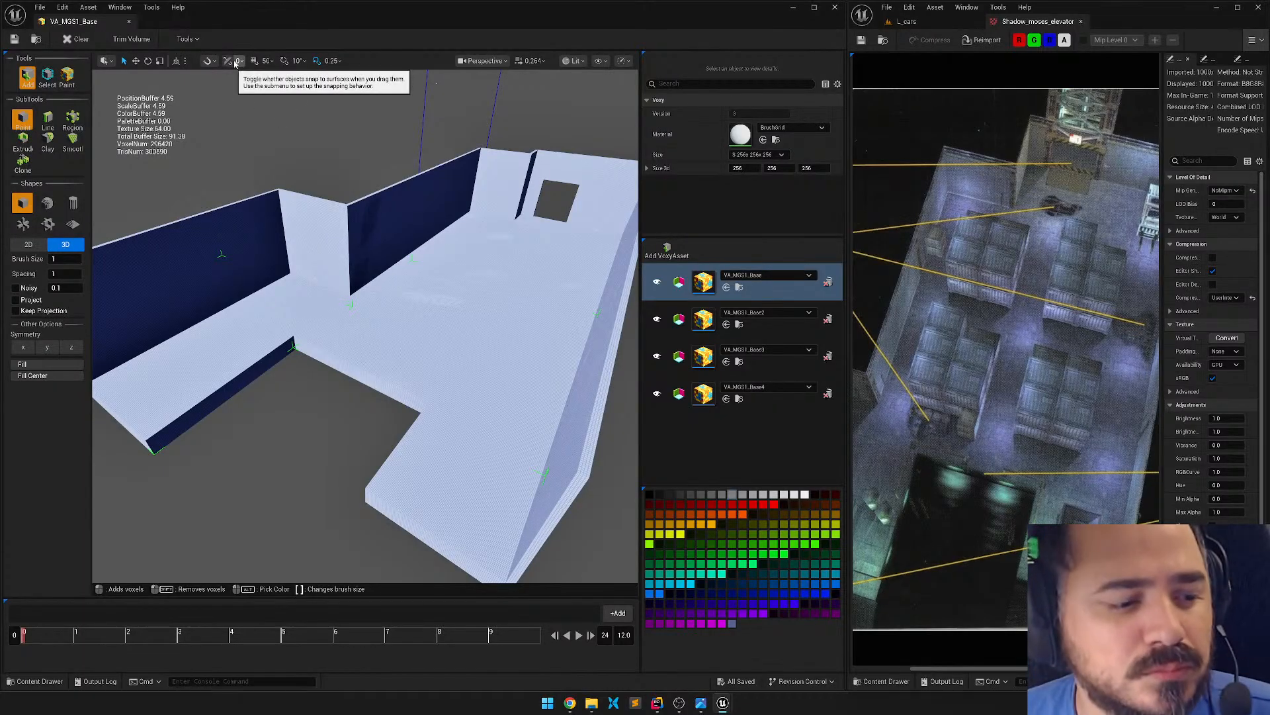
pyautogui.moveTo(346, 162); pyautogui.dragTo(401, 153, button='right')
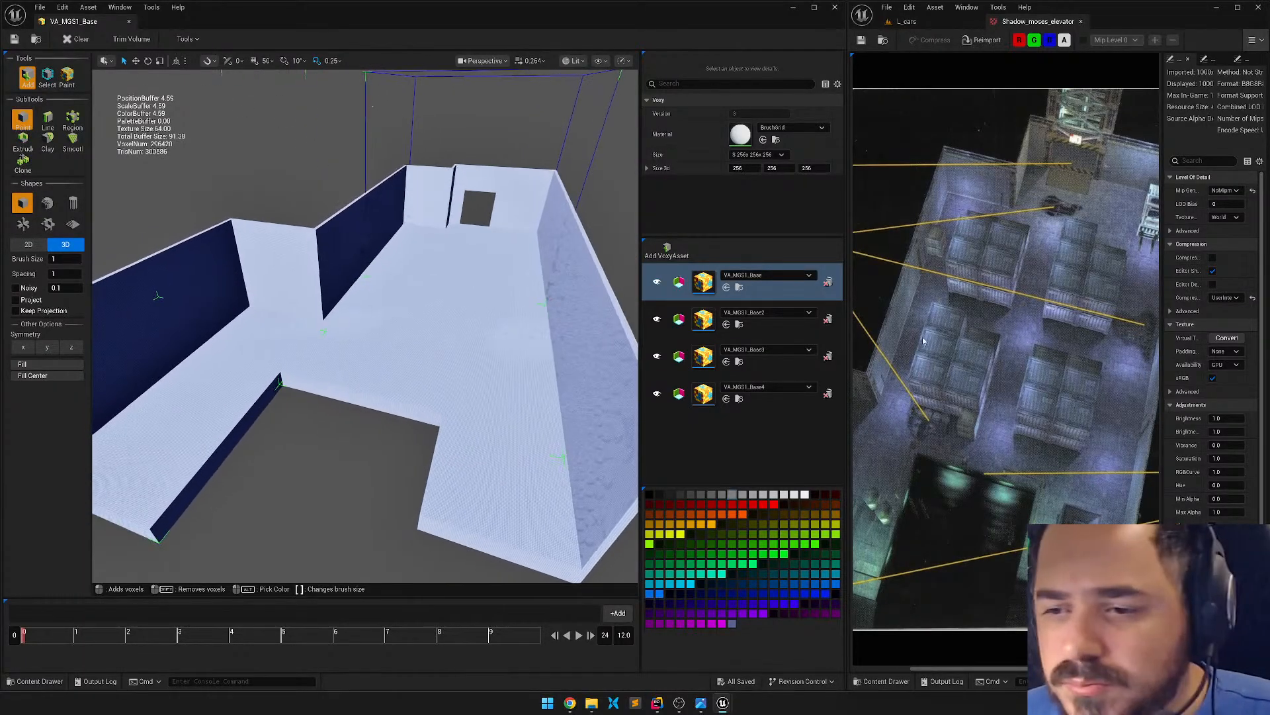
pyautogui.moveTo(1008, 324); pyautogui.dragTo(1171, 313, button='right')
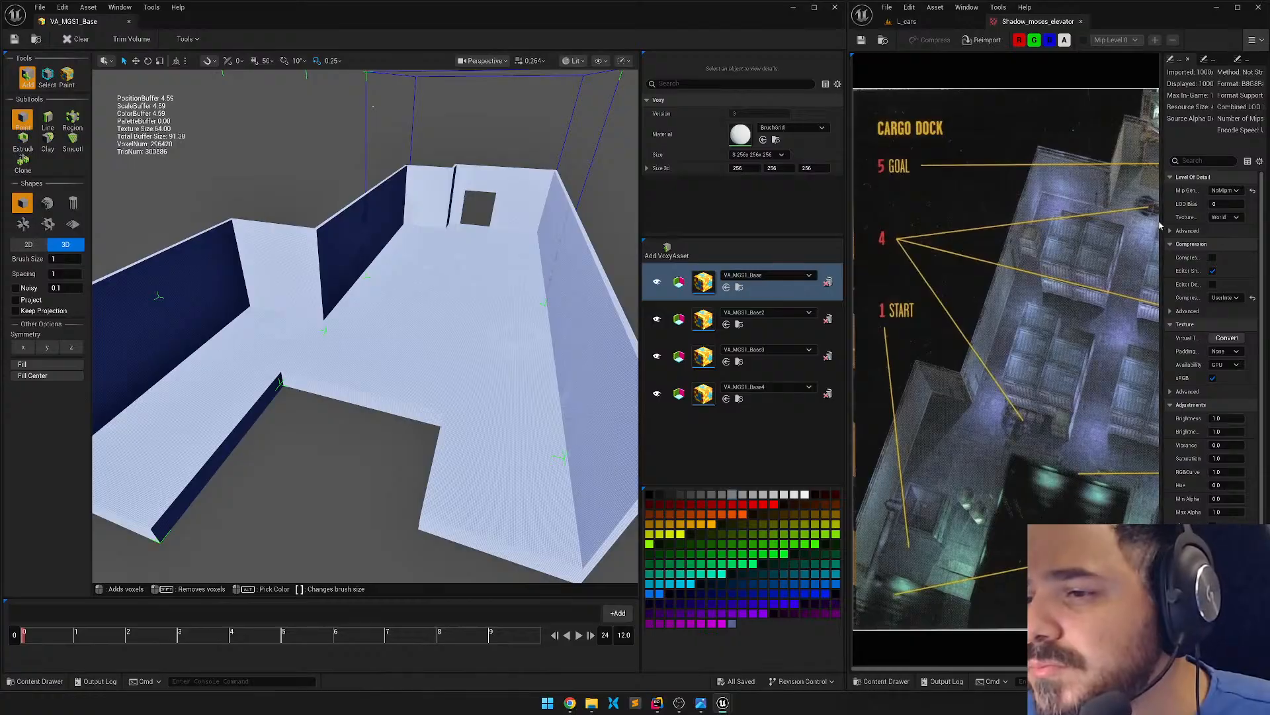
pyautogui.moveTo(1163, 225); pyautogui.dragTo(1242, 225)
pyautogui.moveTo(1169, 229); pyautogui.dragTo(1110, 243, button='right')
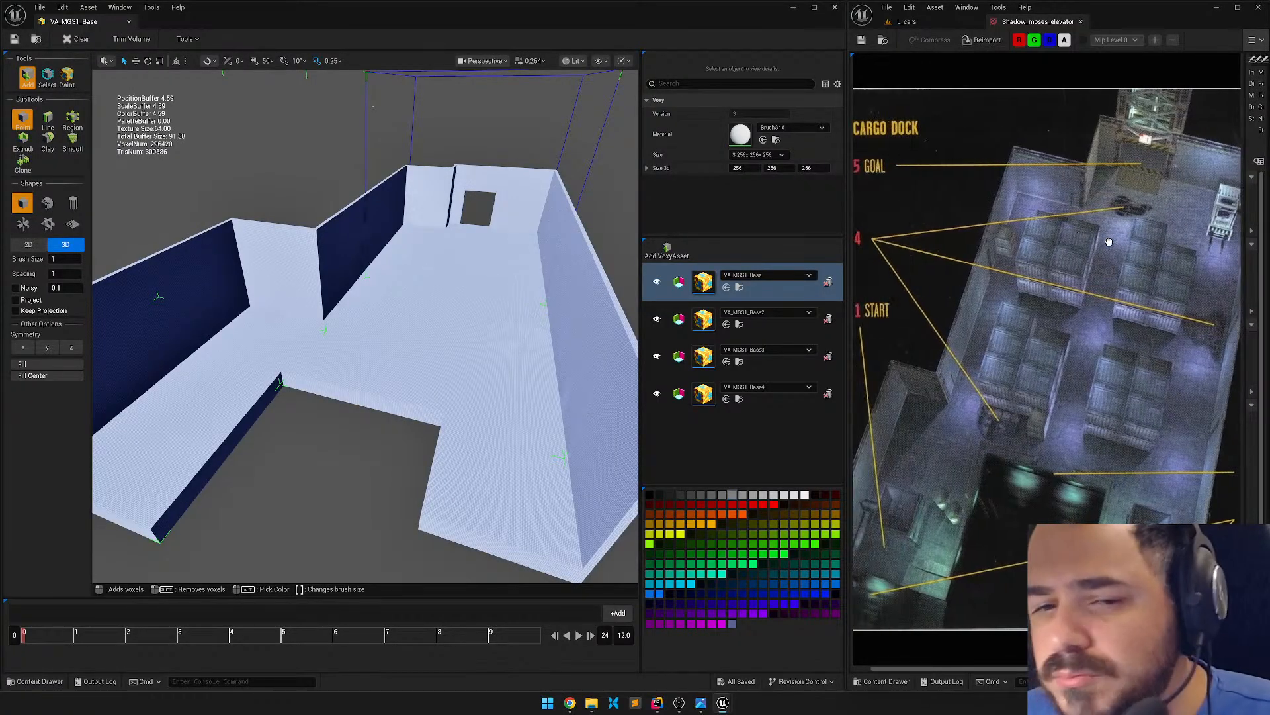
pyautogui.click(751, 415)
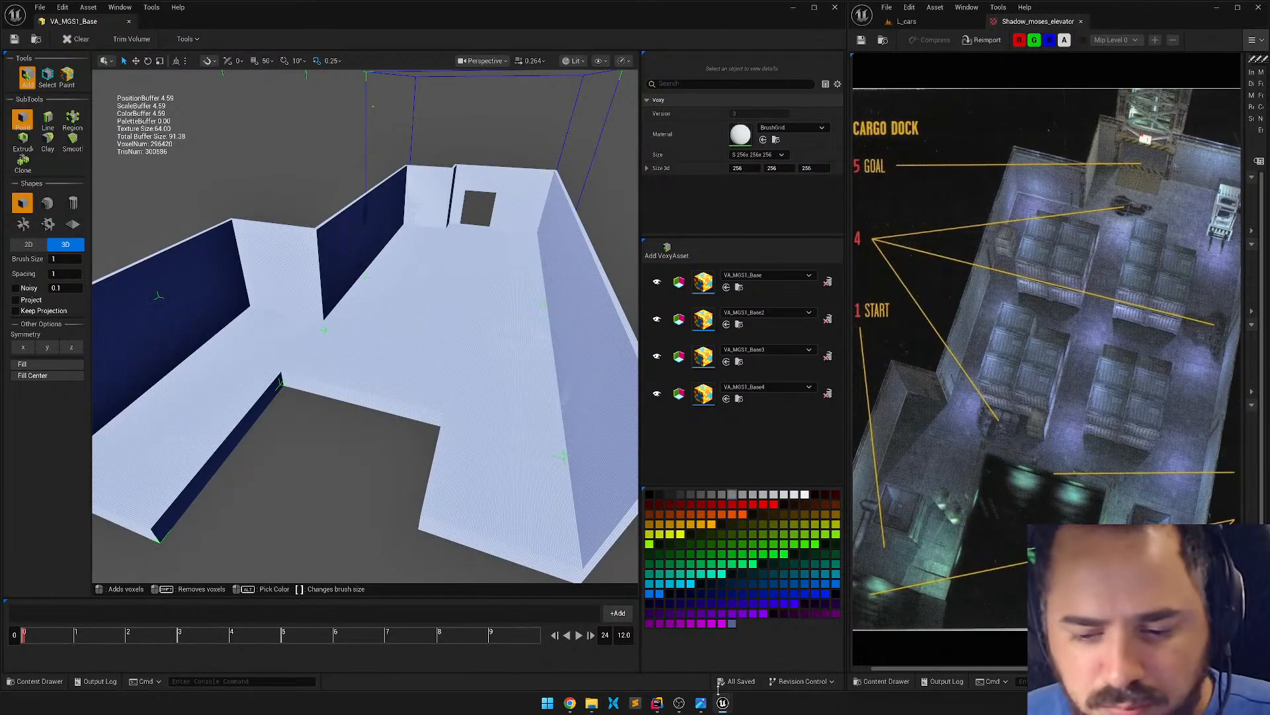
# Return to the L_cars level and reset the Content Browser's filters.
pyautogui.click(939, 24)
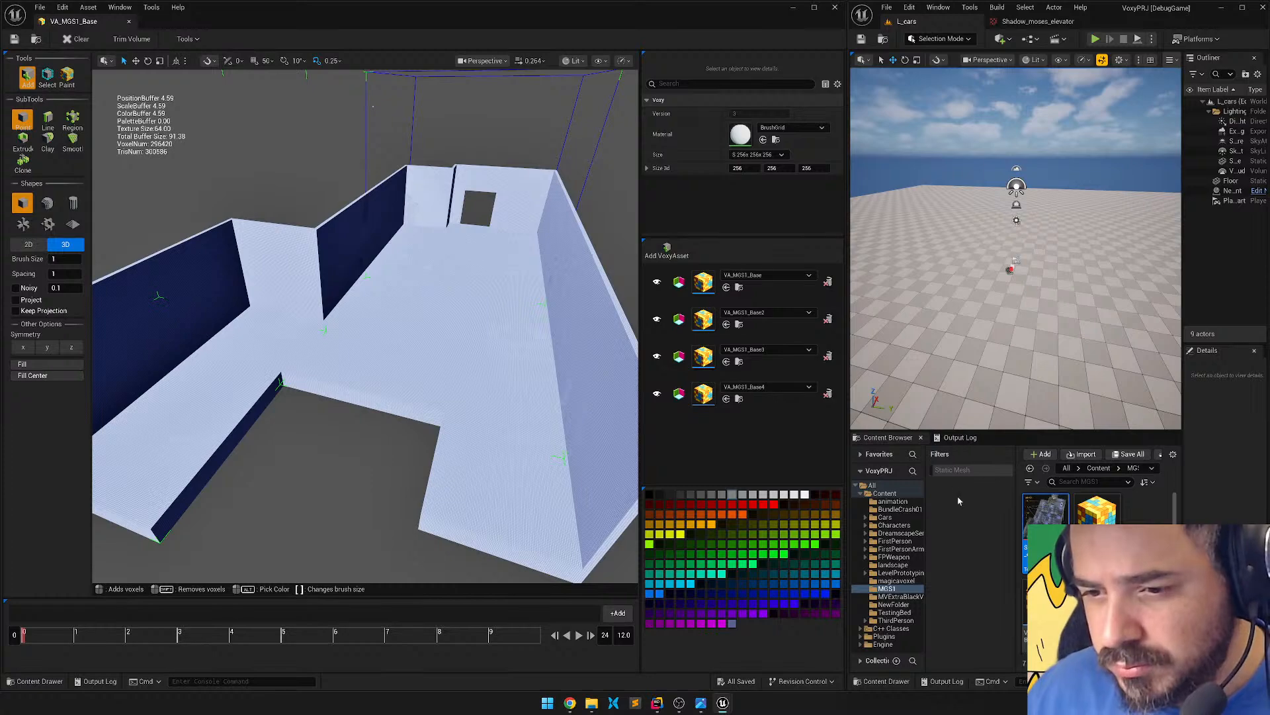
pyautogui.rightClick(958, 516)
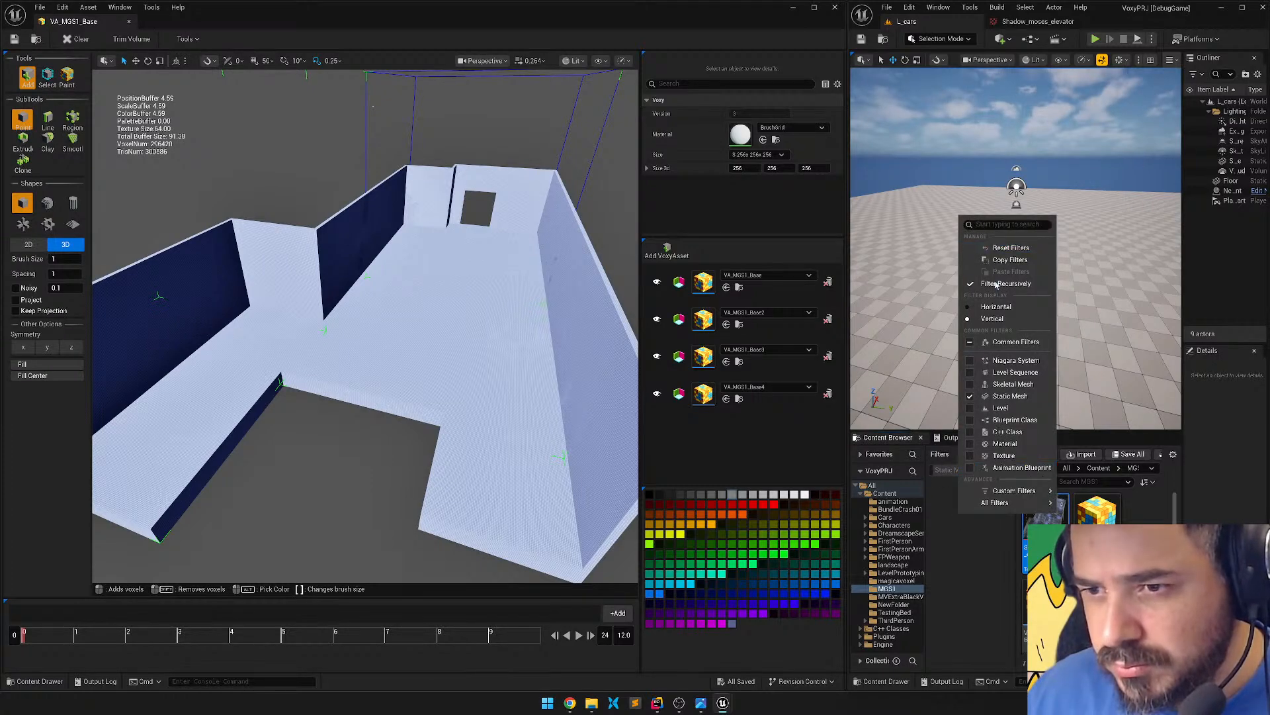
pyautogui.click(1011, 248)
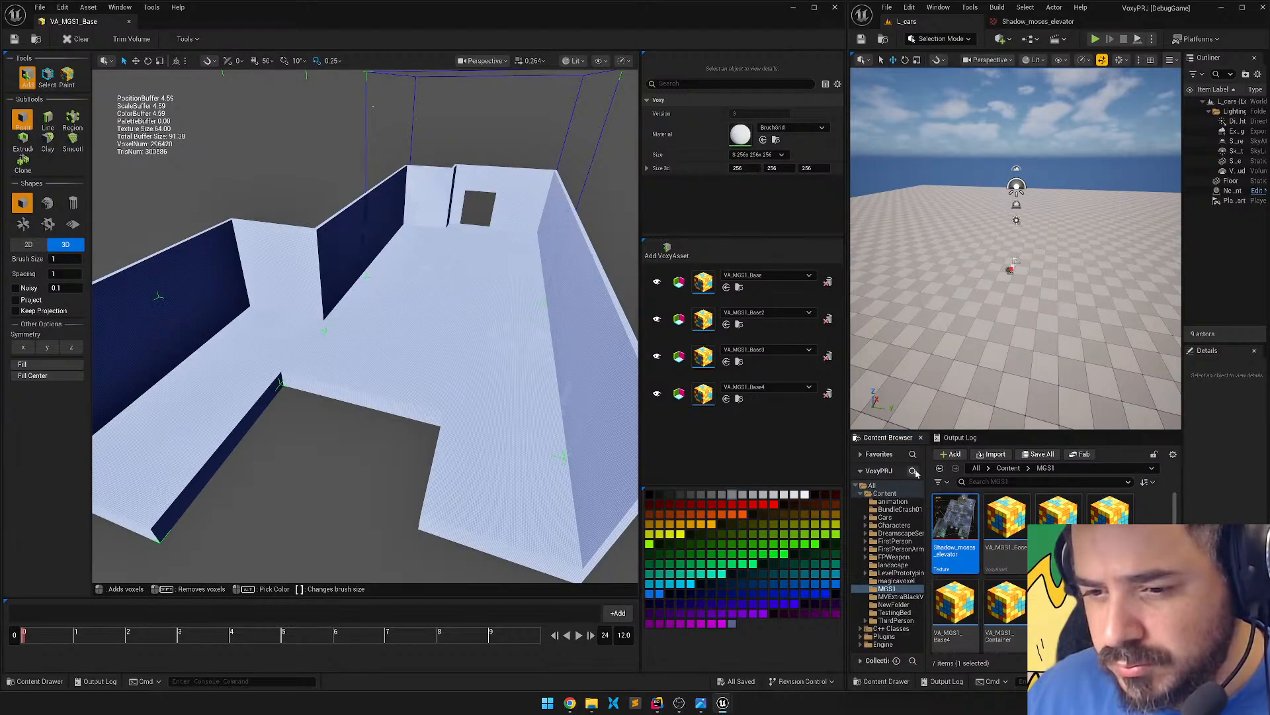
# Turn off Organize Folders and Folders in the Content Browser's display settings.
pyautogui.click(1173, 454)
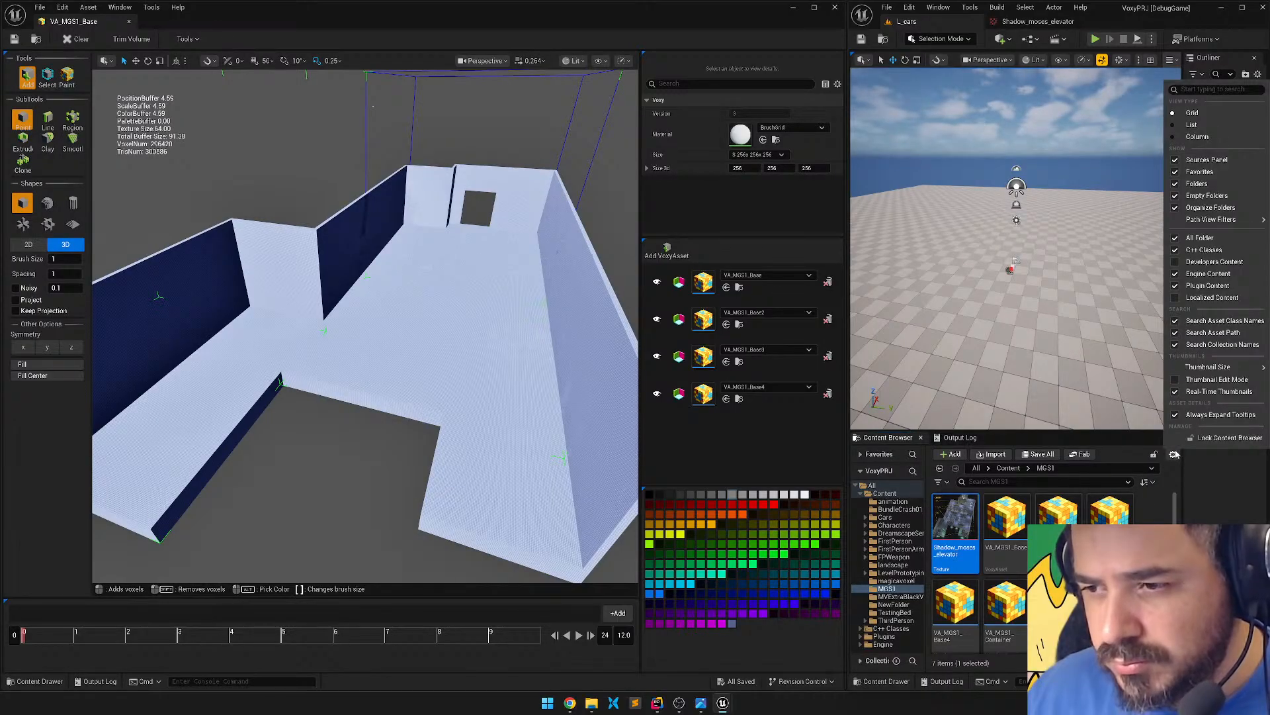
pyautogui.moveTo(1229, 371)
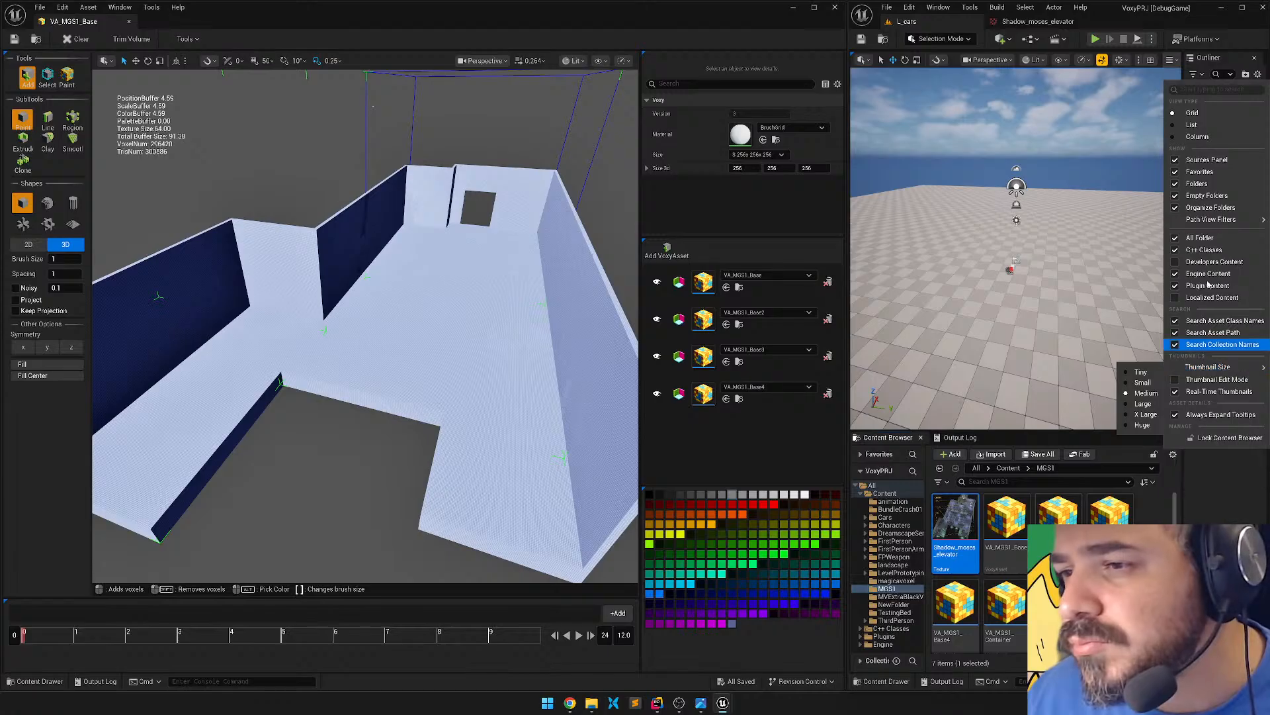
pyautogui.click(1209, 208)
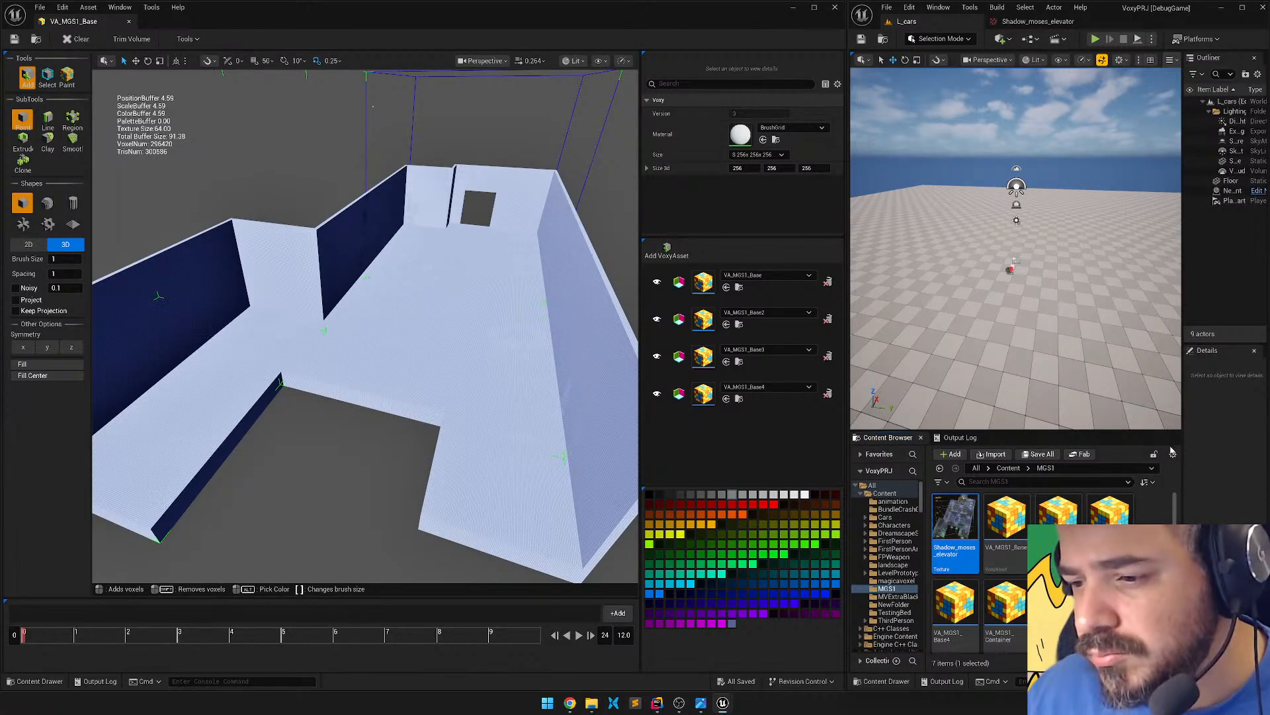
pyautogui.click(1172, 454)
pyautogui.click(1196, 192)
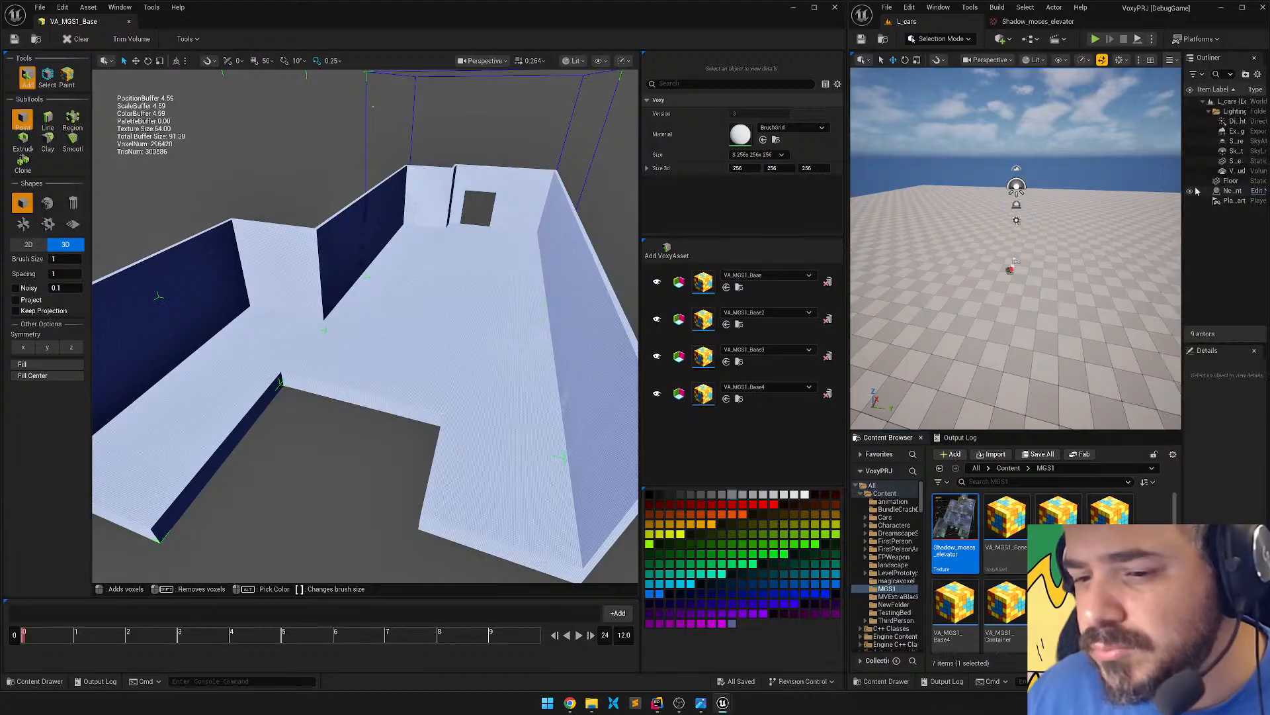
# Narrow the Content Browser's folder tree to make room for the MGS1 assets, and deselect the reference texture.
pyautogui.click(1173, 454)
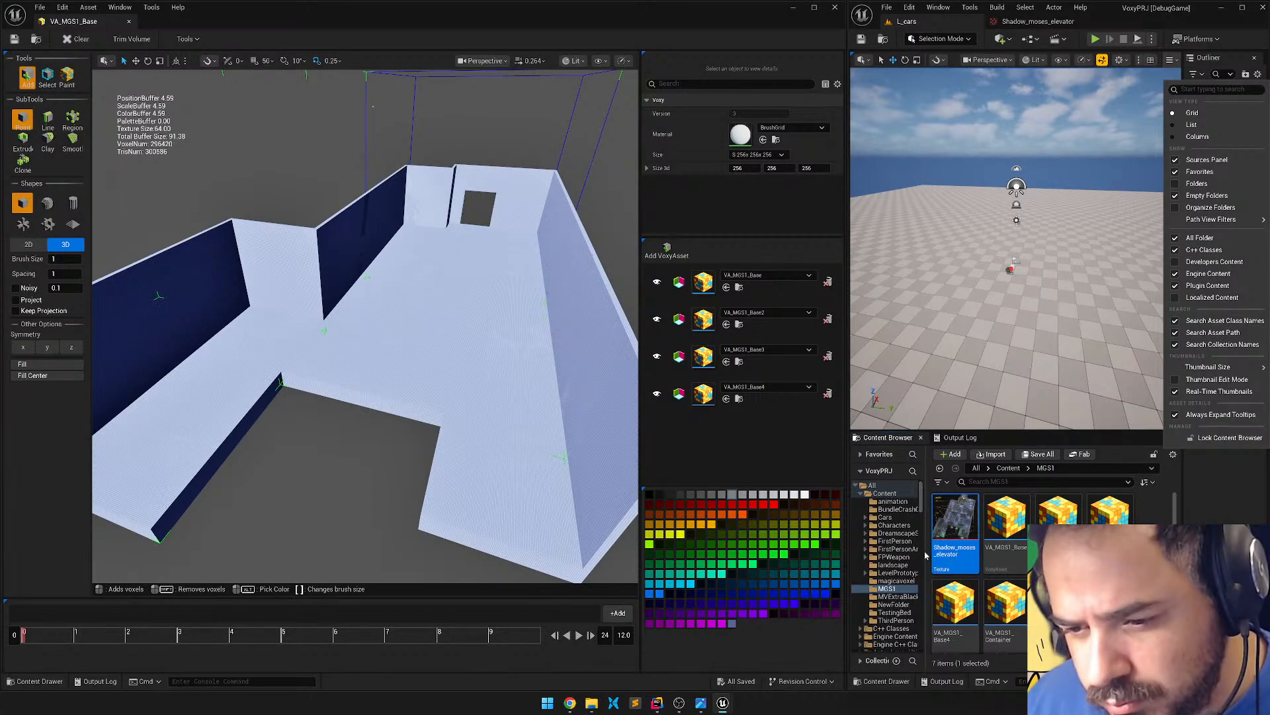
pyautogui.moveTo(926, 555); pyautogui.dragTo(874, 553)
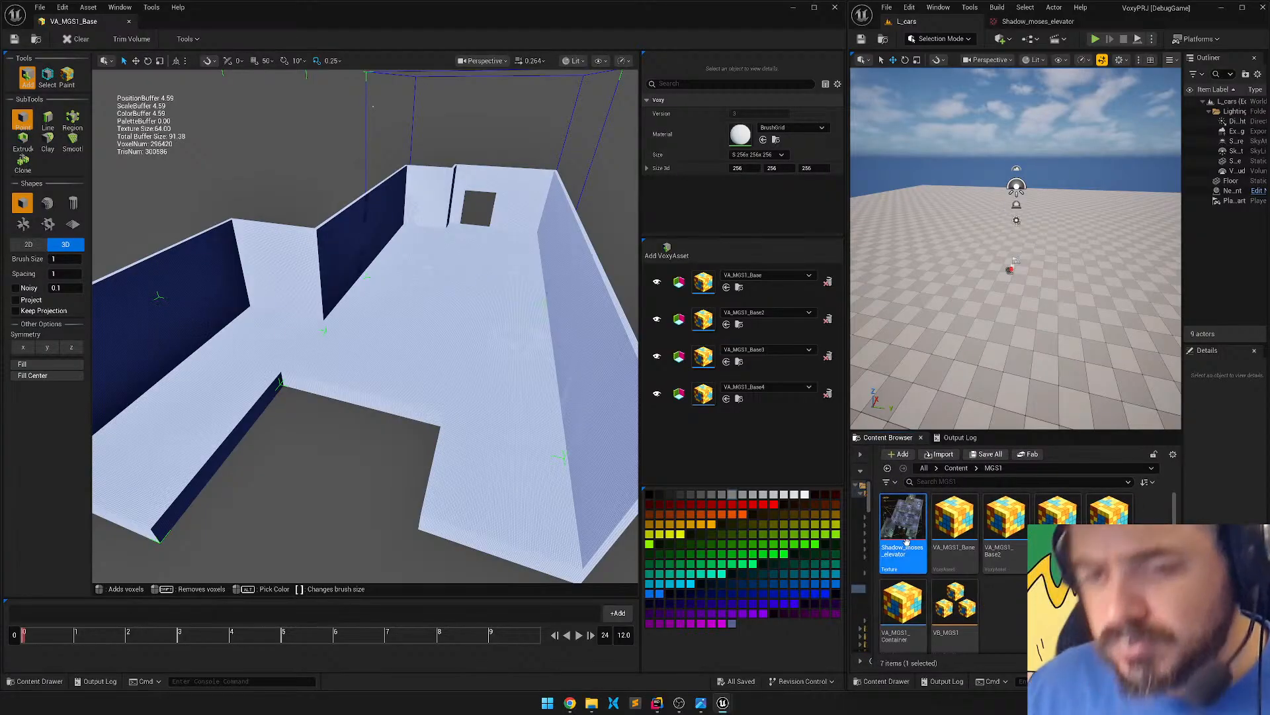
pyautogui.click(1010, 586)
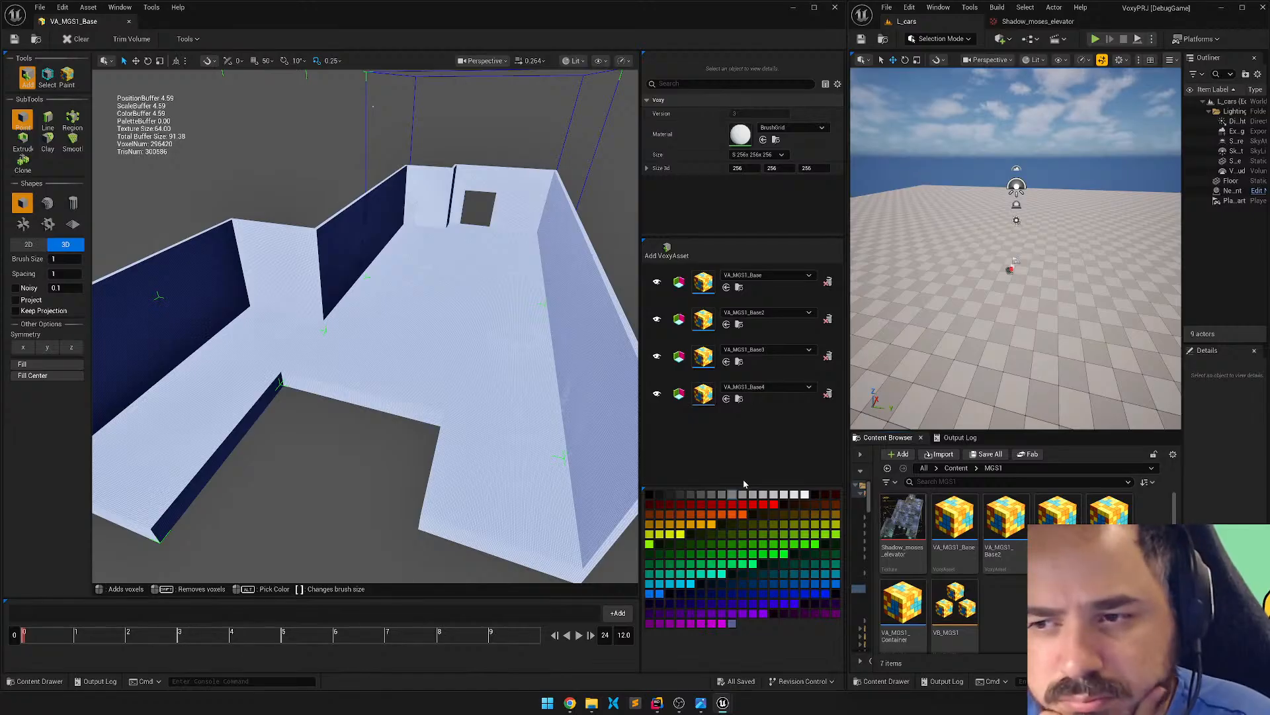
# Add a new VoxyAsset entry to the scene and assign VA_MGS1_Container to it.
pyautogui.scroll(-1, 866, 607)
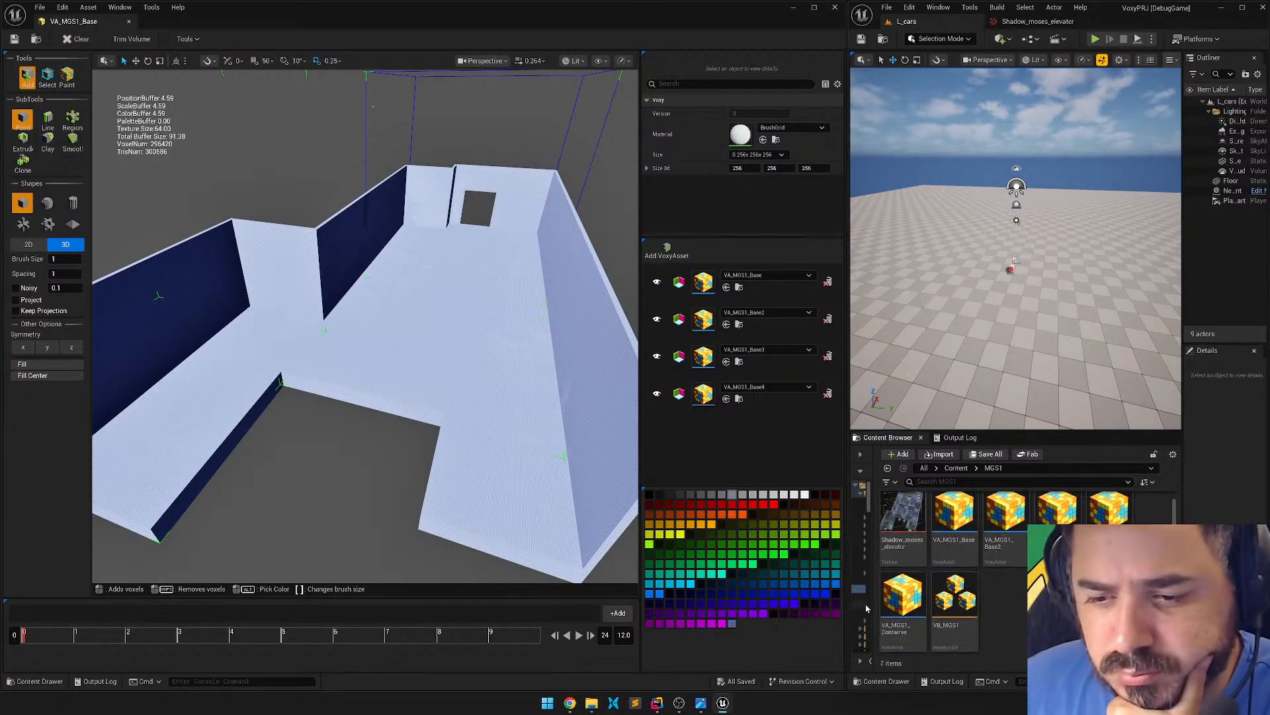
pyautogui.click(901, 595)
pyautogui.click(667, 251)
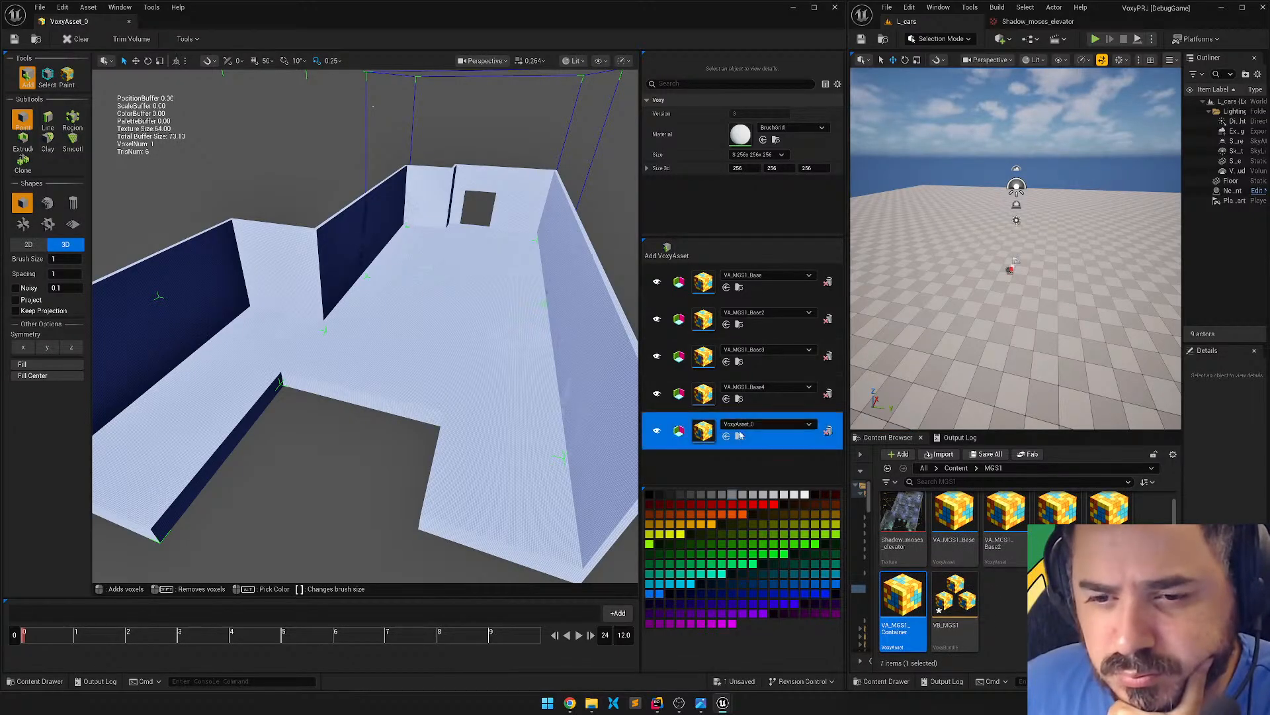
pyautogui.click(744, 424)
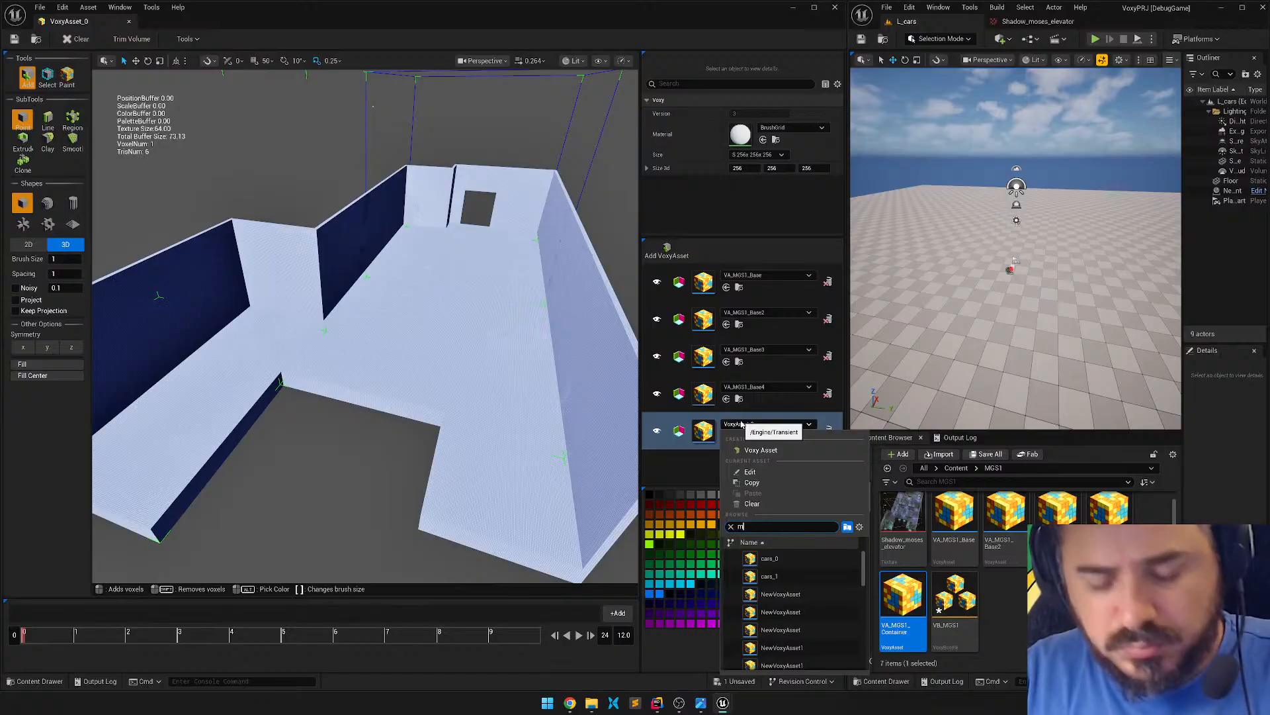
pyautogui.click(784, 629)
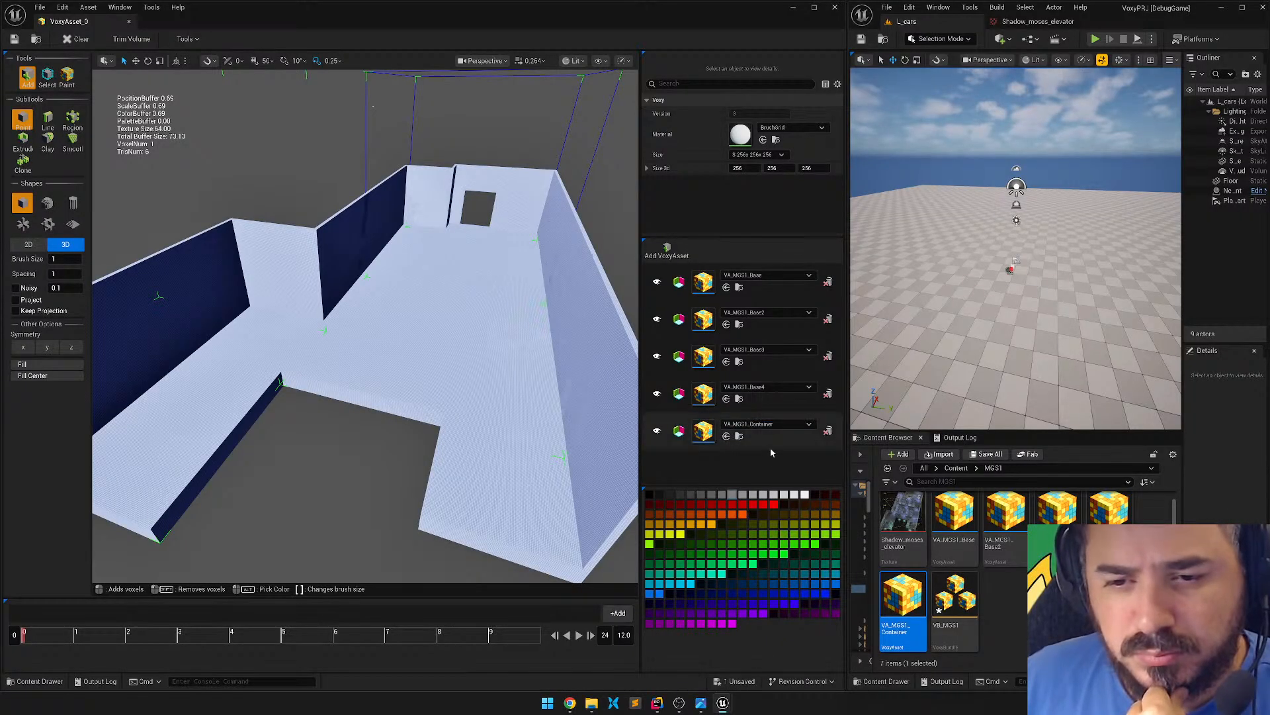
# Activate the move gizmo for VA_MGS1_Container and raise it above the dock floor.
pyautogui.press('s')
pyautogui.moveTo(424, 297); pyautogui.dragTo(489, 261, button='right')
pyautogui.press('a')
pyautogui.click(679, 430)
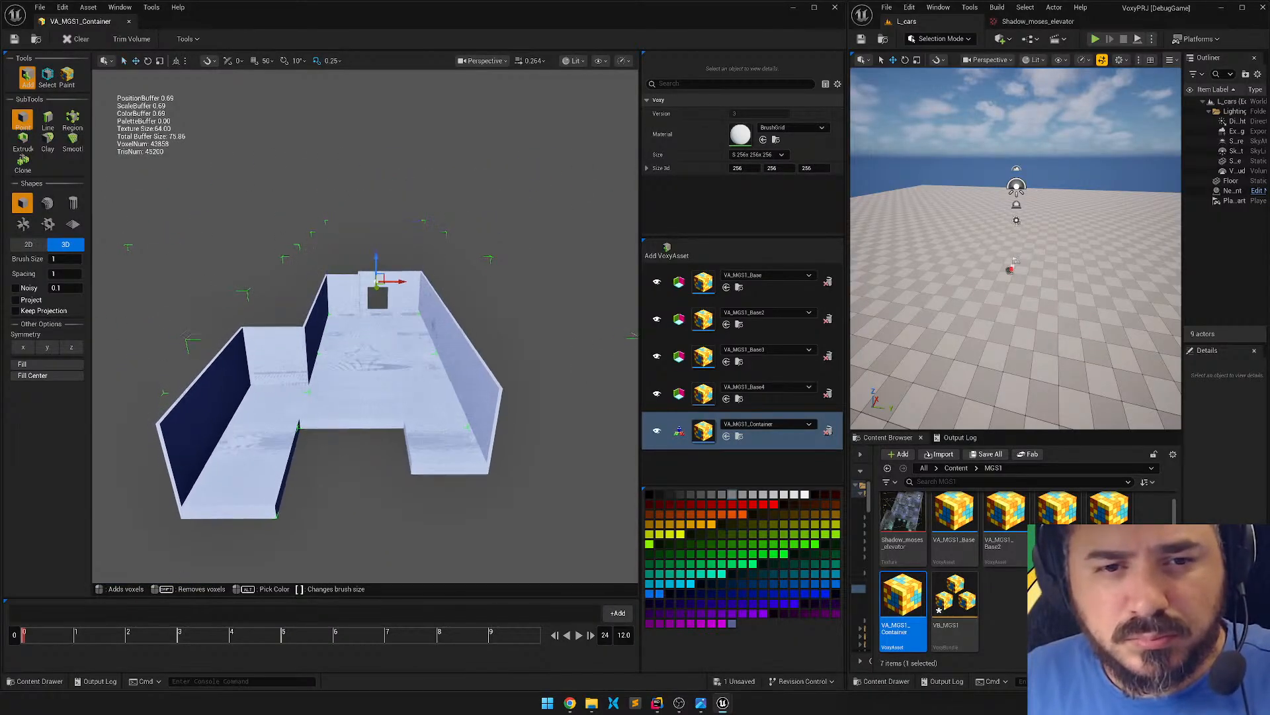
pyautogui.moveTo(424, 297); pyautogui.dragTo(503, 307, button='right')
pyautogui.press('a')
pyautogui.moveTo(397, 327); pyautogui.dragTo(371, 331, button='right')
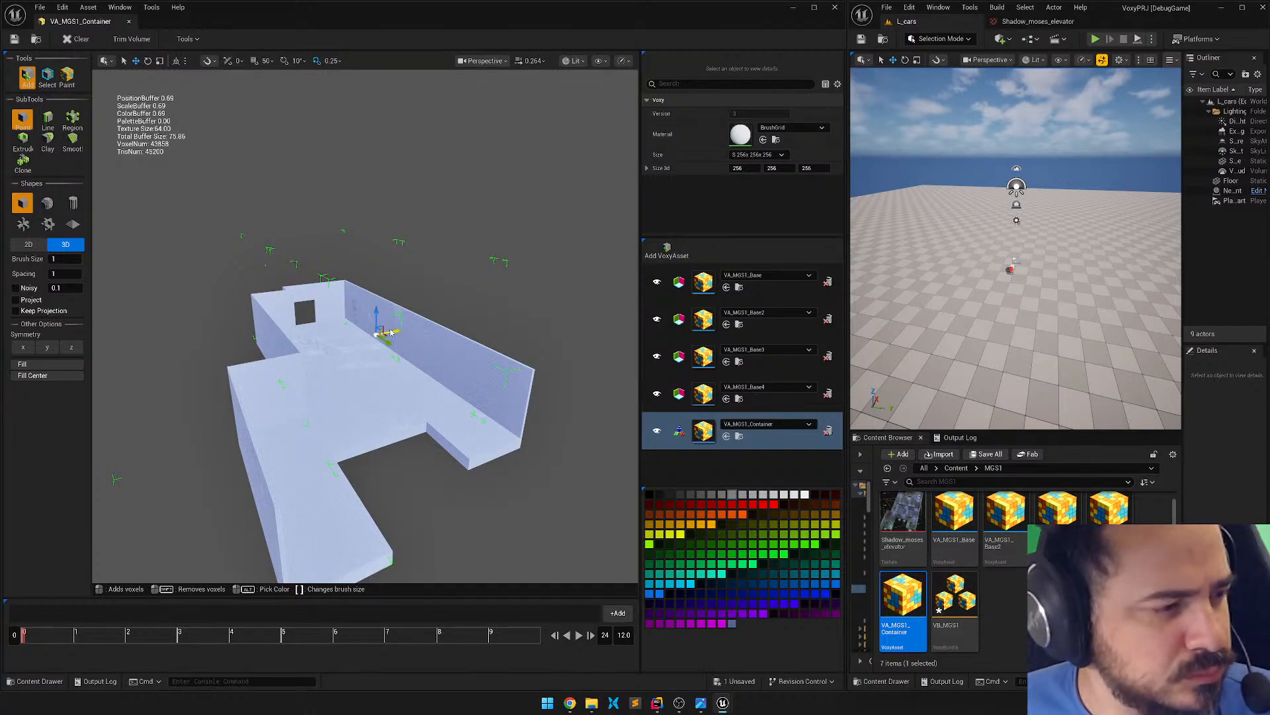
pyautogui.press('d')
pyautogui.moveTo(371, 330); pyautogui.dragTo(291, 324, button='right')
pyautogui.press('w')
pyautogui.press('s')
pyautogui.moveTo(404, 302)
pyautogui.mouseDown(button='right')
pyautogui.moveTo(404, 284)
pyautogui.moveTo(404, 302)
pyautogui.mouseUp(button='right')
pyautogui.press('w')
pyautogui.press('d')
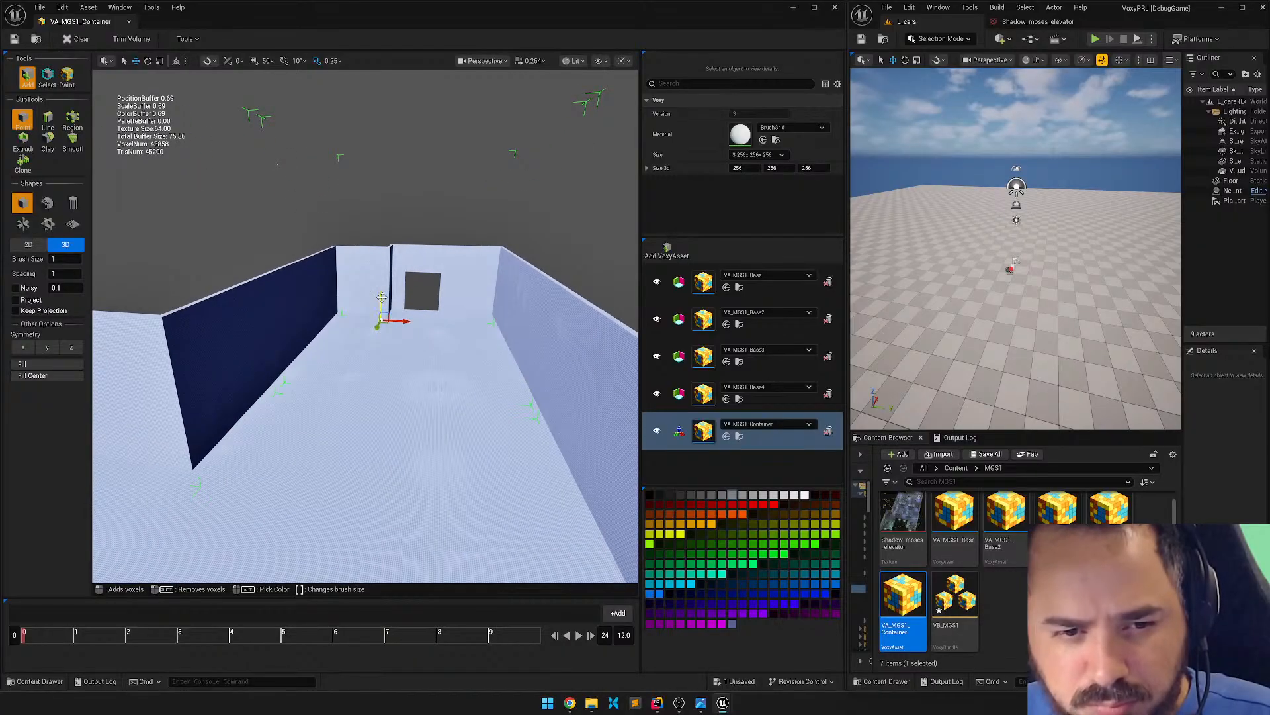
pyautogui.moveTo(382, 297); pyautogui.dragTo(408, 105)
pyautogui.moveTo(408, 105); pyautogui.dragTo(543, 110, button='right')
pyautogui.press('a')
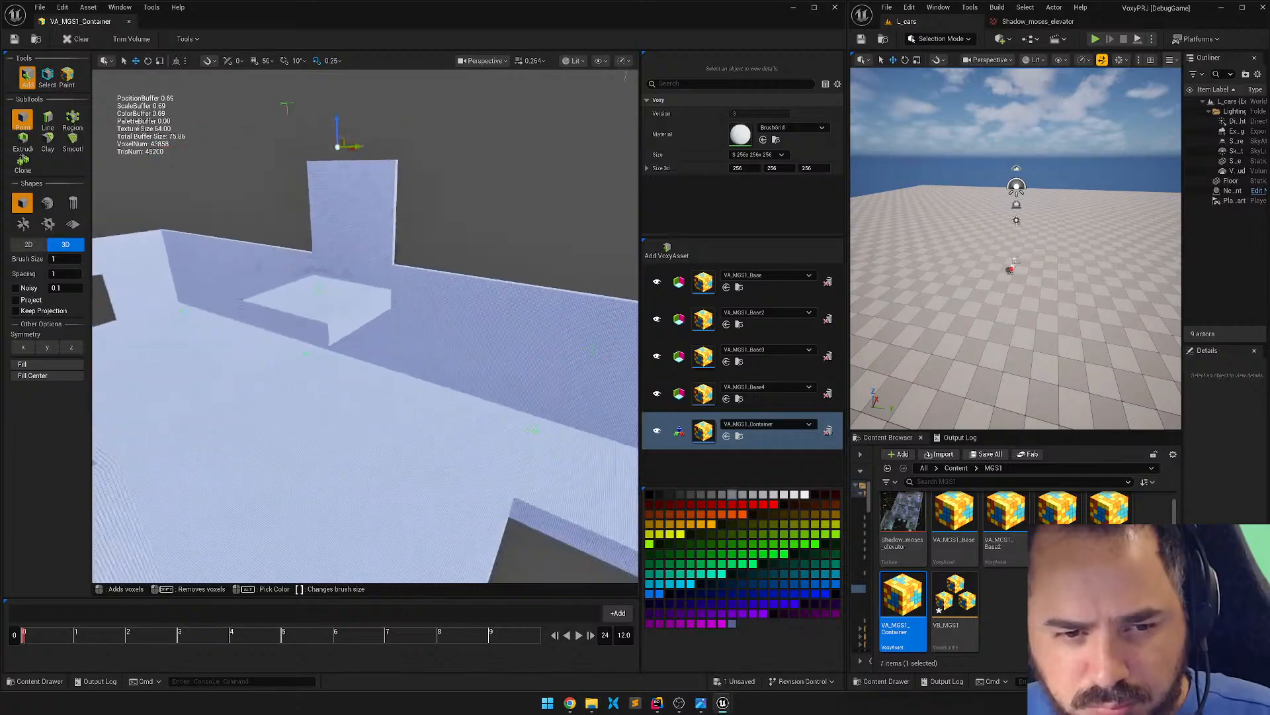
# Move VA_MGS1_Container sideways until it sits clear of the dock, beyond the long side wall.
pyautogui.press('s')
pyautogui.moveTo(427, 260)
pyautogui.mouseDown(button='right')
pyautogui.moveTo(456, 239)
pyautogui.moveTo(428, 259)
pyautogui.mouseUp(button='right')
pyautogui.moveTo(409, 248); pyautogui.dragTo(625, 273)
pyautogui.press('s')
pyautogui.moveTo(410, 258); pyautogui.dragTo(496, 264, button='right')
pyautogui.moveTo(355, 245); pyautogui.dragTo(471, 252)
pyautogui.press('d')
pyautogui.moveTo(471, 252); pyautogui.dragTo(404, 261, button='right')
pyautogui.press('w')
pyautogui.press('s')
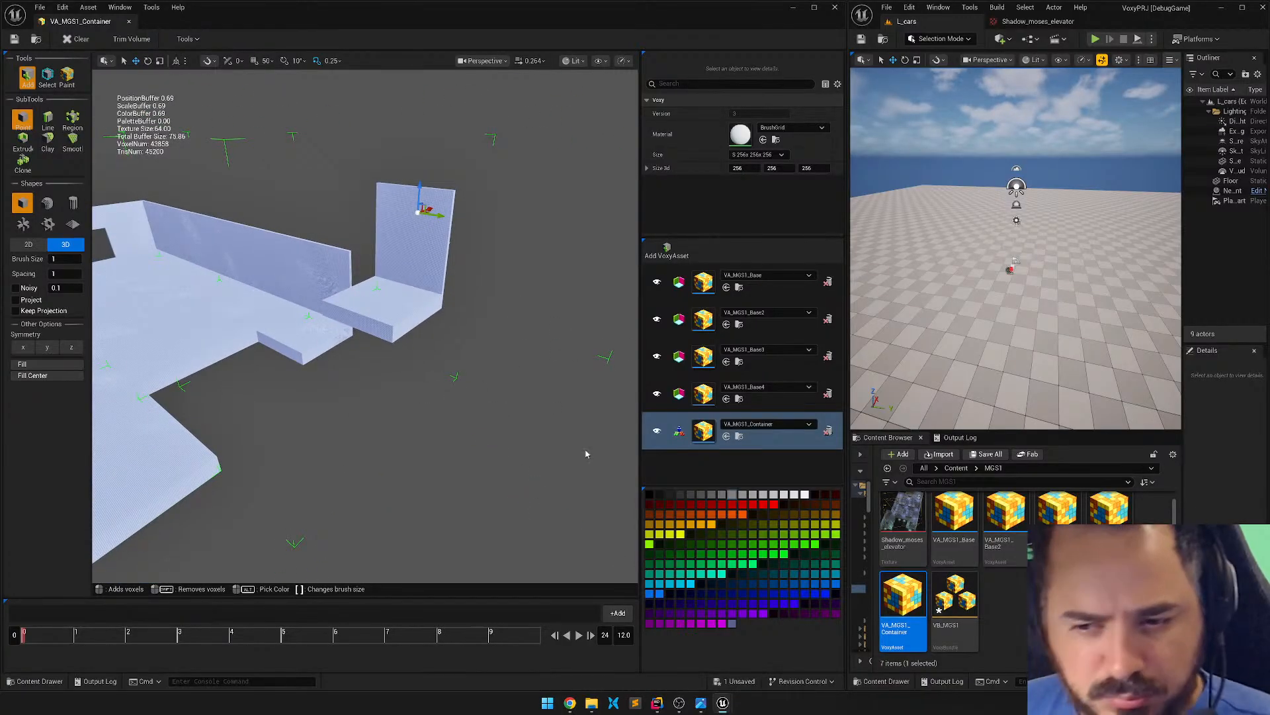
# Reopen the Shadow_moses_elevator reference zoomed on the containers, and copy the grey-blue palette swatch's hex value 59628DFF.
pyautogui.doubleClick(905, 506)
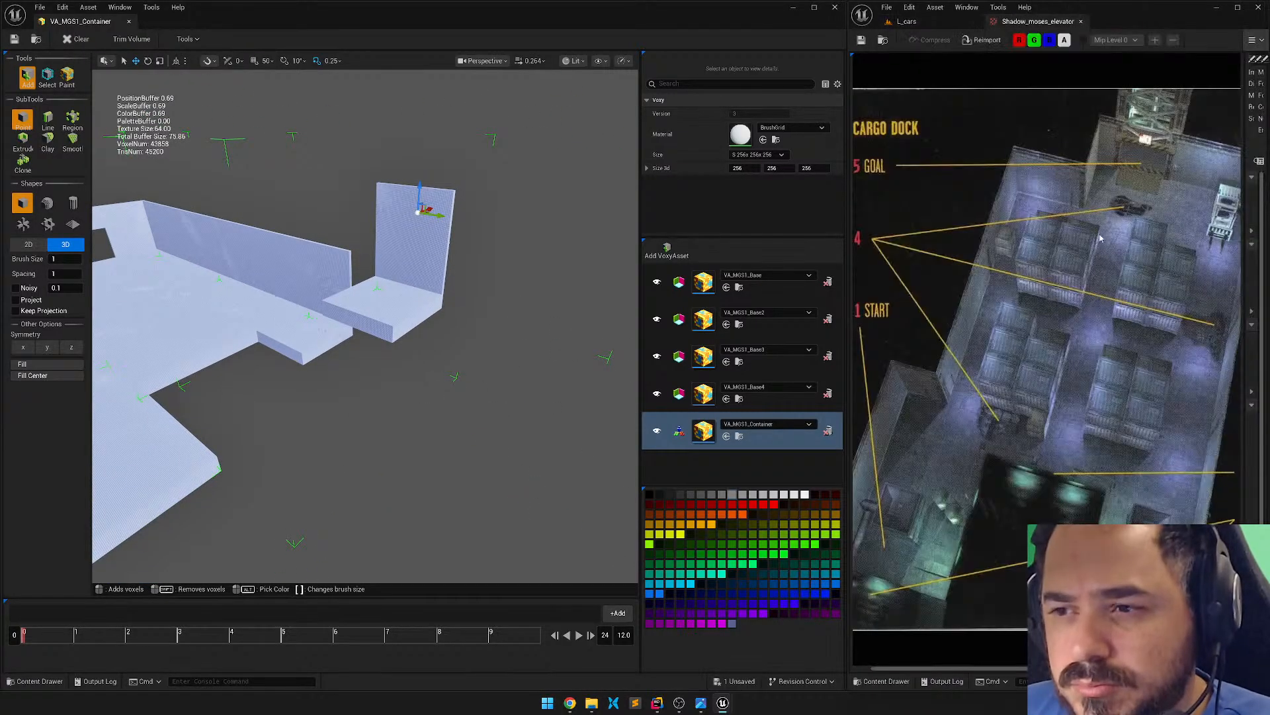
pyautogui.scroll(1, 1047, 399)
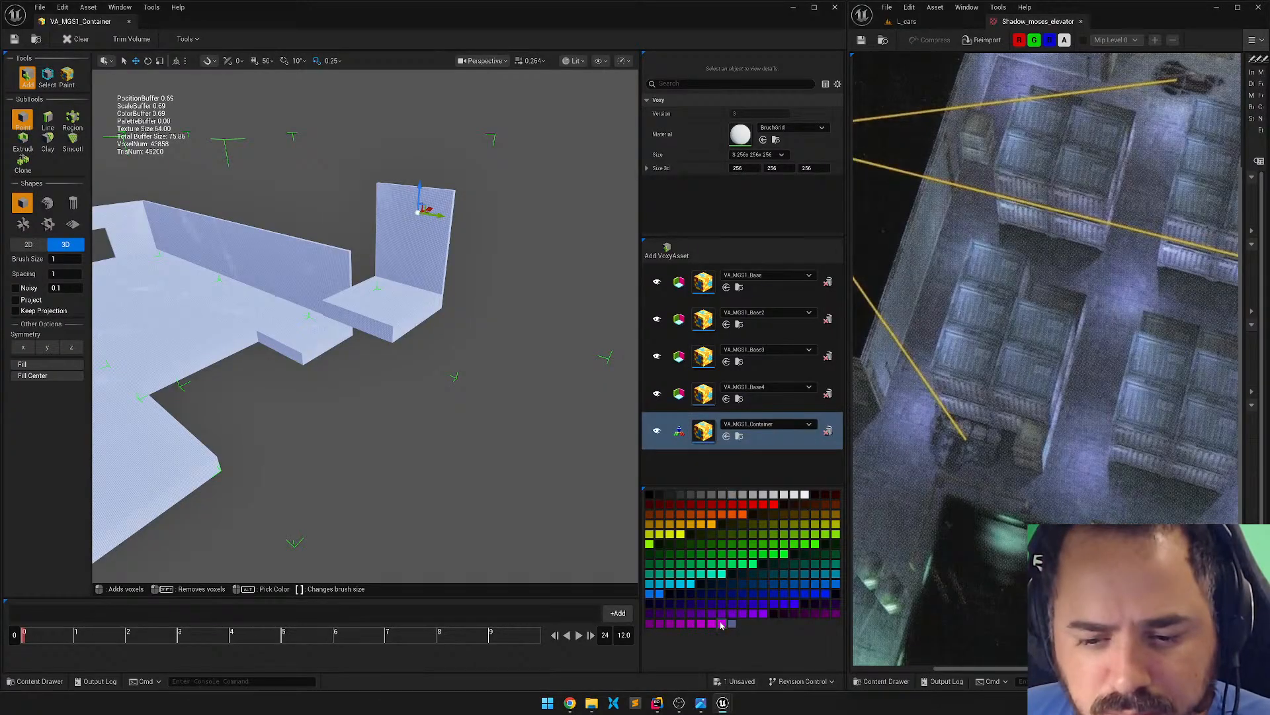
pyautogui.doubleClick(722, 624)
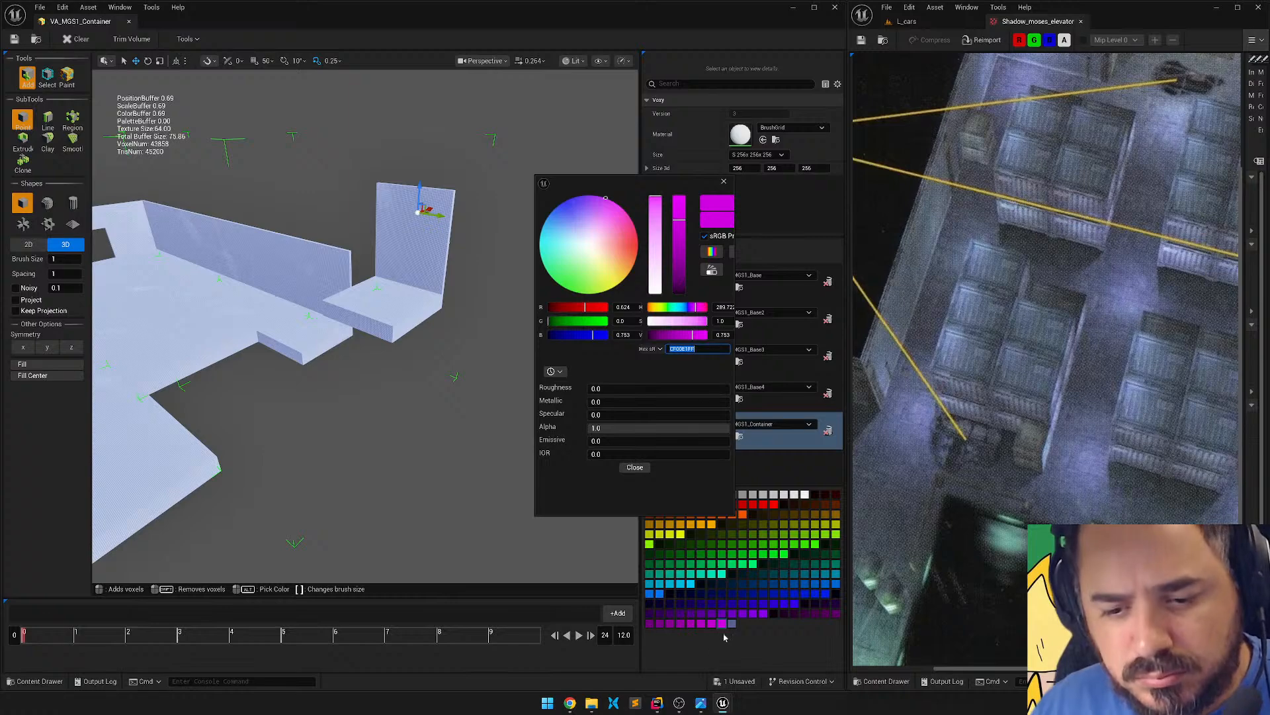
pyautogui.click(724, 181)
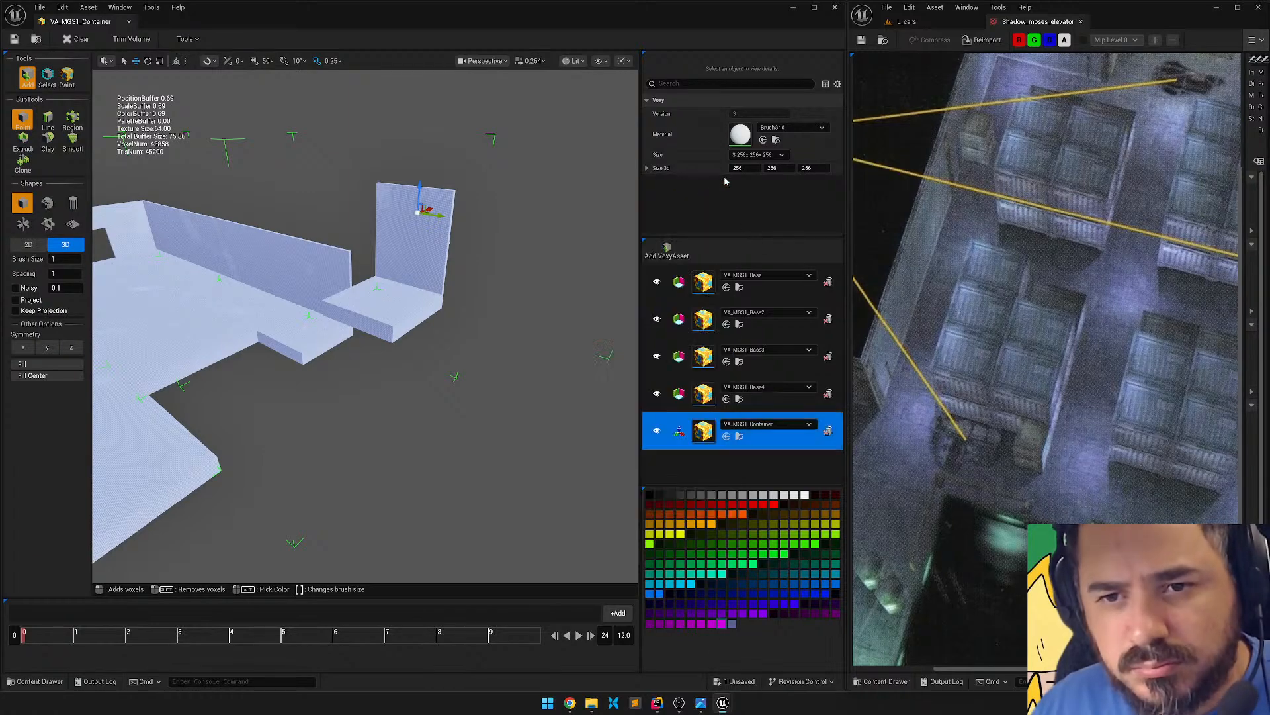
pyautogui.doubleClick(731, 623)
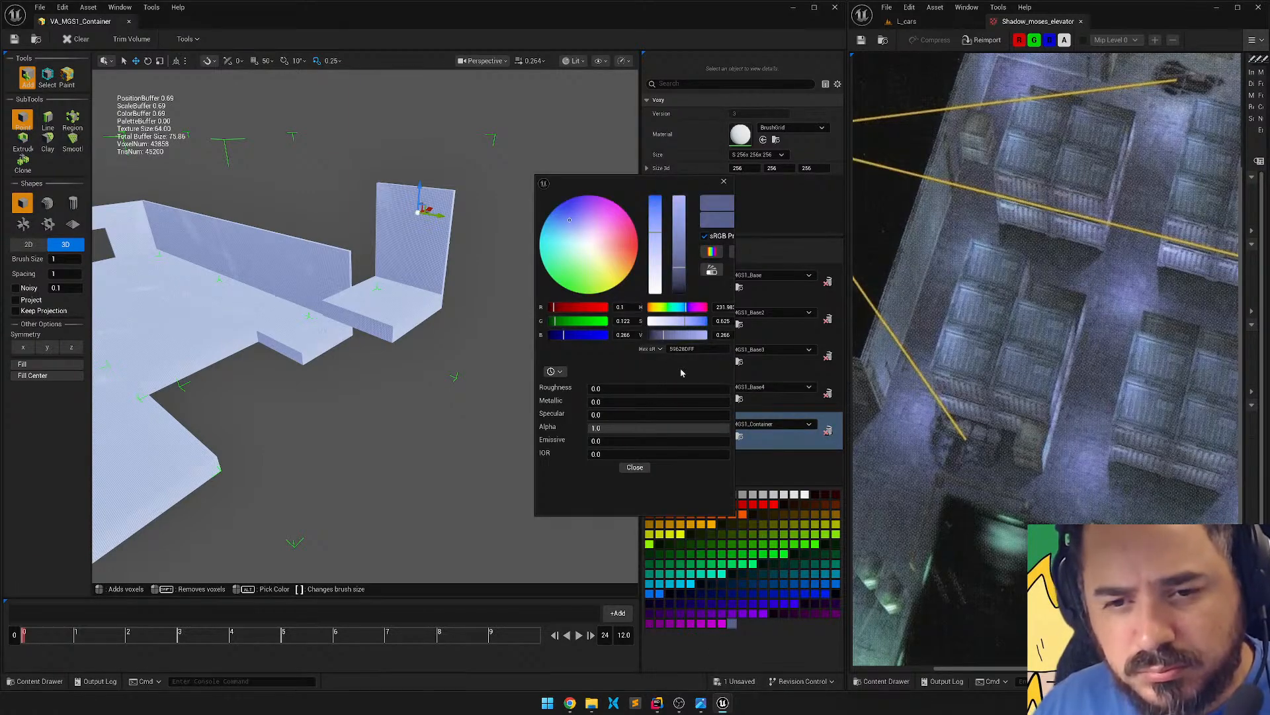
pyautogui.click(635, 468)
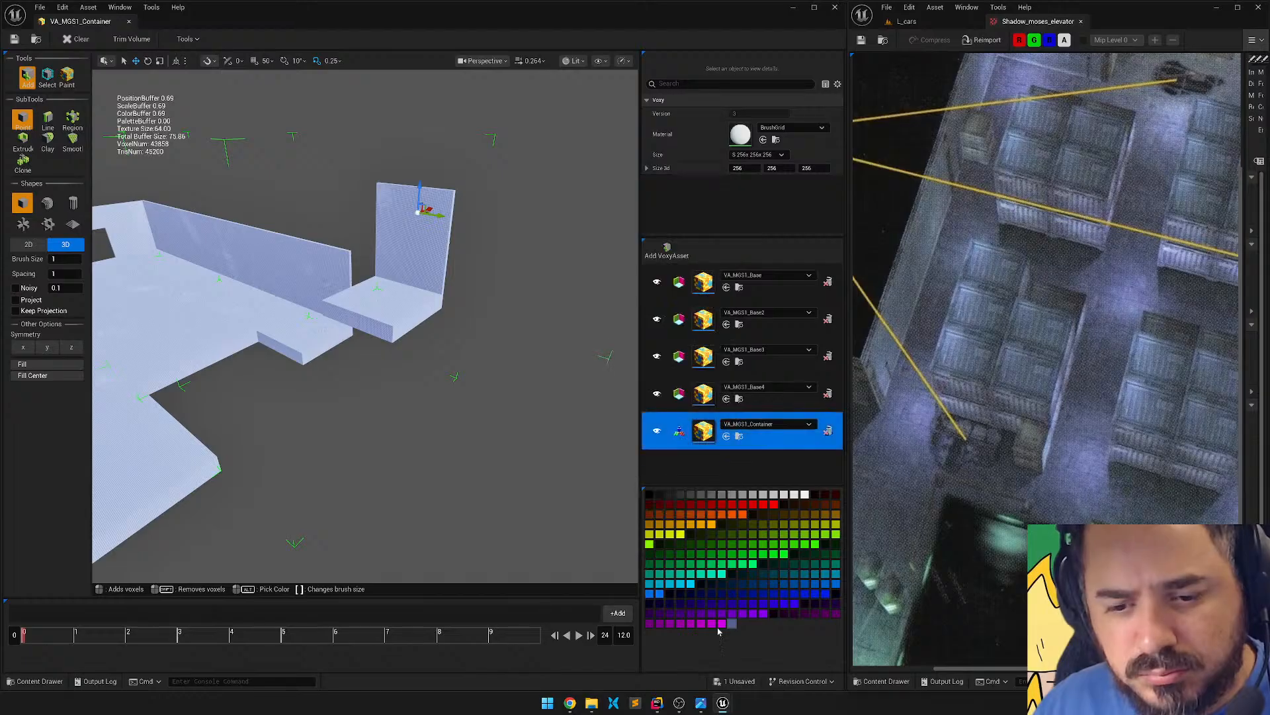
# Recolour the last magenta palette swatch with 59628DFF, brighten it to value 0.539, and make it the active colour.
pyautogui.doubleClick(721, 624)
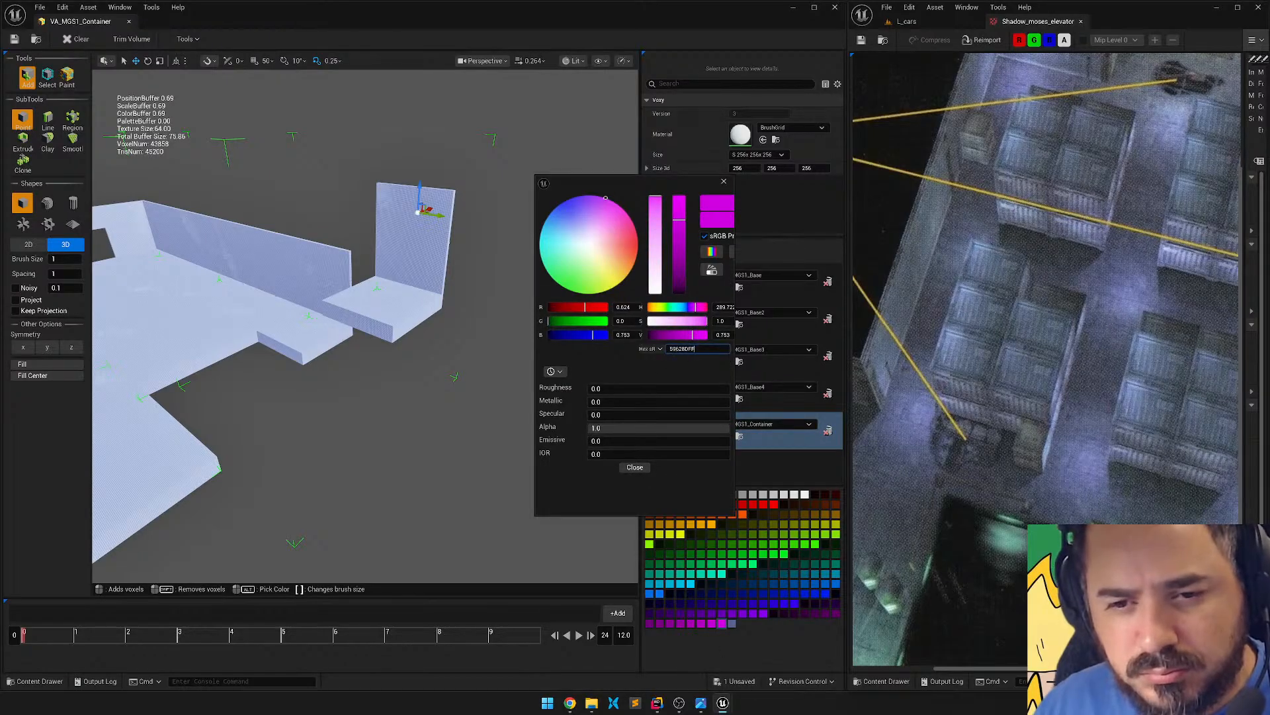
pyautogui.press('Return')
pyautogui.click(682, 334)
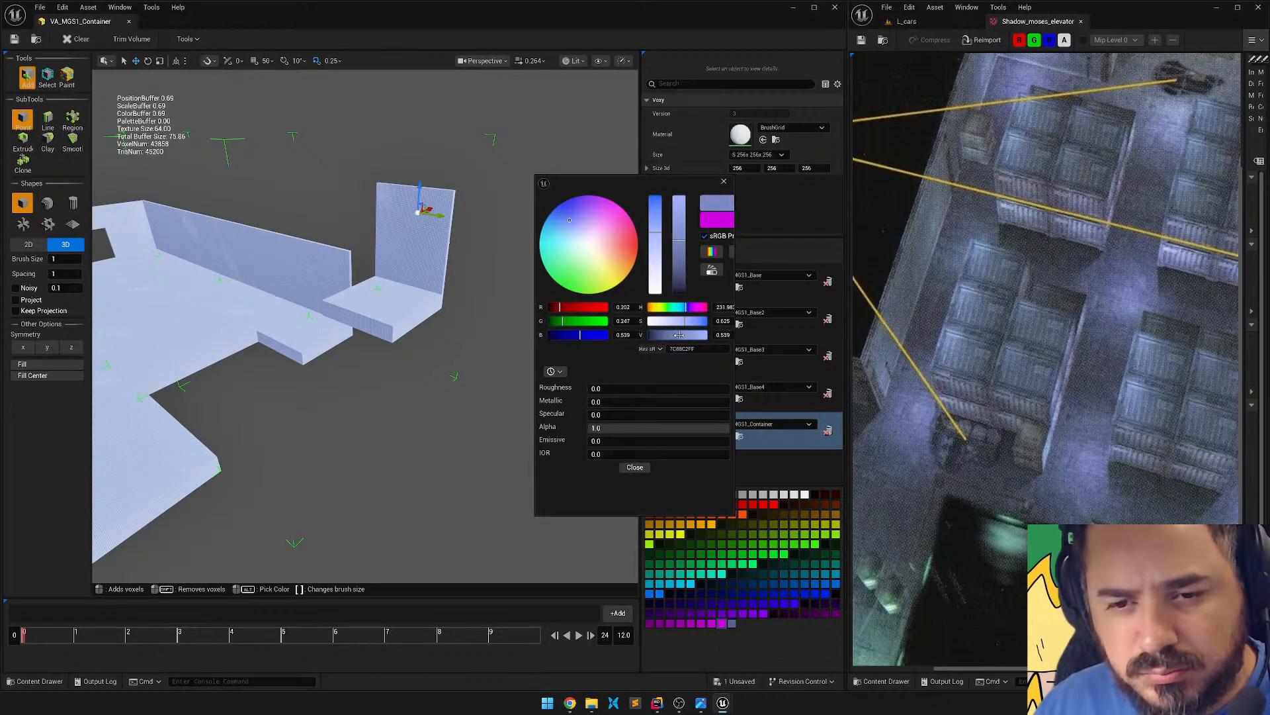
pyautogui.click(634, 467)
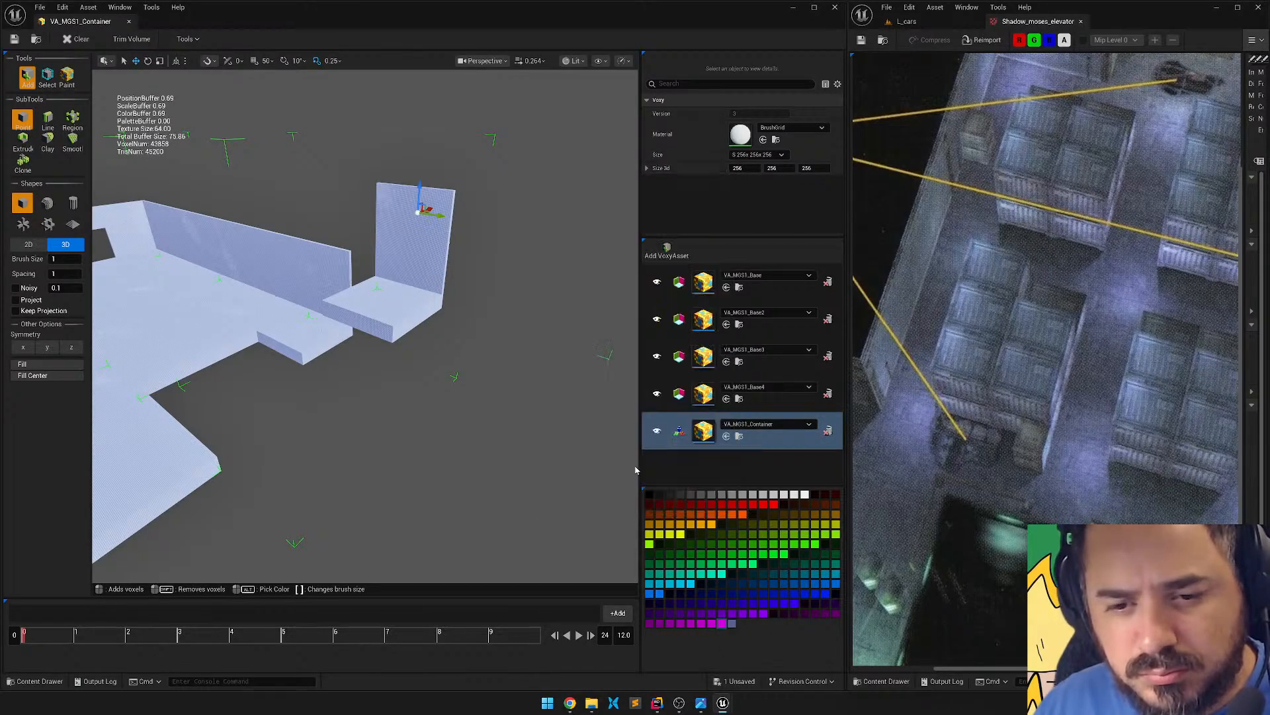
pyautogui.click(719, 624)
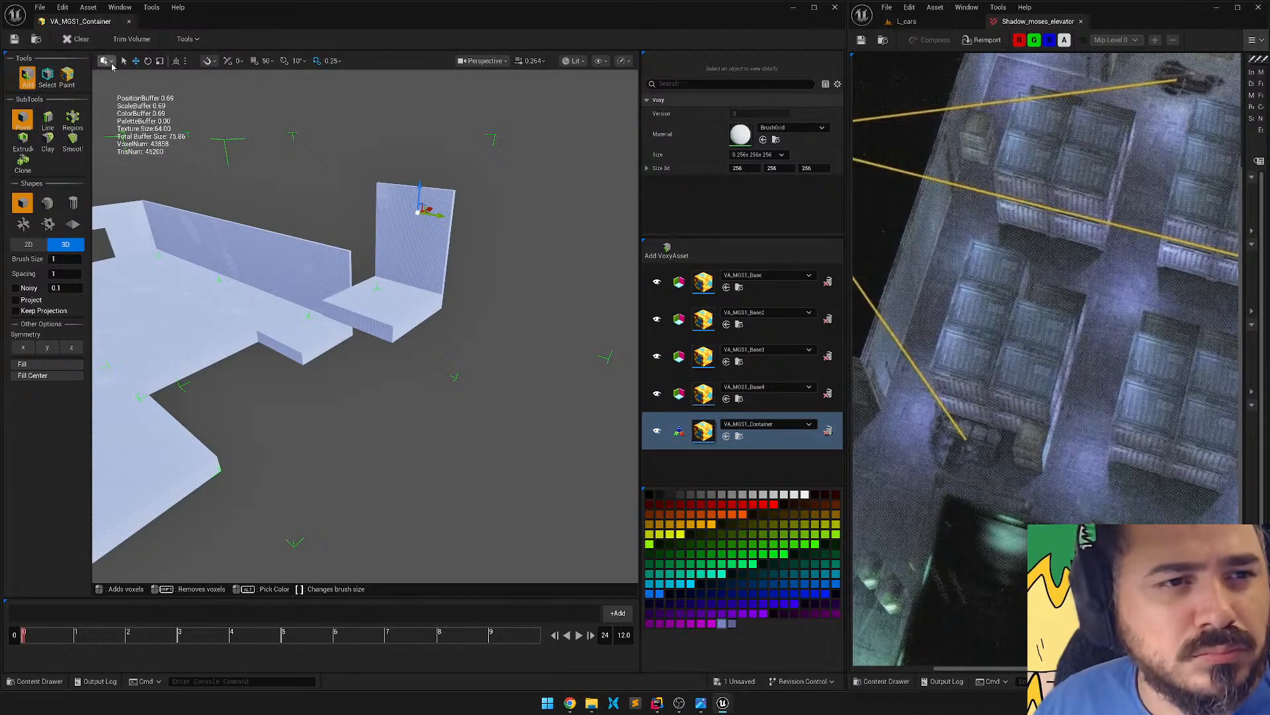
# Clear all existing voxels from VA_MGS1_Container.
pyautogui.press('q')
pyautogui.moveTo(343, 279); pyautogui.dragTo(361, 287, button='right')
pyautogui.click(80, 39)
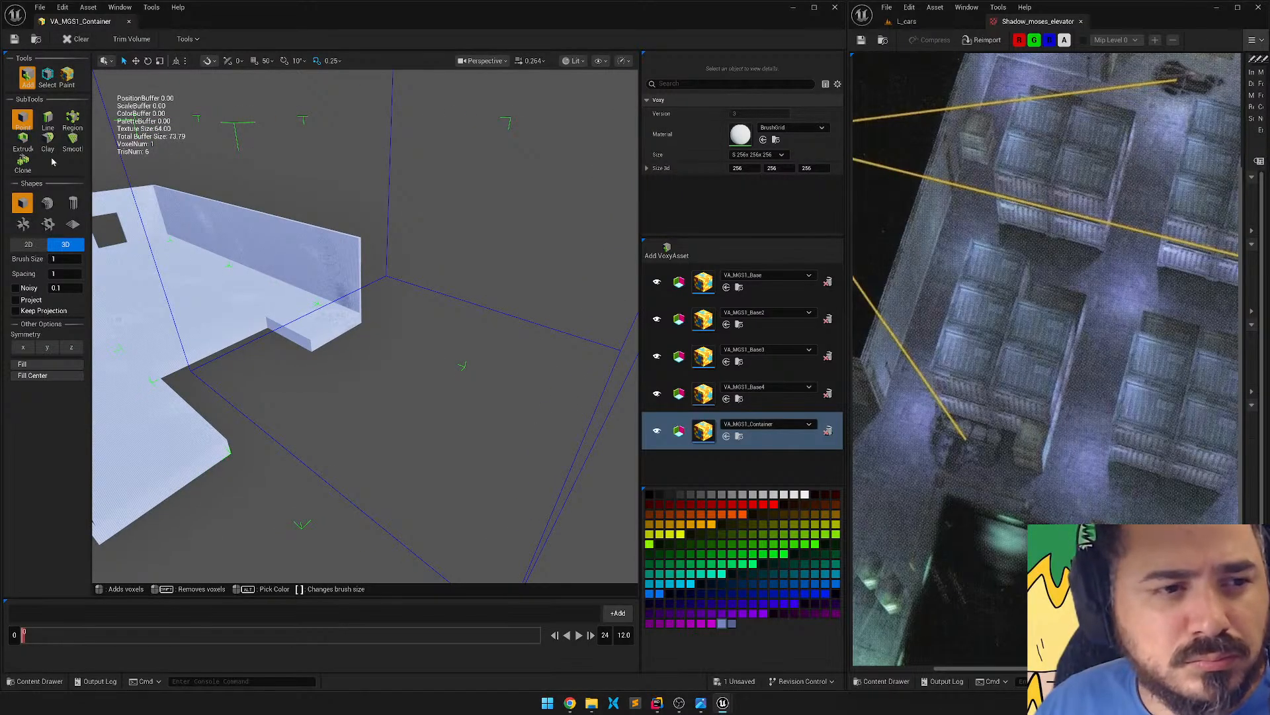
# Fill a small rectangular region of voxels on the floor of the volume and extrude it upward about 410 into a container block.
pyautogui.click(69, 121)
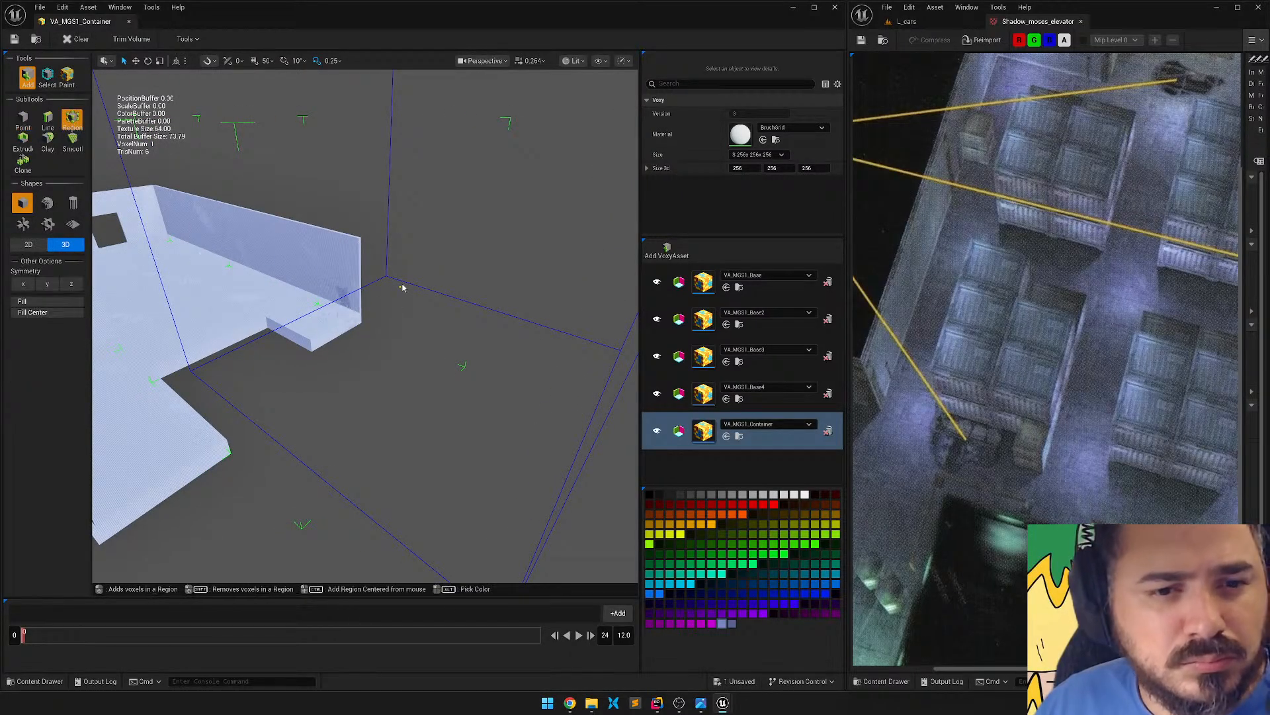
pyautogui.moveTo(413, 329); pyautogui.dragTo(427, 372)
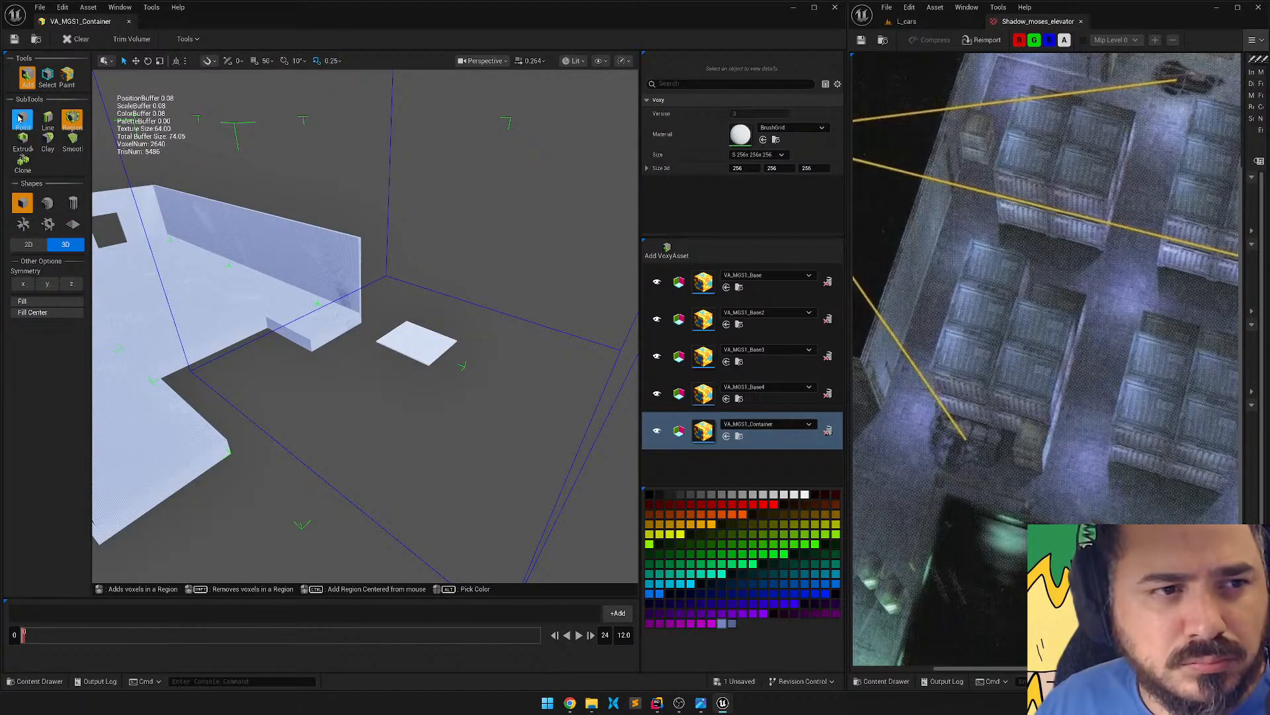
pyautogui.click(23, 139)
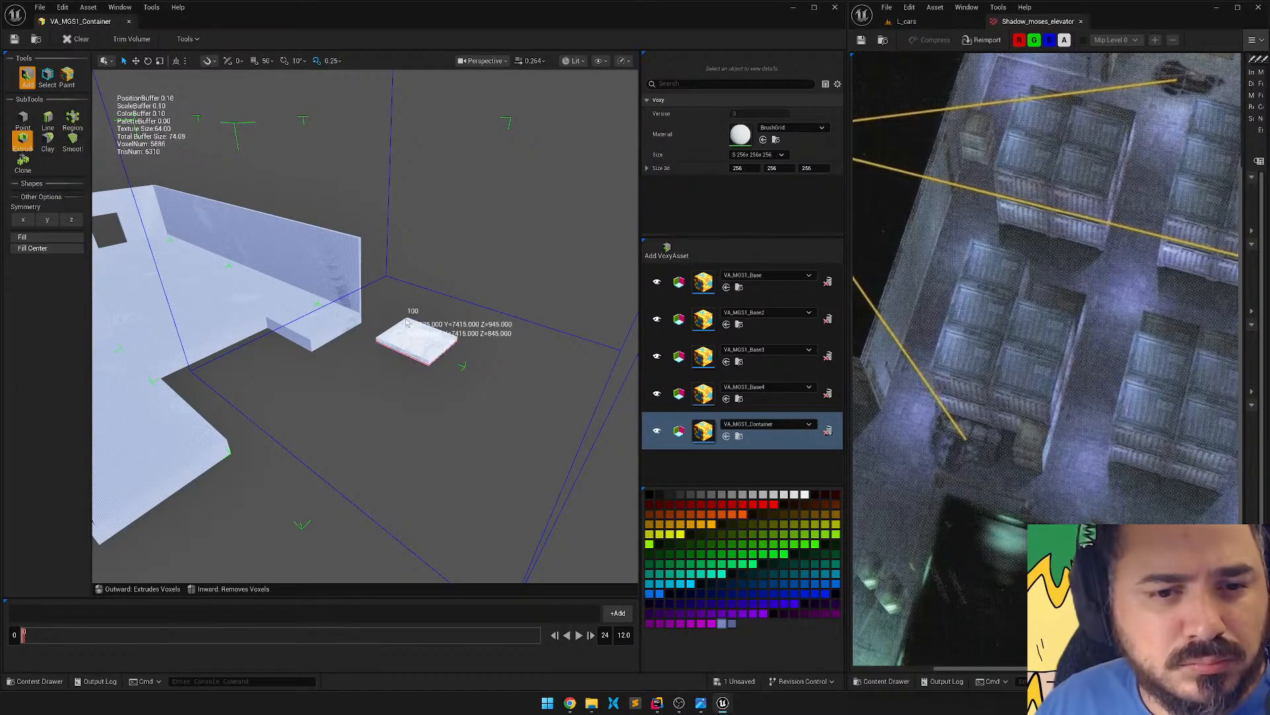
pyautogui.moveTo(406, 322); pyautogui.dragTo(402, 286)
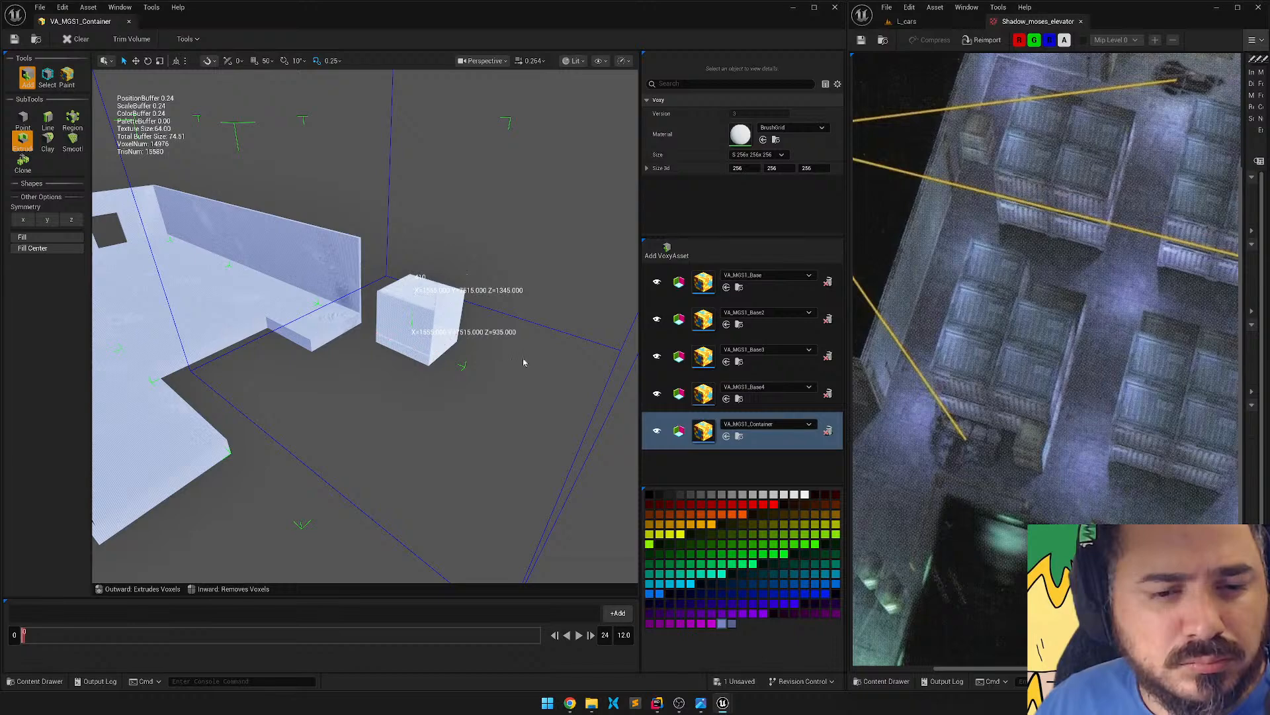
# Move the container block into the far part of the dock and compare its placement with the reference's container stacks.
pyautogui.moveTo(523, 362)
pyautogui.mouseDown(button='right')
pyautogui.moveTo(436, 351)
pyautogui.moveTo(549, 364)
pyautogui.moveTo(417, 357)
pyautogui.moveTo(489, 374)
pyautogui.mouseUp(button='right')
pyautogui.press('3')
pyautogui.press('1')
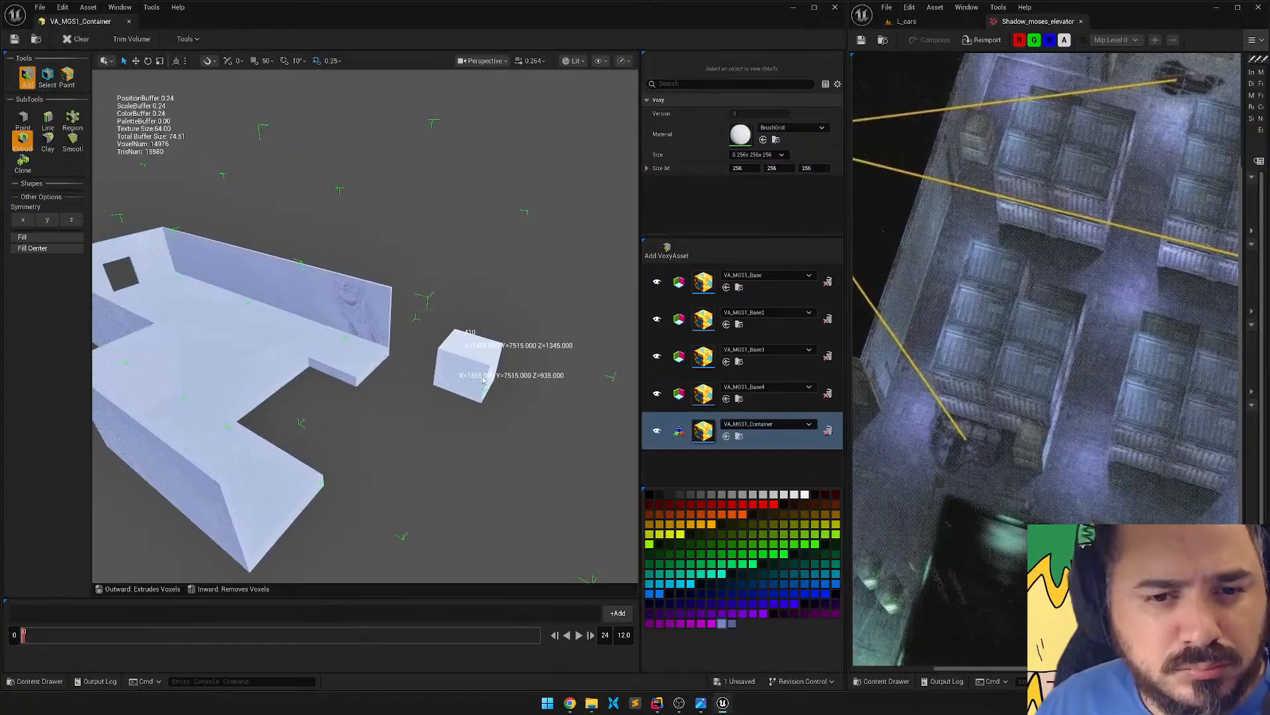
pyautogui.press('w')
pyautogui.moveTo(516, 297); pyautogui.dragTo(205, 222)
pyautogui.moveTo(373, 315); pyautogui.dragTo(288, 311, button='right')
pyautogui.scroll(-4, 1042, 344)
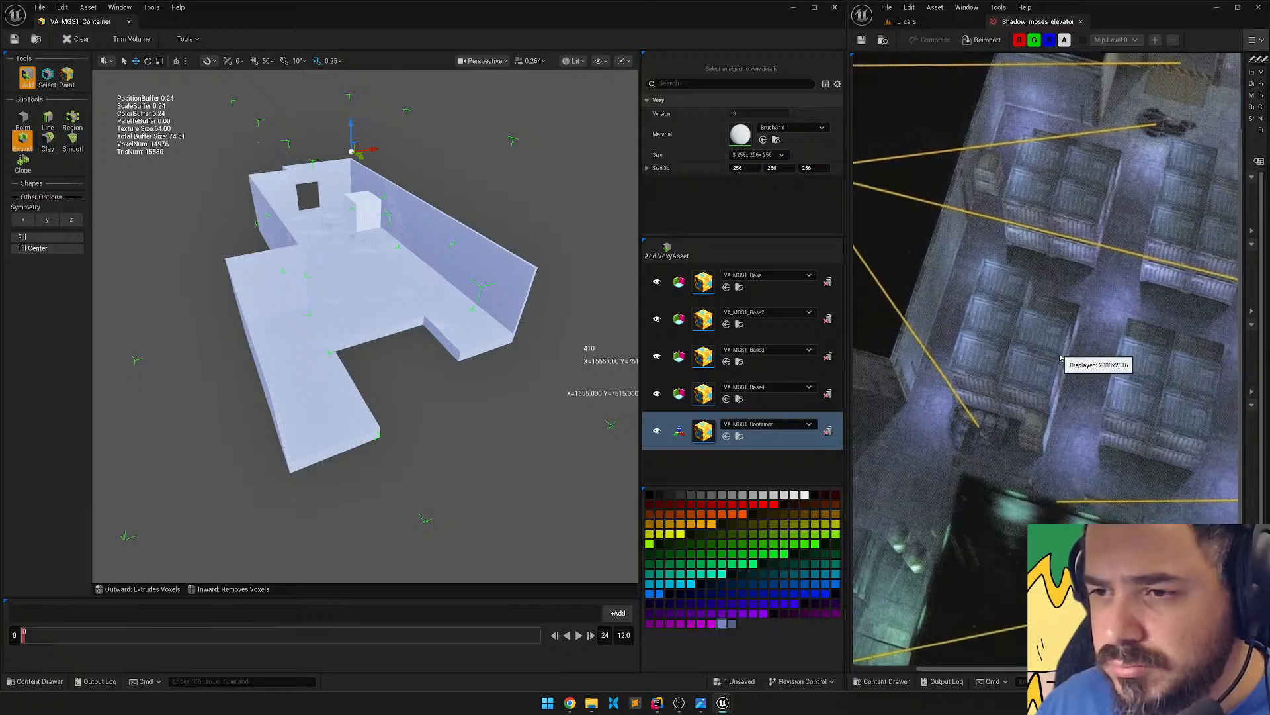
pyautogui.scroll(2, 1043, 349)
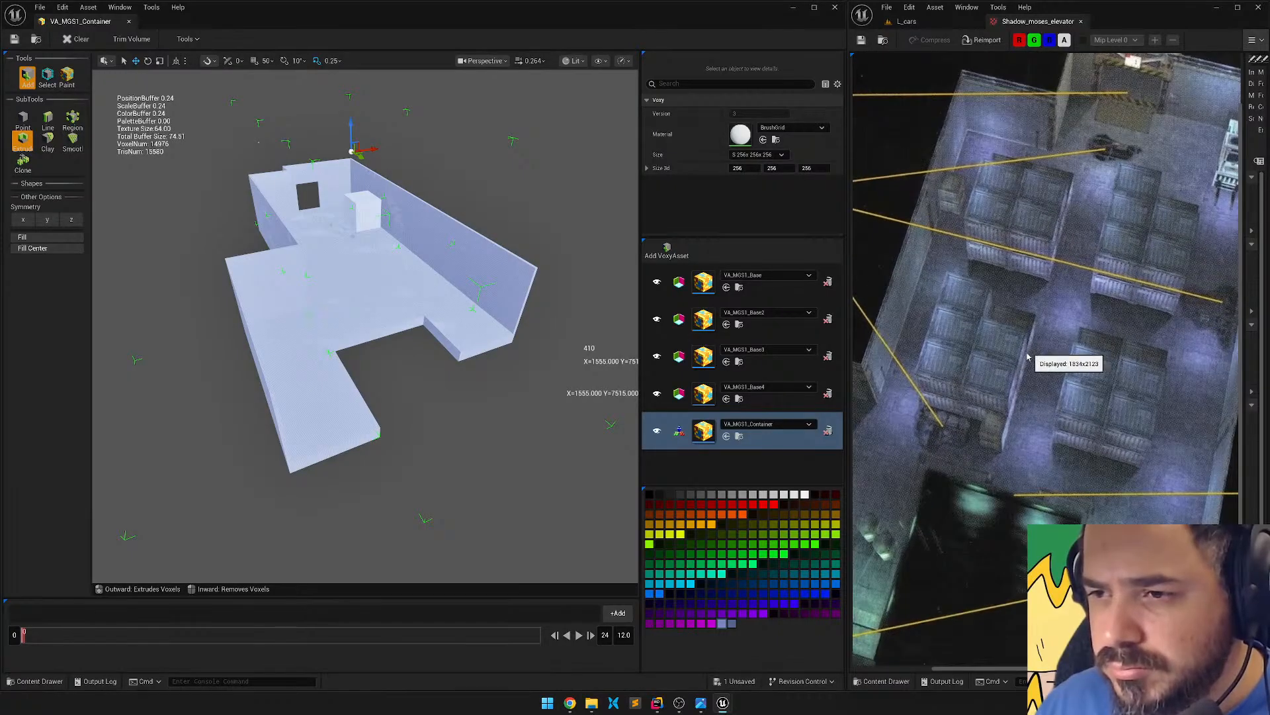
# Lower the container block onto the dock floor.
pyautogui.moveTo(374, 331); pyautogui.dragTo(383, 294, button='right')
pyautogui.press('w')
pyautogui.moveTo(382, 161); pyautogui.dragTo(390, 156, button='right')
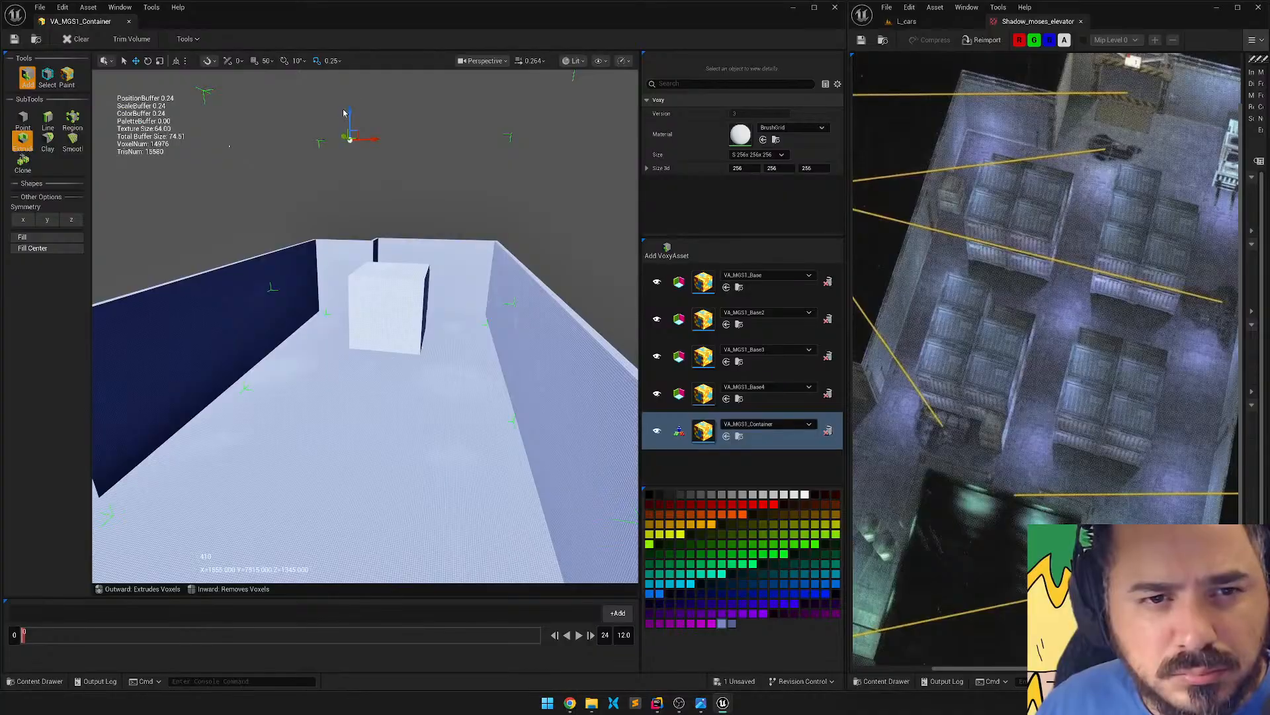
pyautogui.moveTo(349, 112); pyautogui.dragTo(357, 232)
pyautogui.moveTo(376, 258)
pyautogui.mouseDown(button='right')
pyautogui.moveTo(375, 344)
pyautogui.moveTo(376, 291)
pyautogui.moveTo(390, 278)
pyautogui.moveTo(351, 272)
pyautogui.moveTo(387, 205)
pyautogui.moveTo(384, 261)
pyautogui.moveTo(410, 304)
pyautogui.moveTo(417, 357)
pyautogui.moveTo(391, 351)
pyautogui.moveTo(396, 278)
pyautogui.moveTo(377, 241)
pyautogui.moveTo(397, 258)
pyautogui.mouseUp(button='right')
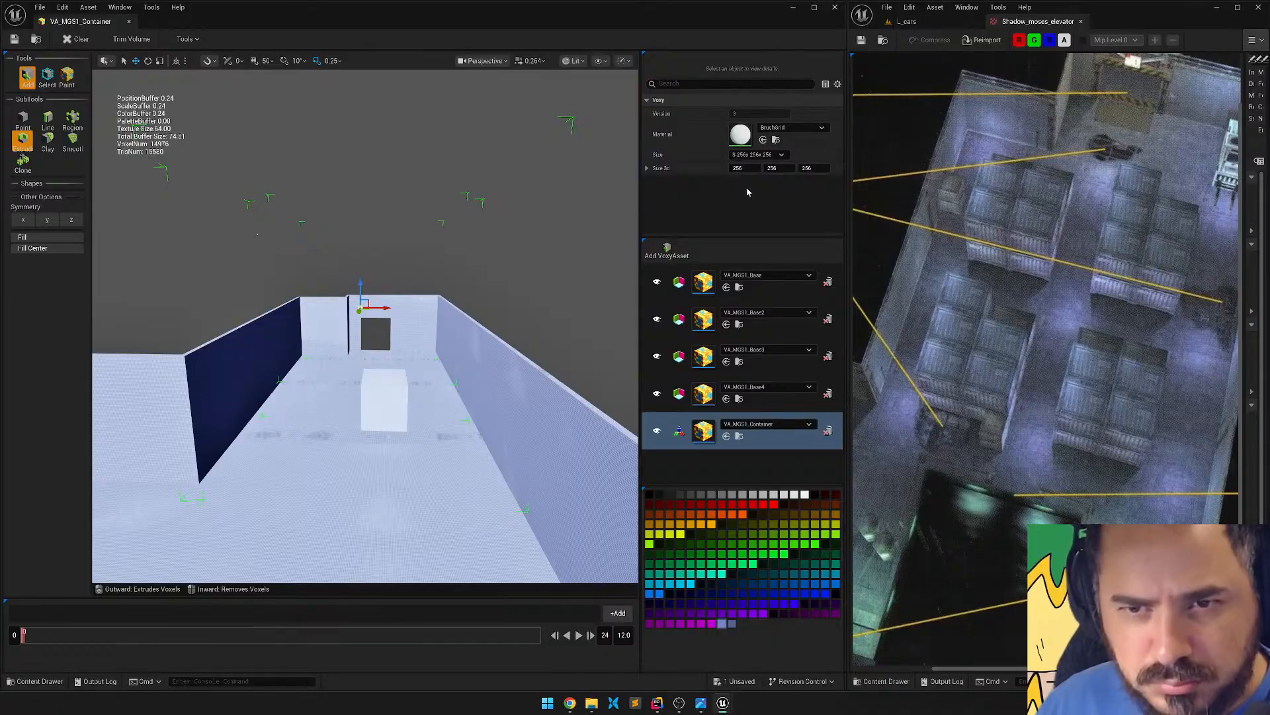
# Set VA_MGS1_Container's Z size to 128 and save the asset.
pyautogui.click(807, 168)
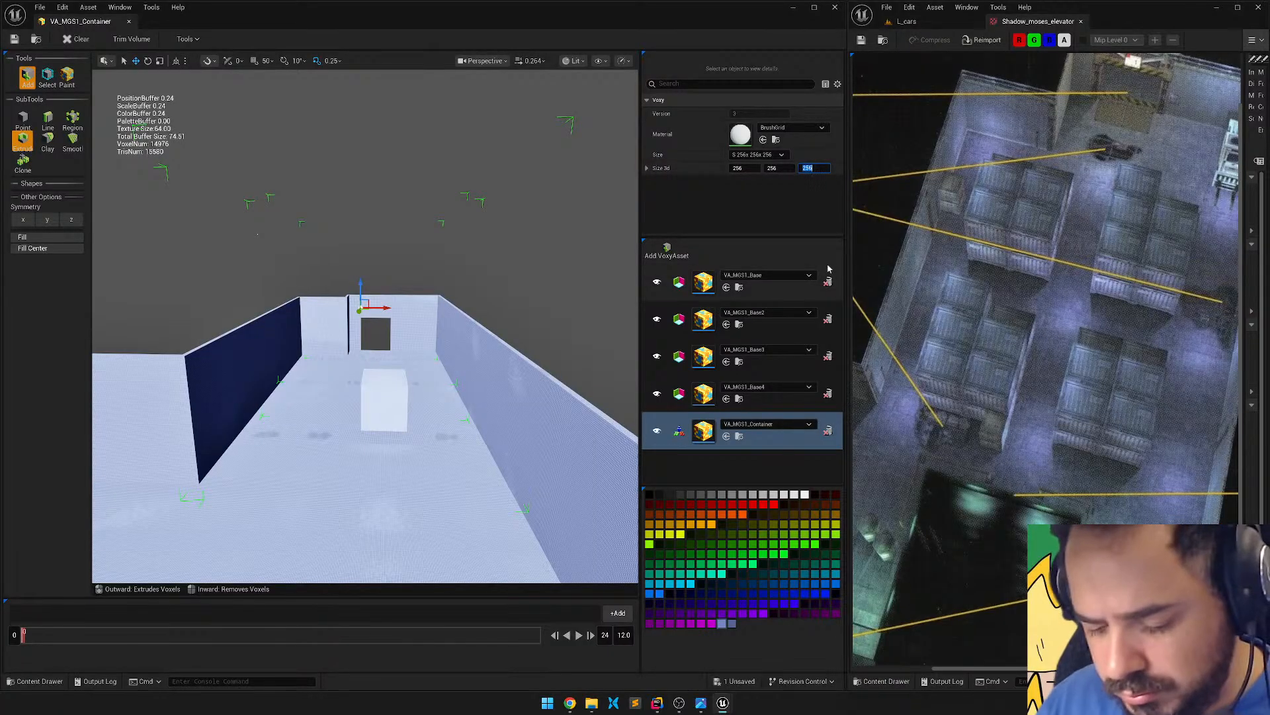
pyautogui.write('128')
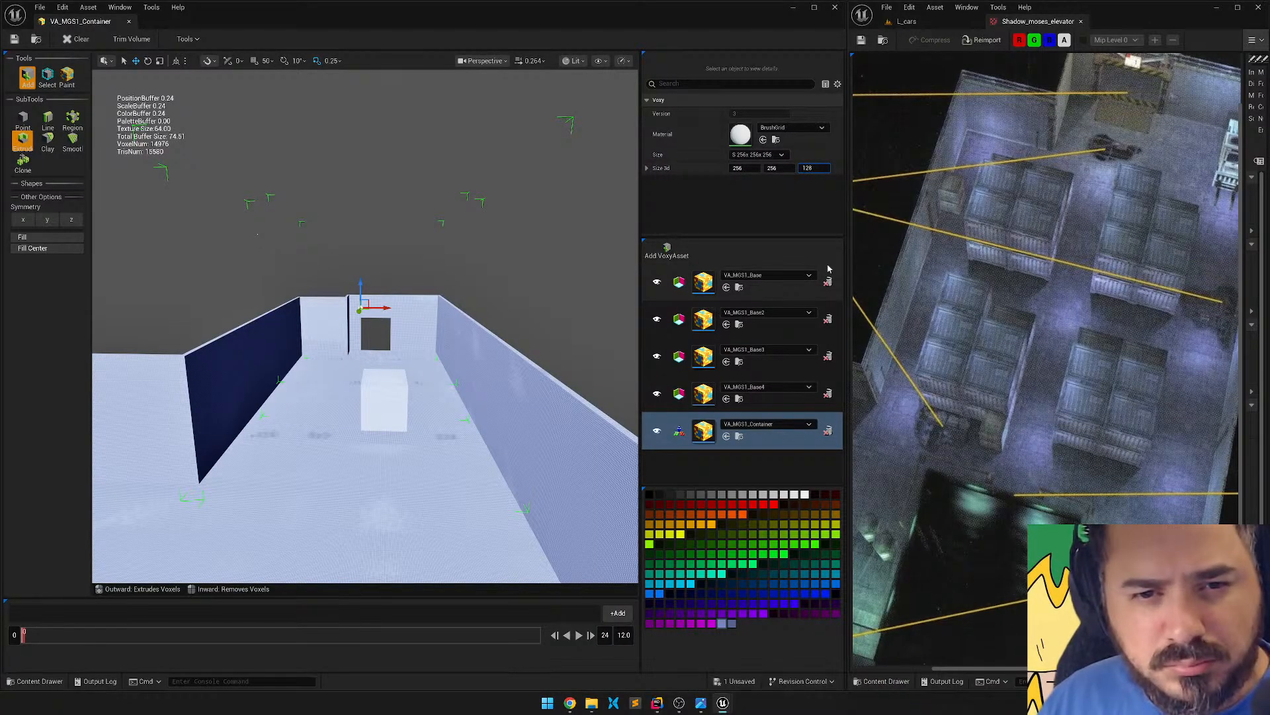
pyautogui.press('Return')
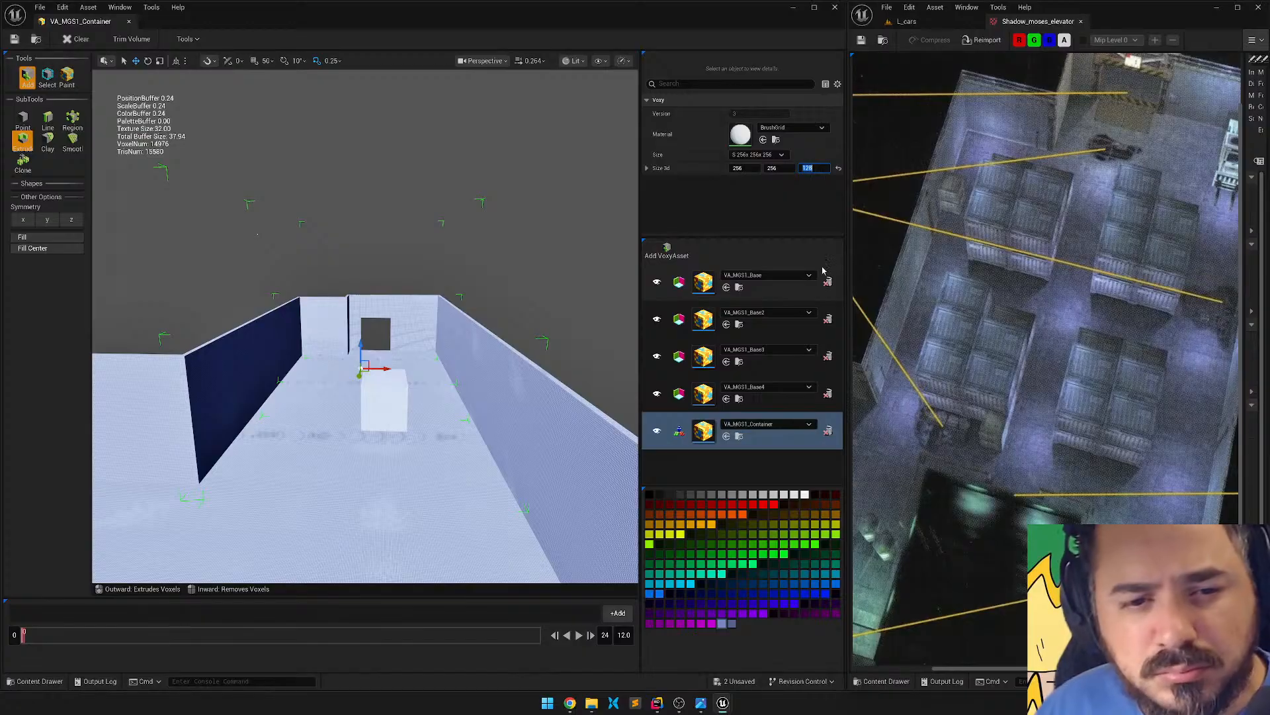
pyautogui.moveTo(462, 306); pyautogui.dragTo(444, 246, button='right')
pyautogui.click(14, 39)
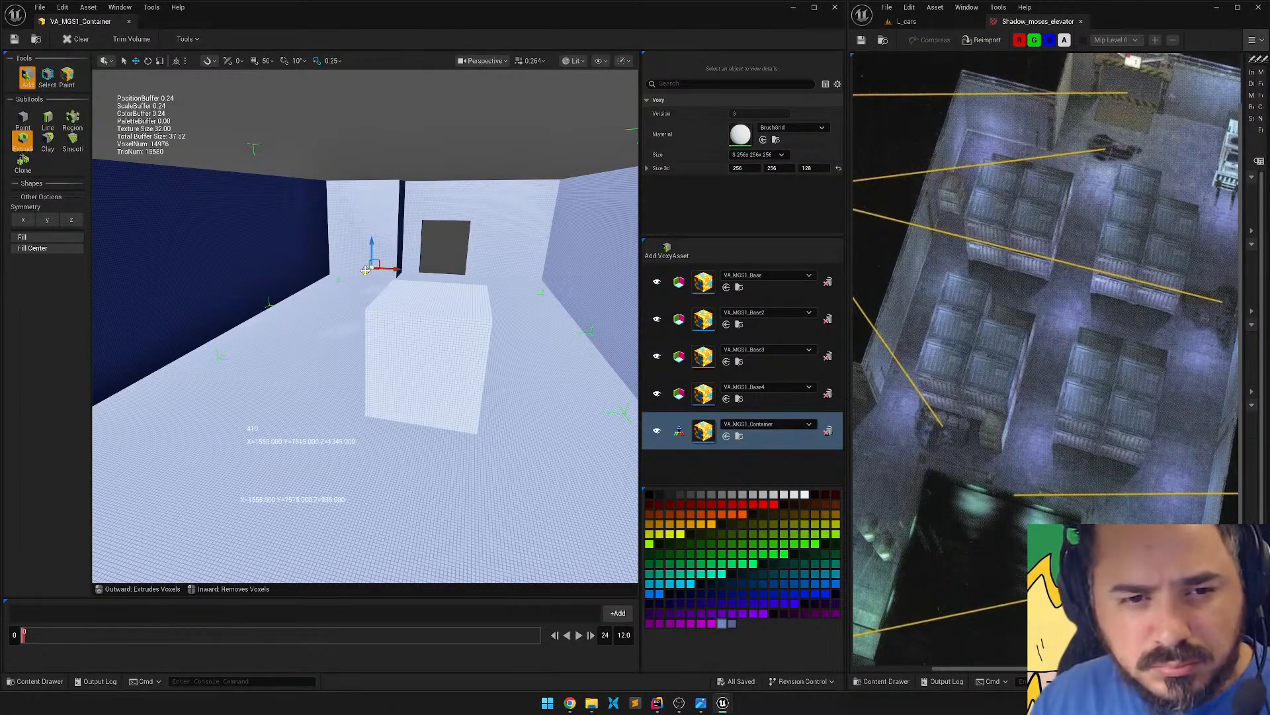
# Slide the container block along the dock's length to adjust its position on the floor.
pyautogui.moveTo(365, 270); pyautogui.dragTo(389, 234)
pyautogui.moveTo(408, 217); pyautogui.dragTo(371, 181, button='middle')
pyautogui.scroll(3, 371, 182)
pyautogui.moveTo(371, 181); pyautogui.dragTo(388, 282, button='right')
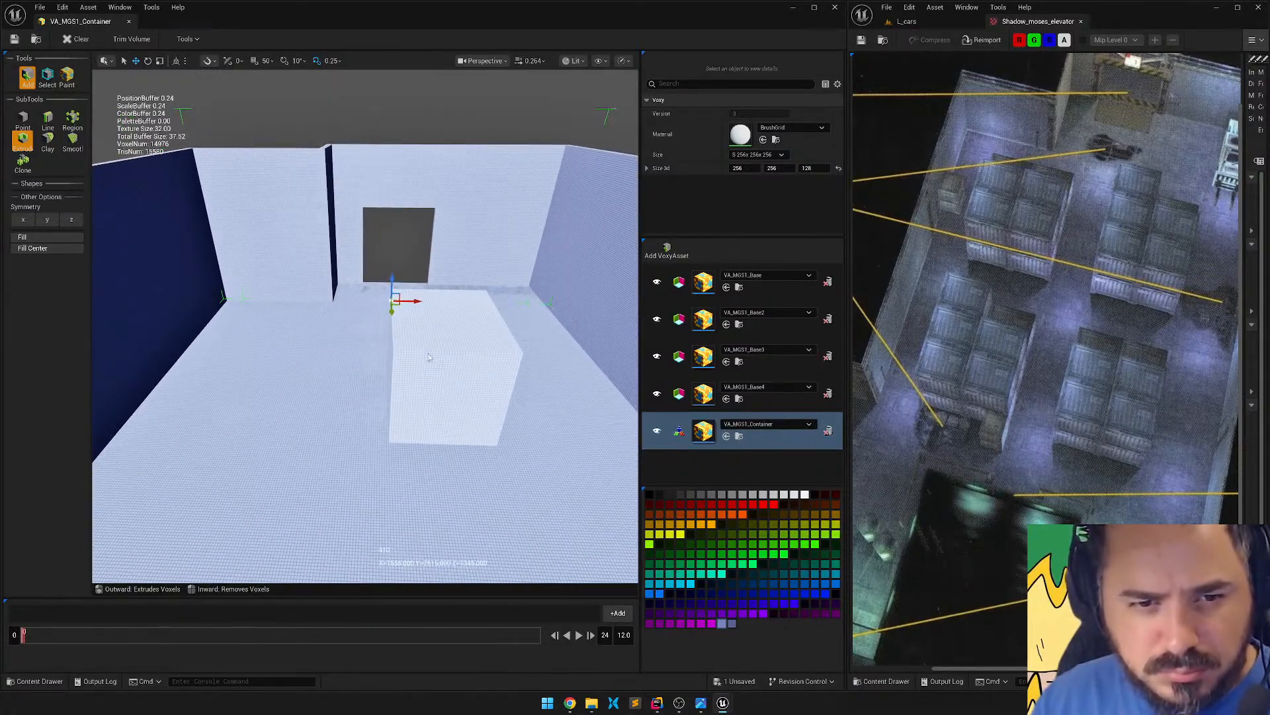
# Select all of the container block's voxels with a rectangle selection and shift them toward the dark side wall.
pyautogui.click(47, 76)
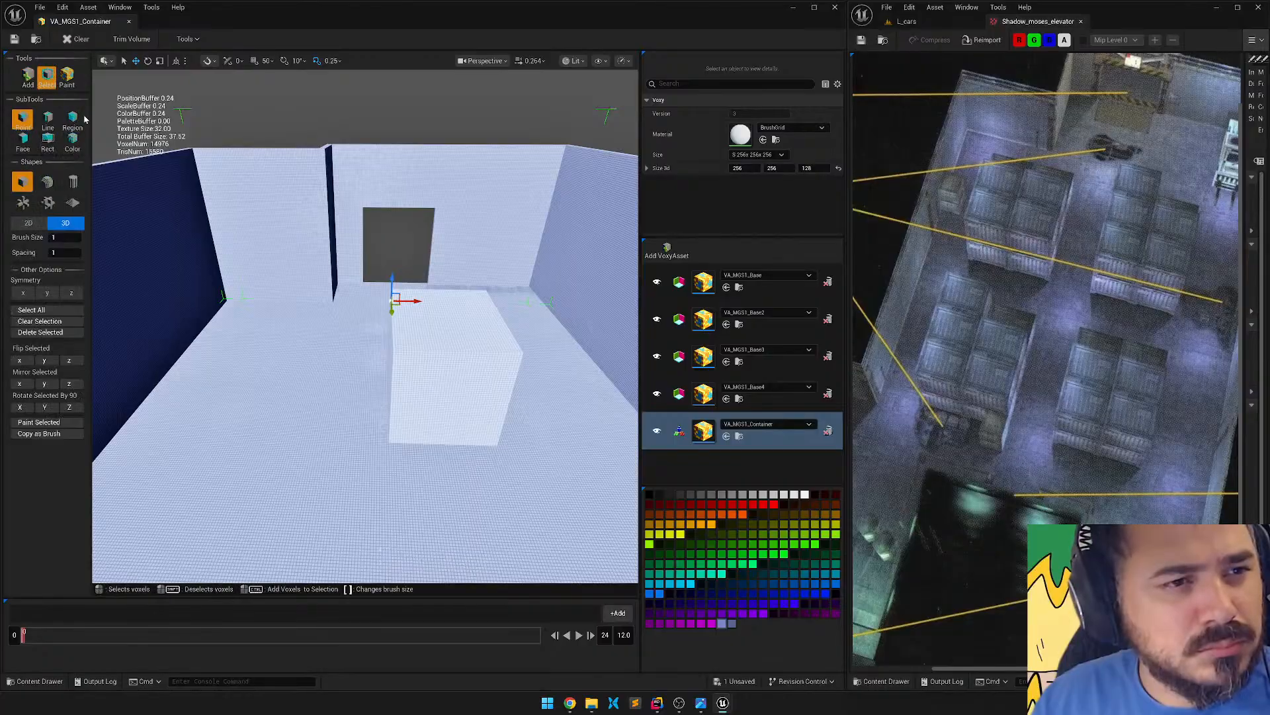
pyautogui.click(47, 139)
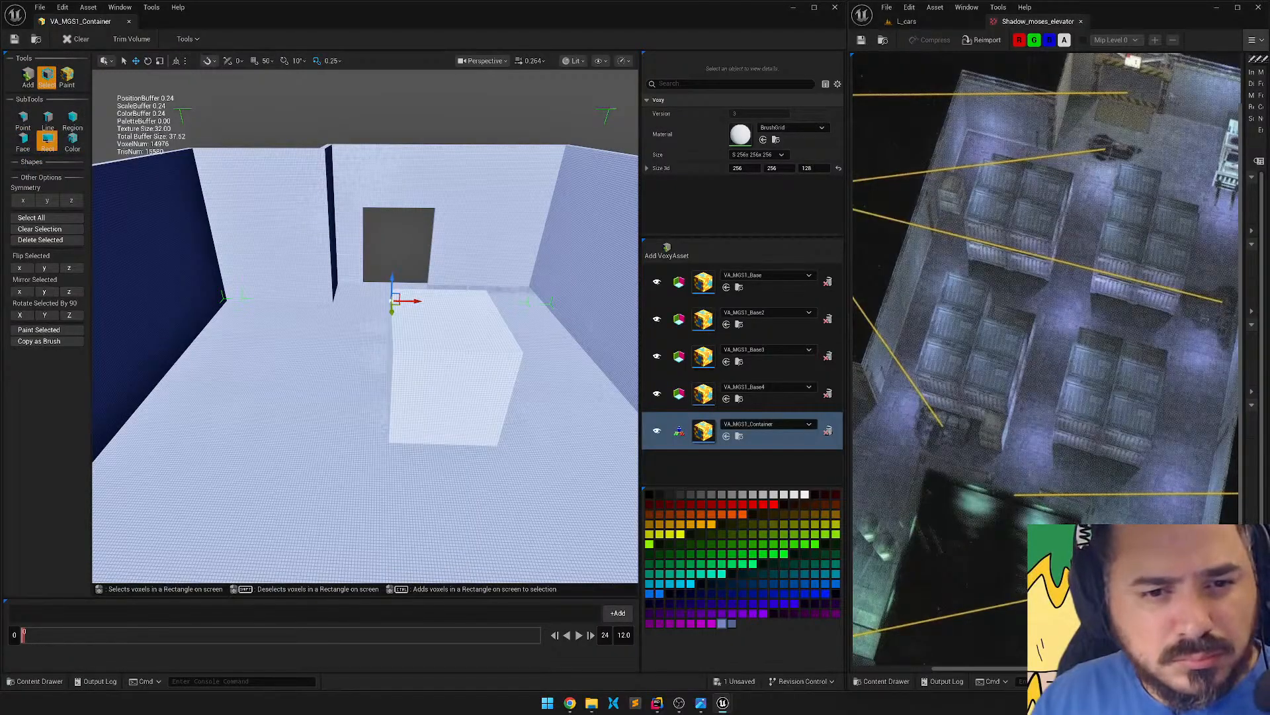
pyautogui.click(679, 431)
pyautogui.moveTo(317, 233); pyautogui.dragTo(577, 553)
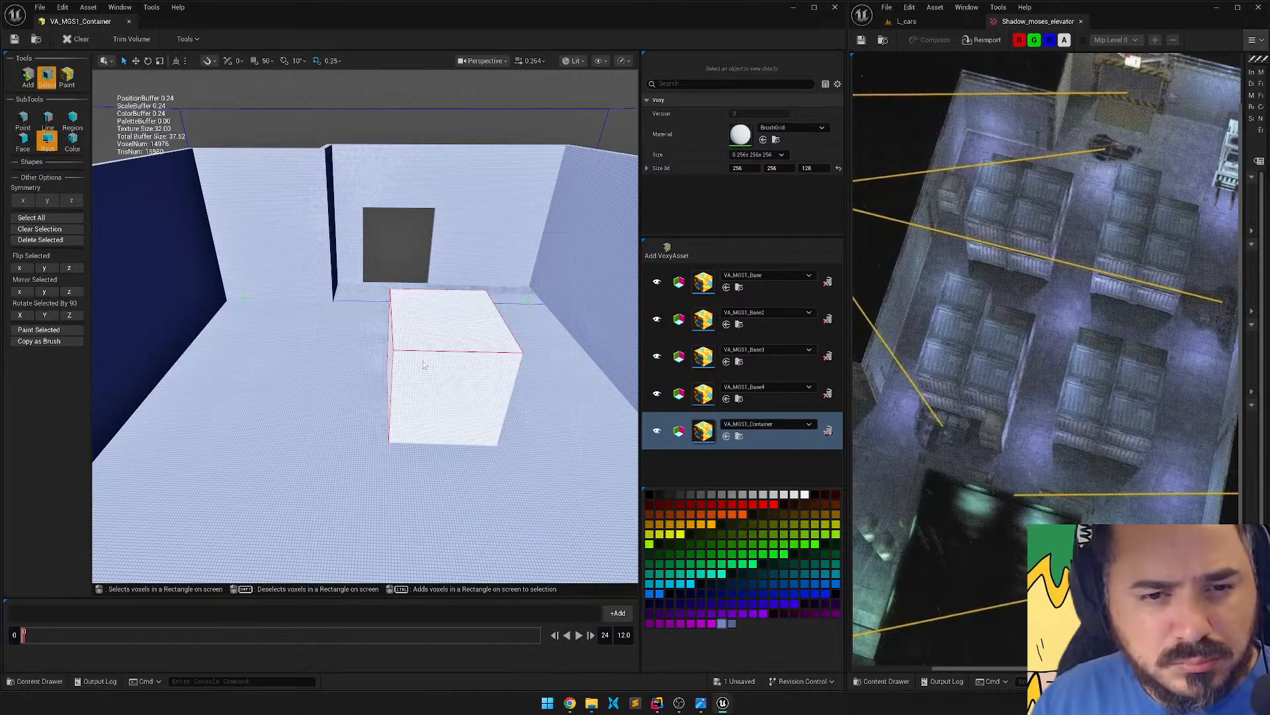
pyautogui.moveTo(466, 363); pyautogui.dragTo(292, 343)
pyautogui.moveTo(292, 344); pyautogui.dragTo(394, 360, button='right')
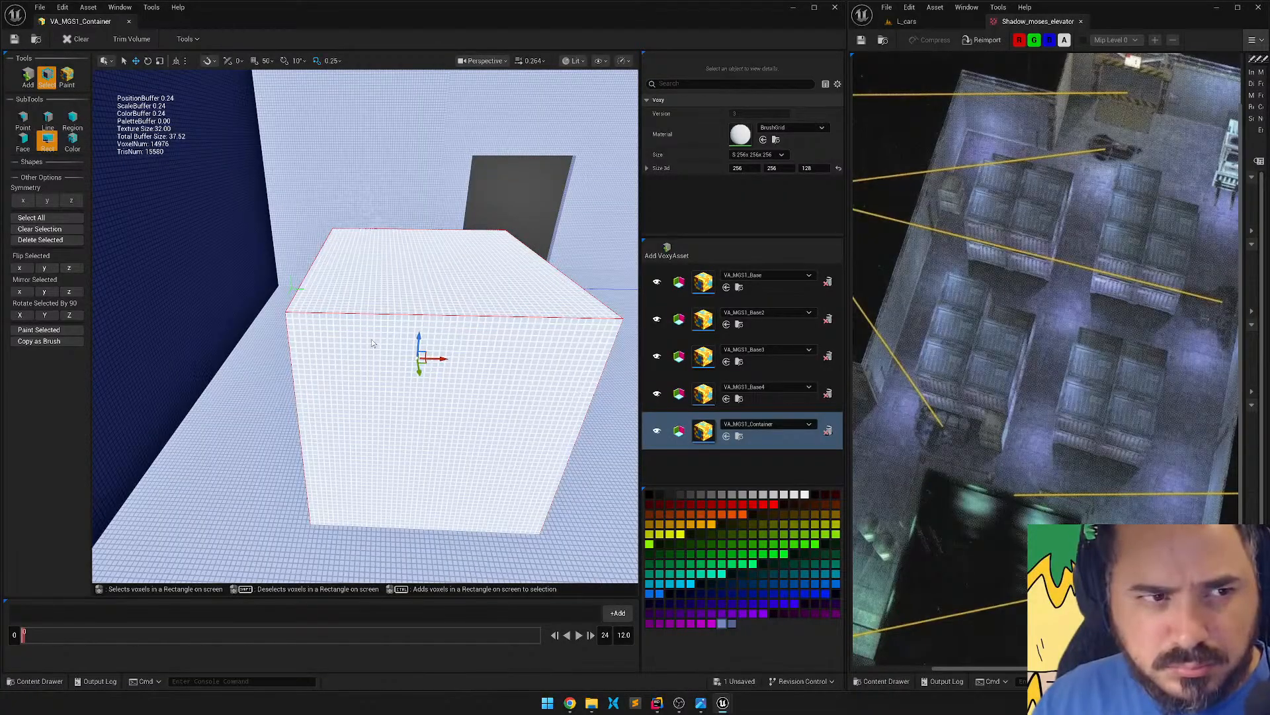
pyautogui.press('q')
pyautogui.click(372, 340)
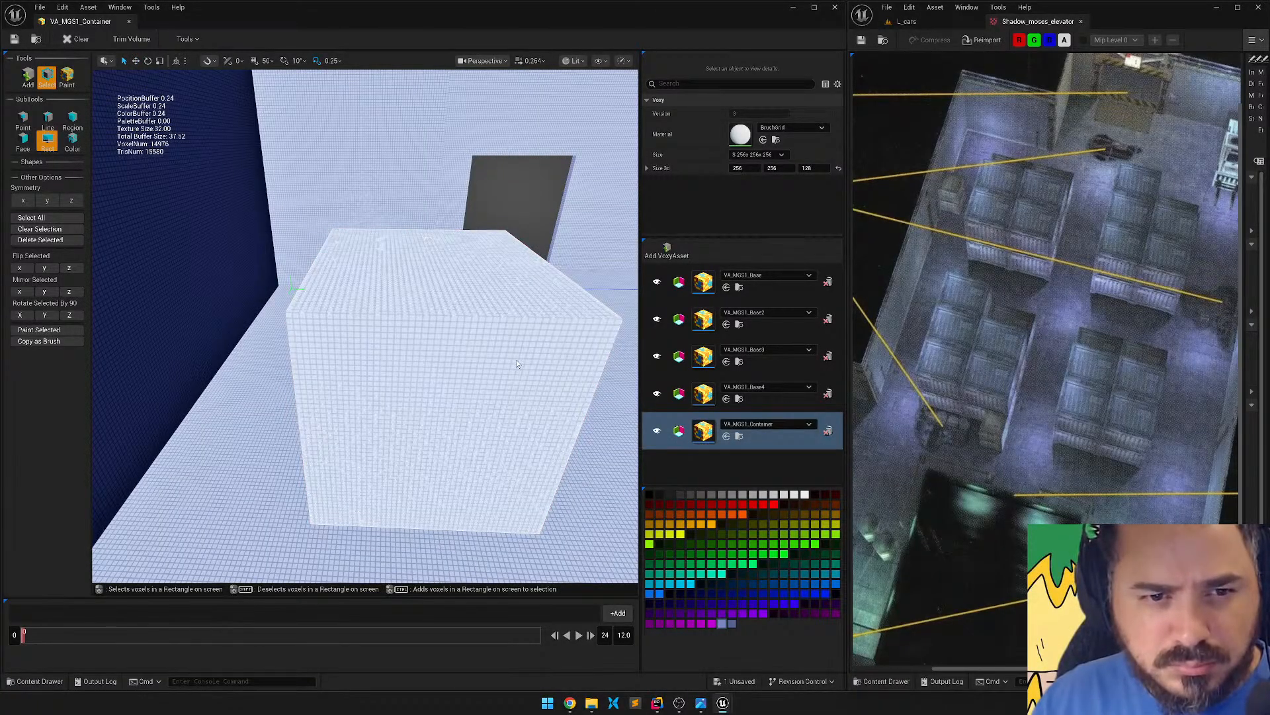
# Replace the last purple palette swatch with a colour sampled from the reference's containers, darkened to hex 28323FFF.
pyautogui.scroll(2, 984, 248)
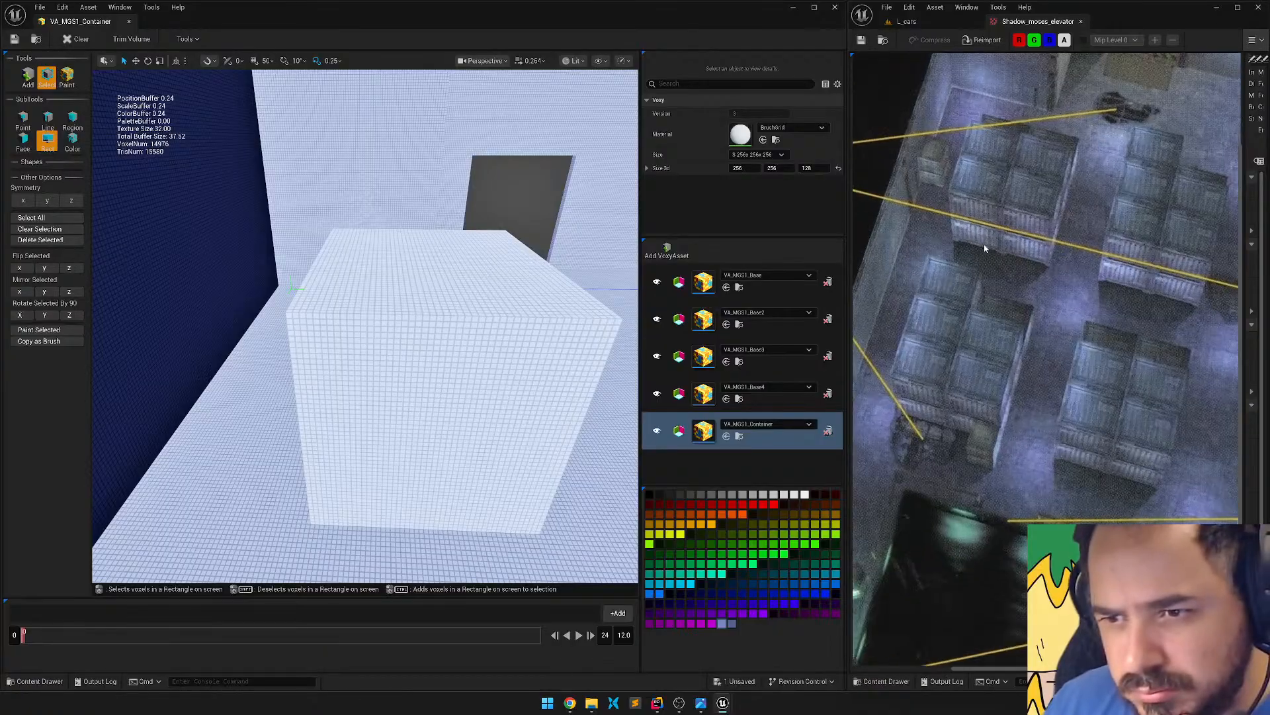
pyautogui.scroll(2, 1056, 359)
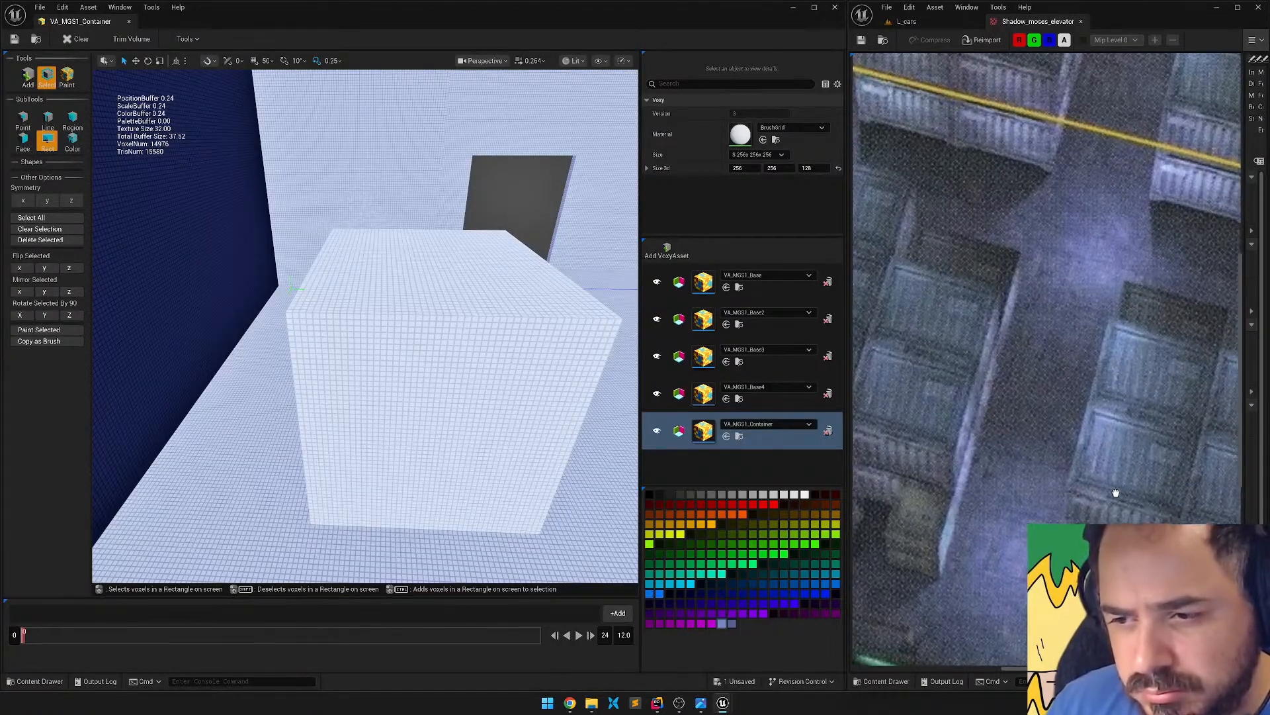
pyautogui.moveTo(1115, 493); pyautogui.dragTo(1013, 316)
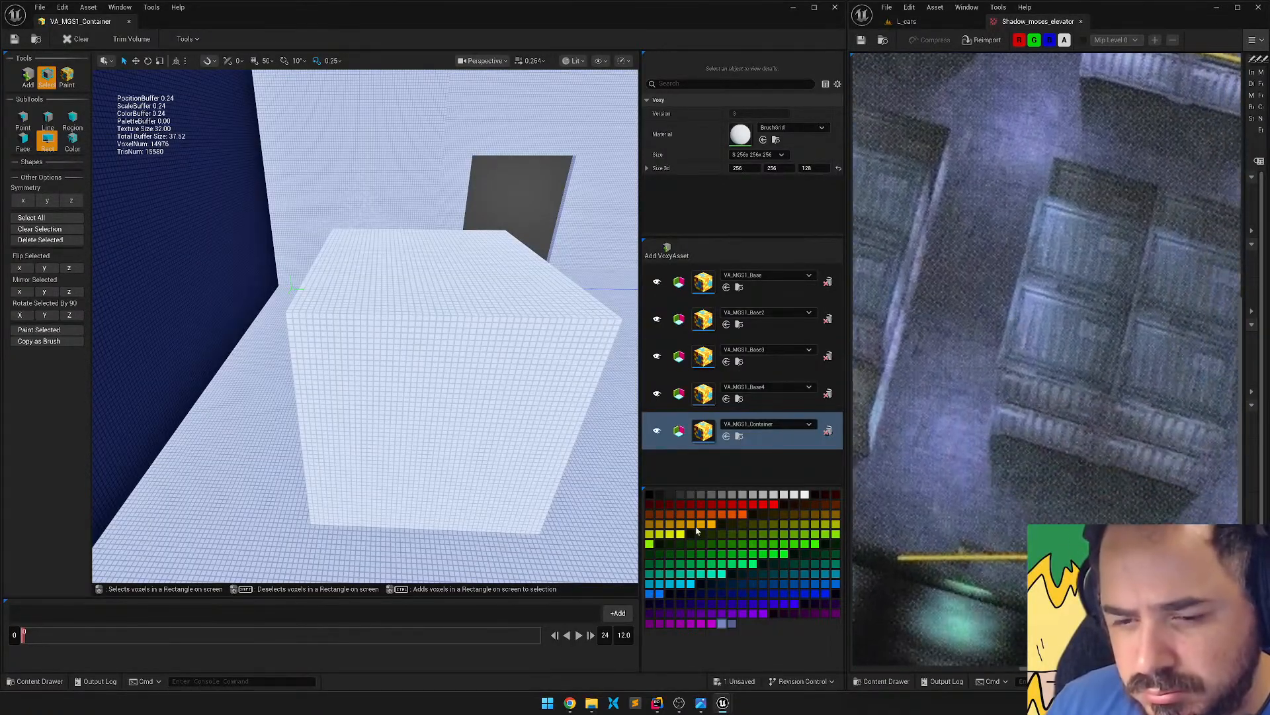
pyautogui.doubleClick(711, 623)
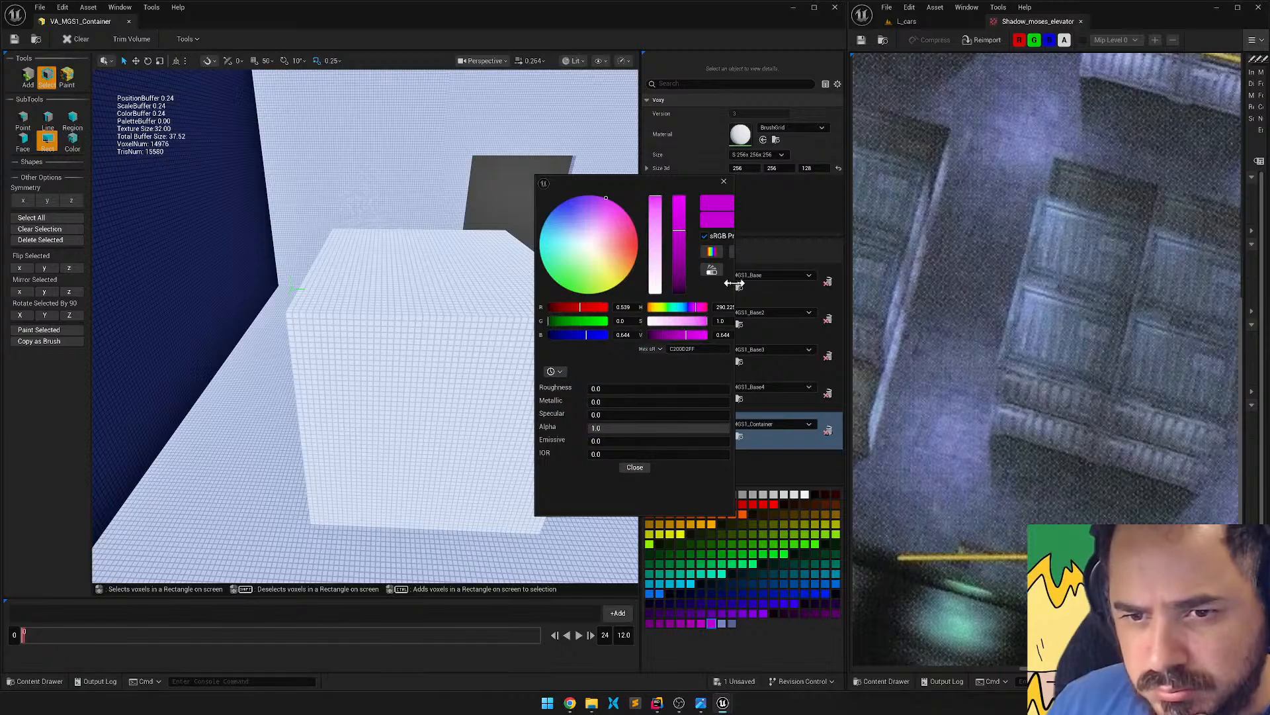
pyautogui.click(740, 251)
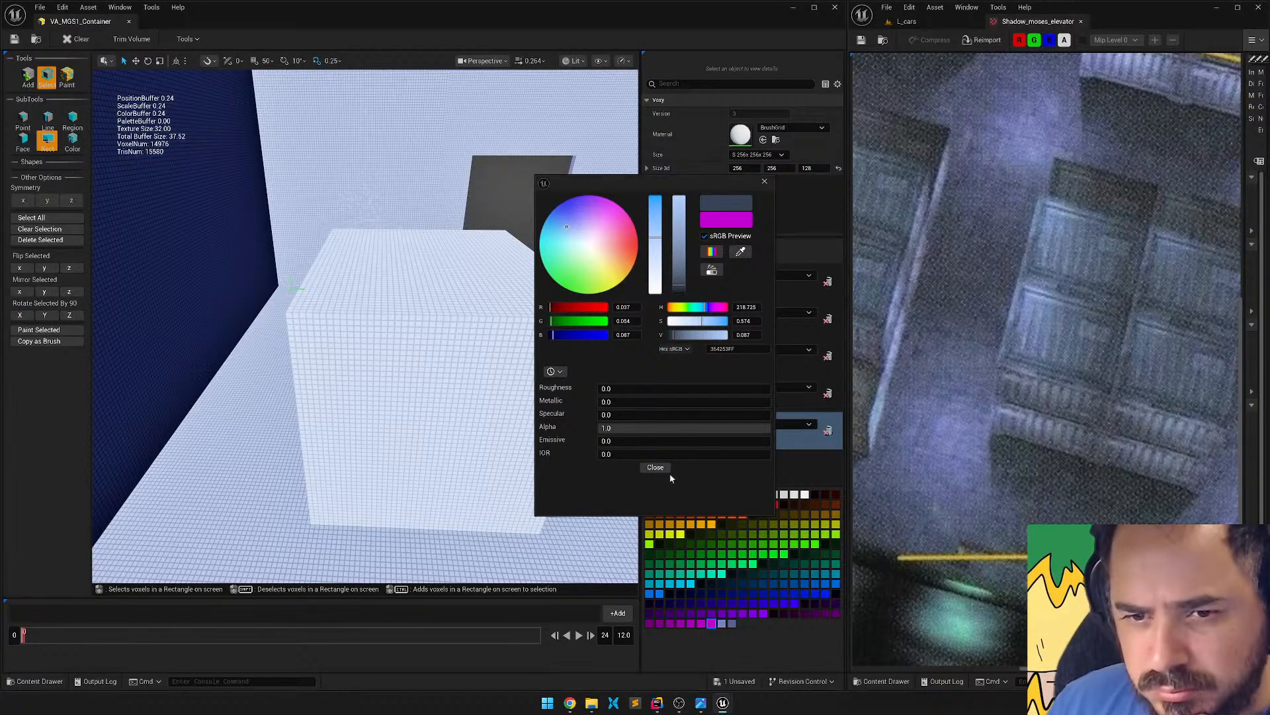
pyautogui.moveTo(684, 287); pyautogui.dragTo(678, 288)
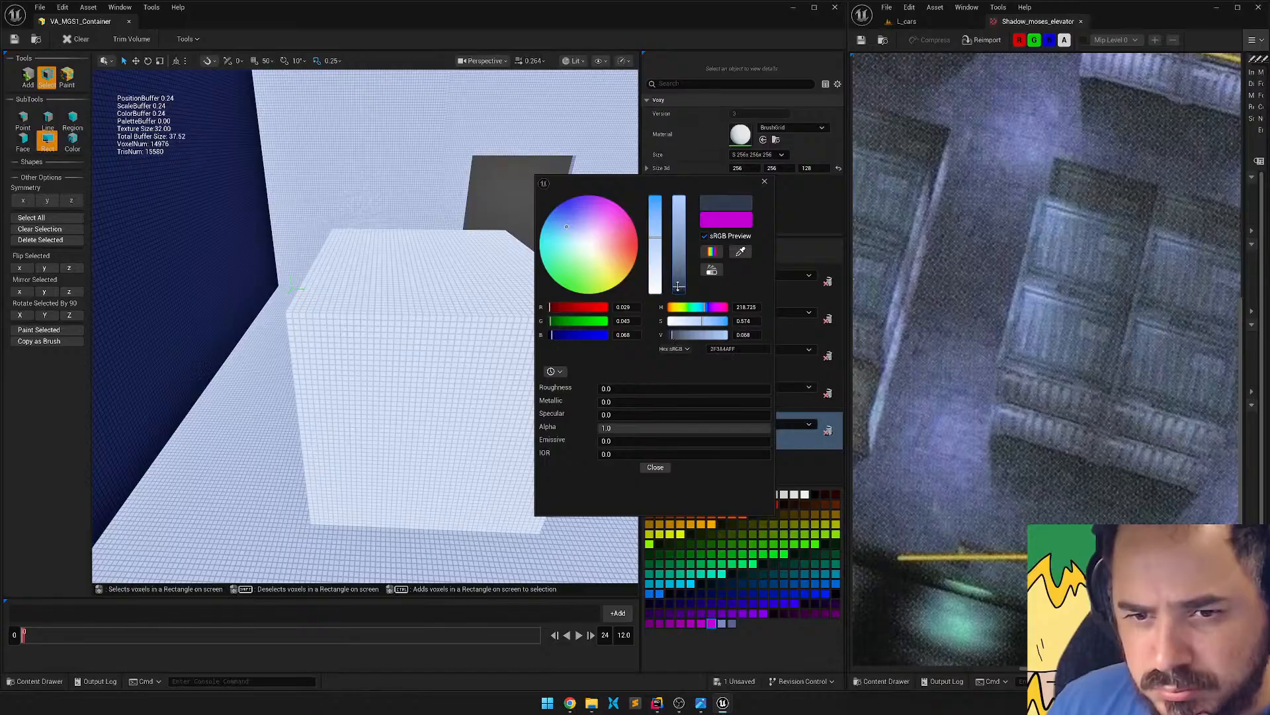
pyautogui.click(655, 467)
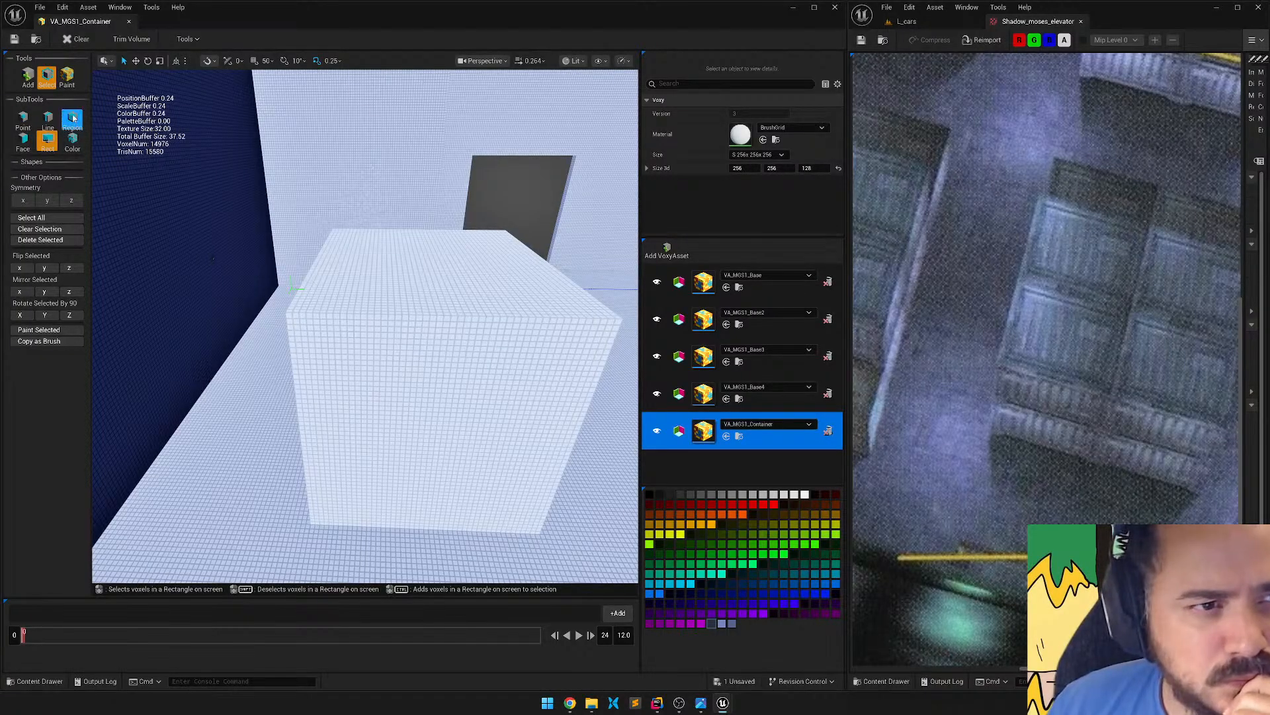
# Region-paint one upper corner of the container block, covering part of its top and front faces, in the new dark slate colour.
pyautogui.click(67, 76)
pyautogui.click(72, 120)
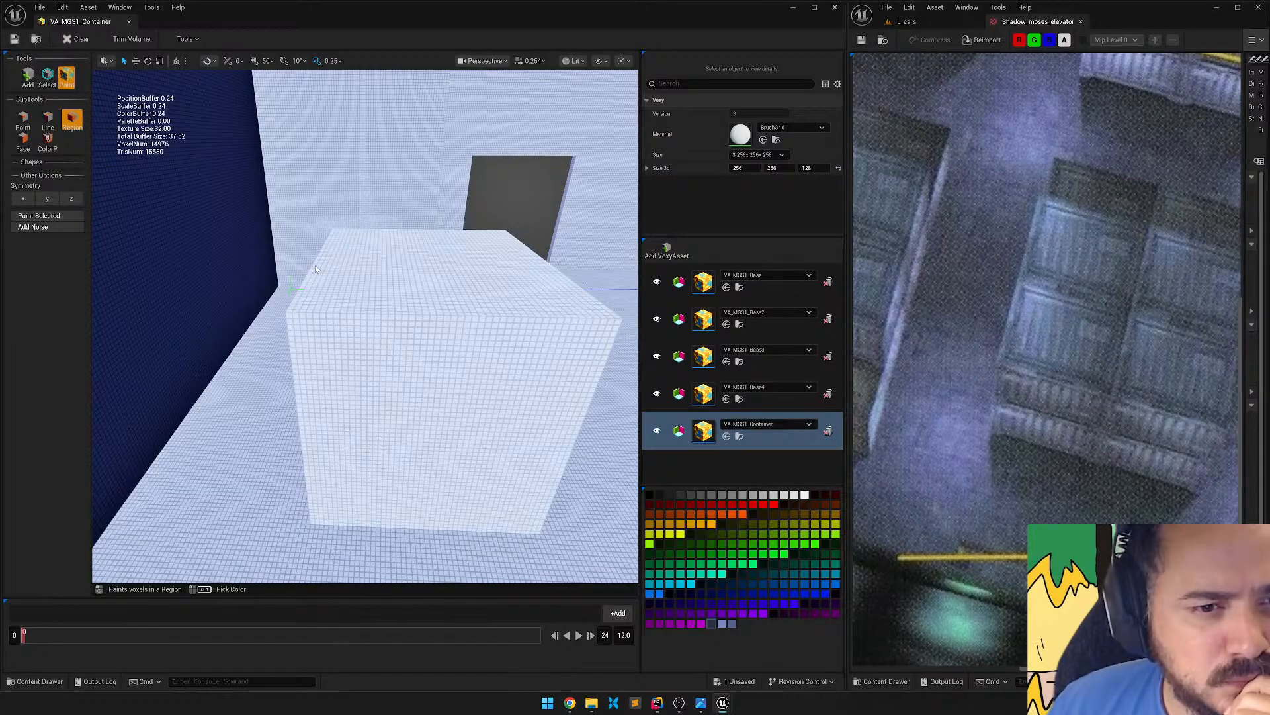
pyautogui.moveTo(315, 263)
pyautogui.mouseDown()
pyautogui.moveTo(367, 360)
pyautogui.moveTo(425, 427)
pyautogui.moveTo(487, 417)
pyautogui.moveTo(465, 414)
pyautogui.mouseUp()
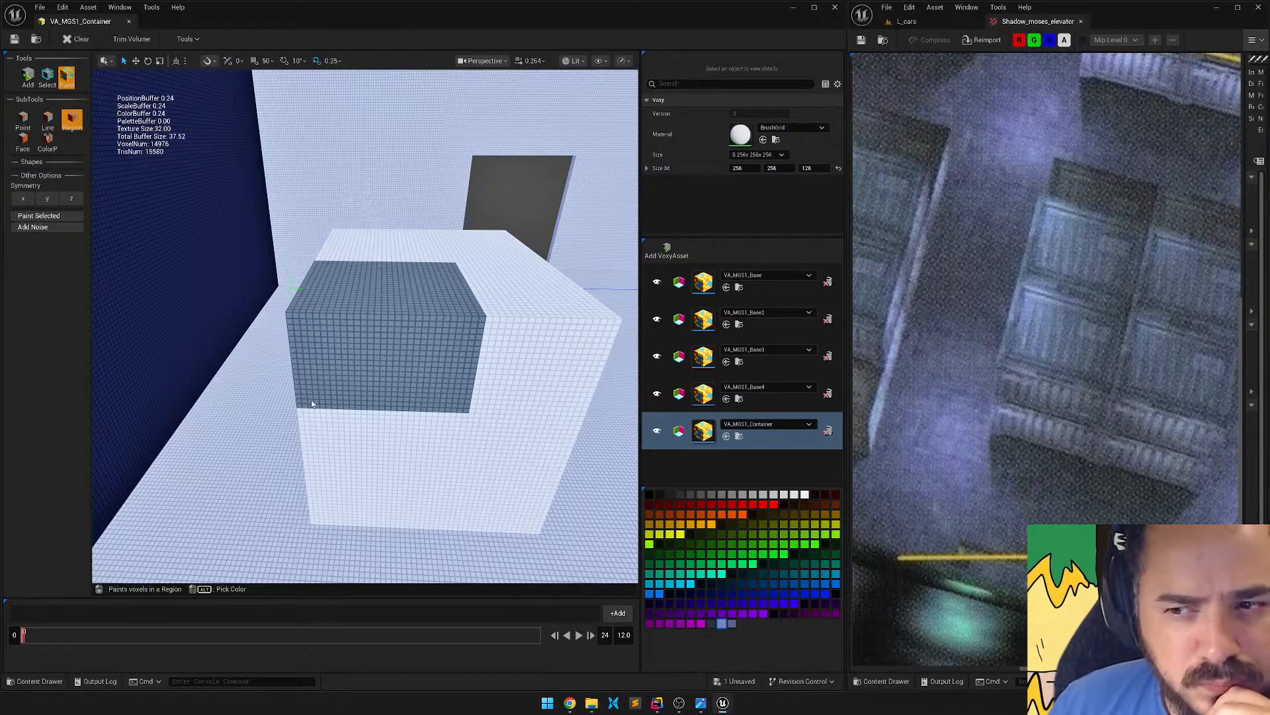
# Paint a pale horizontal band just below the upper edge of the slate area on the container's front face.
pyautogui.moveTo(295, 321); pyautogui.dragTo(473, 327)
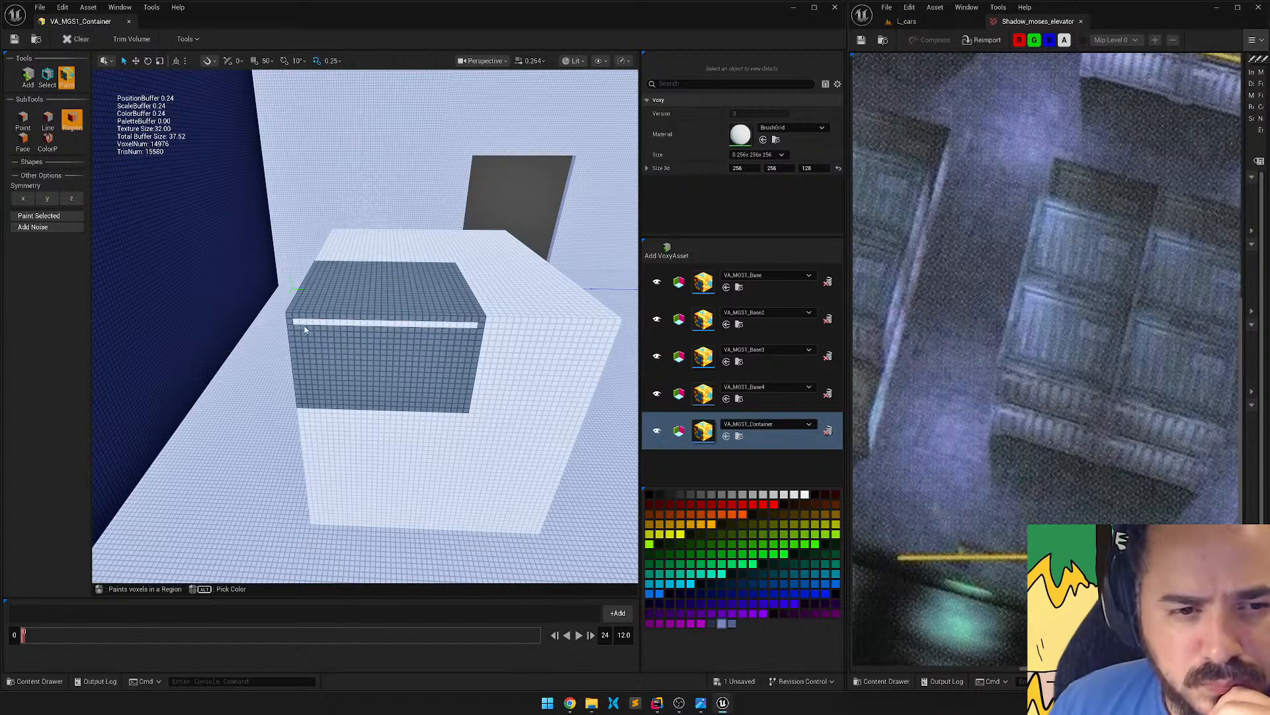
pyautogui.moveTo(305, 329); pyautogui.dragTo(472, 330)
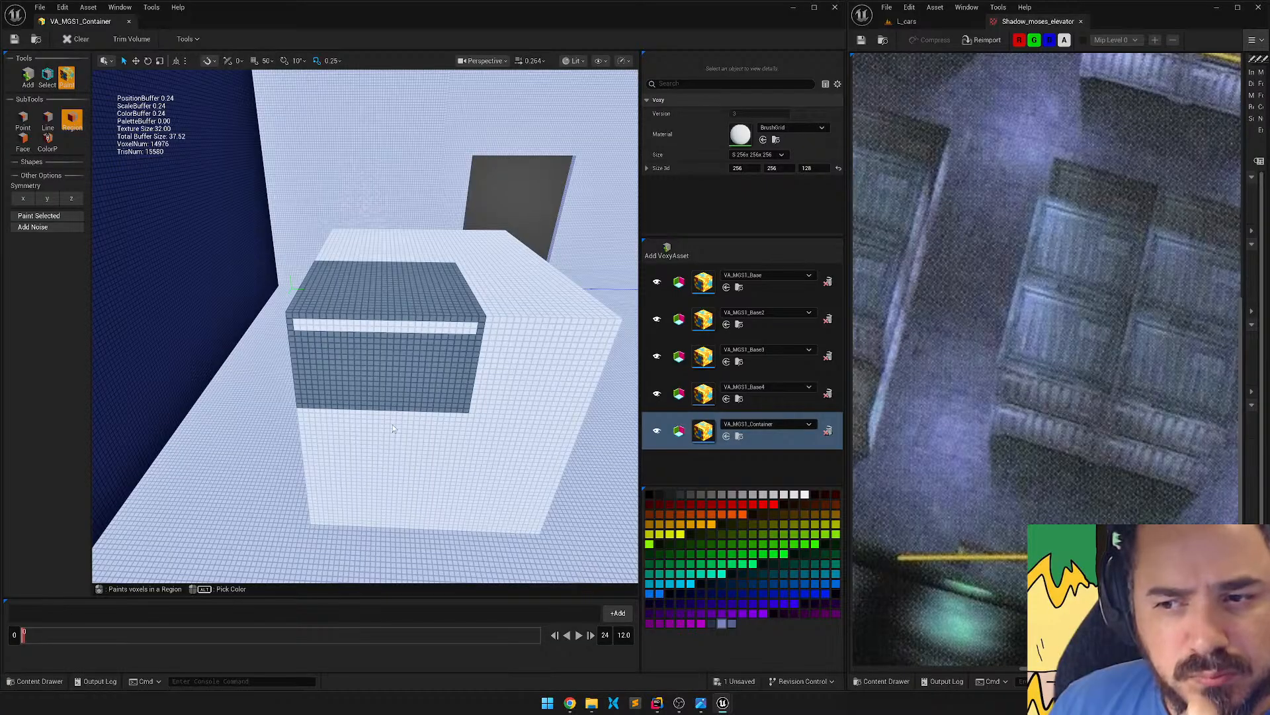
pyautogui.click(731, 624)
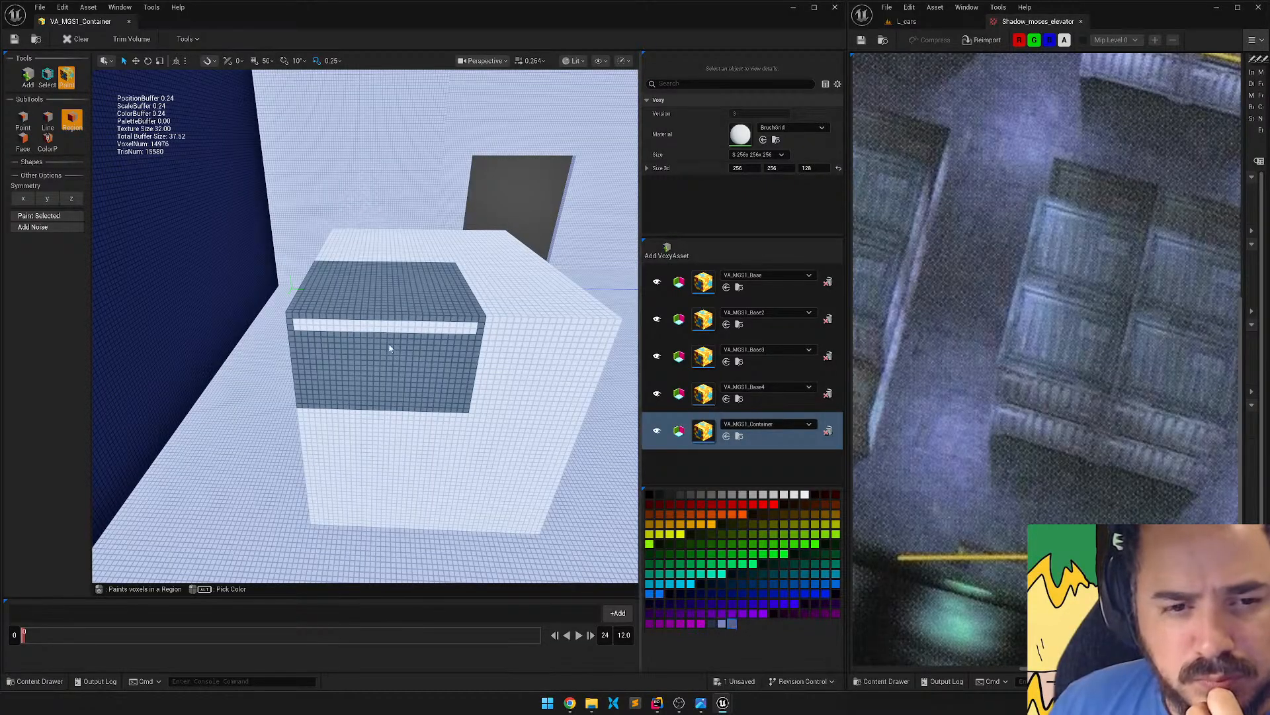
pyautogui.moveTo(324, 325); pyautogui.dragTo(472, 332)
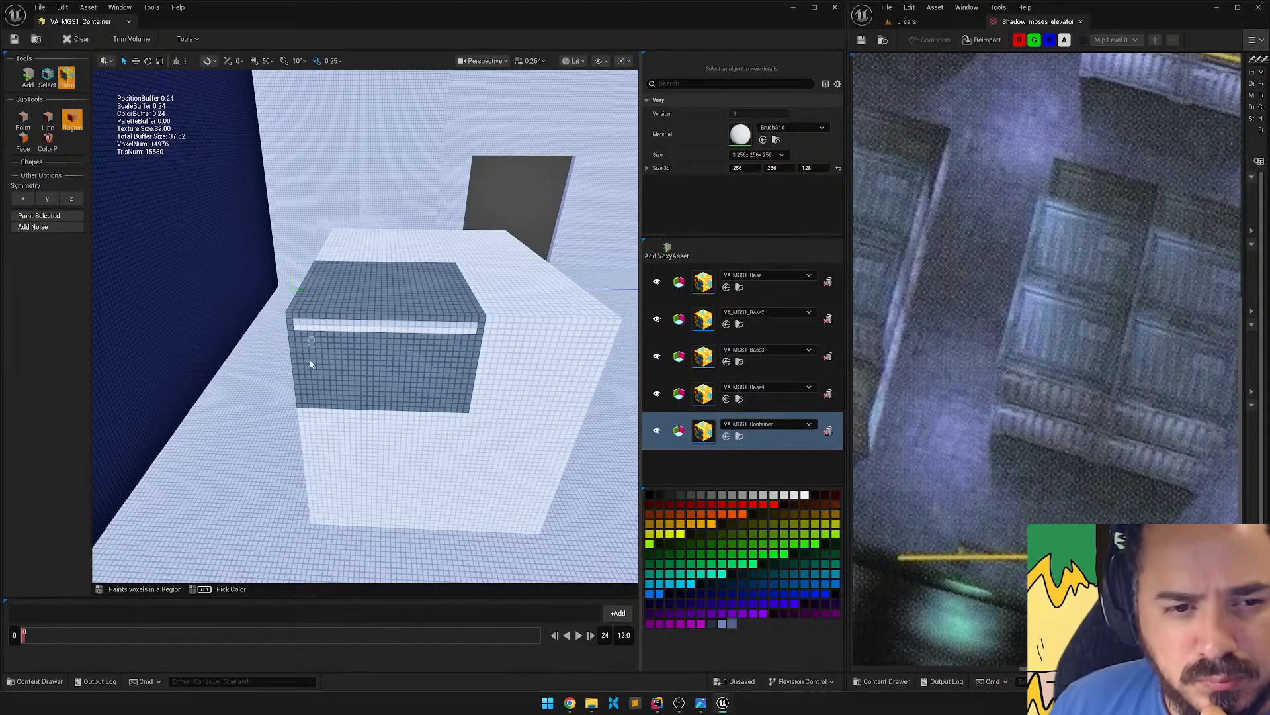
# Paint seven pale-blue vertical panels across the slate front below the band, leaving thin dark bars between them.
pyautogui.moveTo(307, 401); pyautogui.dragTo(311, 400)
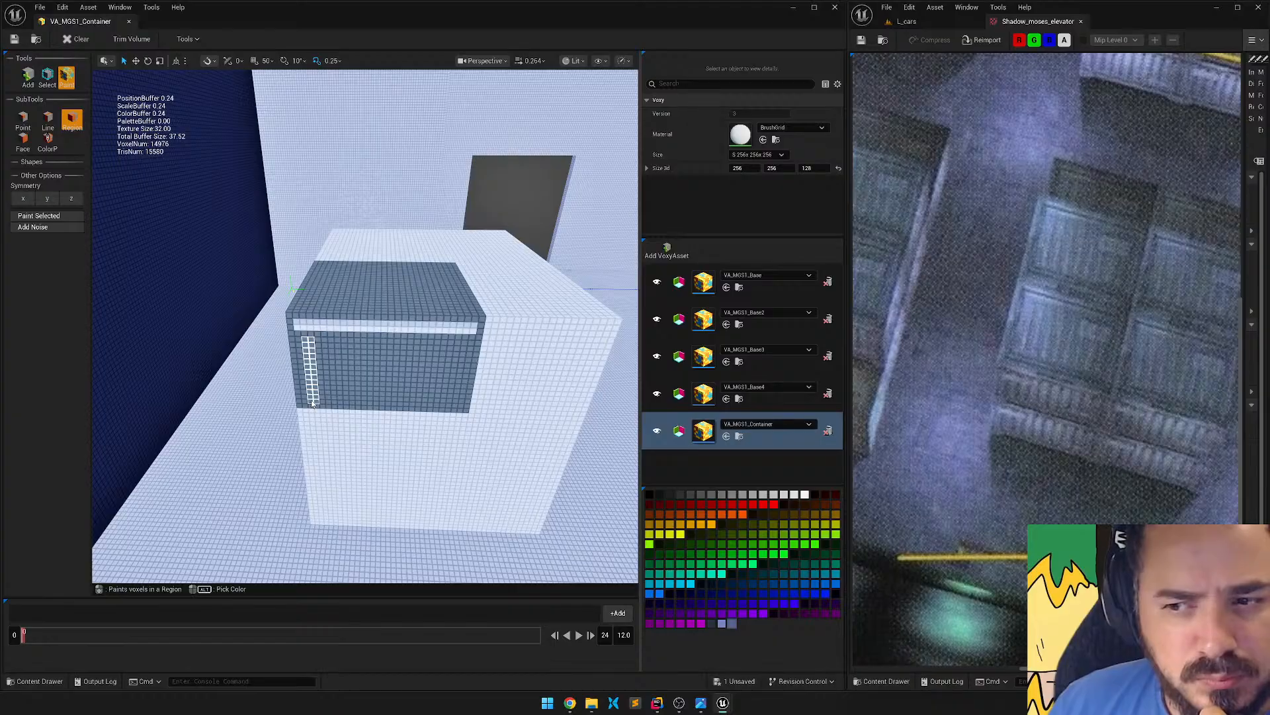
pyautogui.moveTo(312, 404); pyautogui.dragTo(313, 404)
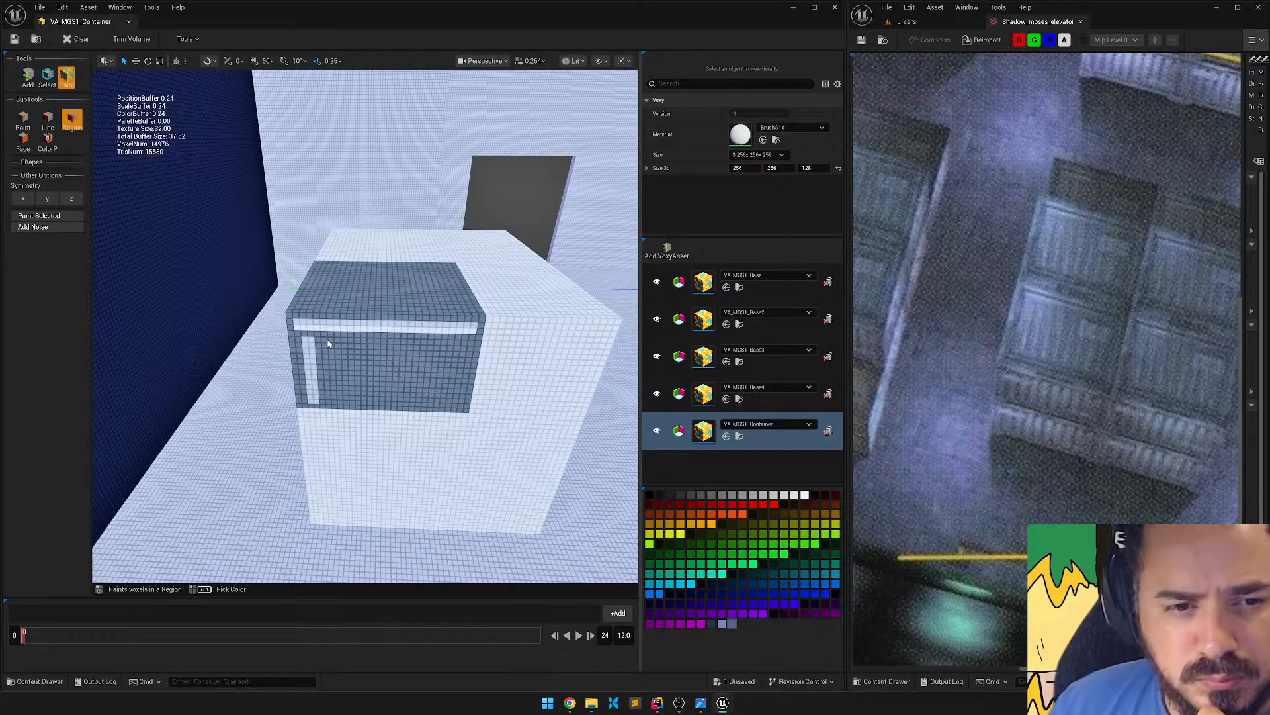
pyautogui.moveTo(333, 387); pyautogui.dragTo(339, 402)
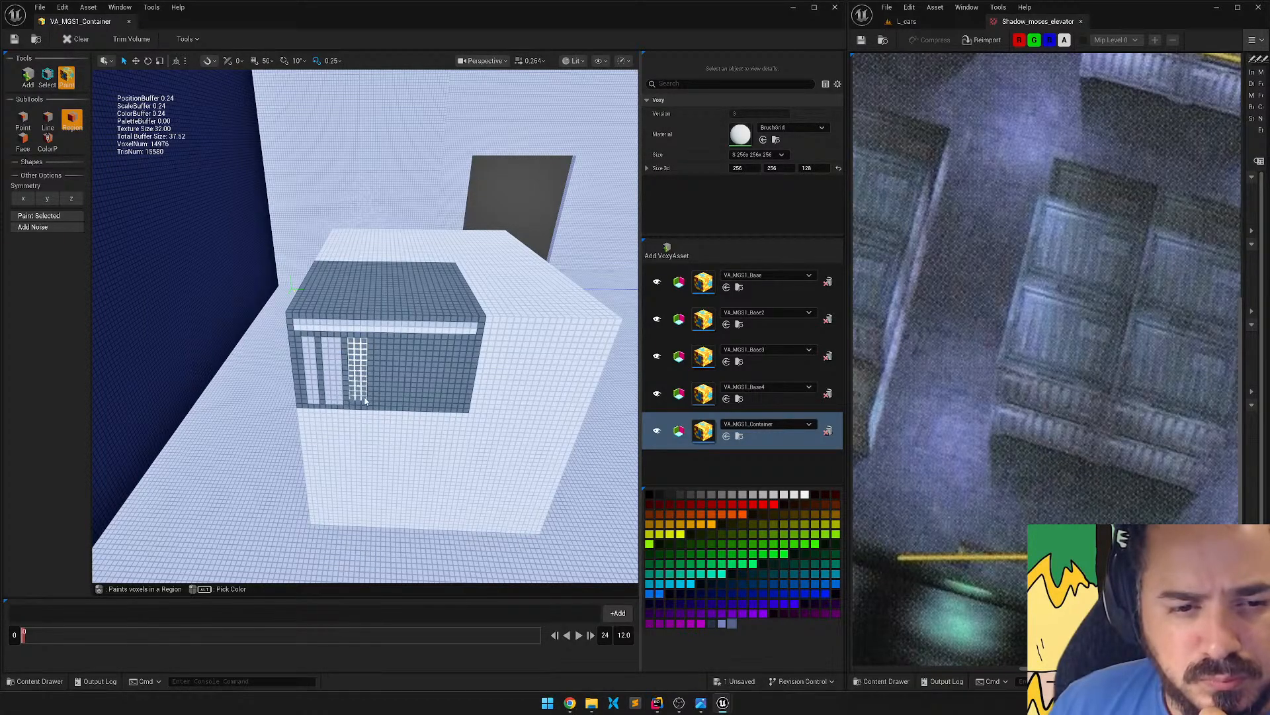
pyautogui.moveTo(362, 405); pyautogui.dragTo(362, 405)
pyautogui.moveTo(376, 346); pyautogui.dragTo(394, 407)
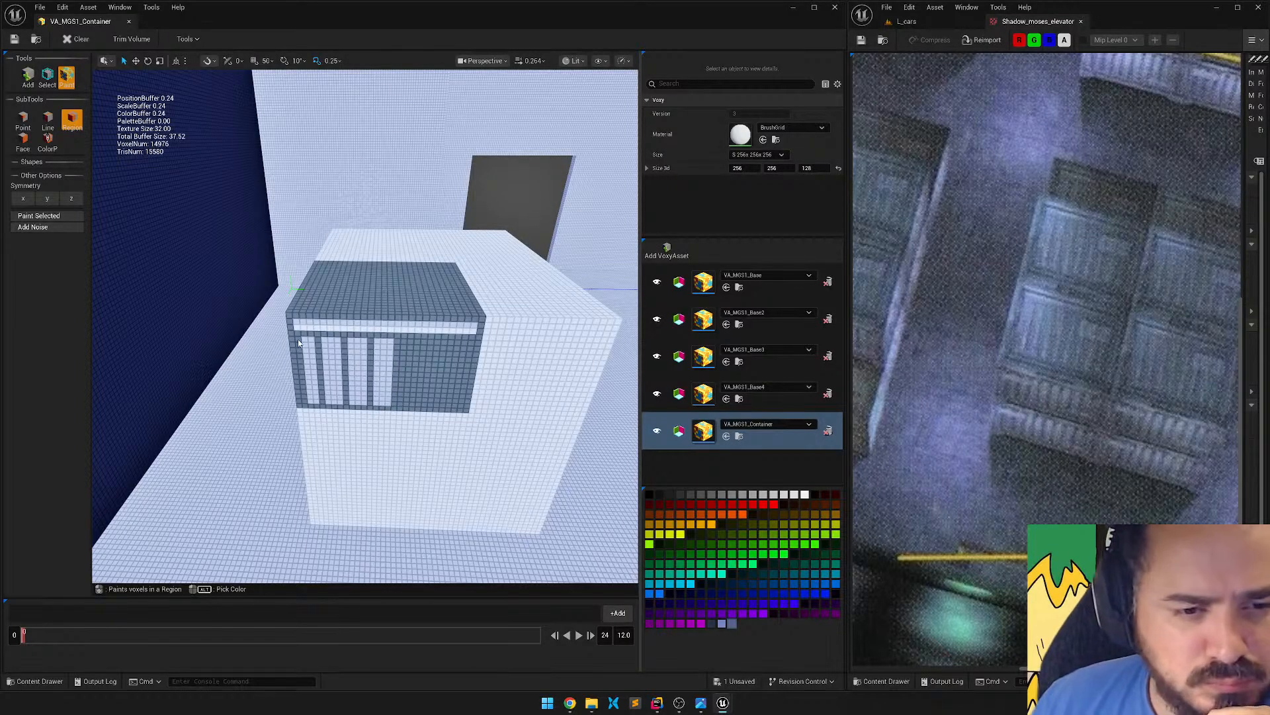
pyautogui.moveTo(298, 339); pyautogui.dragTo(299, 403)
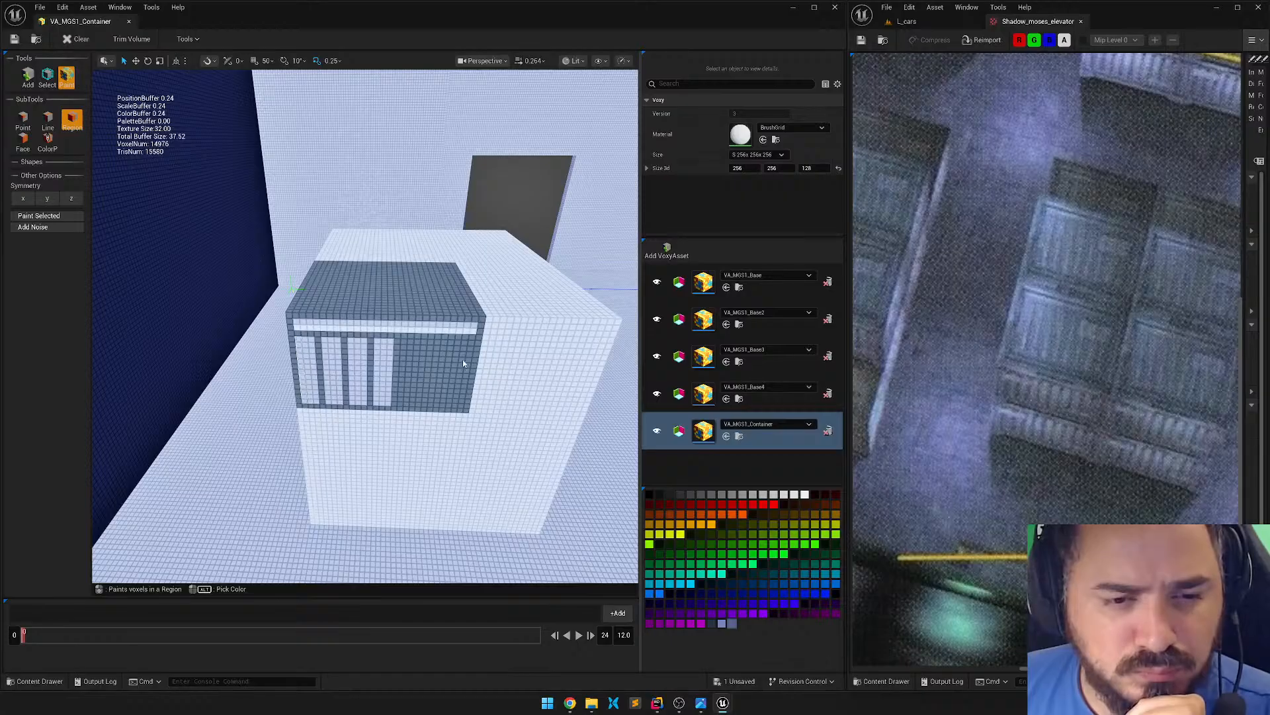
pyautogui.moveTo(405, 340)
pyautogui.mouseDown()
pyautogui.moveTo(413, 402)
pyautogui.moveTo(437, 408)
pyautogui.mouseUp()
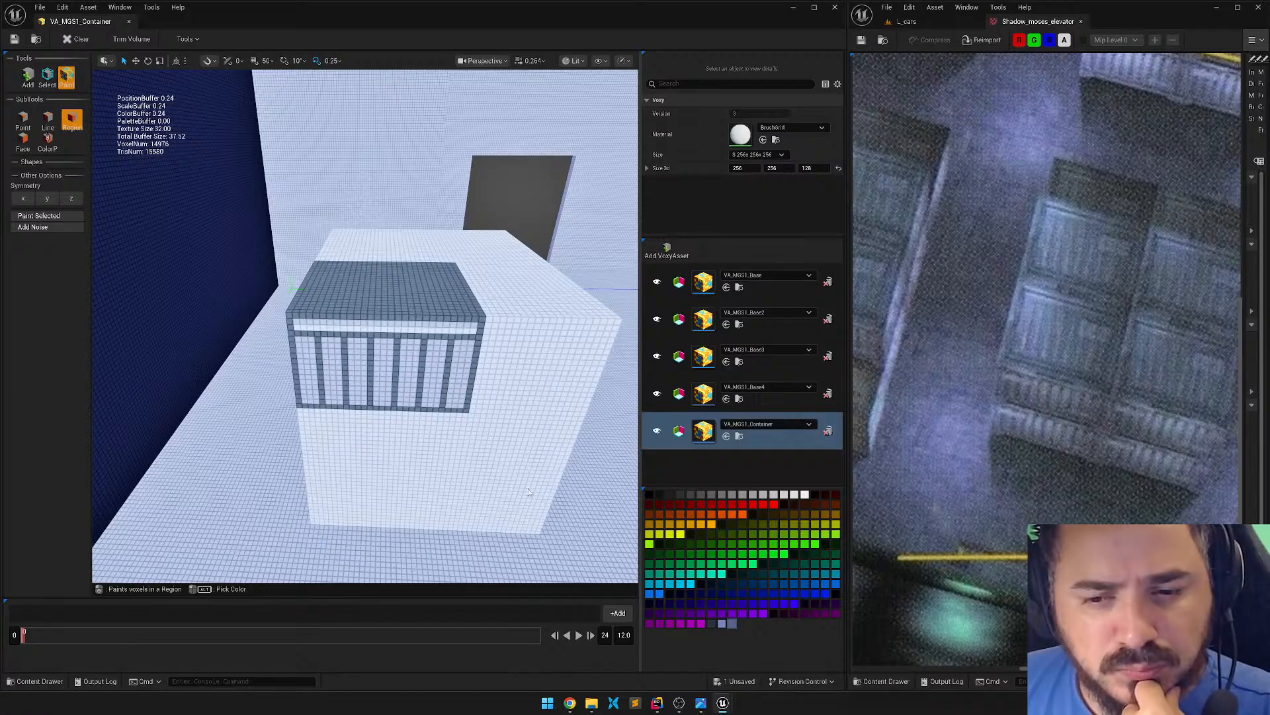
# Paint a lighter vertical stripe down the middle of each panel on the container's front using the lighter blue swatch.
pyautogui.click(723, 625)
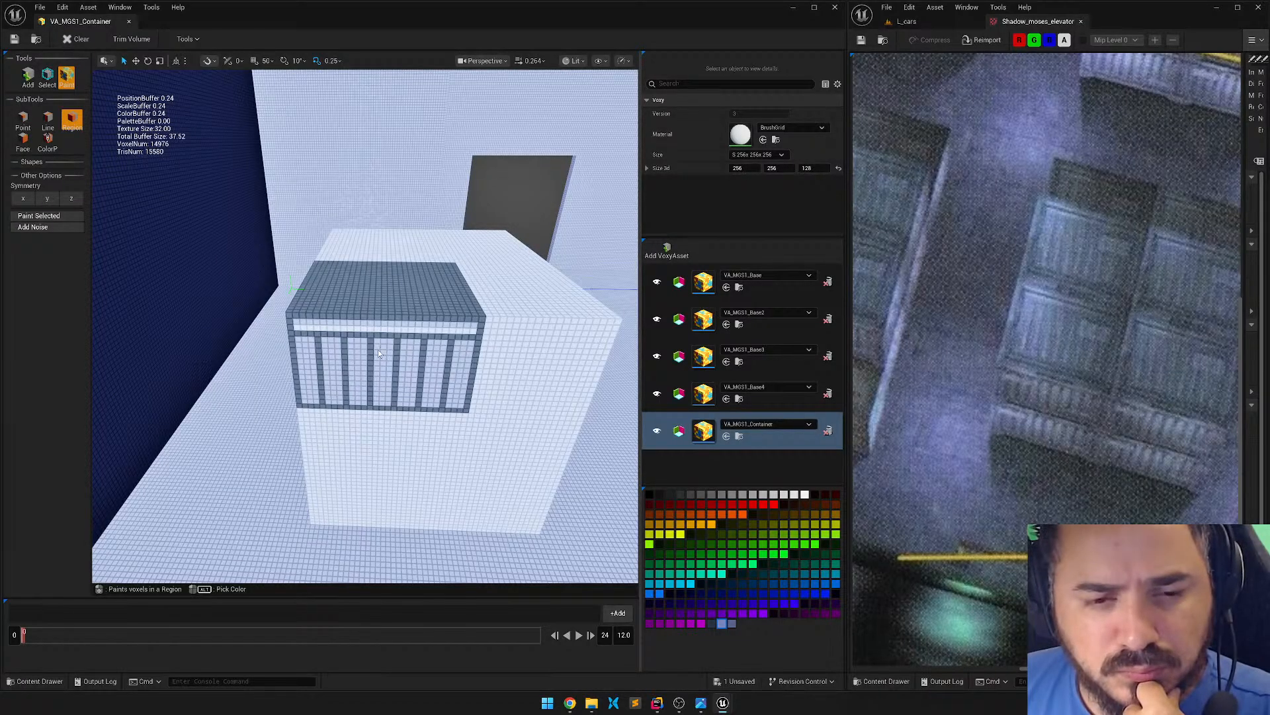
pyautogui.moveTo(384, 345); pyautogui.dragTo(381, 407)
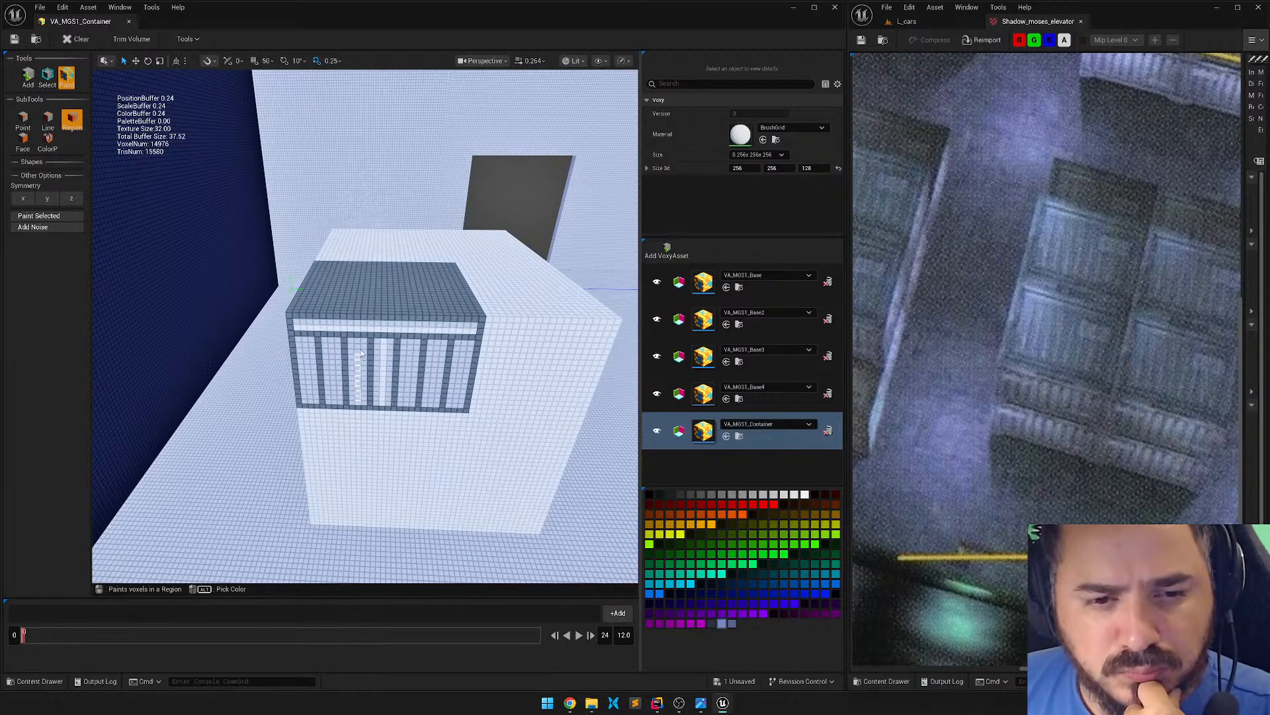
pyautogui.moveTo(360, 345); pyautogui.dragTo(338, 396)
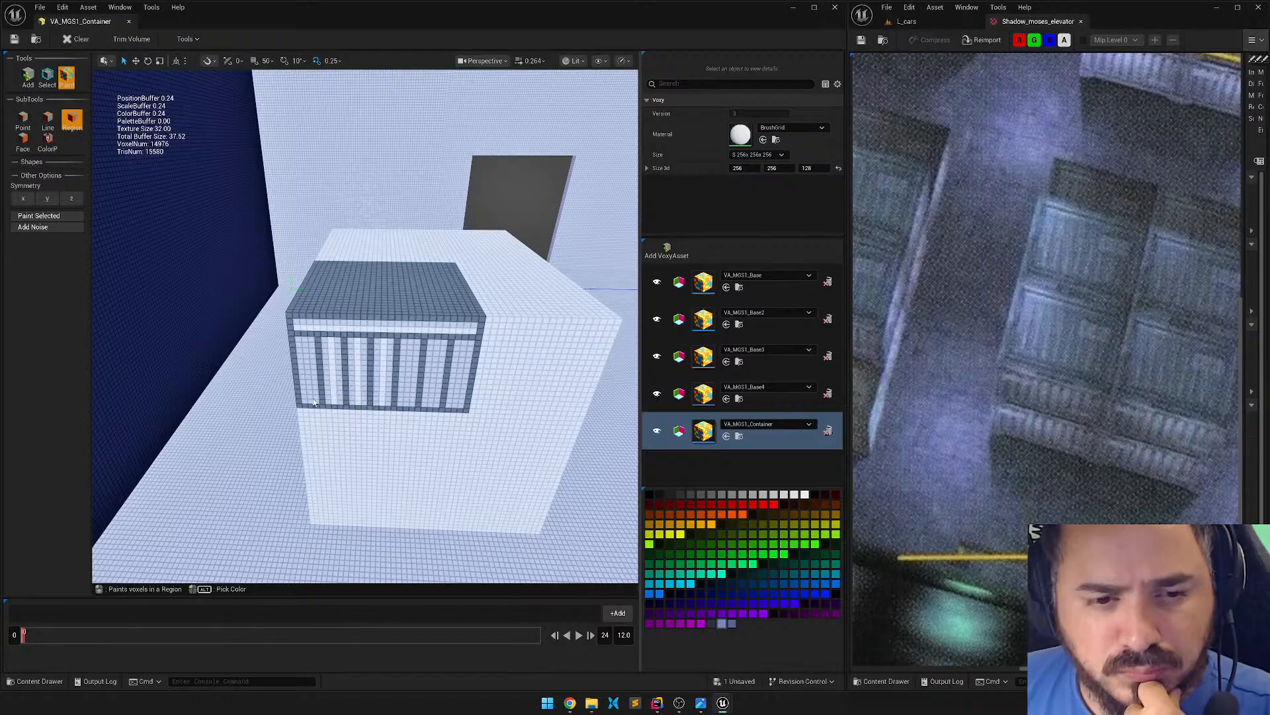
pyautogui.moveTo(311, 402); pyautogui.dragTo(306, 345)
pyautogui.moveTo(405, 409); pyautogui.dragTo(407, 341)
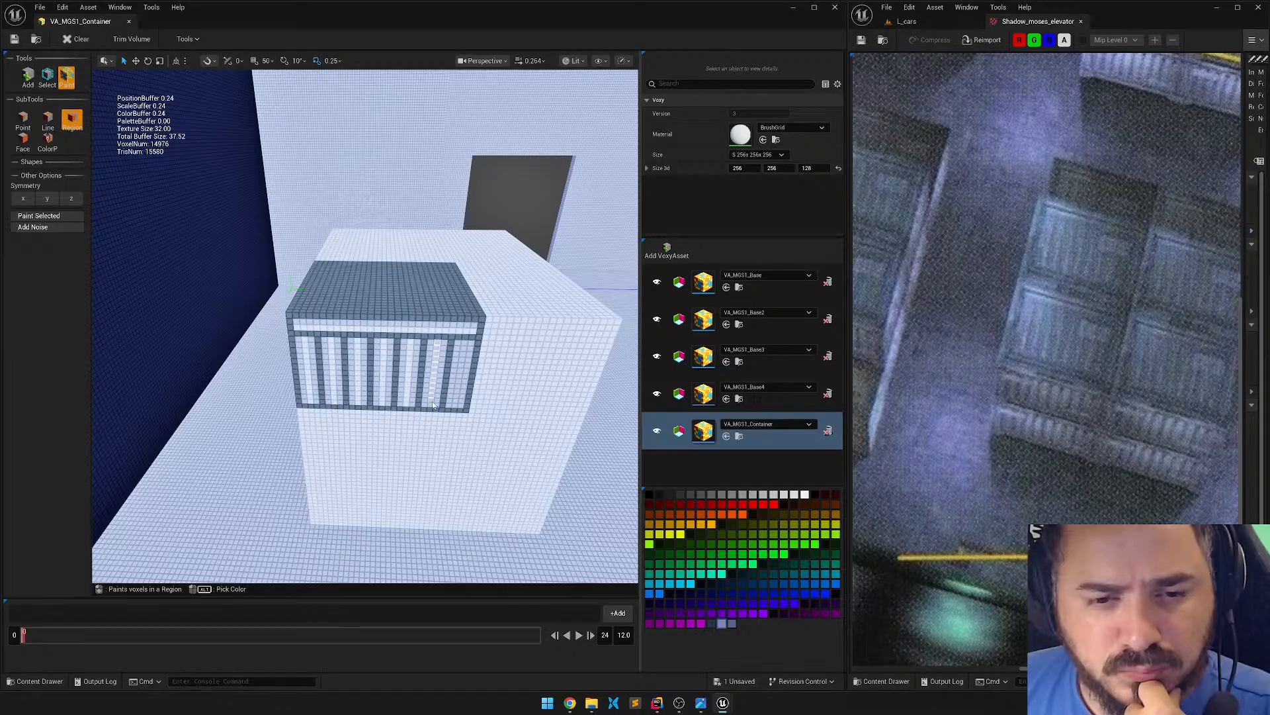
pyautogui.moveTo(433, 411); pyautogui.dragTo(434, 409)
pyautogui.moveTo(463, 345); pyautogui.dragTo(456, 411)
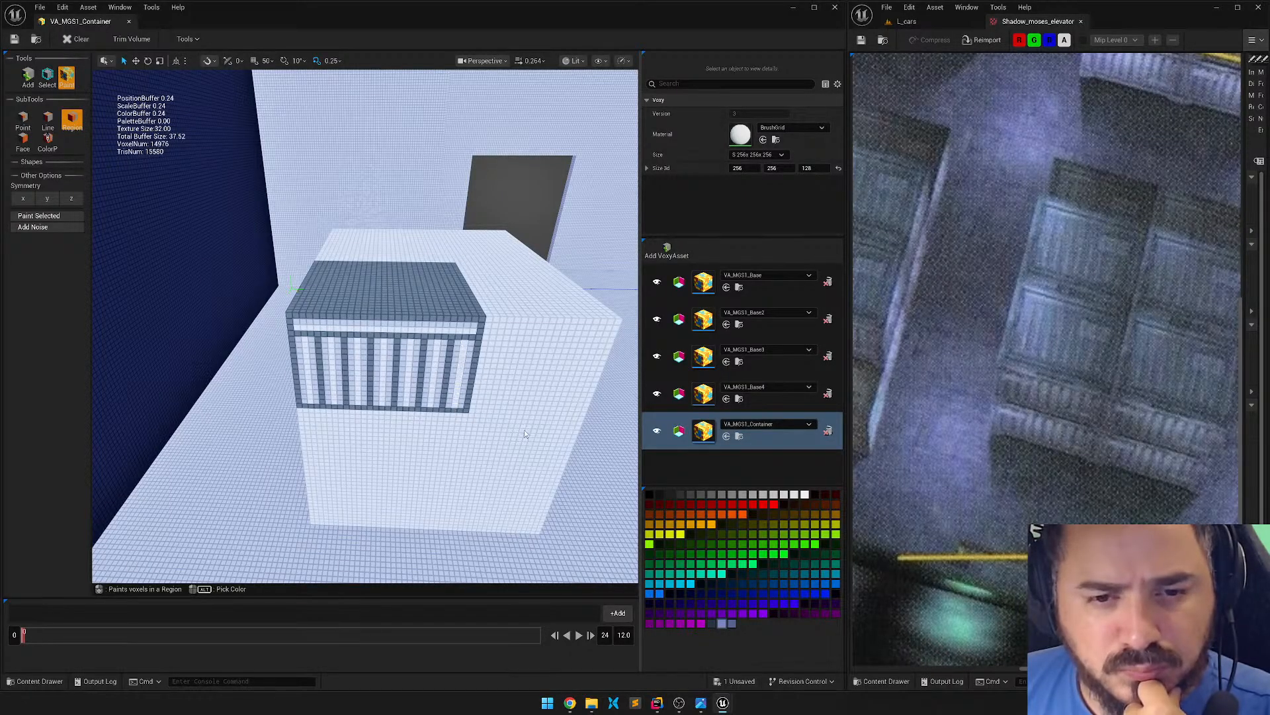
# Copy the dark slate swatch's hex colour into the neighbouring purple swatch and set its brightness value to 0.01.
pyautogui.doubleClick(709, 621)
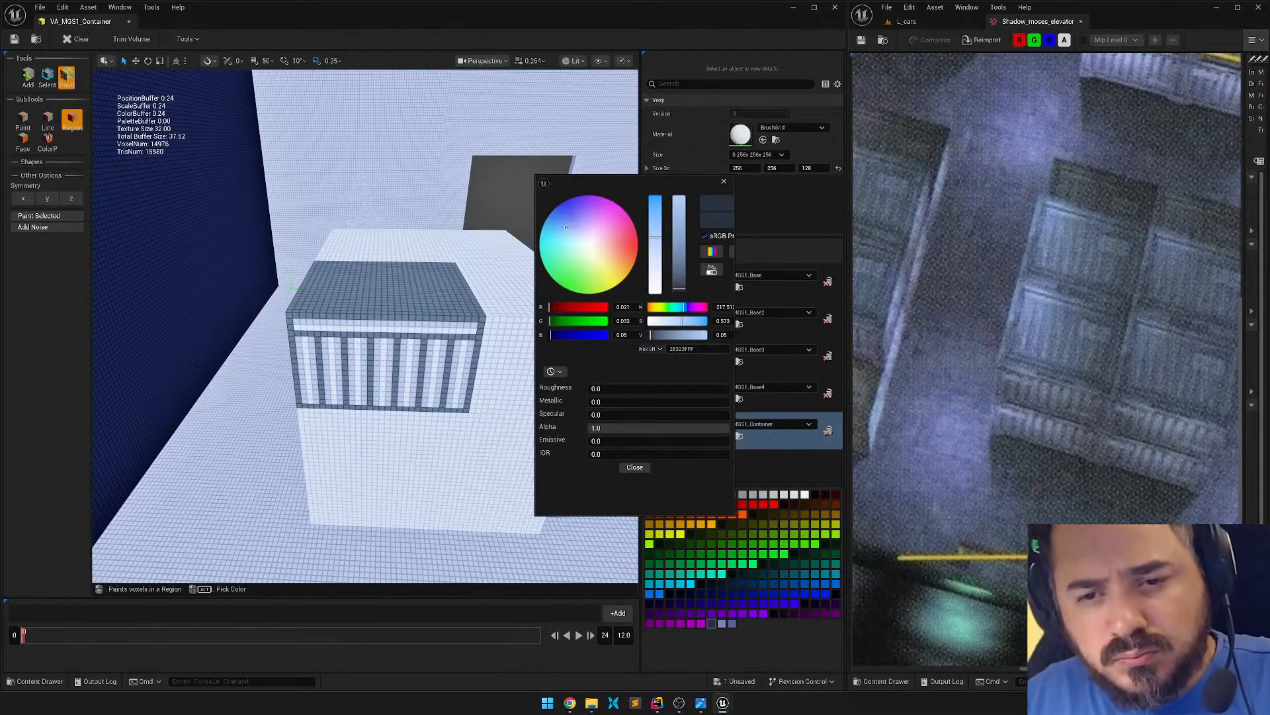
pyautogui.click(690, 349)
pyautogui.hotkey('ctrl', 'c')
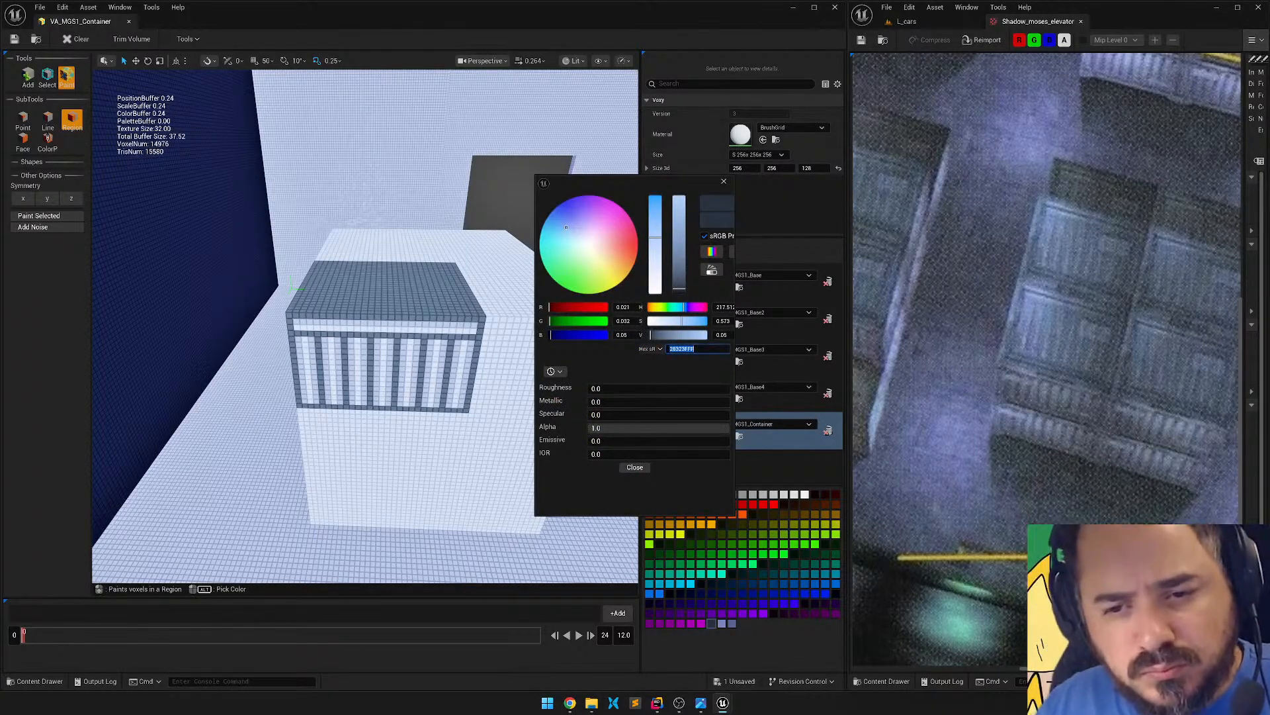
pyautogui.click(634, 468)
pyautogui.doubleClick(701, 625)
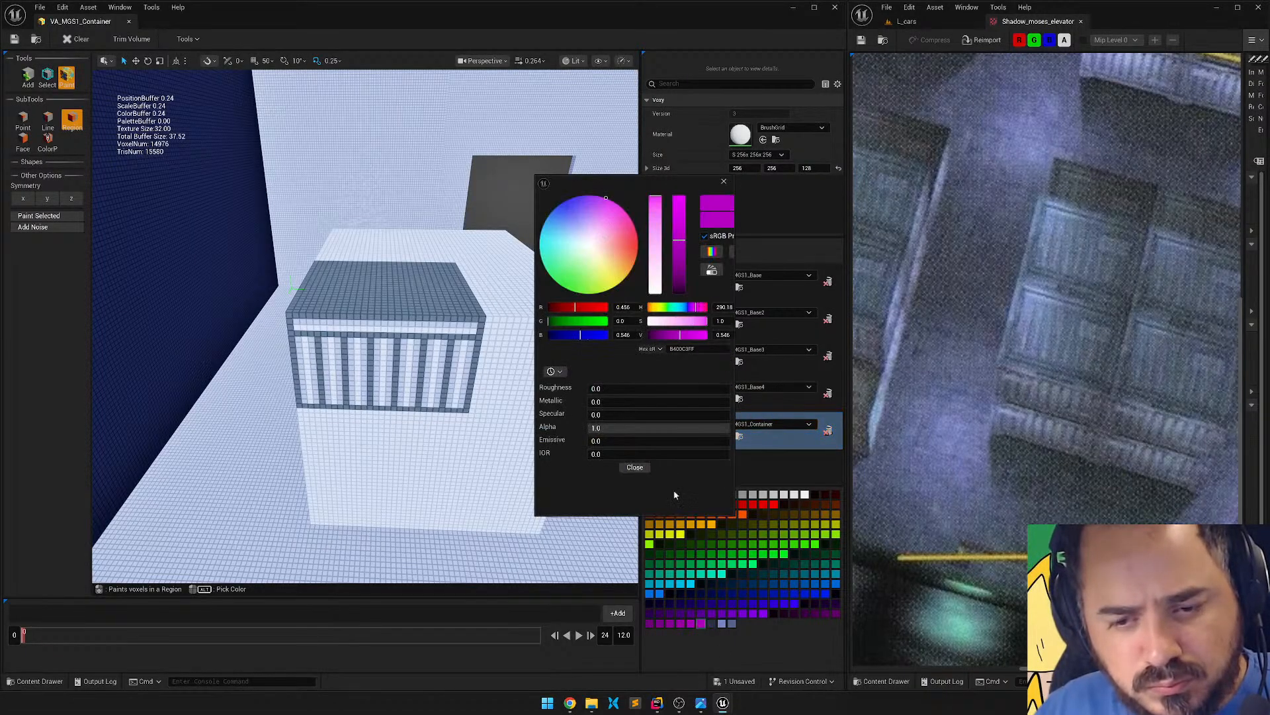
pyautogui.click(692, 349)
pyautogui.hotkey('ctrl', 'a')
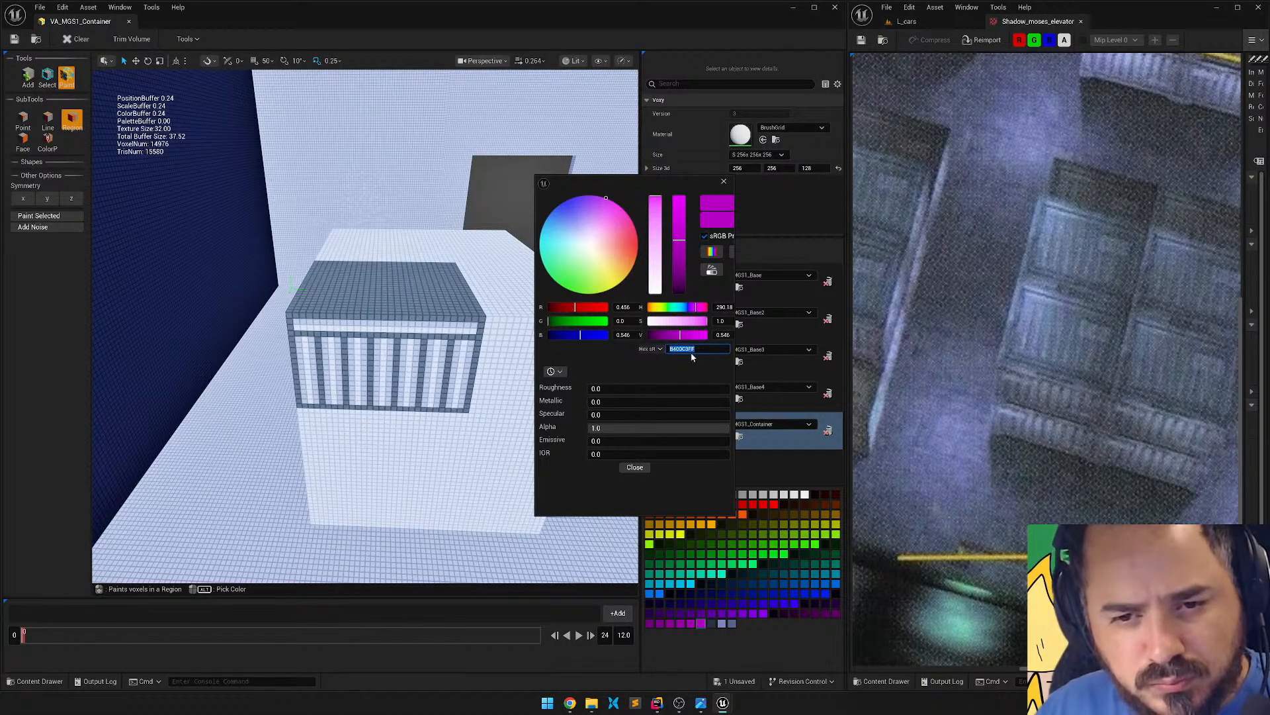
pyautogui.hotkey('ctrl', 'v')
pyautogui.press('Return')
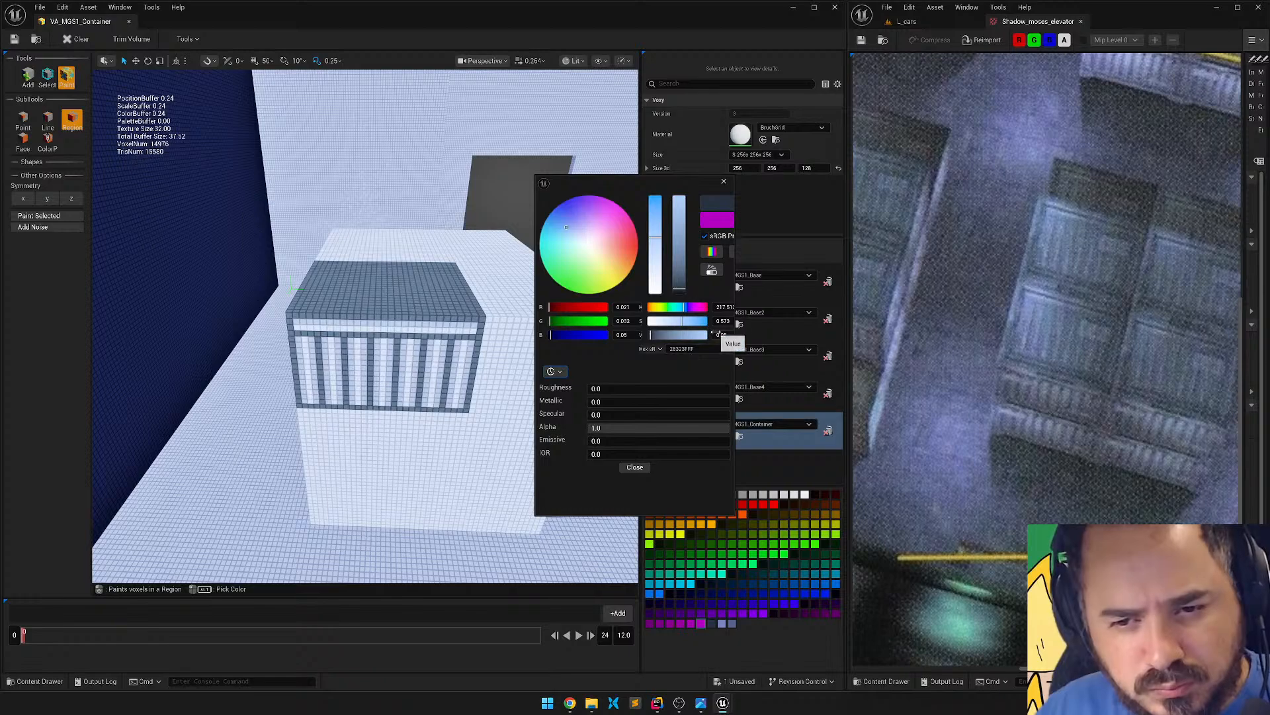
pyautogui.click(716, 335)
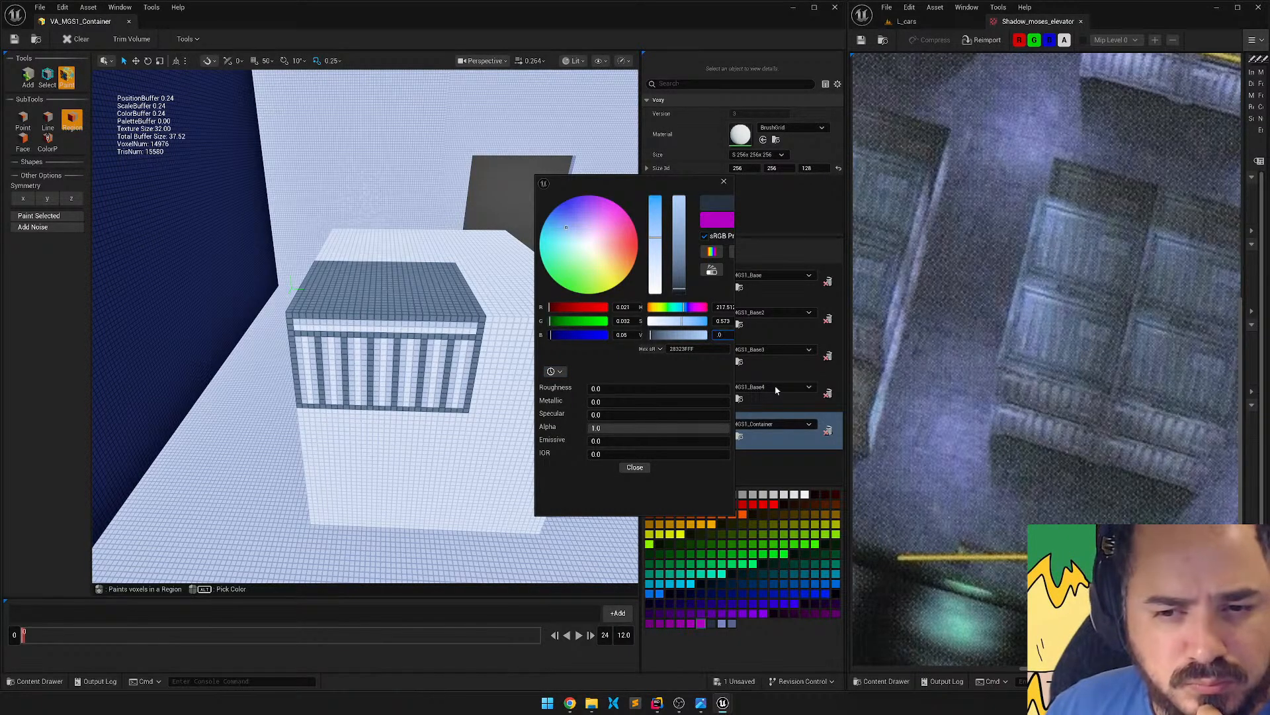
pyautogui.press('Return')
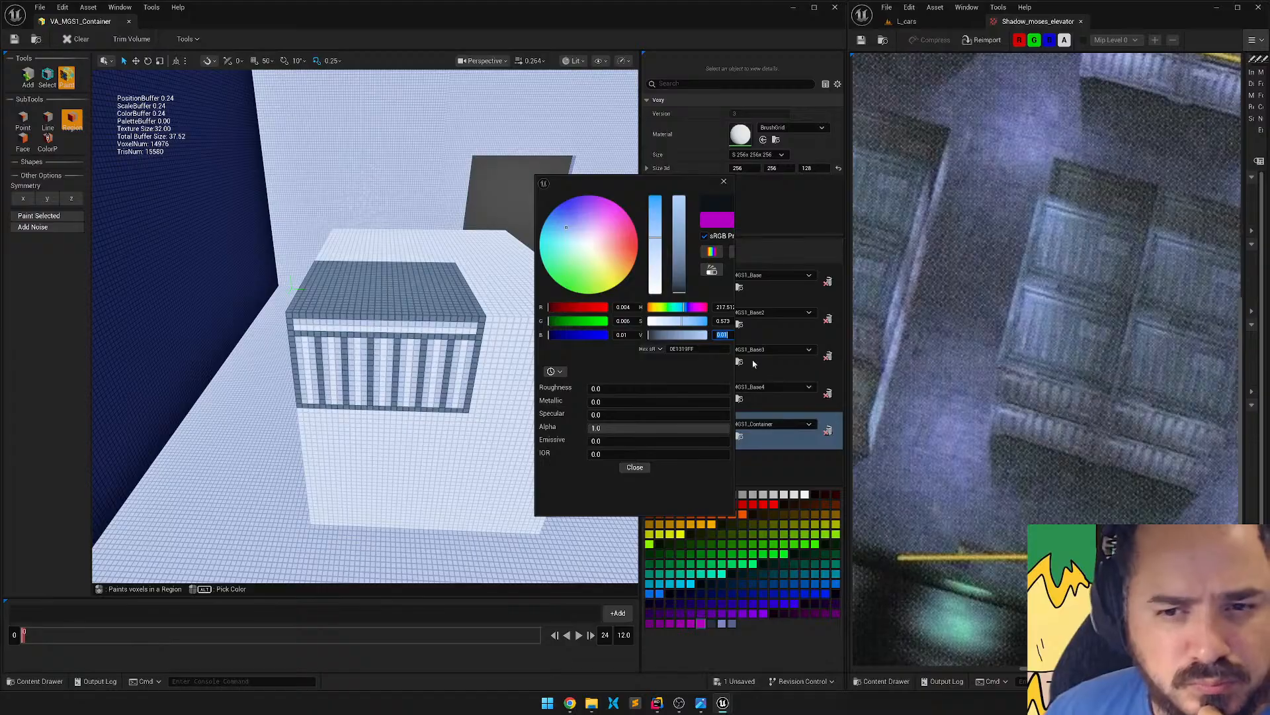
pyautogui.click(633, 468)
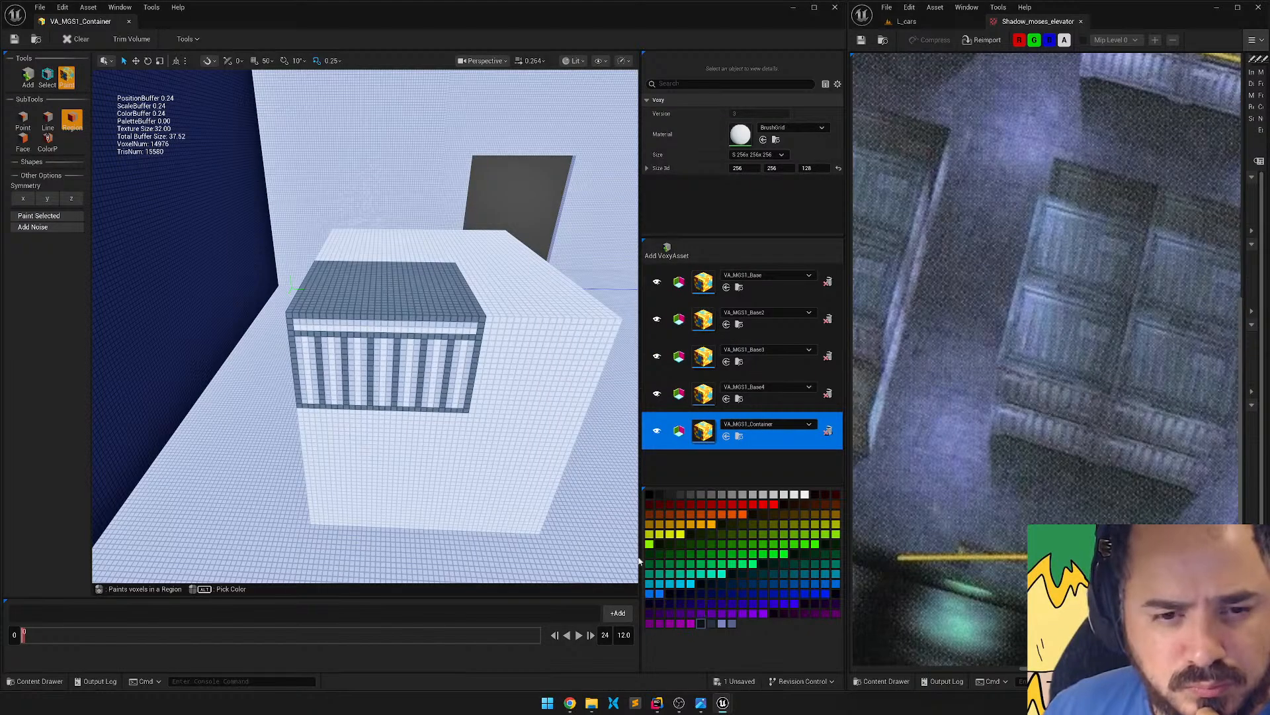
# Region-paint a near-black vertical stripe down the same side of each of the seven panels on the container's front.
pyautogui.moveTo(451, 345); pyautogui.dragTo(445, 412)
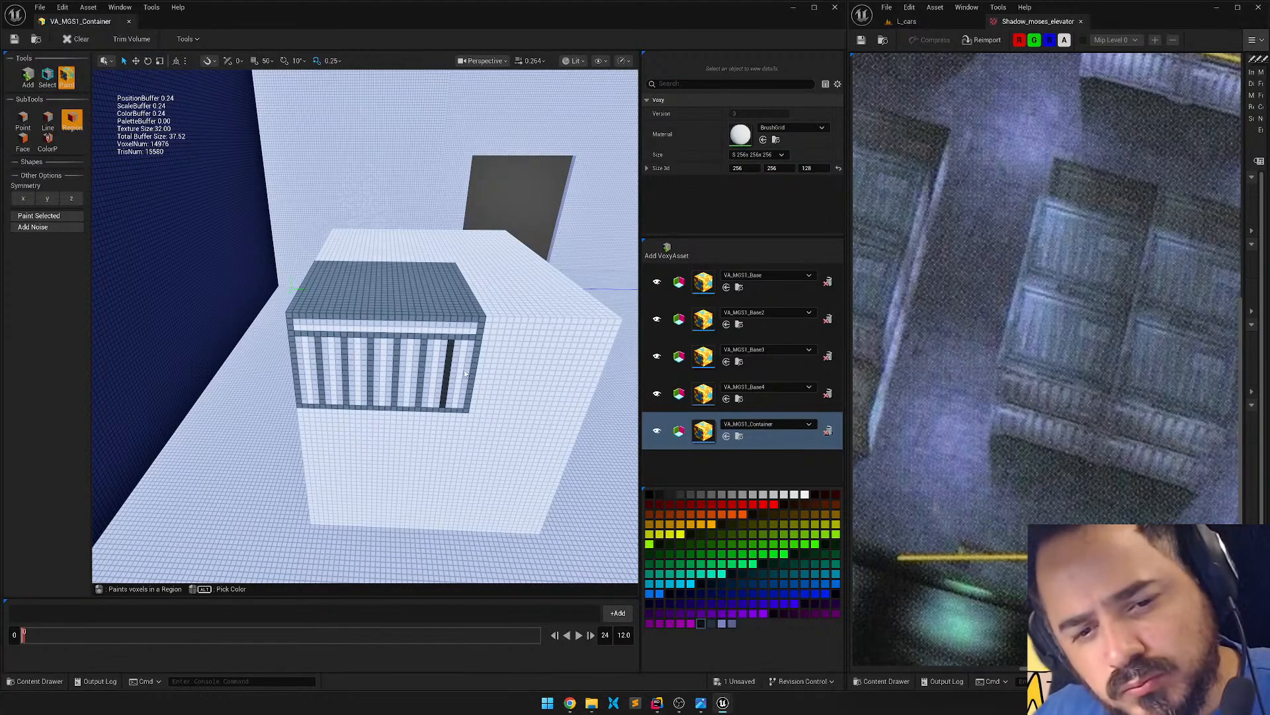
pyautogui.hotkey('ctrl', 'z')
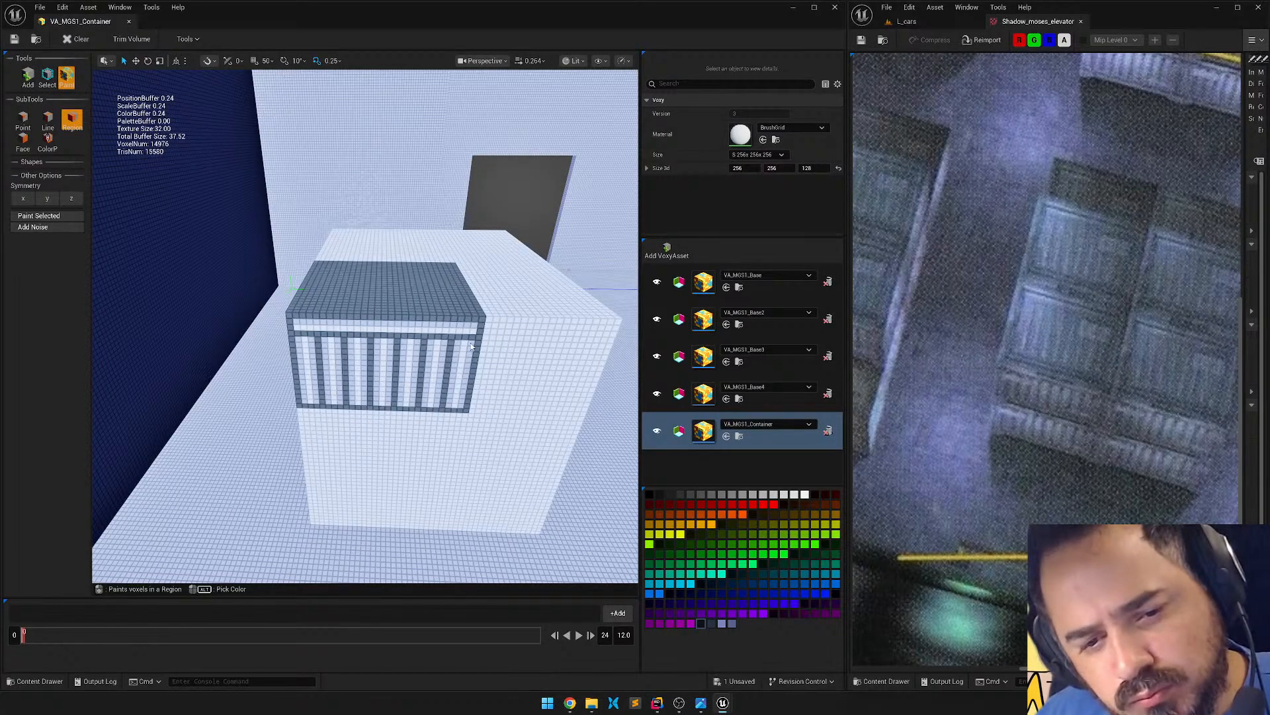
pyautogui.moveTo(471, 345)
pyautogui.mouseDown()
pyautogui.moveTo(462, 409)
pyautogui.moveTo(446, 345)
pyautogui.mouseUp()
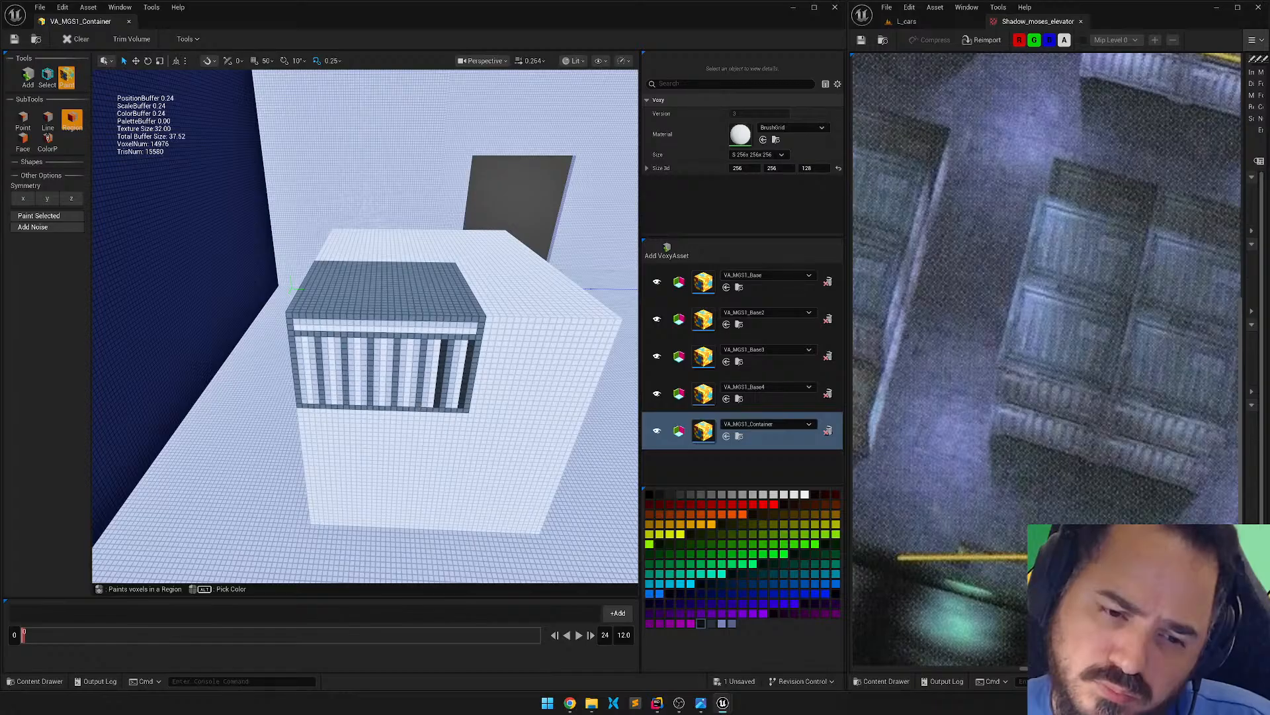
pyautogui.moveTo(411, 406); pyautogui.dragTo(416, 344)
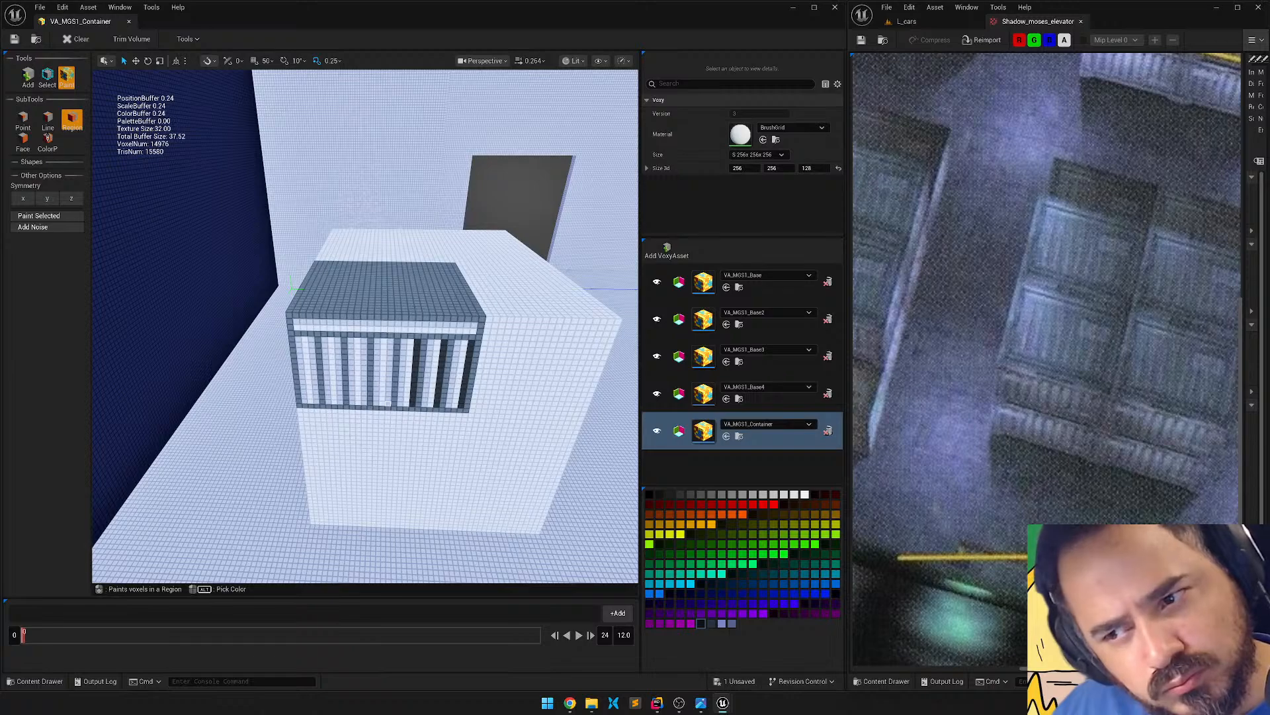
pyautogui.moveTo(391, 344); pyautogui.dragTo(363, 343)
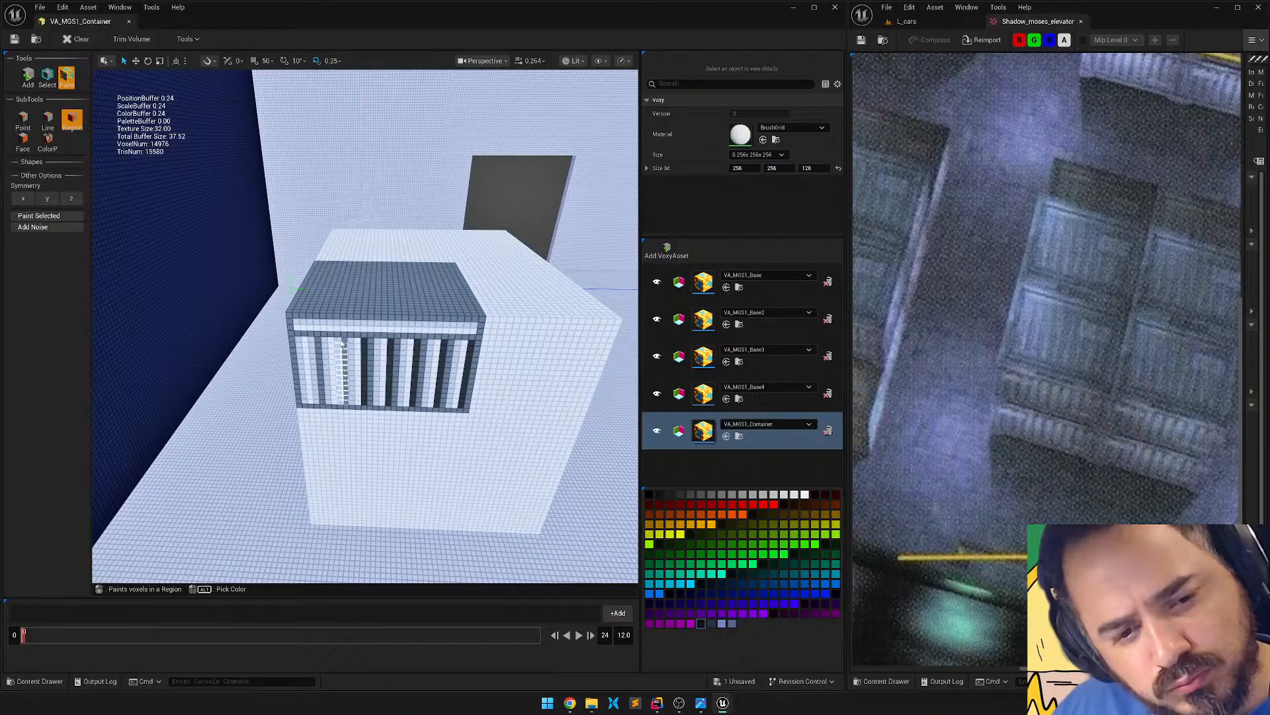
pyautogui.click(341, 390)
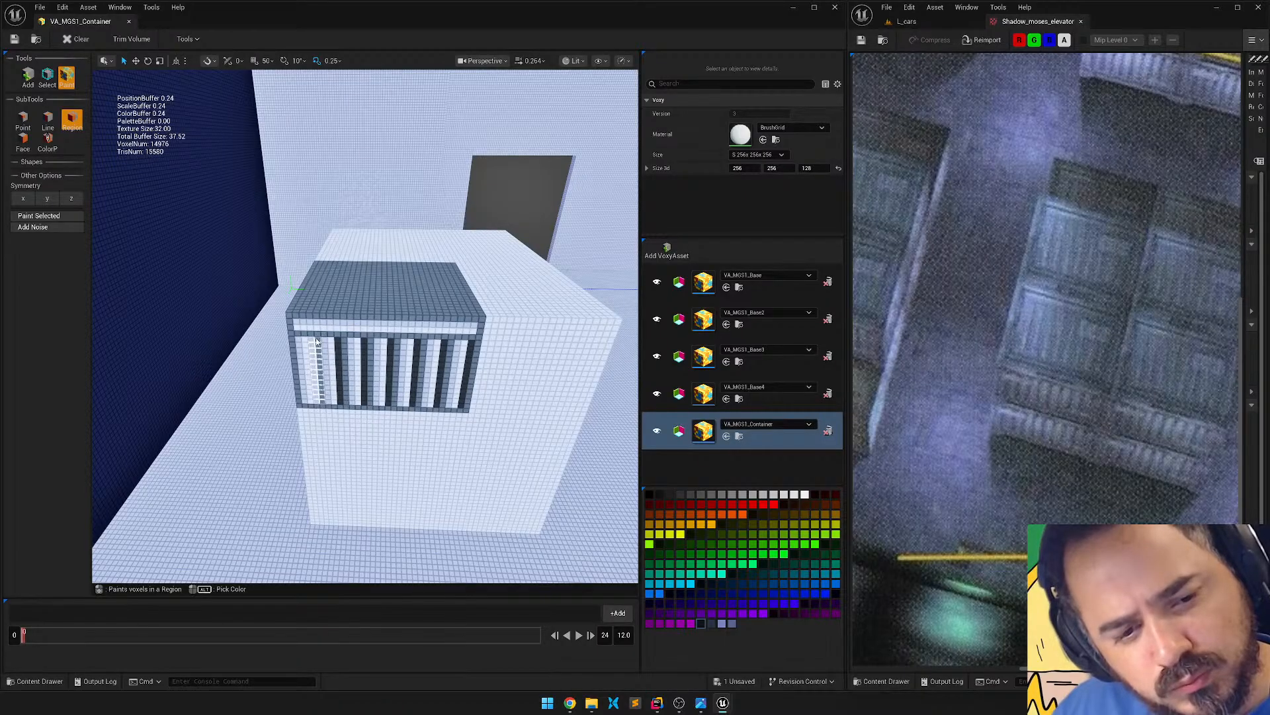
pyautogui.moveTo(316, 341); pyautogui.dragTo(315, 341)
# Line-paint a near-black rectangular outline on the container's slate top, just inside its edges.
pyautogui.moveTo(315, 340)
pyautogui.mouseDown(button='right')
pyautogui.moveTo(331, 318)
pyautogui.moveTo(397, 317)
pyautogui.moveTo(311, 311)
pyautogui.moveTo(350, 311)
pyautogui.moveTo(350, 325)
pyautogui.moveTo(331, 317)
pyautogui.moveTo(351, 377)
pyautogui.moveTo(530, 377)
pyautogui.mouseUp(button='right')
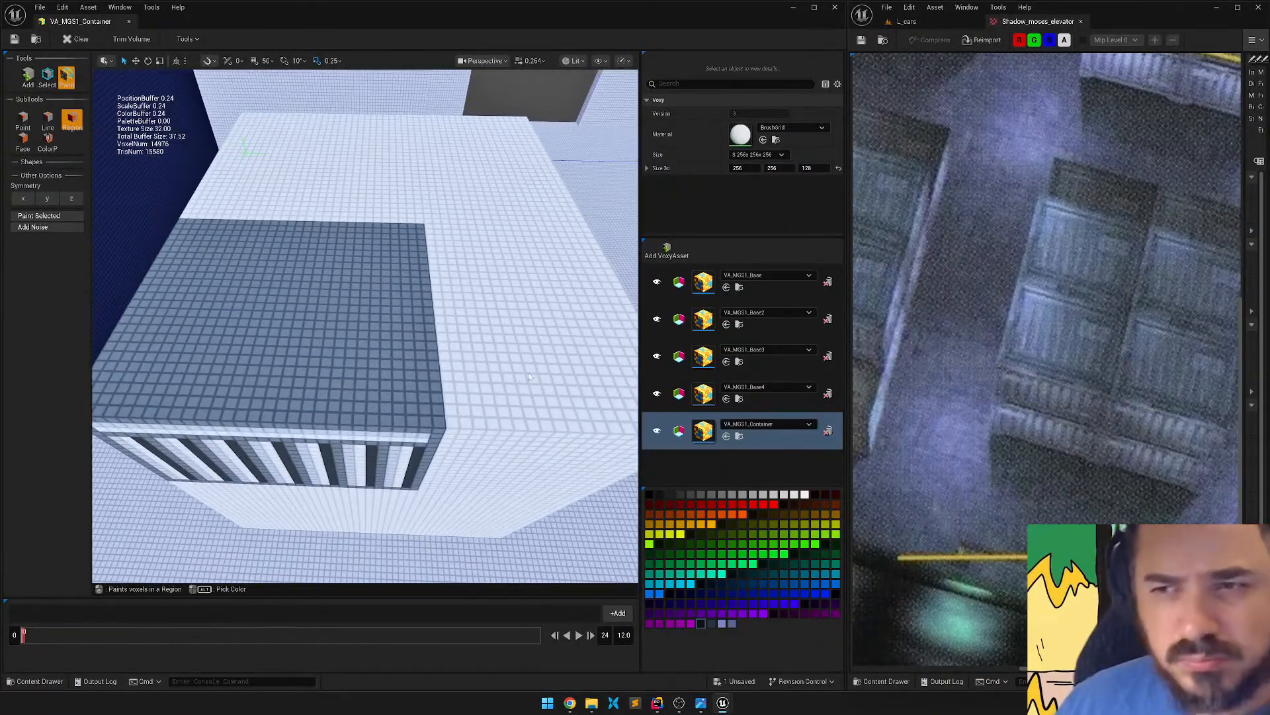
pyautogui.click(48, 119)
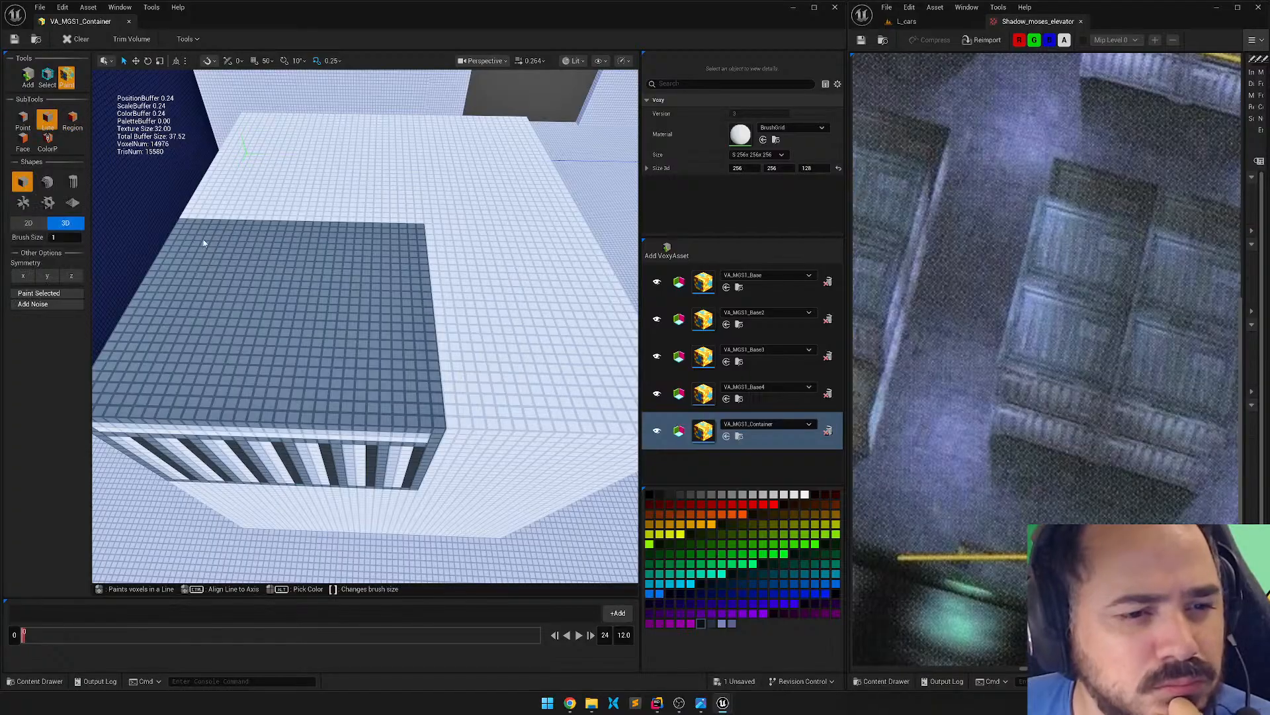
pyautogui.moveTo(188, 228)
pyautogui.mouseDown()
pyautogui.moveTo(410, 230)
pyautogui.moveTo(426, 415)
pyautogui.mouseUp()
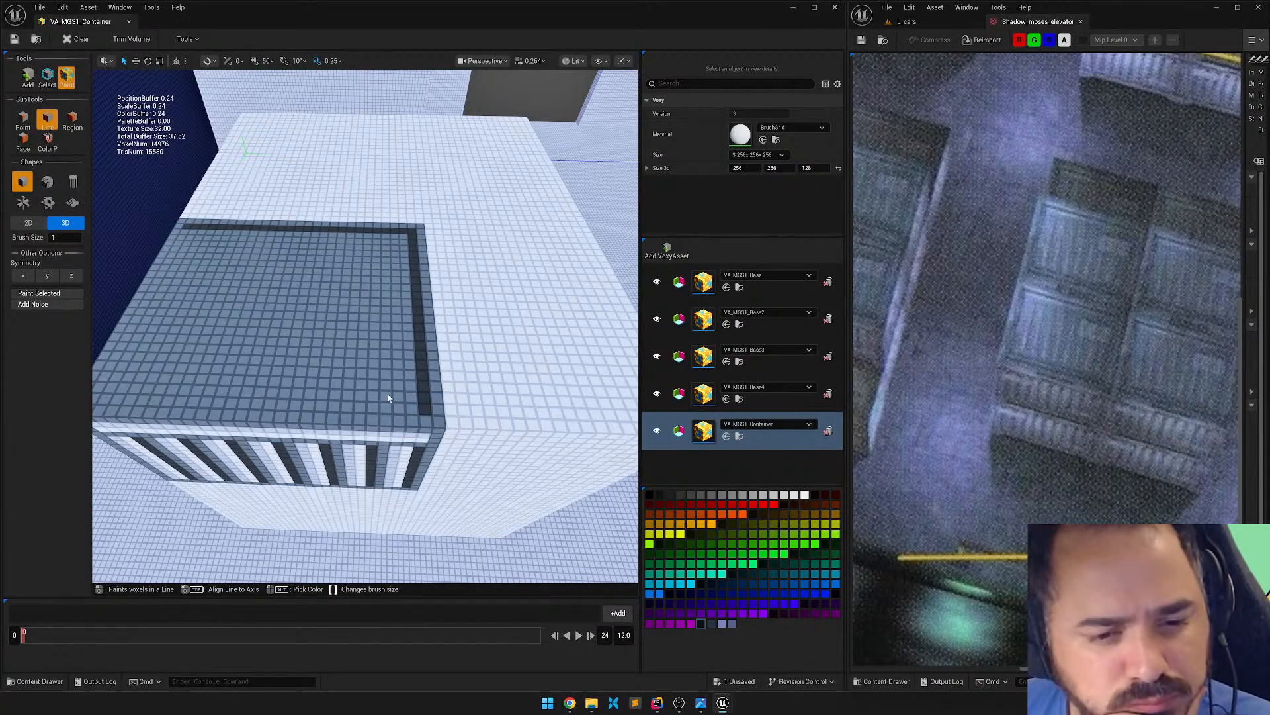
pyautogui.moveTo(410, 409); pyautogui.dragTo(94, 406)
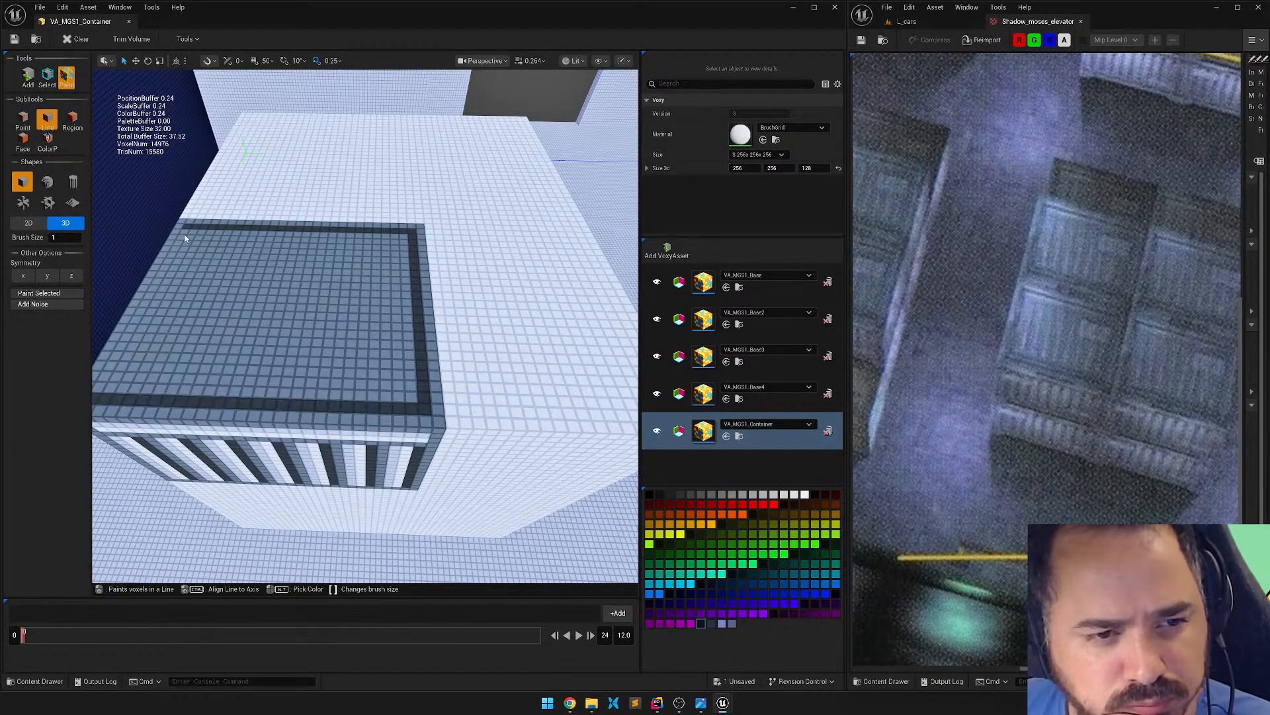
pyautogui.moveTo(184, 237)
pyautogui.mouseDown()
pyautogui.moveTo(122, 383)
pyautogui.moveTo(100, 397)
pyautogui.moveTo(128, 393)
pyautogui.mouseUp()
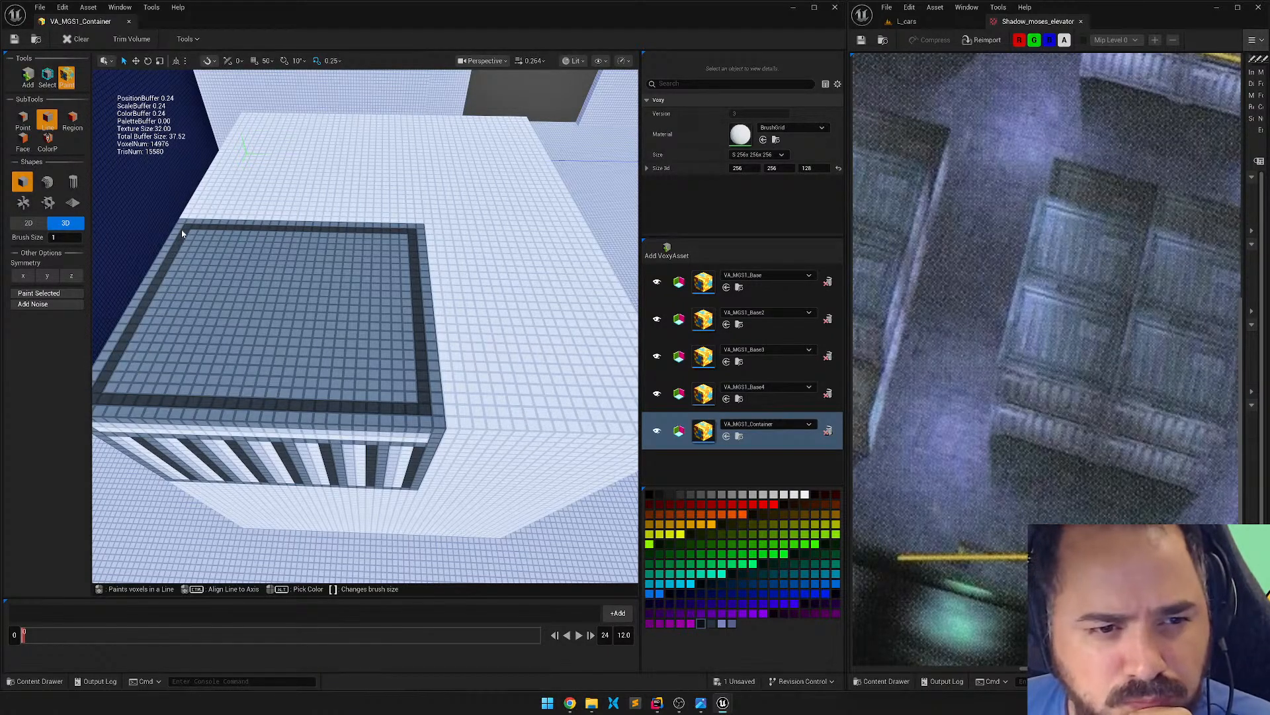
pyautogui.moveTo(219, 236); pyautogui.dragTo(411, 237)
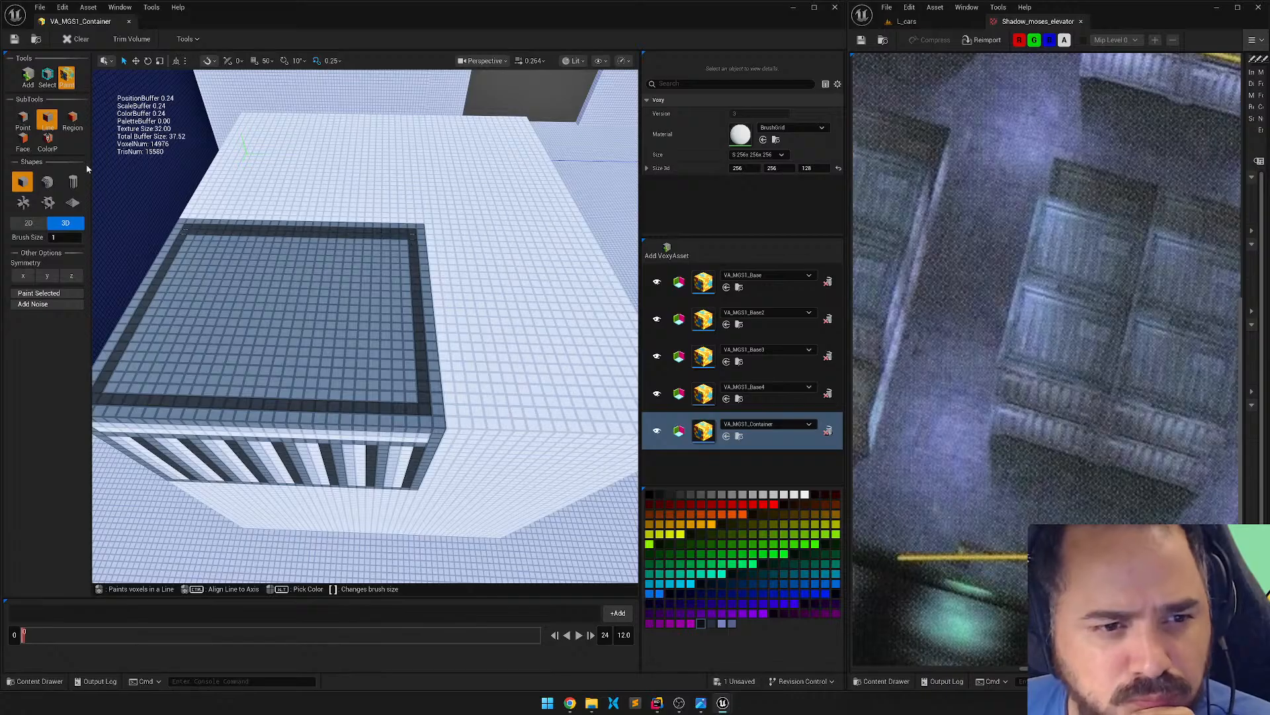
# Paint pale-blue lines just outside the top's dark outline at front and rear, shifting the front dark line one row inward.
pyautogui.click(721, 623)
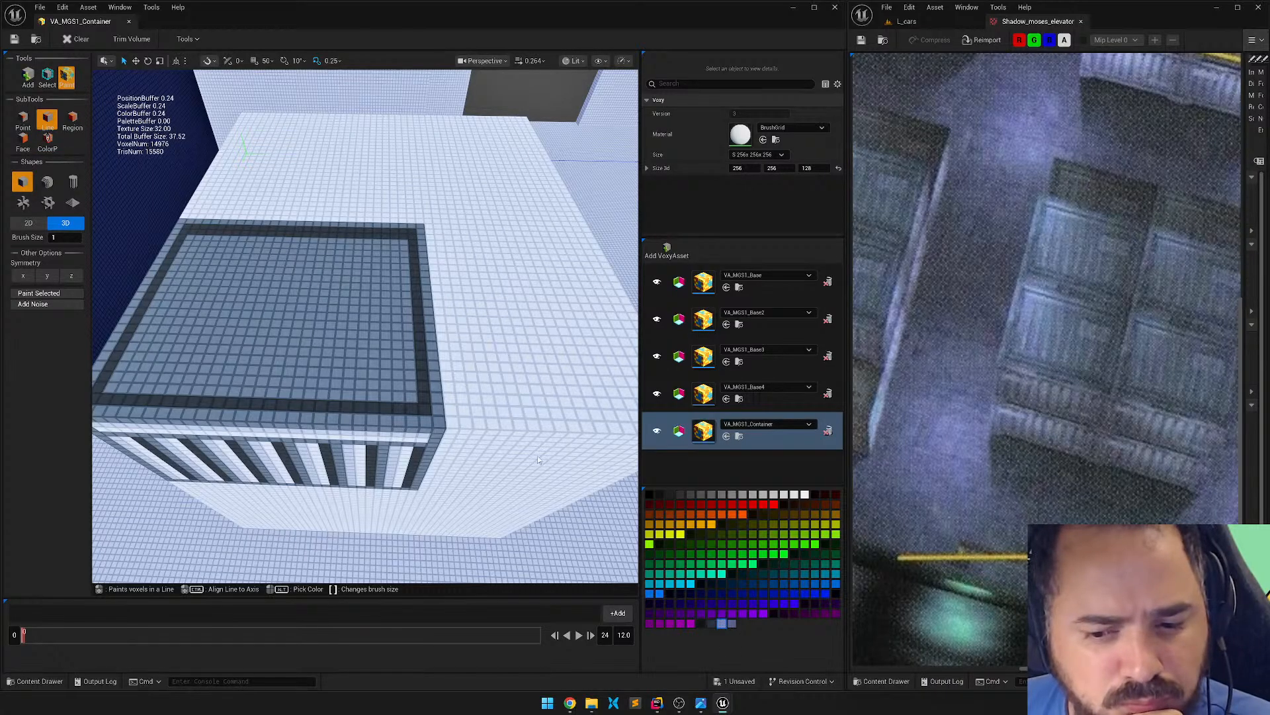
pyautogui.moveTo(186, 225); pyautogui.dragTo(412, 238)
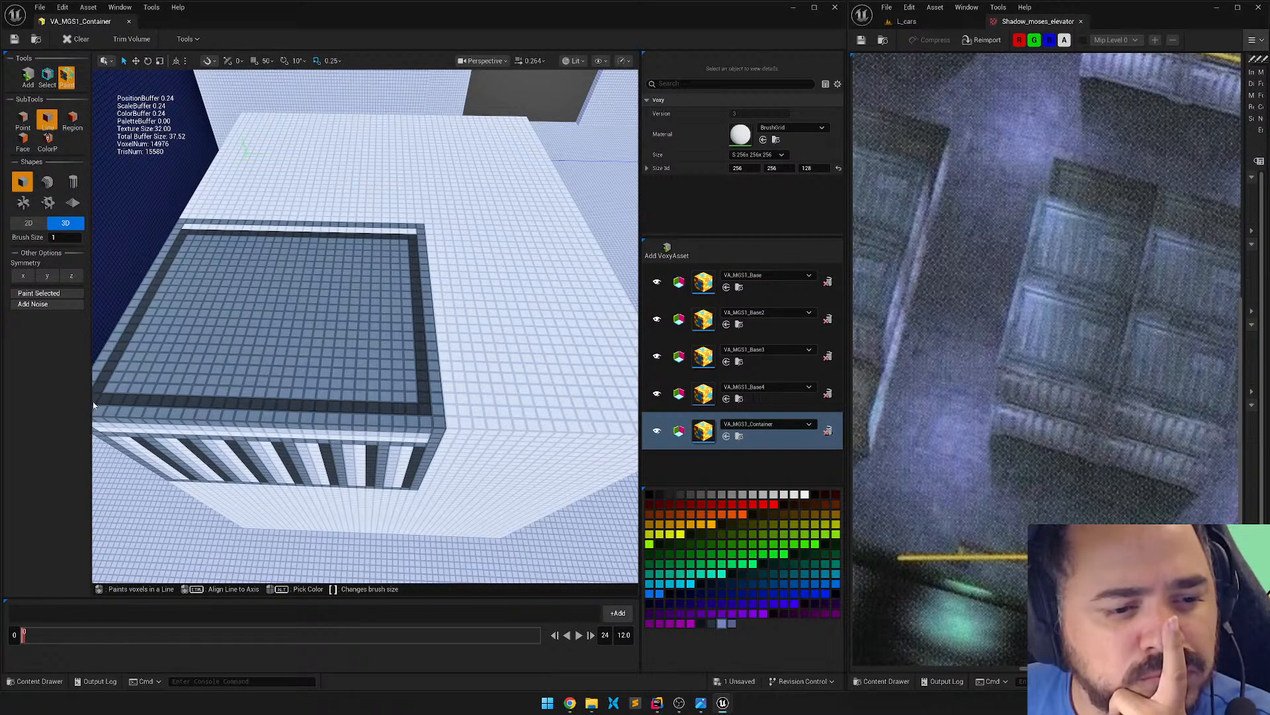
pyautogui.moveTo(109, 391); pyautogui.dragTo(410, 392)
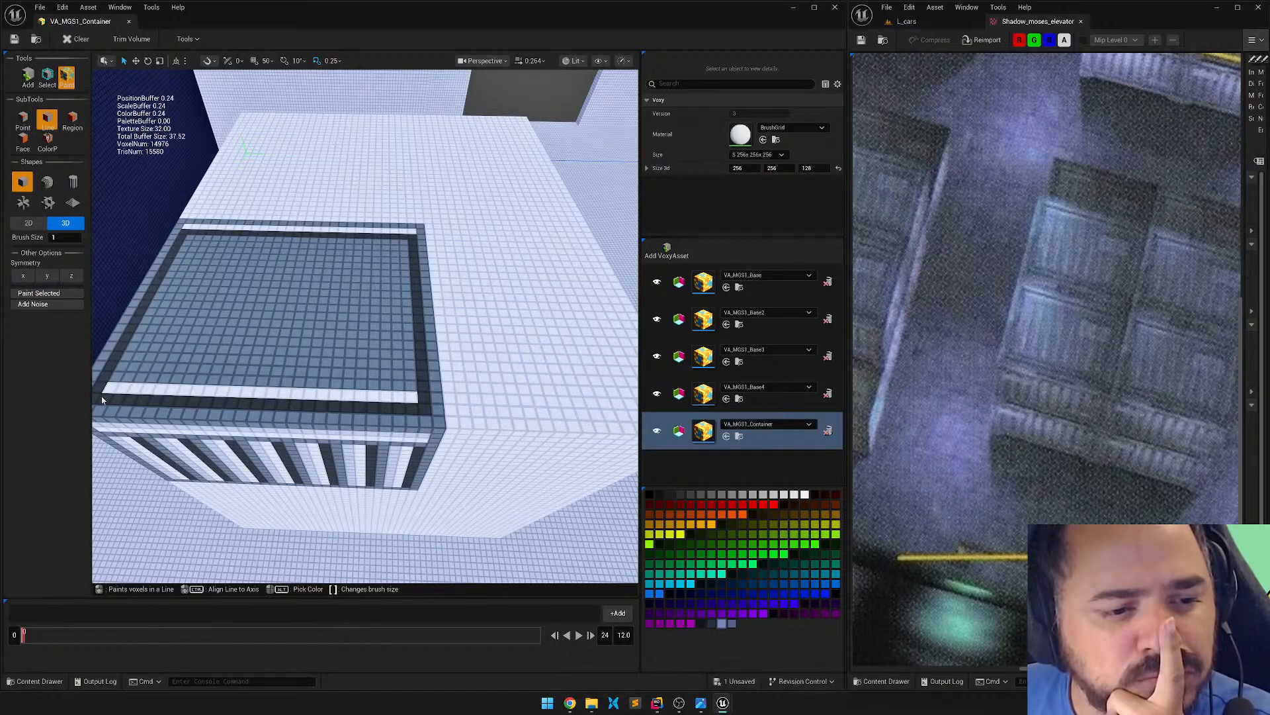
pyautogui.moveTo(100, 401); pyautogui.dragTo(410, 411)
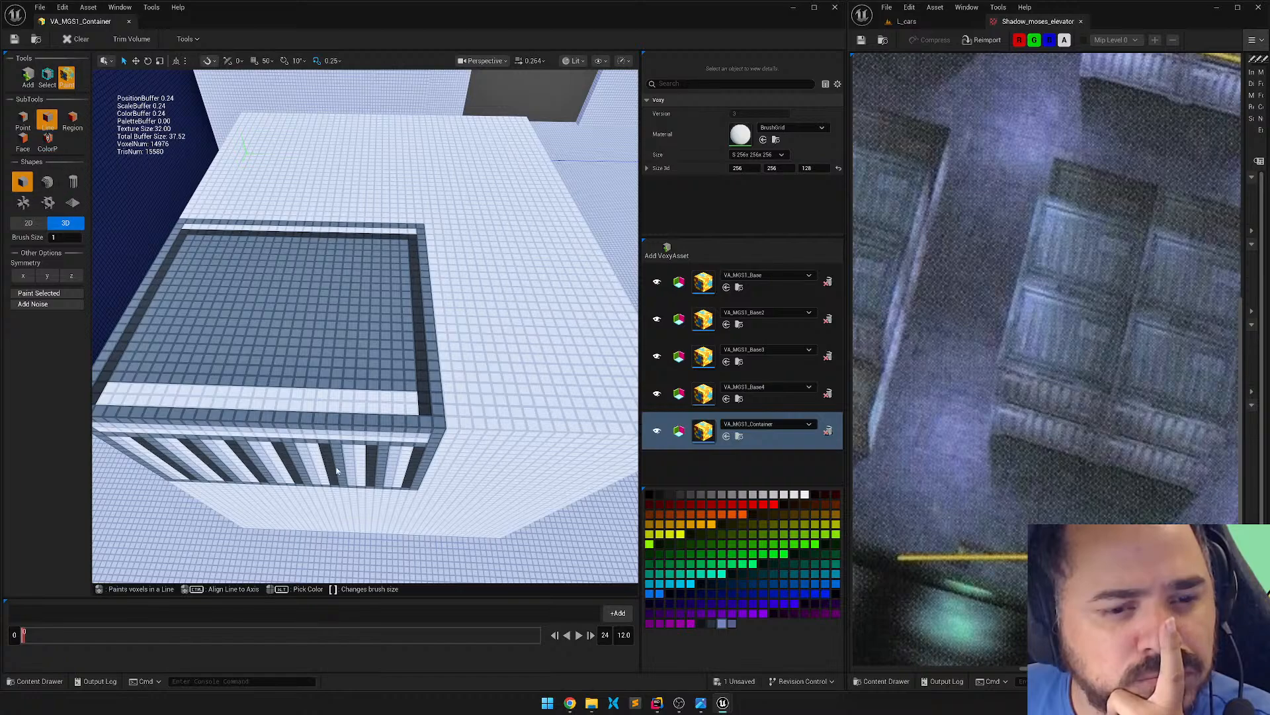
pyautogui.click(700, 622)
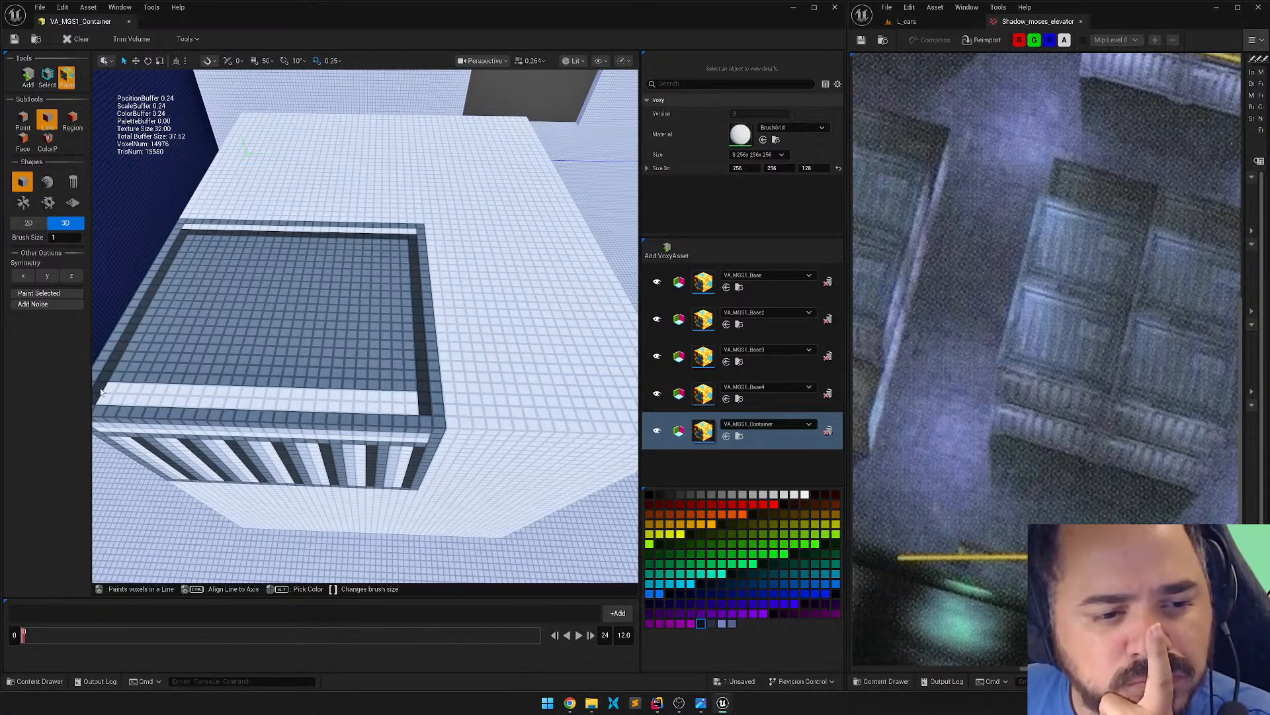
pyautogui.moveTo(100, 391); pyautogui.dragTo(419, 399)
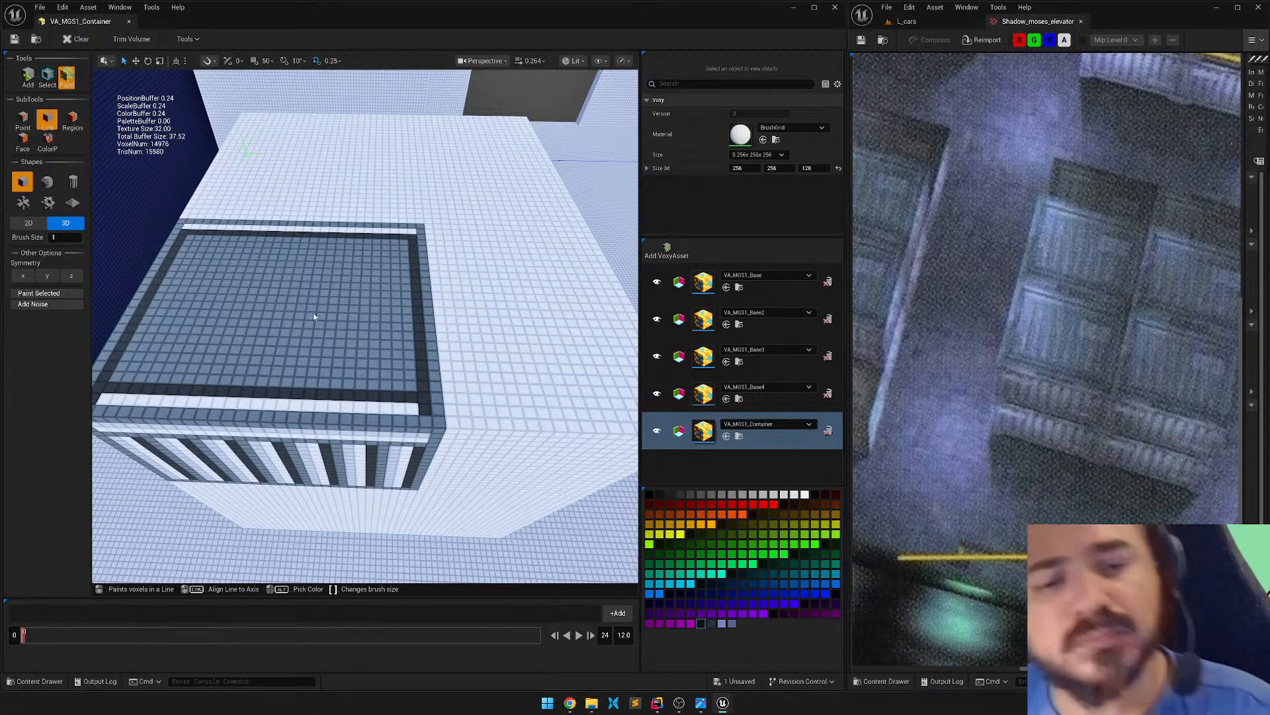
# Region-select the slate area inside the dark outline on the container's top and delete those voxels to form a recess.
pyautogui.moveTo(314, 317); pyautogui.dragTo(376, 344, button='right')
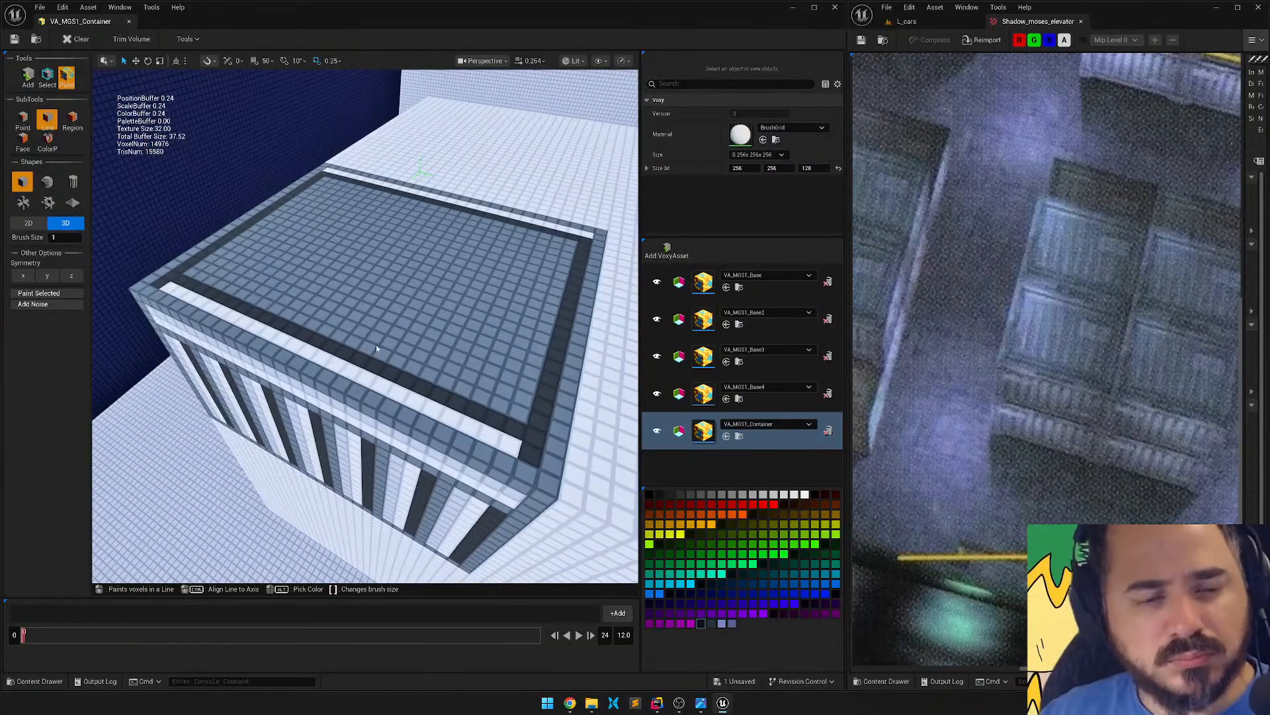
pyautogui.click(47, 78)
pyautogui.click(72, 119)
pyautogui.moveTo(331, 180); pyautogui.dragTo(524, 415)
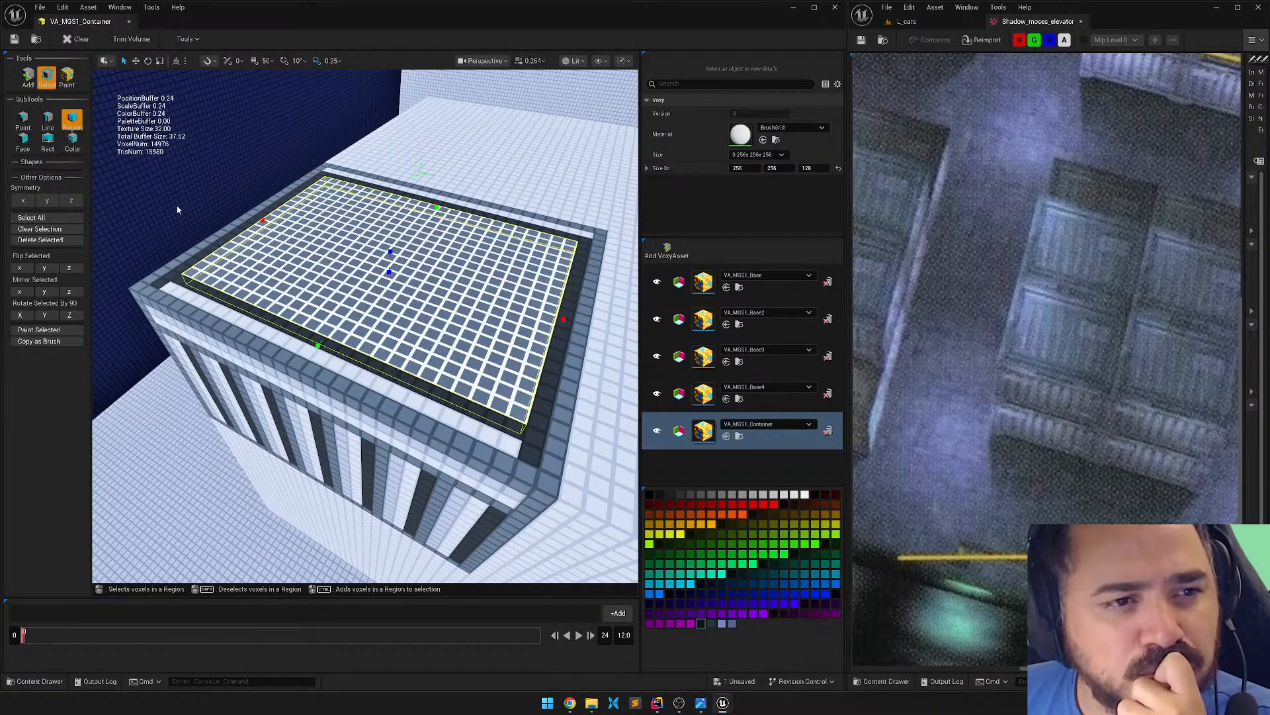
pyautogui.click(49, 241)
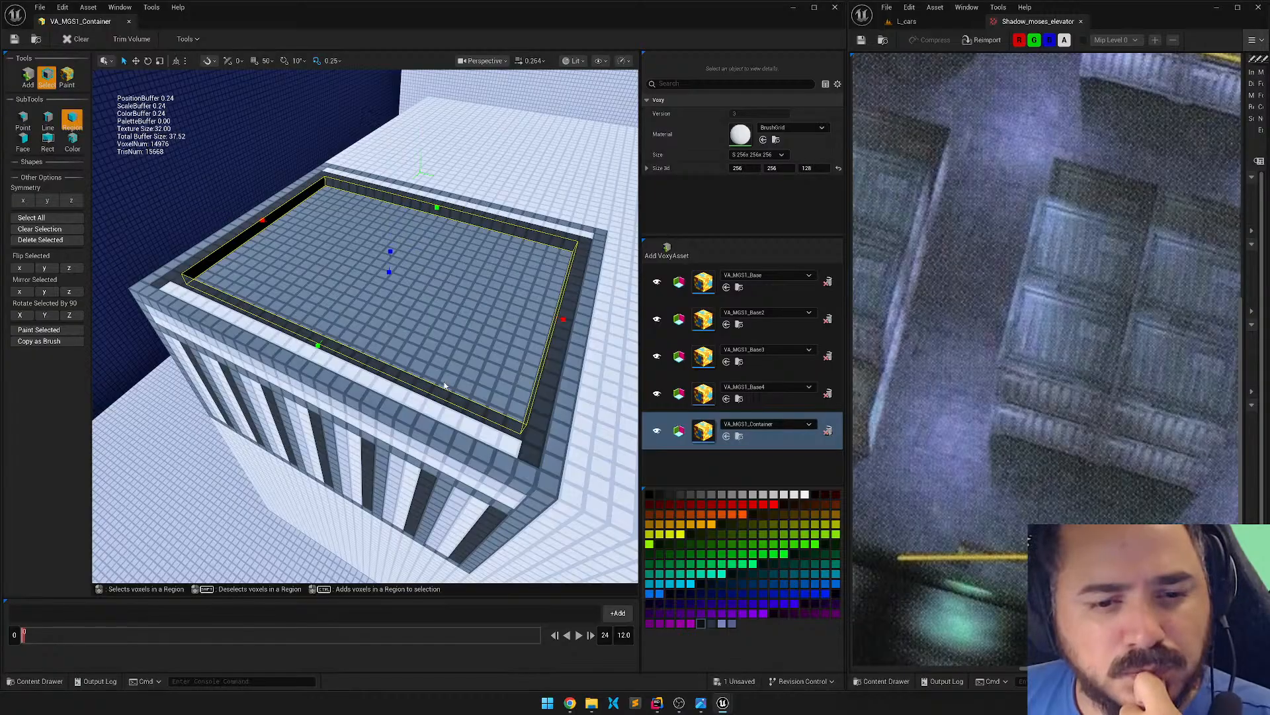
# Region-select all seven striped panels on the container's front together and move them outward, clear of the front face.
pyautogui.moveTo(396, 369); pyautogui.dragTo(437, 297, button='right')
pyautogui.press('s')
pyautogui.press('w')
pyautogui.press('w')
pyautogui.moveTo(318, 333); pyautogui.dragTo(265, 360, button='right')
pyautogui.press('s')
pyautogui.press('a')
pyautogui.moveTo(397, 286); pyautogui.dragTo(463, 301, button='right')
pyautogui.press('w')
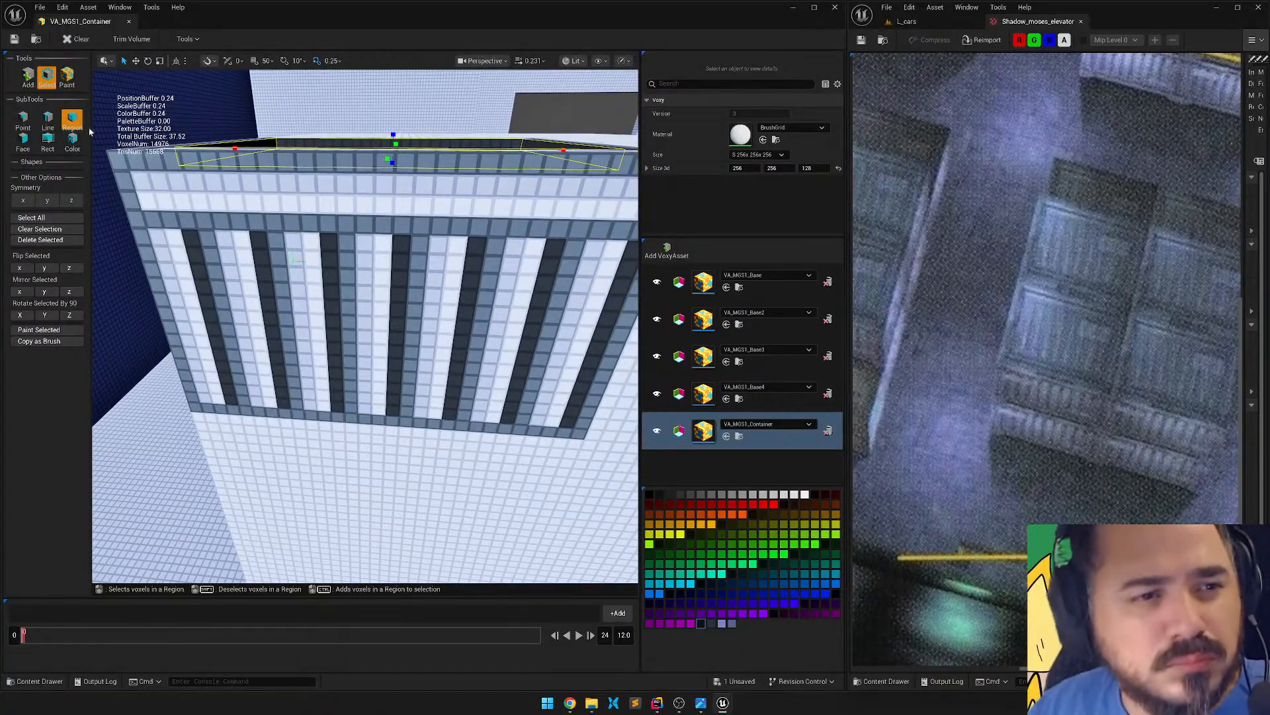
pyautogui.moveTo(156, 240); pyautogui.dragTo(238, 400)
pyautogui.moveTo(223, 237); pyautogui.dragTo(284, 406)
pyautogui.moveTo(297, 235); pyautogui.dragTo(339, 411)
pyautogui.keyDown('ctrl'); pyautogui.moveTo(367, 242); pyautogui.dragTo(395, 410); pyautogui.keyUp('ctrl')
pyautogui.keyDown('ctrl'); pyautogui.moveTo(434, 242); pyautogui.dragTo(450, 417); pyautogui.keyUp('ctrl')
pyautogui.keyDown('ctrl'); pyautogui.moveTo(509, 254); pyautogui.dragTo(515, 423); pyautogui.keyUp('ctrl')
pyautogui.moveTo(521, 438); pyautogui.dragTo(480, 369, button='right')
pyautogui.keyDown('ctrl'); pyautogui.moveTo(411, 297); pyautogui.dragTo(398, 450); pyautogui.keyUp('ctrl')
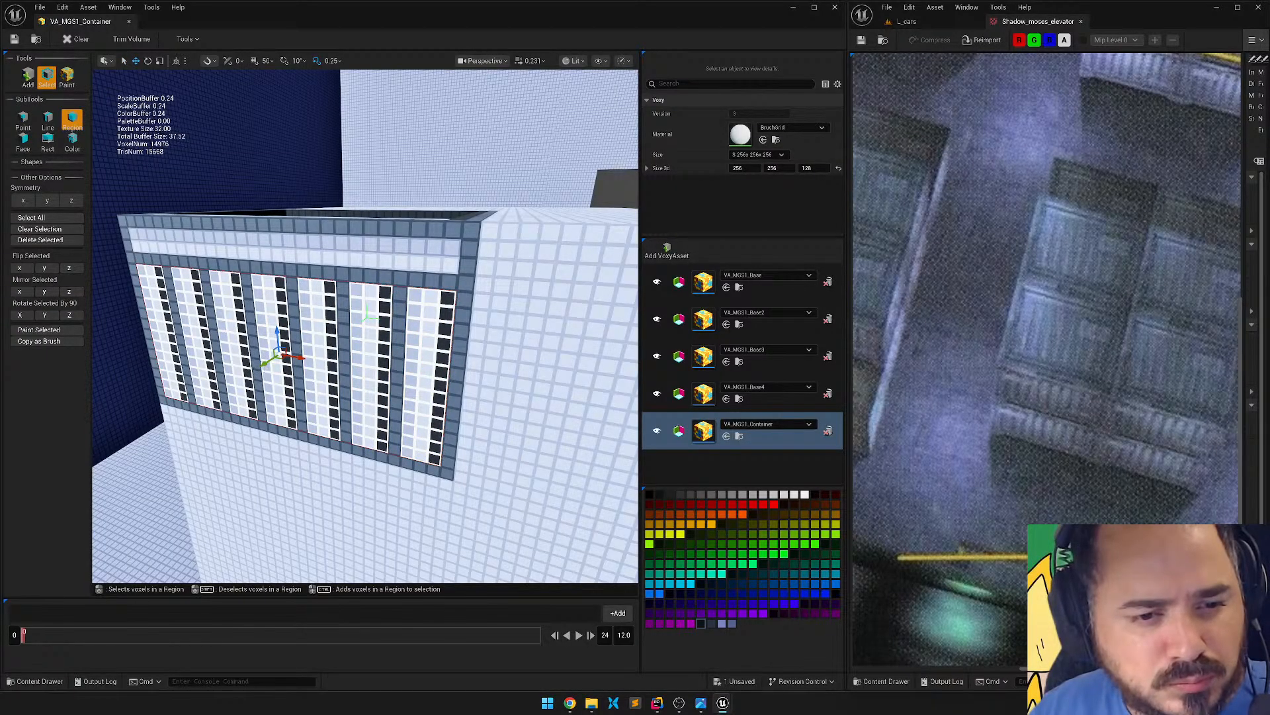
pyautogui.moveTo(264, 363); pyautogui.dragTo(159, 434)
# Face-select the seven slate panel backs on the container's front and delete them to deepen the recesses.
pyautogui.moveTo(392, 372); pyautogui.dragTo(475, 349, button='right')
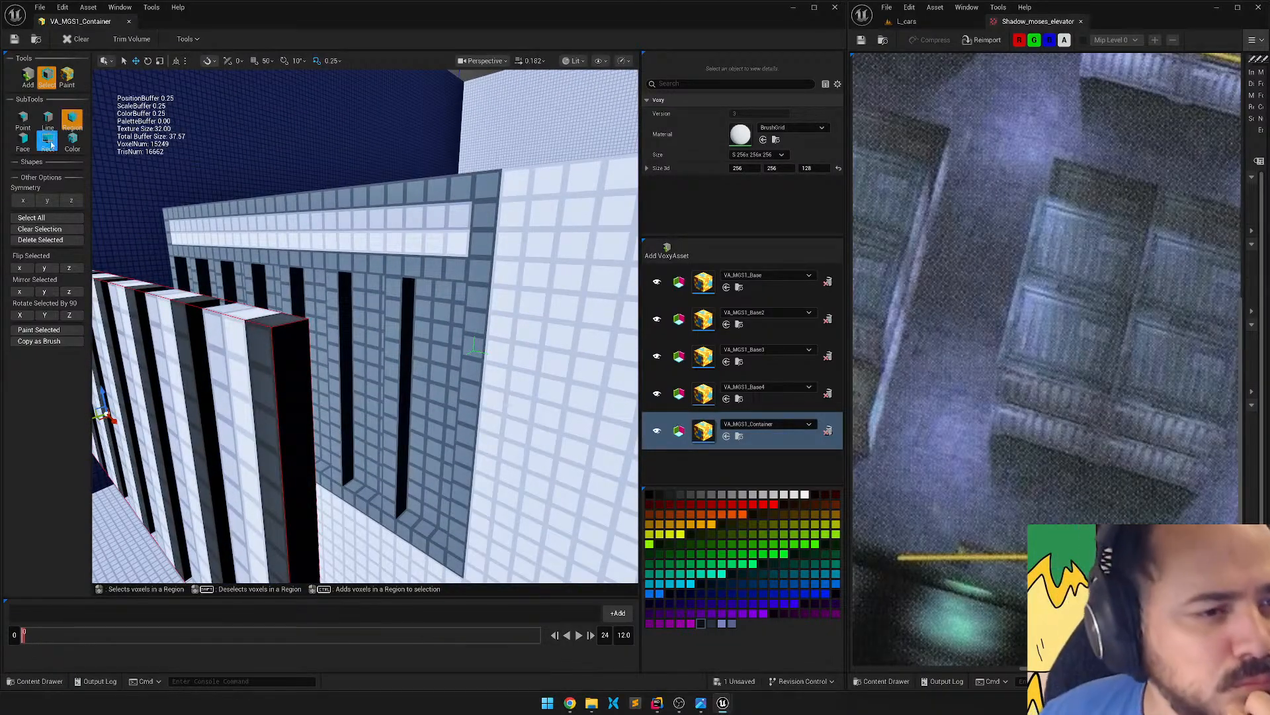
pyautogui.click(23, 139)
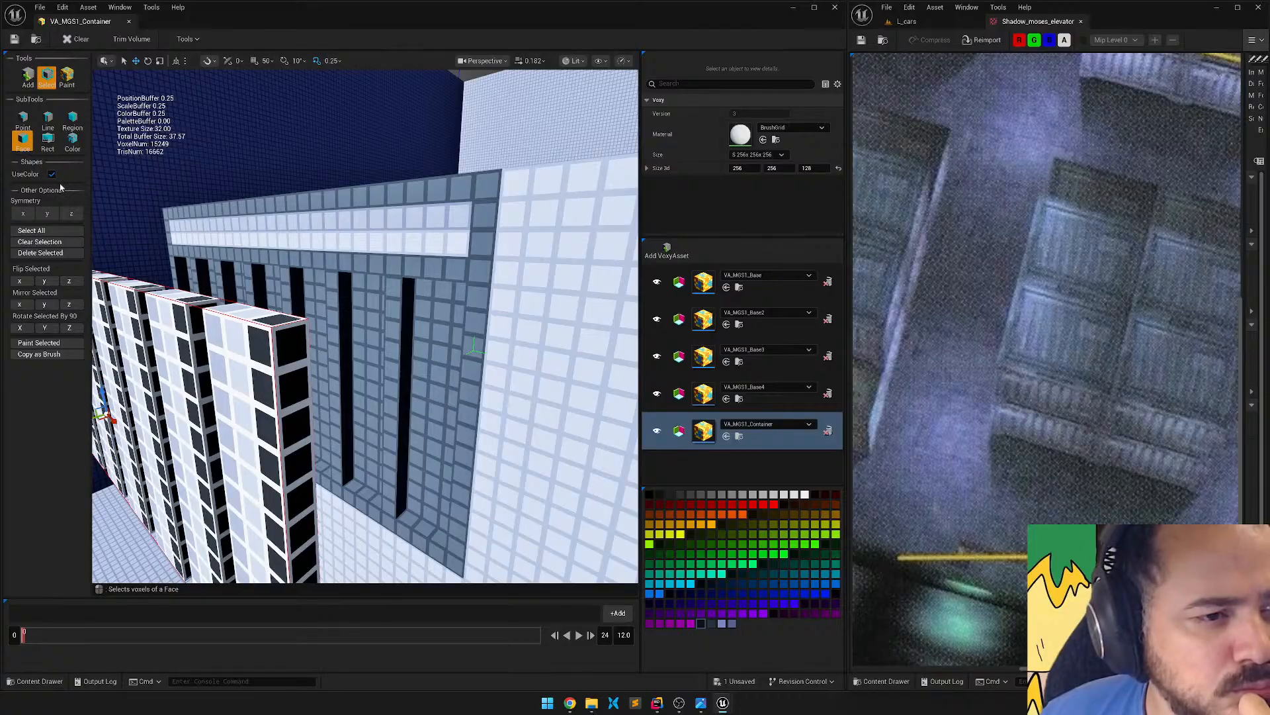
pyautogui.click(66, 243)
pyautogui.click(426, 337)
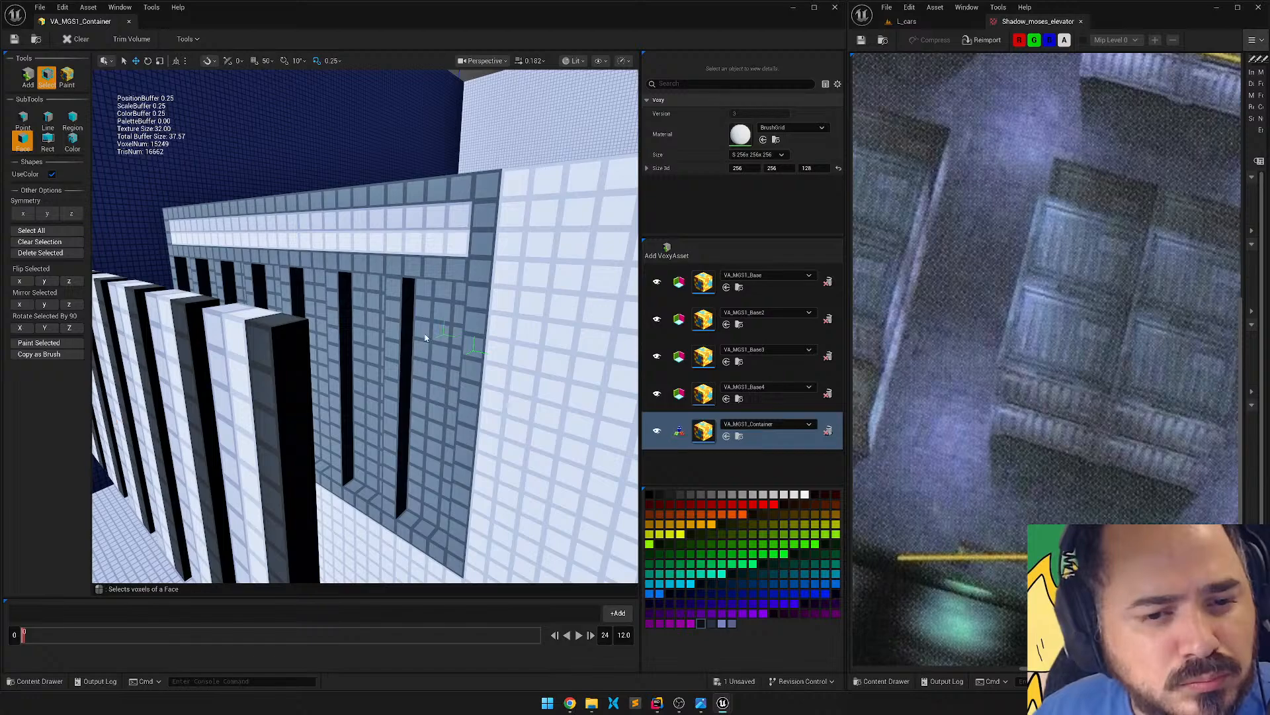
pyautogui.click(440, 347)
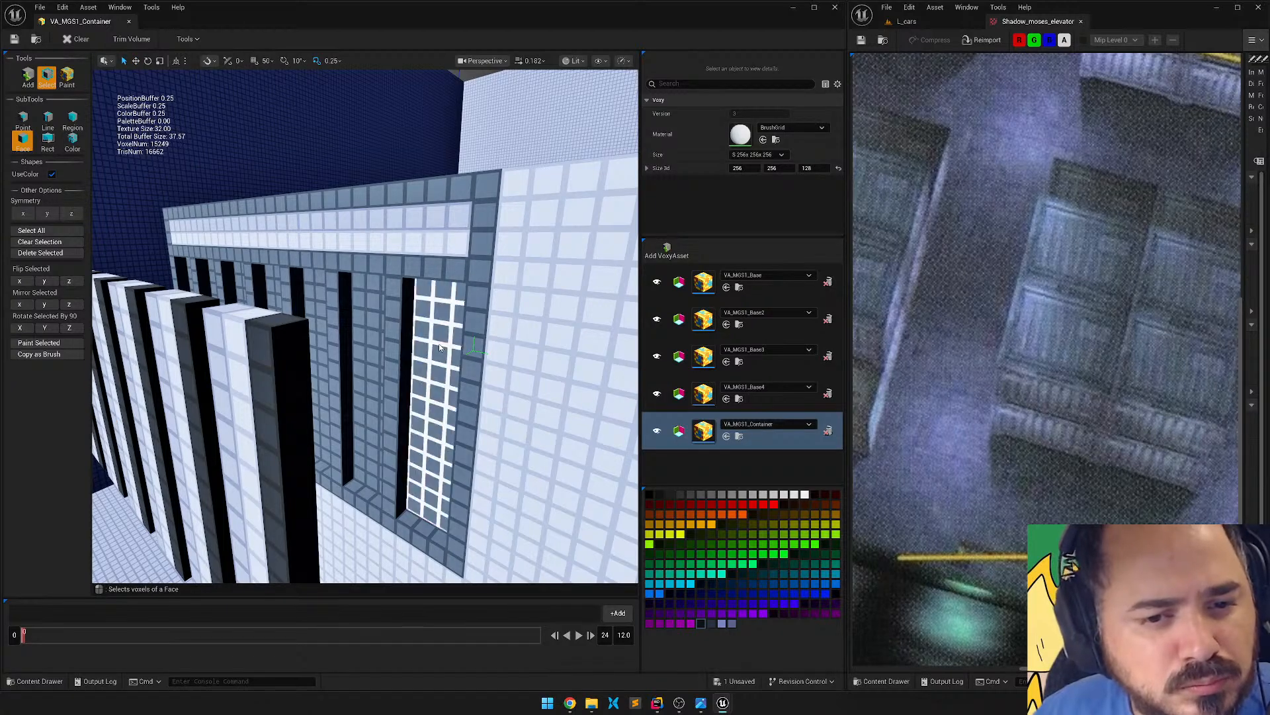
pyautogui.click(363, 344)
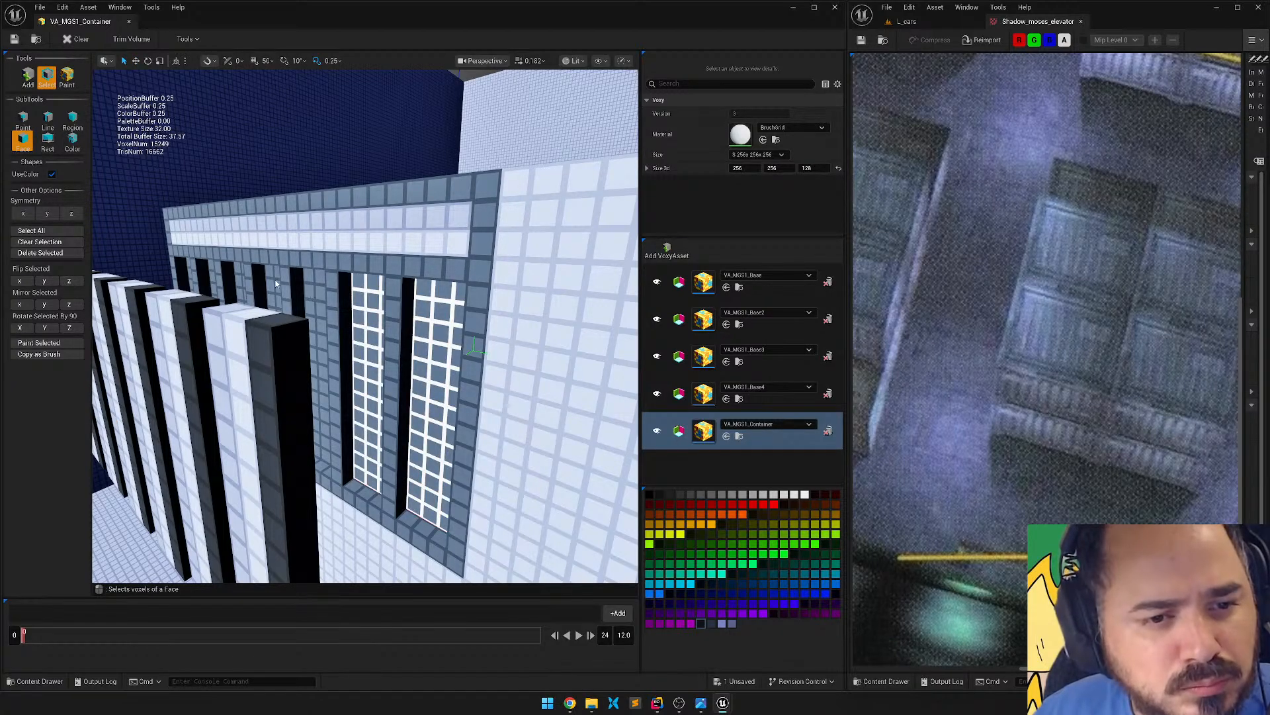
pyautogui.click(307, 292)
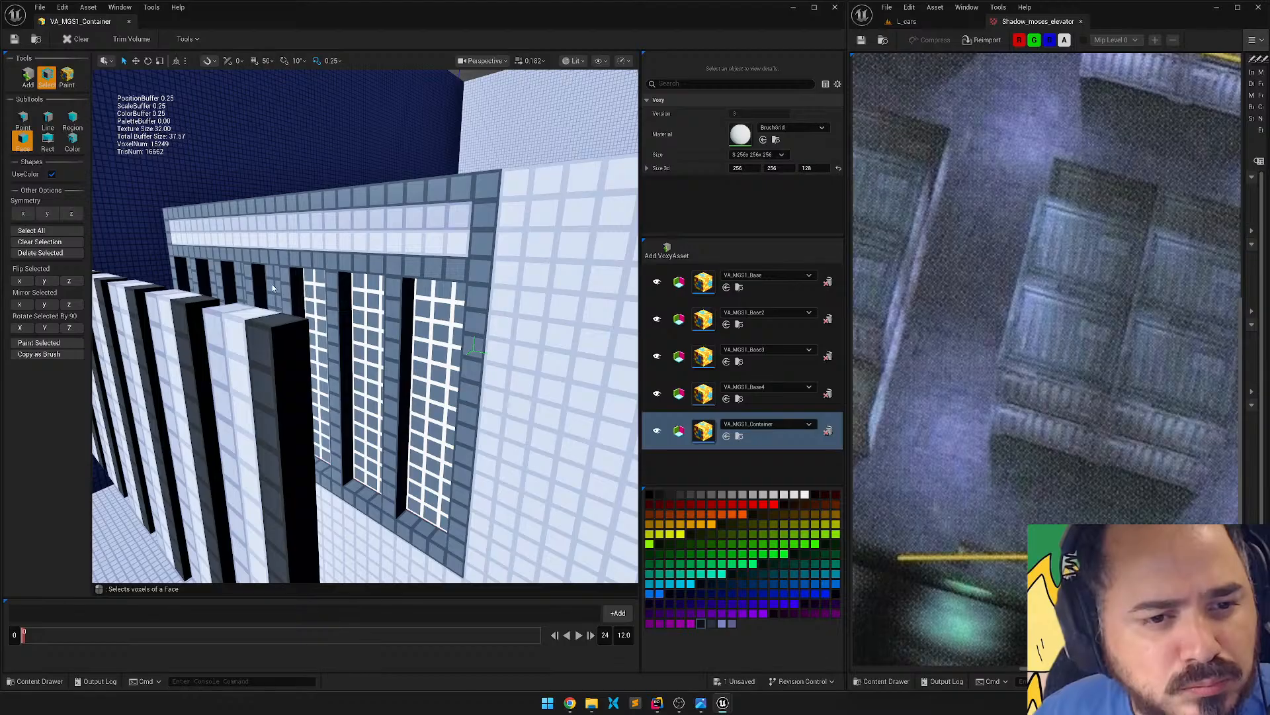
pyautogui.moveTo(269, 289); pyautogui.dragTo(336, 369, button='right')
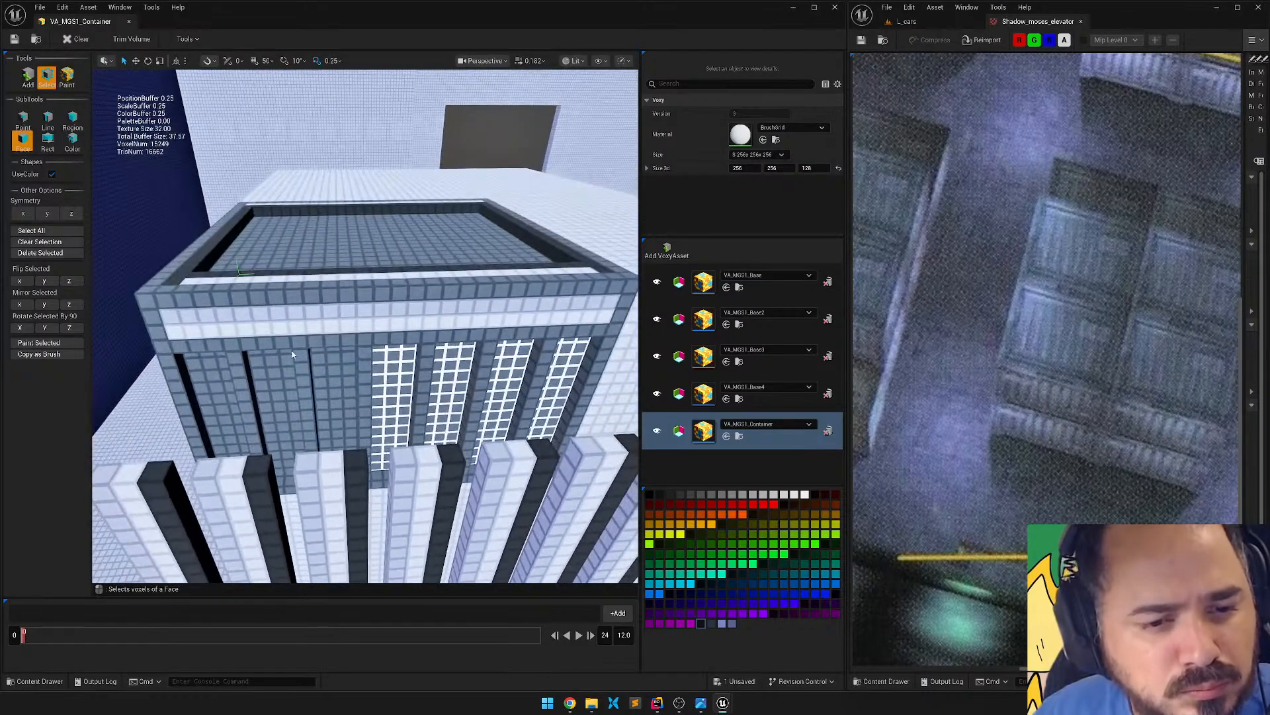
pyautogui.click(335, 371)
pyautogui.click(268, 375)
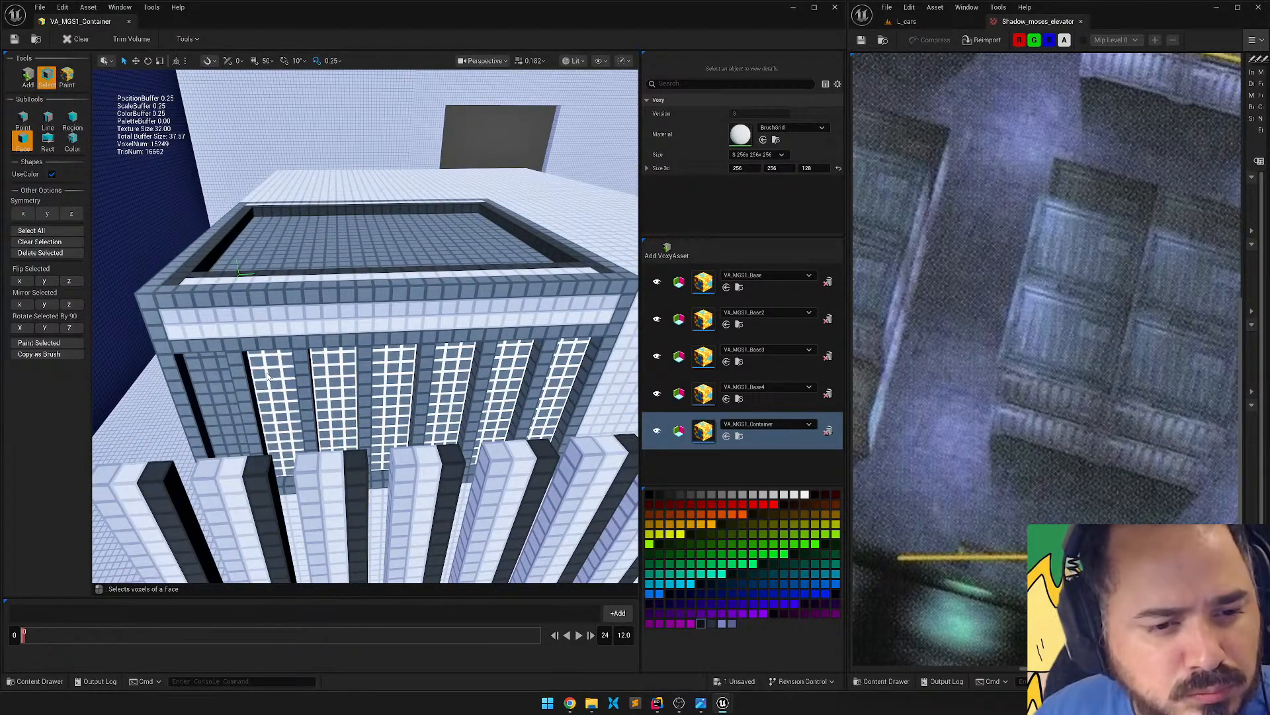
pyautogui.click(211, 383)
pyautogui.click(36, 254)
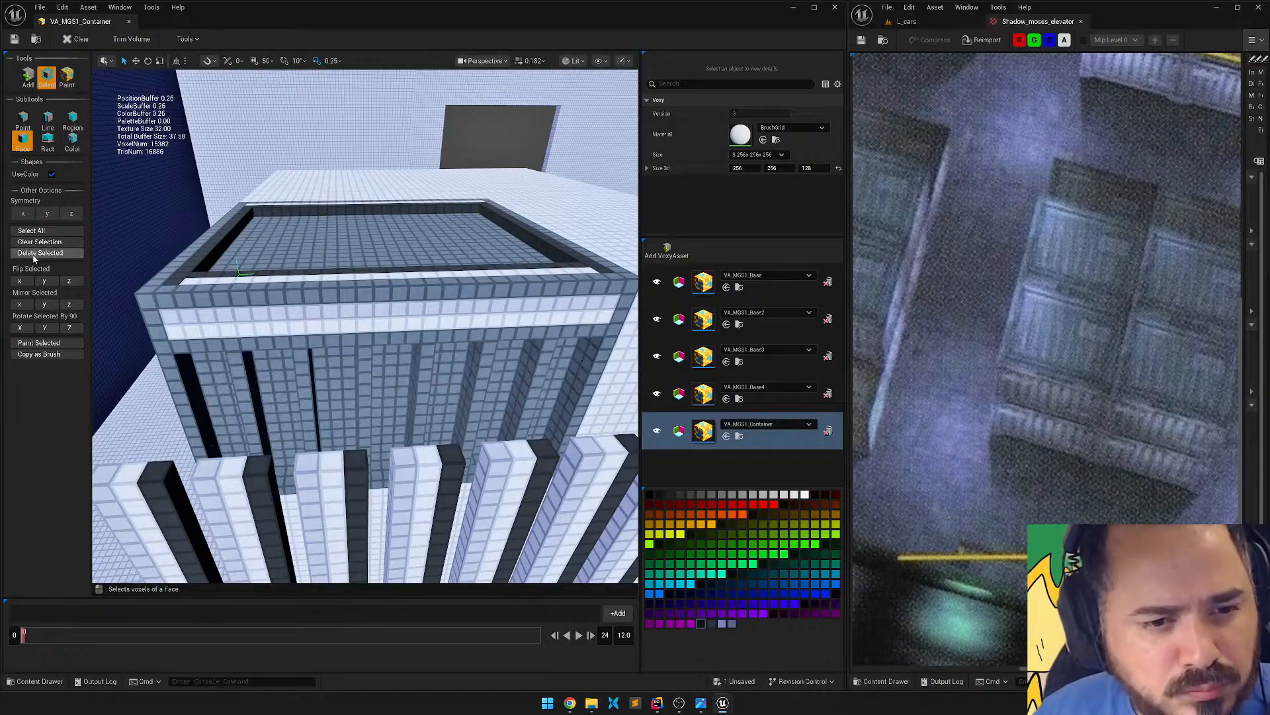
# Rect-select the detached striped panels and move them back into the recesses on the container's front.
pyautogui.moveTo(317, 291); pyautogui.dragTo(225, 270, button='right')
pyautogui.click(48, 139)
pyautogui.moveTo(285, 234); pyautogui.dragTo(390, 641)
pyautogui.moveTo(379, 430); pyautogui.dragTo(379, 496, button='right')
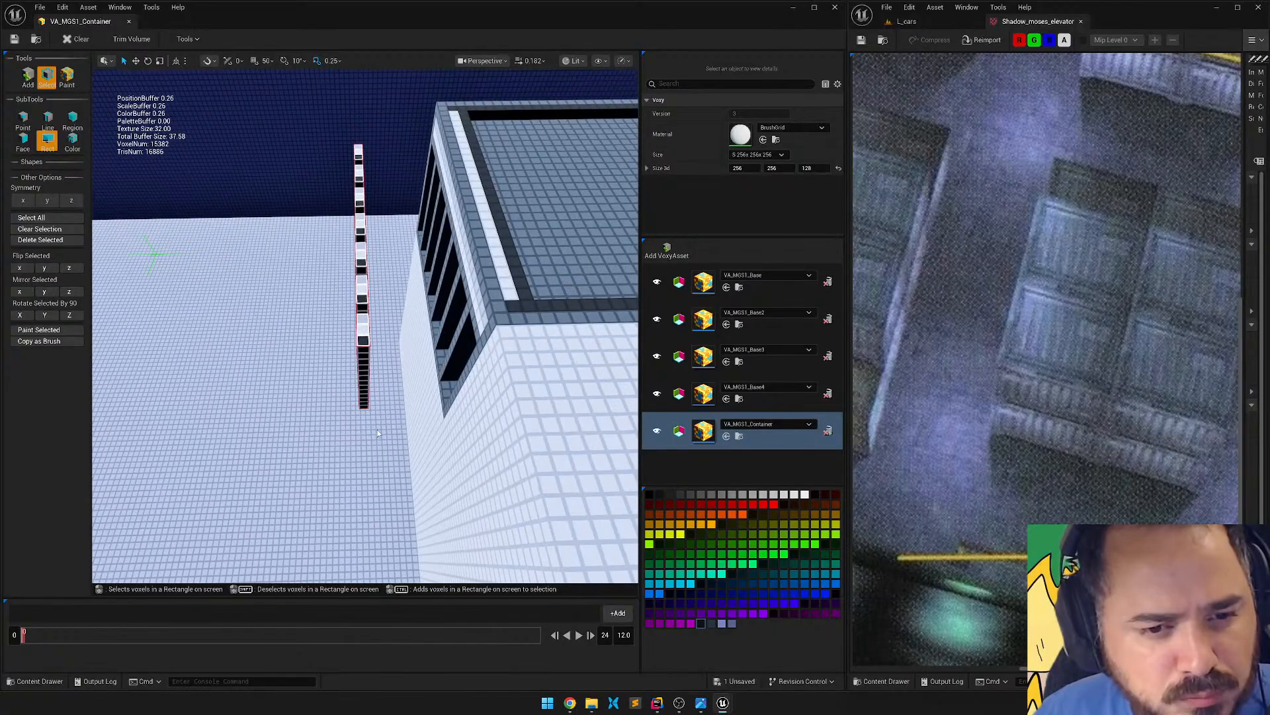
pyautogui.moveTo(380, 430); pyautogui.dragTo(316, 122)
pyautogui.press('w')
pyautogui.moveTo(382, 295)
pyautogui.mouseDown(button='right')
pyautogui.moveTo(424, 311)
pyautogui.moveTo(404, 277)
pyautogui.moveTo(382, 295)
pyautogui.mouseUp(button='right')
pyautogui.moveTo(302, 335); pyautogui.dragTo(400, 319)
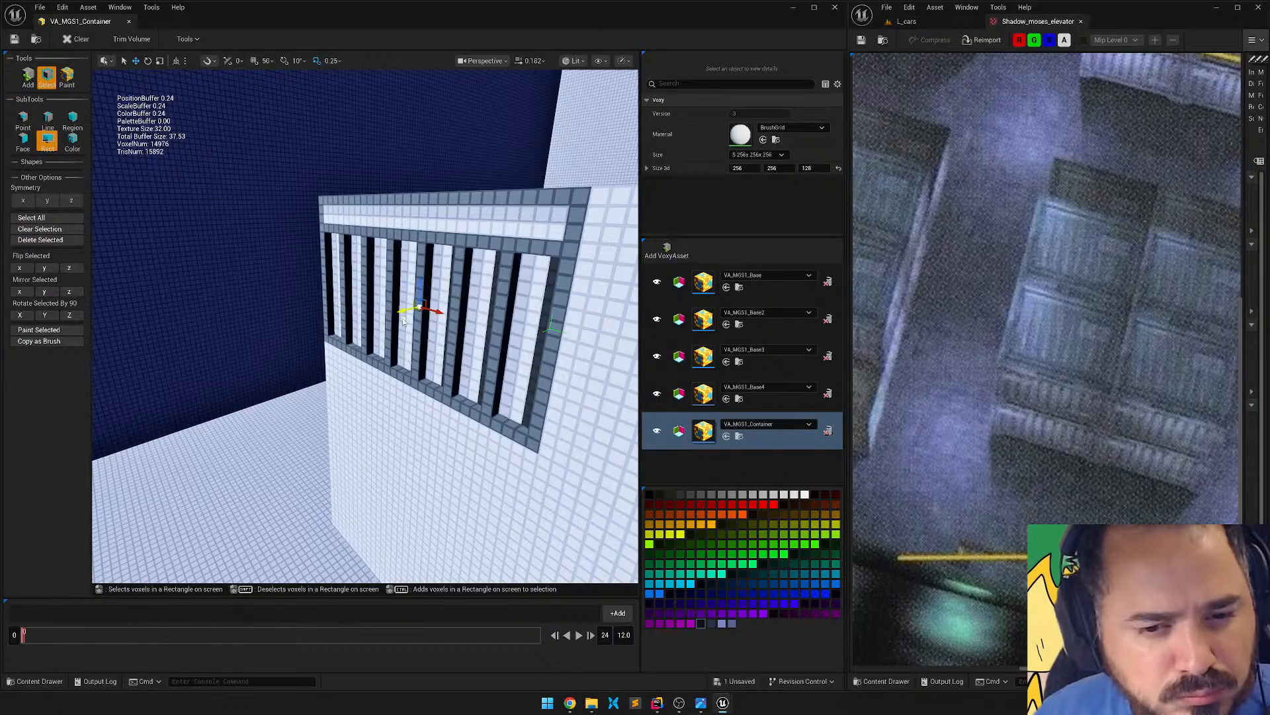
# Face-select the lighter stripe in each of the seven front panels and move them together slightly outward.
pyautogui.moveTo(482, 326); pyautogui.dragTo(538, 298, button='right')
pyautogui.press('q')
pyautogui.click(482, 327)
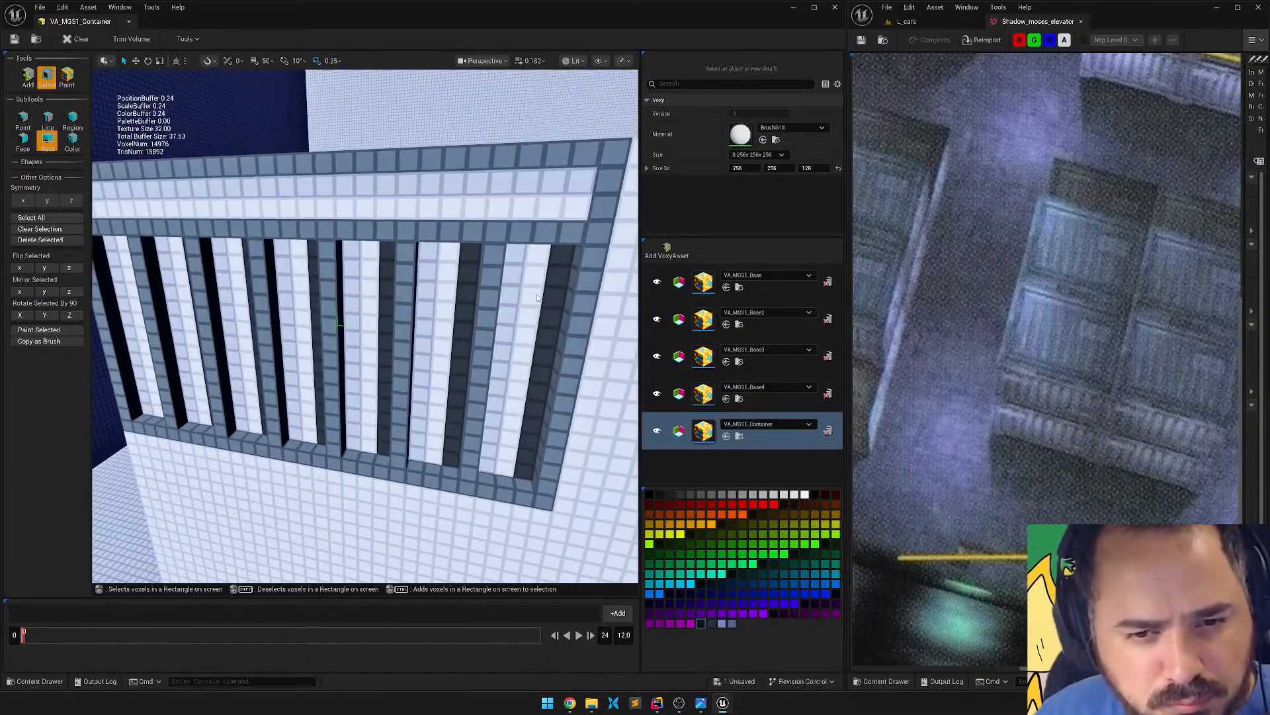
pyautogui.click(72, 120)
pyautogui.click(23, 140)
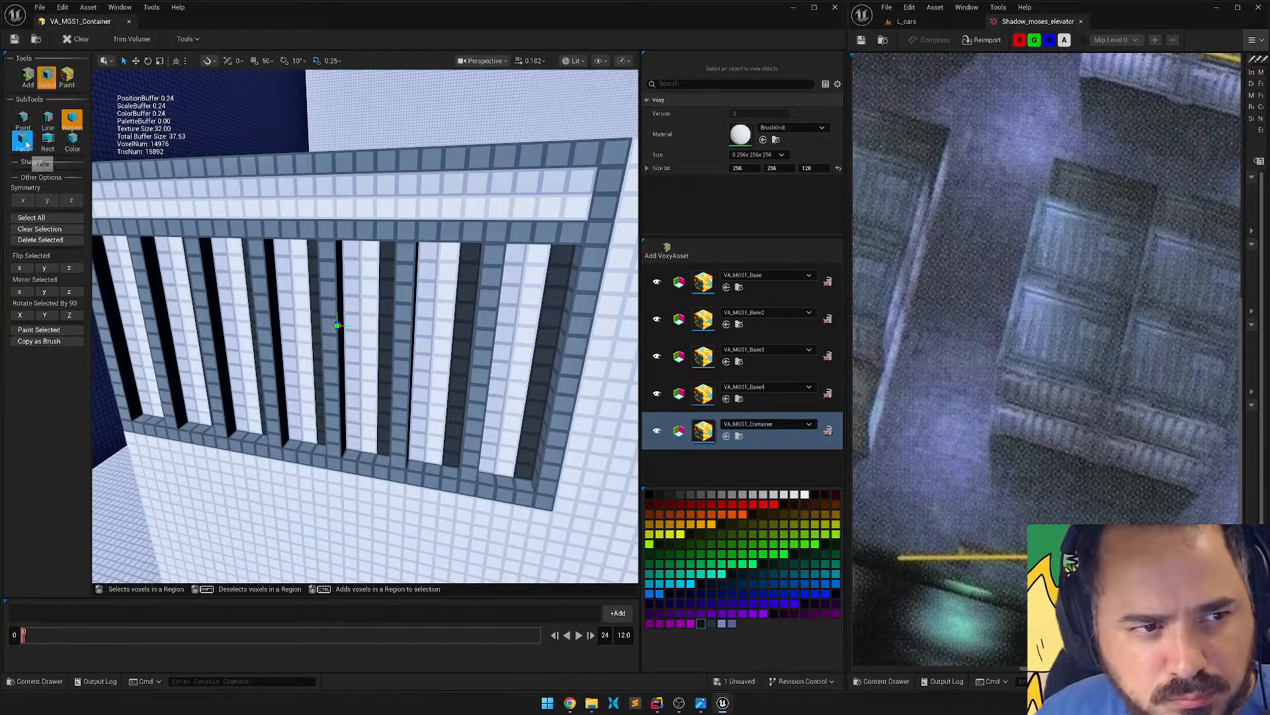
pyautogui.click(537, 313)
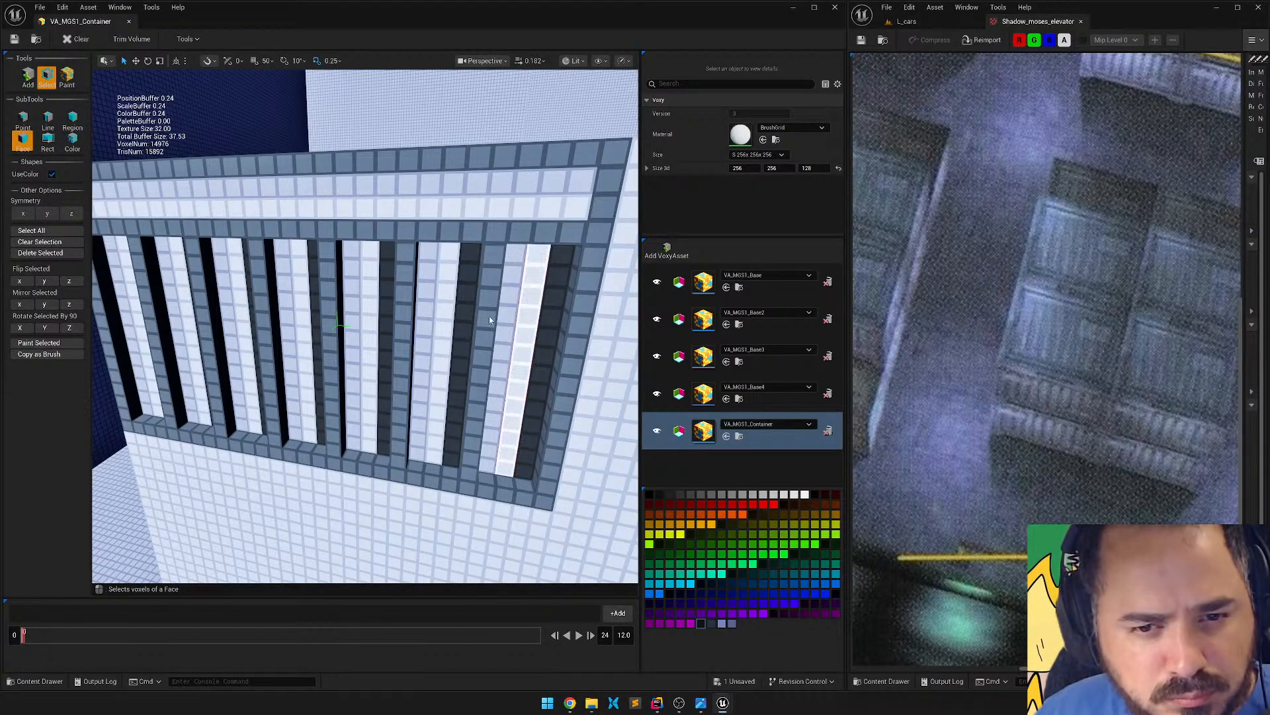
pyautogui.click(442, 316)
pyautogui.click(364, 310)
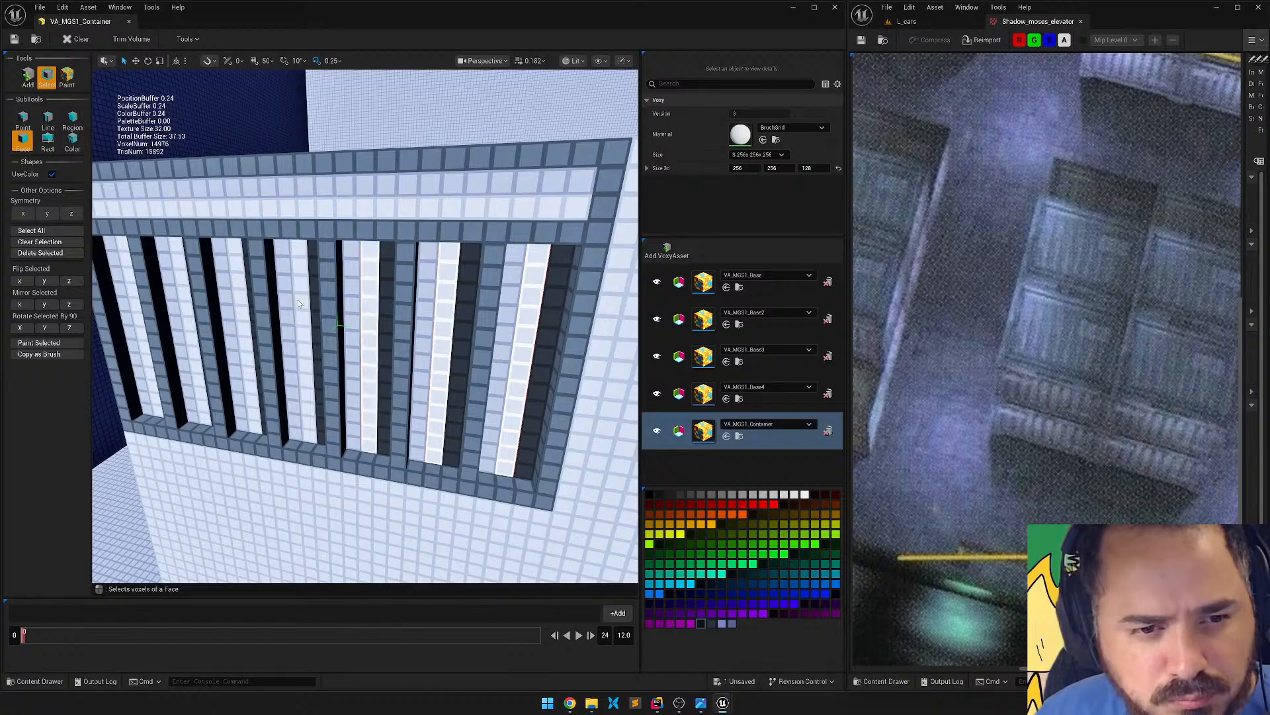
pyautogui.click(304, 309)
pyautogui.click(238, 301)
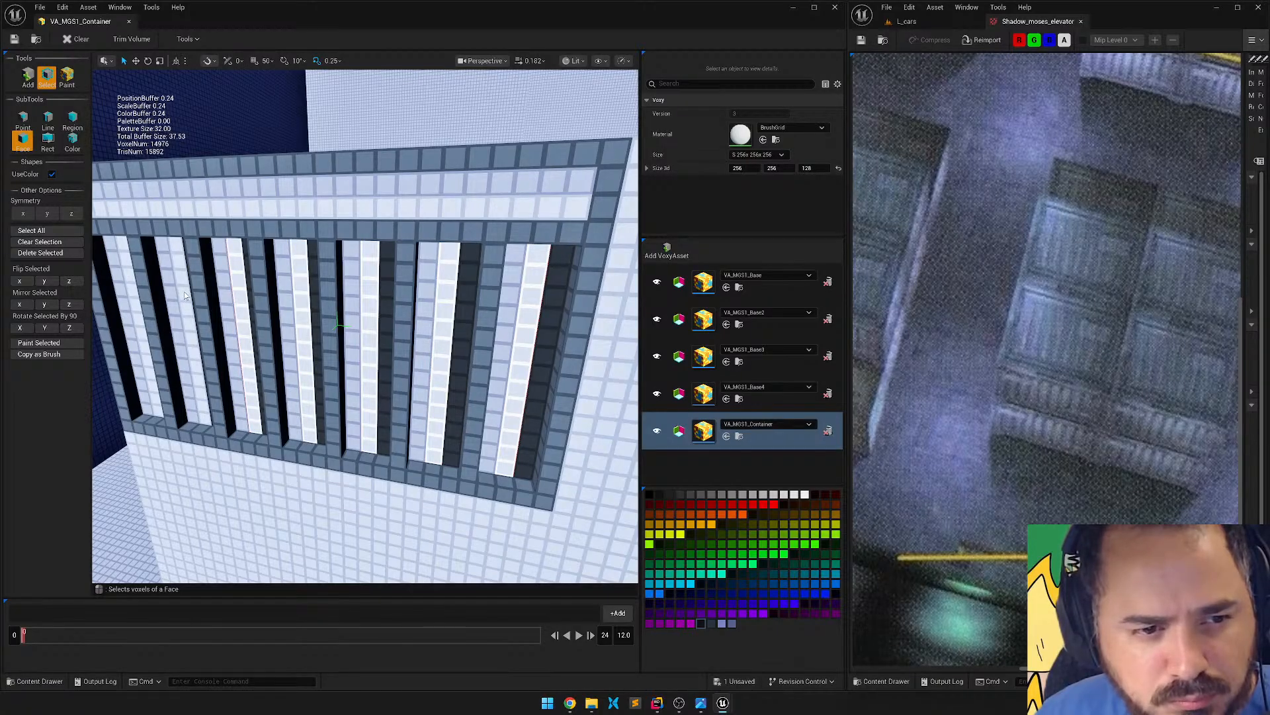
pyautogui.click(182, 298)
pyautogui.click(136, 301)
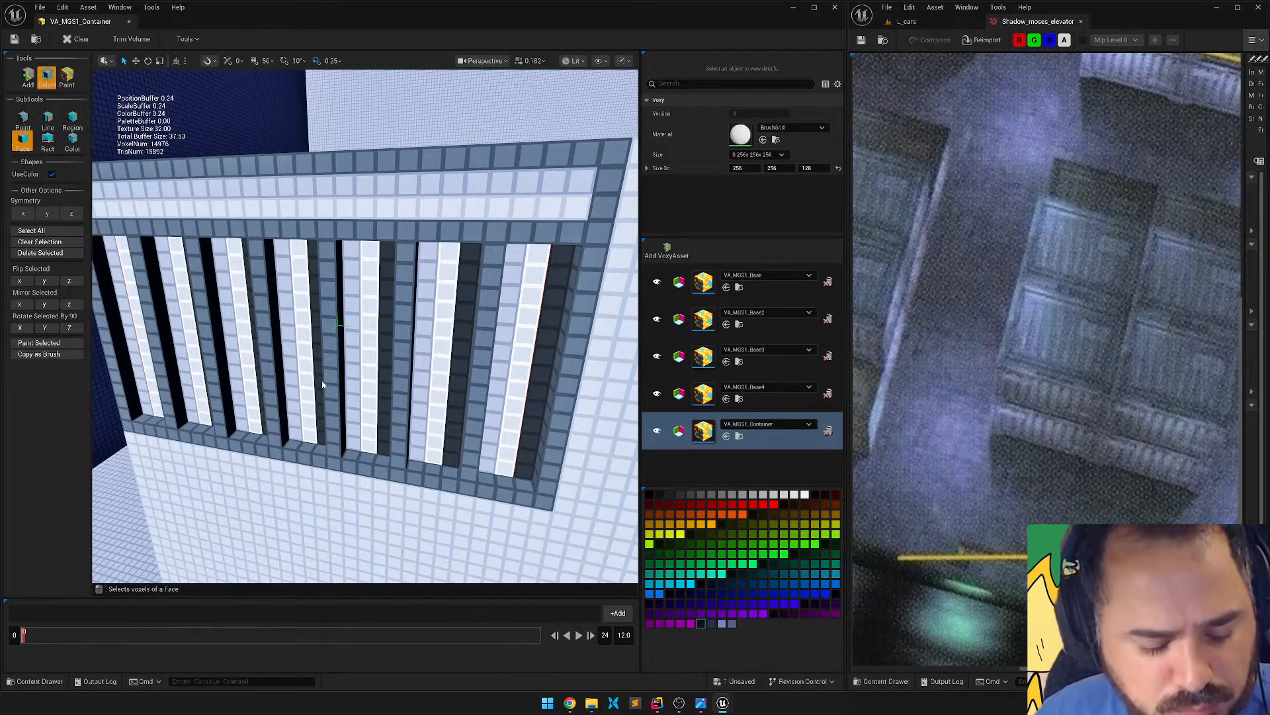
pyautogui.click(306, 346)
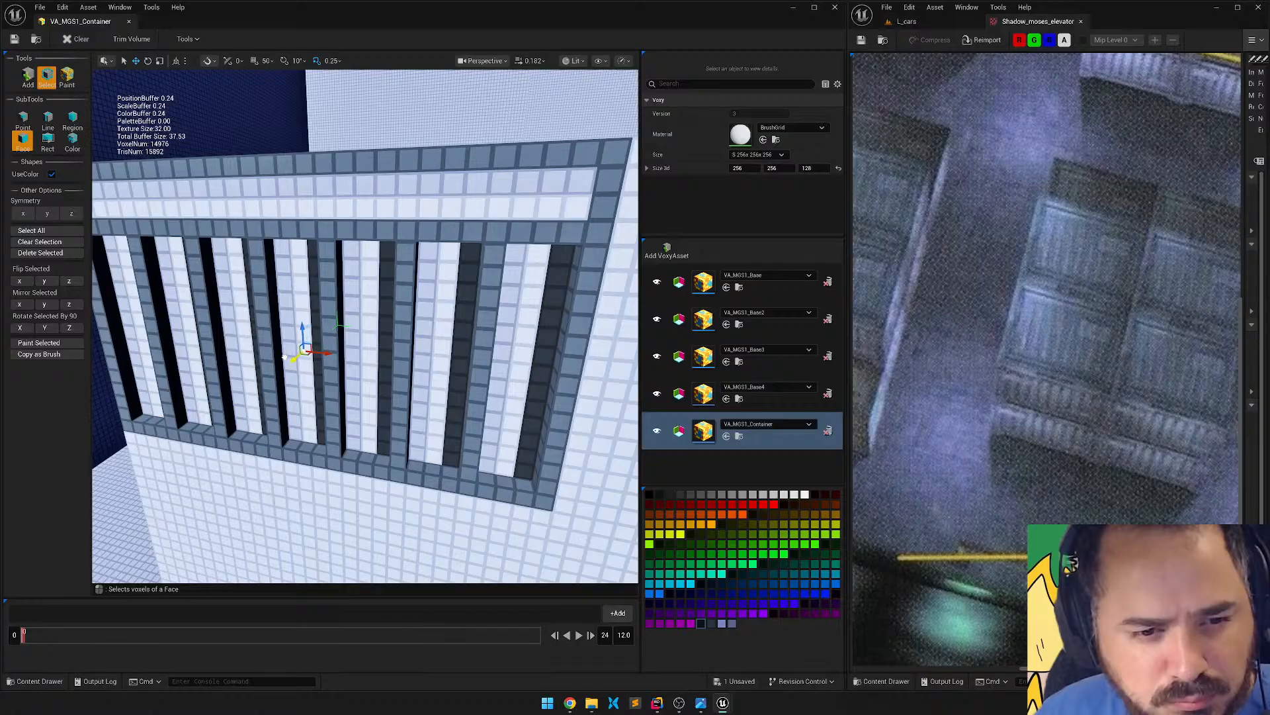
pyautogui.moveTo(284, 357); pyautogui.dragTo(276, 360)
# Examine the container's front panels and top recess from several angles against the reference map.
pyautogui.moveTo(455, 325); pyautogui.dragTo(370, 326, button='right')
pyautogui.press('Escape')
pyautogui.press('d')
pyautogui.moveTo(456, 326); pyautogui.dragTo(369, 325, button='right')
pyautogui.moveTo(469, 170); pyautogui.dragTo(513, 192, button='right')
pyautogui.press('a')
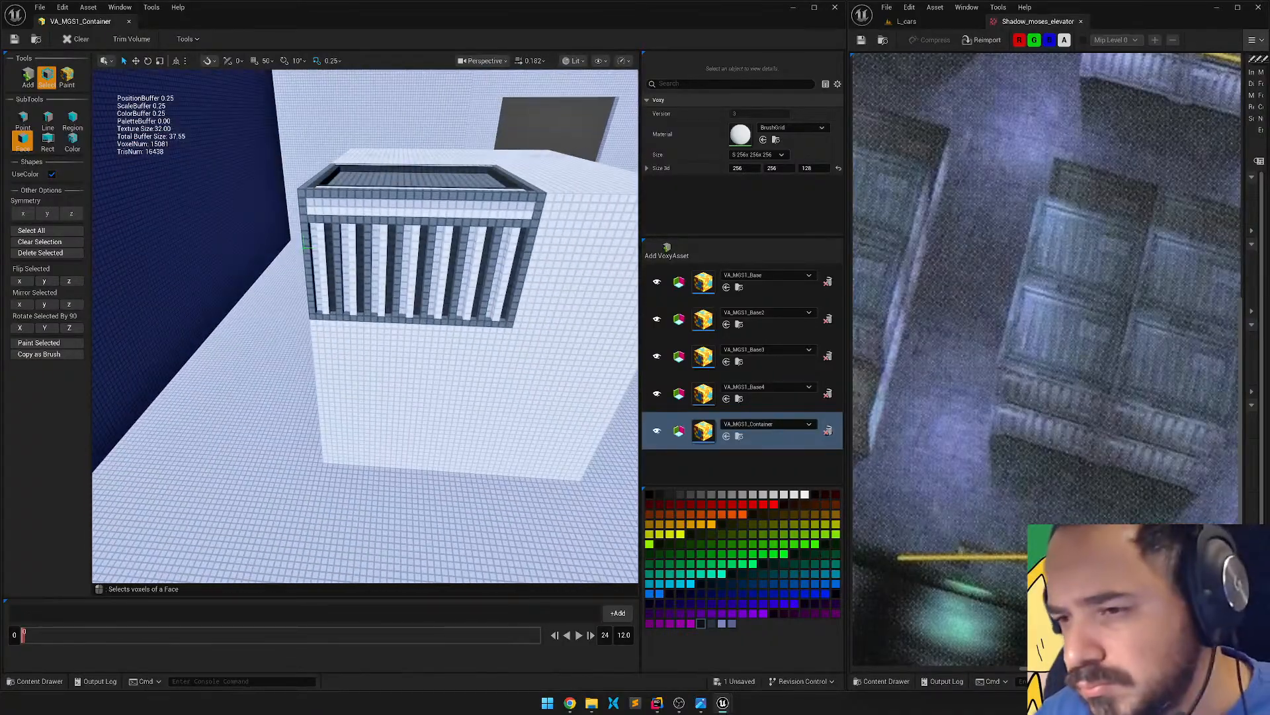
pyautogui.press('s')
pyautogui.moveTo(365, 325); pyautogui.dragTo(384, 344, button='right')
pyautogui.press('a')
pyautogui.press('d')
pyautogui.press('s')
pyautogui.press('a')
pyautogui.press('w')
pyautogui.press('e')
pyautogui.press('w')
pyautogui.press('w')
pyautogui.press('s')
pyautogui.press('w')
pyautogui.moveTo(440, 282); pyautogui.dragTo(440, 311, button='right')
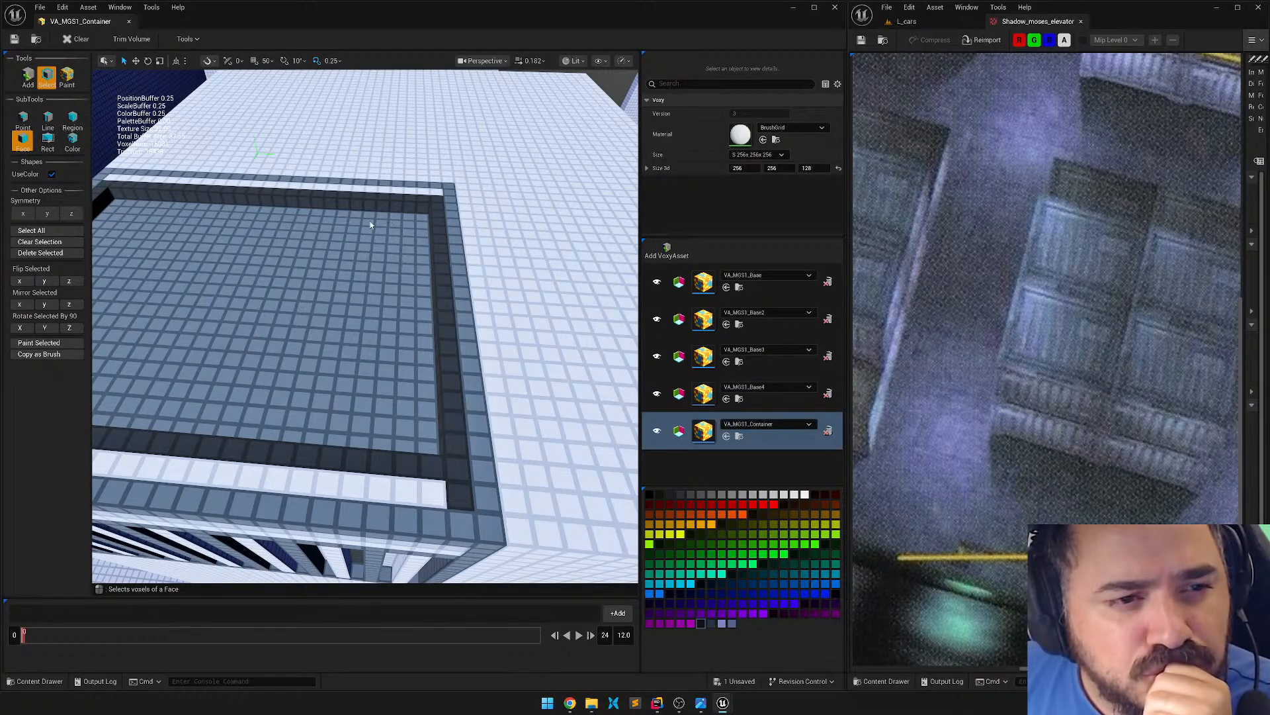
# Extrude the floor of the container's top recess downward by one more voxel layer.
pyautogui.moveTo(142, 149); pyautogui.dragTo(86, 159, button='right')
pyautogui.click(28, 76)
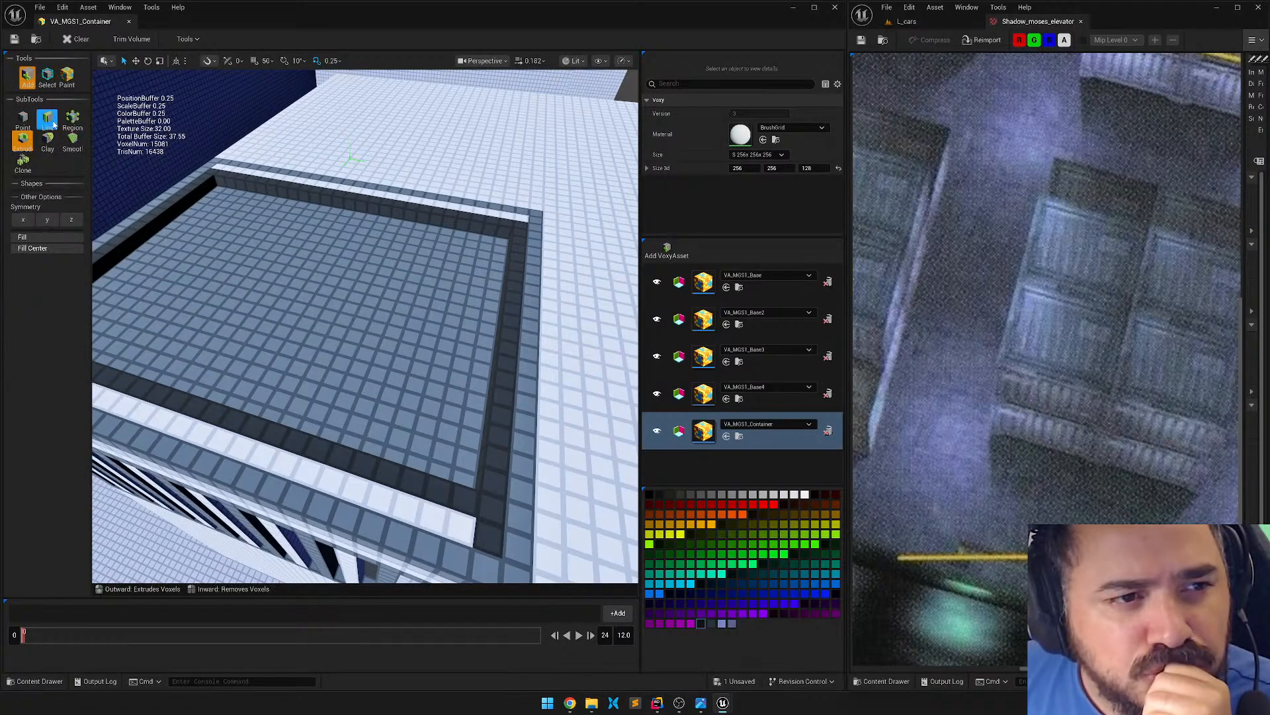
pyautogui.click(278, 292)
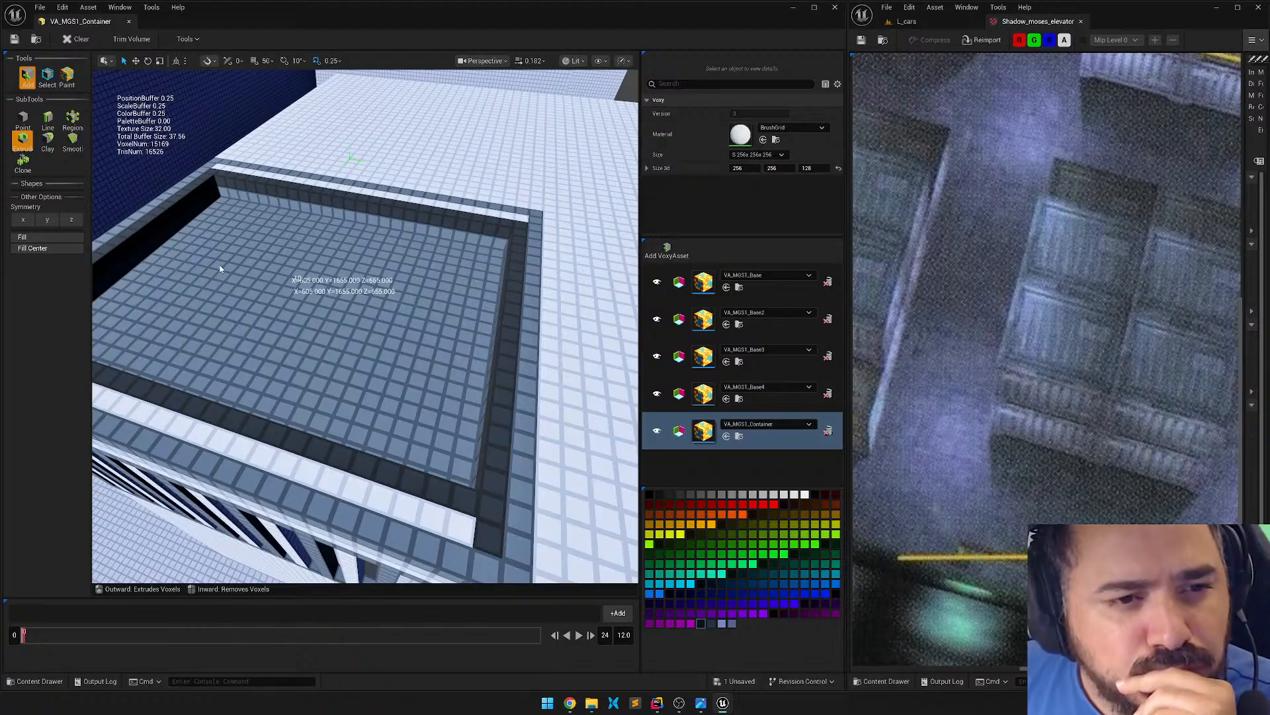
# Region-paint the floor and inner walls of the container's top recess near-black.
pyautogui.click(66, 77)
pyautogui.click(73, 119)
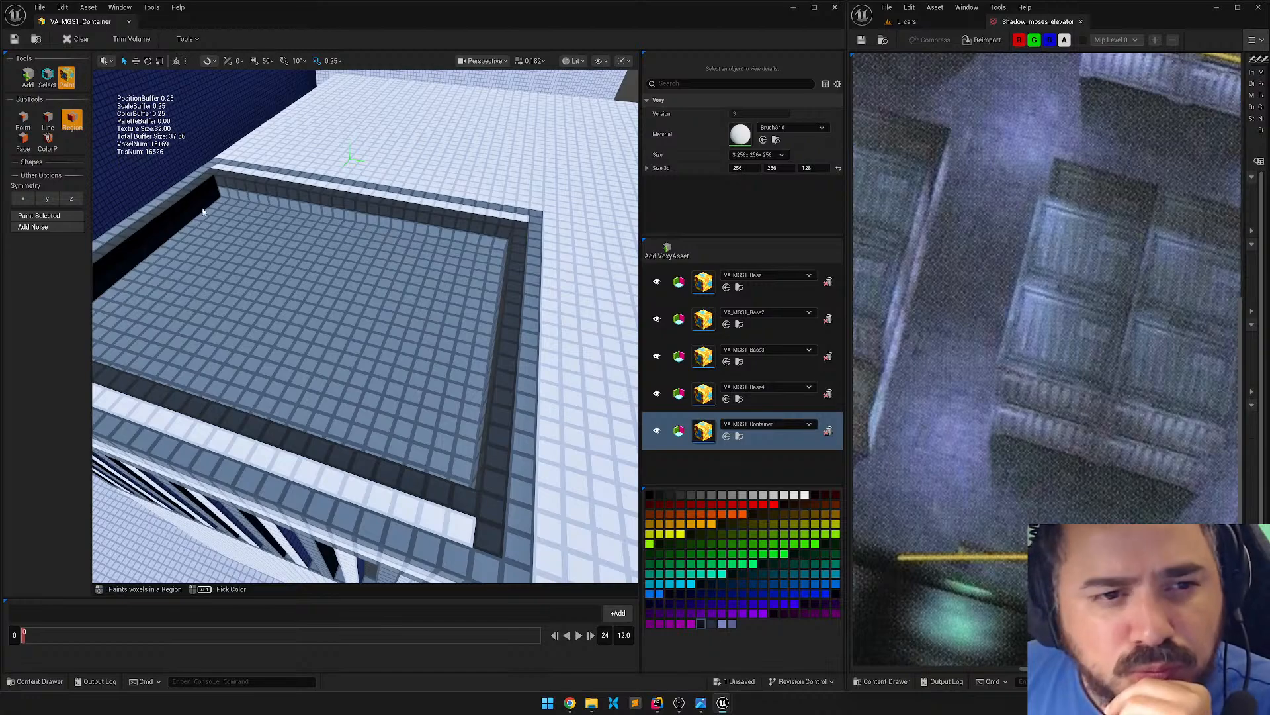
pyautogui.moveTo(221, 191)
pyautogui.mouseDown()
pyautogui.moveTo(317, 285)
pyautogui.moveTo(452, 481)
pyautogui.moveTo(473, 479)
pyautogui.moveTo(466, 492)
pyautogui.moveTo(347, 235)
pyautogui.mouseUp()
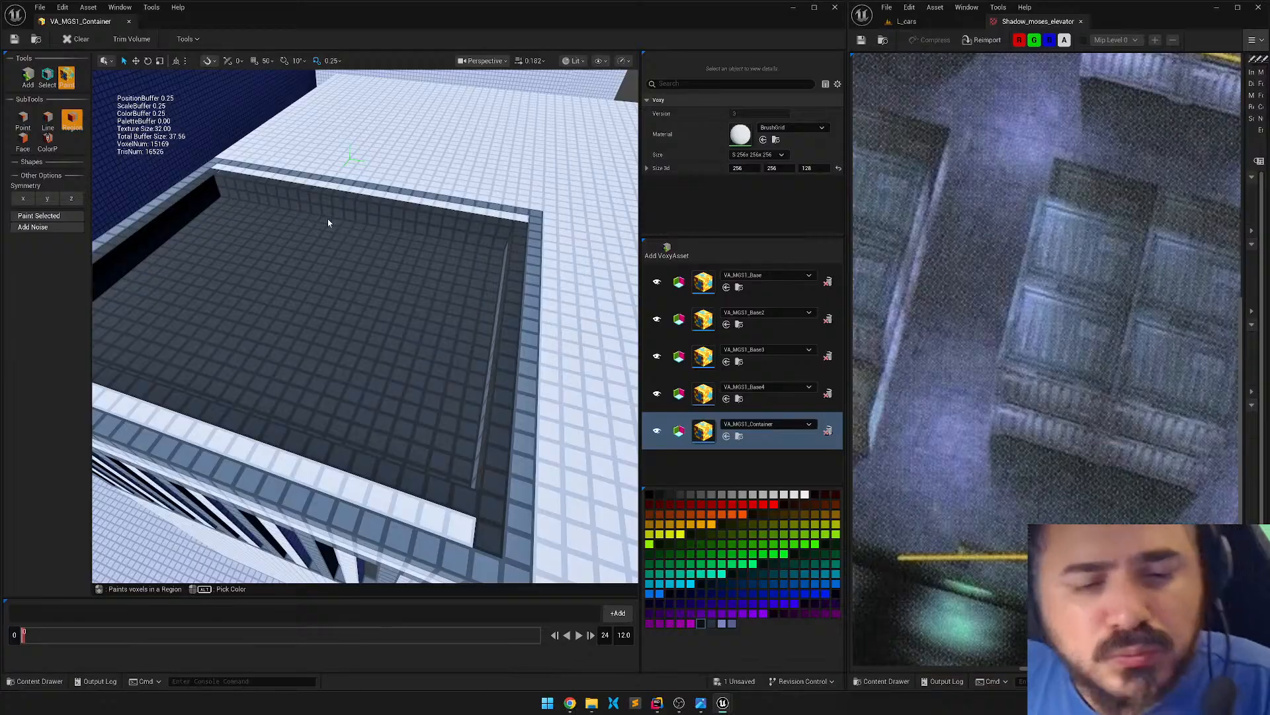
pyautogui.moveTo(328, 223); pyautogui.dragTo(325, 220, button='right')
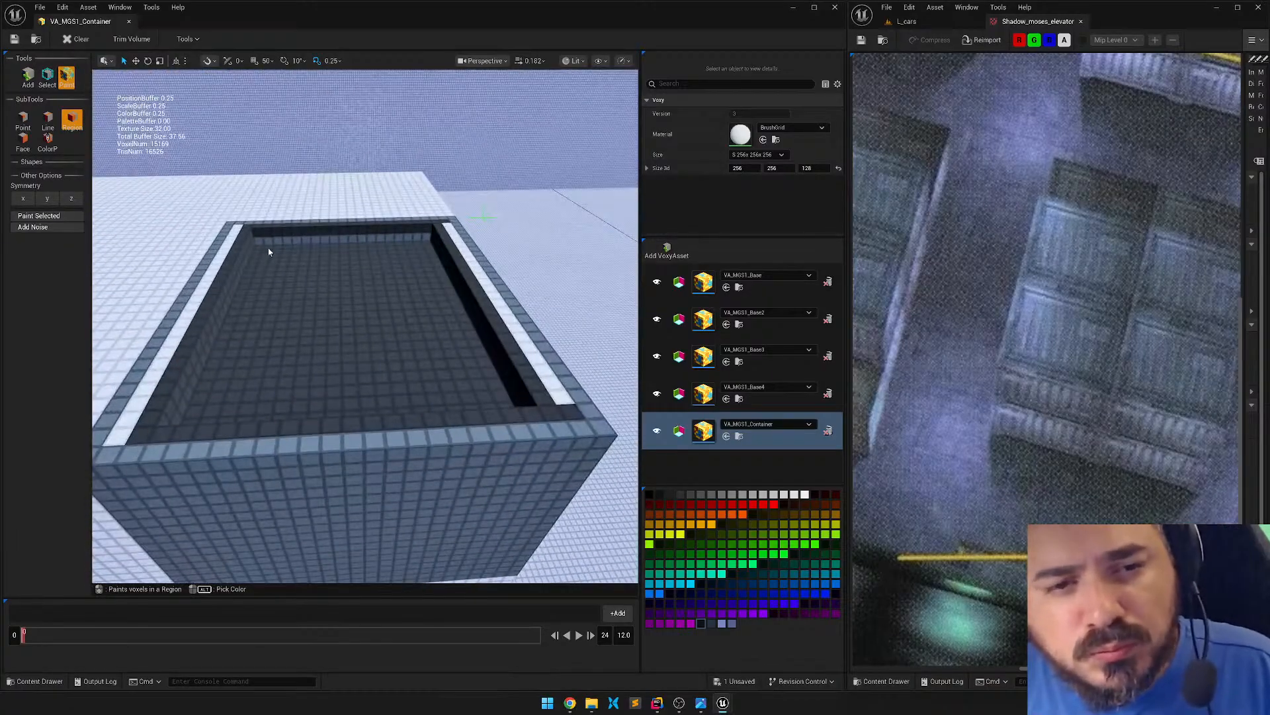
pyautogui.moveTo(258, 247); pyautogui.dragTo(432, 239)
pyautogui.moveTo(431, 238); pyautogui.dragTo(424, 238, button='right')
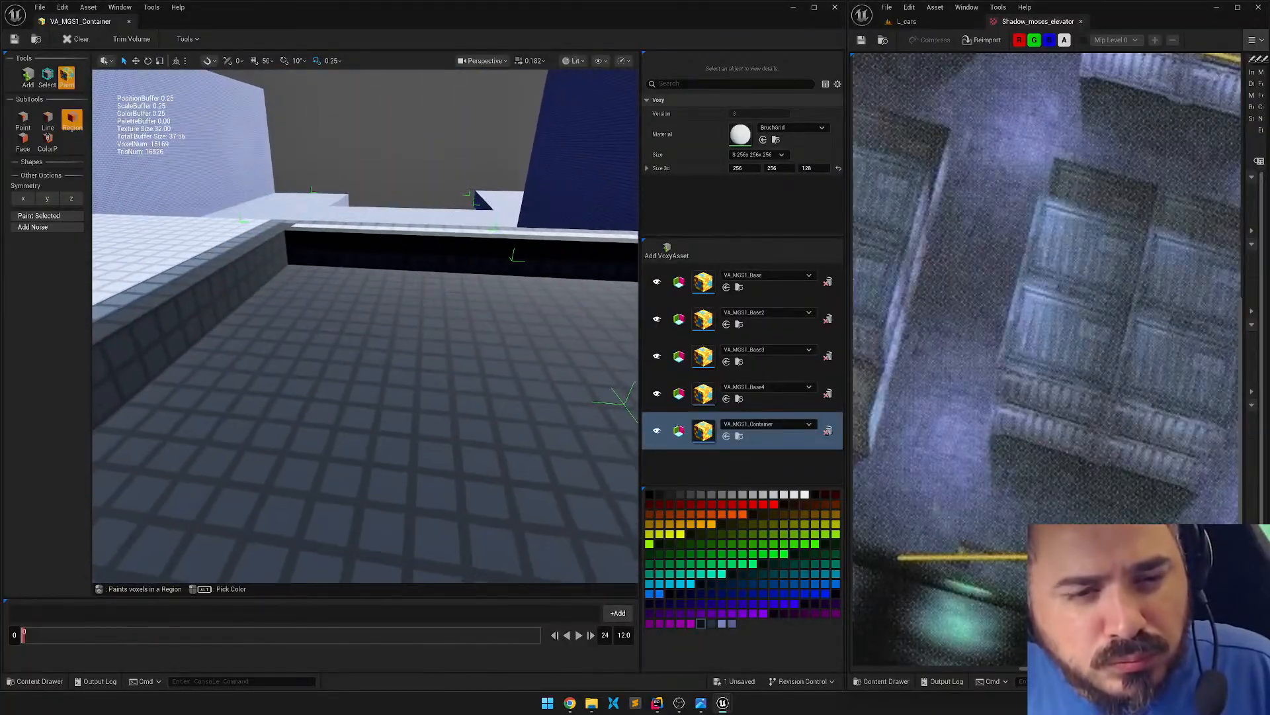
# Set the viewport to Unlit and region-paint the remaining slate strips along the recess edges near-black.
pyautogui.click(575, 61)
pyautogui.click(595, 110)
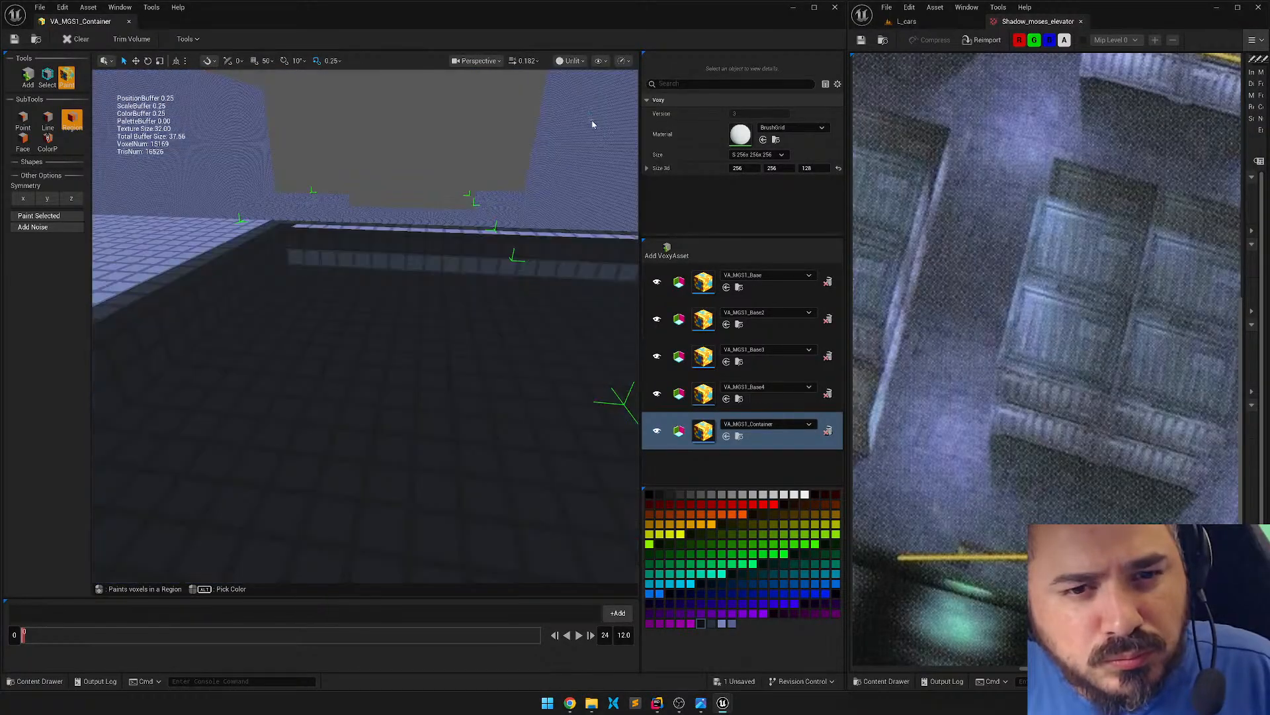
pyautogui.moveTo(334, 258); pyautogui.dragTo(333, 259, button='right')
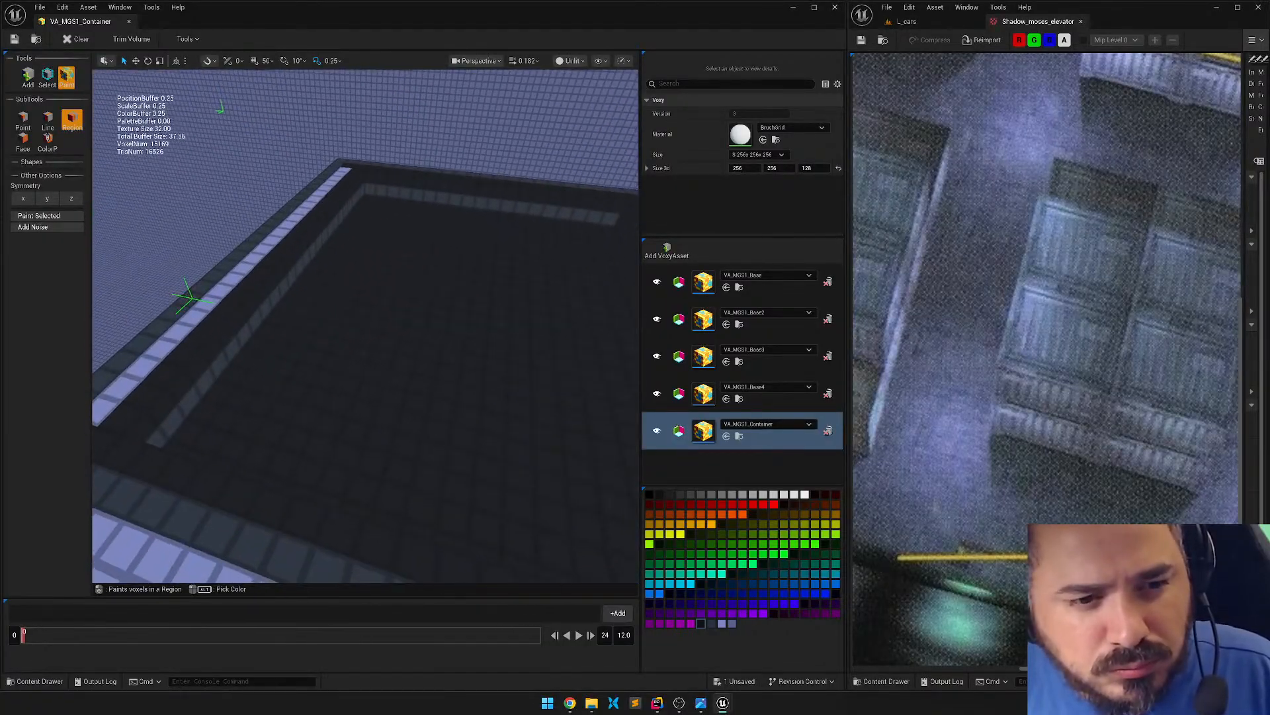
pyautogui.moveTo(602, 220); pyautogui.dragTo(159, 444)
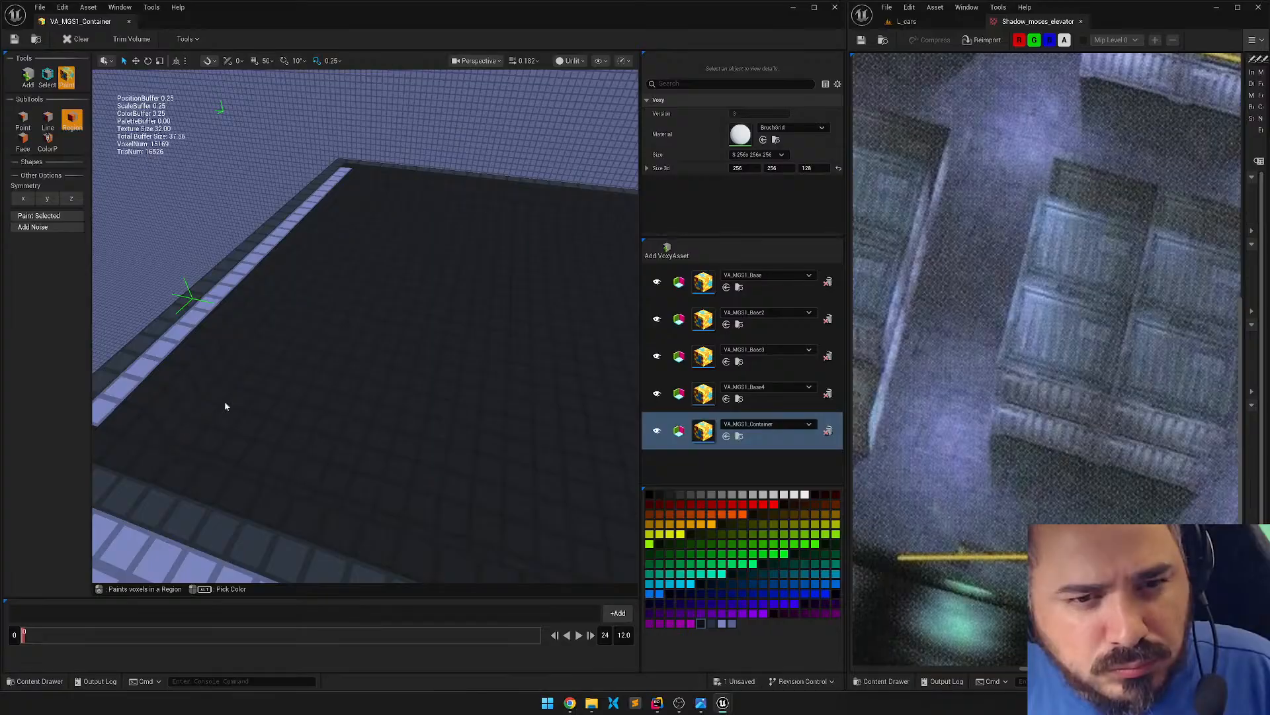
# Save the container asset and use the Region tool to remove the pale block's parts beside and beneath the detailed container.
pyautogui.moveTo(226, 404); pyautogui.dragTo(226, 405, button='right')
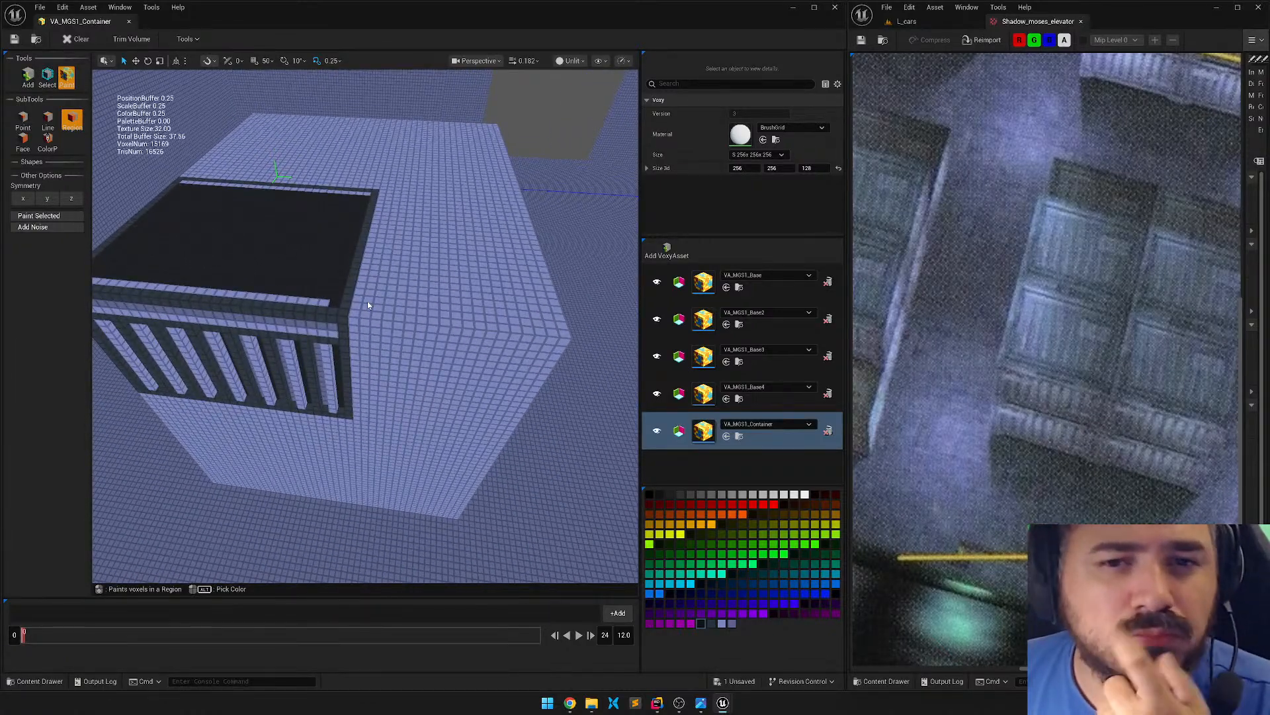
pyautogui.click(27, 75)
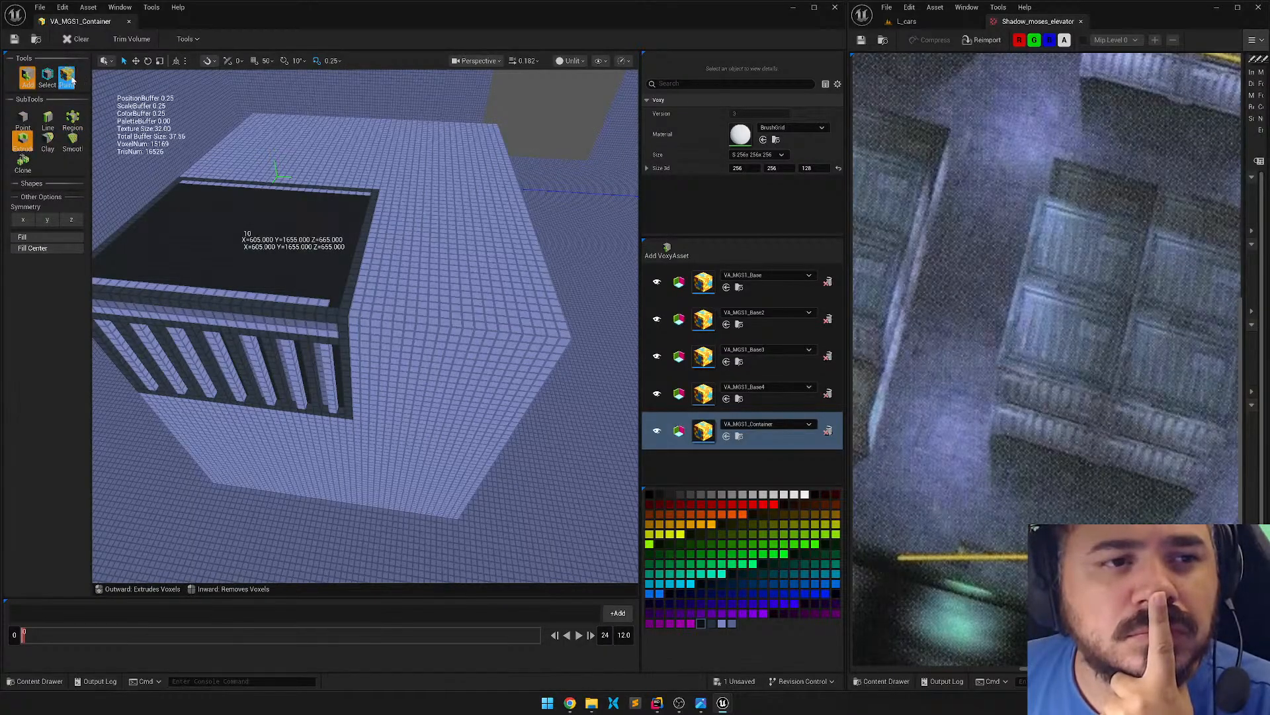
pyautogui.click(72, 119)
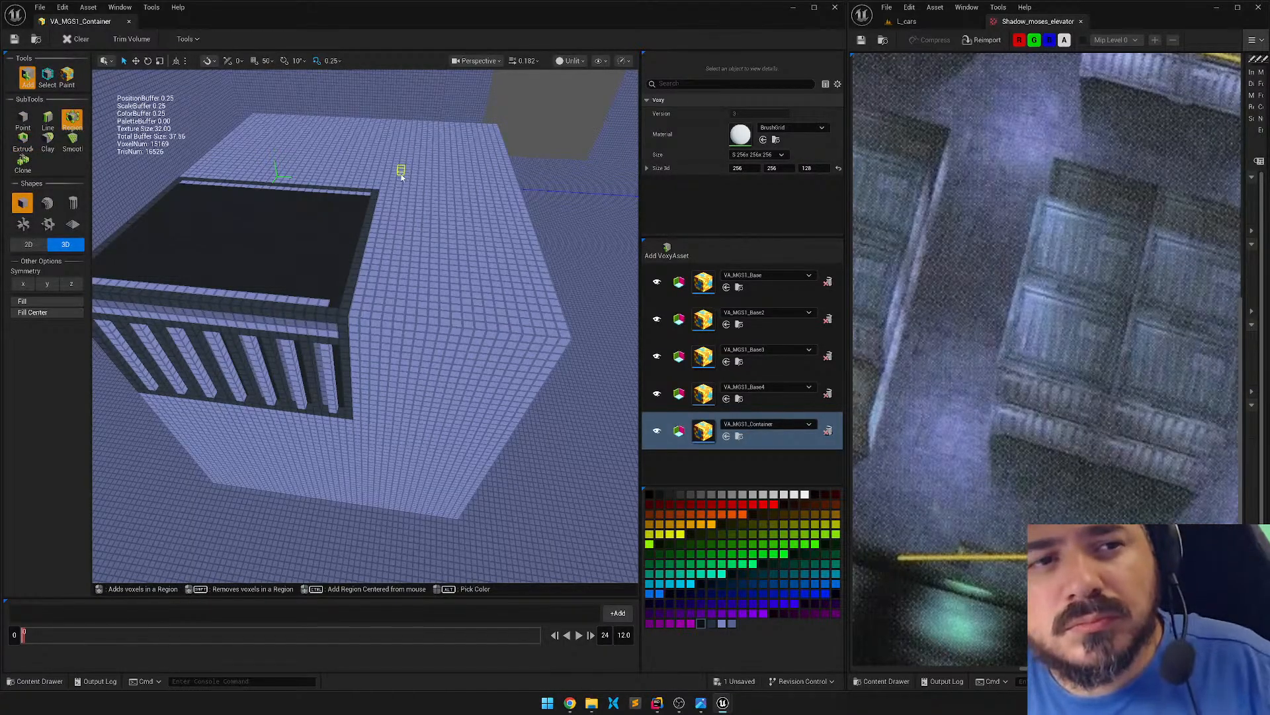
pyautogui.click(34, 39)
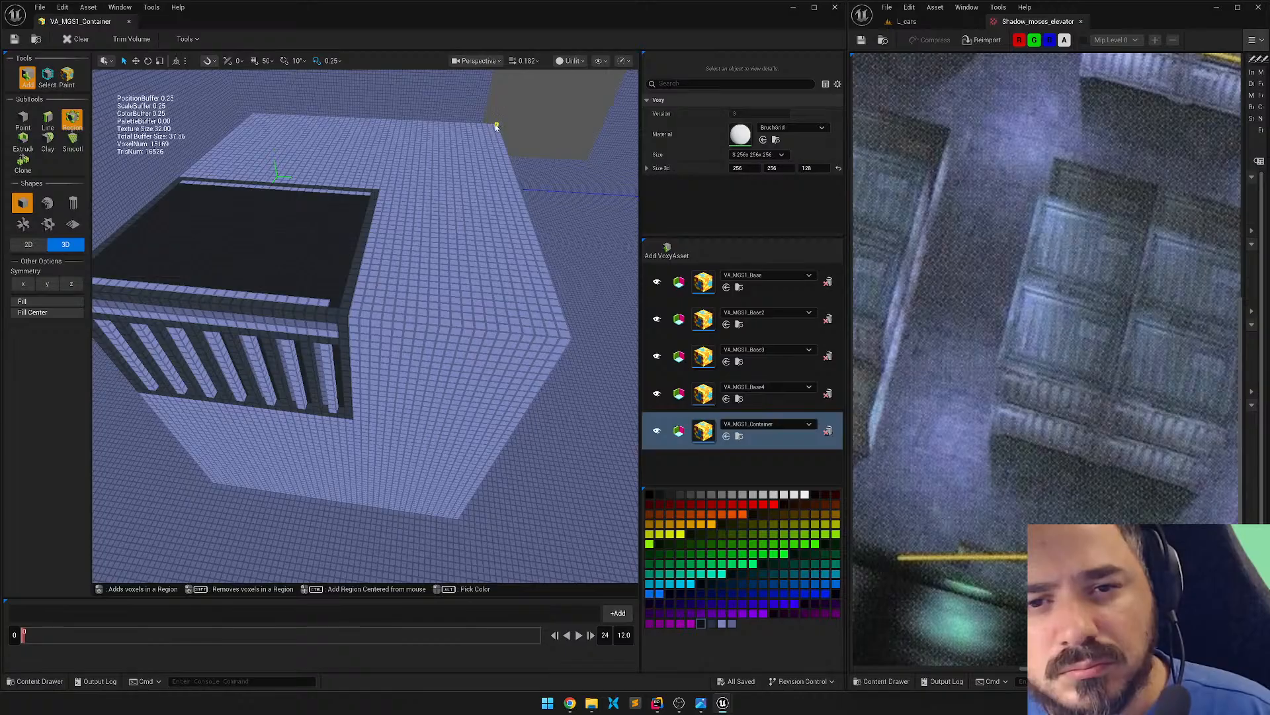
pyautogui.keyDown('shift'); pyautogui.moveTo(495, 128); pyautogui.dragTo(362, 507); pyautogui.keyUp('shift')
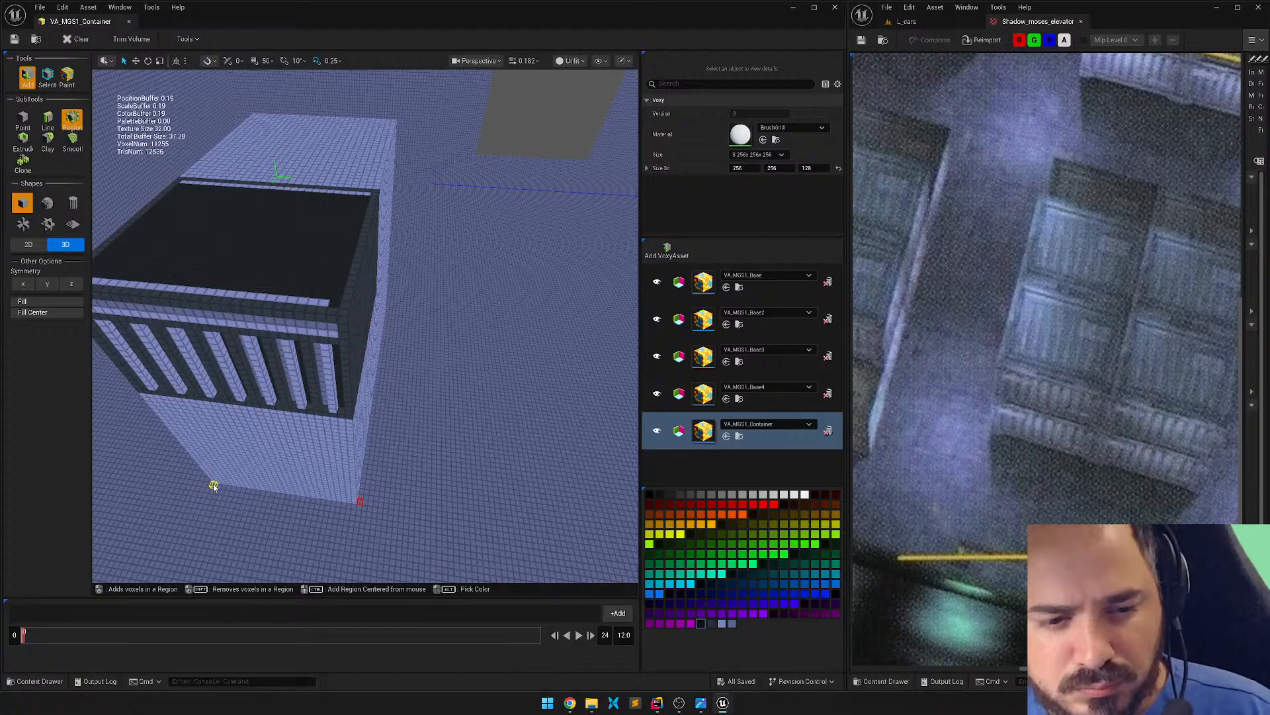
pyautogui.moveTo(213, 486); pyautogui.dragTo(416, 116)
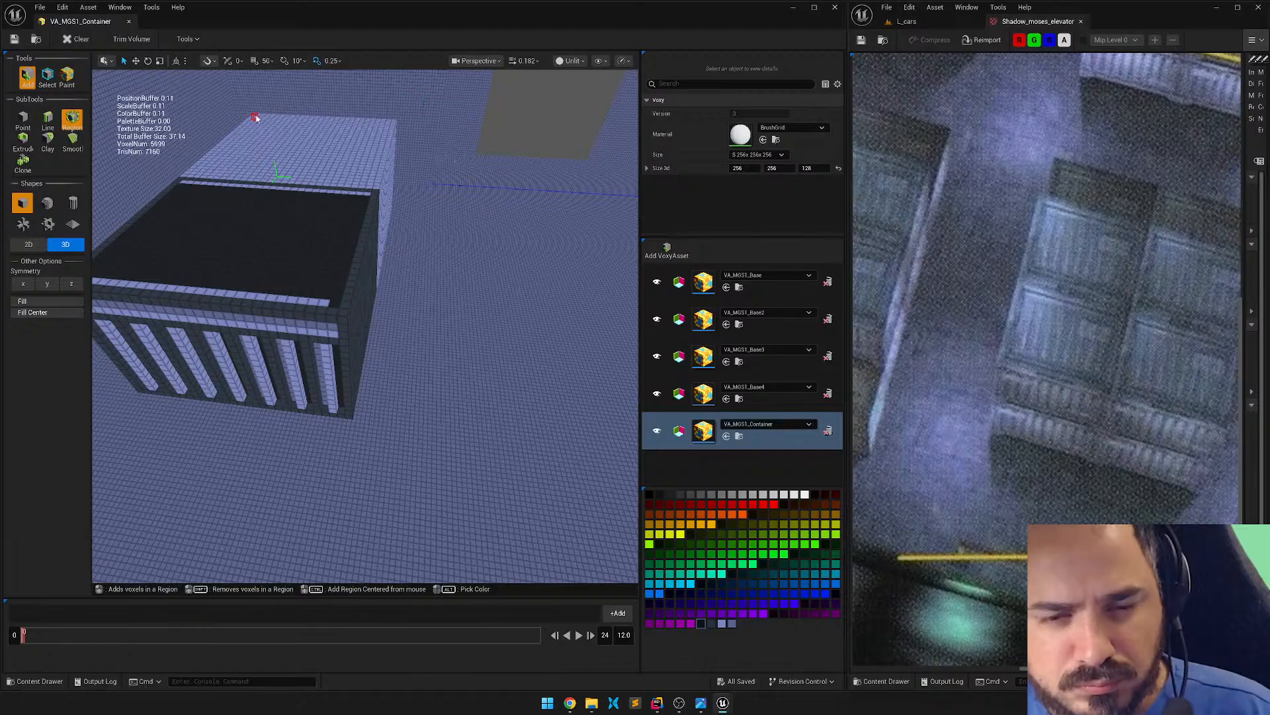
# Remove the remaining pale block behind the detailed container with the Region tool.
pyautogui.keyDown('shift'); pyautogui.moveTo(255, 118); pyautogui.dragTo(449, 404); pyautogui.keyUp('shift')
pyautogui.moveTo(472, 369); pyautogui.dragTo(146, 377, button='right')
pyautogui.press('d')
pyautogui.press('d')
pyautogui.press('w')
pyautogui.press('d')
# Add a slate rib two voxels wide along the floor of the container's top recess and even out its end.
pyautogui.moveTo(500, 343)
pyautogui.mouseDown(button='right')
pyautogui.moveTo(493, 324)
pyautogui.moveTo(494, 366)
pyautogui.moveTo(505, 324)
pyautogui.moveTo(486, 344)
pyautogui.moveTo(495, 334)
pyautogui.mouseUp(button='right')
pyautogui.press('w')
pyautogui.press('s')
pyautogui.press('w')
pyautogui.scroll(-1, 505, 323)
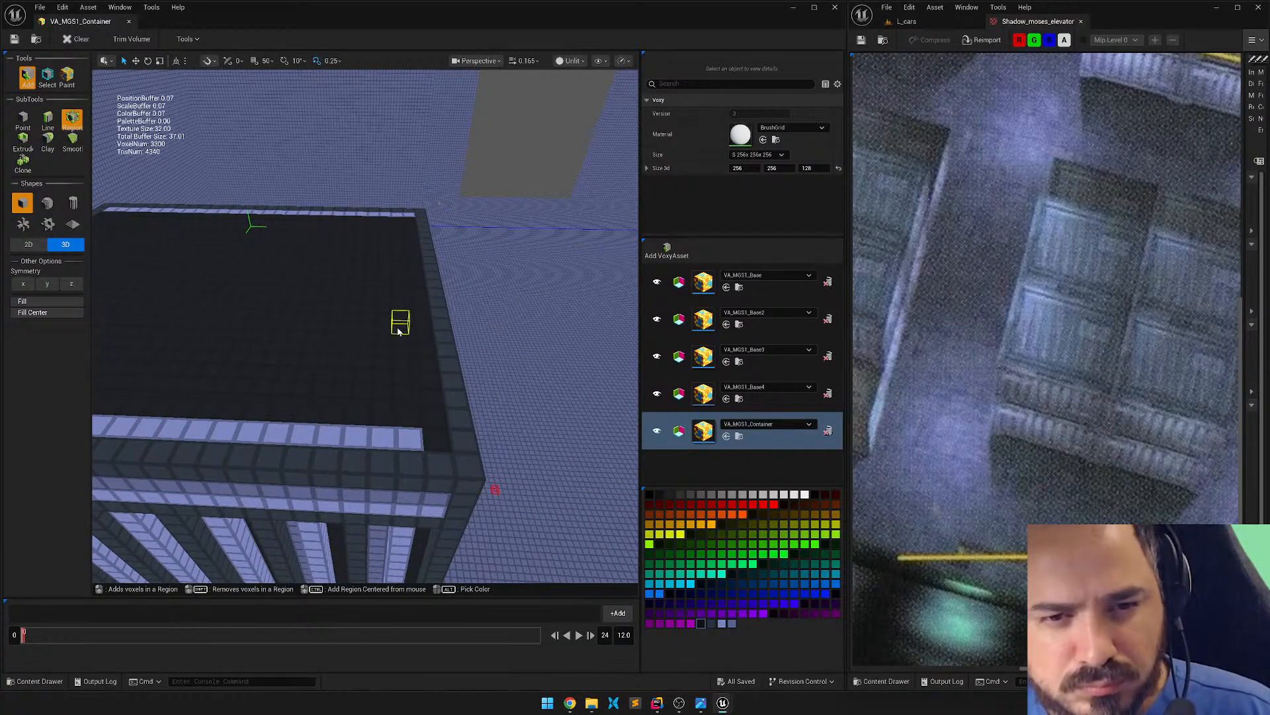
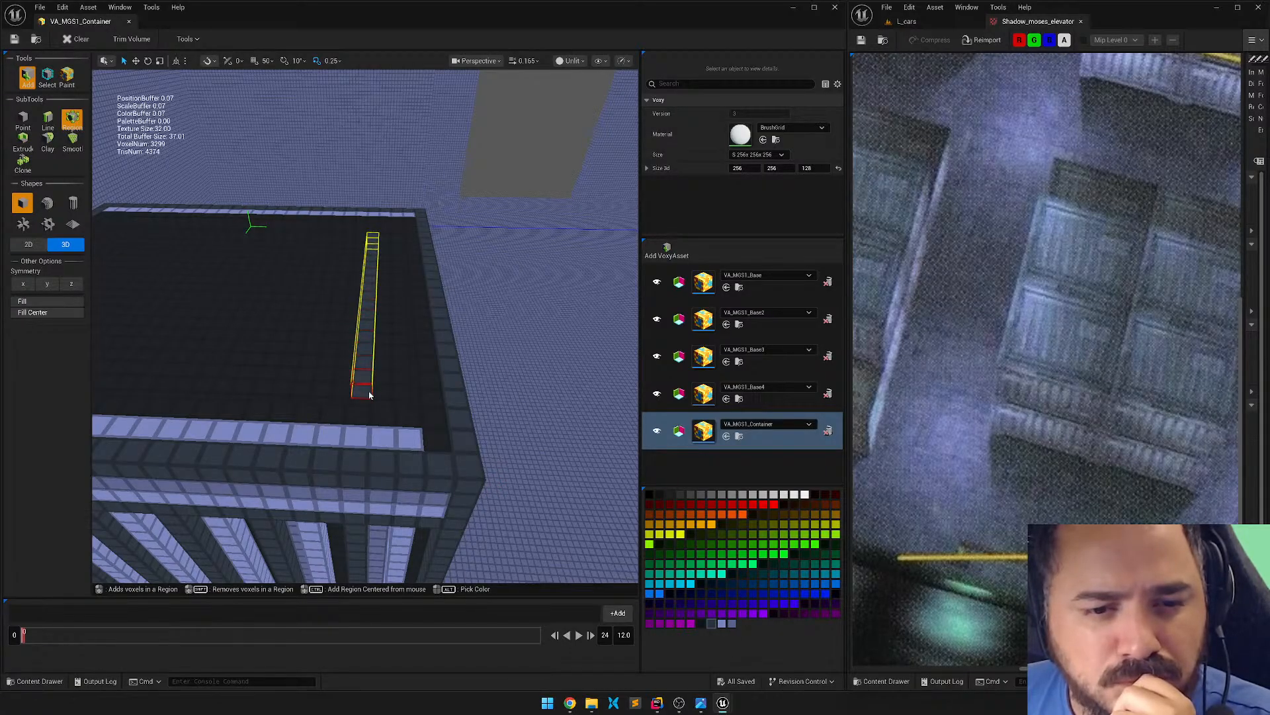
pyautogui.moveTo(369, 394); pyautogui.dragTo(382, 407)
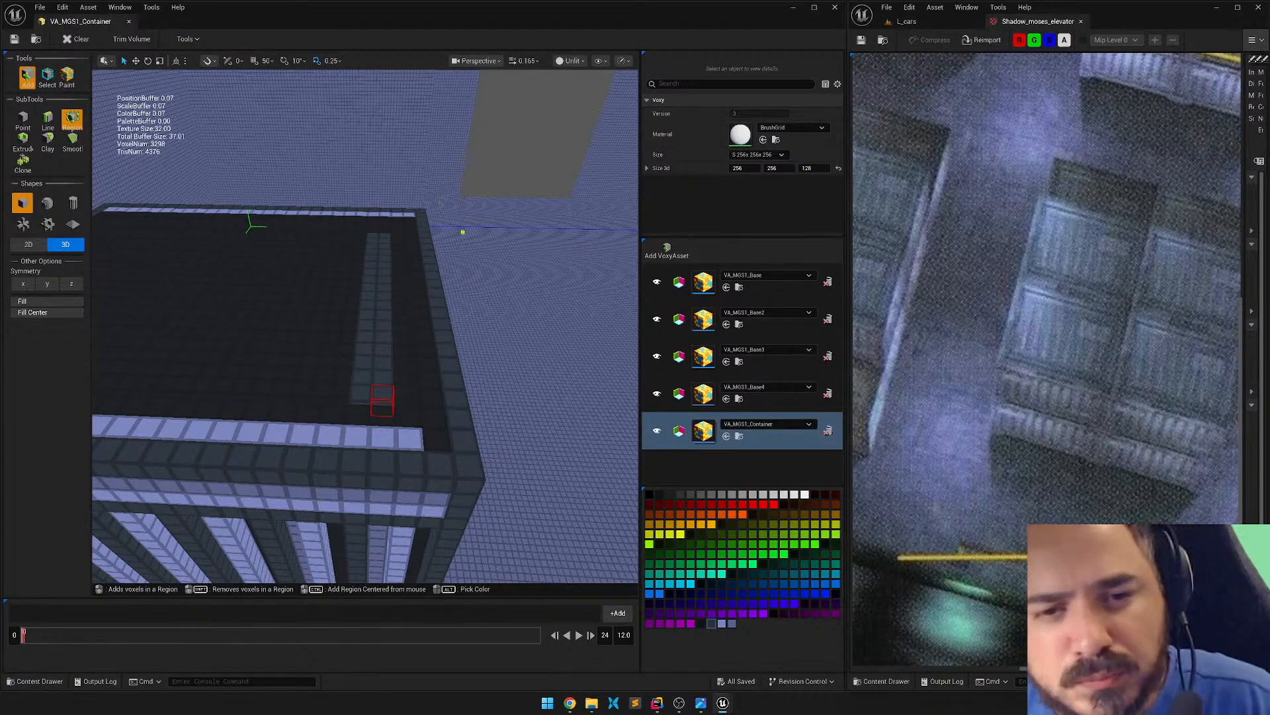
pyautogui.moveTo(462, 233); pyautogui.dragTo(635, 234, button='right')
pyautogui.press('3')
pyautogui.moveTo(331, 275)
pyautogui.mouseDown(button='right')
pyautogui.moveTo(285, 278)
pyautogui.moveTo(437, 272)
pyautogui.moveTo(277, 272)
pyautogui.moveTo(391, 271)
pyautogui.moveTo(326, 271)
pyautogui.mouseUp(button='right')
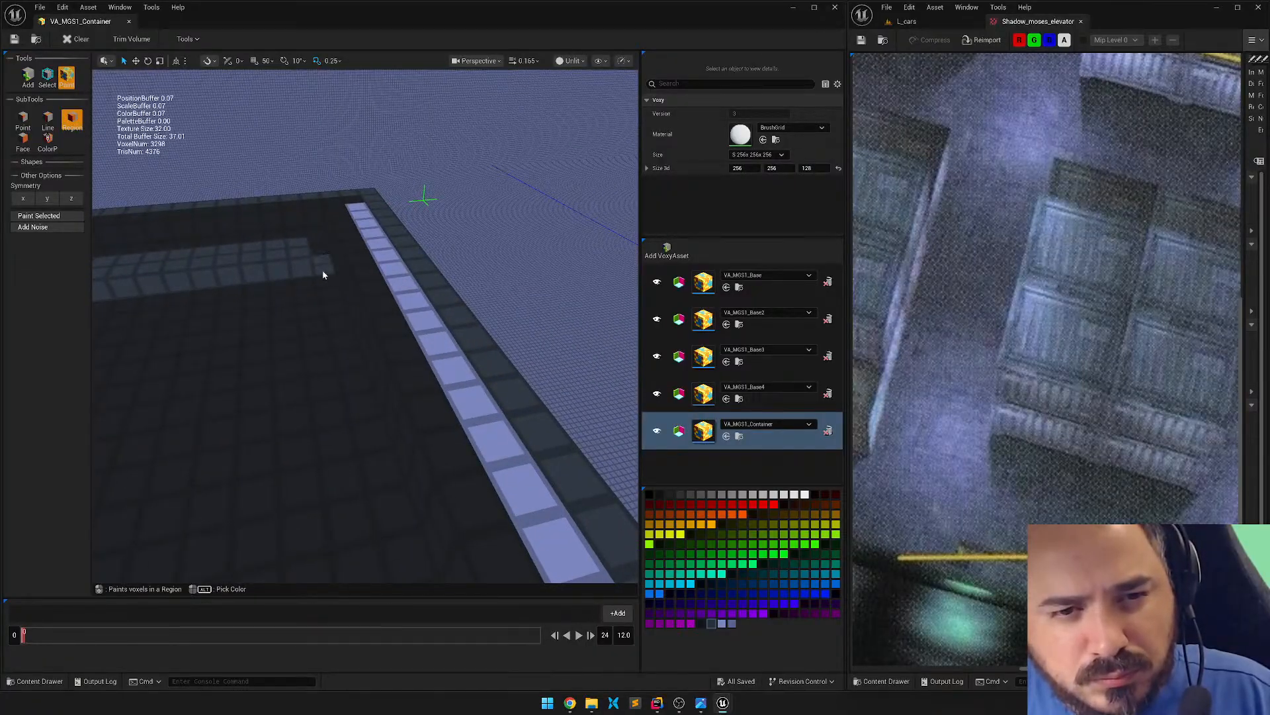
pyautogui.press('1')
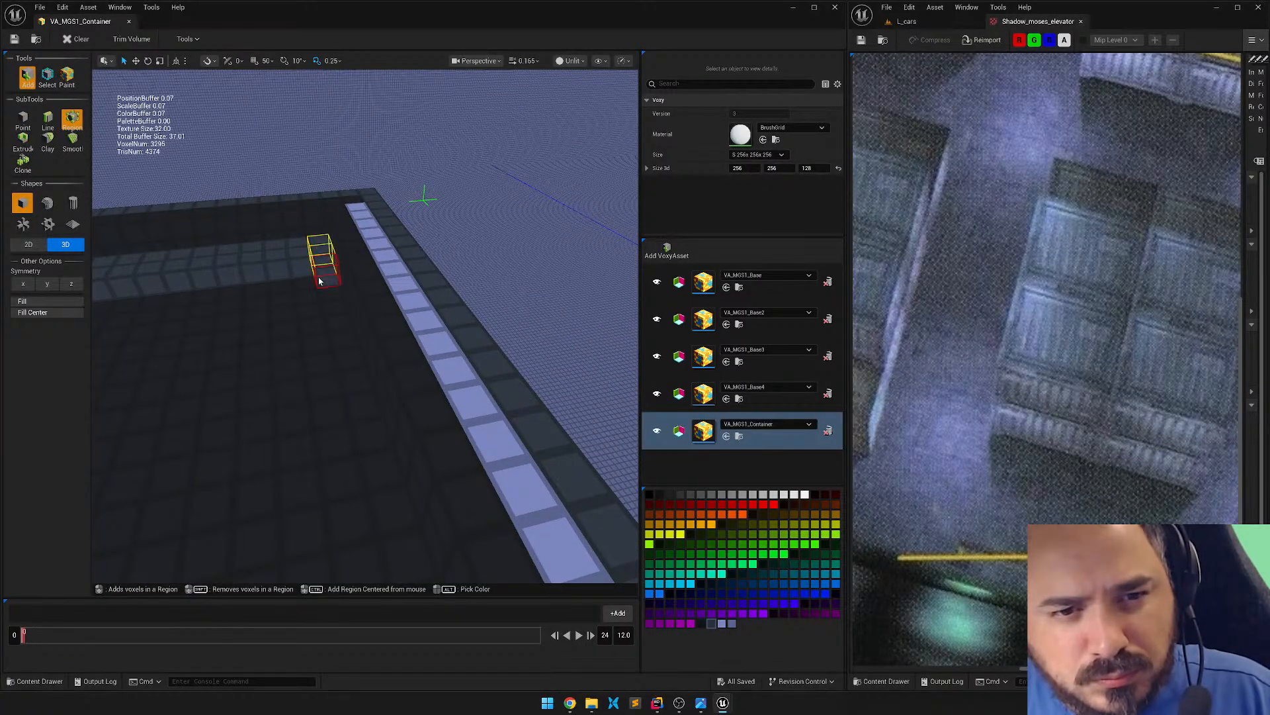
pyautogui.moveTo(416, 285); pyautogui.dragTo(439, 298, button='right')
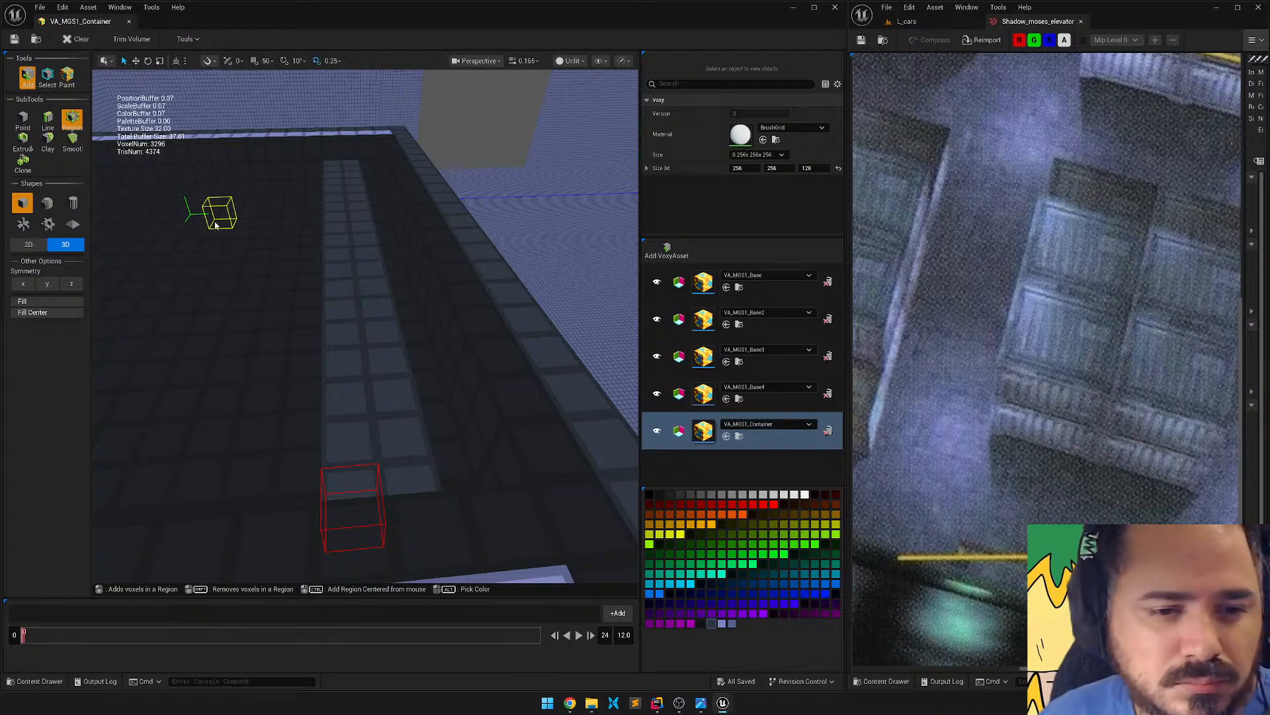
# Line-paint the rib's inner row in lavender blue, leaving its outer row slate.
pyautogui.click(64, 83)
pyautogui.click(50, 117)
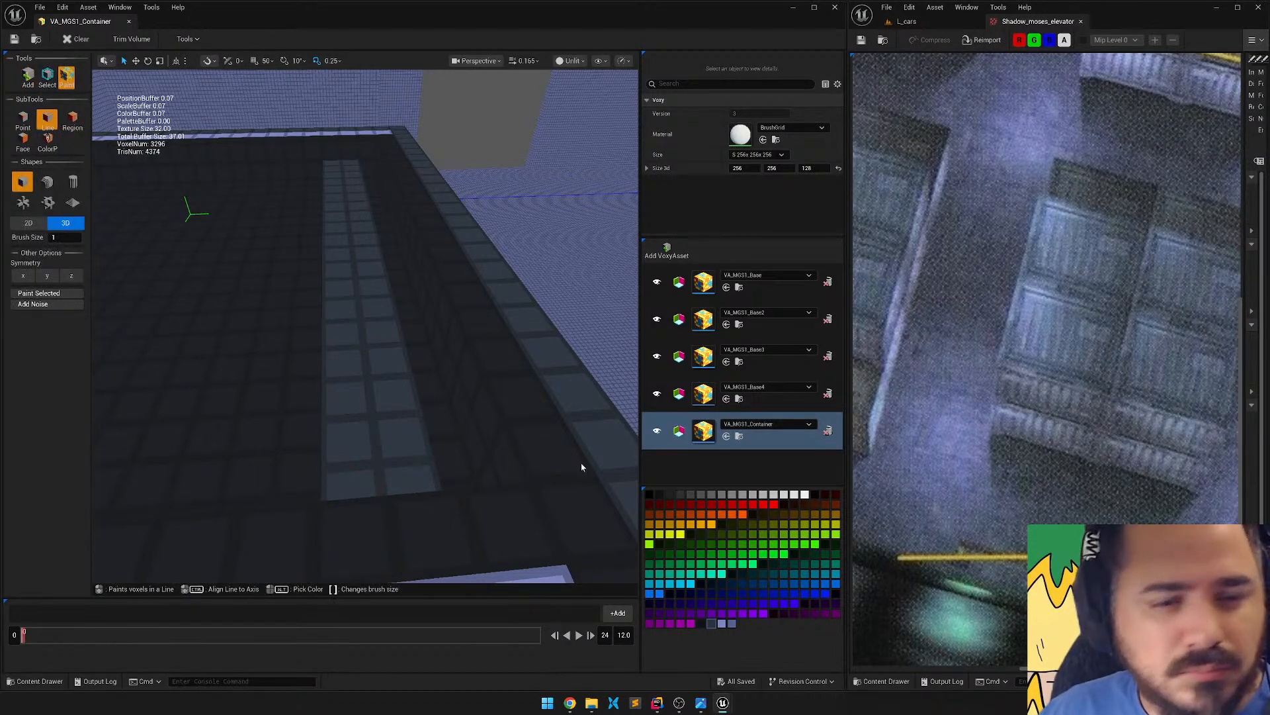
pyautogui.click(731, 624)
pyautogui.moveTo(335, 165); pyautogui.dragTo(344, 261, button='right')
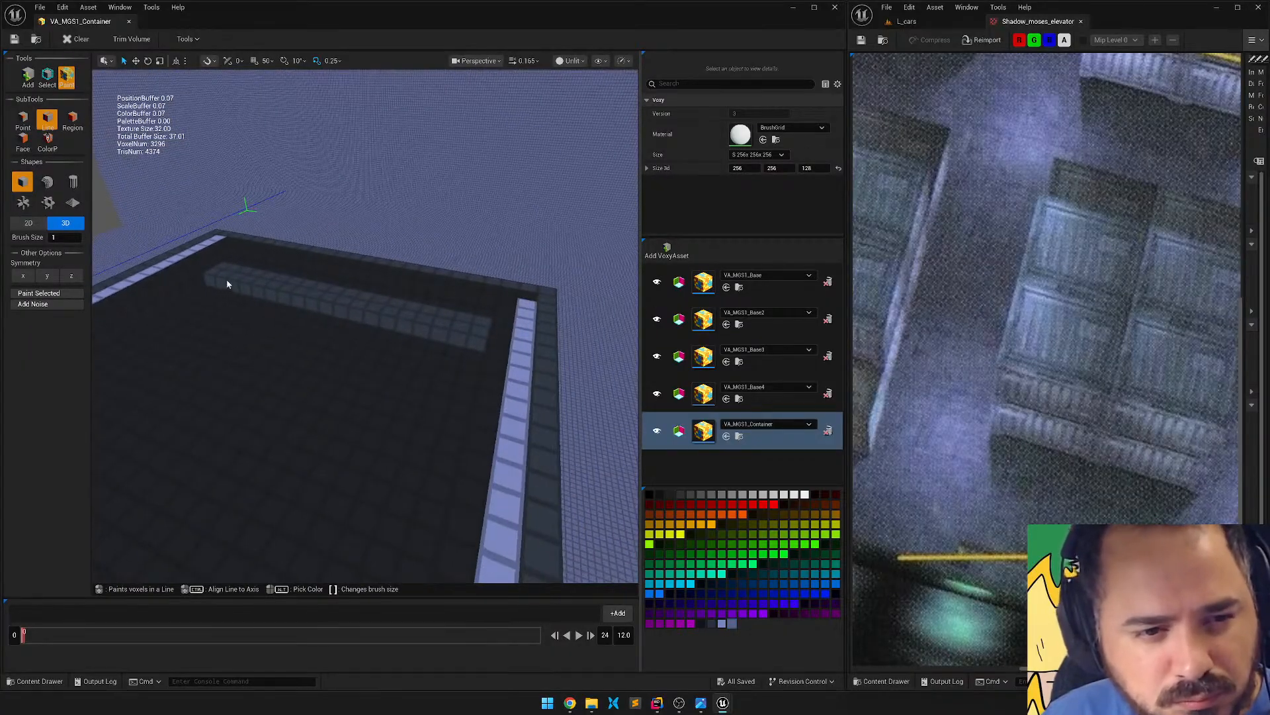
pyautogui.moveTo(223, 283); pyautogui.dragTo(489, 338)
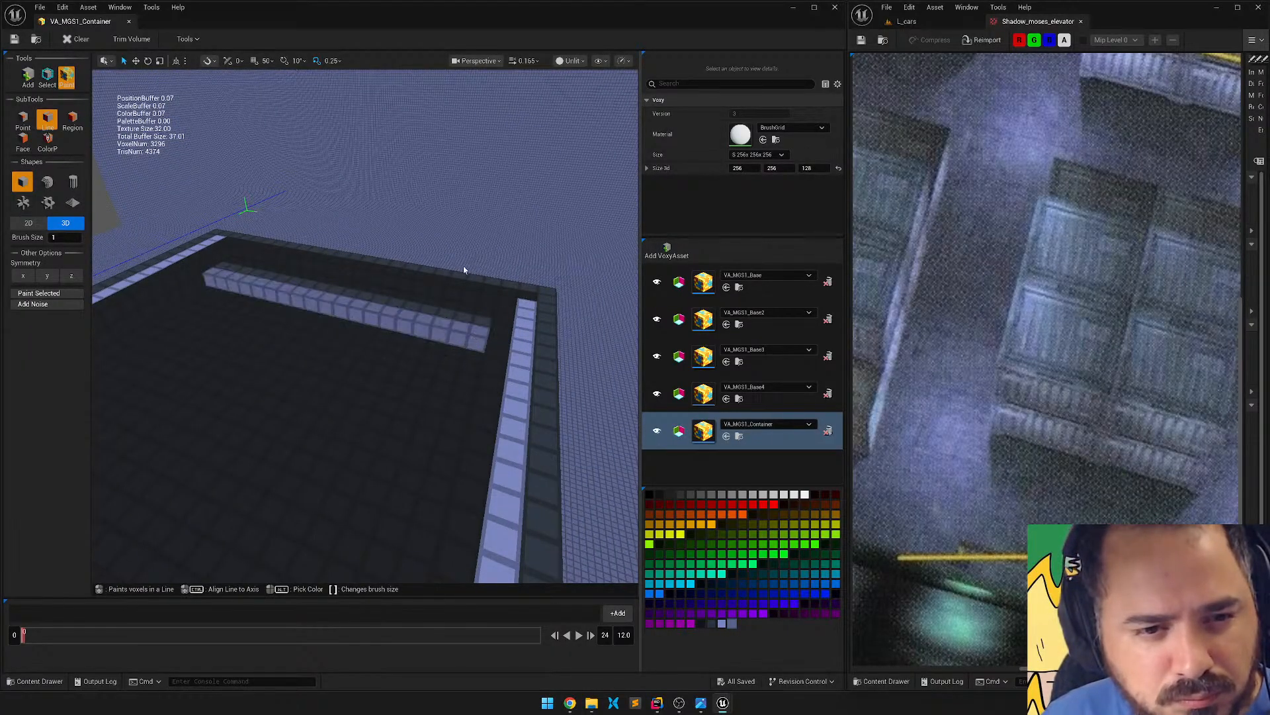
# Region-select the two-tone rib and place a copy of it beside the original, toward the middle of the recess.
pyautogui.moveTo(464, 264); pyautogui.dragTo(456, 298, button='right')
pyautogui.press('s')
pyautogui.moveTo(365, 327); pyautogui.dragTo(503, 337, button='right')
pyautogui.press('w')
pyautogui.press('e')
pyautogui.press('w')
pyautogui.press('a')
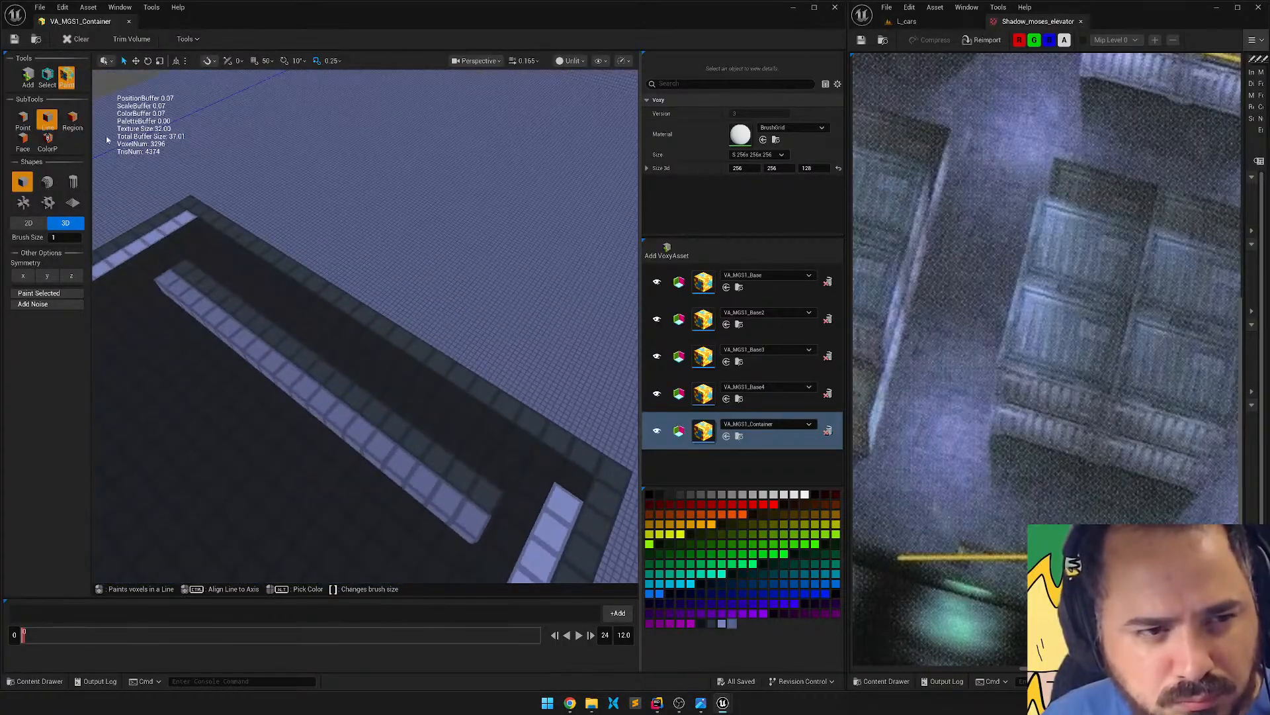
pyautogui.click(47, 76)
pyautogui.click(72, 120)
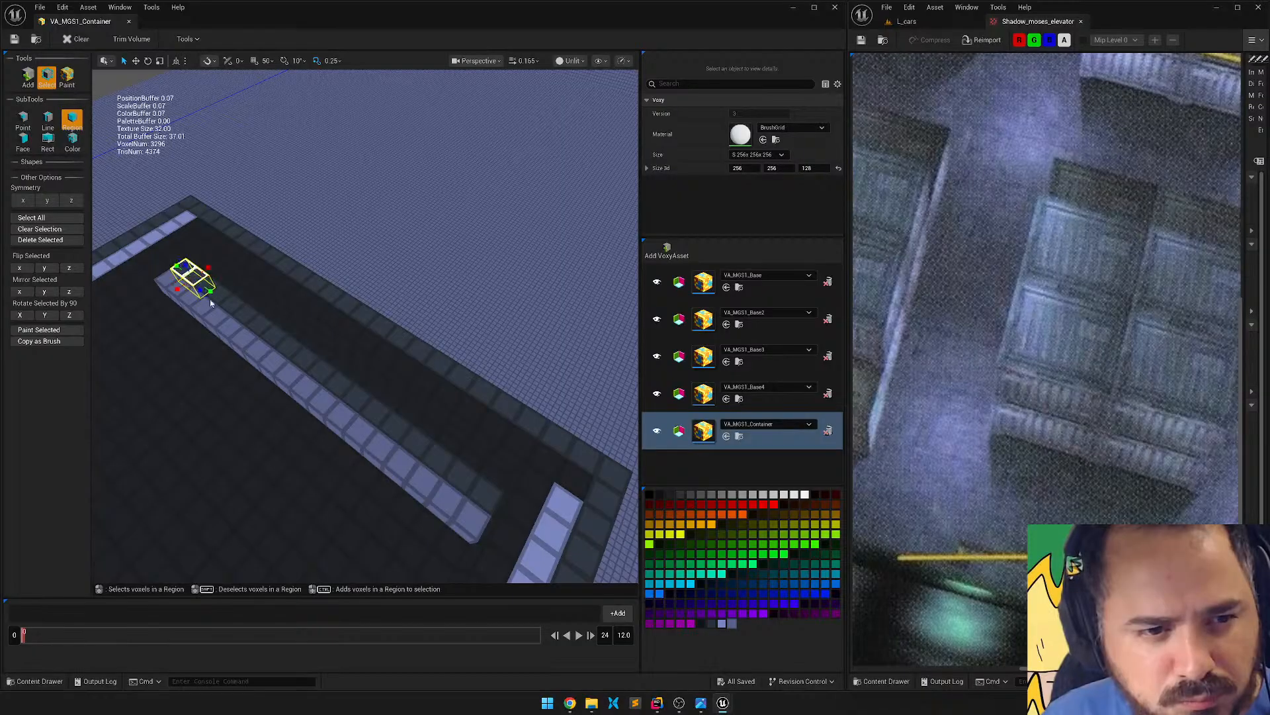
pyautogui.moveTo(211, 302); pyautogui.dragTo(464, 517)
pyautogui.press('s')
pyautogui.moveTo(519, 383); pyautogui.dragTo(463, 364, button='right')
pyautogui.press('w')
pyautogui.press('d')
pyautogui.press('w')
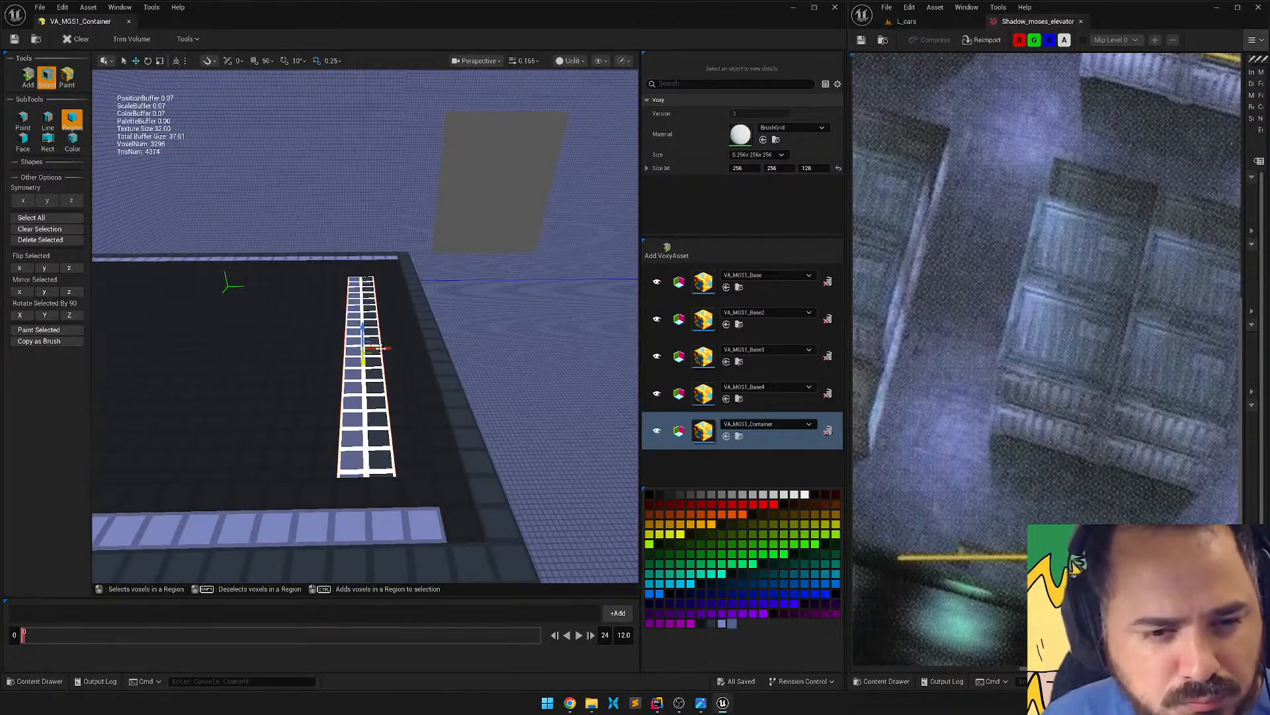
pyautogui.moveTo(387, 346); pyautogui.dragTo(306, 349)
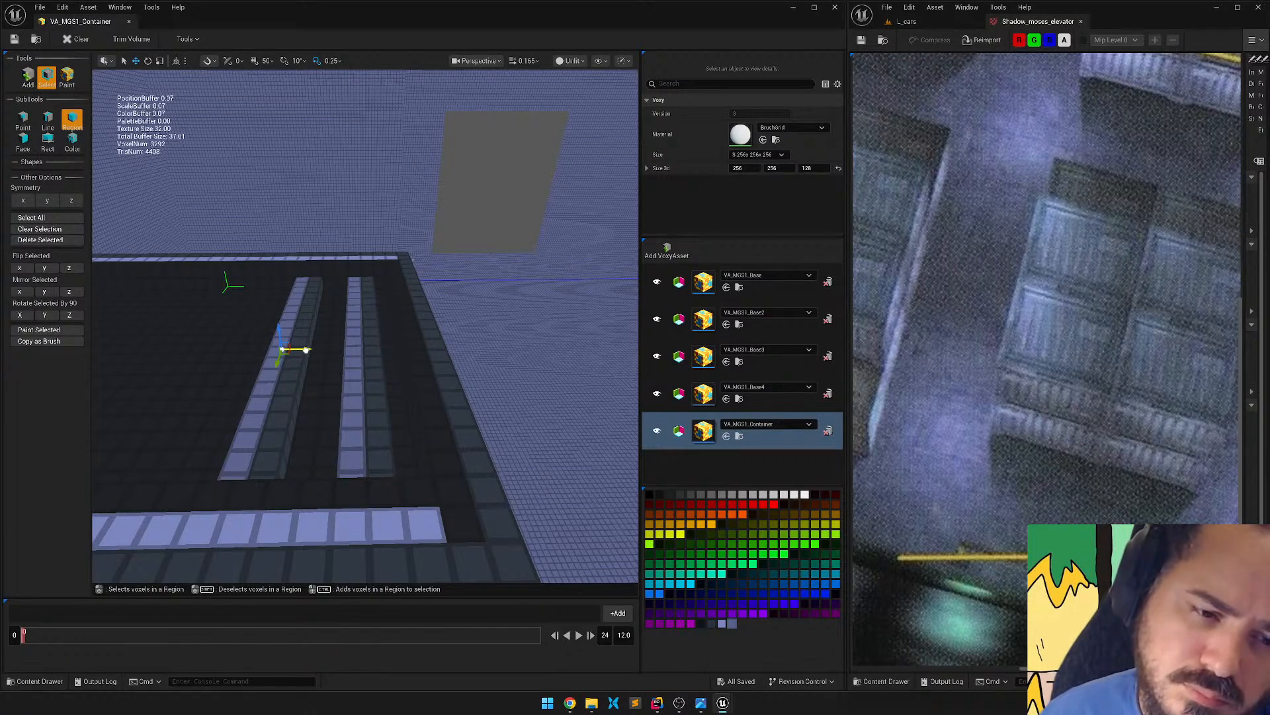
# Delete the selected copy of the two-tone rib from the recess floor.
pyautogui.moveTo(360, 355); pyautogui.dragTo(331, 424, button='right')
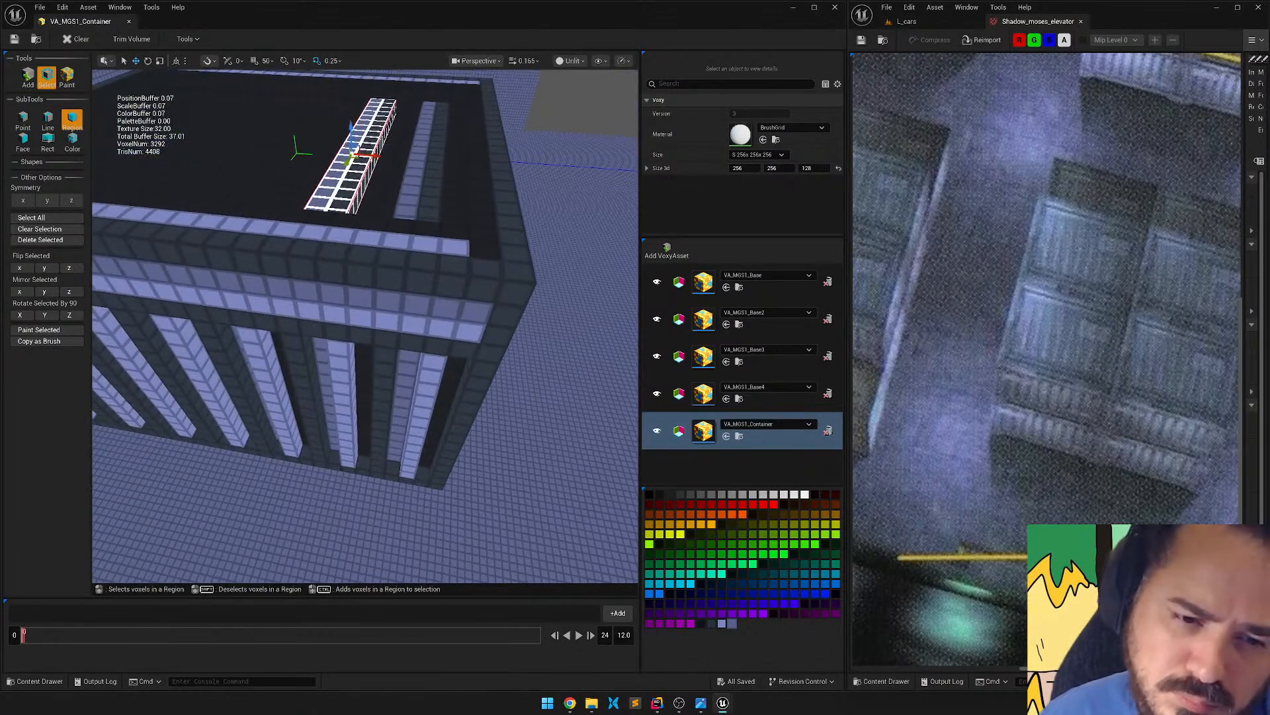
pyautogui.press('w')
pyautogui.moveTo(298, 344)
pyautogui.mouseDown(button='right')
pyautogui.moveTo(294, 327)
pyautogui.moveTo(298, 343)
pyautogui.mouseUp(button='right')
pyautogui.moveTo(436, 366); pyautogui.dragTo(436, 366, button='right')
pyautogui.press('d')
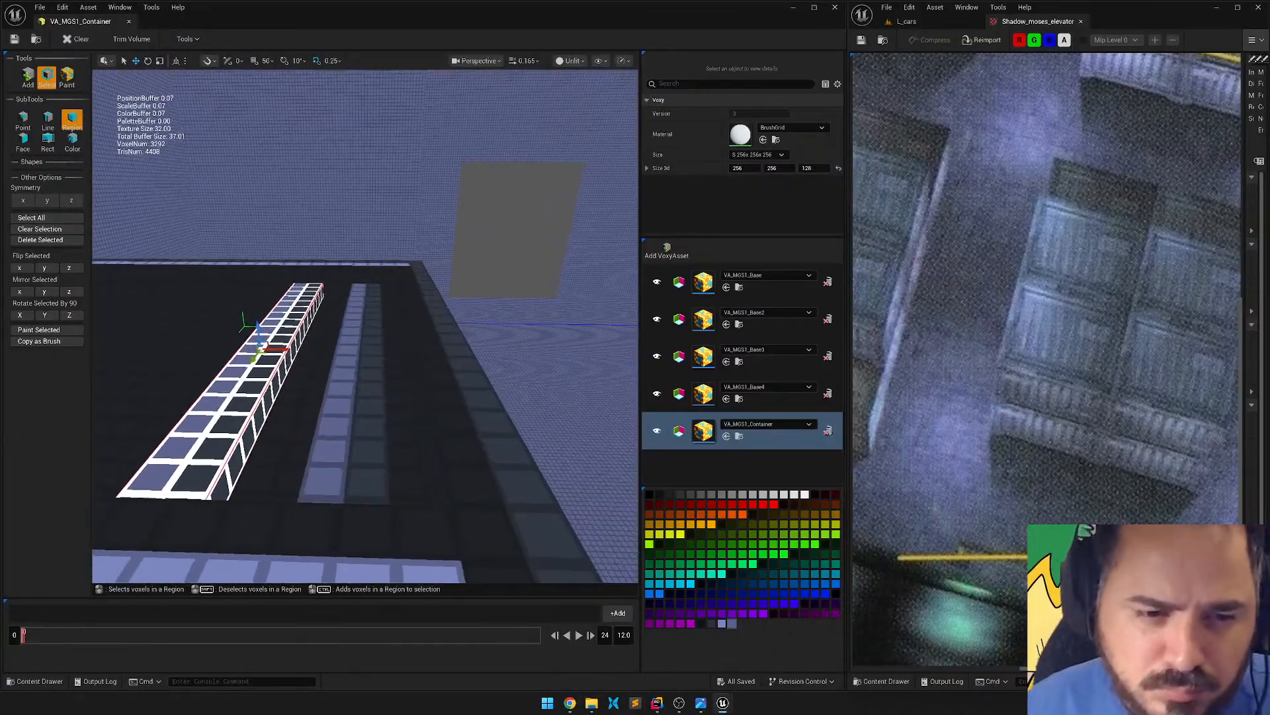
pyautogui.moveTo(358, 358); pyautogui.dragTo(361, 423, button='right')
pyautogui.press('a')
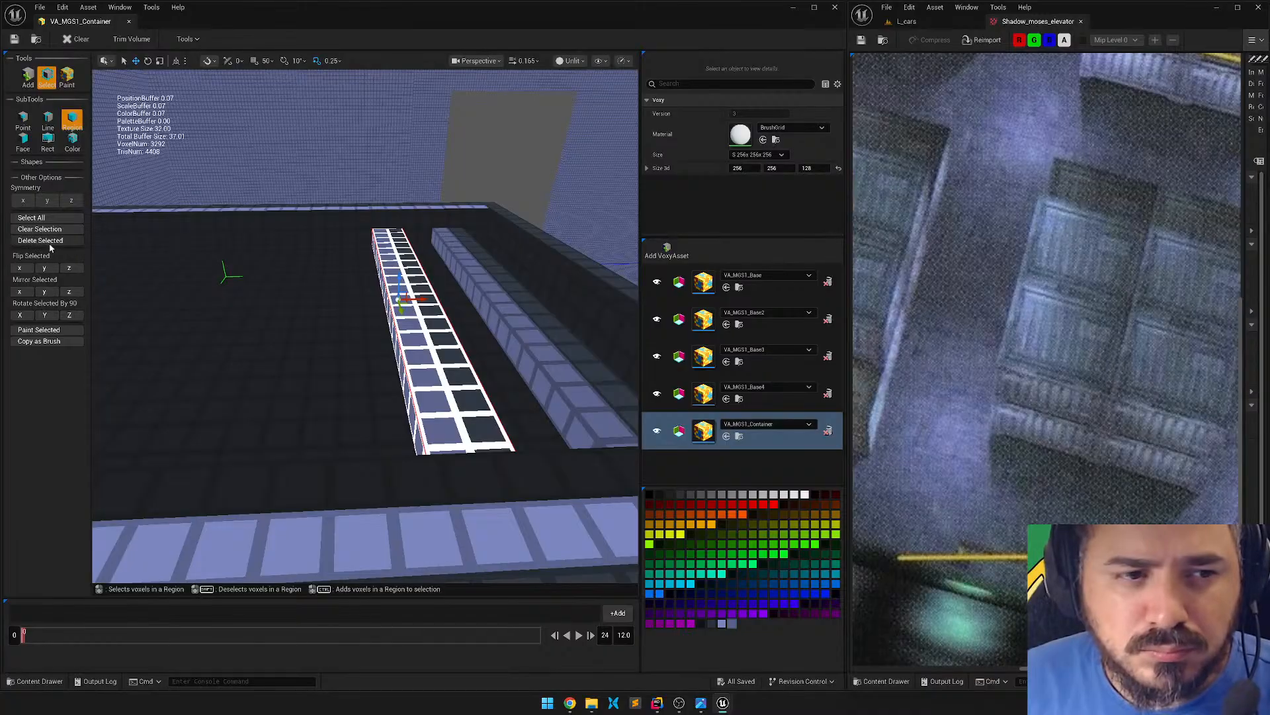
pyautogui.click(49, 241)
# Add a line of lavender voxels along the rib's inner side to make it three voxels wide.
pyautogui.moveTo(265, 298); pyautogui.dragTo(400, 335, button='right')
pyautogui.press('a')
pyautogui.press('d')
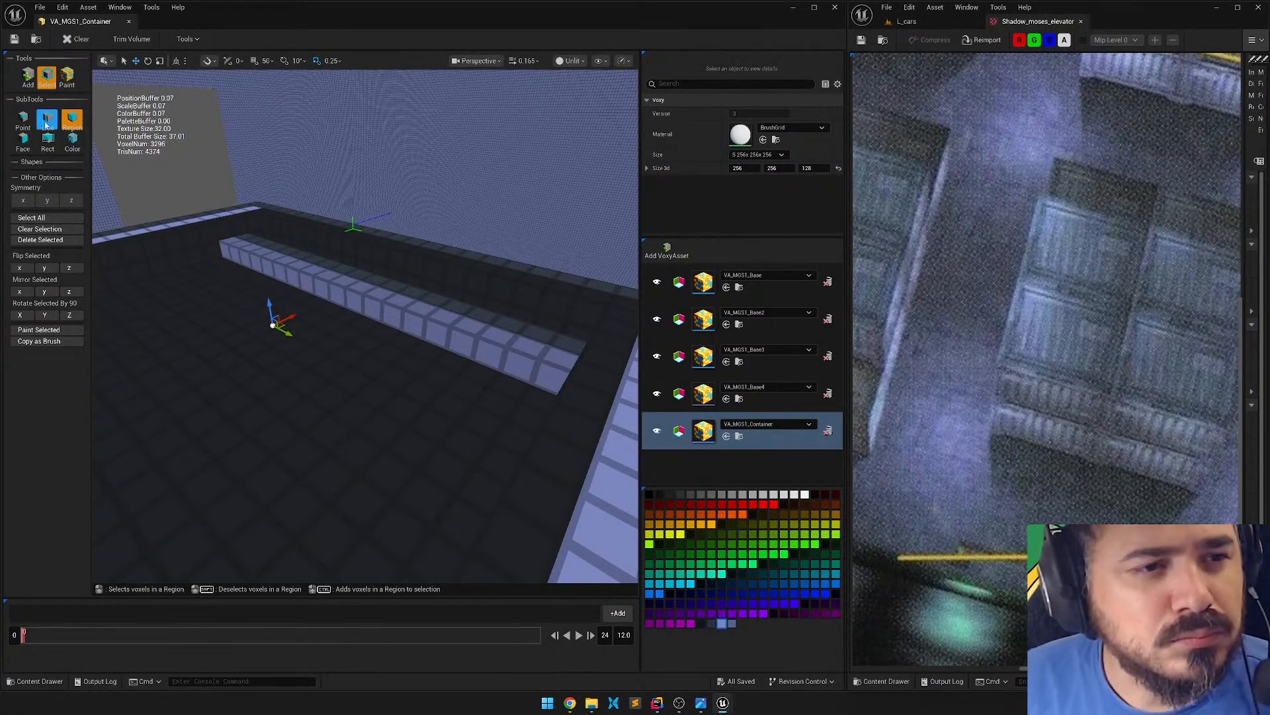
pyautogui.moveTo(192, 217); pyautogui.dragTo(259, 253, button='right')
pyautogui.press('1')
pyautogui.click(47, 119)
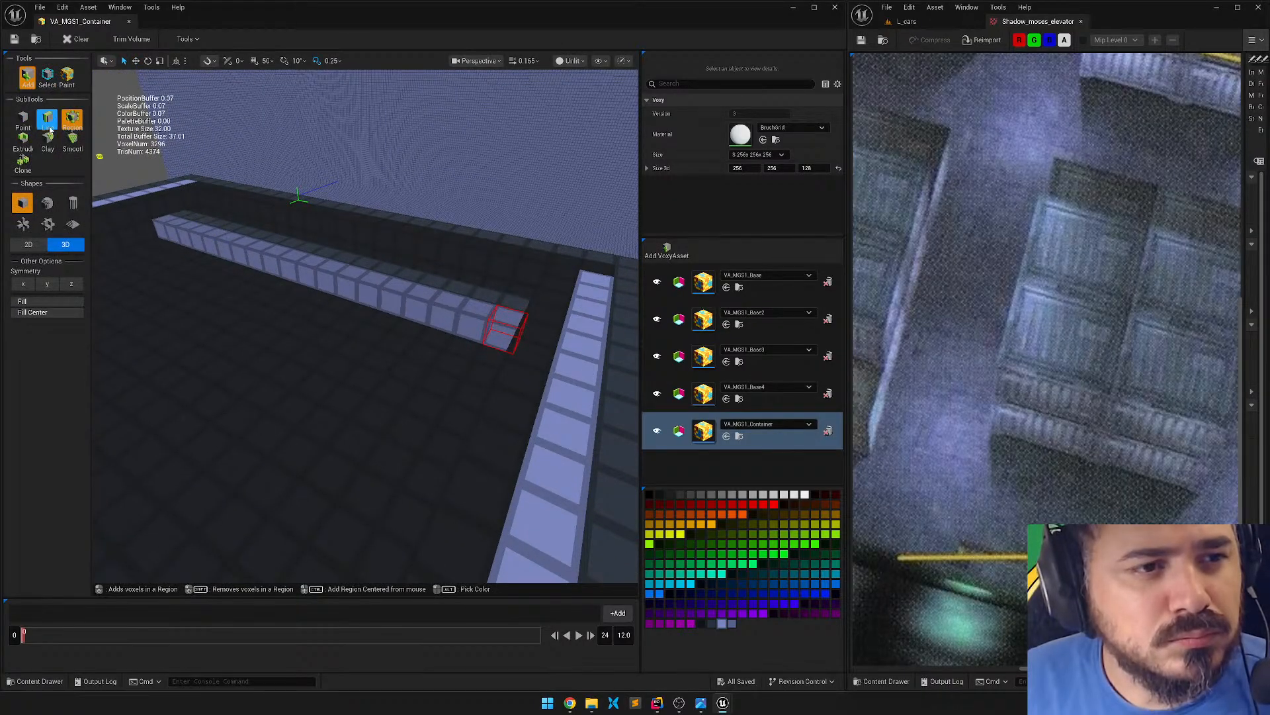
pyautogui.moveTo(145, 228); pyautogui.dragTo(483, 356)
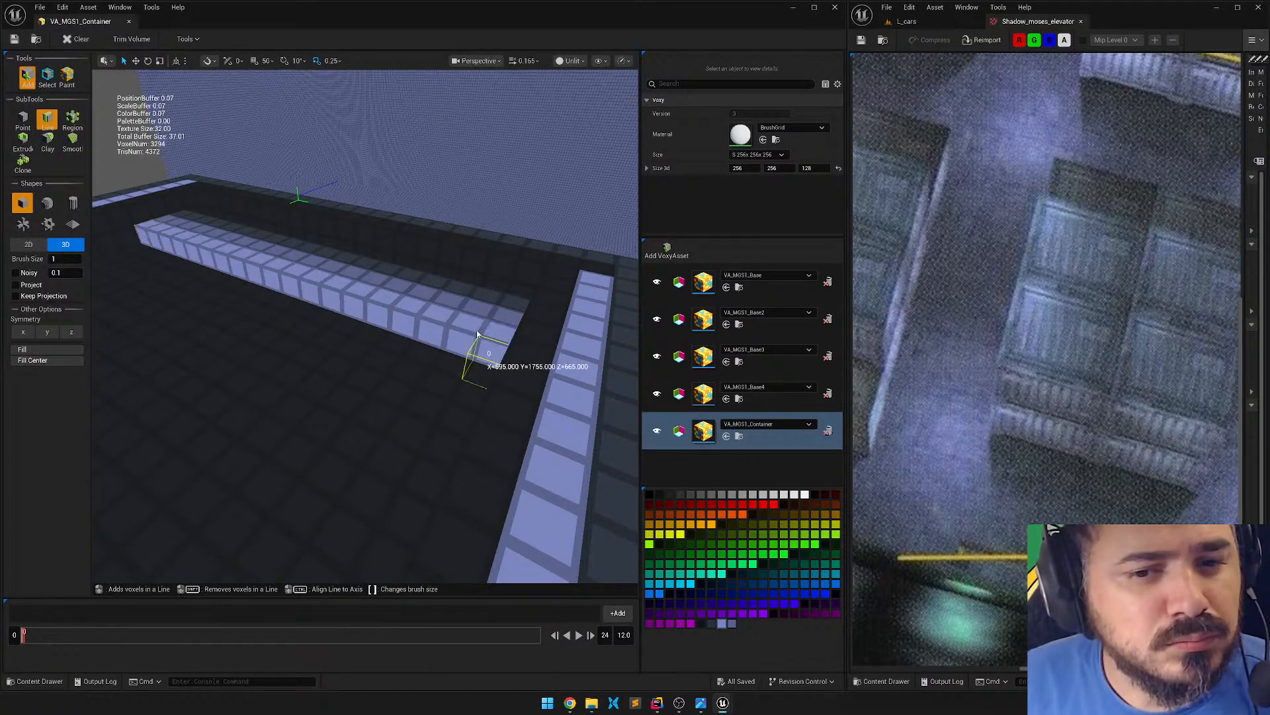
# Region-select the three-voxel-wide rib and duplicate it at regular intervals across the top recess floor.
pyautogui.moveTo(473, 228); pyautogui.dragTo(199, 122, button='right')
pyautogui.click(48, 80)
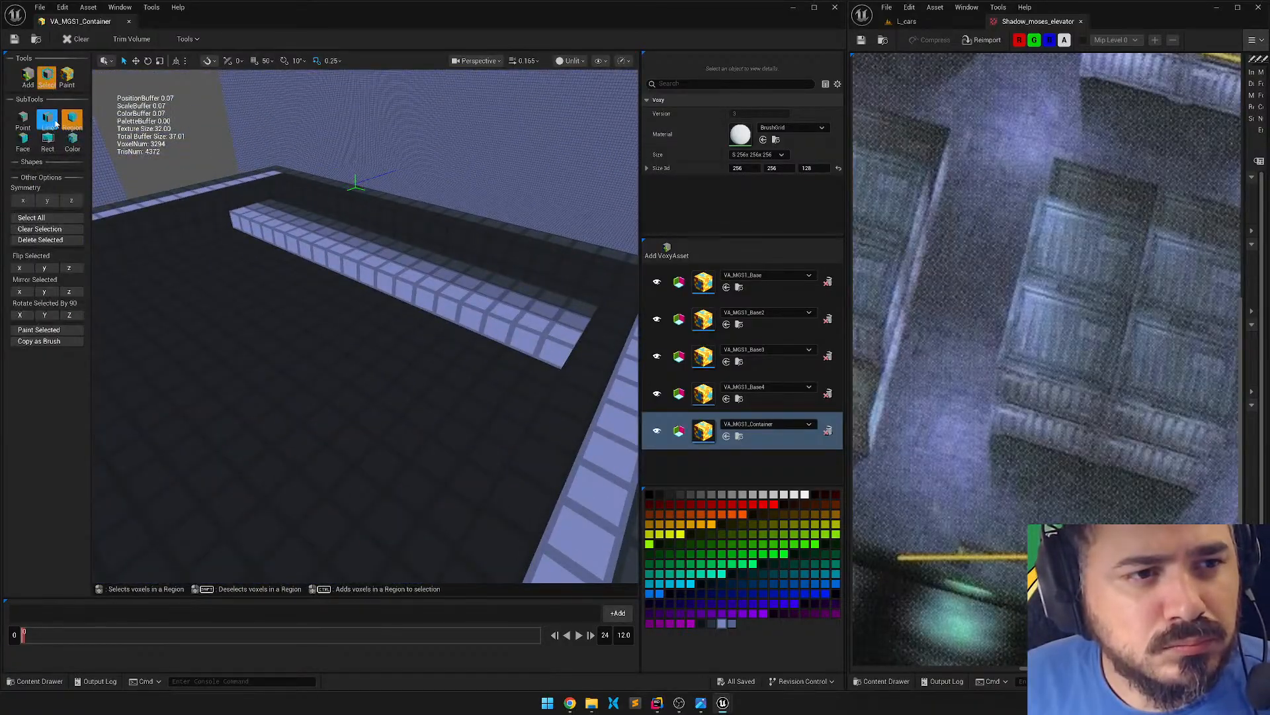
pyautogui.moveTo(271, 201); pyautogui.dragTo(561, 354)
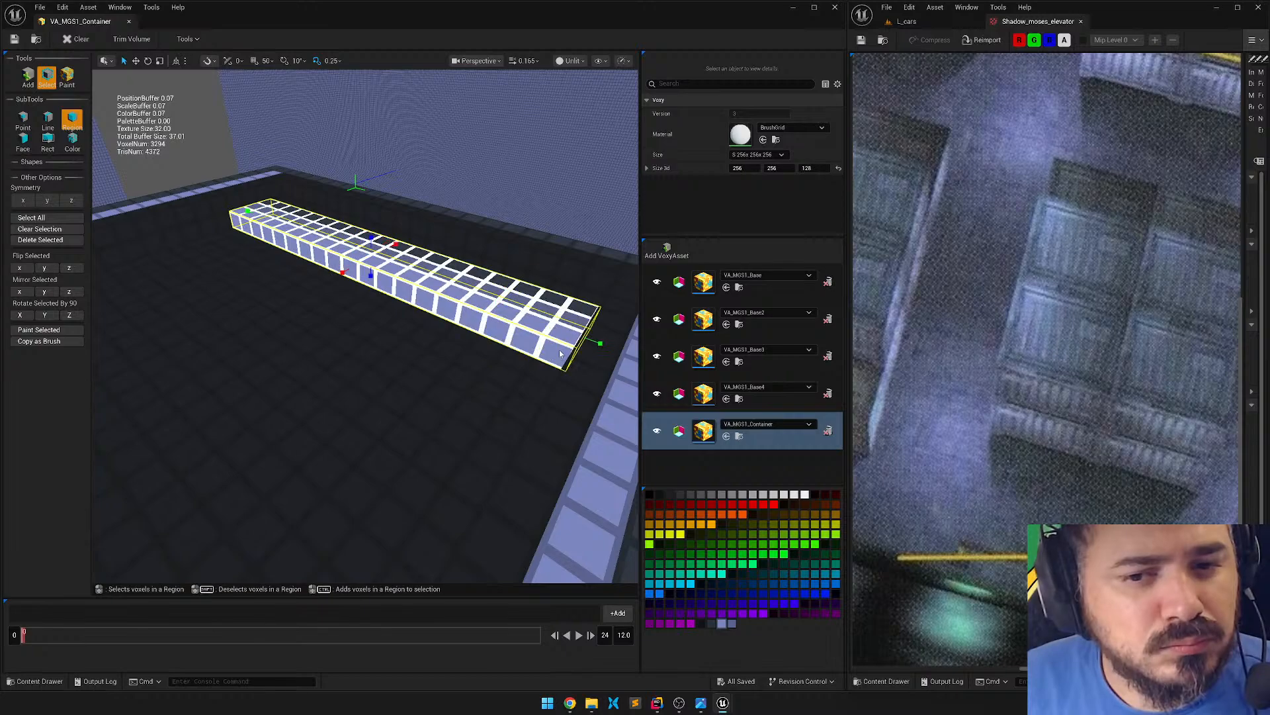
pyautogui.keyDown('alt'); pyautogui.moveTo(513, 301); pyautogui.dragTo(326, 271); pyautogui.keyUp('alt')
pyautogui.press('w')
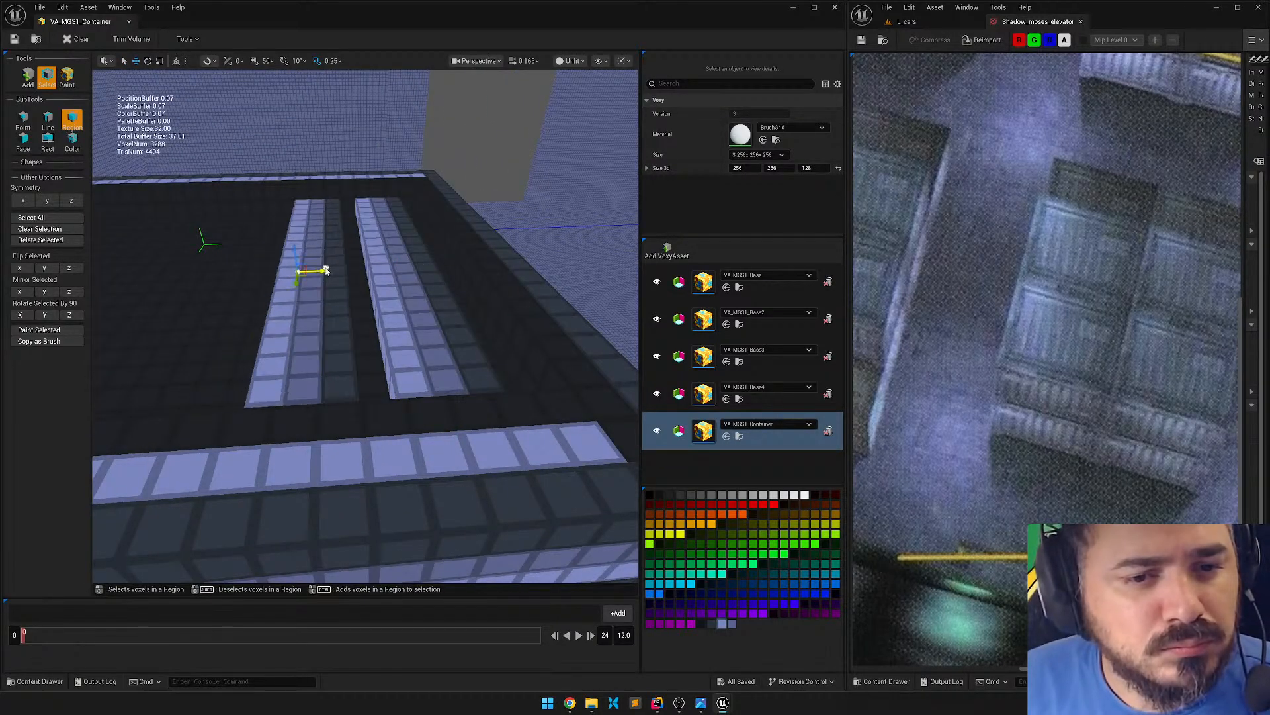
pyautogui.moveTo(327, 271); pyautogui.dragTo(535, 249, button='right')
pyautogui.keyDown('alt'); pyautogui.moveTo(535, 249); pyautogui.dragTo(228, 247); pyautogui.keyUp('alt')
pyautogui.moveTo(306, 259); pyautogui.dragTo(352, 261, button='middle')
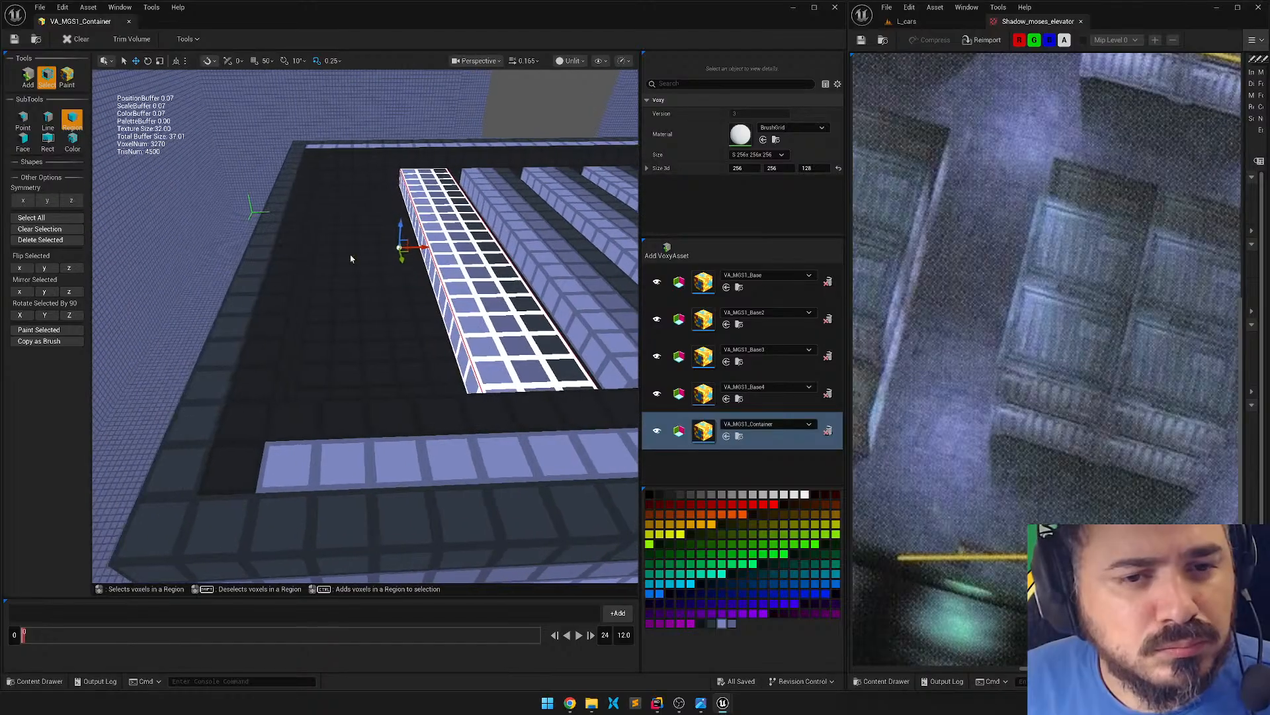
pyautogui.keyDown('alt'); pyautogui.moveTo(425, 246); pyautogui.dragTo(319, 249); pyautogui.keyUp('alt')
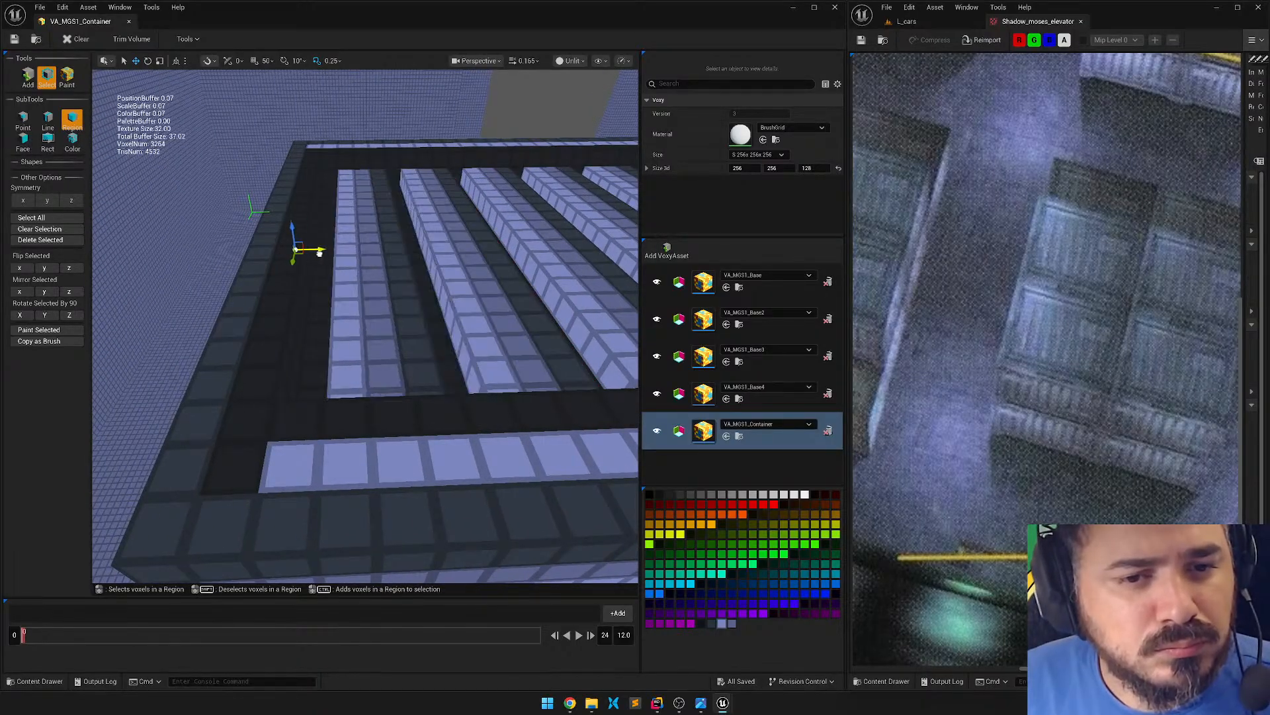
# Region-select all the vertical ribs in the container's long side recess and delete them.
pyautogui.moveTo(318, 249); pyautogui.dragTo(308, 152, button='right')
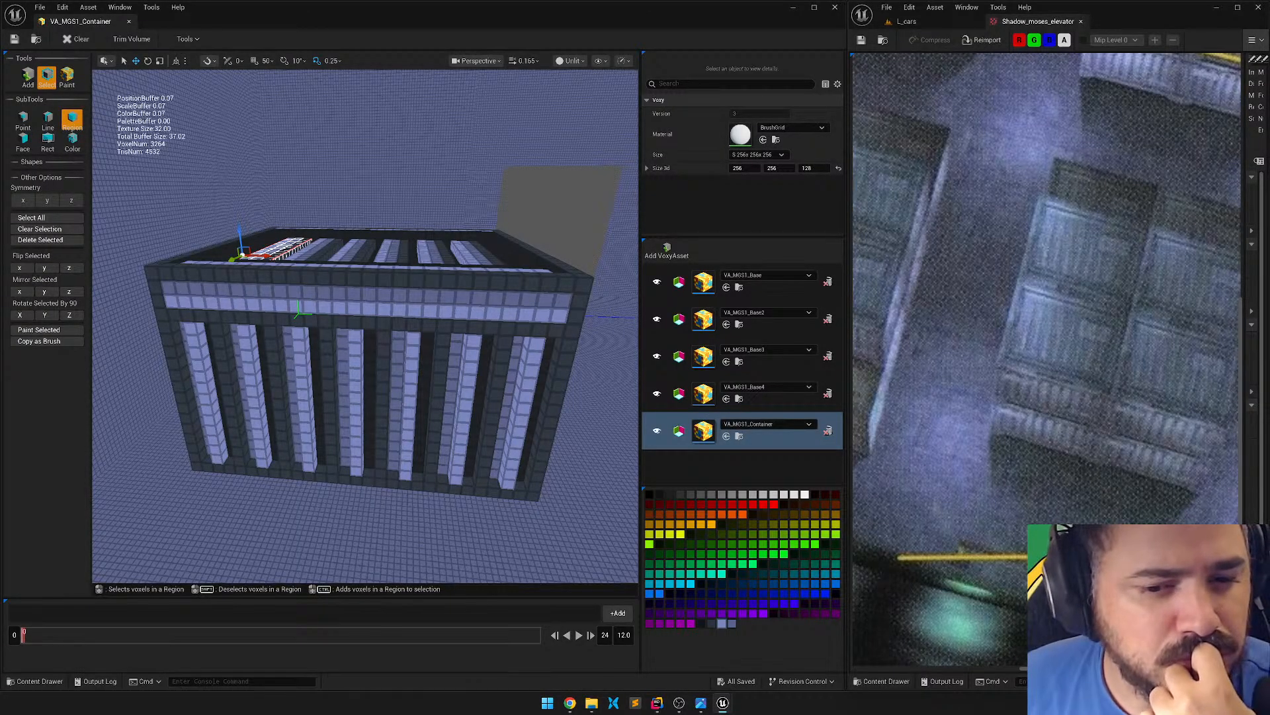
pyautogui.press('q')
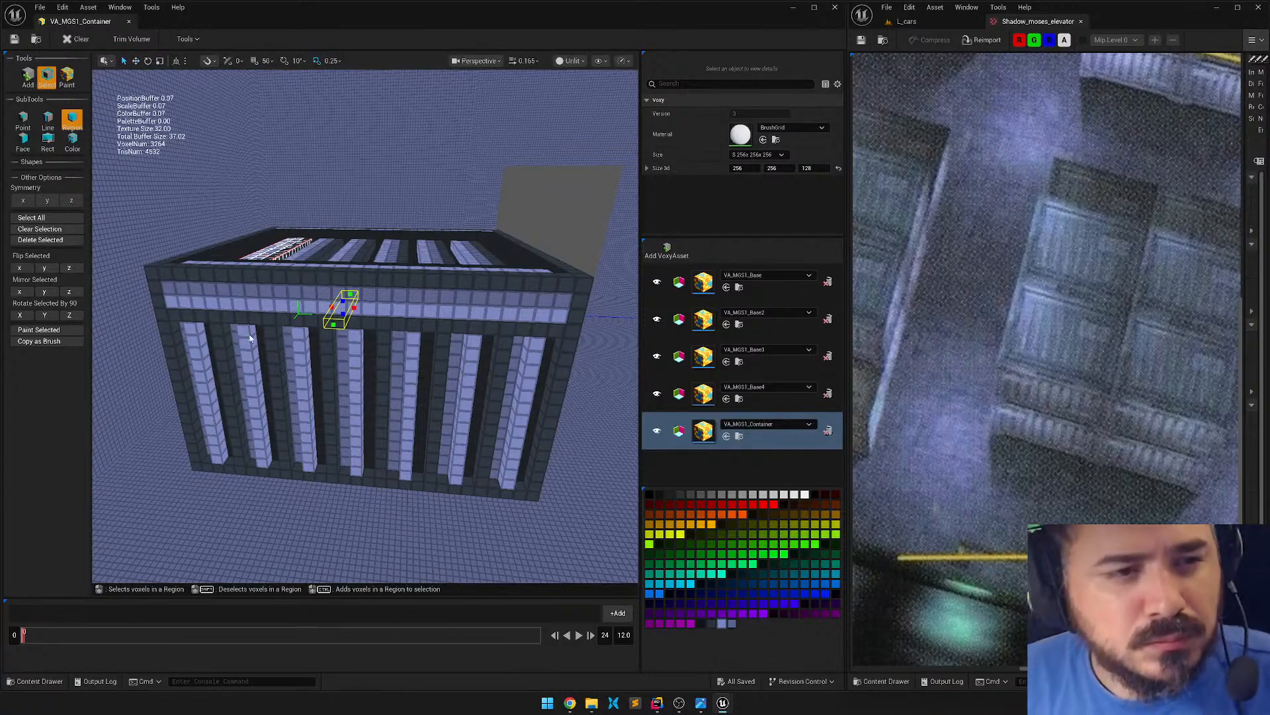
pyautogui.moveTo(223, 337); pyautogui.dragTo(232, 362, button='right')
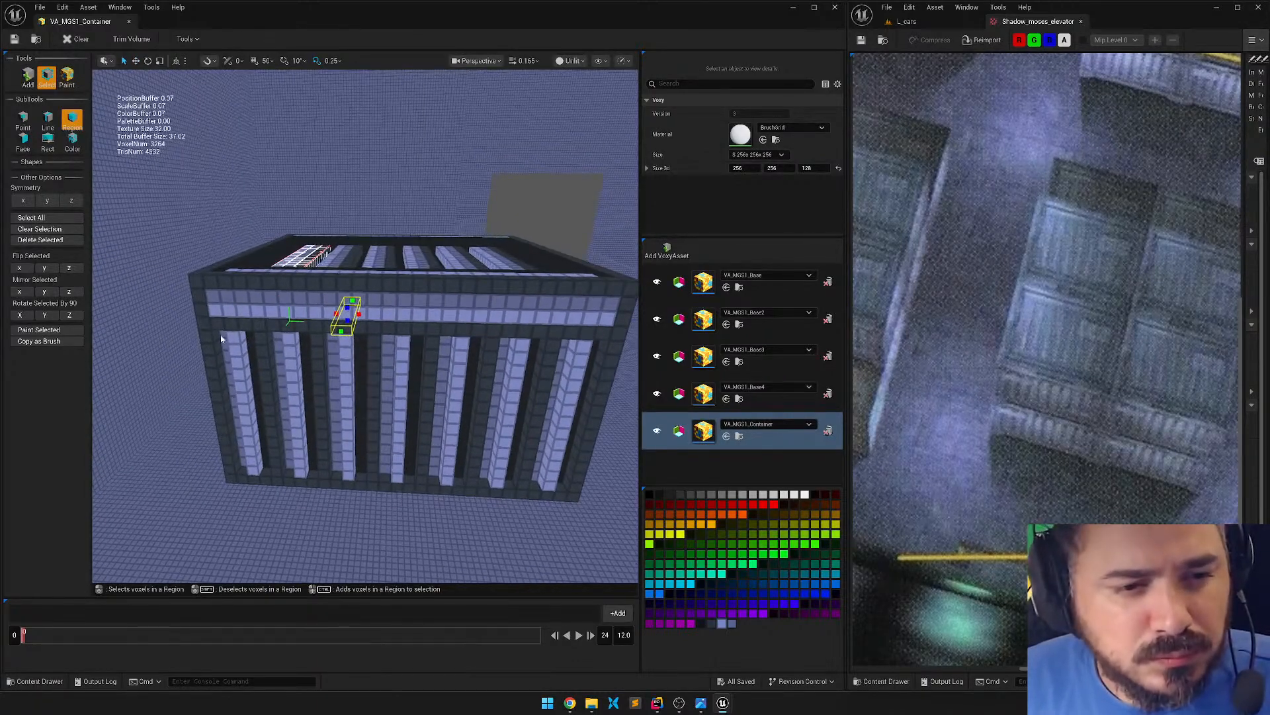
pyautogui.moveTo(223, 331); pyautogui.dragTo(561, 486)
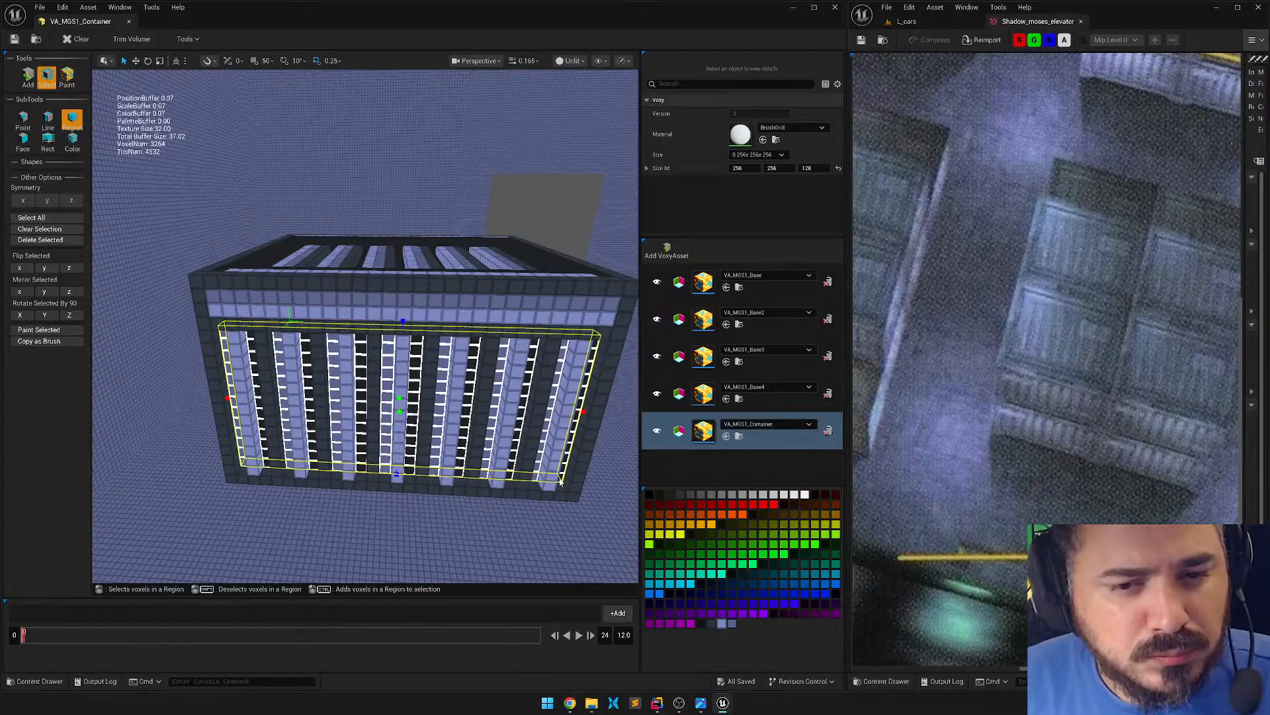
pyautogui.moveTo(560, 482); pyautogui.dragTo(334, 431, button='right')
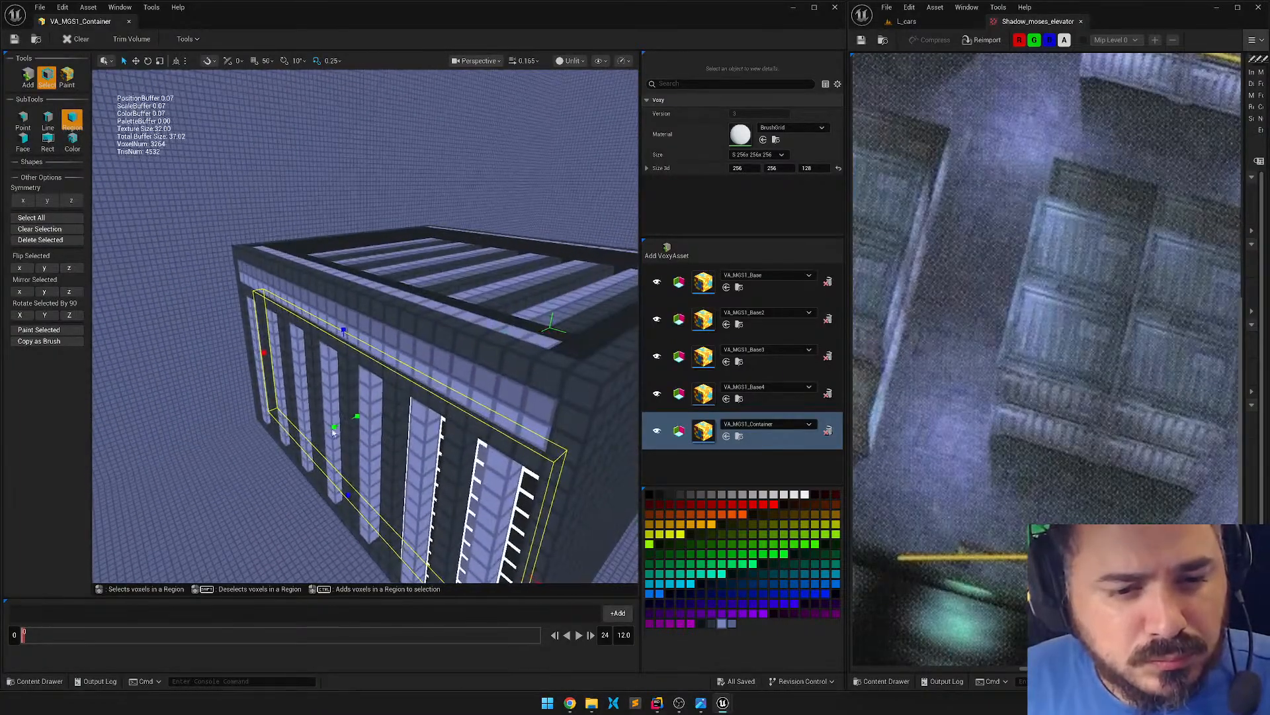
pyautogui.moveTo(240, 435); pyautogui.dragTo(116, 302, button='right')
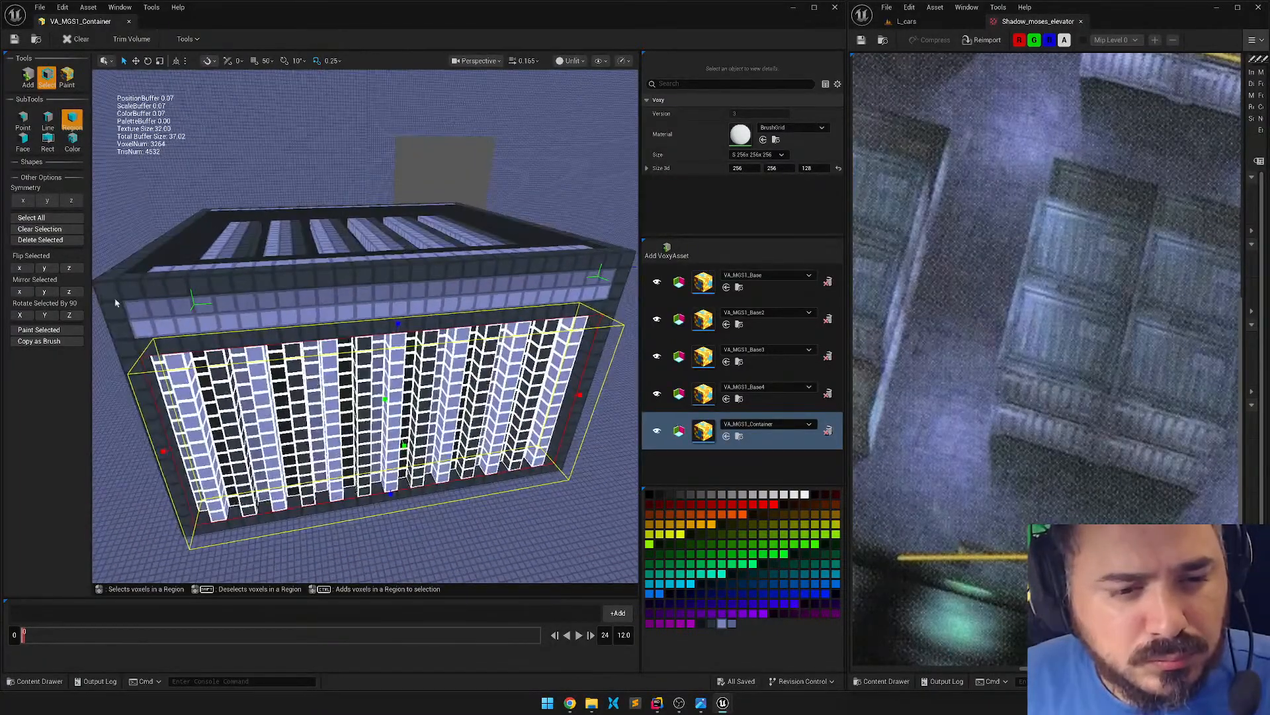
pyautogui.click(57, 240)
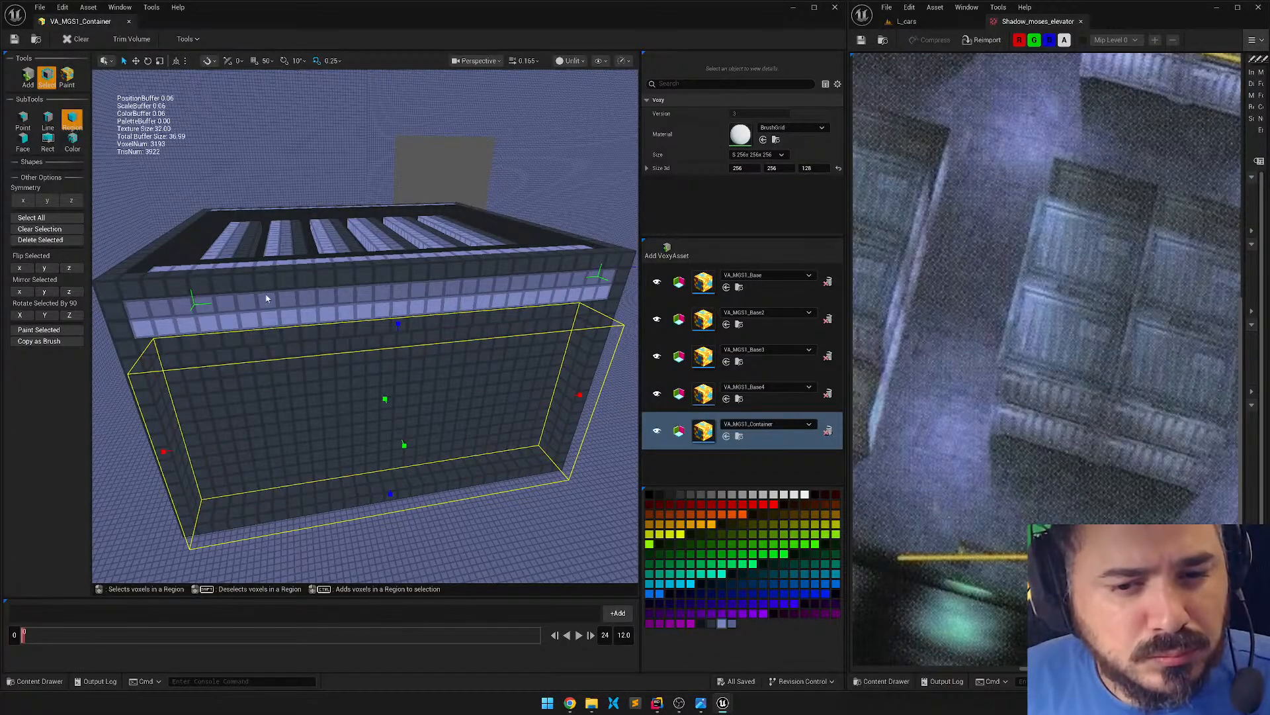
# Add a near-black voxel border around all four edges of the container's long side recess with the Add Region tool.
pyautogui.moveTo(365, 327); pyautogui.dragTo(482, 289, button='right')
pyautogui.press('w')
pyautogui.press('s')
pyautogui.press('a')
pyautogui.press('e')
pyautogui.press('s')
pyautogui.press('q')
pyautogui.press('w')
pyautogui.press('q')
pyautogui.press('a')
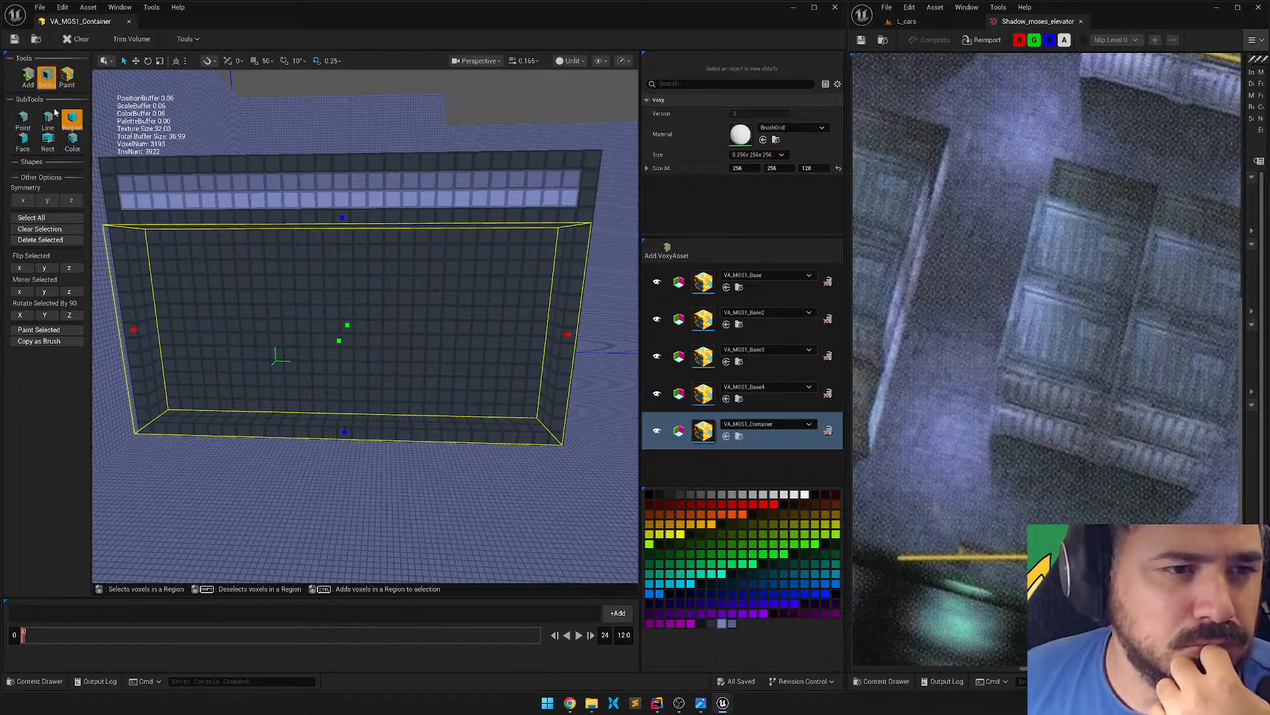
pyautogui.click(33, 78)
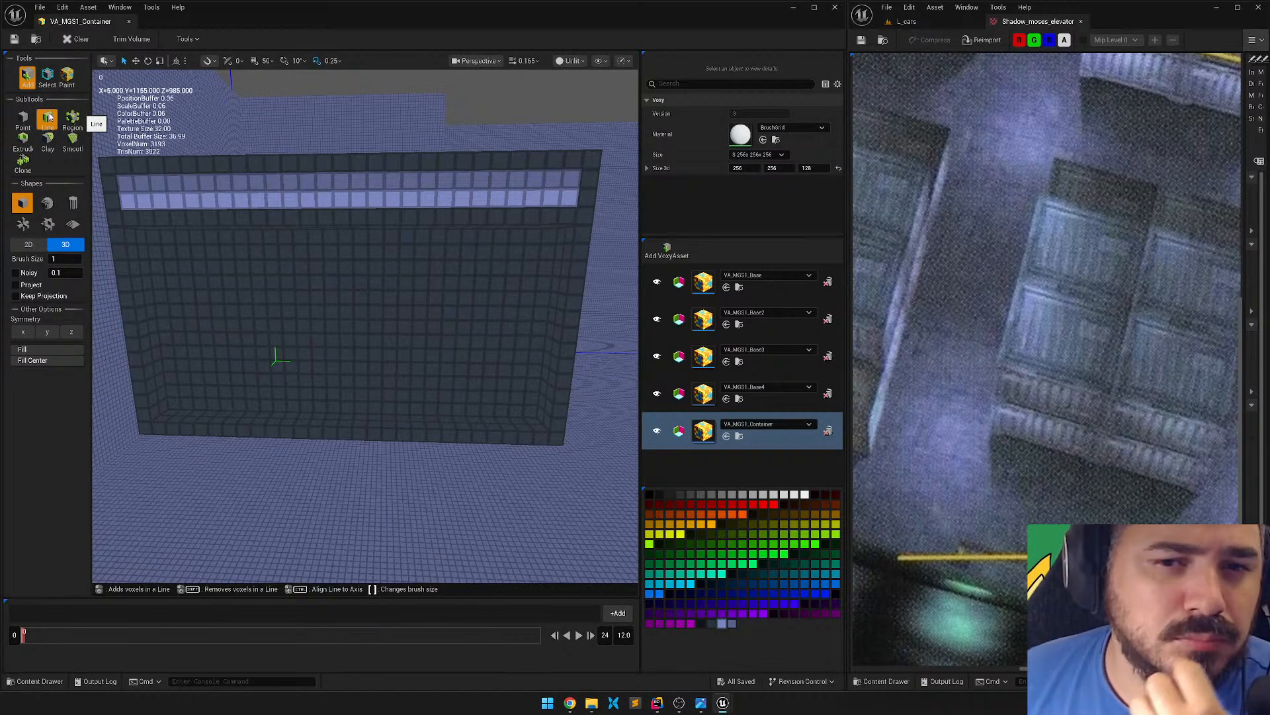
pyautogui.click(72, 119)
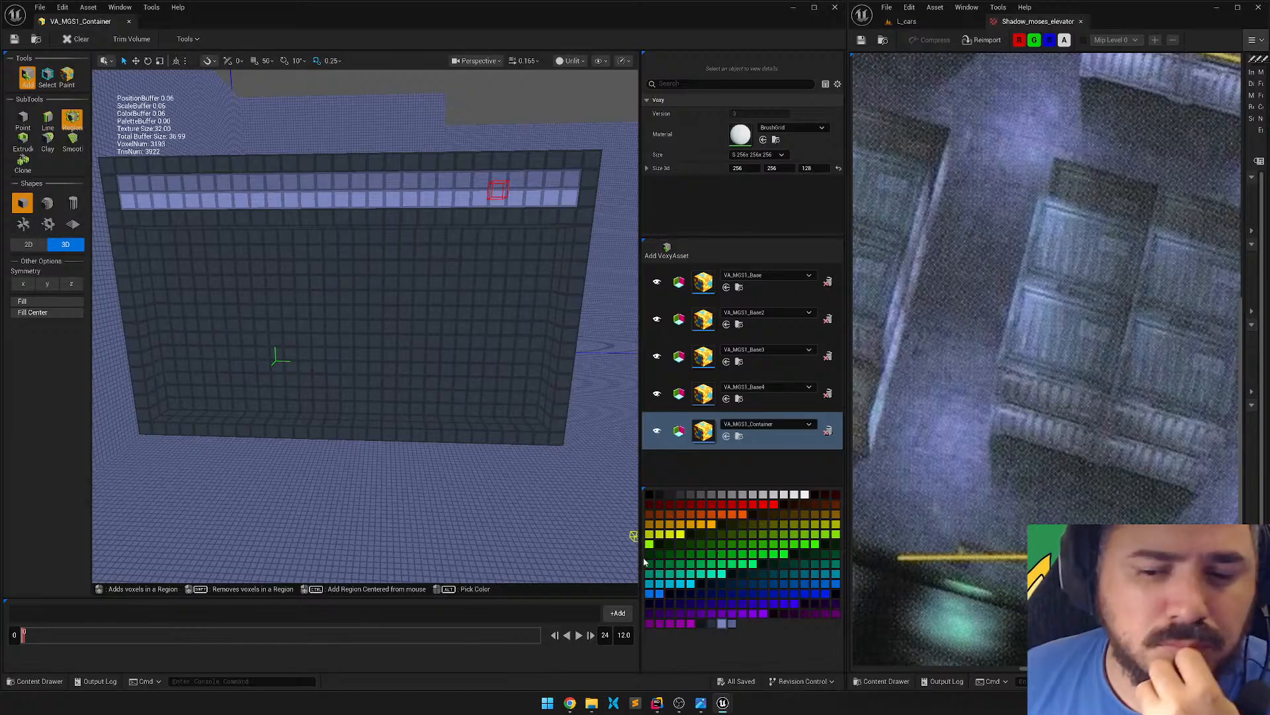
pyautogui.moveTo(548, 239); pyautogui.dragTo(539, 422)
pyautogui.moveTo(152, 238); pyautogui.dragTo(536, 236)
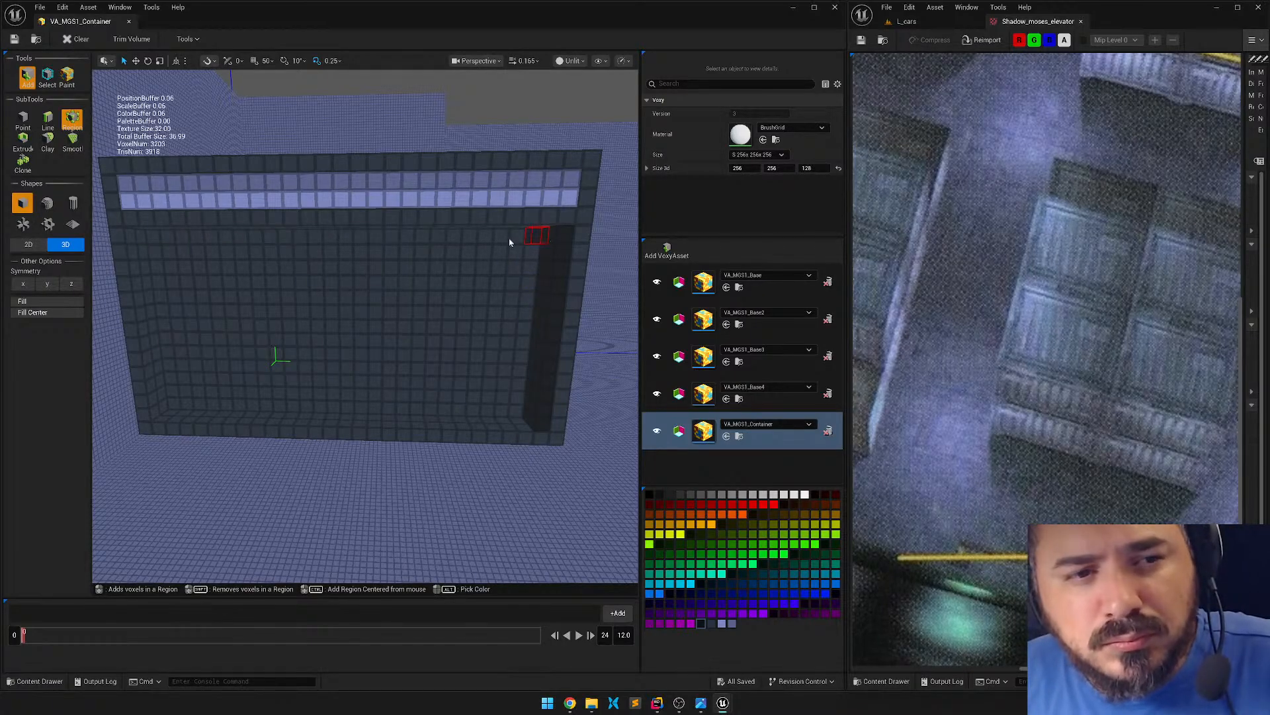
pyautogui.moveTo(529, 236); pyautogui.dragTo(526, 427)
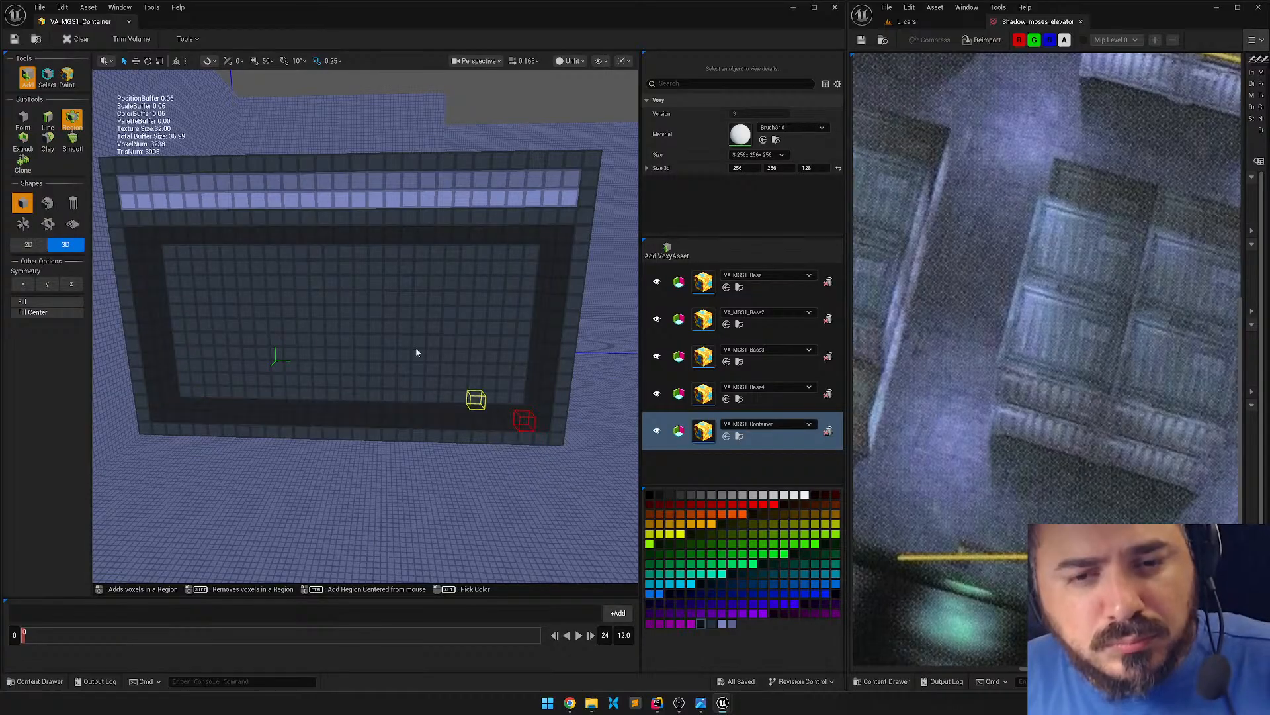
# Build a three-voxel-wide vertical rib just inside the near-black border from adjoining slate, muted blue and lavender voxel lines.
pyautogui.press('s')
pyautogui.moveTo(358, 233); pyautogui.dragTo(479, 348, button='right')
pyautogui.press('w')
pyautogui.press('w')
pyautogui.moveTo(431, 272)
pyautogui.mouseDown(button='right')
pyautogui.moveTo(430, 314)
pyautogui.moveTo(431, 261)
pyautogui.mouseUp(button='right')
pyautogui.press('s')
pyautogui.press('w')
pyautogui.press('w')
pyautogui.click(47, 120)
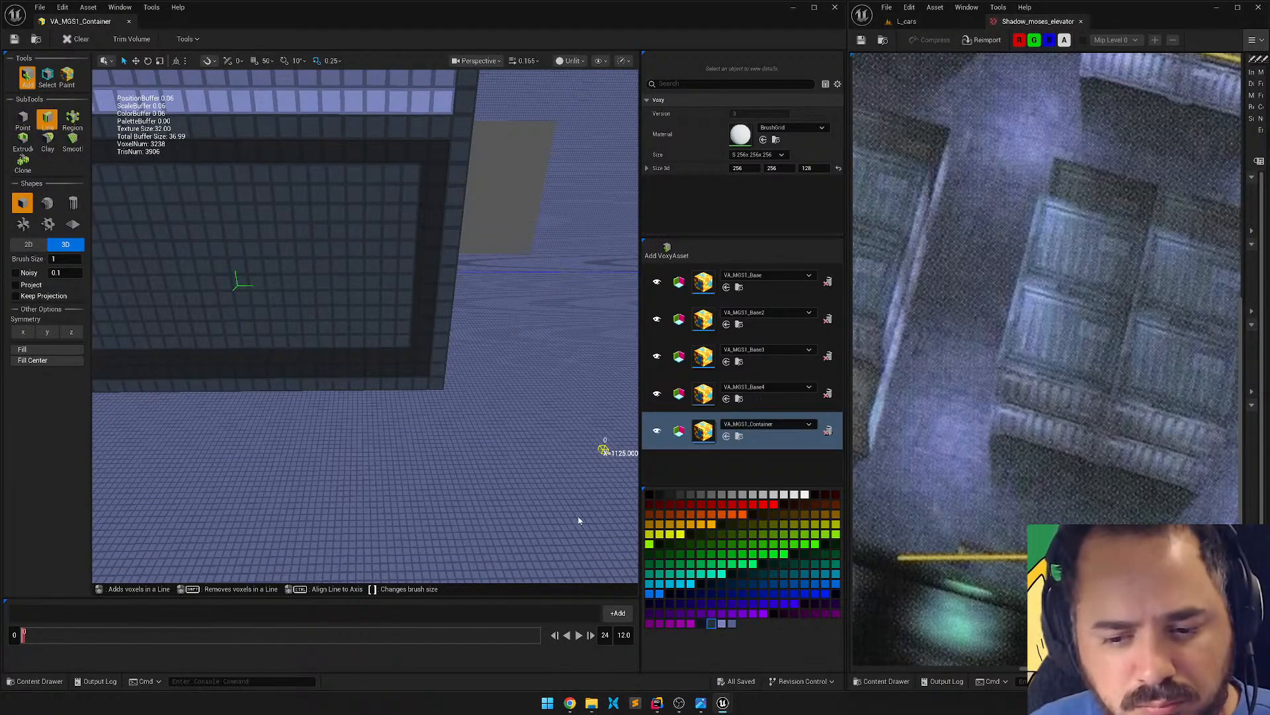
pyautogui.moveTo(412, 183); pyautogui.dragTo(409, 346)
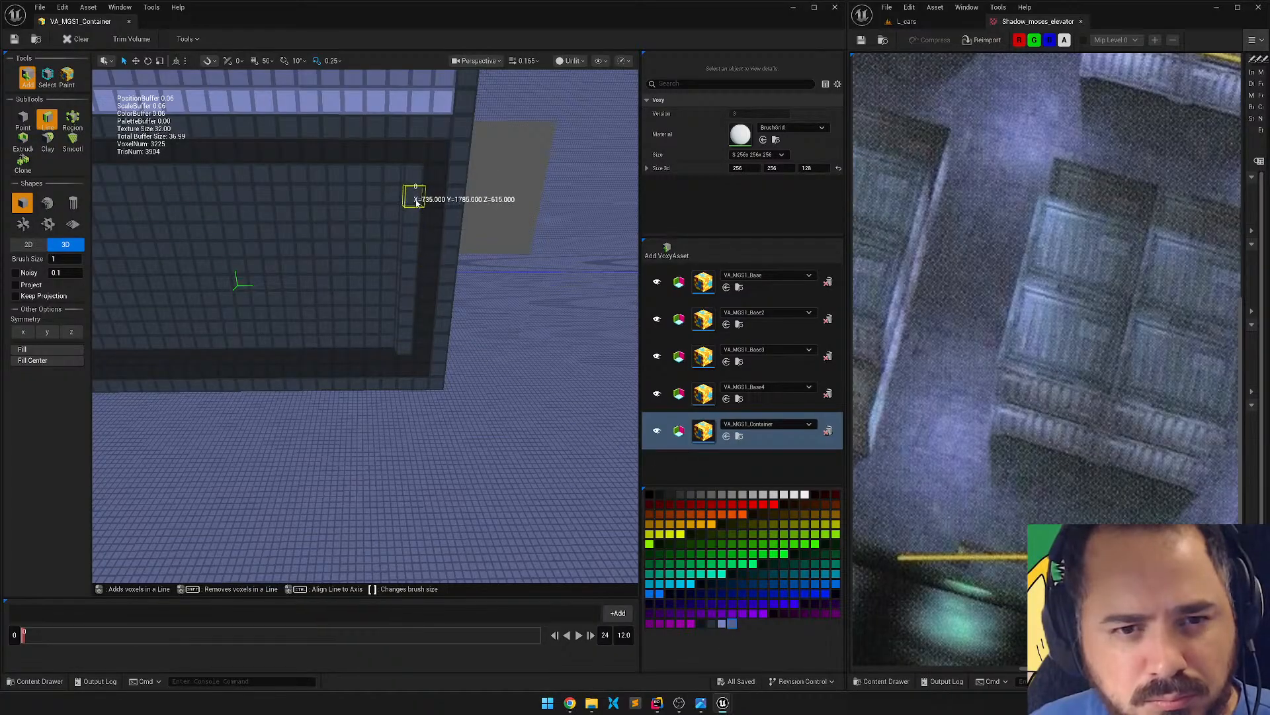
pyautogui.moveTo(393, 175); pyautogui.dragTo(392, 347)
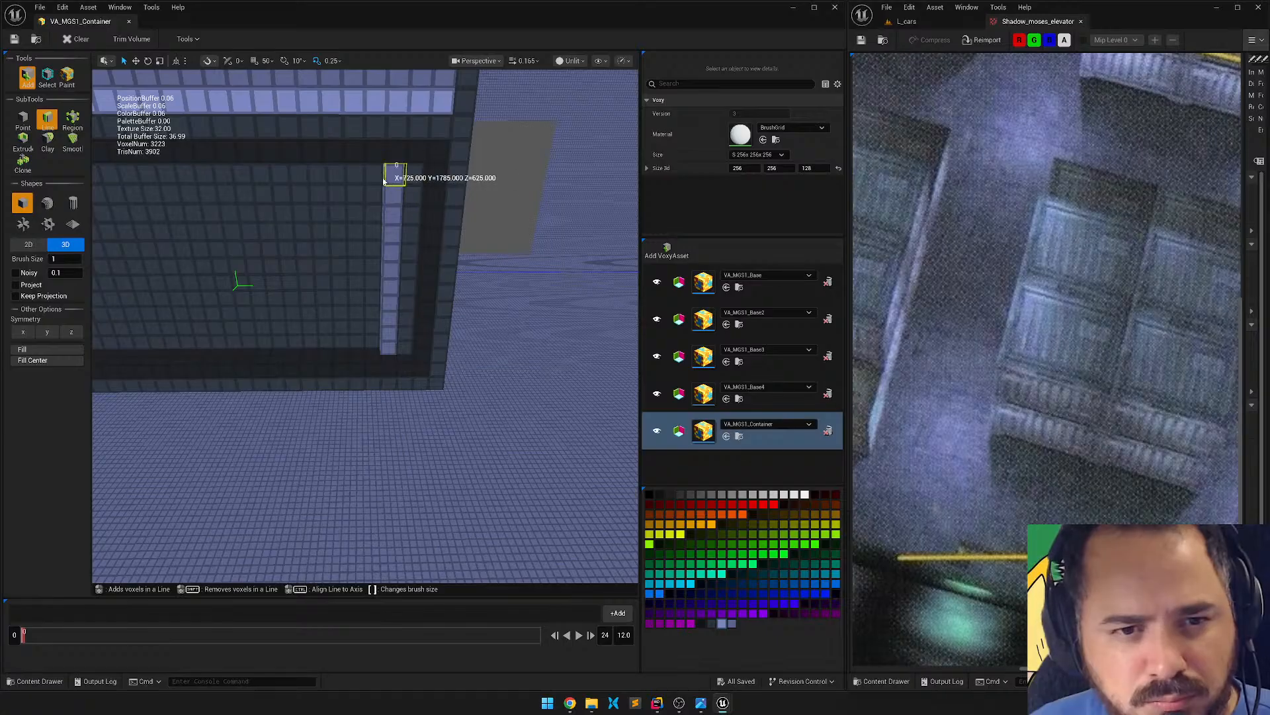
pyautogui.moveTo(373, 174); pyautogui.dragTo(374, 344)
pyautogui.moveTo(514, 277); pyautogui.dragTo(478, 238, button='right')
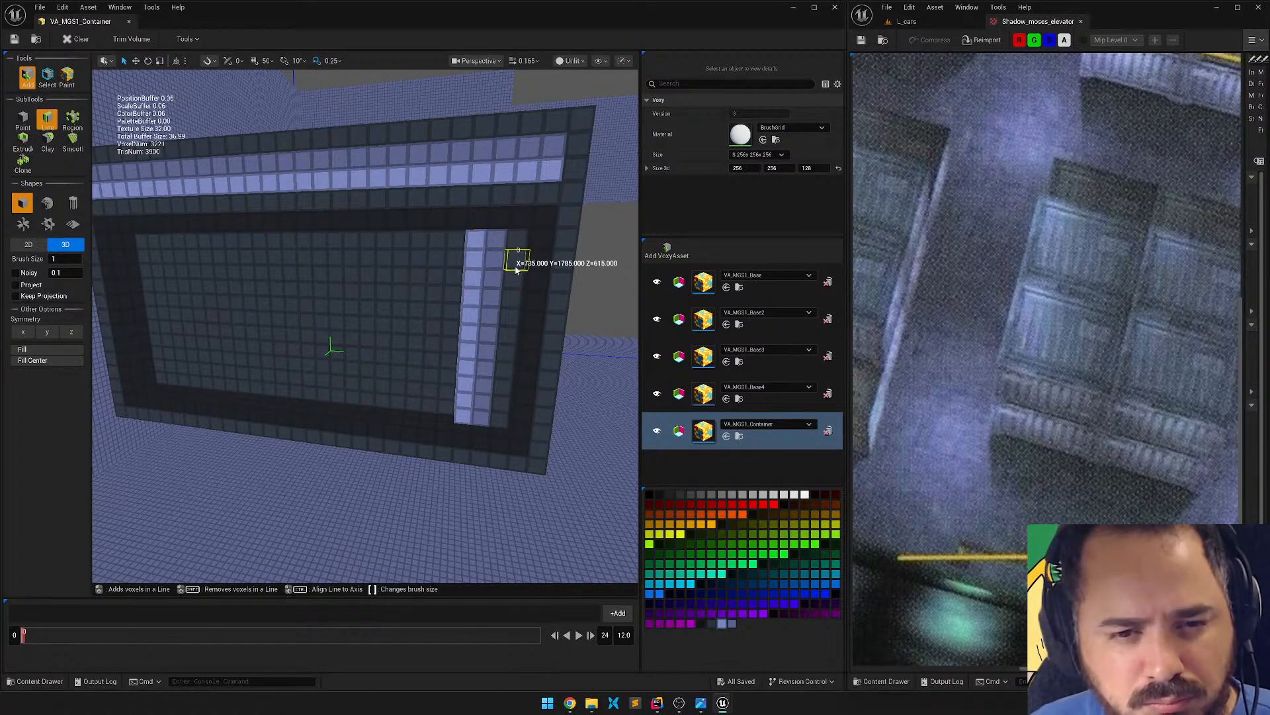
# Region-select the remaining slate floor of the side recess beside the new rib and paint it near-black.
pyautogui.click(51, 77)
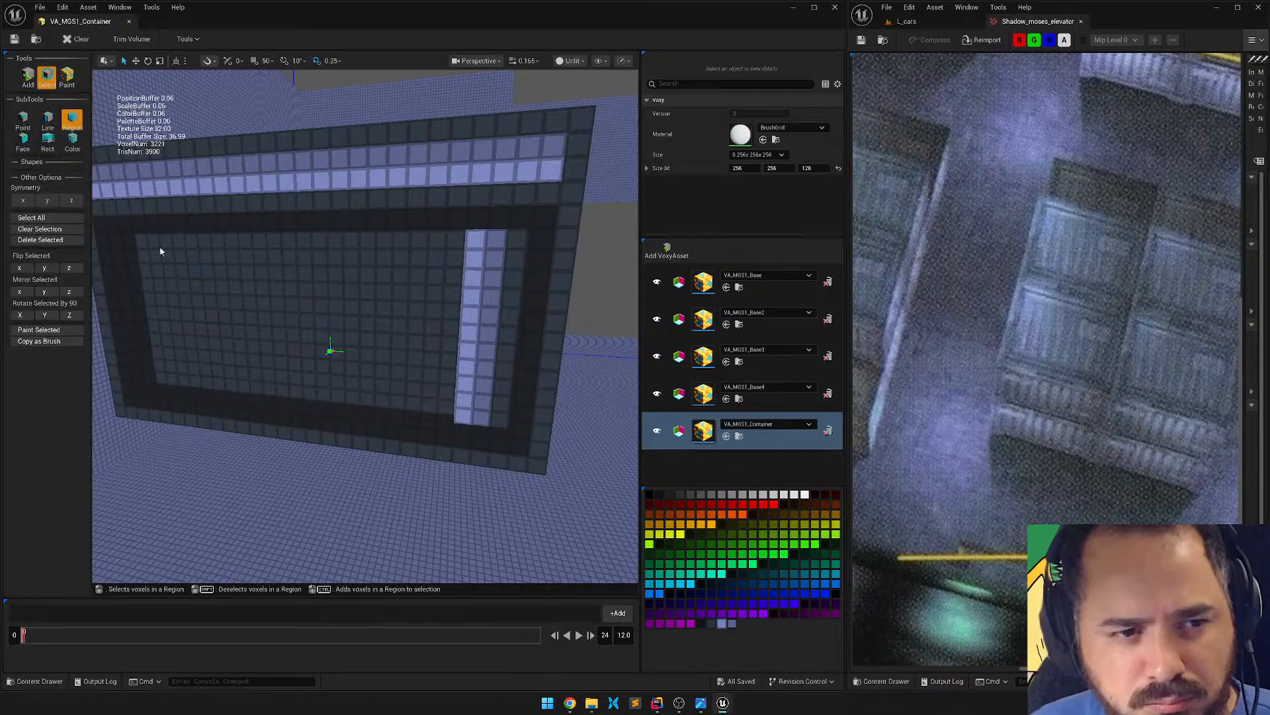
pyautogui.moveTo(140, 245); pyautogui.dragTo(444, 414)
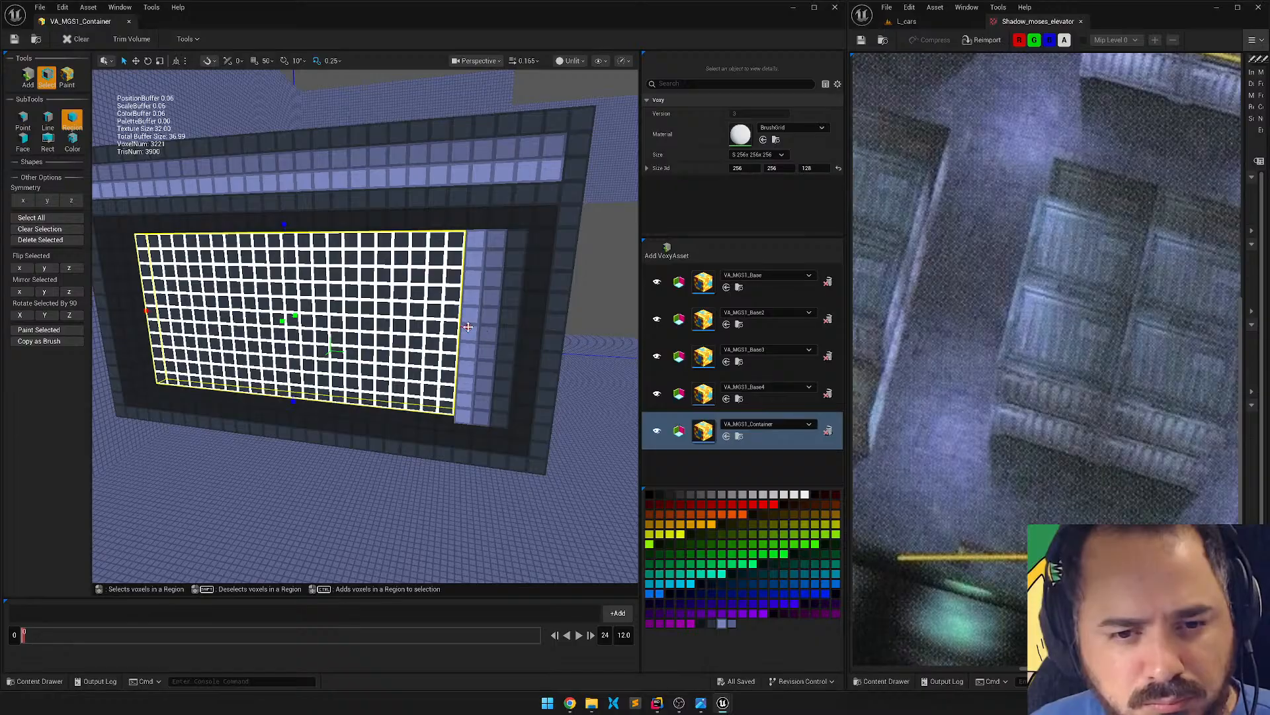
pyautogui.moveTo(370, 311); pyautogui.dragTo(521, 296, button='right')
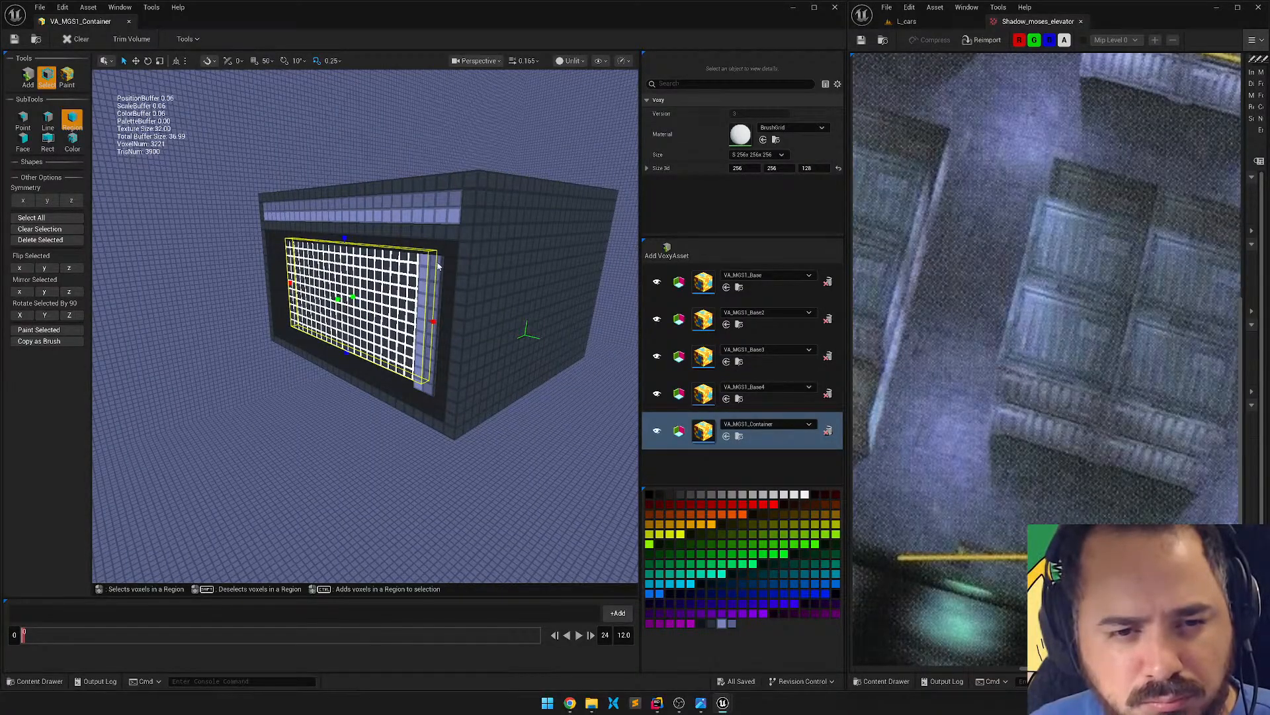
pyautogui.moveTo(338, 297); pyautogui.dragTo(269, 280)
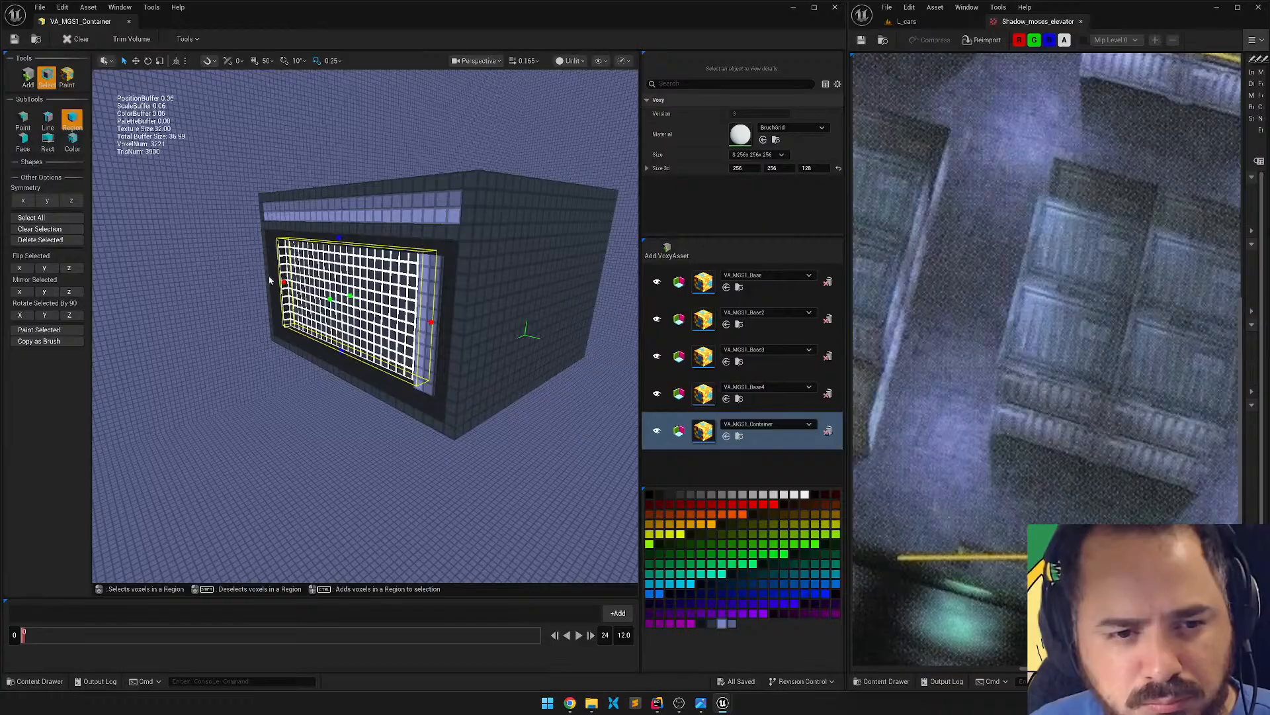
pyautogui.moveTo(428, 323); pyautogui.dragTo(530, 333)
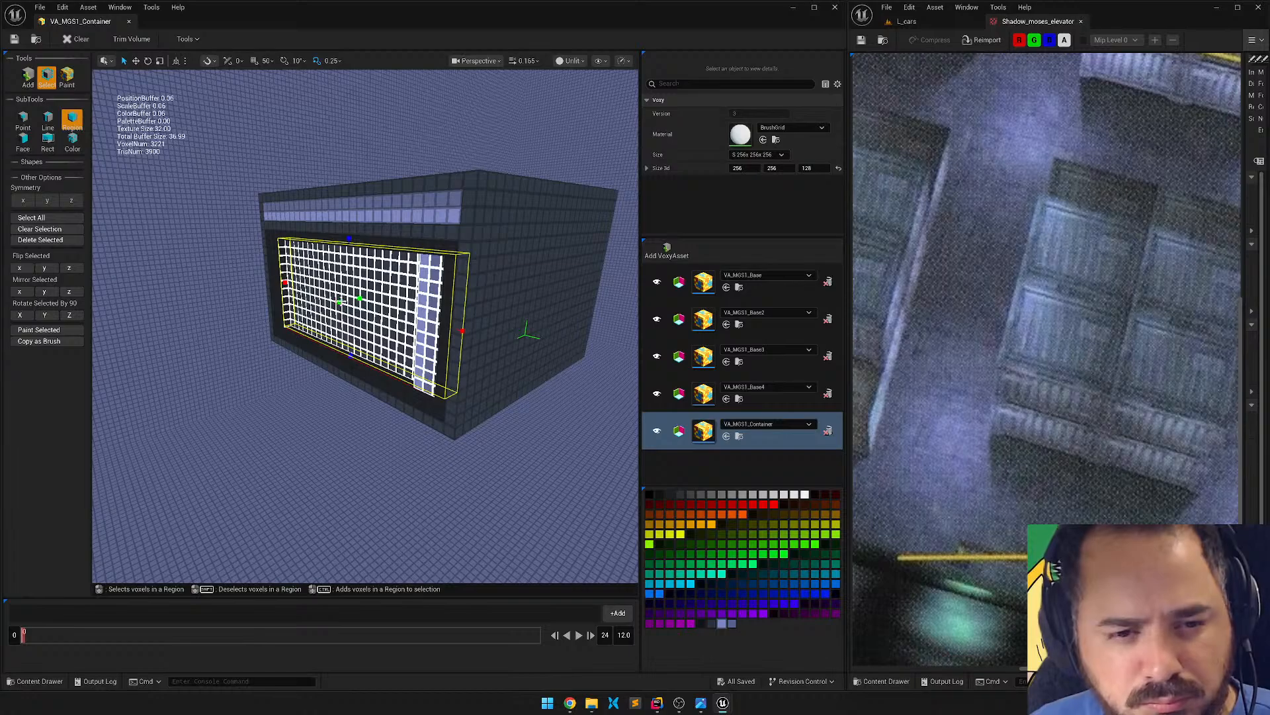
pyautogui.moveTo(340, 301); pyautogui.dragTo(349, 304)
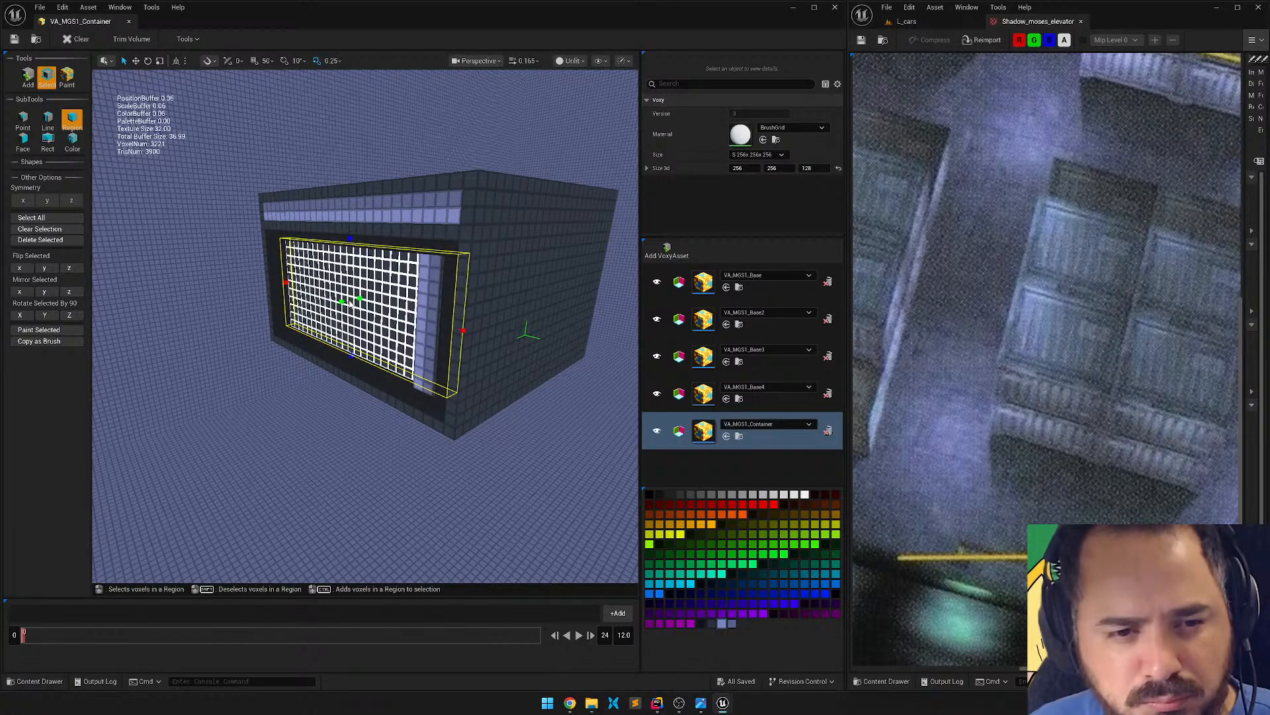
pyautogui.moveTo(336, 295); pyautogui.dragTo(449, 306, button='right')
pyautogui.press('a')
pyautogui.press('w')
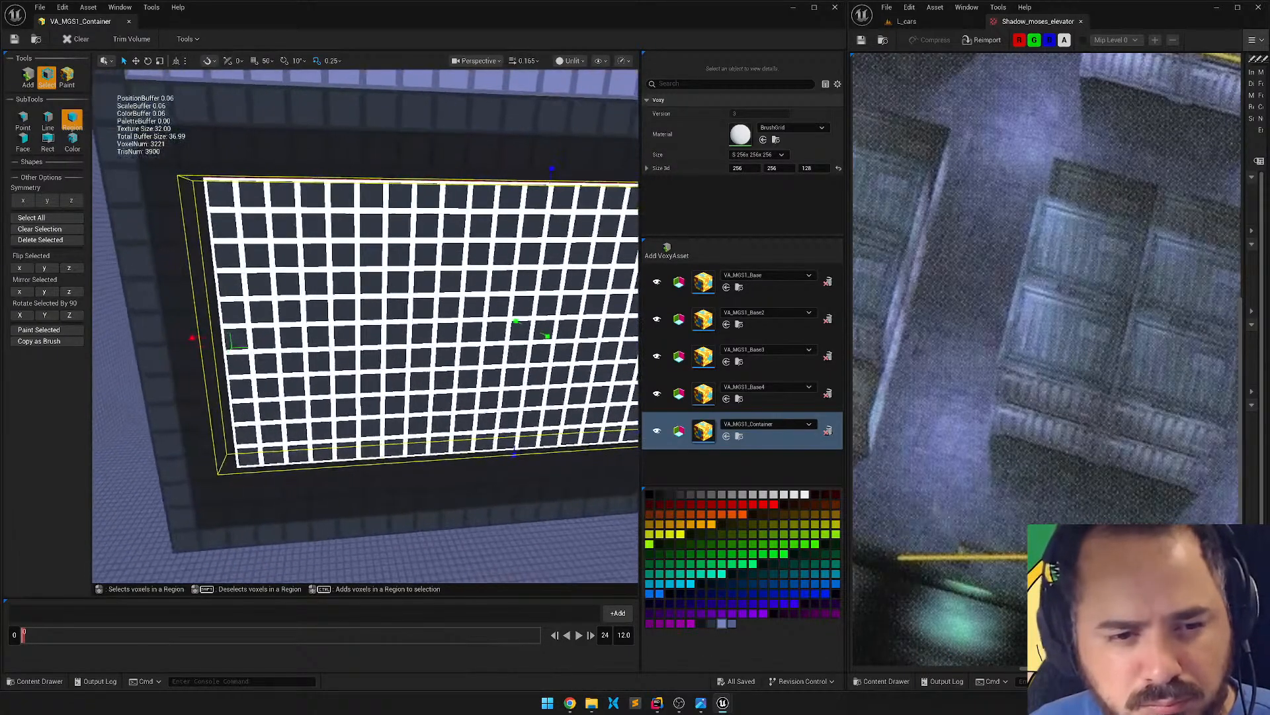
pyautogui.moveTo(192, 337); pyautogui.dragTo(224, 334)
pyautogui.press('s')
pyautogui.moveTo(224, 335); pyautogui.dragTo(271, 324, button='right')
pyautogui.press('w')
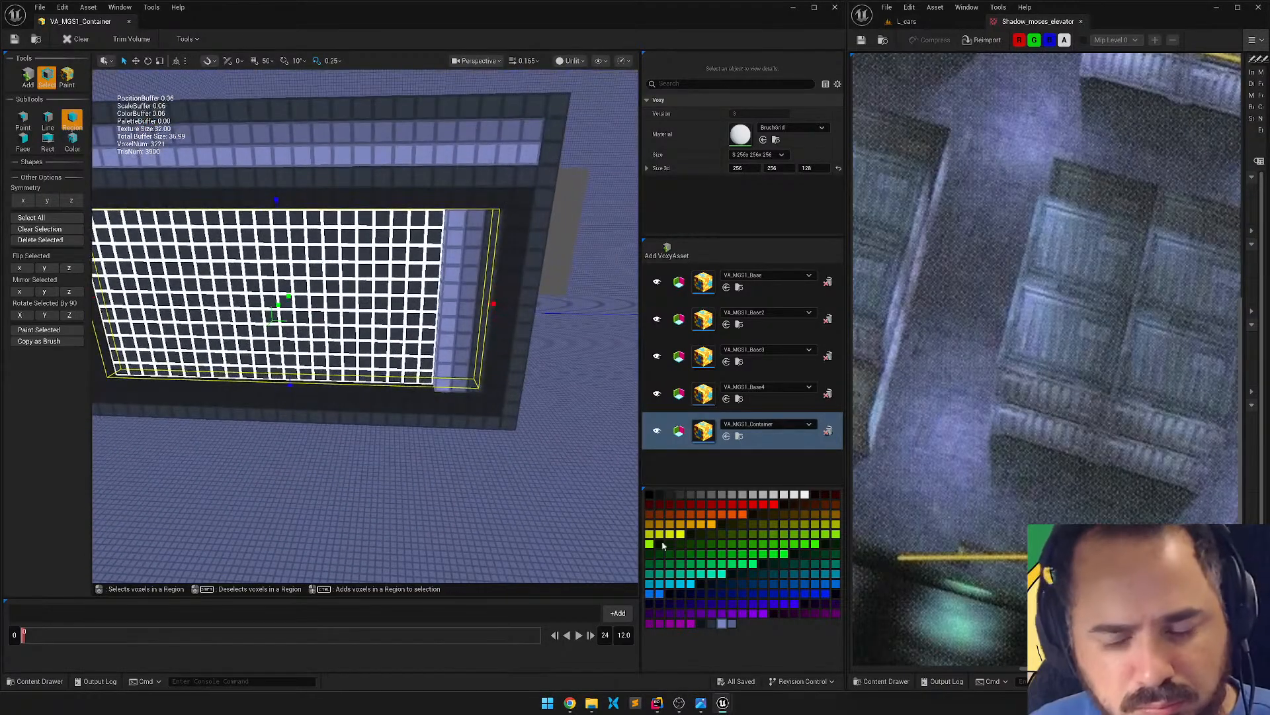
pyautogui.click(702, 622)
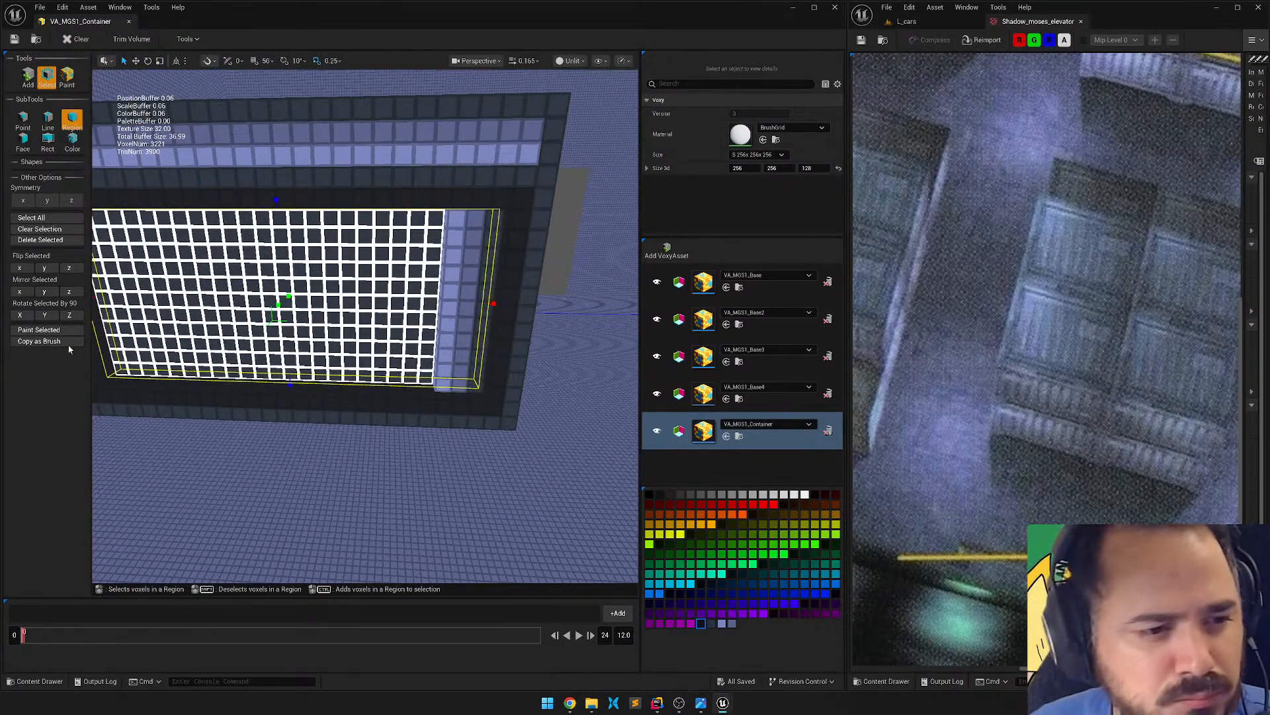
pyautogui.click(51, 329)
# Region-select the three-tone rib, shift it slightly inward and duplicate it at regular intervals to make six ribs across the side recess.
pyautogui.moveTo(417, 266); pyautogui.dragTo(430, 256, button='right')
pyautogui.press('d')
pyautogui.moveTo(388, 246); pyautogui.dragTo(360, 395)
pyautogui.press('w')
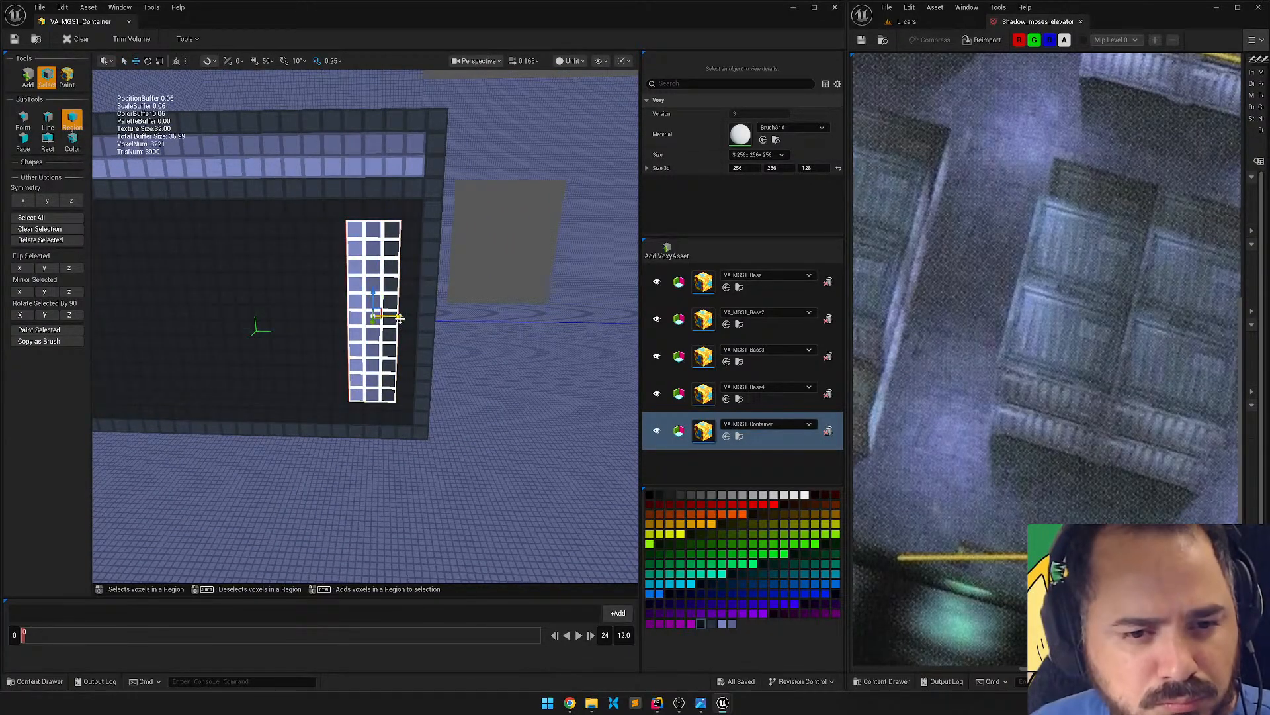
pyautogui.moveTo(400, 319); pyautogui.dragTo(379, 319)
pyautogui.moveTo(378, 319); pyautogui.dragTo(382, 319, button='right')
pyautogui.press('a')
pyautogui.press('d')
pyautogui.keyDown('alt'); pyautogui.moveTo(492, 317); pyautogui.dragTo(268, 313); pyautogui.keyUp('alt')
pyautogui.moveTo(397, 305); pyautogui.dragTo(399, 305, button='right')
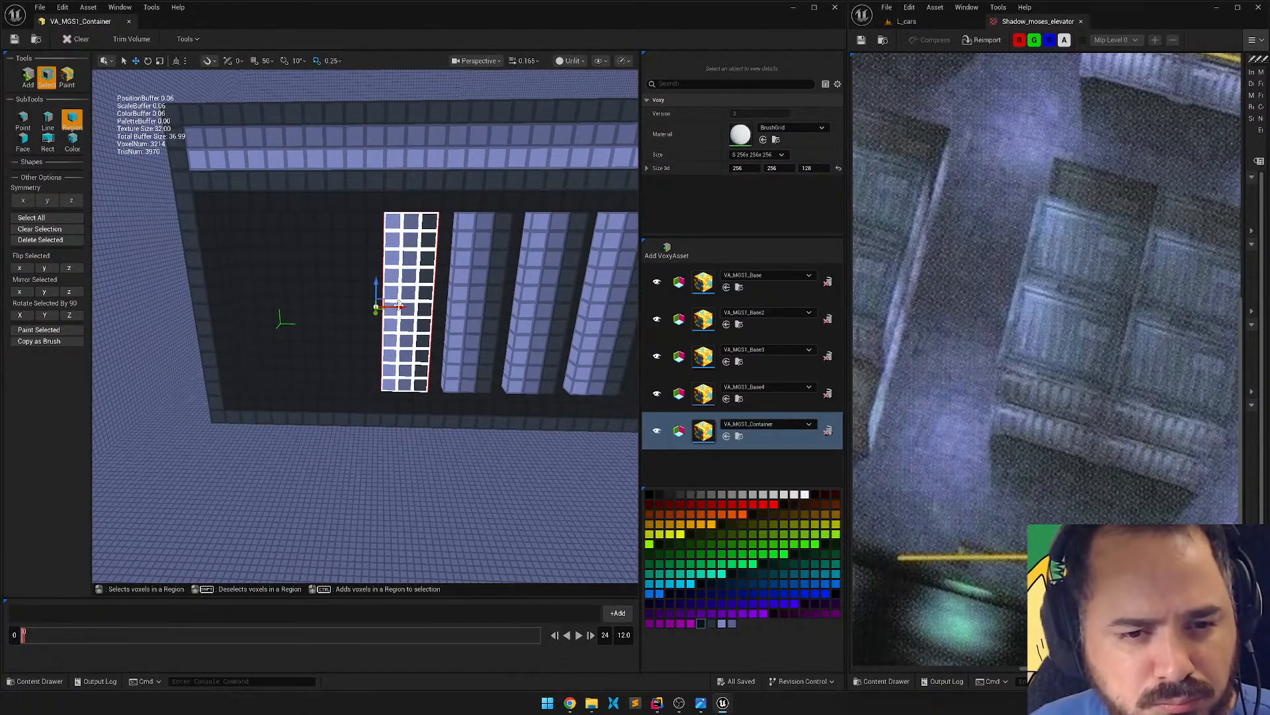
pyautogui.moveTo(401, 305); pyautogui.dragTo(260, 307)
# Clear the rib selection and save the container asset.
pyautogui.moveTo(335, 309); pyautogui.dragTo(431, 358, button='right')
pyautogui.press('s')
pyautogui.click(462, 320)
pyautogui.press('w')
pyautogui.hotkey('ctrl', 's')
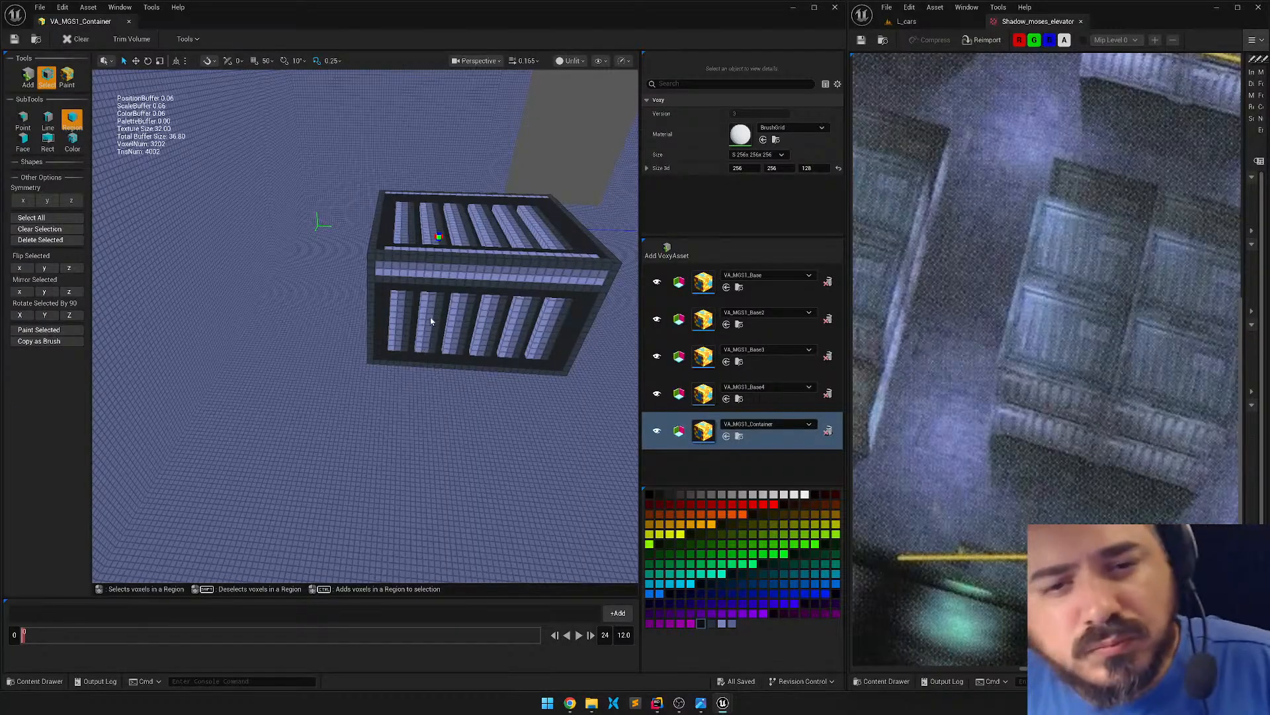
# Region-select the horizontal lavender strip above the side ribs and delete it.
pyautogui.moveTo(430, 317)
pyautogui.mouseDown(button='right')
pyautogui.moveTo(440, 279)
pyautogui.moveTo(441, 311)
pyautogui.mouseUp(button='right')
pyautogui.press('w')
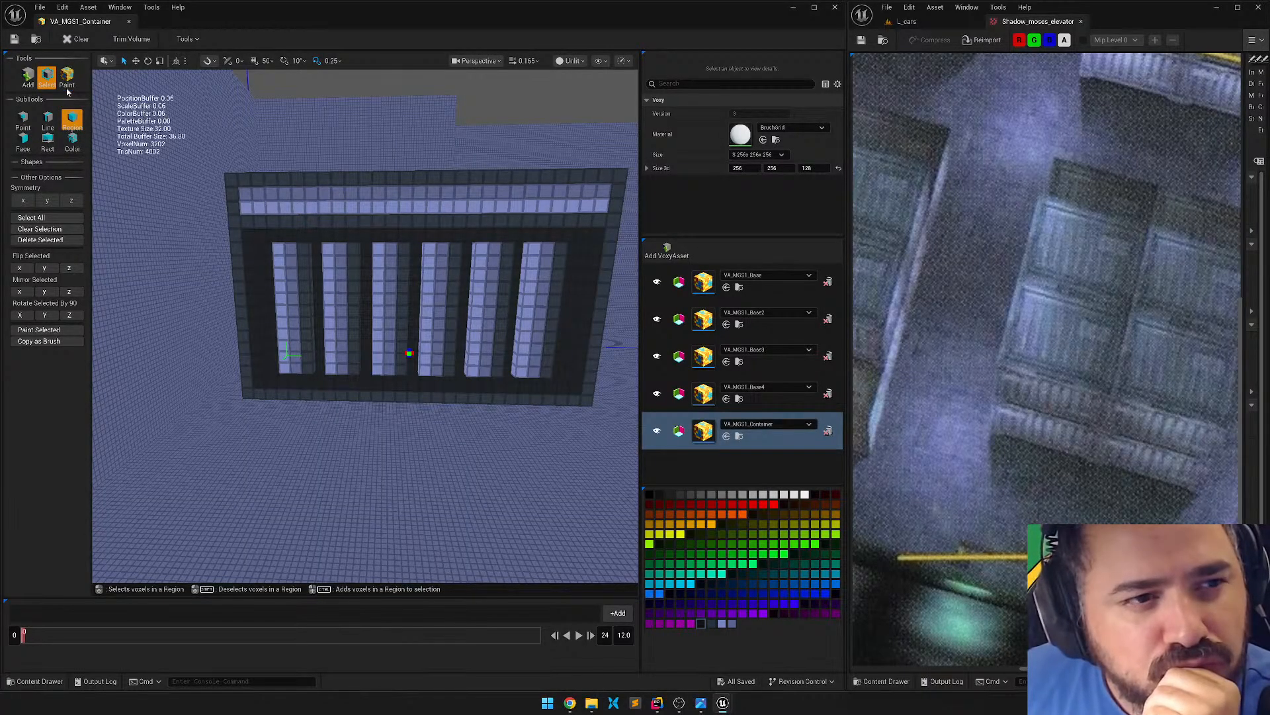
pyautogui.moveTo(243, 193); pyautogui.dragTo(604, 220)
pyautogui.press('Delete')
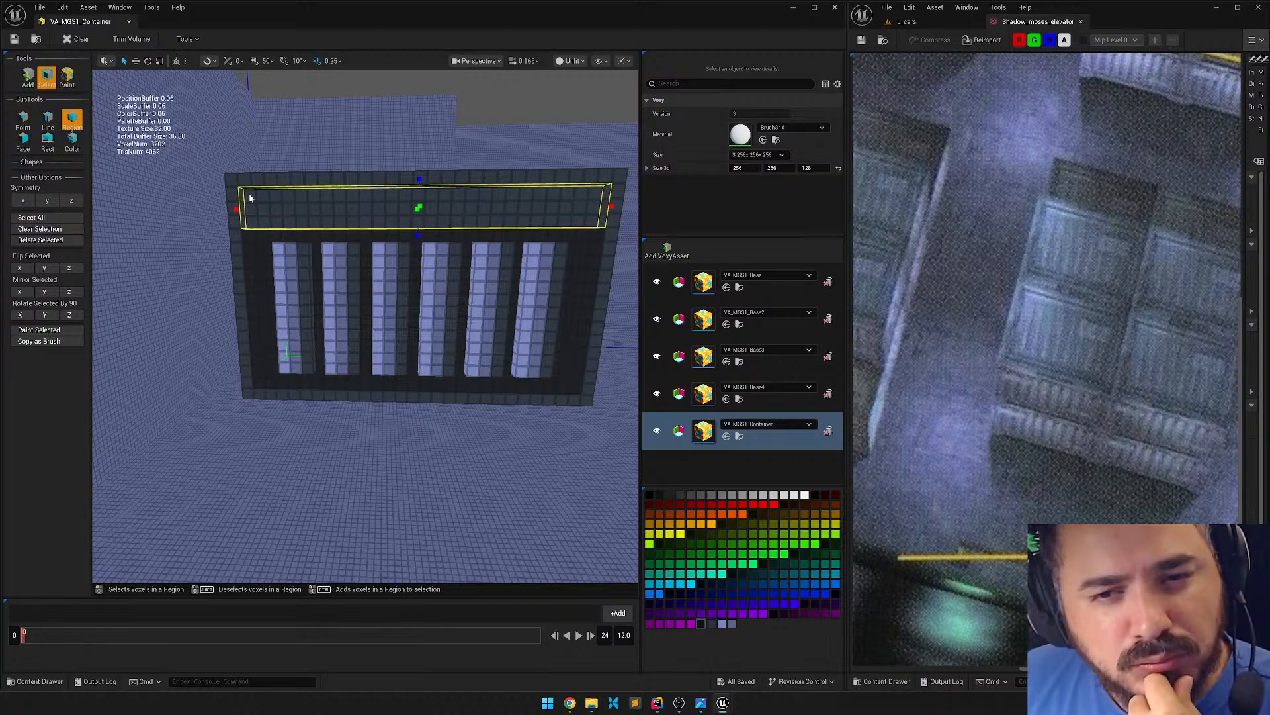
# Region-select the near-black voxel row along the side recess's upper edge and move it up to the top of the cleared band.
pyautogui.moveTo(245, 245); pyautogui.dragTo(602, 244)
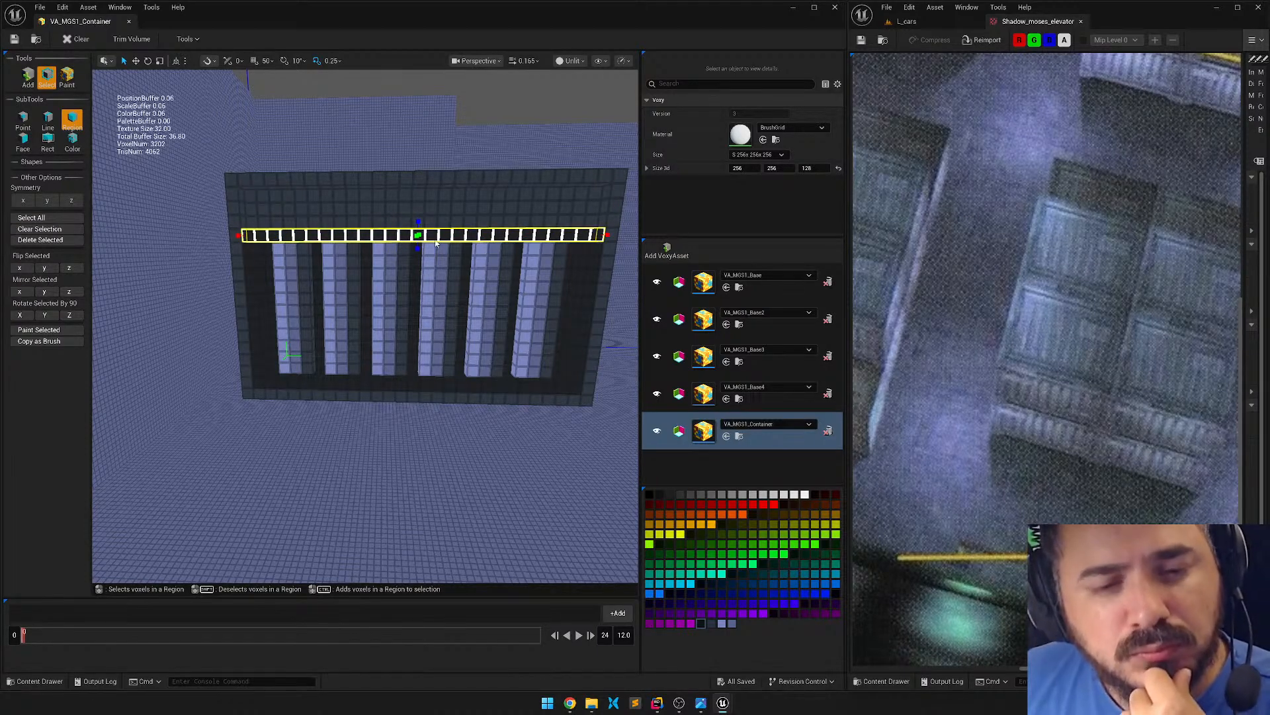
pyautogui.press('w')
pyautogui.moveTo(419, 211); pyautogui.dragTo(419, 159)
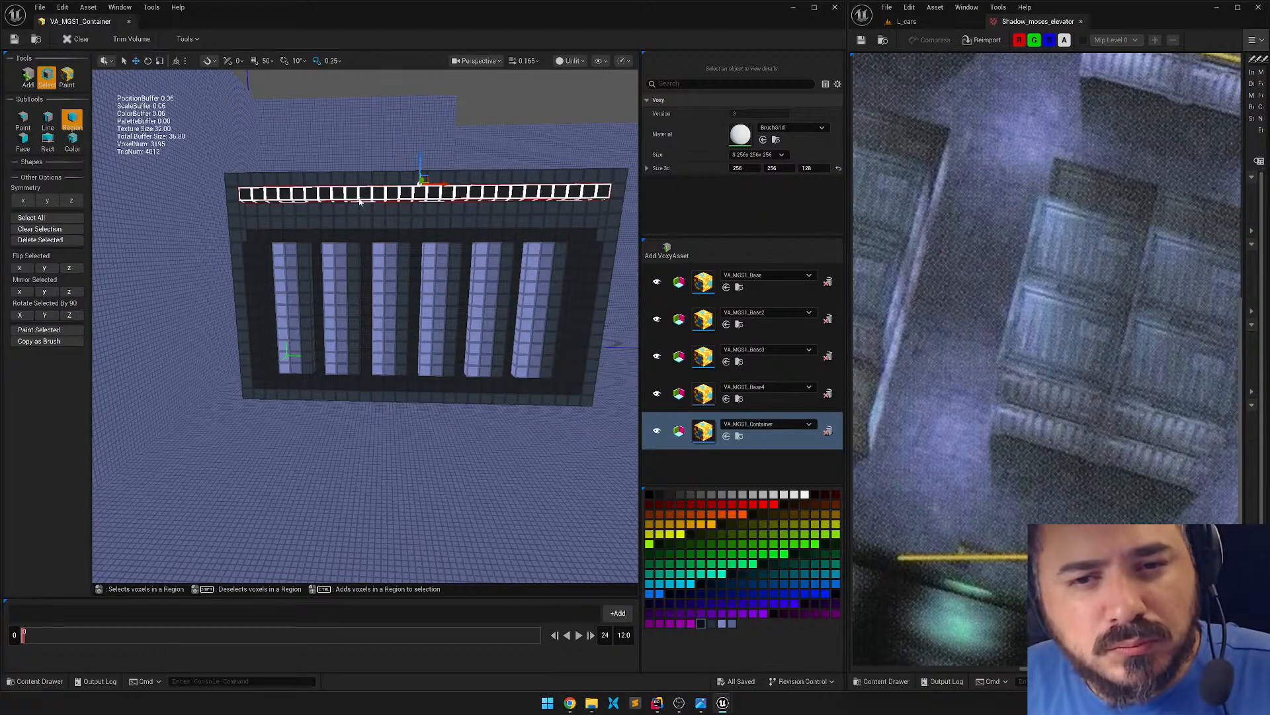
# Region-select the two slate voxel rows directly beneath the moved near-black row and delete them.
pyautogui.moveTo(426, 215); pyautogui.dragTo(450, 199, button='right')
pyautogui.press('w')
pyautogui.press('d')
pyautogui.press('a')
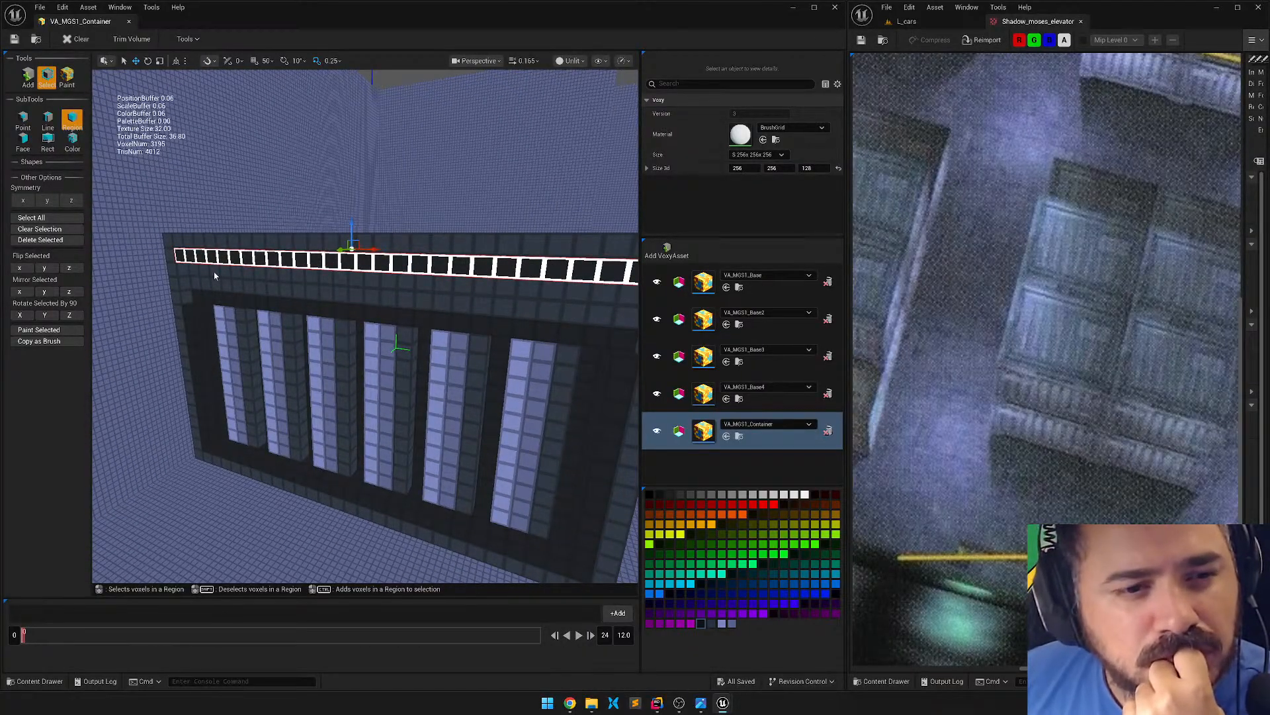
pyautogui.press('d')
pyautogui.moveTo(198, 291); pyautogui.dragTo(238, 291, button='right')
pyautogui.press('a')
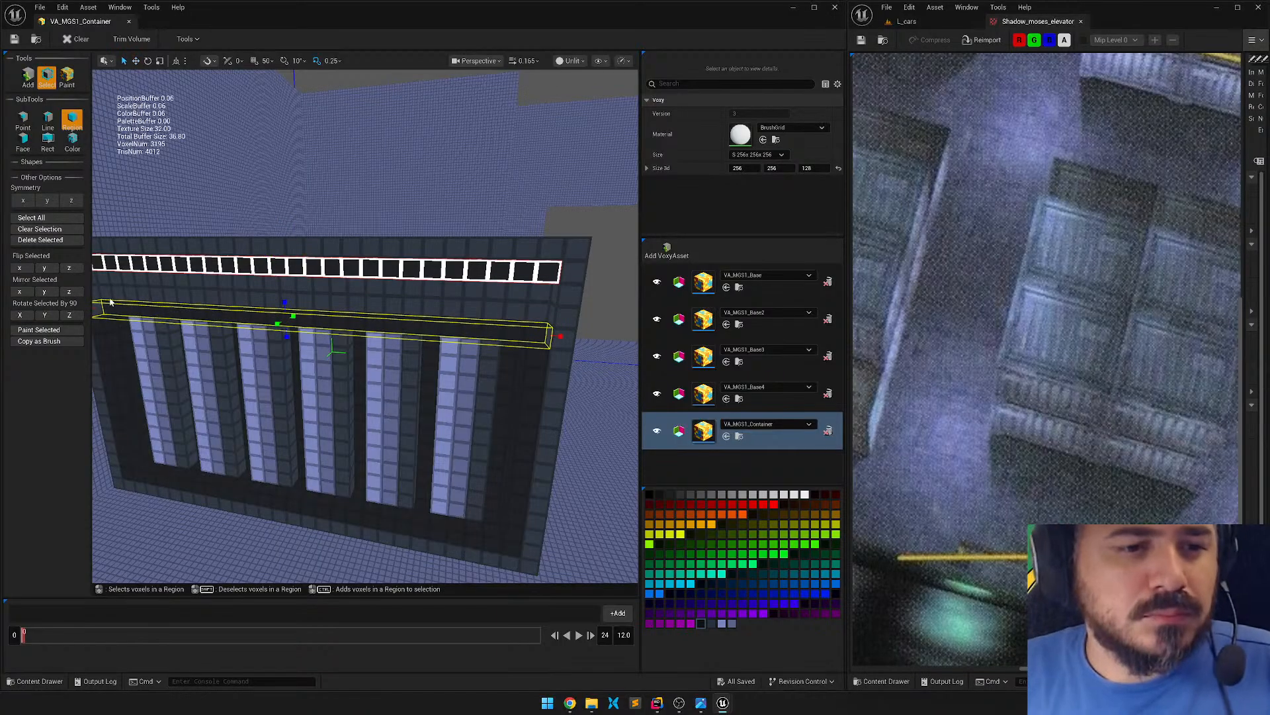
pyautogui.moveTo(105, 293); pyautogui.dragTo(536, 295)
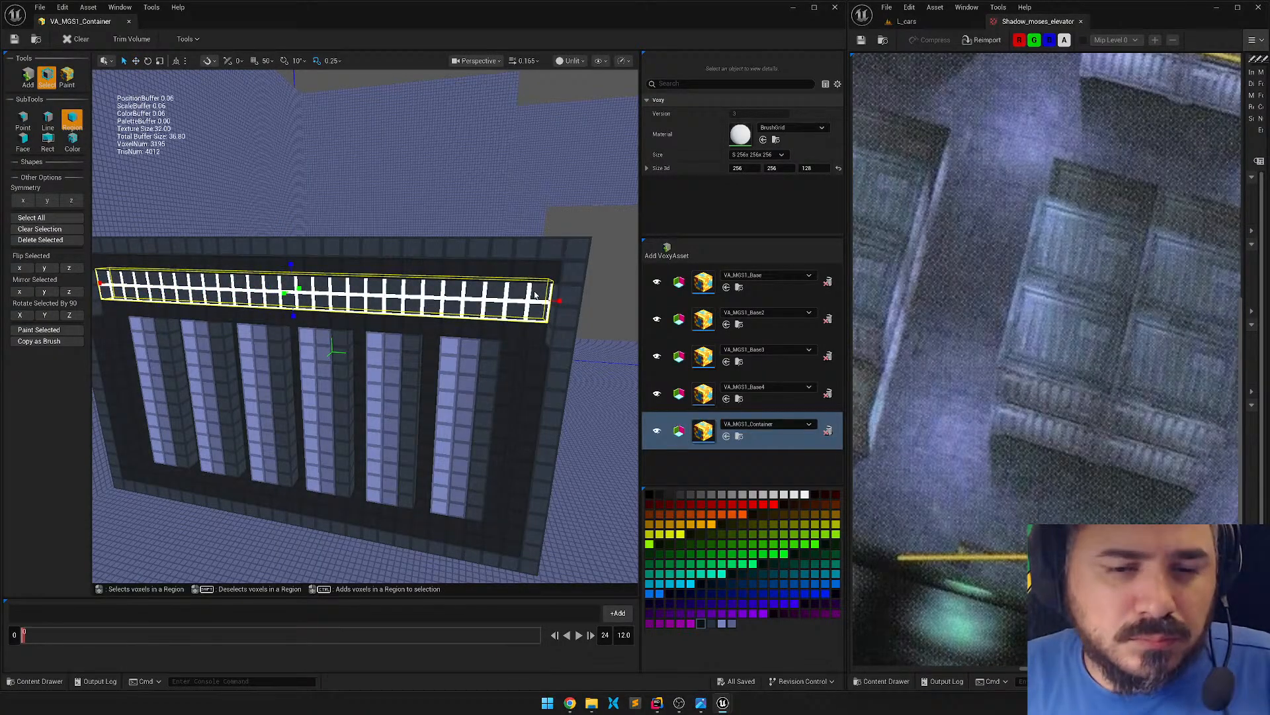
pyautogui.click(31, 239)
# Region-select the voxel row just above the side ribs and move it up to the floor of the narrow upper recess.
pyautogui.press('a')
pyautogui.moveTo(331, 336); pyautogui.dragTo(391, 324, button='right')
pyautogui.moveTo(119, 325); pyautogui.dragTo(554, 336)
pyautogui.press('Delete')
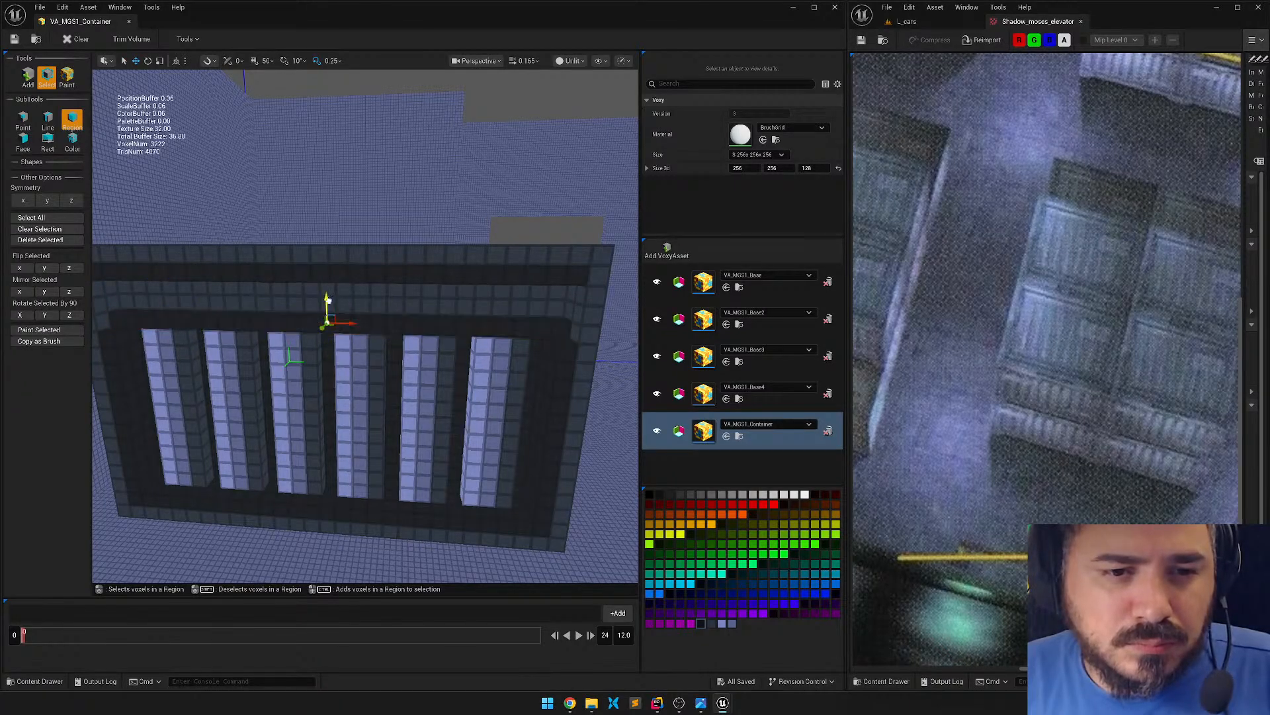
pyautogui.moveTo(335, 249); pyautogui.dragTo(338, 239)
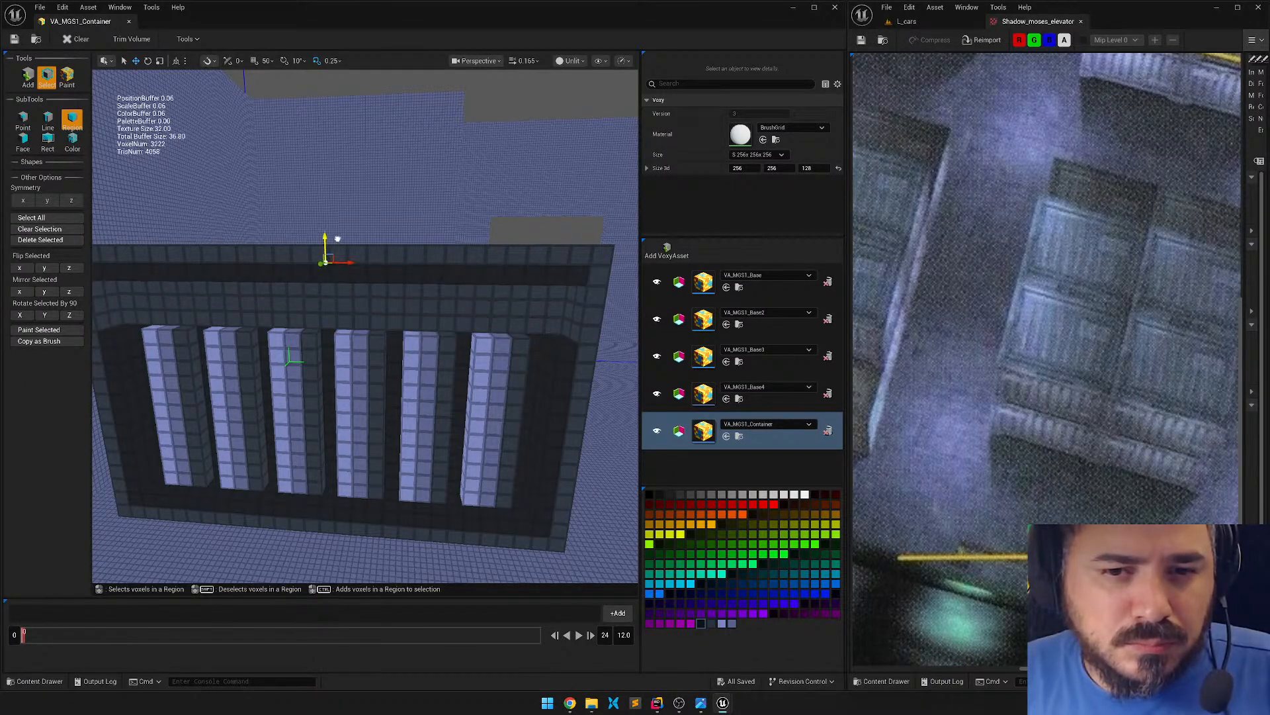
pyautogui.keyDown('alt'); pyautogui.moveTo(387, 281); pyautogui.dragTo(394, 195); pyautogui.keyUp('alt')
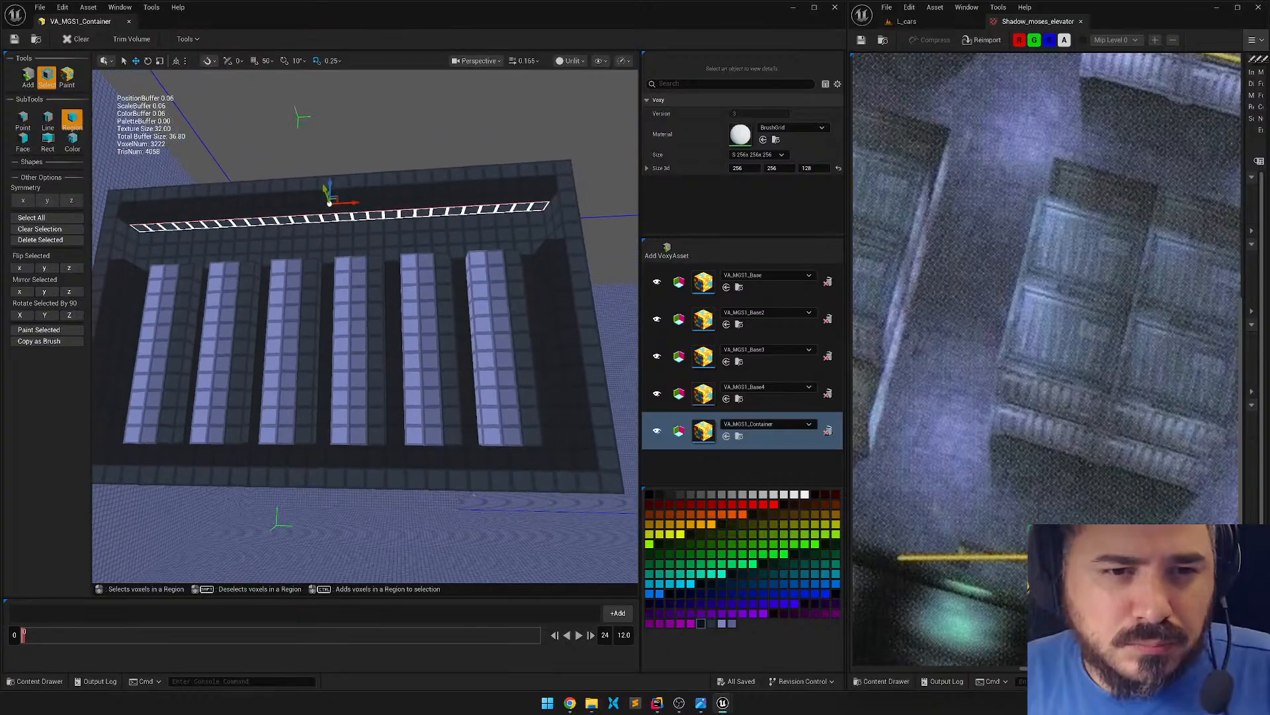
pyautogui.hotkey('ctrl', 'z')
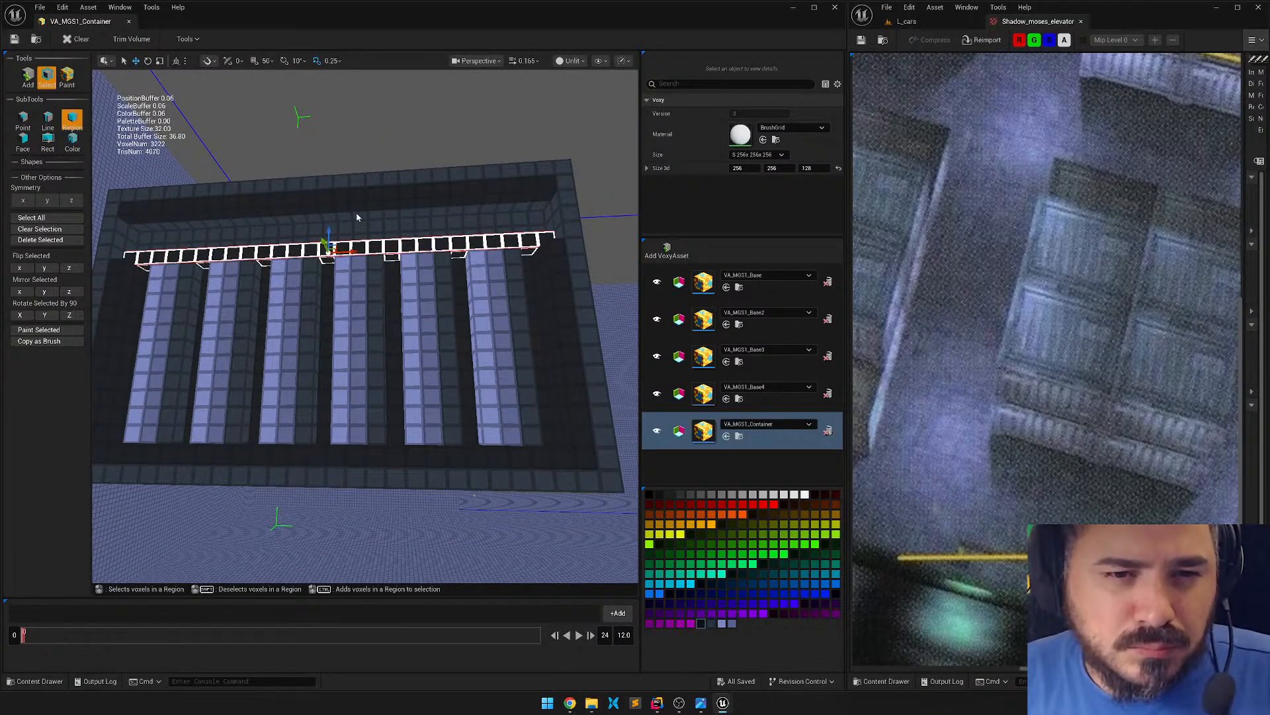
pyautogui.moveTo(334, 235); pyautogui.dragTo(336, 193)
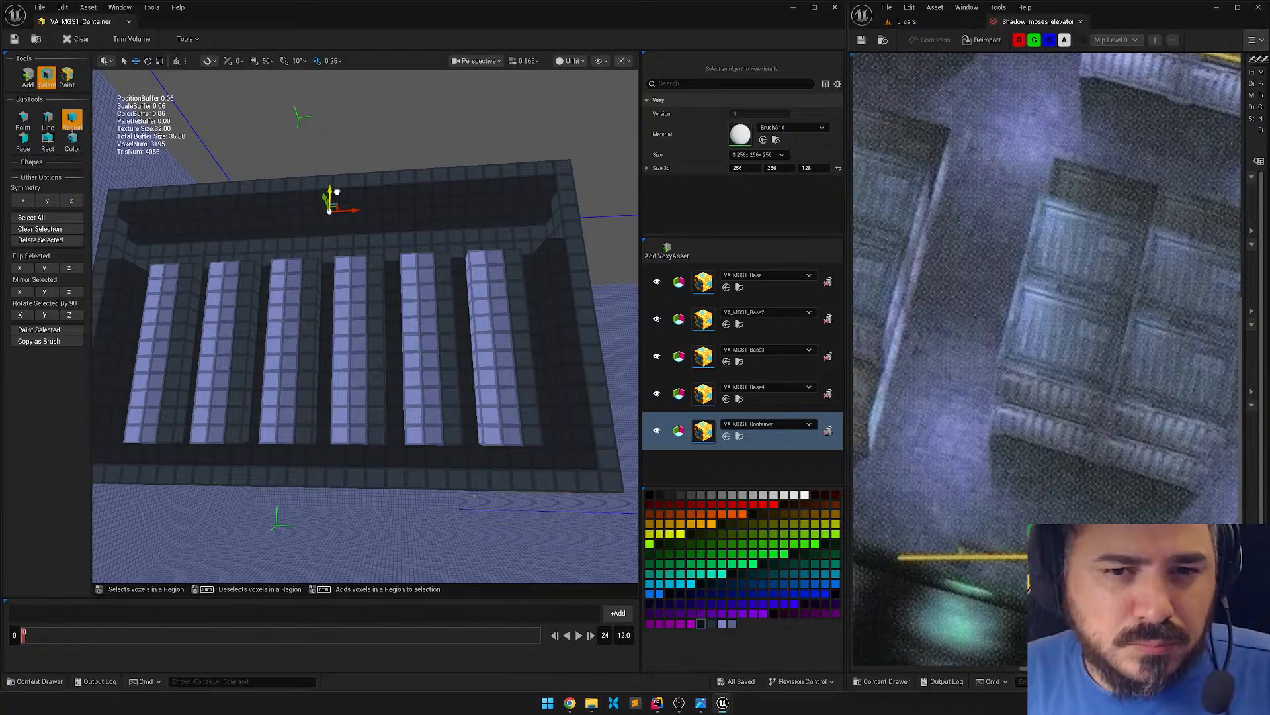
pyautogui.moveTo(337, 191); pyautogui.dragTo(337, 191)
# Region-select the top voxel row of the side ribs and recess ends, and extrude it upward to the near-black upper band.
pyautogui.moveTo(331, 278); pyautogui.dragTo(331, 371, button='right')
pyautogui.scroll(-2, 313, 304)
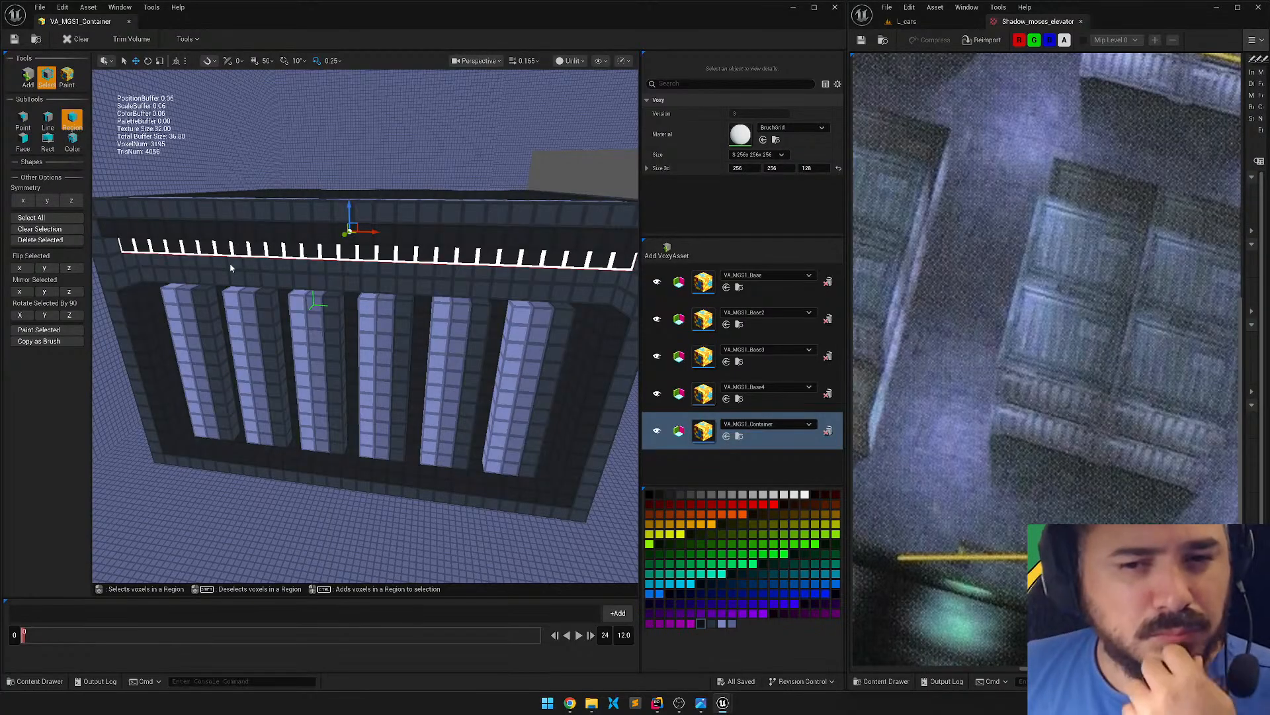
pyautogui.click(128, 290)
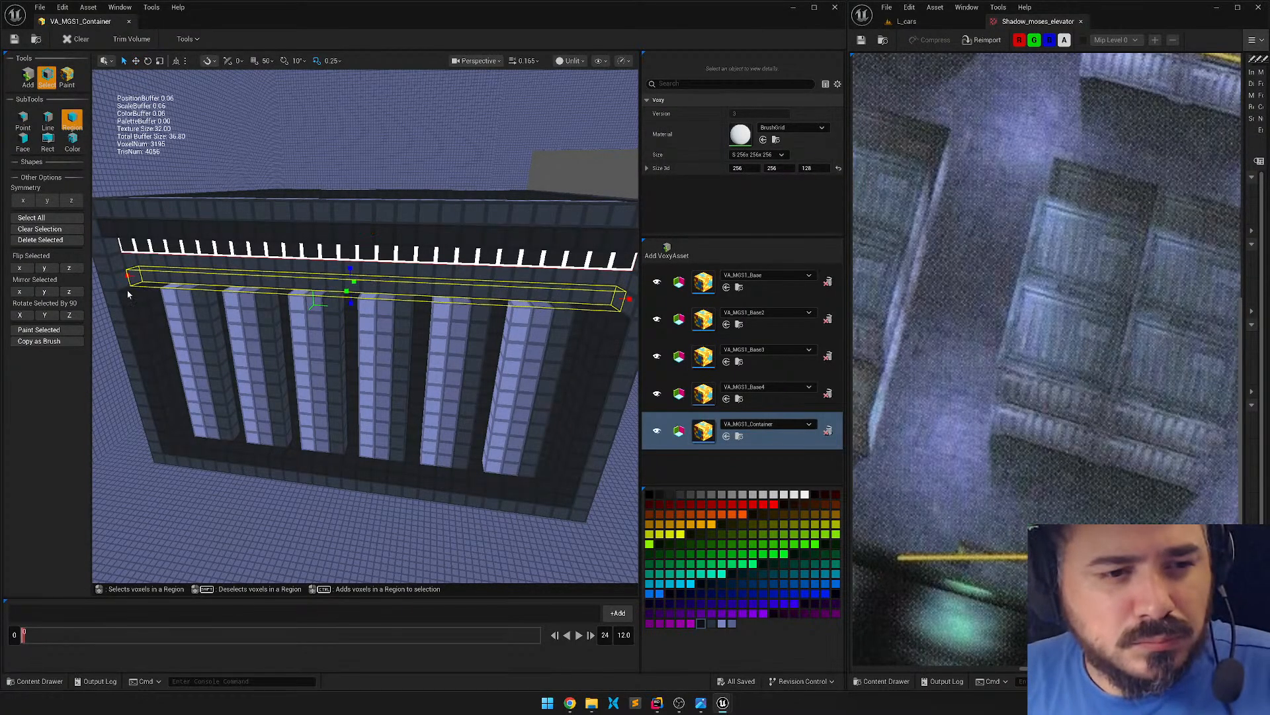
pyautogui.moveTo(119, 294); pyautogui.dragTo(604, 311)
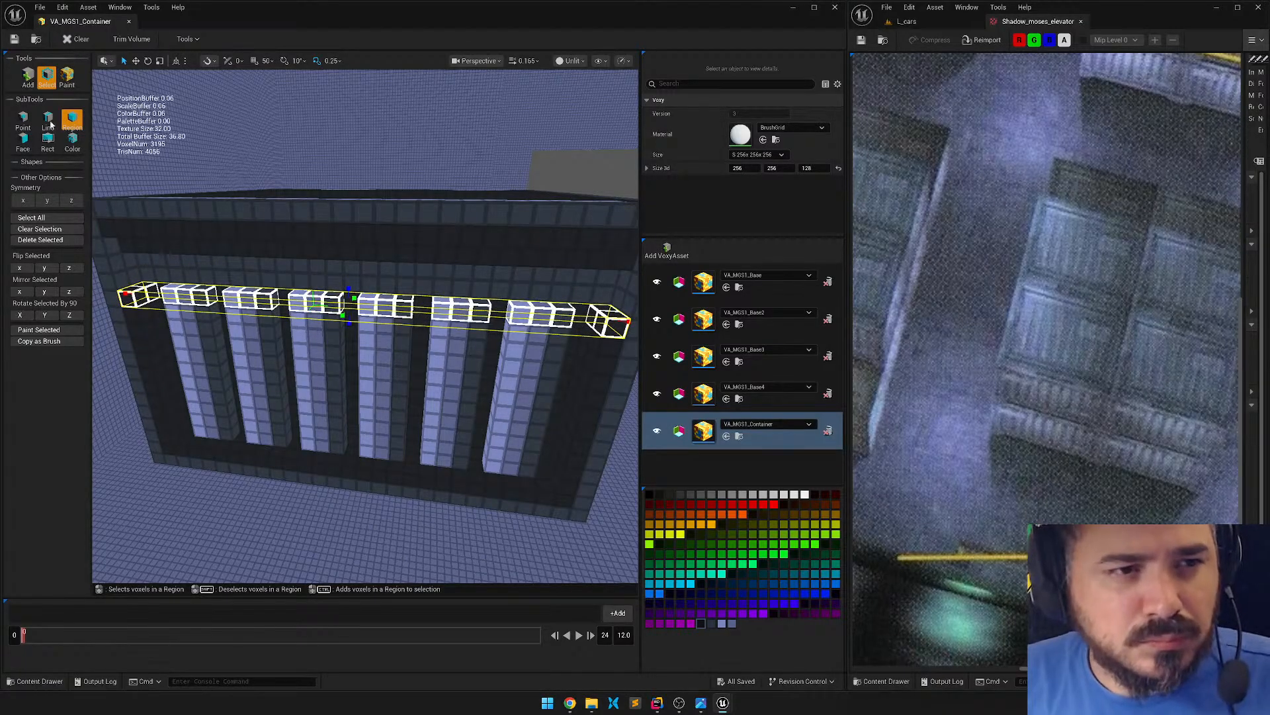
pyautogui.click(28, 76)
pyautogui.click(23, 140)
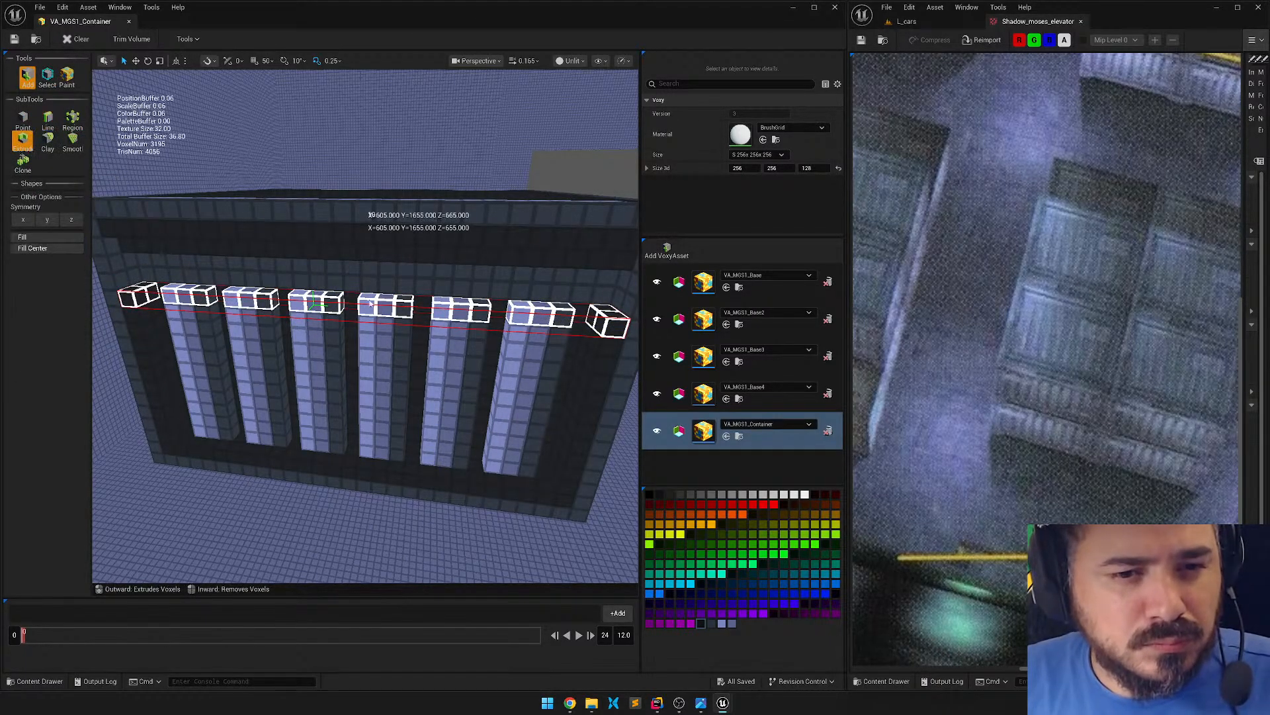
pyautogui.moveTo(371, 301); pyautogui.dragTo(380, 231)
# Region-paint the slate voxels at the tops of the rib gaps and recess ends near-black, and save the assets.
pyautogui.press('s')
pyautogui.moveTo(381, 231); pyautogui.dragTo(411, 283, button='right')
pyautogui.press('w')
pyautogui.press('s')
pyautogui.press('q')
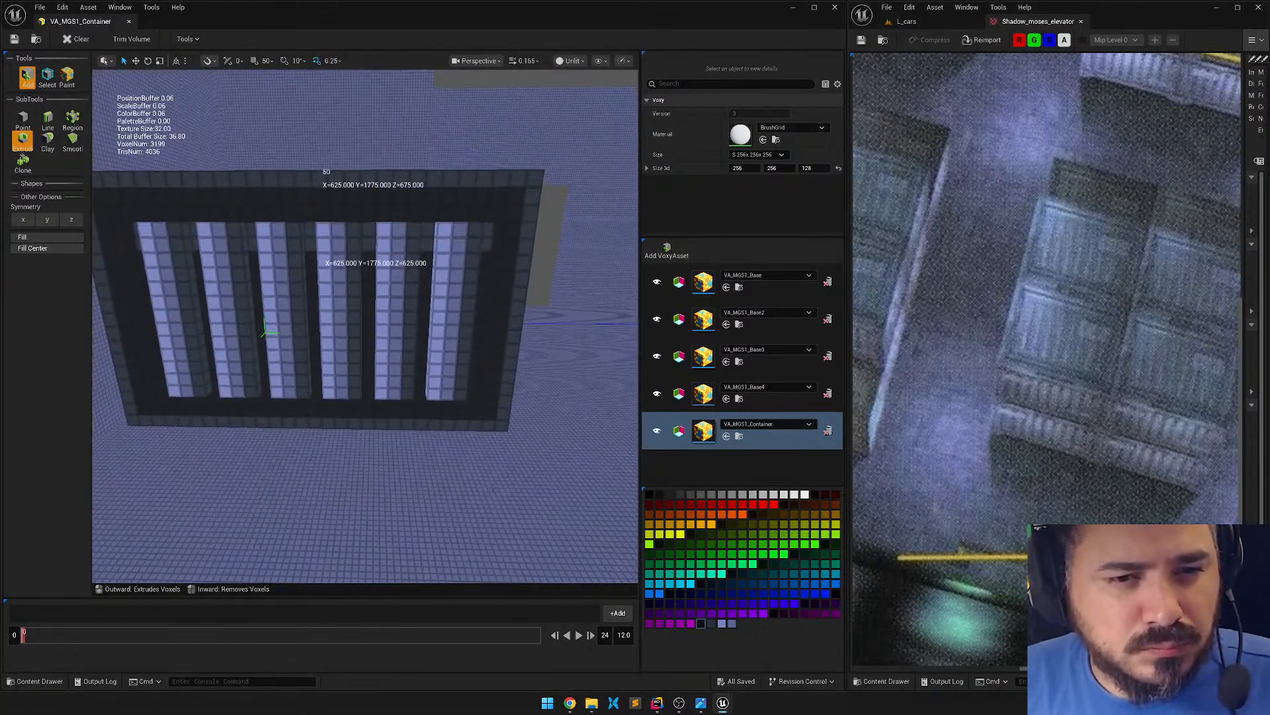
pyautogui.click(67, 76)
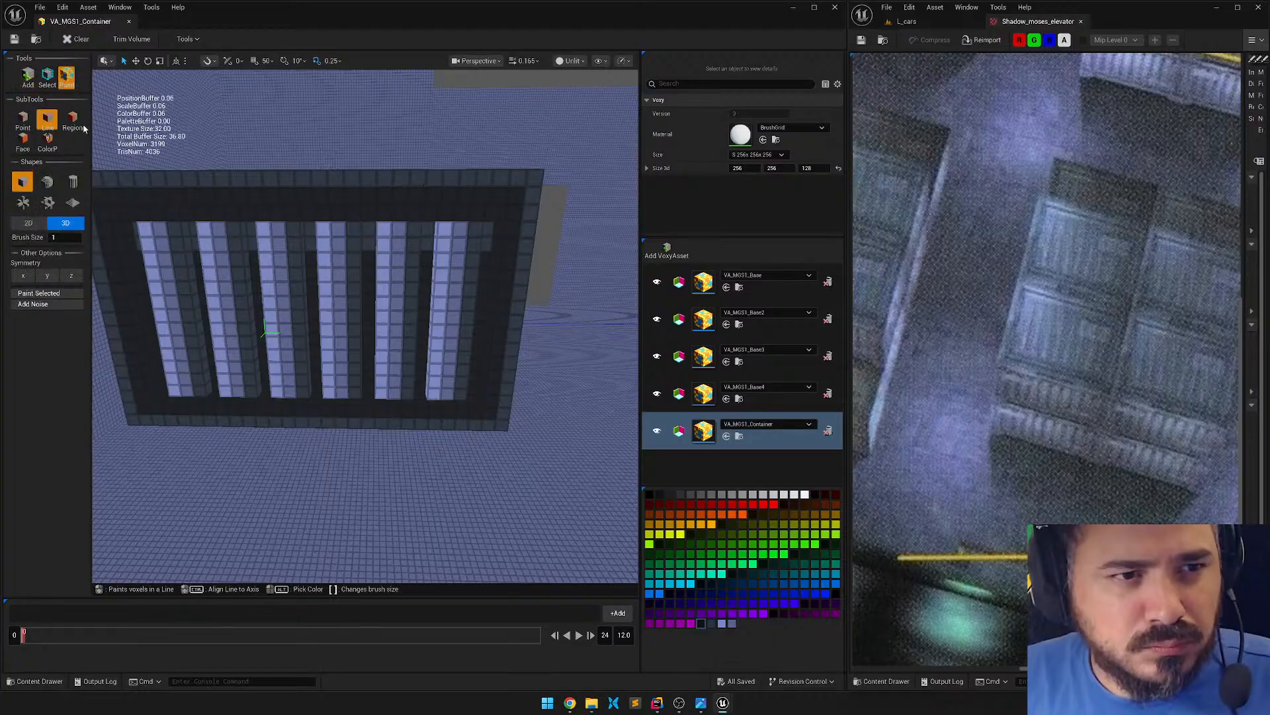
pyautogui.click(71, 119)
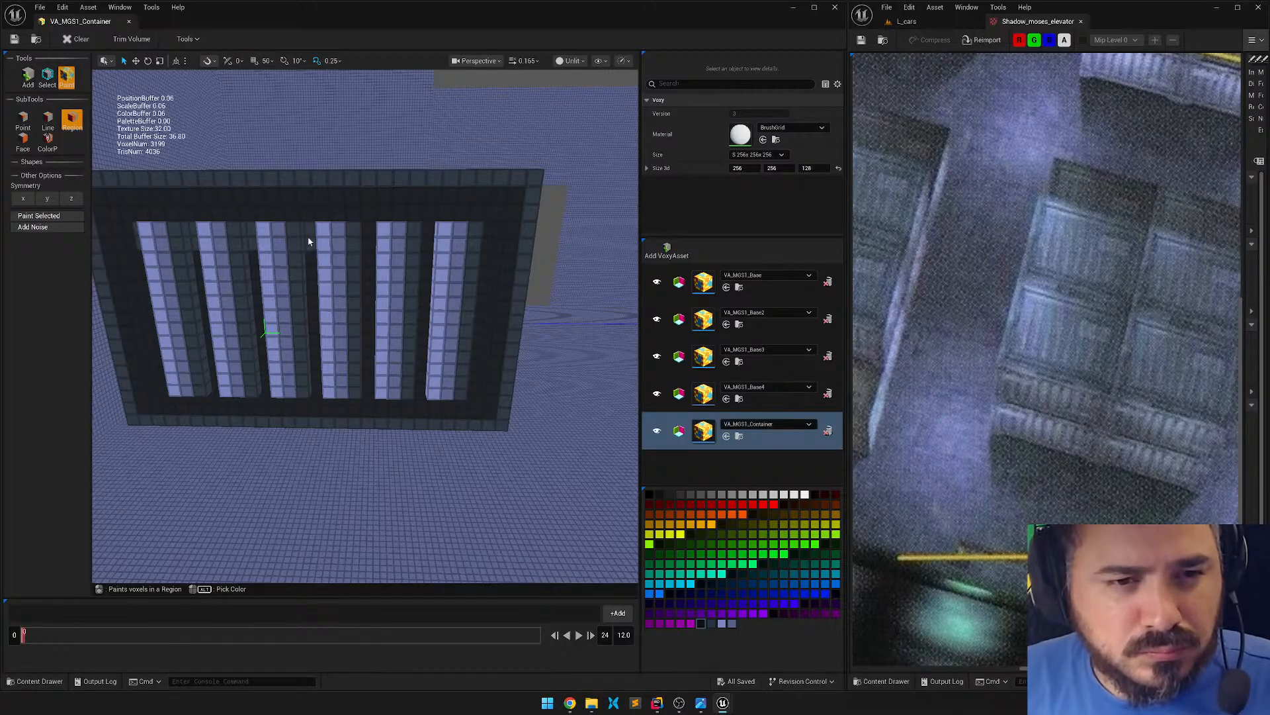
pyautogui.moveTo(251, 231); pyautogui.dragTo(253, 252)
pyautogui.moveTo(253, 252); pyautogui.dragTo(374, 269, button='right')
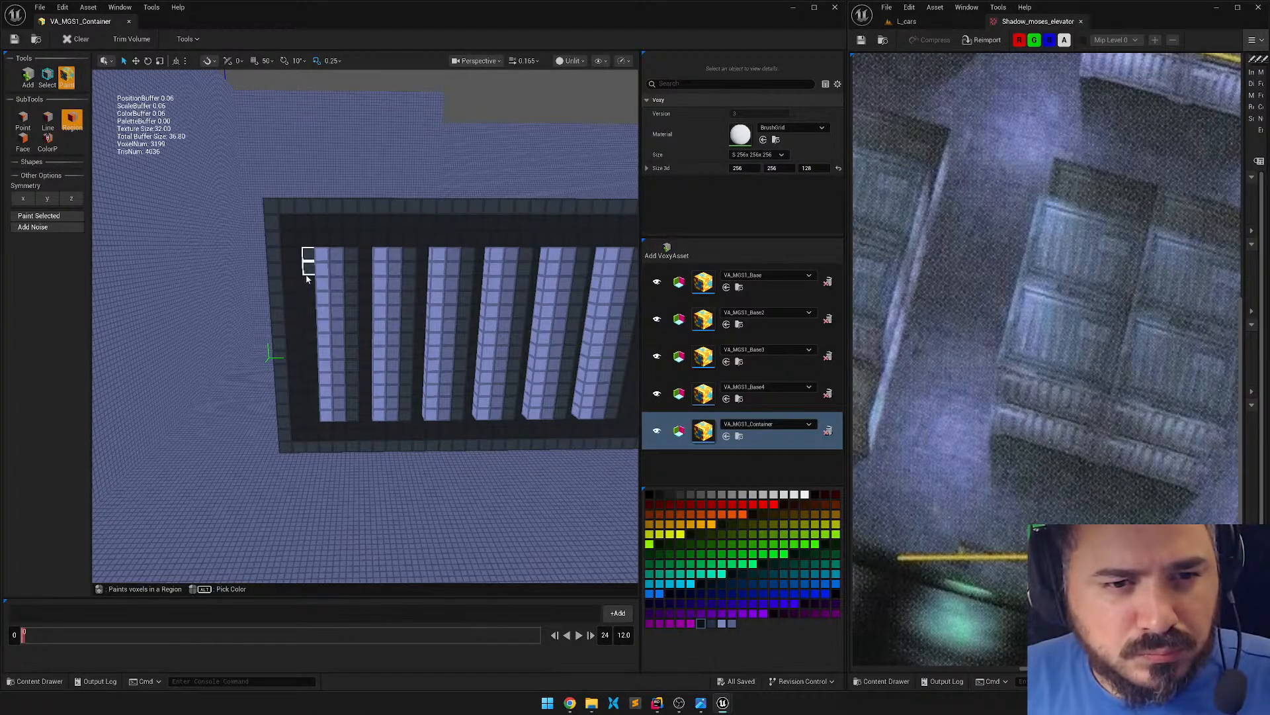
pyautogui.hotkey('ctrl', 's')
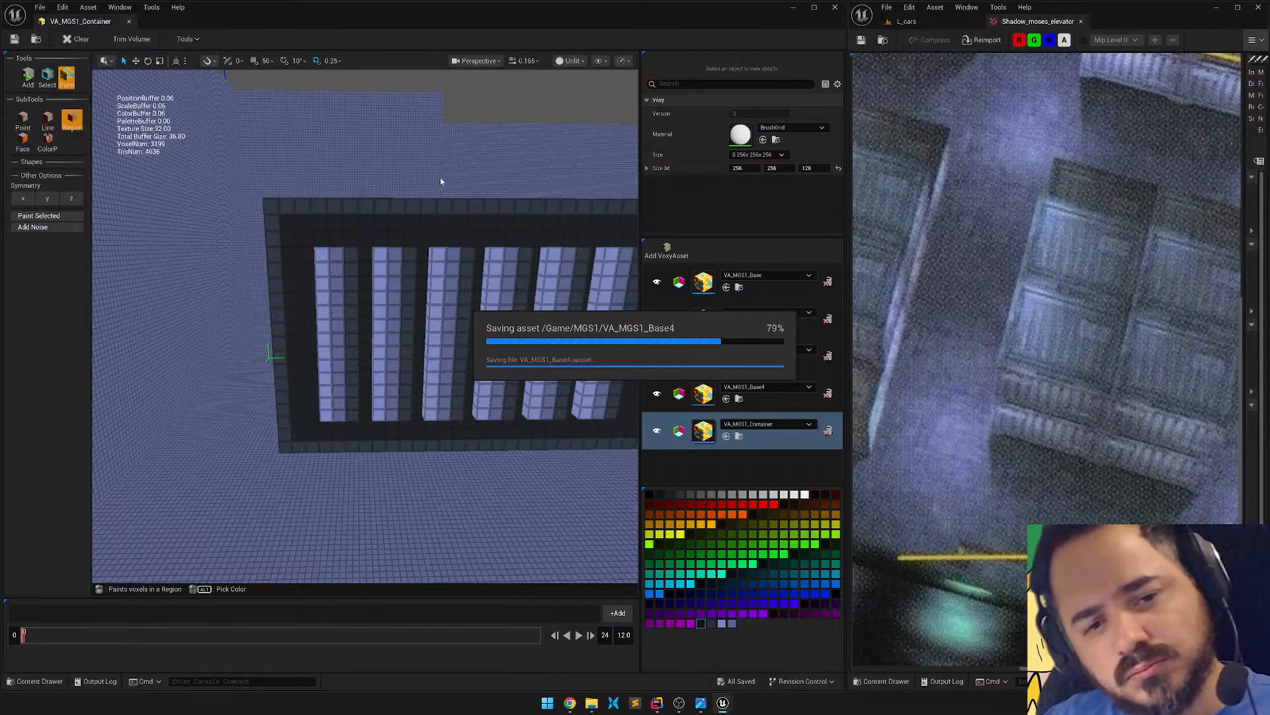
# Examine the container's ribbed side and top from several angles against the stacked containers in the reference image.
pyautogui.moveTo(447, 197); pyautogui.dragTo(268, 215, button='right')
pyautogui.press('s')
pyautogui.press('d')
pyautogui.press('w')
pyautogui.press('d')
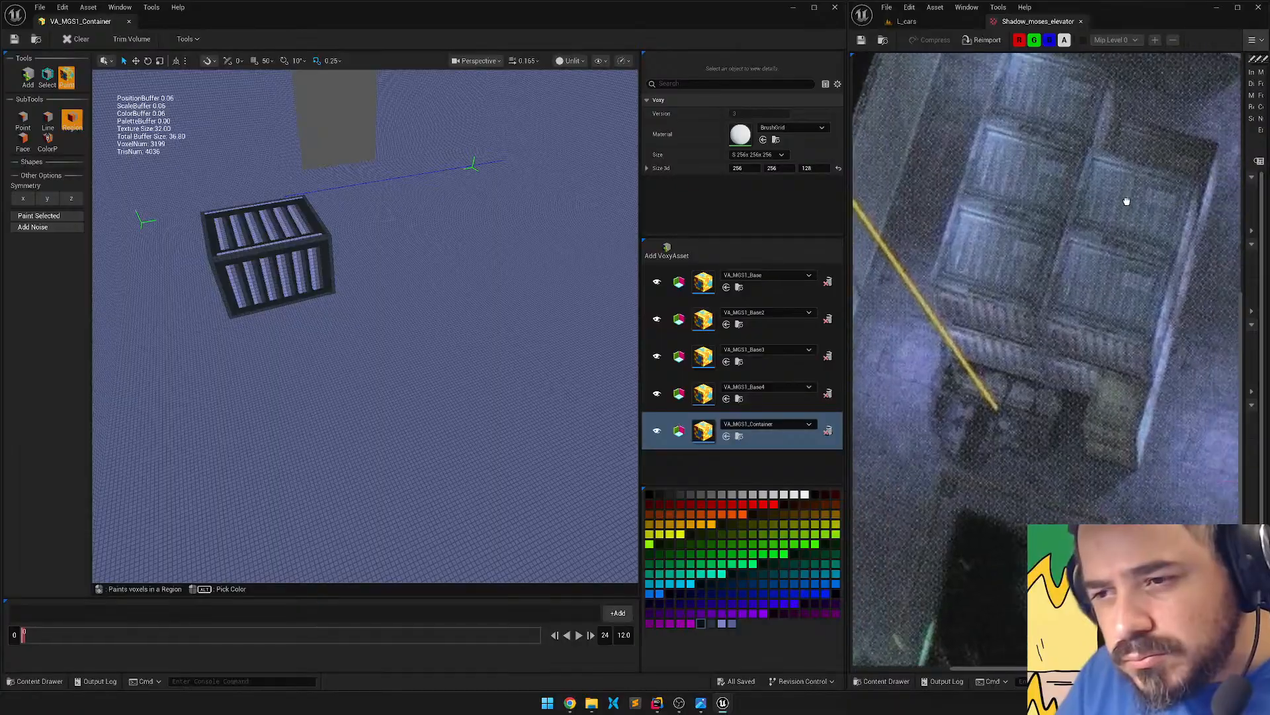
pyautogui.press('w')
pyautogui.moveTo(397, 281); pyautogui.dragTo(291, 292, button='right')
pyautogui.press('d')
pyautogui.moveTo(437, 209); pyautogui.dragTo(444, 258, button='right')
pyautogui.press('w')
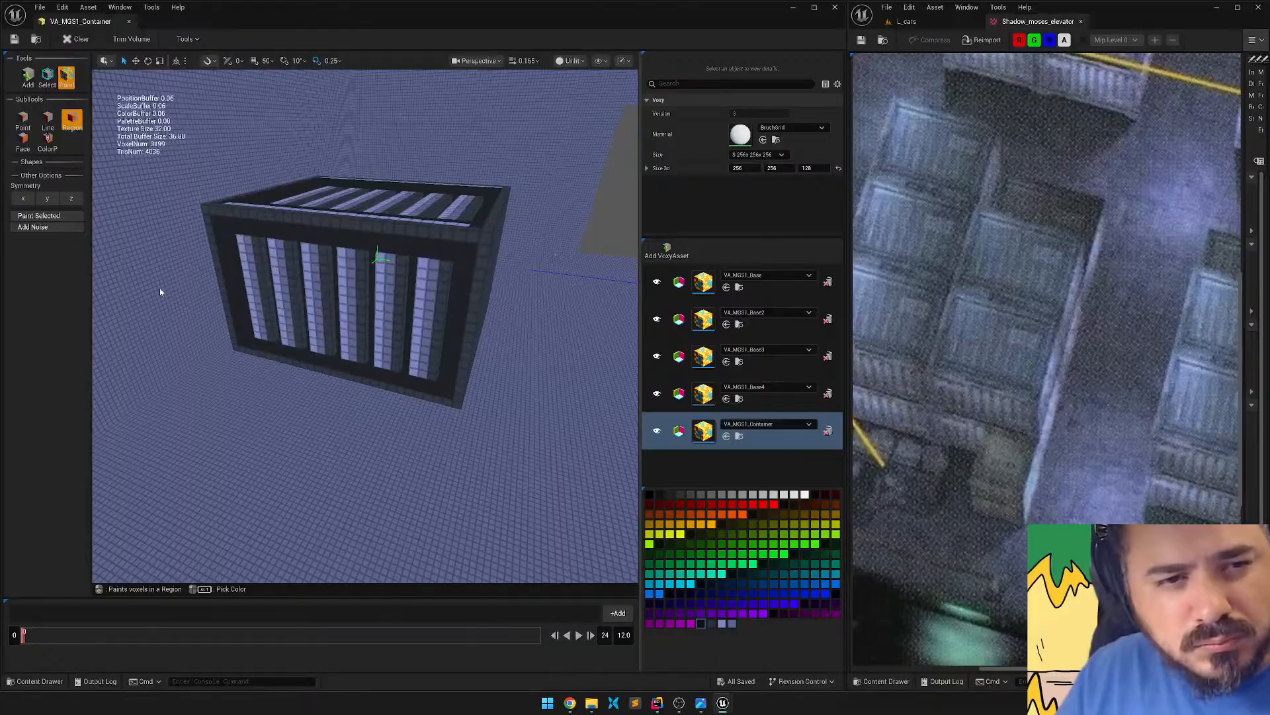
pyautogui.moveTo(160, 291); pyautogui.dragTo(199, 291, button='right')
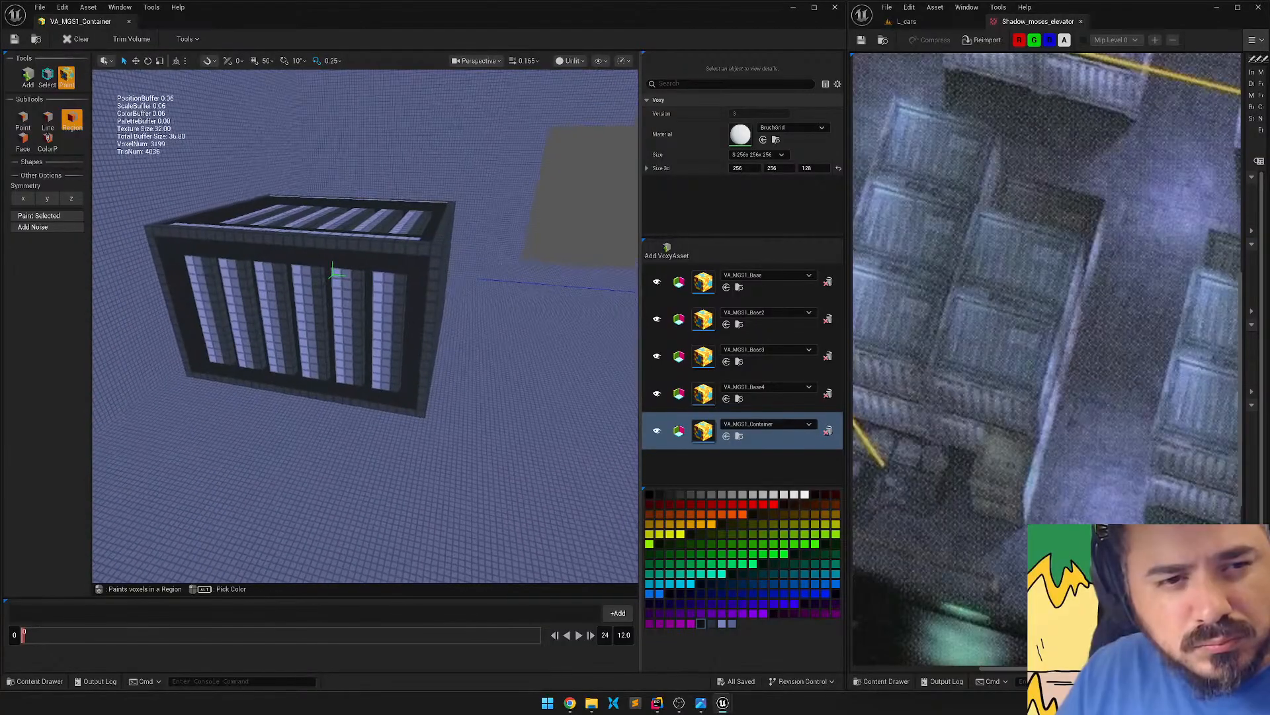
# Region-select the entire ribbed panel inside the container's side frame, extending the region inward to include the recessed ribs.
pyautogui.click(48, 77)
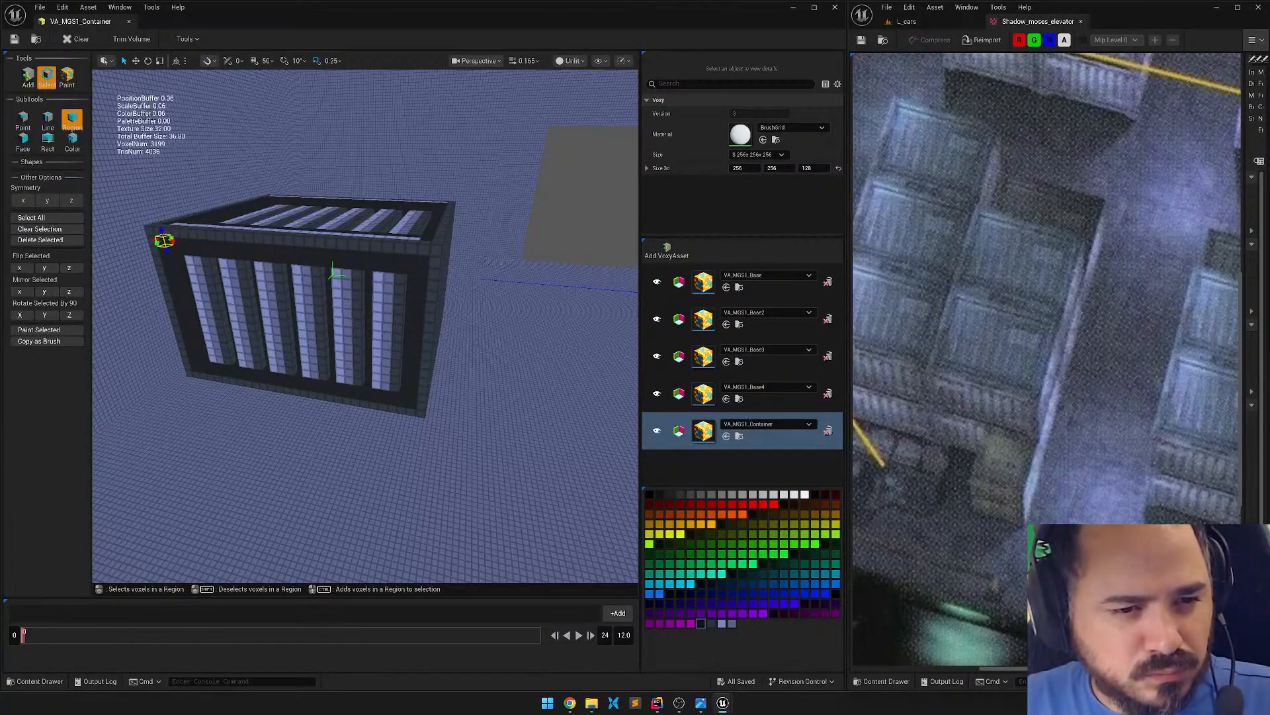
pyautogui.moveTo(164, 240); pyautogui.dragTo(238, 362)
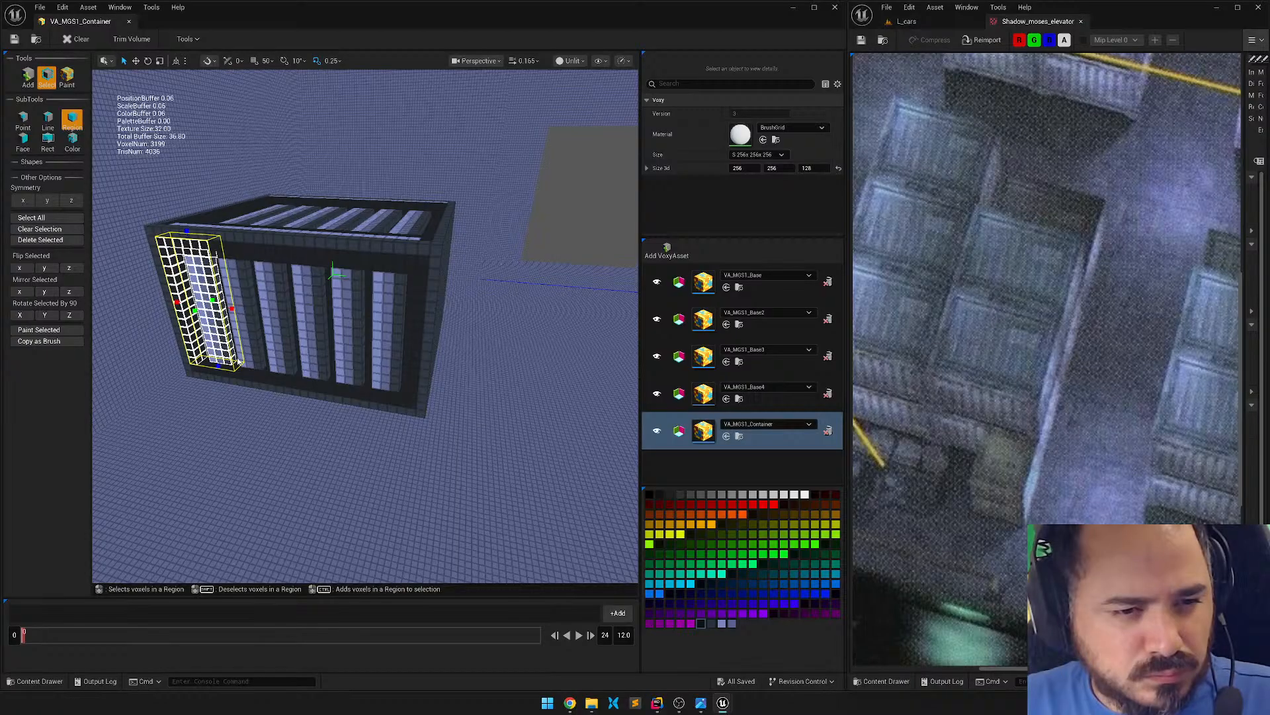
pyautogui.moveTo(238, 363); pyautogui.dragTo(411, 405)
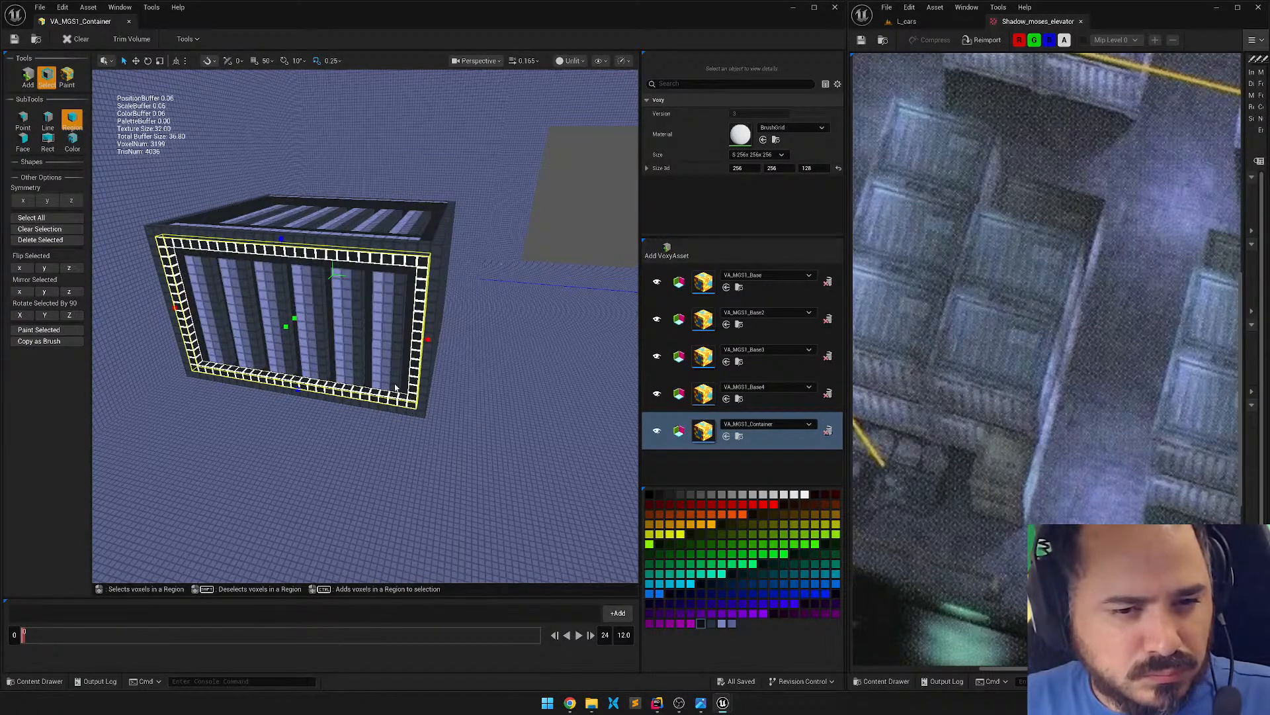
pyautogui.moveTo(293, 318); pyautogui.dragTo(341, 288)
pyautogui.click(366, 336)
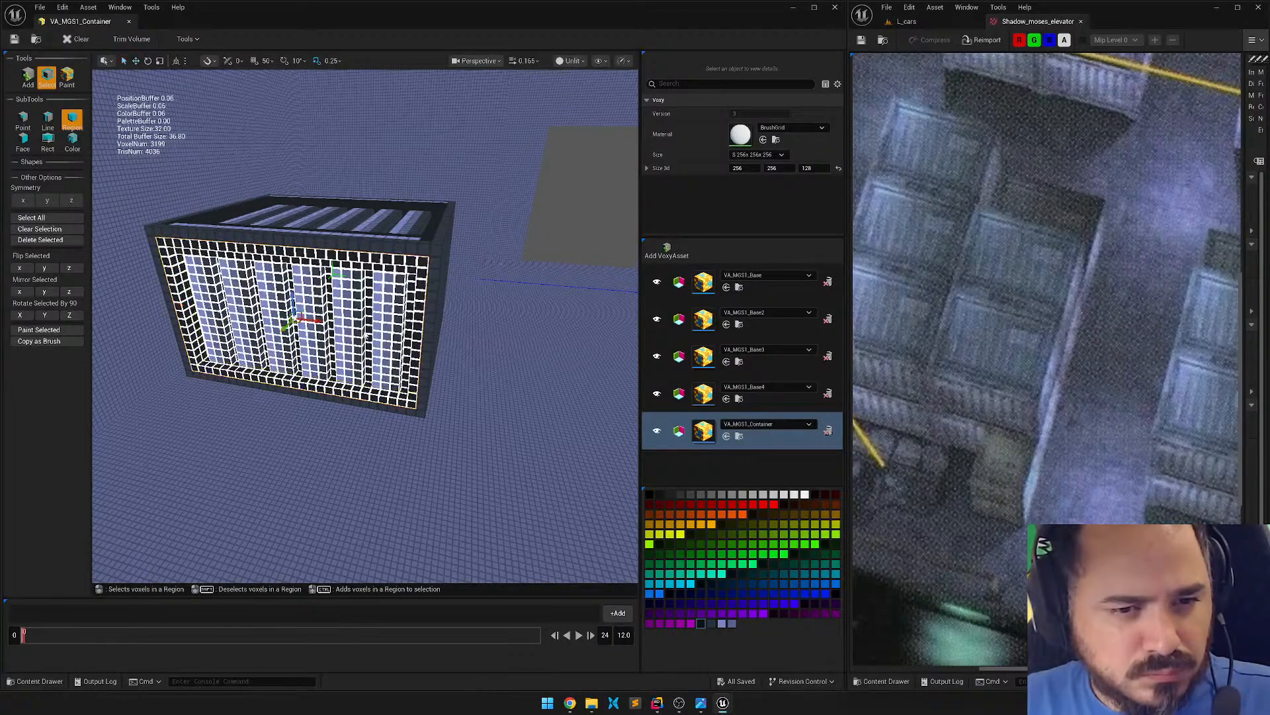
# Duplicate the selected ribbed panel along X to the empty area beside the container and rotate the copy 90° about Z.
pyautogui.scroll(-4, 403, 344)
pyautogui.moveTo(459, 366); pyautogui.dragTo(545, 365, button='right')
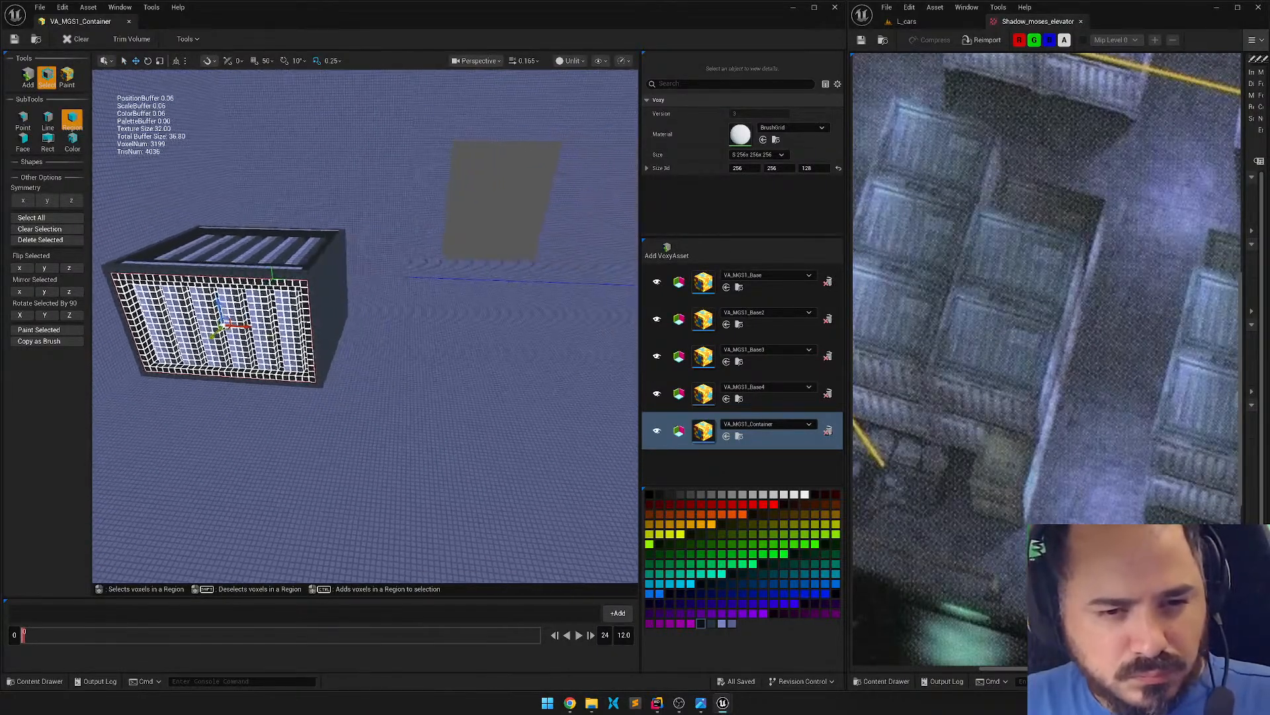
pyautogui.keyDown('alt'); pyautogui.moveTo(243, 325); pyautogui.dragTo(518, 340); pyautogui.keyUp('alt')
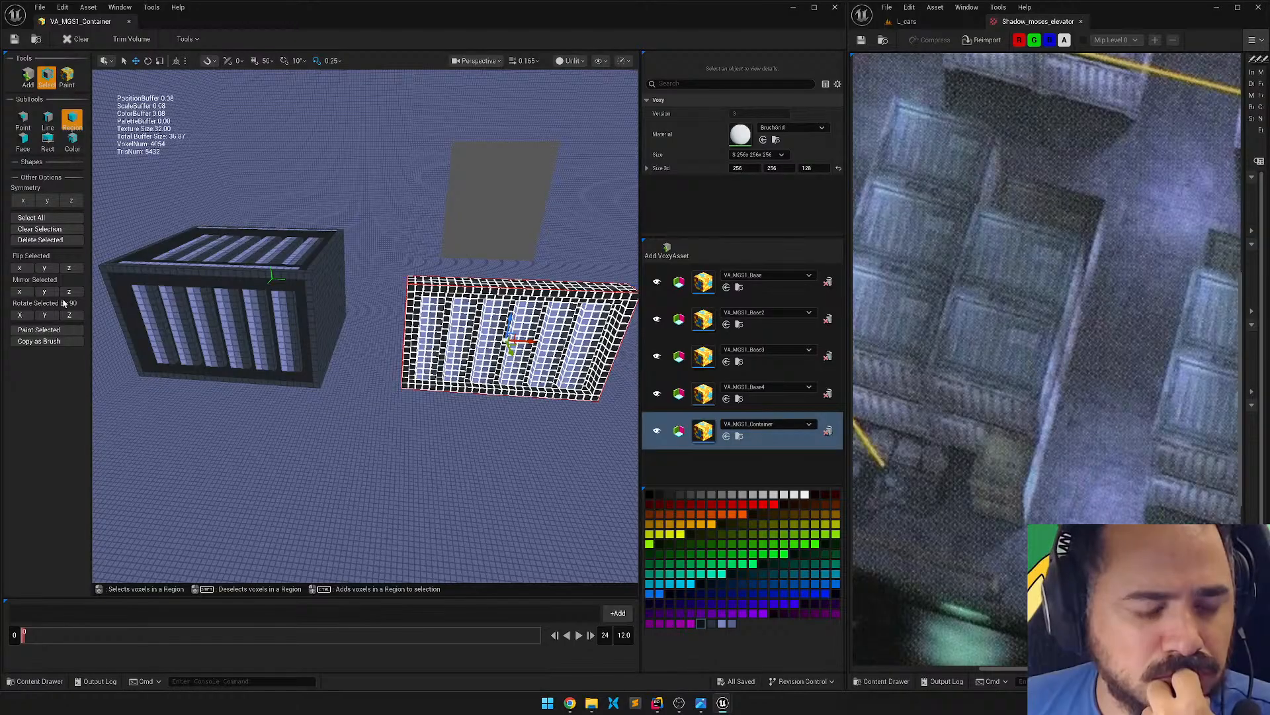
pyautogui.click(69, 319)
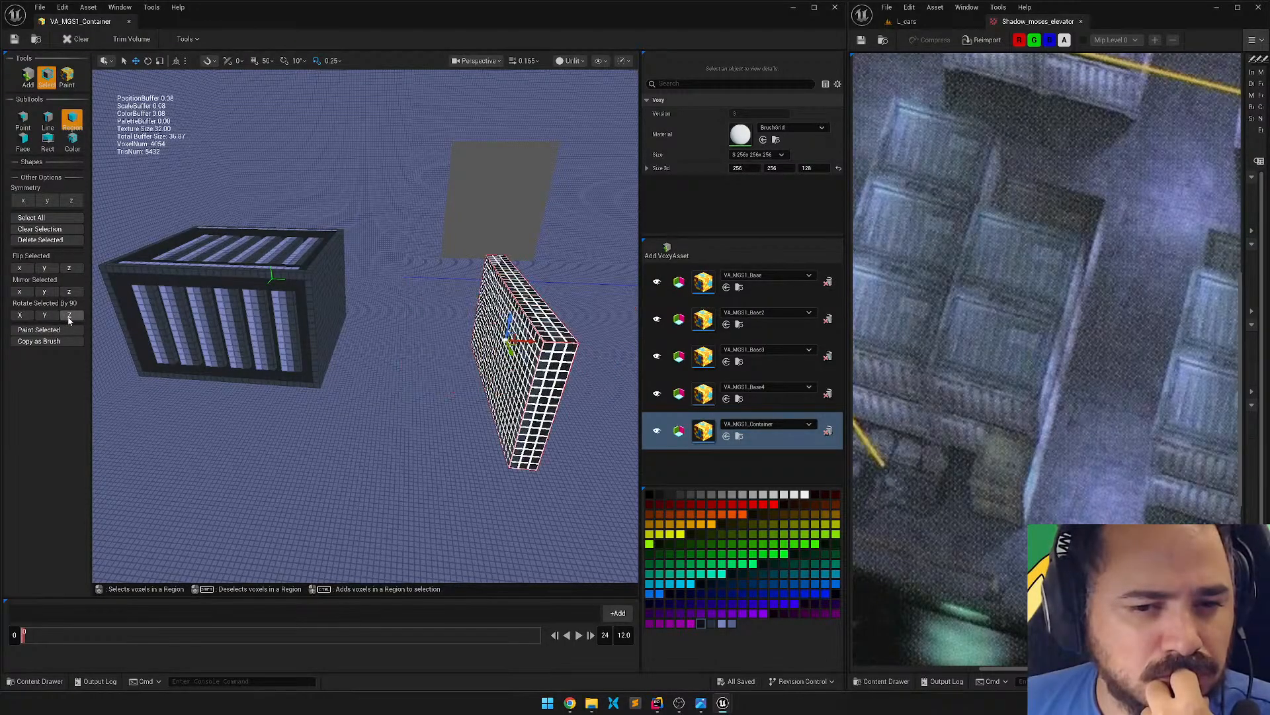
# Move the selected copy of the ribbed panel into line with the container and up against its plain end.
pyautogui.moveTo(372, 318); pyautogui.dragTo(248, 367, button='right')
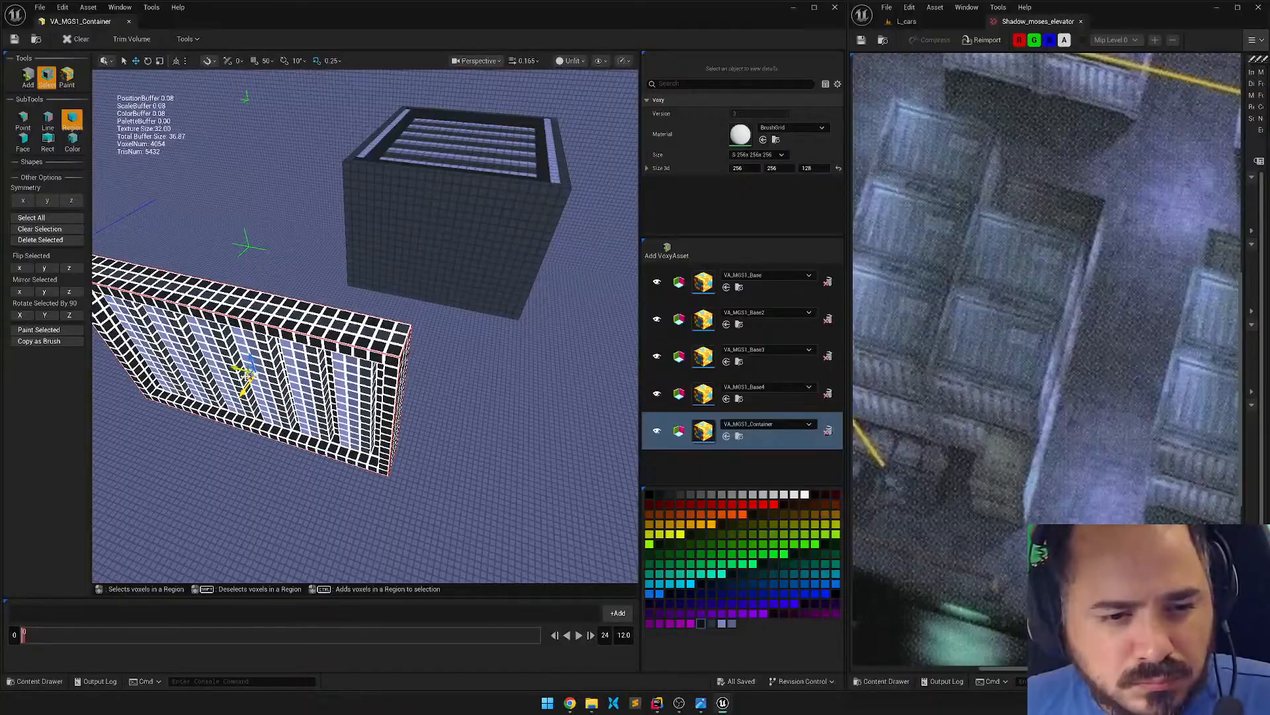
pyautogui.moveTo(246, 374); pyautogui.dragTo(454, 254)
pyautogui.moveTo(454, 254); pyautogui.dragTo(419, 316, button='right')
pyautogui.click(391, 293)
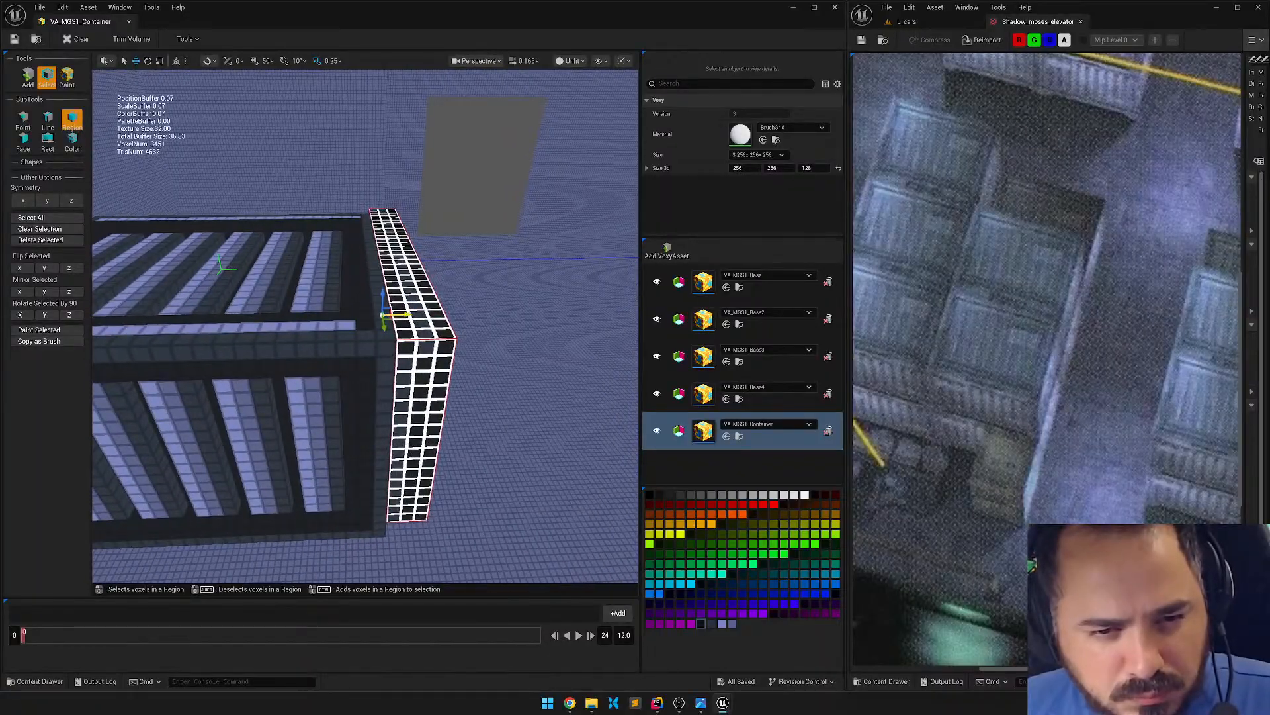
# Try to push the ribbed panel deeper into the container's plain end, and undo the move.
pyautogui.press('Delete')
pyautogui.click(375, 315)
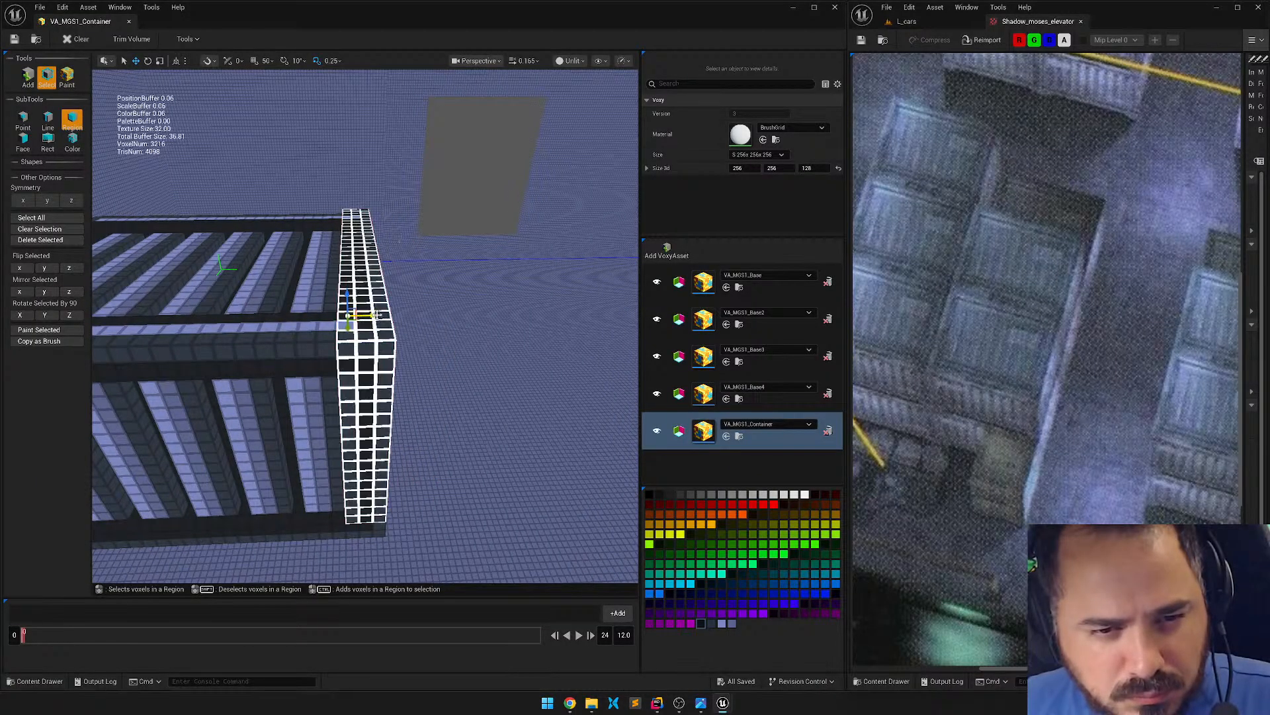
pyautogui.moveTo(508, 332); pyautogui.dragTo(444, 331, button='right')
pyautogui.hotkey('ctrl', 'z')
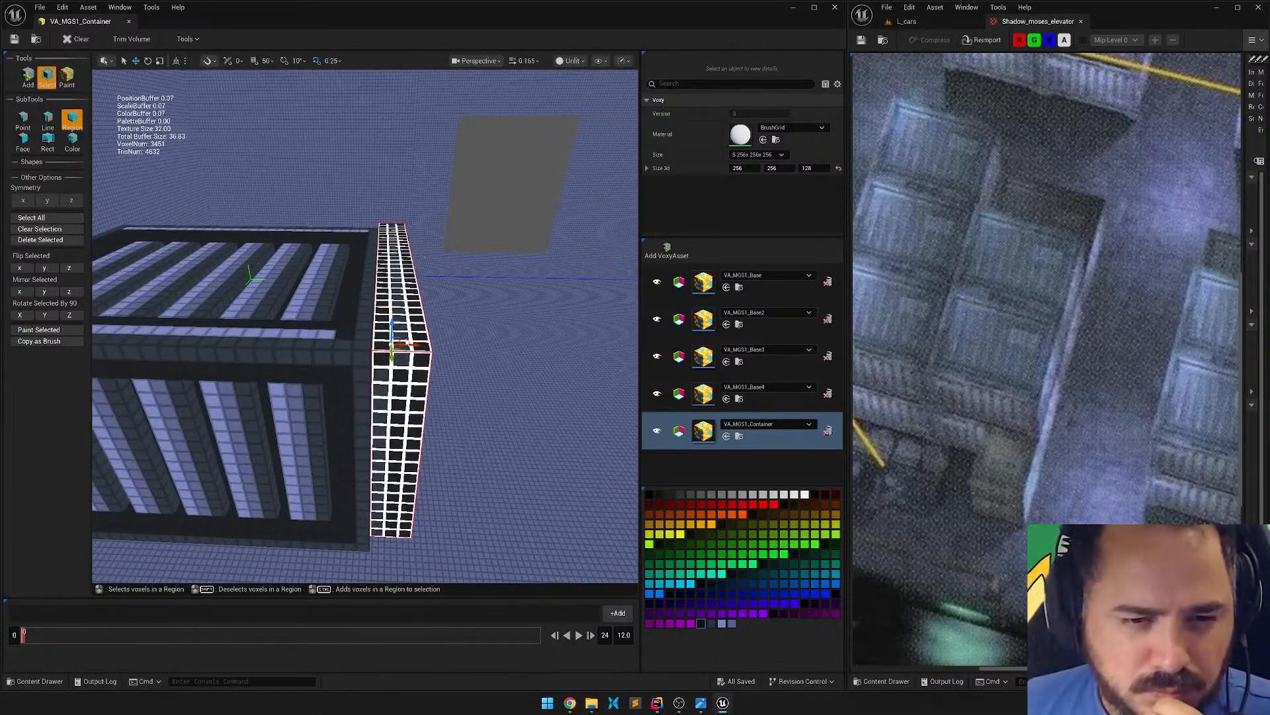
# Pull the ribbed panel straight back from the container's end, leaving a clear gap, and leave move mode.
pyautogui.press('Delete')
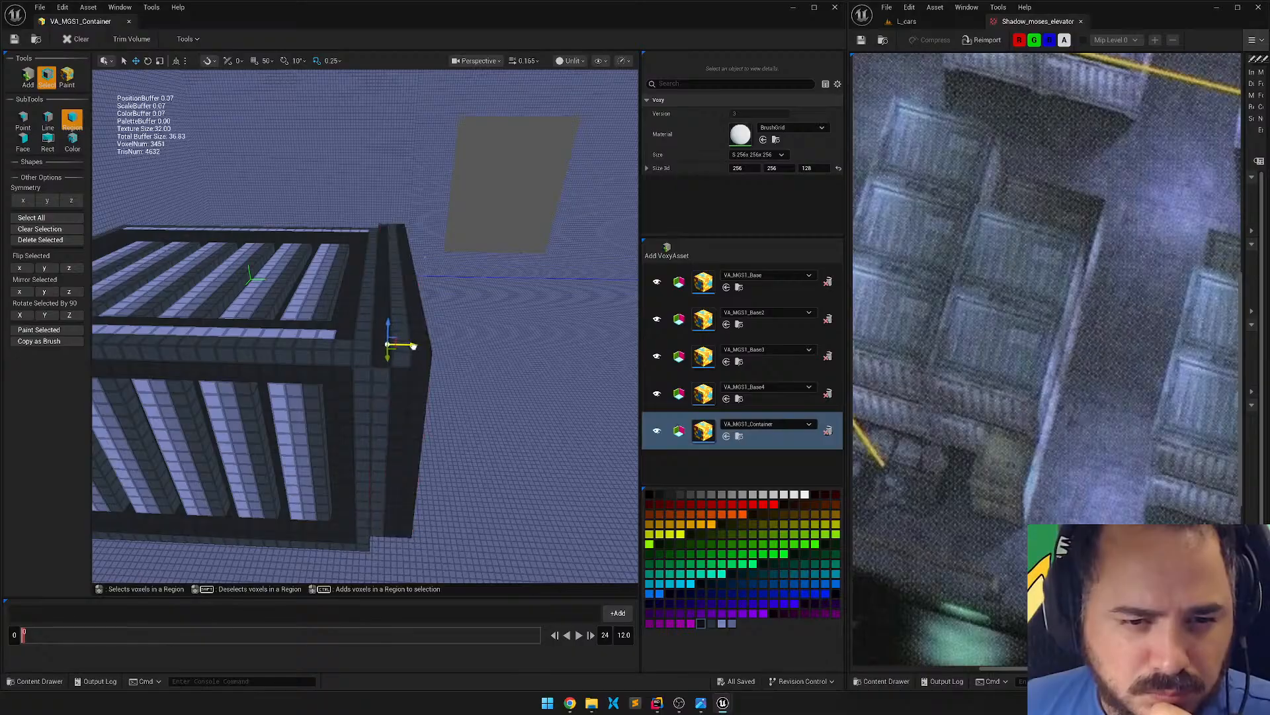
pyautogui.moveTo(404, 345); pyautogui.dragTo(520, 346)
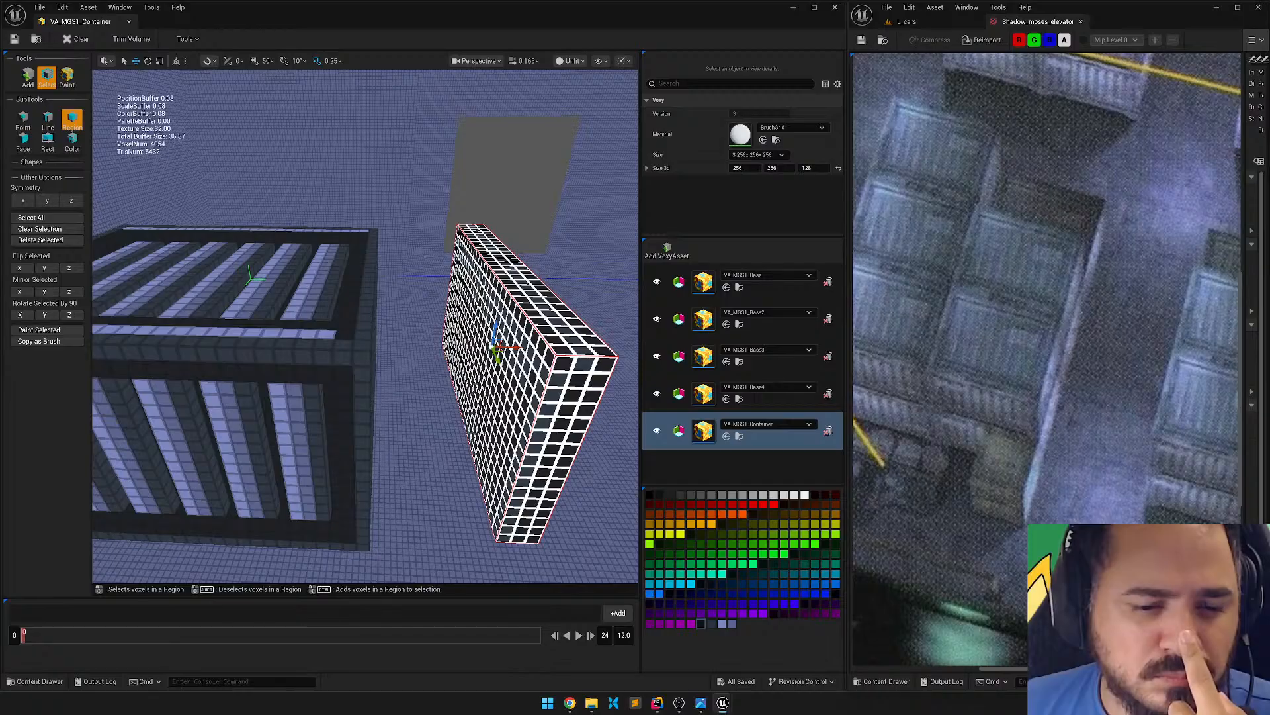
pyautogui.press('q')
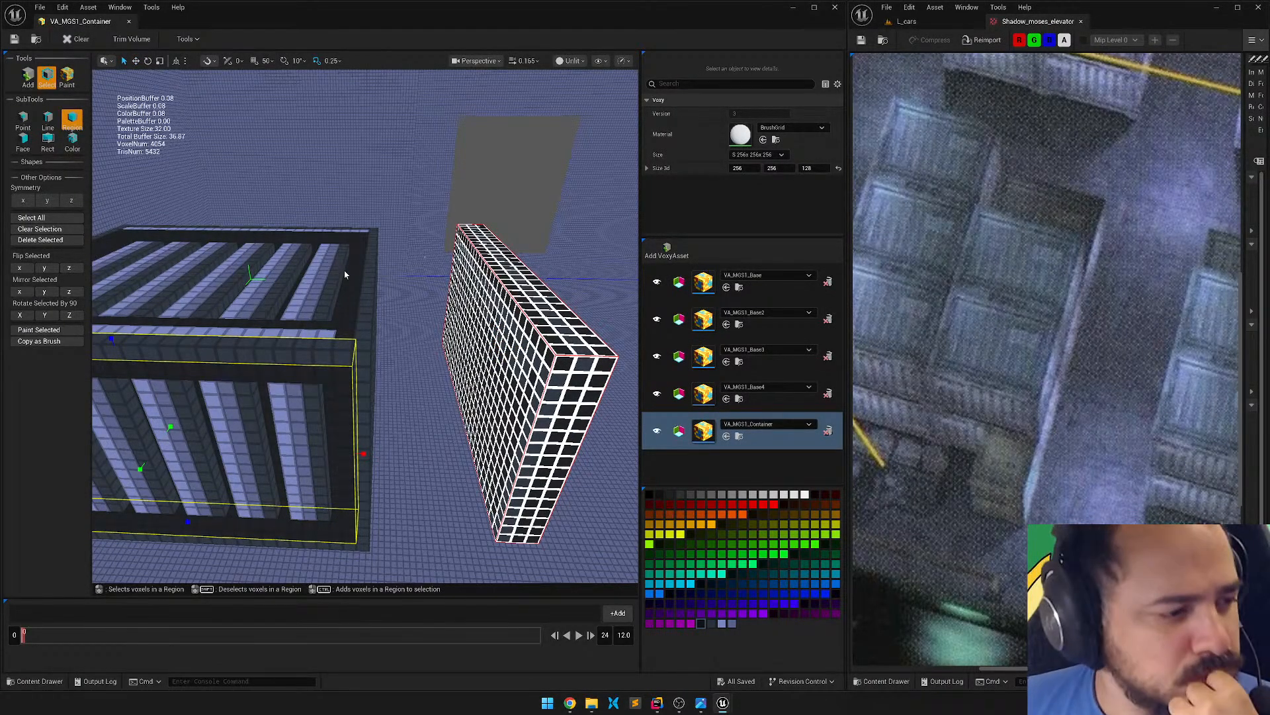
# Select the one-voxel-thick outer layer across the container's plain end as a region and delete it.
pyautogui.click(374, 232)
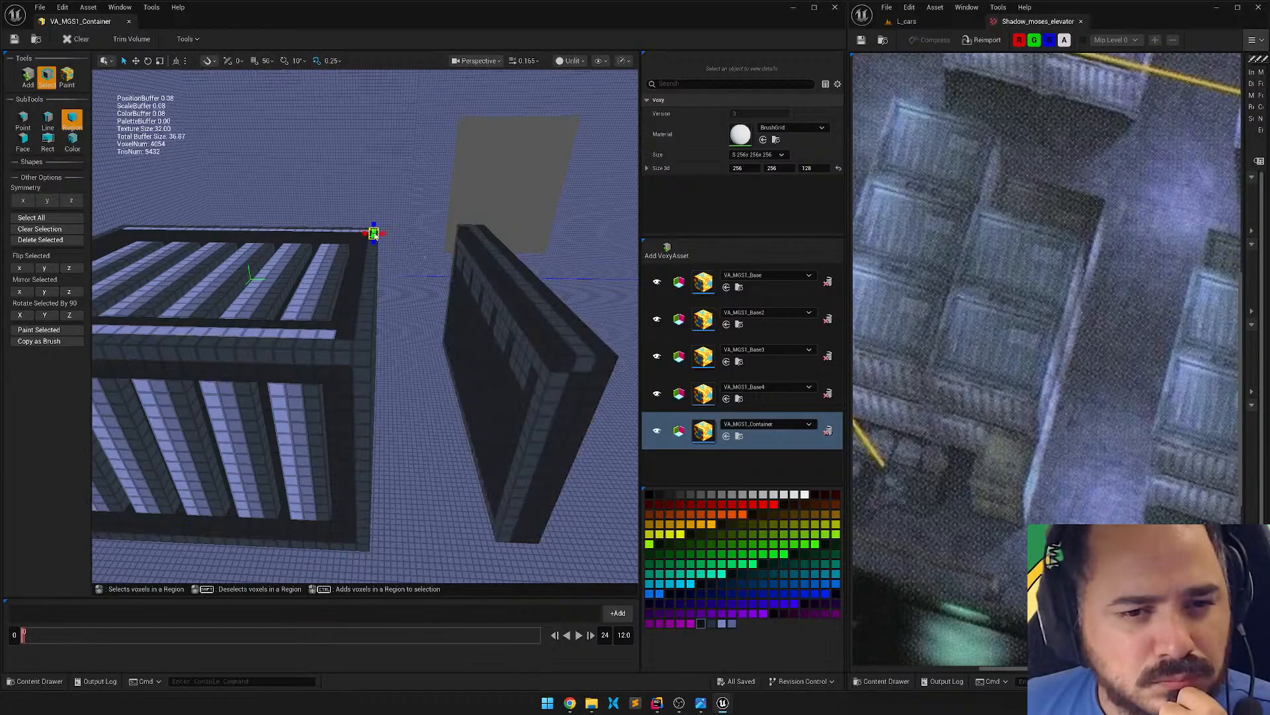
pyautogui.moveTo(376, 359); pyautogui.dragTo(368, 555)
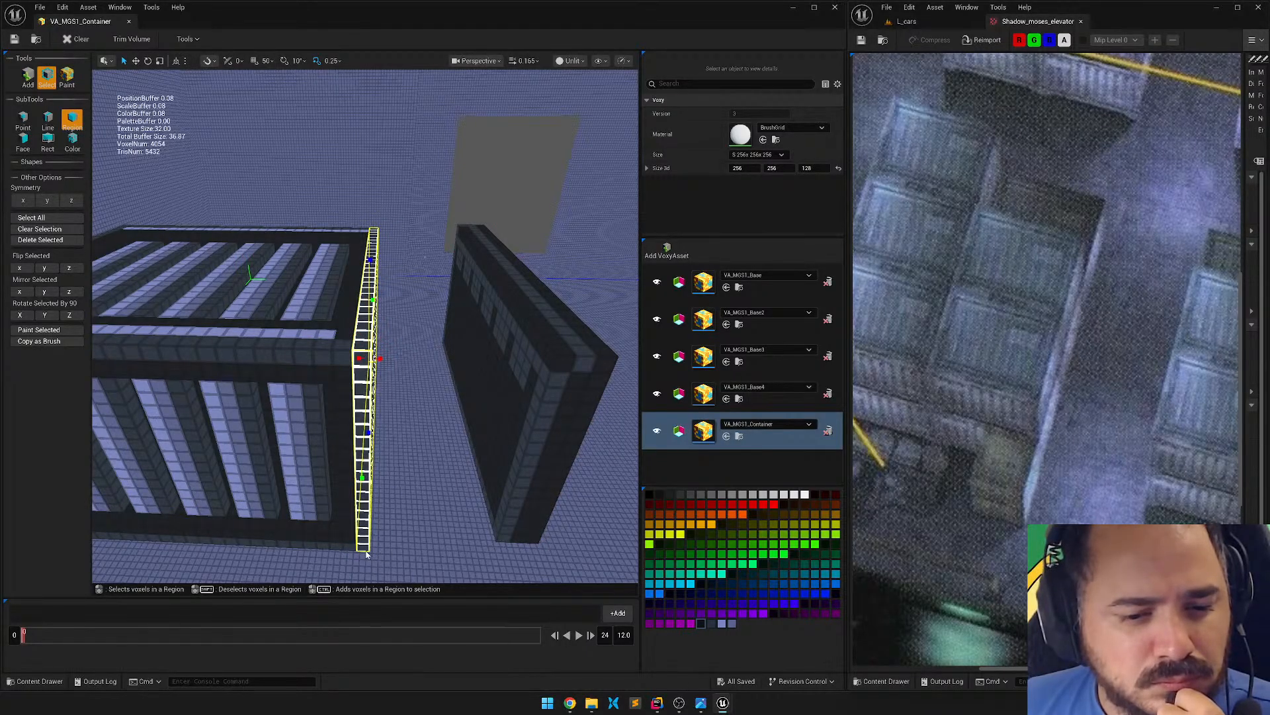
pyautogui.click(58, 242)
pyautogui.moveTo(410, 236); pyautogui.dragTo(213, 242, button='right')
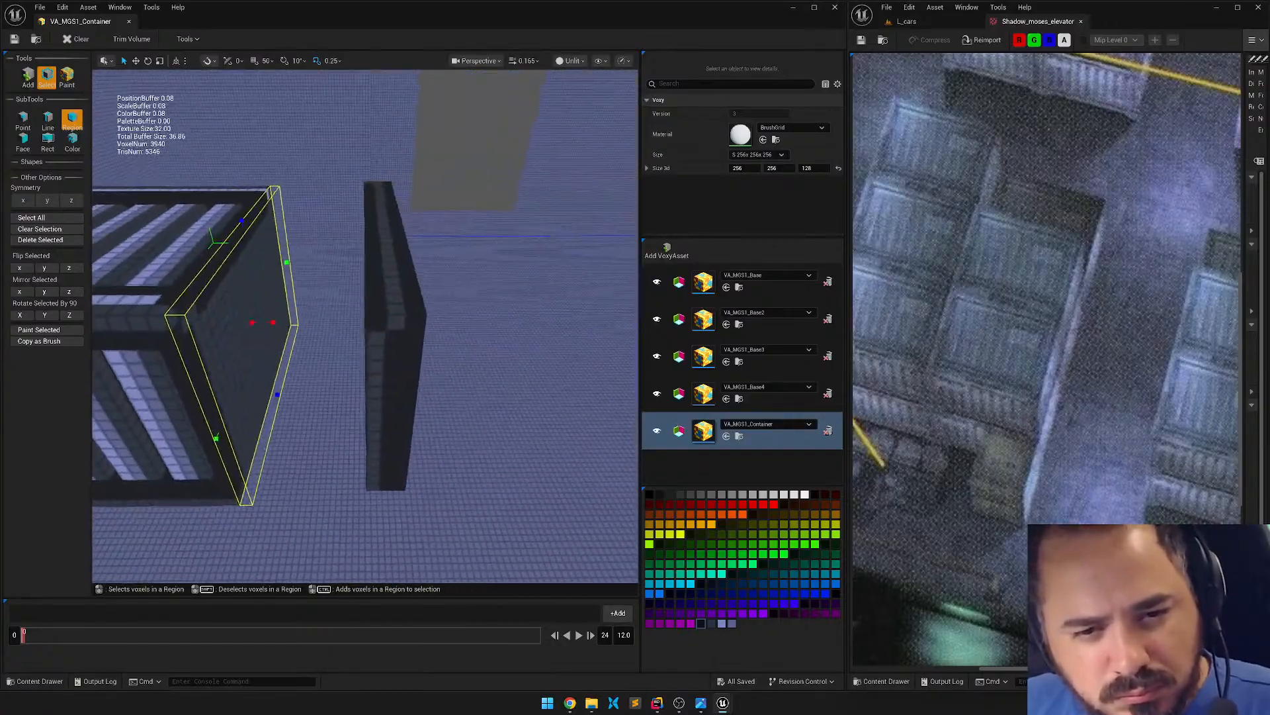
pyautogui.moveTo(424, 329); pyautogui.dragTo(462, 330, button='right')
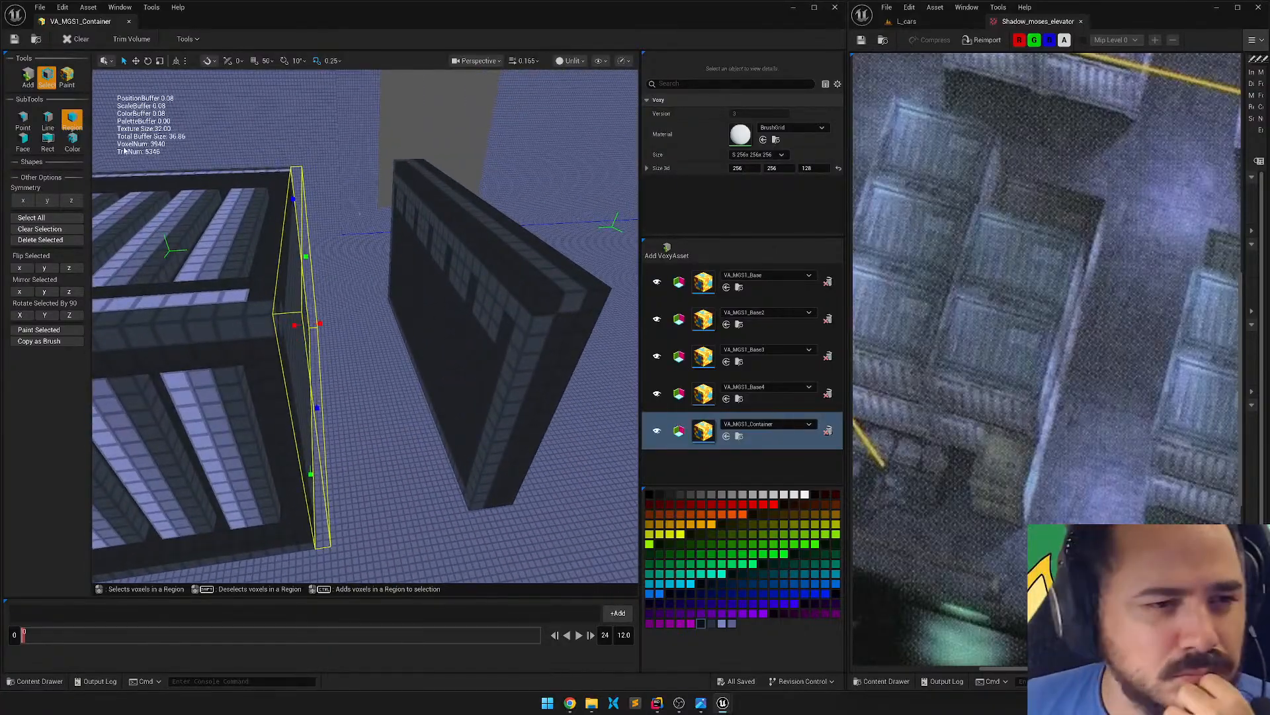
# Region-paint the lighter back and edge voxels of the detached ribbed panel in the dark frame colour.
pyautogui.click(66, 78)
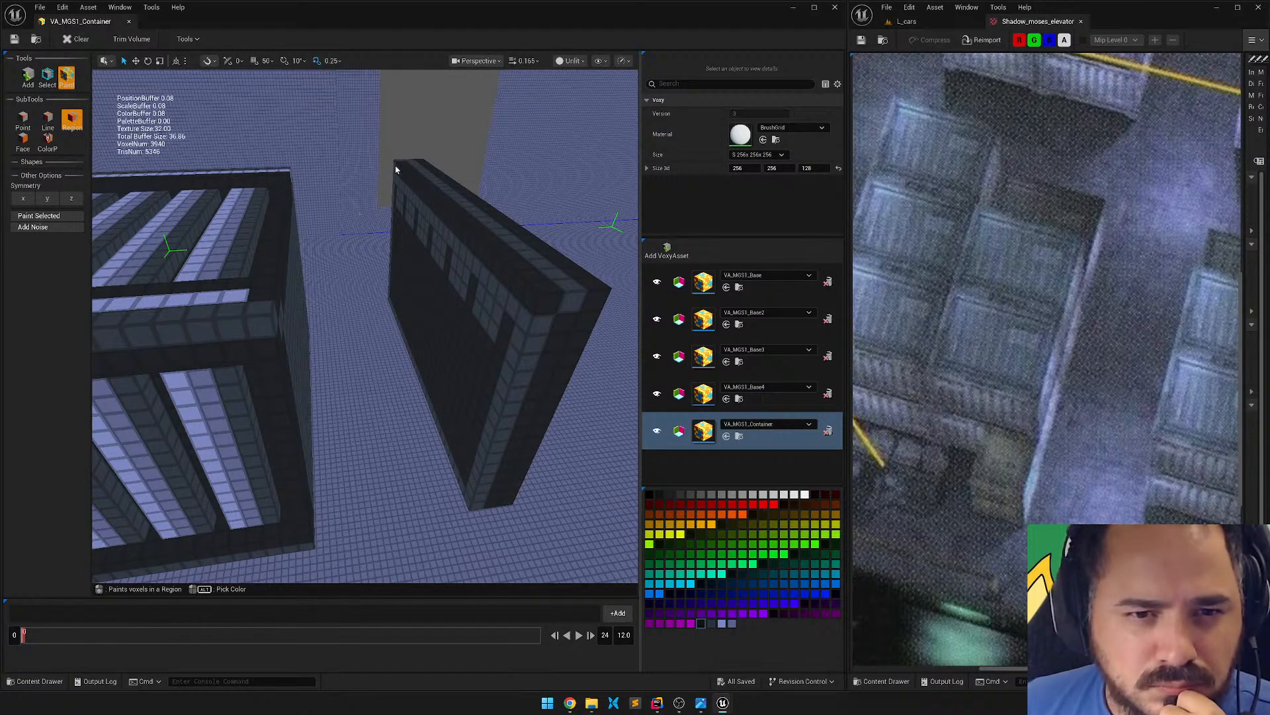
pyautogui.moveTo(395, 167)
pyautogui.mouseDown()
pyautogui.moveTo(430, 278)
pyautogui.moveTo(529, 457)
pyautogui.moveTo(475, 507)
pyautogui.mouseUp()
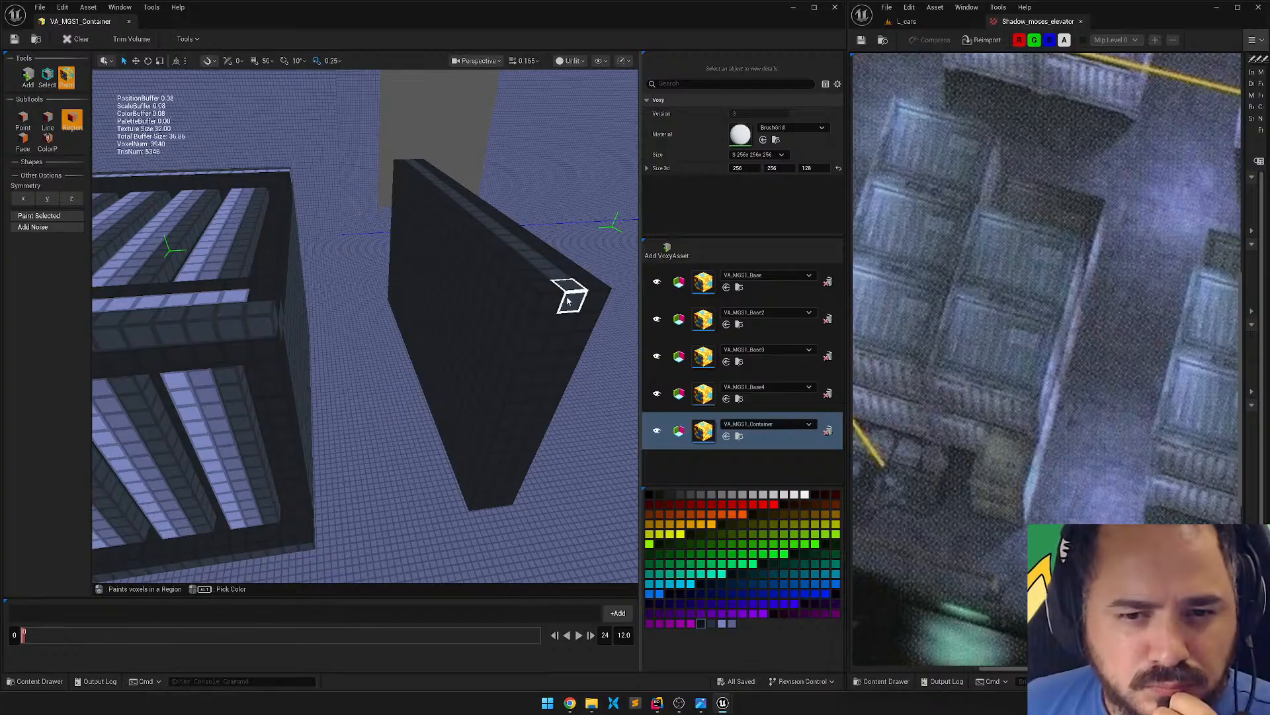
pyautogui.moveTo(567, 301); pyautogui.dragTo(411, 162)
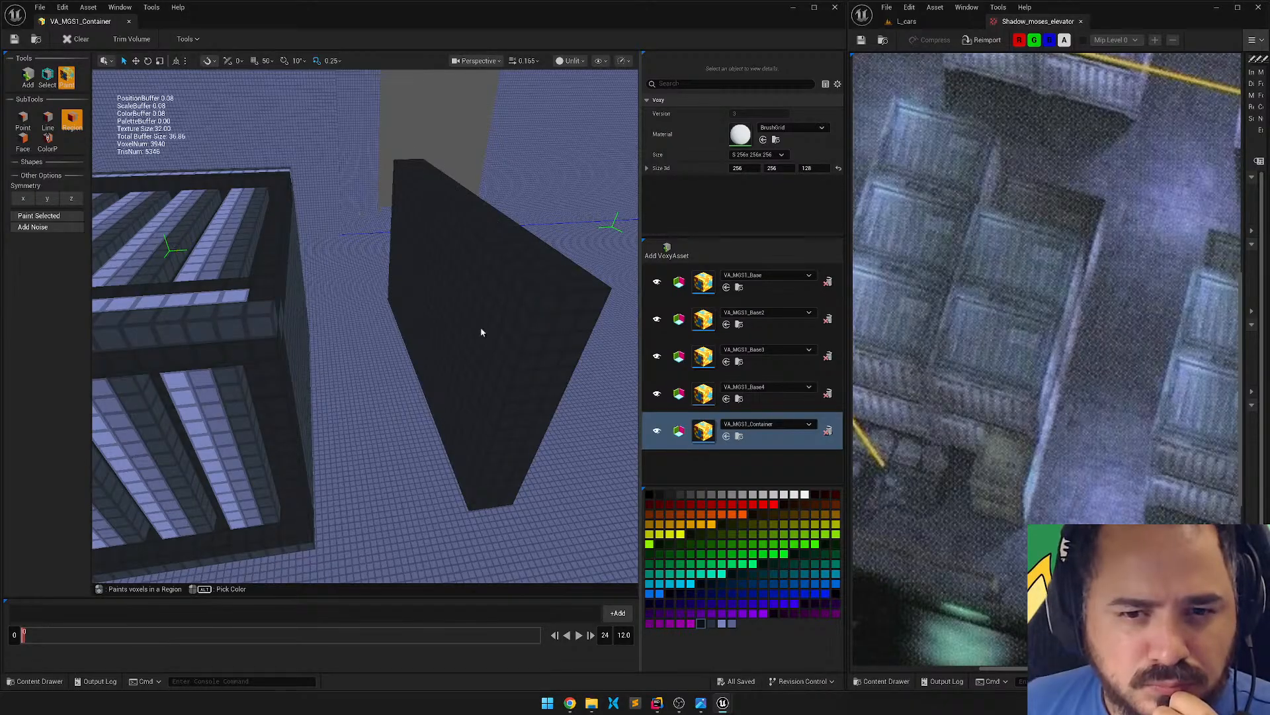
pyautogui.moveTo(483, 332); pyautogui.dragTo(497, 286, button='right')
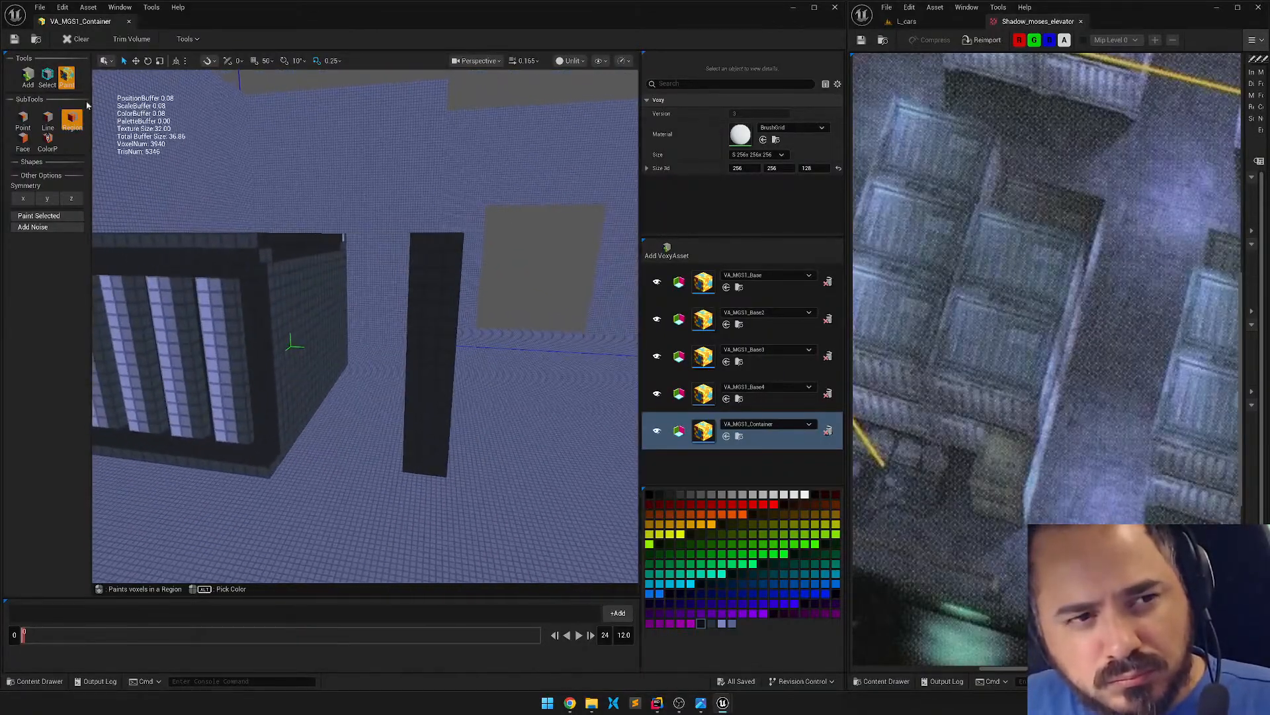
# Select the whole detached panel with a rectangle selection and move it into the container's end, lowered below the top rim.
pyautogui.click(47, 78)
pyautogui.click(48, 137)
pyautogui.moveTo(362, 178); pyautogui.dragTo(522, 455)
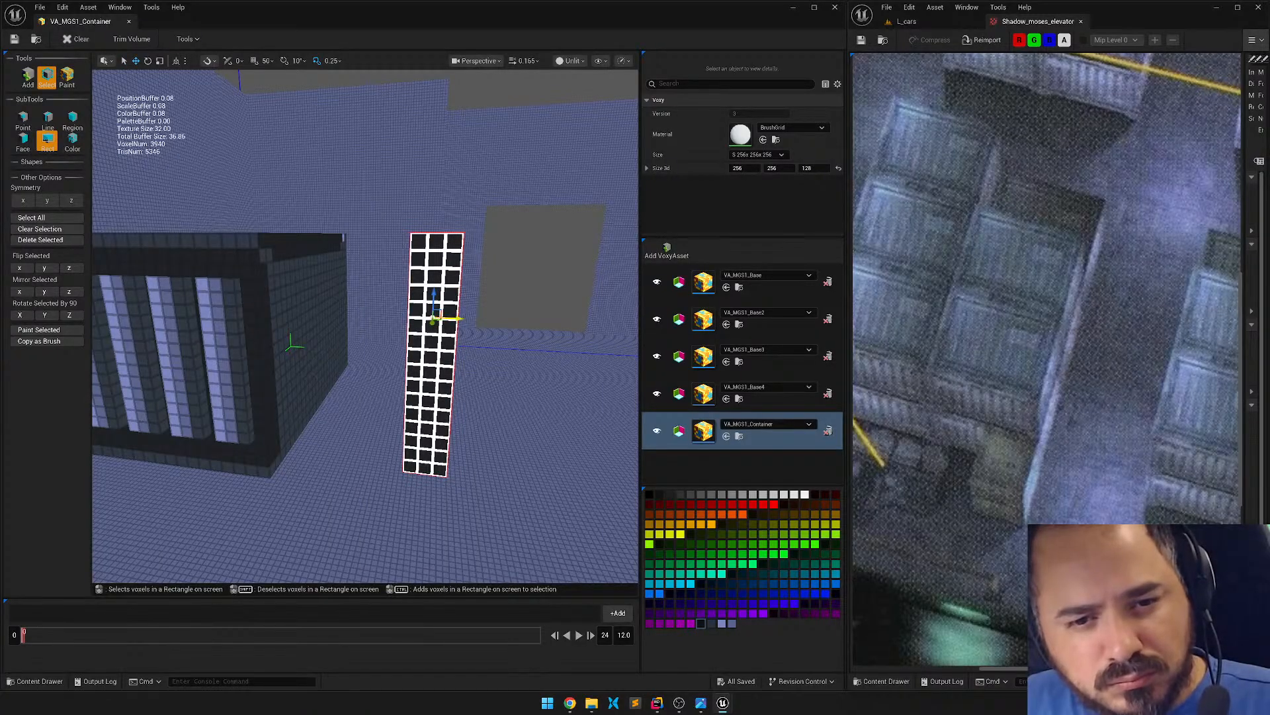
pyautogui.moveTo(438, 318); pyautogui.dragTo(341, 303)
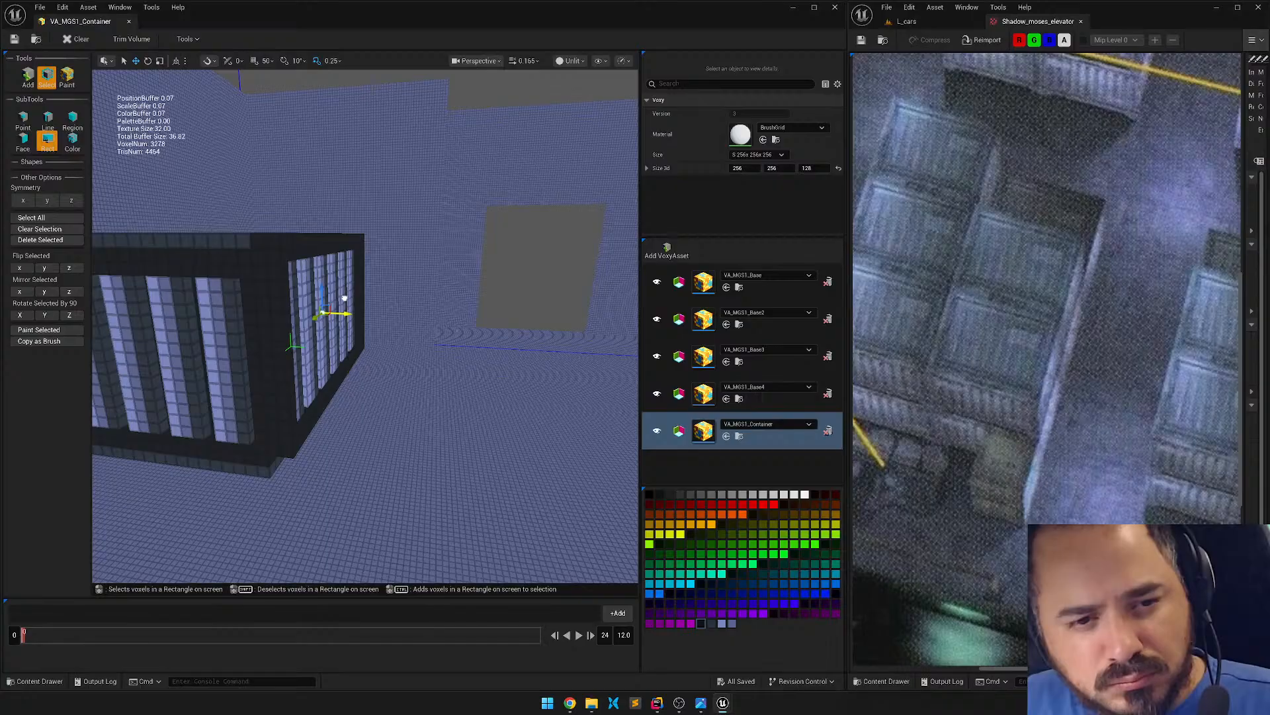
pyautogui.moveTo(345, 299); pyautogui.dragTo(320, 303)
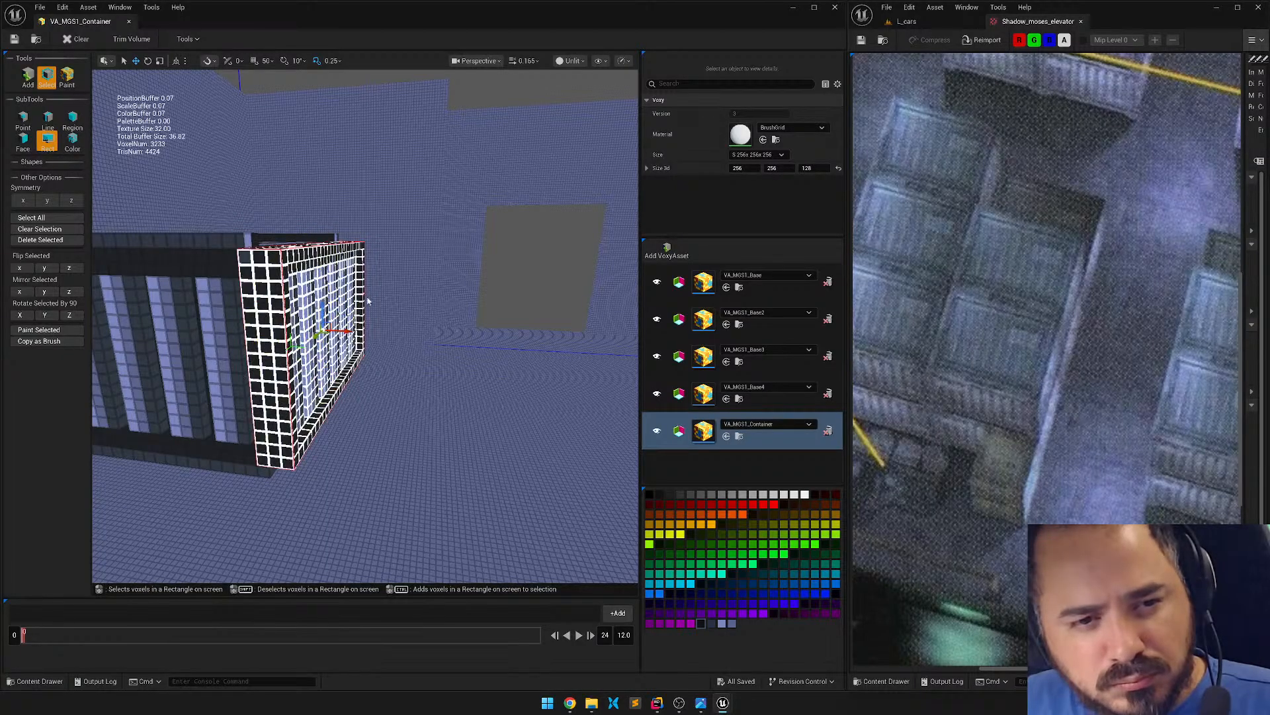
pyautogui.moveTo(319, 303); pyautogui.dragTo(418, 296, button='right')
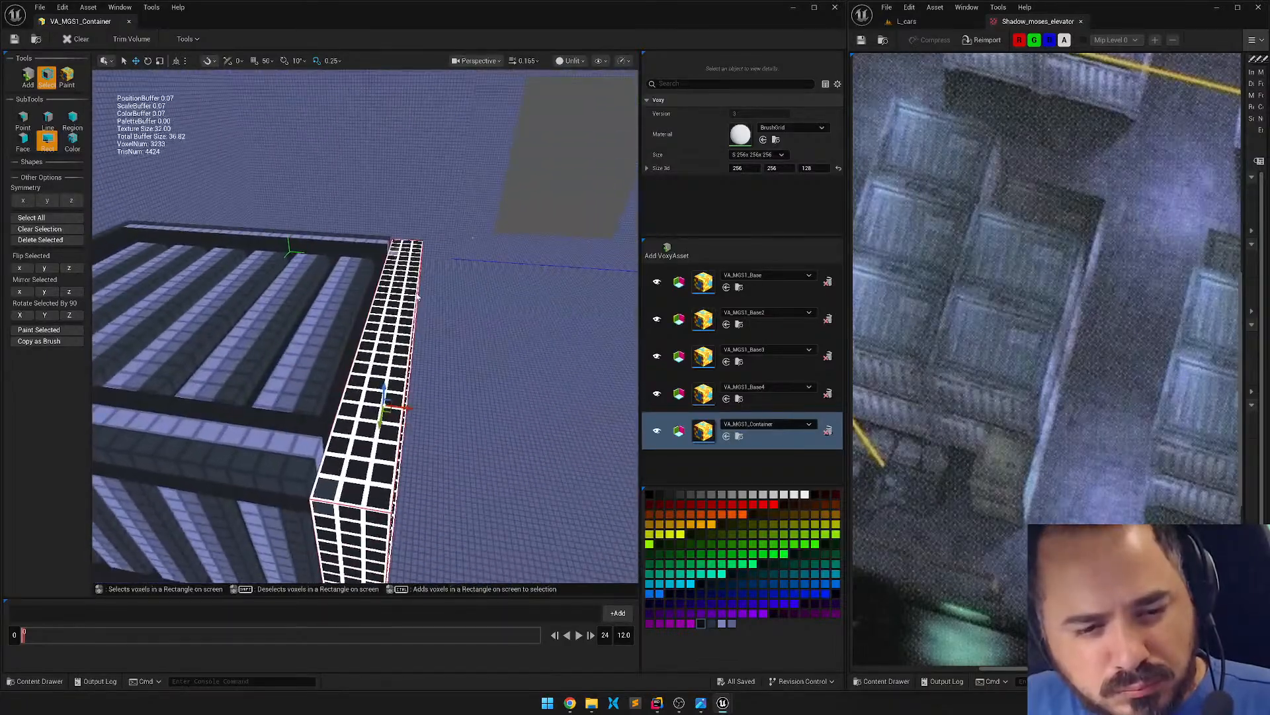
pyautogui.press('1')
pyautogui.click(469, 292)
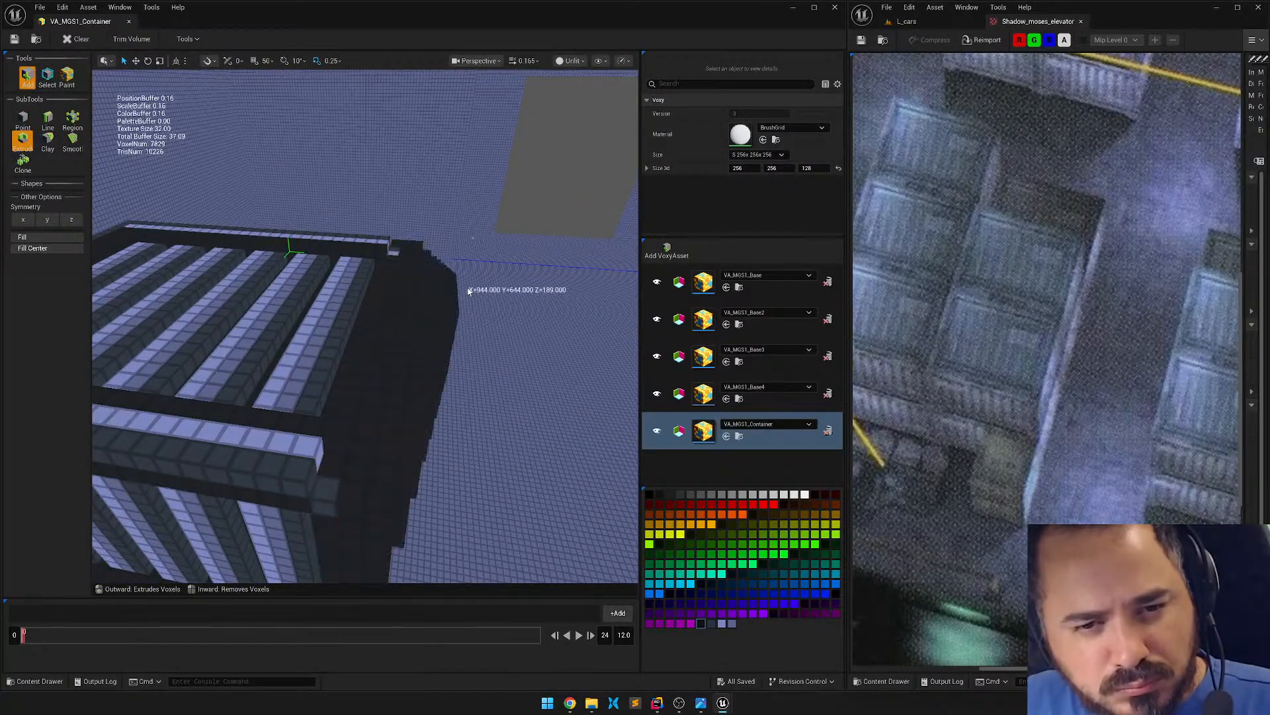
pyautogui.moveTo(471, 292); pyautogui.dragTo(549, 318, button='right')
pyautogui.hotkey('ctrl', 'z')
pyautogui.moveTo(445, 309); pyautogui.dragTo(504, 315, button='right')
pyautogui.click(466, 340)
pyautogui.hotkey('ctrl', 'z')
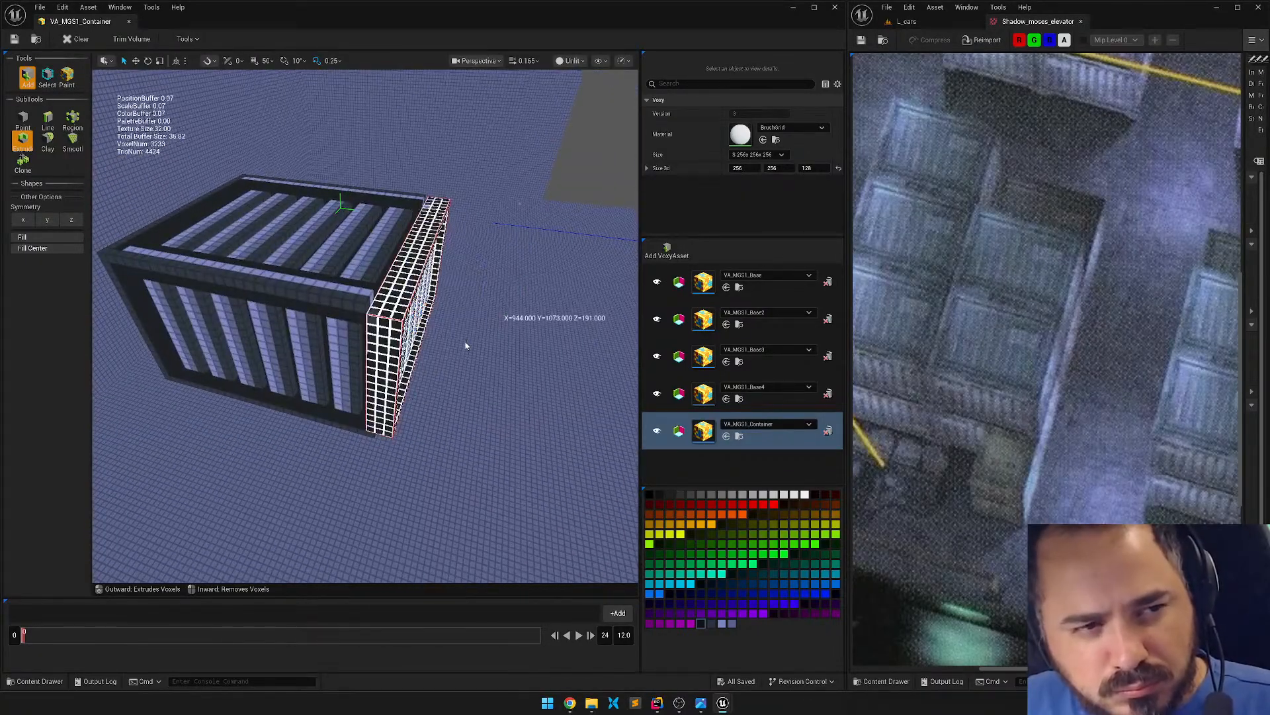
# Clear the selection and add a one-voxel slate strip along the top edge of the ribbed end with region add.
pyautogui.click(49, 86)
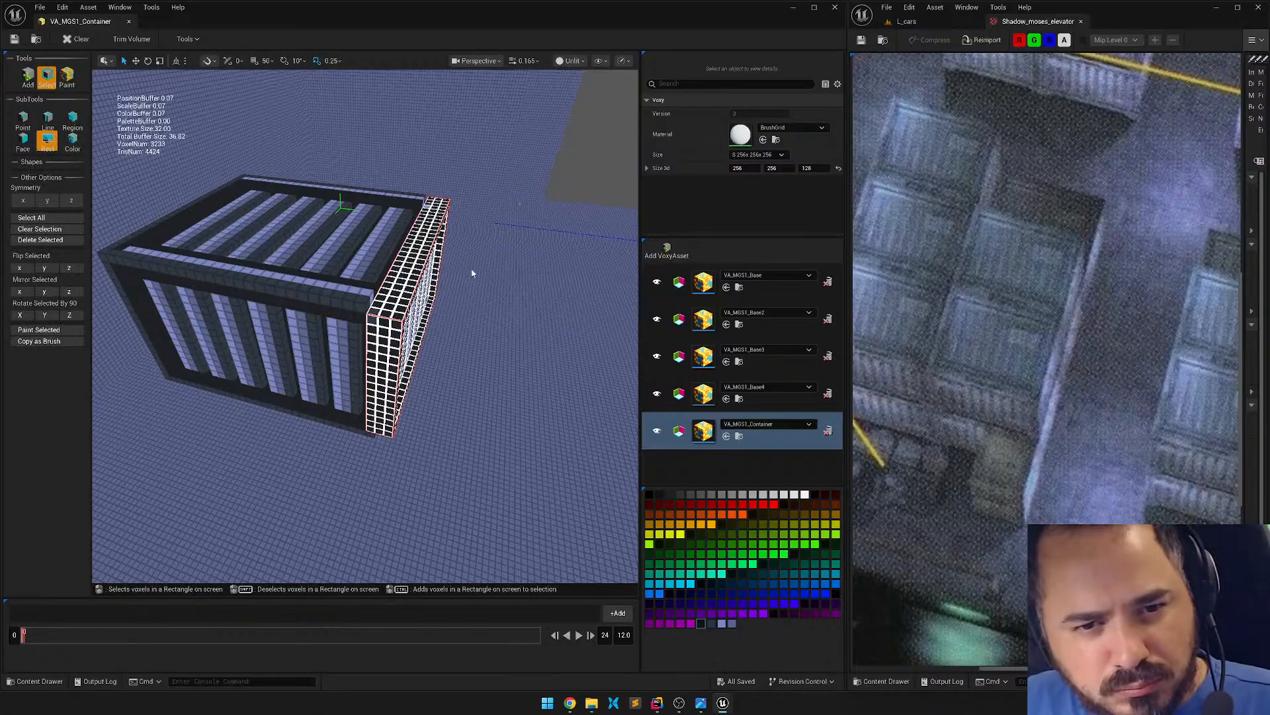
pyautogui.click(474, 272)
pyautogui.press('w')
pyautogui.moveTo(474, 271)
pyautogui.mouseDown(button='right')
pyautogui.moveTo(482, 285)
pyautogui.moveTo(497, 265)
pyautogui.mouseUp(button='right')
pyautogui.moveTo(420, 325); pyautogui.dragTo(418, 325, button='right')
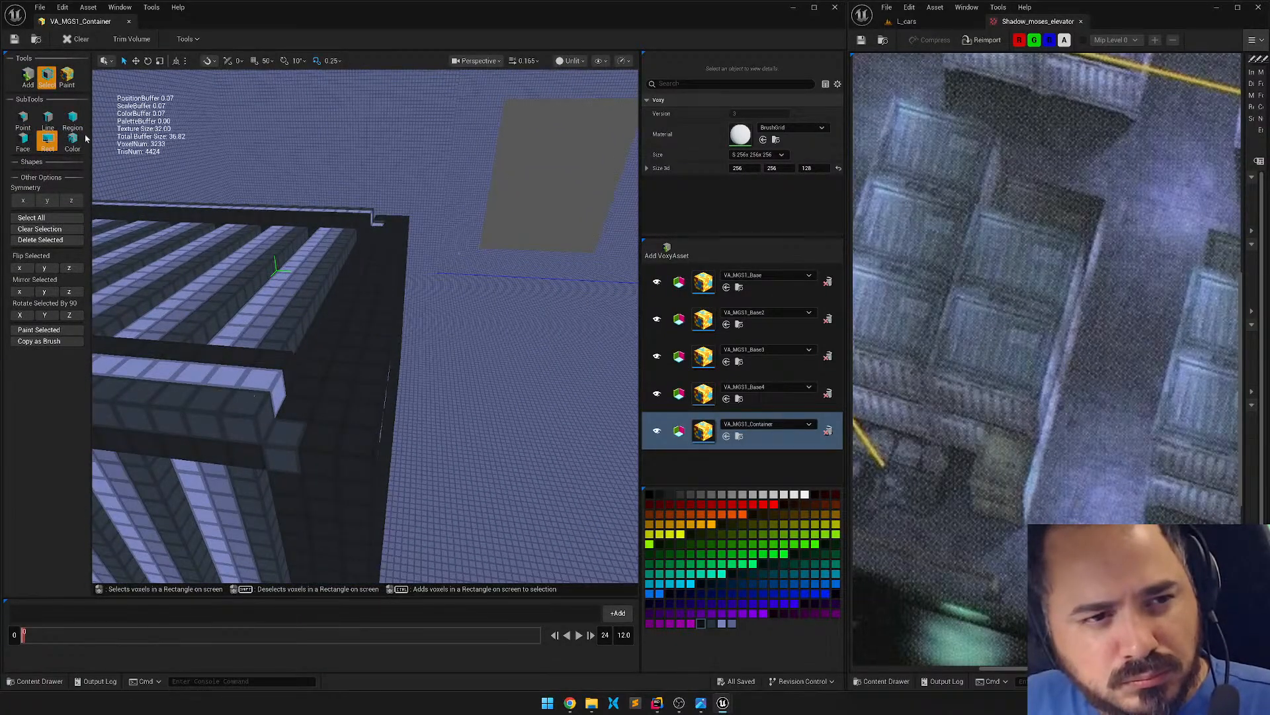
pyautogui.click(28, 76)
pyautogui.click(72, 119)
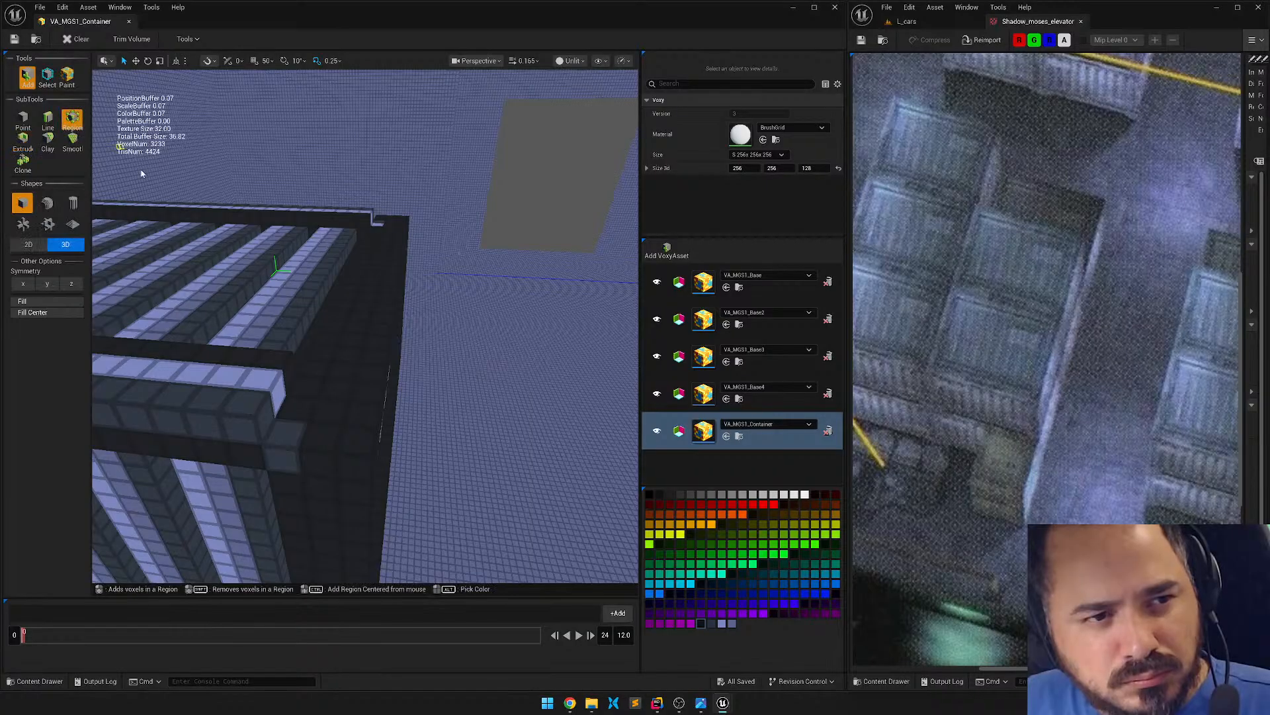
pyautogui.moveTo(286, 421); pyautogui.dragTo(348, 282)
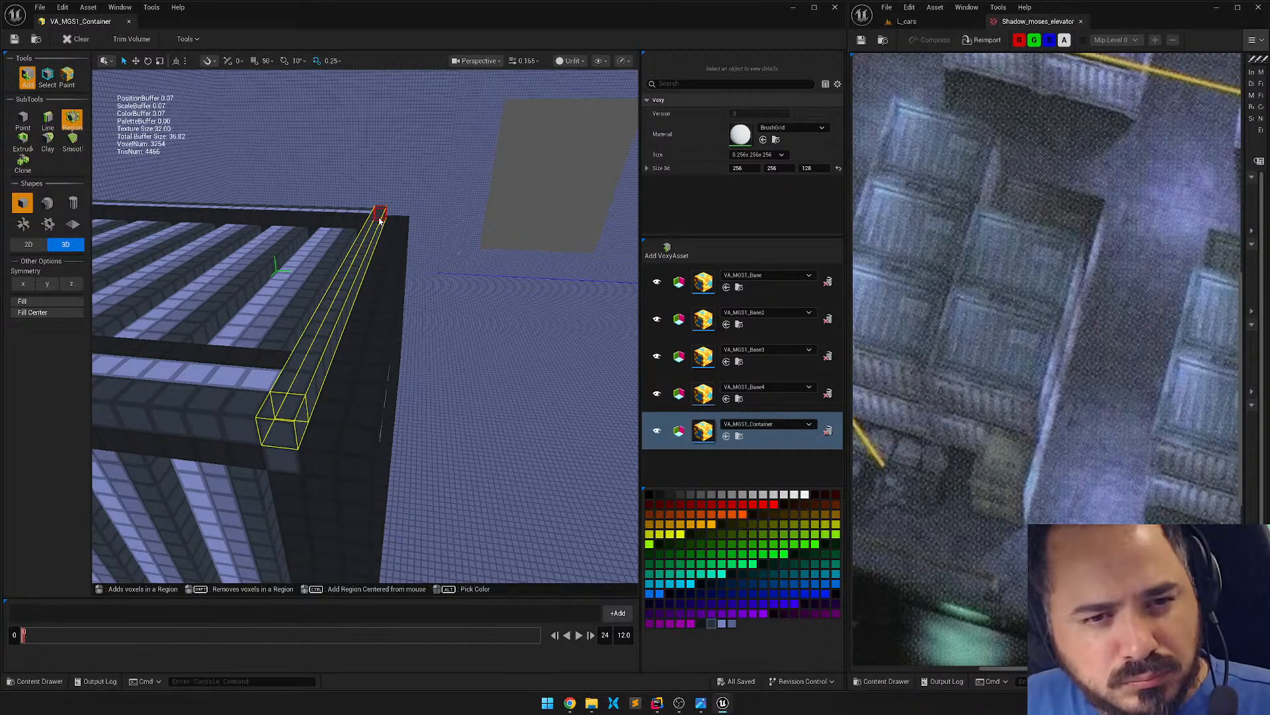
pyautogui.moveTo(380, 220); pyautogui.dragTo(379, 220)
# Remove the vertical column of dark voxels protruding at the corner of the ribbed end panel.
pyautogui.moveTo(532, 354); pyautogui.dragTo(298, 369, button='right')
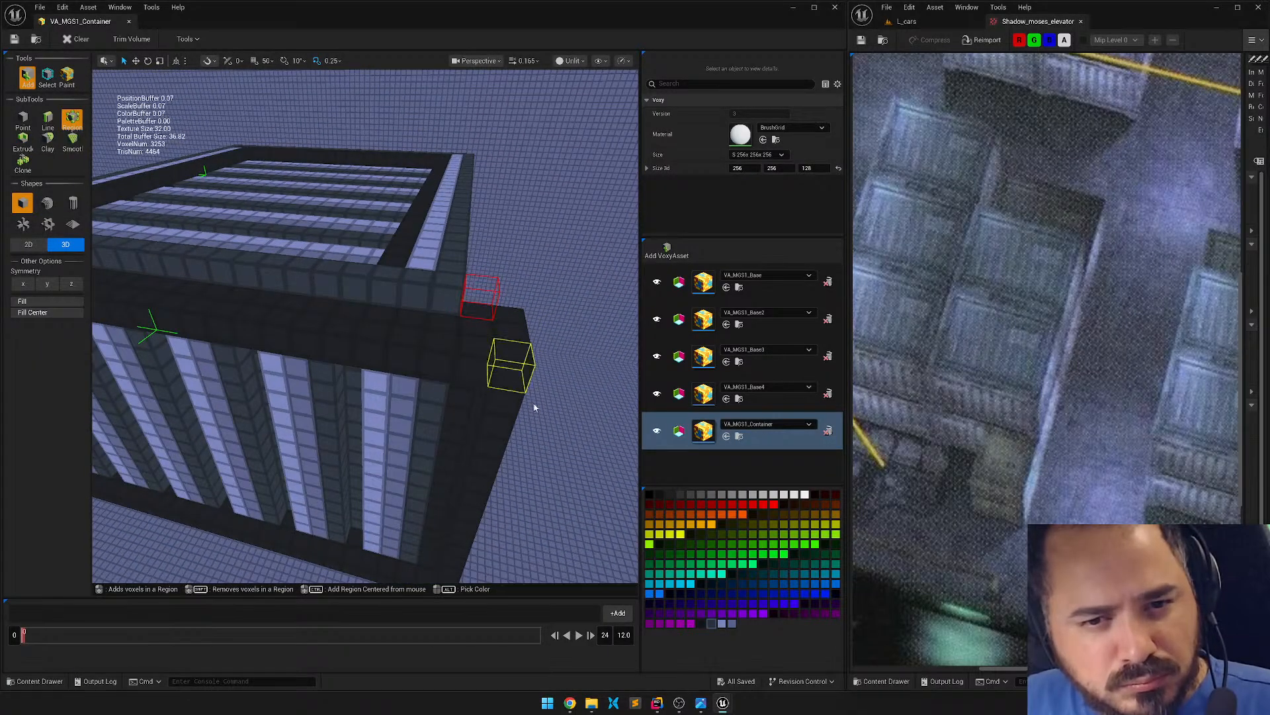
pyautogui.moveTo(565, 397)
pyautogui.mouseDown(button='right')
pyautogui.moveTo(596, 390)
pyautogui.moveTo(450, 397)
pyautogui.moveTo(565, 399)
pyautogui.mouseUp(button='right')
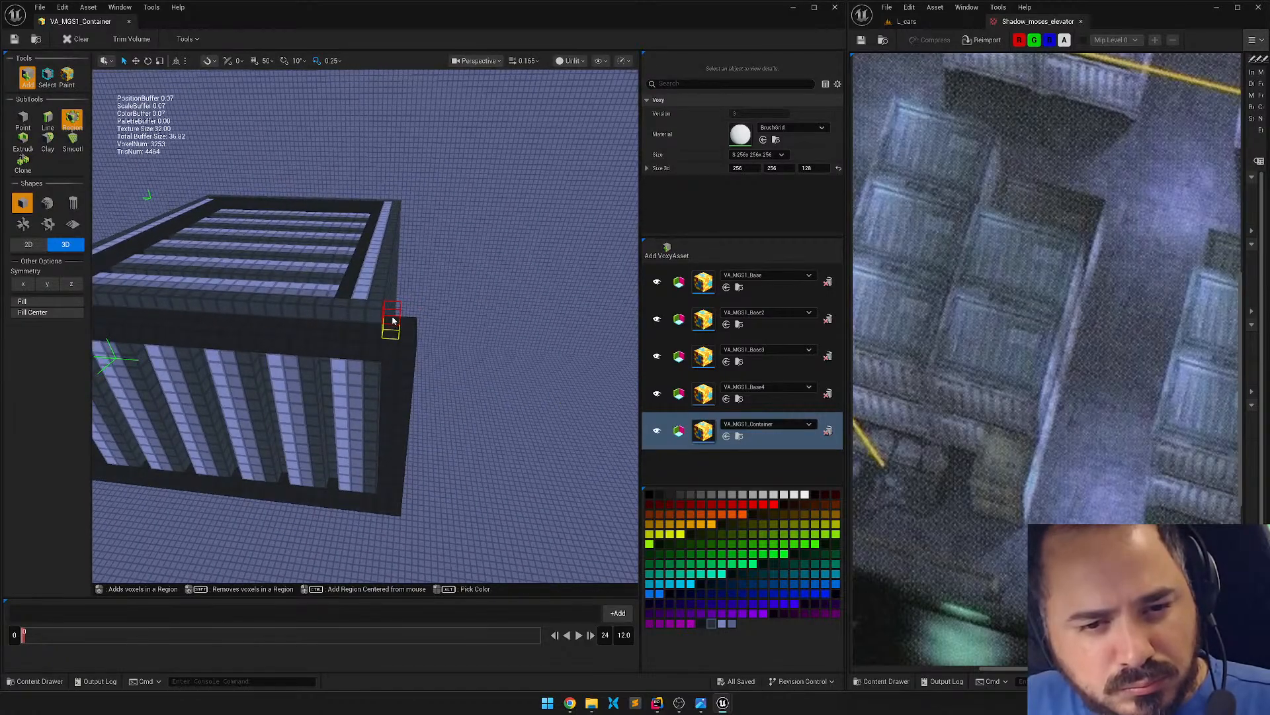
pyautogui.keyDown('shift'); pyautogui.moveTo(385, 427); pyautogui.dragTo(400, 514); pyautogui.keyUp('shift')
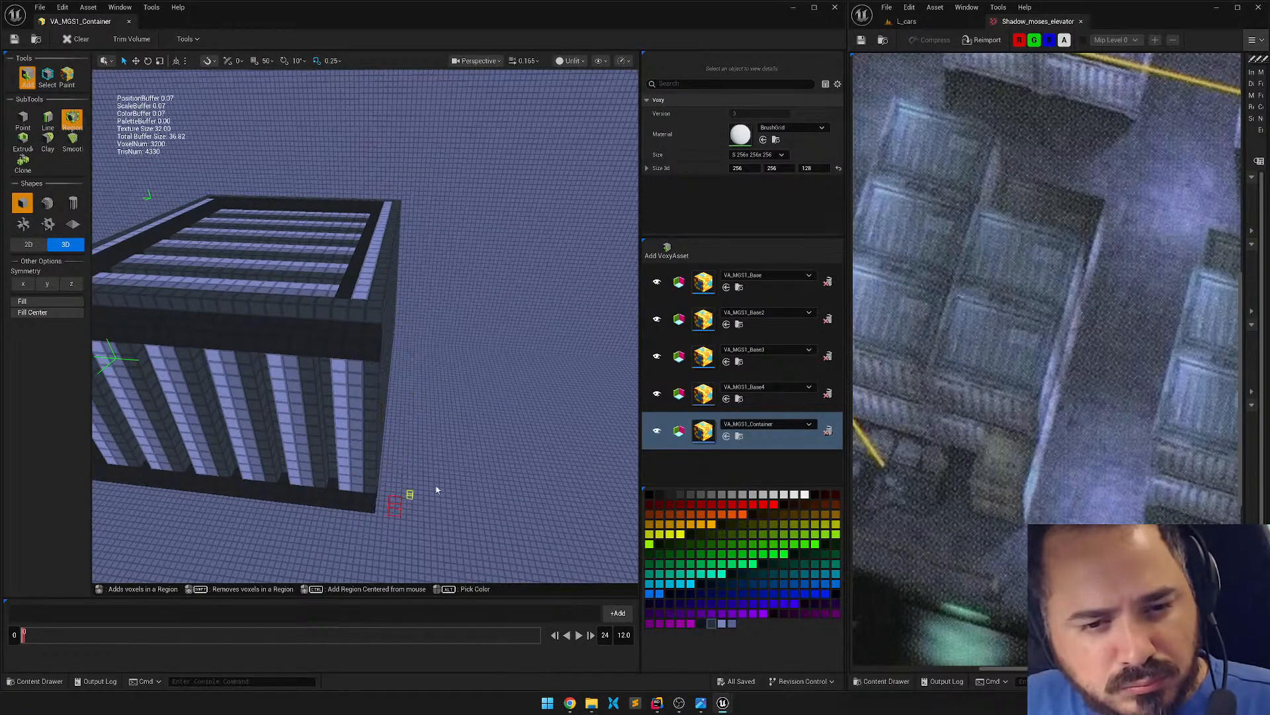
# Examine the ribbed end panel from several angles, checking its frame and rib alignment against the container's corners.
pyautogui.moveTo(503, 406)
pyautogui.mouseDown(button='right')
pyautogui.moveTo(370, 395)
pyautogui.moveTo(340, 383)
pyautogui.moveTo(363, 355)
pyautogui.moveTo(340, 366)
pyautogui.moveTo(351, 387)
pyautogui.moveTo(414, 371)
pyautogui.moveTo(505, 395)
pyautogui.mouseUp(button='right')
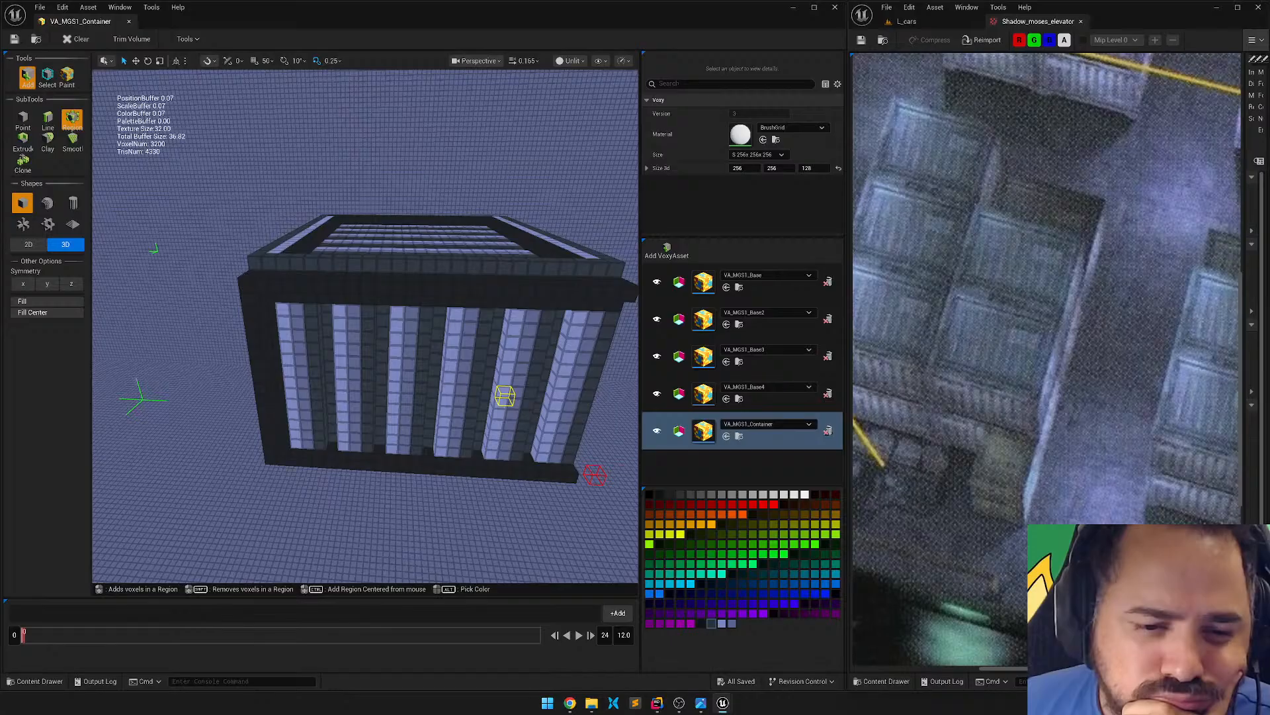
pyautogui.moveTo(505, 396); pyautogui.dragTo(582, 363, button='right')
pyautogui.moveTo(436, 367); pyautogui.dragTo(281, 336, button='right')
pyautogui.press('w')
pyautogui.press('w')
pyautogui.press('d')
pyautogui.moveTo(592, 341); pyautogui.dragTo(517, 327, button='right')
pyautogui.press('e')
pyautogui.press('a')
pyautogui.press('q')
pyautogui.press('w')
pyautogui.press('a')
pyautogui.press('d')
pyautogui.press('a')
pyautogui.press('s')
pyautogui.press('w')
pyautogui.press('s')
pyautogui.press('d')
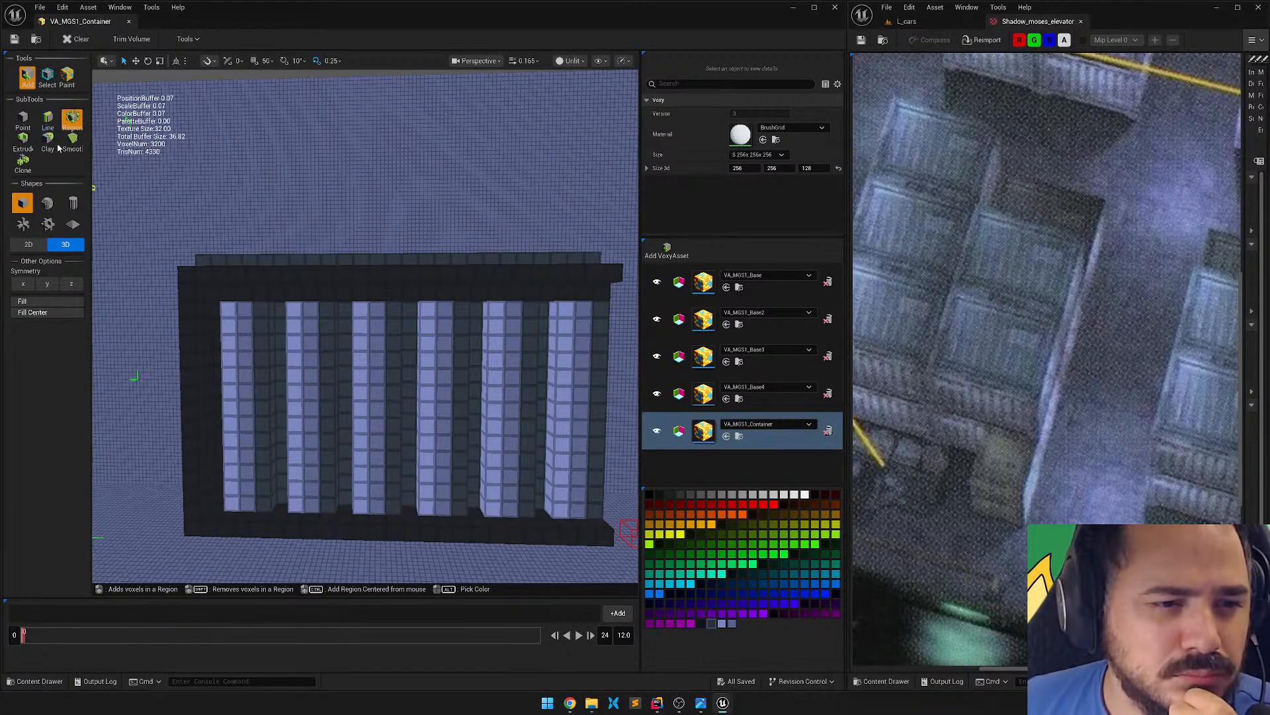
# Select the region covering the ribs and bottom frame of the container's end panel.
pyautogui.click(44, 79)
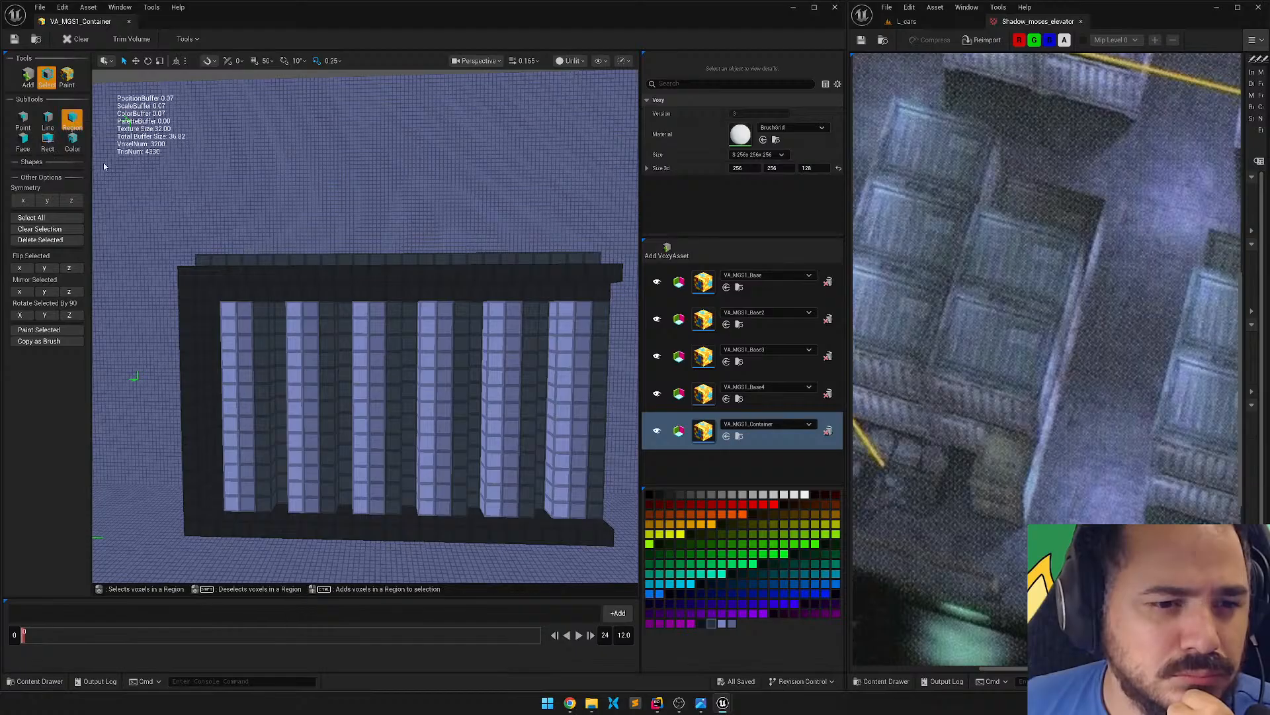
pyautogui.moveTo(216, 312); pyautogui.dragTo(608, 537)
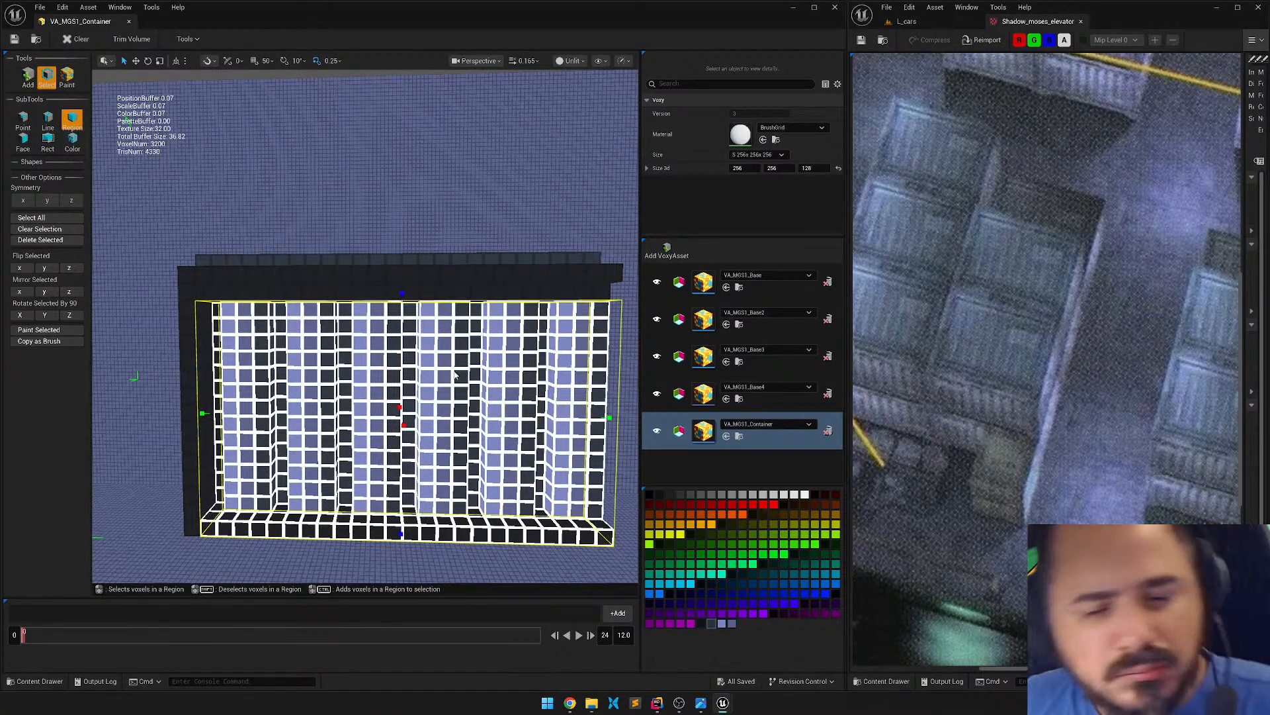
pyautogui.moveTo(609, 537); pyautogui.dragTo(215, 390, button='right')
# Try to shift the selected ribbed section inward into the container's end, and undo the move.
pyautogui.moveTo(327, 355); pyautogui.dragTo(411, 335)
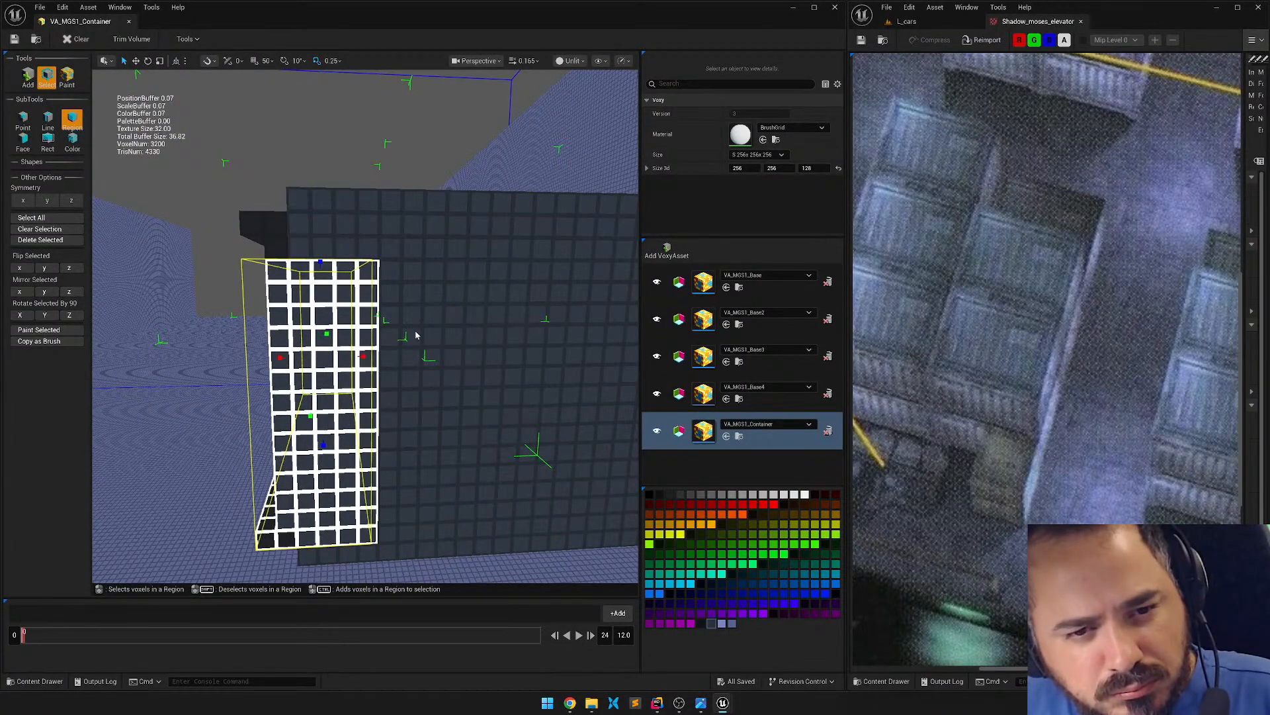
pyautogui.moveTo(300, 355); pyautogui.dragTo(331, 355)
pyautogui.press('a')
pyautogui.moveTo(137, 343); pyautogui.dragTo(137, 343, button='right')
pyautogui.press('w')
pyautogui.press('s')
pyautogui.moveTo(311, 331); pyautogui.dragTo(311, 331, button='right')
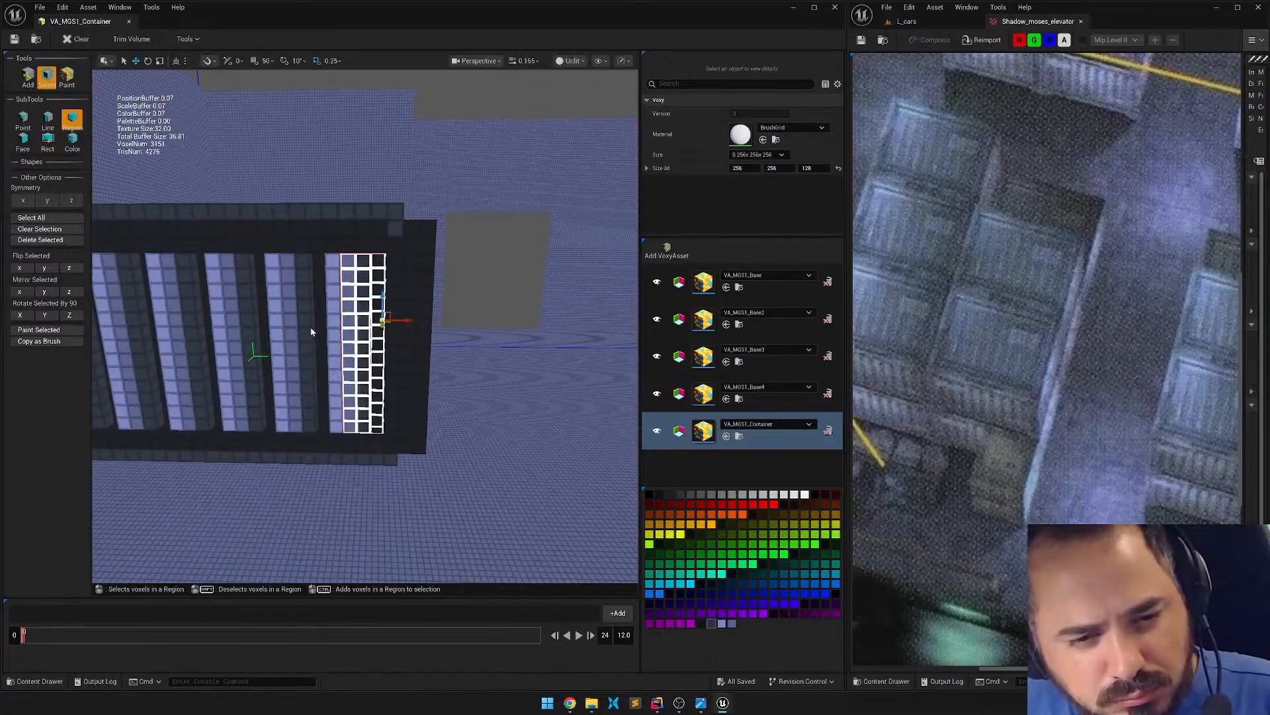
pyautogui.moveTo(444, 330); pyautogui.dragTo(445, 330, button='right')
pyautogui.press('d')
pyautogui.press('w')
pyautogui.press('s')
pyautogui.moveTo(334, 352); pyautogui.dragTo(334, 352, button='right')
pyautogui.press('q')
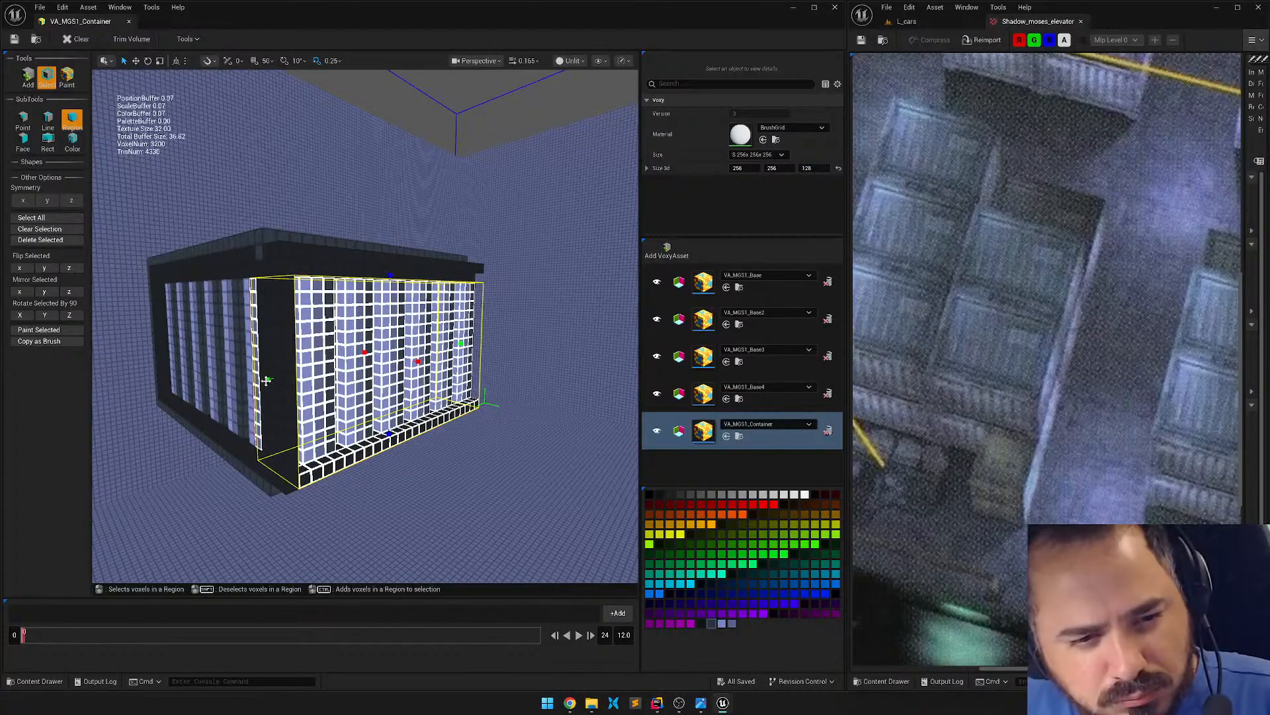
# Move the selected ribbed panel section inward so it sits within the container's plain end.
pyautogui.moveTo(266, 380); pyautogui.dragTo(312, 369)
pyautogui.moveTo(307, 371); pyautogui.dragTo(361, 388, button='right')
pyautogui.press('a')
pyautogui.press('w')
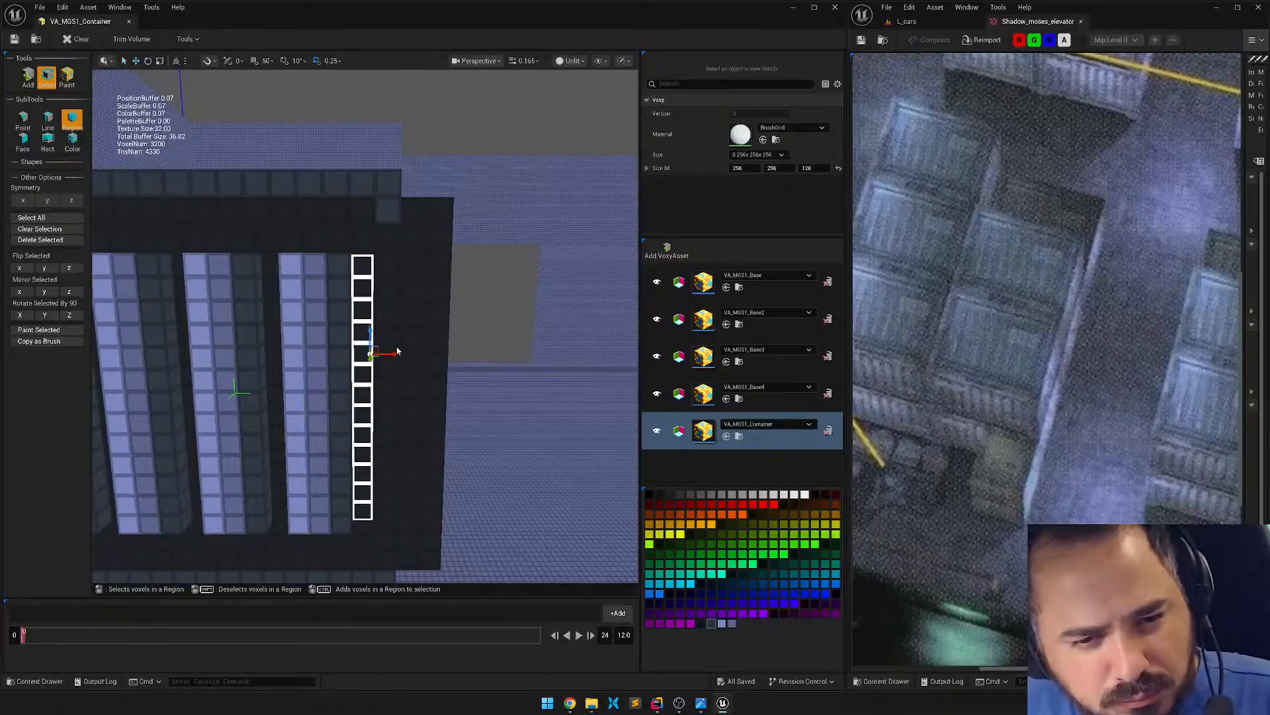
pyautogui.moveTo(396, 355); pyautogui.dragTo(363, 350)
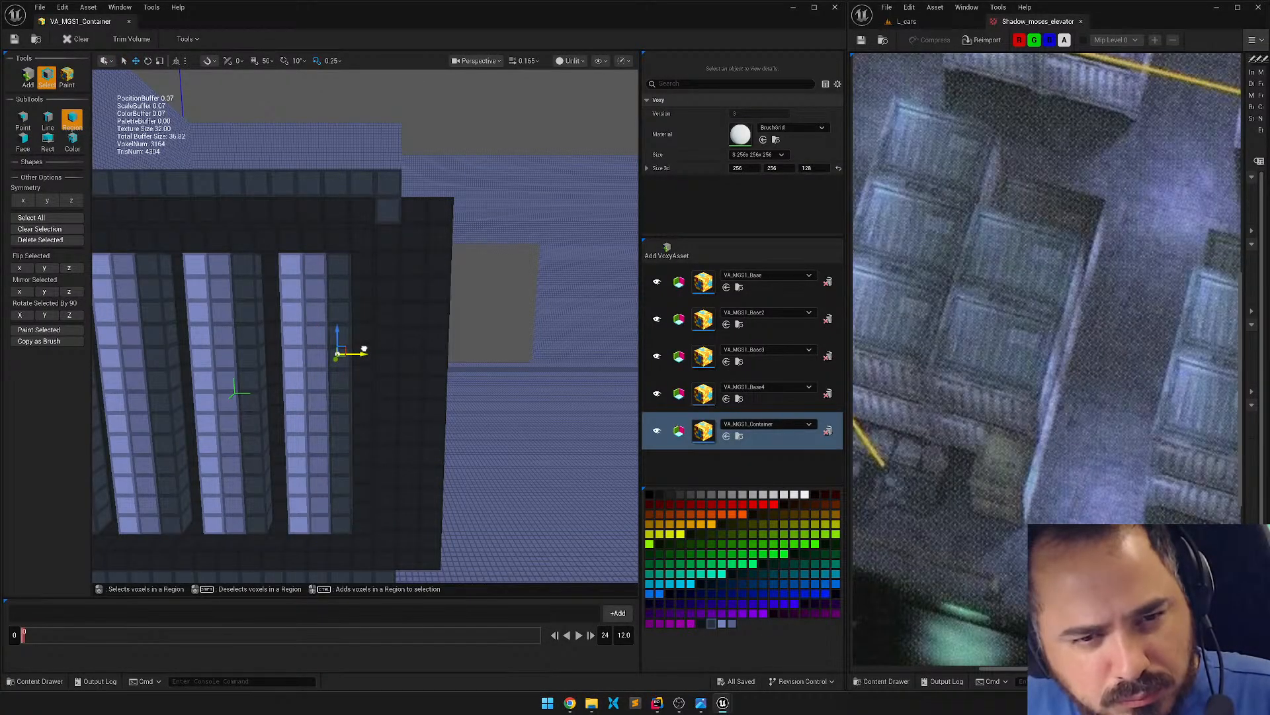
pyautogui.moveTo(364, 349); pyautogui.dragTo(500, 354, button='right')
pyautogui.hotkey('ctrl', 'z')
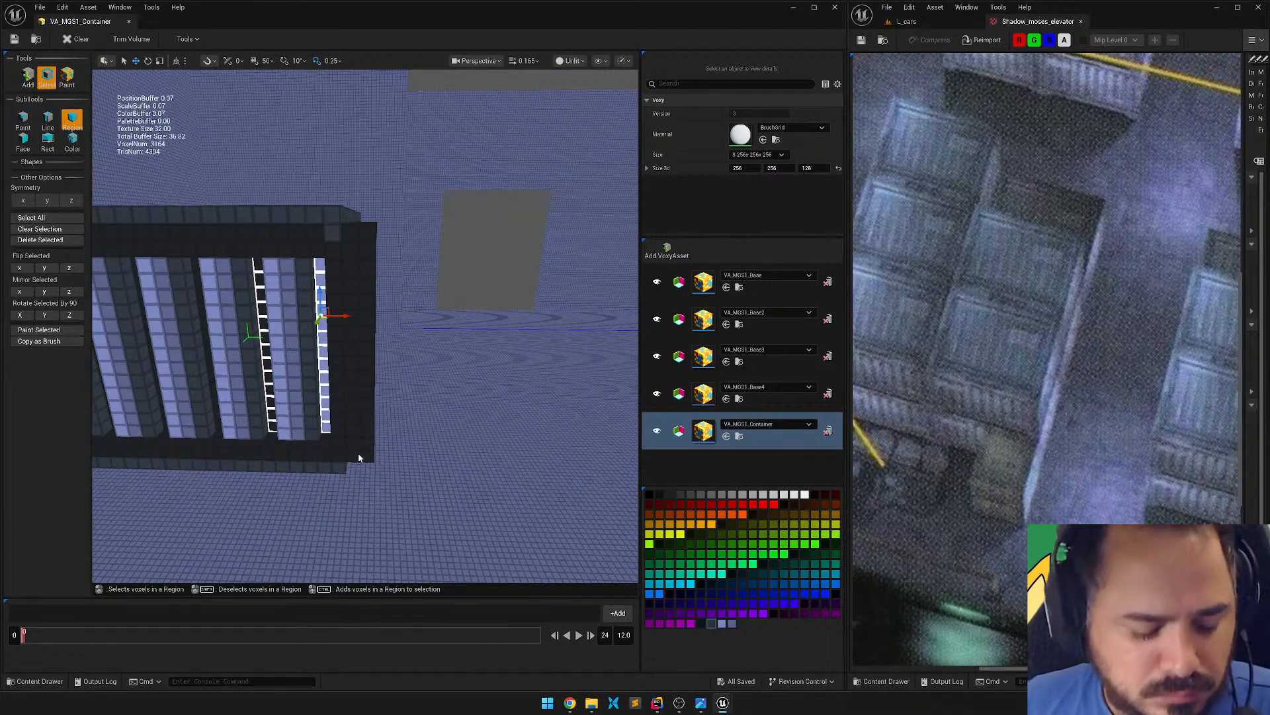
# Delete the full-height block of dark voxels protruding past the container's corner beside the ribbed side.
pyautogui.press('q')
pyautogui.moveTo(358, 458); pyautogui.dragTo(504, 160)
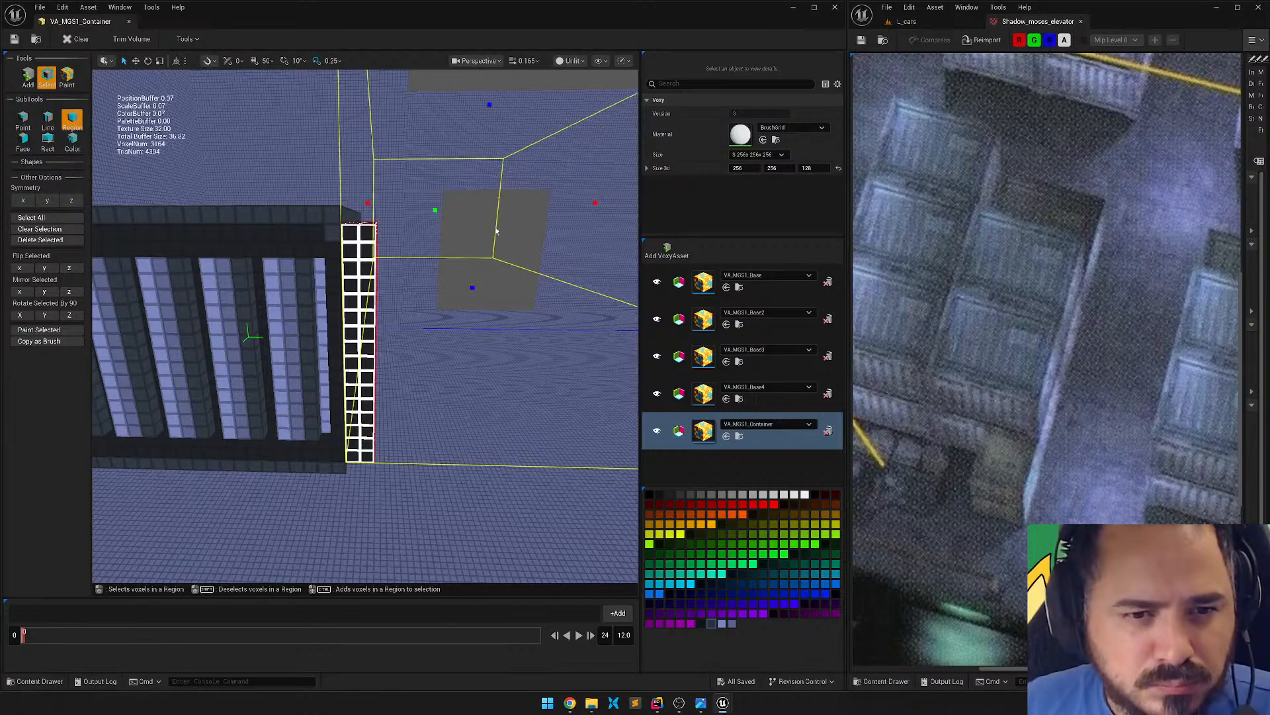
pyautogui.press('Delete')
pyautogui.moveTo(448, 274)
pyautogui.mouseDown(button='right')
pyautogui.moveTo(377, 281)
pyautogui.moveTo(463, 291)
pyautogui.moveTo(430, 285)
pyautogui.mouseUp(button='right')
pyautogui.moveTo(131, 284); pyautogui.dragTo(187, 327, button='right')
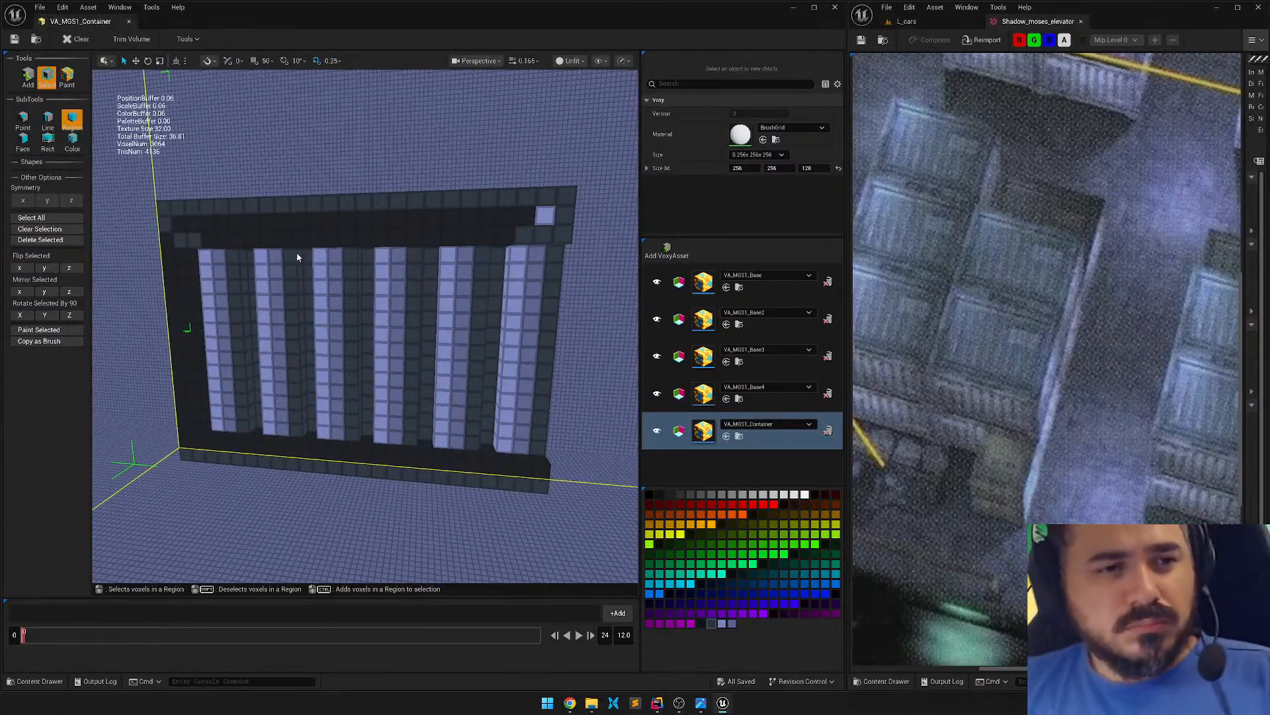
# Paint the end panel's upper frame row dark slate and add a voxel column beside the outermost rib.
pyautogui.click(67, 76)
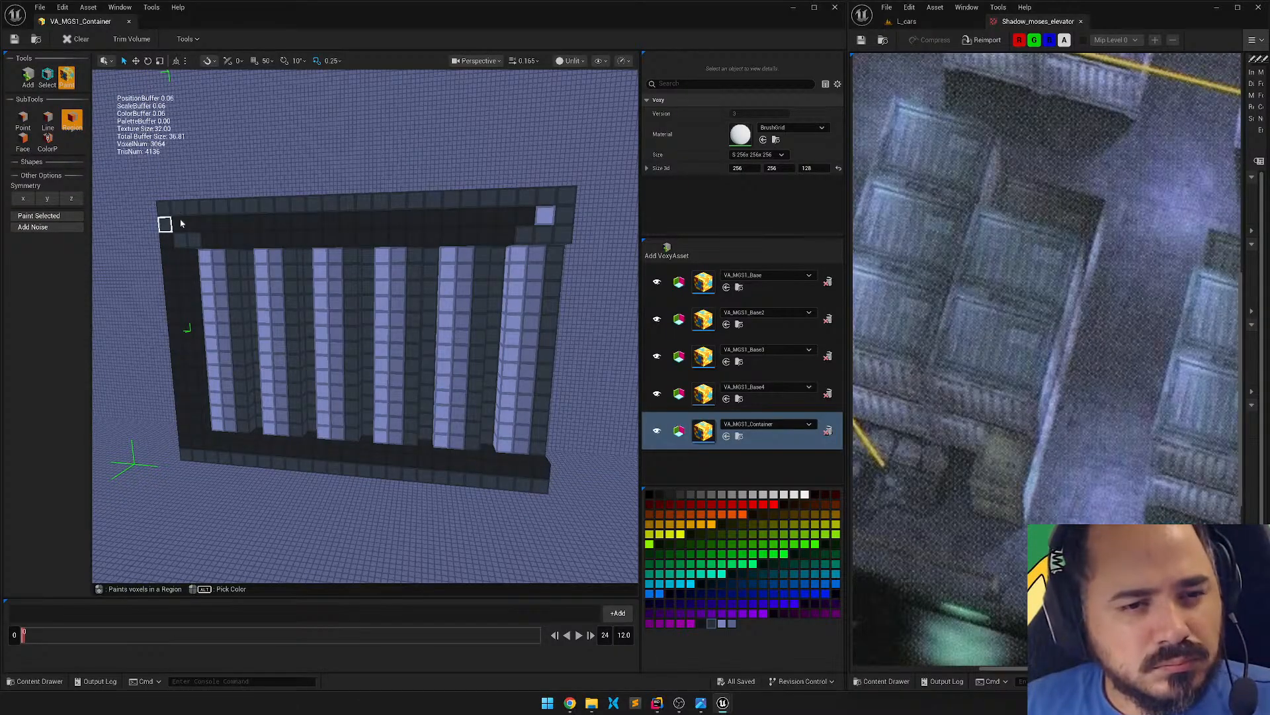
pyautogui.moveTo(180, 224)
pyautogui.mouseDown()
pyautogui.moveTo(539, 221)
pyautogui.moveTo(555, 235)
pyautogui.mouseUp()
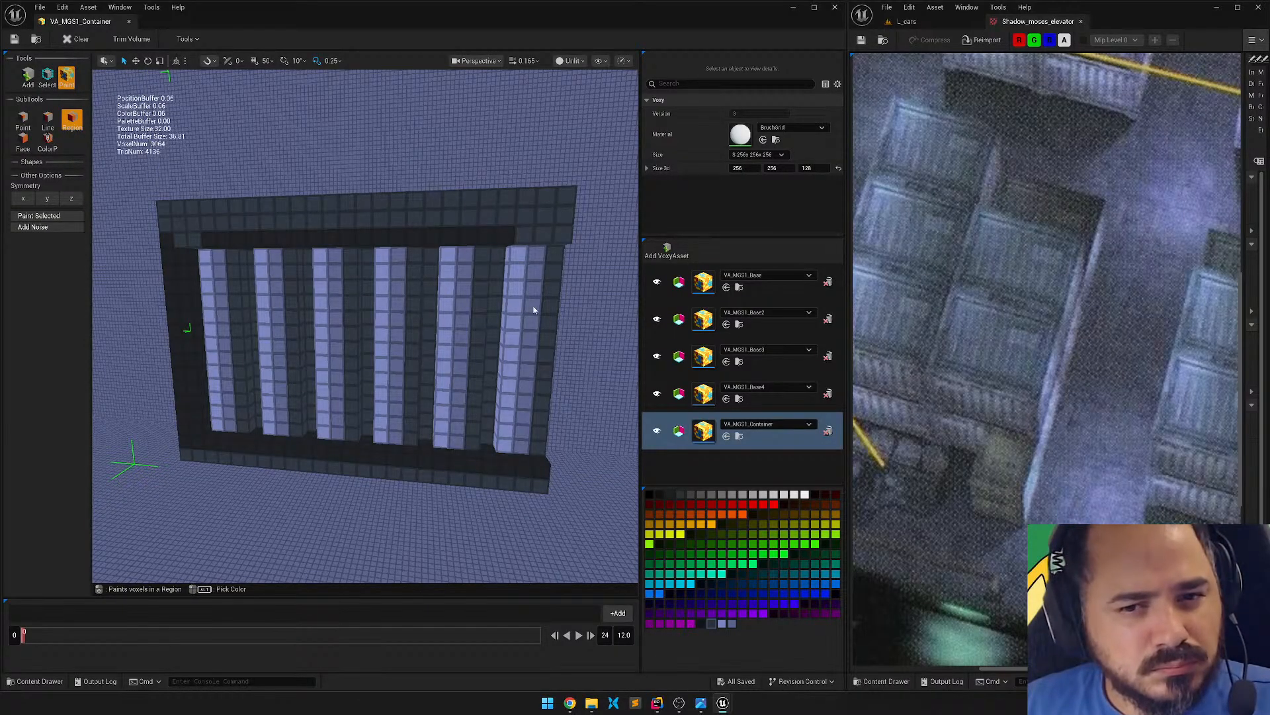
pyautogui.click(28, 77)
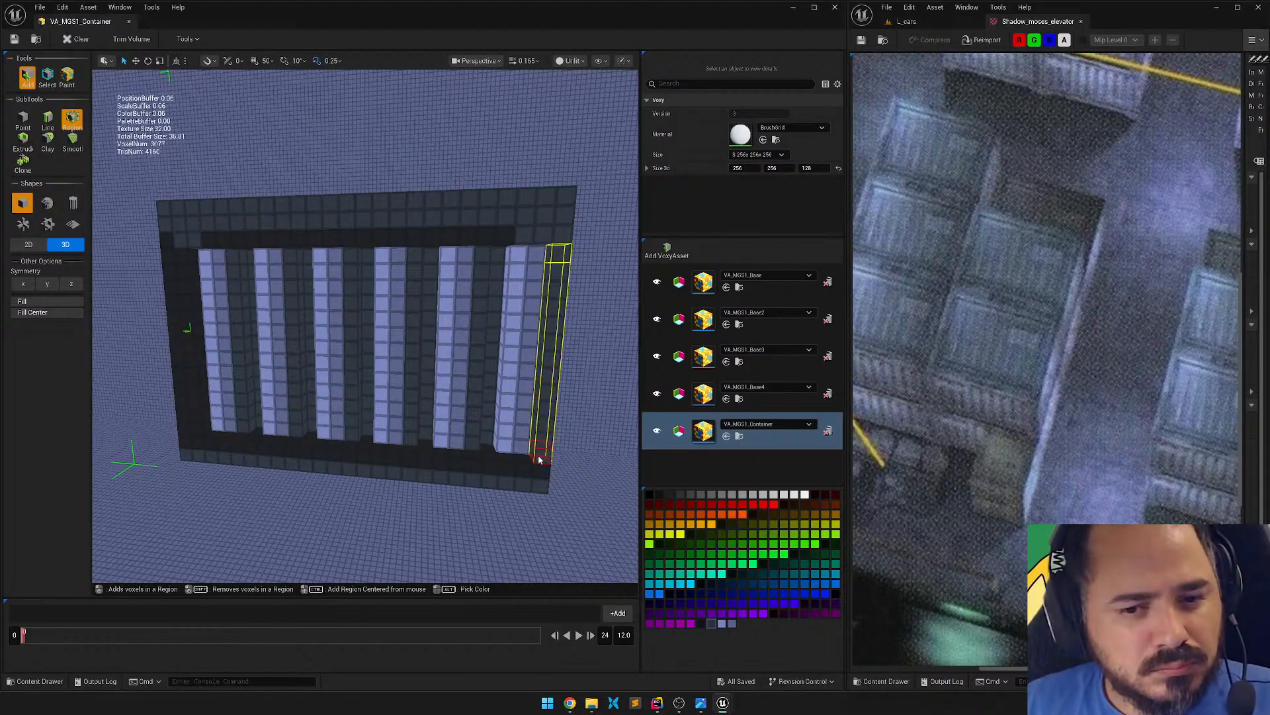
pyautogui.moveTo(539, 459); pyautogui.dragTo(539, 458)
pyautogui.moveTo(497, 271); pyautogui.dragTo(613, 266, button='right')
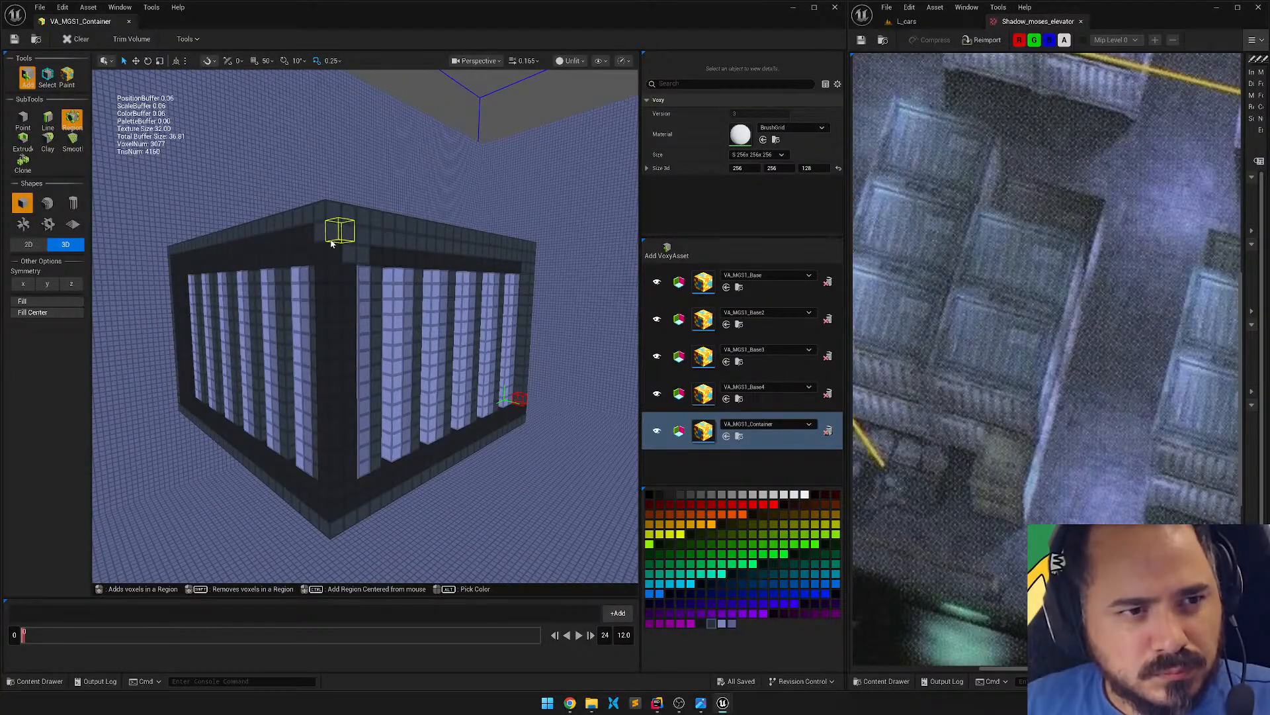
# Paint the container's vertical corner post and upper frame rail in the dark slate frame colour.
pyautogui.press('3')
pyautogui.moveTo(331, 239); pyautogui.dragTo(346, 514)
pyautogui.moveTo(504, 454)
pyautogui.mouseDown(button='right')
pyautogui.moveTo(530, 454)
pyautogui.moveTo(456, 443)
pyautogui.mouseUp(button='right')
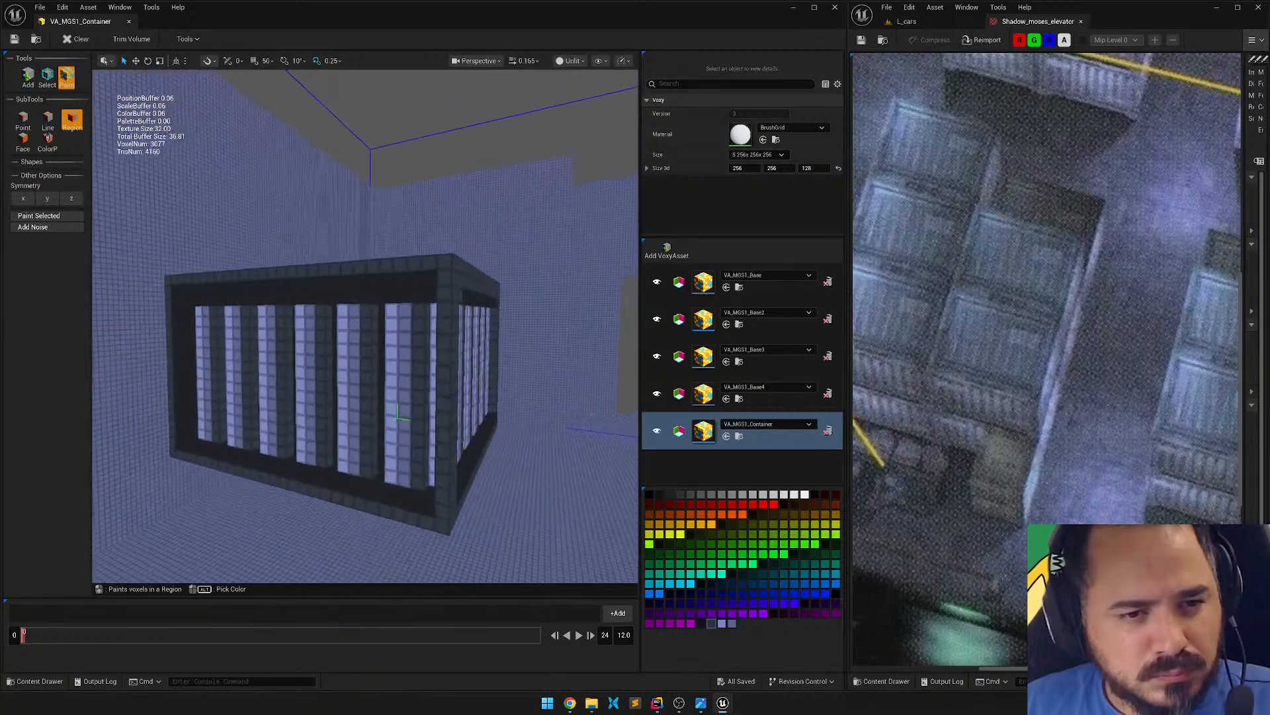
pyautogui.moveTo(174, 302); pyautogui.dragTo(171, 300, button='right')
pyautogui.moveTo(298, 290); pyautogui.dragTo(434, 280)
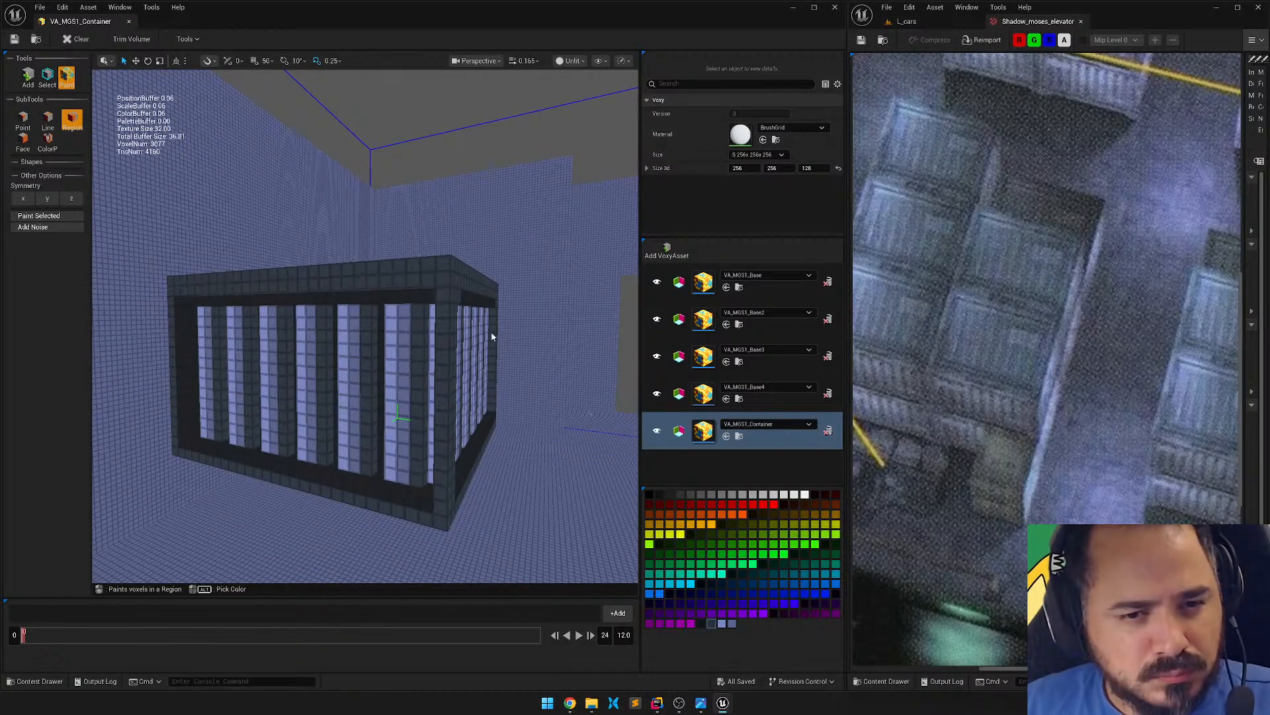
# Paint the row above the end panel's ribs and the recessed columns between them near-black.
pyautogui.moveTo(490, 336)
pyautogui.mouseDown(button='right')
pyautogui.moveTo(397, 336)
pyautogui.moveTo(459, 336)
pyautogui.mouseUp(button='right')
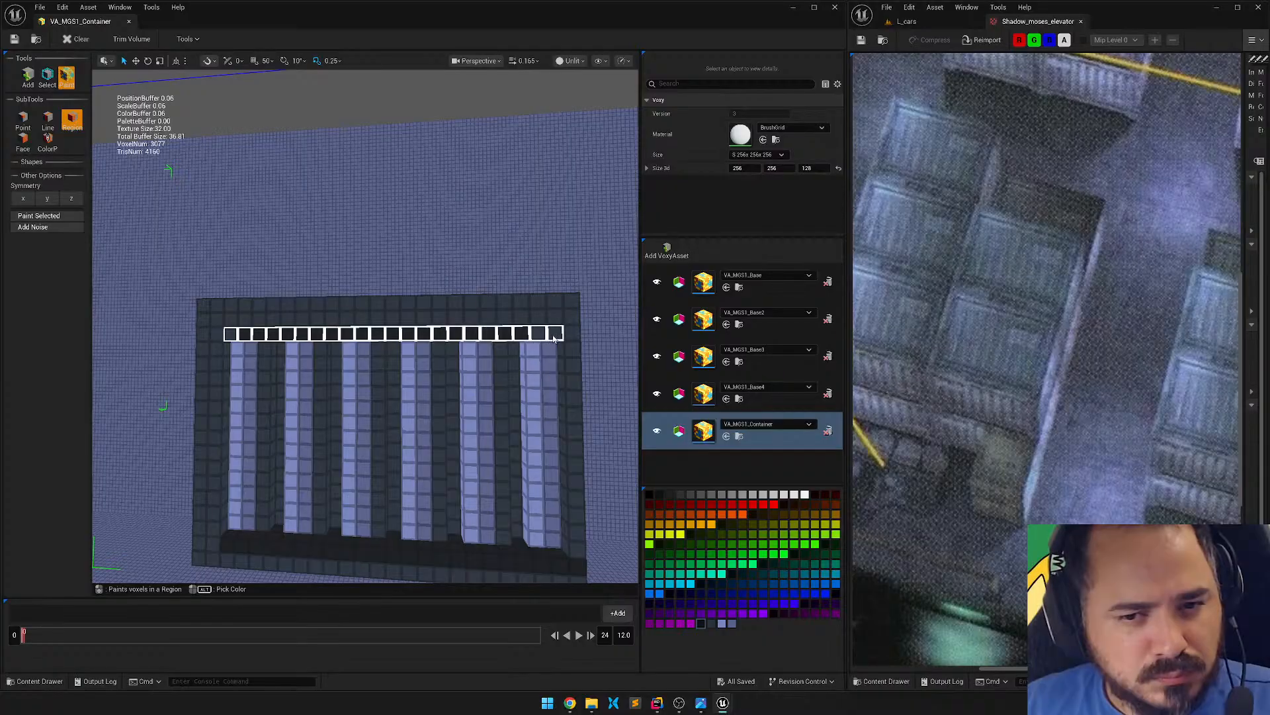
pyautogui.moveTo(553, 334); pyautogui.dragTo(553, 335)
pyautogui.moveTo(553, 335)
pyautogui.mouseDown(button='right')
pyautogui.moveTo(437, 331)
pyautogui.moveTo(530, 337)
pyautogui.moveTo(504, 400)
pyautogui.mouseUp(button='right')
pyautogui.moveTo(335, 284); pyautogui.dragTo(334, 473)
pyautogui.moveTo(414, 475); pyautogui.dragTo(420, 233)
pyautogui.moveTo(420, 232)
pyautogui.mouseDown(button='right')
pyautogui.moveTo(397, 238)
pyautogui.moveTo(418, 238)
pyautogui.mouseUp(button='right')
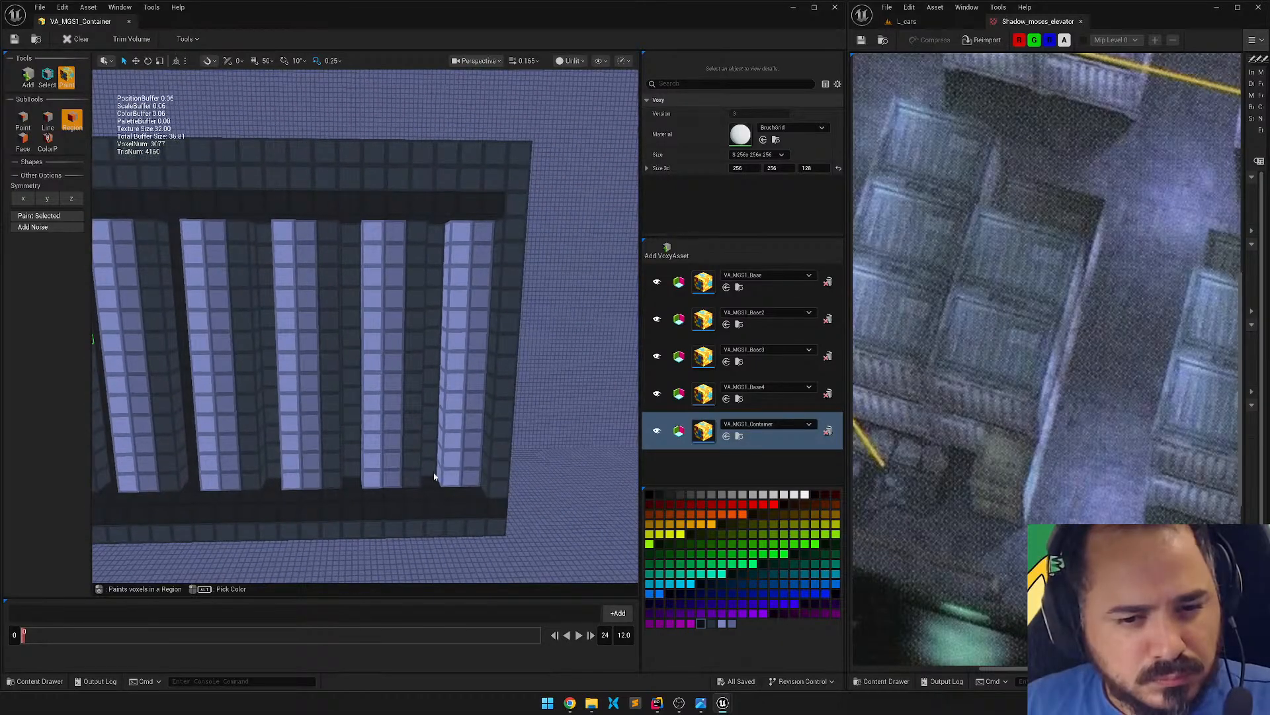
pyautogui.moveTo(434, 473); pyautogui.dragTo(439, 224)
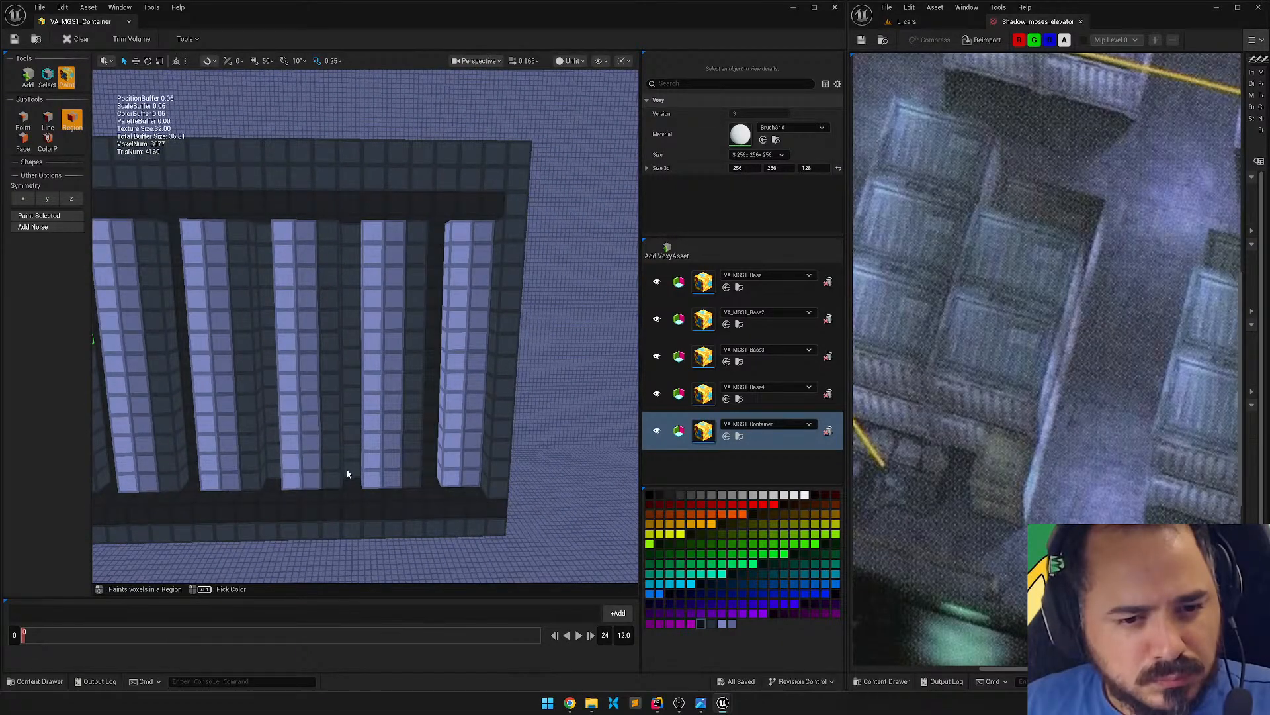
pyautogui.moveTo(346, 471); pyautogui.dragTo(357, 224)
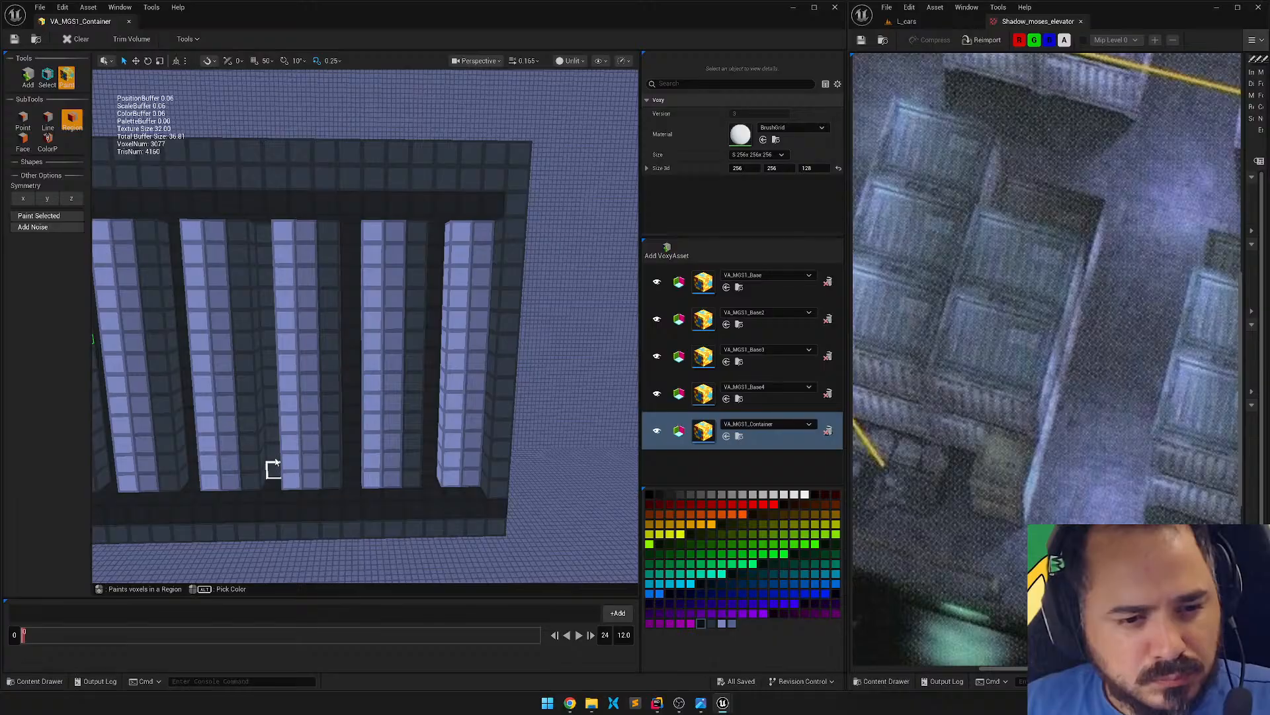
pyautogui.moveTo(274, 468)
pyautogui.mouseDown()
pyautogui.moveTo(268, 223)
pyautogui.moveTo(268, 235)
pyautogui.mouseUp()
# Save the container asset with its repainted end panel.
pyautogui.press('a')
pyautogui.moveTo(346, 331)
pyautogui.mouseDown(button='right')
pyautogui.moveTo(433, 331)
pyautogui.moveTo(324, 331)
pyautogui.moveTo(337, 331)
pyautogui.mouseUp(button='right')
pyautogui.press('s')
pyautogui.press('a')
pyautogui.press('w')
pyautogui.press('w')
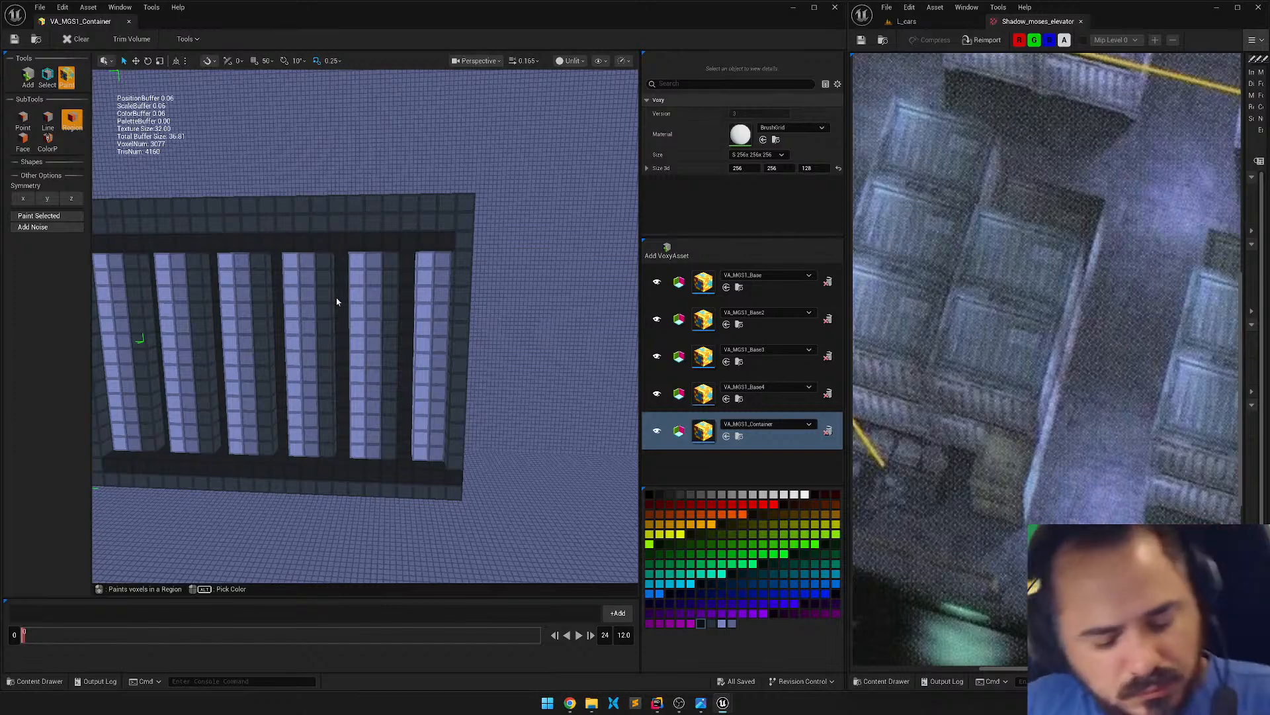
pyautogui.hotkey('ctrl', 's')
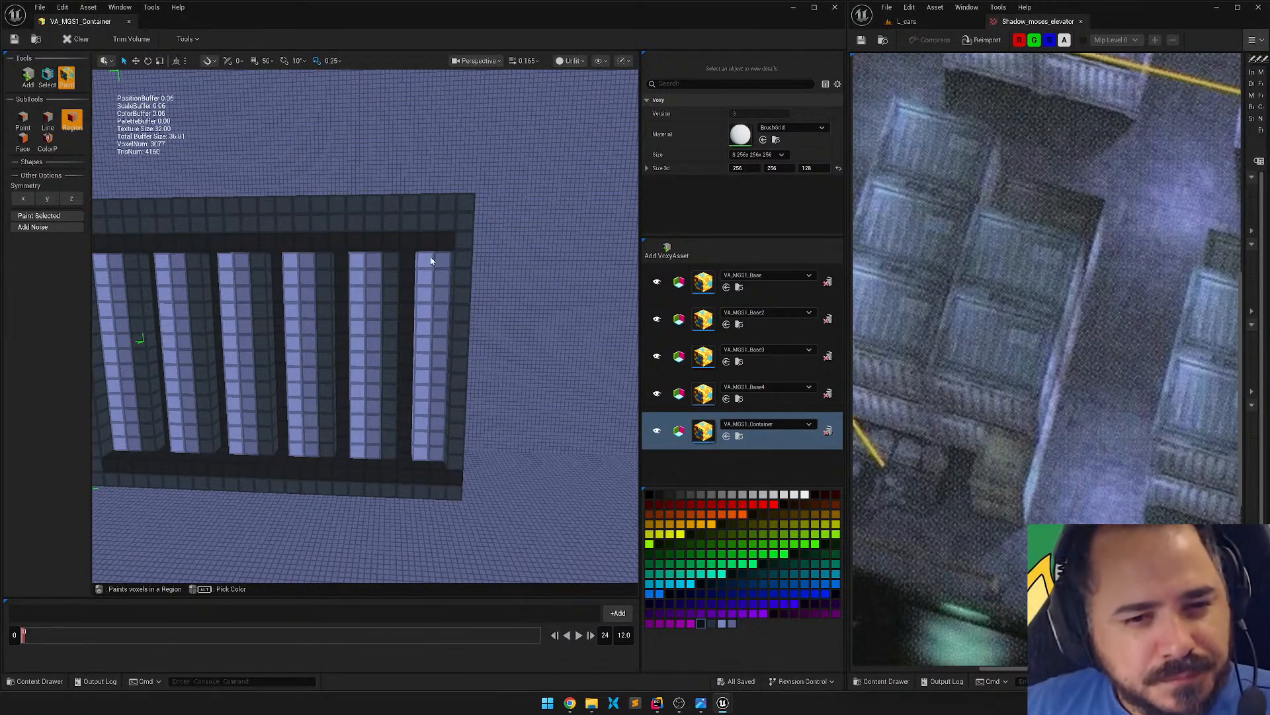
# Delete the outermost lilac rib nearest the corner of the end panel.
pyautogui.moveTo(357, 202)
pyautogui.mouseDown(button='right')
pyautogui.moveTo(357, 244)
pyautogui.moveTo(357, 219)
pyautogui.mouseUp(button='right')
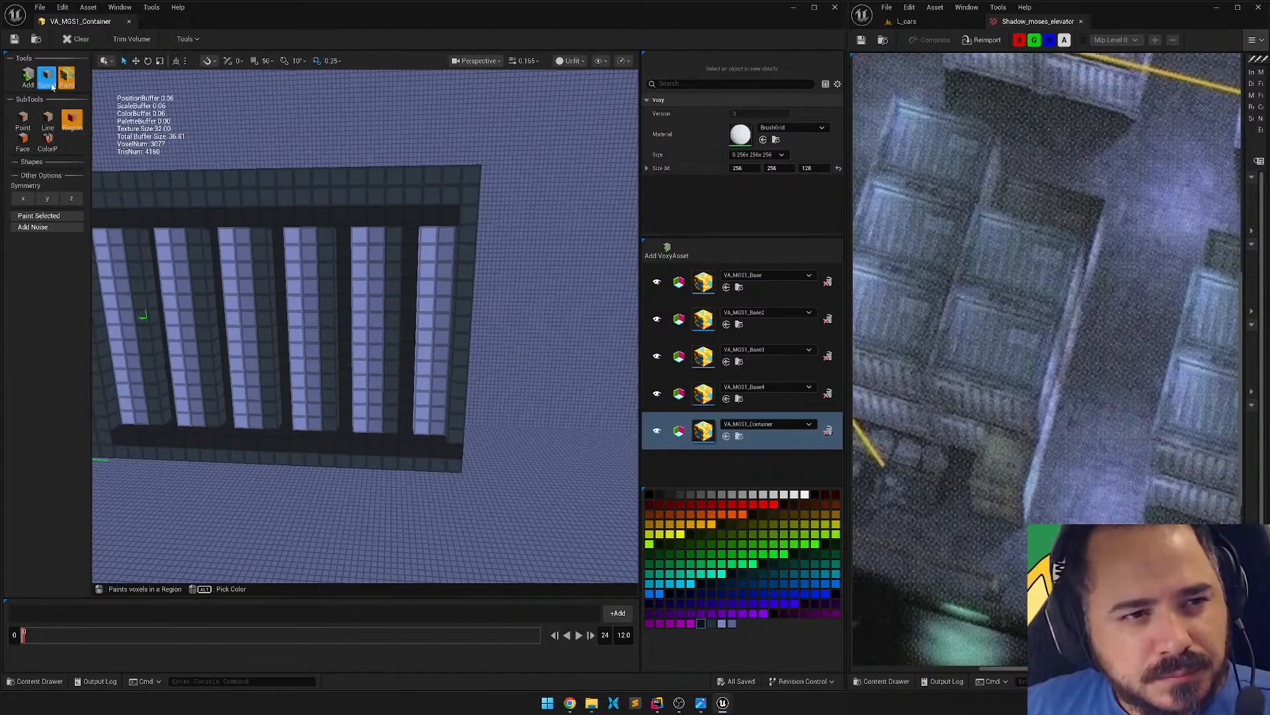
pyautogui.click(47, 79)
pyautogui.moveTo(427, 239); pyautogui.dragTo(439, 426)
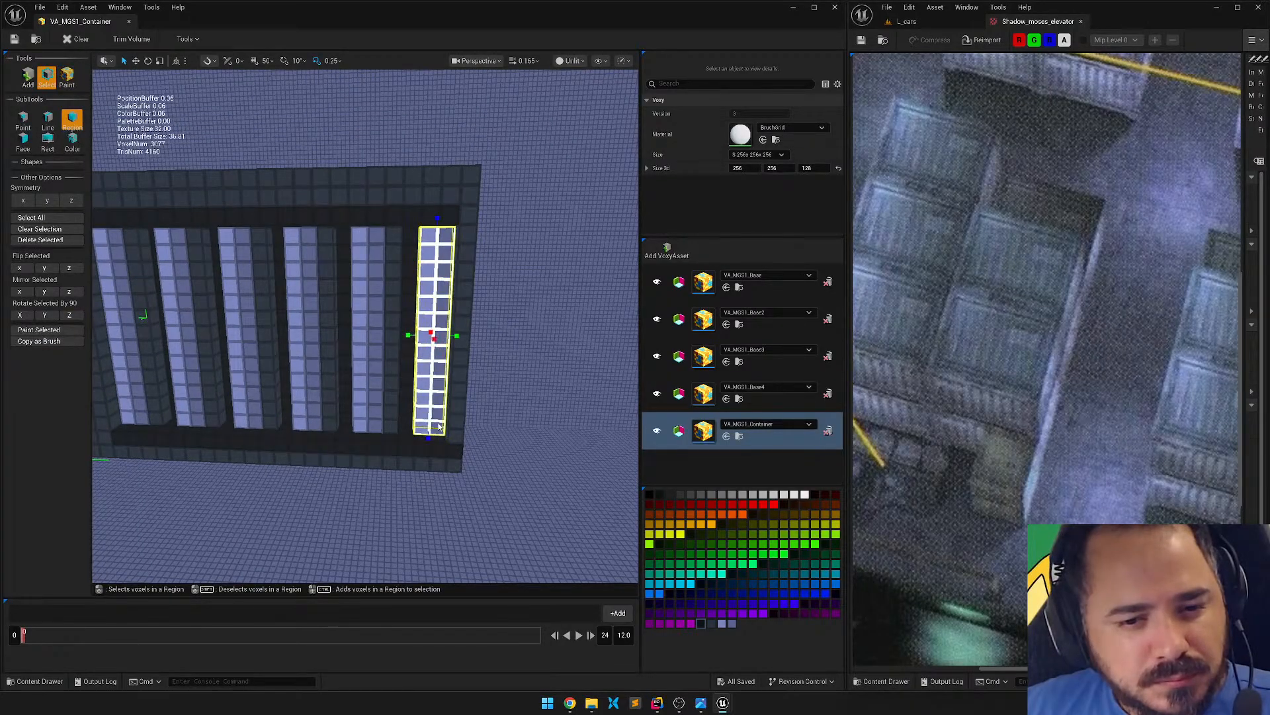
pyautogui.press('Delete')
# Remove the layer of slate voxels behind the deleted rib to deepen the recess beside the corner post.
pyautogui.moveTo(434, 425); pyautogui.dragTo(381, 456, button='right')
pyautogui.press('w')
pyautogui.press('s')
pyautogui.press('w')
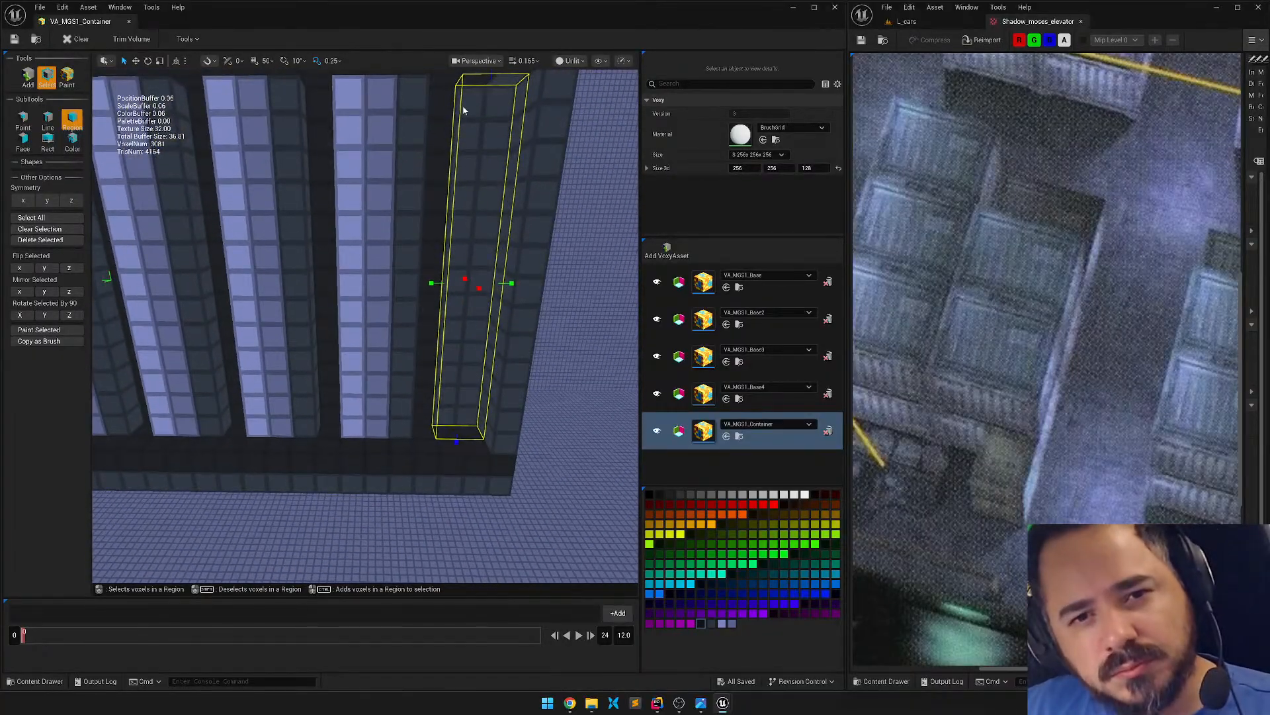
pyautogui.moveTo(463, 110); pyautogui.dragTo(467, 417)
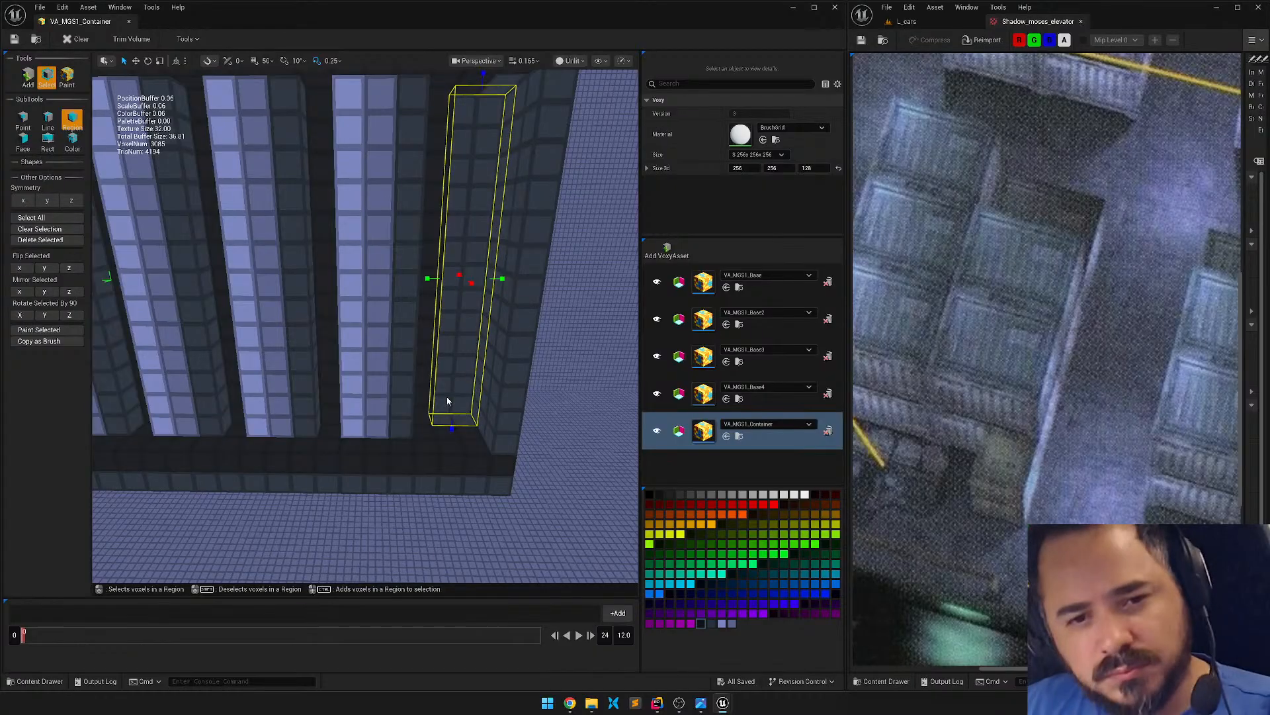
pyautogui.click(424, 439)
# Select the rib nearest the cleared recess with its dark side columns and move it two voxels toward the corner post.
pyautogui.press('s')
pyautogui.moveTo(414, 437)
pyautogui.mouseDown(button='right')
pyautogui.moveTo(414, 417)
pyautogui.moveTo(414, 437)
pyautogui.mouseUp(button='right')
pyautogui.press('w')
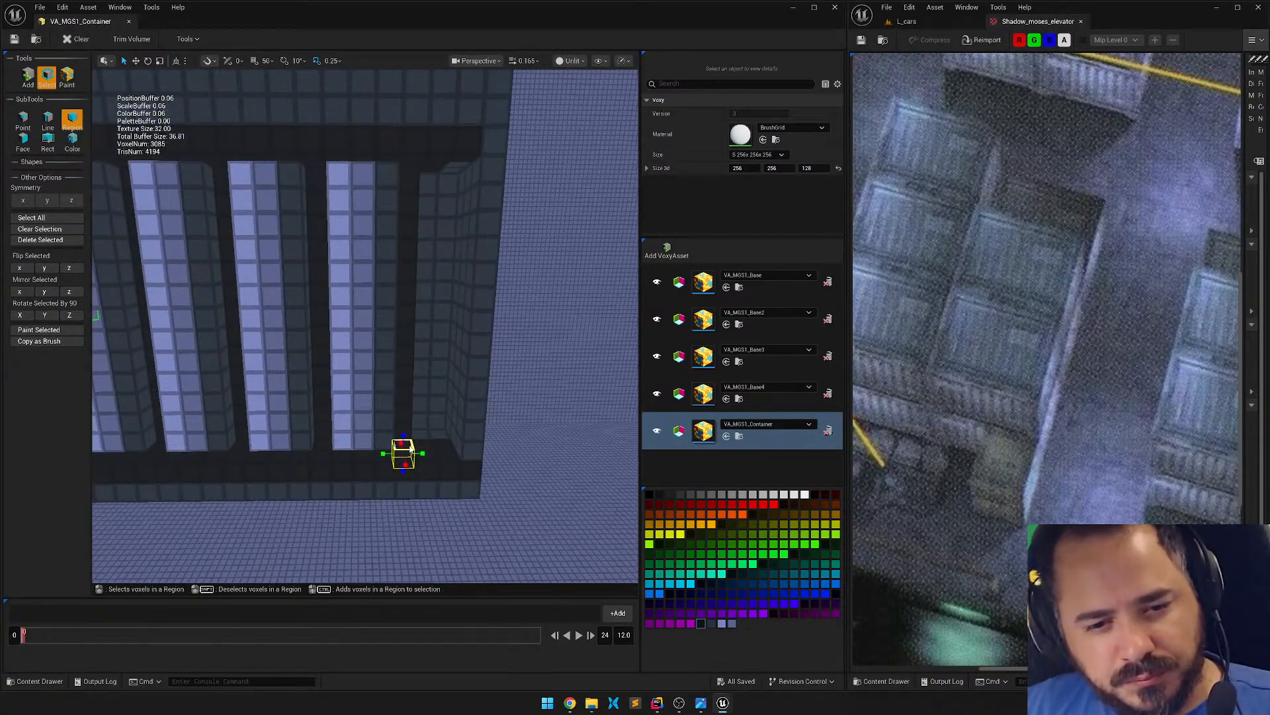
pyautogui.moveTo(410, 448); pyautogui.dragTo(333, 176)
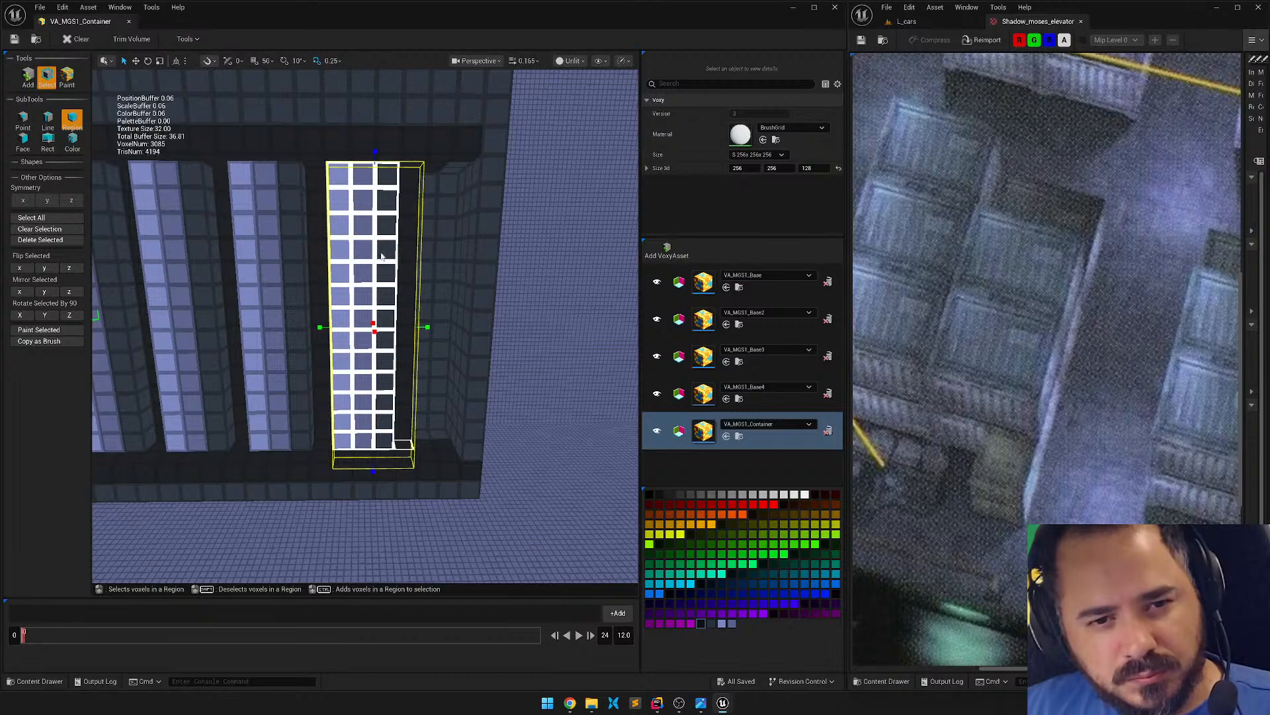
pyautogui.press('w')
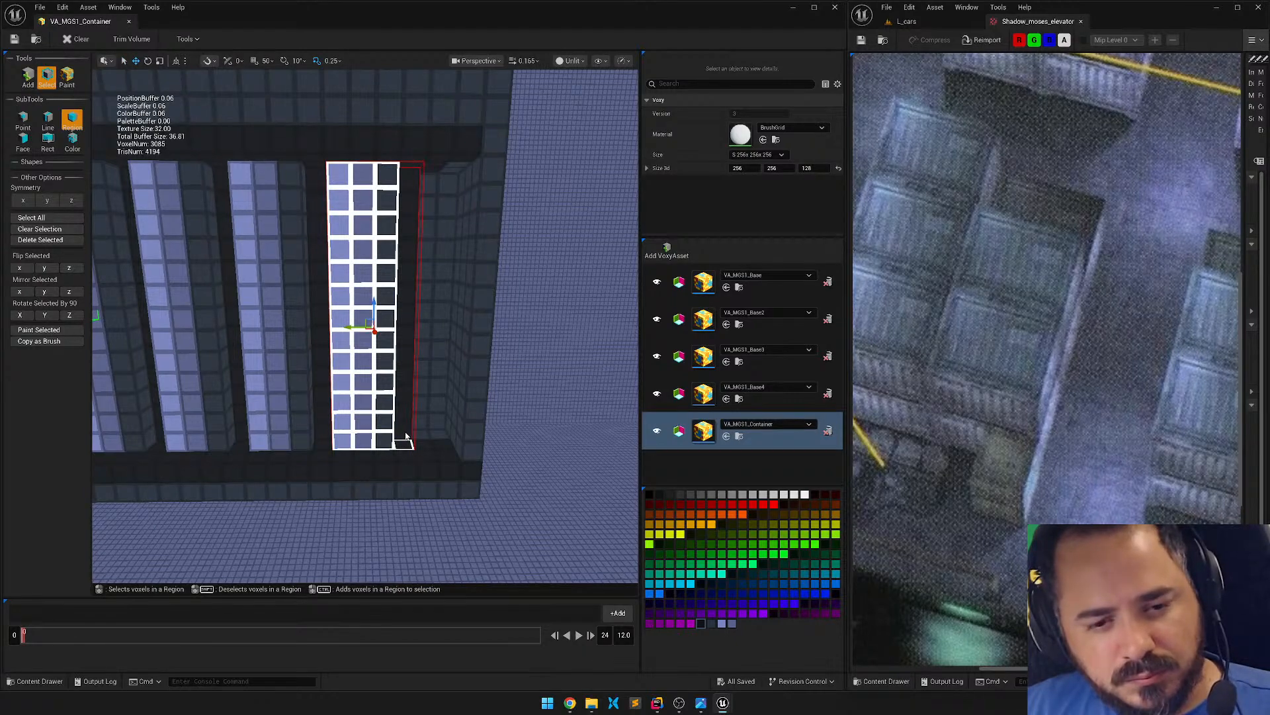
pyautogui.press('r')
pyautogui.keyDown('ctrl'); pyautogui.moveTo(401, 397); pyautogui.dragTo(406, 181); pyautogui.keyUp('ctrl')
pyautogui.press('w')
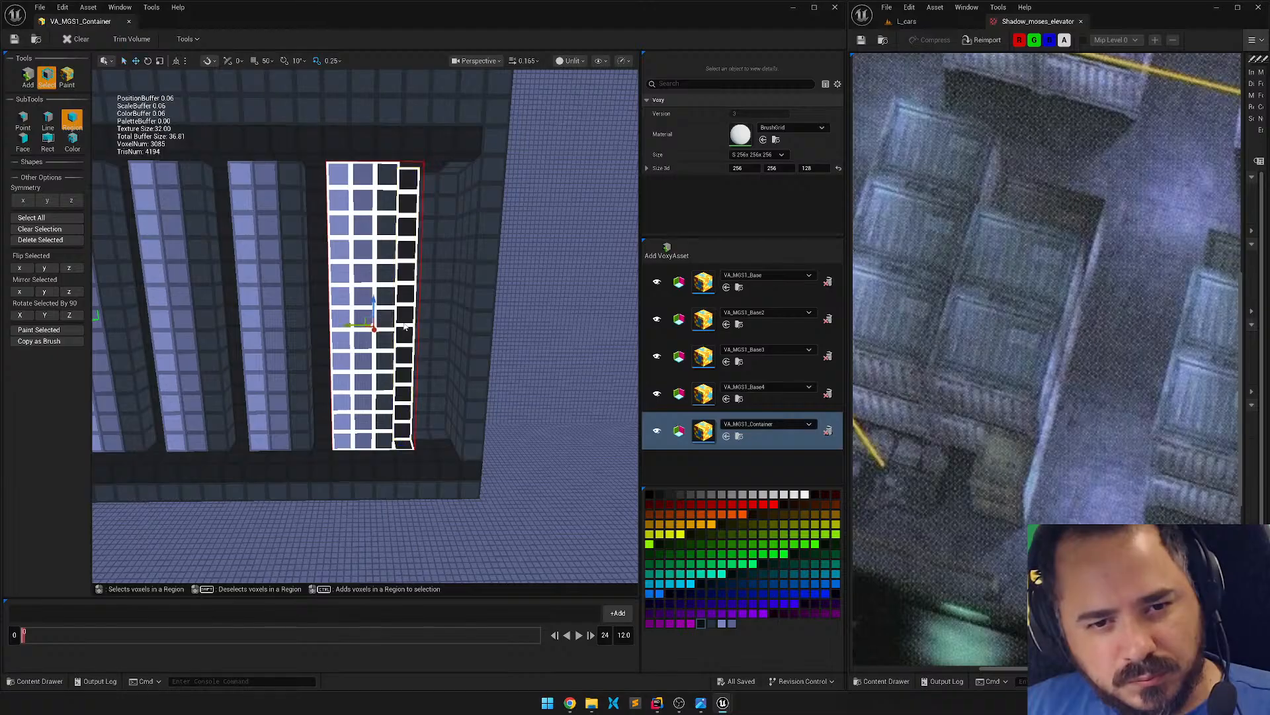
pyautogui.moveTo(349, 326); pyautogui.dragTo(397, 331)
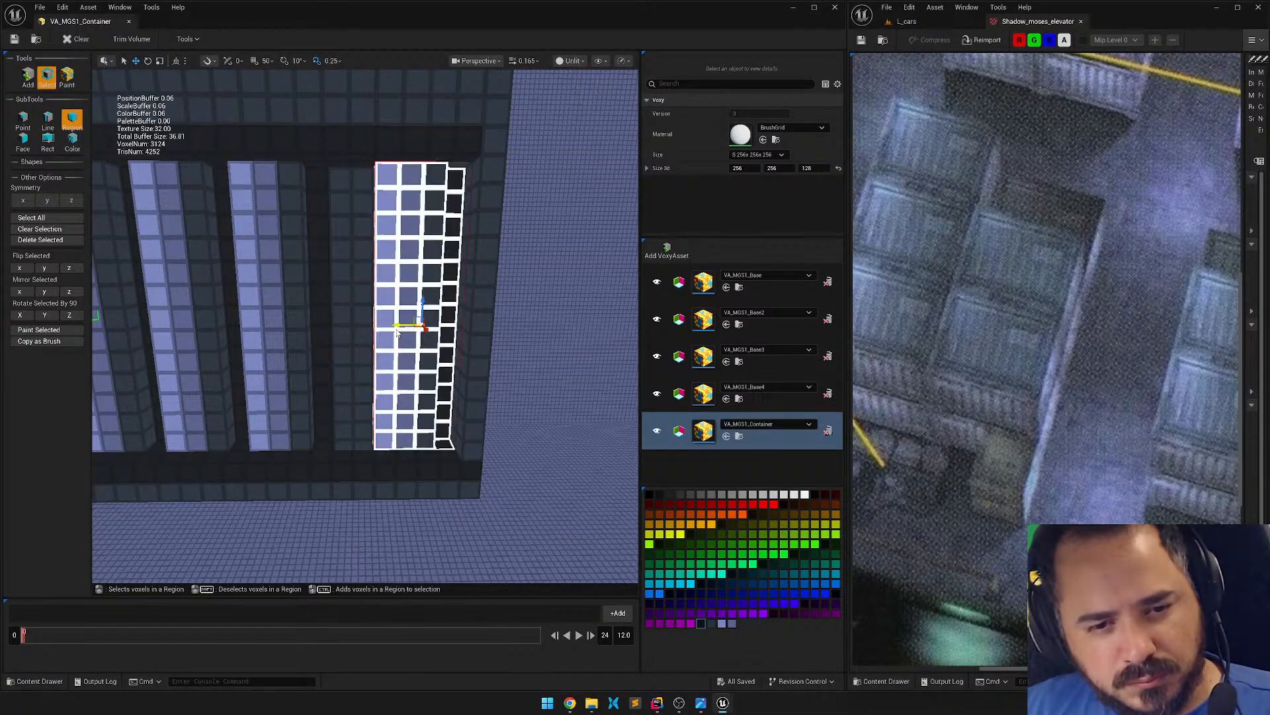
# Delete the four remaining ribs on the end panel, keeping only the repositioned one.
pyautogui.moveTo(374, 340); pyautogui.dragTo(412, 453, button='right')
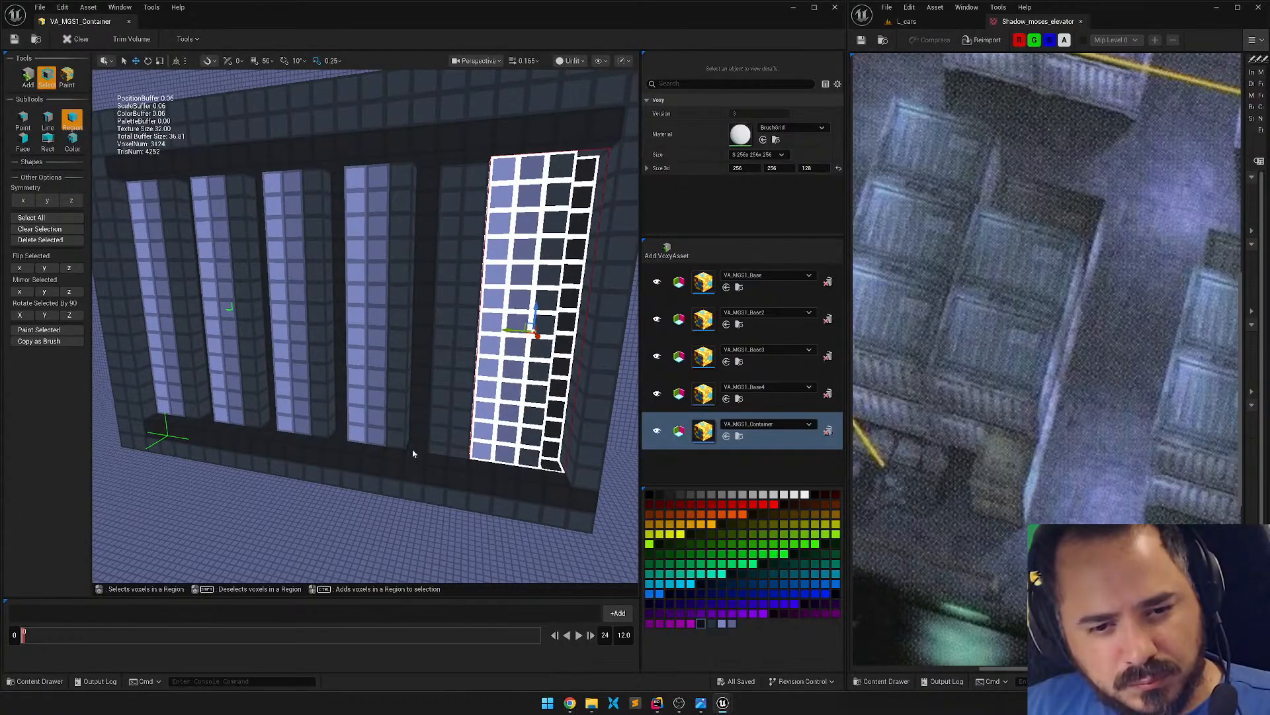
pyautogui.press('q')
pyautogui.moveTo(420, 451); pyautogui.dragTo(138, 185)
pyautogui.press('Delete')
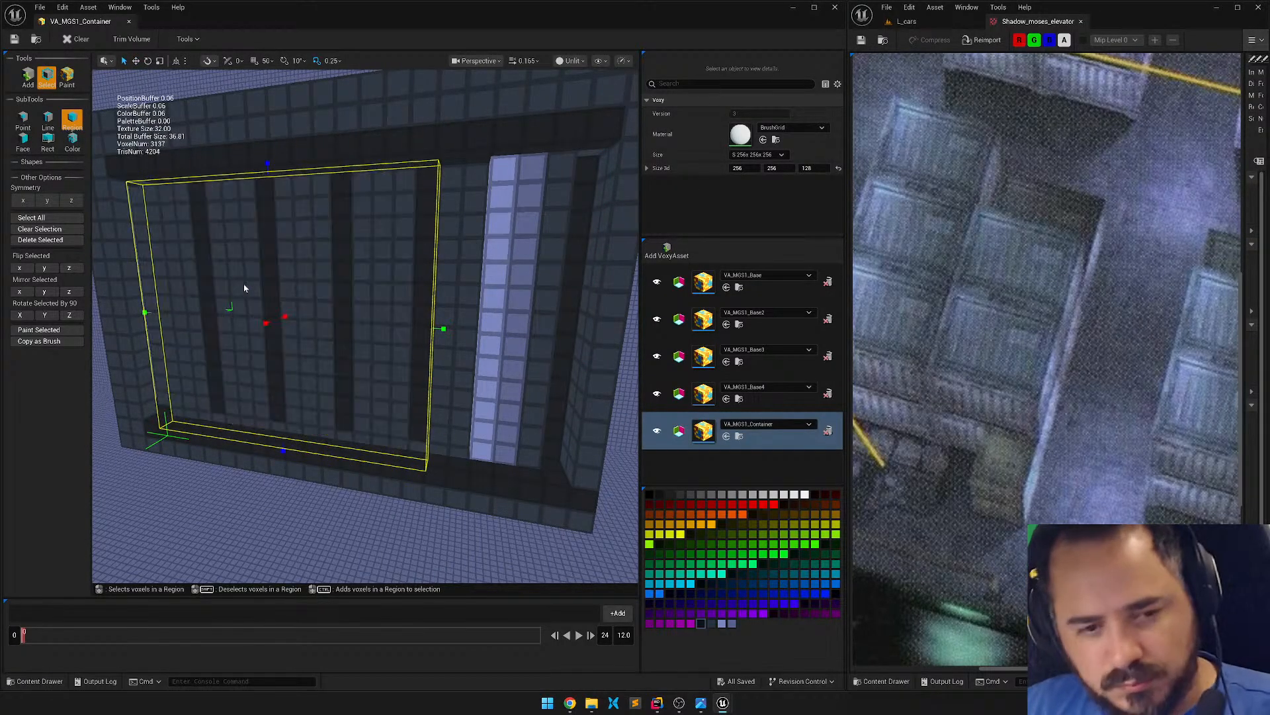
# Try to duplicate the repositioned rib and its recess beside the original, and undo the copy.
pyautogui.moveTo(422, 270)
pyautogui.mouseDown(button='right')
pyautogui.moveTo(463, 270)
pyautogui.moveTo(424, 282)
pyautogui.mouseUp(button='right')
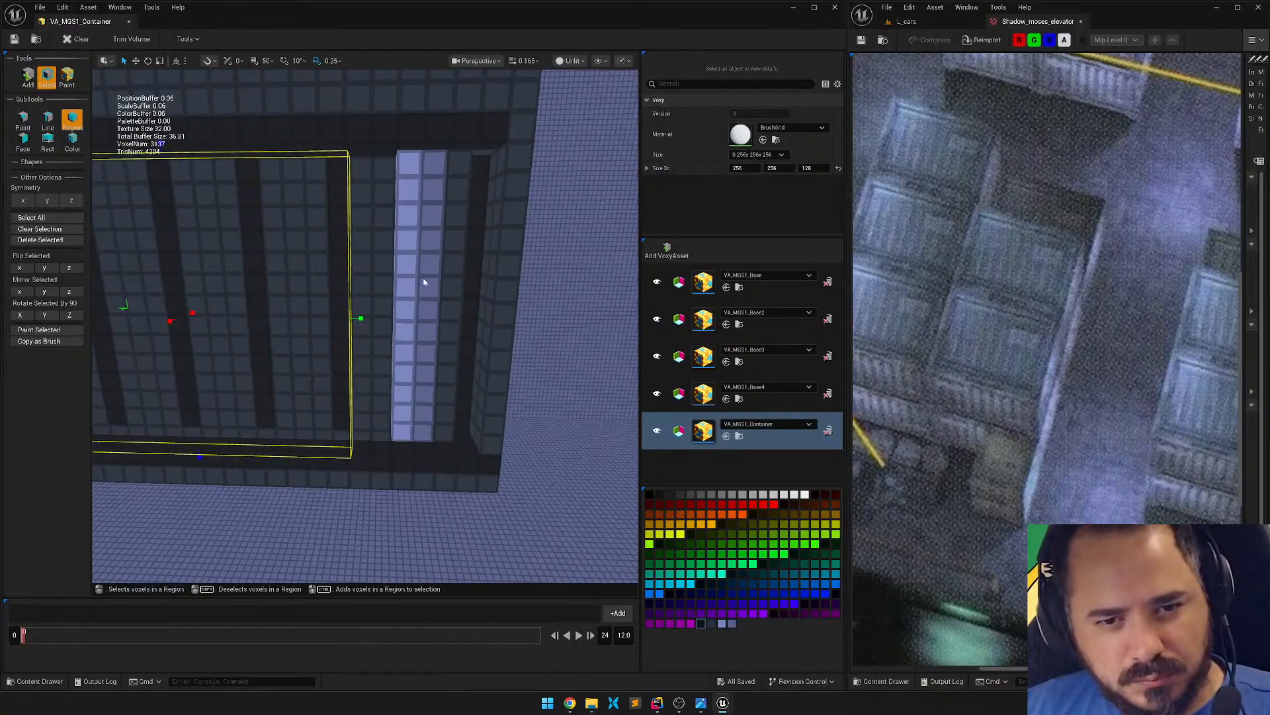
pyautogui.moveTo(461, 437); pyautogui.dragTo(413, 184)
pyautogui.moveTo(414, 320); pyautogui.dragTo(317, 319)
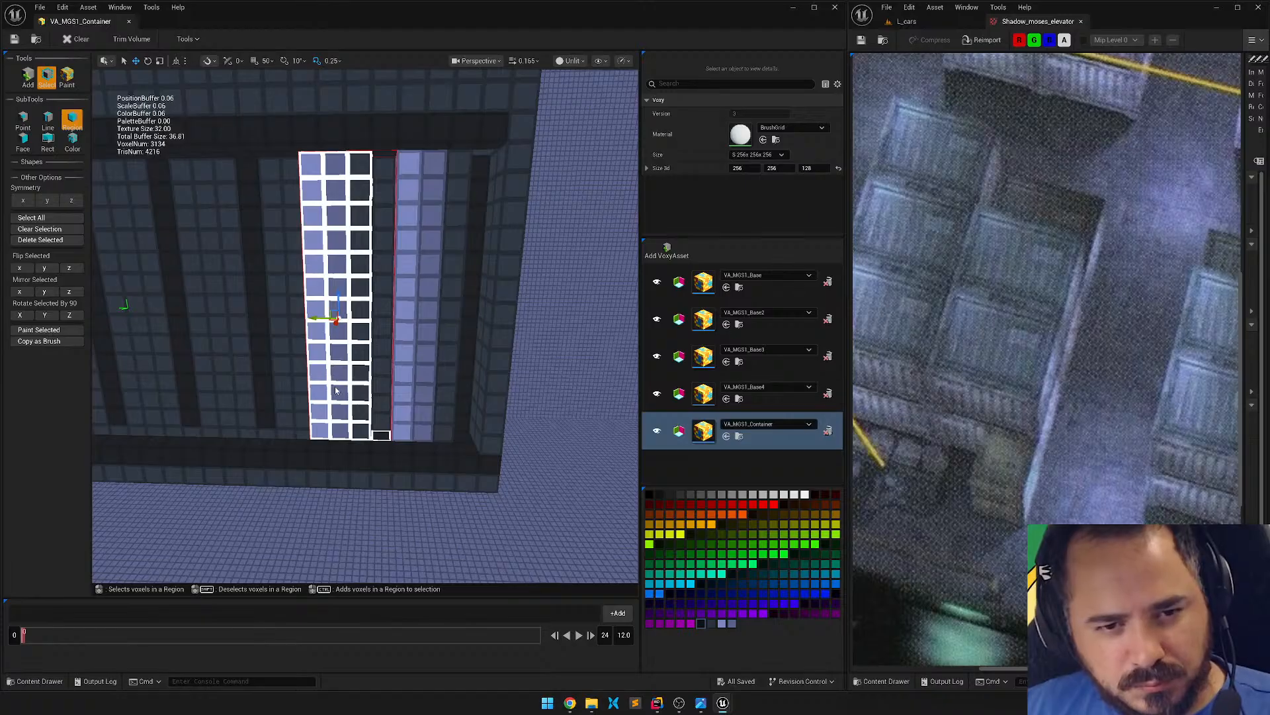
pyautogui.hotkey('ctrl', 'z')
# Paint the whole cleared wall area beside the remaining rib near-black.
pyautogui.moveTo(335, 389); pyautogui.dragTo(247, 381, button='right')
pyautogui.moveTo(534, 431); pyautogui.dragTo(144, 152)
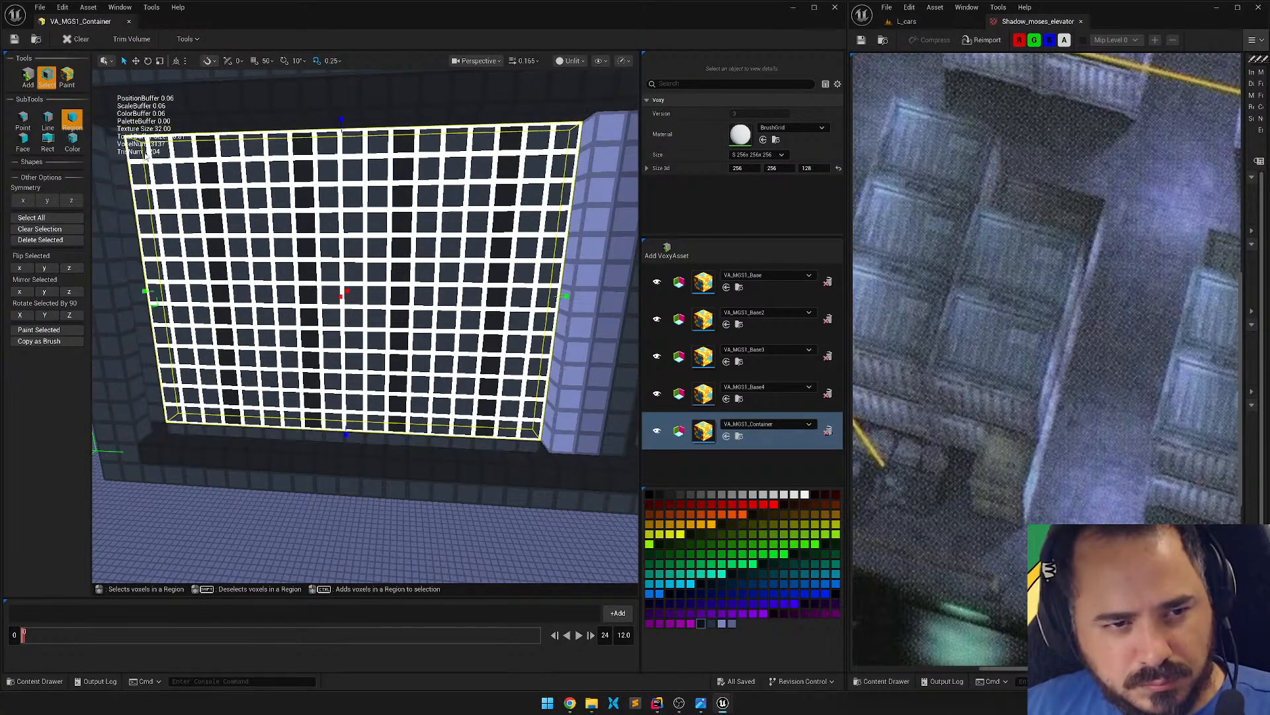
pyautogui.click(39, 330)
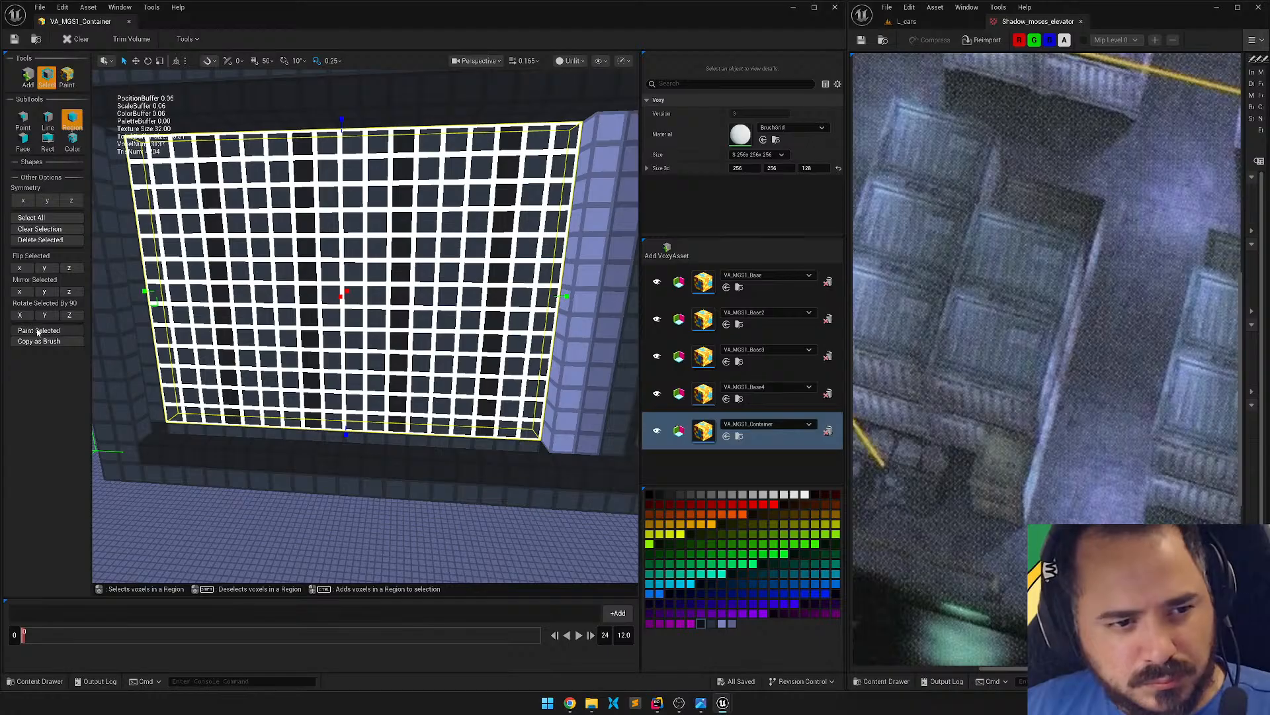
# Select the full height of the remaining rib with its dark side columns and duplicate it twice along the end panel.
pyautogui.moveTo(278, 318)
pyautogui.mouseDown(button='right')
pyautogui.moveTo(324, 308)
pyautogui.moveTo(465, 377)
pyautogui.mouseUp(button='right')
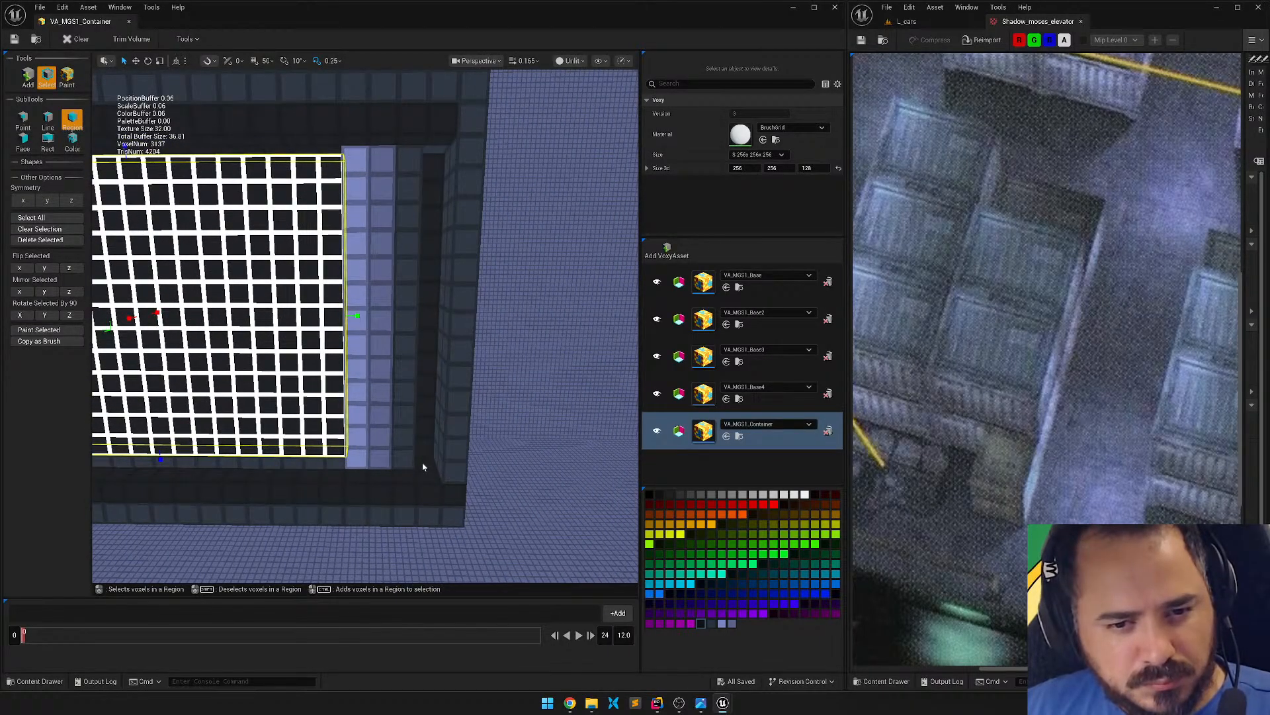
pyautogui.moveTo(425, 449); pyautogui.dragTo(420, 440, button='right')
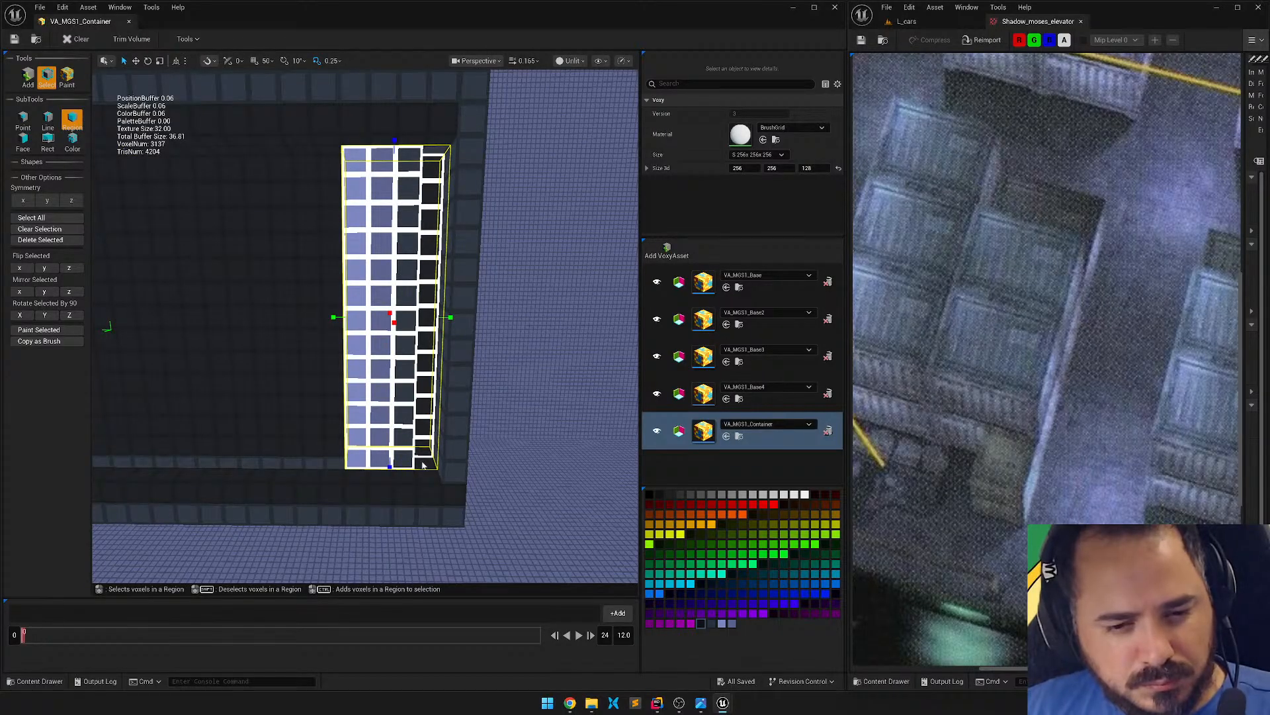
pyautogui.click(423, 465)
pyautogui.moveTo(299, 412); pyautogui.dragTo(417, 329, button='right')
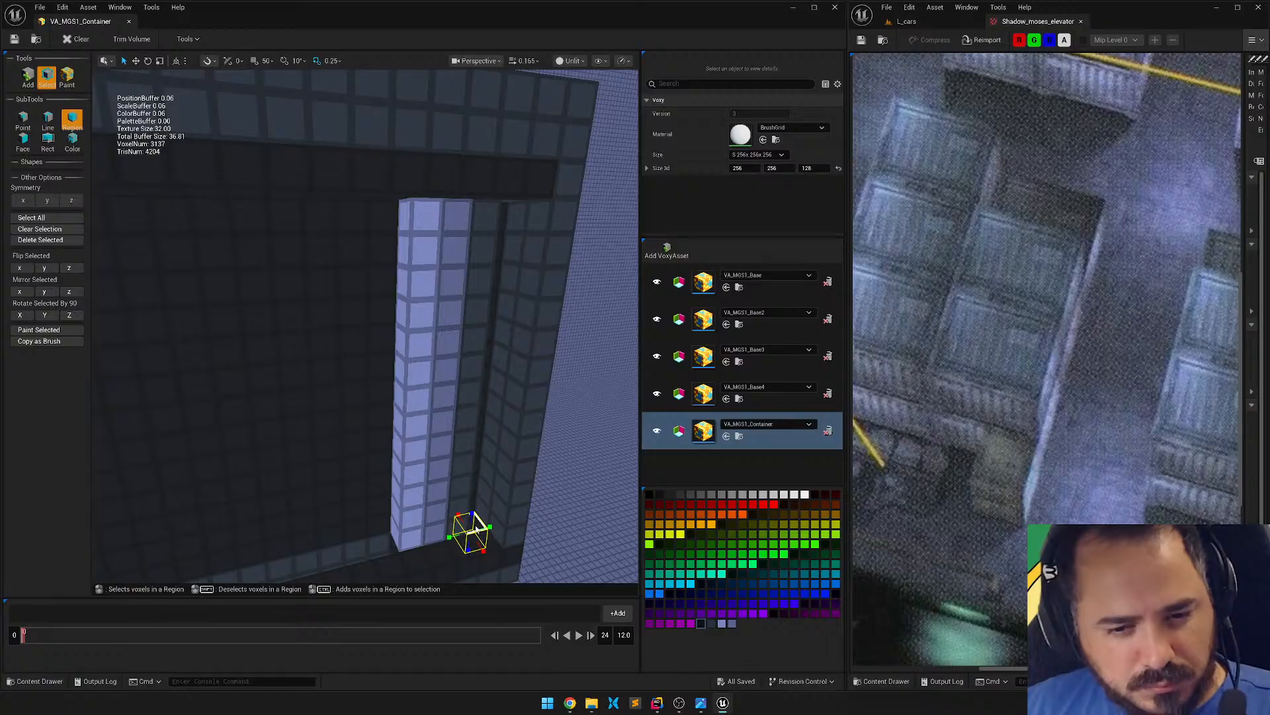
pyautogui.moveTo(481, 539); pyautogui.dragTo(411, 375, button='right')
pyautogui.moveTo(365, 289); pyautogui.dragTo(364, 298, button='right')
pyautogui.moveTo(382, 261); pyautogui.dragTo(305, 575)
pyautogui.moveTo(304, 575); pyautogui.dragTo(324, 622, button='right')
pyautogui.moveTo(402, 445); pyautogui.dragTo(401, 445, button='right')
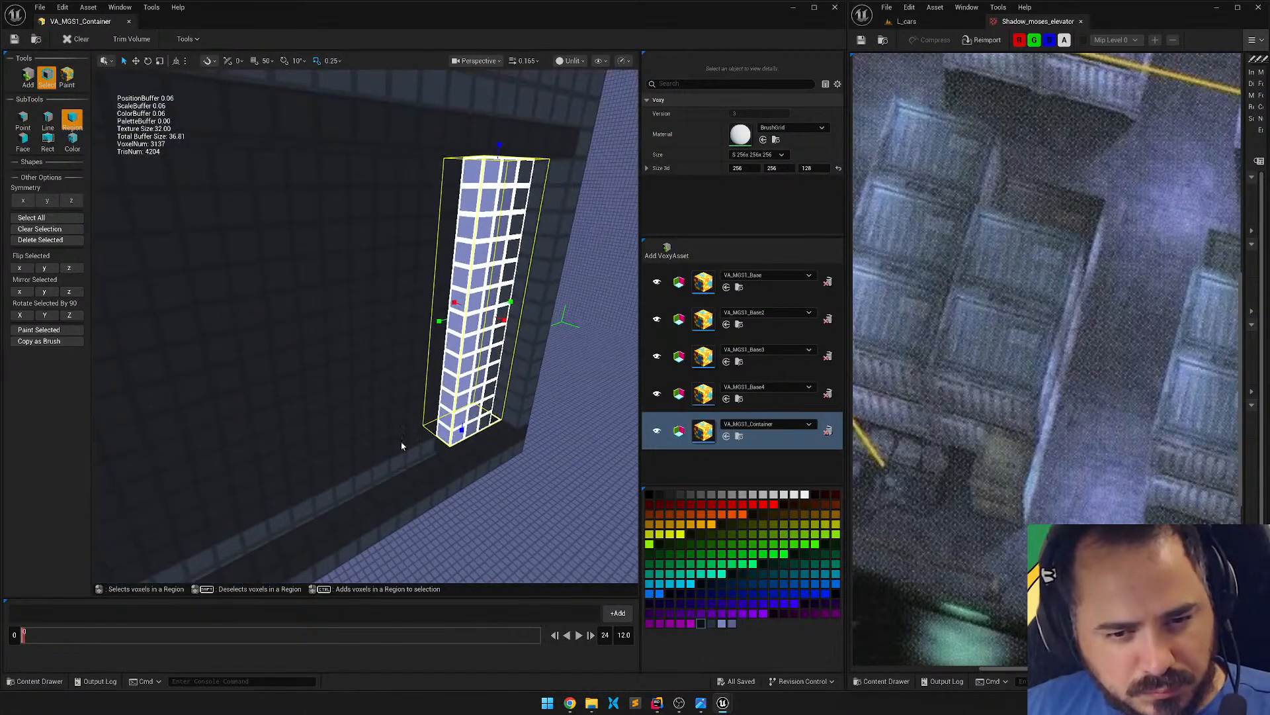
pyautogui.moveTo(463, 431); pyautogui.dragTo(464, 459)
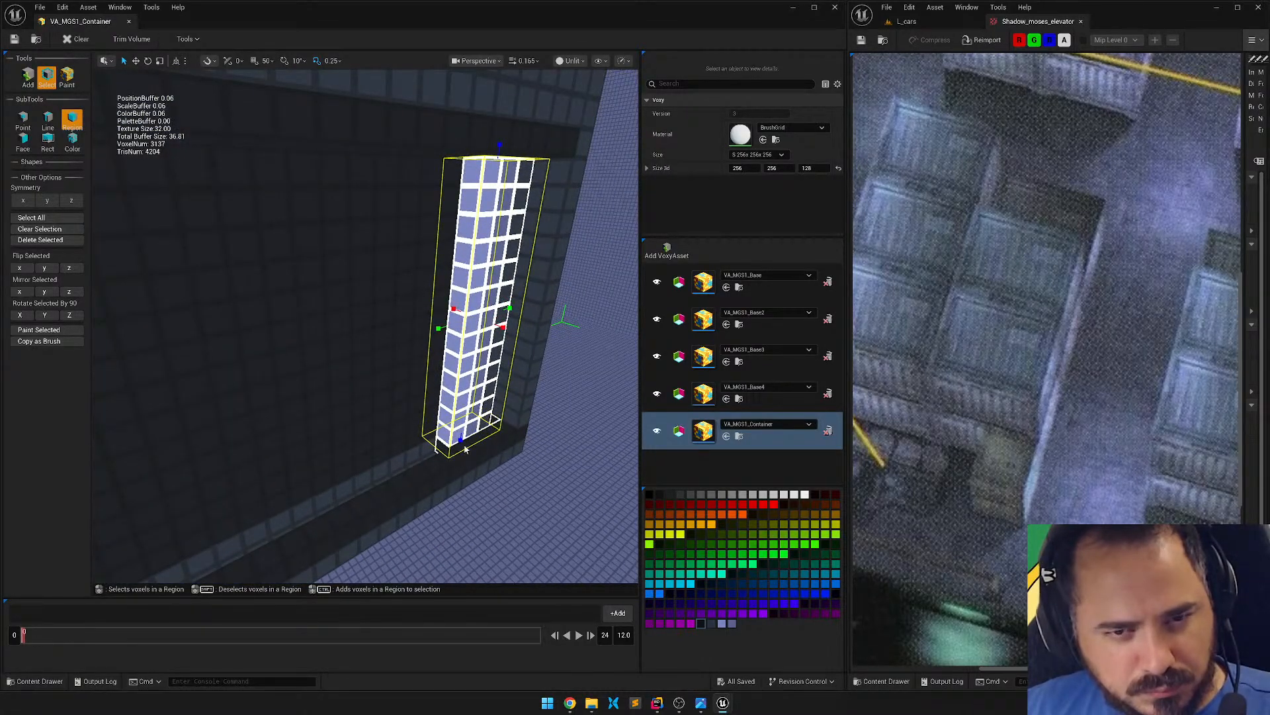
pyautogui.moveTo(465, 449); pyautogui.dragTo(514, 331, button='right')
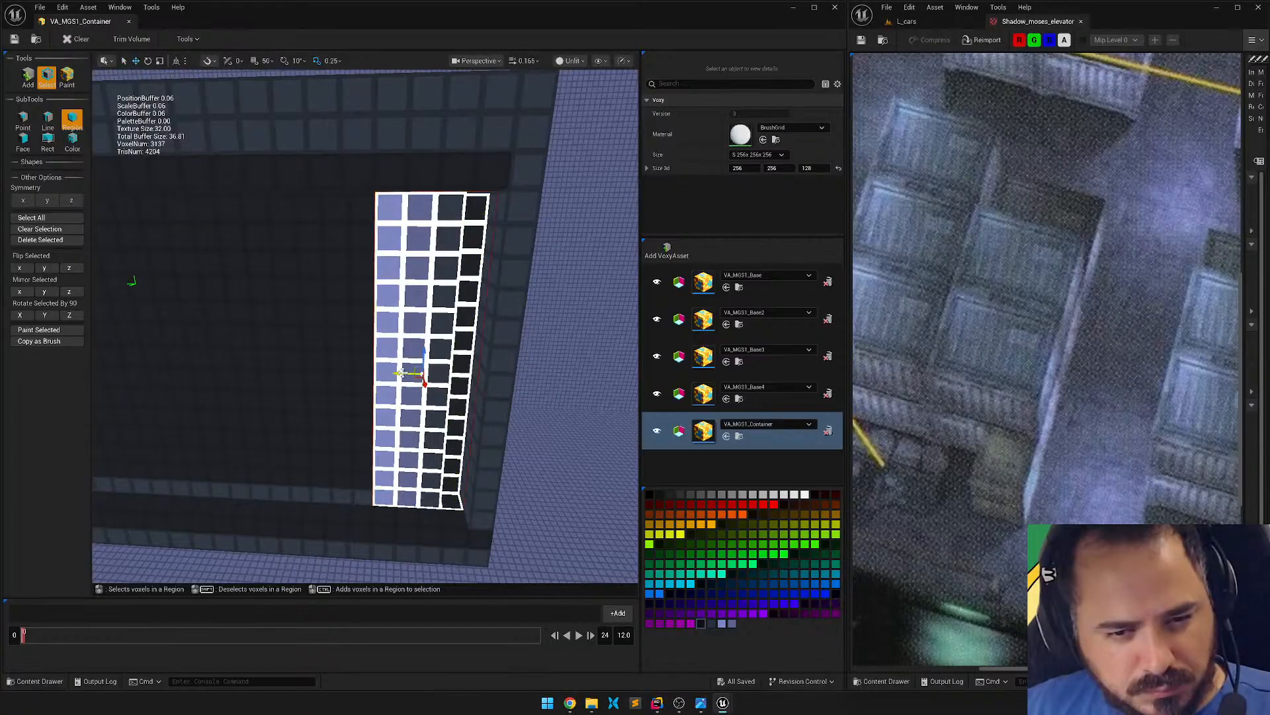
pyautogui.moveTo(402, 373); pyautogui.dragTo(183, 359)
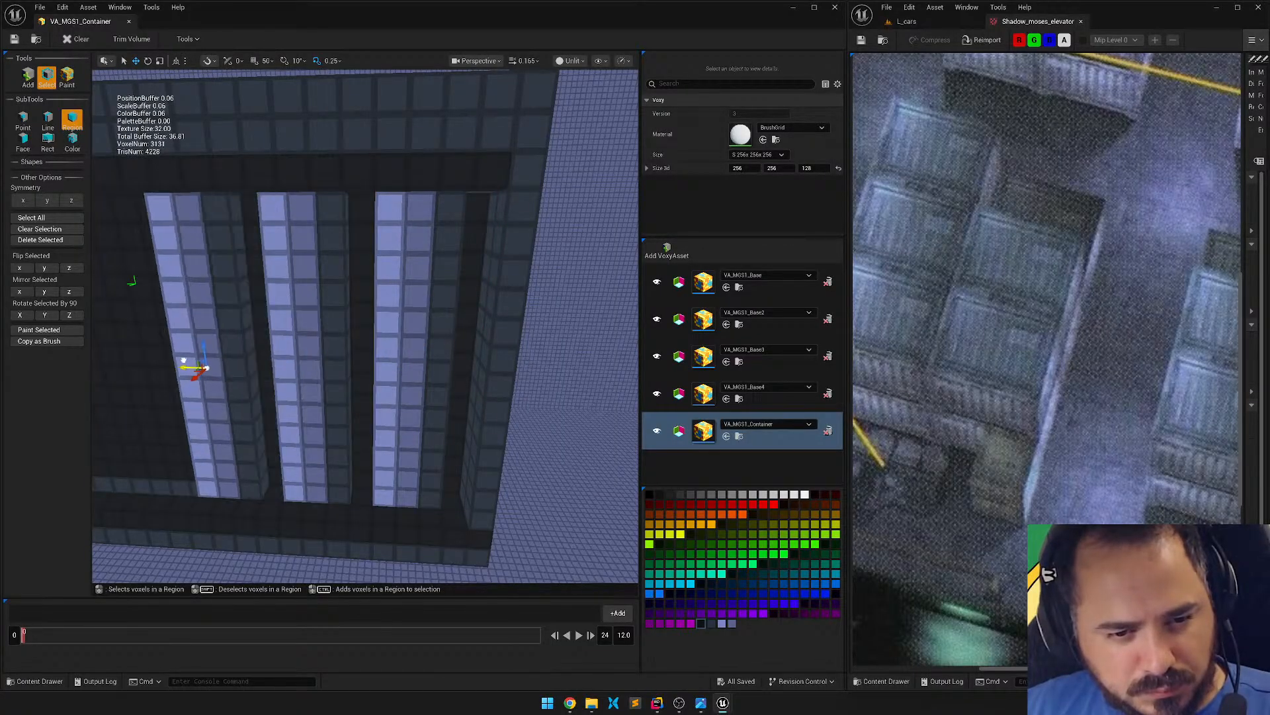
# Add two more evenly spaced copies of the rib to fill the rest of the end panel.
pyautogui.moveTo(183, 361); pyautogui.dragTo(424, 366, button='middle')
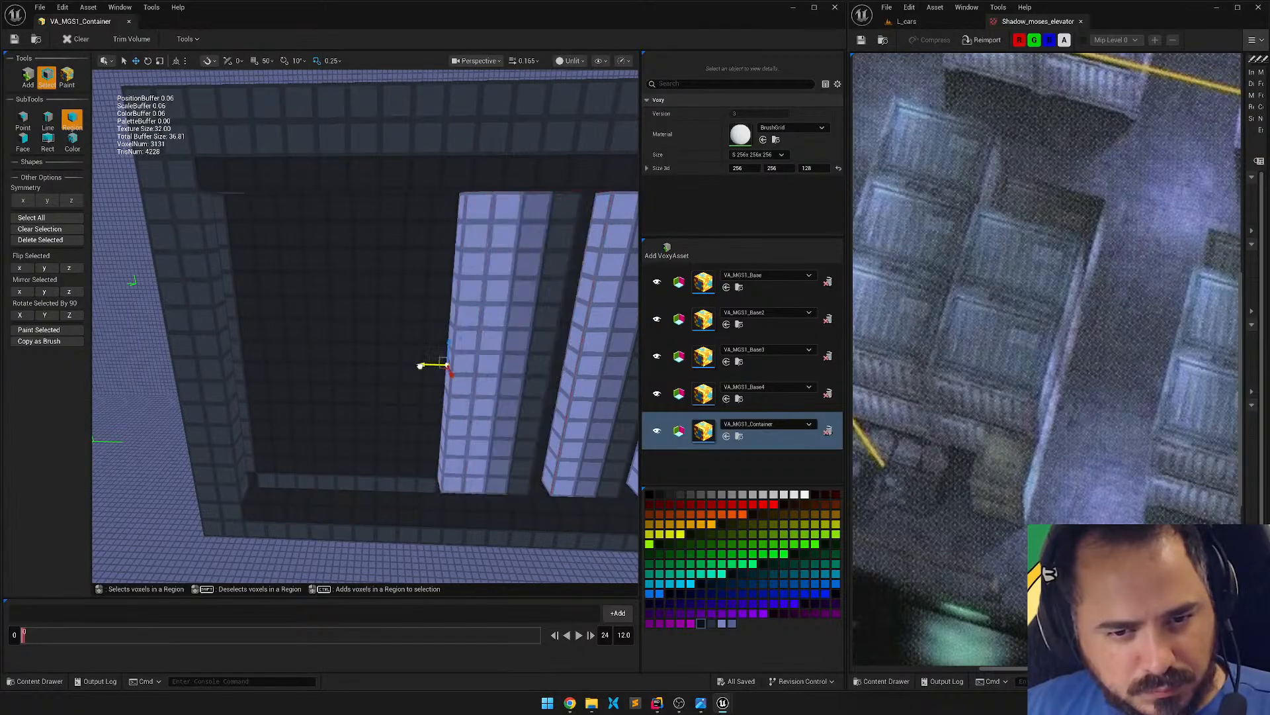
pyautogui.moveTo(420, 366); pyautogui.dragTo(347, 363)
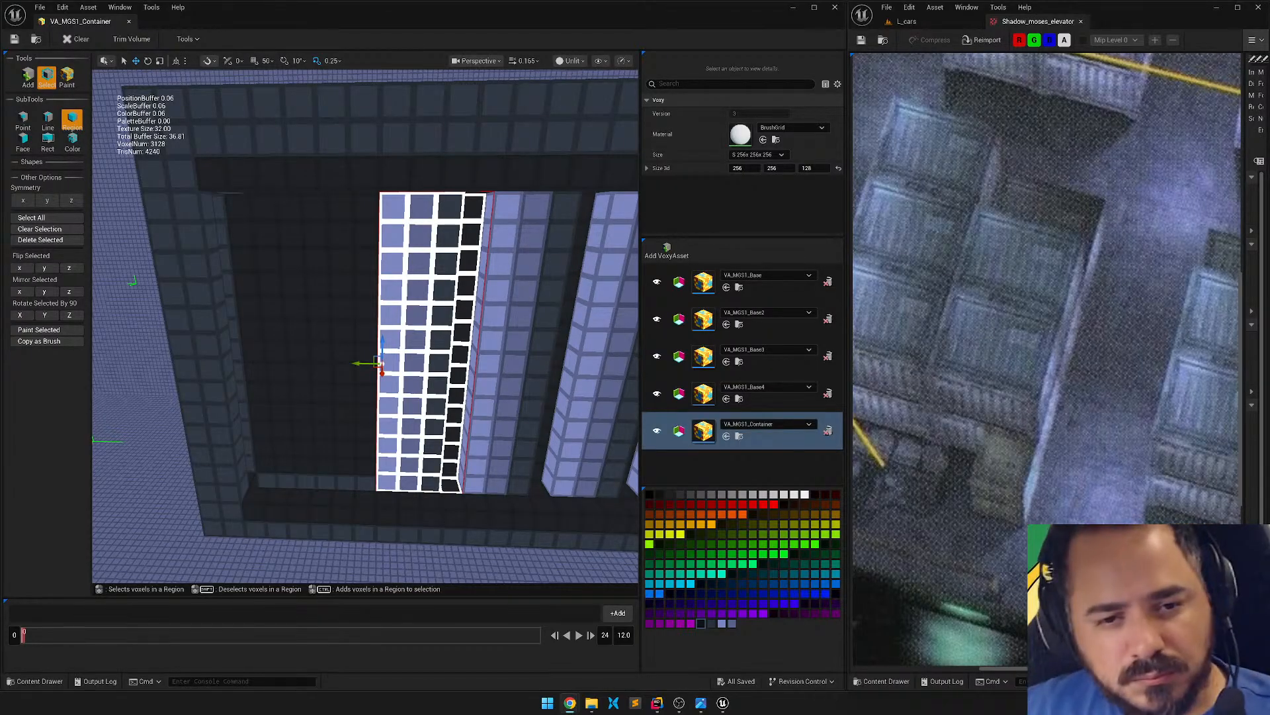
pyautogui.moveTo(358, 363); pyautogui.dragTo(230, 368)
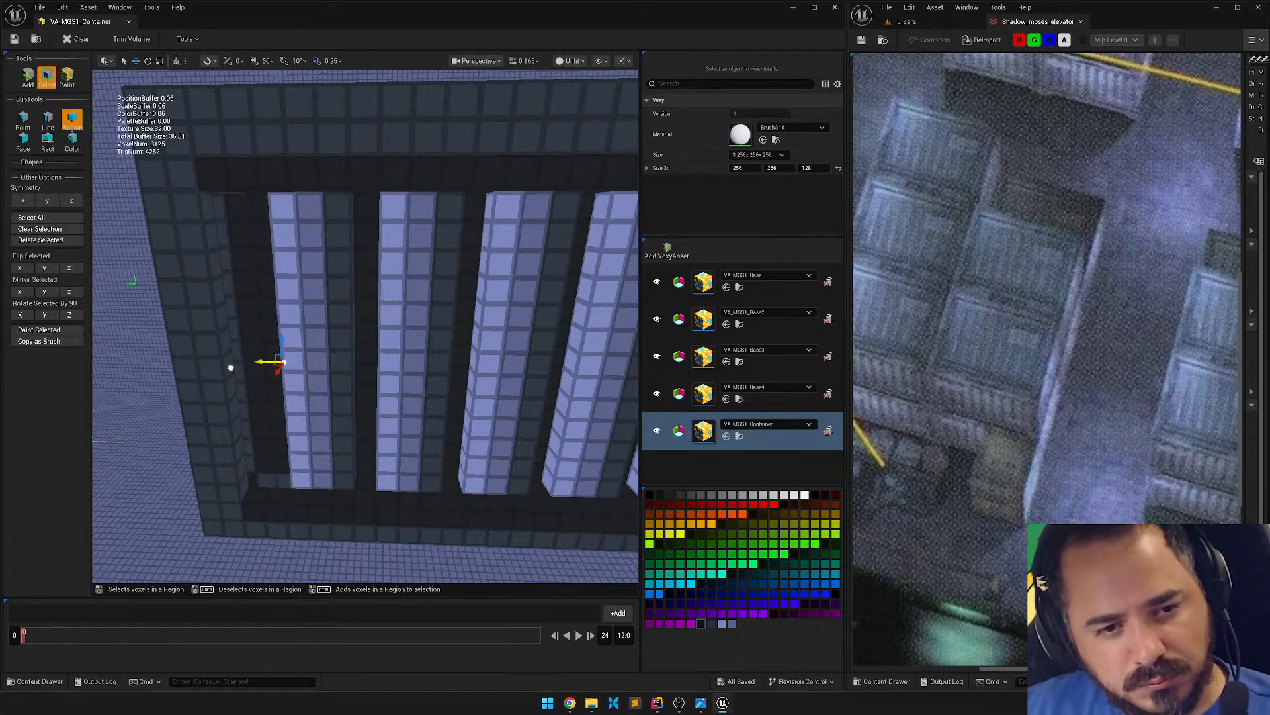
# Delete the inner voxel column of the corner post next to the last rib.
pyautogui.moveTo(231, 368); pyautogui.dragTo(321, 358, button='right')
pyautogui.press('s')
pyautogui.press('w')
pyautogui.press('w')
pyautogui.press('a')
pyautogui.press('a')
pyautogui.press('d')
pyautogui.press('w')
pyautogui.press('a')
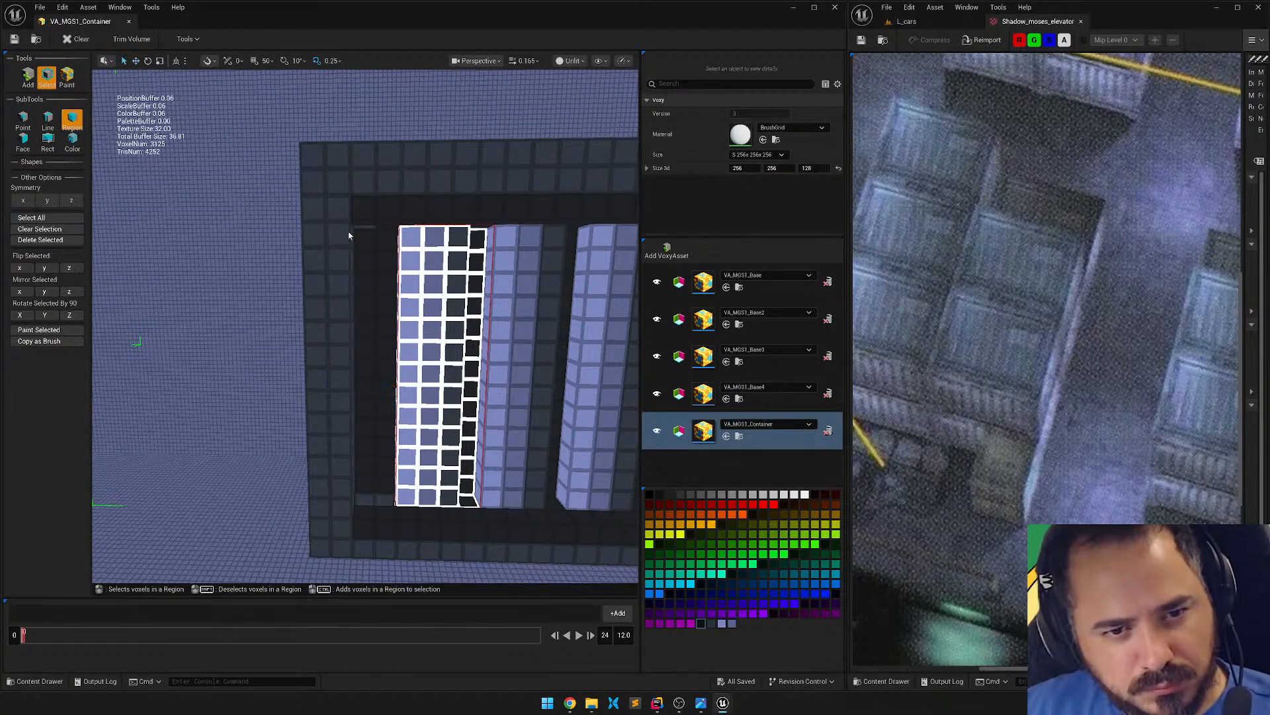
pyautogui.moveTo(338, 202); pyautogui.dragTo(343, 518)
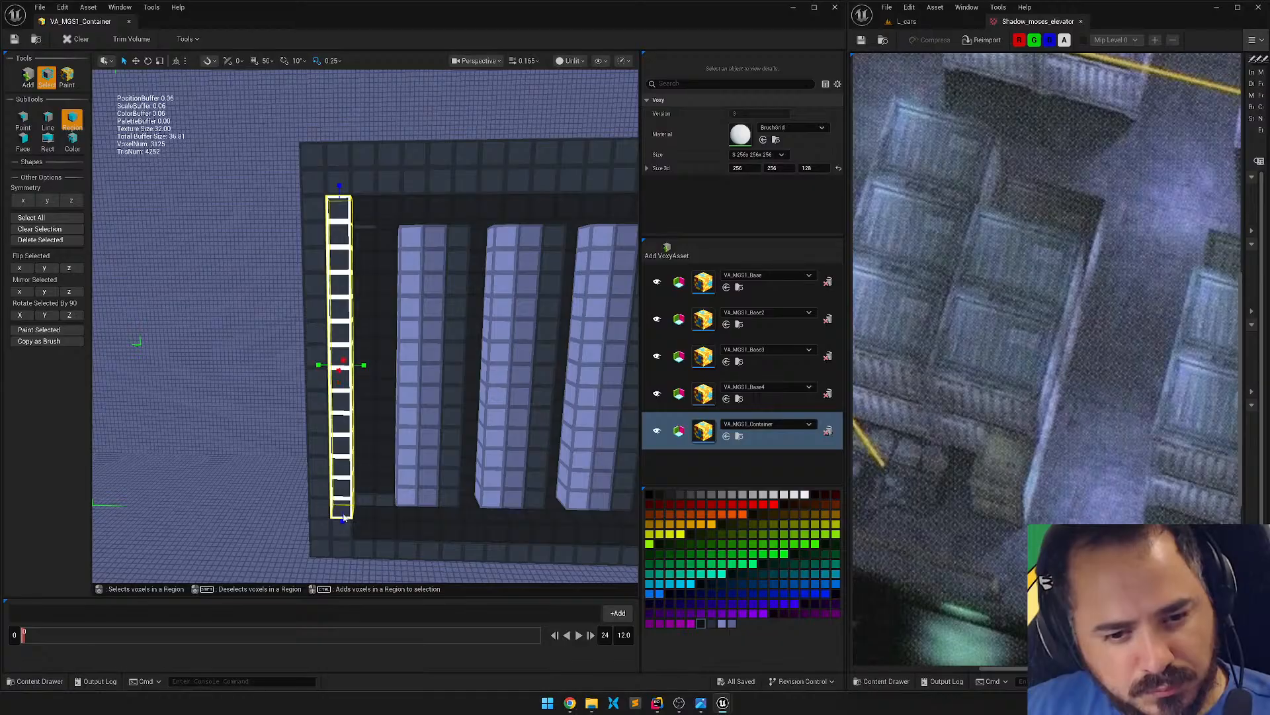
pyautogui.press('Delete')
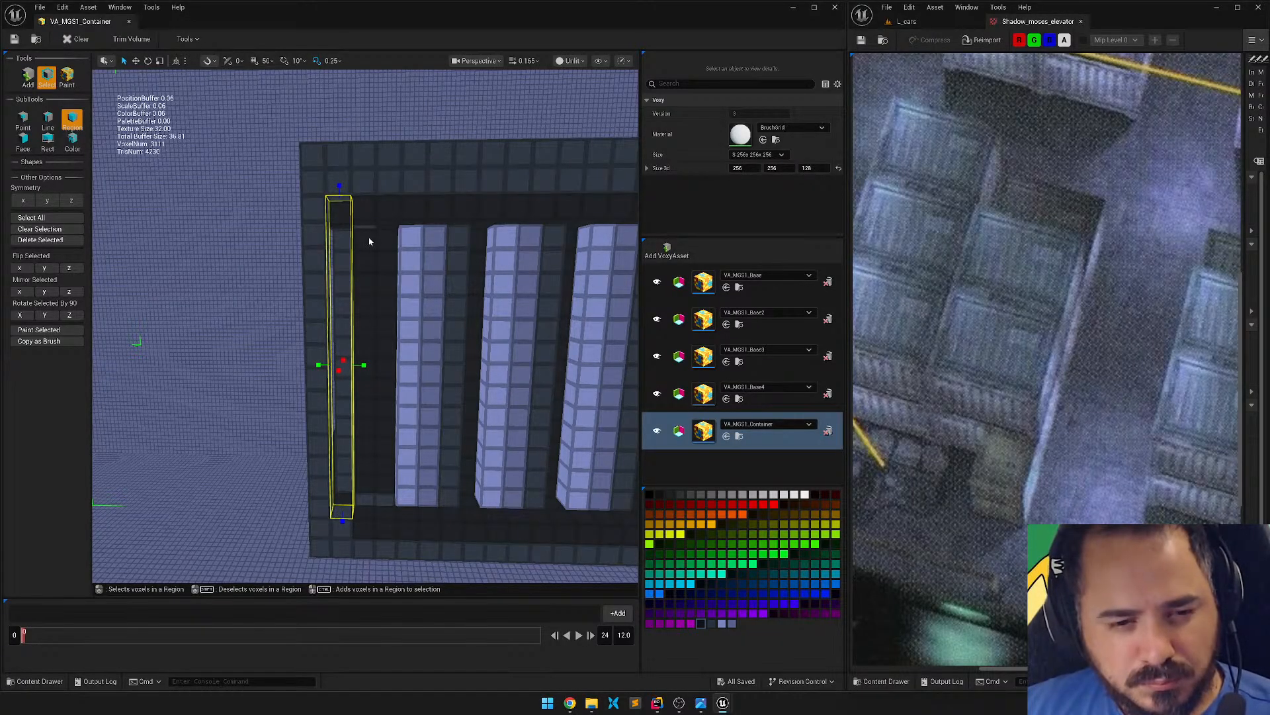
# Try to duplicate the last rib into the gap at the corner post, and undo the copy.
pyautogui.moveTo(418, 296); pyautogui.dragTo(391, 296, button='right')
pyautogui.click(449, 452)
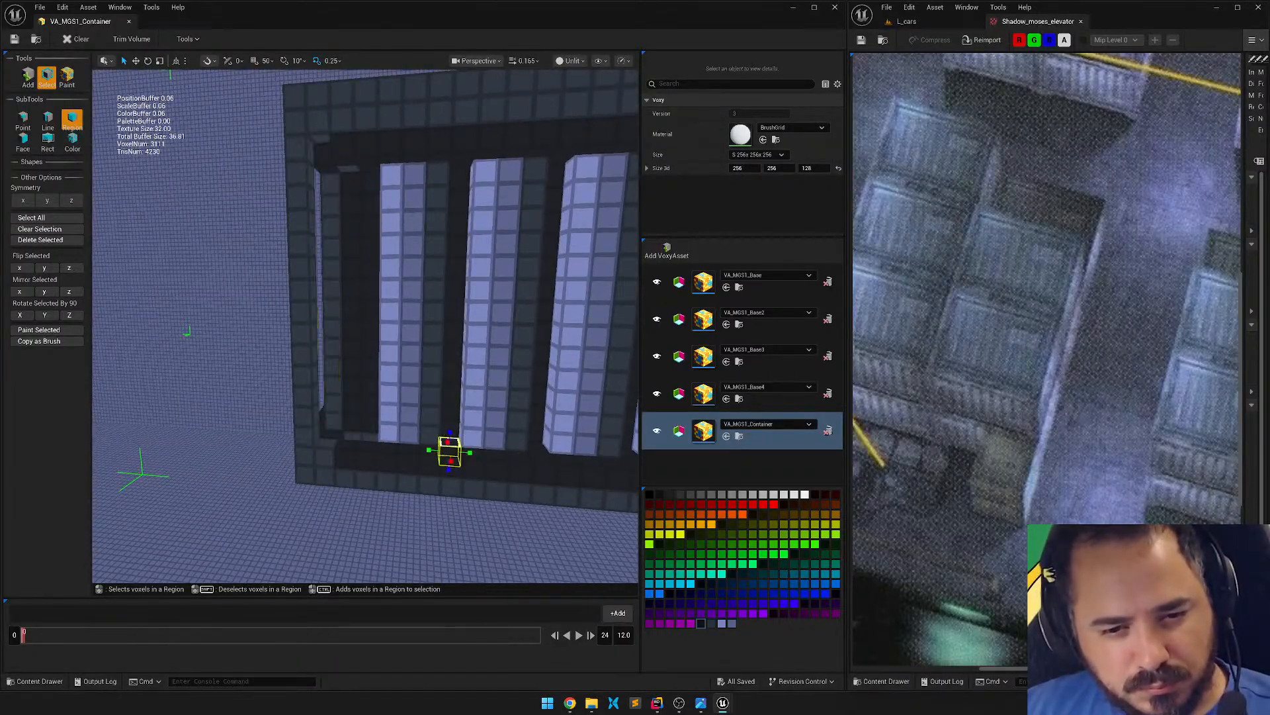
pyautogui.moveTo(449, 452); pyautogui.dragTo(417, 471)
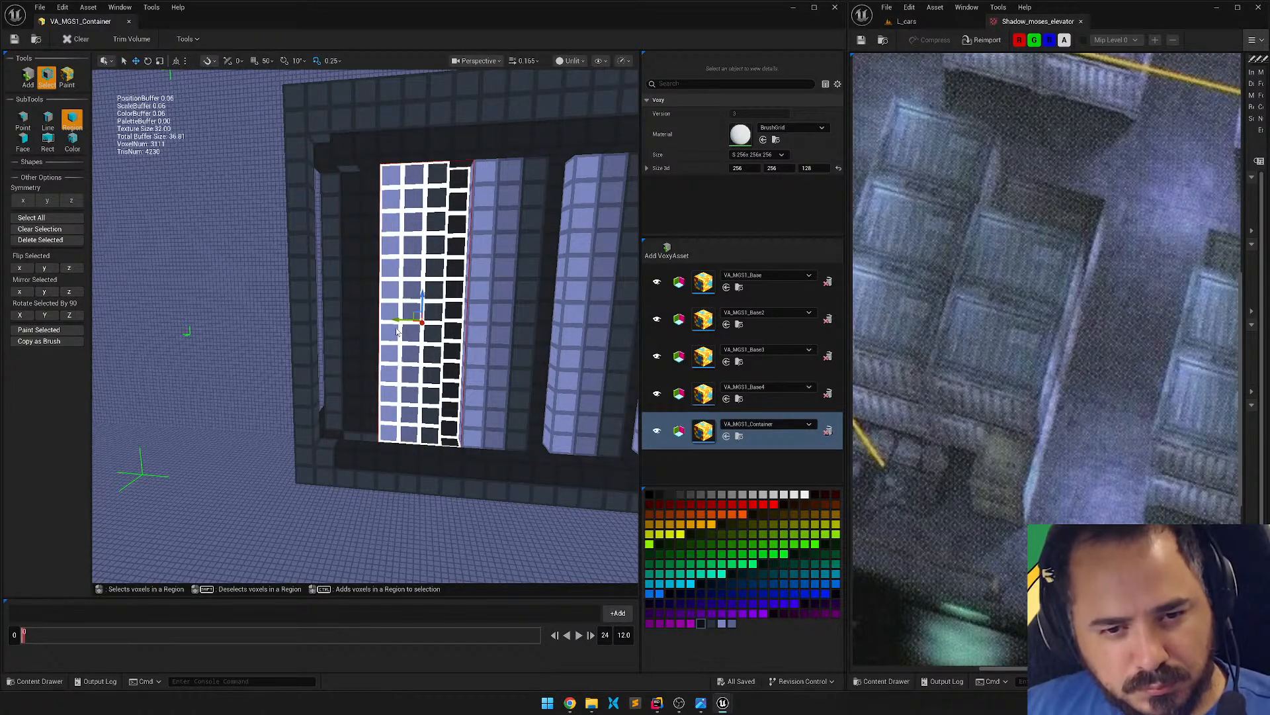
pyautogui.moveTo(398, 322); pyautogui.dragTo(311, 319)
pyautogui.moveTo(311, 319); pyautogui.dragTo(230, 284, button='right')
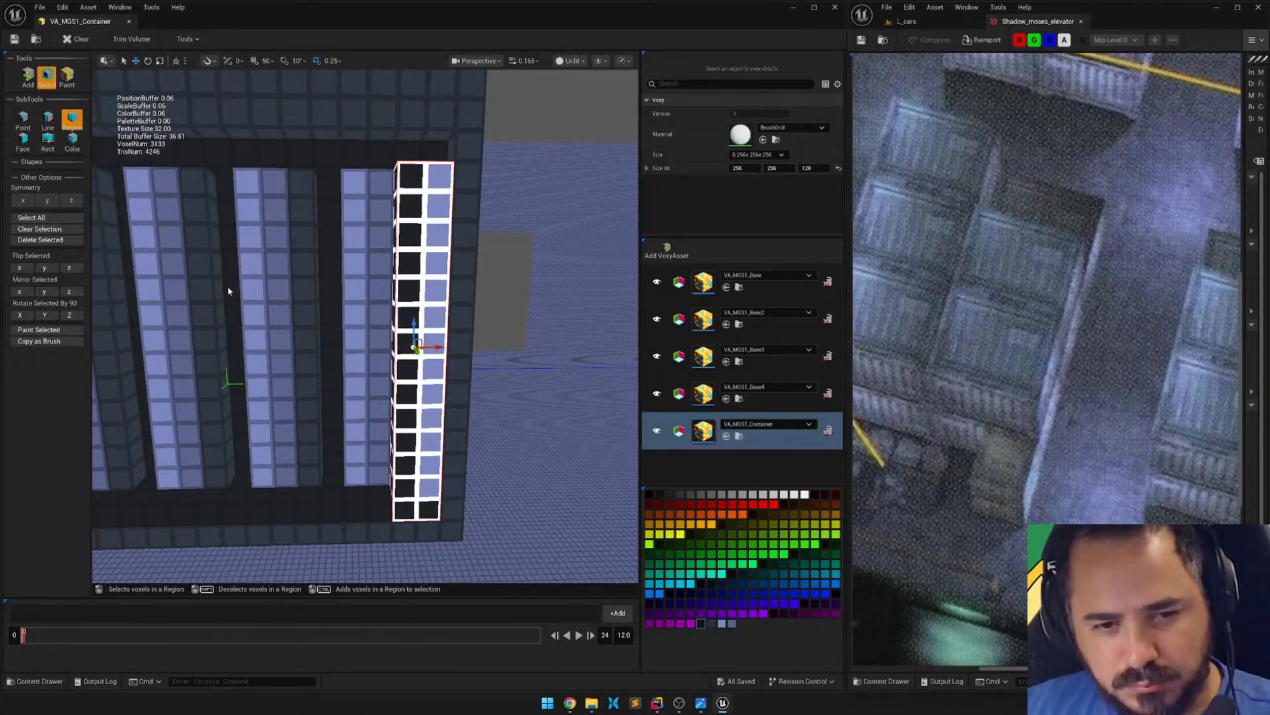
pyautogui.press('Delete')
pyautogui.moveTo(374, 268); pyautogui.dragTo(246, 271, button='right')
pyautogui.hotkey('ctrl', 'z')
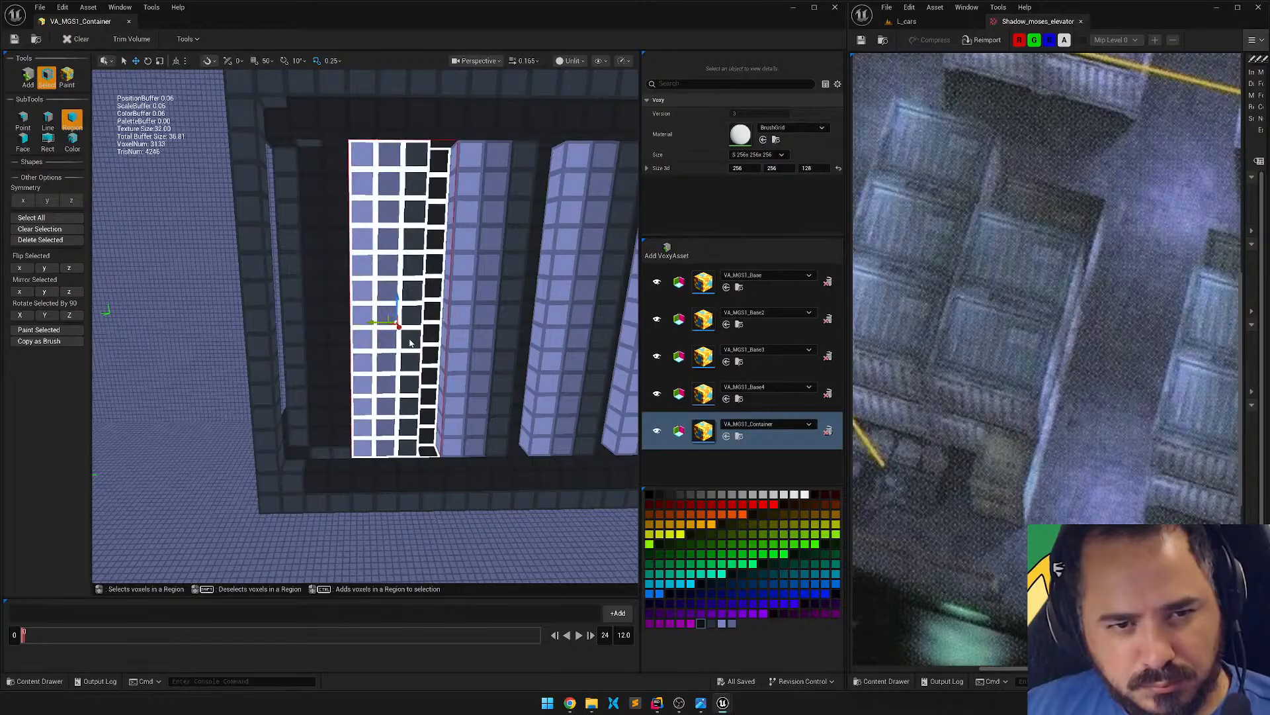
pyautogui.hotkey('ctrl', 'z')
pyautogui.hotkey('ctrl', 'z')
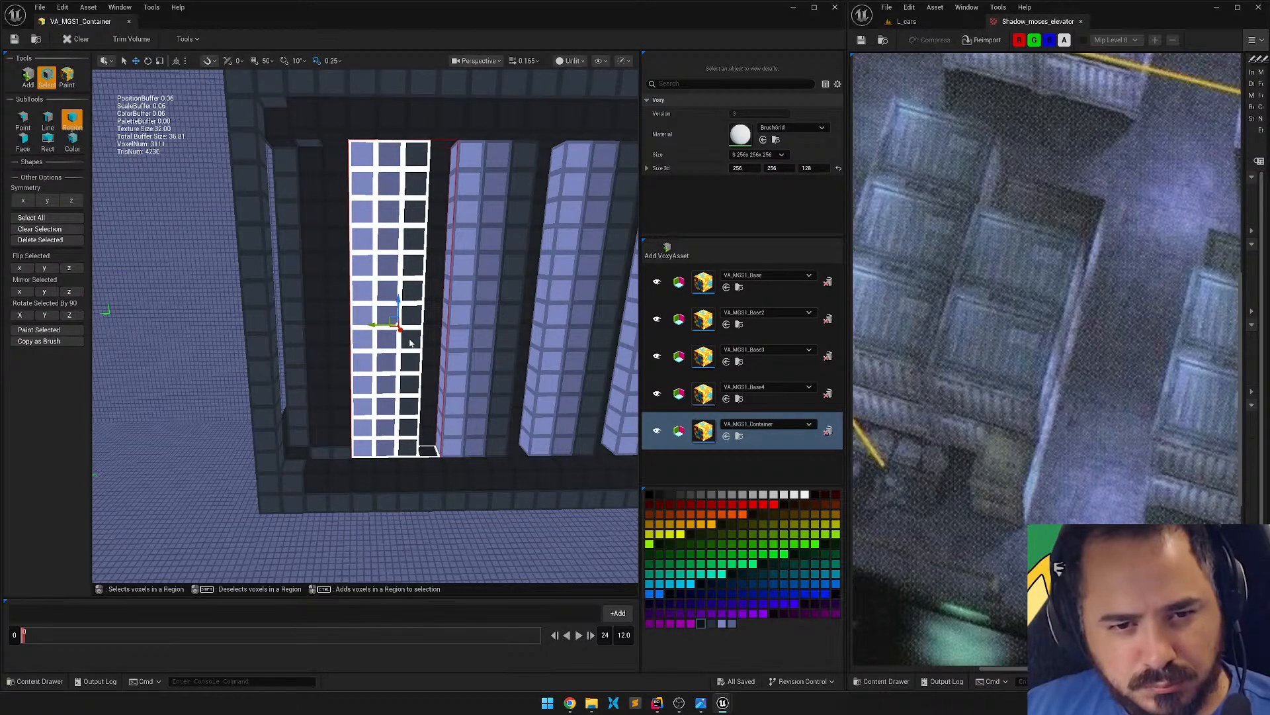
# Place a copy of the last rib outside the container and delete the outermost light column with its dark backing.
pyautogui.hotkey('ctrl', 'y')
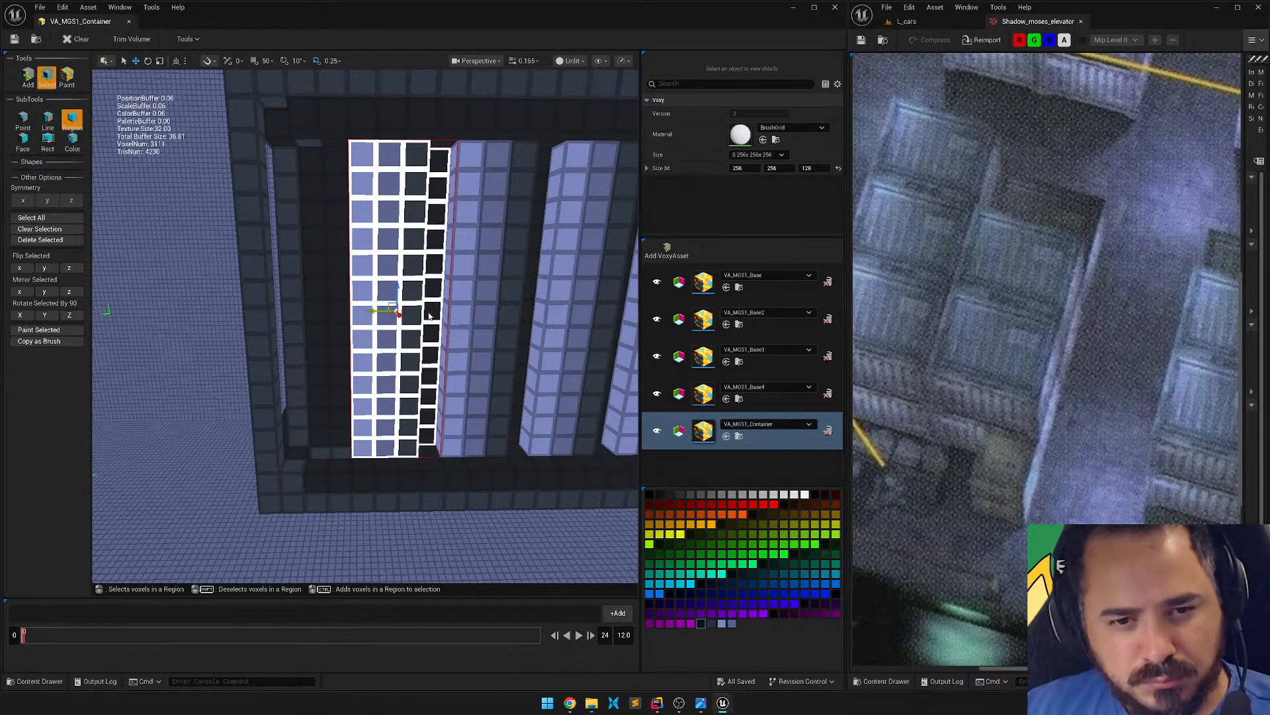
pyautogui.moveTo(372, 309); pyautogui.dragTo(302, 311)
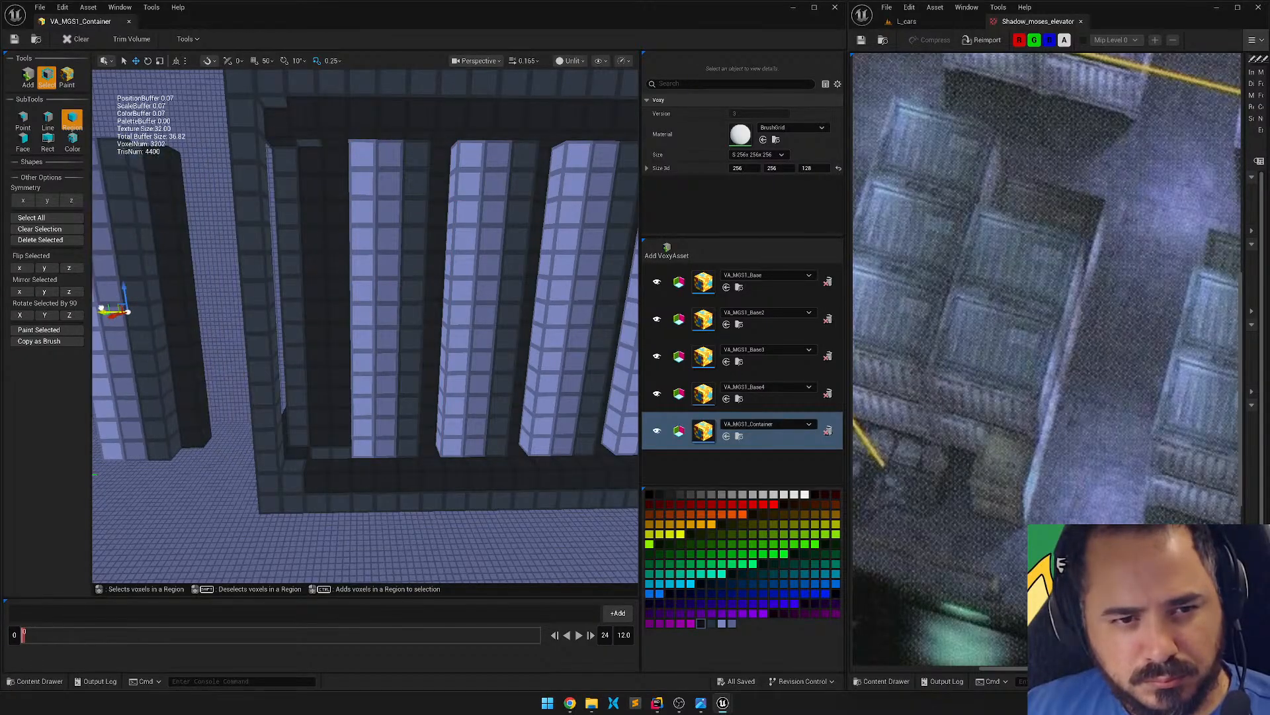
pyautogui.moveTo(184, 324); pyautogui.dragTo(447, 343, button='right')
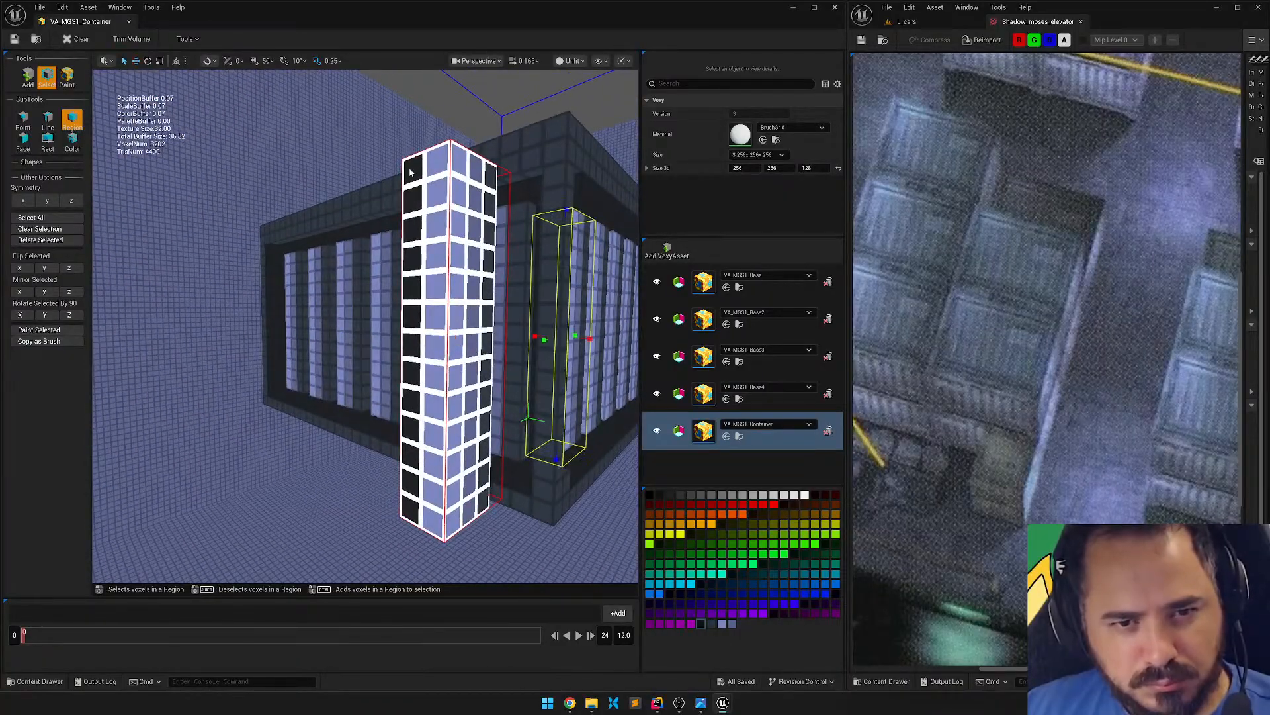
pyautogui.moveTo(410, 173); pyautogui.dragTo(424, 509)
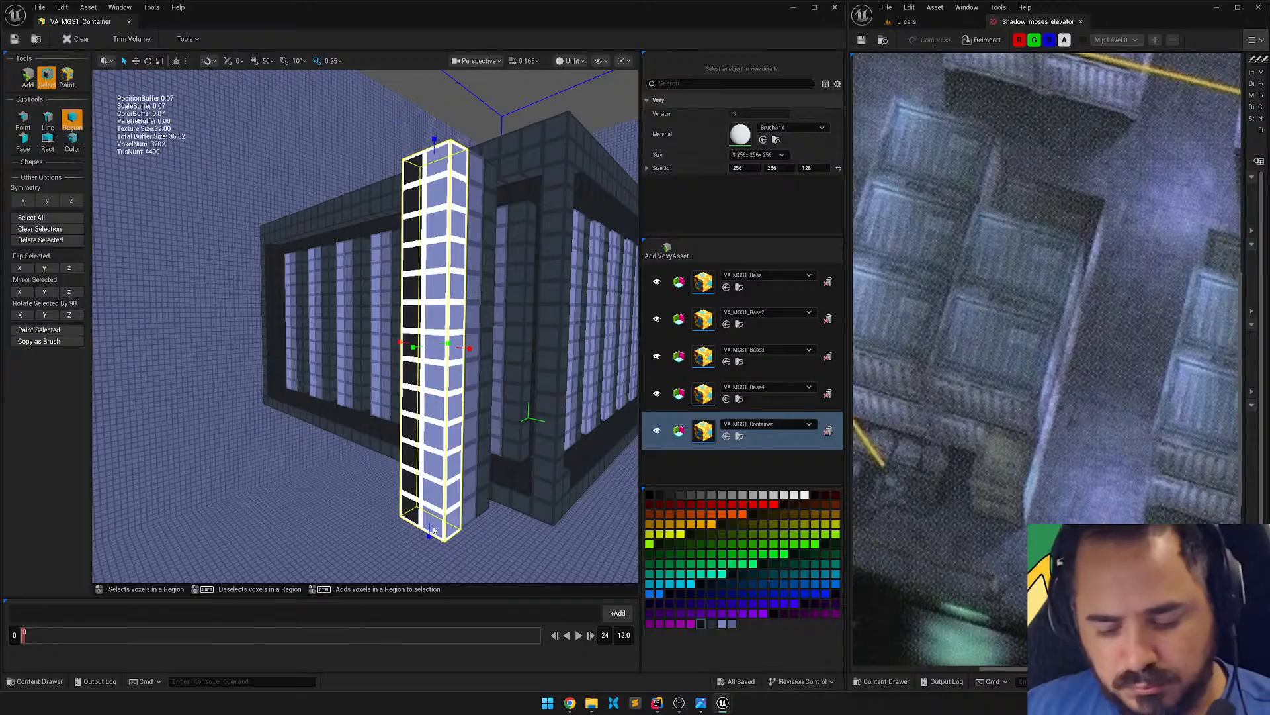
pyautogui.press('Delete')
# Select the trimmed rib copy and move it into the gap beside the corner post.
pyautogui.moveTo(433, 529); pyautogui.dragTo(397, 490, button='right')
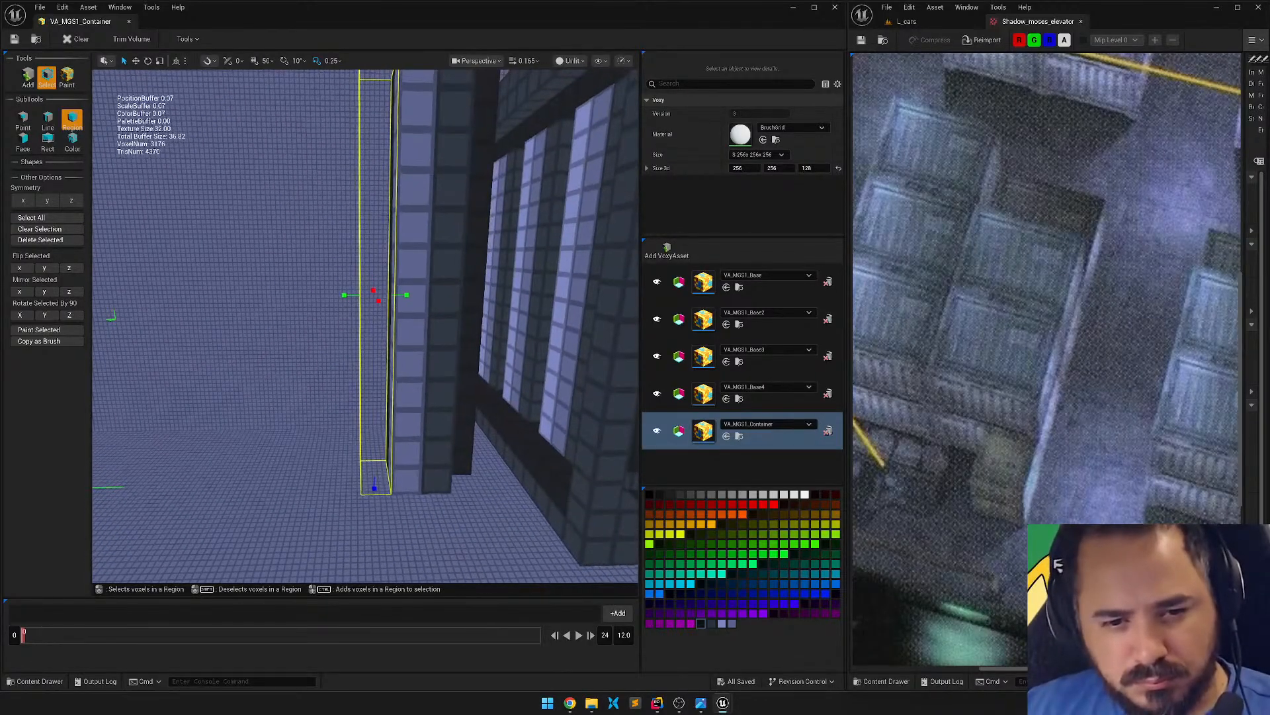
pyautogui.moveTo(556, 299); pyautogui.dragTo(515, 298, button='right')
pyautogui.moveTo(415, 469); pyautogui.dragTo(406, 477, button='right')
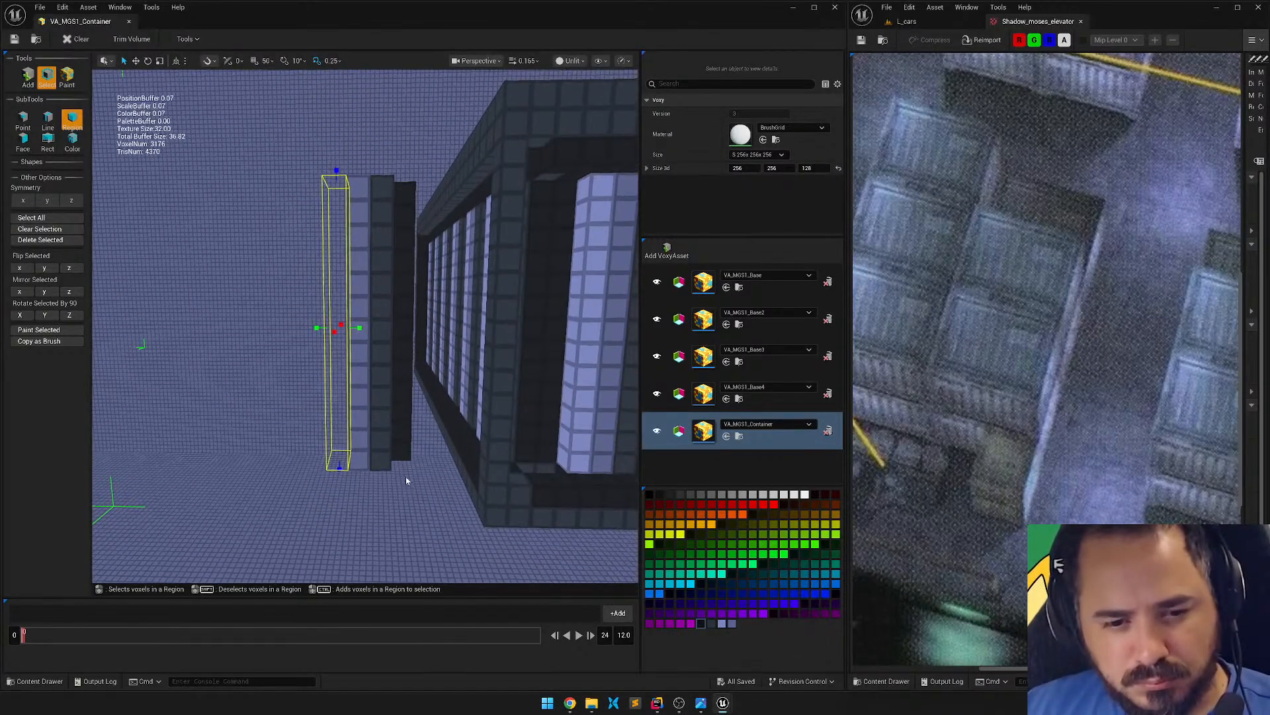
pyautogui.moveTo(402, 452); pyautogui.dragTo(360, 199)
pyautogui.moveTo(359, 198); pyautogui.dragTo(397, 239, button='right')
pyautogui.press('w')
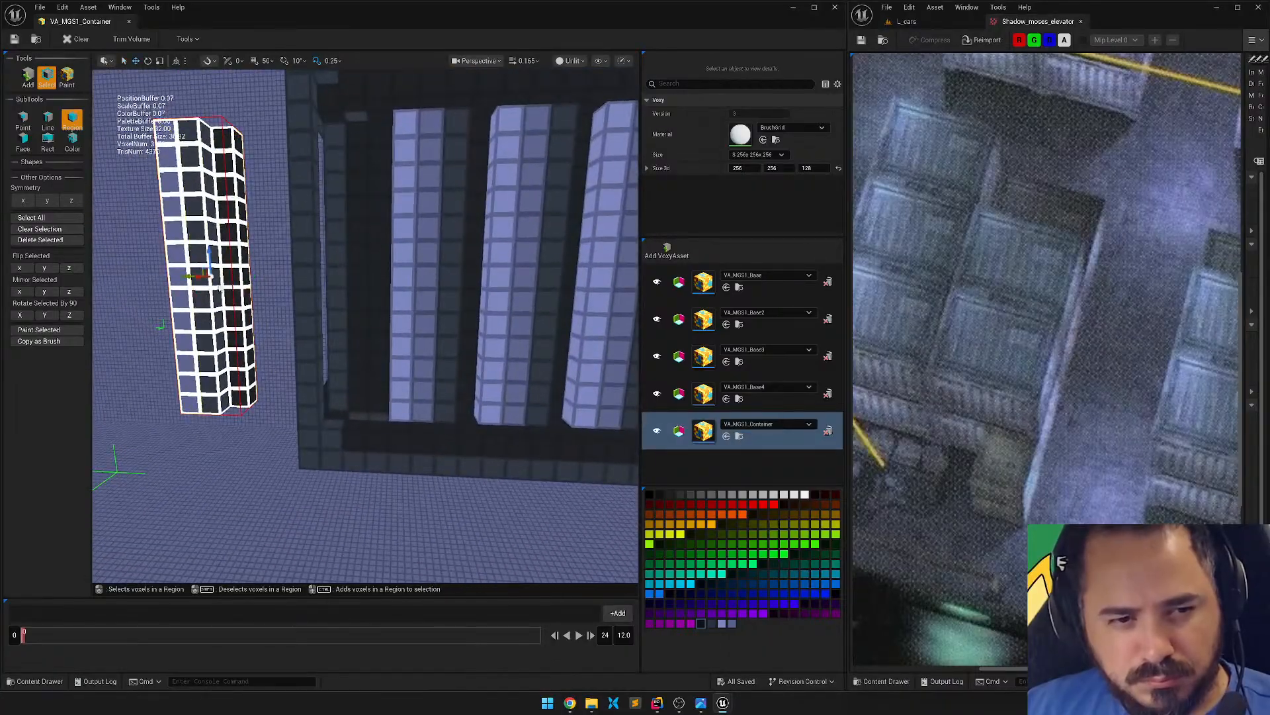
pyautogui.moveTo(189, 276); pyautogui.dragTo(352, 283)
pyautogui.moveTo(484, 345); pyautogui.dragTo(377, 277, button='right')
pyautogui.click(522, 346)
# Paint the light voxel column next to the corner post near-black.
pyautogui.press('w')
pyautogui.click(66, 77)
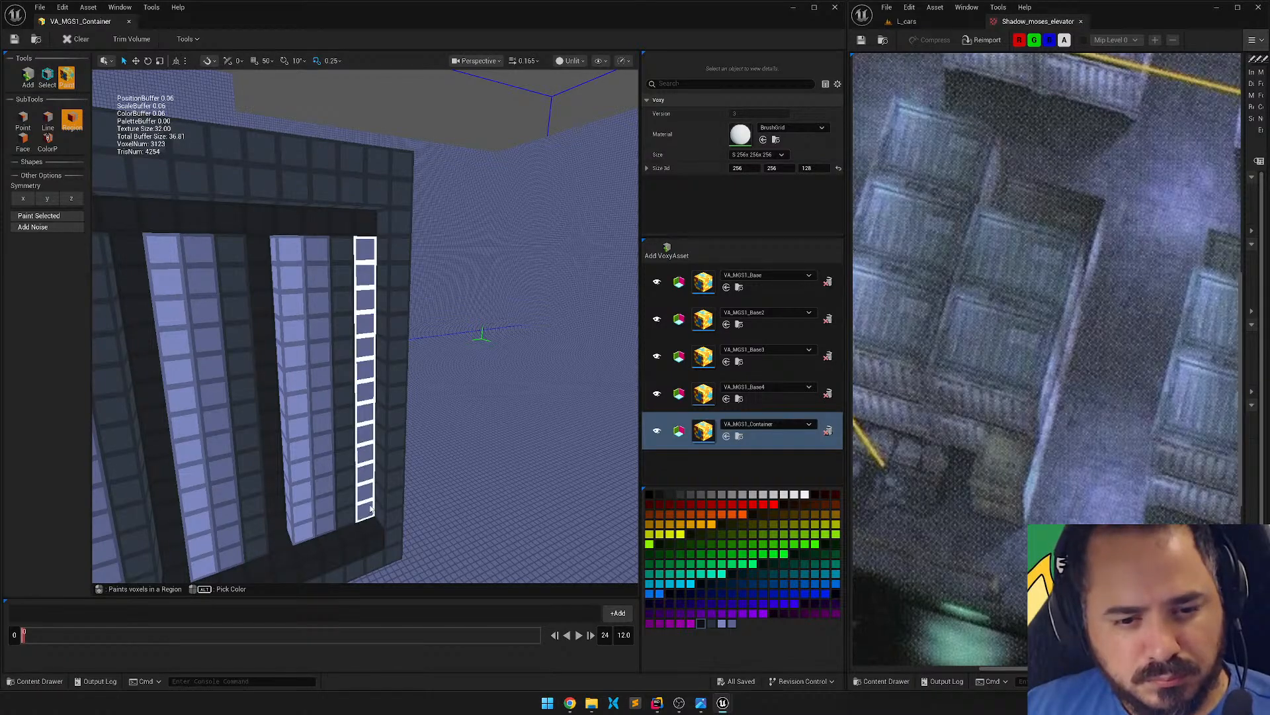
pyautogui.moveTo(370, 509); pyautogui.dragTo(370, 508)
# Try to remove the dark voxel column beside the corner post, and undo the removal.
pyautogui.moveTo(485, 433)
pyautogui.mouseDown(button='right')
pyautogui.moveTo(271, 436)
pyautogui.moveTo(344, 470)
pyautogui.moveTo(404, 473)
pyautogui.moveTo(423, 450)
pyautogui.moveTo(450, 450)
pyautogui.moveTo(387, 453)
pyautogui.moveTo(405, 365)
pyautogui.mouseUp(button='right')
pyautogui.press('s')
pyautogui.press('e')
pyautogui.press('d')
pyautogui.press('w')
pyautogui.press('d')
pyautogui.press('s')
pyautogui.press('d')
pyautogui.press('q')
pyautogui.press('s')
pyautogui.press('w')
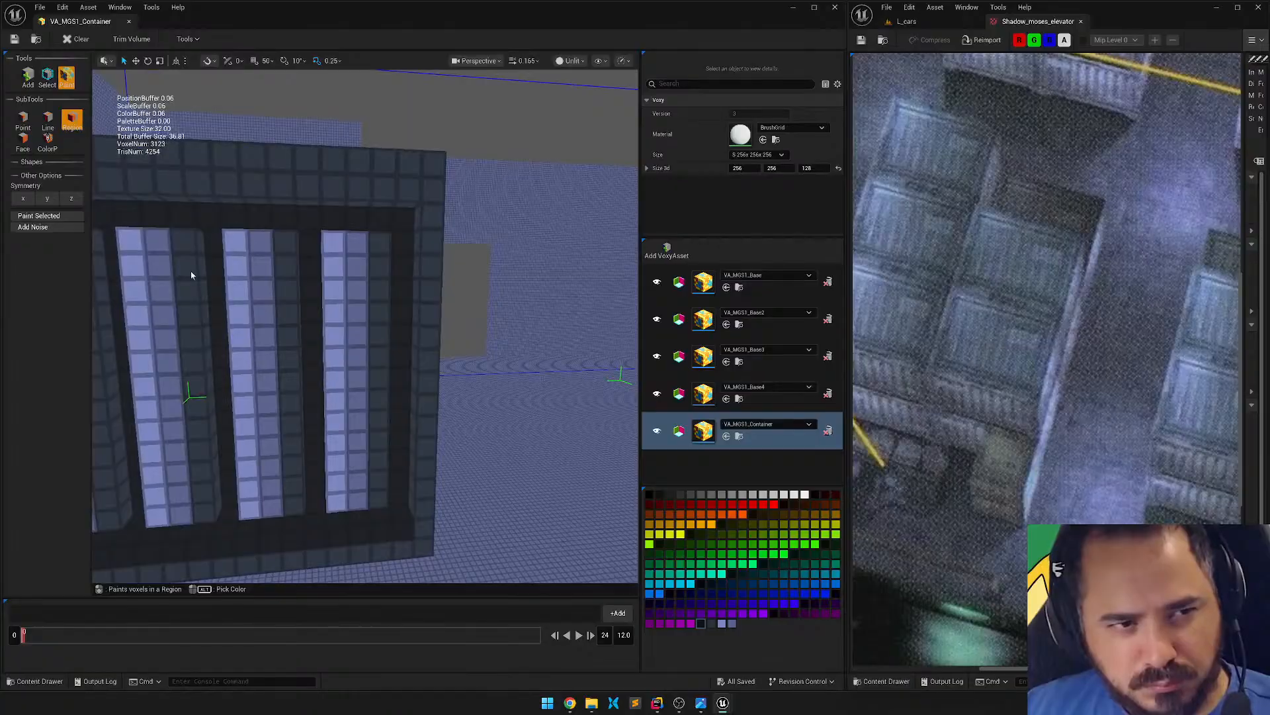
pyautogui.click(27, 77)
pyautogui.moveTo(401, 252); pyautogui.dragTo(402, 503)
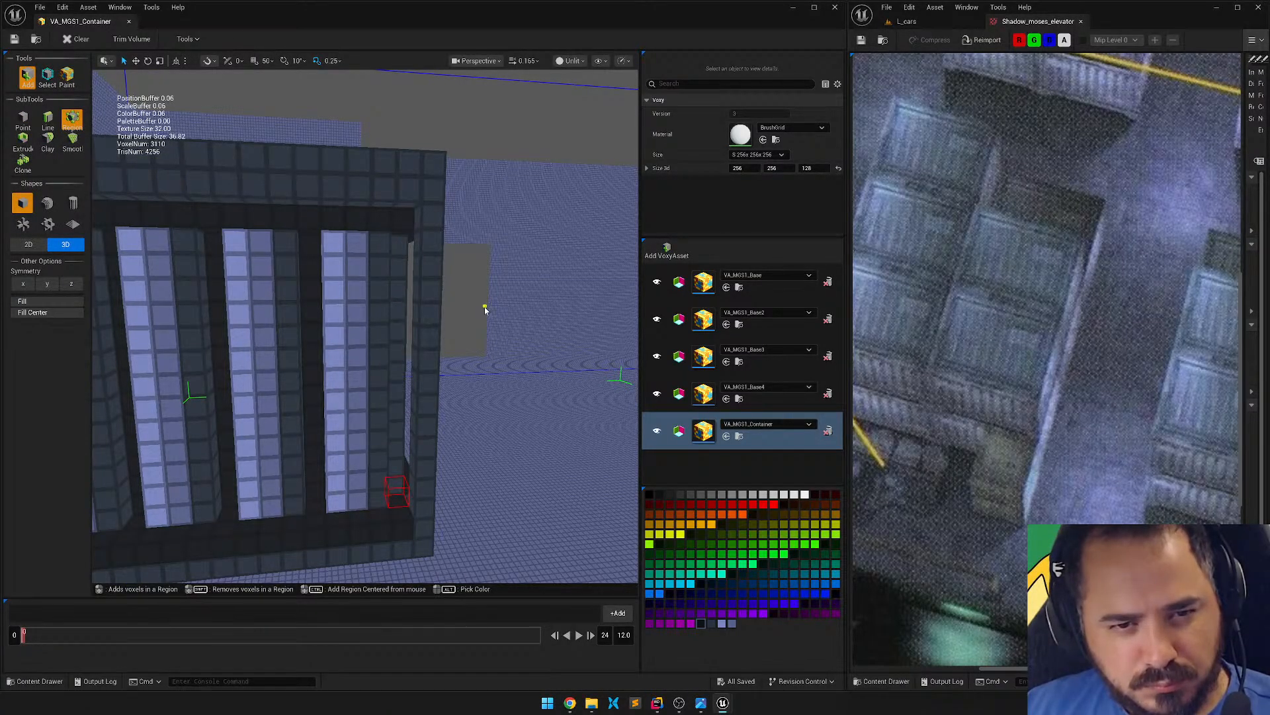
pyautogui.moveTo(484, 307); pyautogui.dragTo(342, 154, button='right')
# Add a full-height voxel column in the recess between the last rib and the corner post.
pyautogui.press('3')
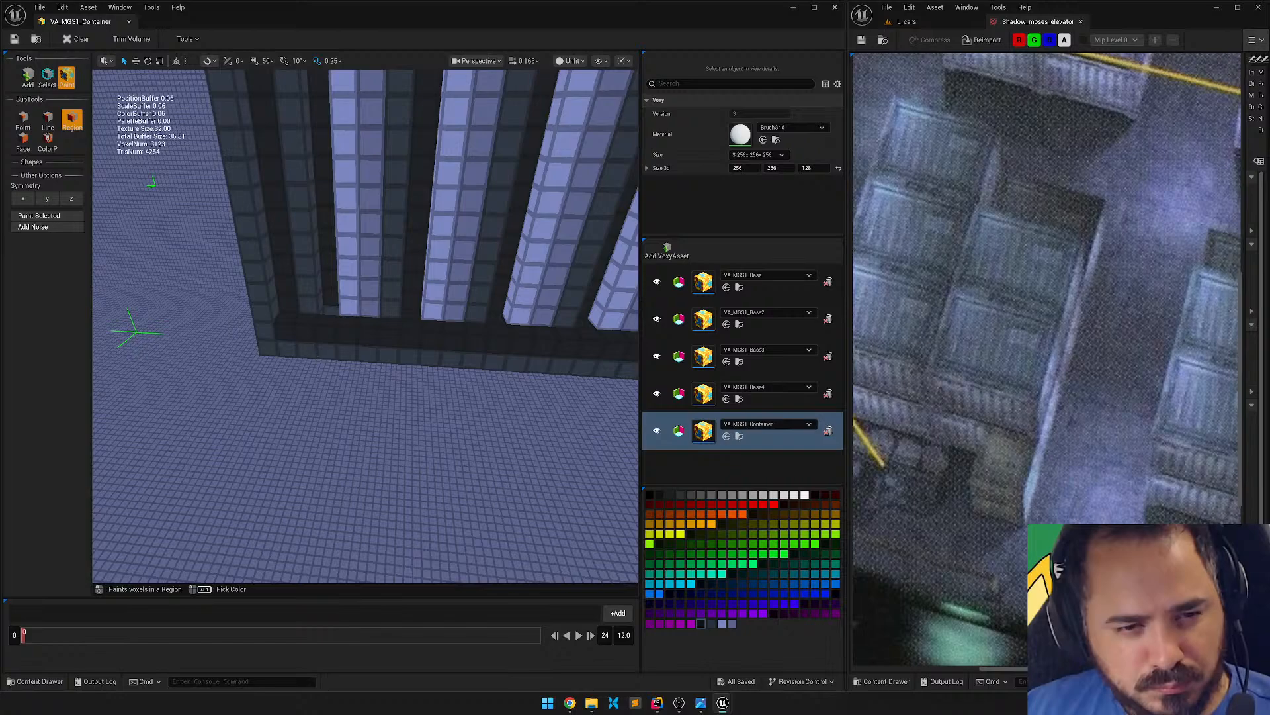
pyautogui.moveTo(342, 153); pyautogui.dragTo(421, 189, button='right')
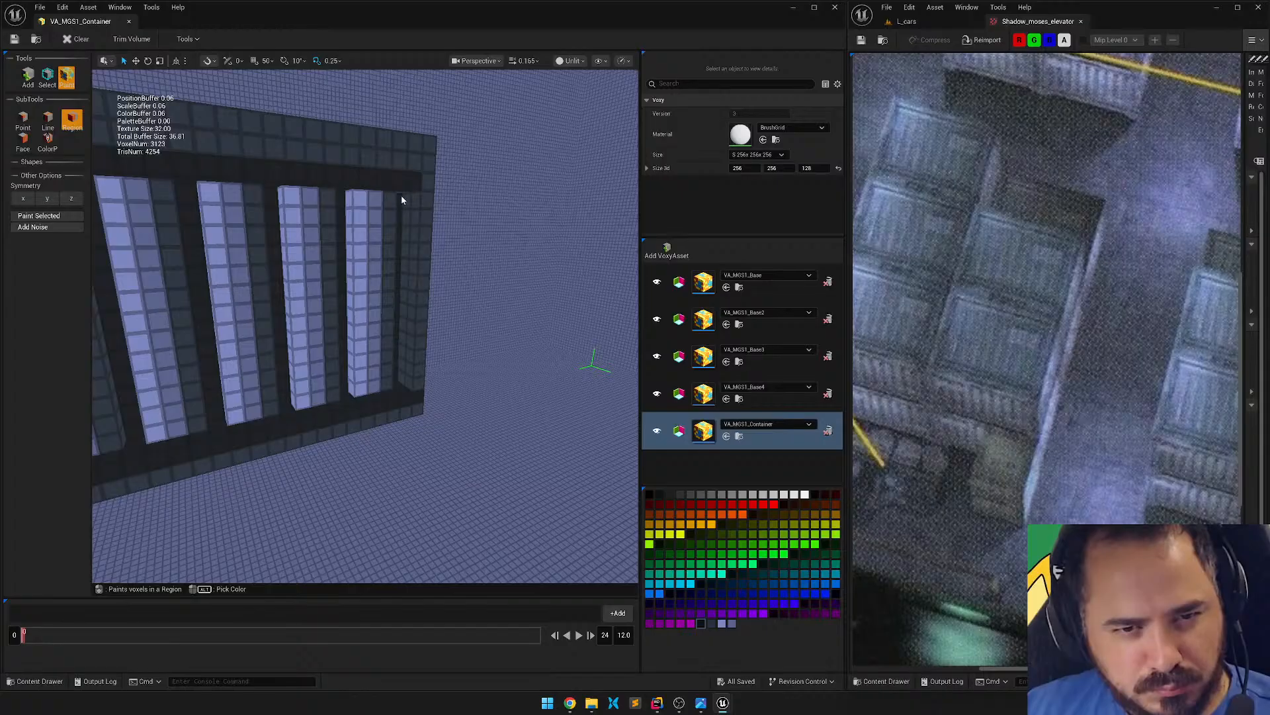
pyautogui.press('1')
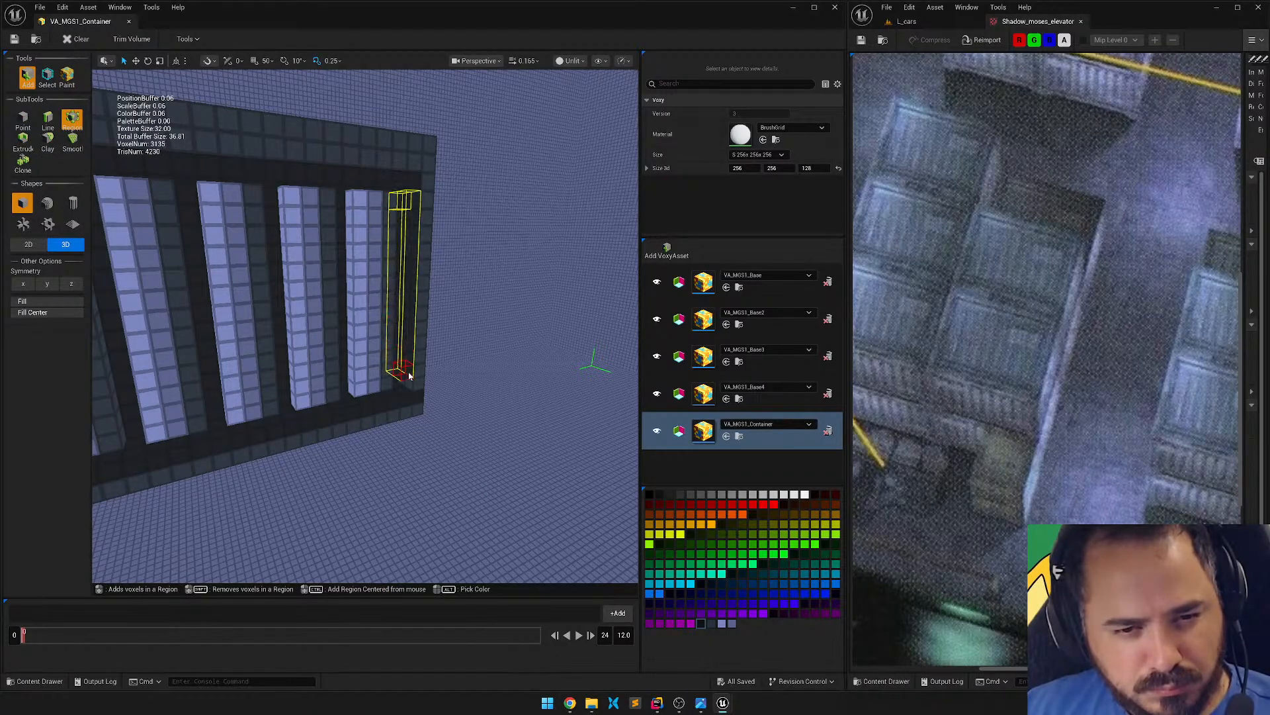
# Delete the surface voxels of the container's blank long side, leaving a one-voxel frame around its edges.
pyautogui.moveTo(409, 387); pyautogui.dragTo(298, 368, button='right')
pyautogui.press('s')
pyautogui.press('d')
pyautogui.press('w')
pyautogui.press('d')
pyautogui.moveTo(551, 352); pyautogui.dragTo(282, 314, button='right')
pyautogui.press('s')
pyautogui.press('d')
pyautogui.press('a')
pyautogui.press('d')
pyautogui.press('a')
pyautogui.press('w')
pyautogui.press('w')
pyautogui.press('d')
pyautogui.press('w')
pyautogui.press('s')
pyautogui.press('d')
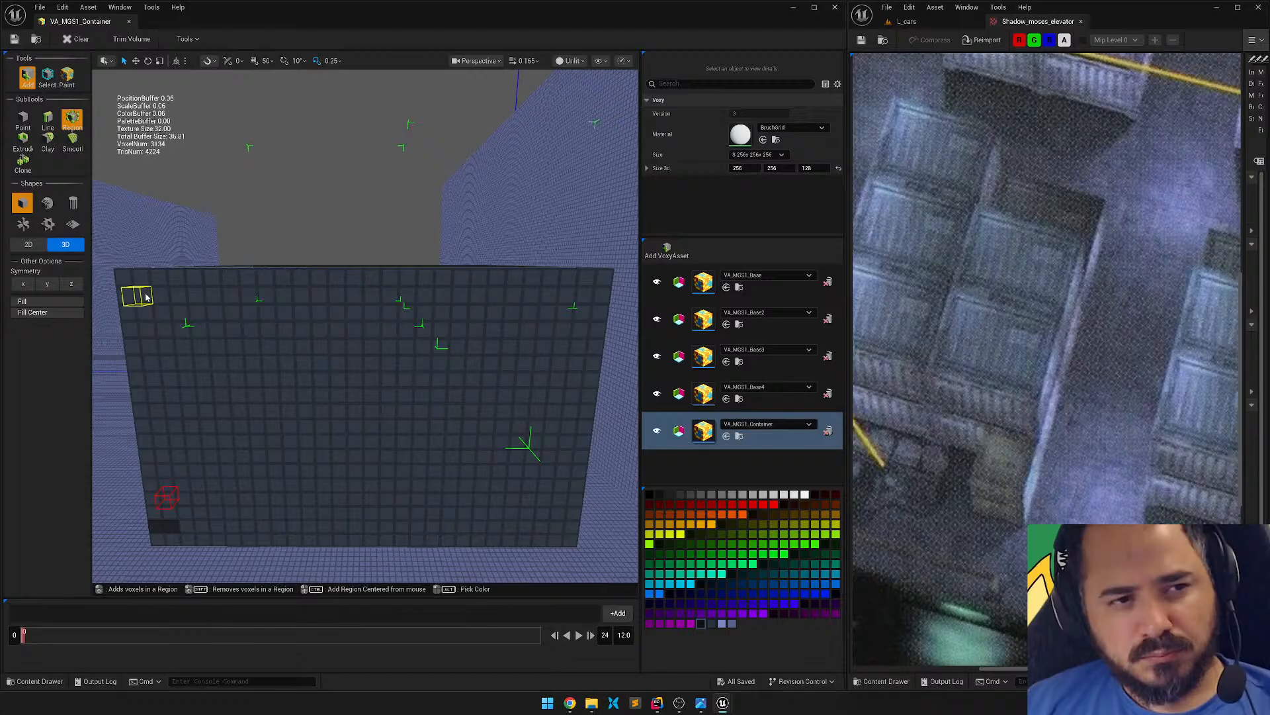
pyautogui.press('2')
pyautogui.moveTo(145, 293); pyautogui.dragTo(555, 528)
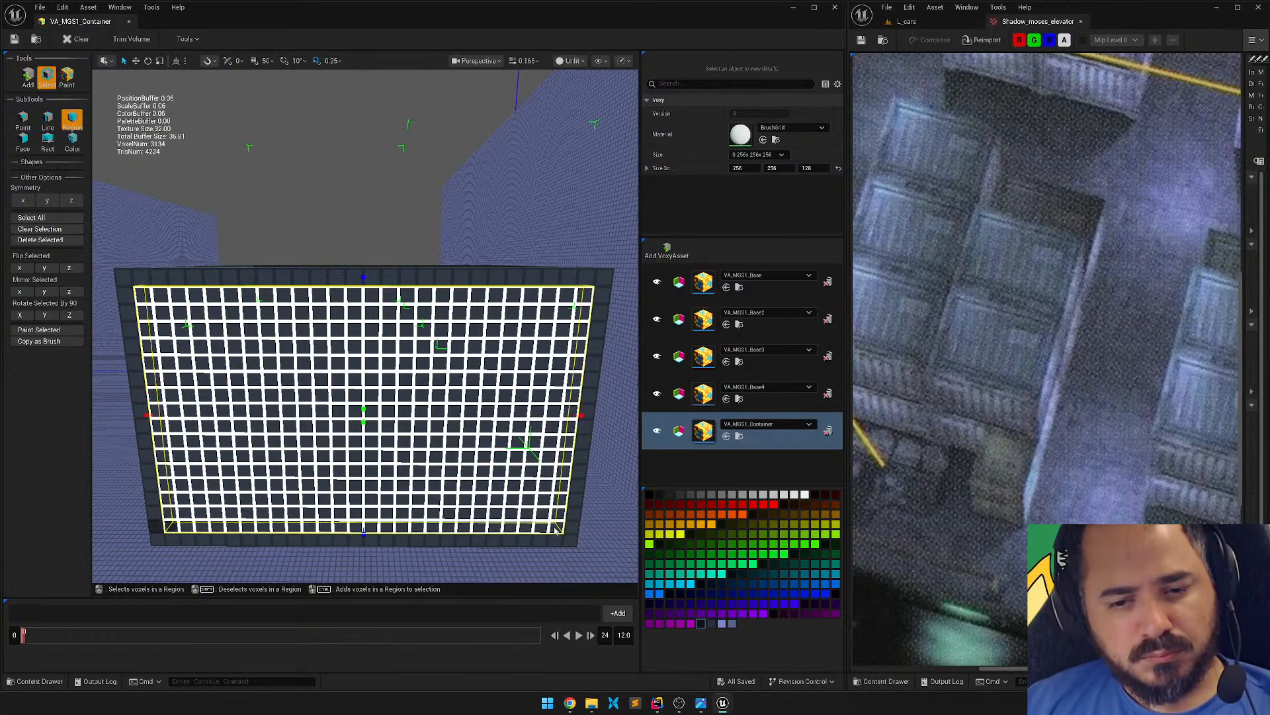
pyautogui.press('Delete')
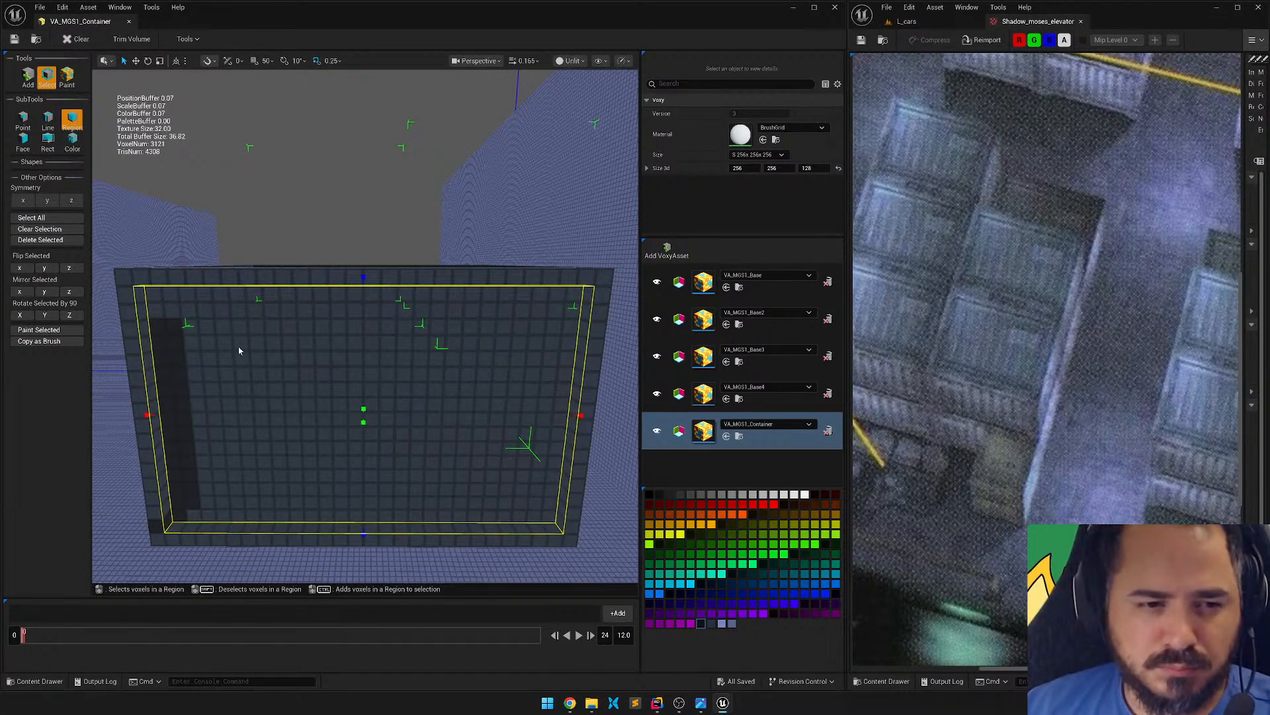
# Delete the next layer of voxels inside the recessed blank long side, keeping its frame.
pyautogui.moveTo(155, 295); pyautogui.dragTo(553, 526)
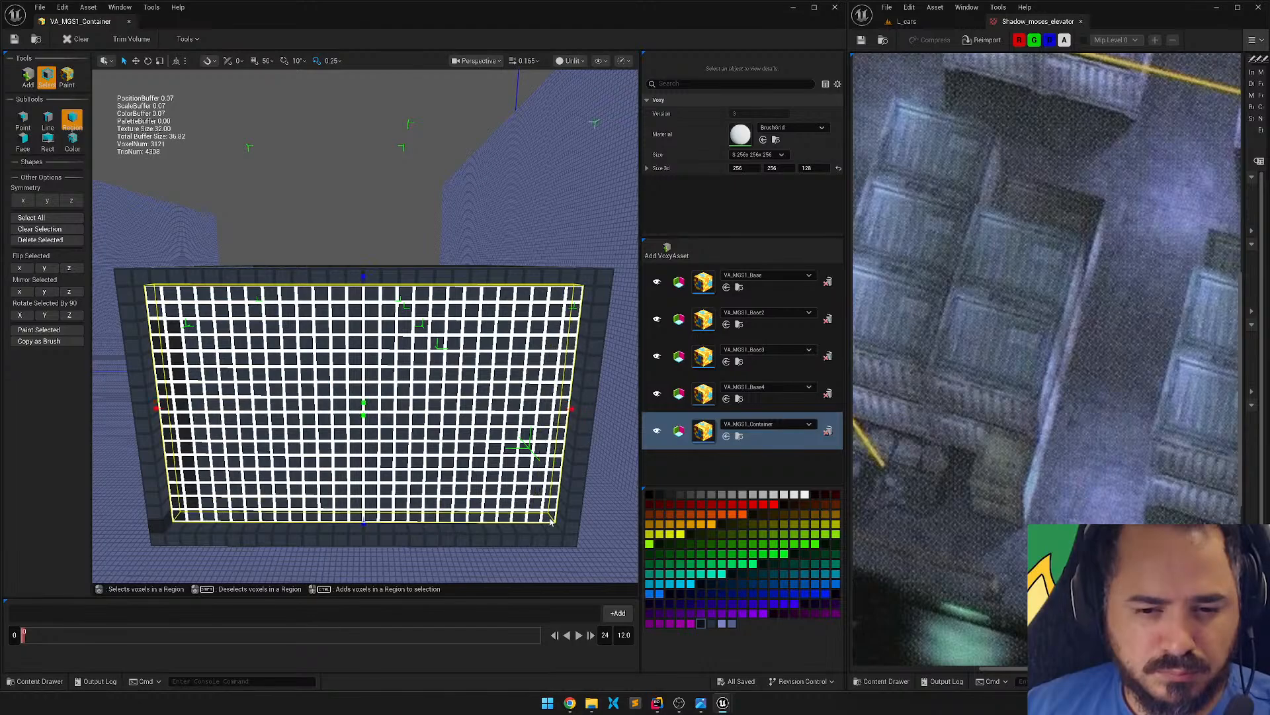
pyautogui.press('Delete')
# Fill the missing full-height near-black column between the last rib and the corner post on the ribbed long side.
pyautogui.moveTo(505, 519); pyautogui.dragTo(608, 520, button='right')
pyautogui.moveTo(152, 397); pyautogui.dragTo(212, 383, button='right')
pyautogui.moveTo(181, 280); pyautogui.dragTo(583, 513)
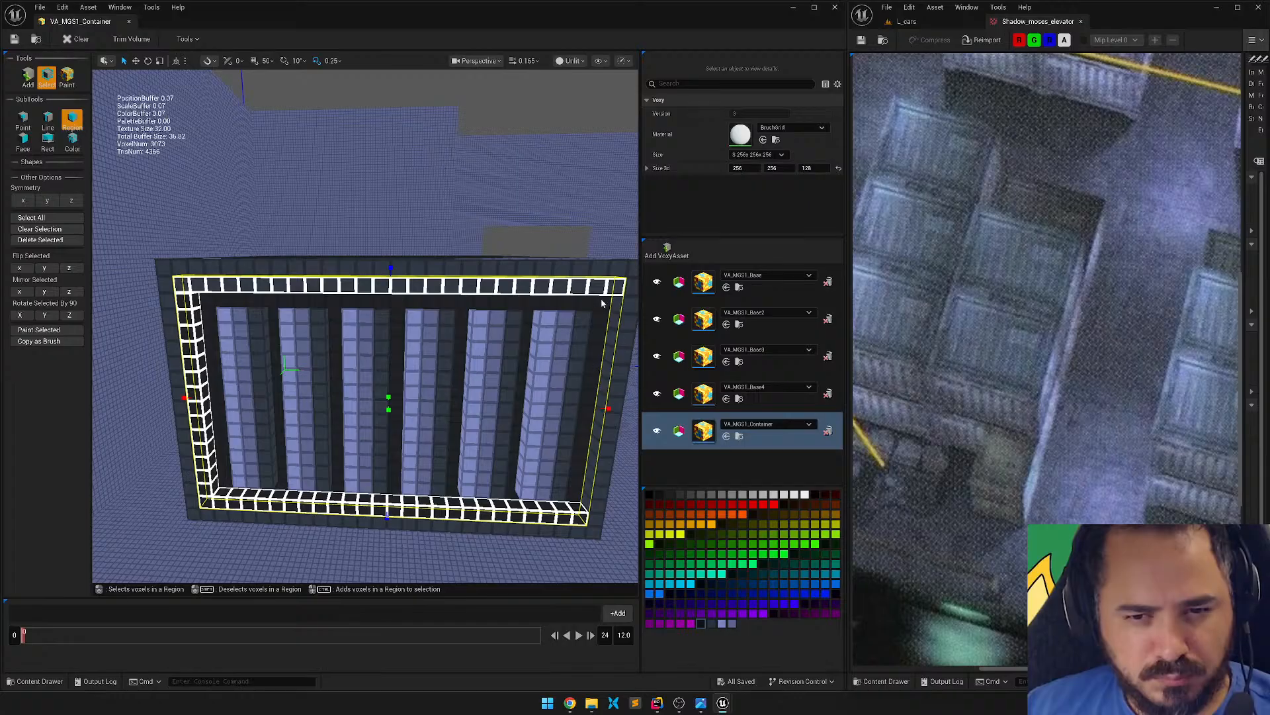
pyautogui.moveTo(602, 303); pyautogui.dragTo(578, 504)
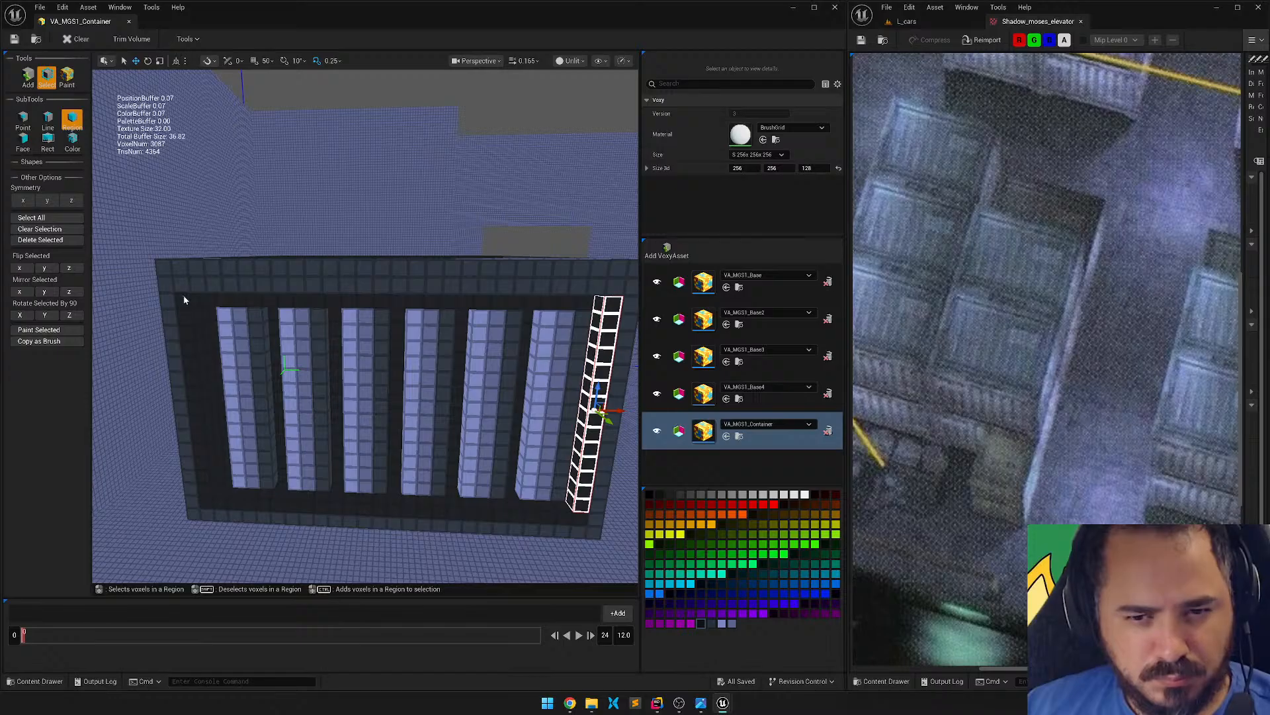
# Select the ribbed panel inside its outer frame through its full depth and duplicate it outside the container's opposite long side.
pyautogui.moveTo(186, 288); pyautogui.dragTo(576, 519)
pyautogui.moveTo(536, 381); pyautogui.dragTo(387, 400, button='right')
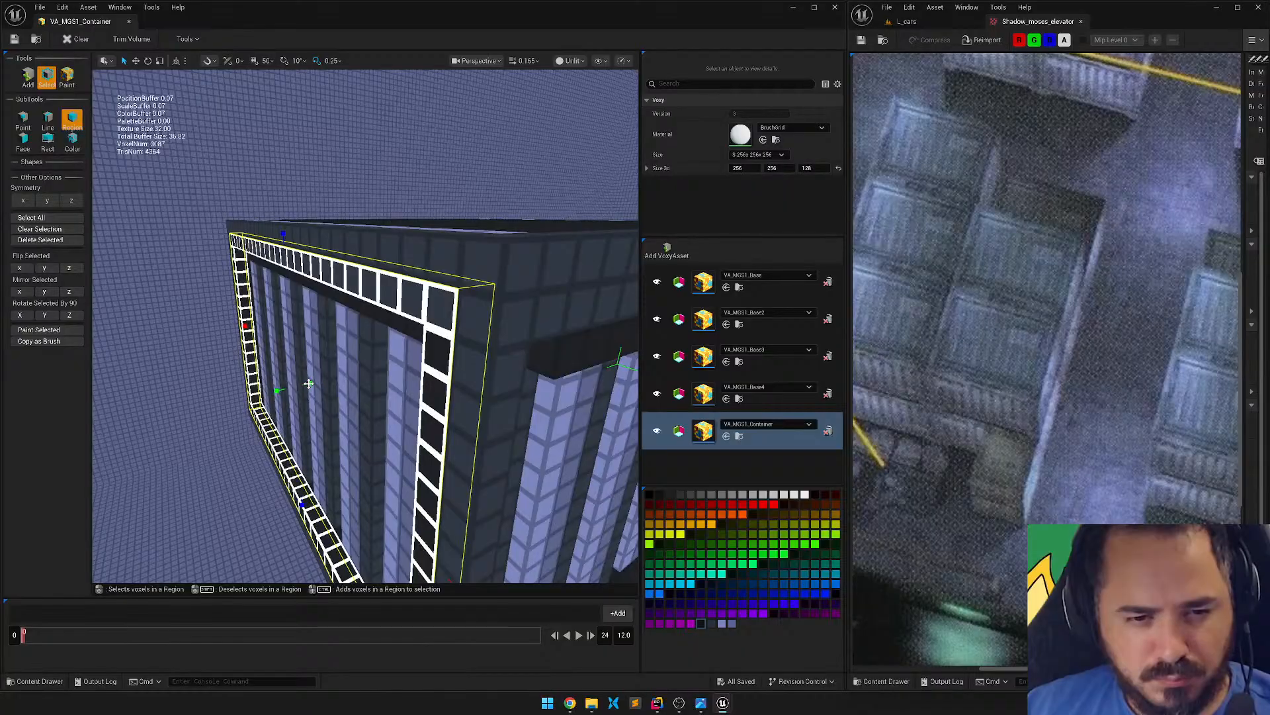
pyautogui.moveTo(315, 383); pyautogui.dragTo(366, 383)
pyautogui.press('s')
pyautogui.moveTo(367, 382); pyautogui.dragTo(225, 383, button='right')
pyautogui.press('w')
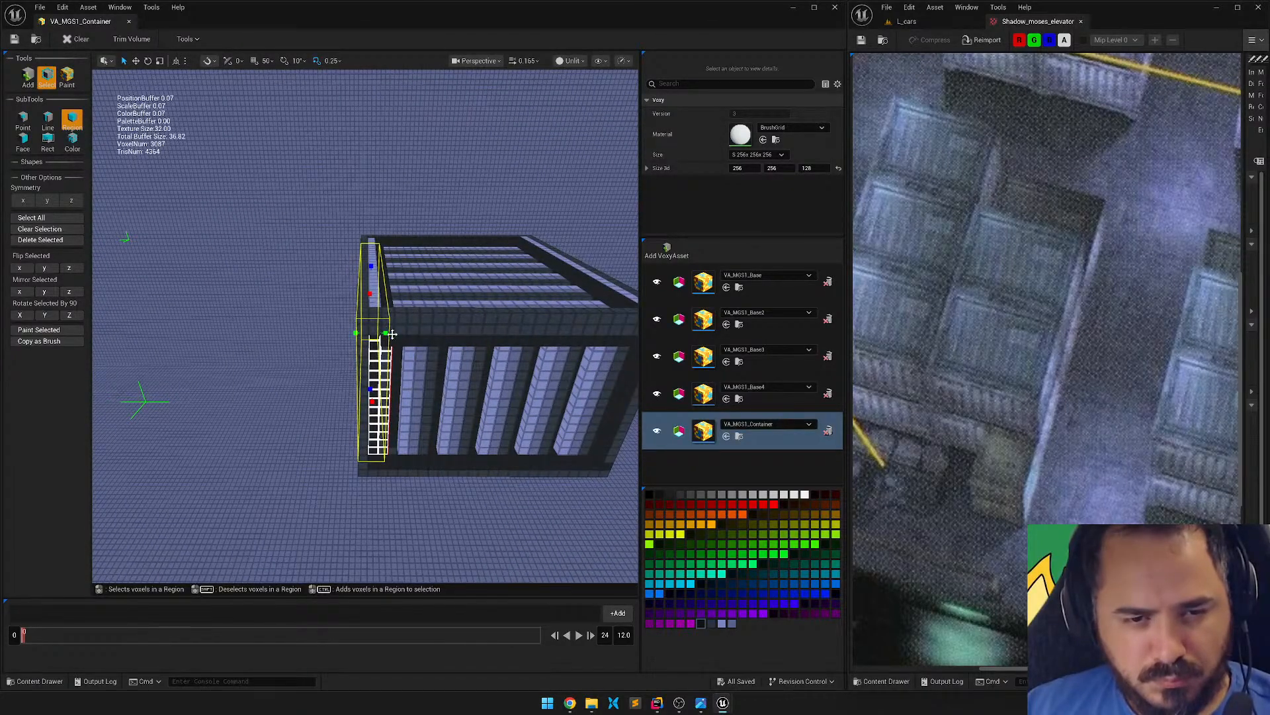
pyautogui.press('w')
pyautogui.press('d')
pyautogui.moveTo(416, 358); pyautogui.dragTo(415, 358, button='right')
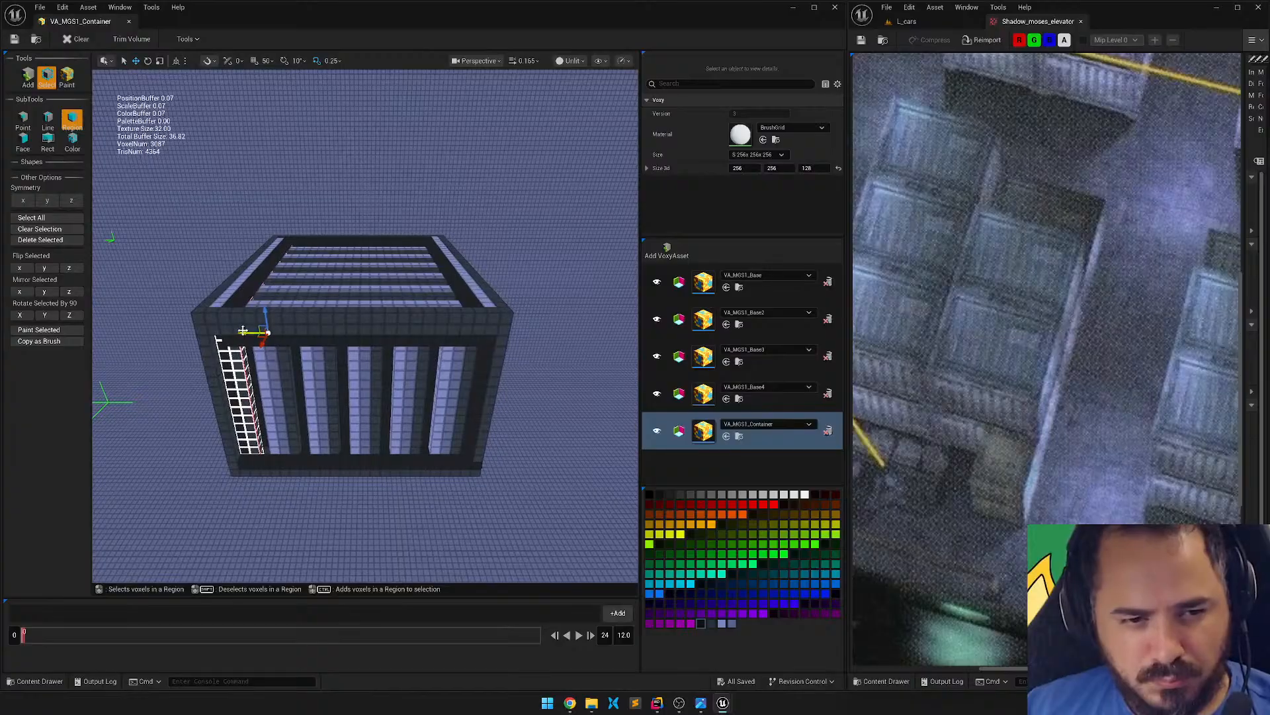
pyautogui.keyDown('alt'); pyautogui.moveTo(244, 333); pyautogui.dragTo(513, 334); pyautogui.keyUp('alt')
# Flip the duplicated ribbed panel along Y, fit it into the recessed blank long side and clear the selection.
pyautogui.moveTo(512, 334); pyautogui.dragTo(576, 367, button='right')
pyautogui.press('w')
pyautogui.moveTo(277, 324); pyautogui.dragTo(222, 324, button='right')
pyautogui.press('d')
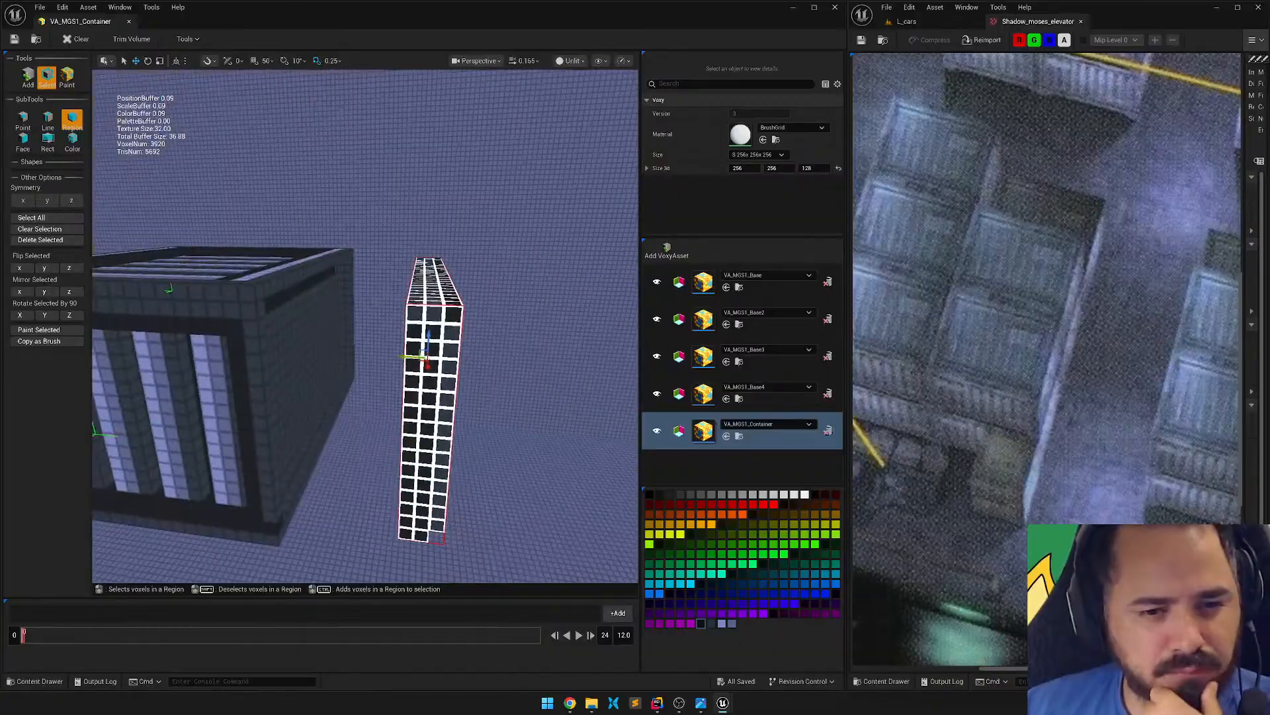
pyautogui.click(44, 268)
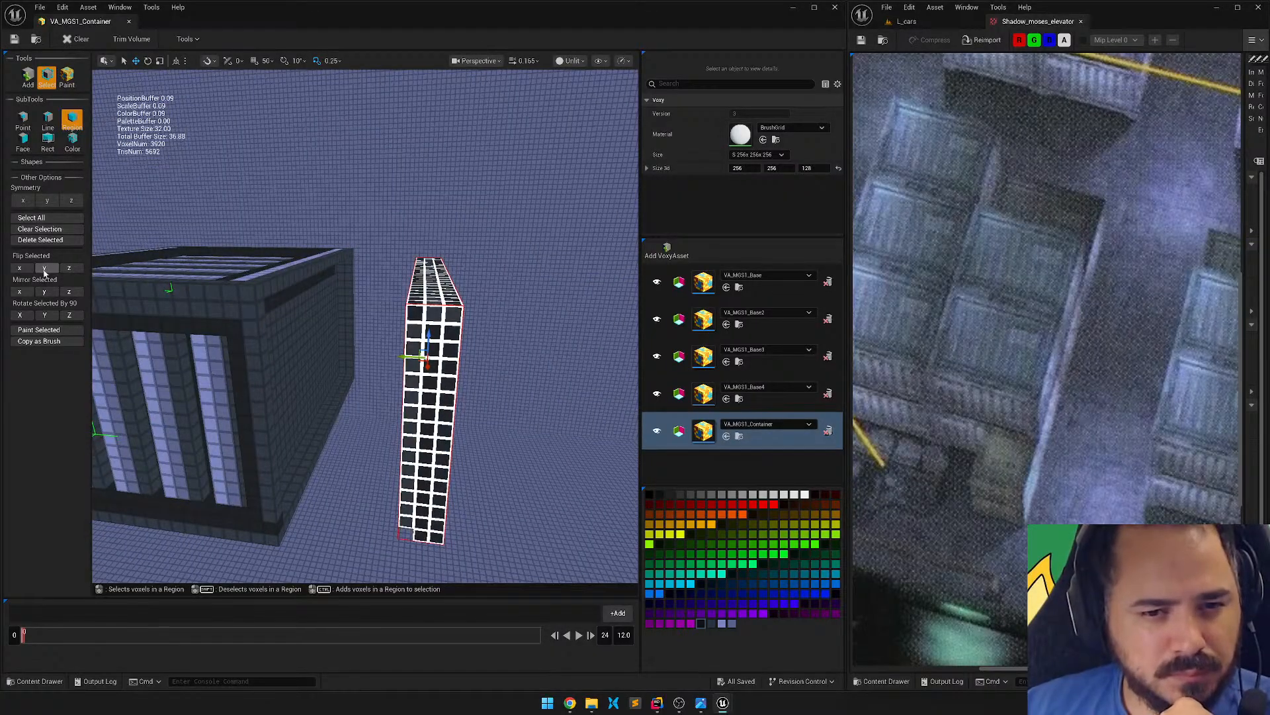
pyautogui.press('d')
pyautogui.moveTo(347, 332); pyautogui.dragTo(499, 372, button='right')
pyautogui.press('a')
pyautogui.moveTo(491, 352); pyautogui.dragTo(324, 333)
pyautogui.press('d')
pyautogui.moveTo(454, 335); pyautogui.dragTo(297, 341, button='right')
pyautogui.click(331, 132)
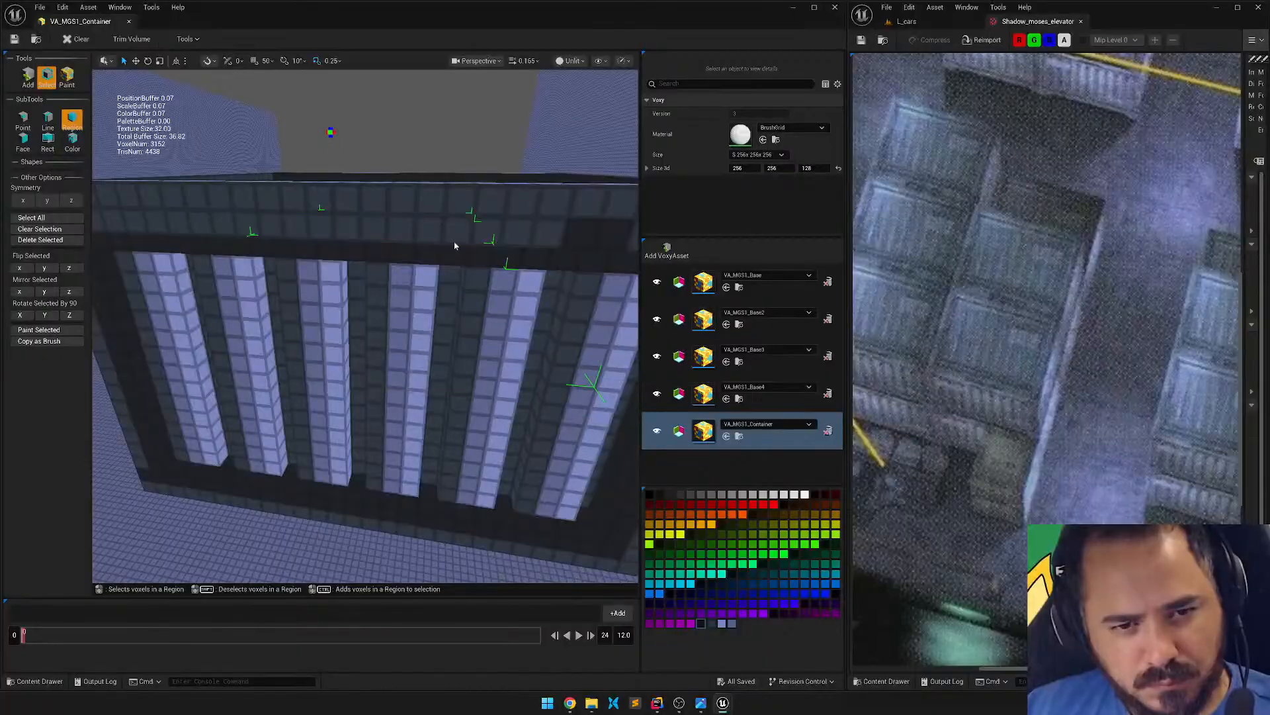
# Examine the placed ribbed side for voxels whose colour does not match its frame.
pyautogui.press('s')
pyautogui.moveTo(454, 245)
pyautogui.mouseDown(button='right')
pyautogui.moveTo(455, 264)
pyautogui.moveTo(357, 265)
pyautogui.moveTo(324, 245)
pyautogui.moveTo(309, 287)
pyautogui.moveTo(278, 259)
pyautogui.mouseUp(button='right')
pyautogui.press('d')
pyautogui.press('w')
pyautogui.press('s')
pyautogui.press('d')
pyautogui.press('w')
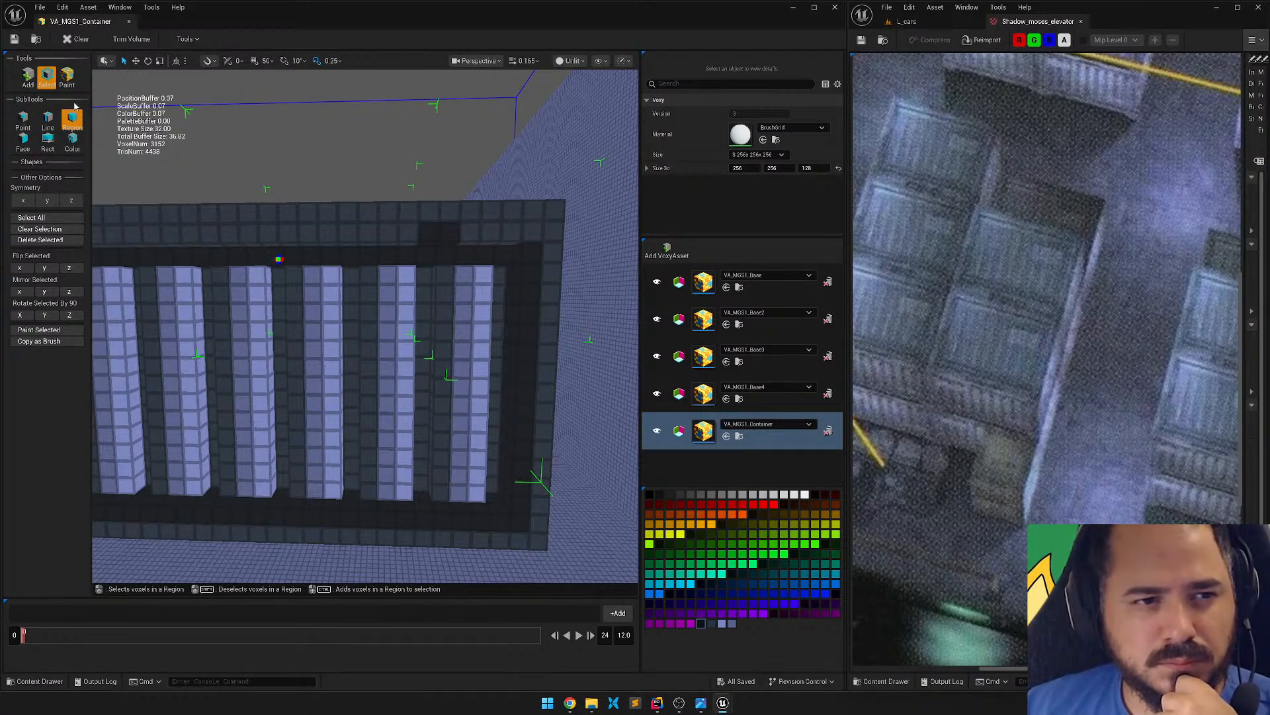
# Paint the near-black patch in the ribbed side's upper rail with the frame's slate colour, and save the asset.
pyautogui.click(67, 80)
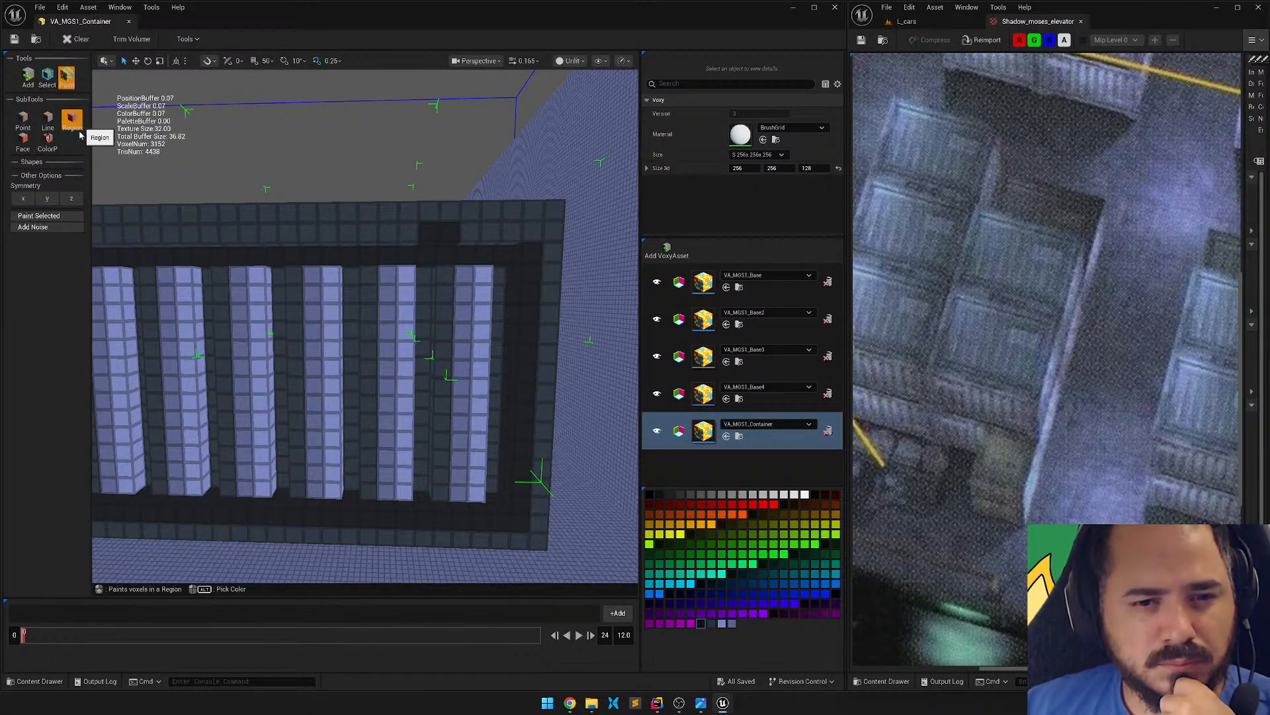
pyautogui.press('a')
pyautogui.press('s')
pyautogui.moveTo(501, 279); pyautogui.dragTo(499, 278, button='right')
pyautogui.press('d')
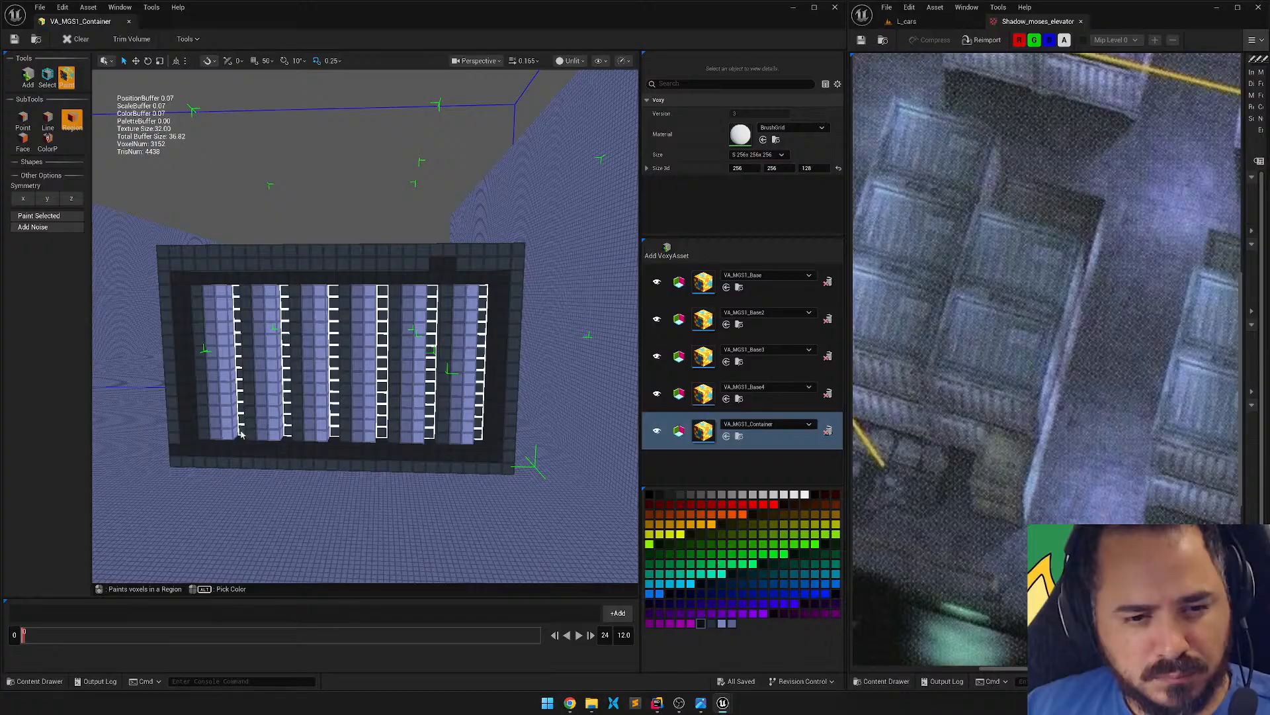
pyautogui.moveTo(241, 435); pyautogui.dragTo(242, 389, button='right')
pyautogui.press('a')
pyautogui.press('w')
pyautogui.press('a')
pyautogui.press('d')
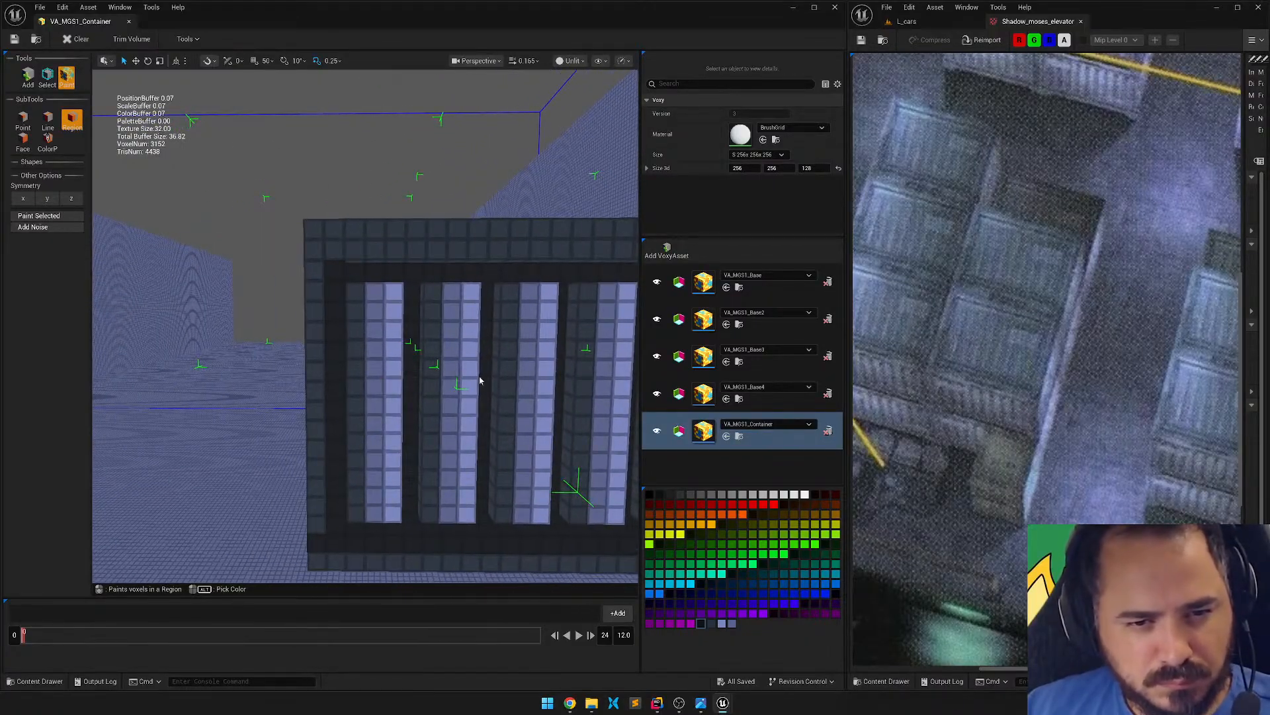
pyautogui.moveTo(480, 381)
pyautogui.mouseDown(button='right')
pyautogui.moveTo(318, 390)
pyautogui.moveTo(311, 411)
pyautogui.moveTo(430, 397)
pyautogui.moveTo(556, 344)
pyautogui.moveTo(595, 351)
pyautogui.moveTo(550, 331)
pyautogui.moveTo(450, 390)
pyautogui.moveTo(466, 391)
pyautogui.mouseUp(button='right')
pyautogui.press('d')
pyautogui.press('s')
pyautogui.press('a')
pyautogui.press('q')
pyautogui.press('w')
pyautogui.press('e')
pyautogui.press('s')
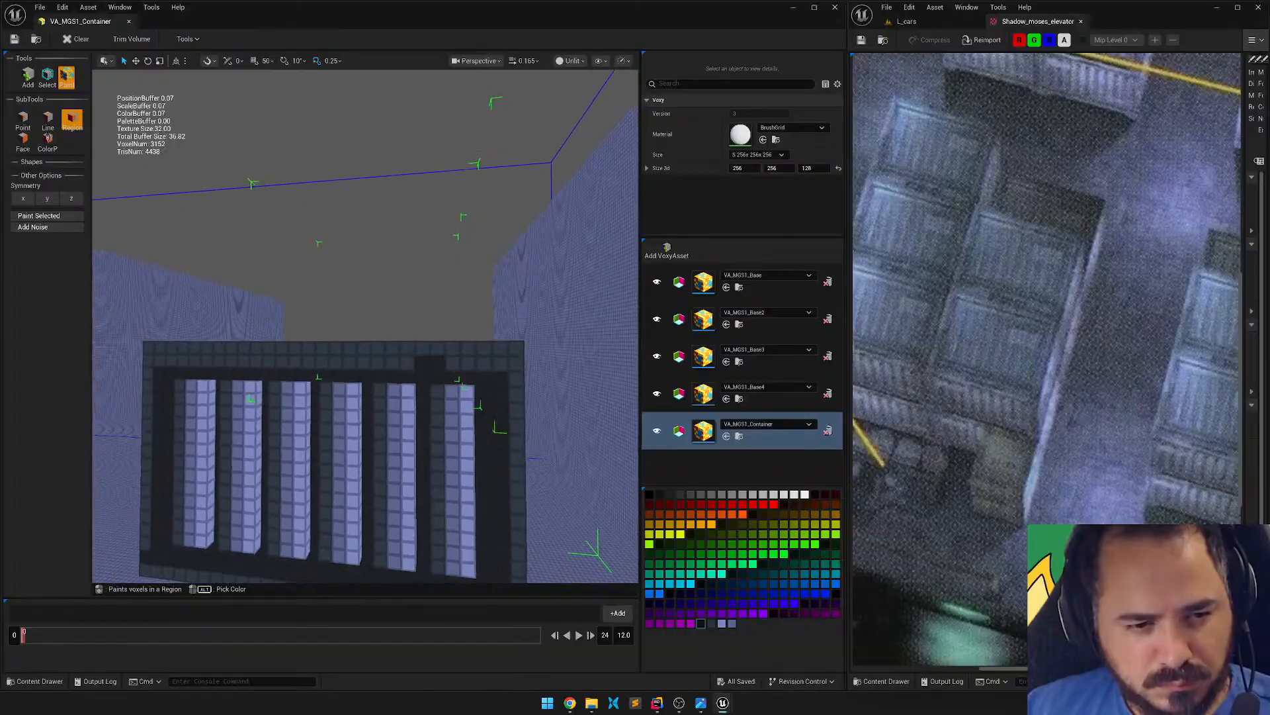
pyautogui.scroll(4, 445, 425)
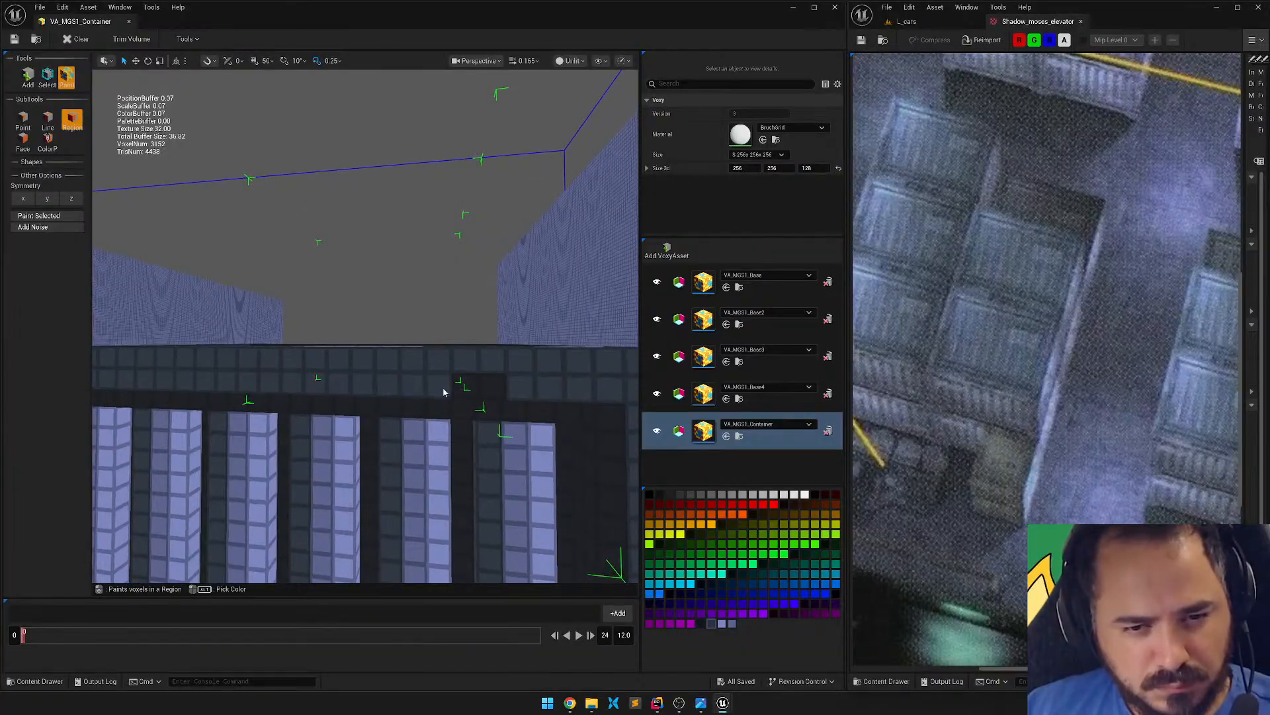
pyautogui.press('w')
pyautogui.moveTo(409, 409)
pyautogui.mouseDown(button='right')
pyautogui.moveTo(450, 436)
pyautogui.moveTo(400, 424)
pyautogui.moveTo(406, 408)
pyautogui.mouseUp(button='right')
pyautogui.press('s')
pyautogui.hotkey('ctrl', 's')
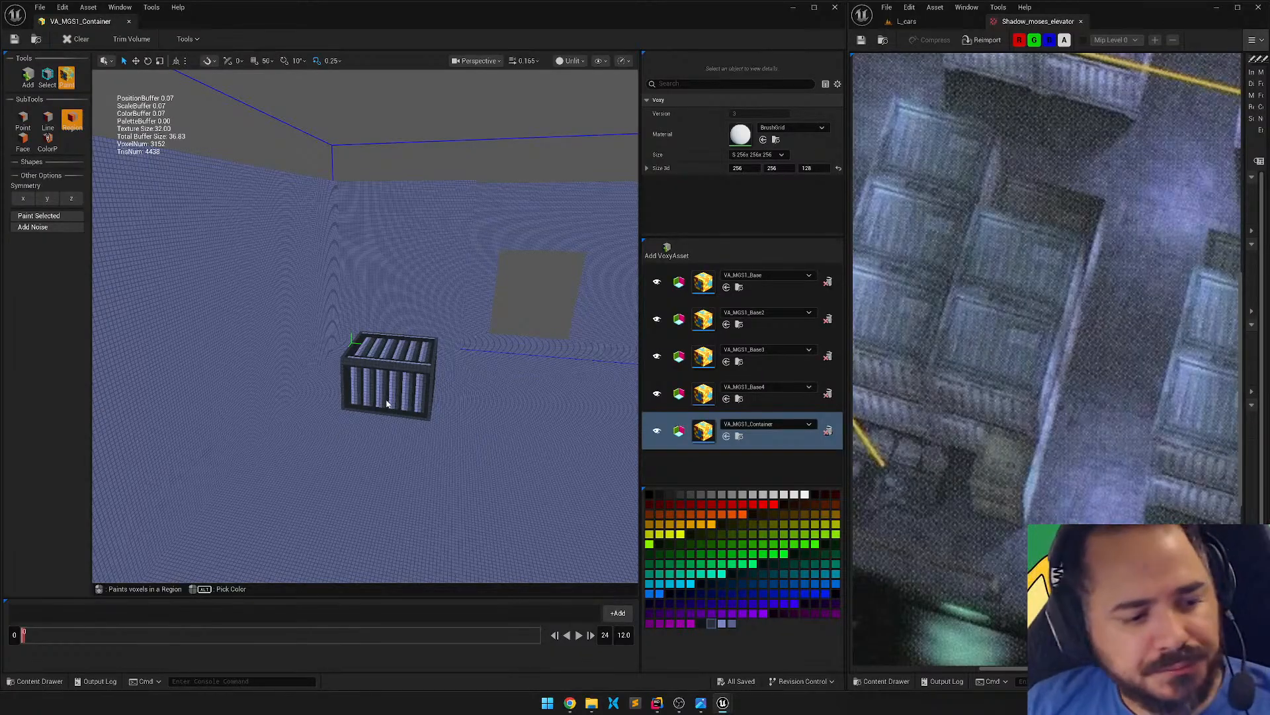
# Check the container arrangement in the reference image, then select the entire finished container and save the asset.
pyautogui.moveTo(387, 391); pyautogui.dragTo(402, 392, button='right')
pyautogui.moveTo(327, 305); pyautogui.dragTo(331, 341, button='right')
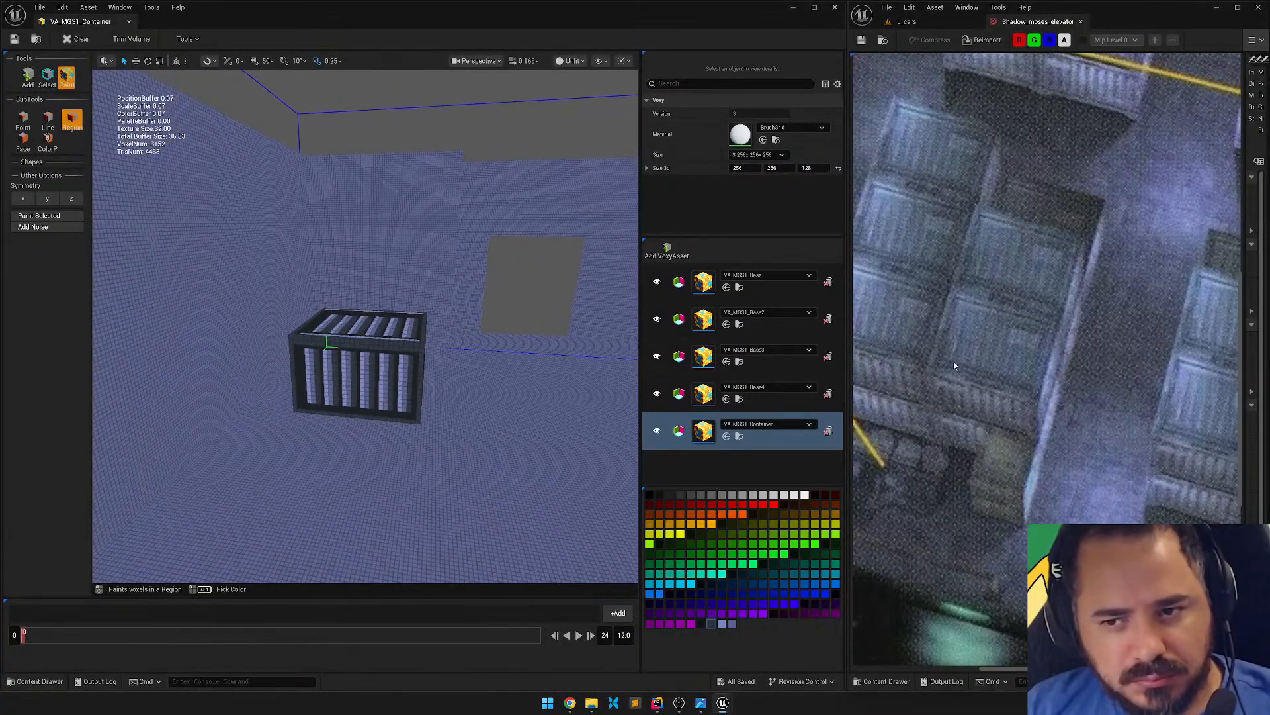
pyautogui.scroll(-10, 943, 346)
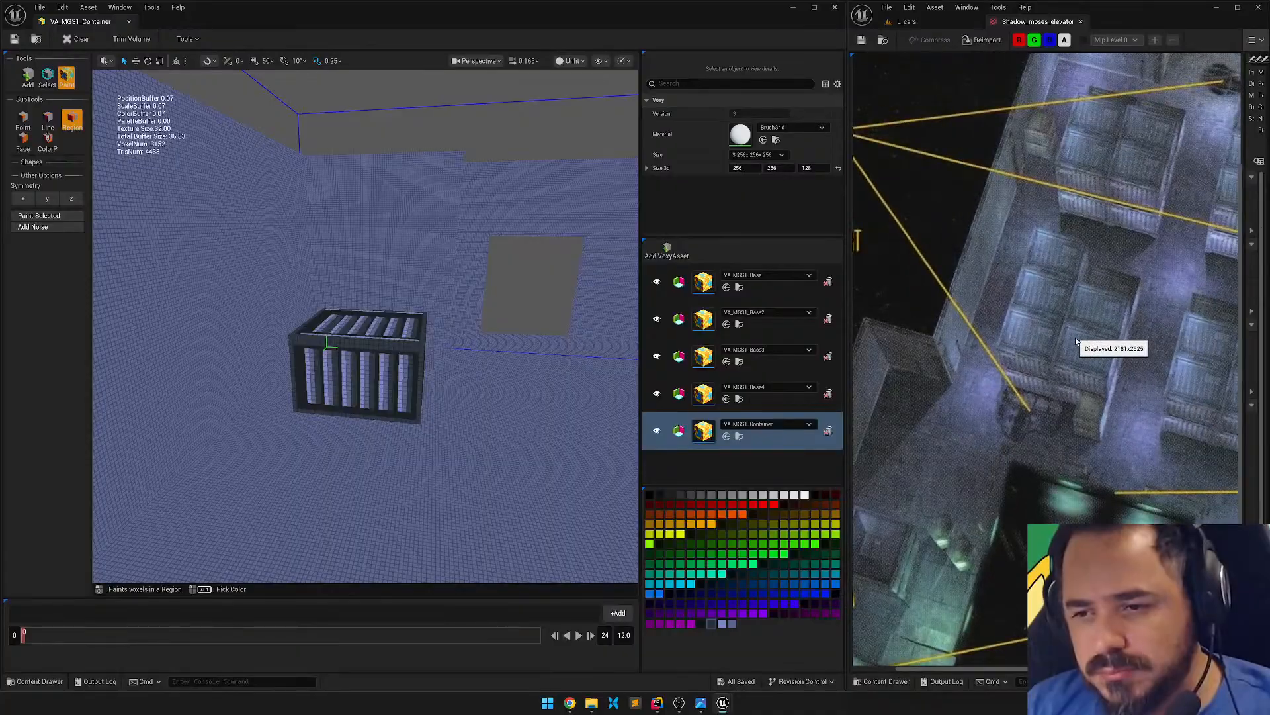
pyautogui.moveTo(1085, 380); pyautogui.dragTo(1050, 387)
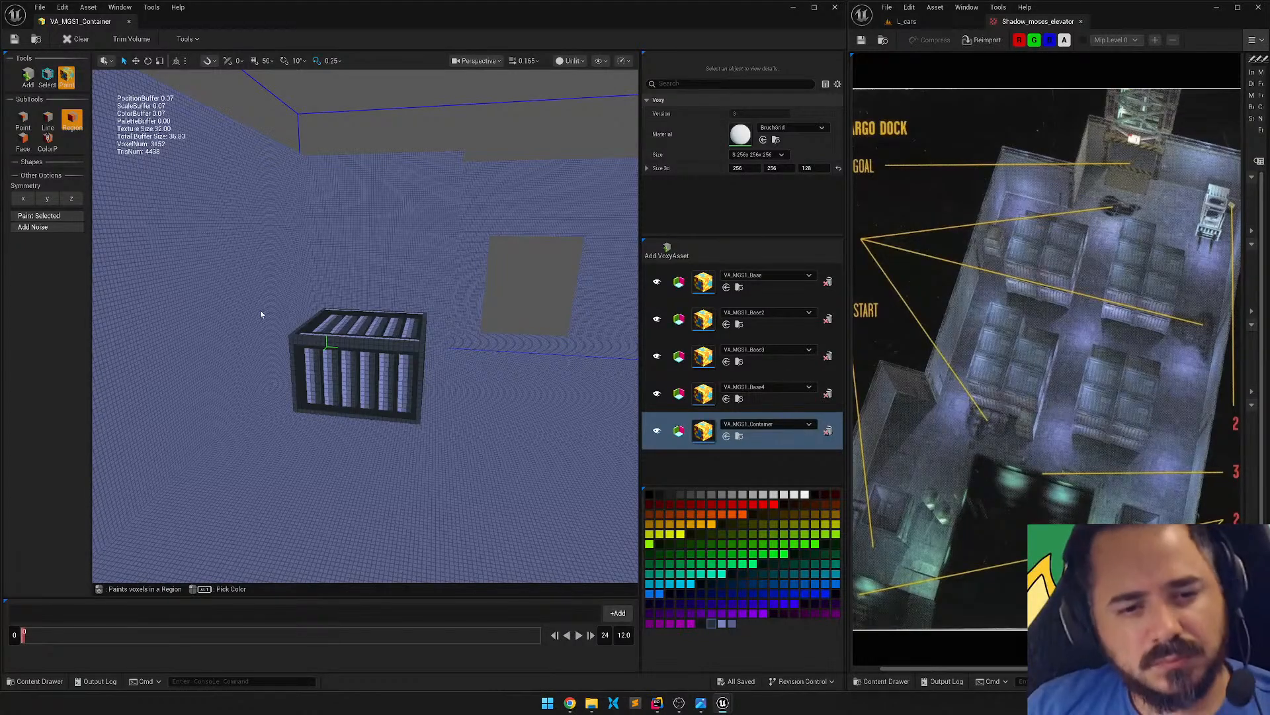
pyautogui.click(47, 84)
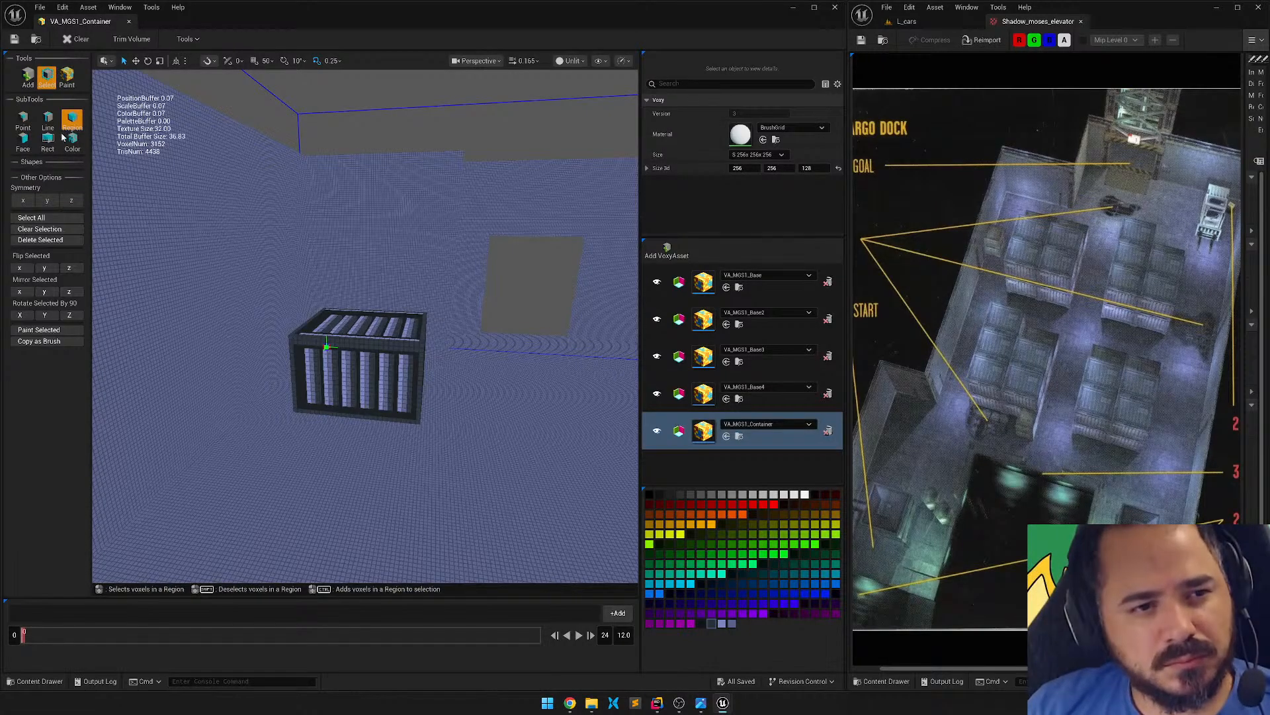
pyautogui.click(47, 140)
pyautogui.moveTo(229, 240); pyautogui.dragTo(446, 435)
pyautogui.moveTo(605, 507); pyautogui.dragTo(569, 498, button='right')
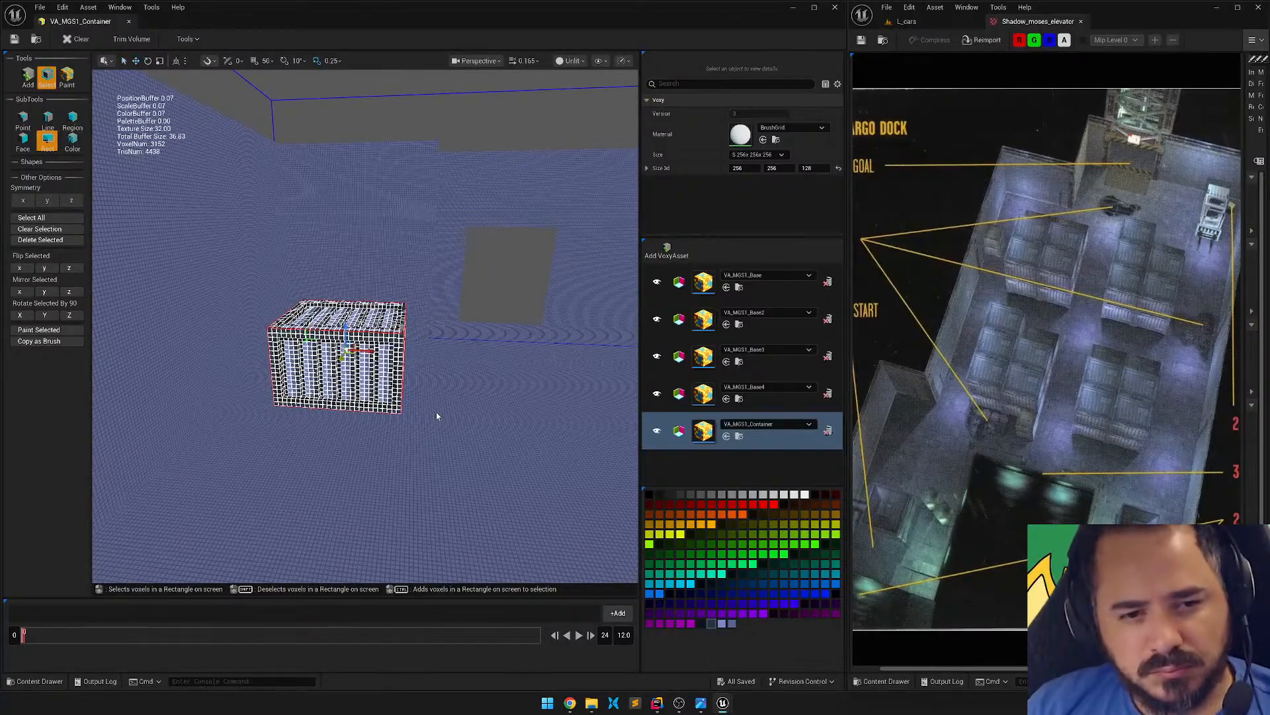
pyautogui.hotkey('ctrl', 's')
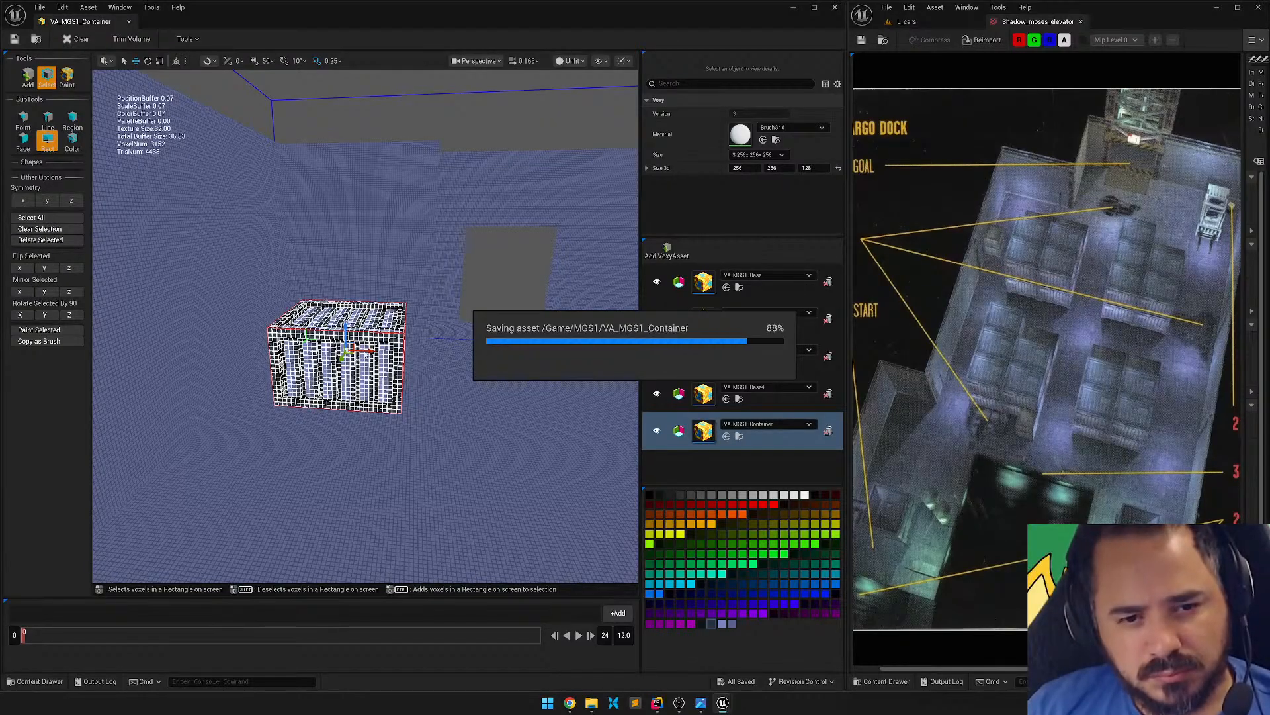
# Duplicate the container sideways and vertically into a stack two containers wide and two high.
pyautogui.keyDown('alt'); pyautogui.moveTo(367, 350); pyautogui.dragTo(493, 352); pyautogui.keyUp('alt')
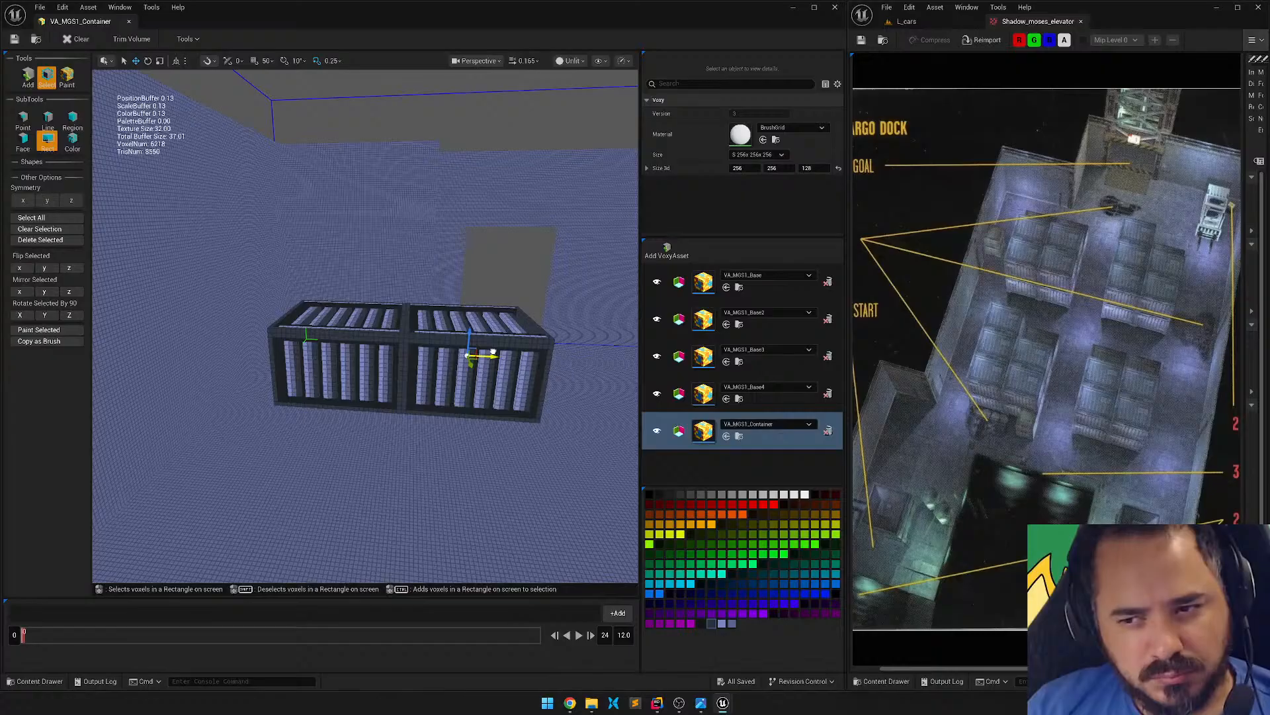
pyautogui.keyDown('alt'); pyautogui.moveTo(469, 330); pyautogui.dragTo(369, 412); pyautogui.keyUp('alt')
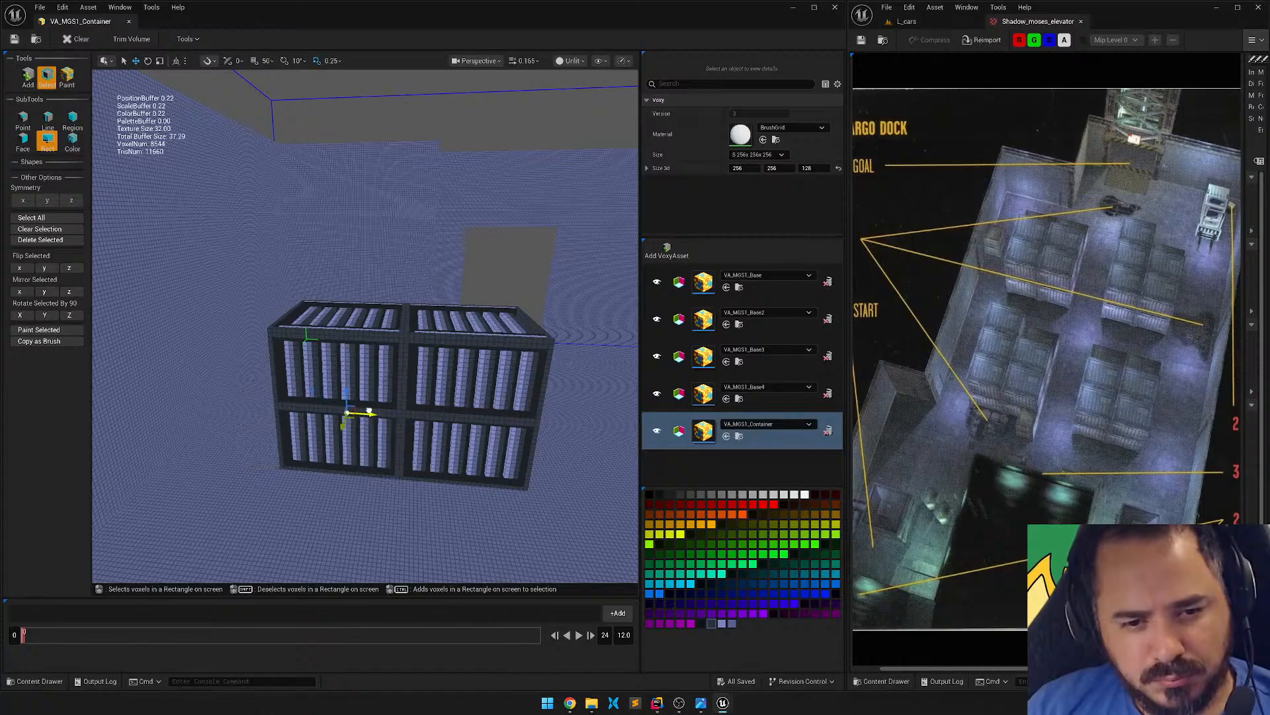
pyautogui.moveTo(516, 339)
pyautogui.mouseDown(button='right')
pyautogui.moveTo(423, 361)
pyautogui.moveTo(537, 332)
pyautogui.mouseUp(button='right')
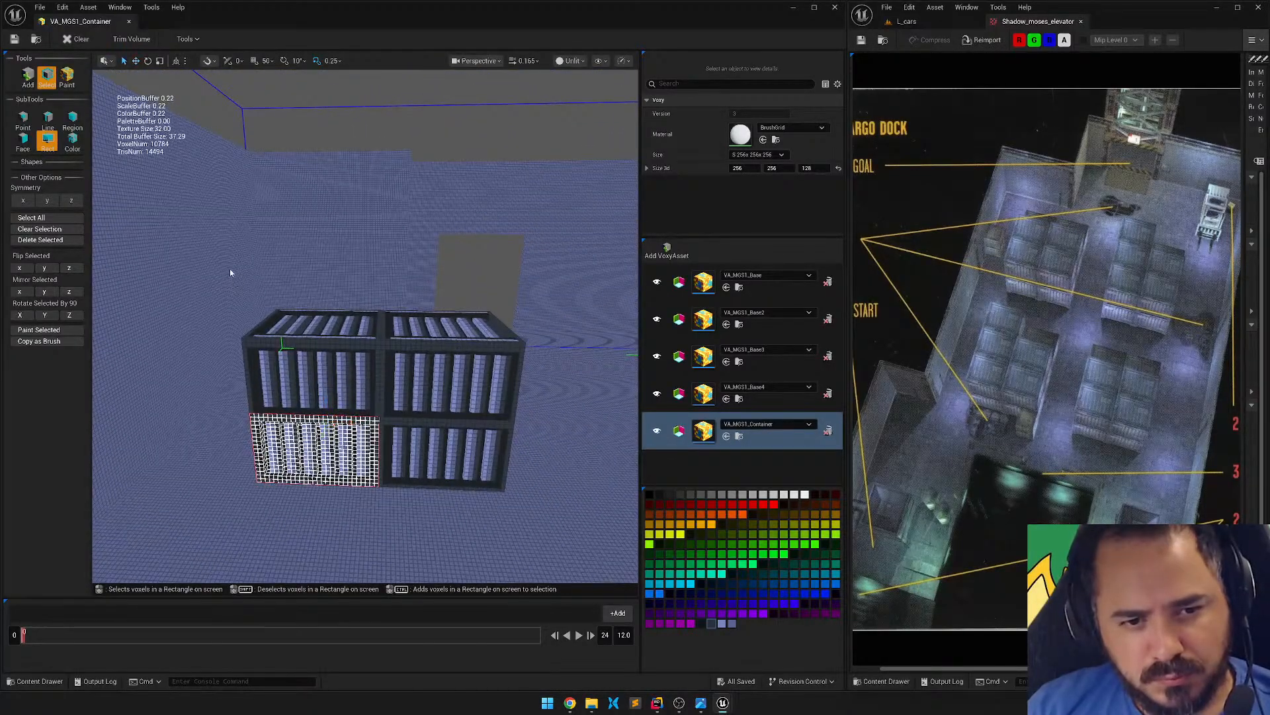
# Select the four-container stack and duplicate it twice along its depth to make a block three rows deep.
pyautogui.moveTo(230, 270); pyautogui.dragTo(612, 571)
pyautogui.moveTo(393, 384); pyautogui.dragTo(582, 443, button='right')
pyautogui.moveTo(325, 394); pyautogui.dragTo(446, 395)
pyautogui.moveTo(447, 397); pyautogui.dragTo(474, 397, button='right')
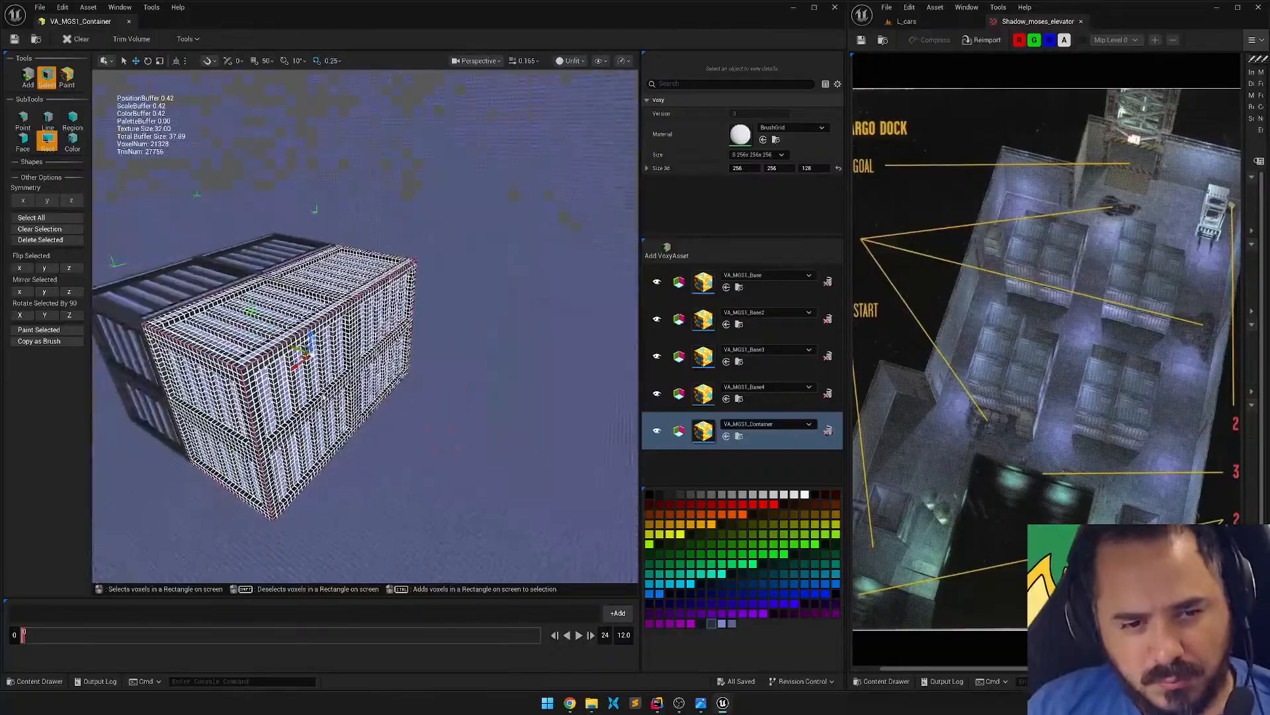
pyautogui.keyDown('alt'); pyautogui.moveTo(290, 347); pyautogui.dragTo(382, 380); pyautogui.keyUp('alt')
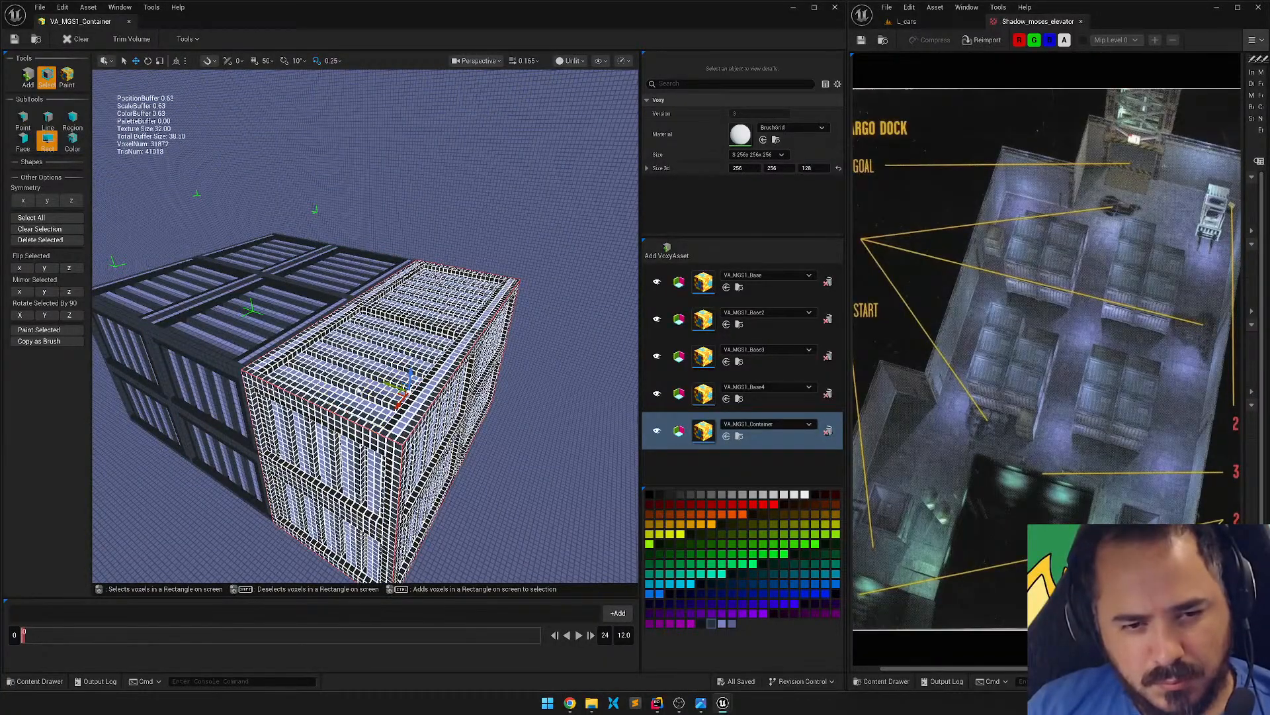
# Delete the upper container at one corner of the block.
pyautogui.click(73, 118)
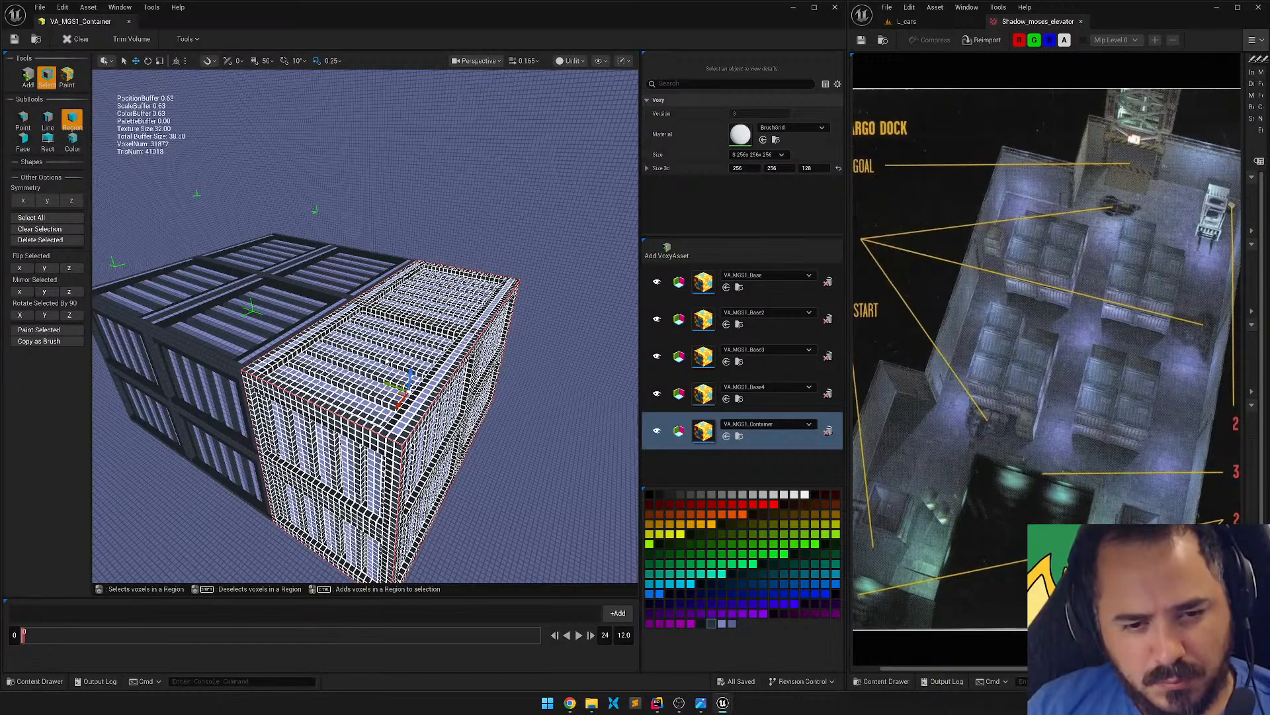
pyautogui.press('q')
pyautogui.click(539, 388)
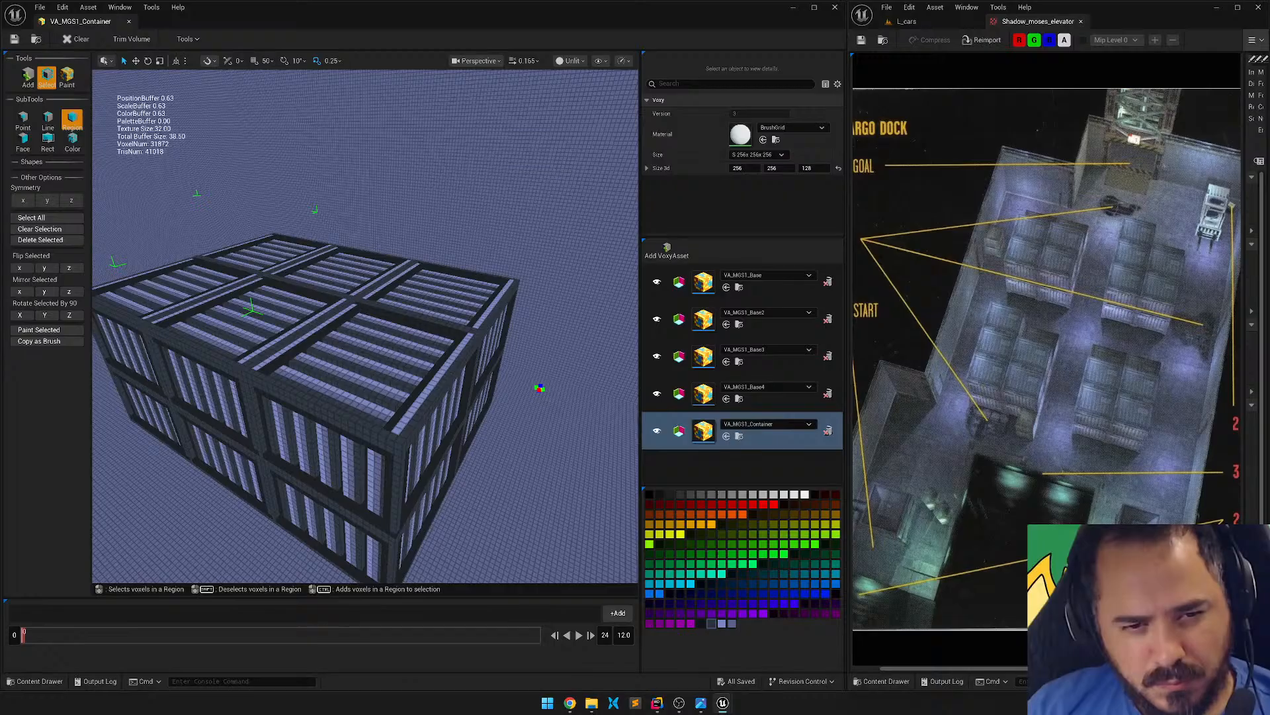
pyautogui.moveTo(355, 303); pyautogui.dragTo(397, 537)
pyautogui.press('Delete')
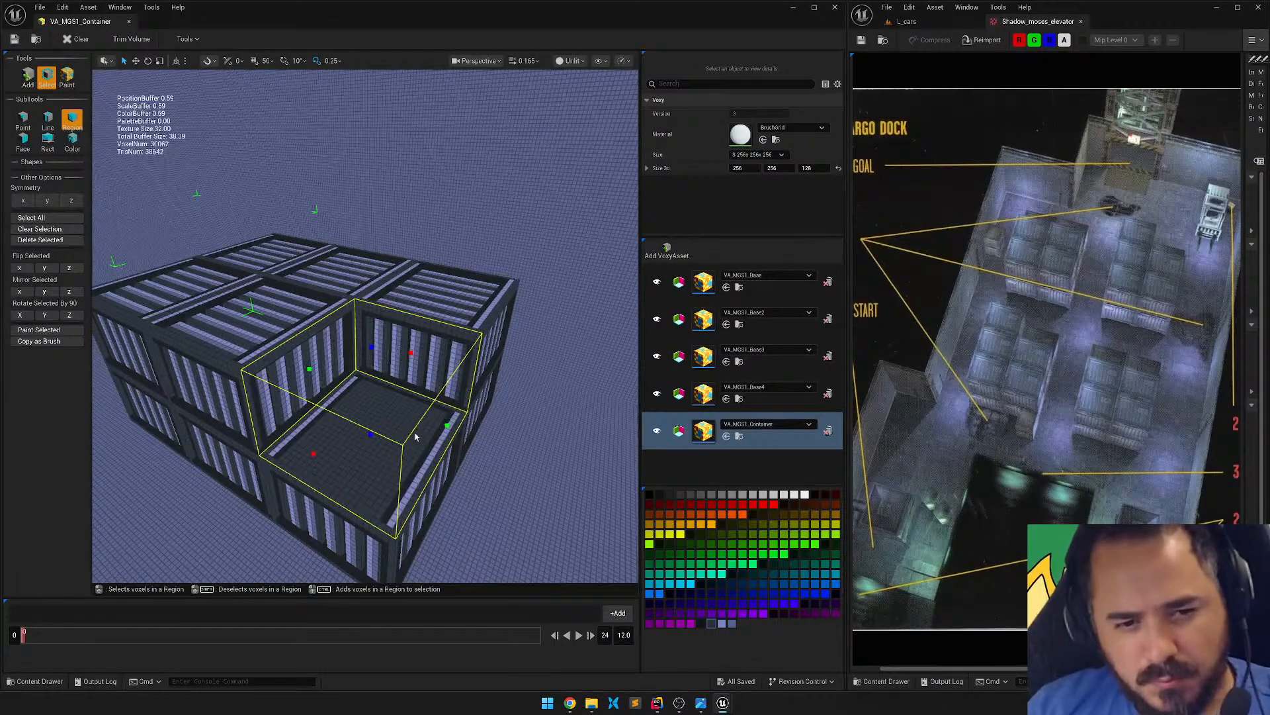
# Delete the leftover one-voxel floor layer of the removed container, down to the ribbed roof of the container below.
pyautogui.moveTo(414, 424); pyautogui.dragTo(414, 563, button='right')
pyautogui.press('w')
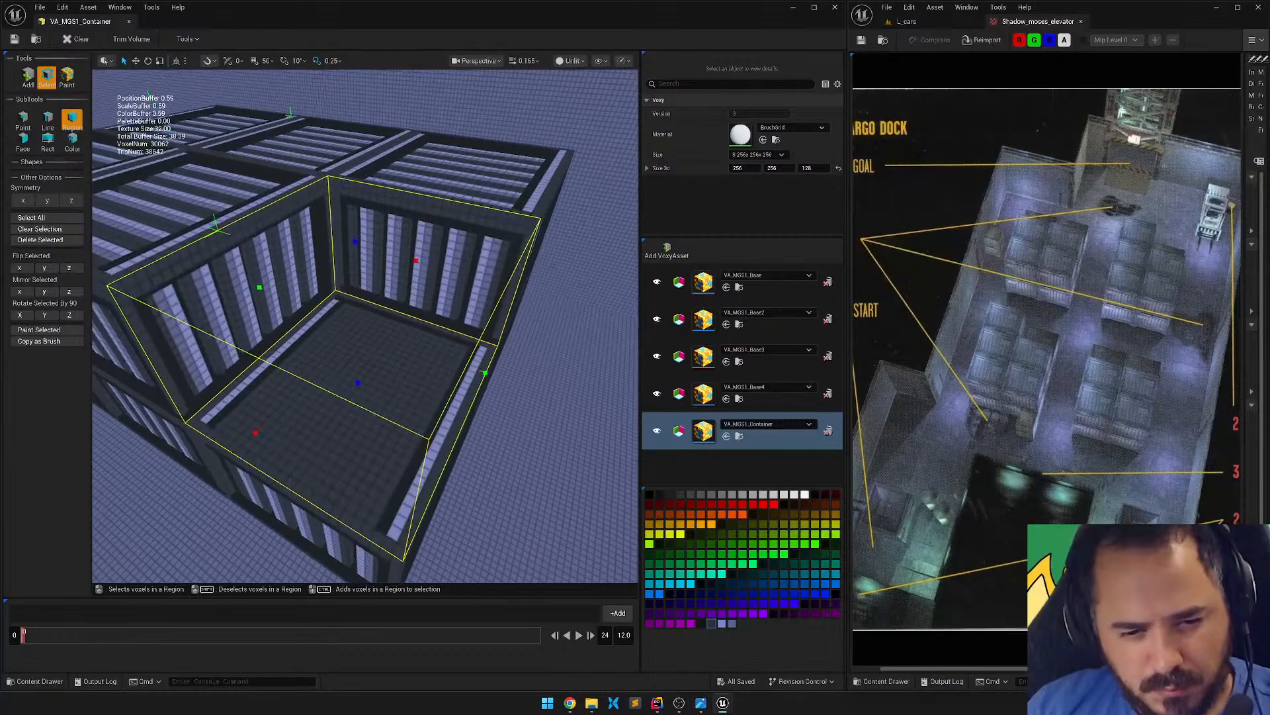
pyautogui.moveTo(401, 556); pyautogui.dragTo(335, 299)
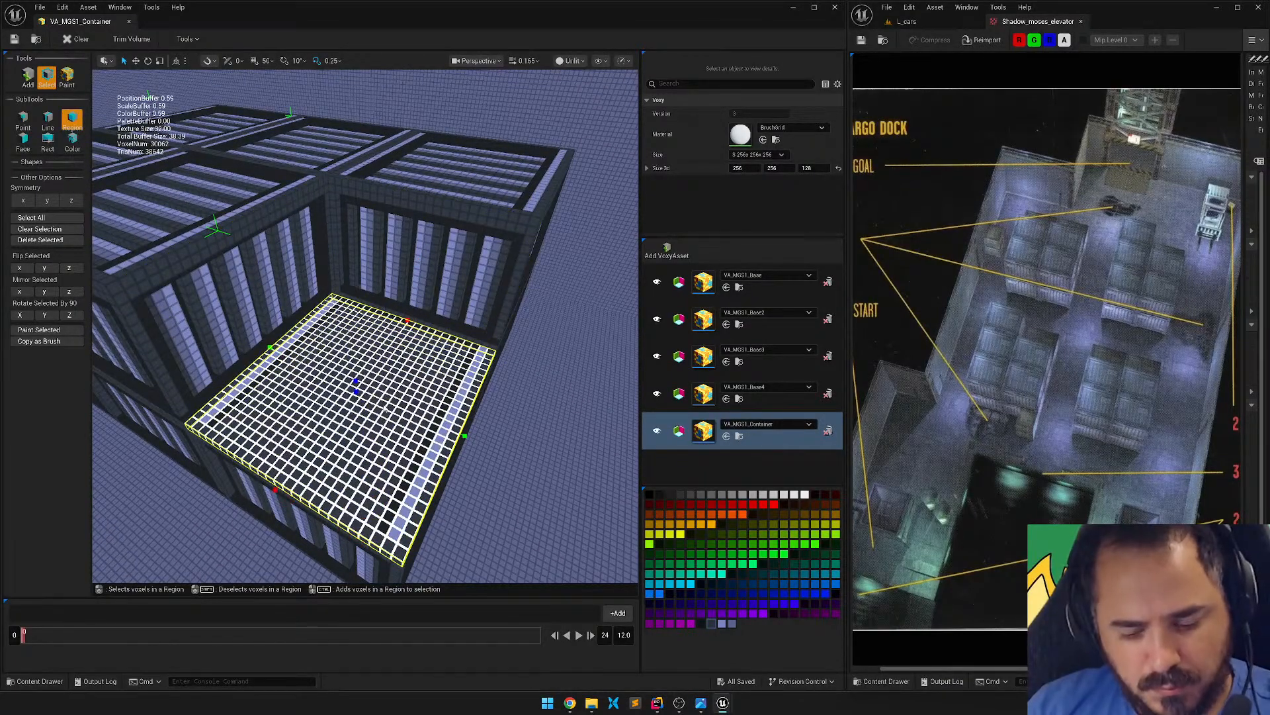
pyautogui.press('Delete')
# Select the entire three-row container block and duplicate it sideways, leaving an aisle between the original and the copy.
pyautogui.moveTo(382, 383); pyautogui.dragTo(519, 387, button='right')
pyautogui.press('s')
pyautogui.press('a')
pyautogui.press('d')
pyautogui.press('s')
pyautogui.press('s')
pyautogui.press('a')
pyautogui.press('d')
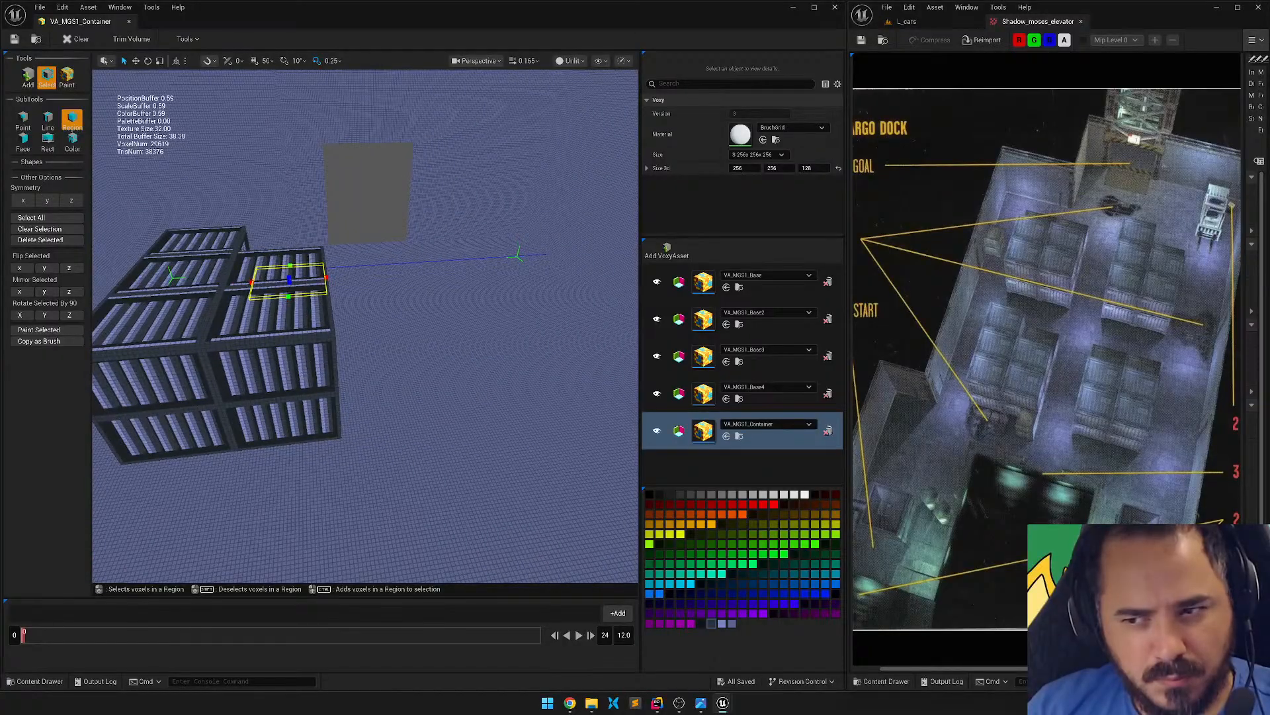
pyautogui.moveTo(519, 388); pyautogui.dragTo(410, 372, button='right')
pyautogui.moveTo(479, 499); pyautogui.dragTo(256, 168)
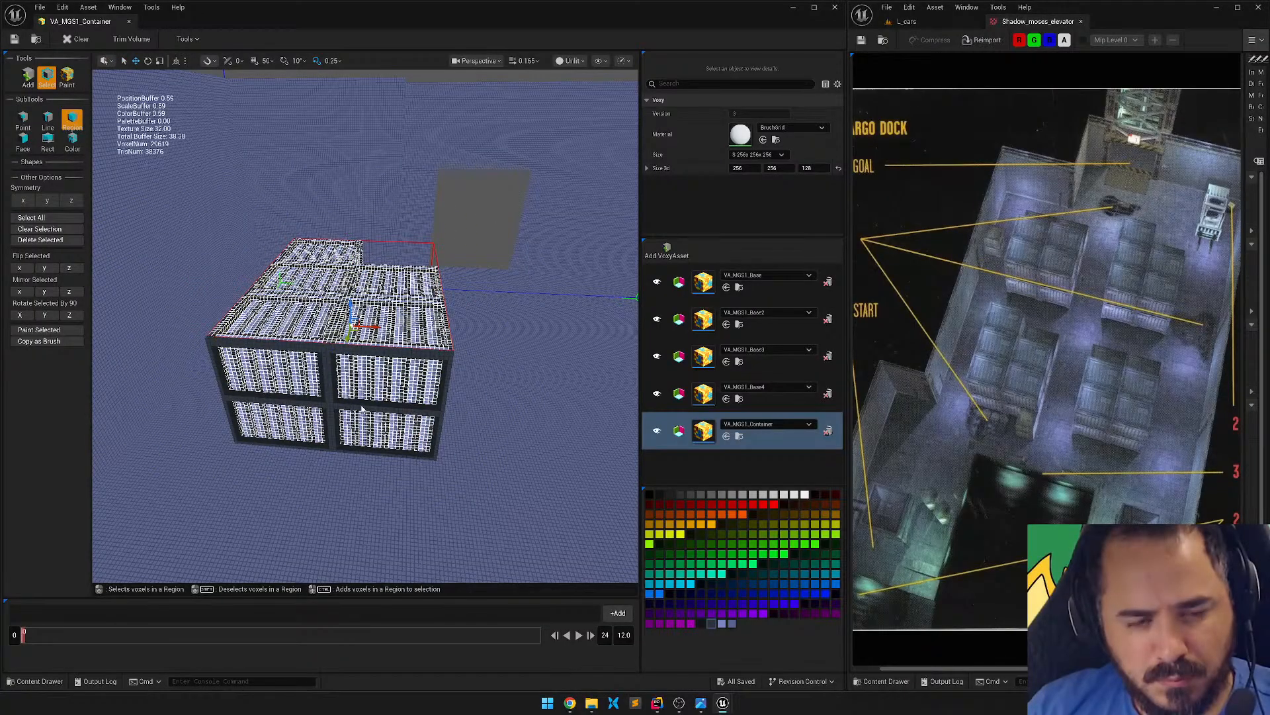
pyautogui.click(69, 118)
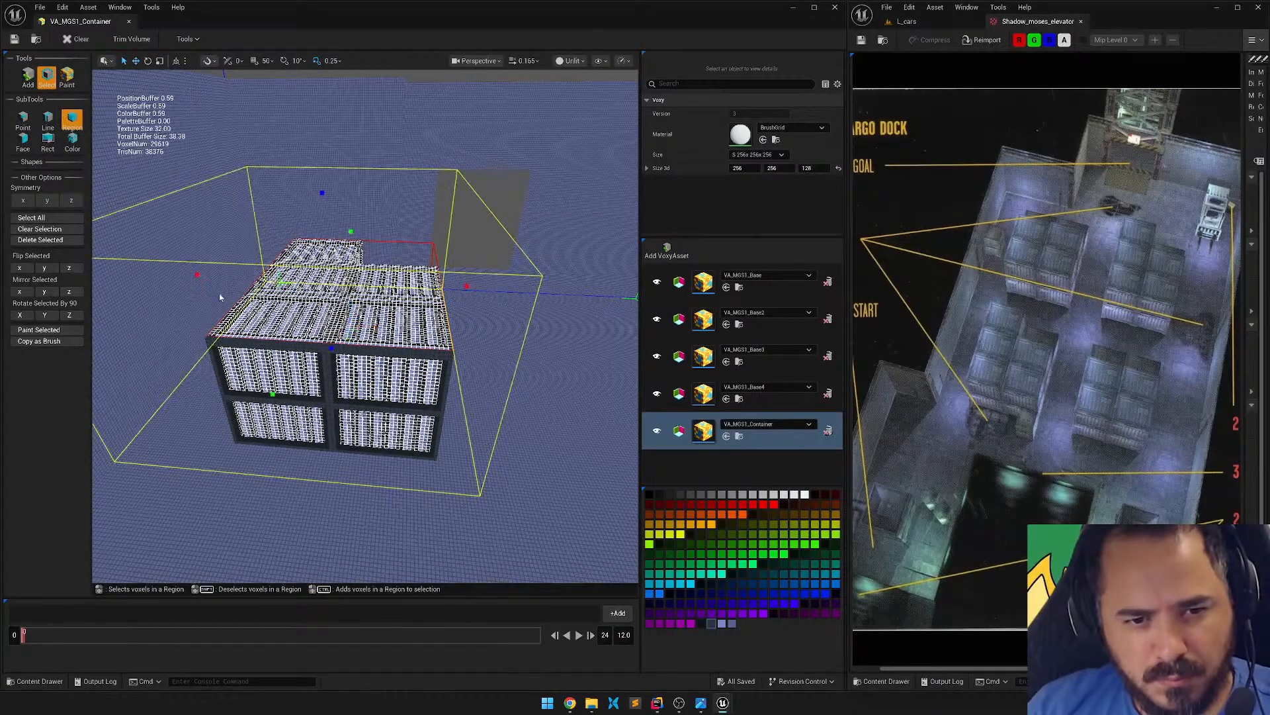
pyautogui.moveTo(272, 395); pyautogui.dragTo(268, 407)
pyautogui.press('w')
pyautogui.moveTo(268, 406); pyautogui.dragTo(268, 344, button='right')
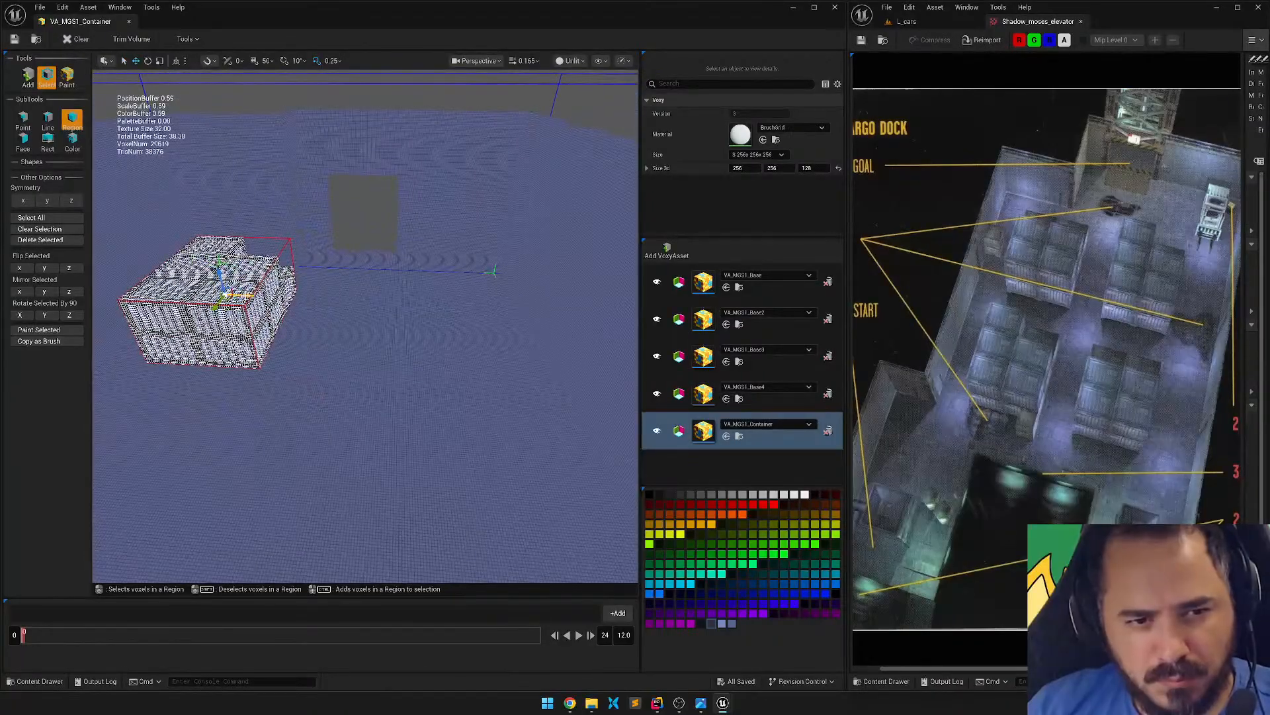
pyautogui.keyDown('alt'); pyautogui.moveTo(244, 295); pyautogui.dragTo(408, 313); pyautogui.keyUp('alt')
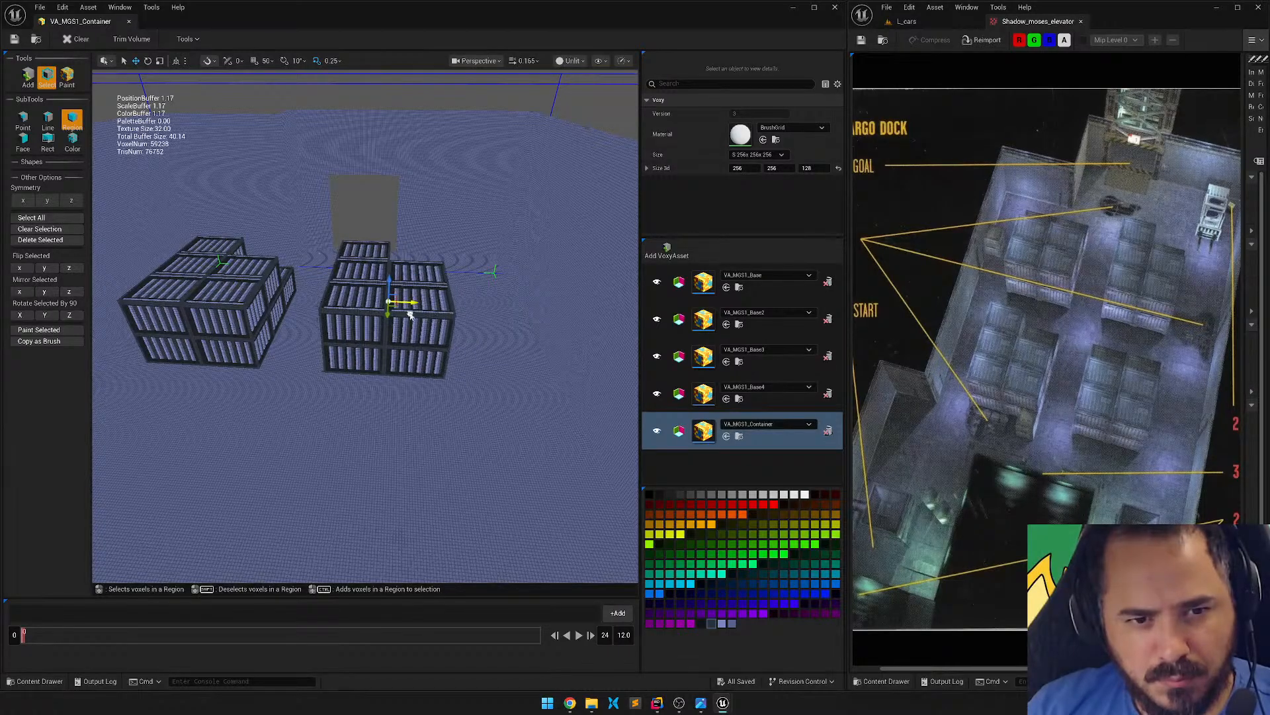
# Select both container groups with the Rect selection and shift them together sideways across the floor.
pyautogui.moveTo(410, 316); pyautogui.dragTo(421, 404, button='right')
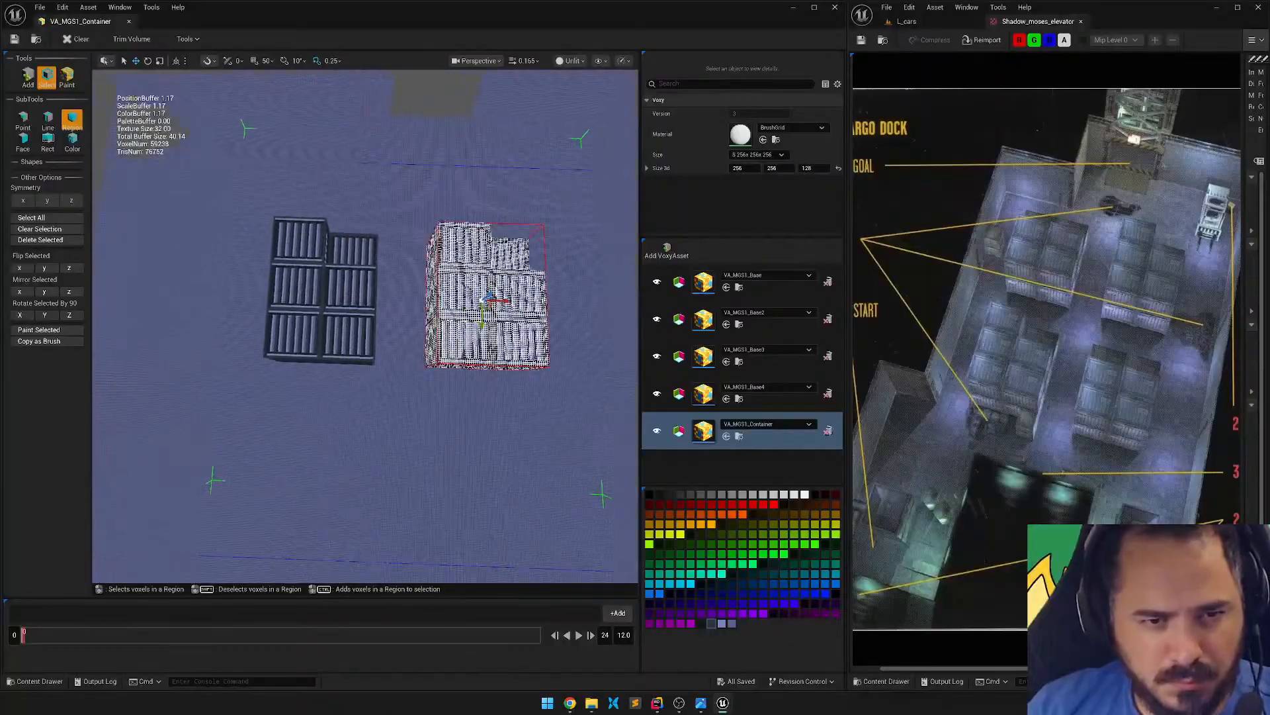
pyautogui.press('s')
pyautogui.press('d')
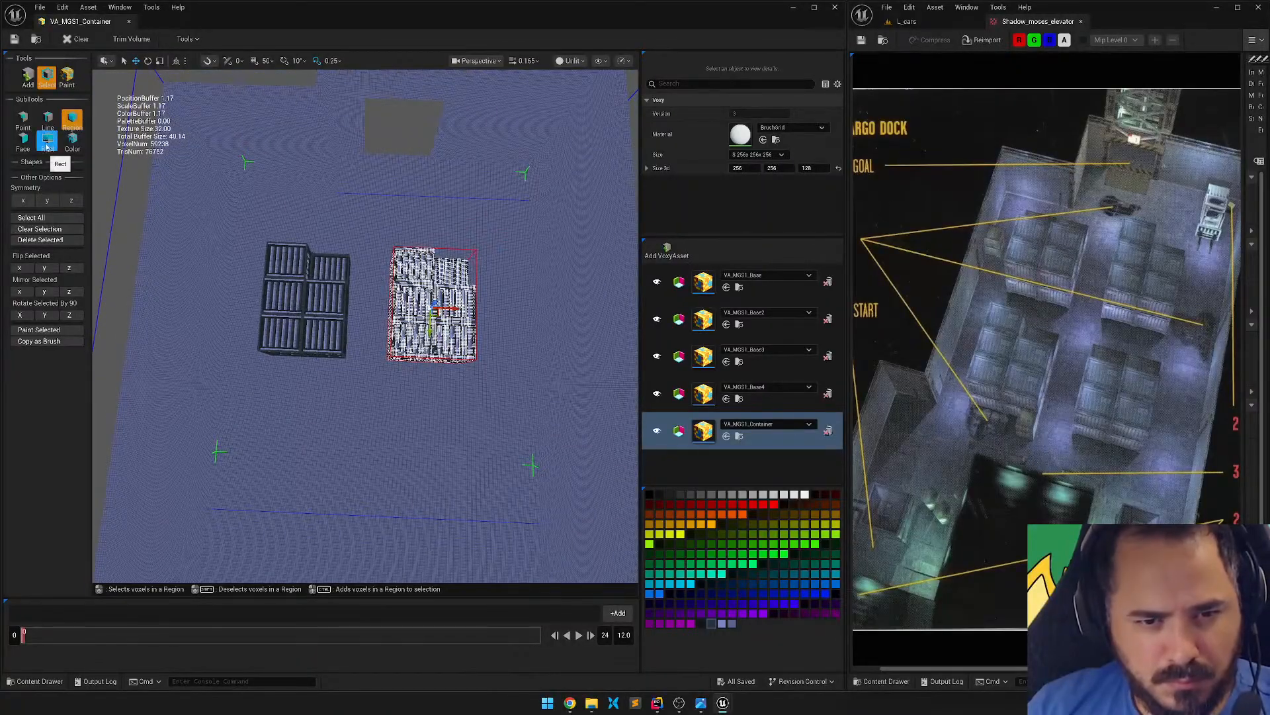
pyautogui.click(48, 149)
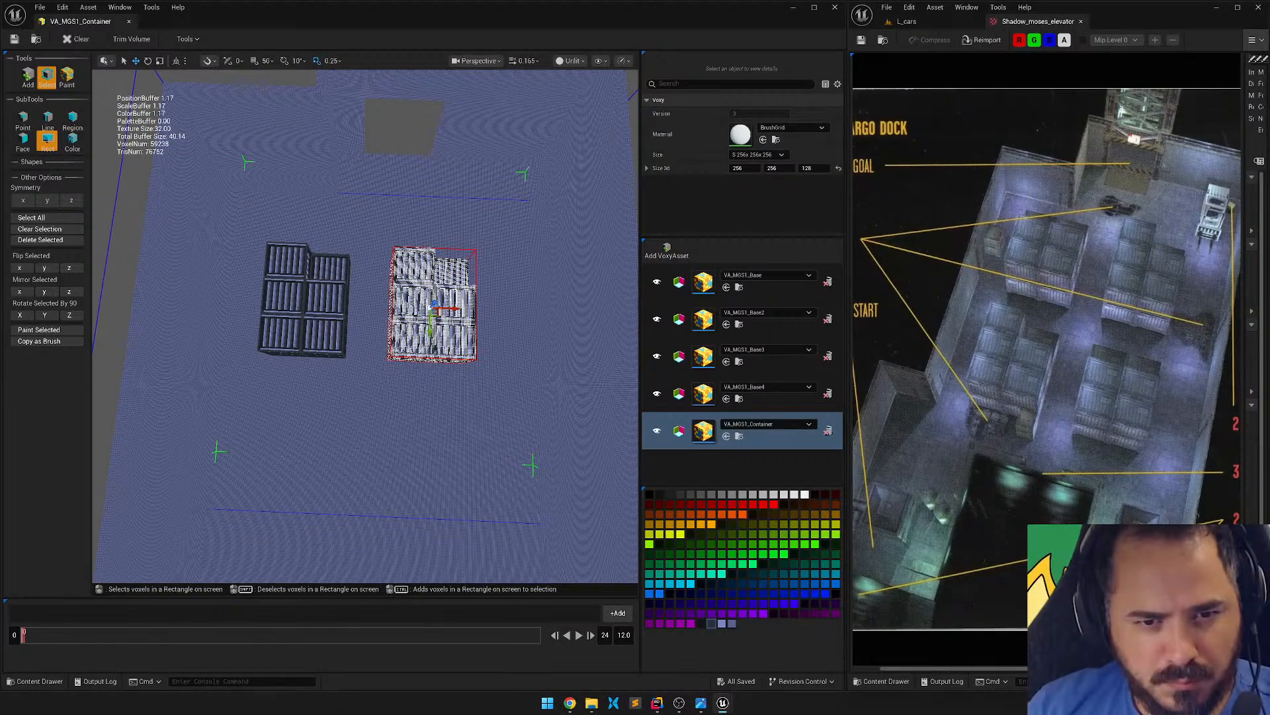
pyautogui.moveTo(378, 382); pyautogui.dragTo(546, 440)
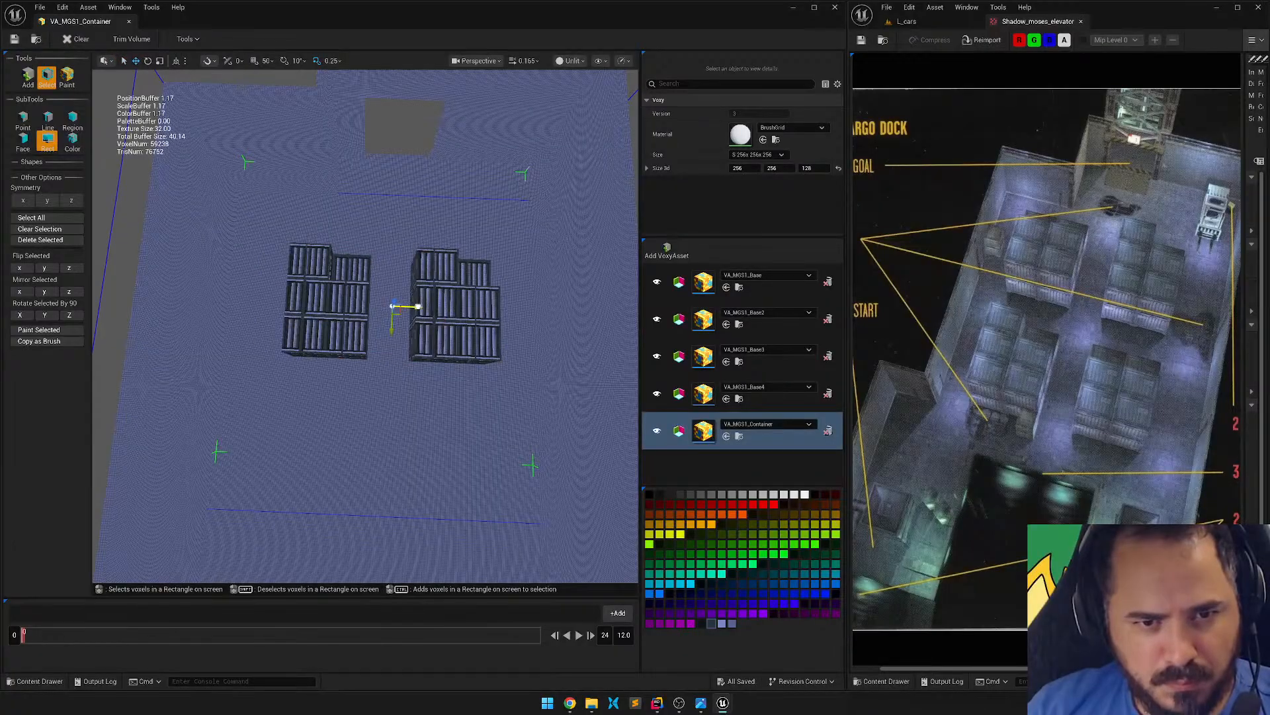
# Delete the remaining upper container in the end row of the duplicated group, leaving that row one container high.
pyautogui.press('w')
pyautogui.moveTo(417, 307); pyautogui.dragTo(268, 195, button='right')
pyautogui.press('w')
pyautogui.press('d')
pyautogui.press('q')
pyautogui.press('s')
pyautogui.press('e')
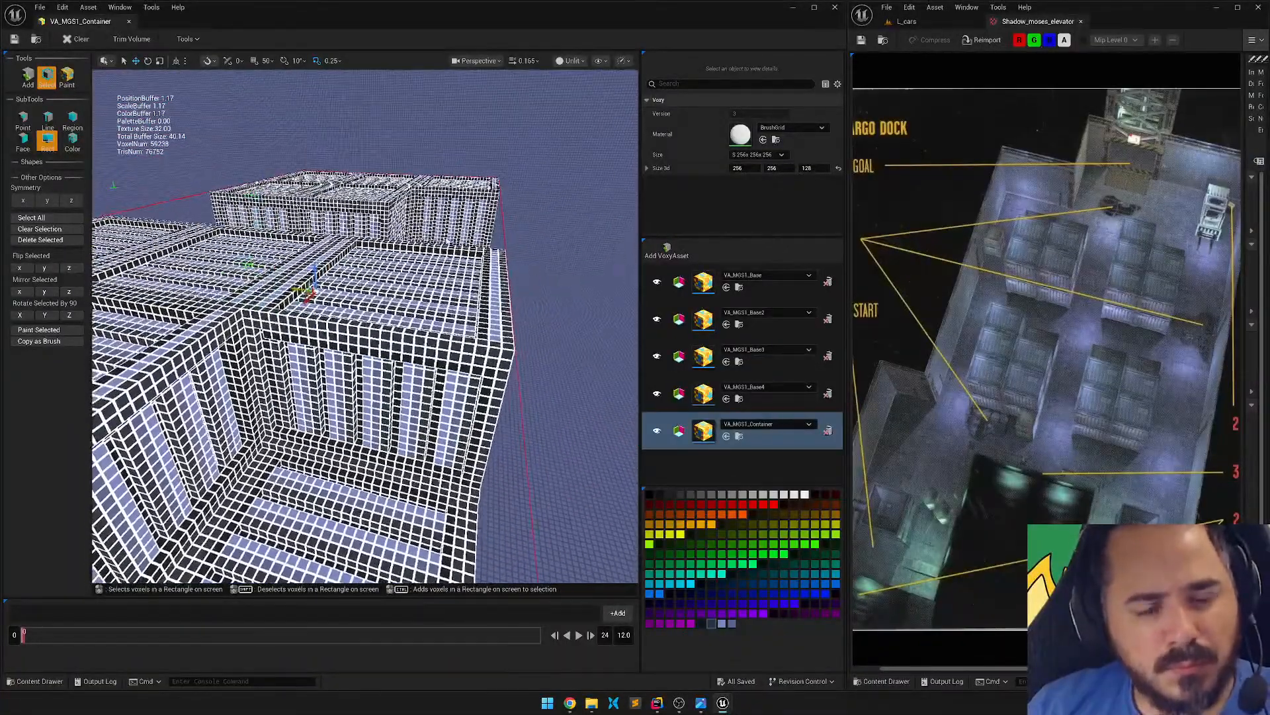
pyautogui.press('q')
pyautogui.click(72, 119)
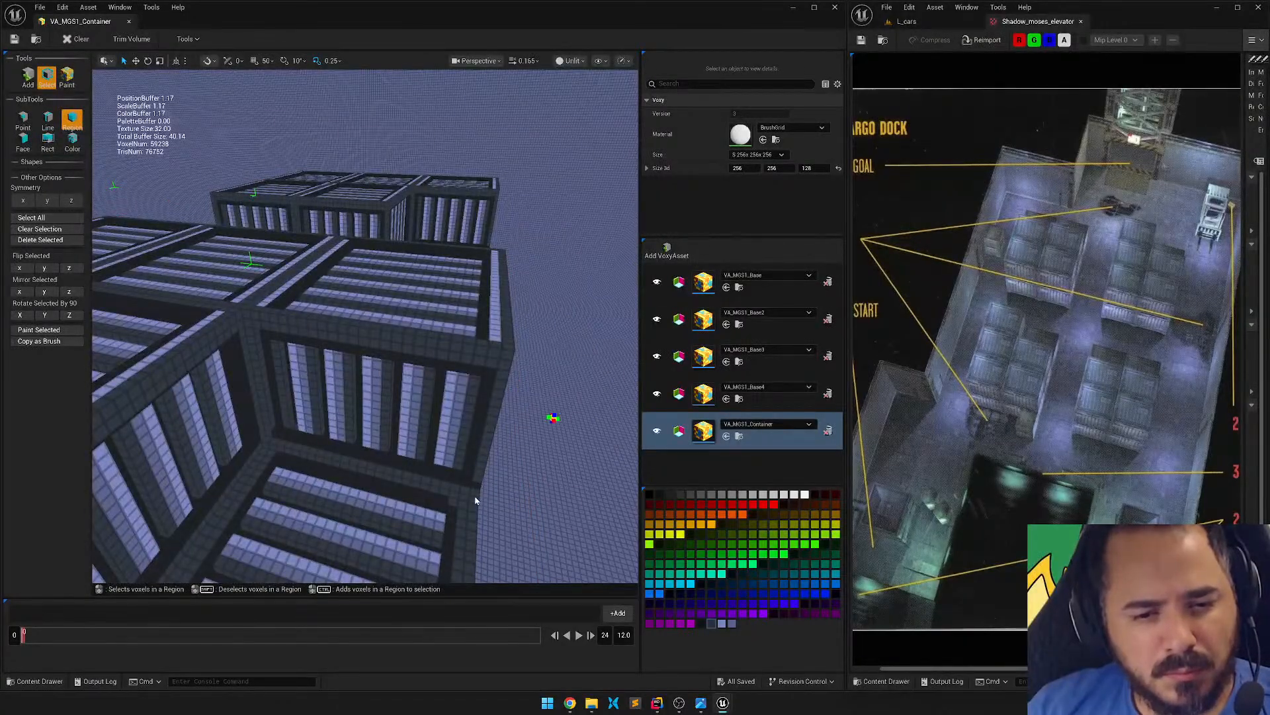
pyautogui.click(472, 474)
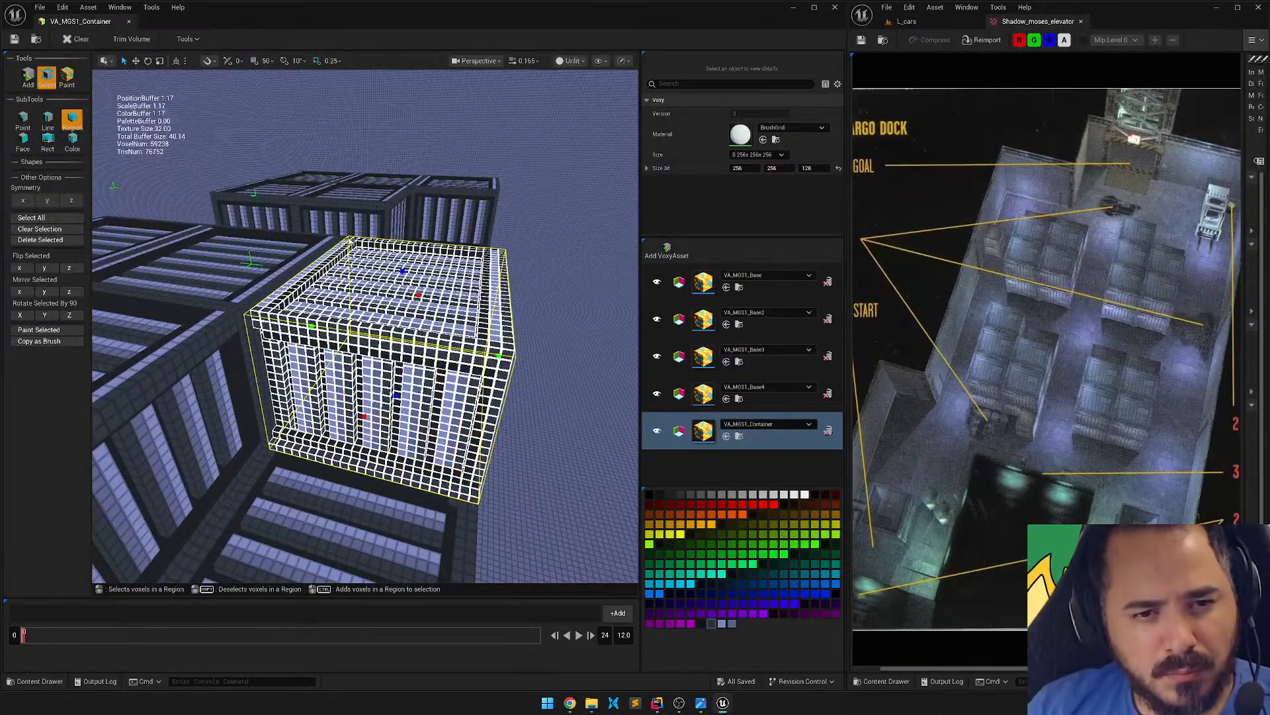
pyautogui.press('Delete')
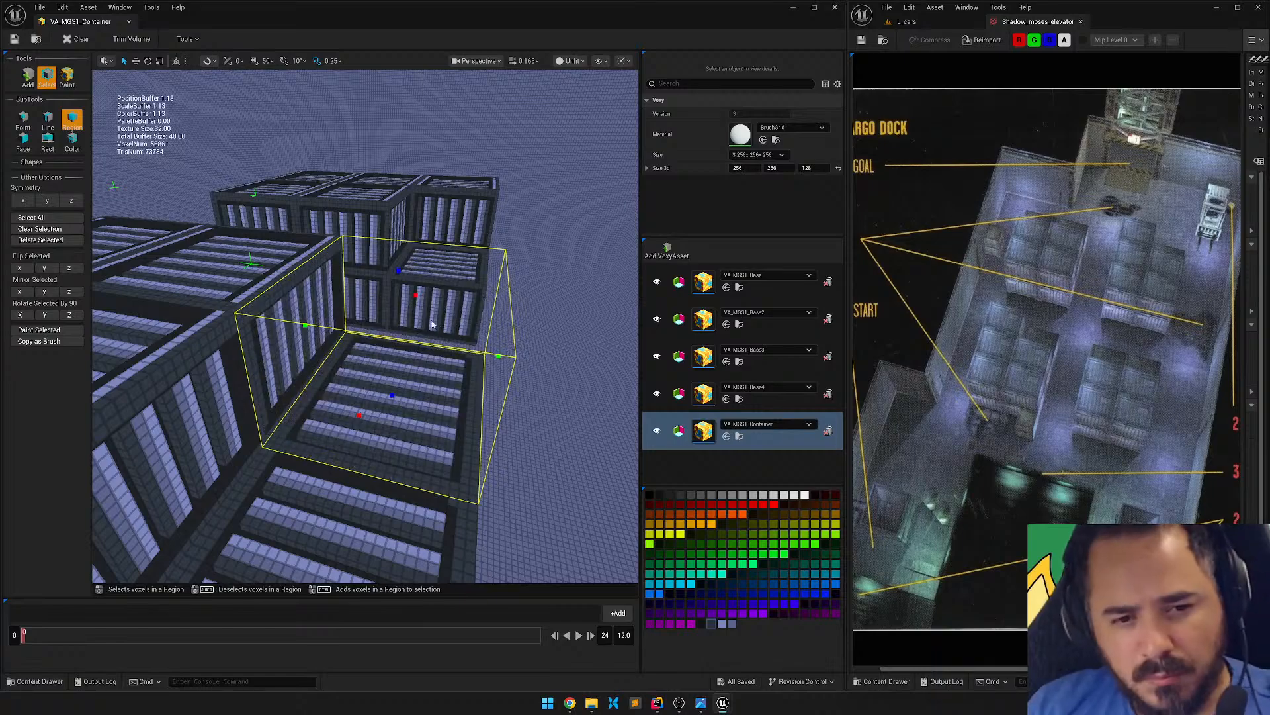
# Set the viewport's view mode to Lit to see both container groups shaded inside the room.
pyautogui.moveTo(345, 239); pyautogui.dragTo(463, 284, button='right')
pyautogui.press('s')
pyautogui.press('s')
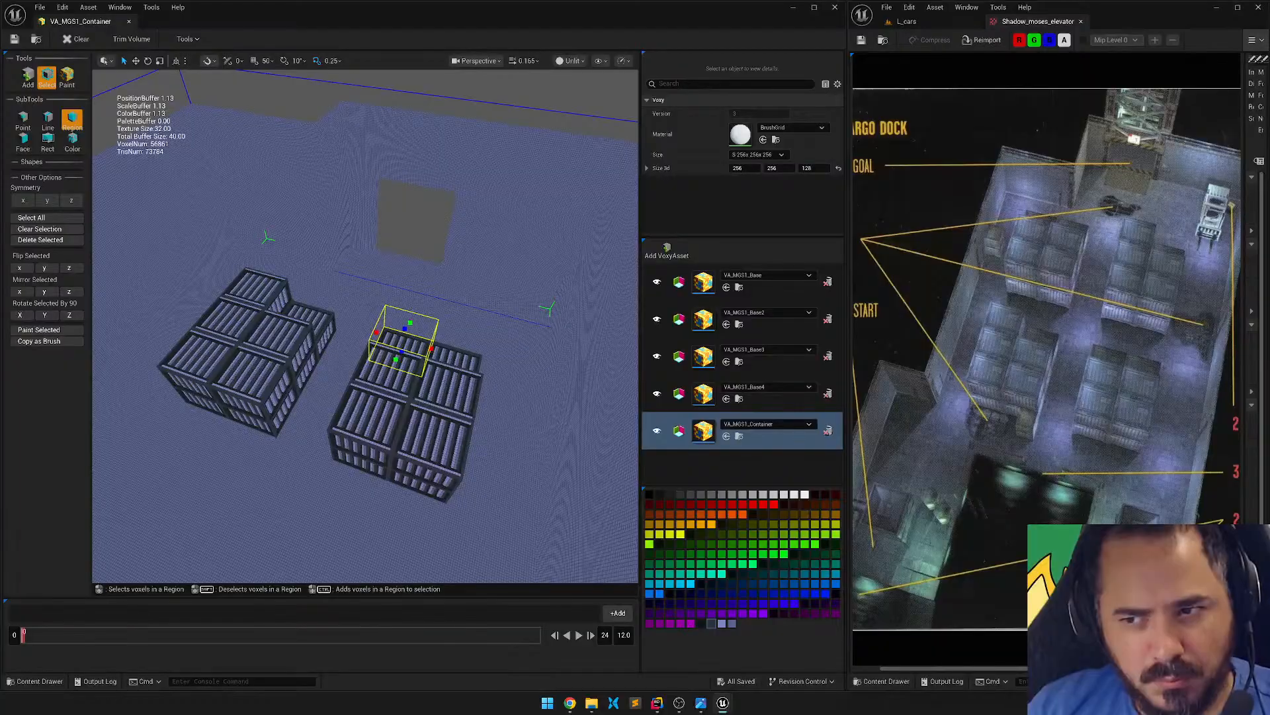
pyautogui.press('d')
pyautogui.moveTo(463, 285); pyautogui.dragTo(225, 298, button='right')
pyautogui.press('s')
pyautogui.moveTo(467, 113); pyautogui.dragTo(481, 103, button='right')
pyautogui.click(569, 61)
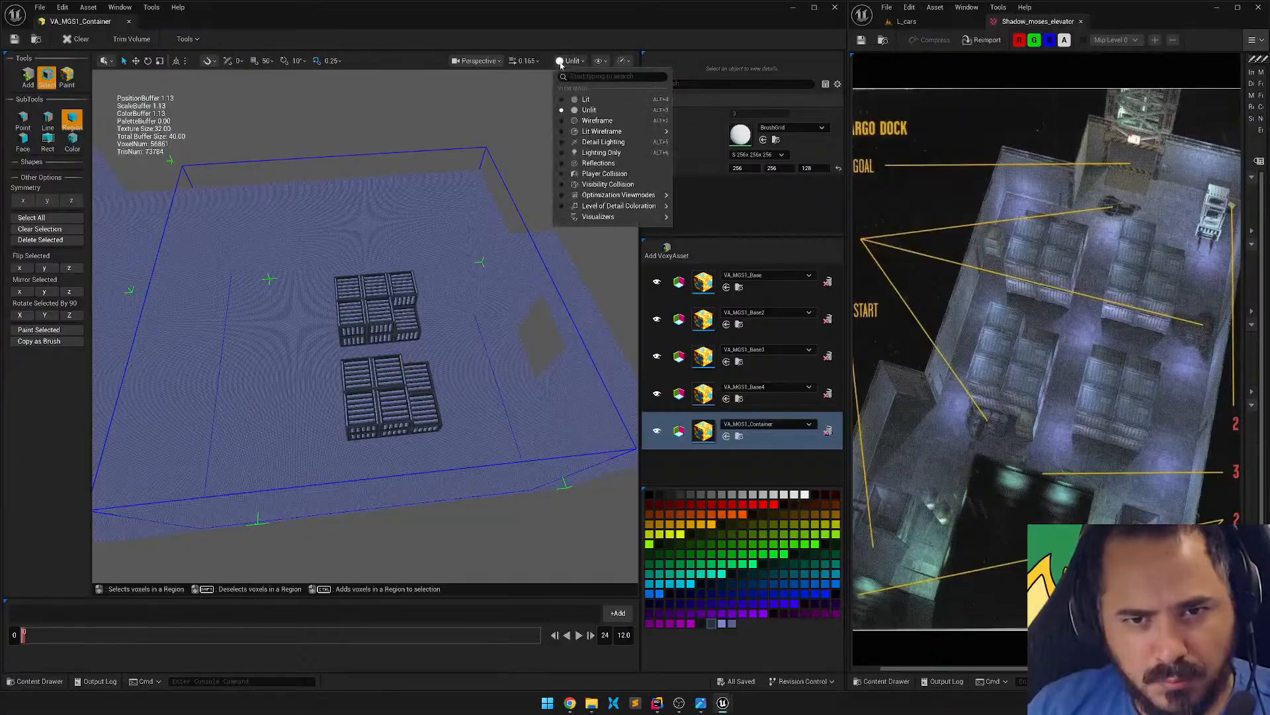
pyautogui.click(581, 101)
pyautogui.moveTo(364, 298); pyautogui.dragTo(451, 287, button='right')
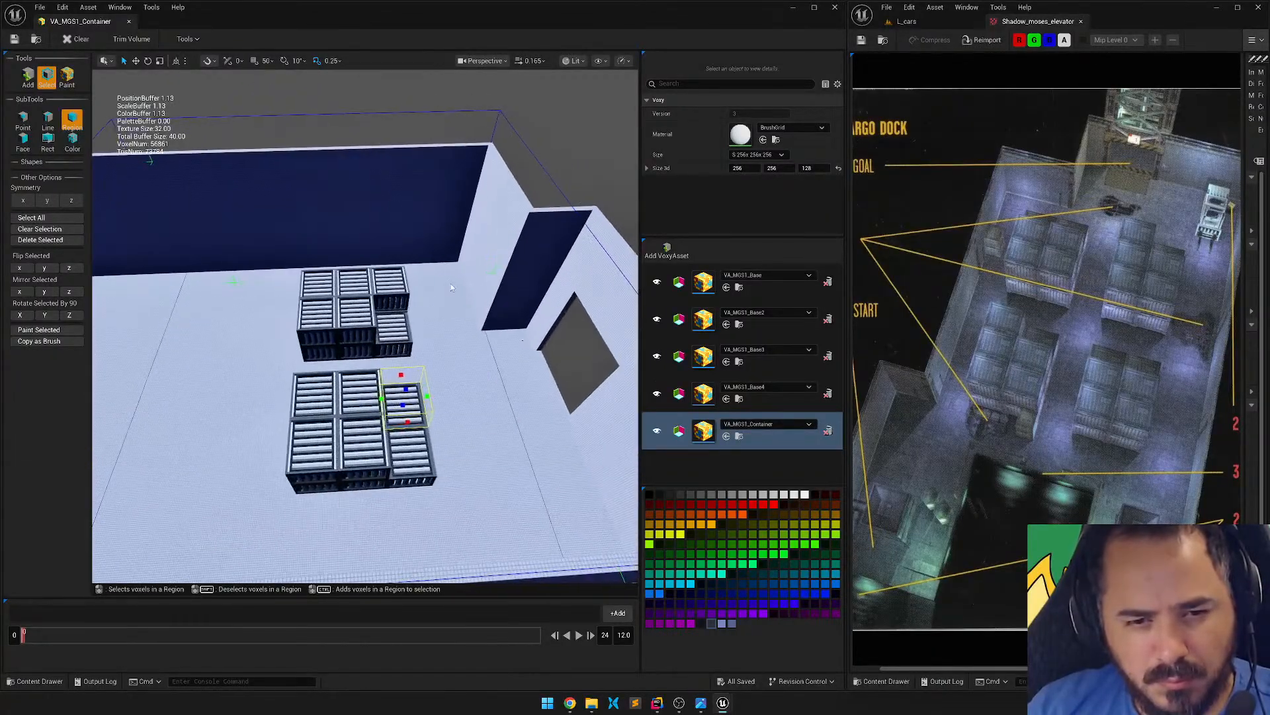
# Select both container groups with the Rect selection and move them together along the room's length.
pyautogui.click(45, 144)
pyautogui.moveTo(216, 219); pyautogui.dragTo(503, 496)
pyautogui.press('f')
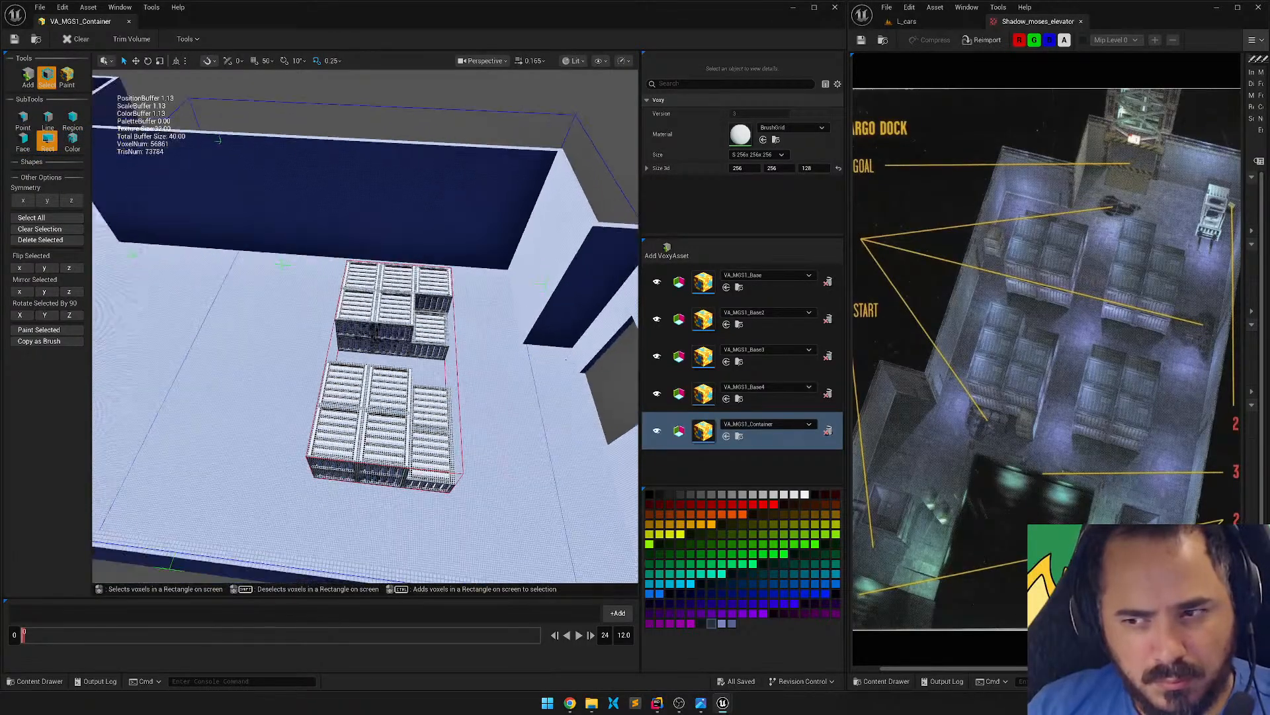
pyautogui.moveTo(502, 496); pyautogui.dragTo(492, 494, button='right')
pyautogui.press('a')
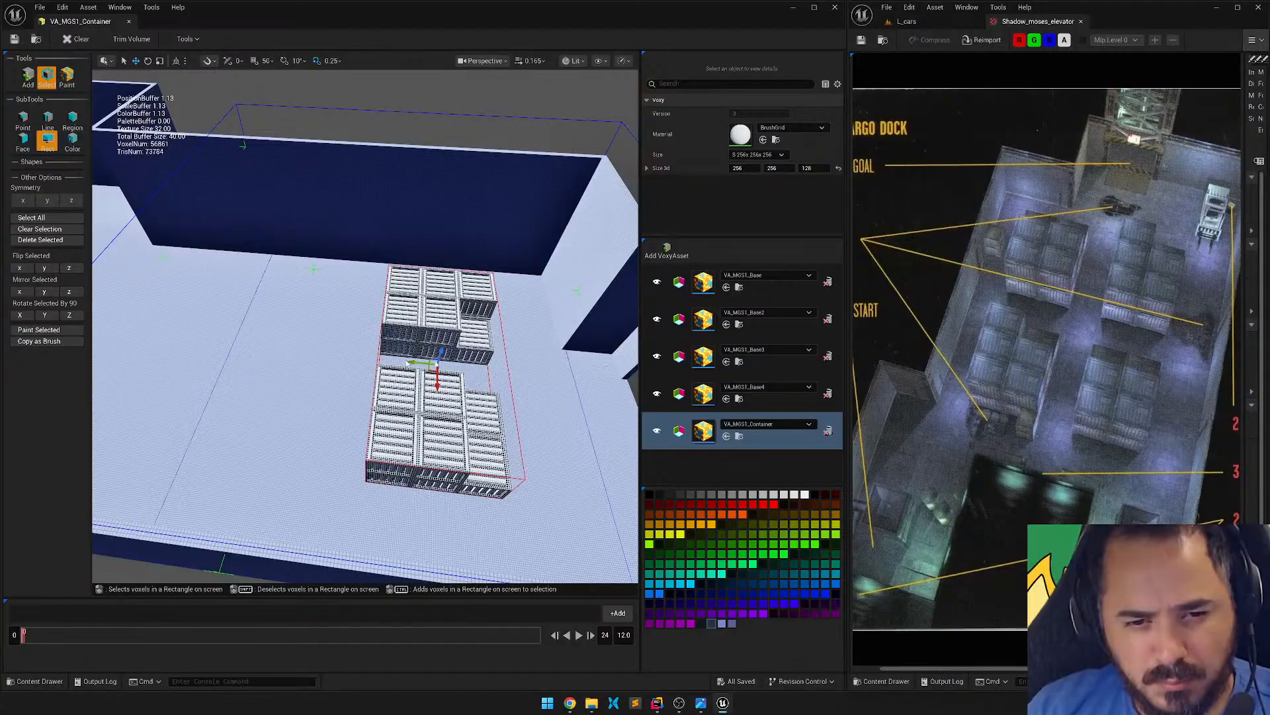
pyautogui.moveTo(409, 360); pyautogui.dragTo(265, 339)
pyautogui.press('a')
pyautogui.moveTo(266, 340); pyautogui.dragTo(311, 340, button='right')
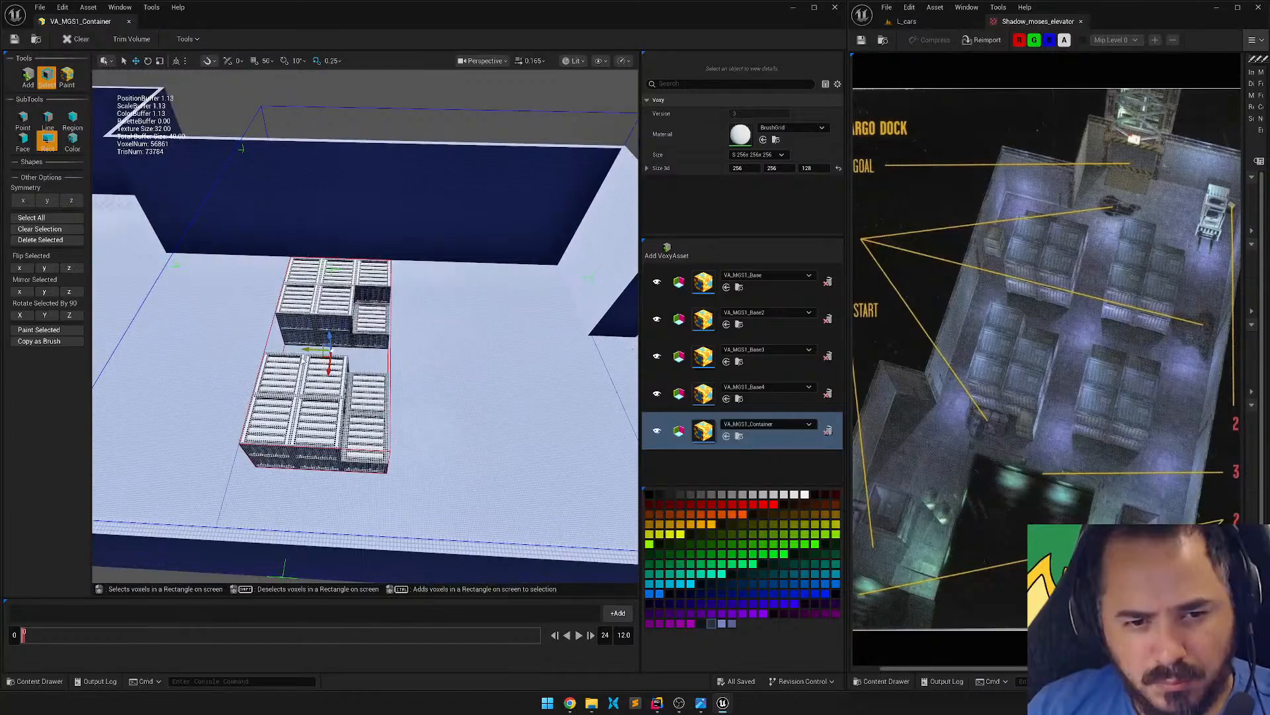
# Duplicate the selected pair of container groups towards the wall with the opening, making a two-by-two layout of groups.
pyautogui.keyDown('alt'); pyautogui.moveTo(305, 349); pyautogui.dragTo(493, 356); pyautogui.keyUp('alt')
pyautogui.moveTo(518, 323); pyautogui.dragTo(741, 326, button='right')
pyautogui.press('a')
pyautogui.press('a')
pyautogui.moveTo(427, 330); pyautogui.dragTo(427, 335, button='right')
pyautogui.press('a')
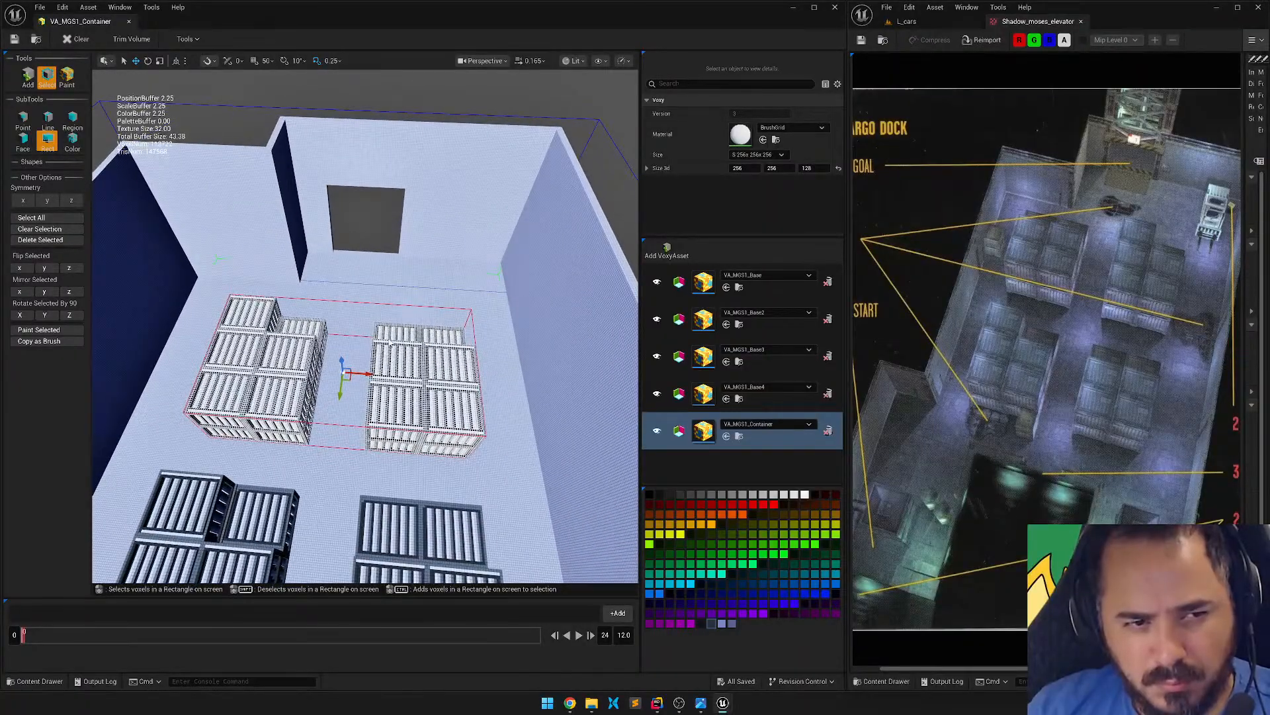
# Save the container asset and flip the selected pair of groups near the wall opening along X.
pyautogui.moveTo(342, 306); pyautogui.dragTo(507, 455)
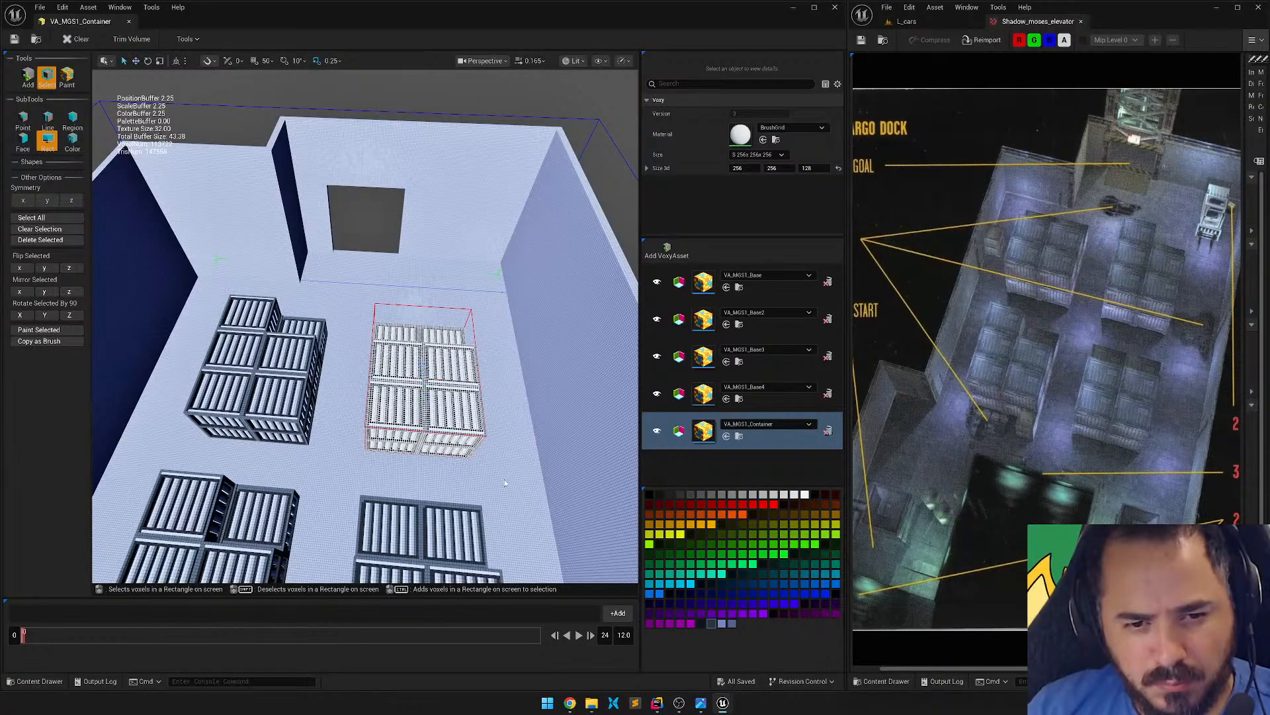
pyautogui.moveTo(172, 246); pyautogui.dragTo(503, 516)
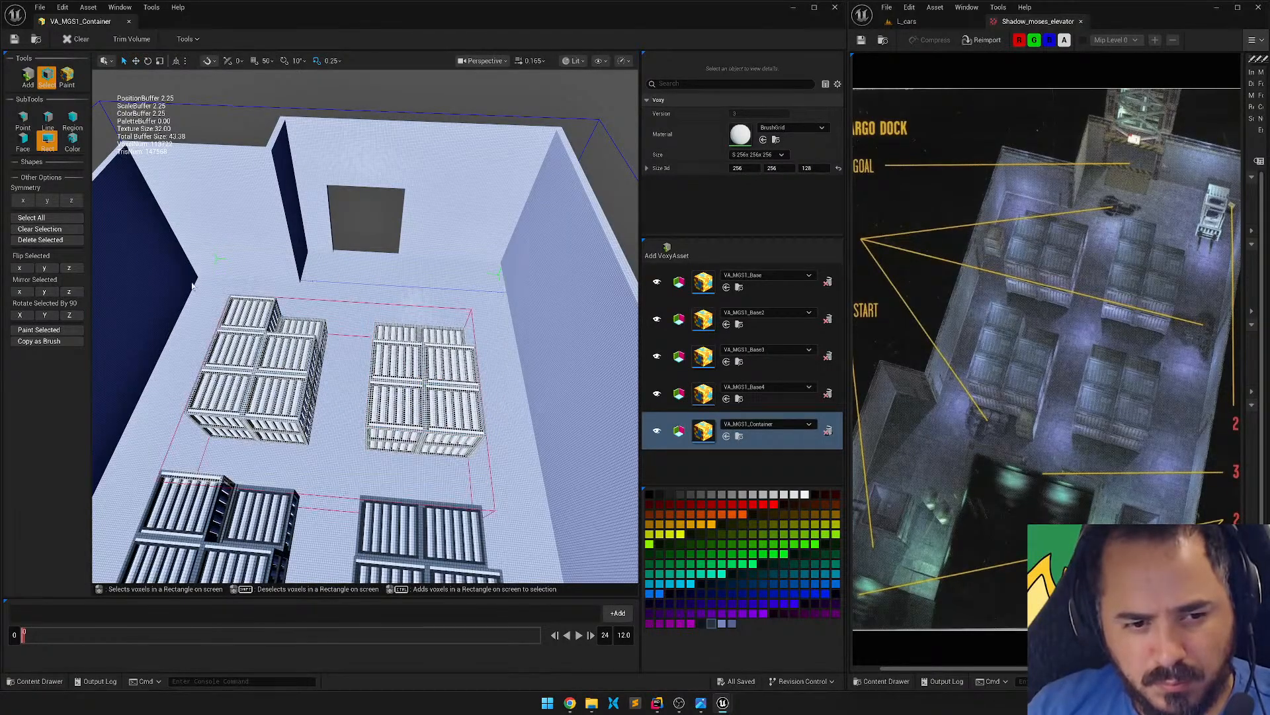
pyautogui.keyDown('shift'); pyautogui.moveTo(152, 473); pyautogui.dragTo(287, 543); pyautogui.keyUp('shift')
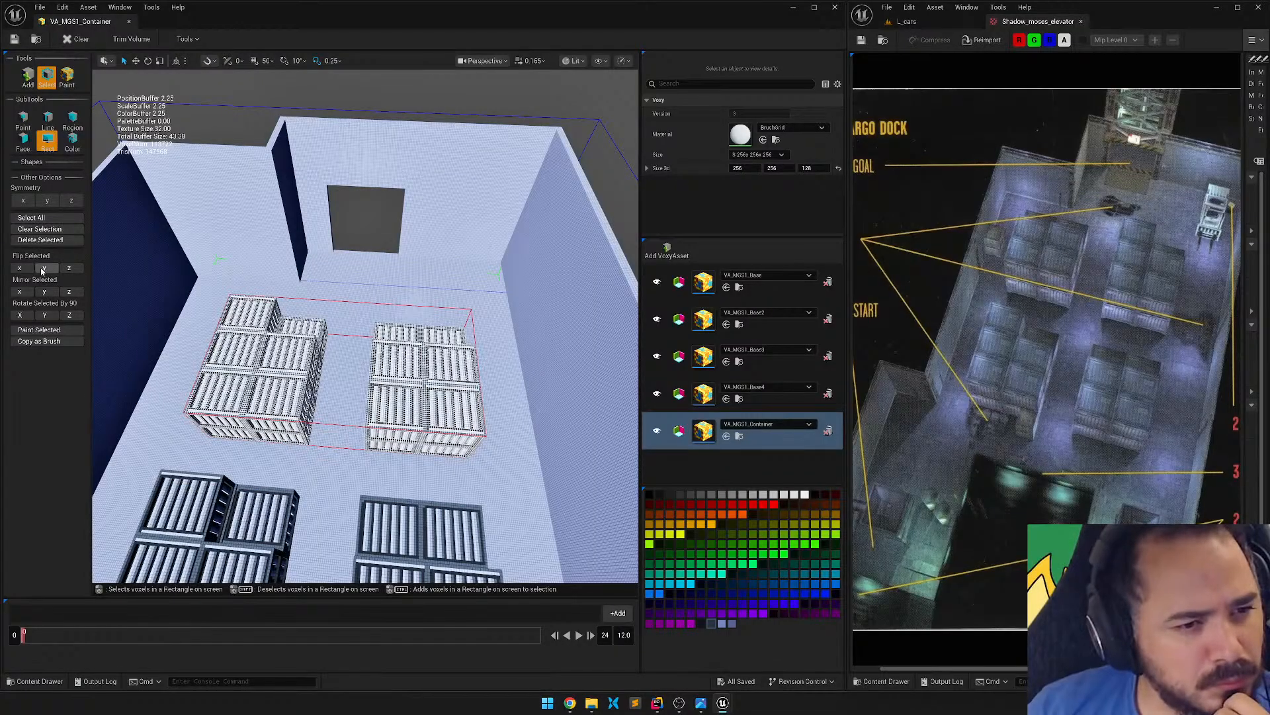
pyautogui.moveTo(362, 354)
pyautogui.mouseDown(button='right')
pyautogui.moveTo(139, 338)
pyautogui.moveTo(370, 358)
pyautogui.moveTo(344, 361)
pyautogui.mouseUp(button='right')
pyautogui.press('w')
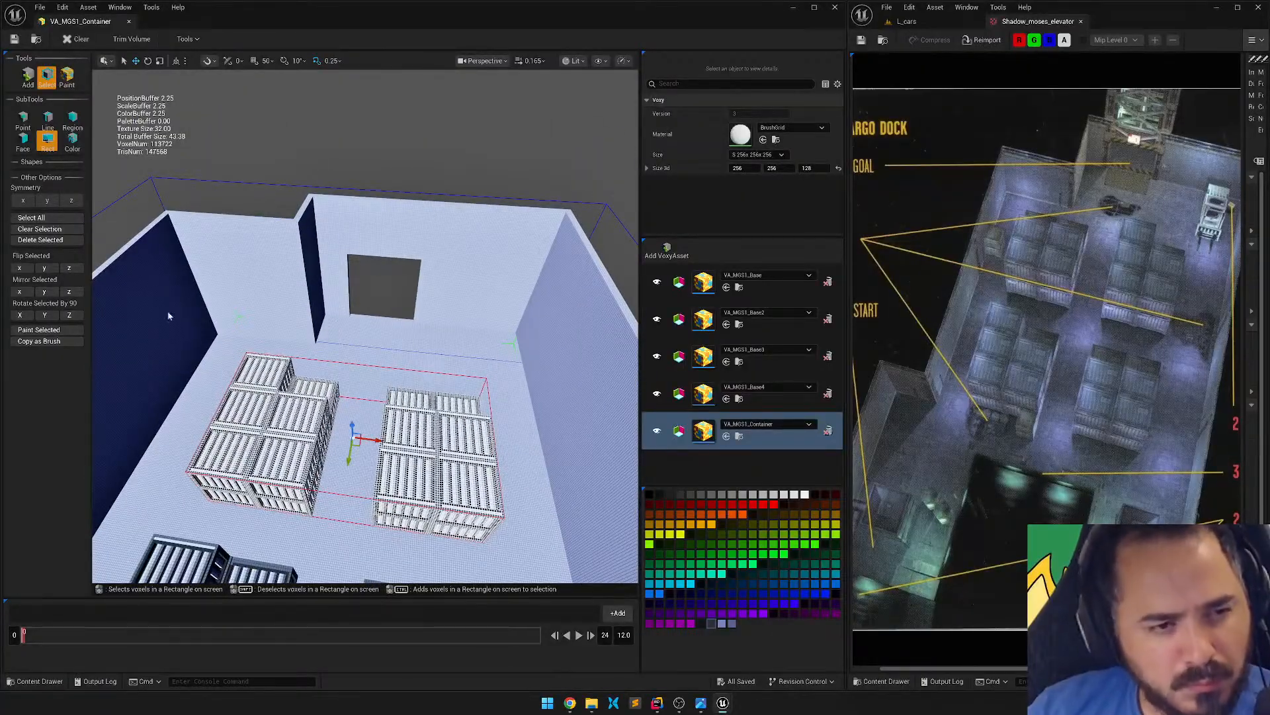
pyautogui.click(13, 41)
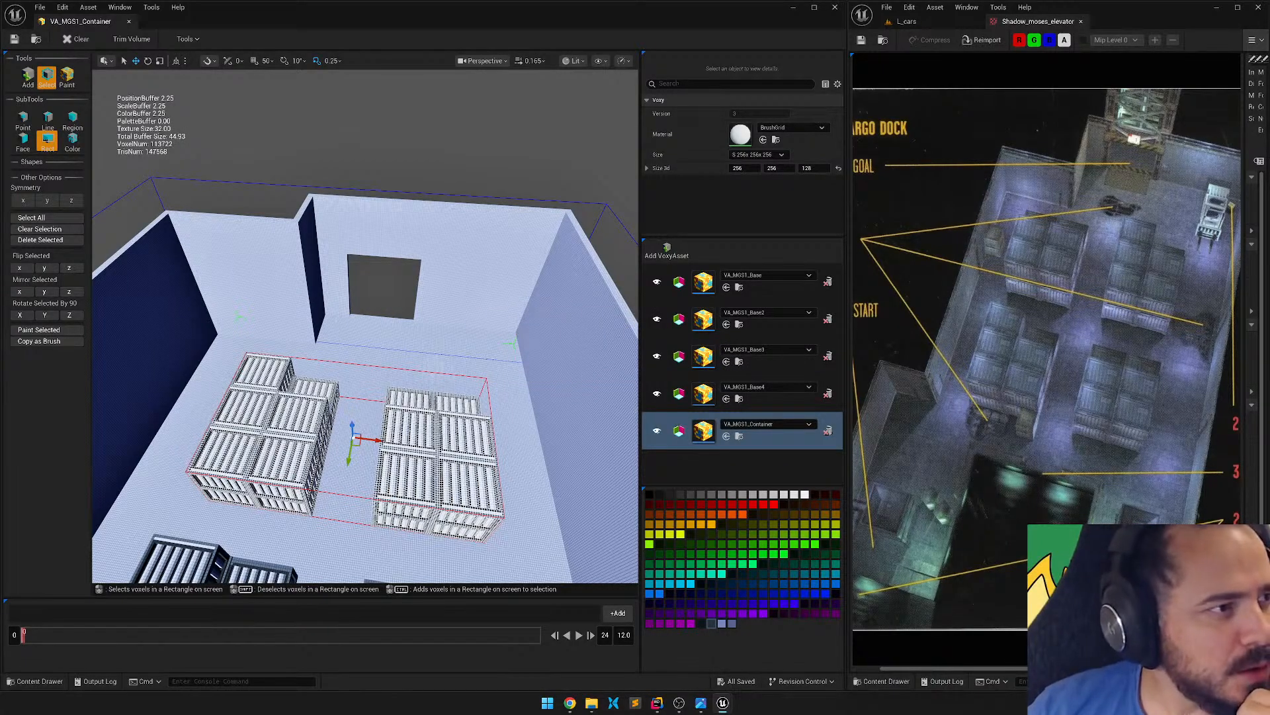
pyautogui.moveTo(290, 336); pyautogui.dragTo(306, 305, button='right')
pyautogui.click(25, 271)
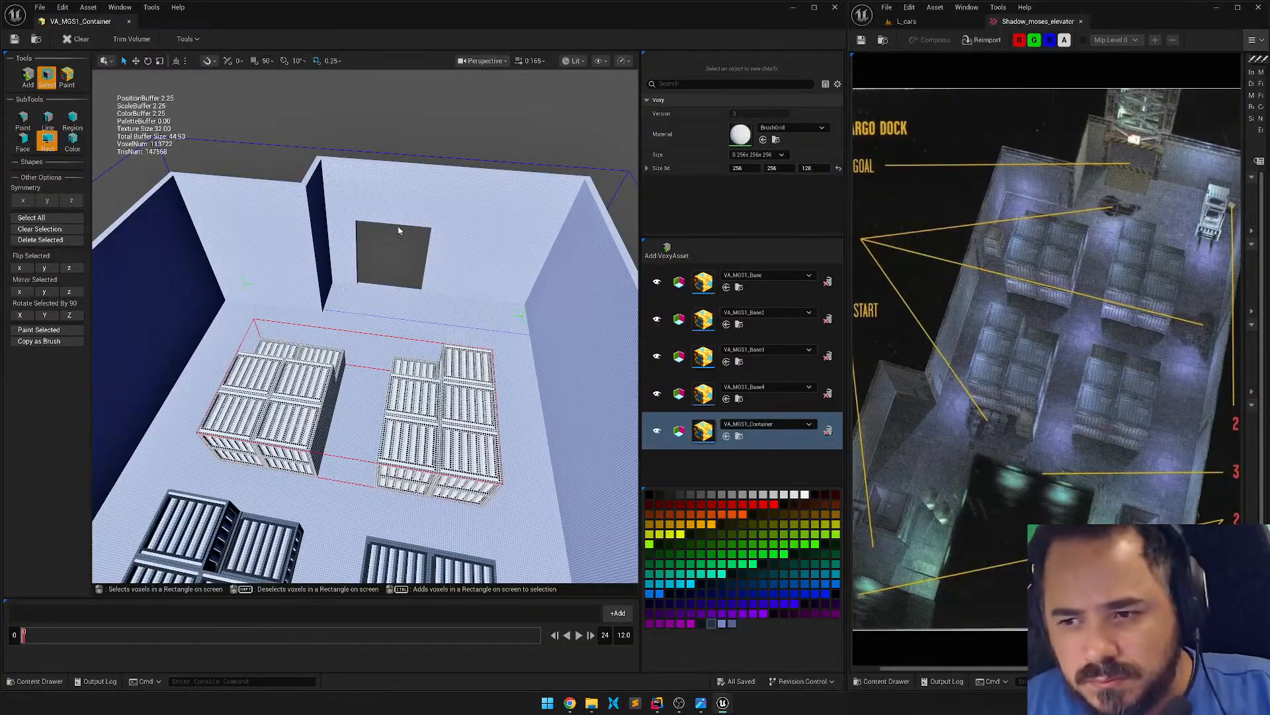
# Select the single upper container in the flipped group's end row and move it sideways onto the neighbouring lower container.
pyautogui.moveTo(398, 230); pyautogui.dragTo(619, 267, button='right')
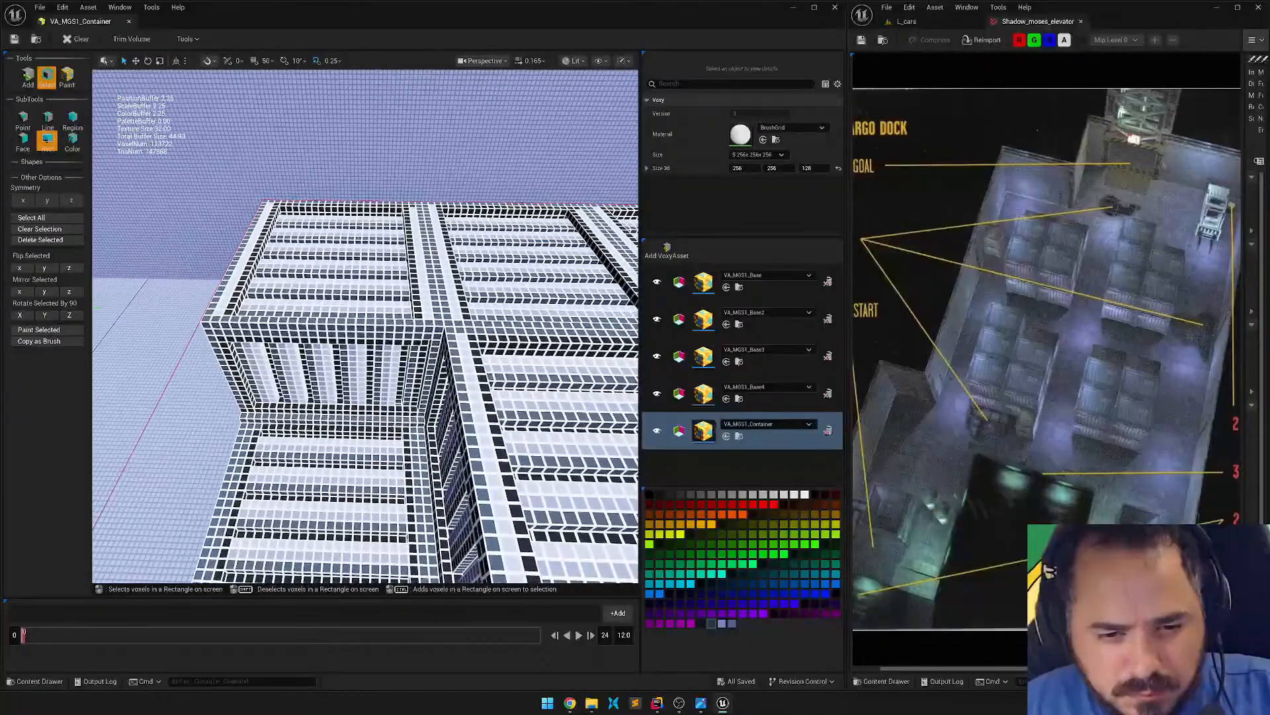
pyautogui.click(71, 122)
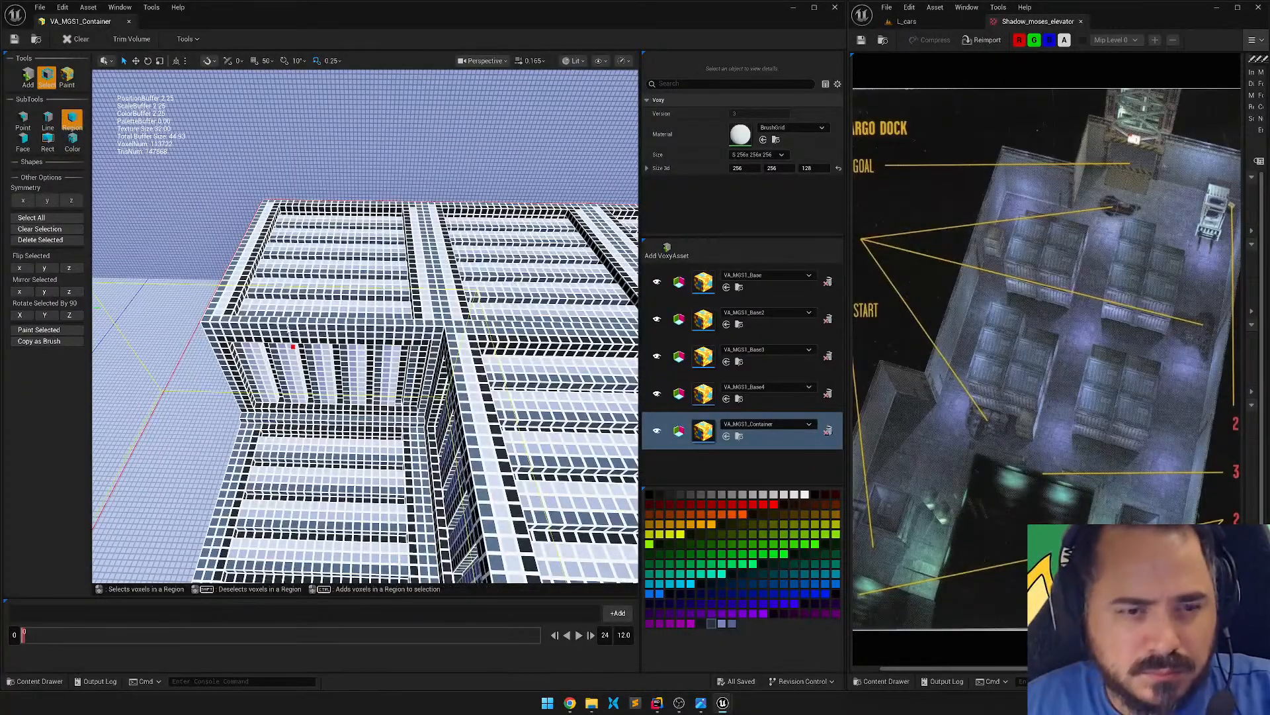
pyautogui.moveTo(425, 427); pyautogui.dragTo(343, 421)
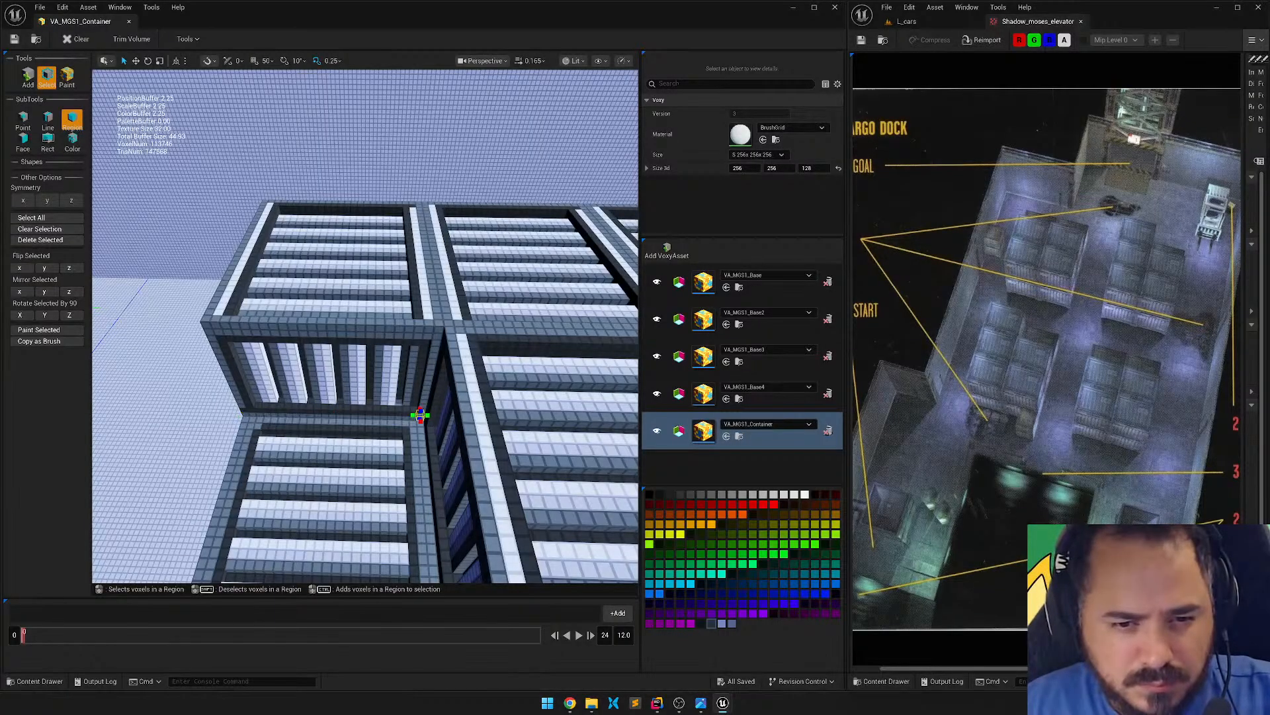
pyautogui.moveTo(419, 415); pyautogui.dragTo(265, 207)
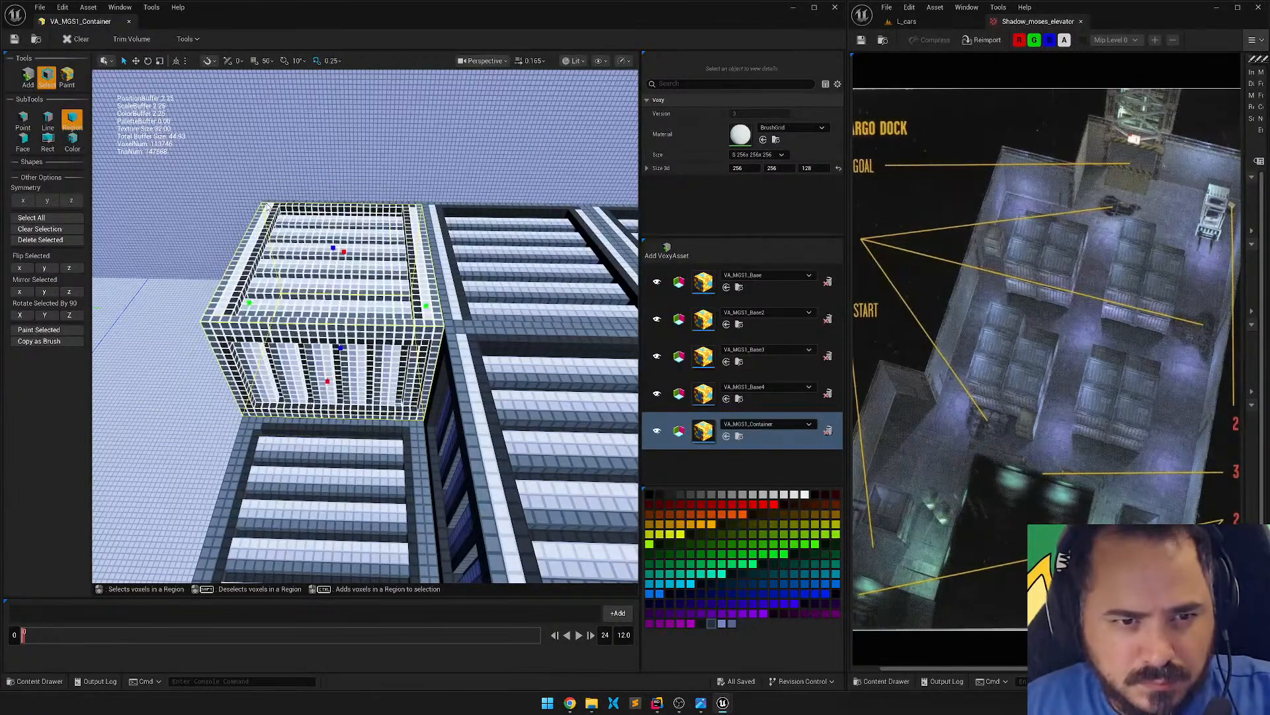
pyautogui.moveTo(313, 250); pyautogui.dragTo(235, 332, button='right')
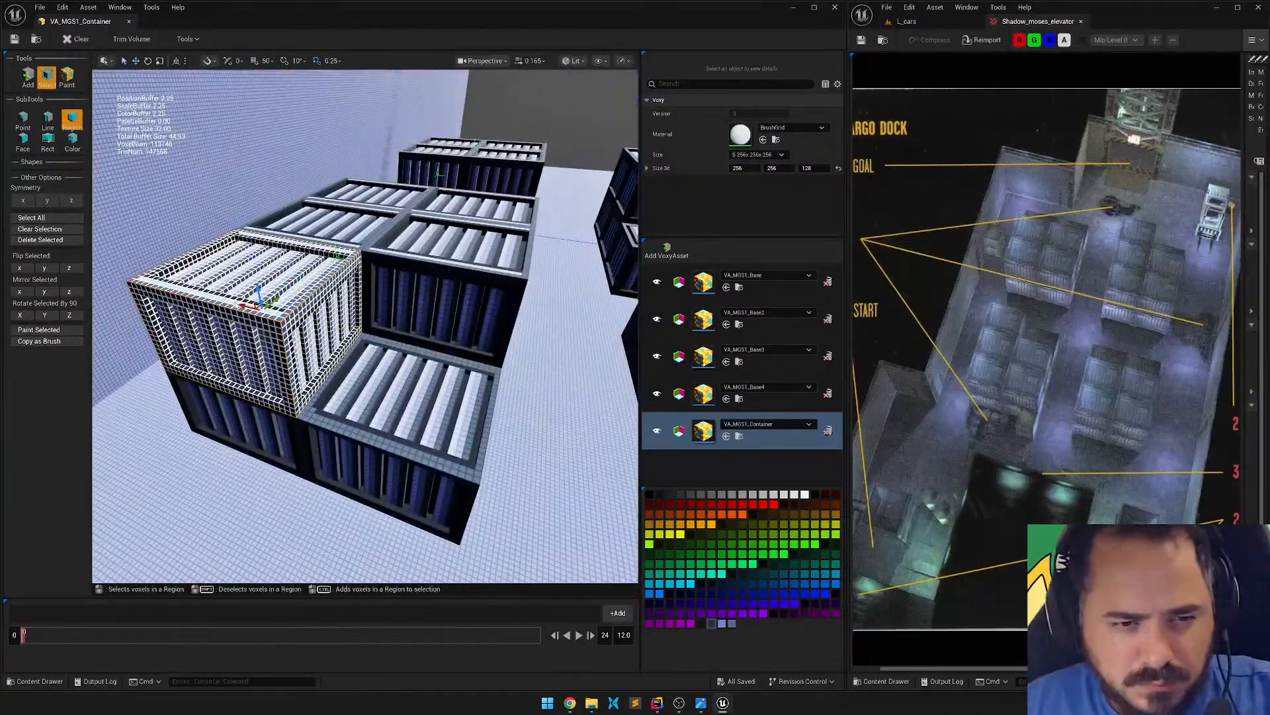
pyautogui.moveTo(240, 304); pyautogui.dragTo(397, 342)
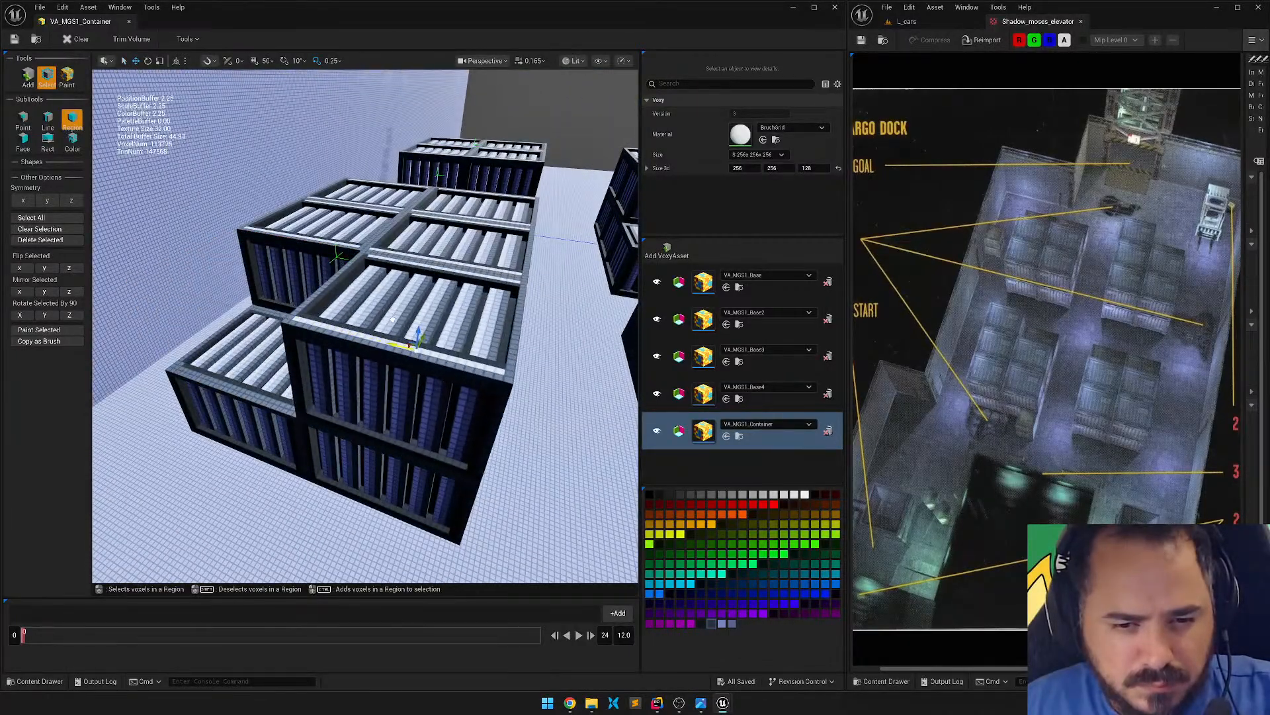
# Examine the layout of the four container groups from above and at floor level against the cargo dock reference.
pyautogui.moveTo(342, 331); pyautogui.dragTo(315, 330, button='right')
pyautogui.press('s')
pyautogui.press('d')
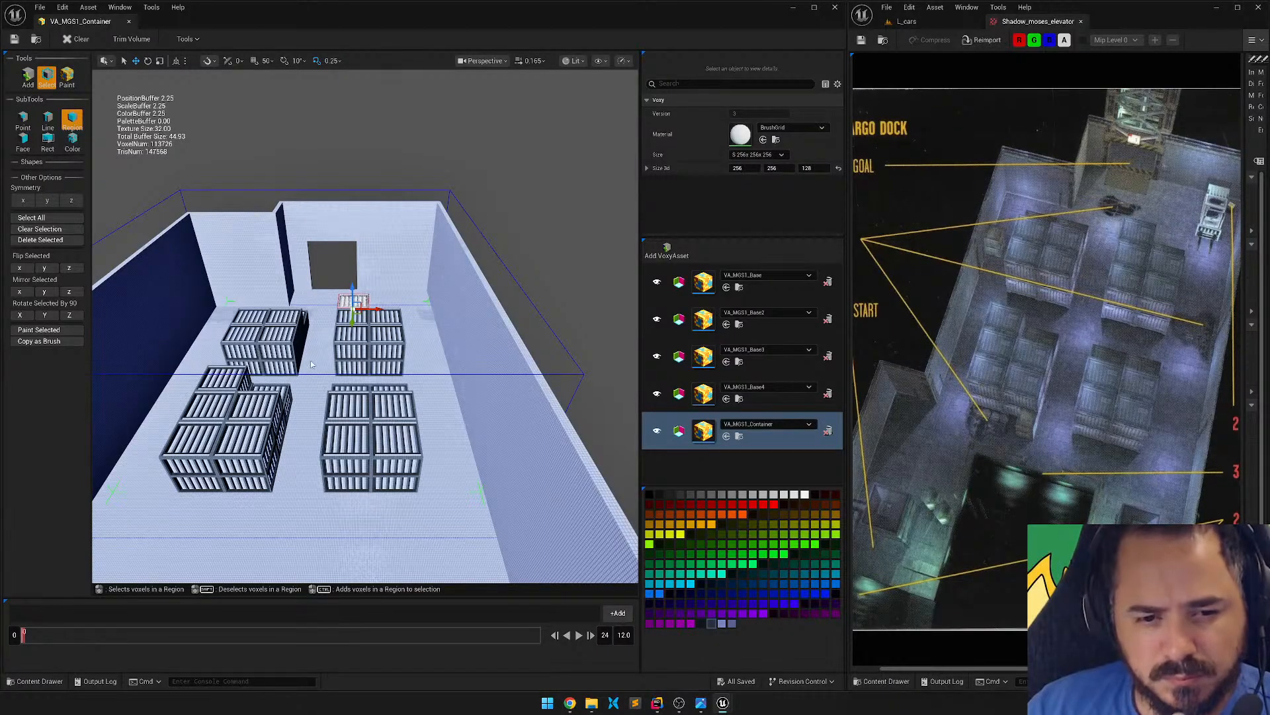
pyautogui.moveTo(311, 364); pyautogui.dragTo(367, 338, button='right')
pyautogui.press('s')
pyautogui.press('a')
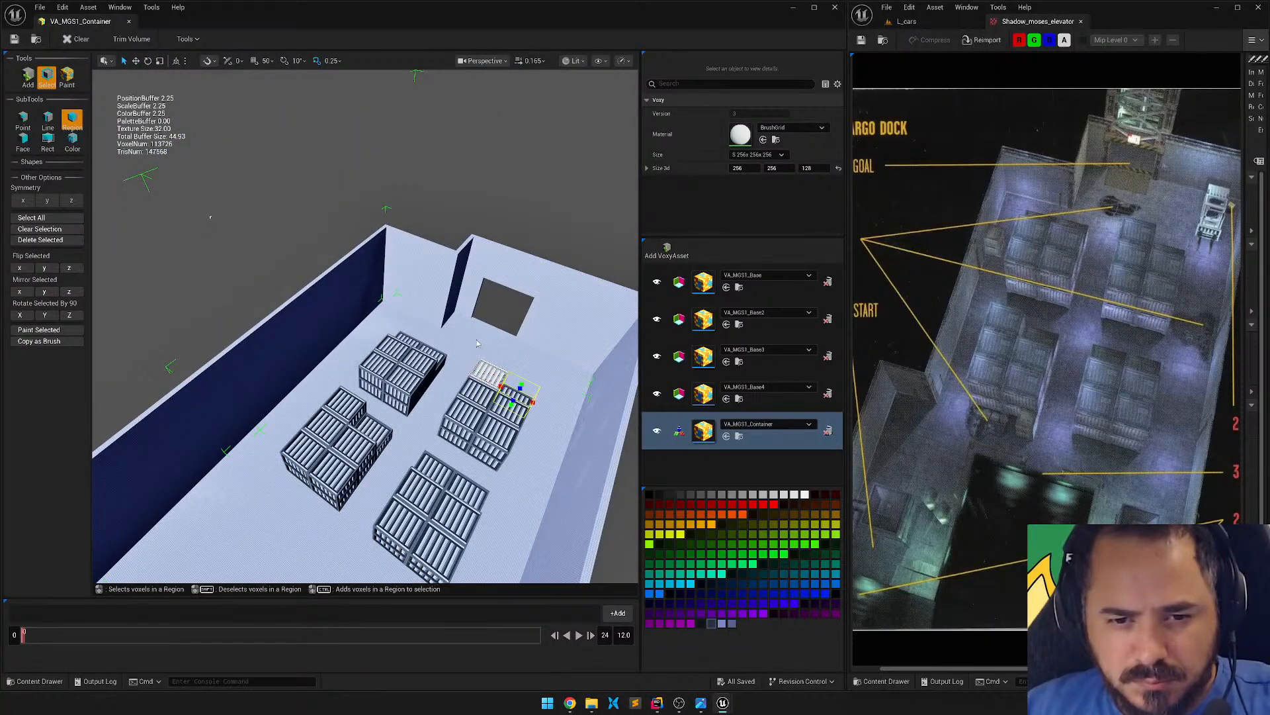
pyautogui.moveTo(488, 389); pyautogui.dragTo(321, 331, button='right')
pyautogui.press('q')
pyautogui.press('a')
pyautogui.press('d')
pyautogui.press('a')
pyautogui.press('d')
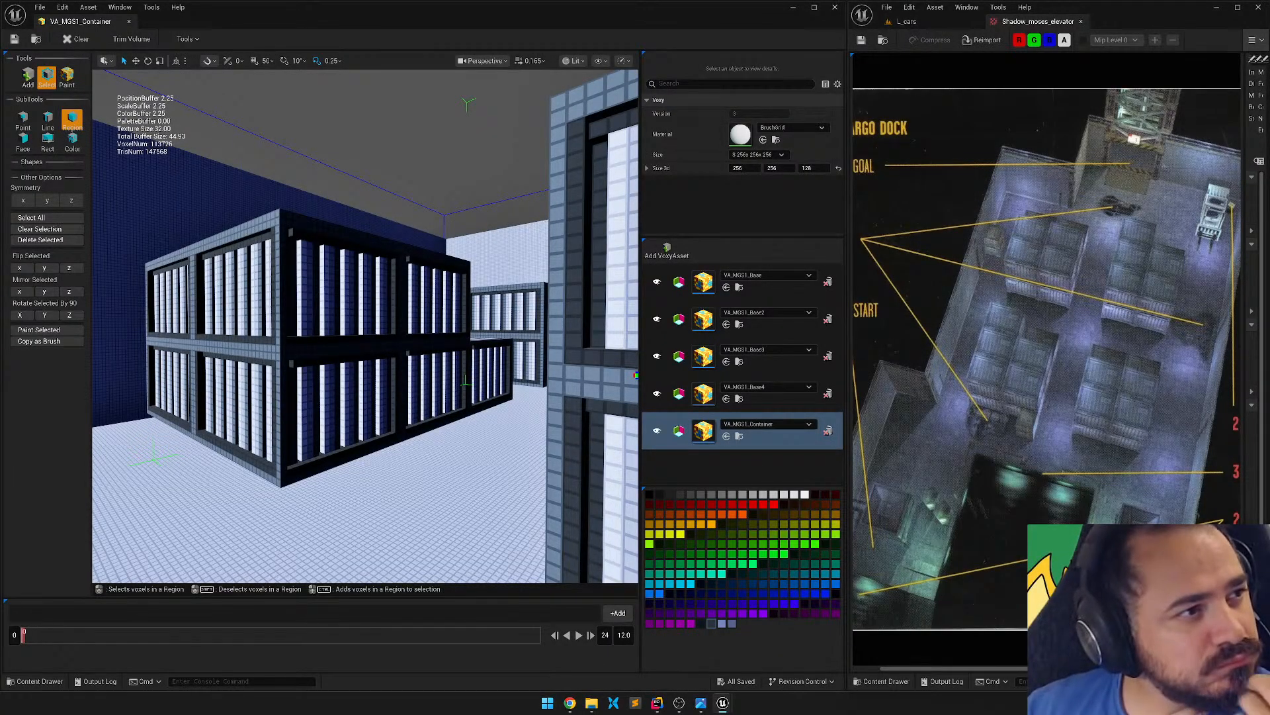
# Inspect the walls of the near container group and switch the viewport shading to Unlit.
pyautogui.moveTo(321, 331); pyautogui.dragTo(292, 341, button='right')
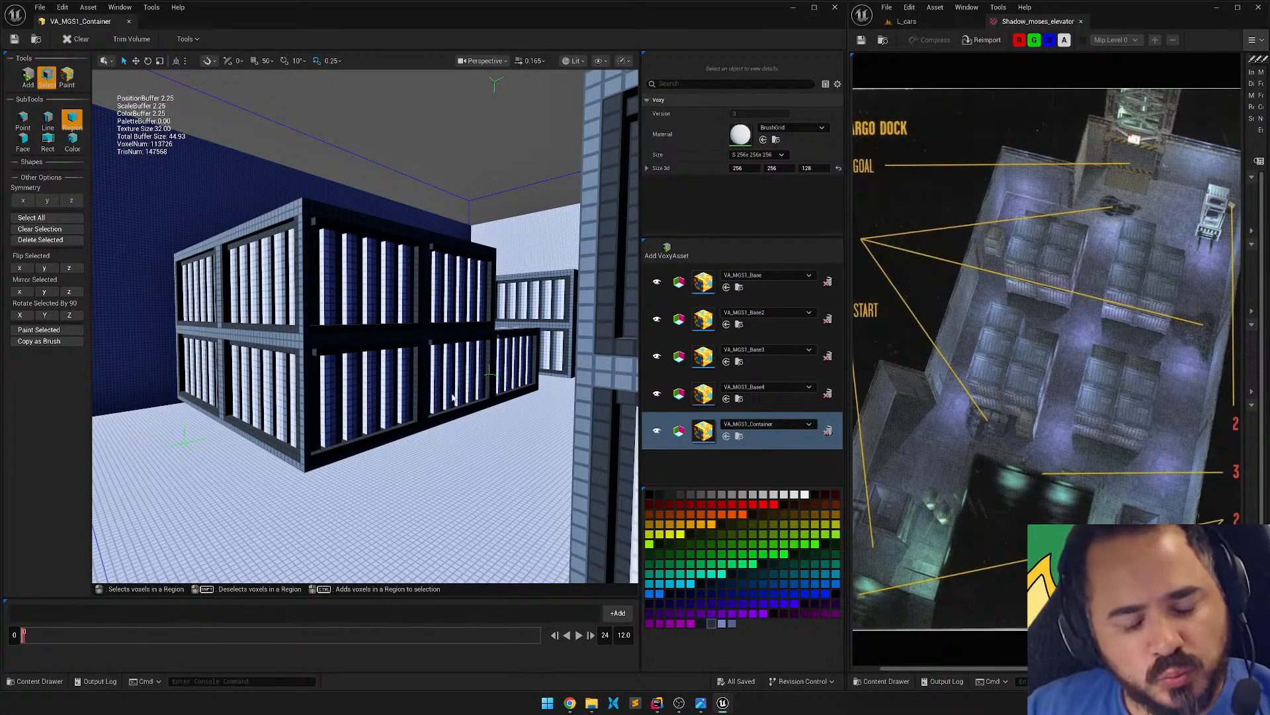
pyautogui.moveTo(453, 397); pyautogui.dragTo(318, 374, button='right')
pyautogui.press('w')
pyautogui.press('s')
pyautogui.press('s')
pyautogui.press('w')
pyautogui.press('d')
pyautogui.press('s')
pyautogui.press('w')
pyautogui.press('s')
pyautogui.press('a')
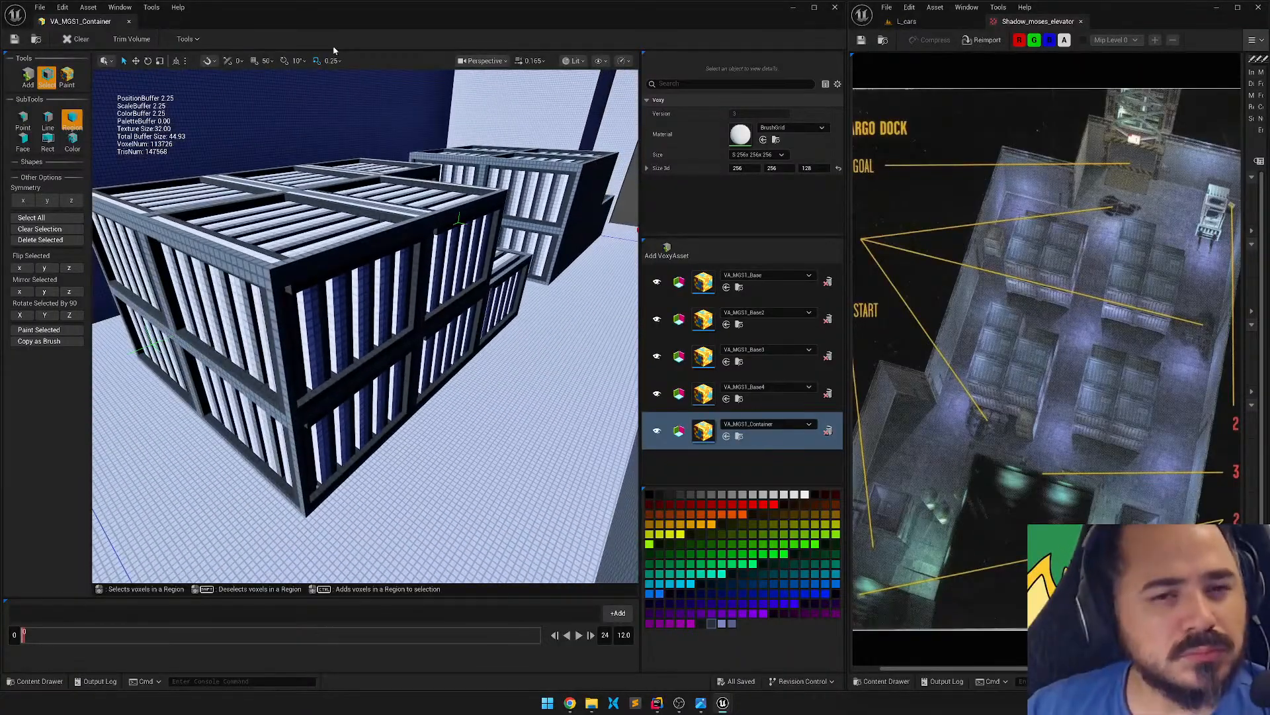
pyautogui.click(573, 60)
pyautogui.click(595, 106)
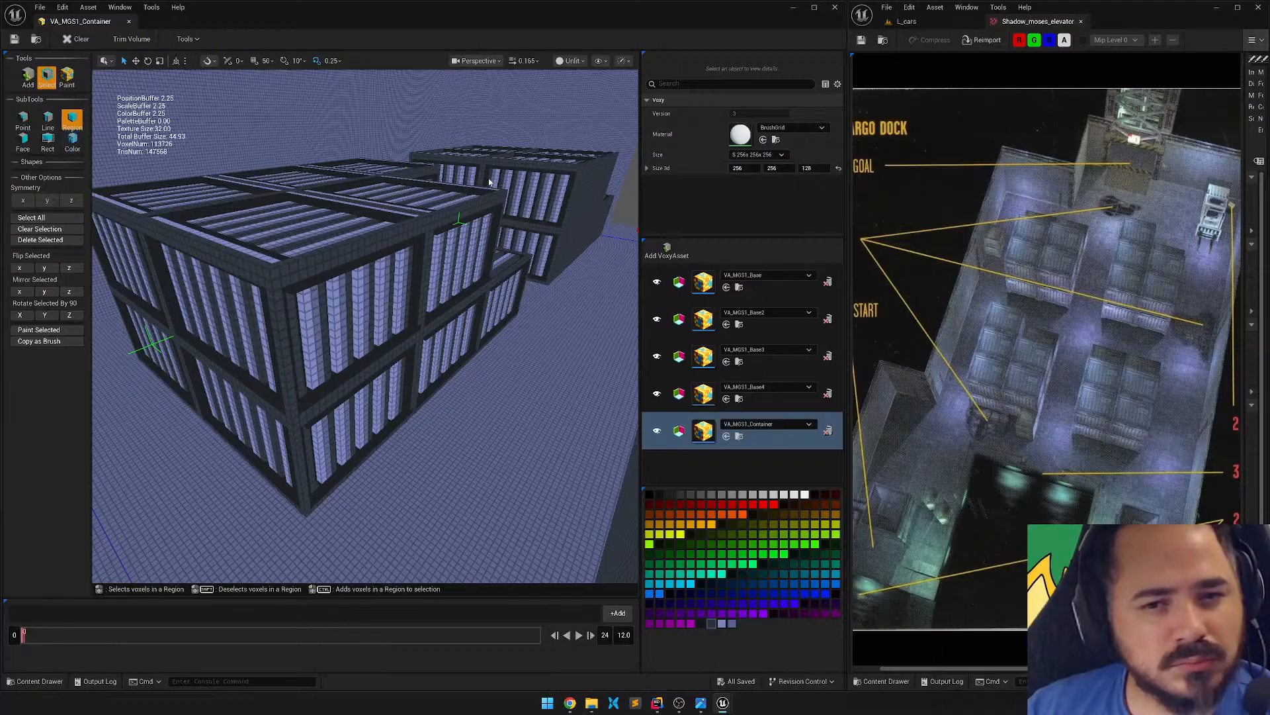
# Copy the two-high ribbed side wall section out past the group's opposite flat side and flip the copy along X.
pyautogui.moveTo(505, 192); pyautogui.dragTo(306, 518)
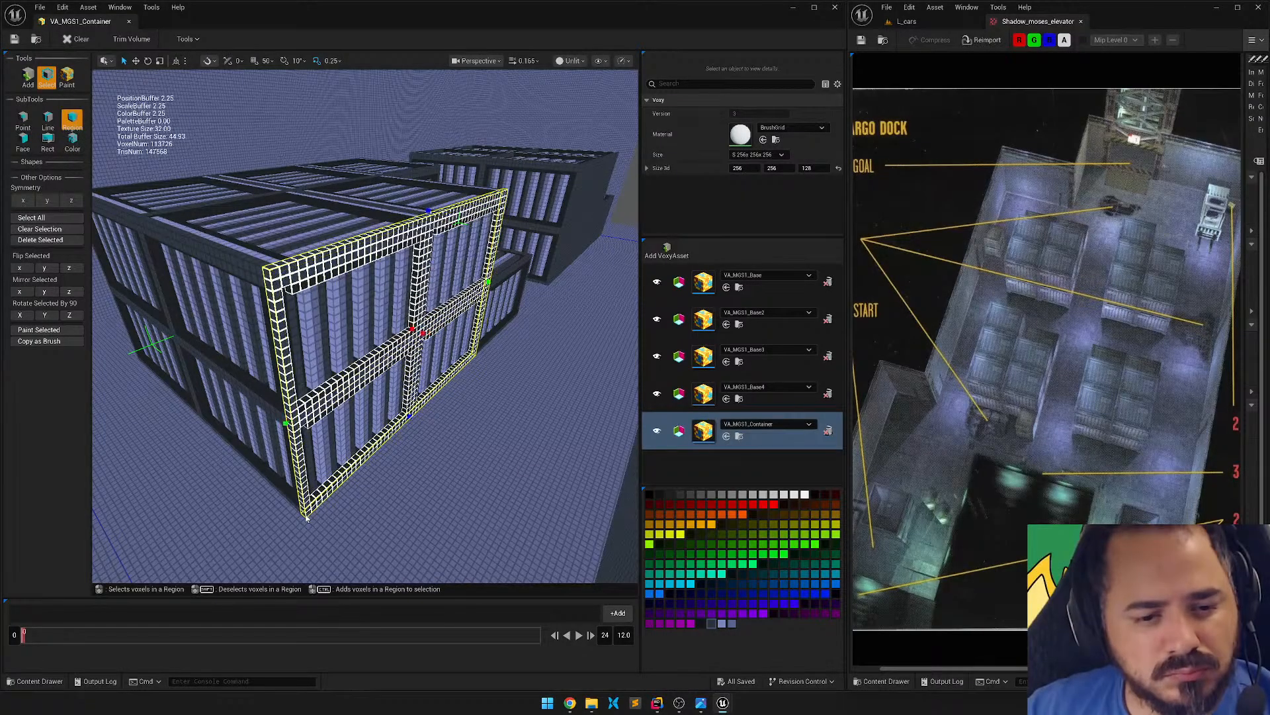
pyautogui.moveTo(330, 461); pyautogui.dragTo(372, 352, button='right')
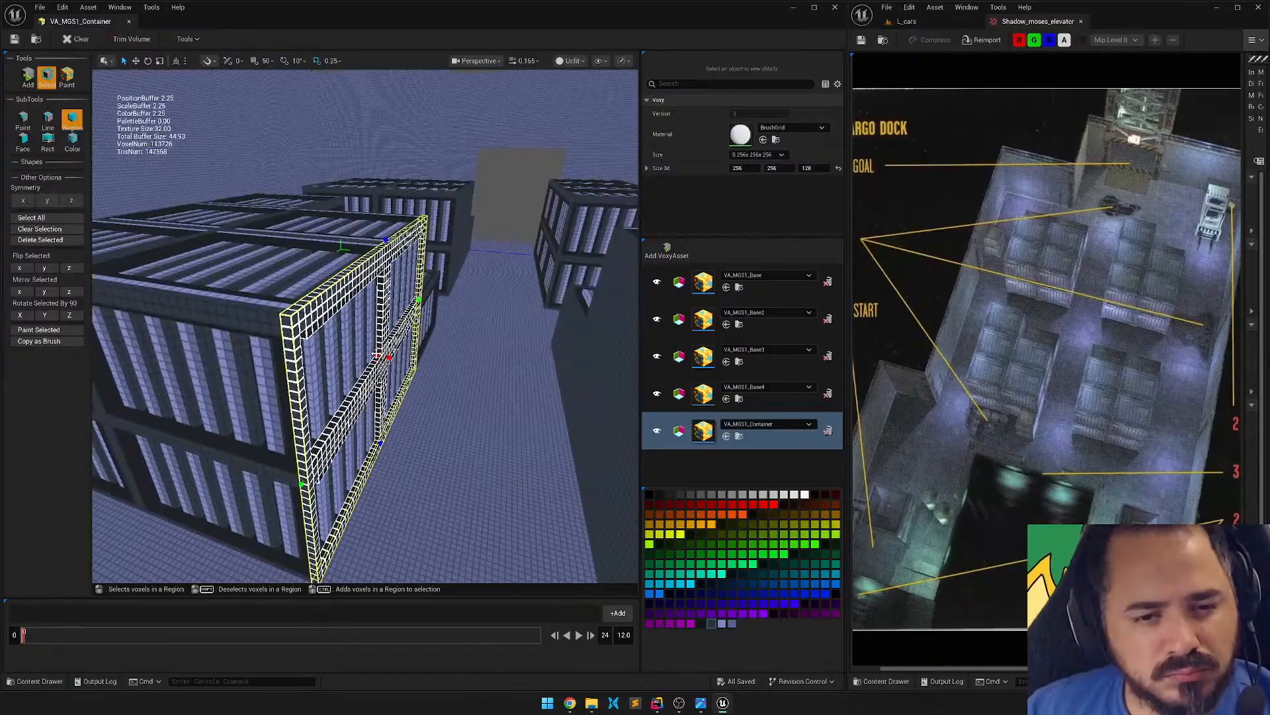
pyautogui.moveTo(375, 355); pyautogui.dragTo(323, 351)
pyautogui.moveTo(368, 351); pyautogui.dragTo(427, 328, button='right')
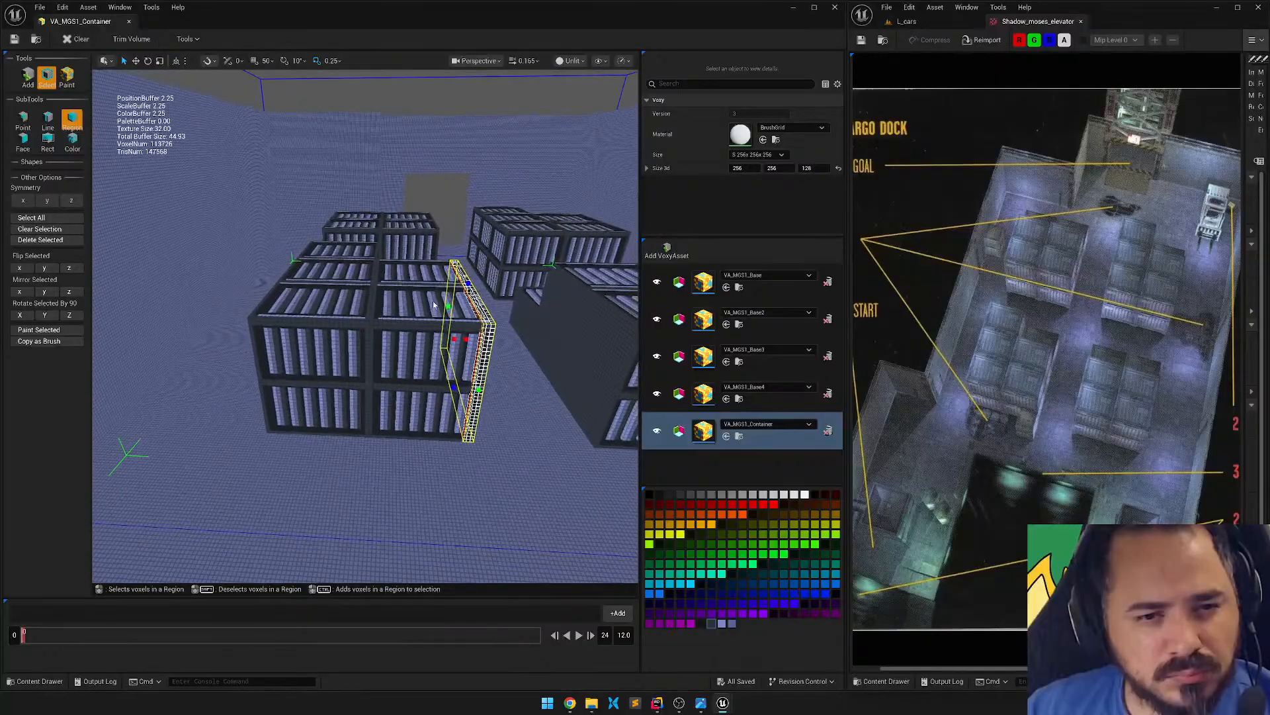
pyautogui.moveTo(463, 339); pyautogui.dragTo(291, 324)
pyautogui.moveTo(291, 324); pyautogui.dragTo(291, 324, button='right')
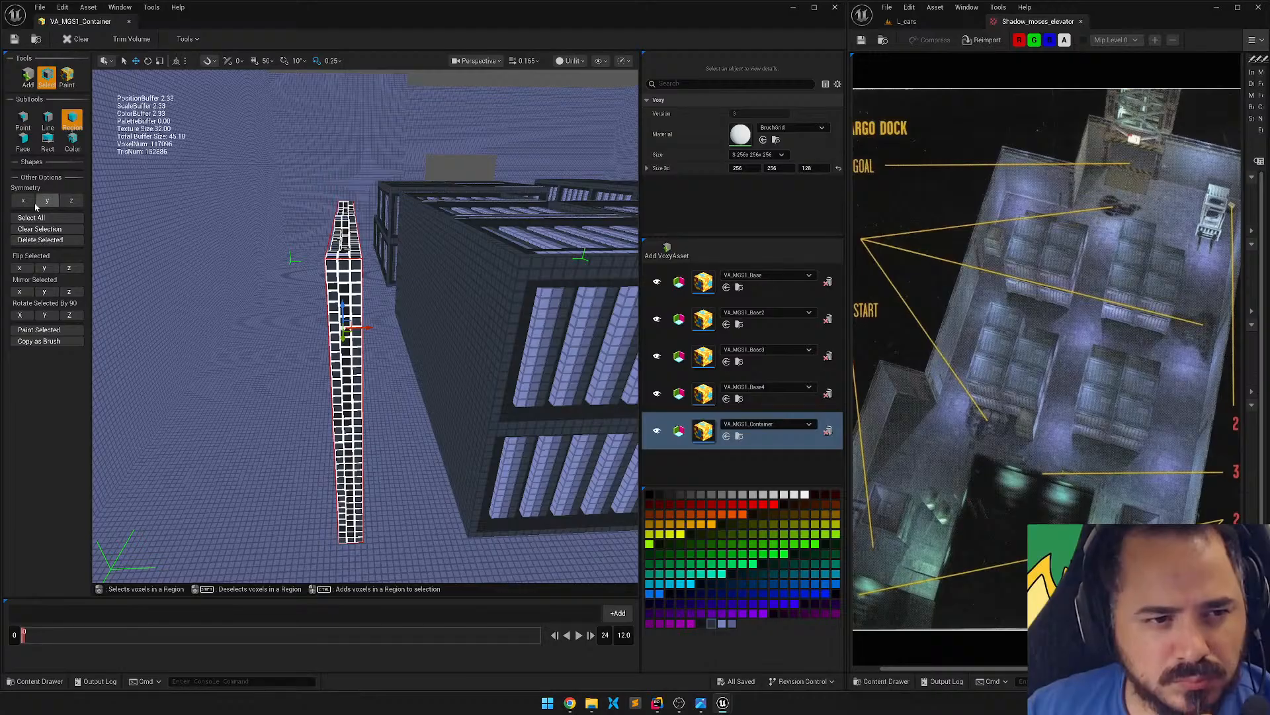
pyautogui.click(27, 271)
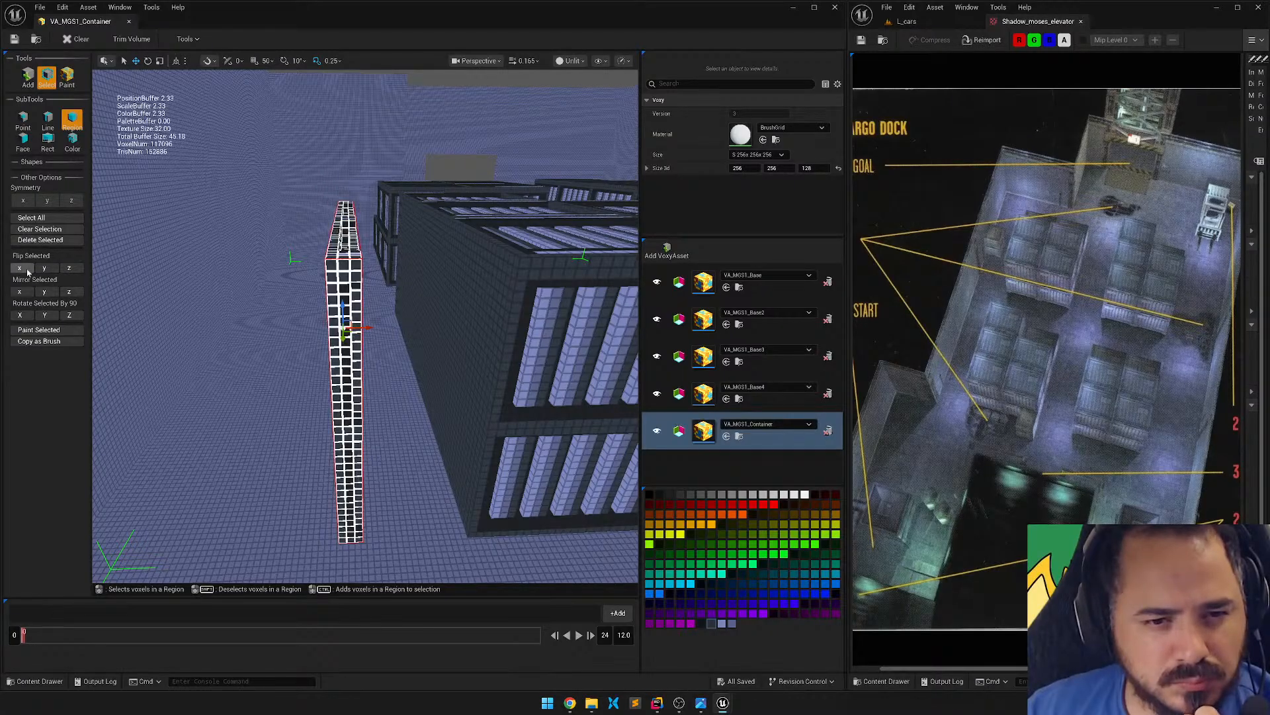
# Select the matching flat wall section on the group's unribbed side as a region and delete it.
pyautogui.moveTo(265, 298); pyautogui.dragTo(284, 327, button='right')
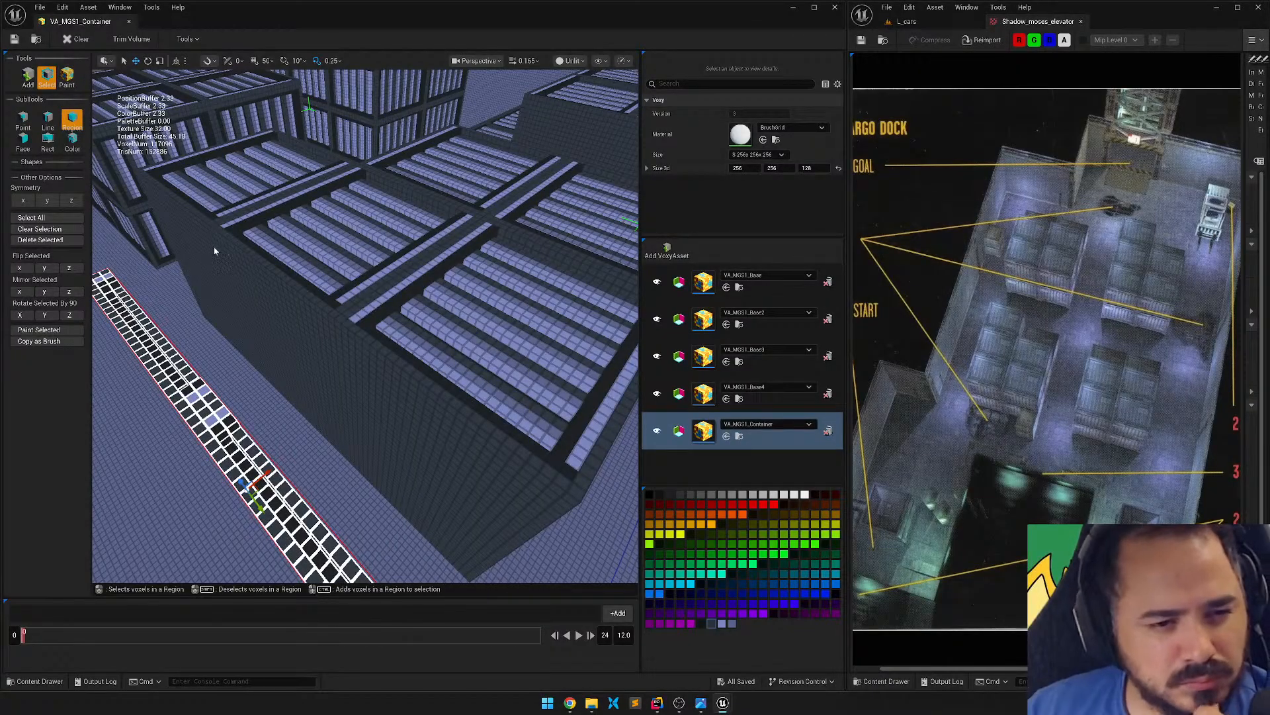
pyautogui.press('q')
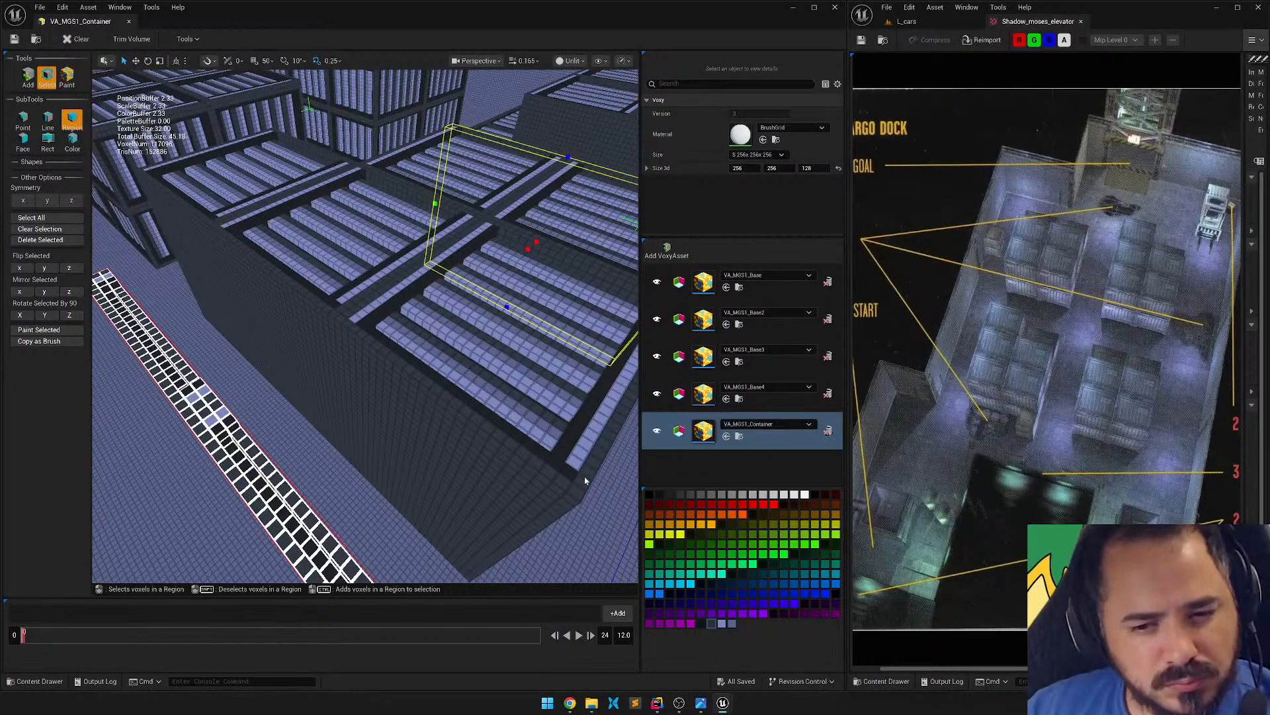
pyautogui.click(590, 474)
pyautogui.moveTo(541, 490); pyautogui.dragTo(267, 383)
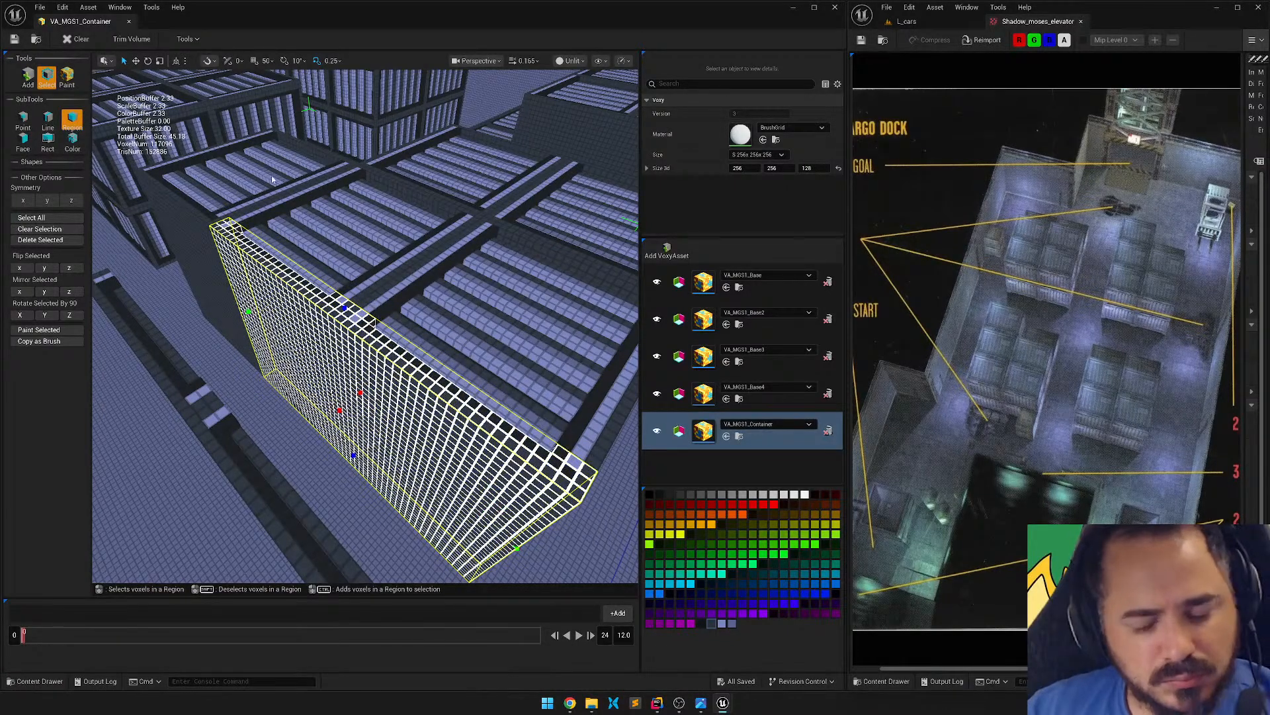
pyautogui.press('Delete')
# Select the detached ribbed wall section and move it into the gap on the side of the container group.
pyautogui.moveTo(319, 376); pyautogui.dragTo(403, 318, button='right')
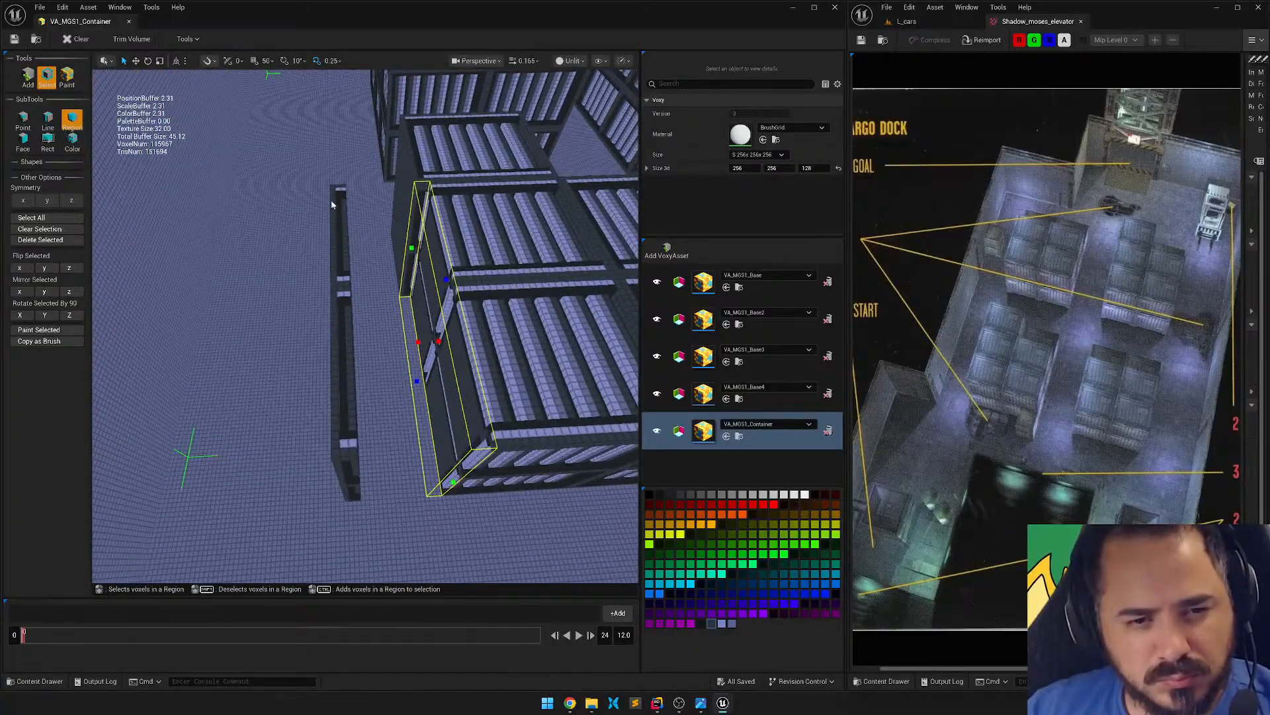
pyautogui.moveTo(332, 185); pyautogui.dragTo(375, 526)
pyautogui.moveTo(376, 344); pyautogui.dragTo(460, 344)
# Select the remaining flat two-high wall section on that side, narrow the region to the wall's depth, and delete it.
pyautogui.moveTo(360, 309); pyautogui.dragTo(457, 331, button='right')
pyautogui.press('s')
pyautogui.press('a')
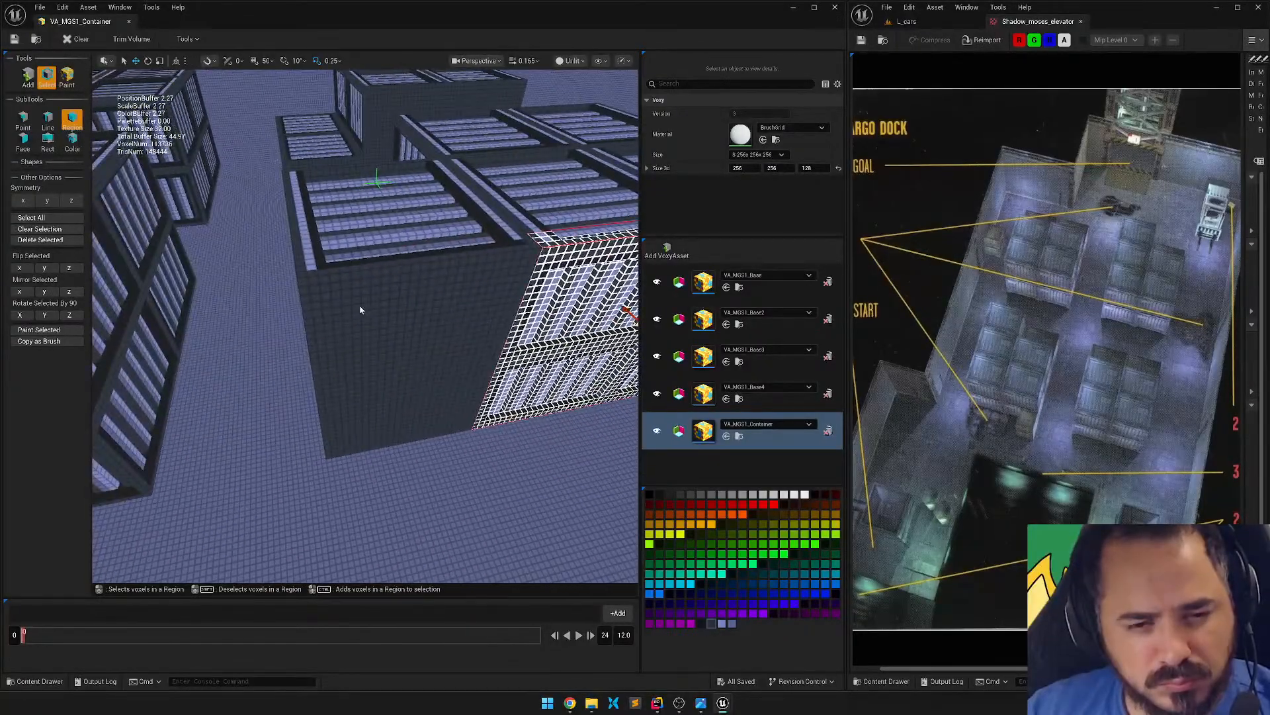
pyautogui.click(520, 237)
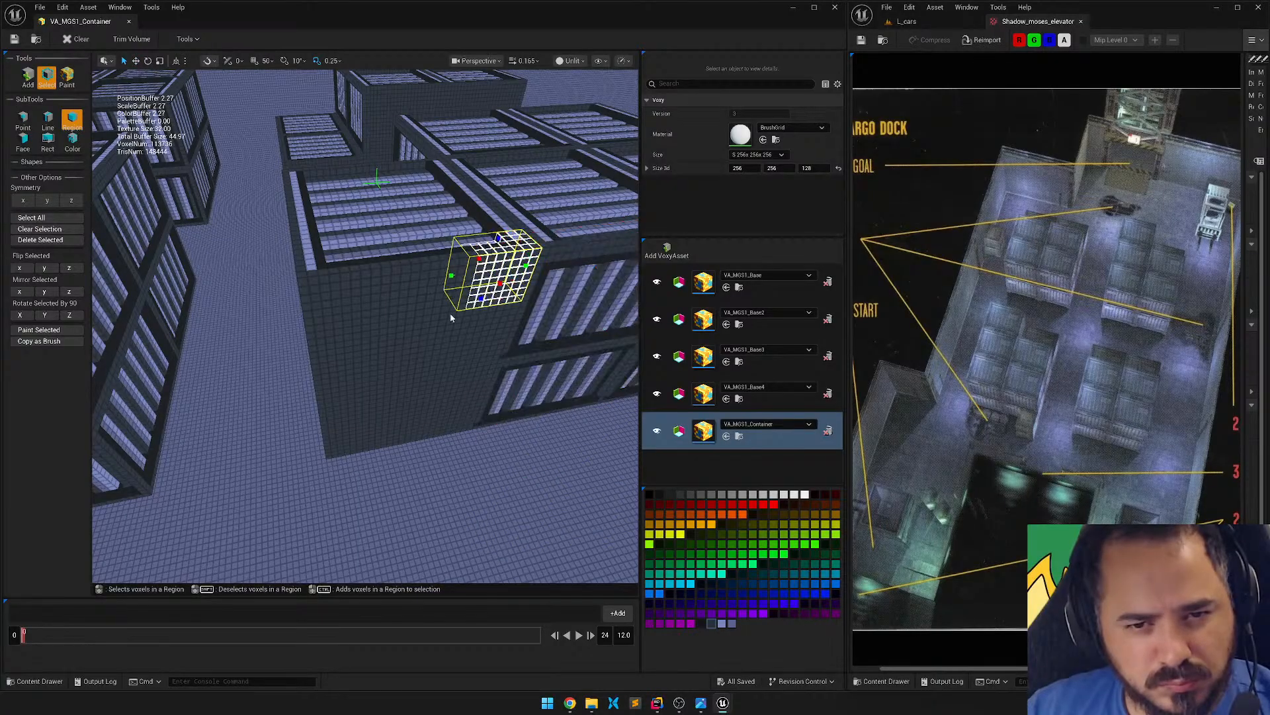
pyautogui.moveTo(450, 318); pyautogui.dragTo(331, 458)
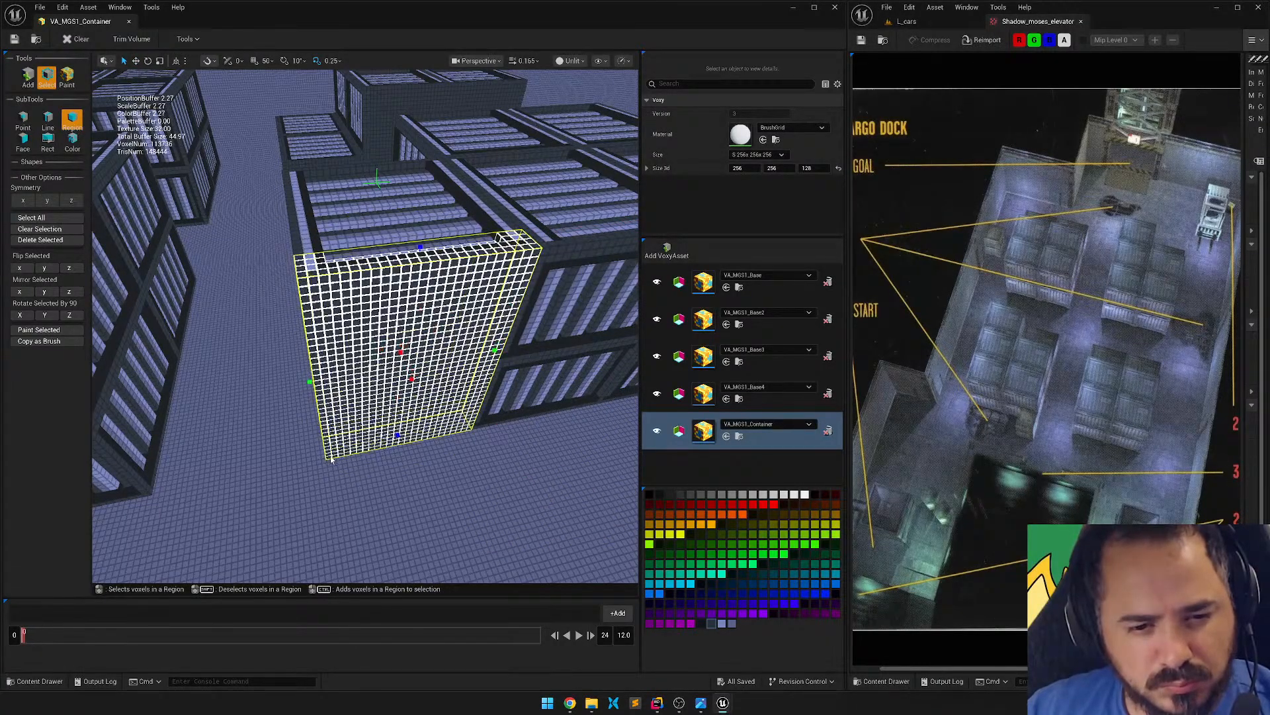
pyautogui.moveTo(391, 316); pyautogui.dragTo(563, 344, button='right')
pyautogui.press('s')
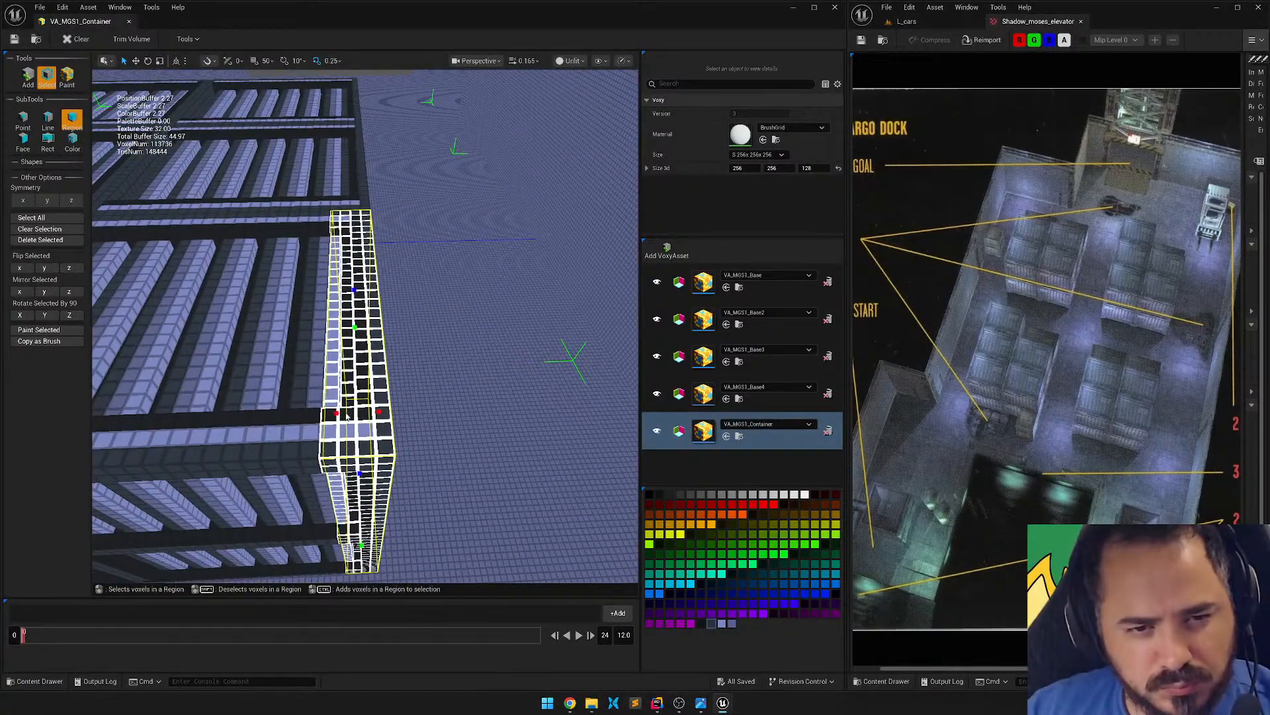
pyautogui.moveTo(347, 417); pyautogui.dragTo(365, 414)
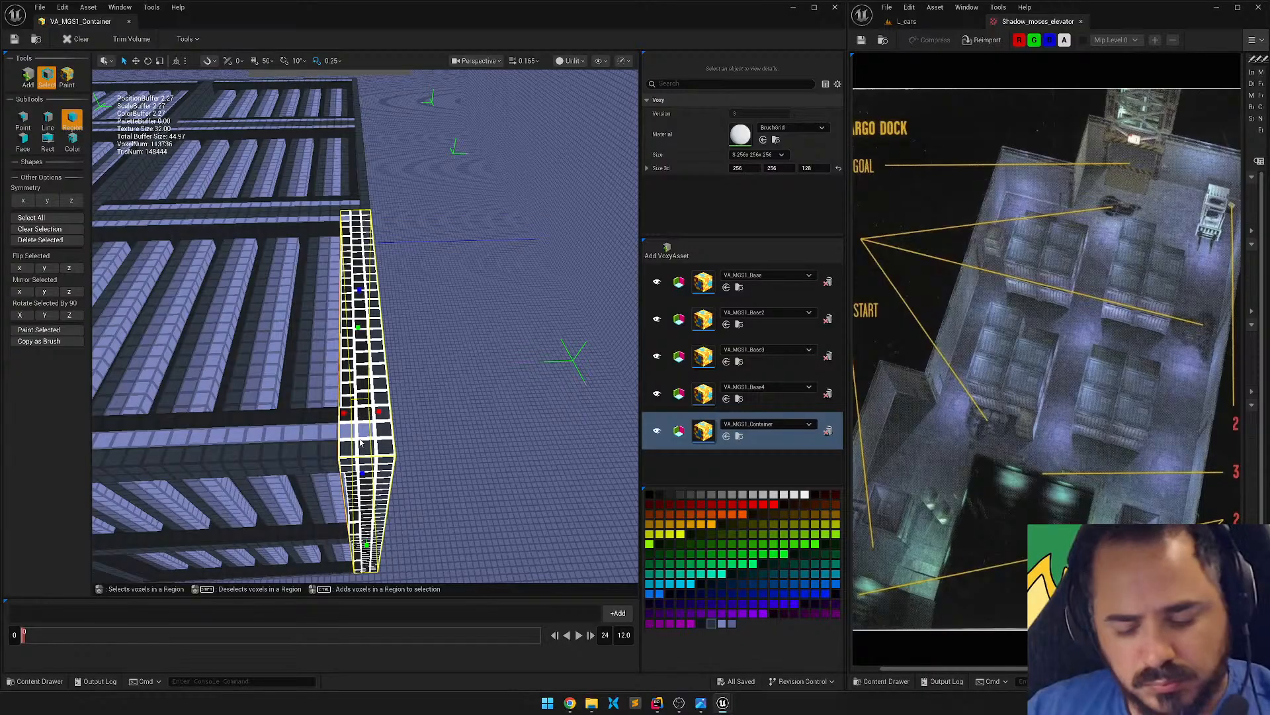
pyautogui.press('Delete')
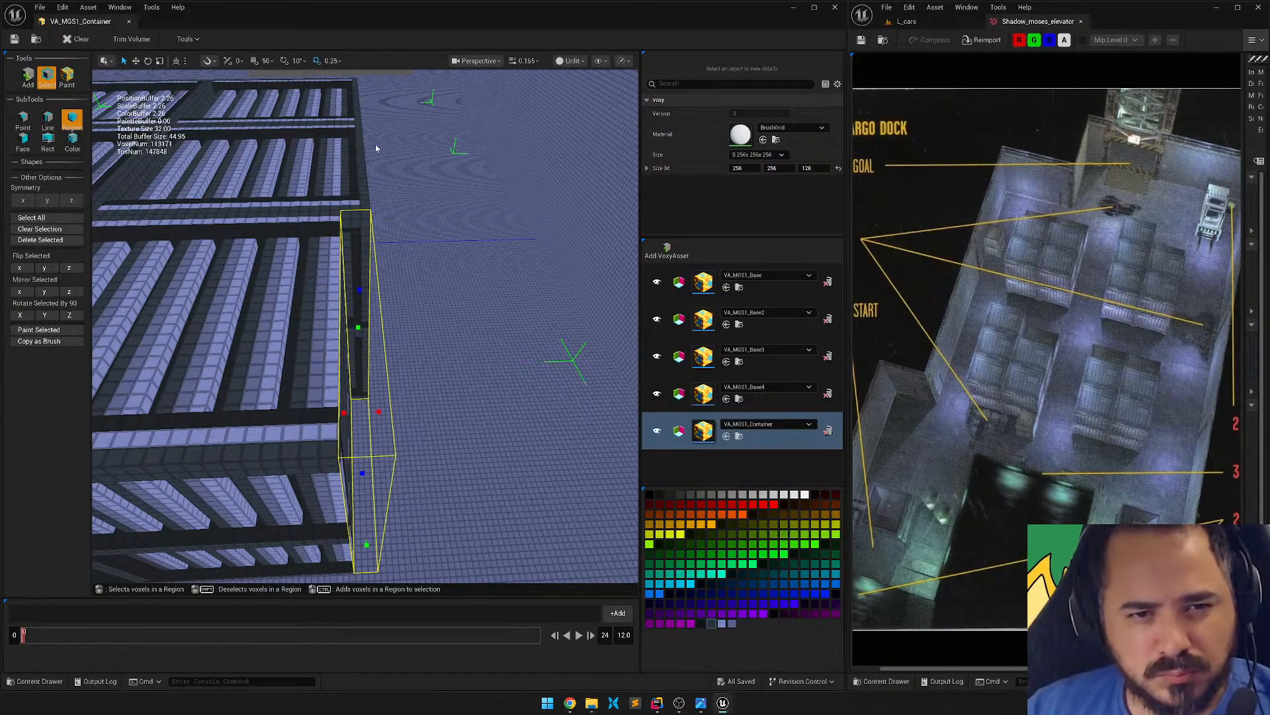
# Copy the adjacent two-high ribbed wall section sideways into the remaining gap and clear the selection.
pyautogui.press('d')
pyautogui.moveTo(375, 144); pyautogui.dragTo(166, 120, button='right')
pyautogui.press('w')
pyautogui.moveTo(434, 105); pyautogui.dragTo(377, 106, button='right')
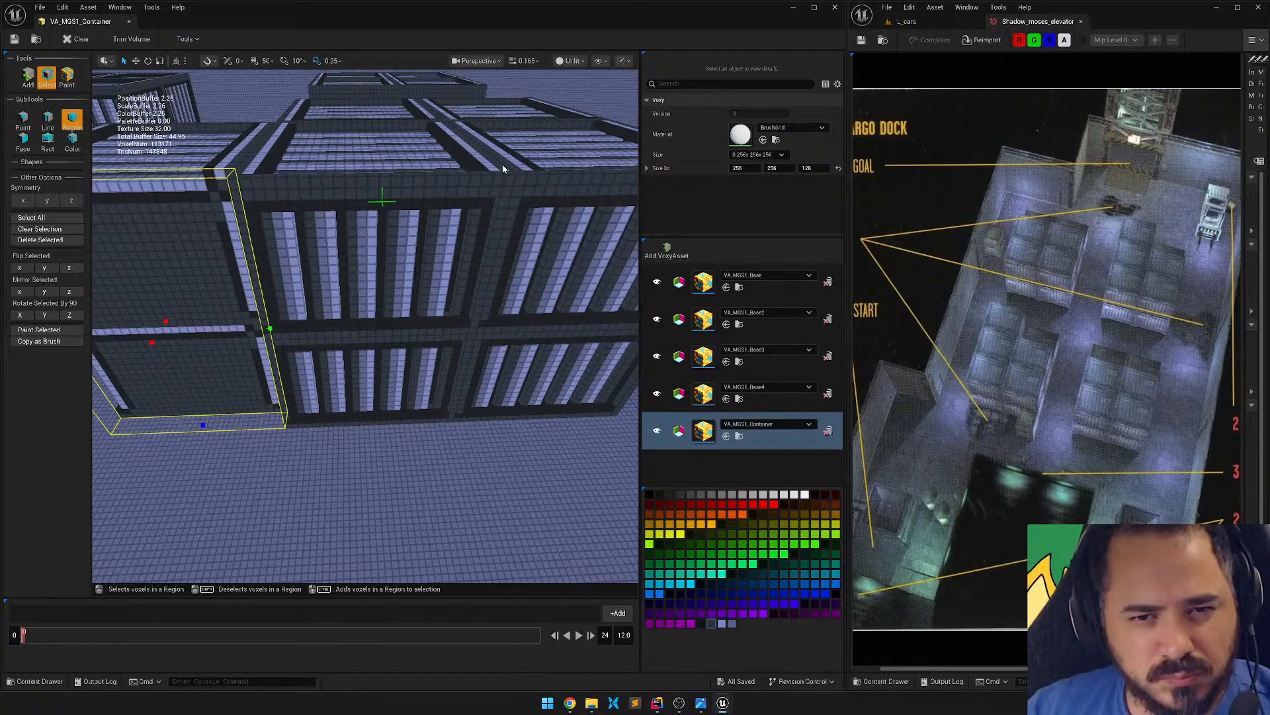
pyautogui.moveTo(514, 171); pyautogui.dragTo(288, 430)
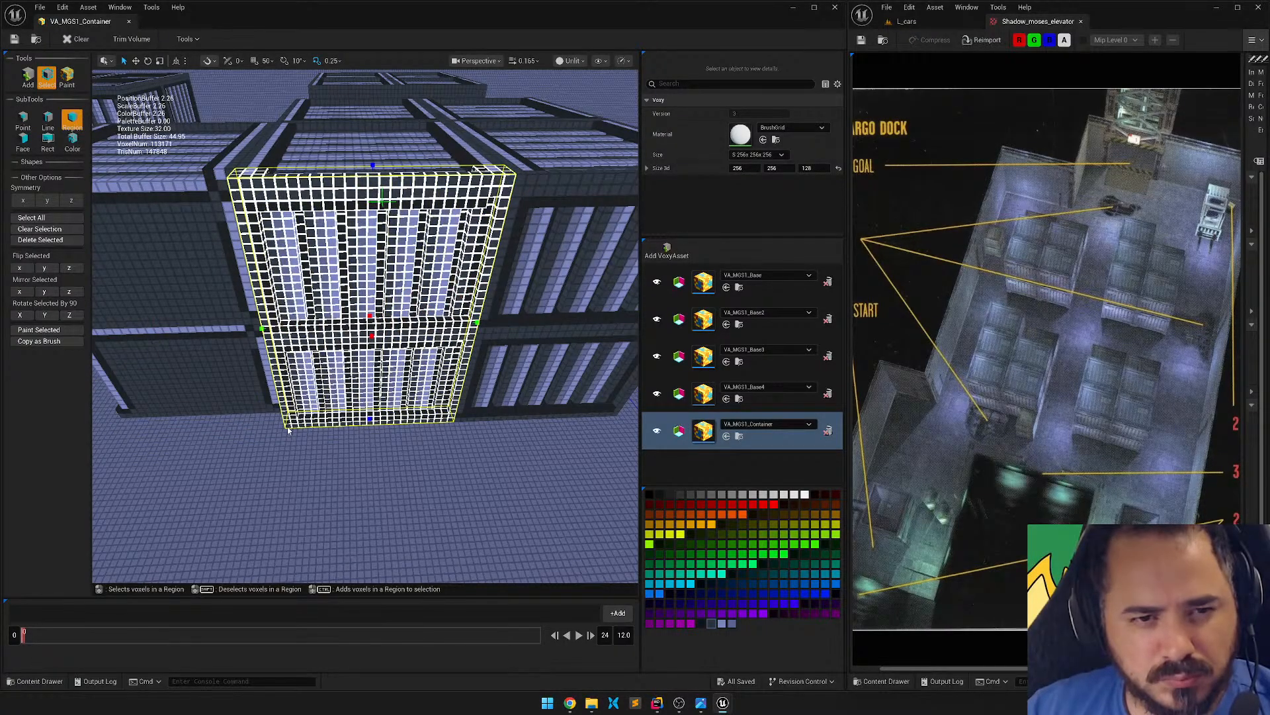
pyautogui.press('w')
pyautogui.moveTo(444, 390)
pyautogui.mouseDown(button='right')
pyautogui.moveTo(397, 377)
pyautogui.moveTo(444, 390)
pyautogui.mouseUp(button='right')
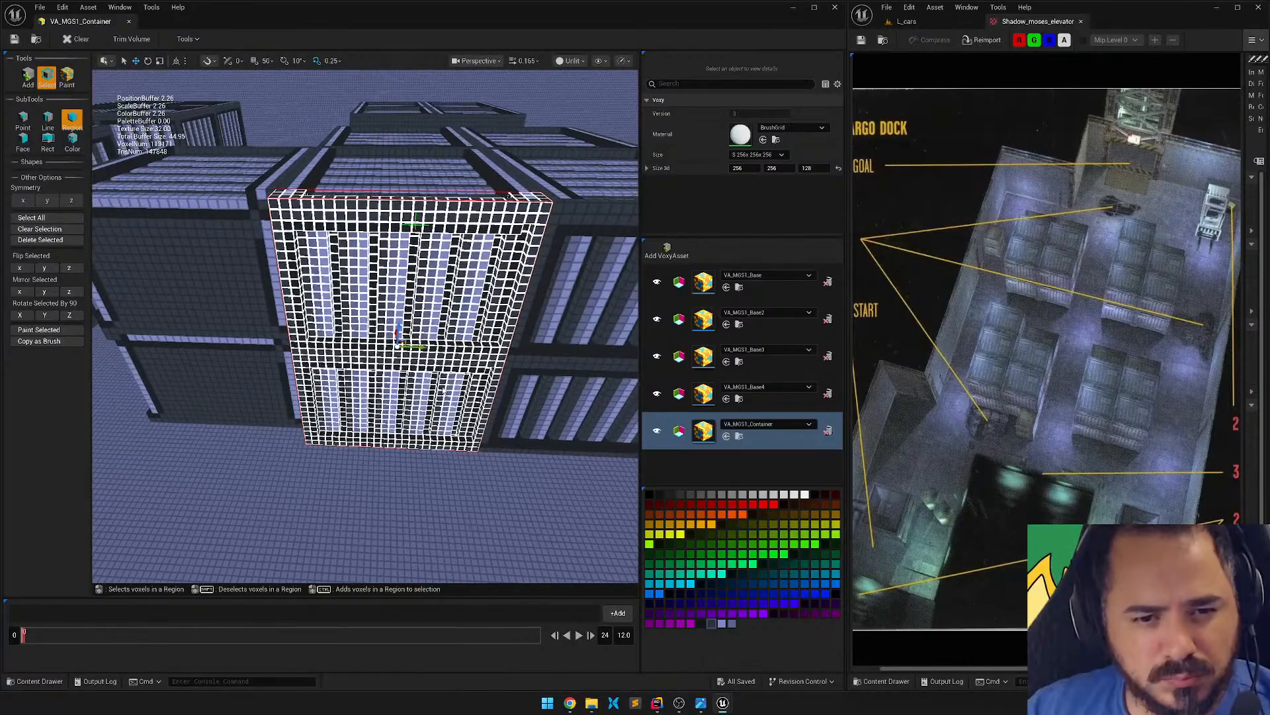
pyautogui.moveTo(413, 345); pyautogui.dragTo(214, 337)
pyautogui.moveTo(290, 264)
pyautogui.mouseDown(button='right')
pyautogui.moveTo(331, 264)
pyautogui.moveTo(289, 264)
pyautogui.mouseUp(button='right')
pyautogui.click(246, 170)
pyautogui.moveTo(247, 170); pyautogui.dragTo(356, 135, button='right')
pyautogui.moveTo(365, 326); pyautogui.dragTo(365, 275, button='right')
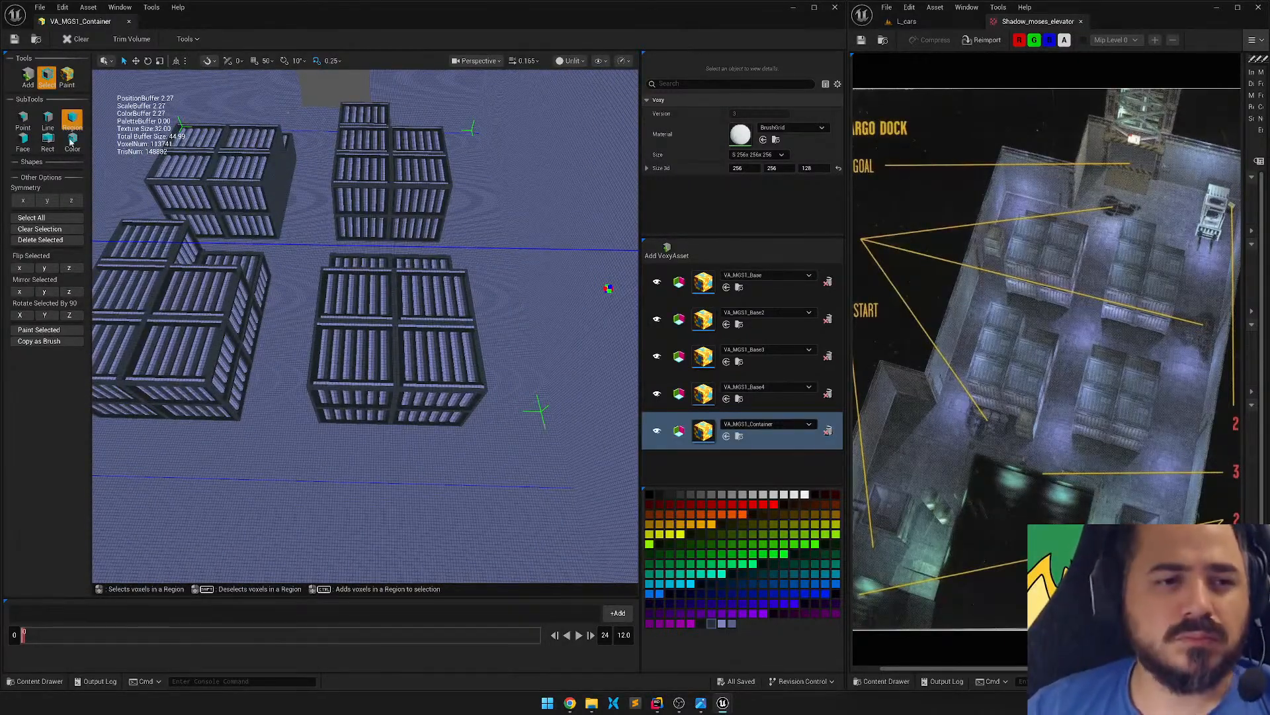
# Delete the other three container groups with rectangle selections, keeping only the repaired group.
pyautogui.click(47, 141)
pyautogui.moveTo(311, 86); pyautogui.dragTo(556, 483)
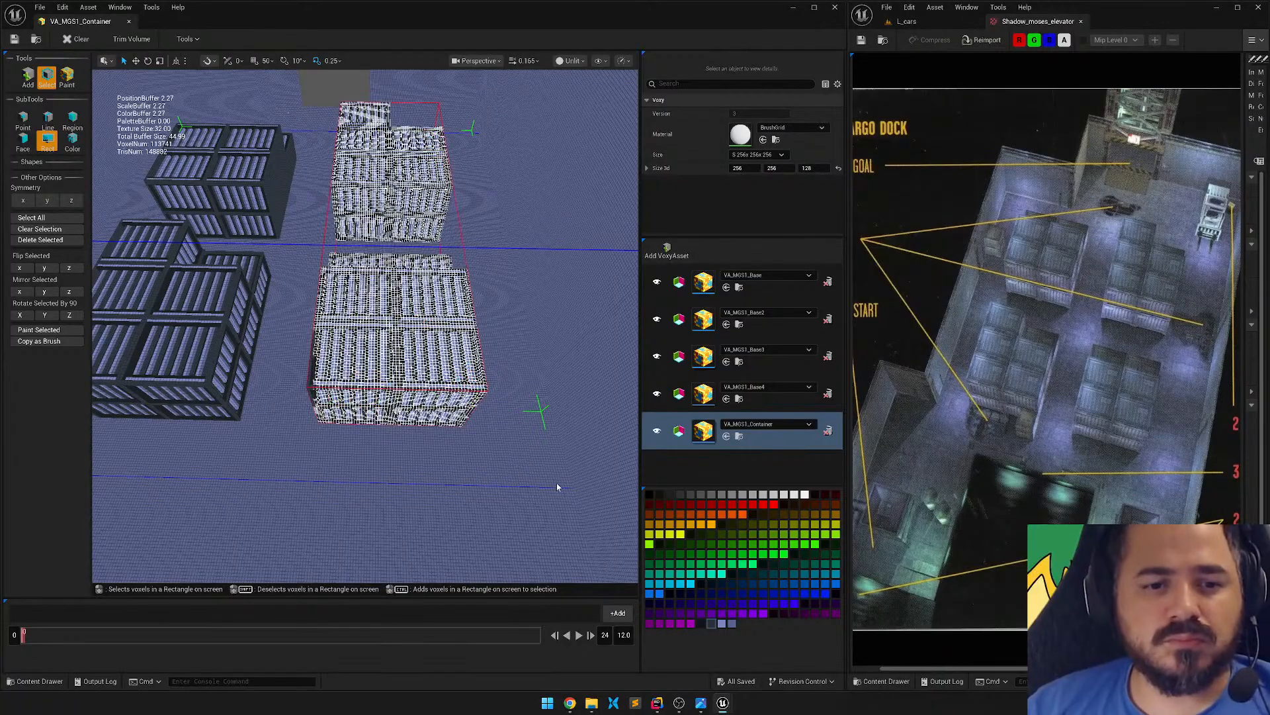
pyautogui.press('Delete')
pyautogui.moveTo(346, 391); pyautogui.dragTo(286, 306)
pyautogui.press('Delete')
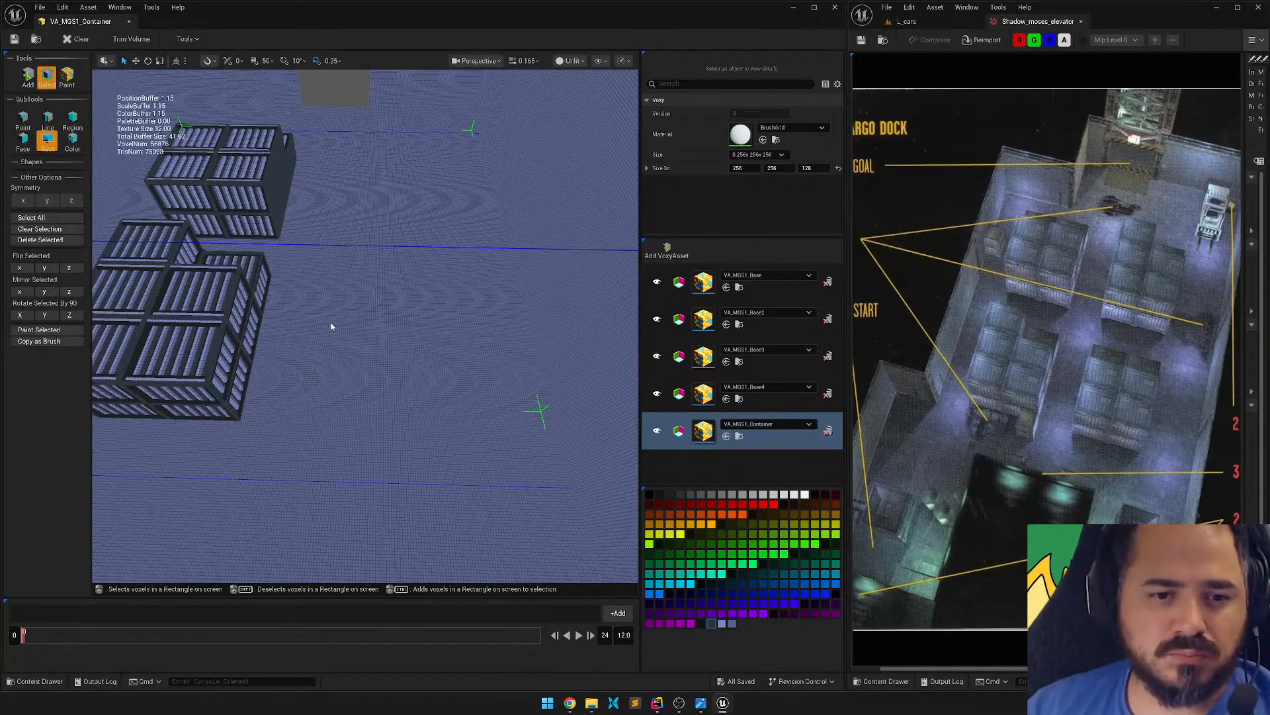
pyautogui.moveTo(333, 326); pyautogui.dragTo(400, 193, button='right')
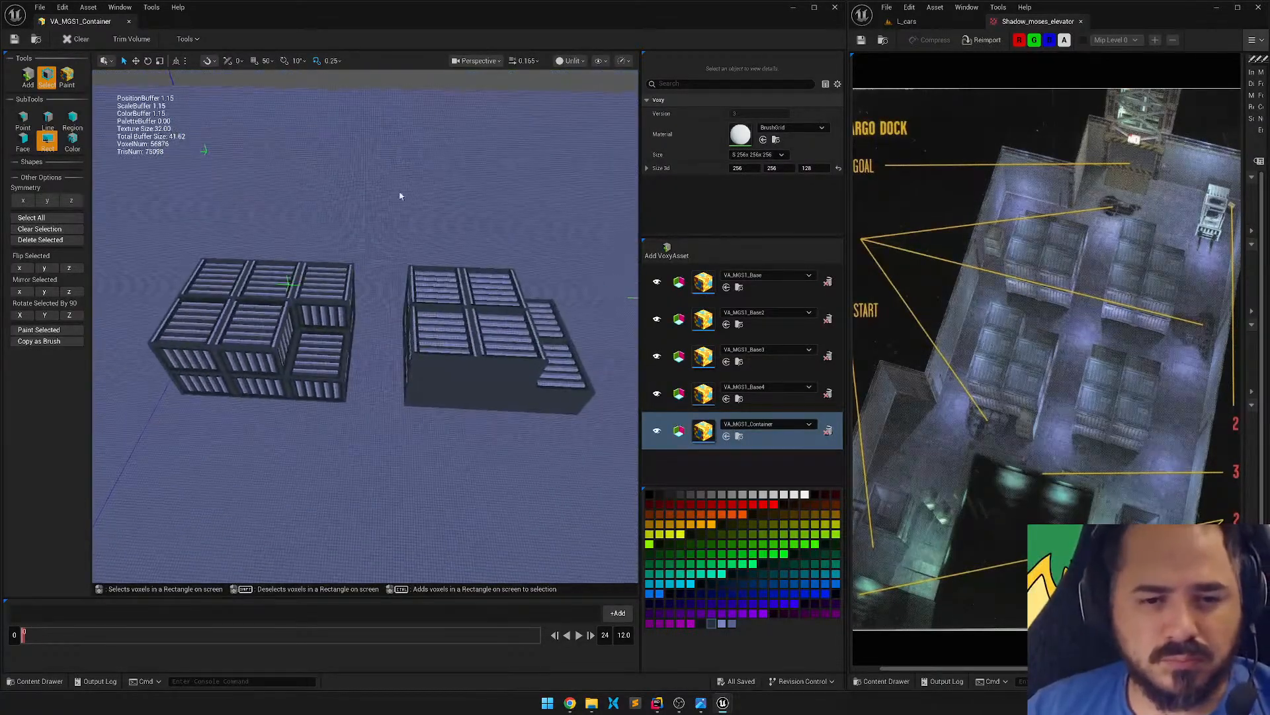
pyautogui.moveTo(369, 229); pyautogui.dragTo(661, 511)
pyautogui.press('Delete')
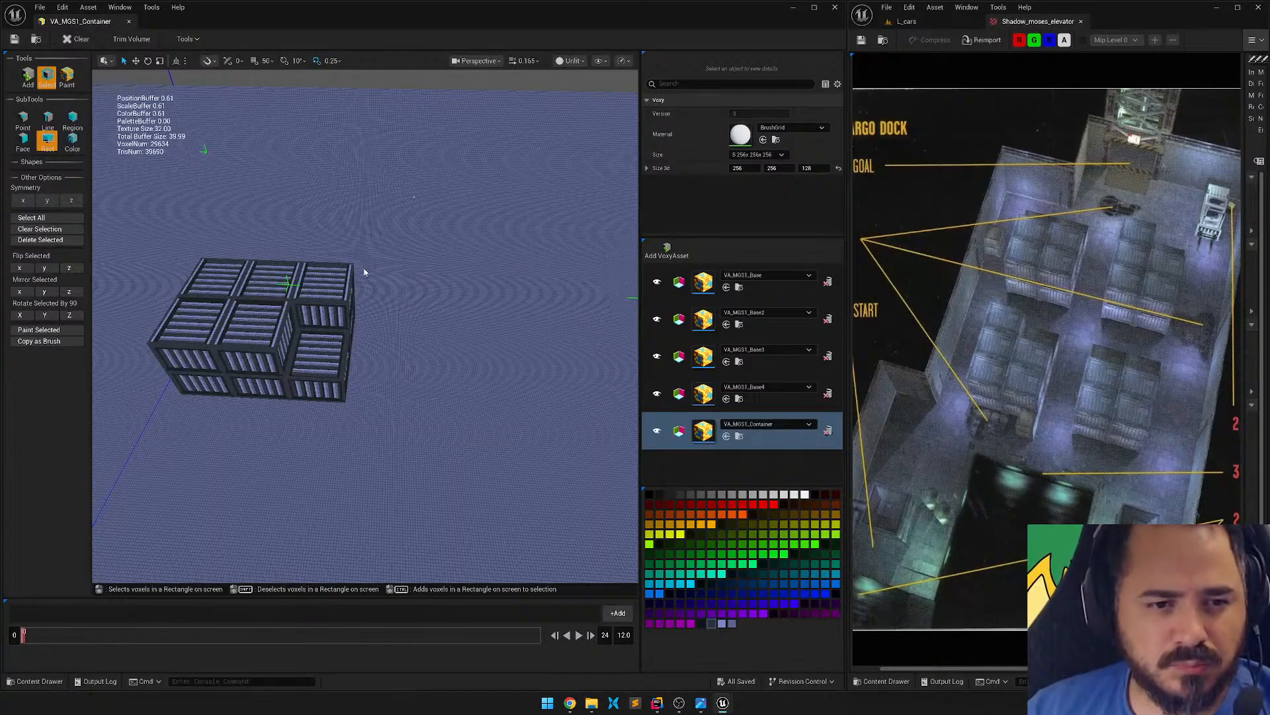
# Select the whole repaired container group and duplicate it sideways along X, leaving an aisle between the two groups.
pyautogui.moveTo(414, 197); pyautogui.dragTo(92, 459)
pyautogui.moveTo(189, 451); pyautogui.dragTo(347, 457, button='right')
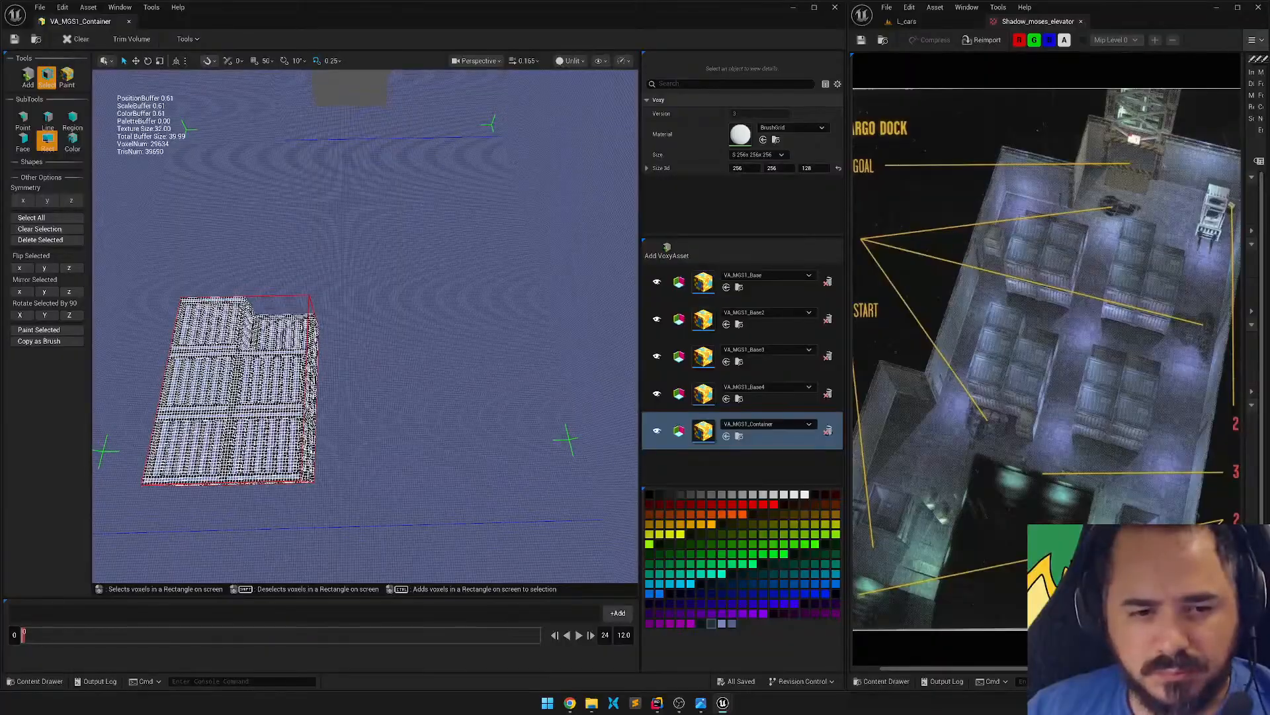
pyautogui.moveTo(348, 353); pyautogui.dragTo(327, 353, button='right')
pyautogui.keyDown('alt'); pyautogui.moveTo(279, 395); pyautogui.dragTo(471, 397); pyautogui.keyUp('alt')
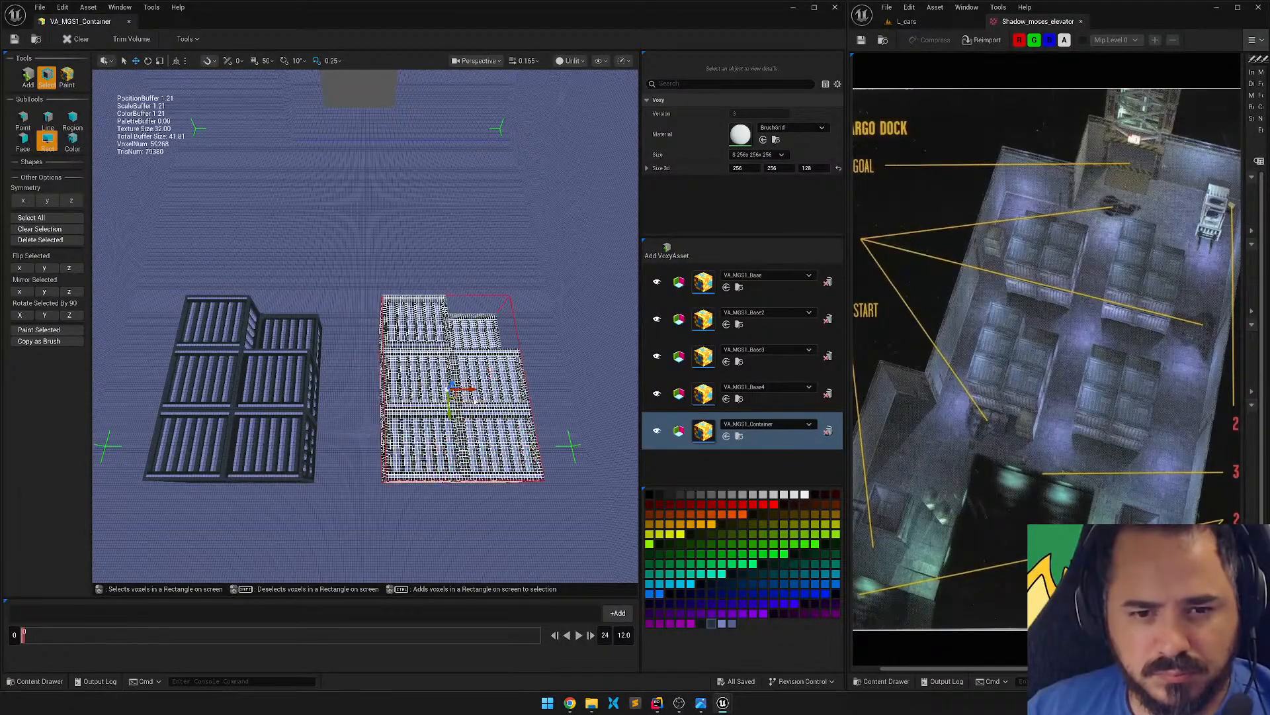
# Select both container groups and duplicate the pair towards the wall opening to form a two-by-two layout.
pyautogui.press('s')
pyautogui.moveTo(196, 273); pyautogui.dragTo(210, 314, button='right')
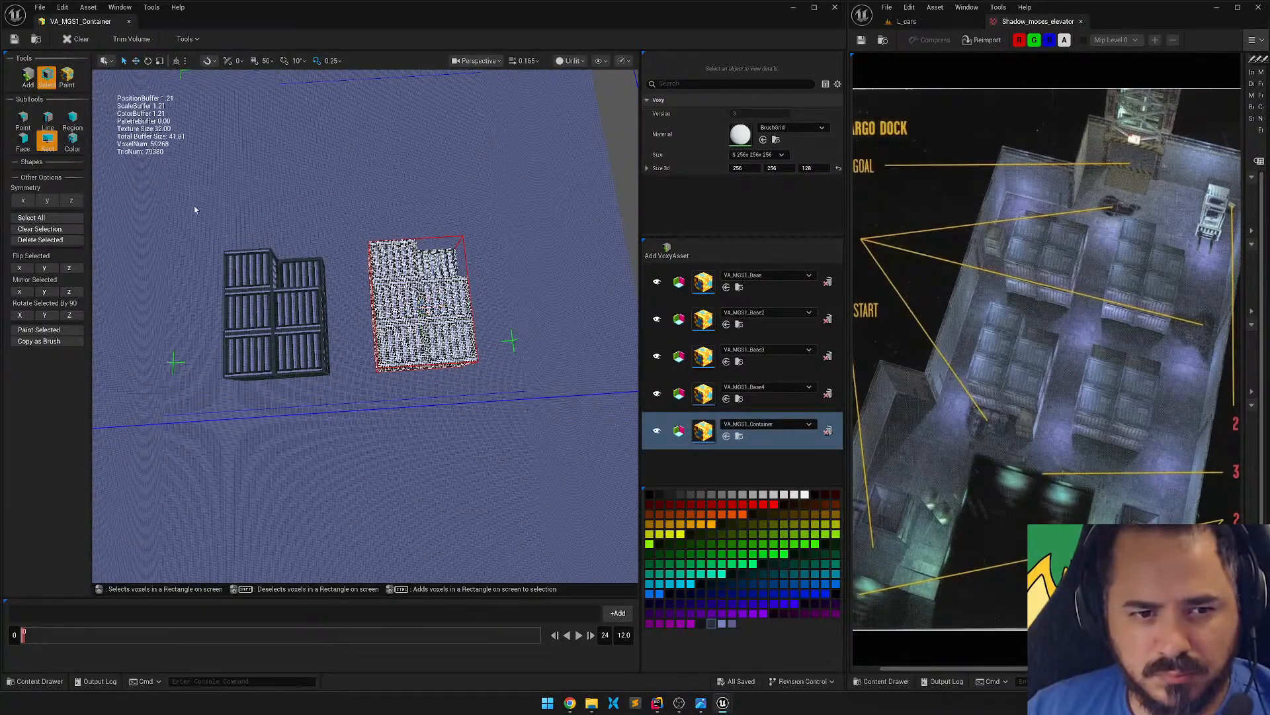
pyautogui.moveTo(178, 196); pyautogui.dragTo(526, 441)
pyautogui.press('f')
pyautogui.moveTo(526, 441); pyautogui.dragTo(508, 397, button='right')
pyautogui.press('w')
pyautogui.press('s')
pyautogui.press('w')
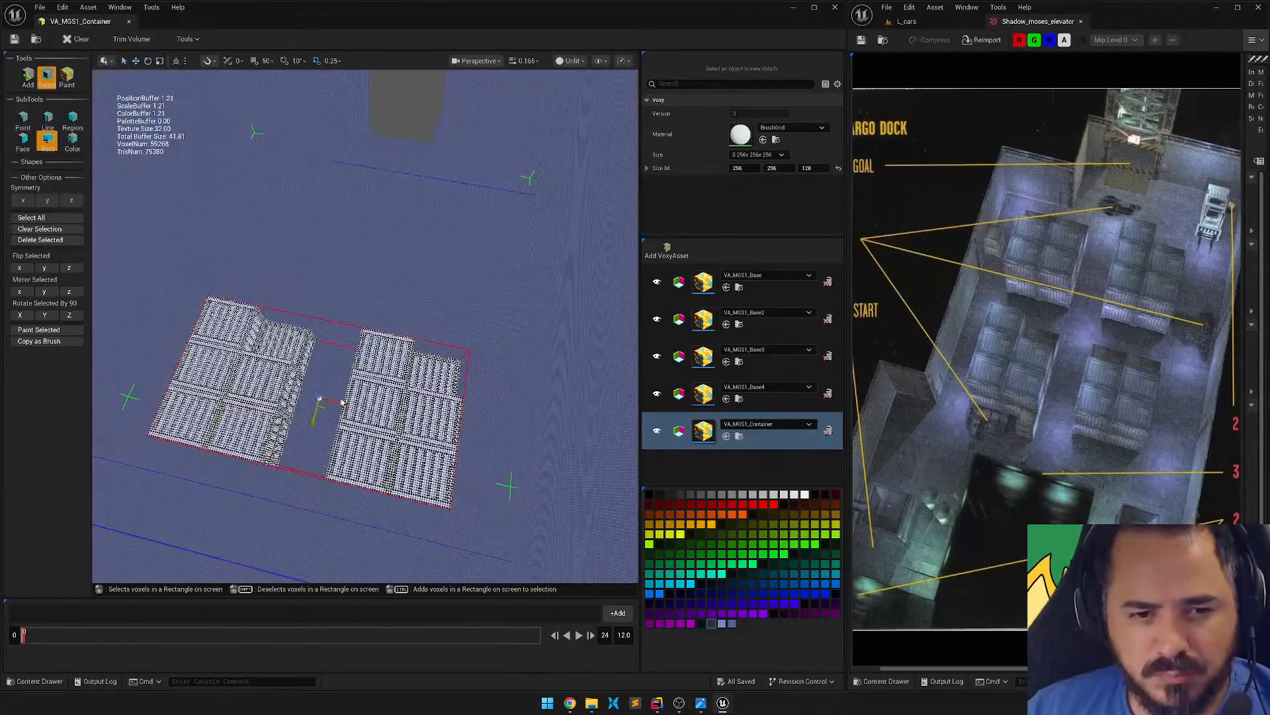
pyautogui.keyDown('alt'); pyautogui.moveTo(312, 422); pyautogui.dragTo(386, 260); pyautogui.keyUp('alt')
# Region-select the upper container beside the empty upper slot in one of the groups and delete it.
pyautogui.moveTo(386, 260); pyautogui.dragTo(348, 215, button='right')
pyautogui.moveTo(377, 311); pyautogui.dragTo(204, 225, button='right')
pyautogui.click(73, 119)
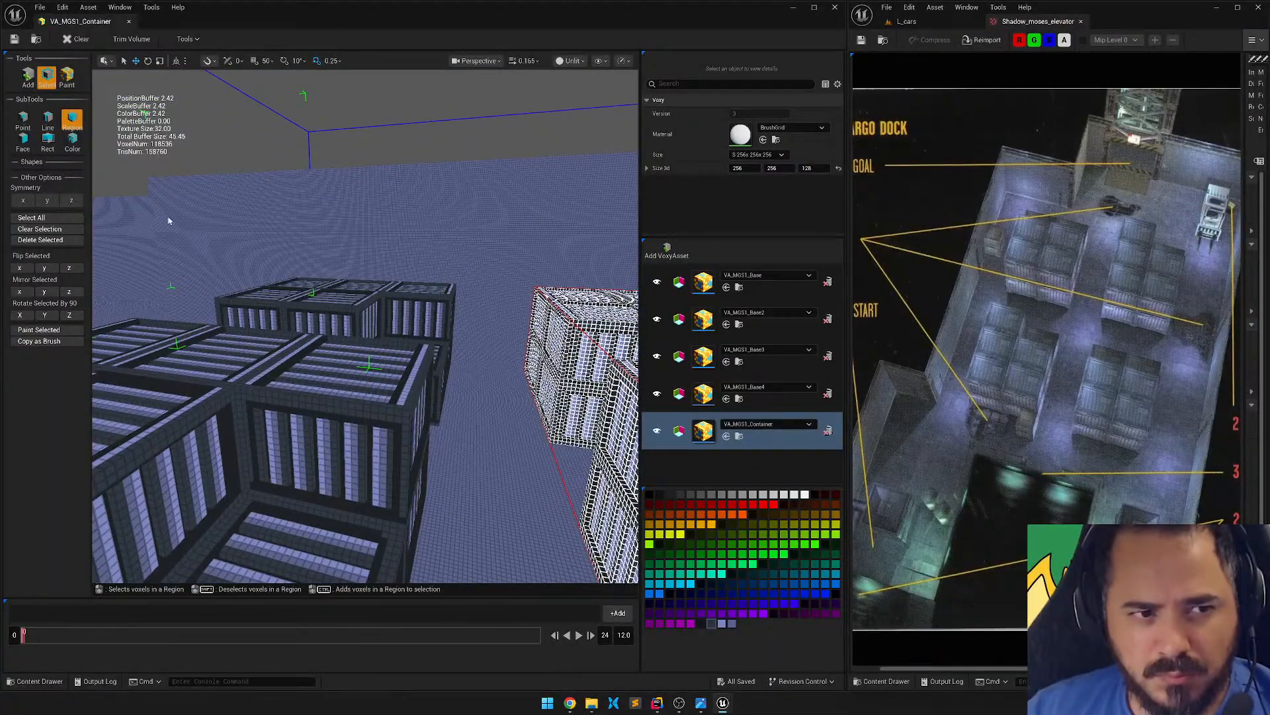
pyautogui.click(245, 495)
pyautogui.moveTo(430, 352); pyautogui.dragTo(434, 347)
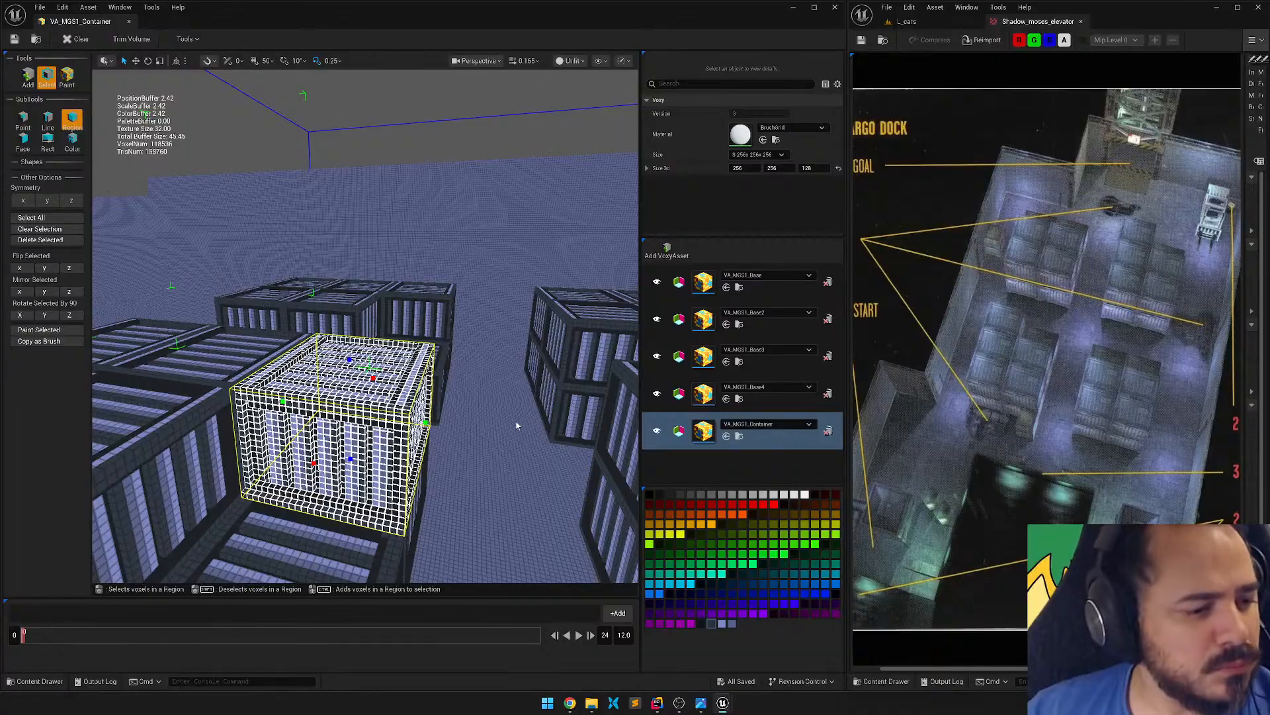
pyautogui.press('Delete')
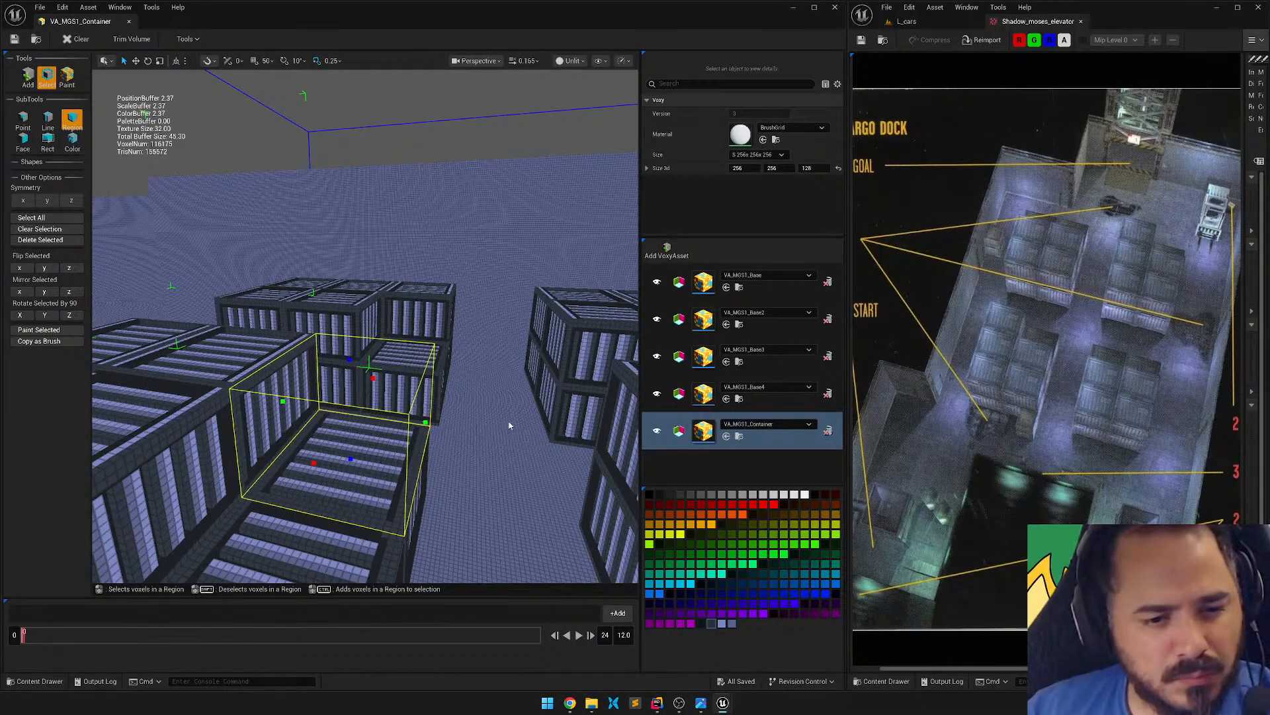
# Region-select the upper corner container bordering the open slot in the stack and delete it for more height variation.
pyautogui.moveTo(516, 425); pyautogui.dragTo(427, 527, button='right')
pyautogui.press('a')
pyautogui.press('w')
pyautogui.press('d')
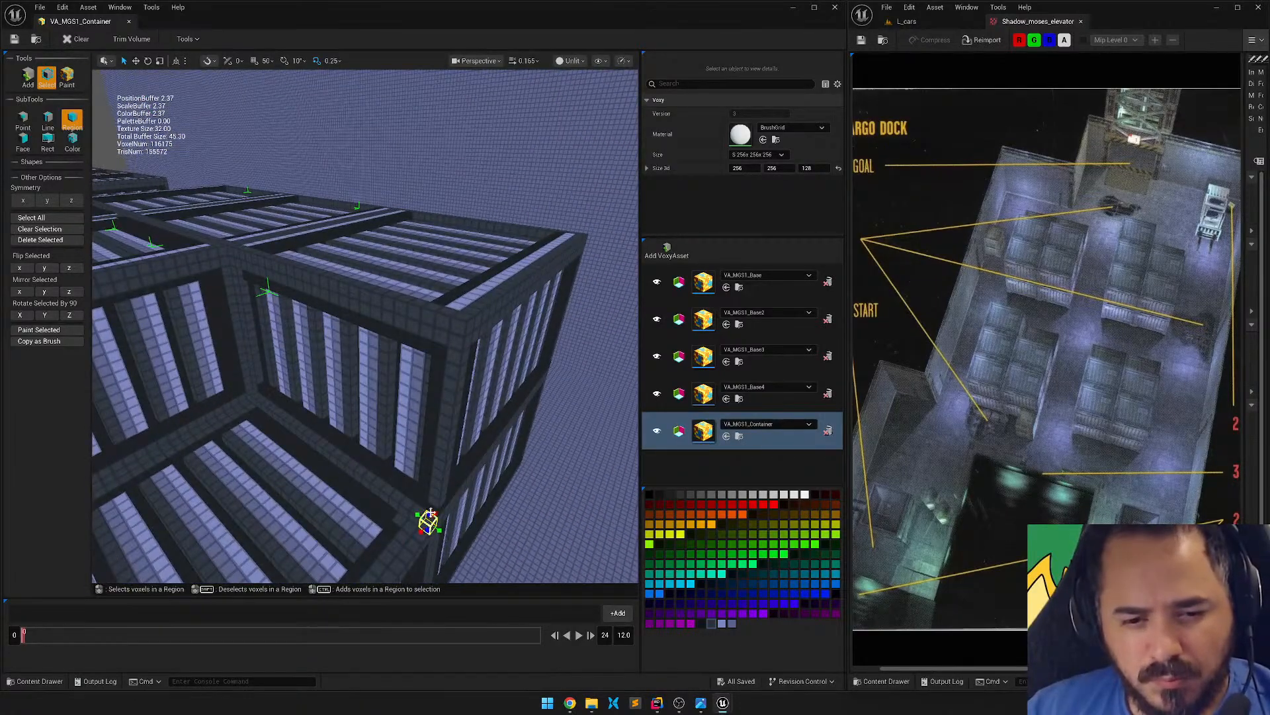
pyautogui.moveTo(428, 521); pyautogui.dragTo(542, 180)
pyautogui.press('Delete')
# Clear the region selection and save the container asset.
pyautogui.moveTo(542, 184); pyautogui.dragTo(357, 245, button='right')
pyautogui.press('Escape')
pyautogui.scroll(-1, 352, 257)
pyautogui.hotkey('ctrl', 's')
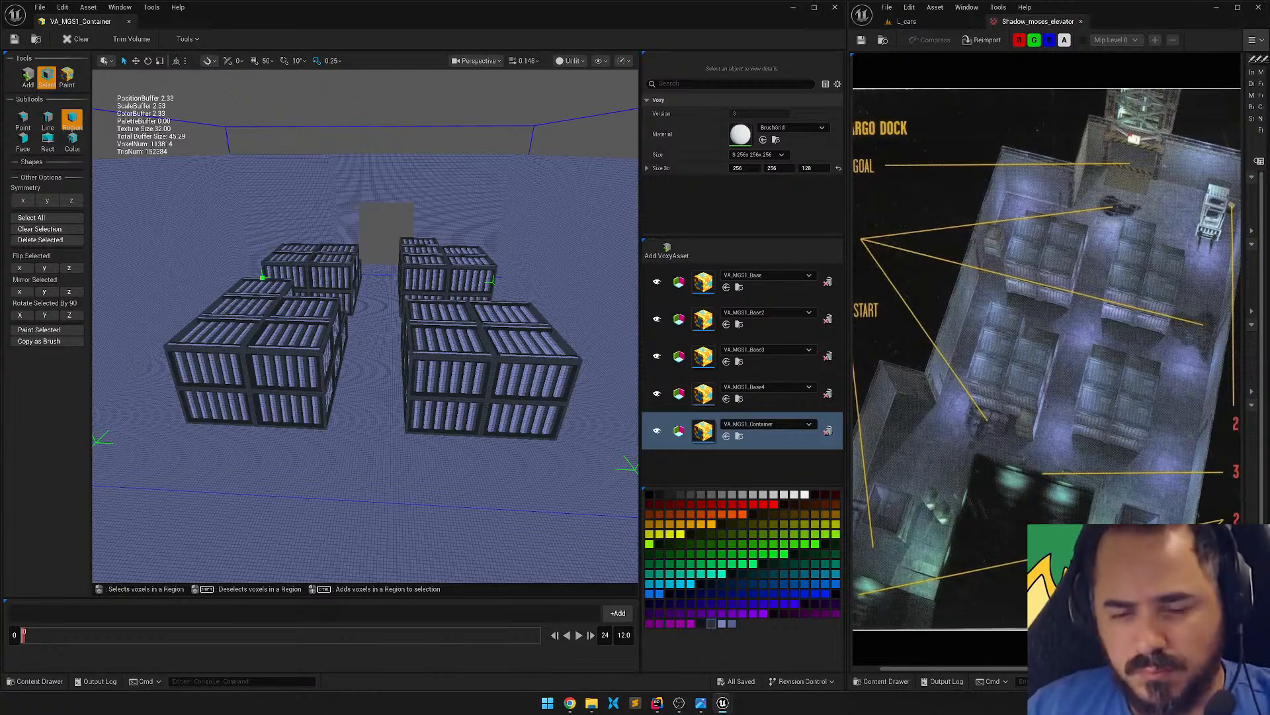
# Compare the container layout in the room with the cargo dock reference and check the last purple swatch's colour settings.
pyautogui.moveTo(364, 325); pyautogui.dragTo(271, 364, button='right')
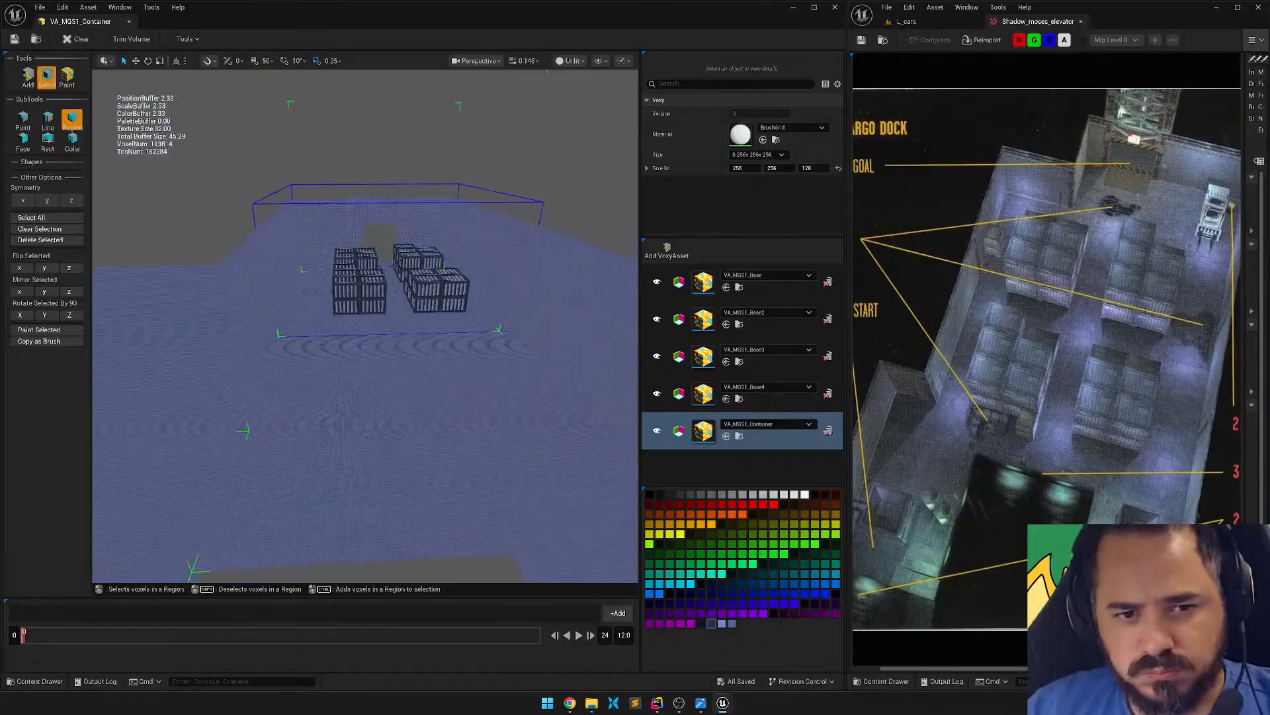
pyautogui.moveTo(495, 498); pyautogui.dragTo(491, 498, button='right')
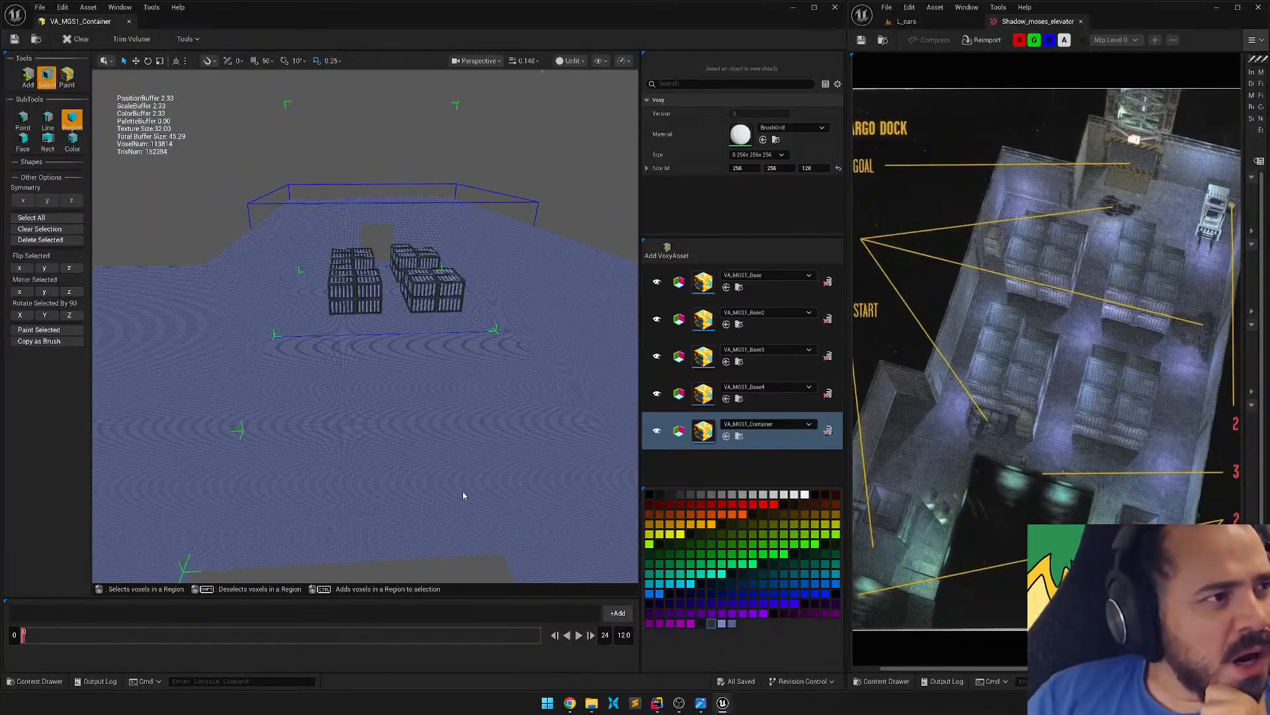
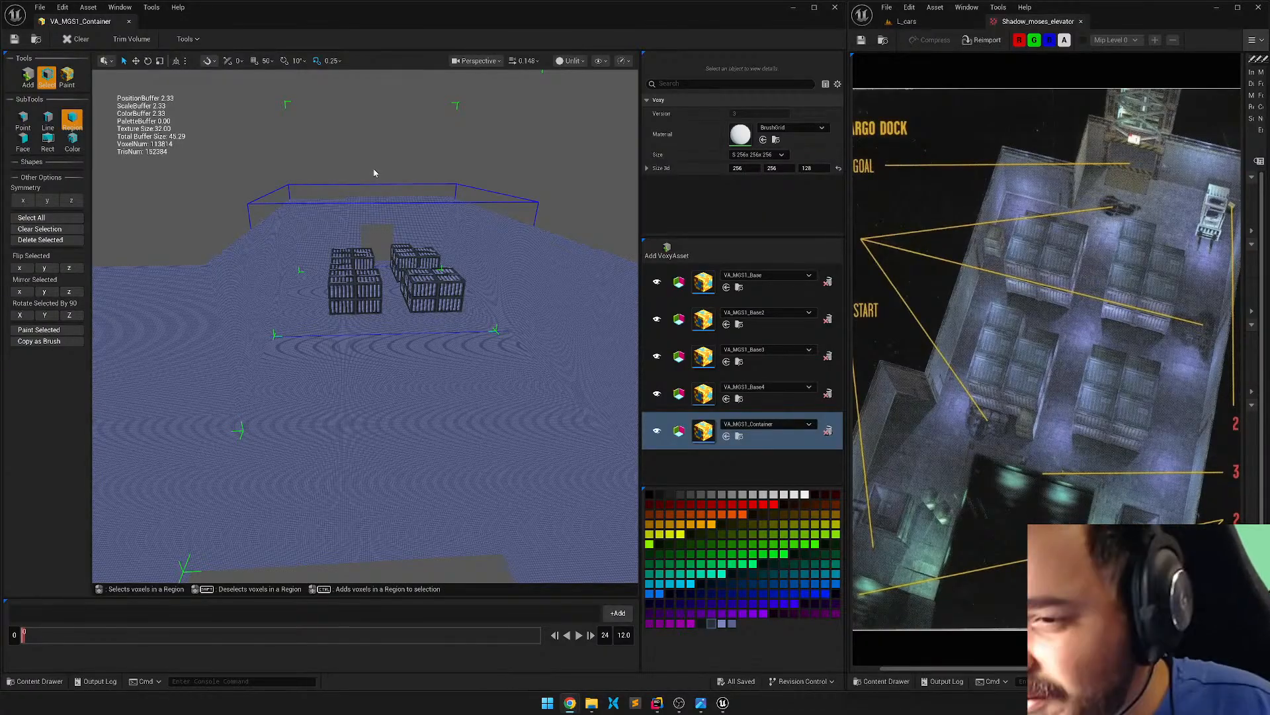
pyautogui.moveTo(375, 170); pyautogui.dragTo(411, 222, button='right')
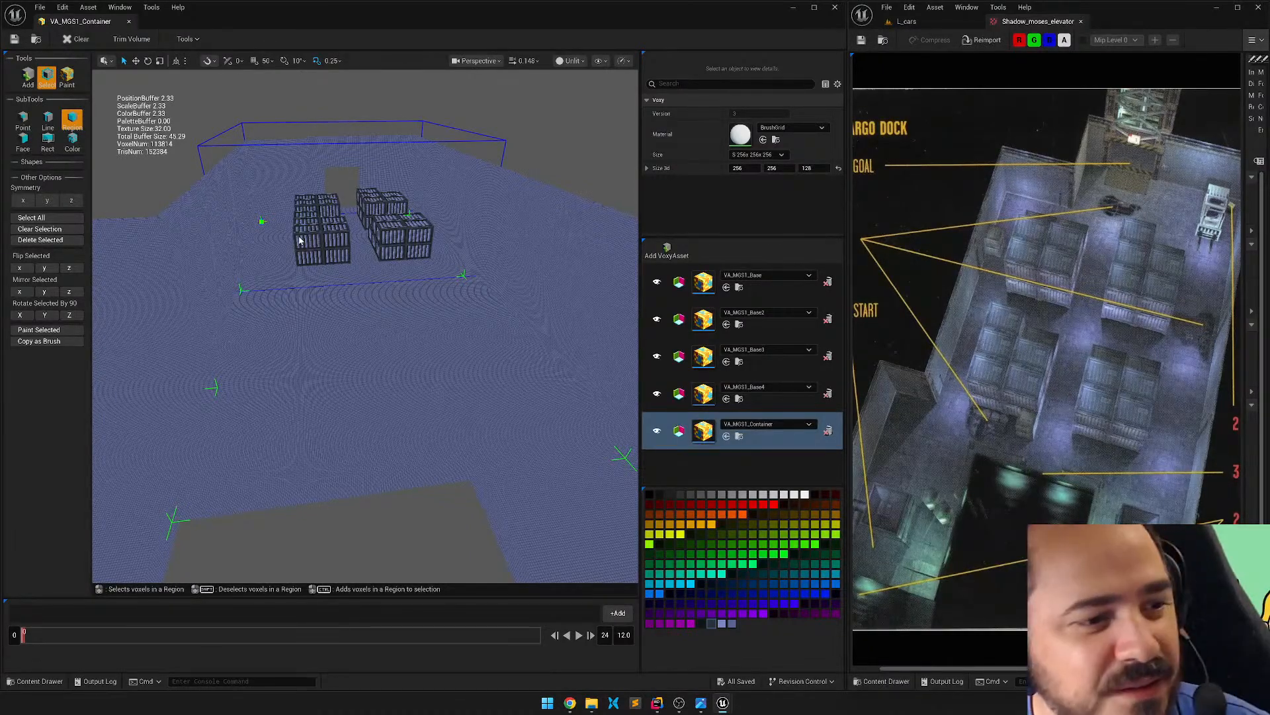
pyautogui.moveTo(299, 240); pyautogui.dragTo(282, 212, button='right')
pyautogui.press('s')
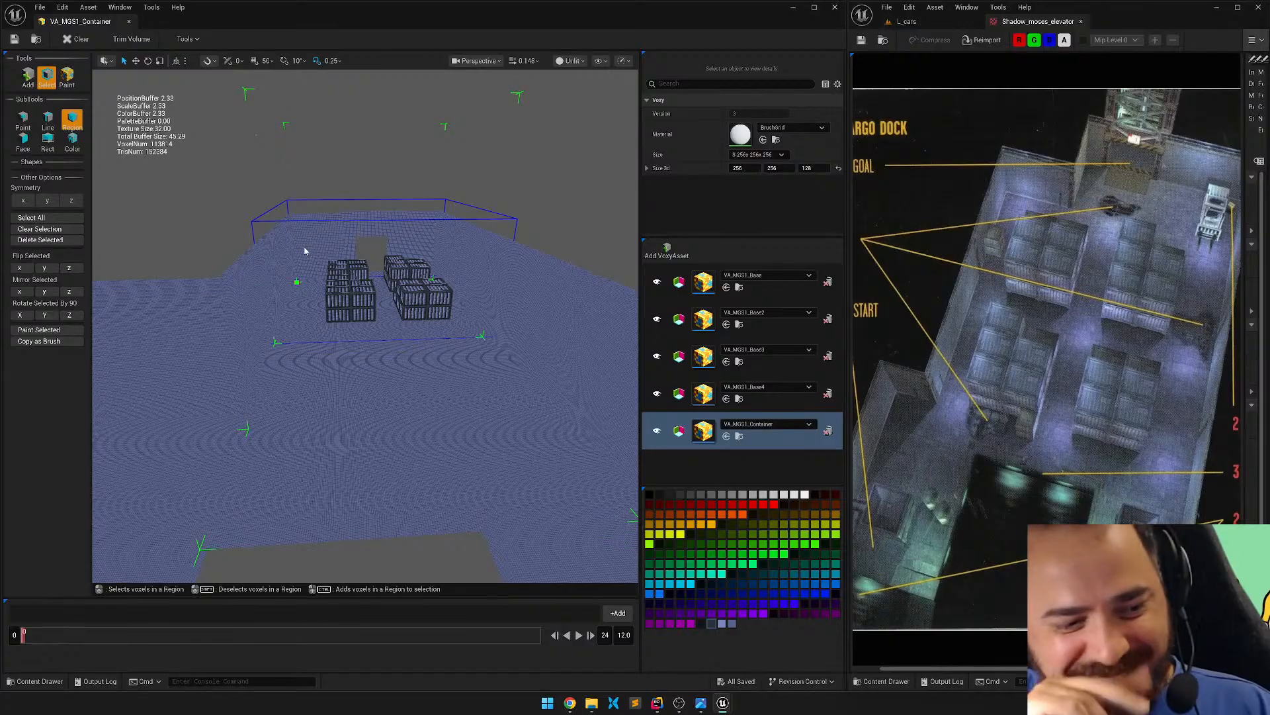
pyautogui.moveTo(399, 260); pyautogui.dragTo(393, 246, button='right')
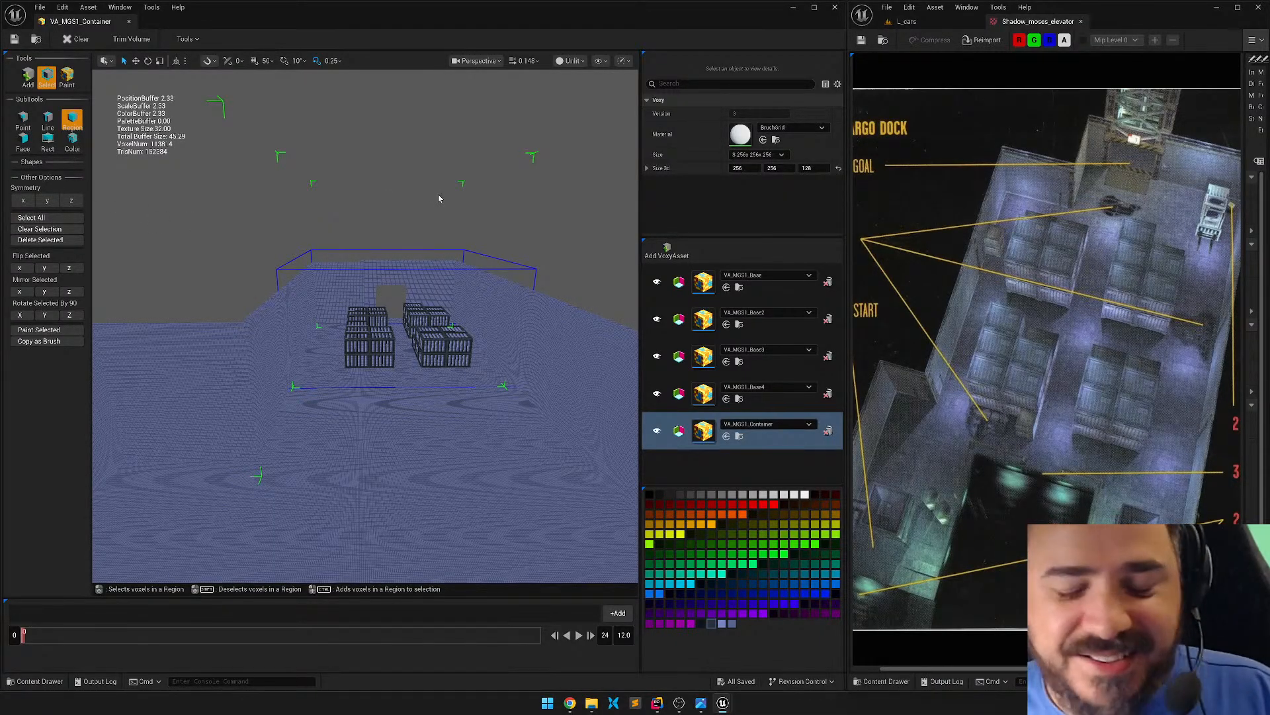
pyautogui.hotkey('ctrl', 's')
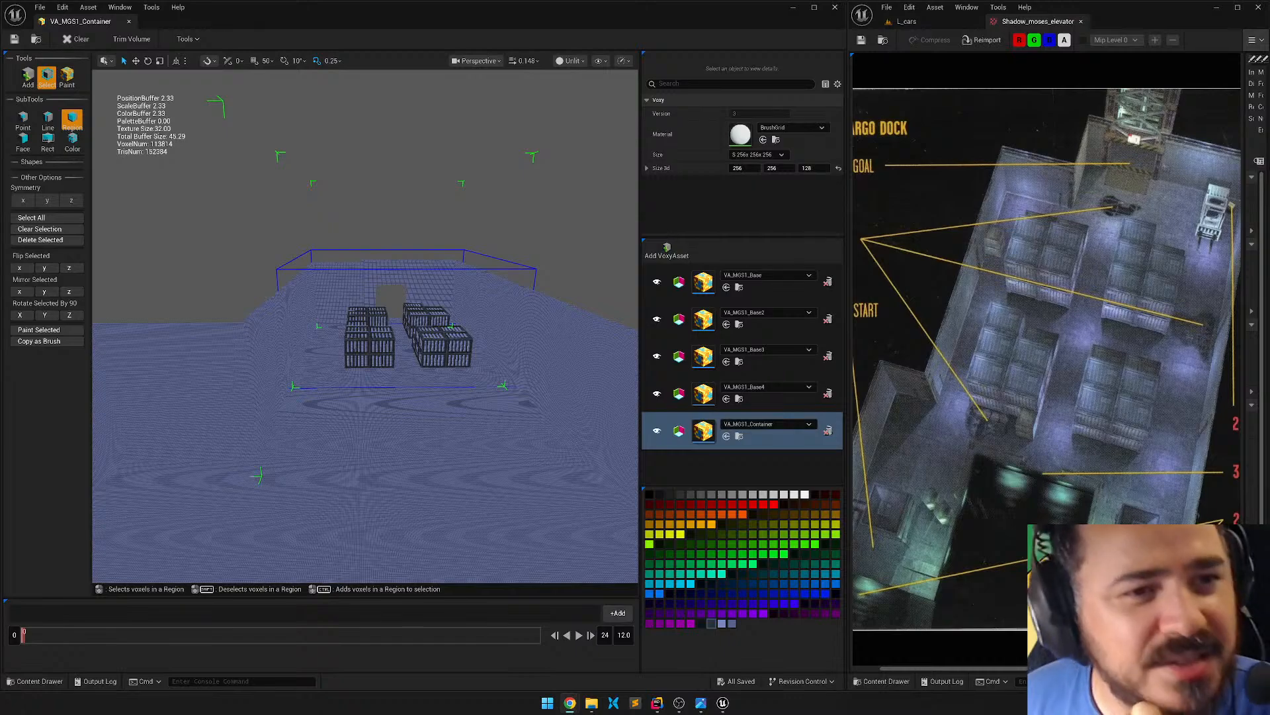
pyautogui.scroll(-2, 1091, 331)
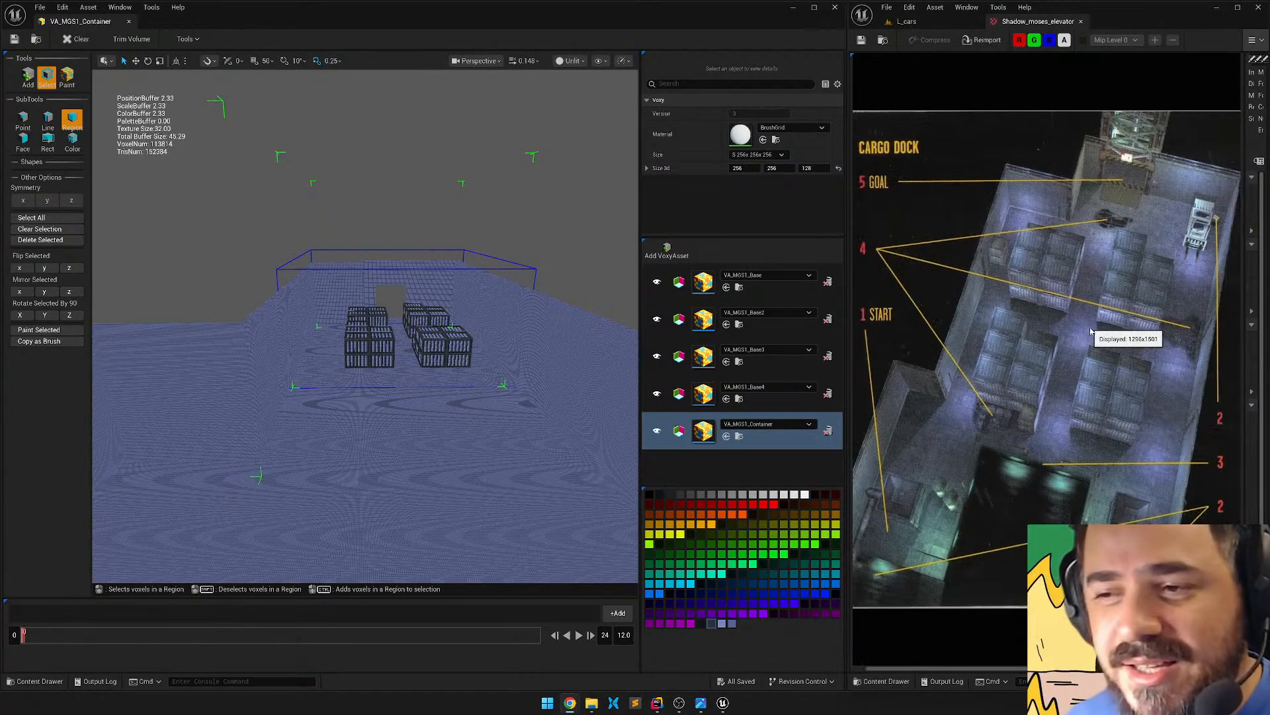
pyautogui.scroll(1, 1091, 331)
pyautogui.scroll(-1, 1091, 331)
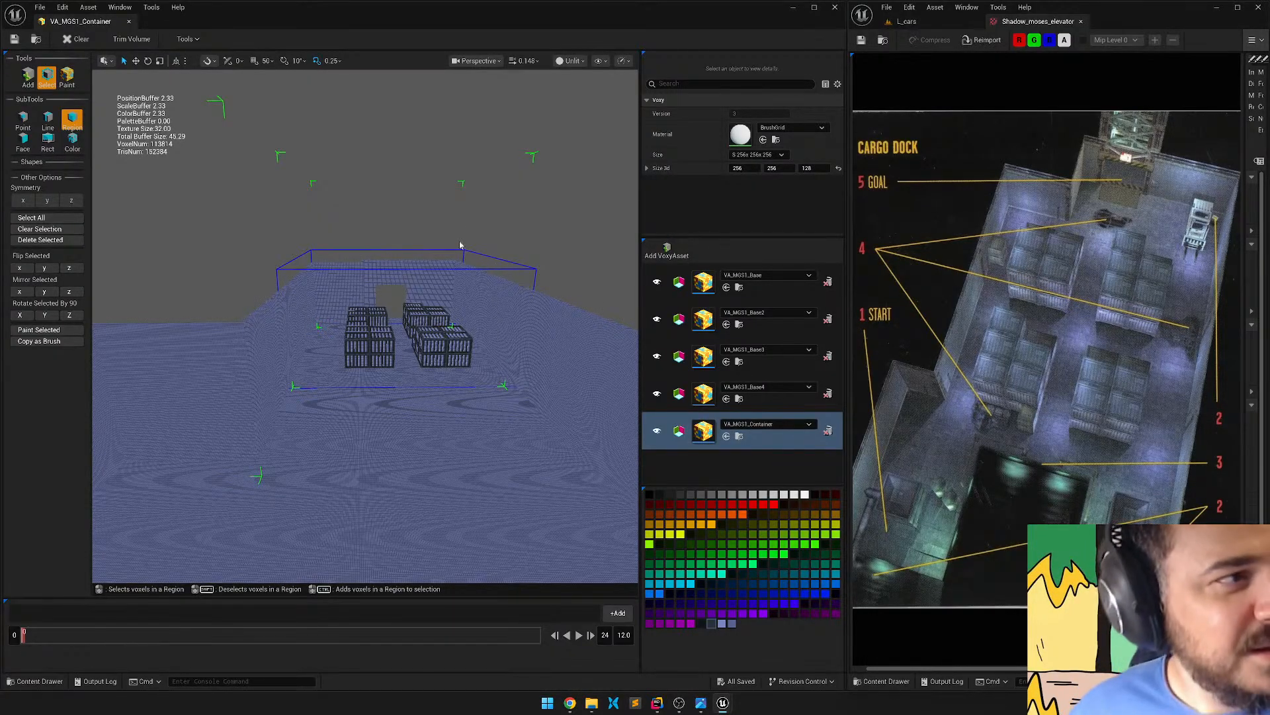
pyautogui.moveTo(506, 197)
pyautogui.mouseDown(button='right')
pyautogui.moveTo(437, 271)
pyautogui.moveTo(466, 228)
pyautogui.moveTo(562, 211)
pyautogui.moveTo(516, 225)
pyautogui.moveTo(519, 183)
pyautogui.mouseUp(button='right')
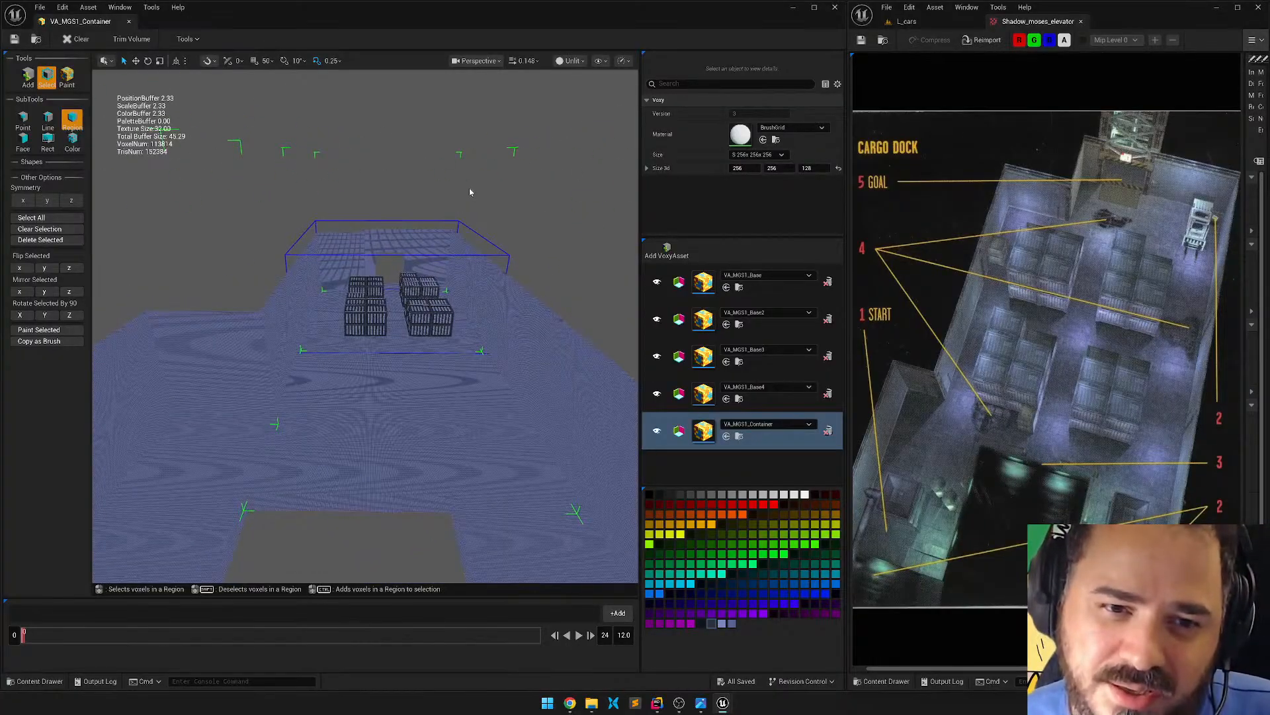
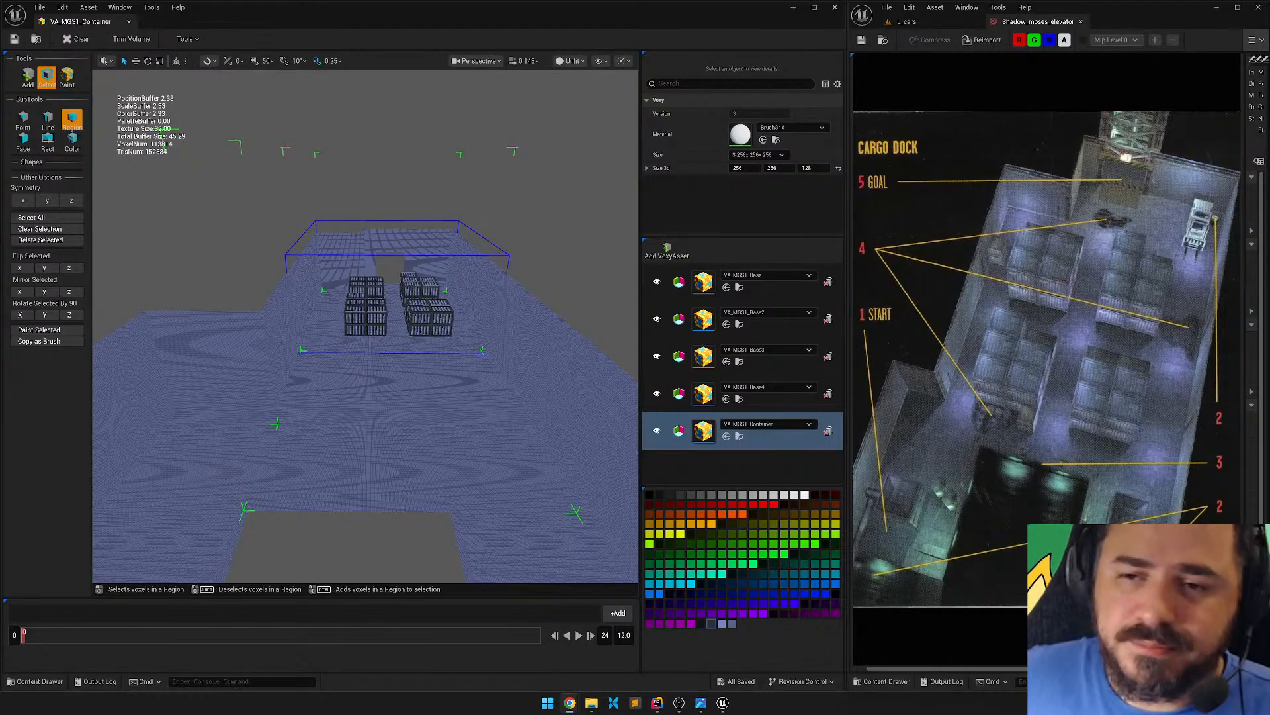
pyautogui.doubleClick(688, 622)
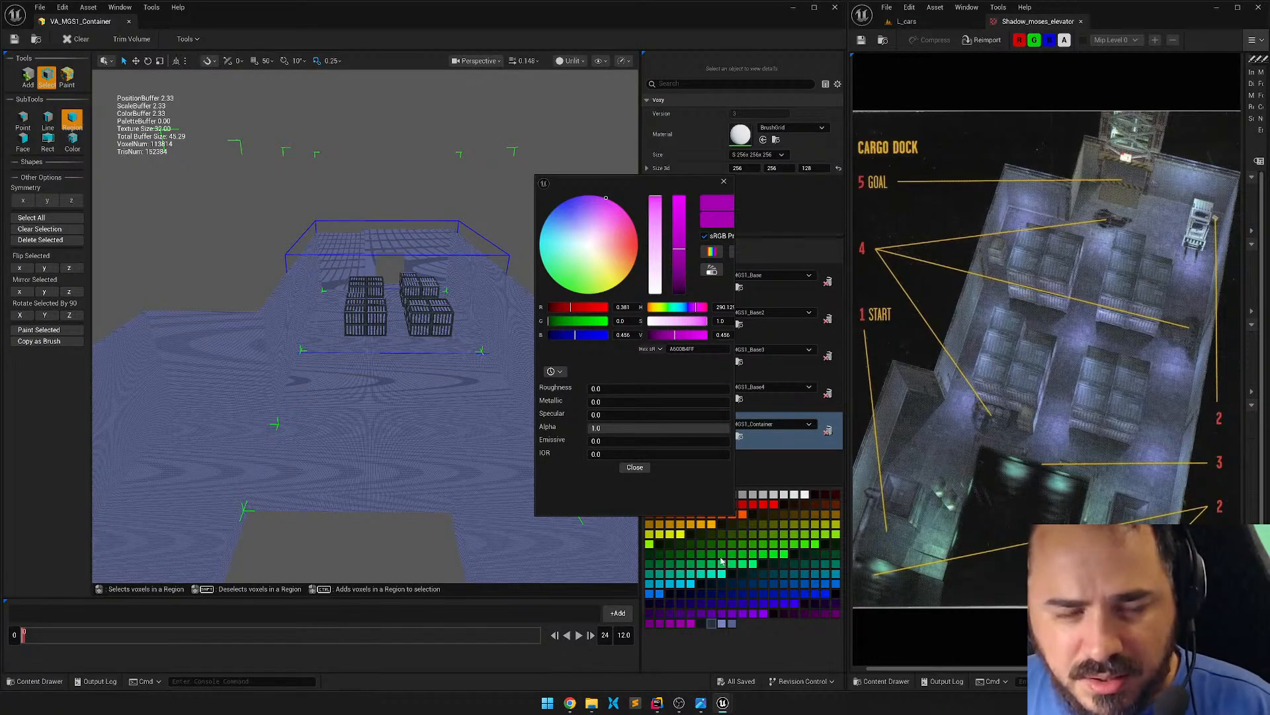
pyautogui.click(636, 467)
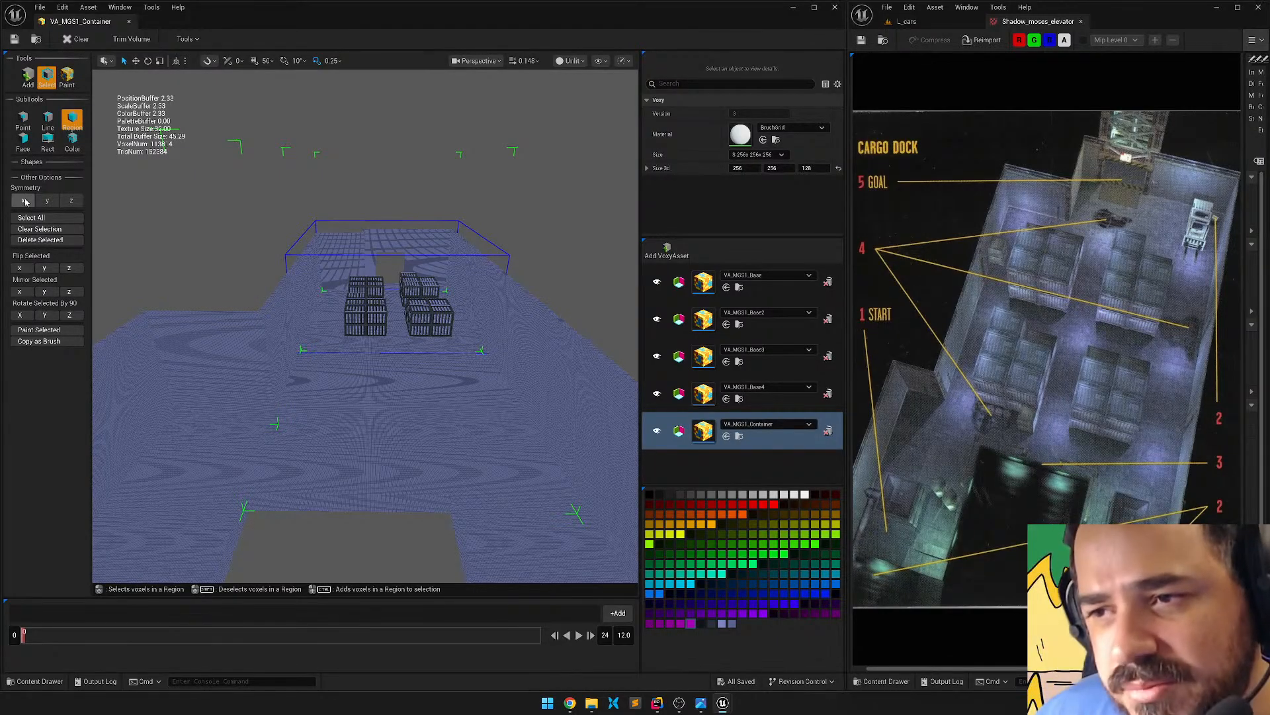
# Examine the ribbed container stacks and the aisles between them up close from several angles inside the room.
pyautogui.press('w')
pyautogui.moveTo(394, 254); pyautogui.dragTo(276, 340, button='right')
pyautogui.press('w')
pyautogui.scroll(2, 324, 287)
pyautogui.press('s')
pyautogui.press('w')
pyautogui.press('s')
pyautogui.press('s')
pyautogui.press('a')
pyautogui.press('d')
pyautogui.press('d')
pyautogui.press('a')
pyautogui.press('a')
pyautogui.press('s')
pyautogui.press('w')
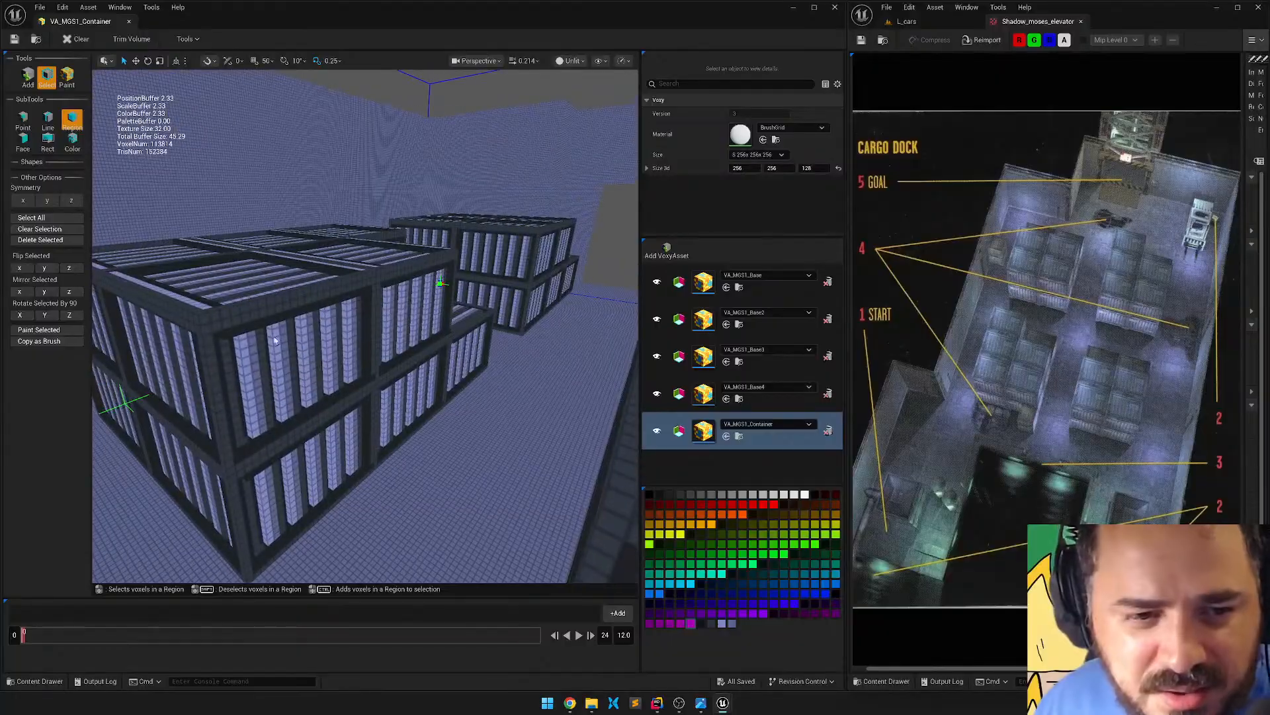
pyautogui.press('s')
pyautogui.moveTo(305, 199); pyautogui.dragTo(357, 199, button='right')
pyautogui.press('a')
pyautogui.moveTo(358, 269); pyautogui.dragTo(306, 301, button='right')
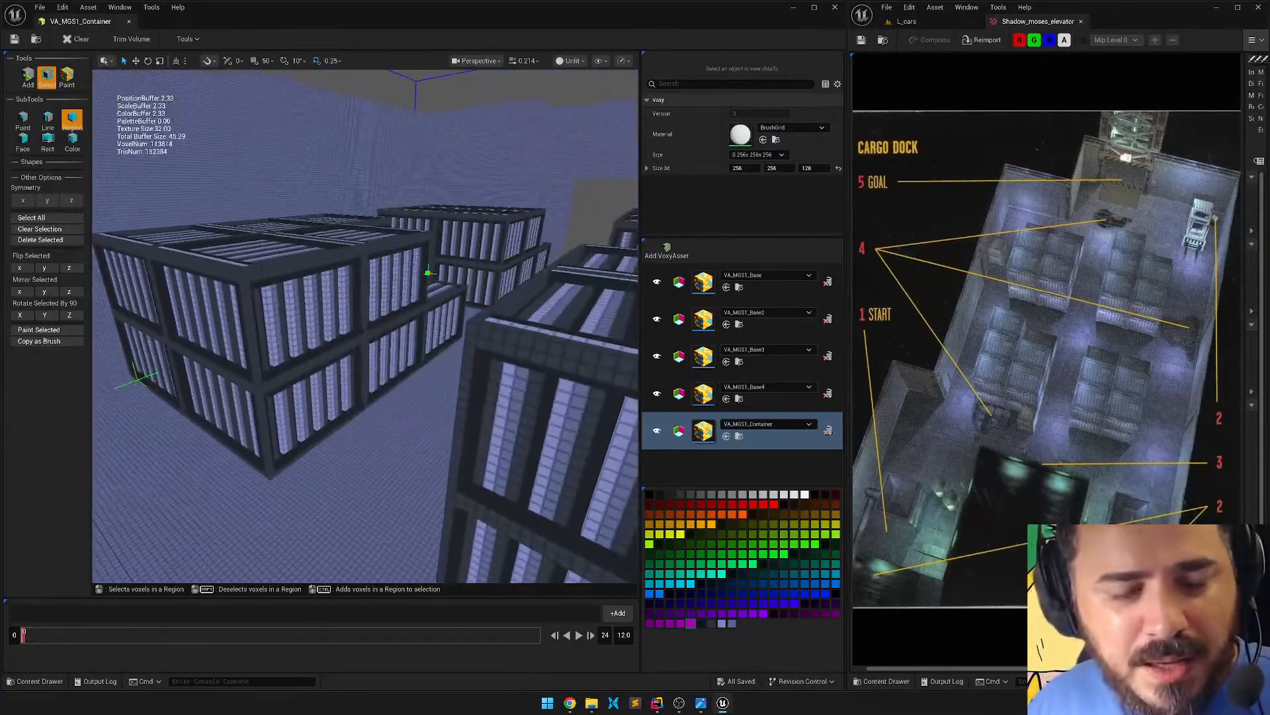
pyautogui.press('s')
pyautogui.moveTo(358, 268); pyautogui.dragTo(436, 245, button='right')
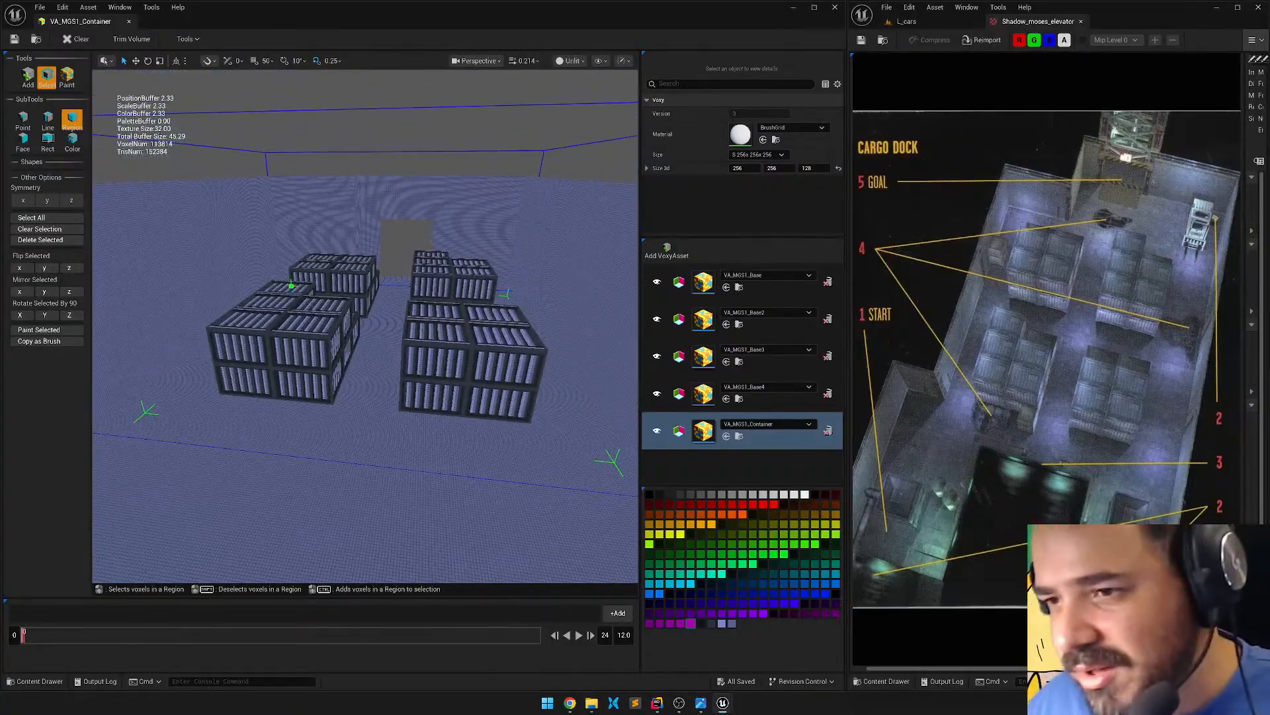
pyautogui.press('s')
pyautogui.moveTo(366, 278); pyautogui.dragTo(283, 180, button='right')
pyautogui.press('a')
pyautogui.press('w')
pyautogui.press('s')
pyautogui.press('w')
pyautogui.press('w')
pyautogui.press('d')
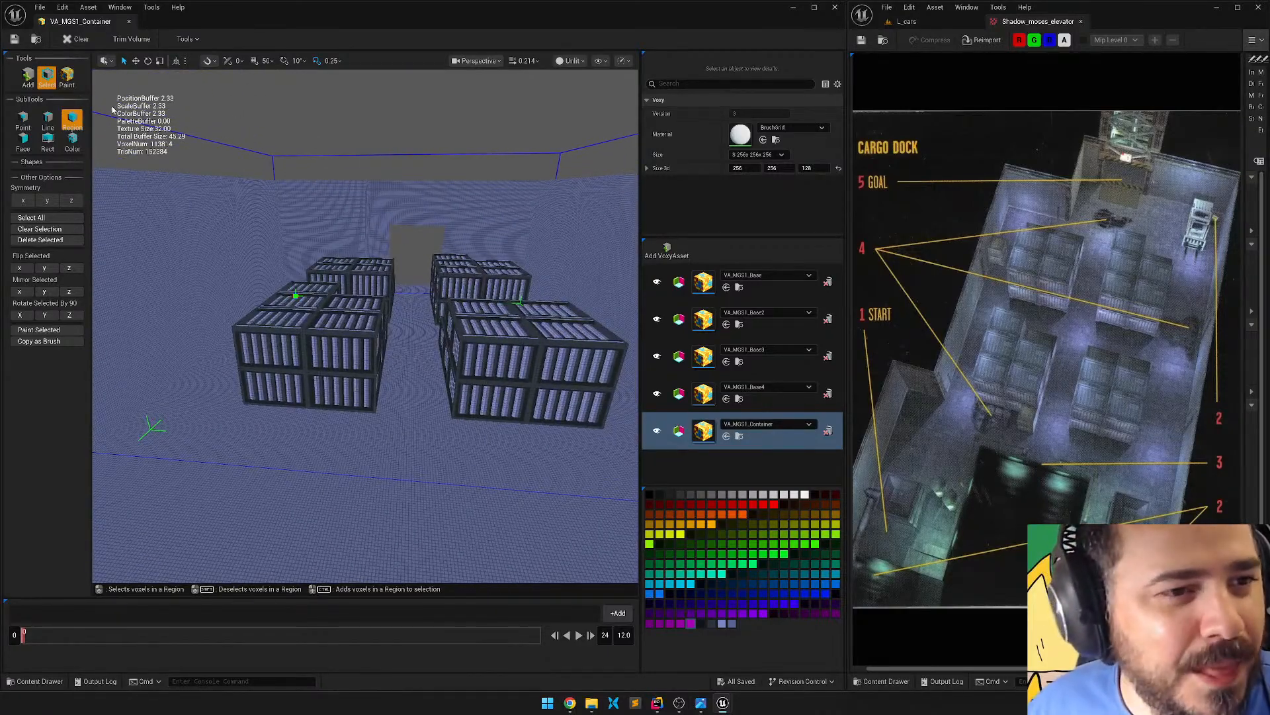
# Switch to painting voxels by region and choose the dark palette swatch right after the last purple one.
pyautogui.click(67, 76)
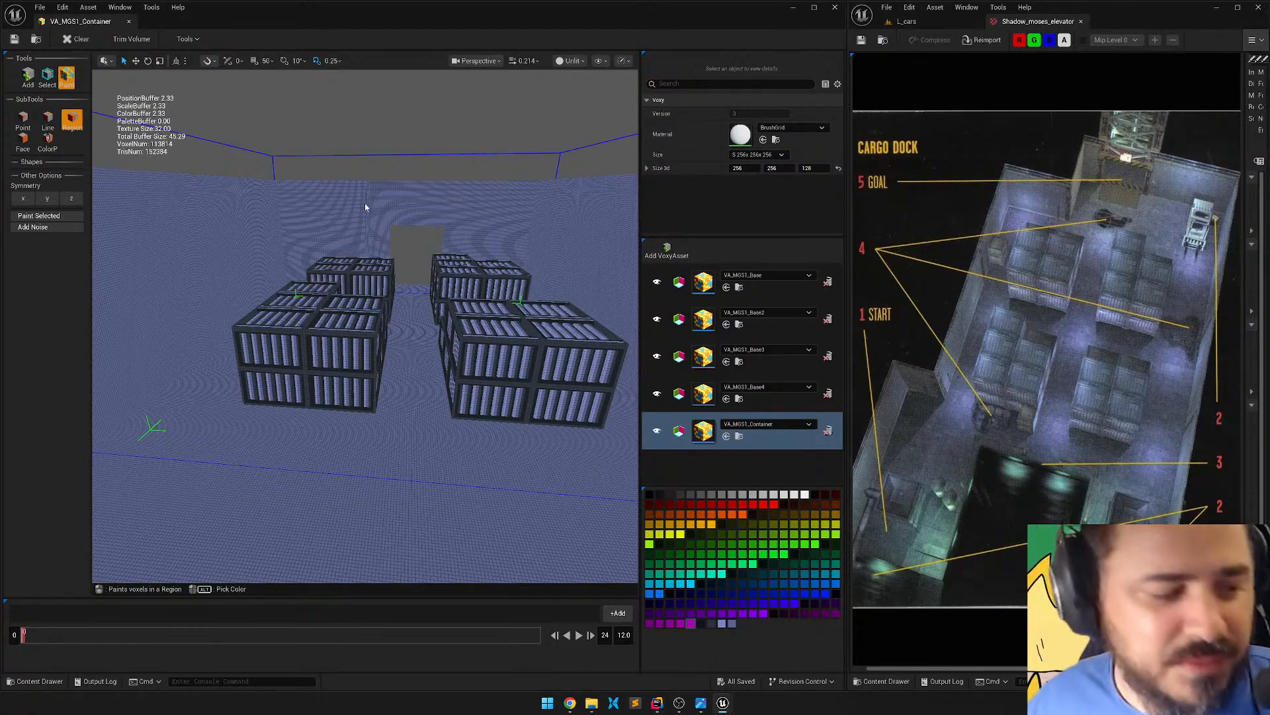
pyautogui.moveTo(365, 207); pyautogui.dragTo(152, 218, button='right')
pyautogui.press('d')
pyautogui.press('w')
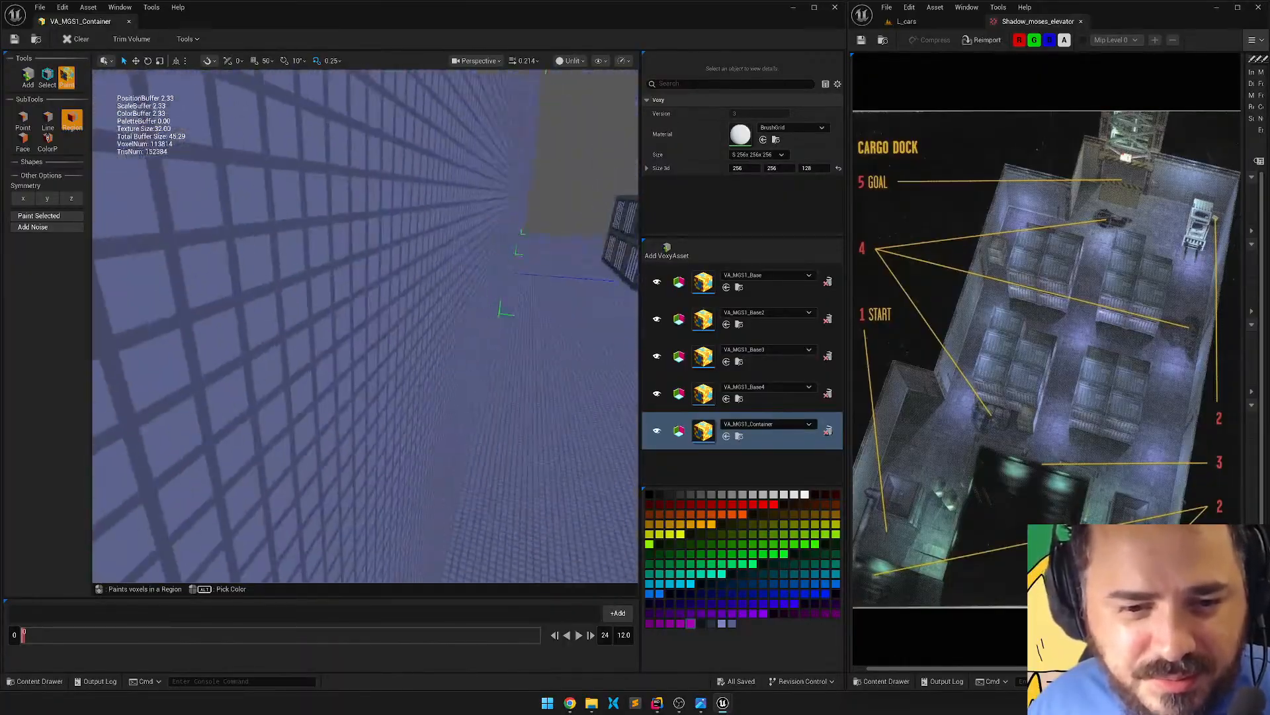
pyautogui.moveTo(365, 325); pyautogui.dragTo(172, 330, button='right')
pyautogui.press('s')
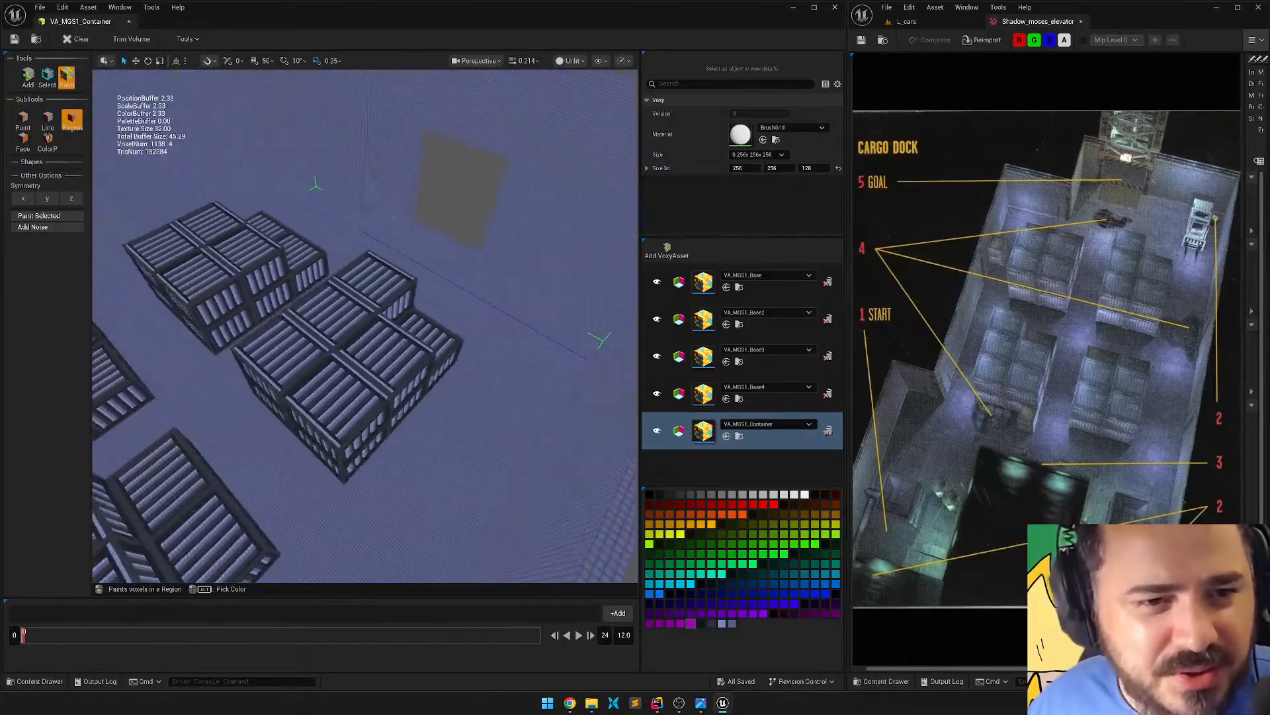
pyautogui.moveTo(441, 246); pyautogui.dragTo(441, 246, button='right')
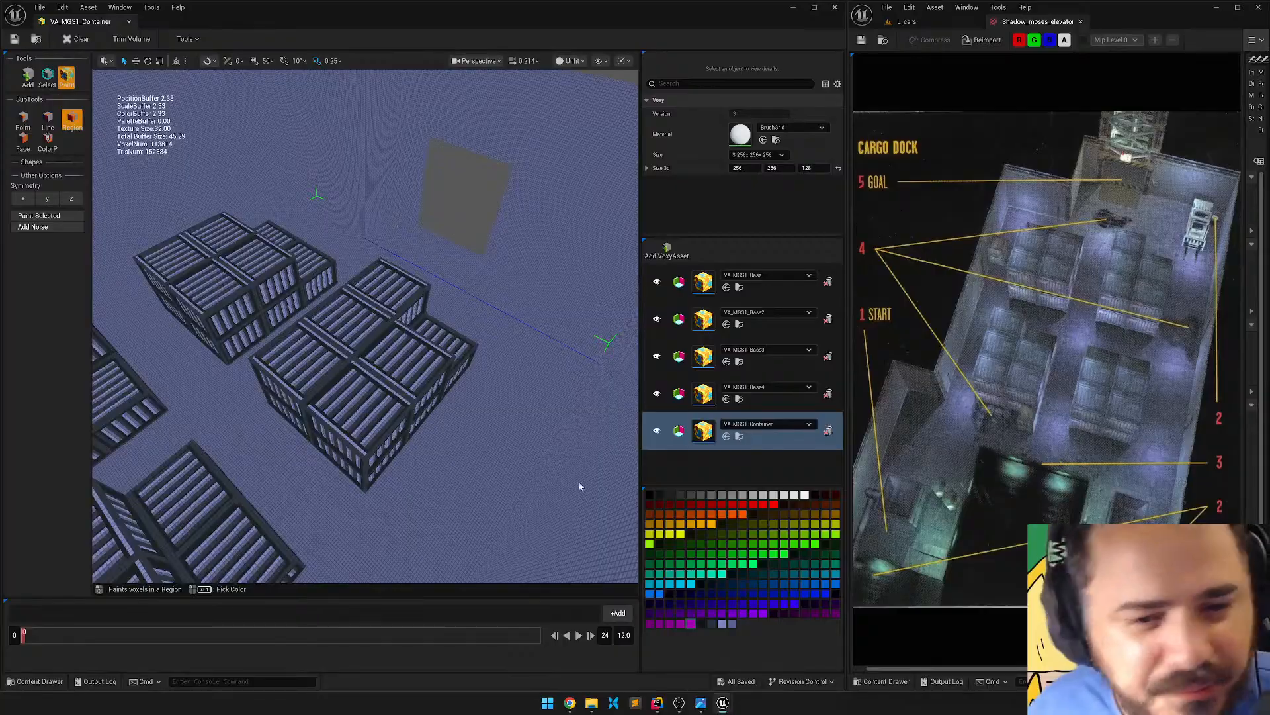
pyautogui.click(701, 622)
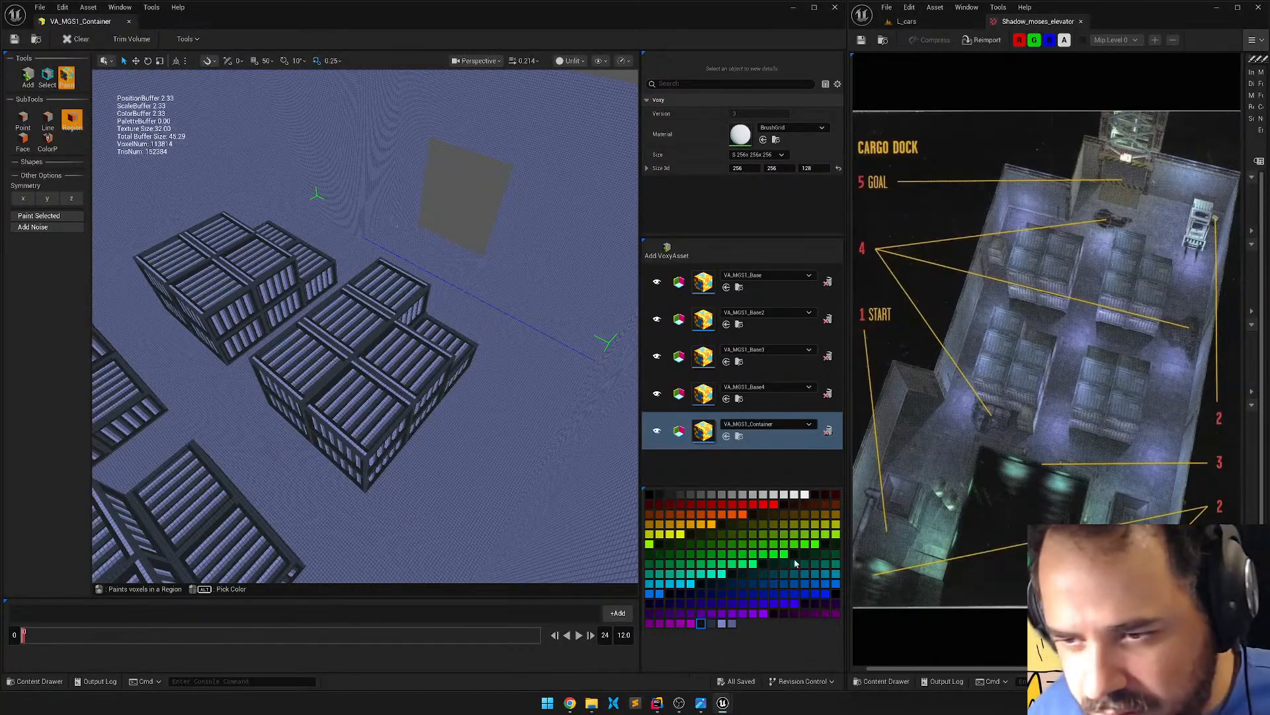
# Replace the last purple palette swatch with dark grey 2F3335FF sampled from the shaded wall block near START in the reference.
pyautogui.scroll(3, 896, 450)
pyautogui.moveTo(894, 457); pyautogui.dragTo(1165, 345, button='right')
pyautogui.scroll(3, 1006, 366)
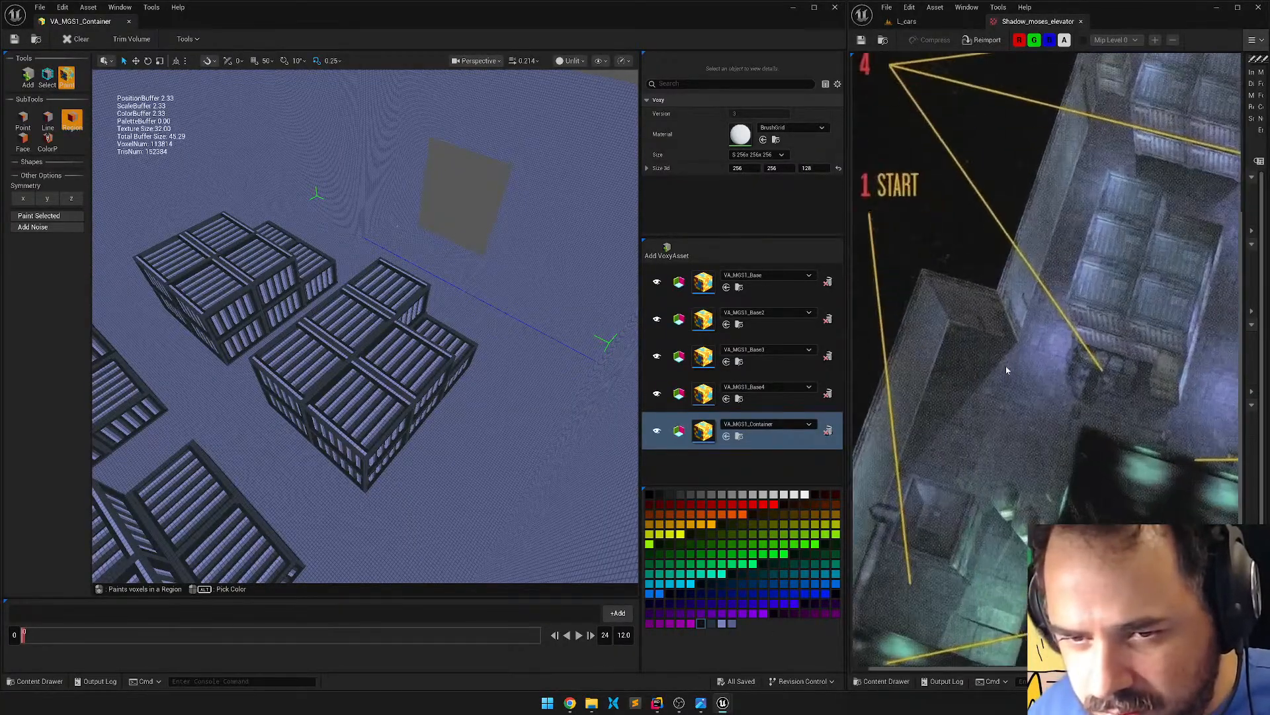
pyautogui.doubleClick(689, 624)
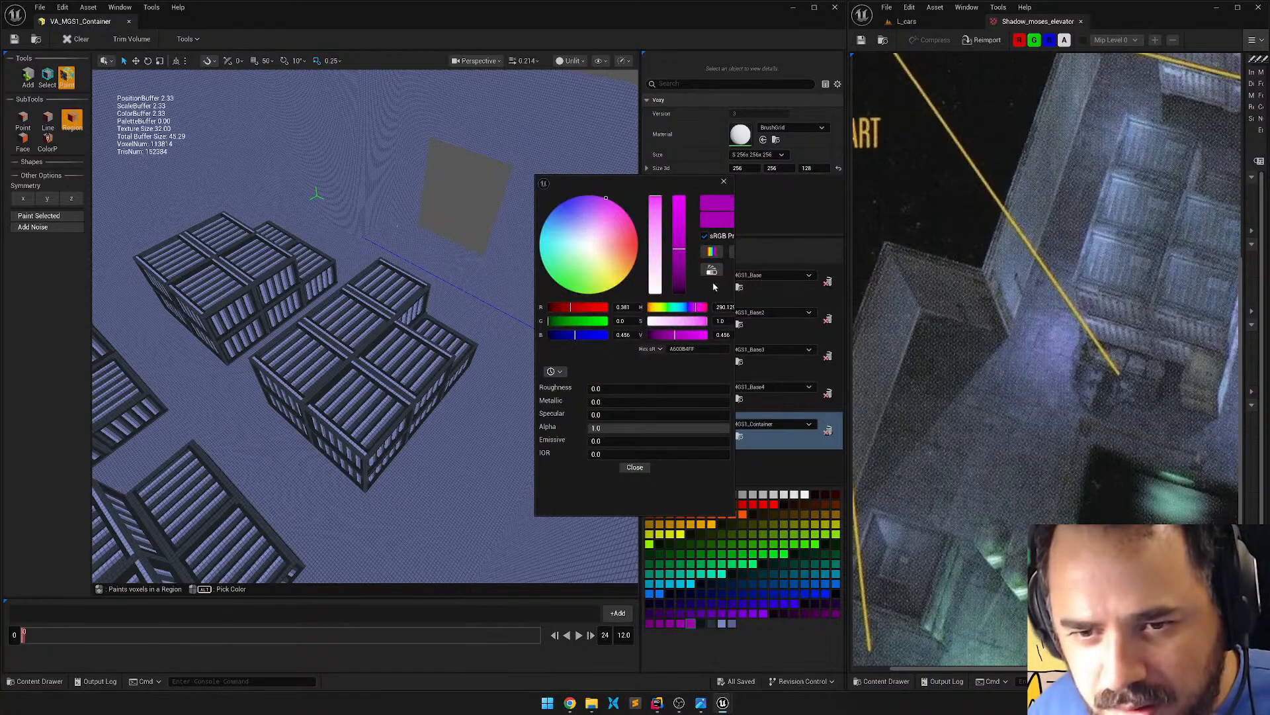
pyautogui.moveTo(734, 268); pyautogui.dragTo(807, 267)
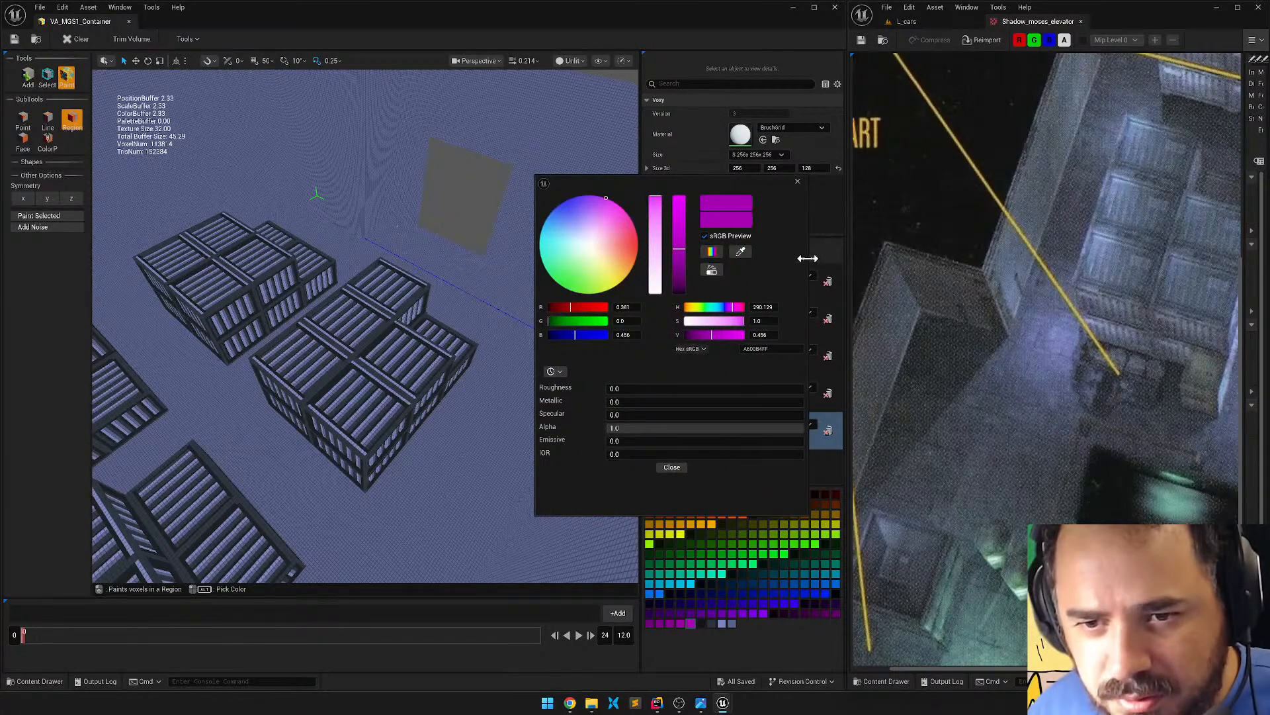
pyautogui.click(740, 251)
pyautogui.click(938, 345)
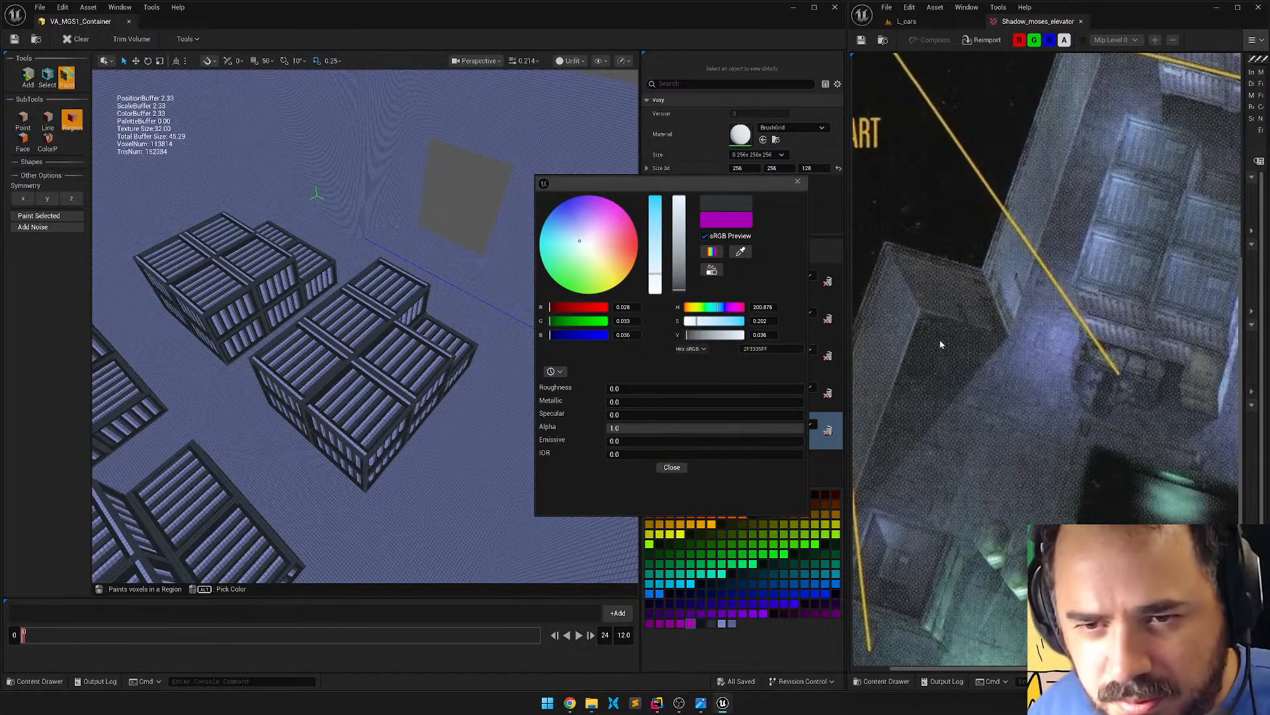
pyautogui.click(686, 470)
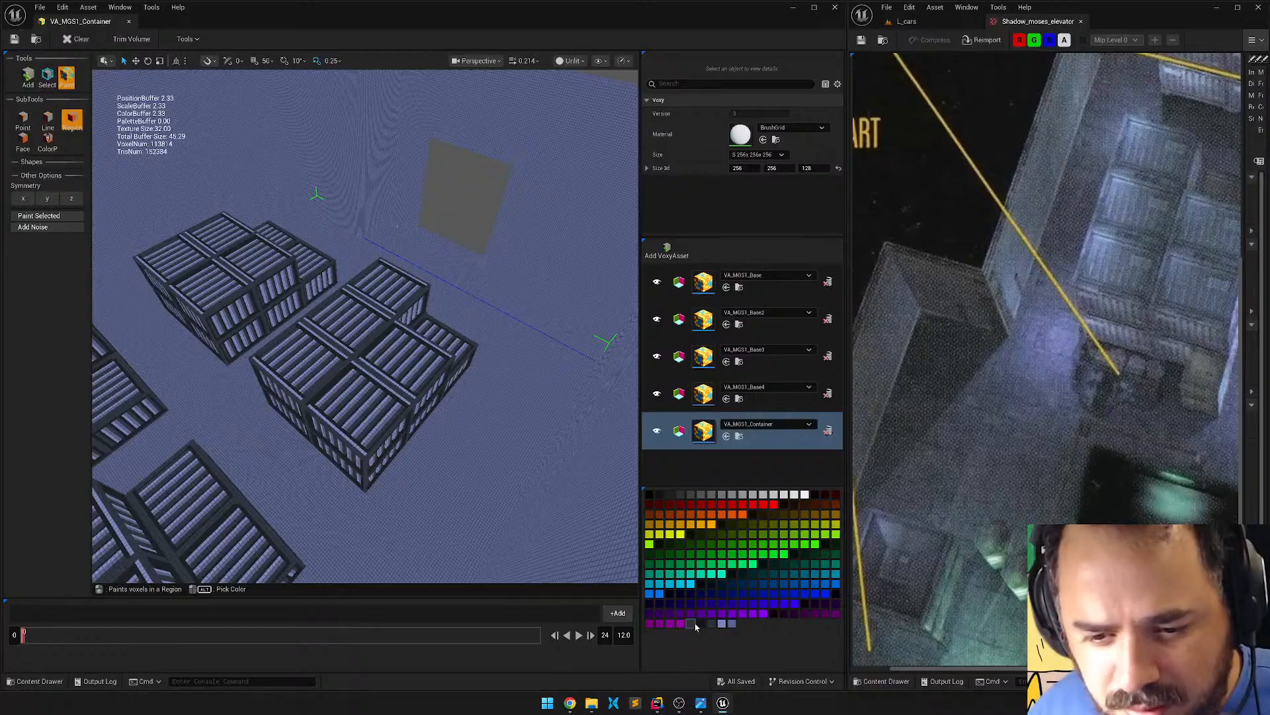
pyautogui.doubleClick(690, 624)
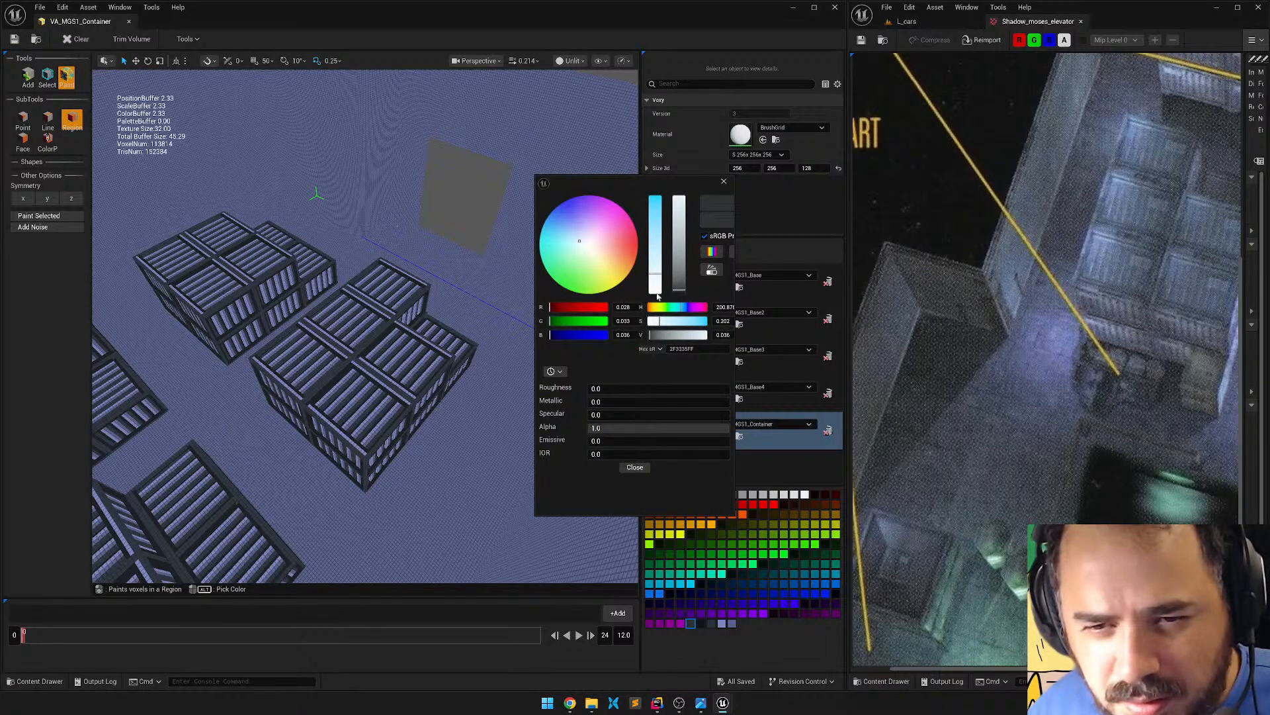
pyautogui.click(634, 467)
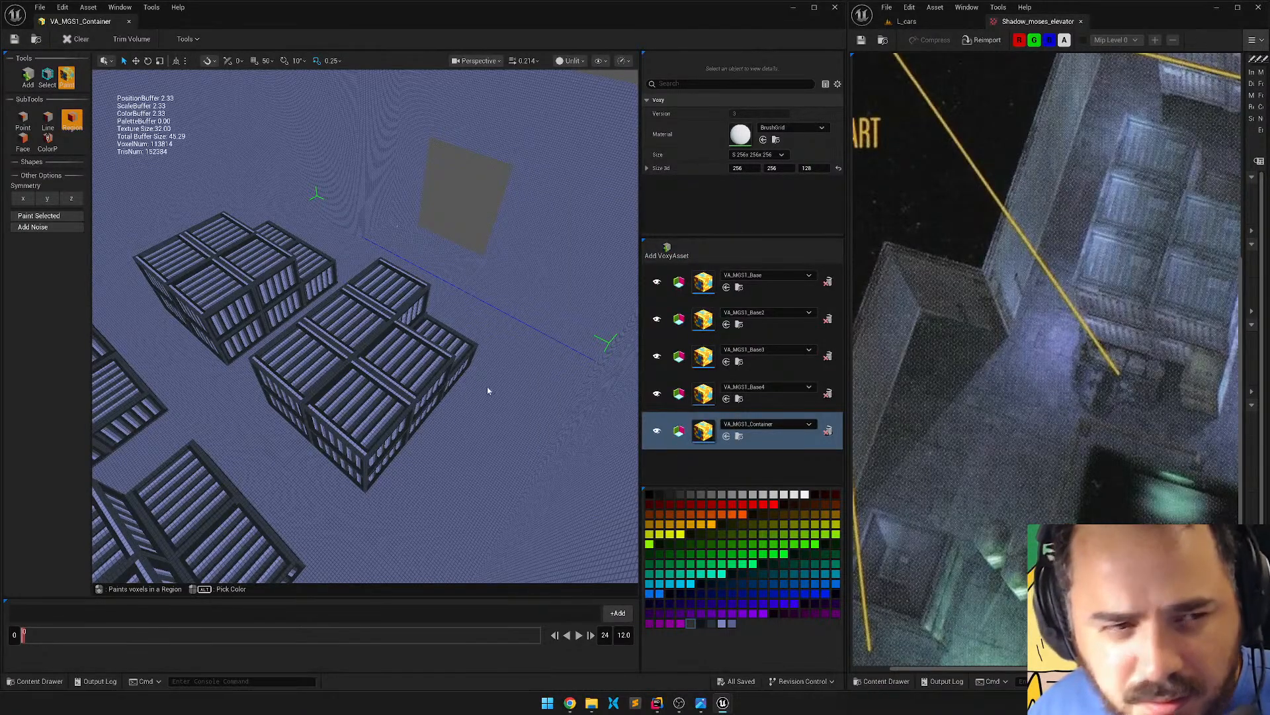
# Set painting to whole faces, make VA_MGS1_Base the active asset and paint its floor grey.
pyautogui.click(22, 139)
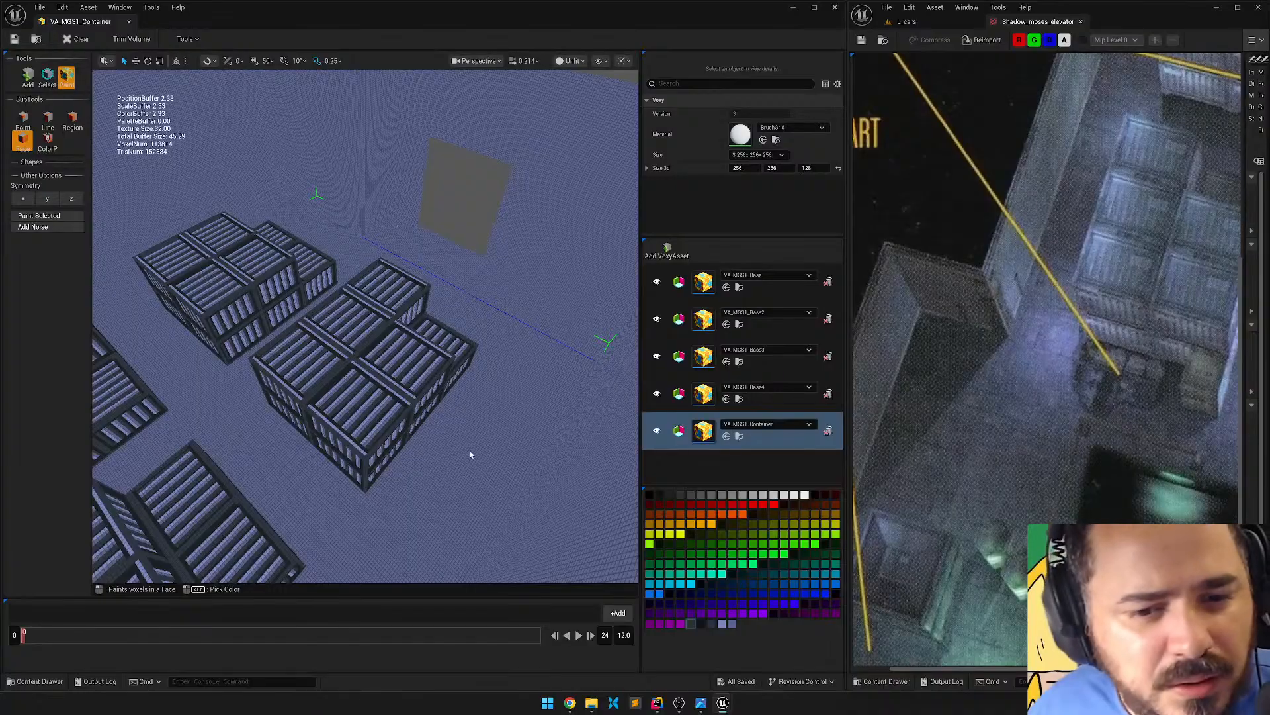
pyautogui.keyDown('alt'); pyautogui.moveTo(463, 468); pyautogui.dragTo(506, 444); pyautogui.keyUp('alt')
pyautogui.click(771, 295)
pyautogui.click(622, 468)
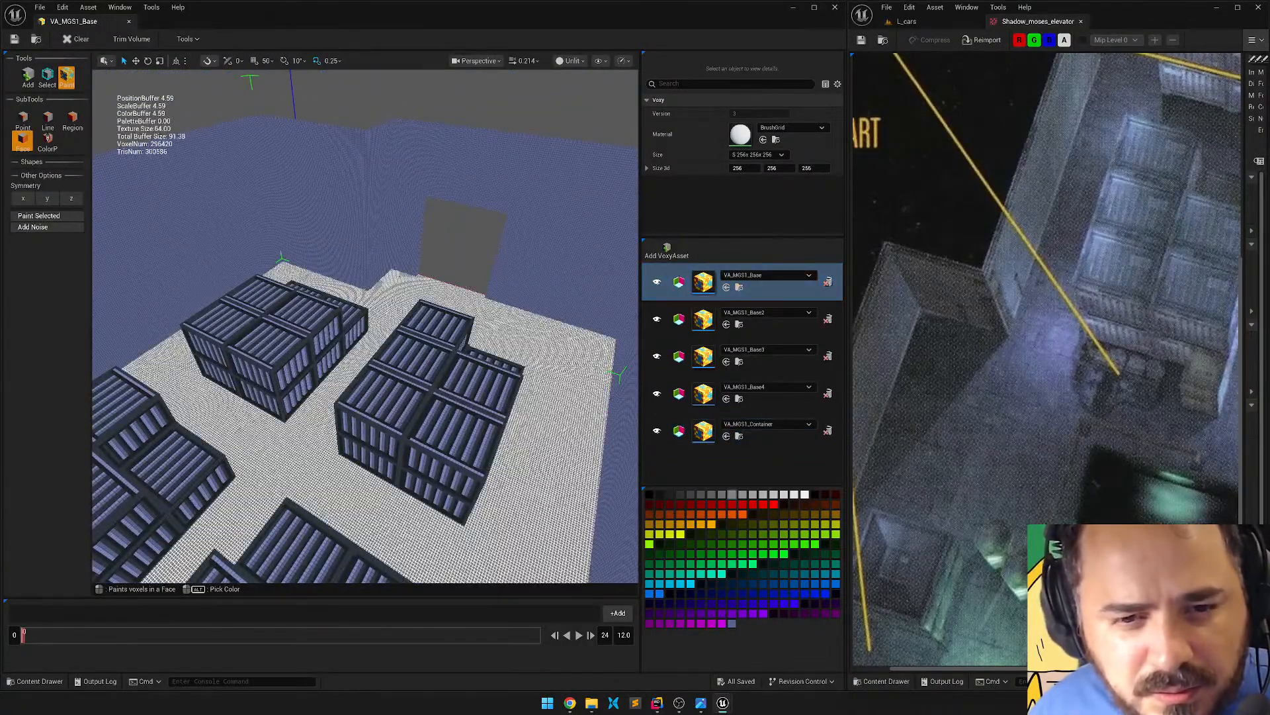
# Switch to selecting voxels by region and examine the floor, the back wall opening and the nearby container stacks from several angles.
pyautogui.moveTo(556, 425); pyautogui.dragTo(567, 444, button='right')
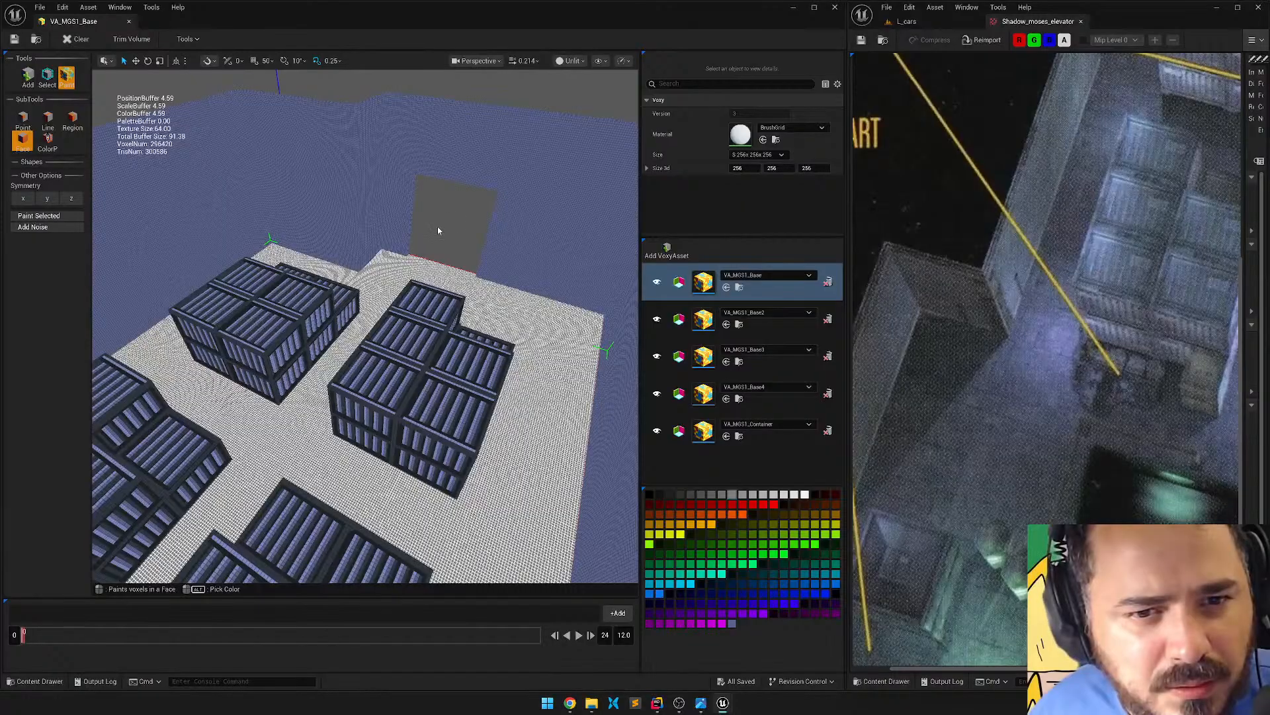
pyautogui.press('2')
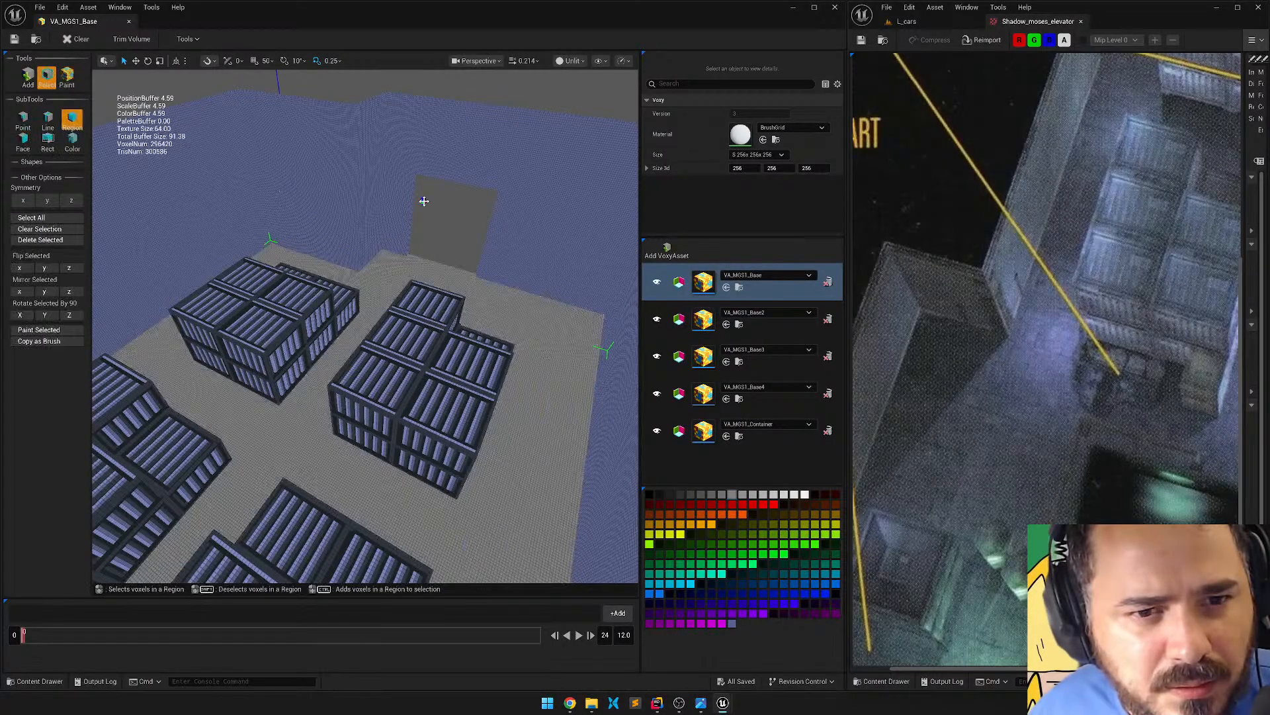
pyautogui.moveTo(422, 201)
pyautogui.mouseDown(button='right')
pyautogui.moveTo(397, 225)
pyautogui.moveTo(291, 211)
pyautogui.moveTo(397, 218)
pyautogui.moveTo(490, 199)
pyautogui.mouseUp(button='right')
pyautogui.press('s')
pyautogui.press('w')
pyautogui.press('w')
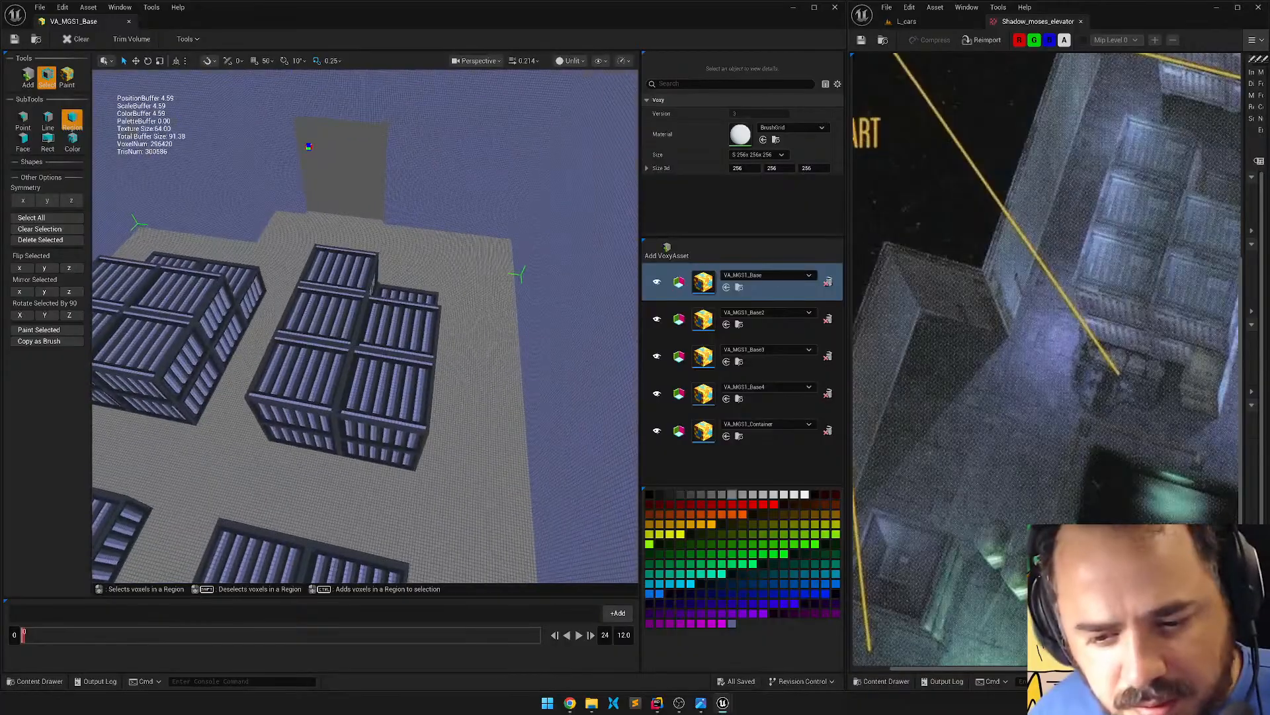
pyautogui.press('d')
pyautogui.moveTo(345, 305); pyautogui.dragTo(298, 287, button='right')
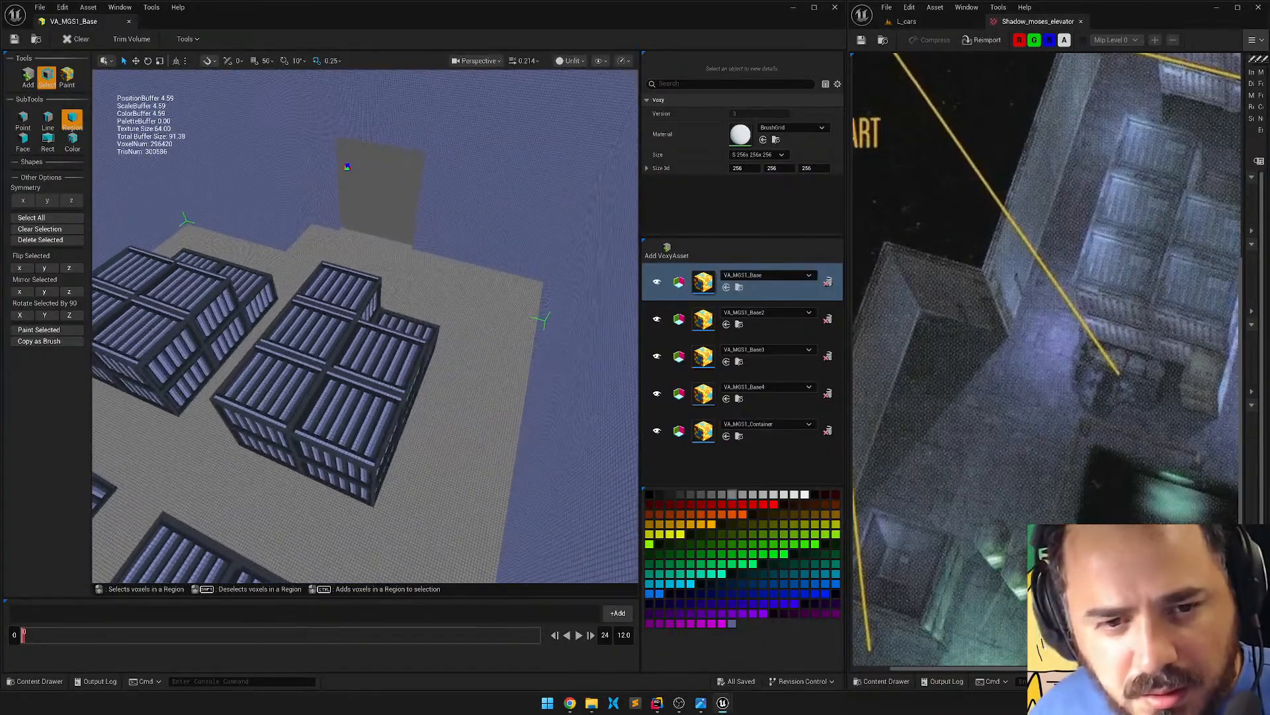
pyautogui.press('w')
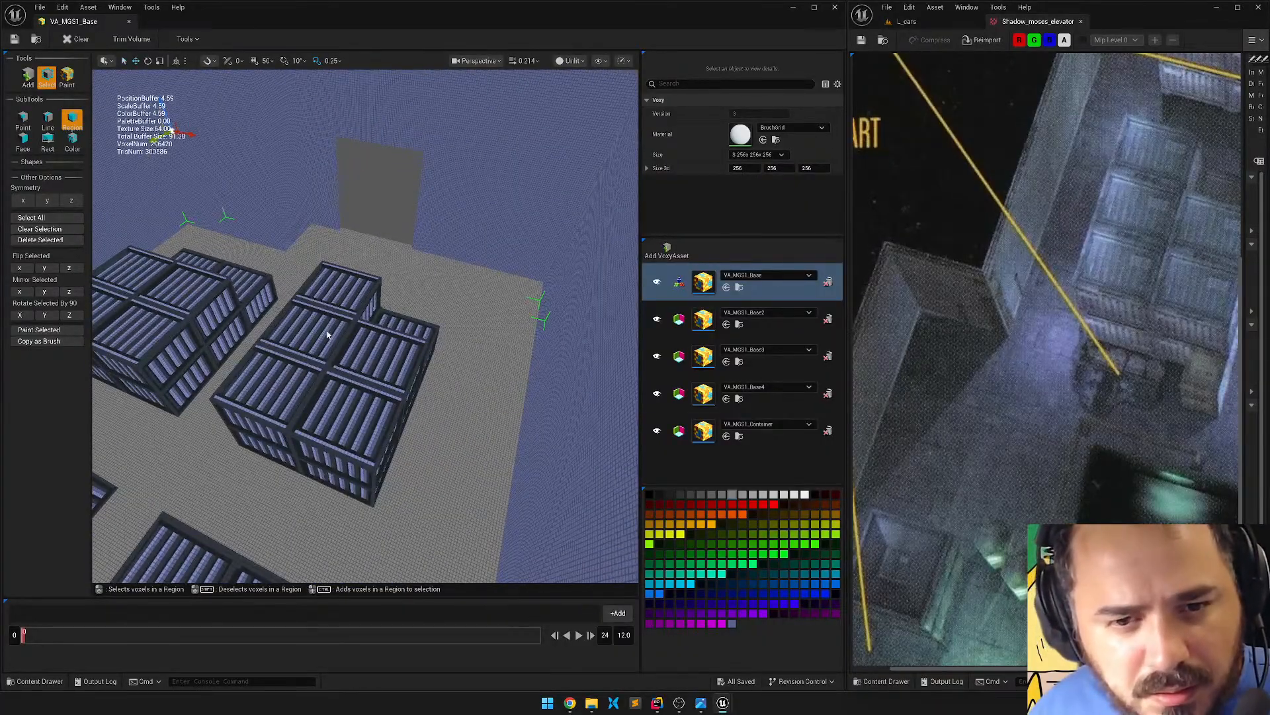
# Make VA_MGS1_Container the active asset and copy the hex value 2F3335FF from its dark grey palette swatch.
pyautogui.click(326, 335)
pyautogui.press('q')
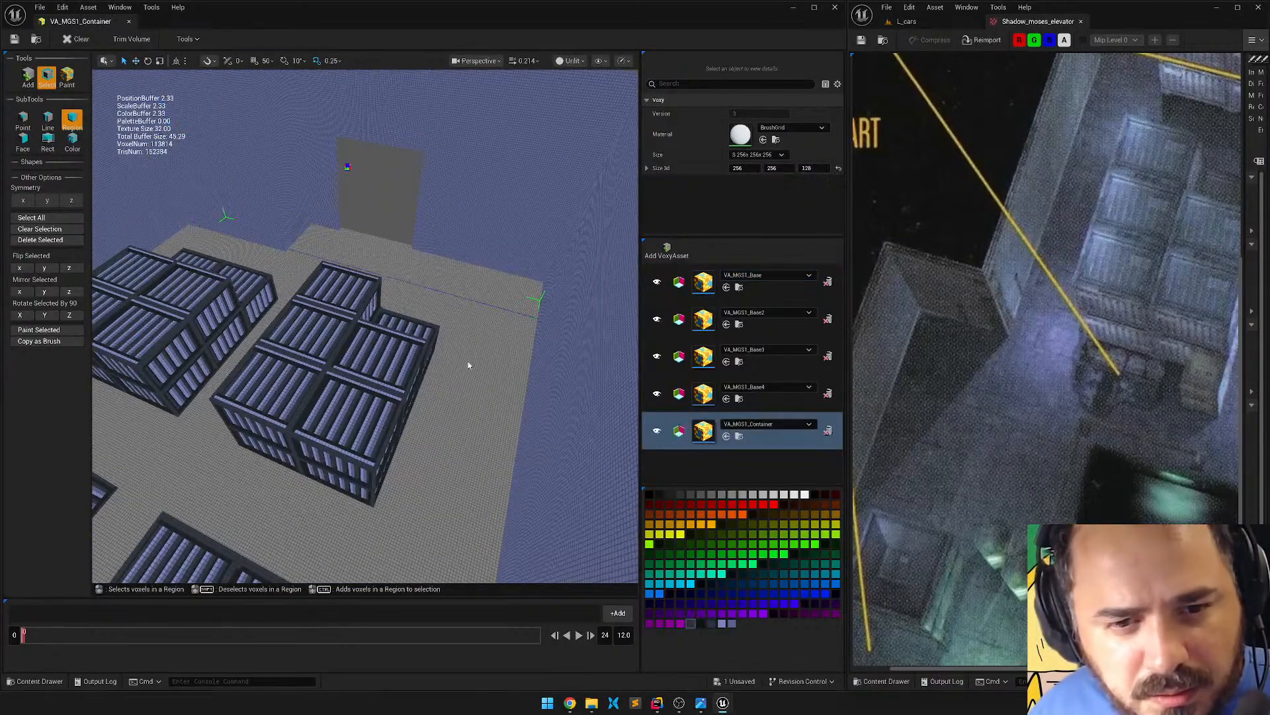
pyautogui.doubleClick(692, 624)
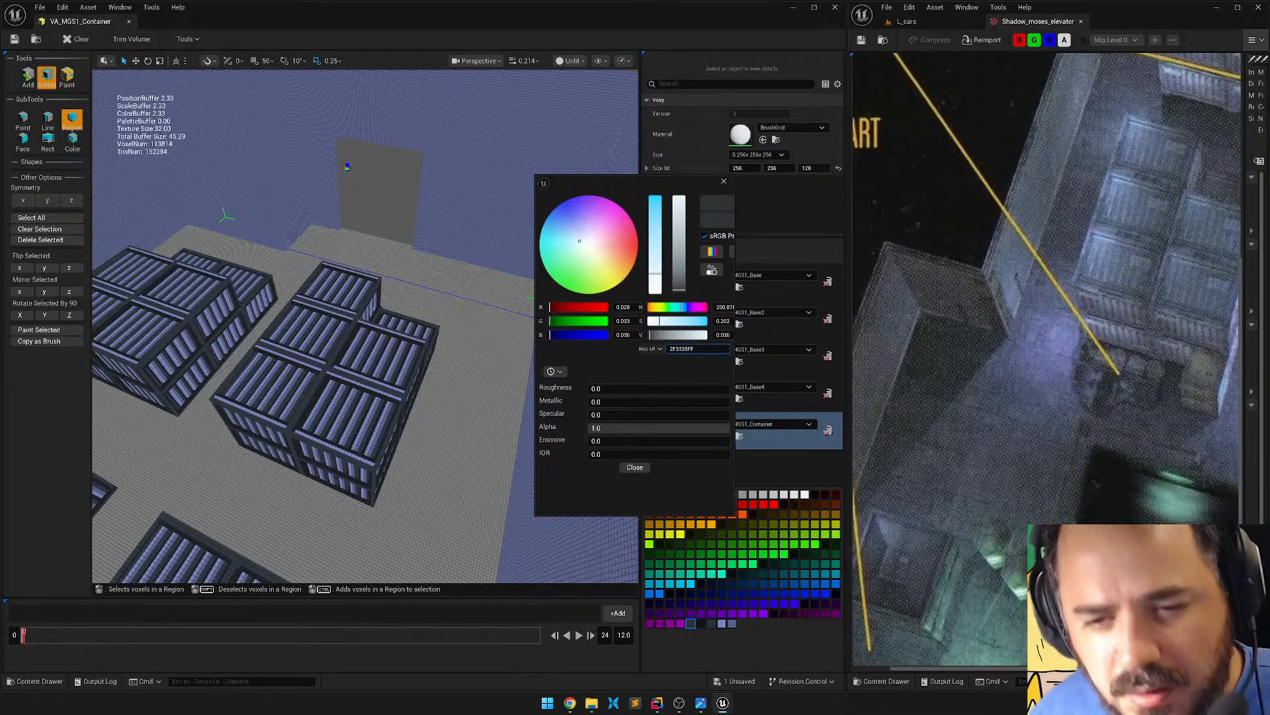
pyautogui.click(635, 467)
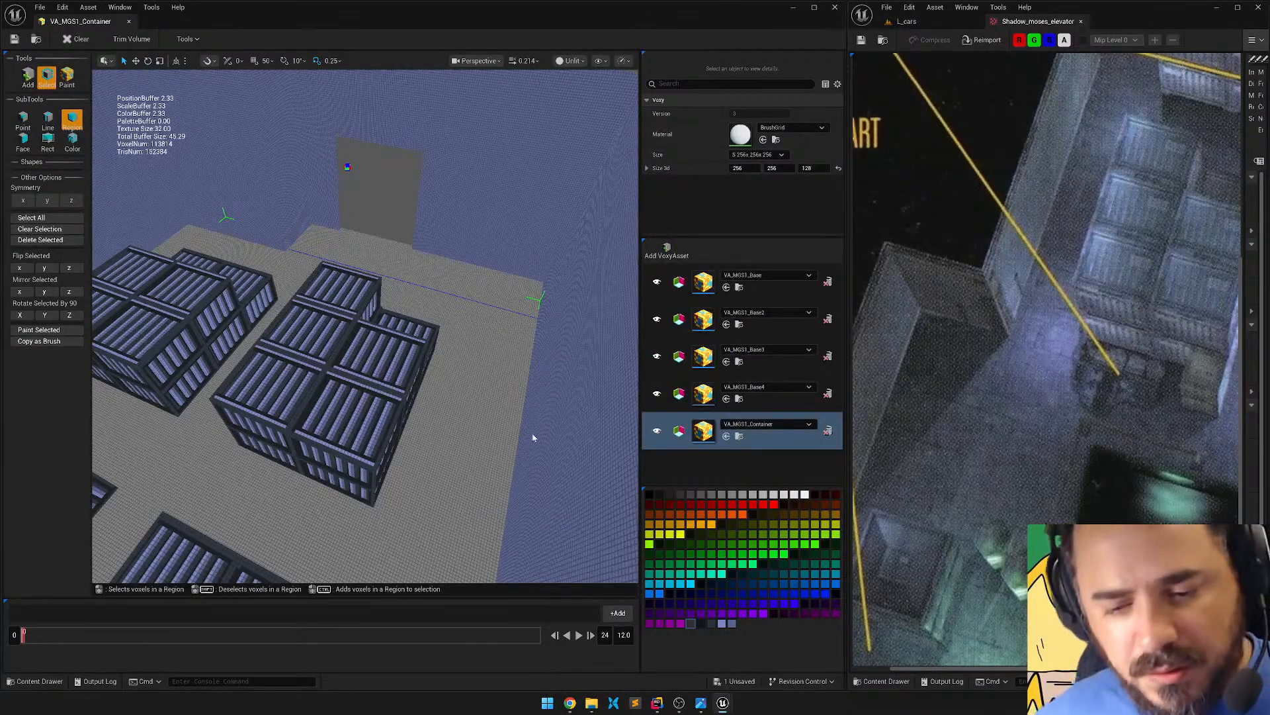
pyautogui.moveTo(518, 329); pyautogui.dragTo(470, 310, button='right')
pyautogui.press('w')
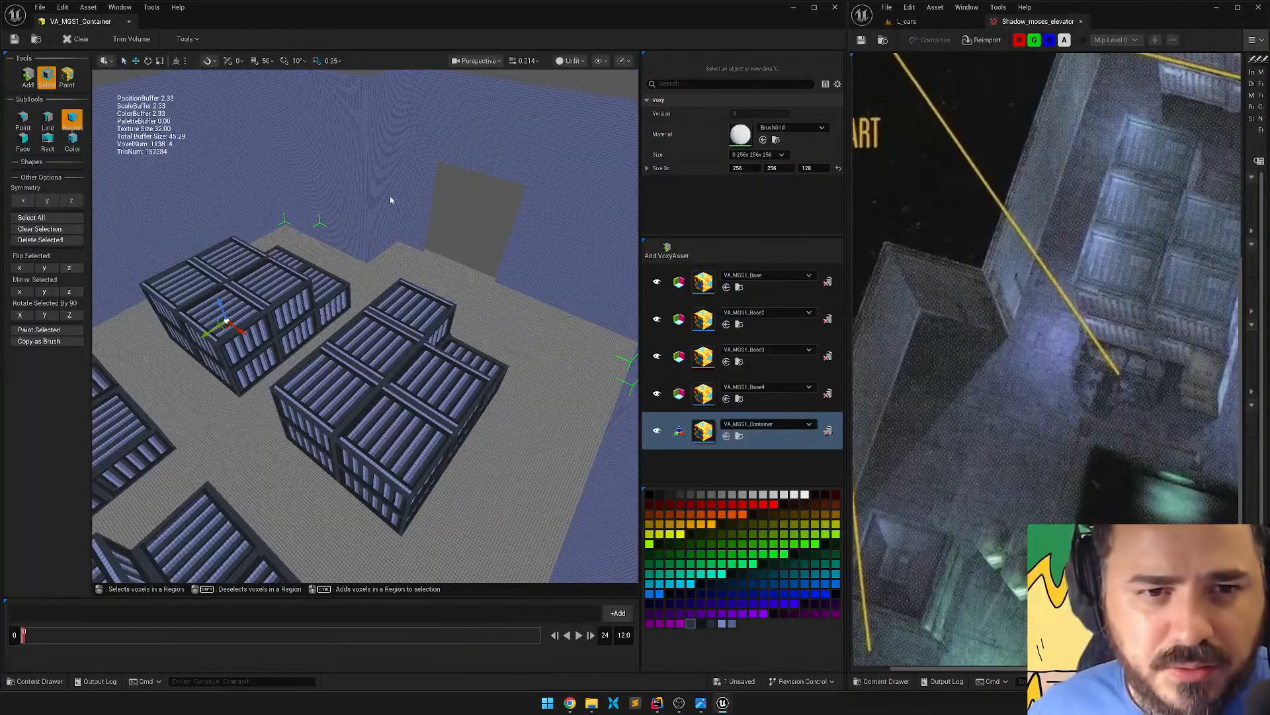
pyautogui.press('q')
pyautogui.press('w')
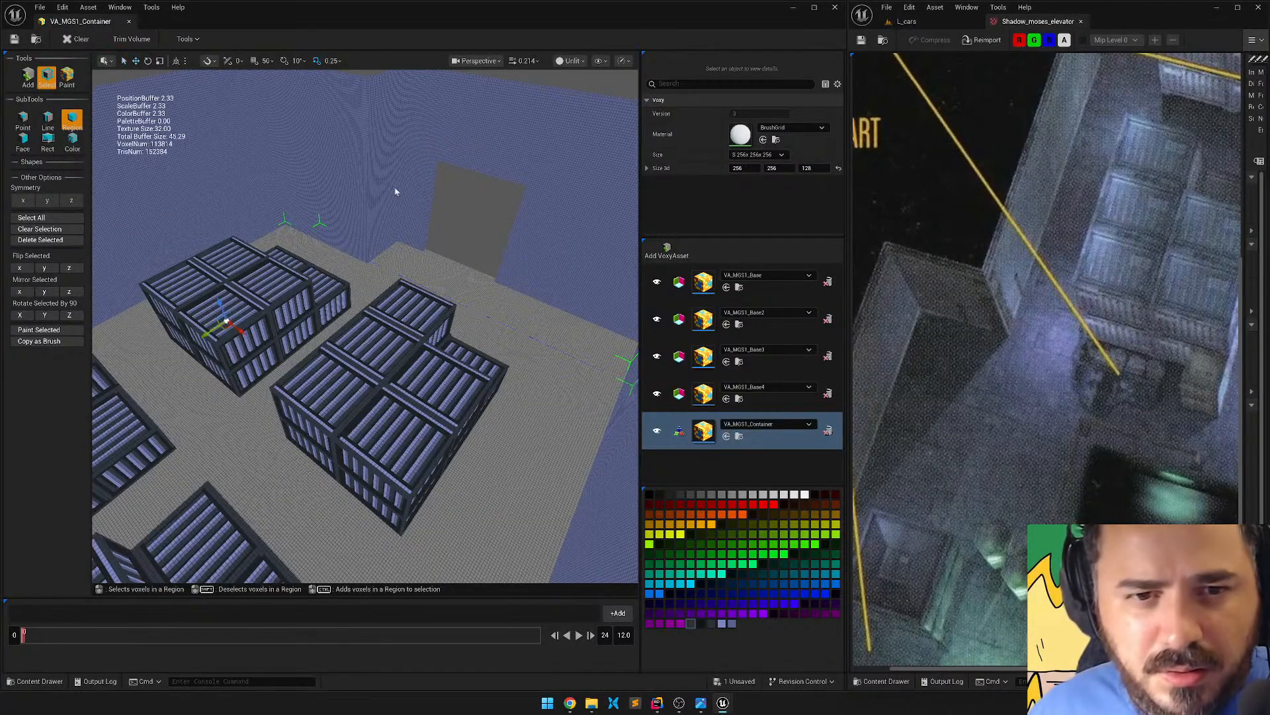
pyautogui.press('q')
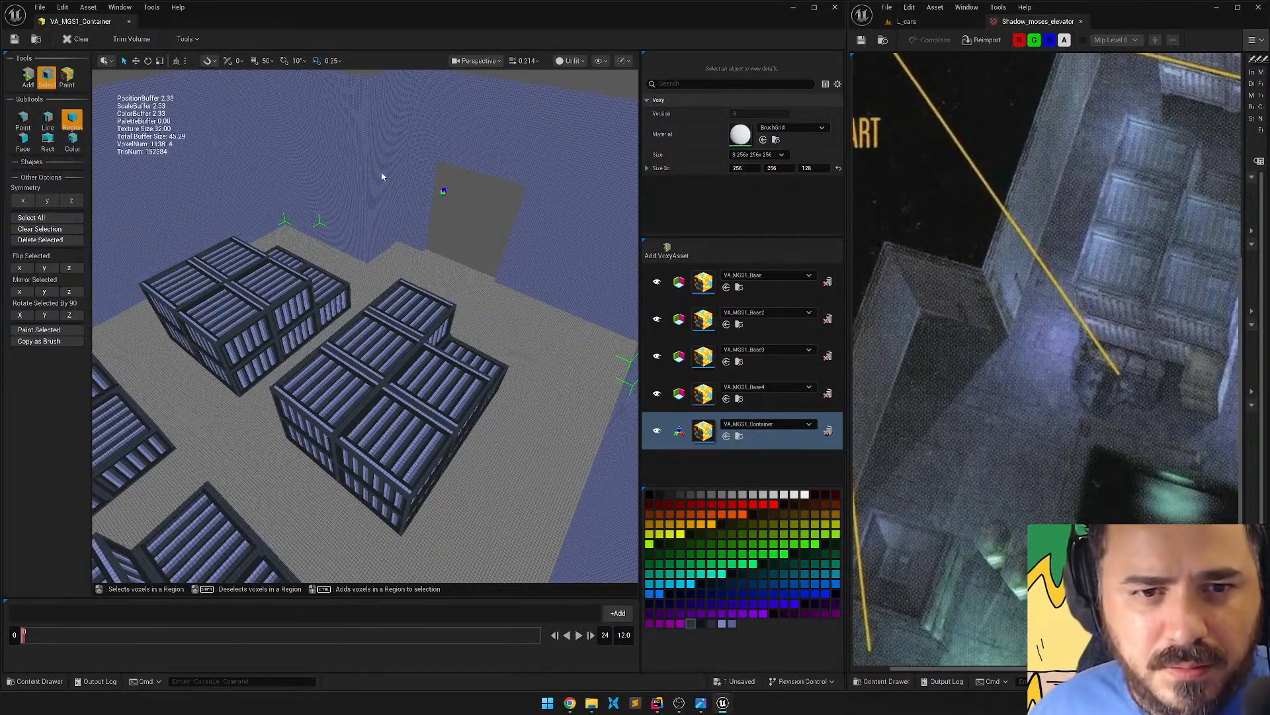
pyautogui.press('q')
# Make VA_MGS1_Base the active asset and replace the purple swatch at the matching palette position with dark grey 2F3335FF.
pyautogui.click(784, 284)
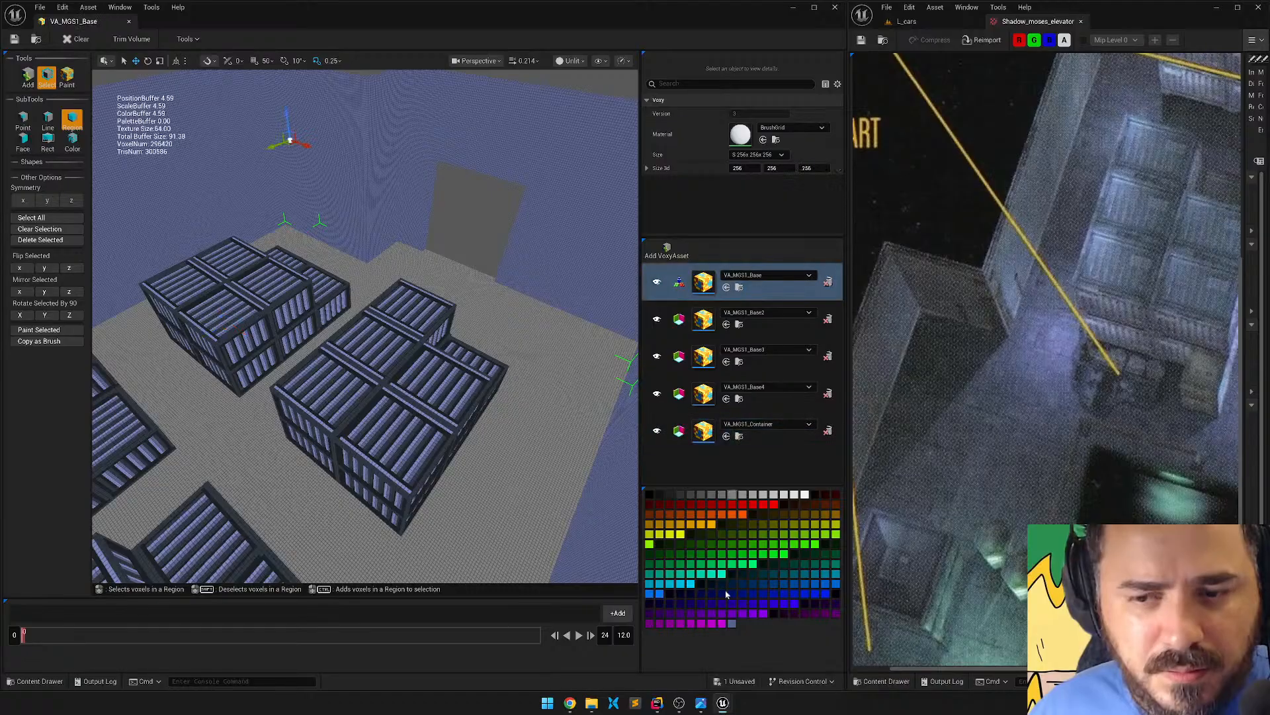
pyautogui.doubleClick(691, 623)
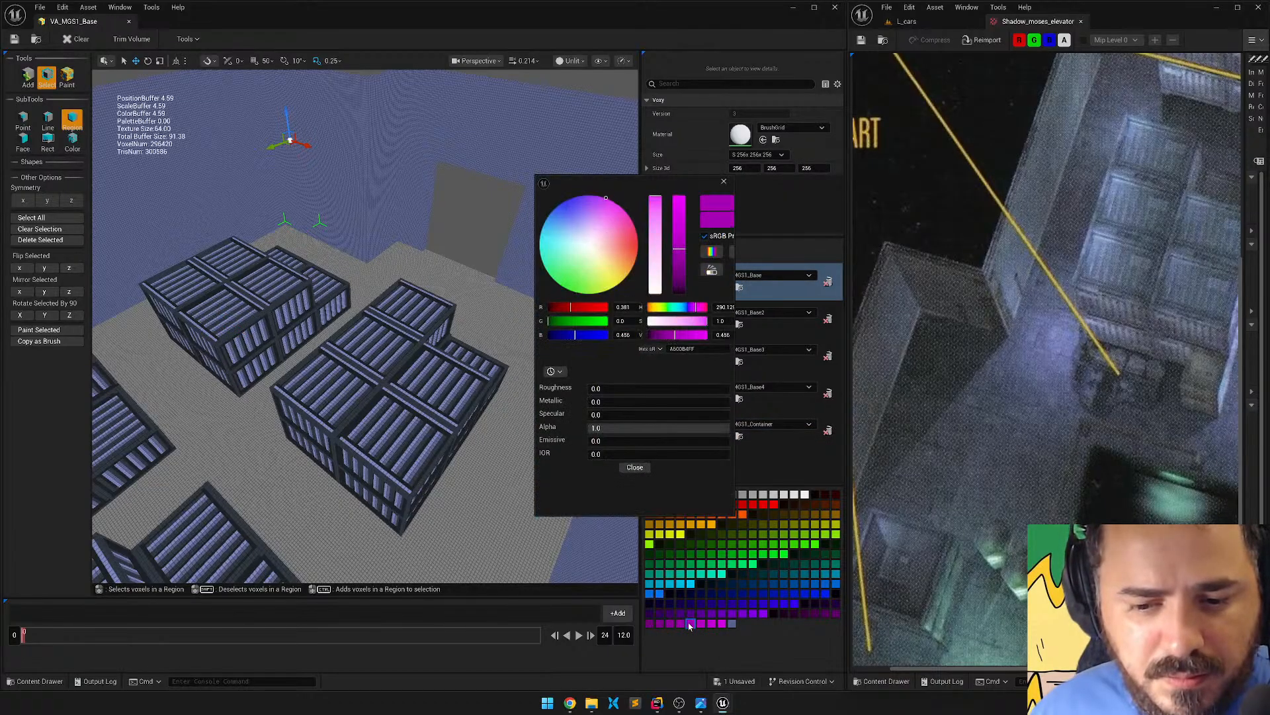
pyautogui.click(691, 349)
pyautogui.write('2F3335FF')
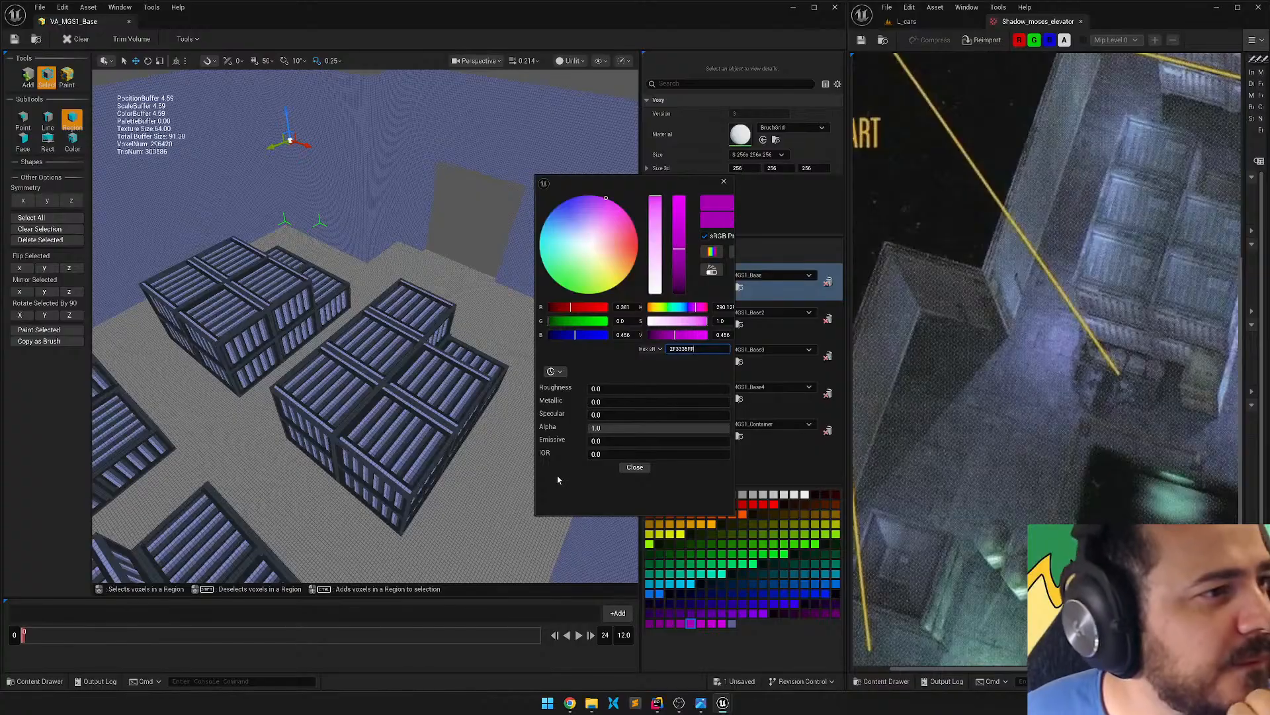
pyautogui.click(632, 467)
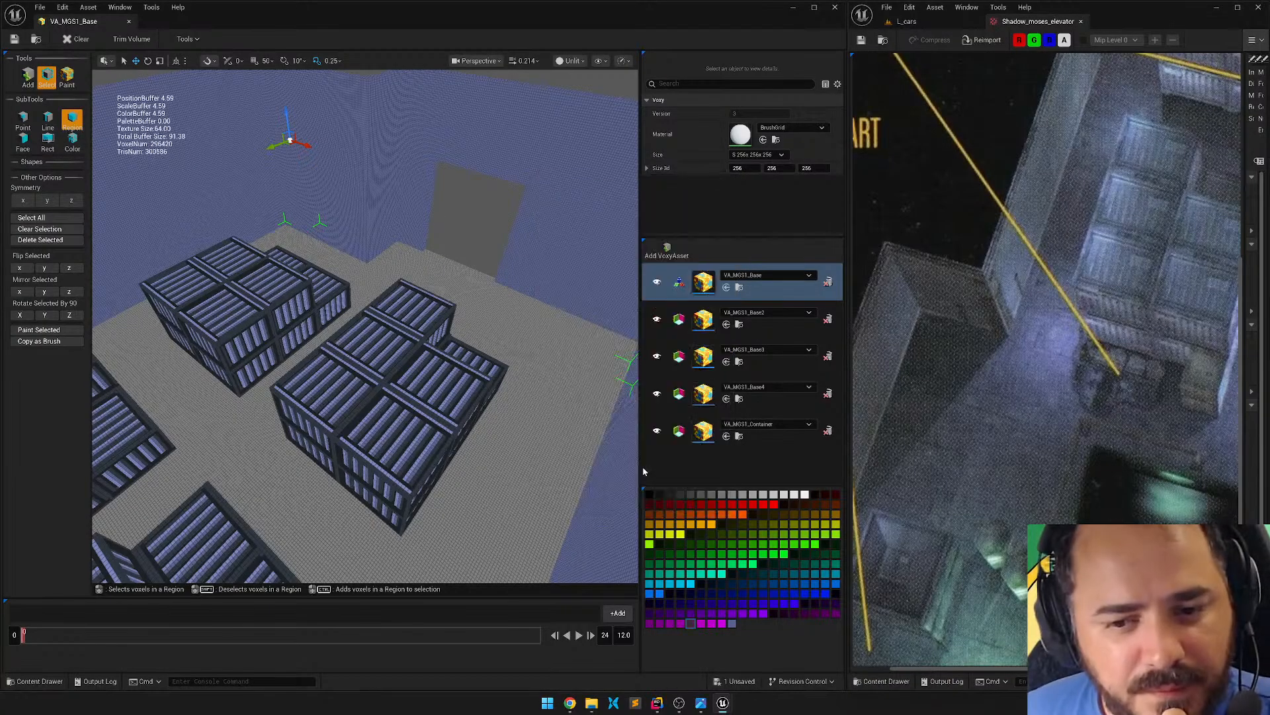
# Reactivate VA_MGS1_Base, switch to painting whole faces and try to paint the room's floor face.
pyautogui.click(515, 431)
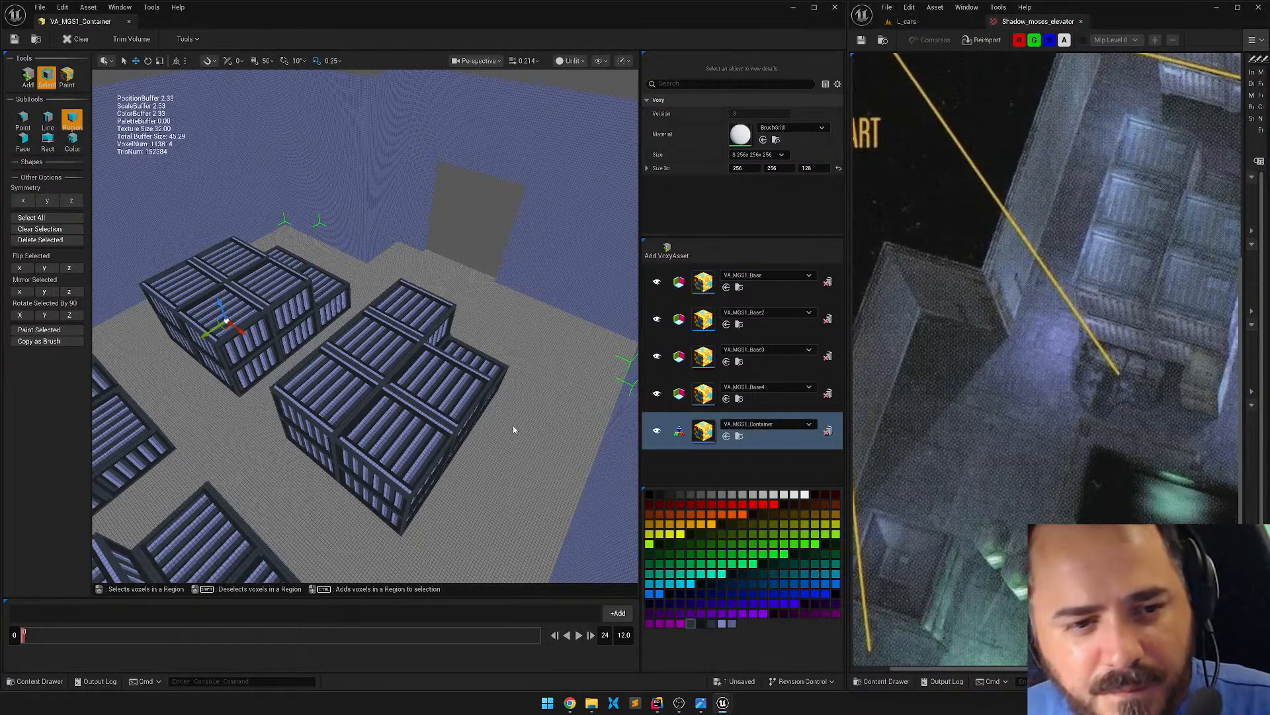
pyautogui.click(772, 283)
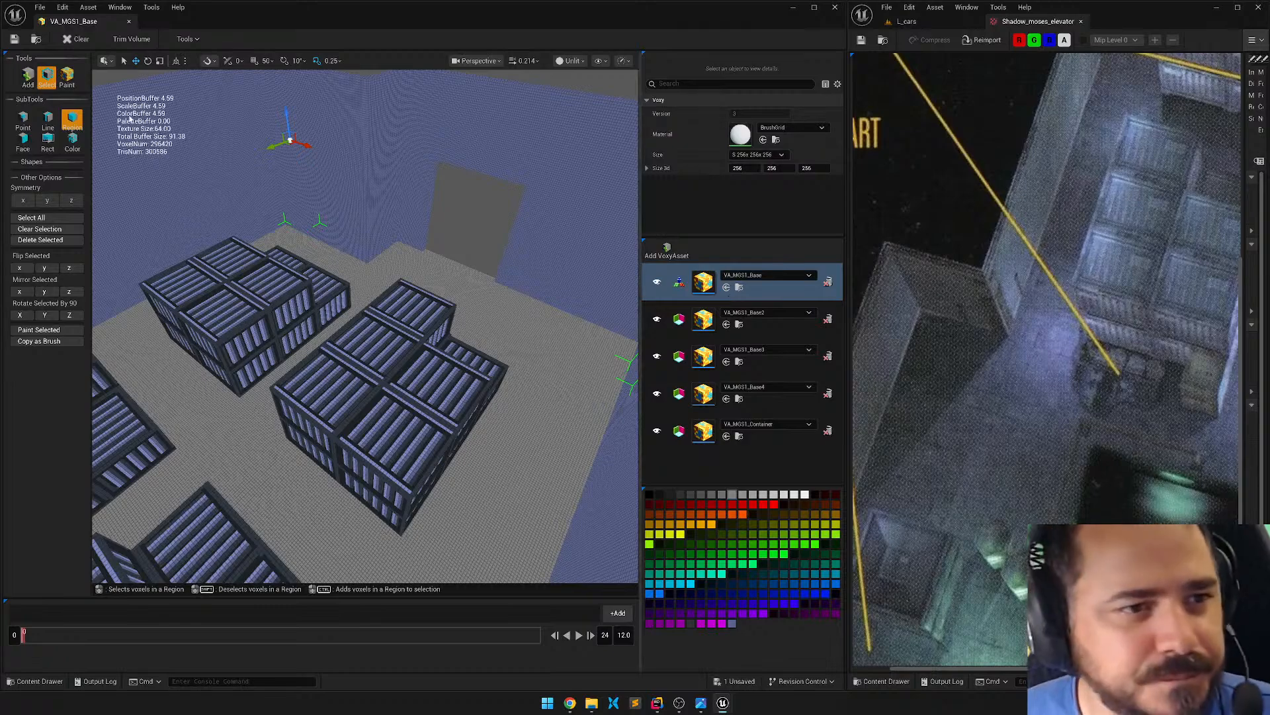
pyautogui.click(67, 77)
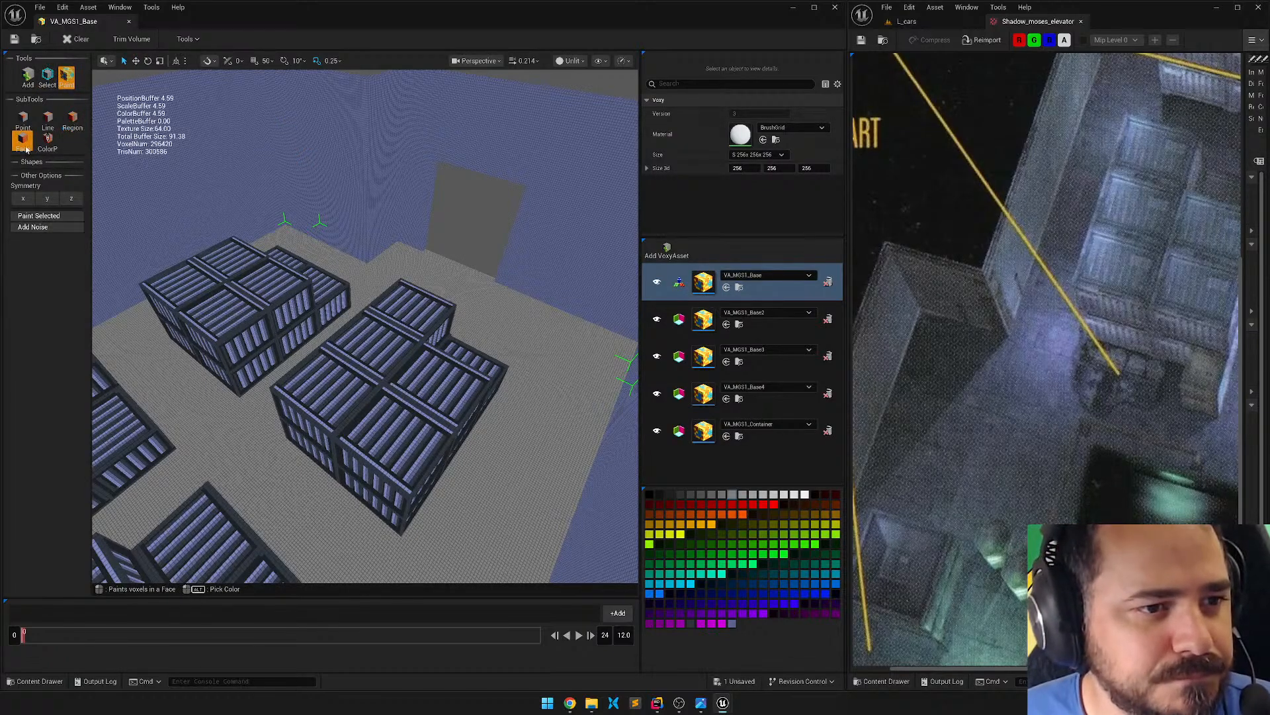
pyautogui.moveTo(548, 441); pyautogui.dragTo(454, 437, button='right')
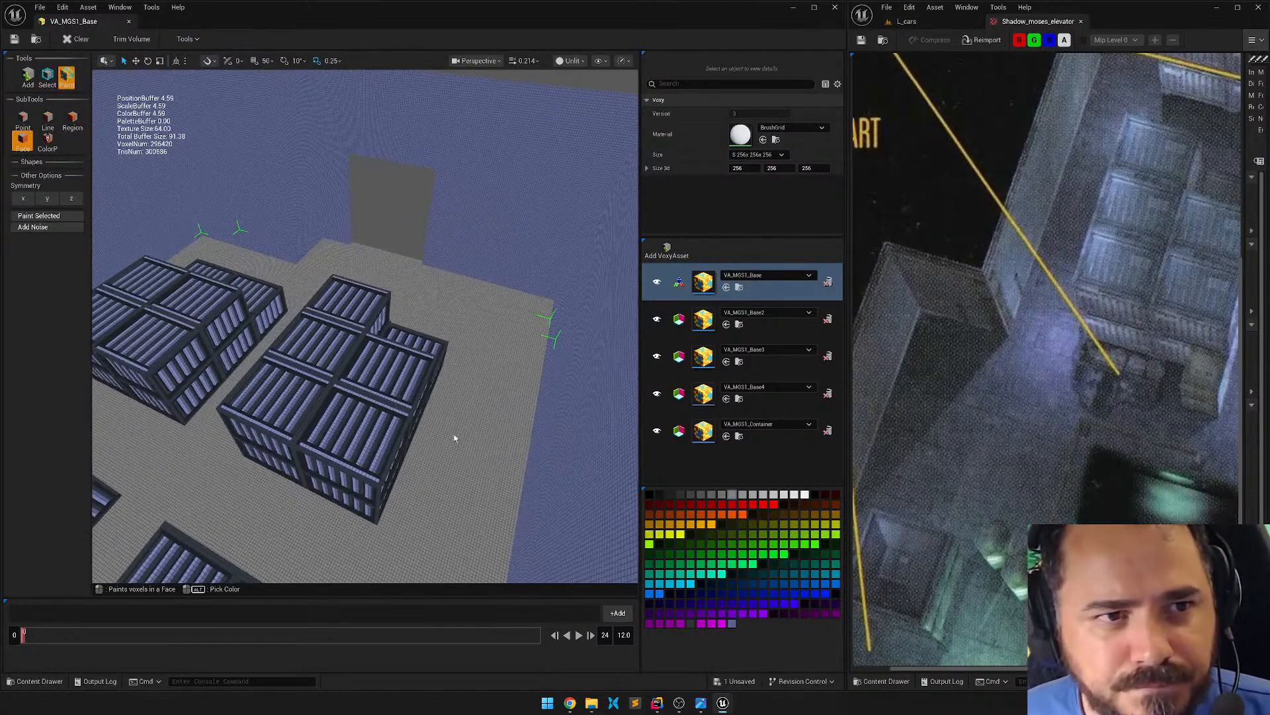
pyautogui.click(507, 474)
pyautogui.click(782, 294)
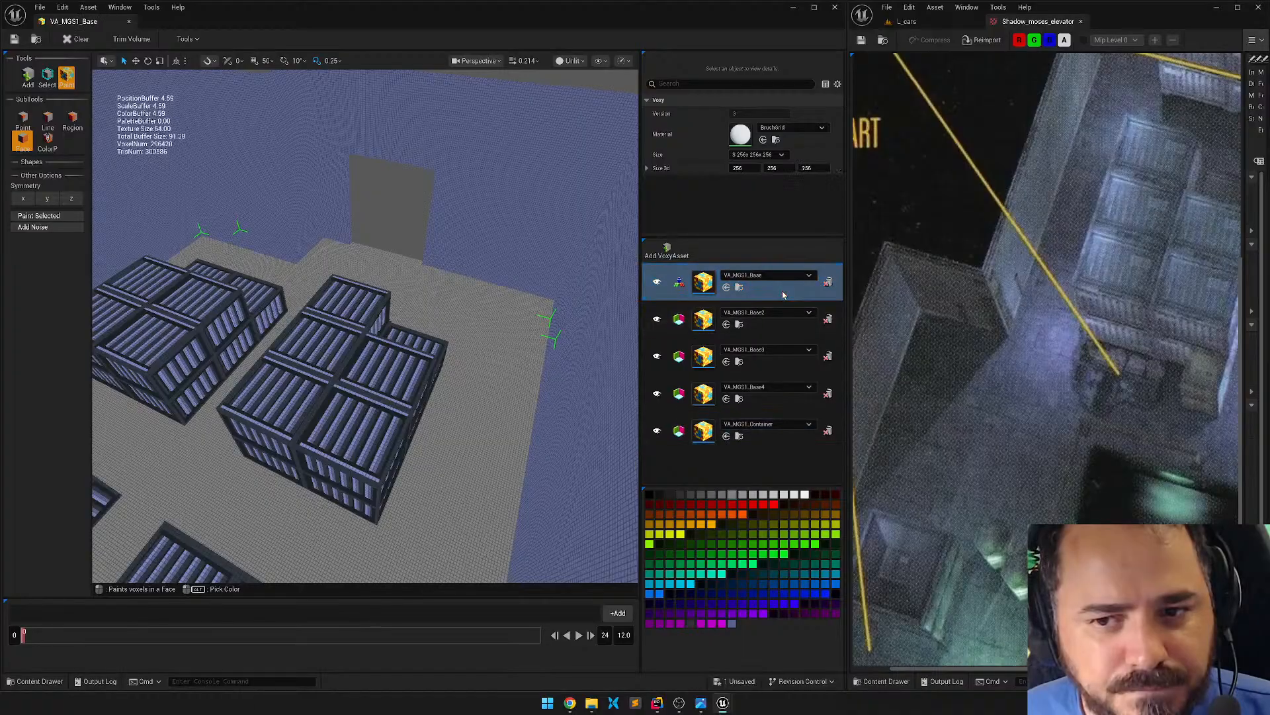
pyautogui.click(499, 409)
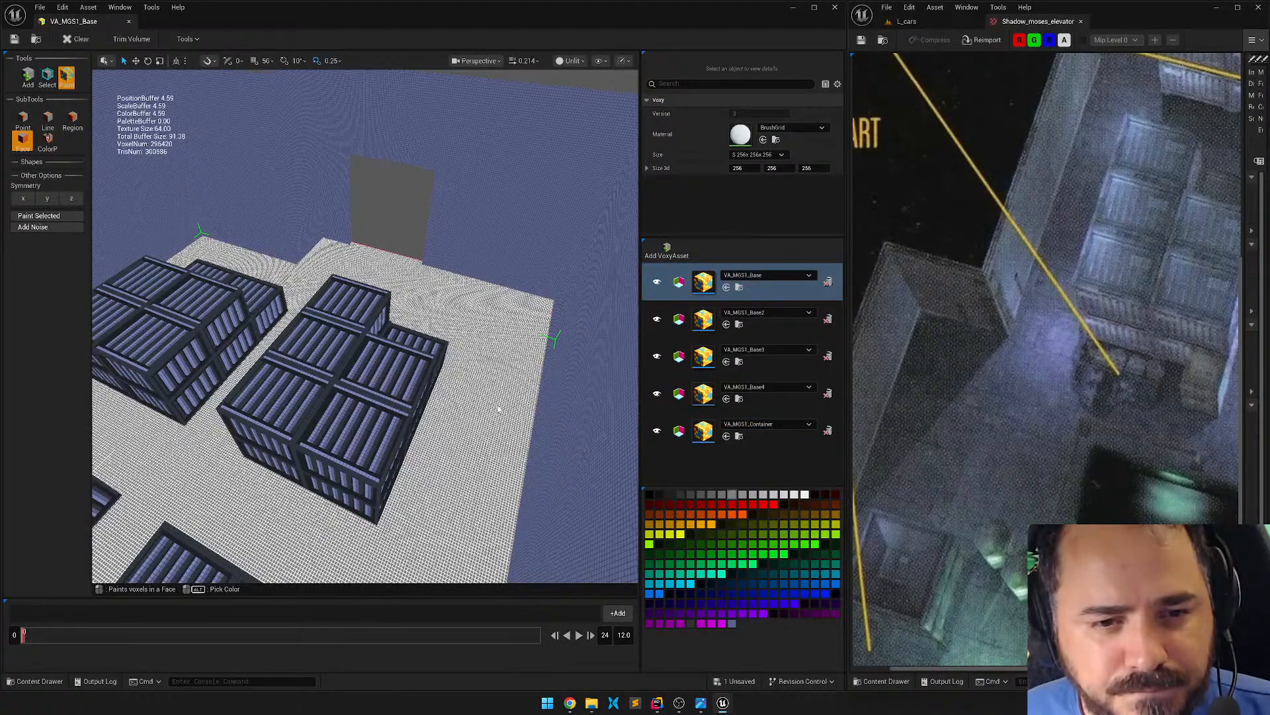
# Switch back to region selection and shift VA_MGS1_Base's dark grey palette swatch to a more saturated, dark navy blue.
pyautogui.press('2')
pyautogui.click(386, 202)
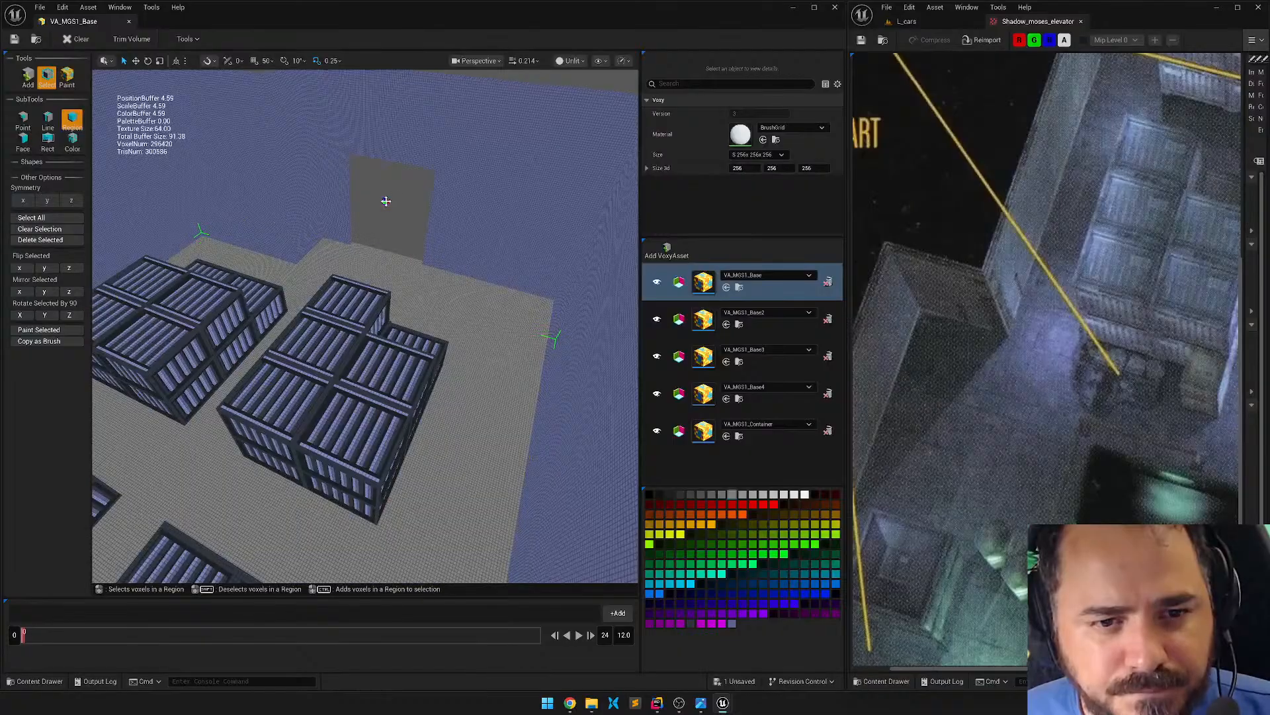
pyautogui.moveTo(386, 201); pyautogui.dragTo(311, 208, button='right')
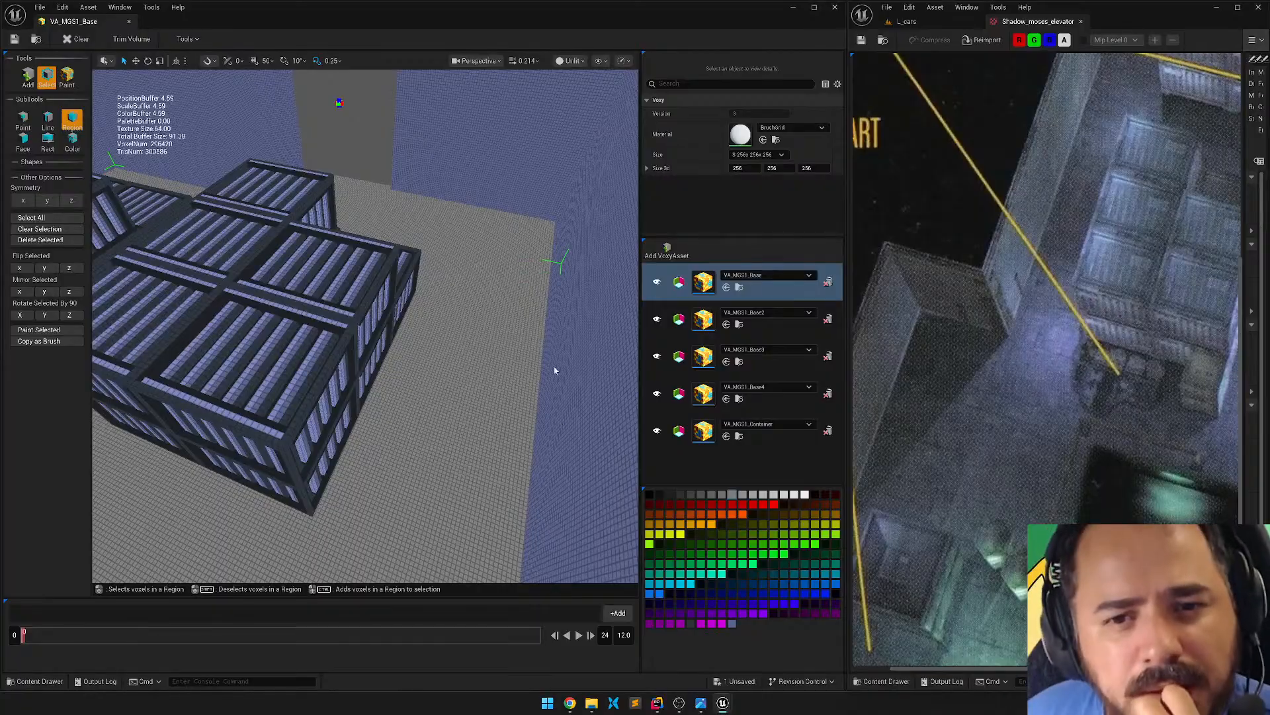
pyautogui.doubleClick(689, 622)
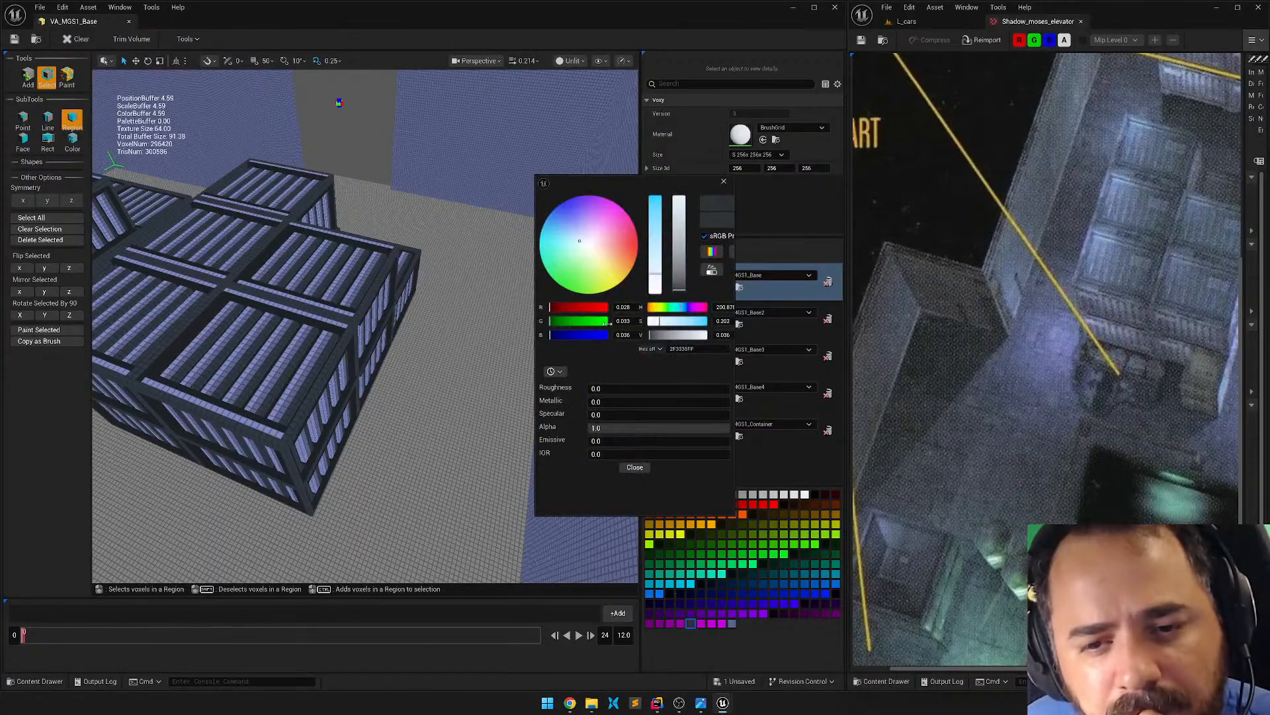
pyautogui.moveTo(577, 237); pyautogui.dragTo(564, 221)
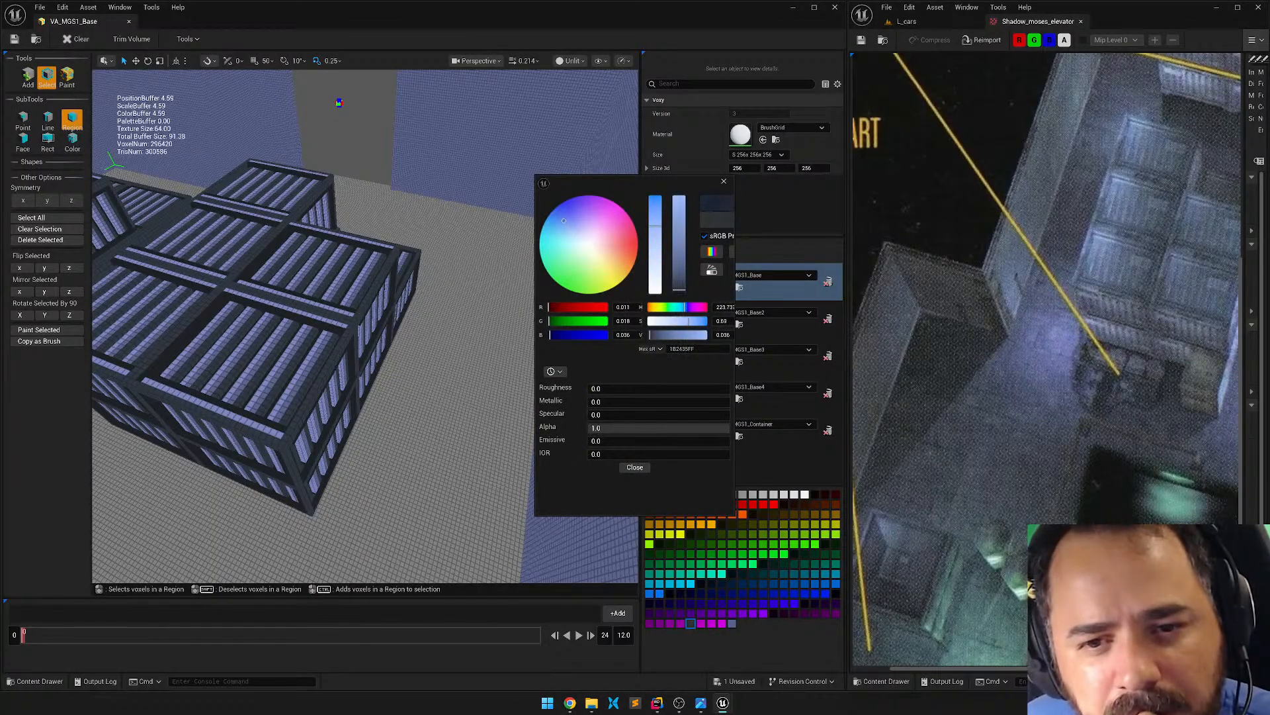
pyautogui.click(634, 467)
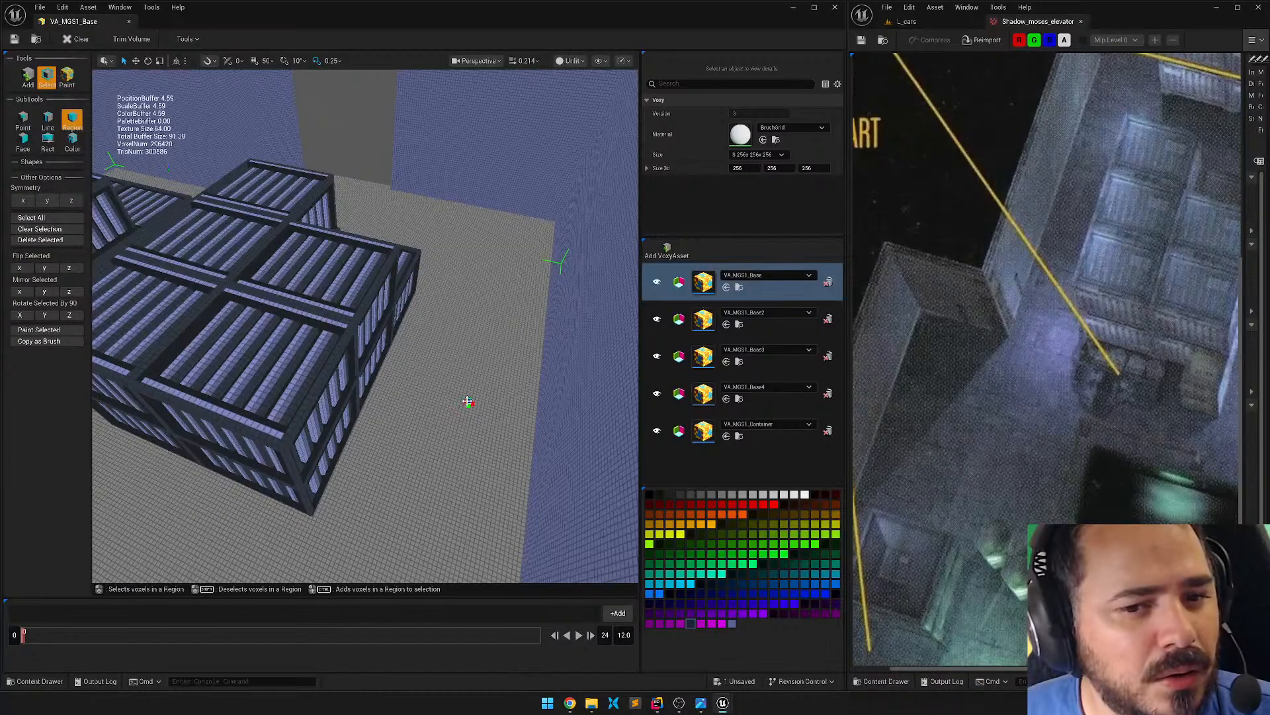
# Select a long narrow strip of floor voxels between the container stack and the side wall and paint it dark navy.
pyautogui.moveTo(513, 269); pyautogui.dragTo(398, 581)
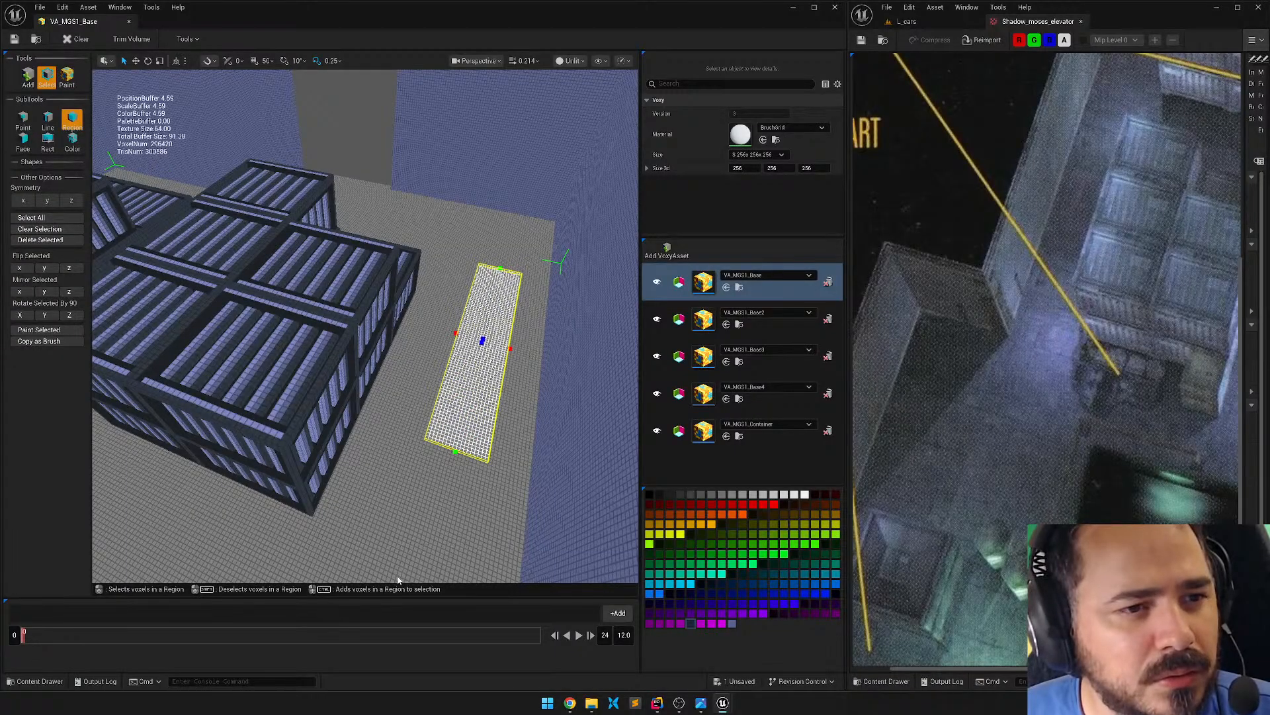
pyautogui.click(66, 76)
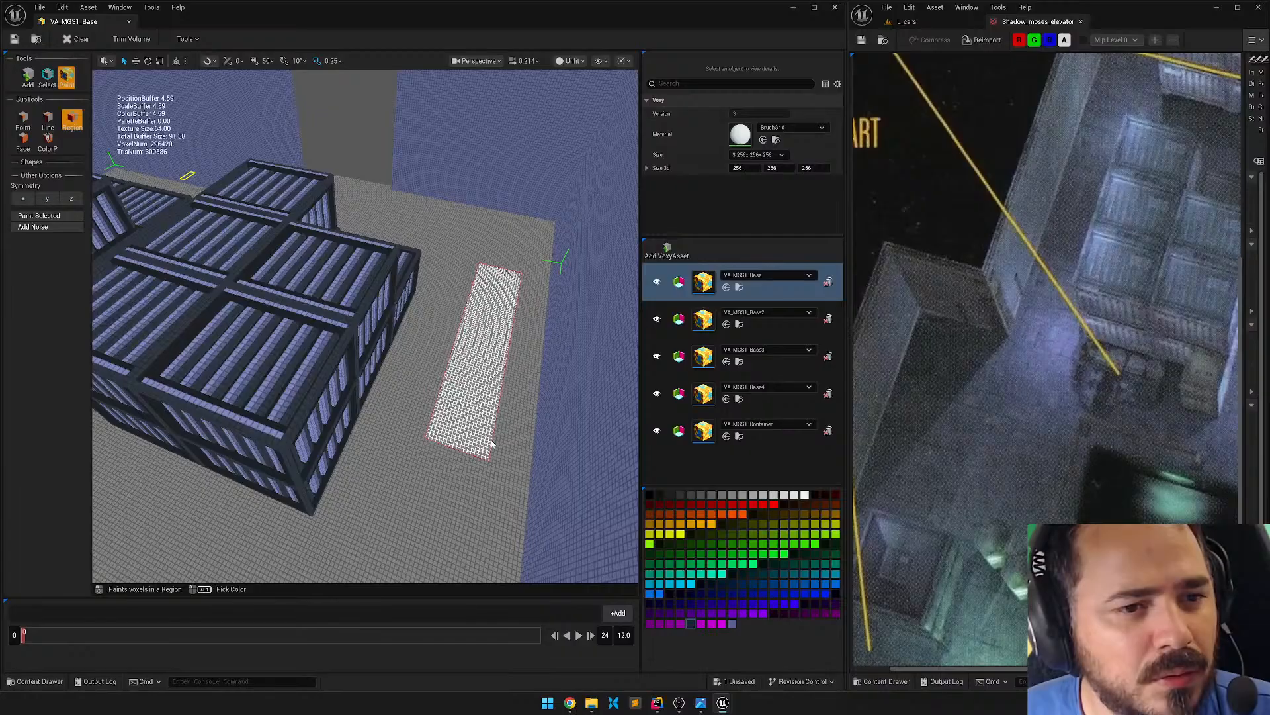
pyautogui.moveTo(491, 443); pyautogui.dragTo(397, 370, button='right')
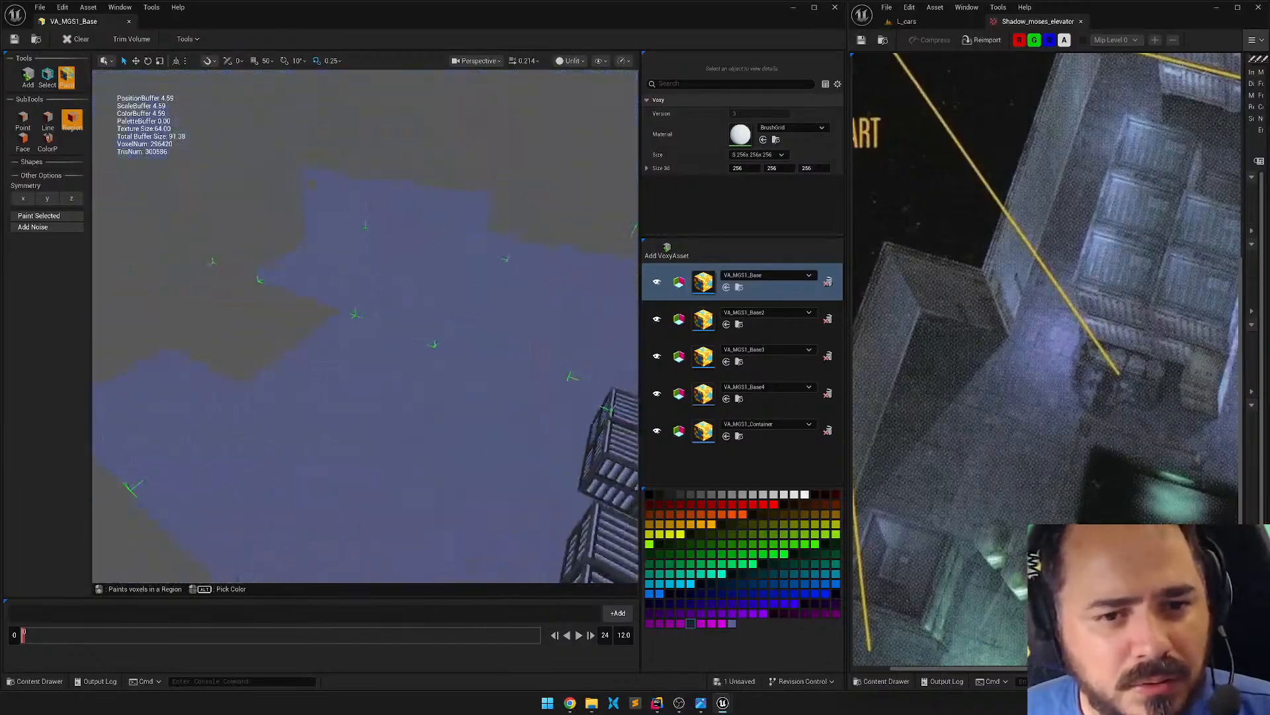
pyautogui.moveTo(476, 388)
pyautogui.mouseDown(button='right')
pyautogui.moveTo(463, 377)
pyautogui.moveTo(476, 388)
pyautogui.mouseUp(button='right')
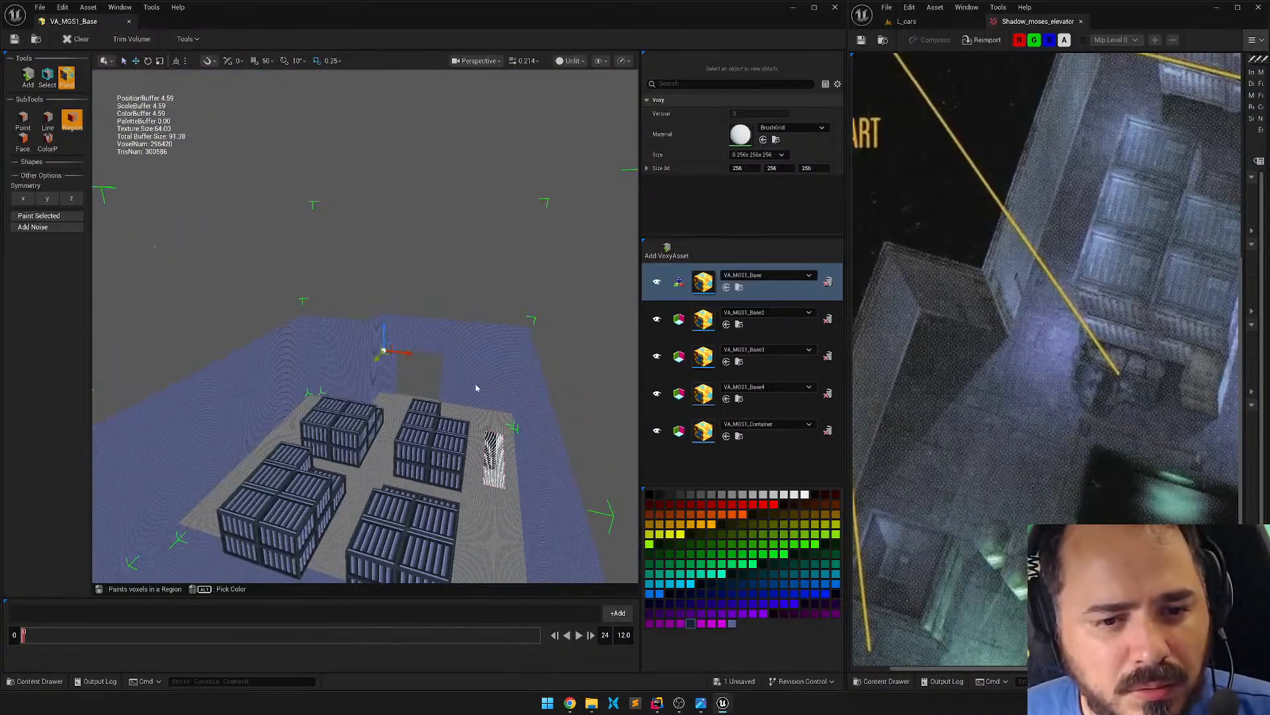
pyautogui.press('Tab')
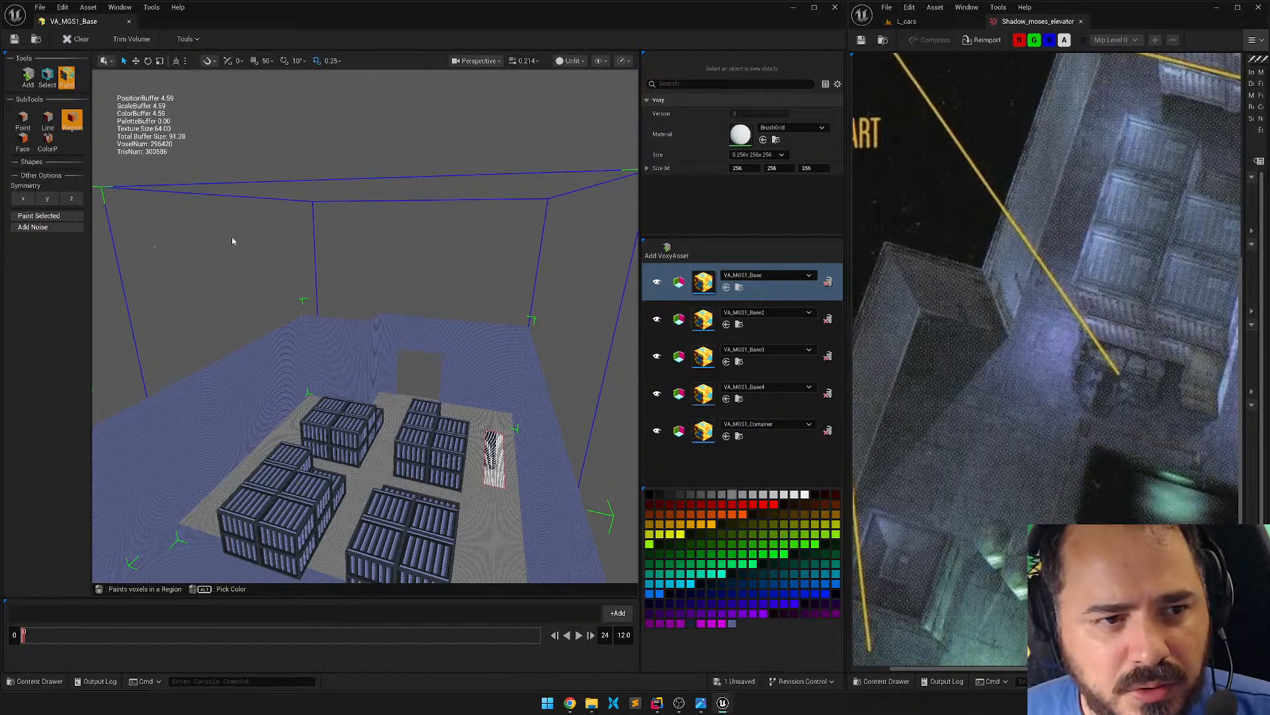
# Try to select a region of floor voxels beside the dark navy strip and return to region painting.
pyautogui.click(47, 76)
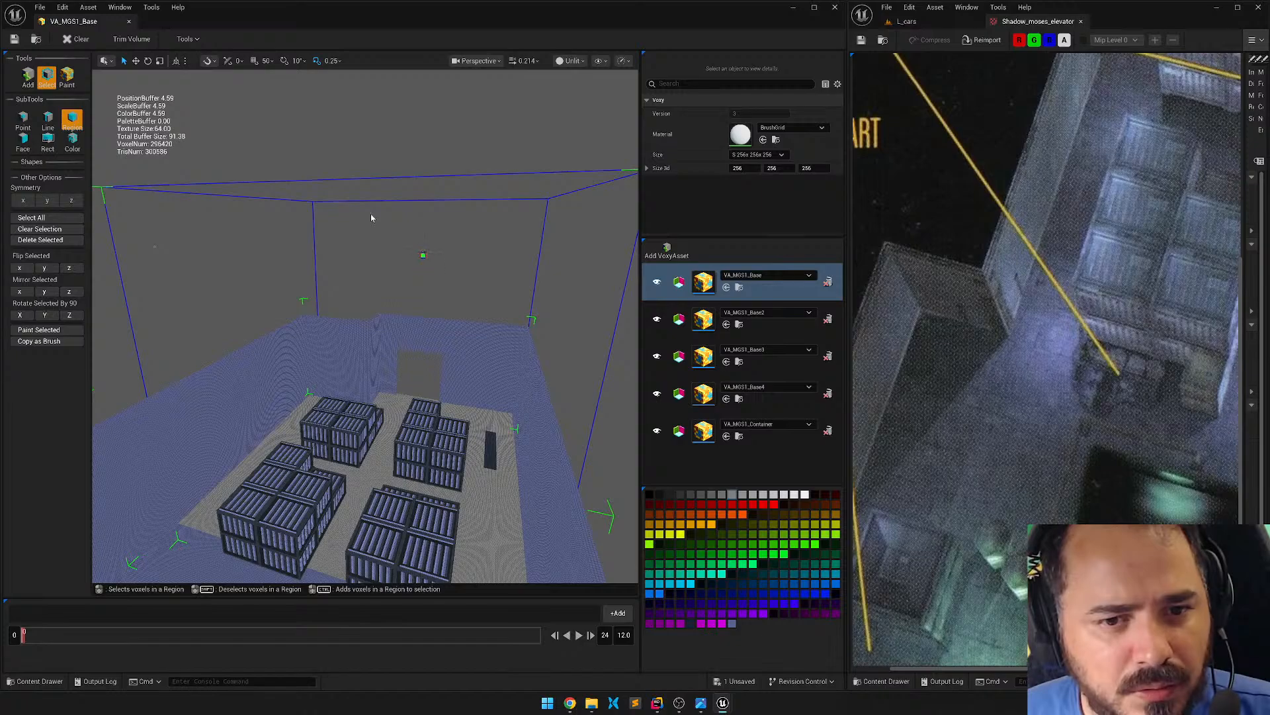
pyautogui.moveTo(371, 213); pyautogui.dragTo(399, 254)
pyautogui.moveTo(475, 398); pyautogui.dragTo(445, 315, button='right')
pyautogui.press('w')
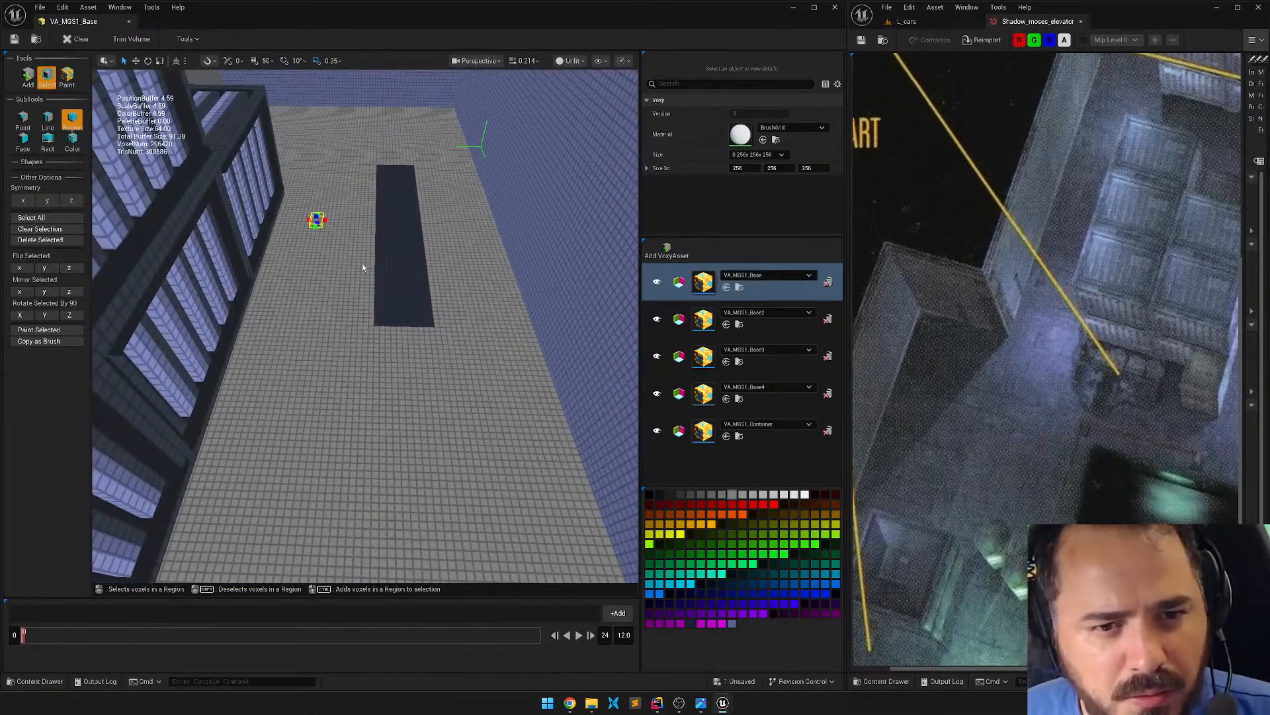
pyautogui.moveTo(363, 268); pyautogui.dragTo(488, 377)
pyautogui.click(420, 403)
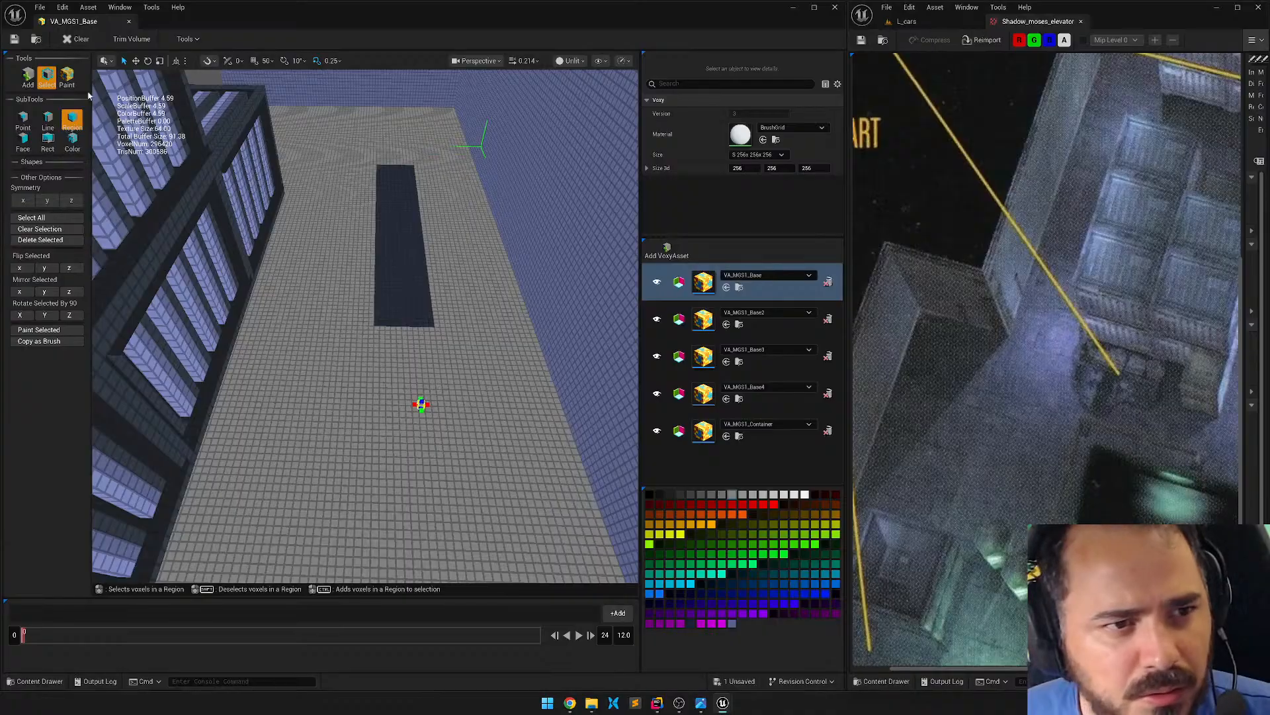
pyautogui.click(67, 76)
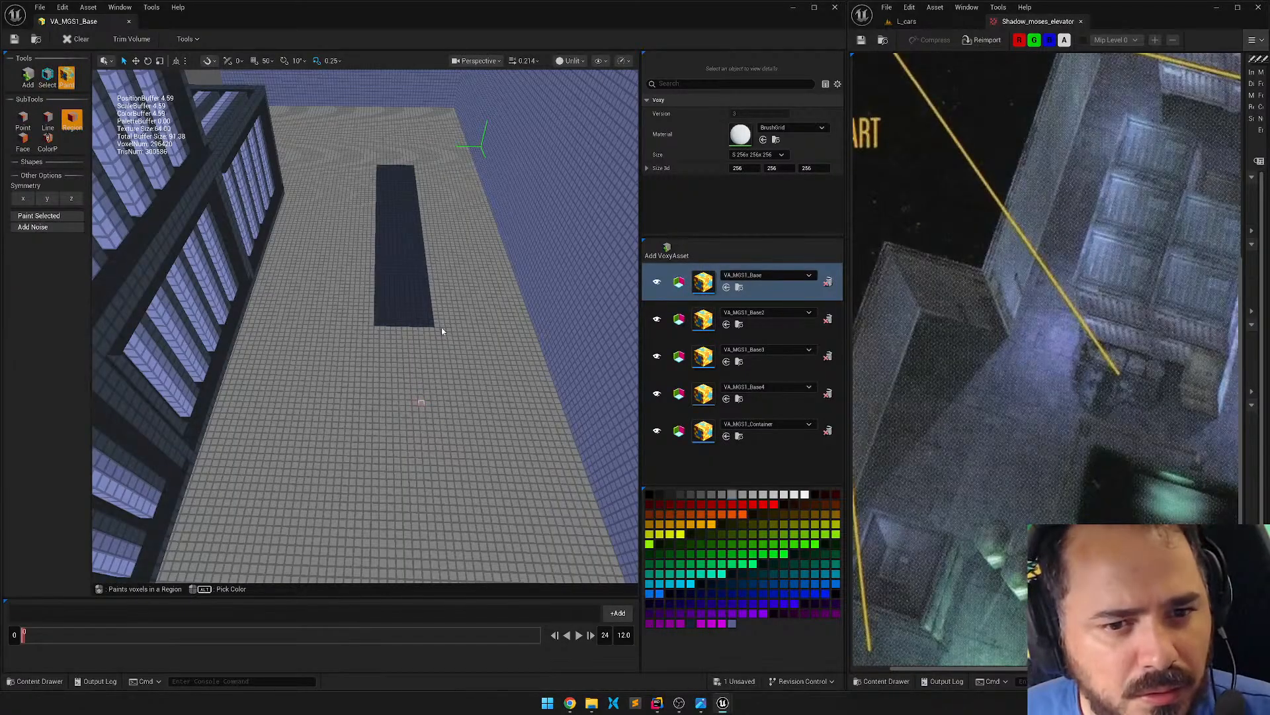
pyautogui.moveTo(451, 320); pyautogui.dragTo(348, 247, button='right')
pyautogui.press('s')
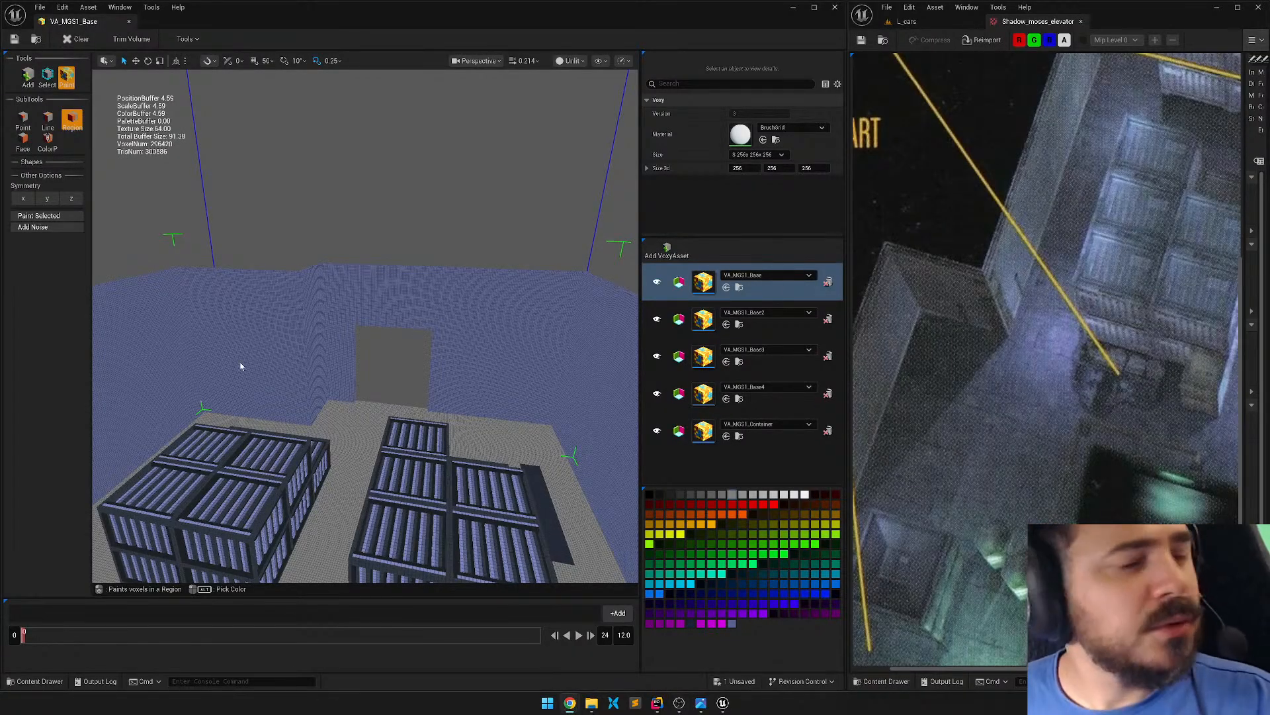
pyautogui.moveTo(388, 360); pyautogui.dragTo(471, 330, button='right')
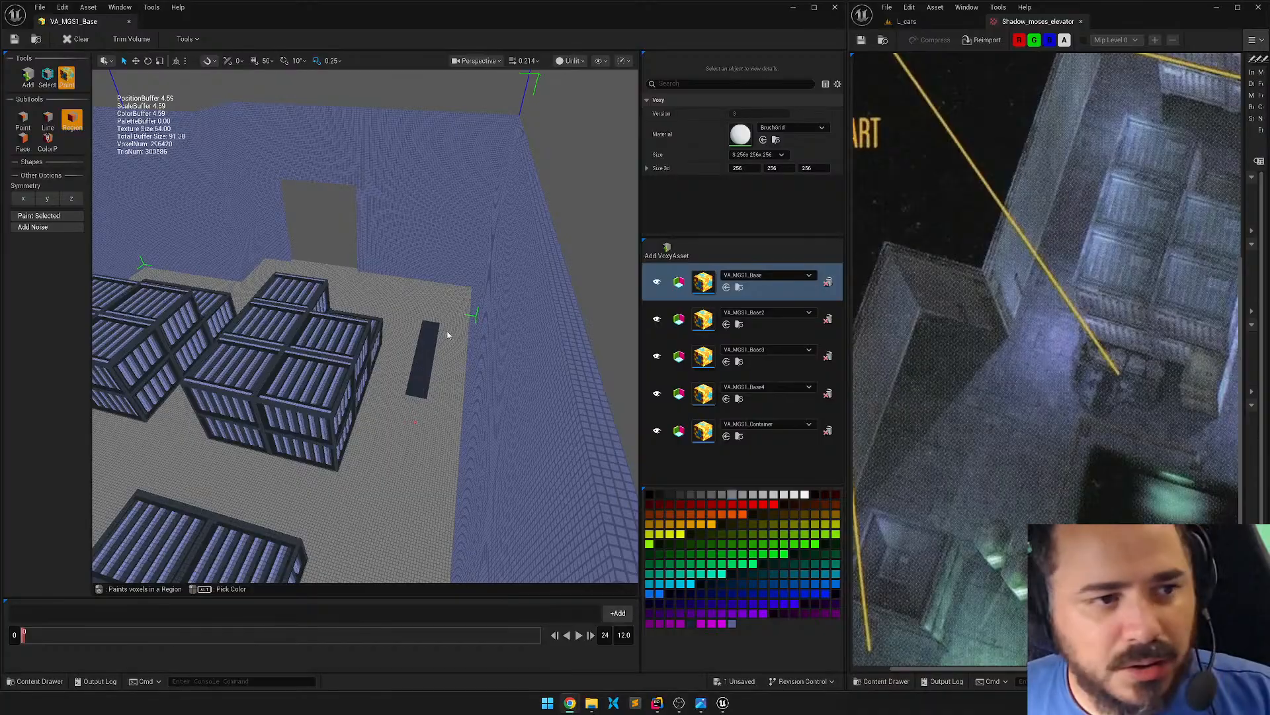
# Select the room's whole floor face, paint it with the dark navy swatch and clear the selection.
pyautogui.moveTo(445, 335); pyautogui.dragTo(311, 328, button='right')
pyautogui.press('w')
pyautogui.press('w')
pyautogui.press('s')
pyautogui.press('w')
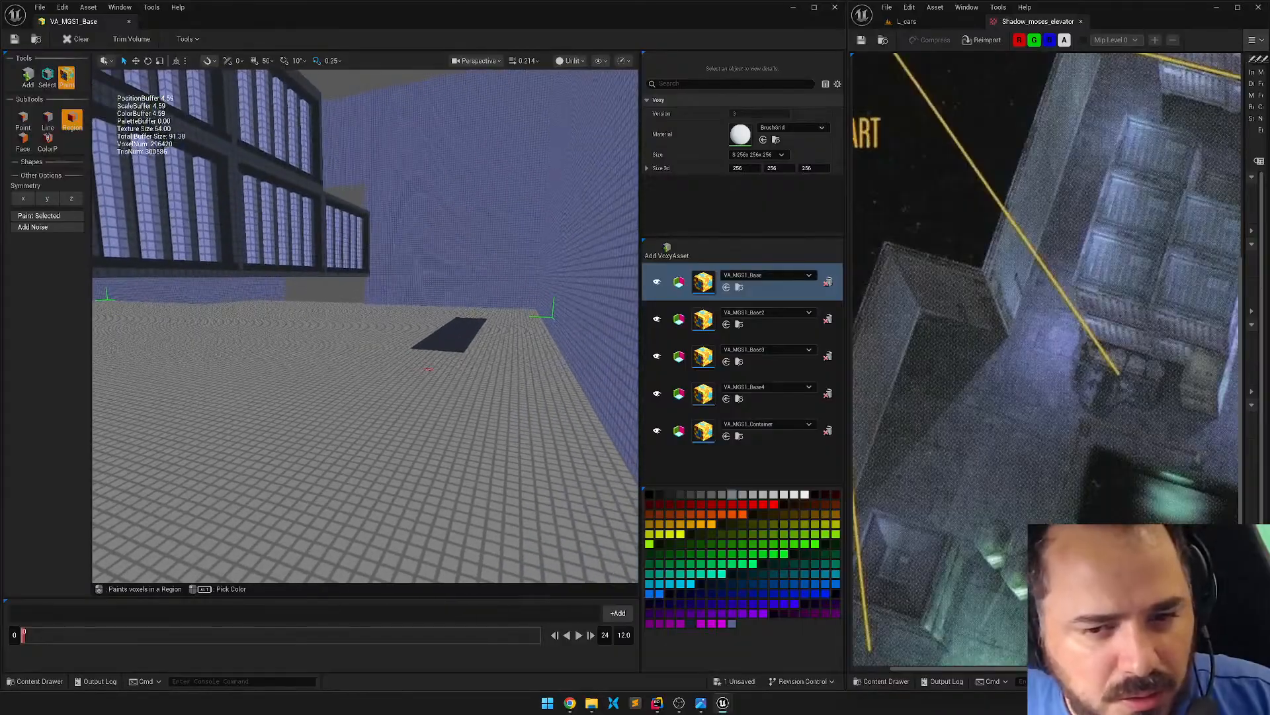
pyautogui.click(45, 76)
pyautogui.click(22, 139)
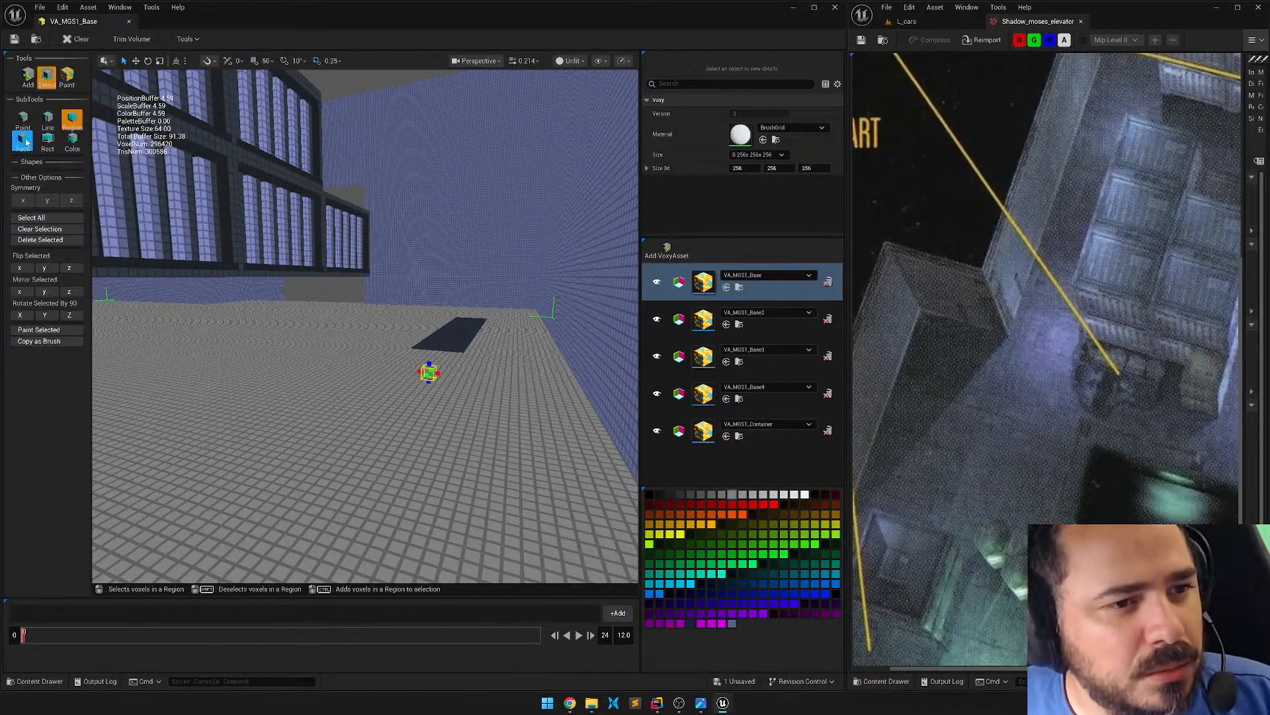
pyautogui.click(303, 311)
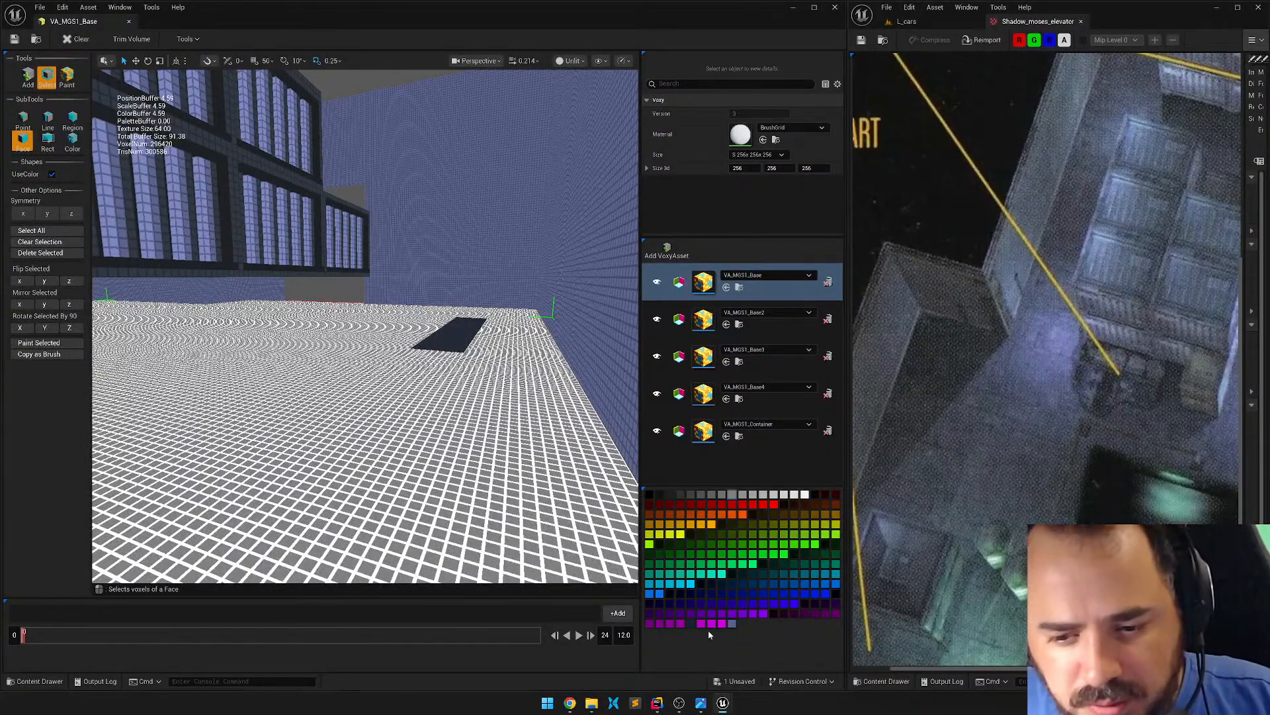
pyautogui.click(690, 622)
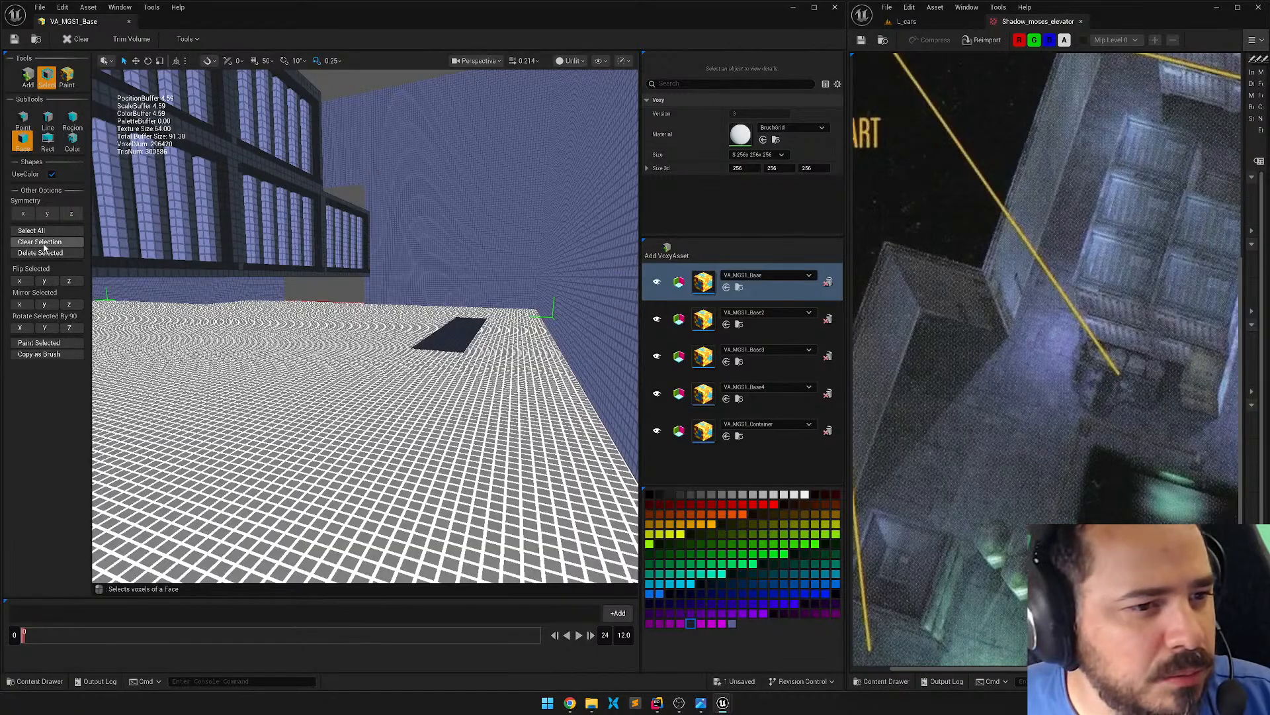
pyautogui.click(39, 343)
pyautogui.moveTo(122, 463); pyautogui.dragTo(125, 476, button='right')
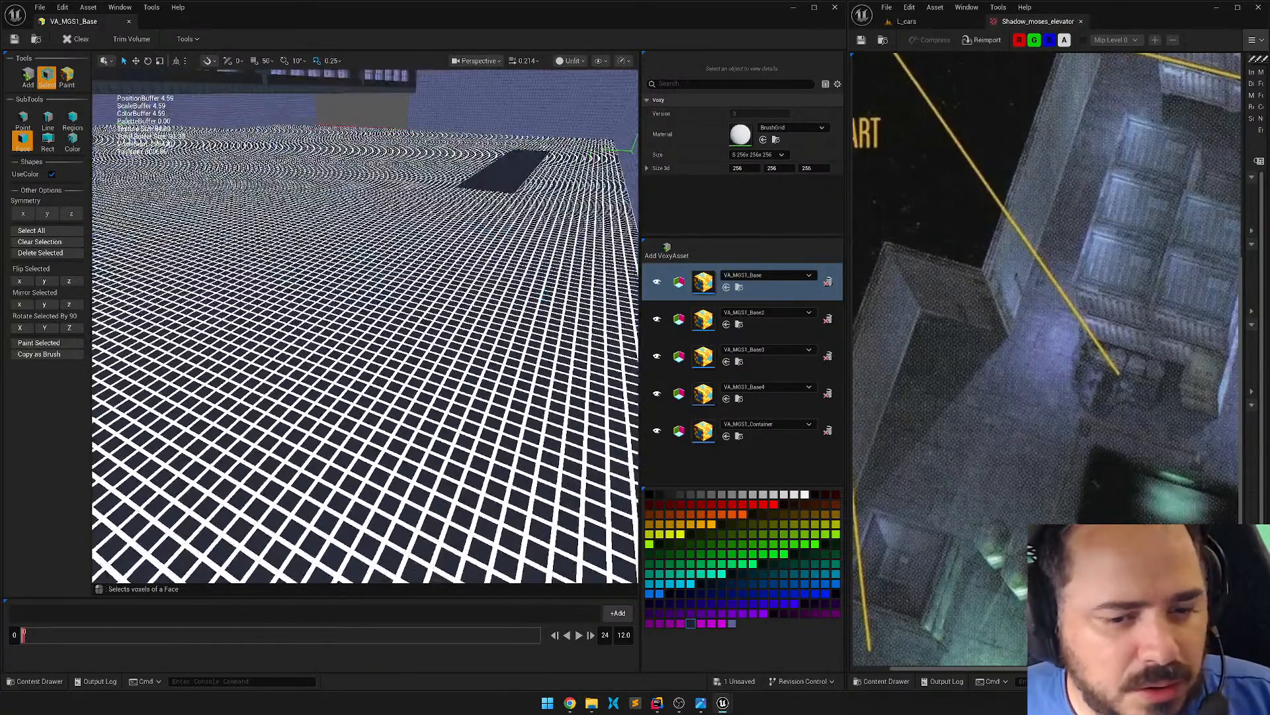
pyautogui.moveTo(499, 204); pyautogui.dragTo(539, 215, button='right')
pyautogui.press('Escape')
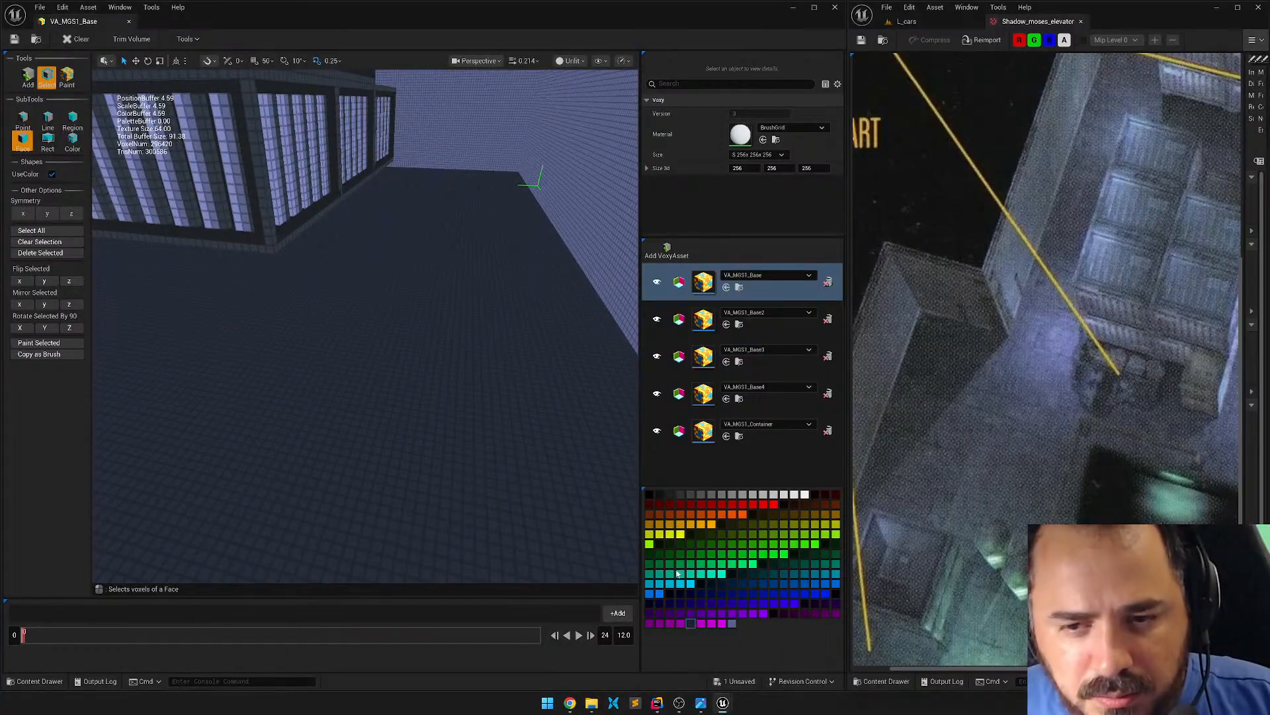
# Change VA_MGS1_Base's dark navy swatch to a lighter, less saturated slate, 383F50FF, with a colour value of 0.08.
pyautogui.doubleClick(692, 622)
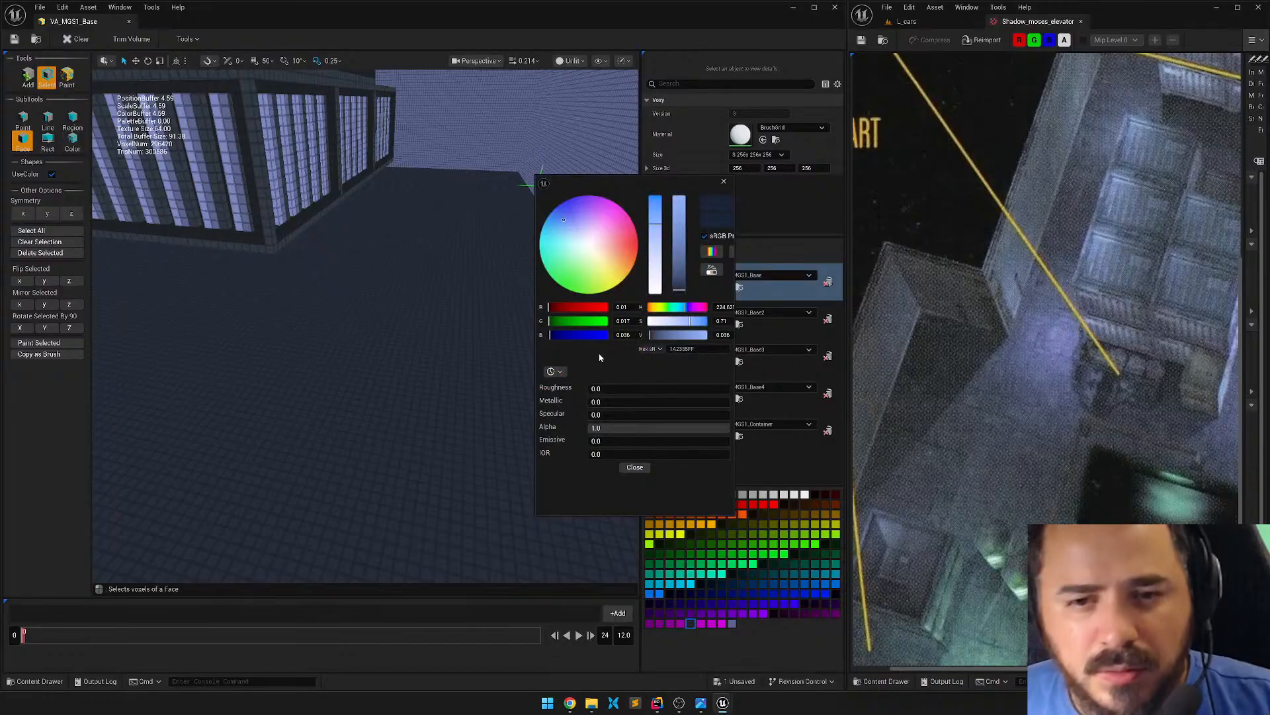
pyautogui.click(723, 334)
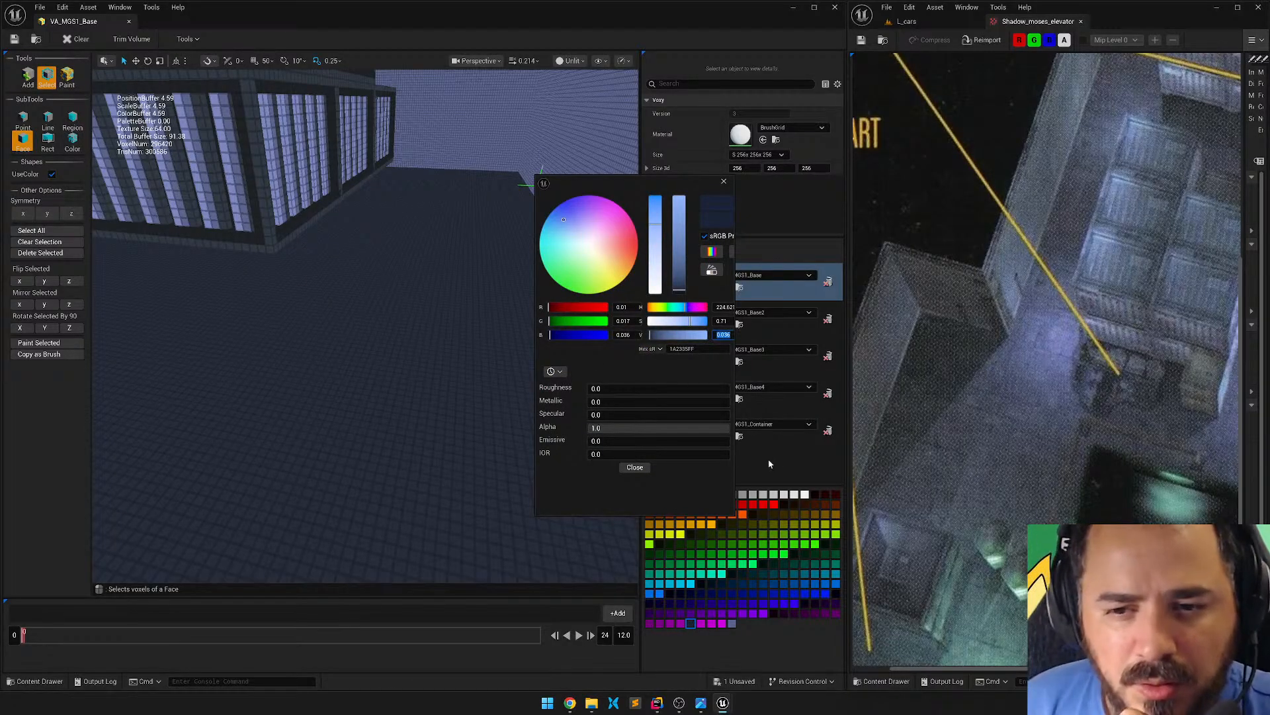
pyautogui.write('0')
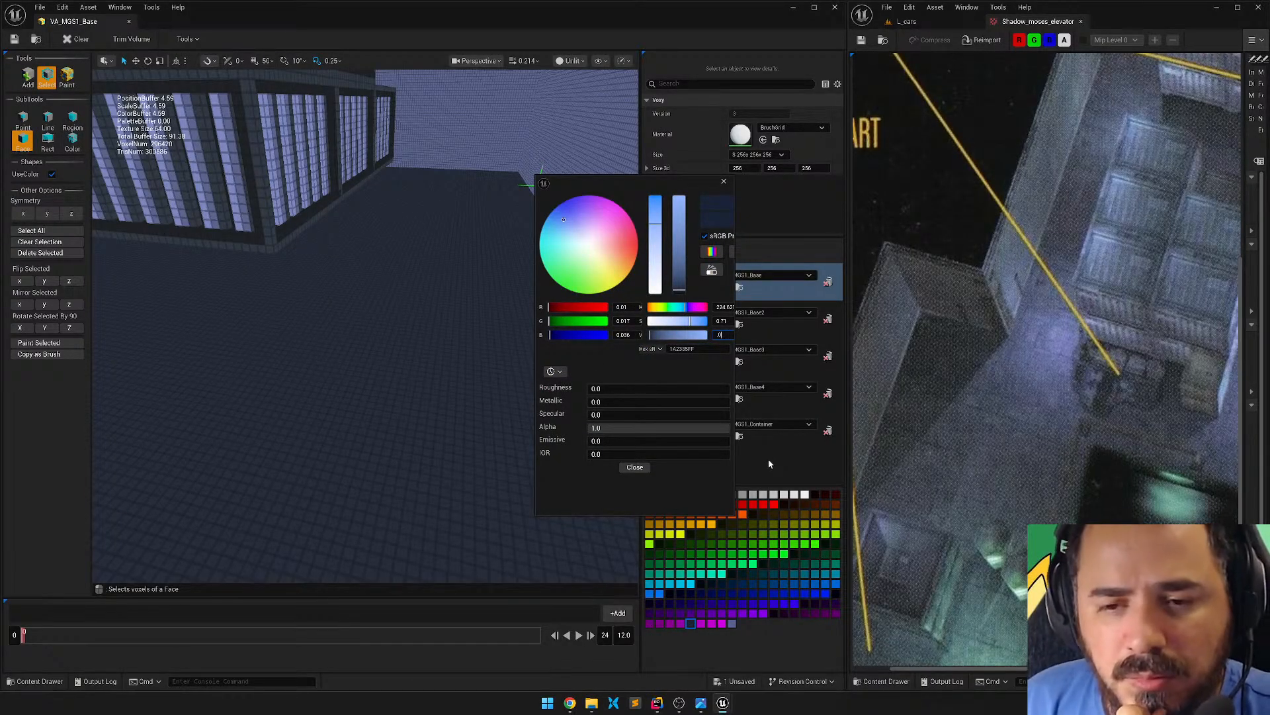
pyautogui.write('.08')
pyautogui.press('Return')
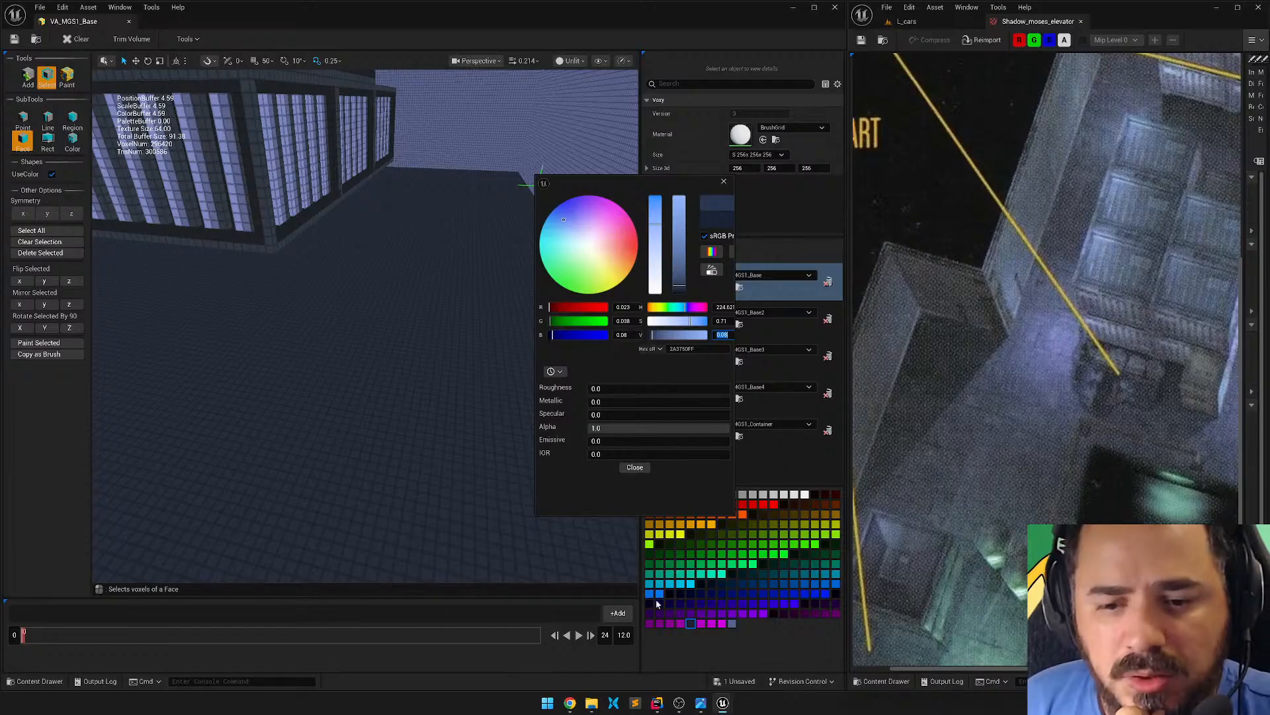
pyautogui.click(721, 321)
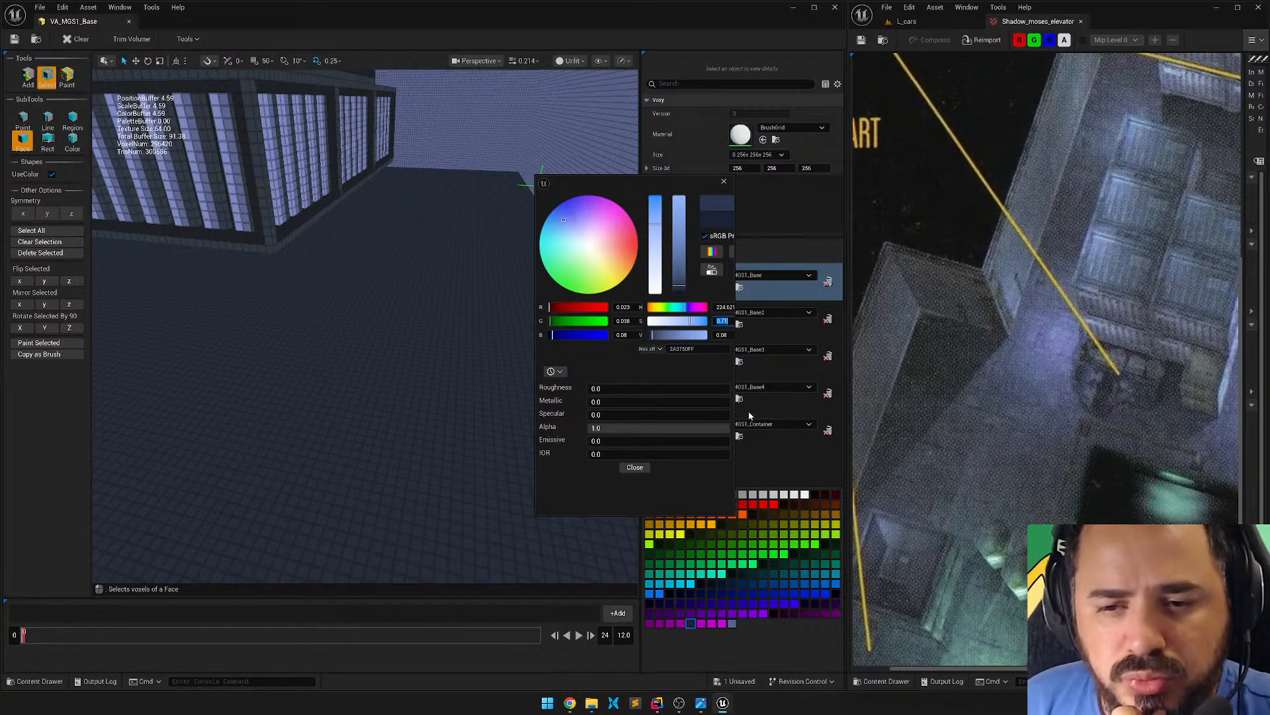
pyautogui.write('0.05')
pyautogui.press('Return')
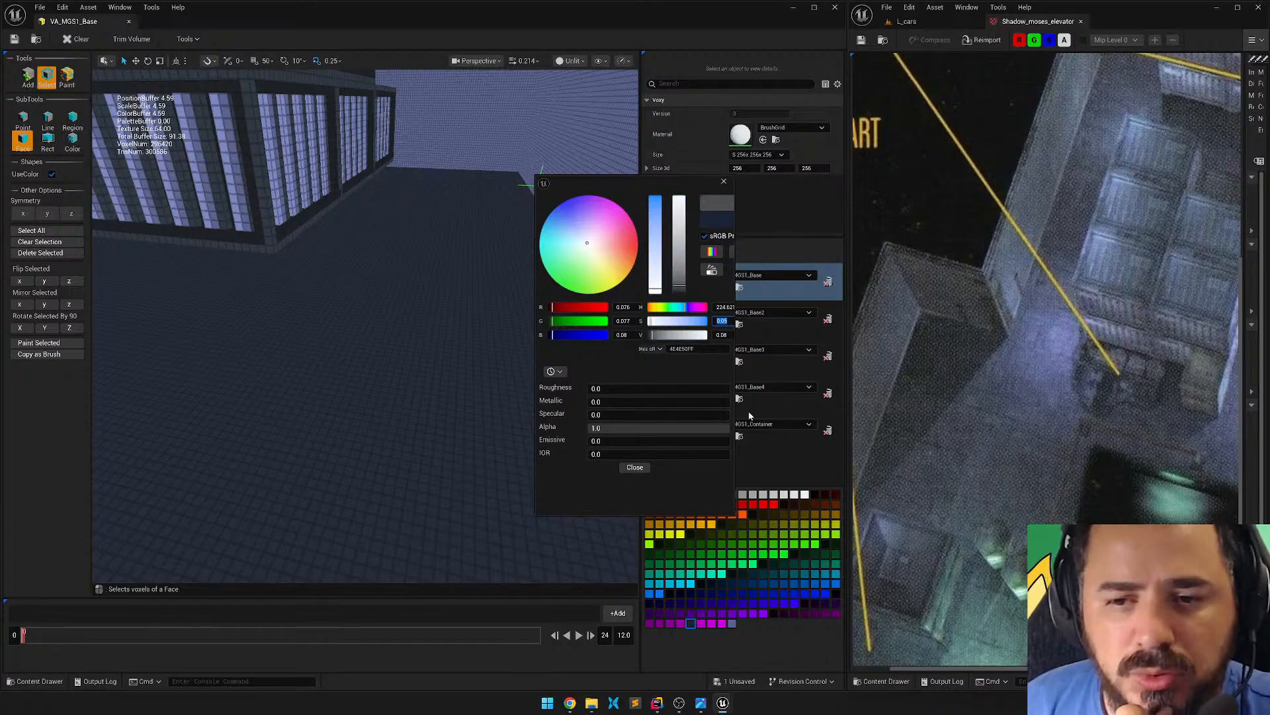
pyautogui.click(634, 467)
# Select the room's floor face again and repaint it with the adjusted slate swatch.
pyautogui.moveTo(534, 403); pyautogui.dragTo(304, 359, button='right')
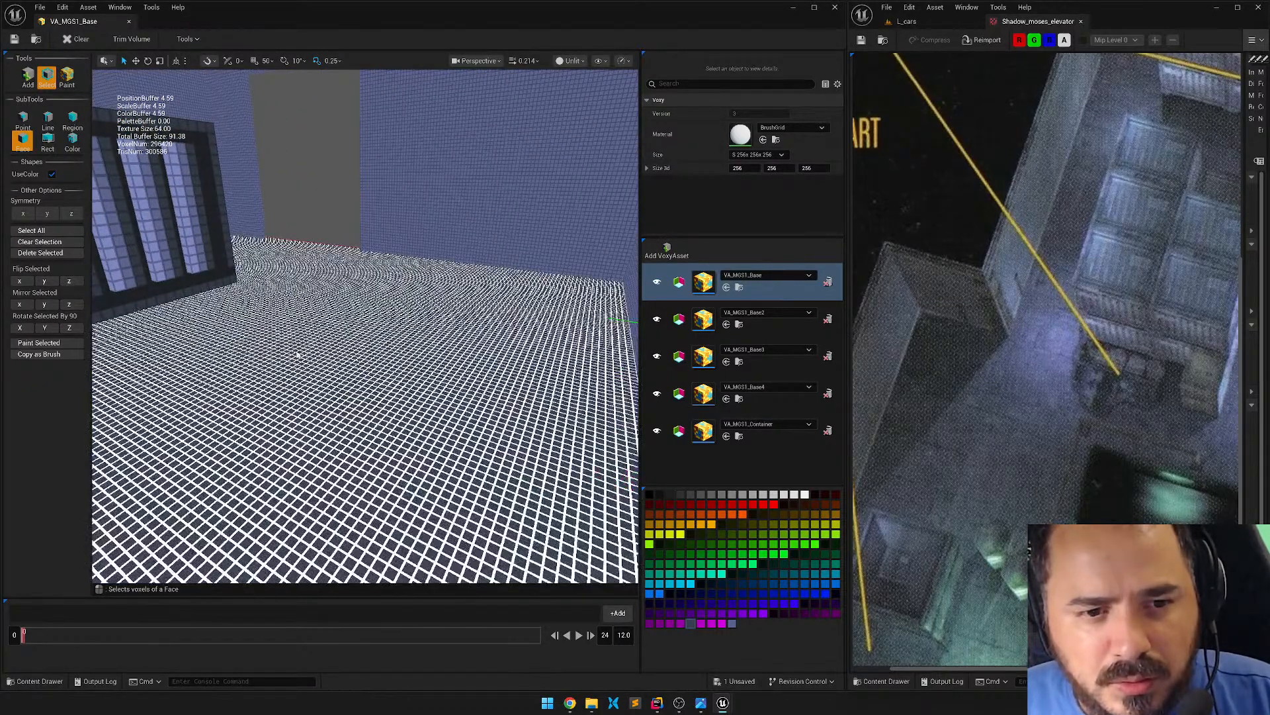
pyautogui.moveTo(323, 197)
pyautogui.mouseDown(button='right')
pyautogui.moveTo(390, 258)
pyautogui.moveTo(370, 278)
pyautogui.moveTo(363, 252)
pyautogui.moveTo(370, 271)
pyautogui.moveTo(390, 255)
pyautogui.moveTo(381, 218)
pyautogui.moveTo(330, 179)
pyautogui.mouseUp(button='right')
pyautogui.press('s')
pyautogui.scroll(2, 370, 278)
pyautogui.press('w')
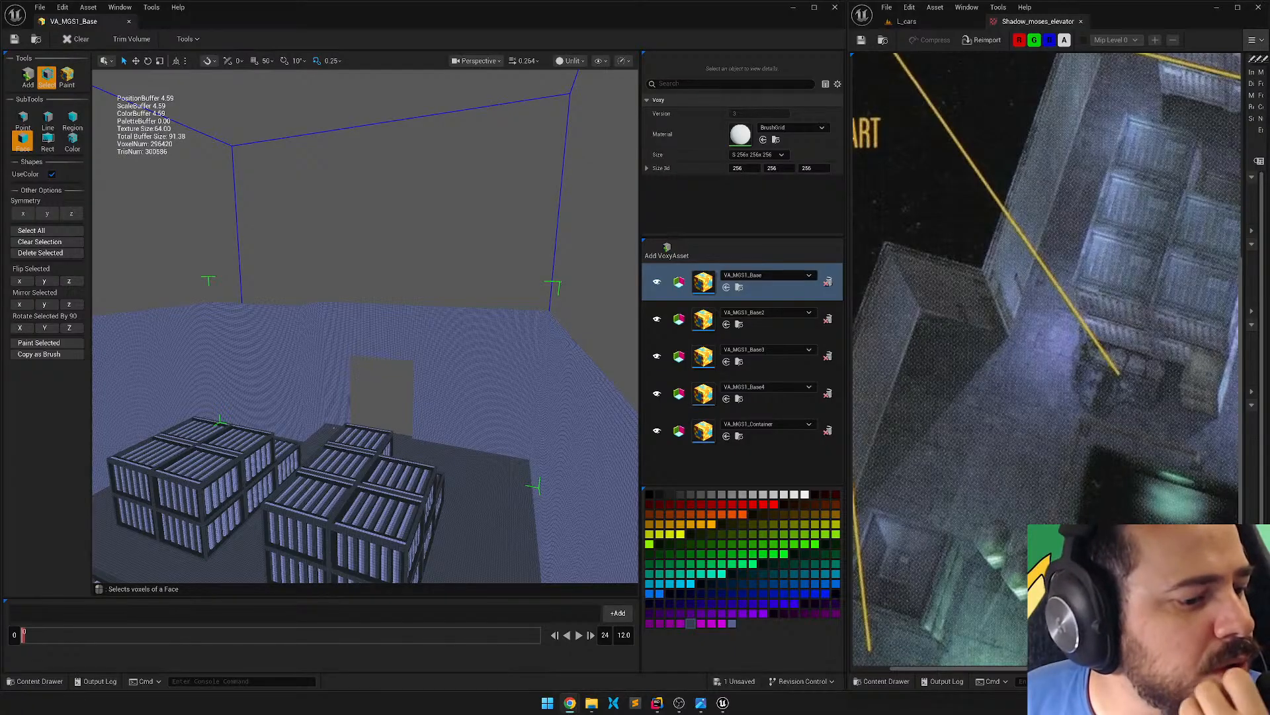
# Compare the recoloured room and its walls with the full cargo dock reference image.
pyautogui.moveTo(452, 328); pyautogui.dragTo(469, 373, button='right')
pyautogui.press('s')
pyautogui.scroll(-8, 1049, 483)
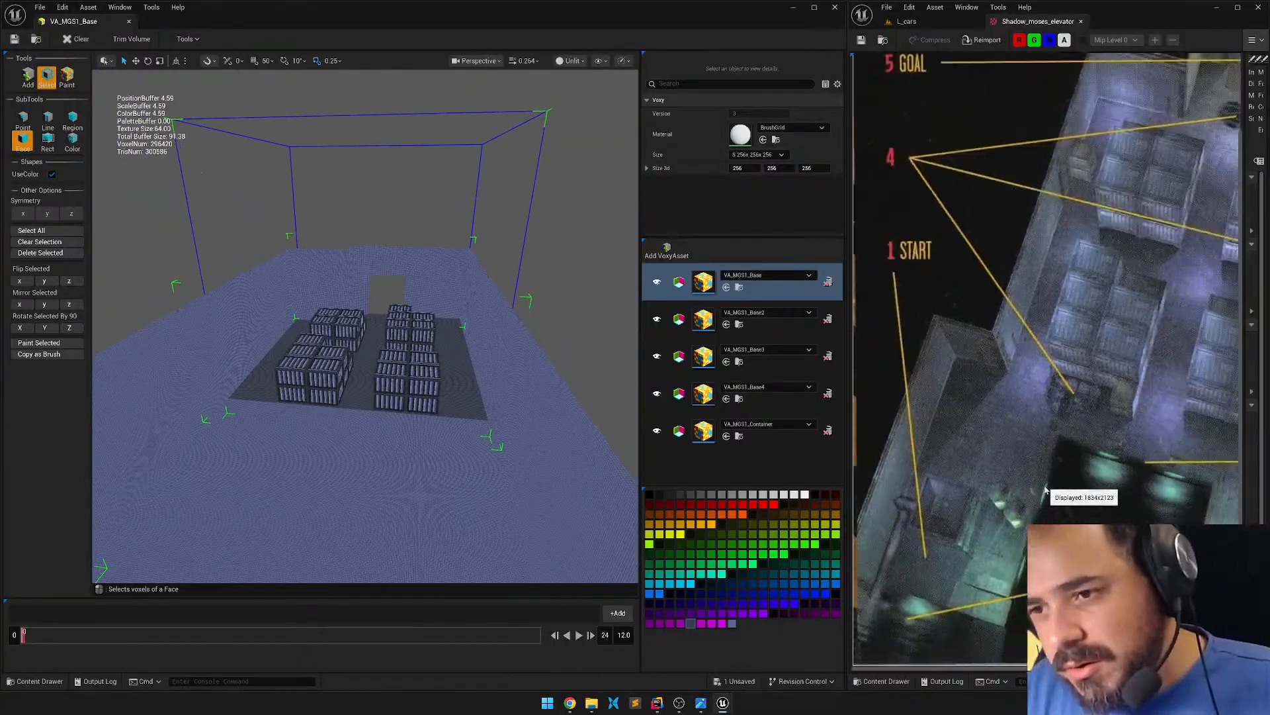
pyautogui.scroll(3, 1037, 479)
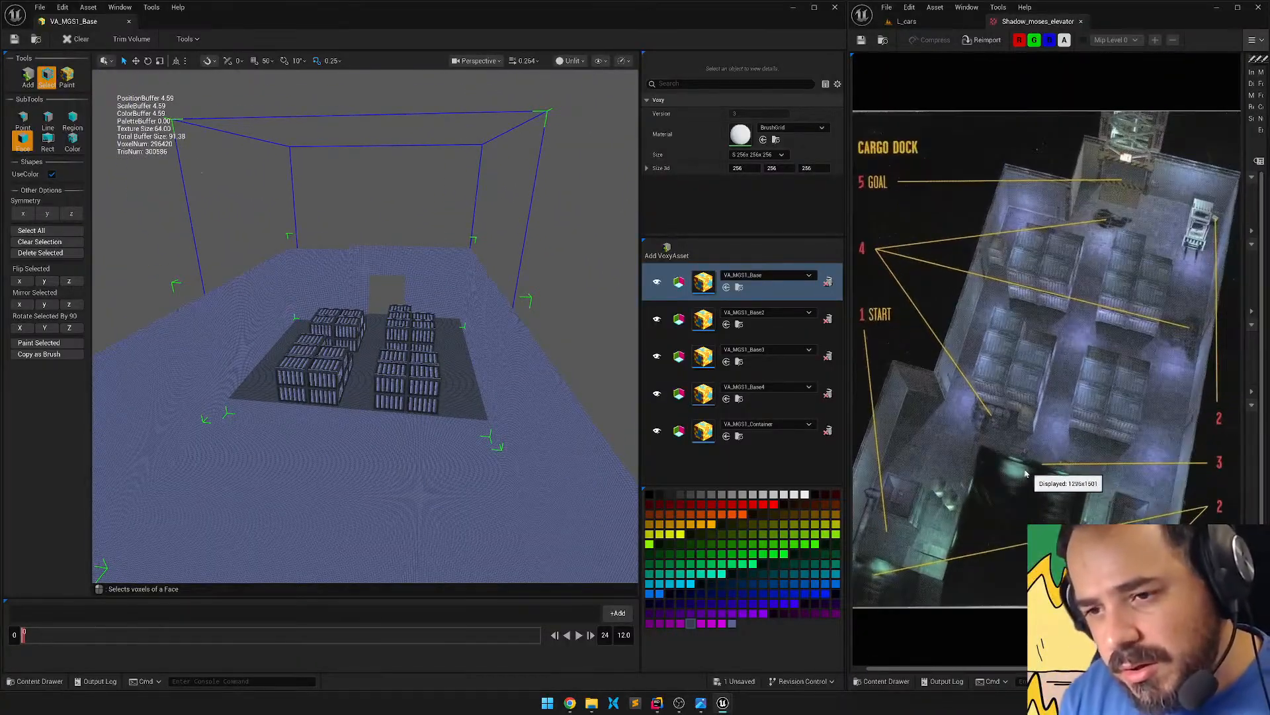
pyautogui.scroll(1, 1130, 343)
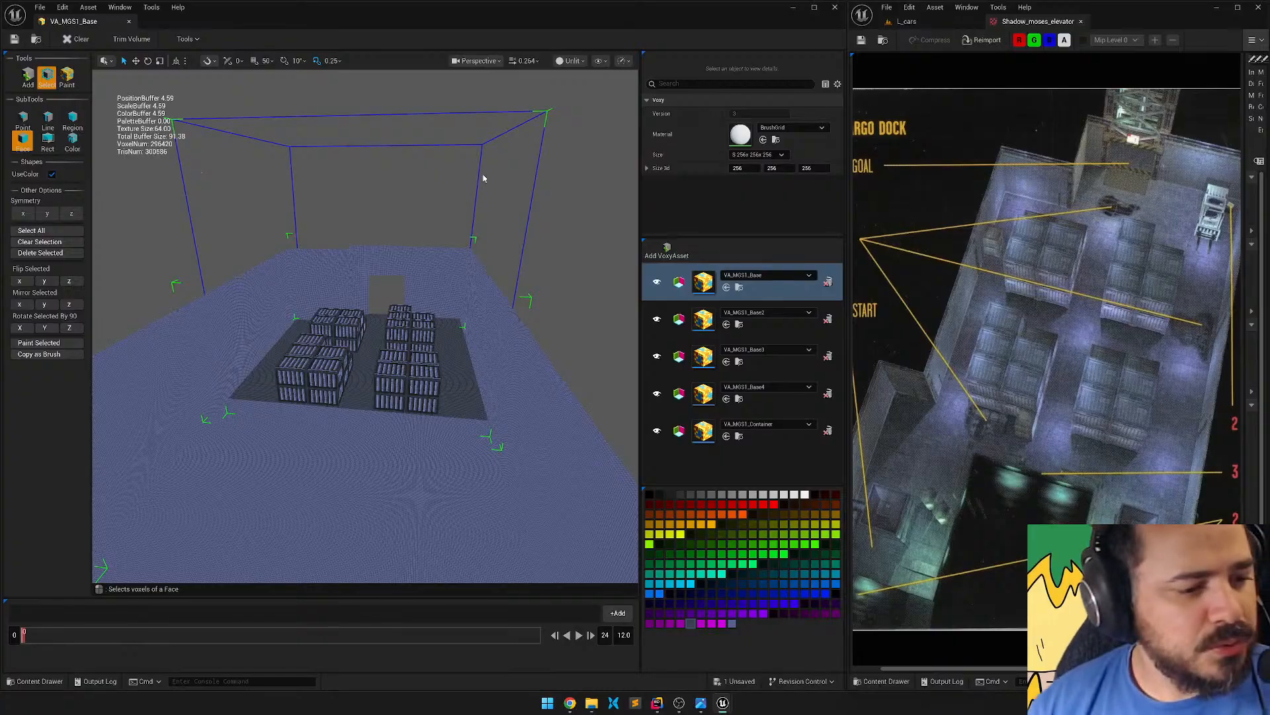
pyautogui.moveTo(454, 192); pyautogui.dragTo(463, 142, button='right')
pyautogui.press('w')
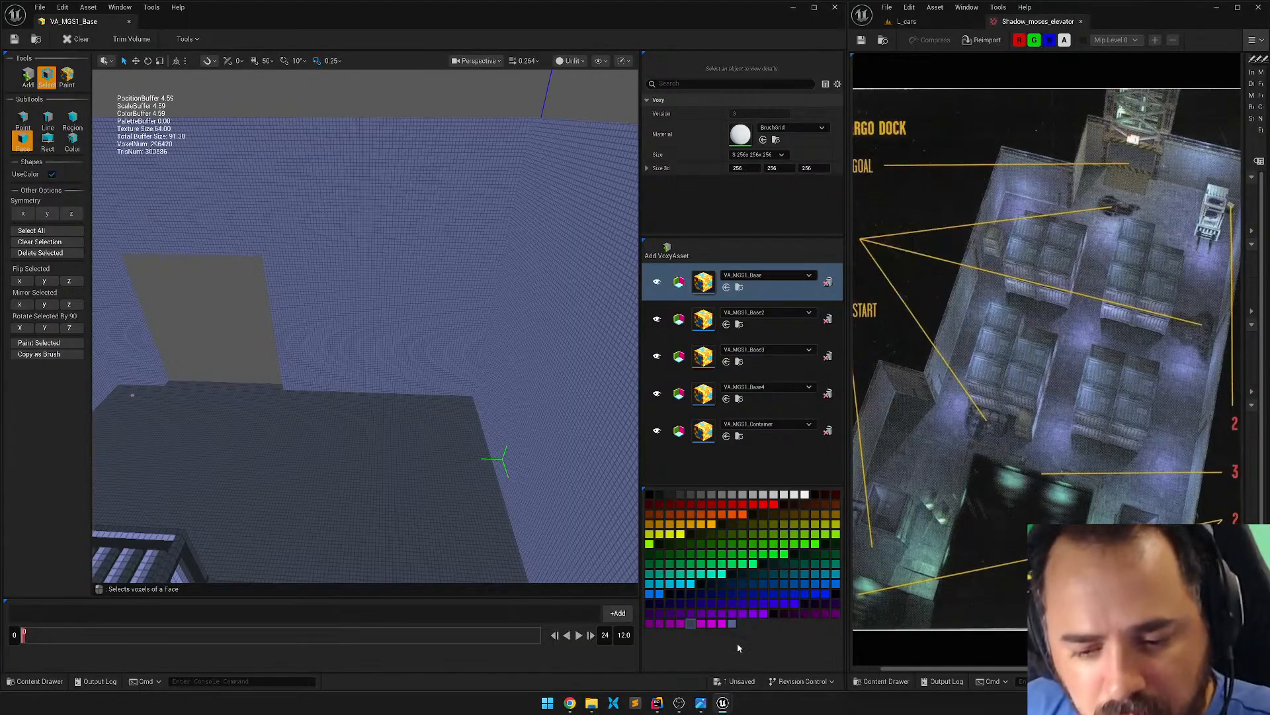
# Copy the floor swatch's hex code 383F50FF to the blue wall swatch and set that swatch's colour value to 0.13.
pyautogui.doubleClick(732, 623)
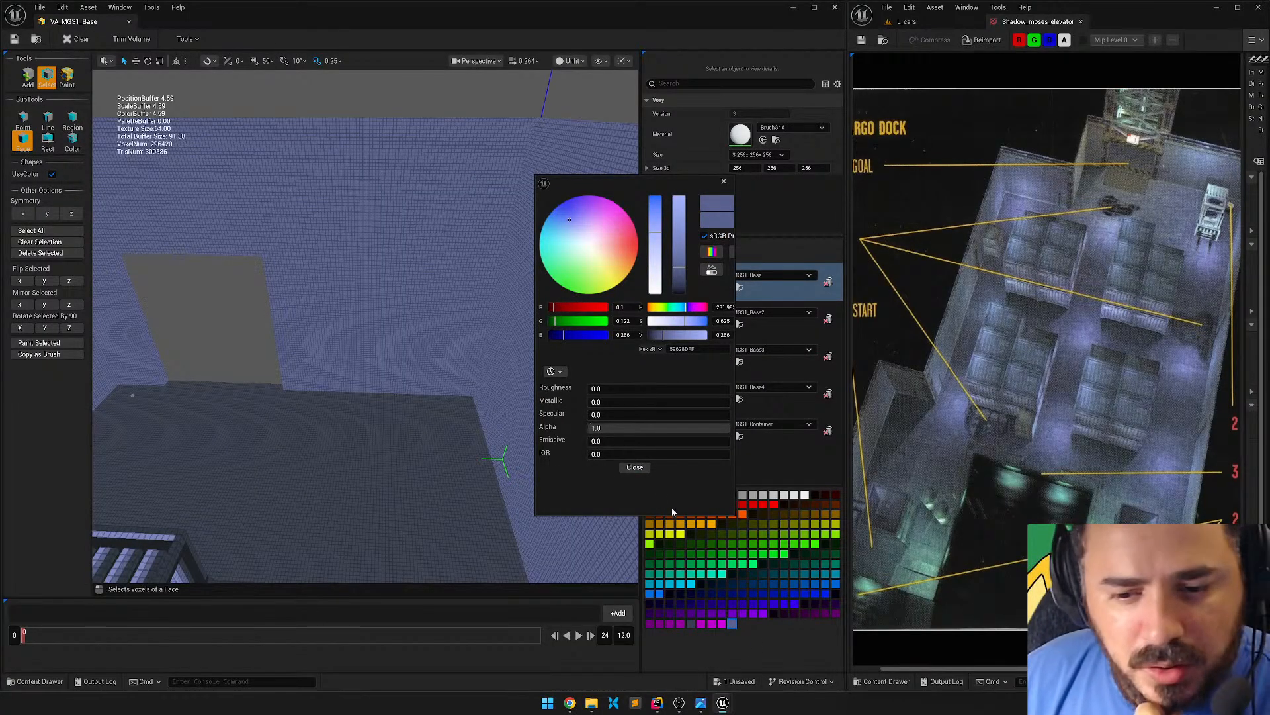
pyautogui.click(635, 467)
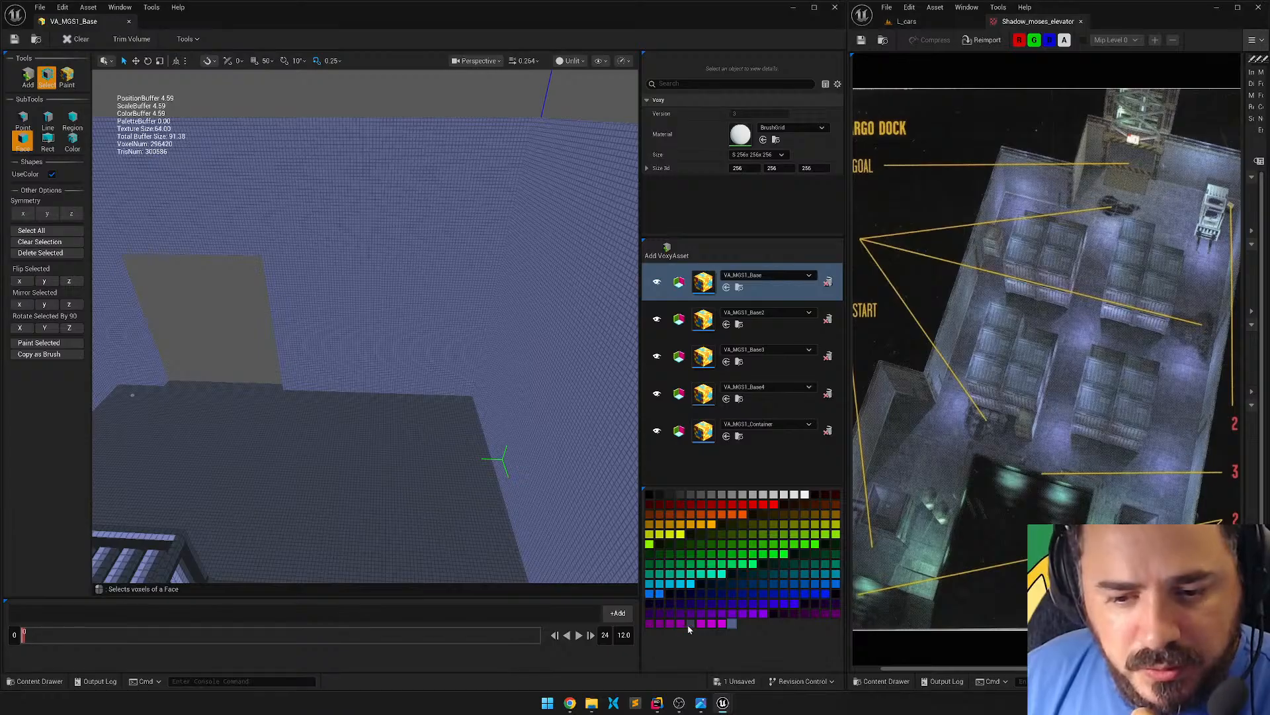
pyautogui.doubleClick(689, 625)
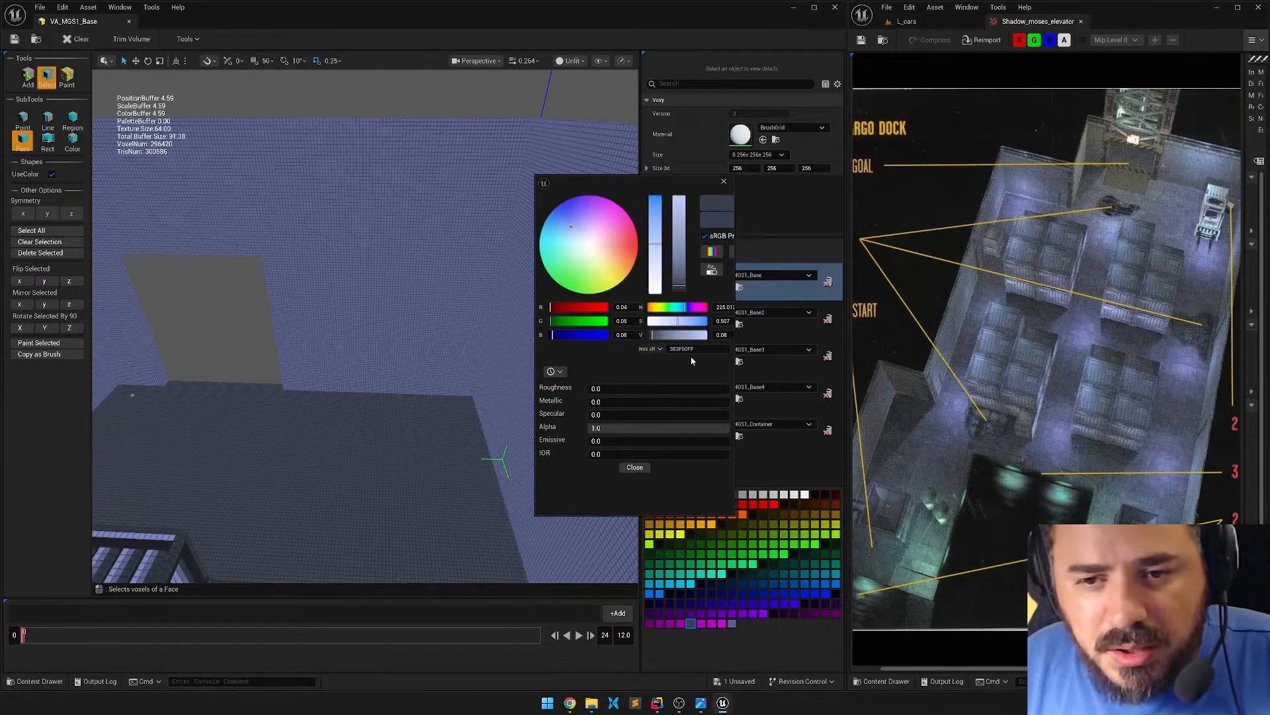
pyautogui.click(635, 467)
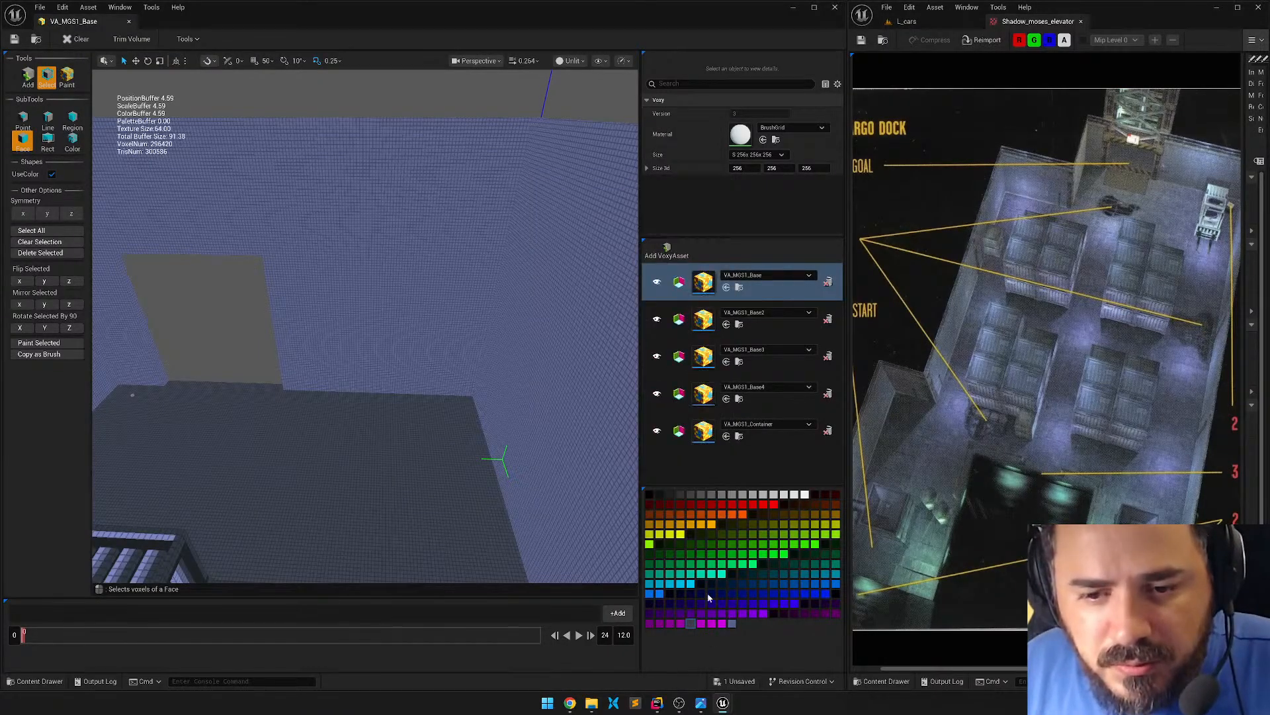
pyautogui.doubleClick(732, 623)
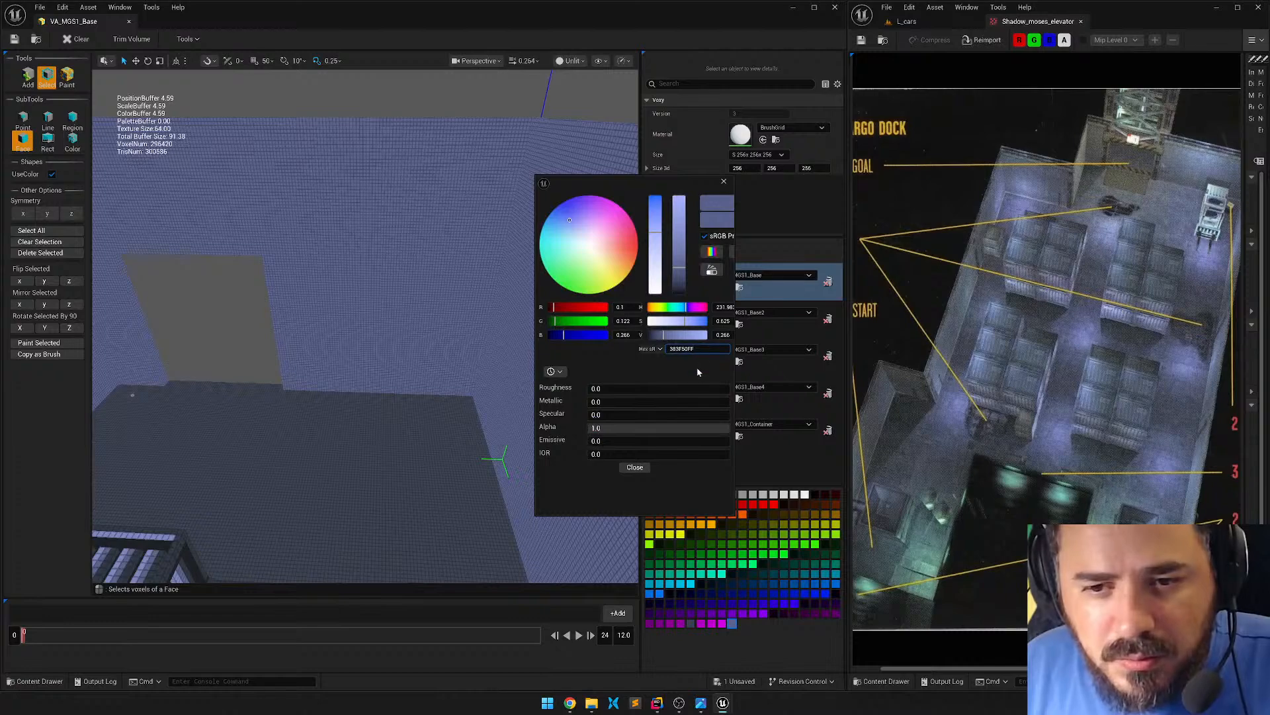
pyautogui.press('Return')
pyautogui.click(720, 336)
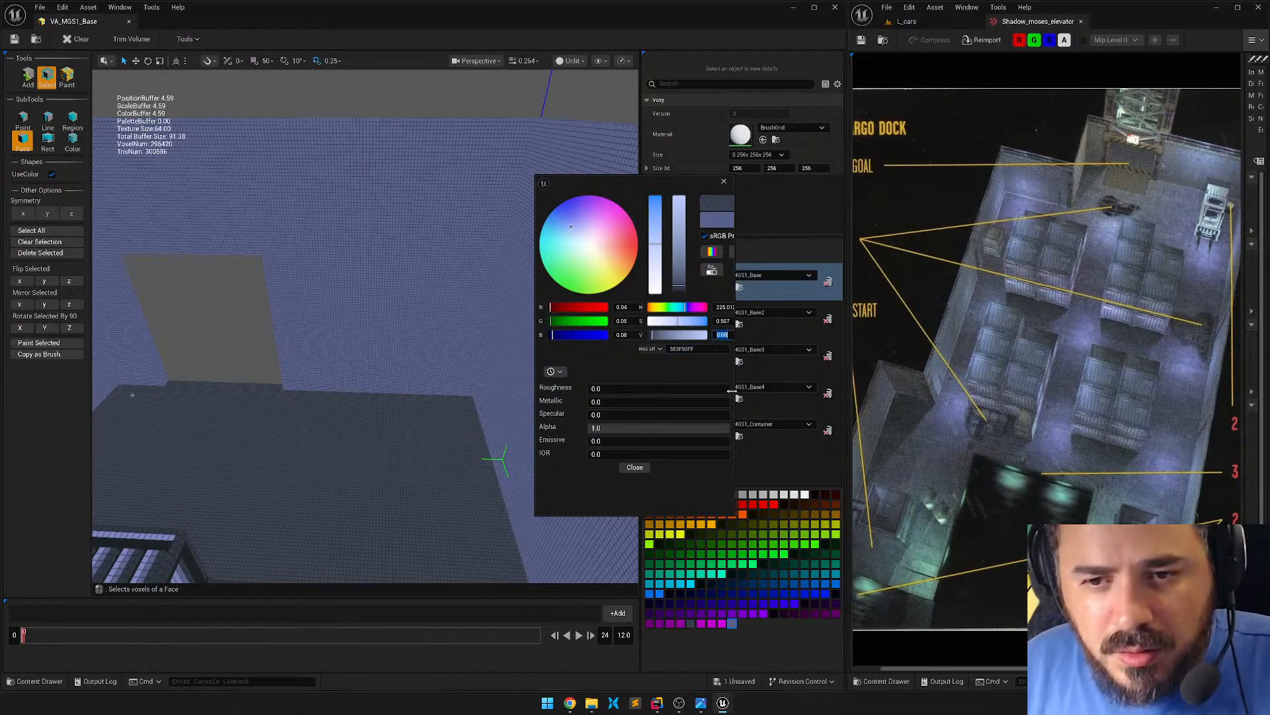
pyautogui.write('.13')
pyautogui.press('Return')
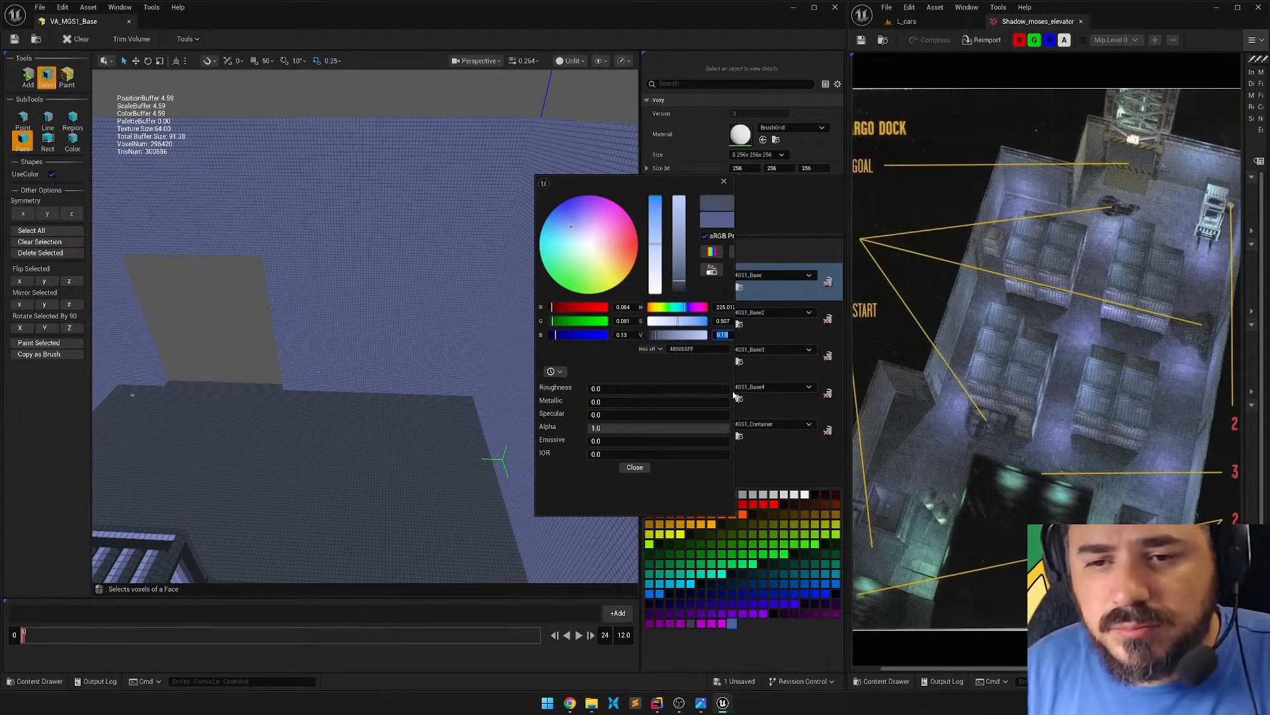
pyautogui.click(634, 469)
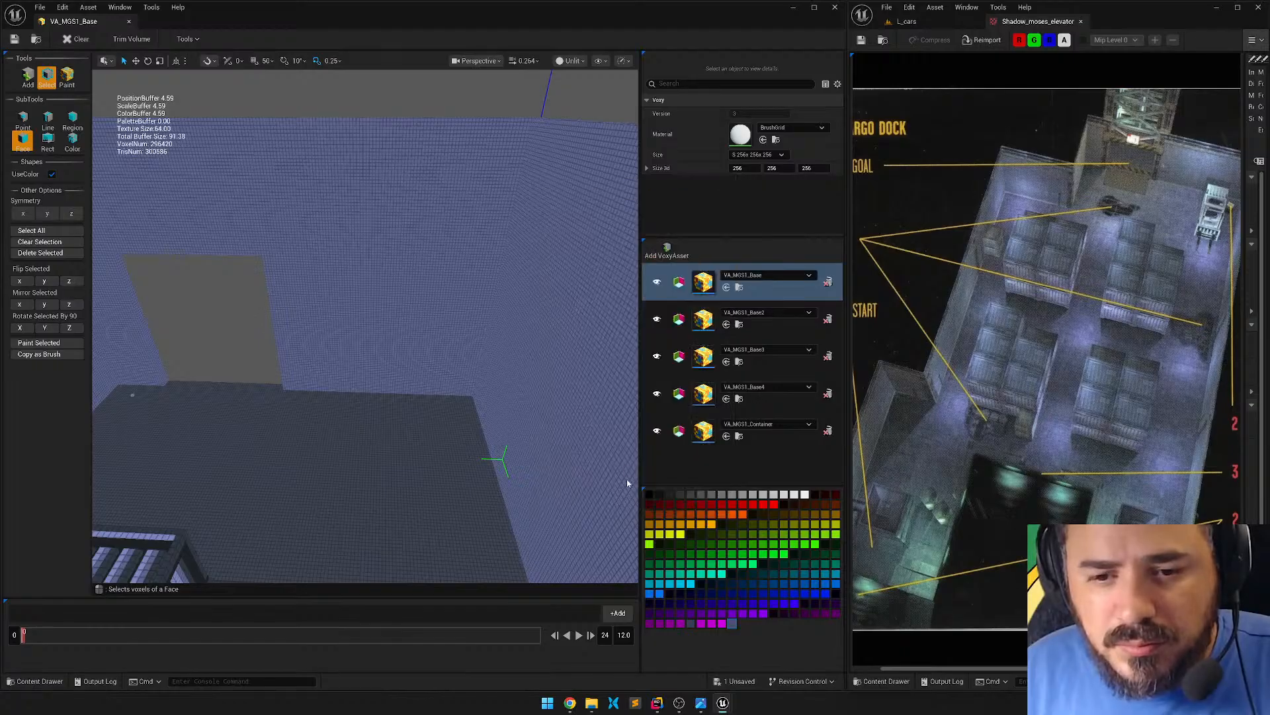
# Repaint the VA_MGS1_Base room walls with the new slate swatch and copy that swatch's hex code.
pyautogui.click(503, 495)
pyautogui.click(216, 309)
pyautogui.moveTo(215, 309); pyautogui.dragTo(218, 416, button='right')
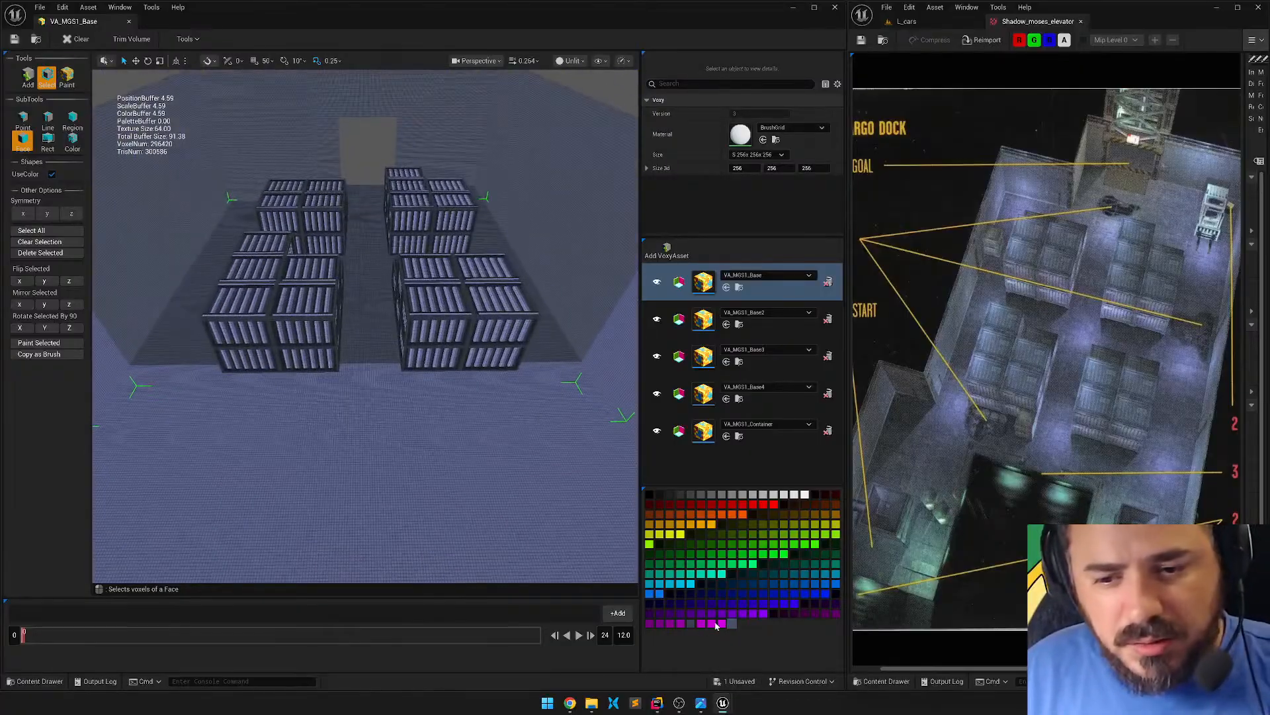
pyautogui.doubleClick(732, 624)
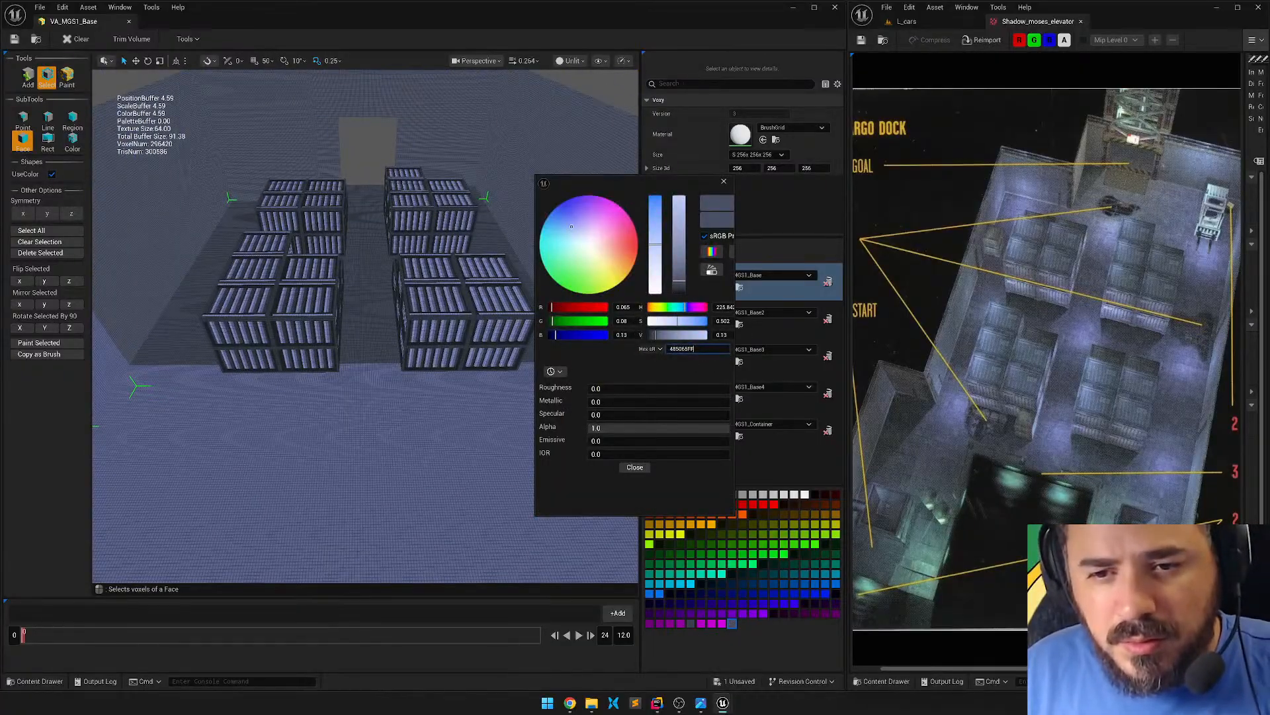
pyautogui.click(634, 467)
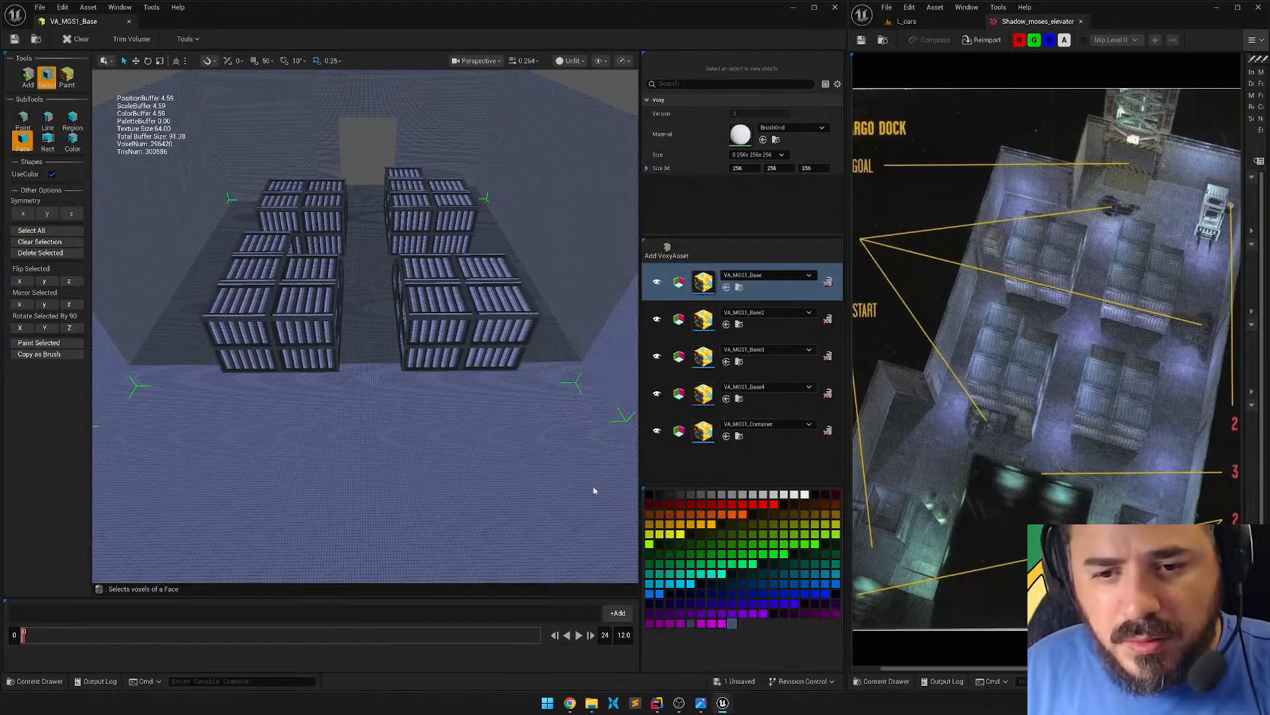
# Apply the copied slate hex code 485065FF to VA_MGS1_Base2's blue wall swatch and select that asset's floor face.
pyautogui.click(761, 319)
pyautogui.doubleClick(733, 622)
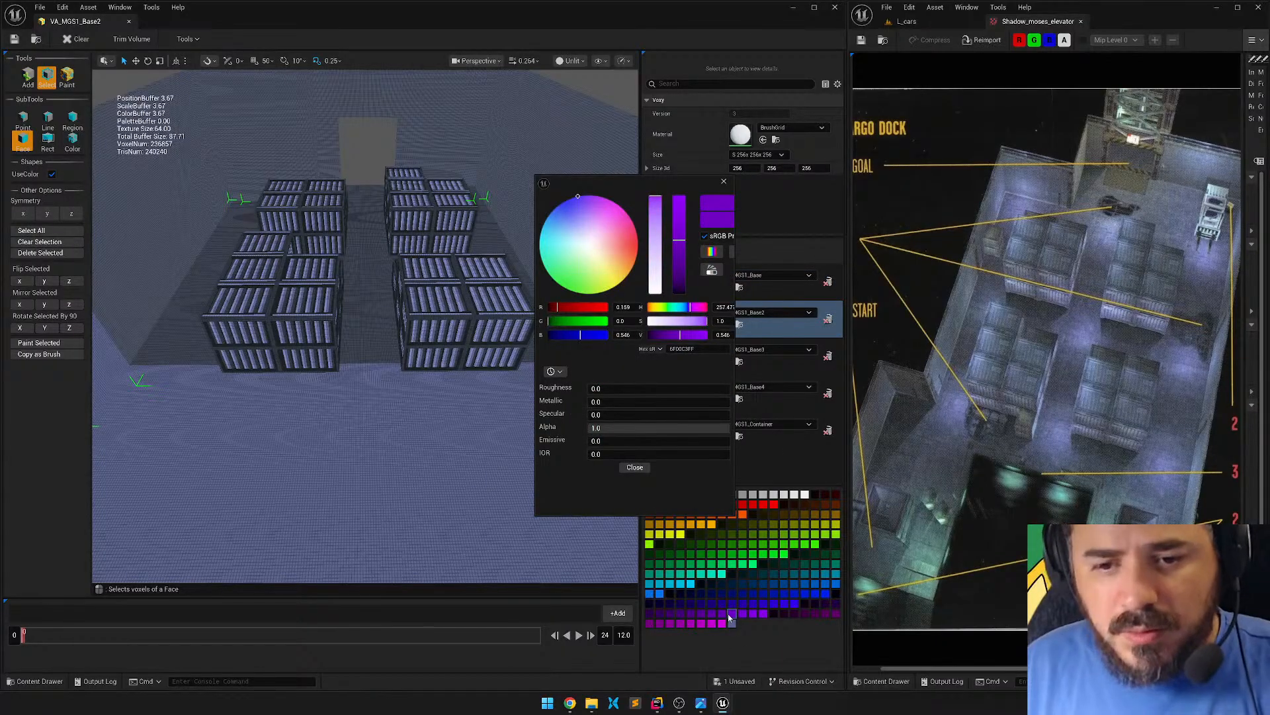
pyautogui.click(625, 468)
pyautogui.doubleClick(730, 622)
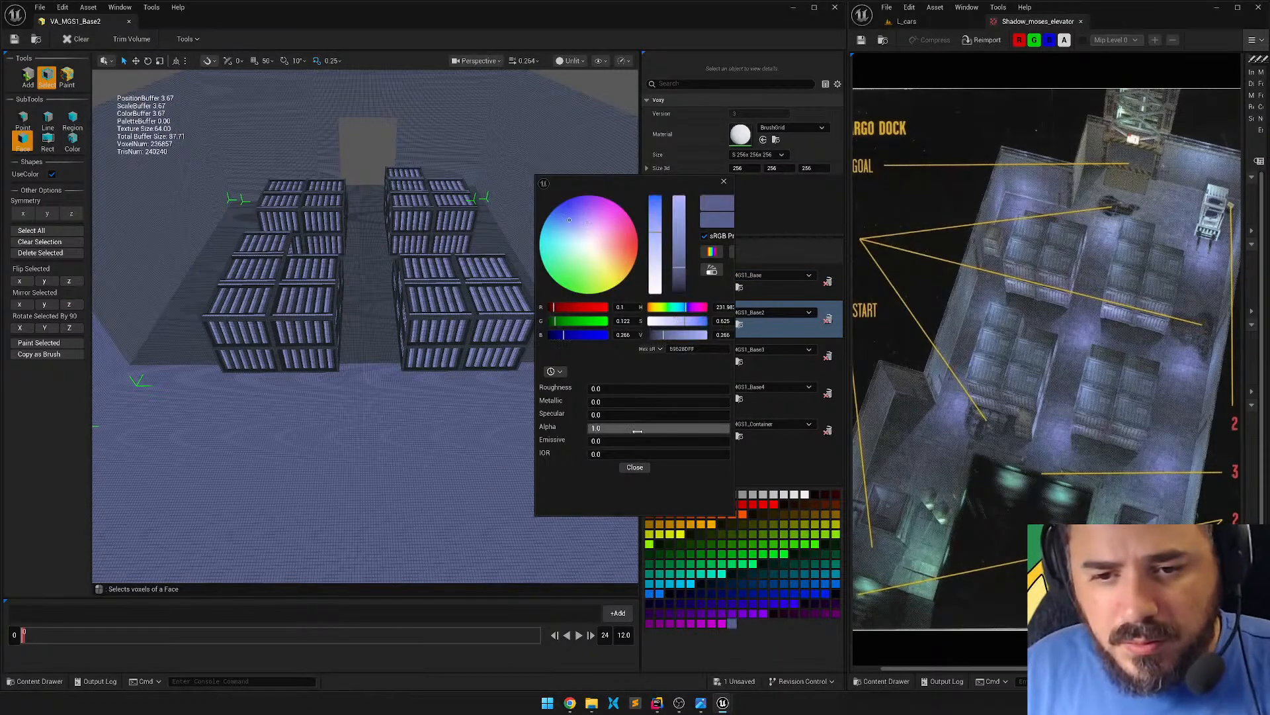
pyautogui.click(634, 467)
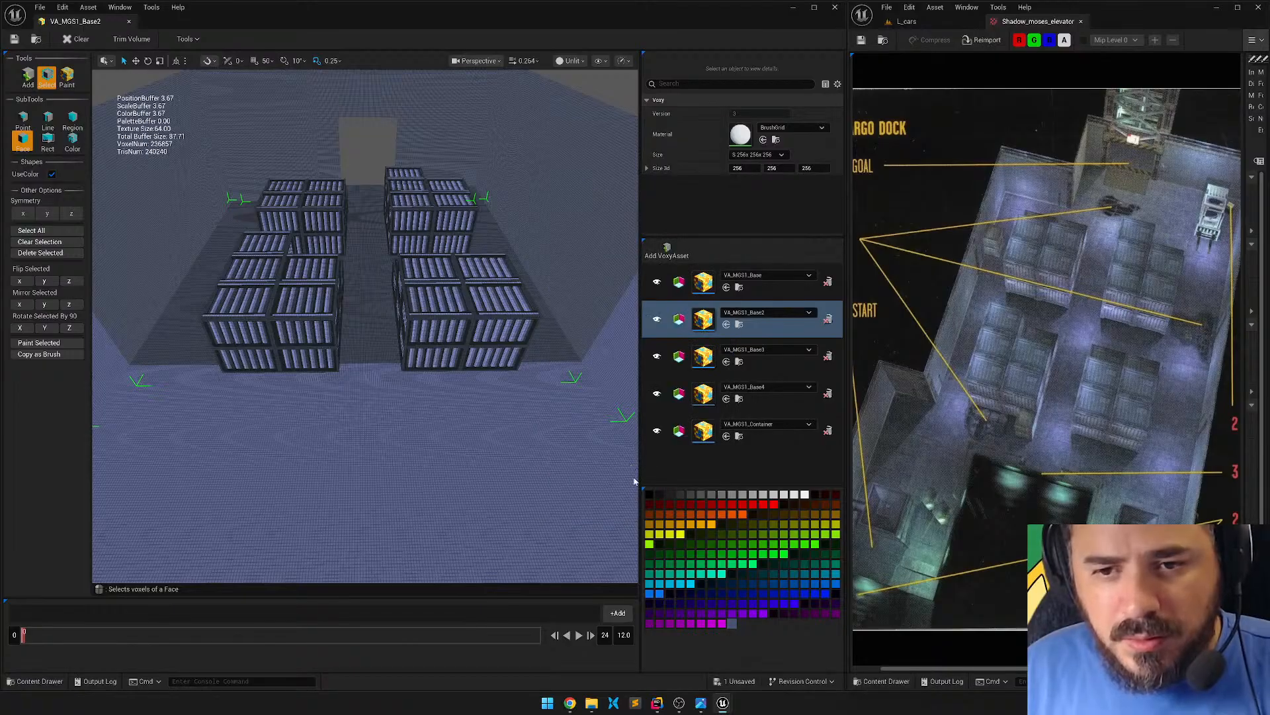
pyautogui.click(581, 529)
pyautogui.moveTo(487, 363); pyautogui.dragTo(622, 362, button='right')
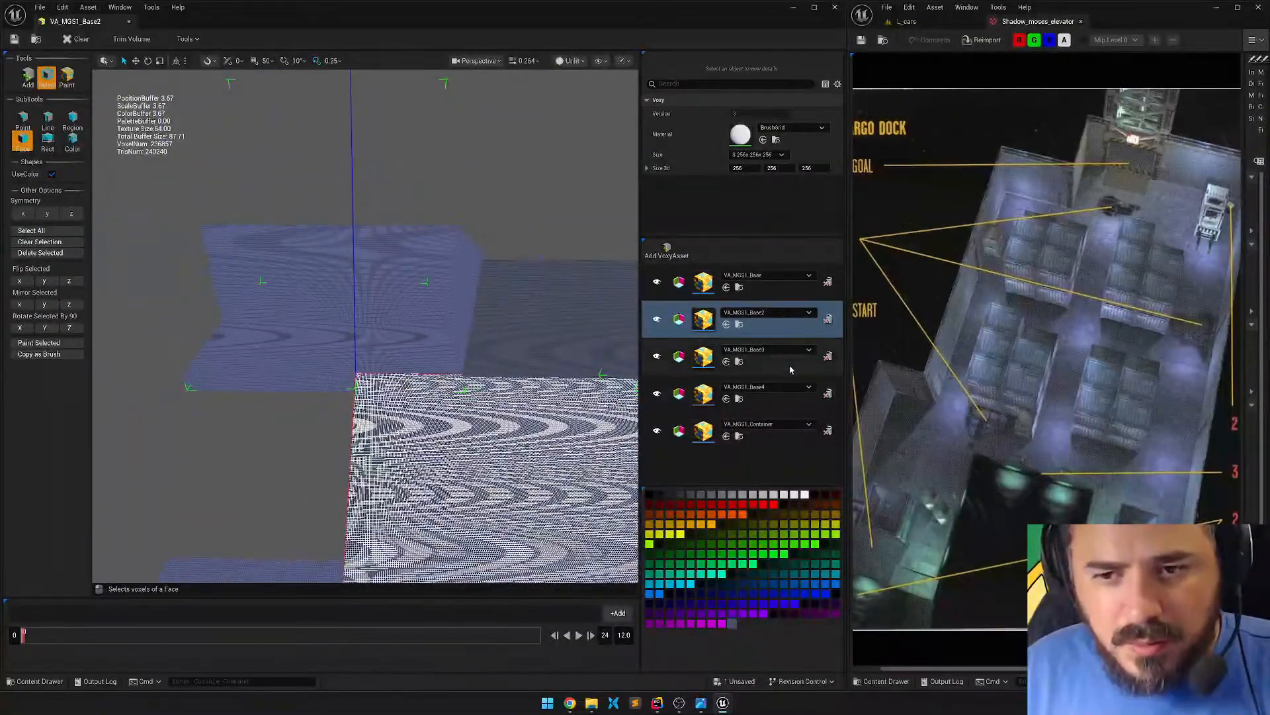
# Apply the same slate hex code 485065FF to the blue wall swatches of VA_MGS1_Base3 and VA_MGS1_Base4.
pyautogui.click(767, 358)
pyautogui.click(731, 622)
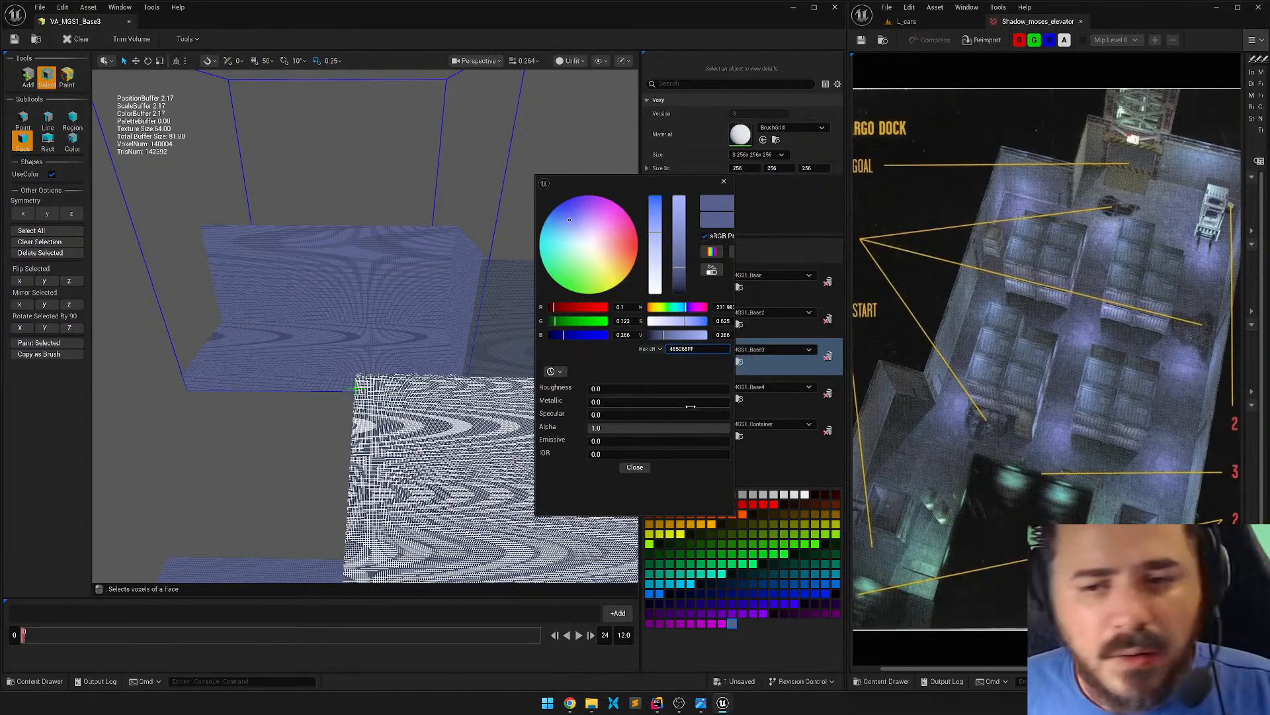
pyautogui.press('Return')
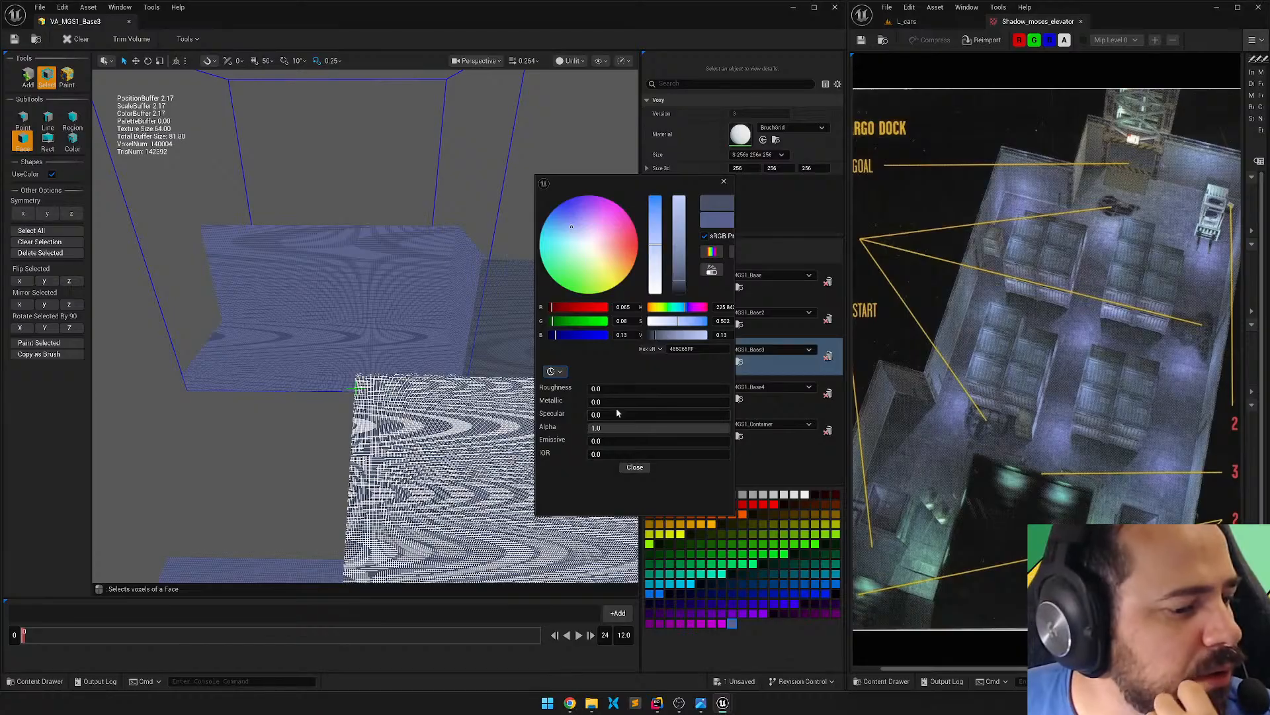
pyautogui.click(637, 468)
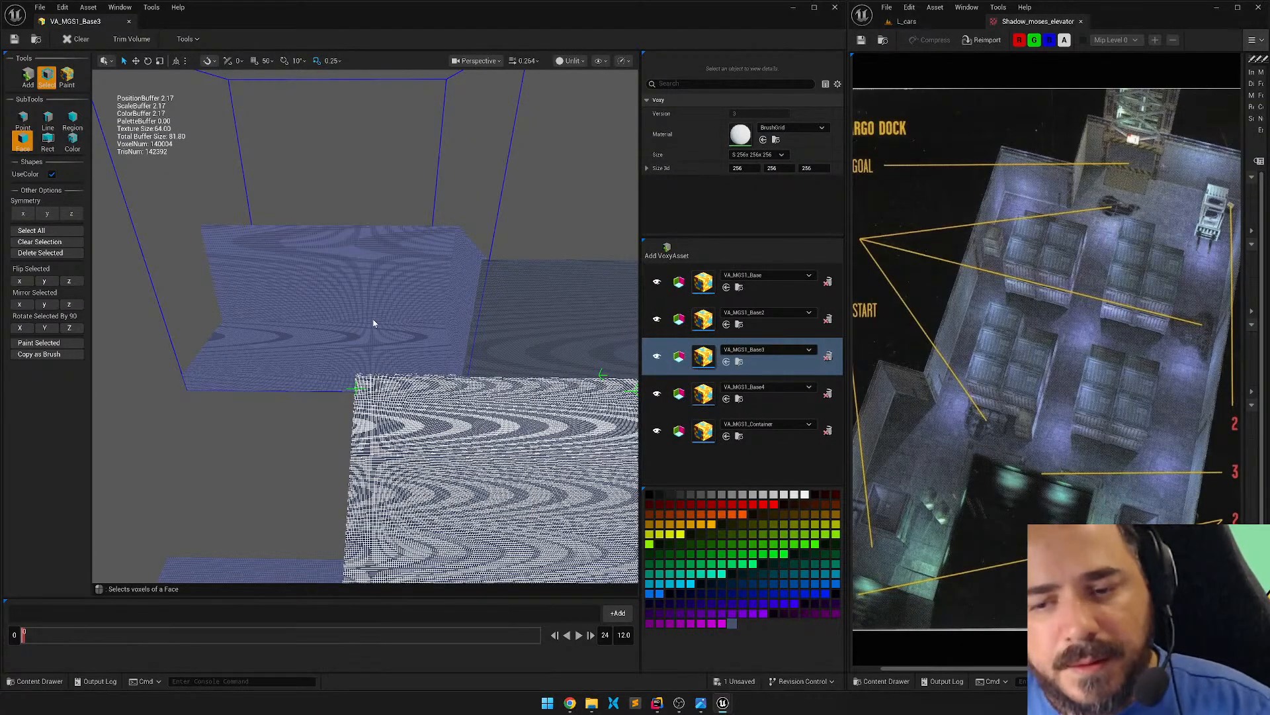
pyautogui.click(767, 400)
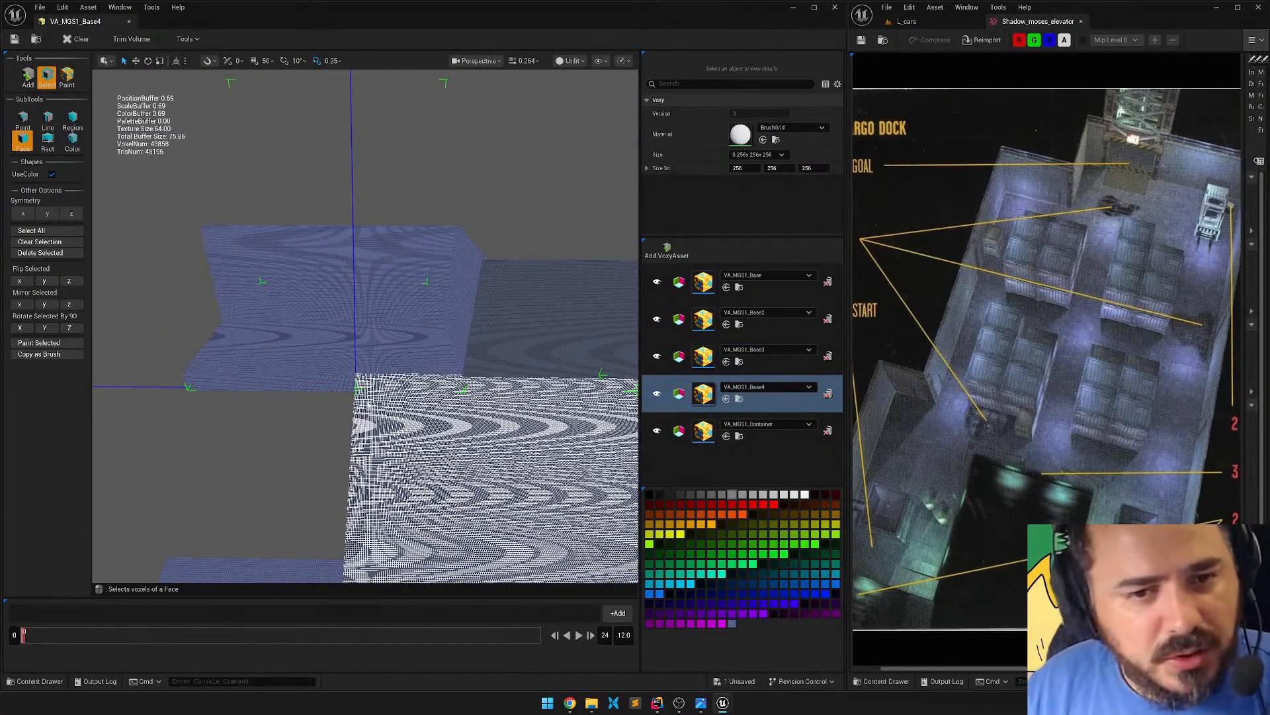
pyautogui.click(731, 624)
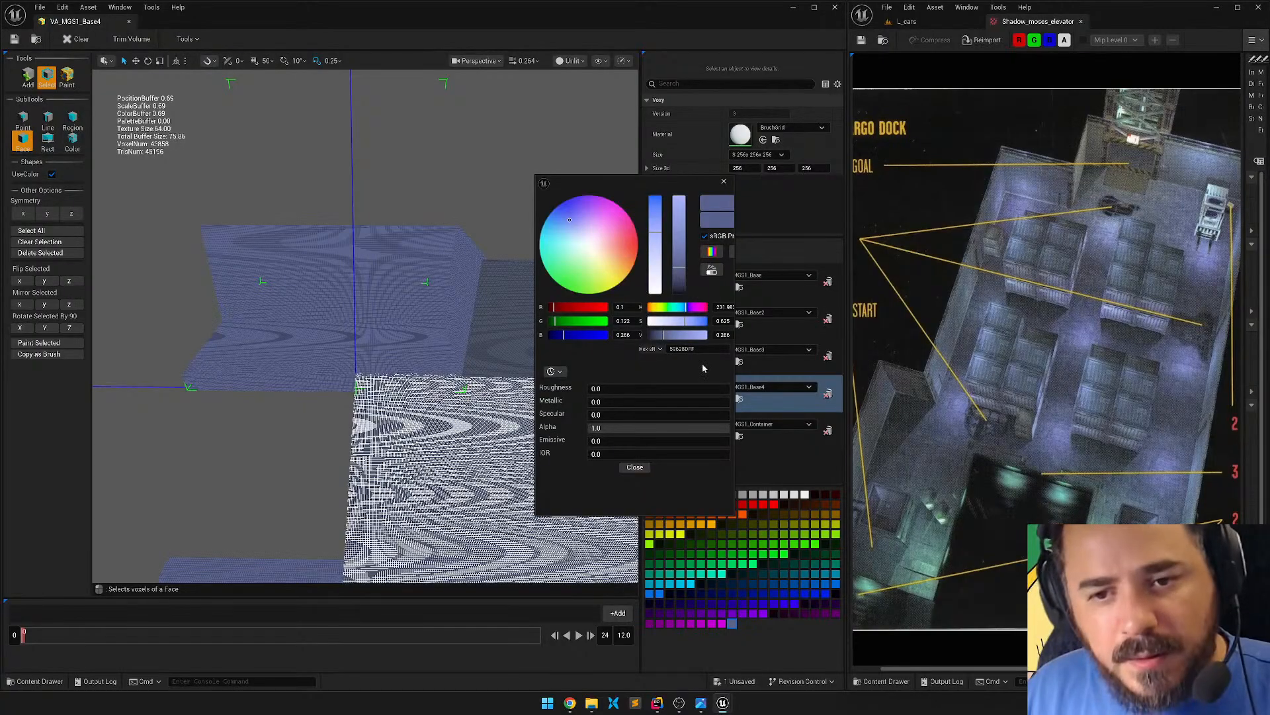
pyautogui.click(635, 467)
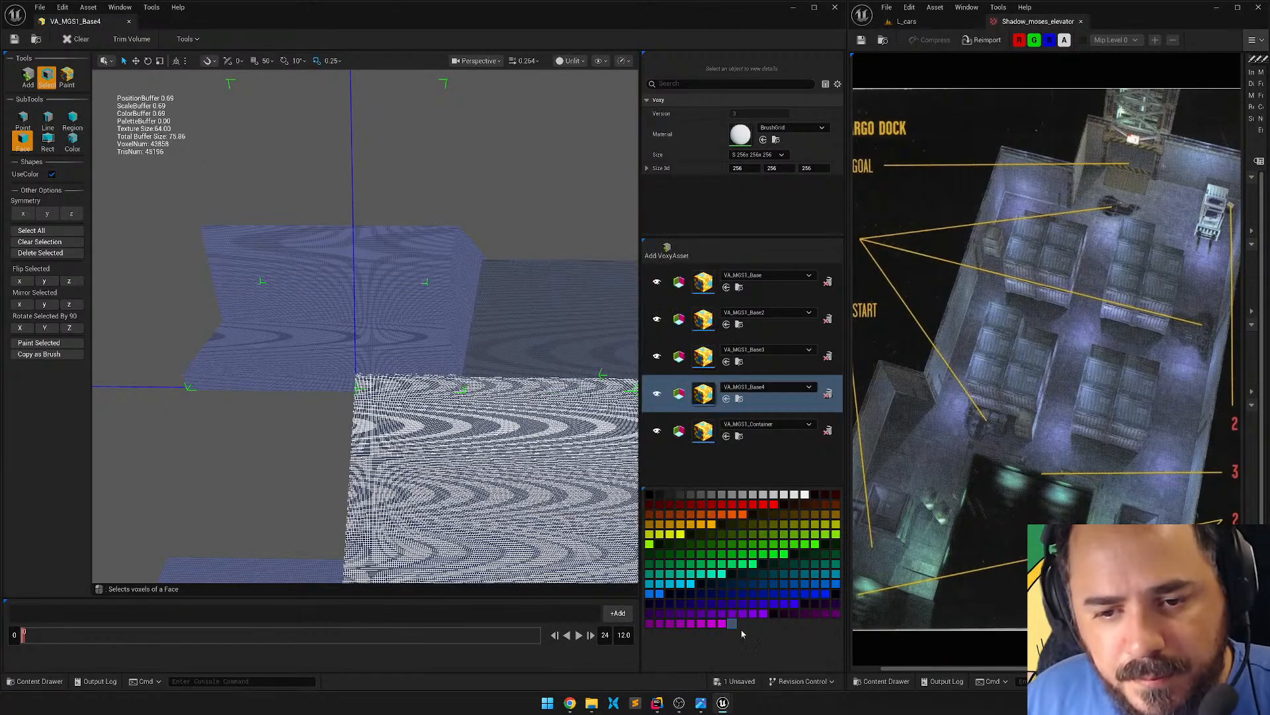
# Replace the matching blue swatch in VA_MGS1_Container's palette with the copied slate hex code 485065FF.
pyautogui.click(763, 436)
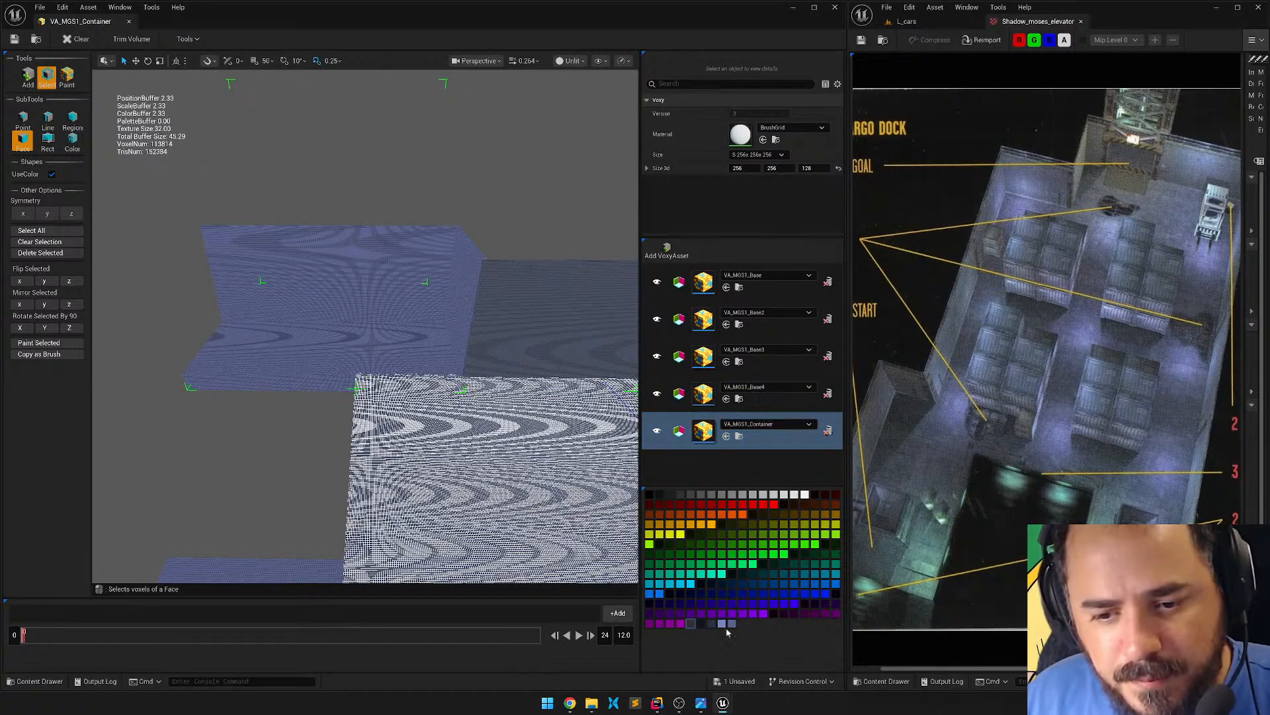
pyautogui.click(775, 397)
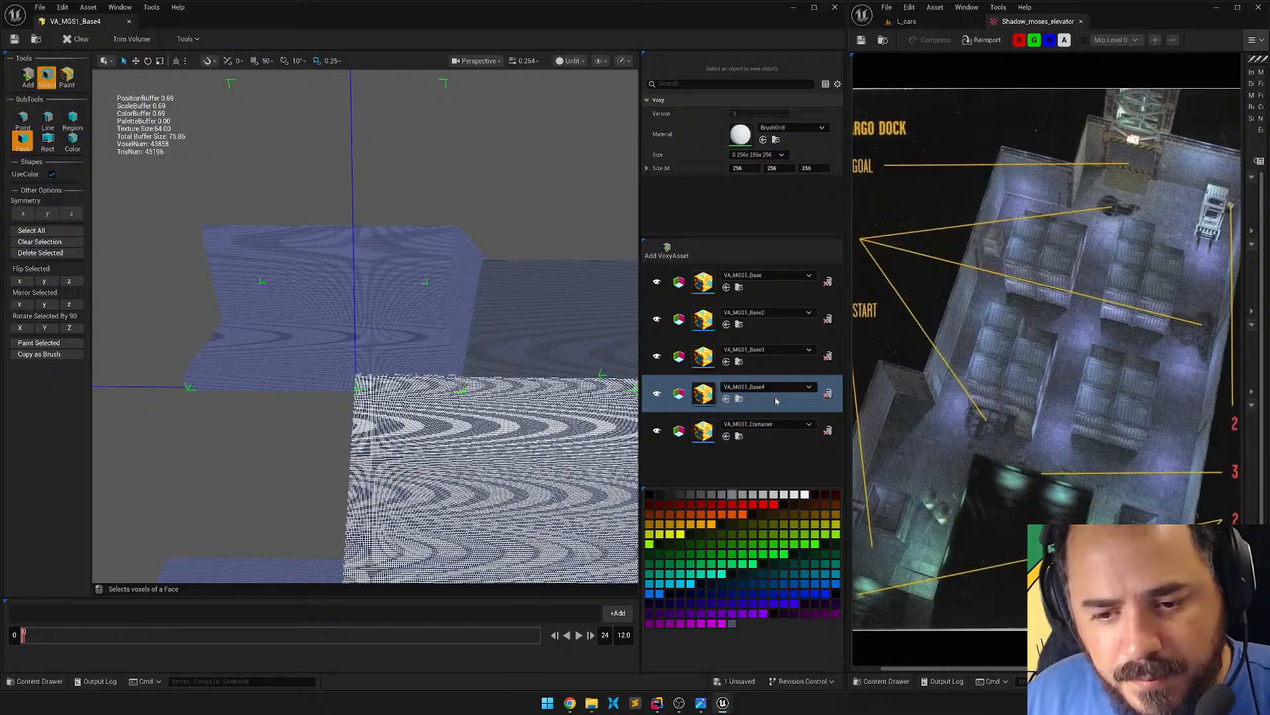
pyautogui.click(766, 437)
pyautogui.doubleClick(732, 624)
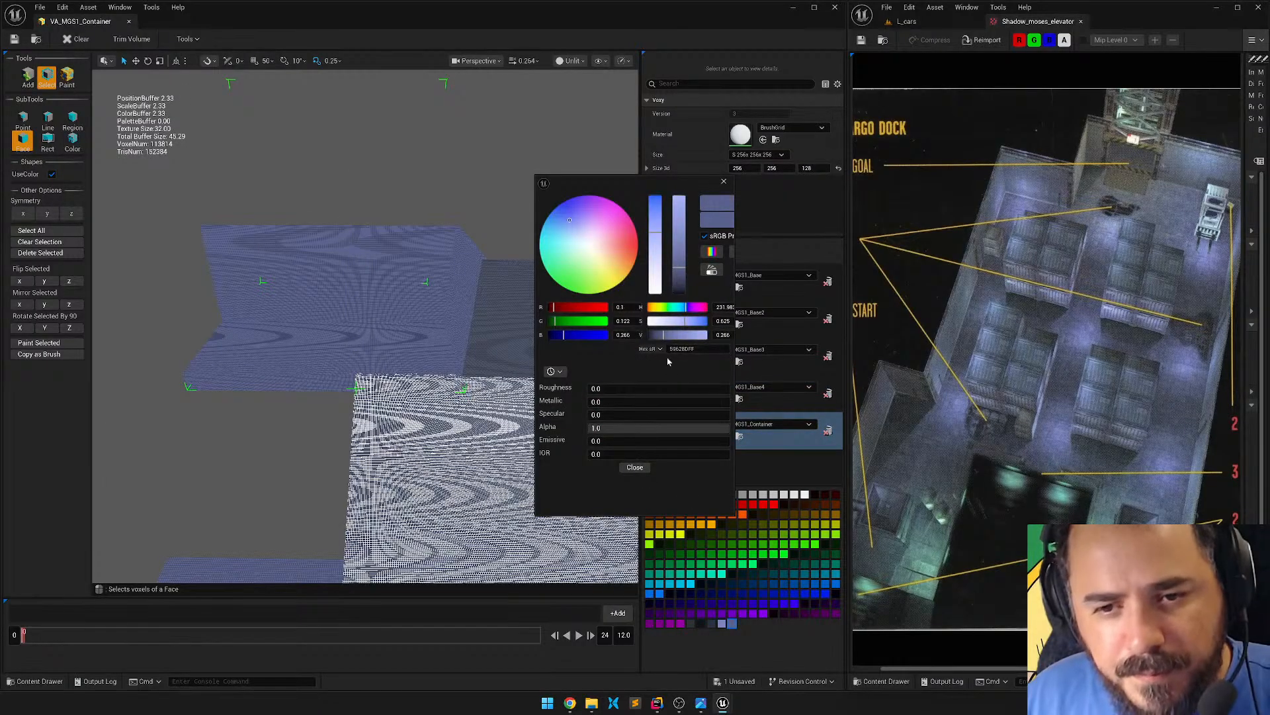
pyautogui.click(634, 467)
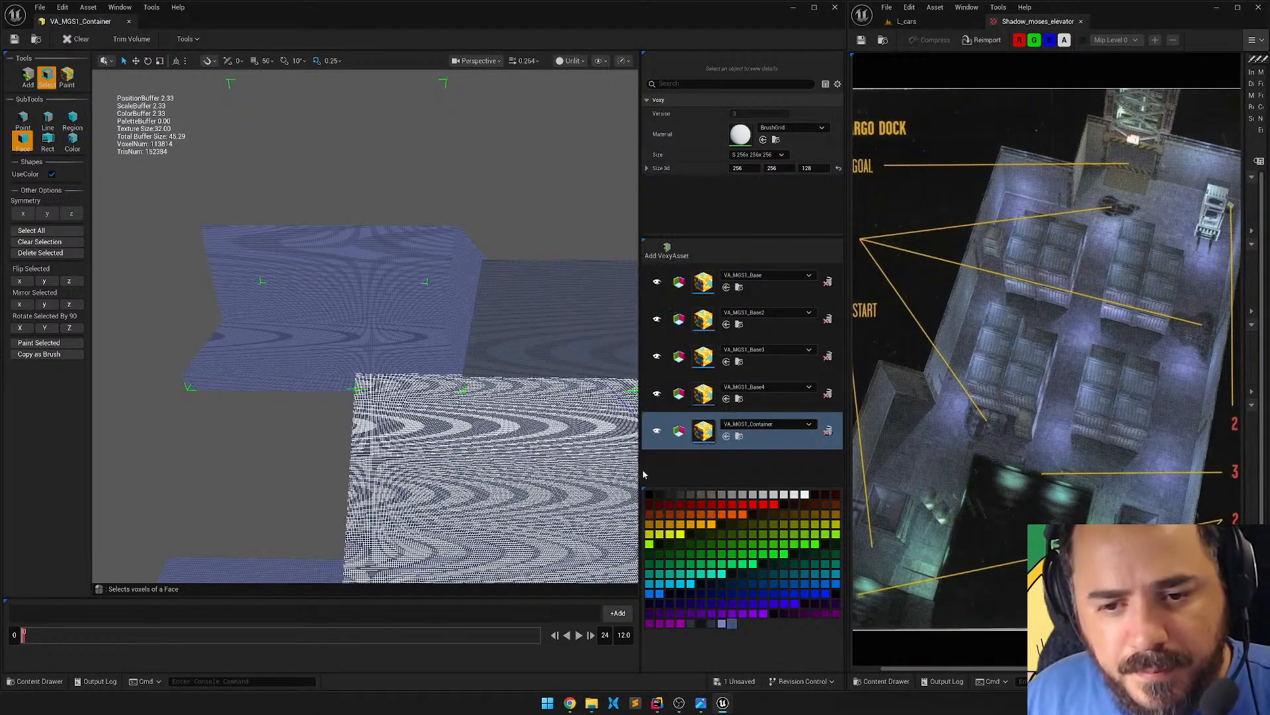
# Refresh the slate colour on VA_MGS1_Base4, VA_MGS1_Base3 and VA_MGS1_Base2 by making each asset active in turn.
pyautogui.moveTo(278, 331); pyautogui.dragTo(264, 378, button='right')
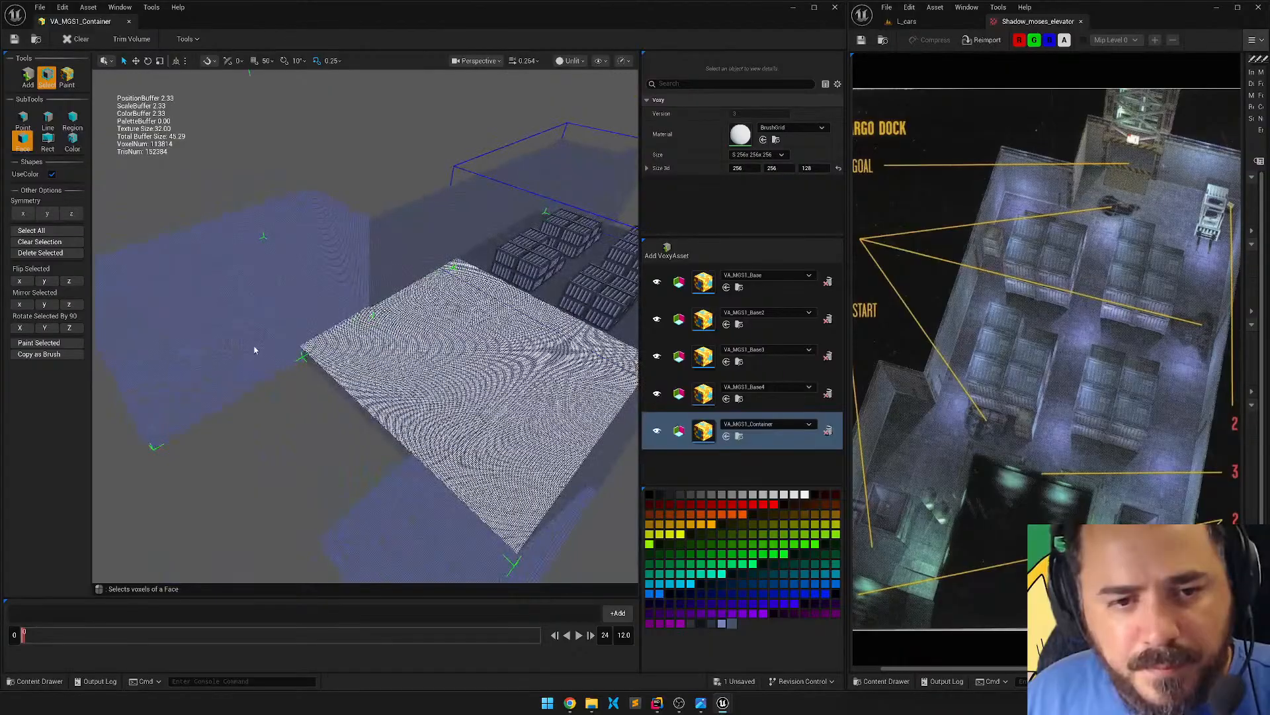
pyautogui.click(758, 407)
pyautogui.click(441, 526)
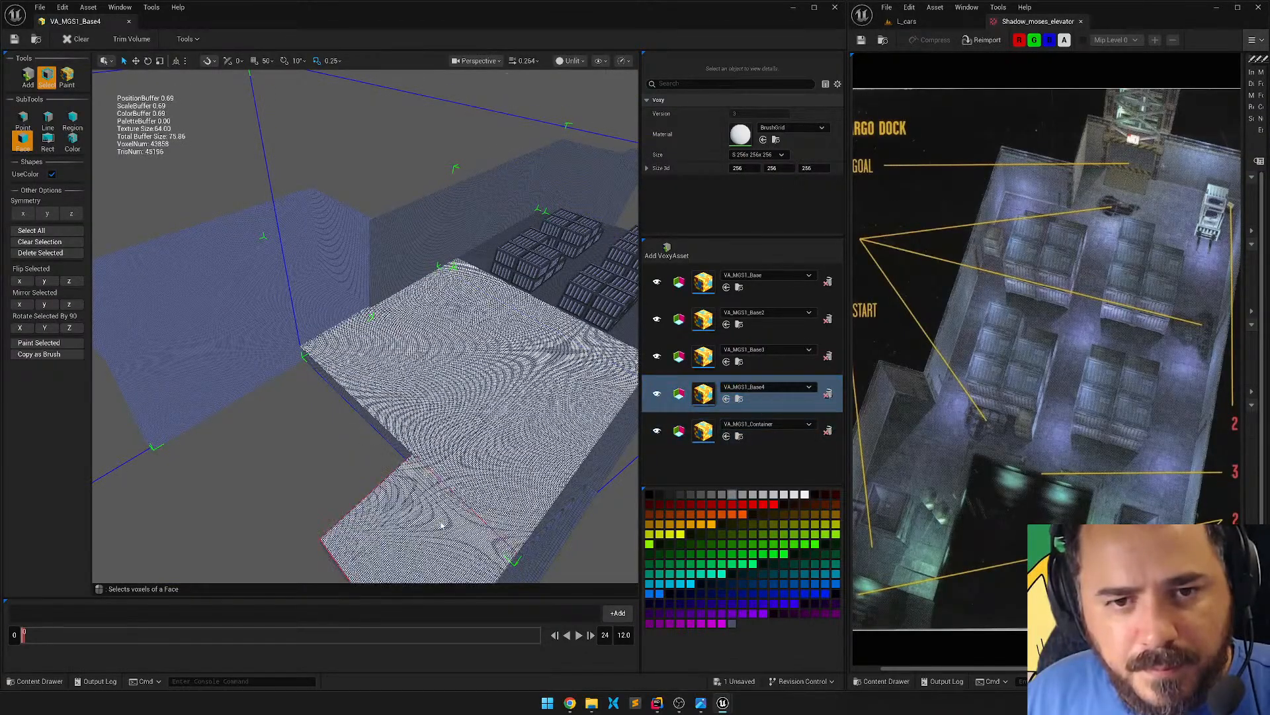
pyautogui.click(275, 470)
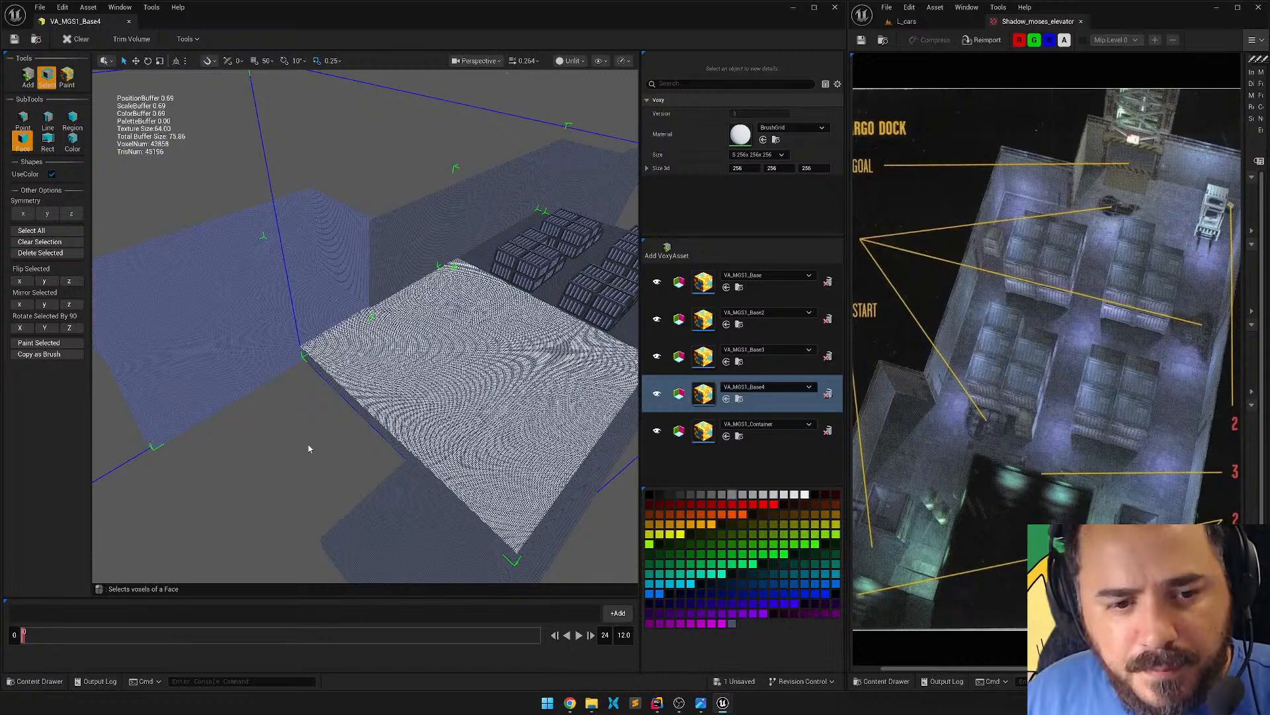
pyautogui.click(805, 370)
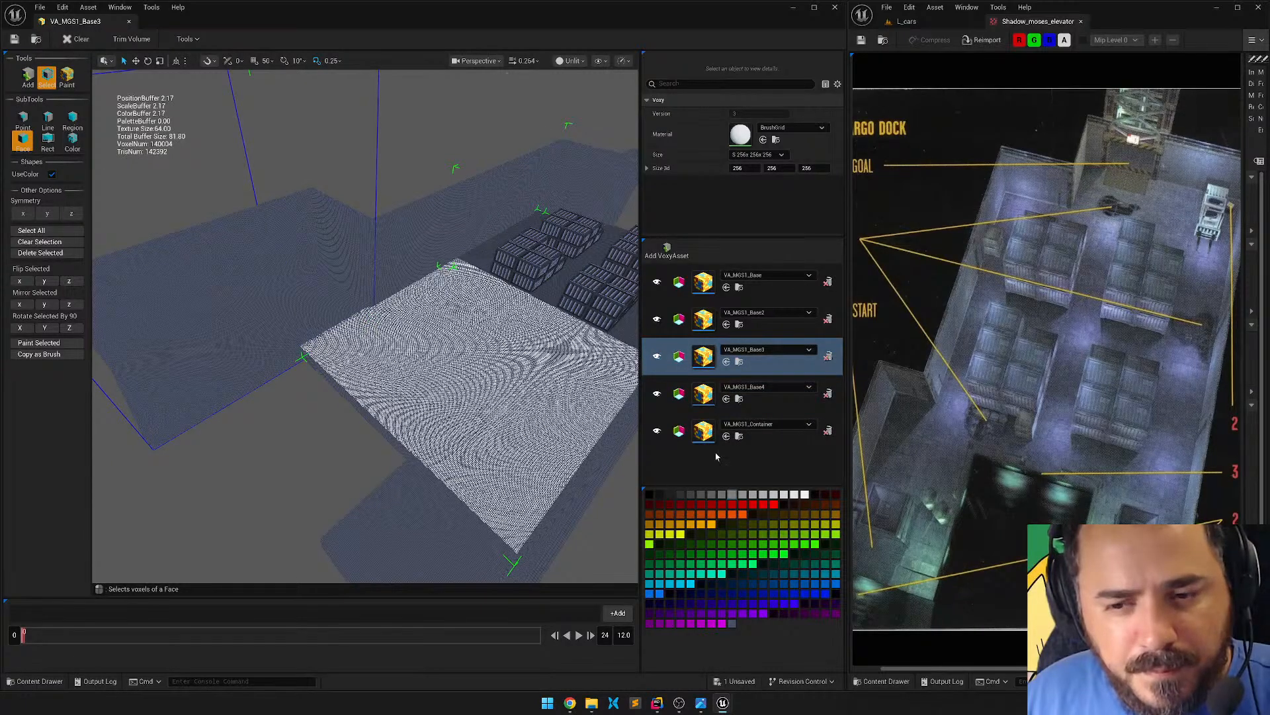
pyautogui.click(780, 327)
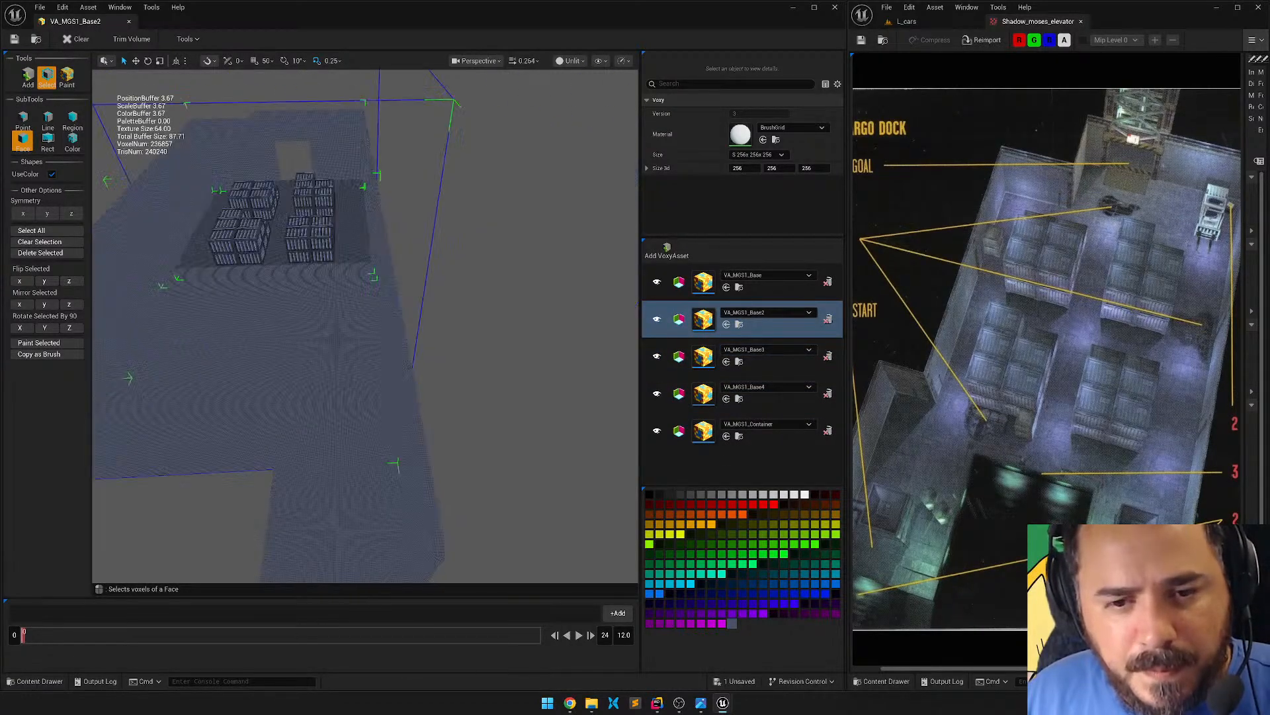
pyautogui.moveTo(280, 440); pyautogui.dragTo(477, 474, button='right')
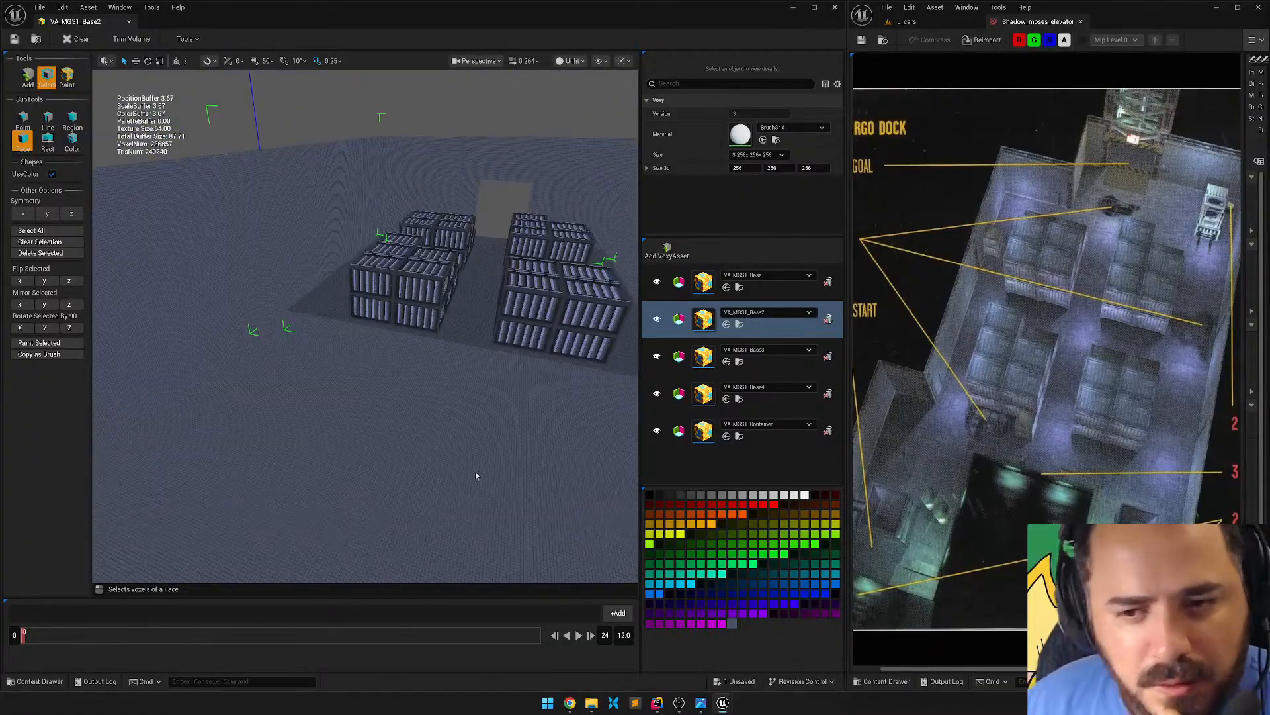
# Isolate VA_MGS1_Base2 by hiding VA_MGS1_Base, VA_MGS1_Base3, VA_MGS1_Base4 and VA_MGS1_Container.
pyautogui.click(656, 283)
pyautogui.click(656, 358)
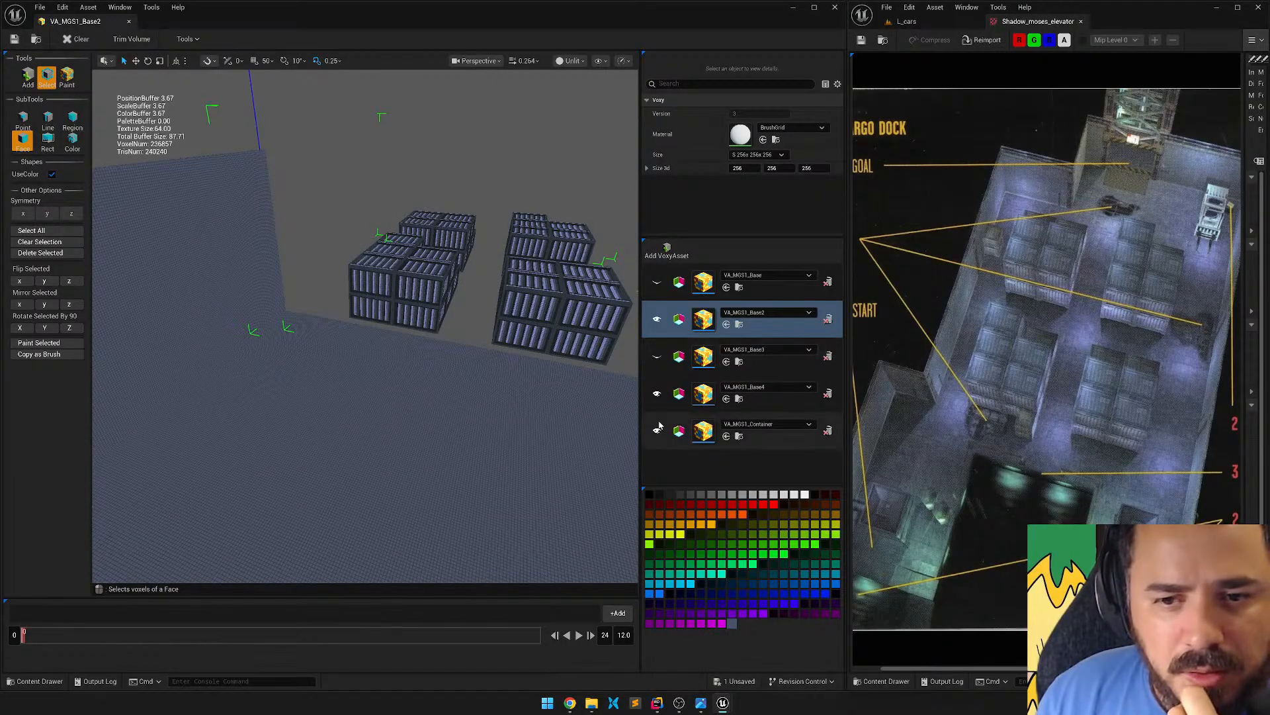
pyautogui.click(658, 401)
pyautogui.click(656, 431)
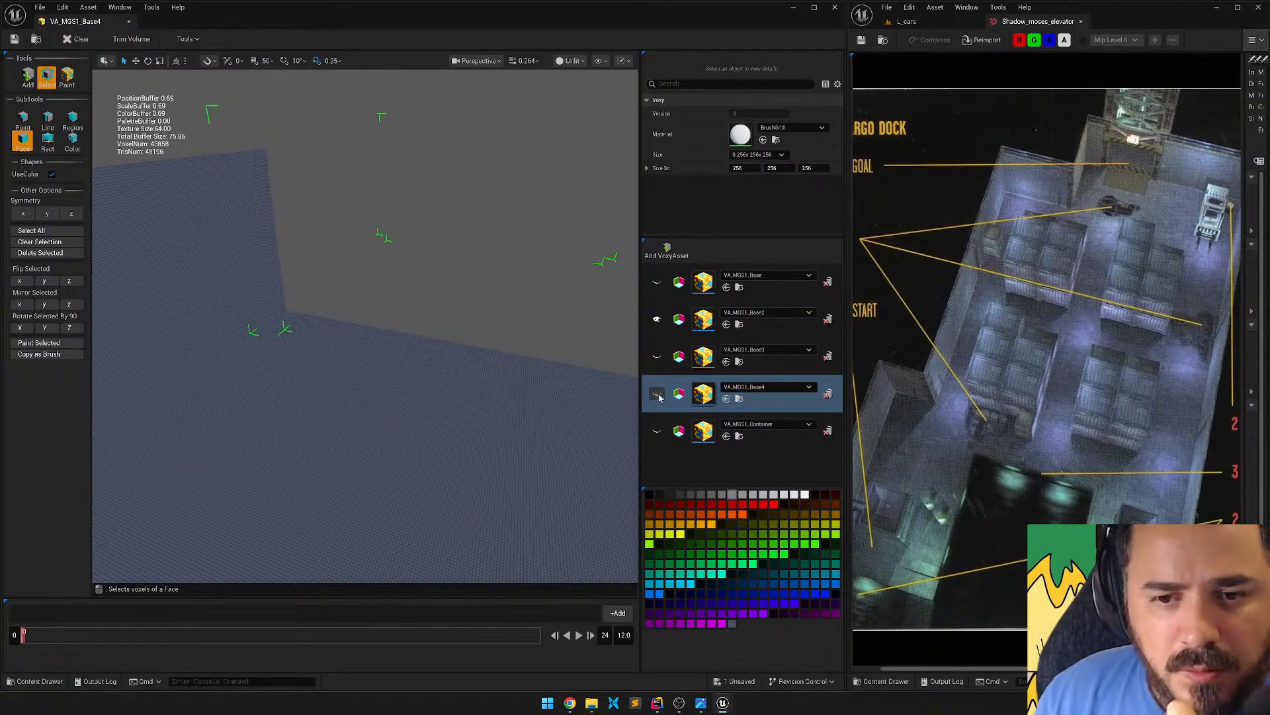
pyautogui.moveTo(474, 244); pyautogui.dragTo(505, 284, button='right')
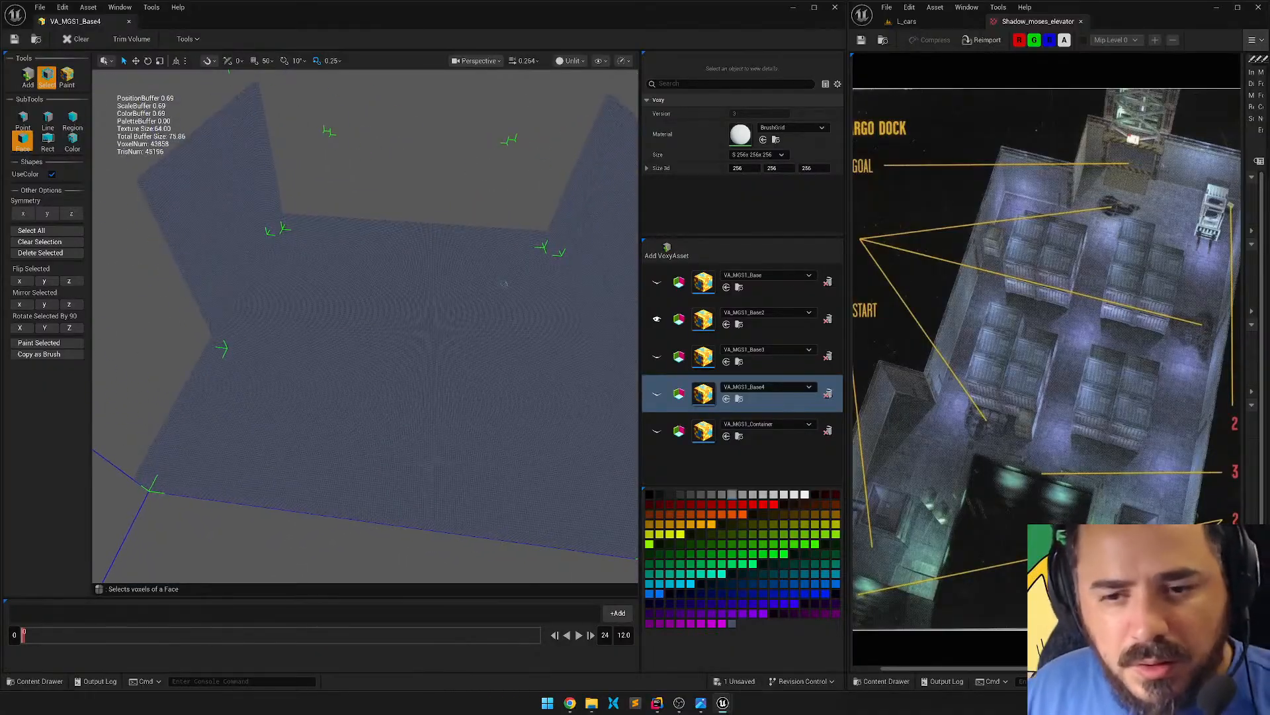
# Copy the floor swatch's hex code 383F50FF from VA_MGS1_Base to the corresponding magenta swatch in VA_MGS1_Base2's palette.
pyautogui.click(778, 296)
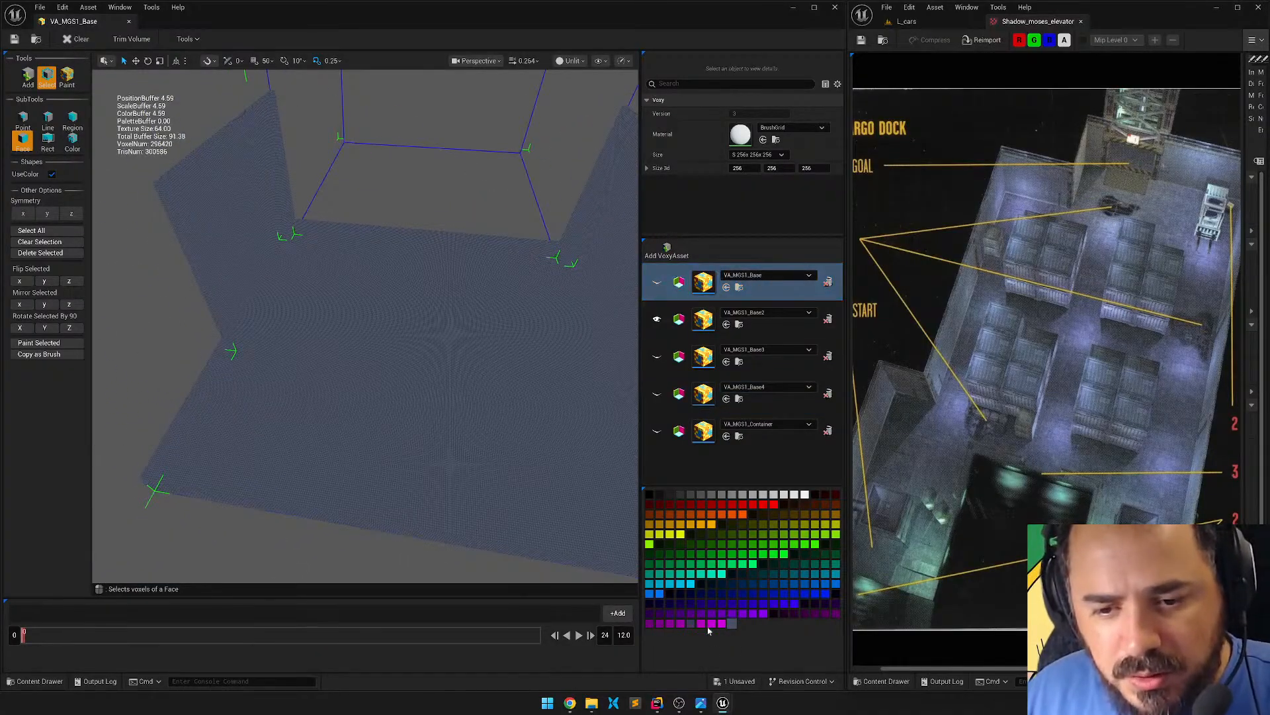
pyautogui.doubleClick(691, 624)
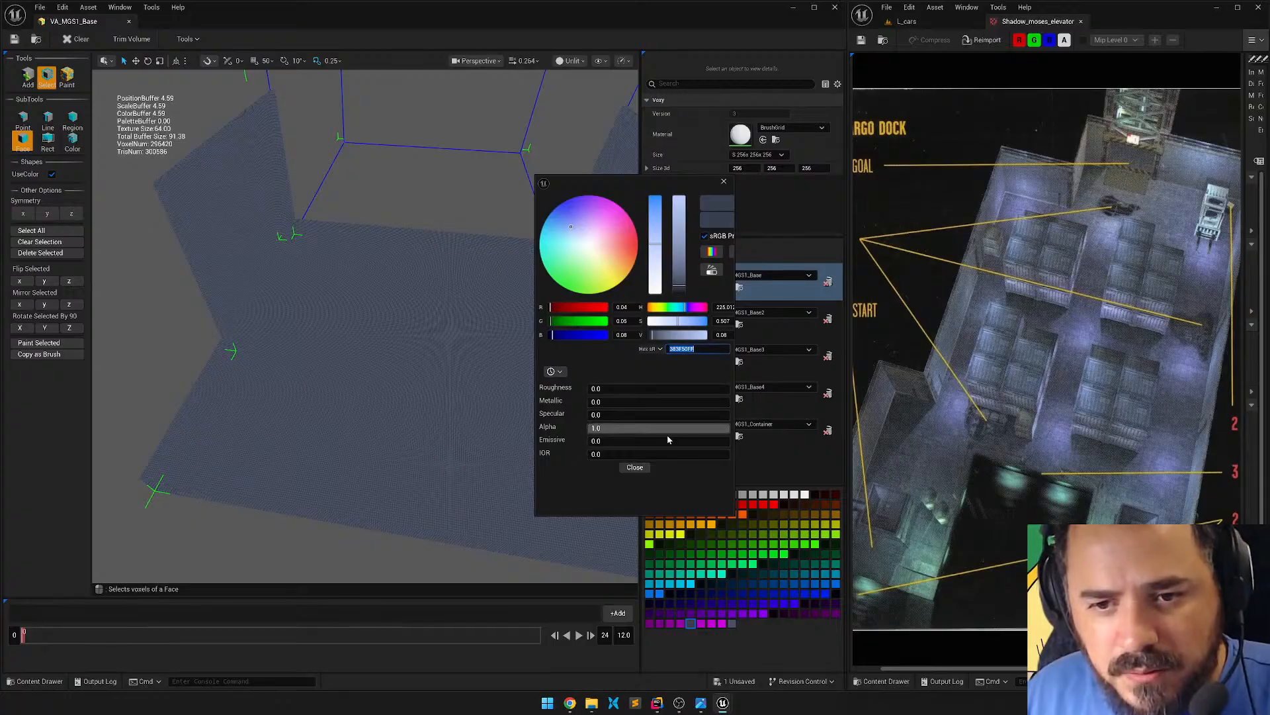
pyautogui.click(635, 467)
pyautogui.click(759, 336)
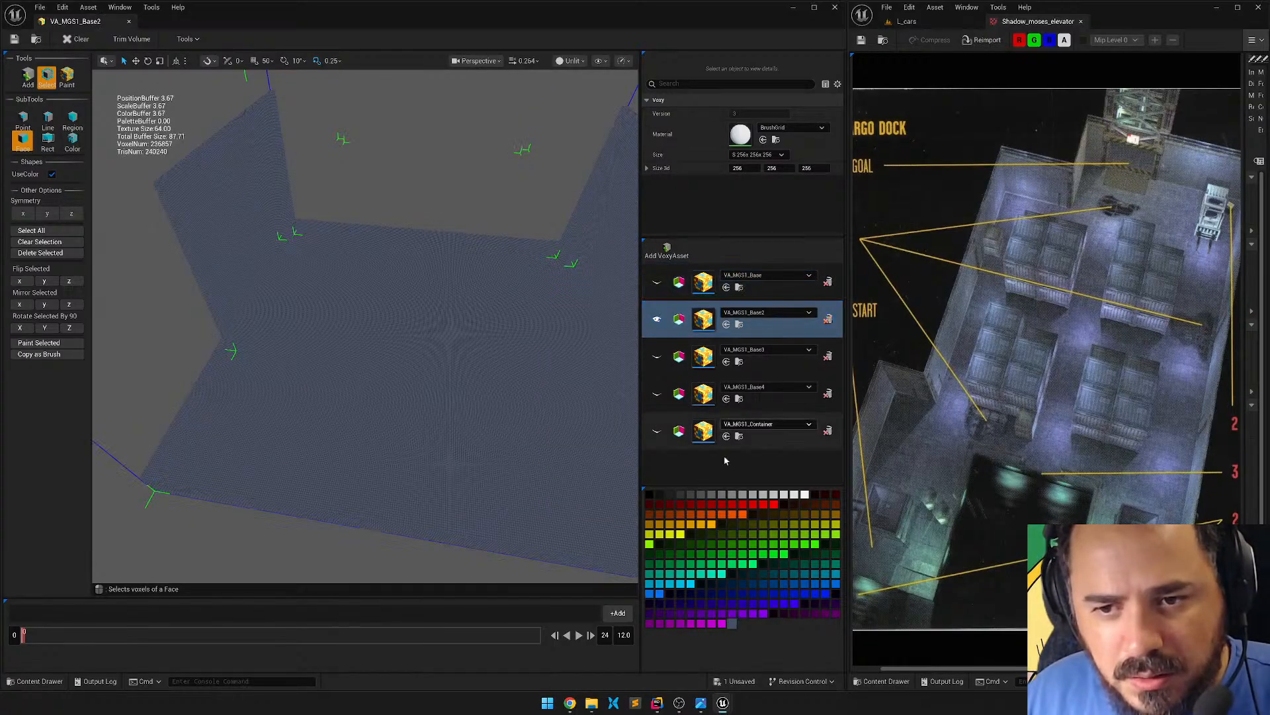
pyautogui.click(778, 291)
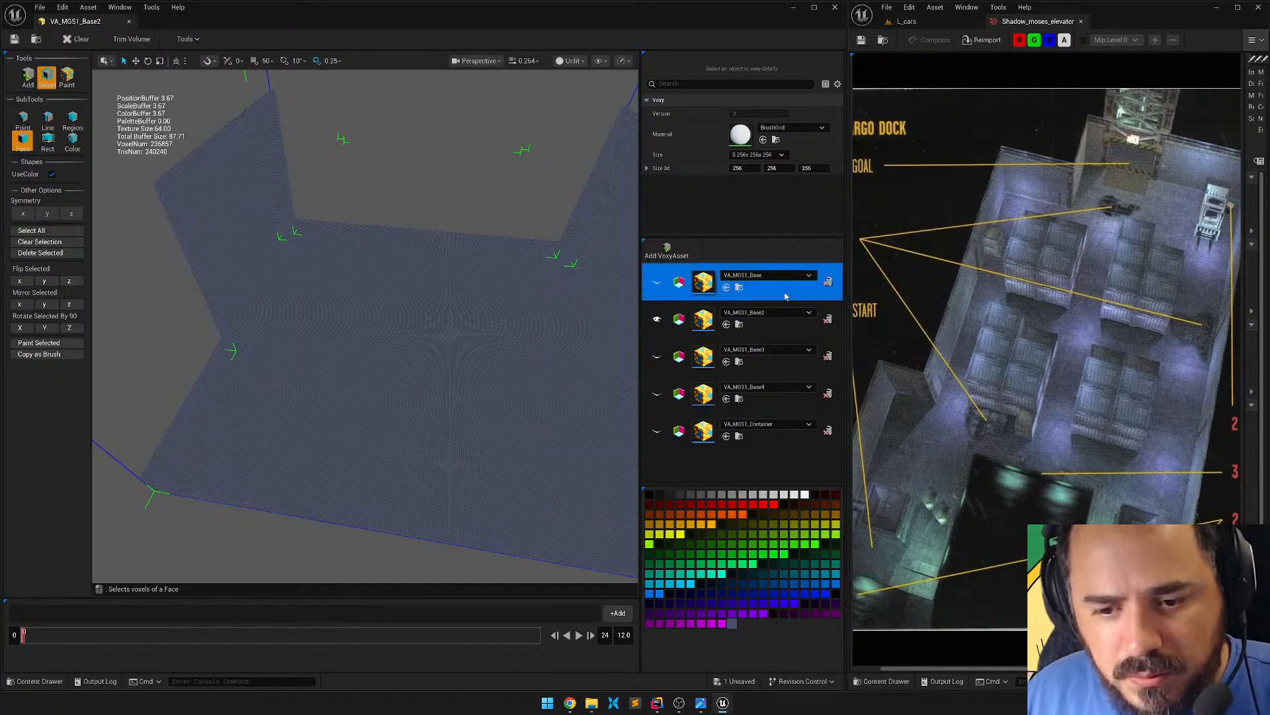
pyautogui.click(770, 338)
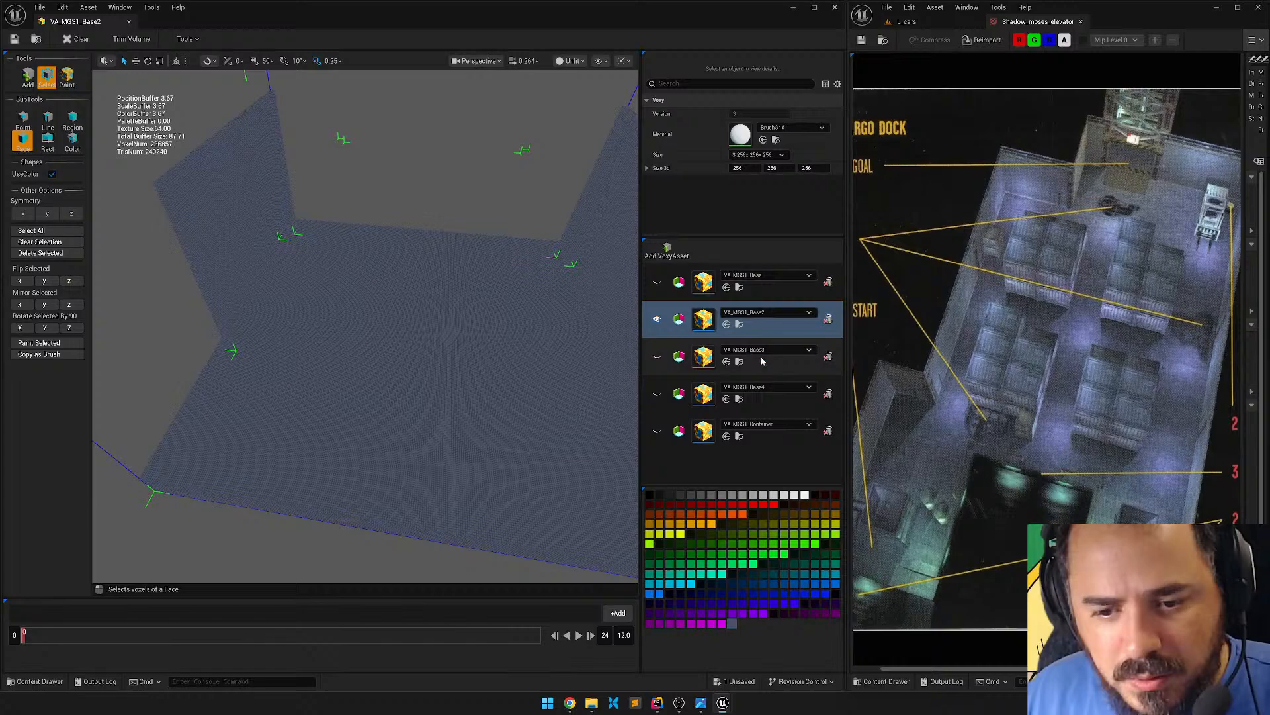
pyautogui.doubleClick(689, 624)
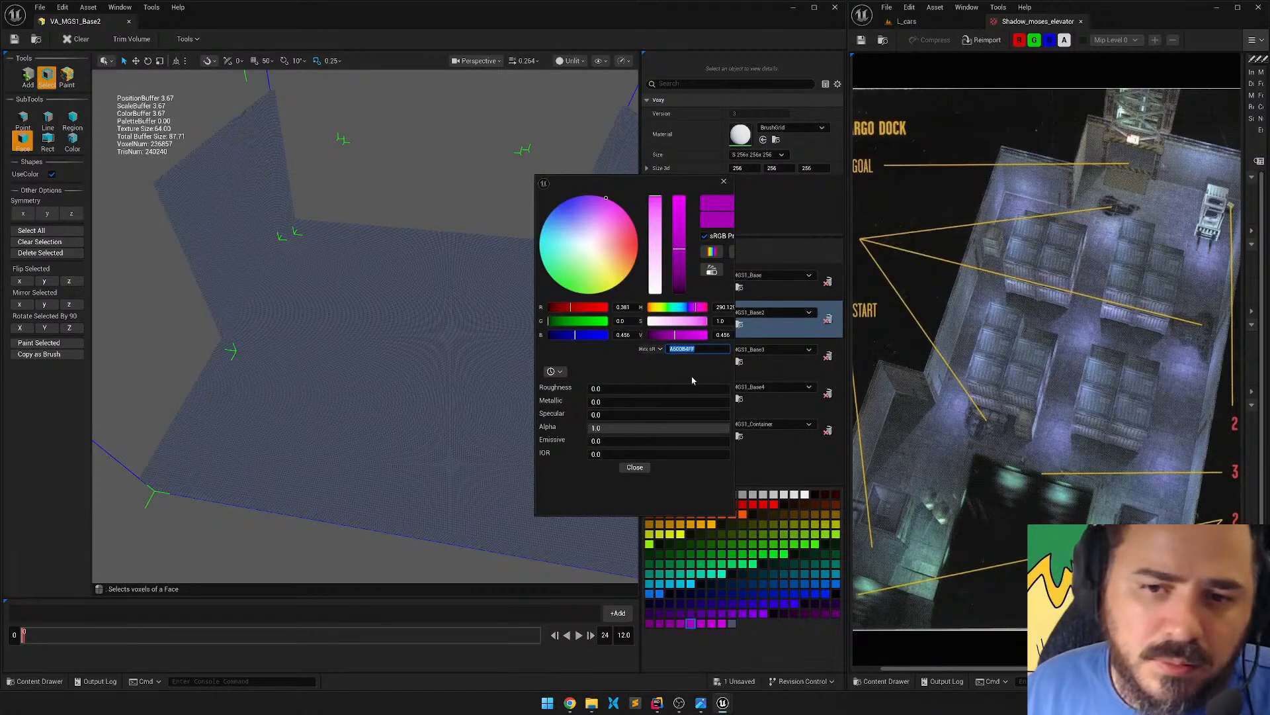
pyautogui.click(635, 468)
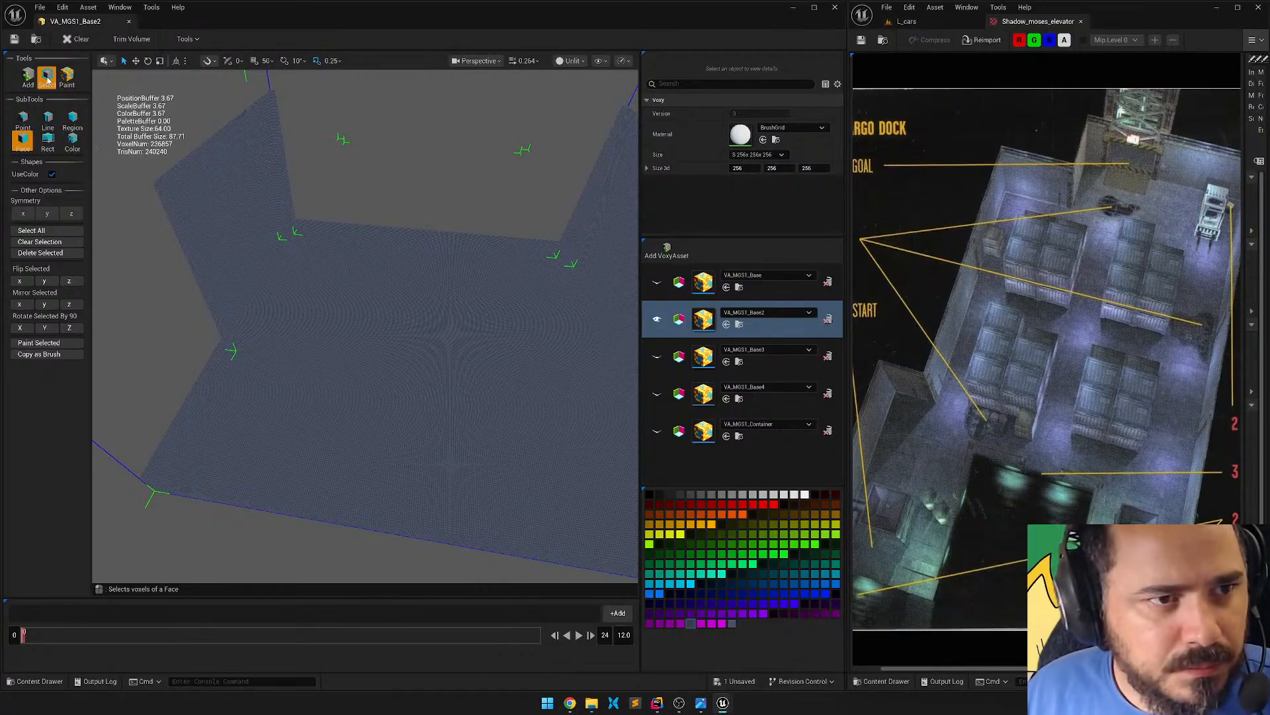
# Paint VA_MGS1_Base2's floor face with the dark slate floor swatch, then return to face selection.
pyautogui.click(67, 77)
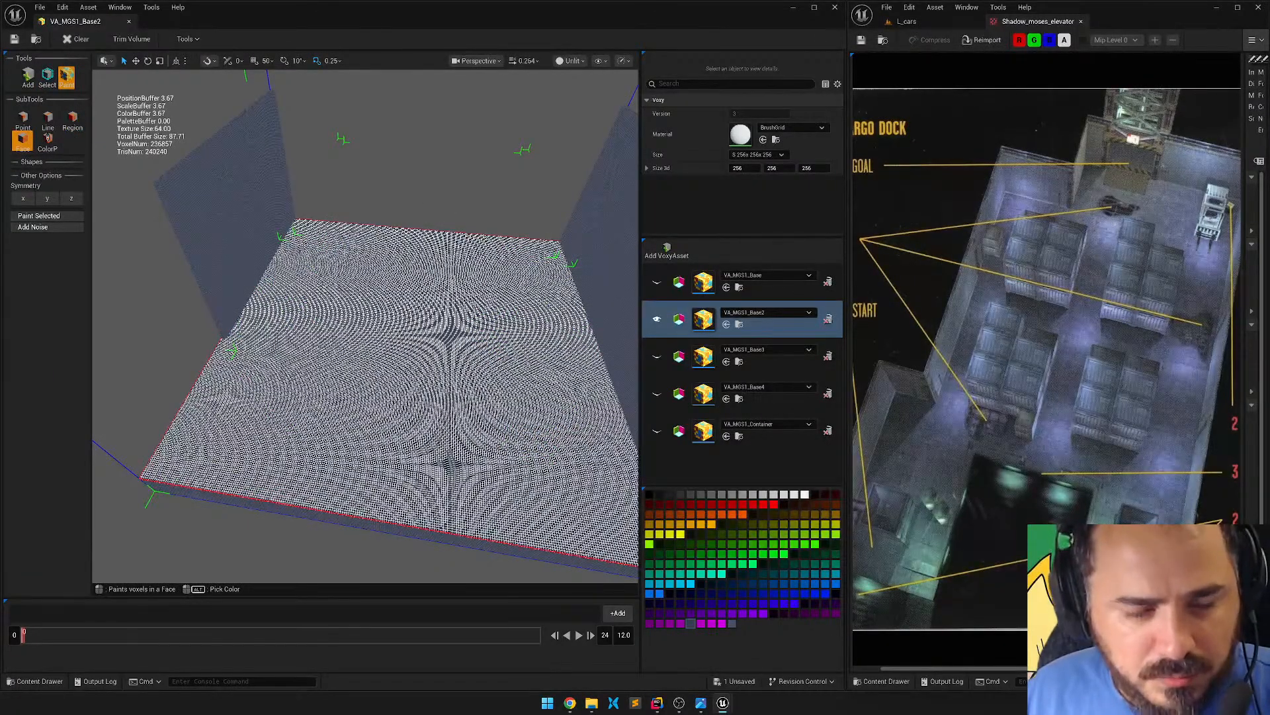
pyautogui.moveTo(446, 202)
pyautogui.mouseDown(button='right')
pyautogui.moveTo(410, 277)
pyautogui.moveTo(441, 357)
pyautogui.moveTo(404, 264)
pyautogui.moveTo(423, 278)
pyautogui.moveTo(437, 258)
pyautogui.moveTo(404, 254)
pyautogui.mouseUp(button='right')
pyautogui.press('2')
# Make VA_MGS1_Base3 the active, visible asset and hide VA_MGS1_Base2.
pyautogui.click(657, 351)
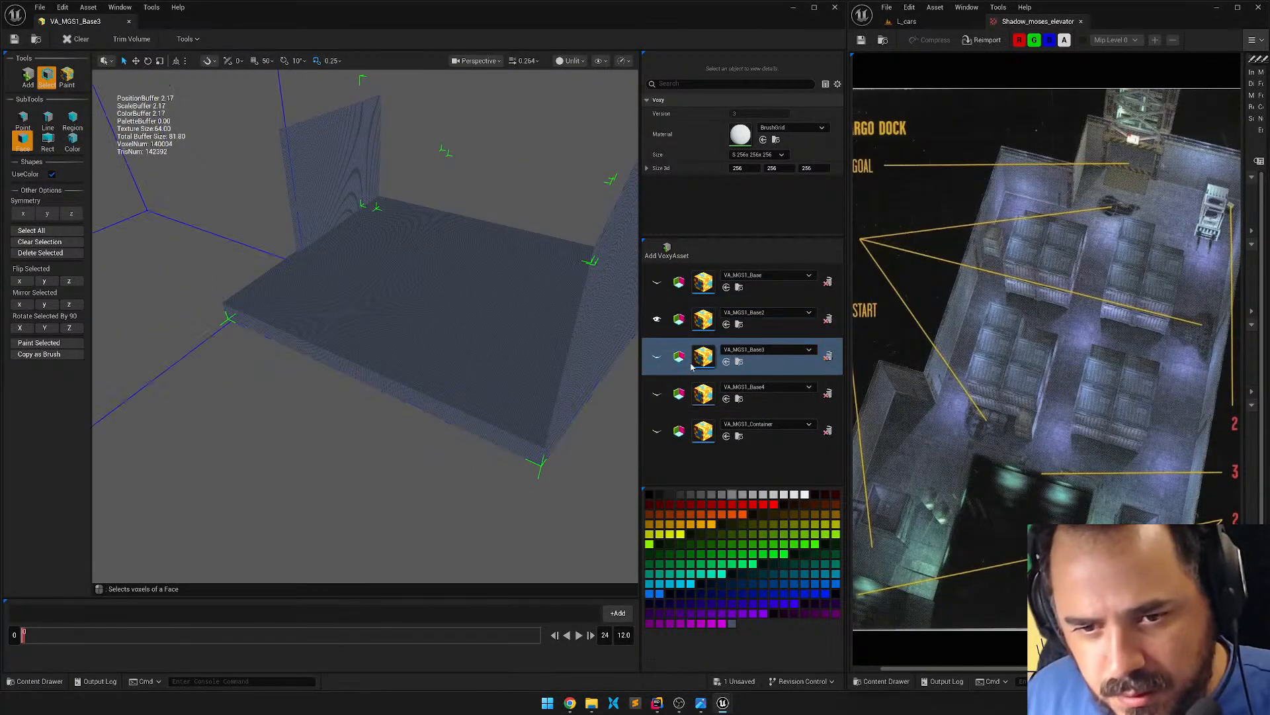
pyautogui.click(656, 319)
pyautogui.click(654, 356)
pyautogui.moveTo(595, 344); pyautogui.dragTo(443, 308, button='right')
# Set VA_MGS1_Base3's corresponding magenta swatch to 383F50FF and paint the asset's floor face with it.
pyautogui.doubleClick(689, 625)
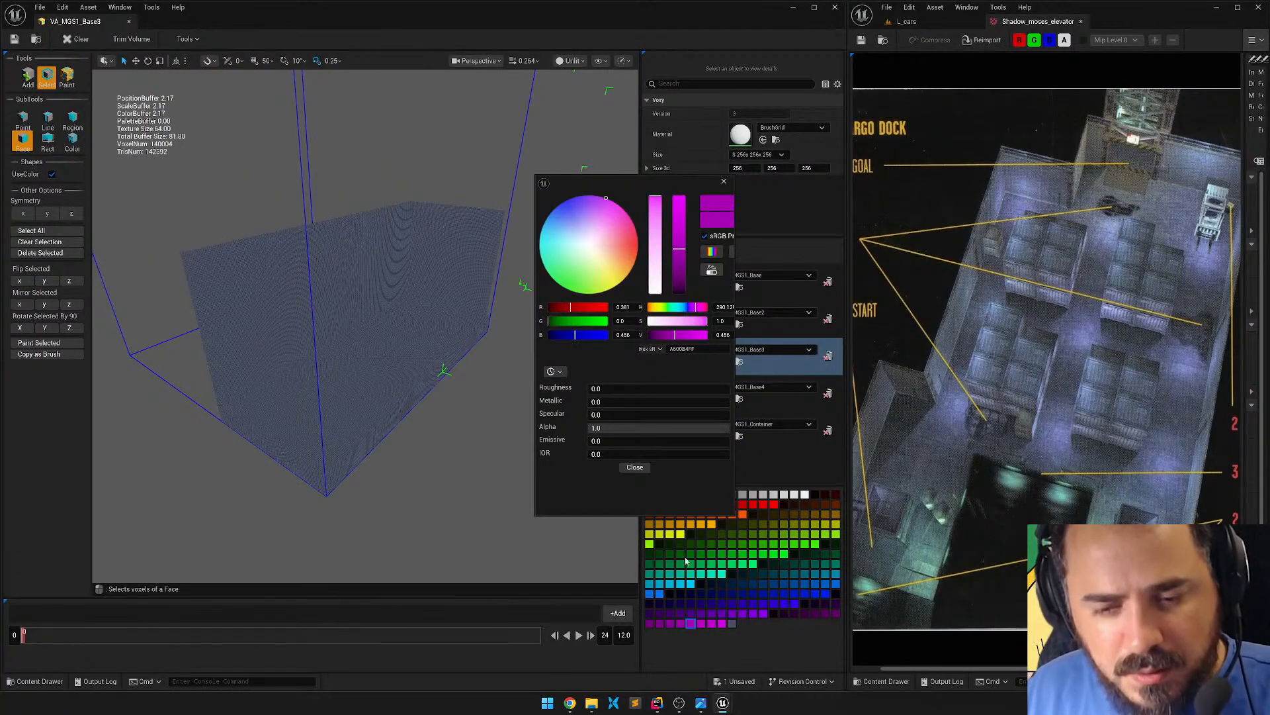
pyautogui.click(633, 468)
pyautogui.moveTo(115, 146); pyautogui.dragTo(252, 149, button='right')
pyautogui.click(66, 77)
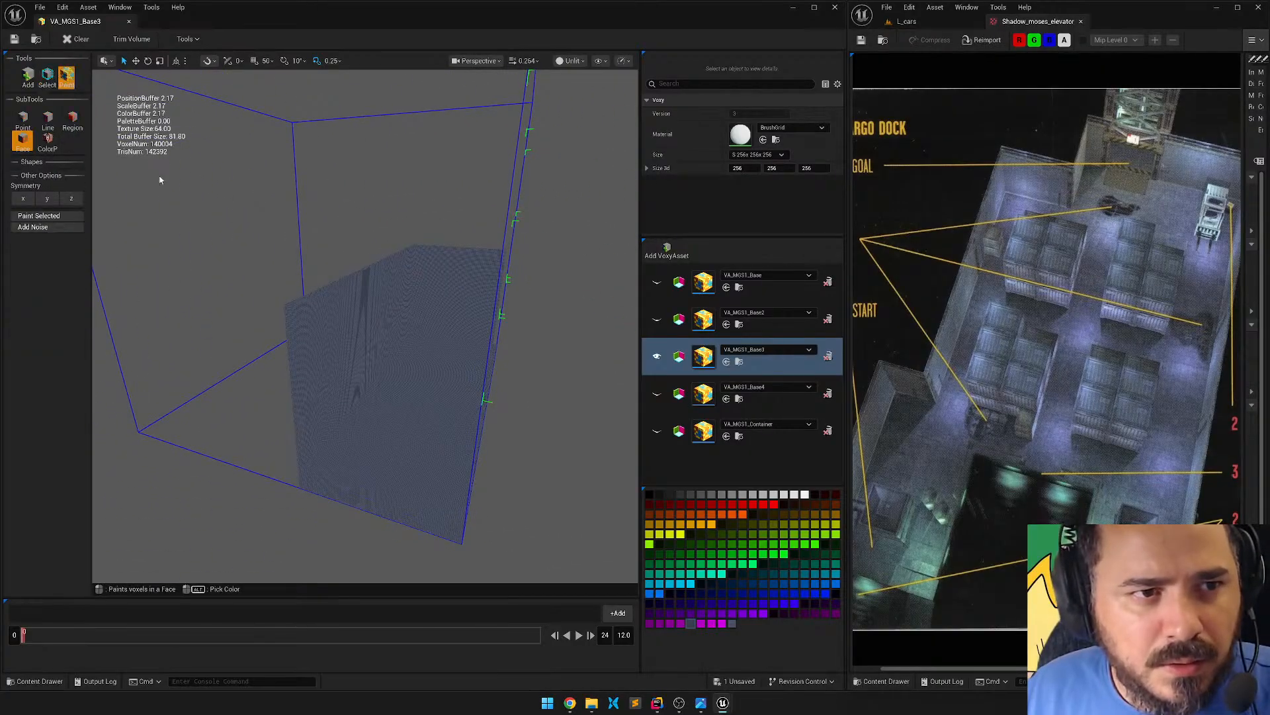
pyautogui.click(467, 440)
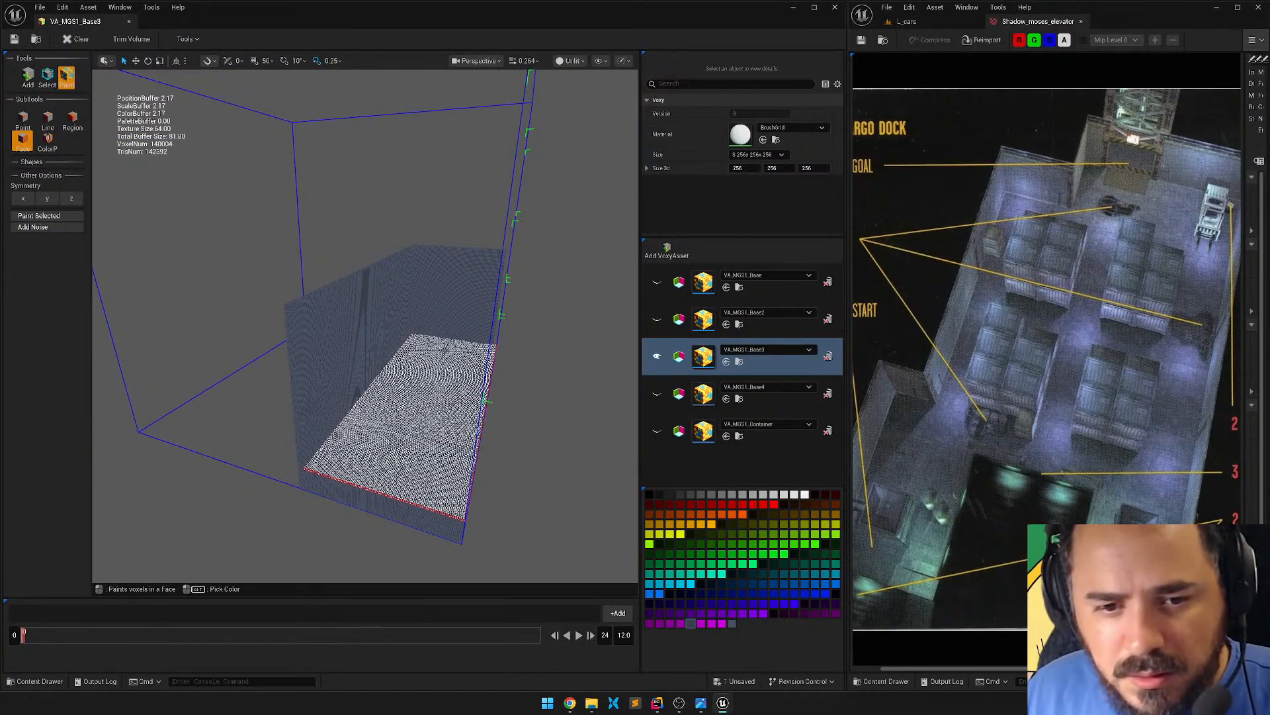
# Return to face selection, make VA_MGS1_Base4 the active, visible asset and hide VA_MGS1_Base3.
pyautogui.press('2')
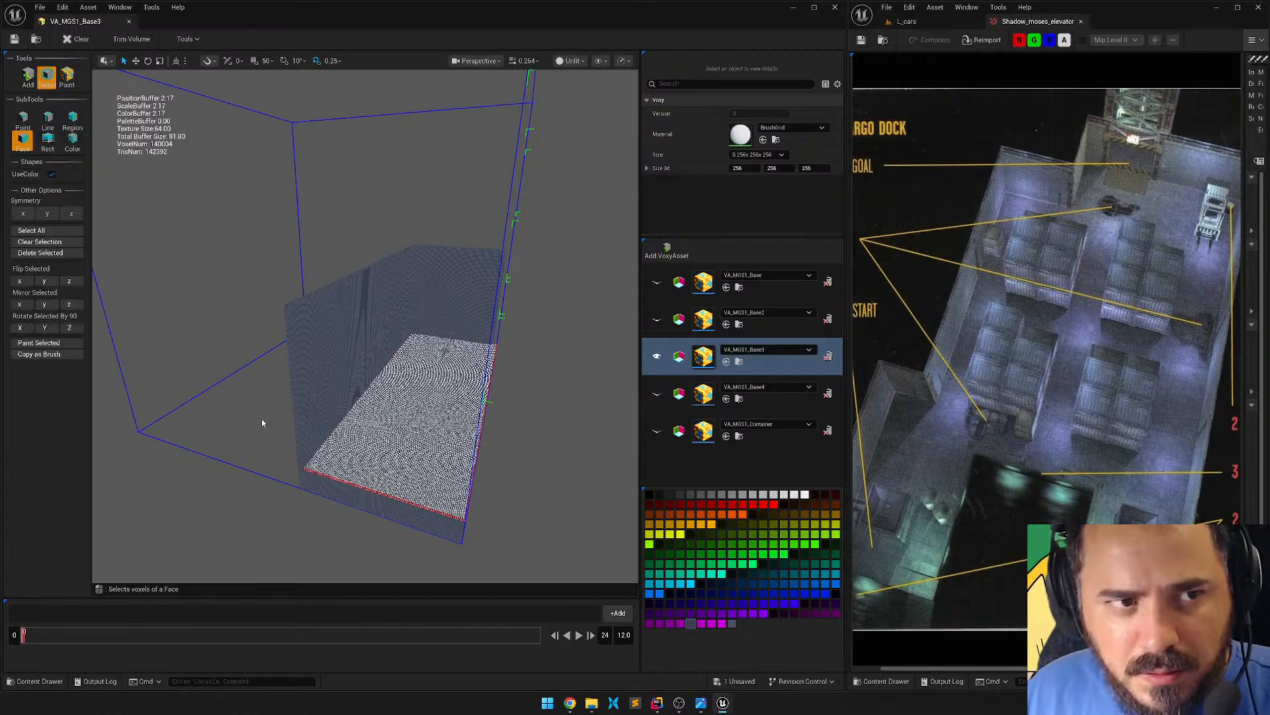
pyautogui.moveTo(303, 433); pyautogui.dragTo(524, 450, button='right')
pyautogui.click(774, 397)
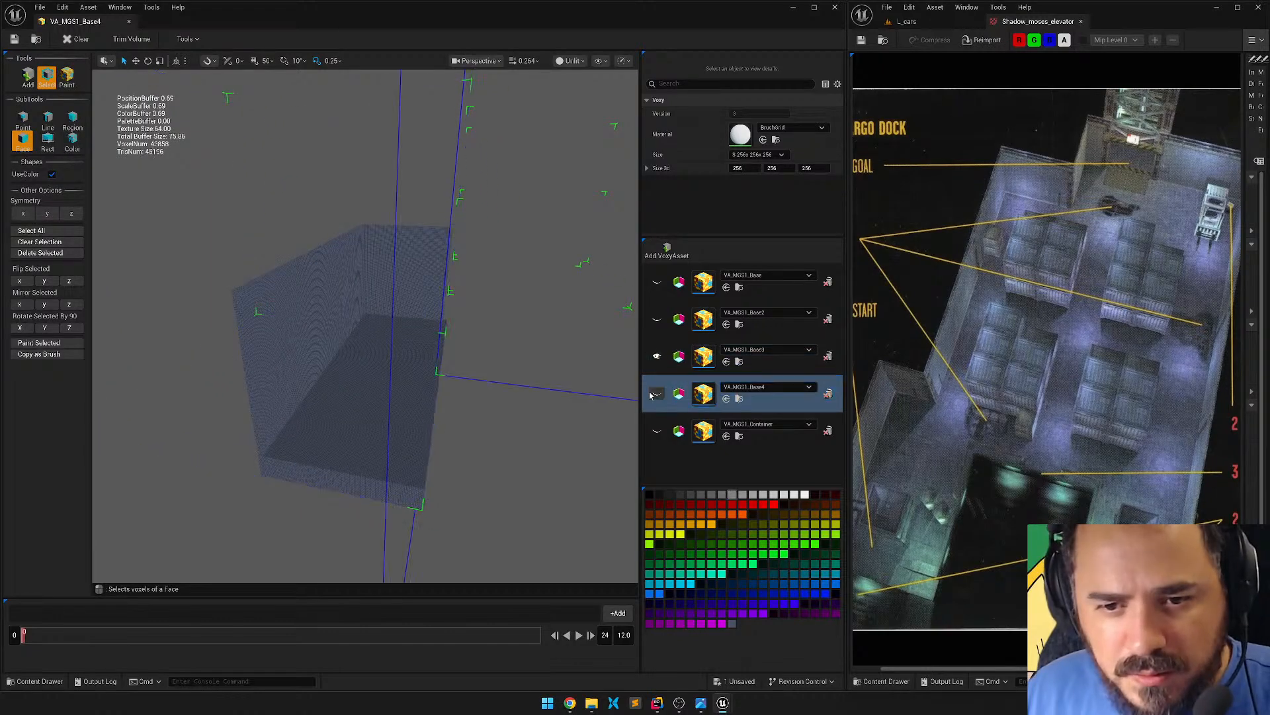
pyautogui.moveTo(505, 412)
pyautogui.mouseDown(button='right')
pyautogui.moveTo(505, 450)
pyautogui.moveTo(549, 444)
pyautogui.moveTo(504, 413)
pyautogui.mouseUp(button='right')
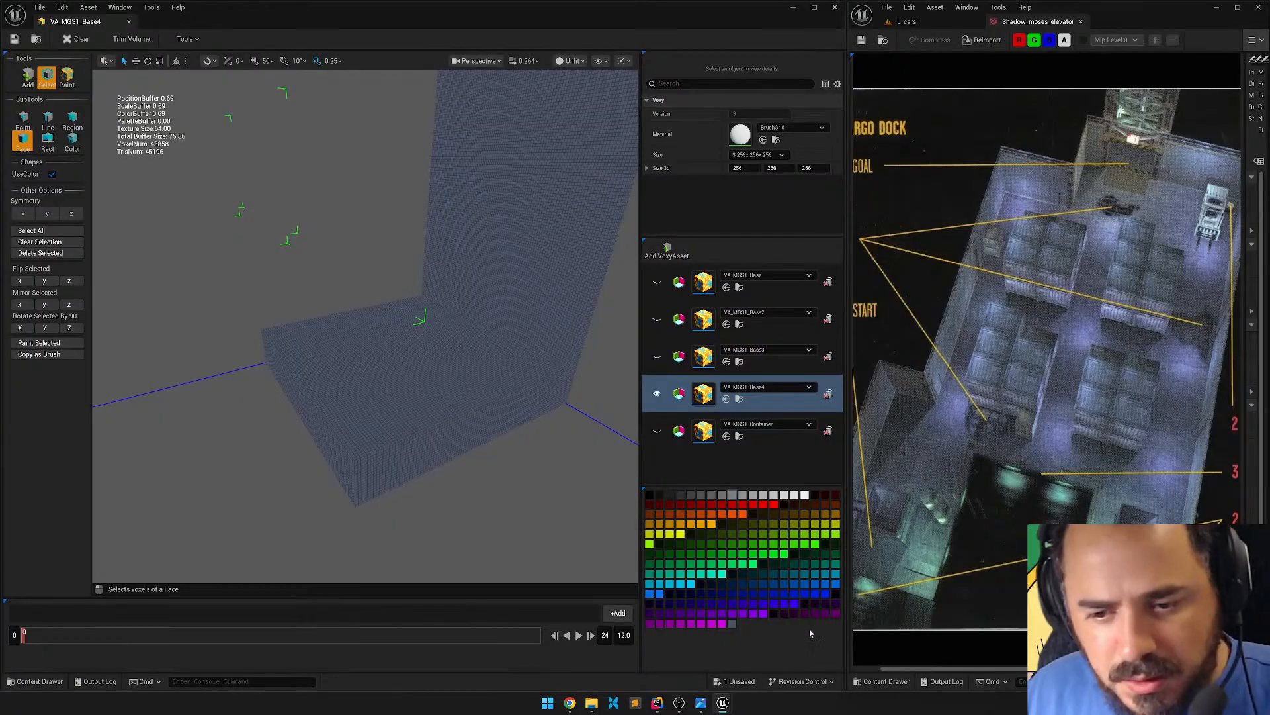
# Set VA_MGS1_Base4's corresponding magenta swatch to 383F50FF and paint the asset's floor face with it.
pyautogui.doubleClick(690, 623)
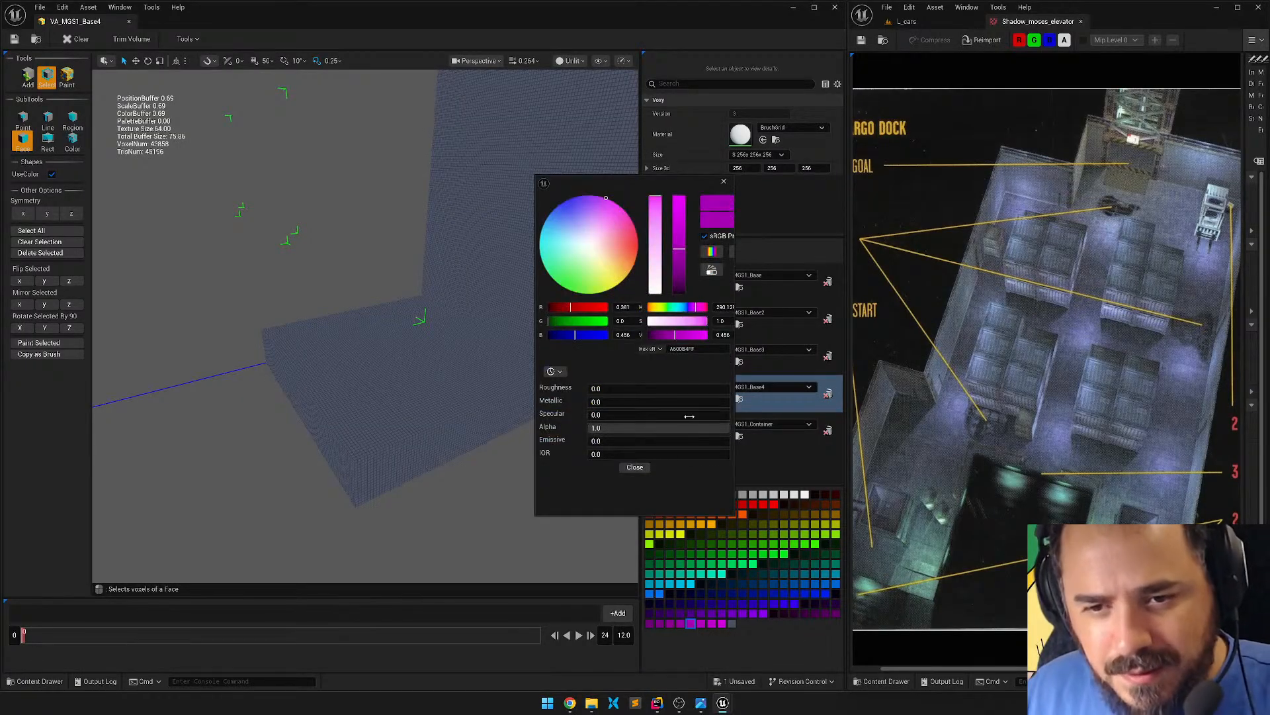
pyautogui.click(635, 468)
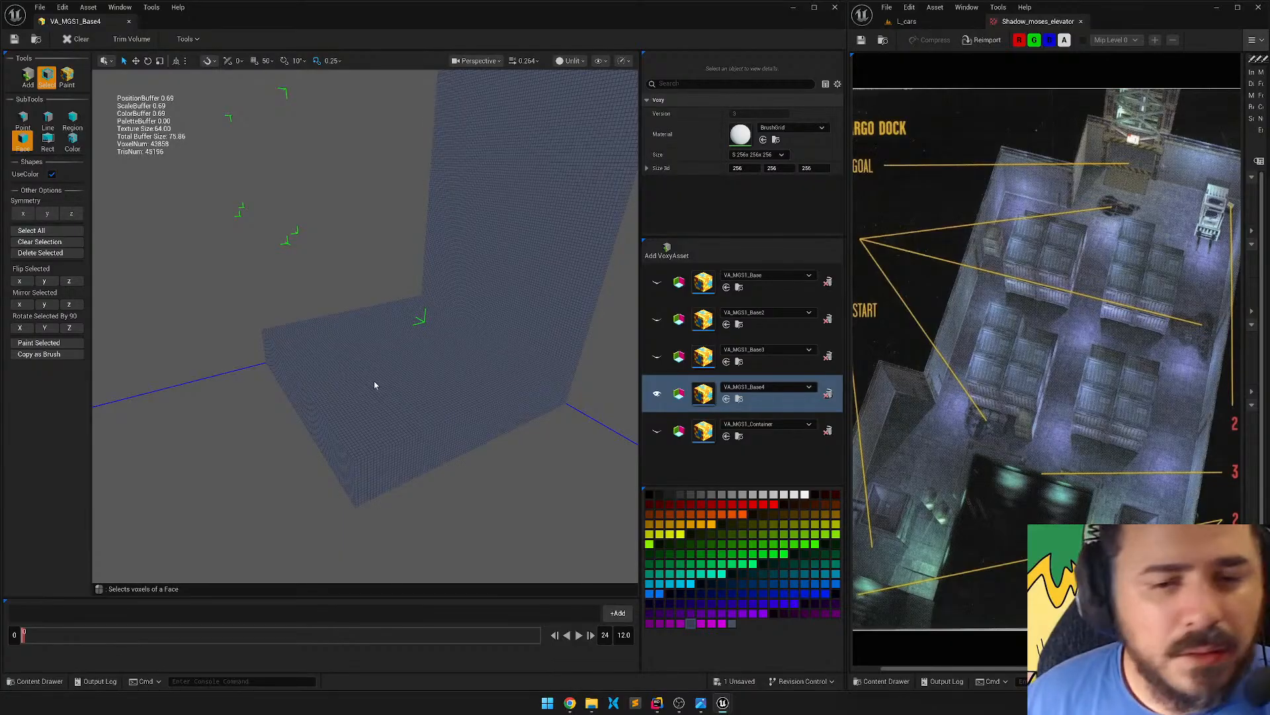
pyautogui.moveTo(408, 283)
pyautogui.mouseDown(button='right')
pyautogui.moveTo(350, 304)
pyautogui.moveTo(408, 283)
pyautogui.mouseUp(button='right')
pyautogui.click(67, 78)
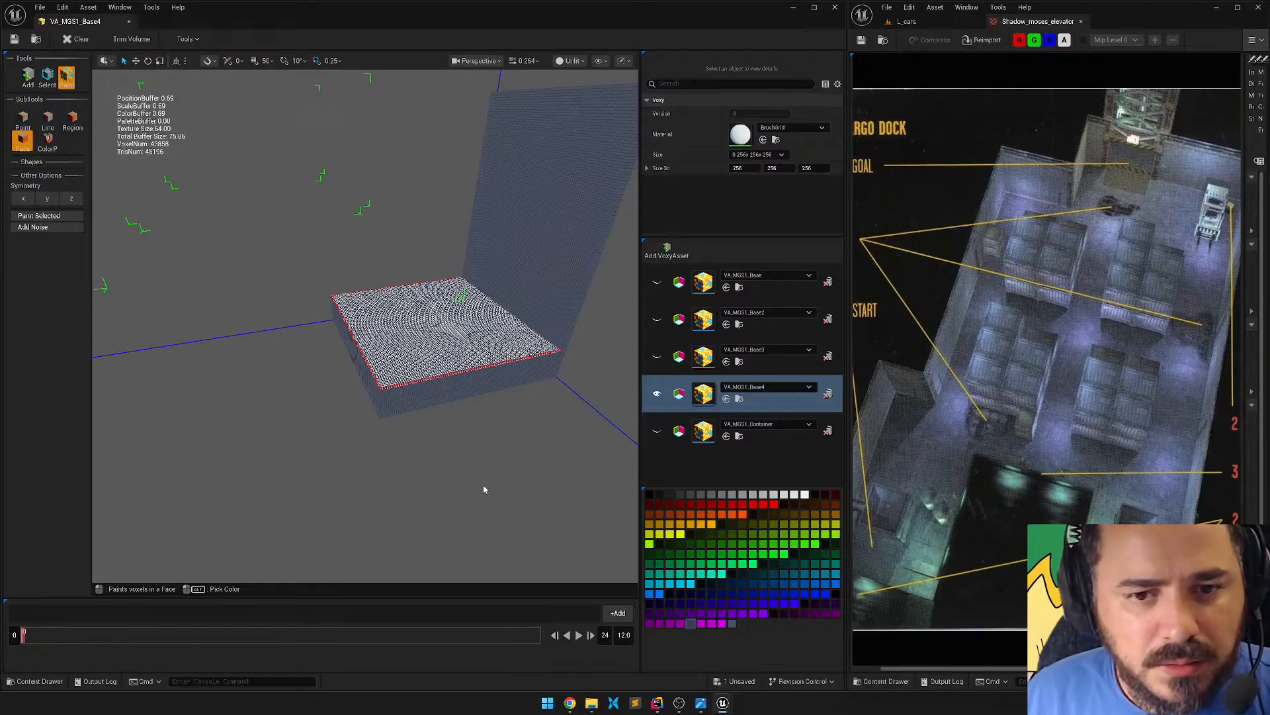
pyautogui.press('2')
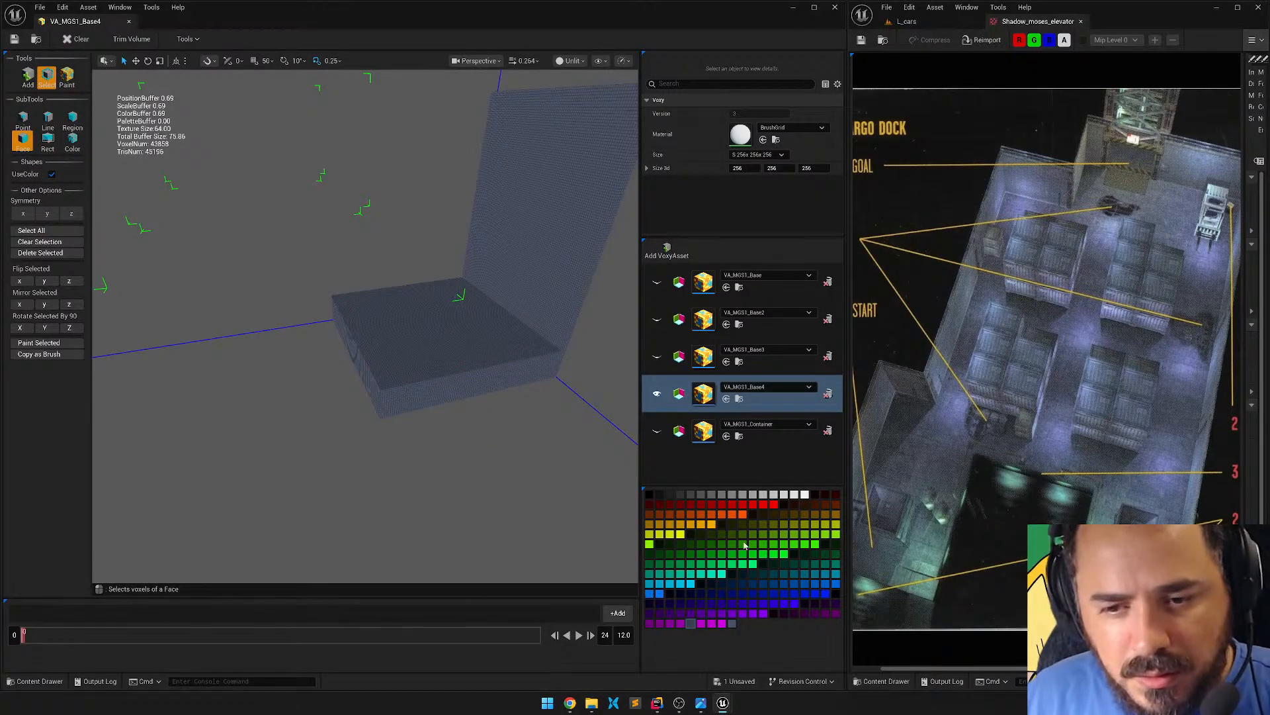
# Show VA_MGS1_Container together with all four base sections, VA_MGS1_Base through VA_MGS1_Base4, and frame the whole dock.
pyautogui.click(771, 440)
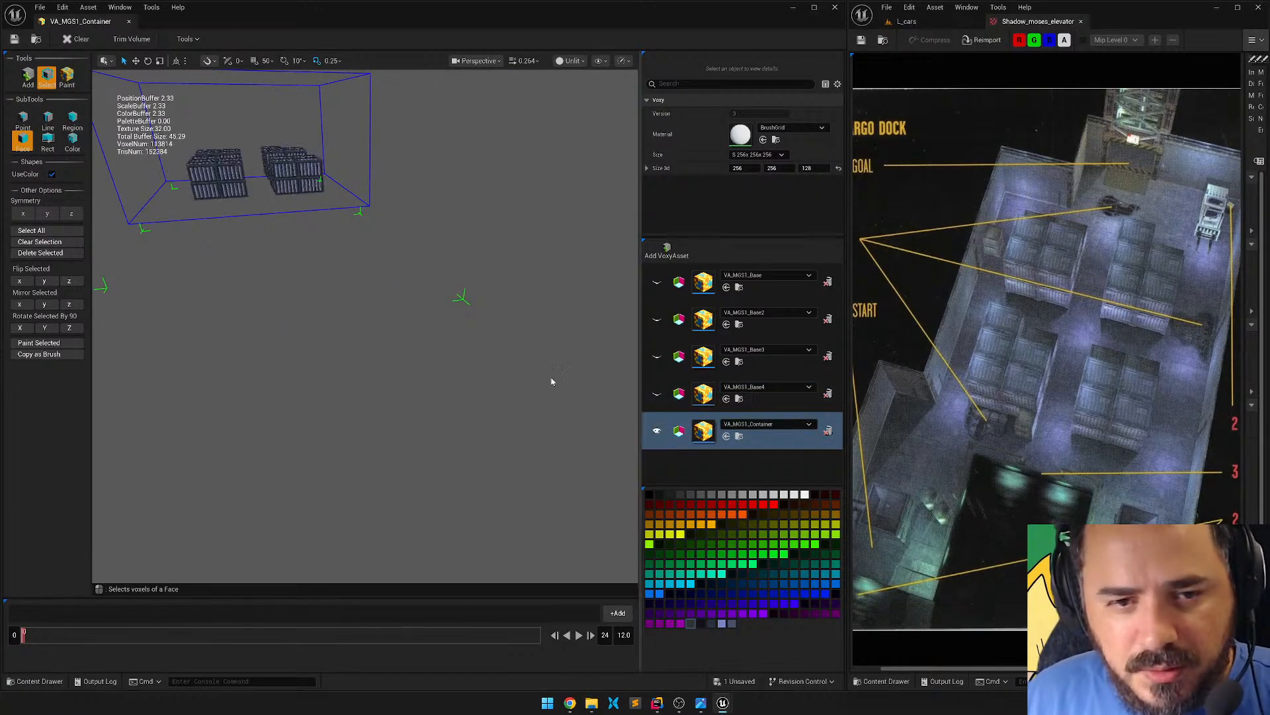
pyautogui.press('f')
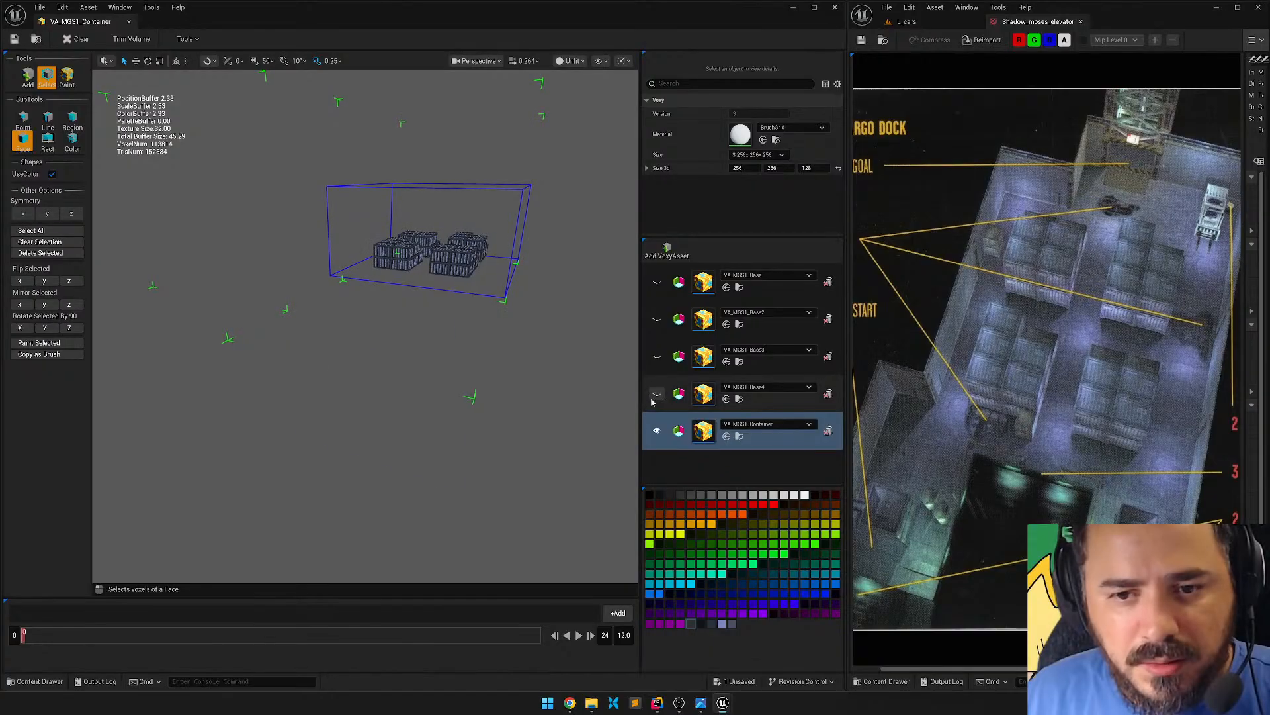
pyautogui.click(656, 394)
pyautogui.click(656, 356)
pyautogui.click(656, 319)
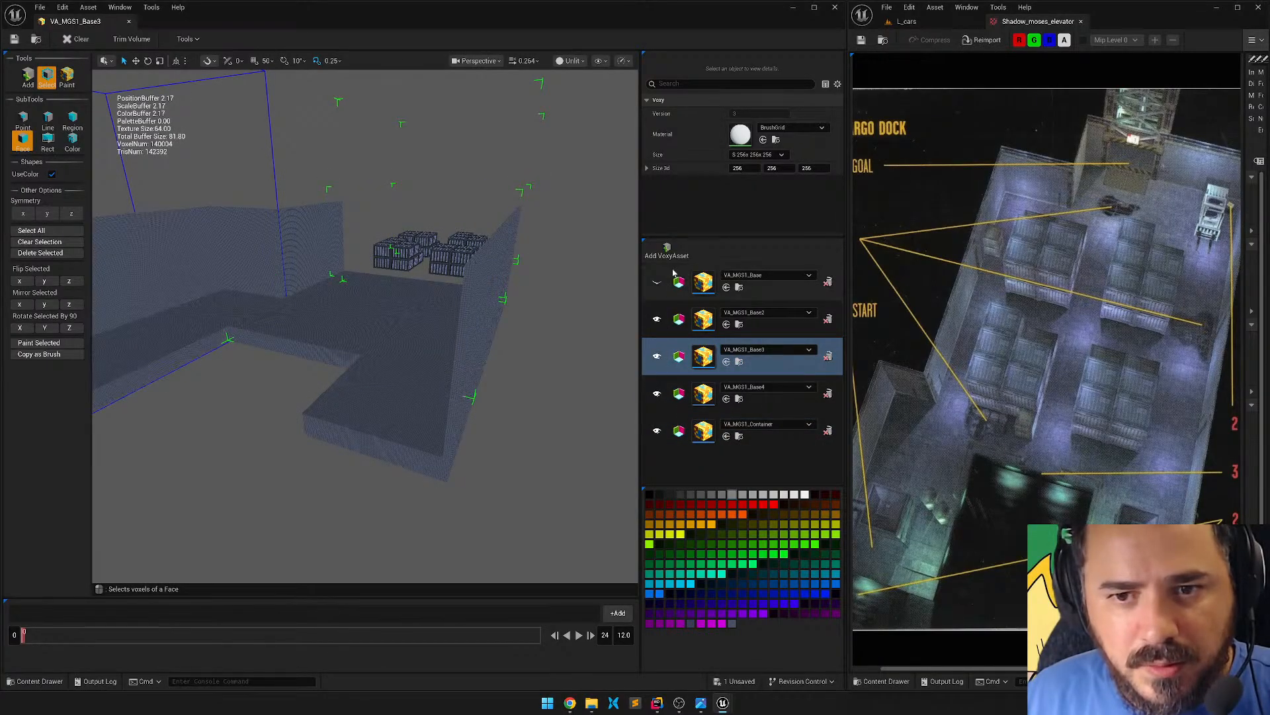
pyautogui.click(656, 282)
pyautogui.press('f')
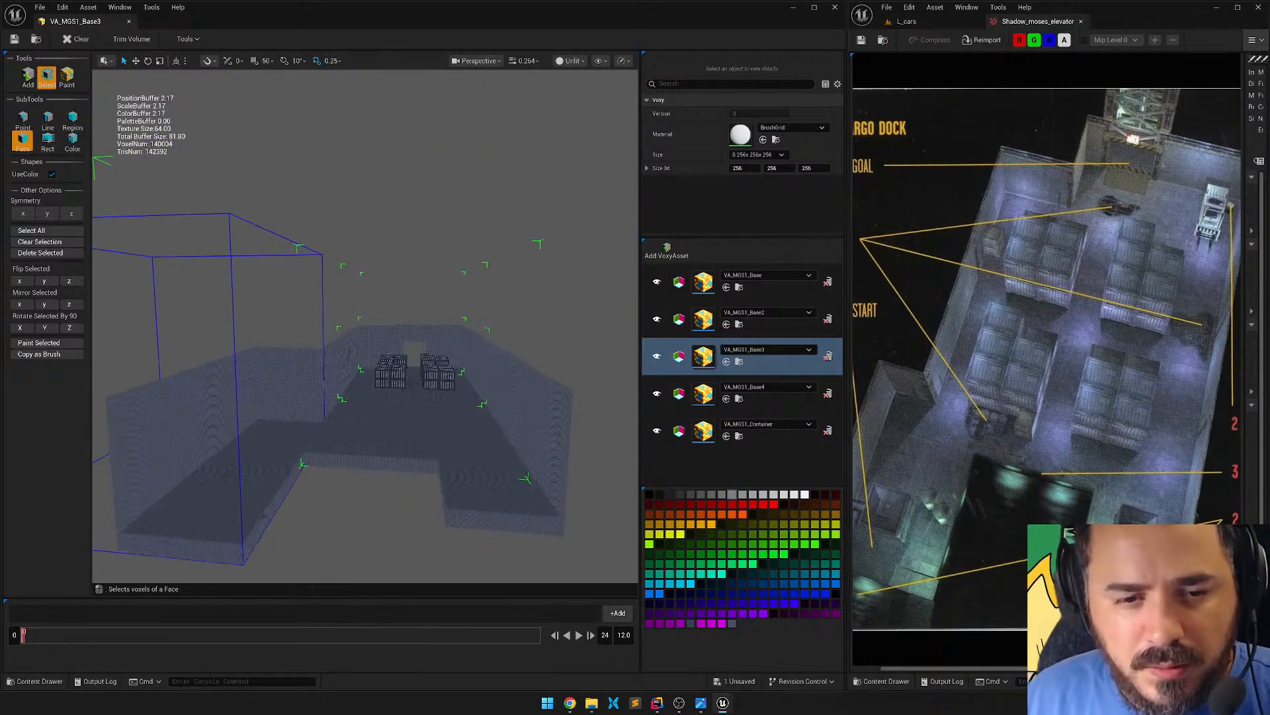
# Examine the dock interior from floor level, checking how the container stacks sit relative to the floor.
pyautogui.press('w')
pyautogui.moveTo(365, 326); pyautogui.dragTo(547, 356, button='right')
pyautogui.press('q')
pyautogui.press('e')
pyautogui.press('s')
pyautogui.press('a')
pyautogui.press('w')
pyautogui.press('s')
pyautogui.press('d')
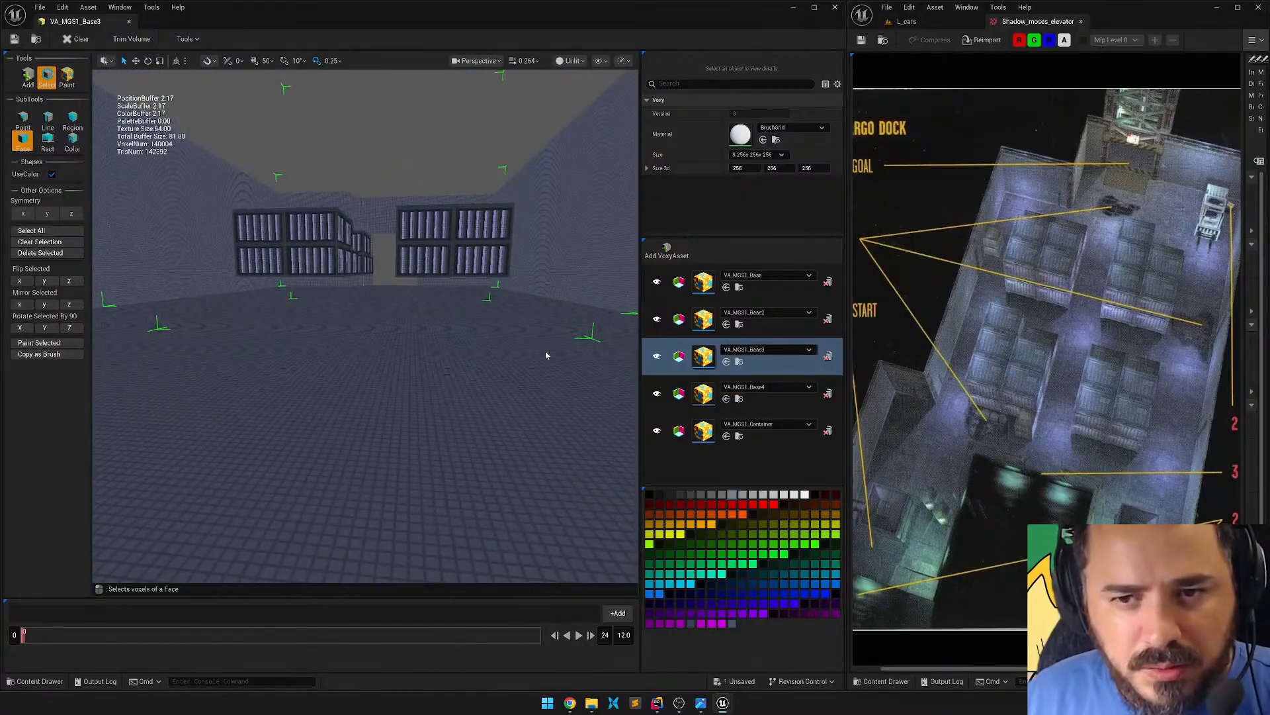
# Select all container stacks in VA_MGS1_Container with a rectangle selection, lower them onto the dock floor and clear the selection.
pyautogui.click(765, 448)
pyautogui.click(47, 141)
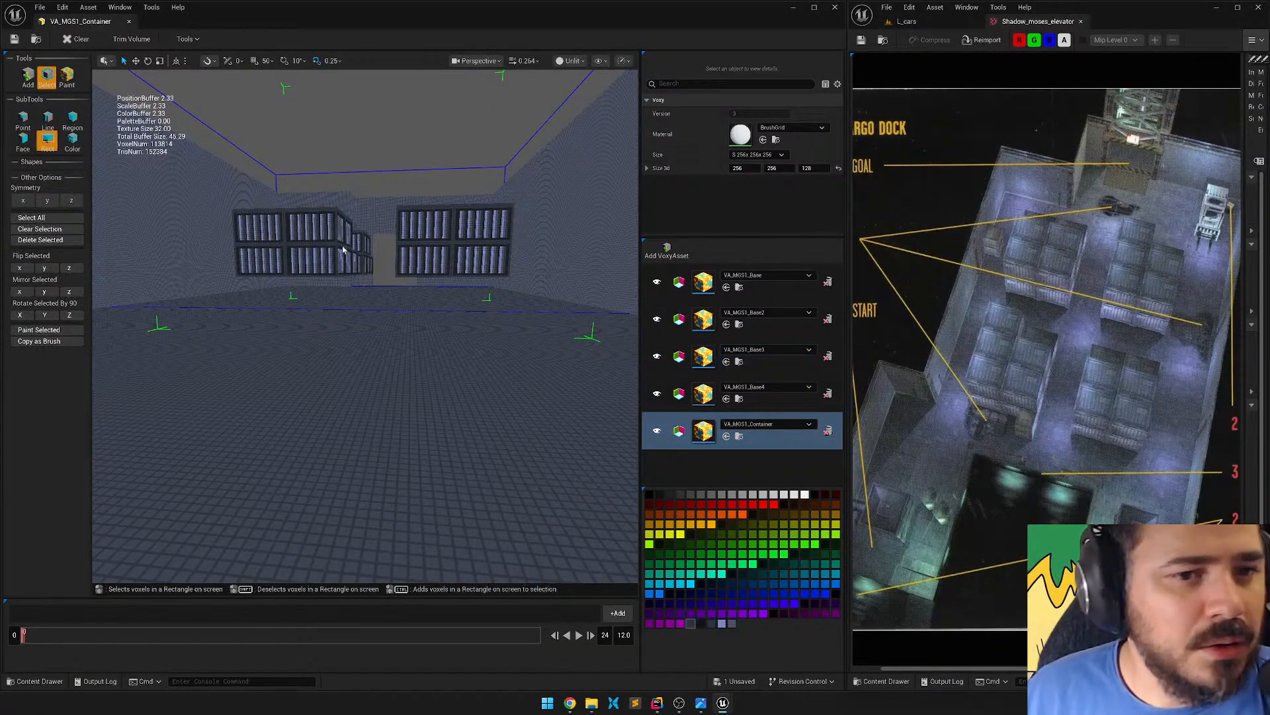
pyautogui.moveTo(199, 169); pyautogui.dragTo(556, 345)
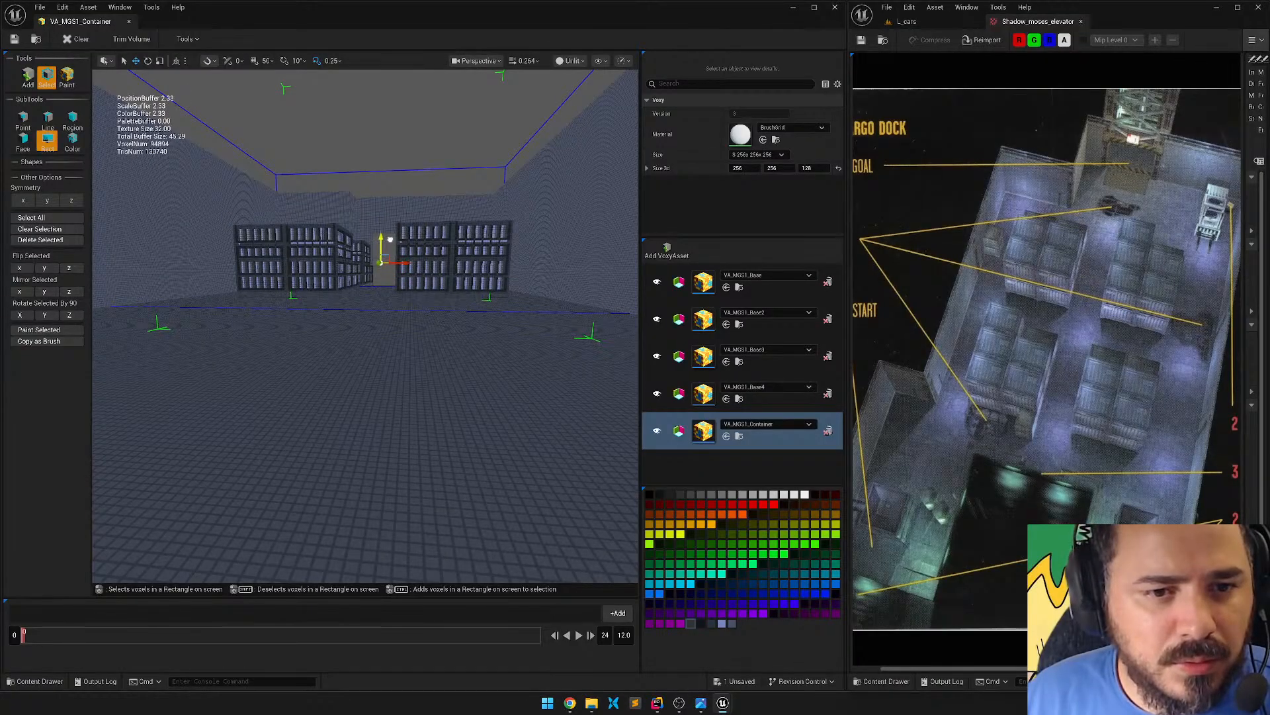
pyautogui.moveTo(385, 251)
pyautogui.mouseDown()
pyautogui.moveTo(384, 291)
pyautogui.moveTo(385, 186)
pyautogui.moveTo(384, 262)
pyautogui.moveTo(399, 242)
pyautogui.mouseUp()
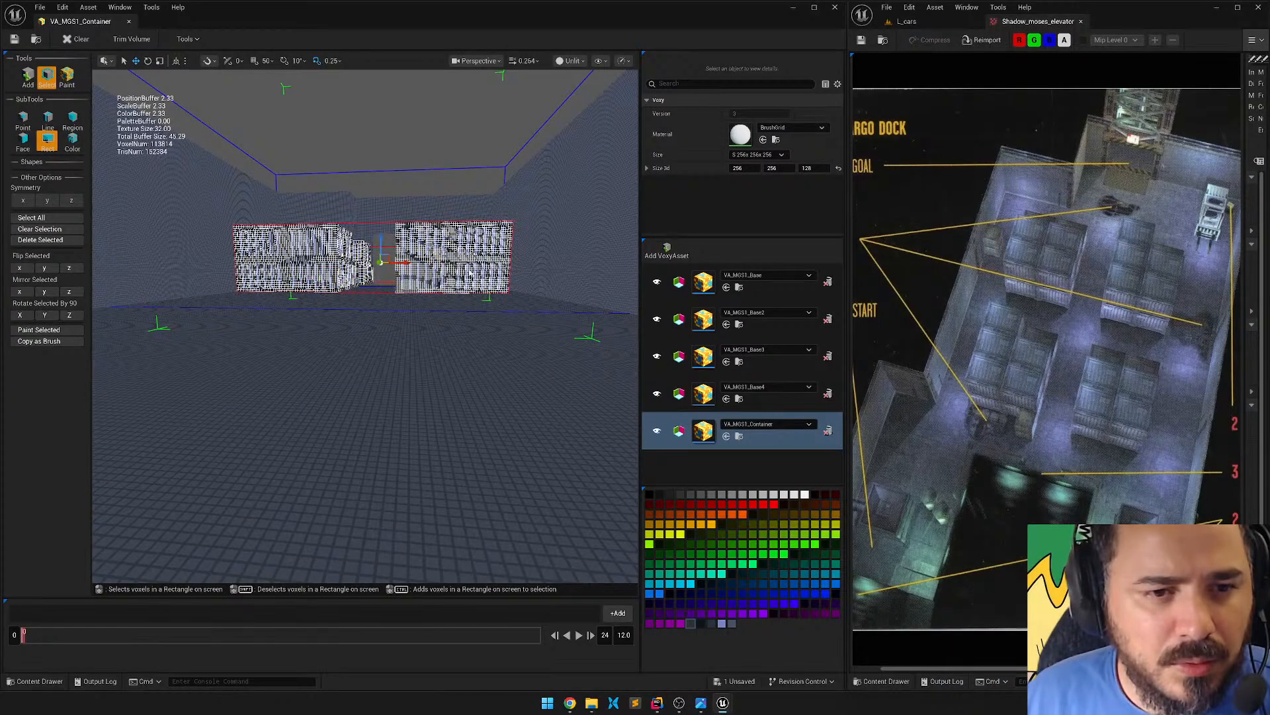
pyautogui.click(397, 150)
pyautogui.moveTo(397, 150); pyautogui.dragTo(529, 155, button='right')
pyautogui.moveTo(423, 265); pyautogui.dragTo(370, 232, button='right')
pyautogui.moveTo(366, 307); pyautogui.dragTo(350, 273, button='right')
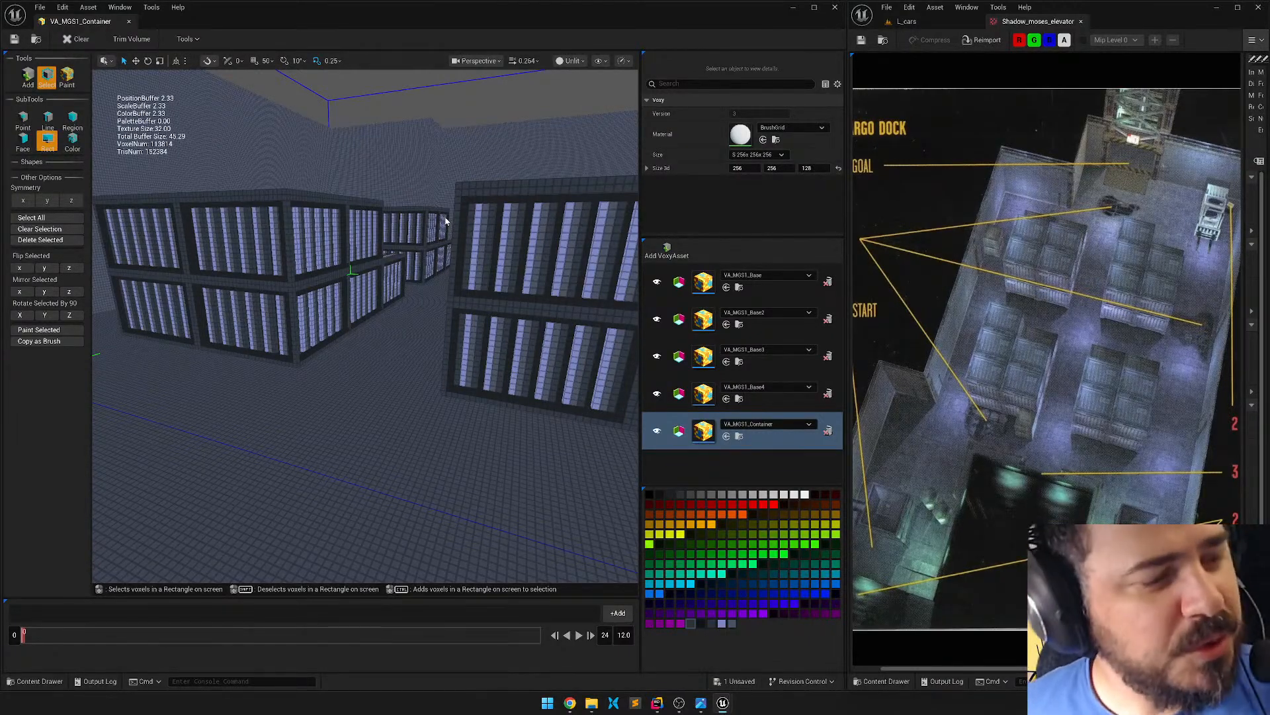
# Make VA_MGS1_Base the active voxel asset, compare the room with VA_MGS1_Container hidden and shown, and save.
pyautogui.moveTo(445, 221); pyautogui.dragTo(562, 225, button='right')
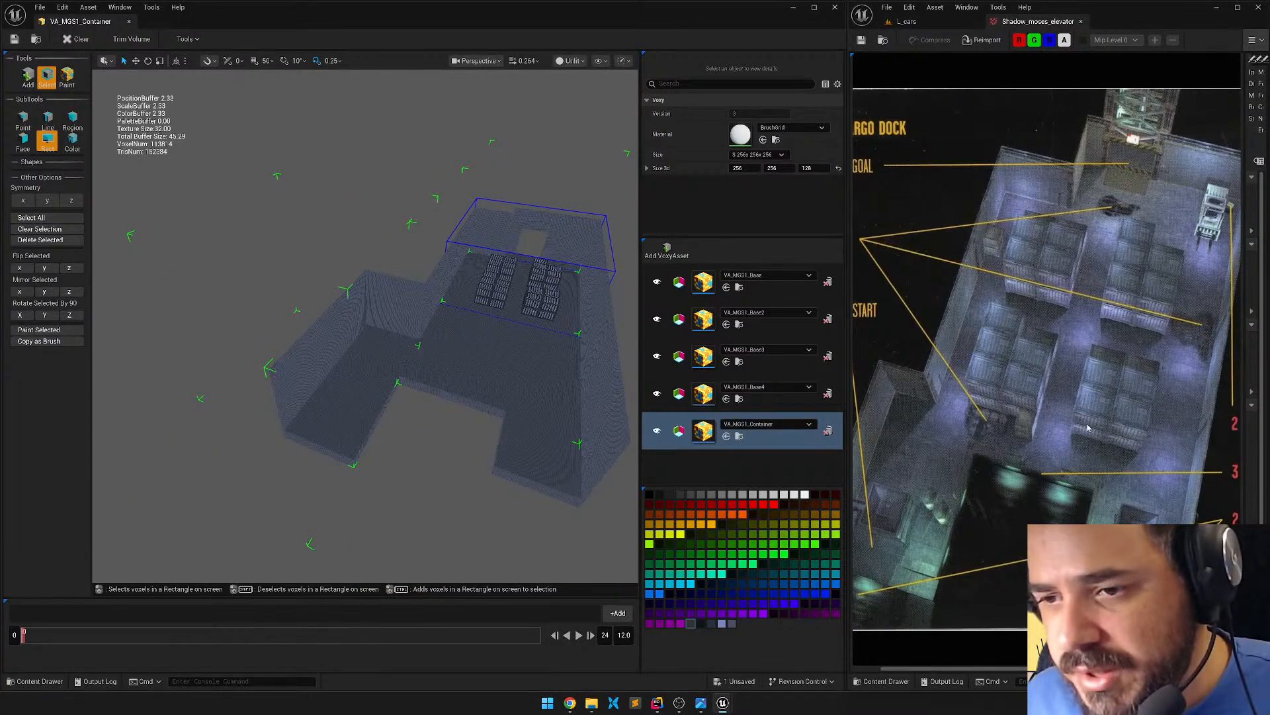
pyautogui.moveTo(454, 307)
pyautogui.mouseDown(button='right')
pyautogui.moveTo(503, 307)
pyautogui.moveTo(454, 278)
pyautogui.moveTo(556, 321)
pyautogui.moveTo(463, 318)
pyautogui.mouseUp(button='right')
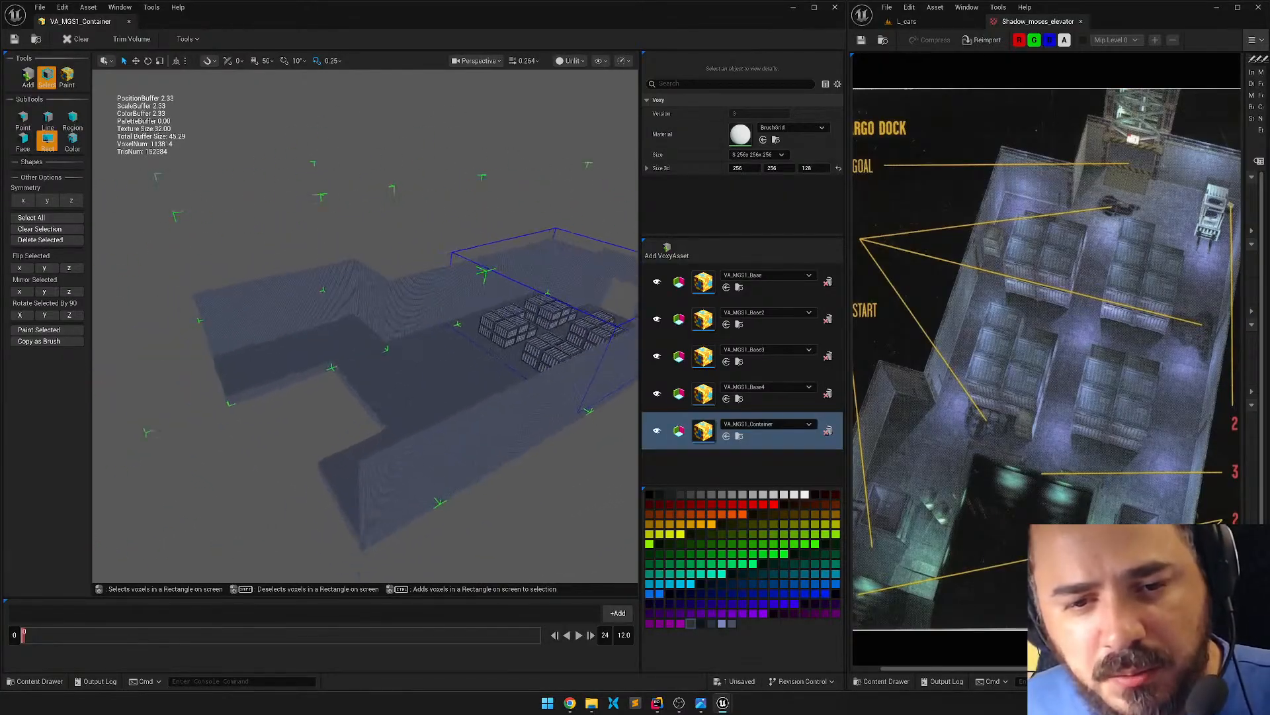
pyautogui.click(767, 291)
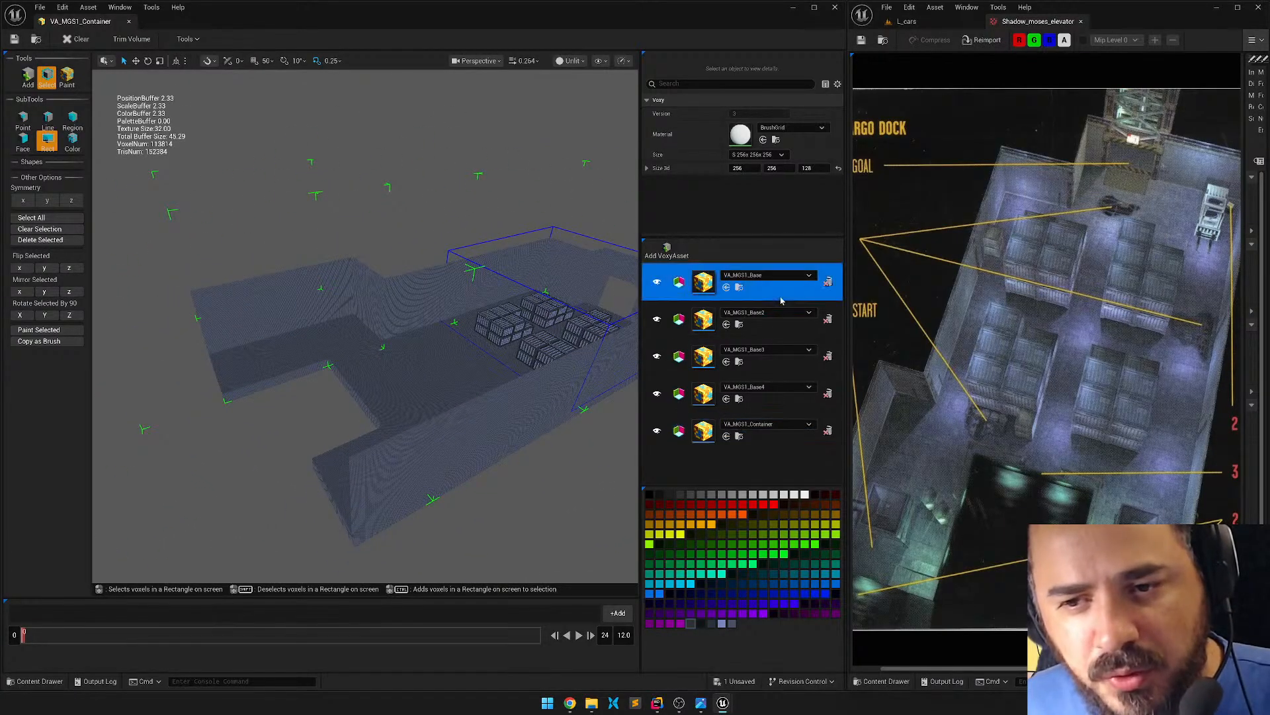
pyautogui.click(657, 431)
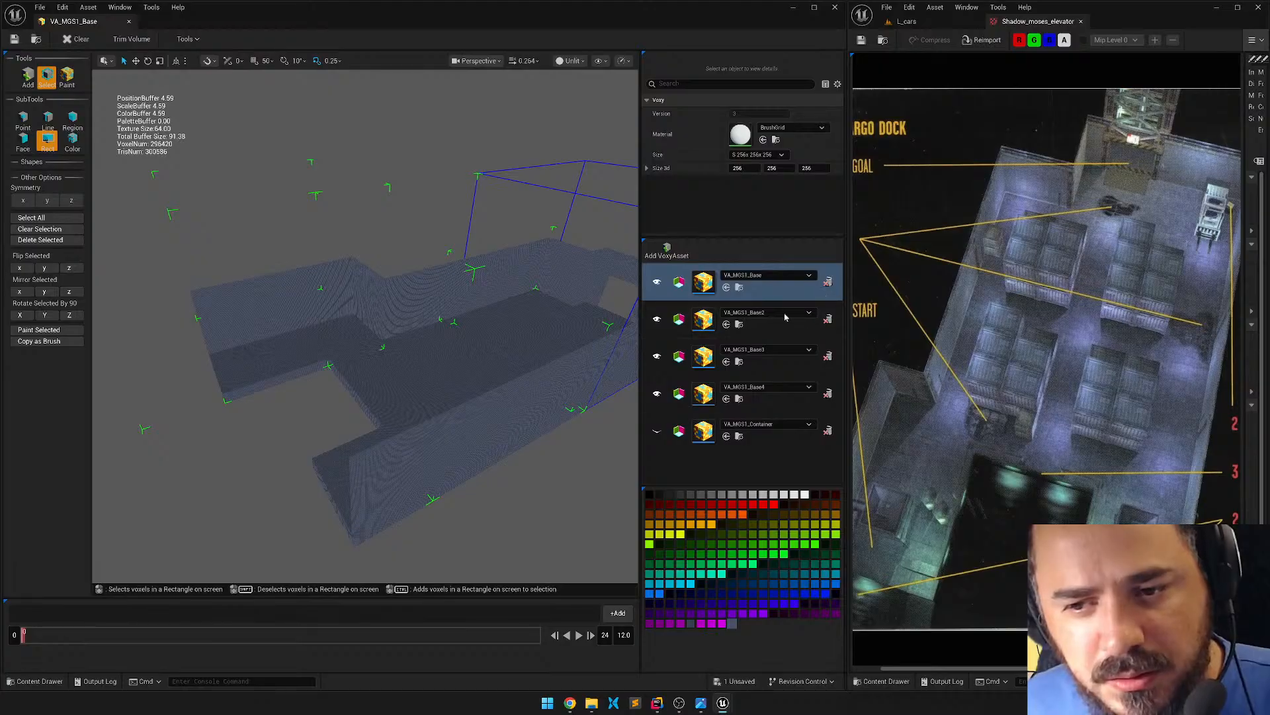
pyautogui.moveTo(386, 280); pyautogui.dragTo(362, 268, button='right')
pyautogui.click(657, 431)
pyautogui.press('w')
pyautogui.press('s')
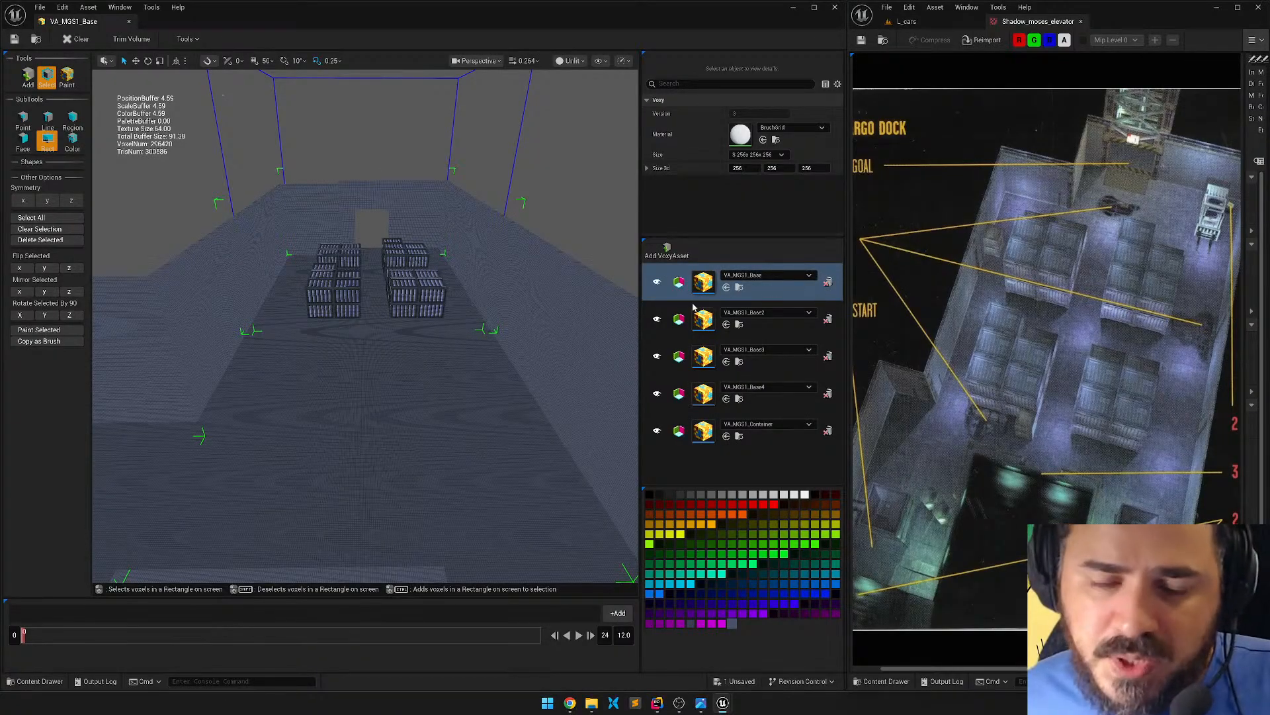
pyautogui.moveTo(463, 311); pyautogui.dragTo(430, 311, button='right')
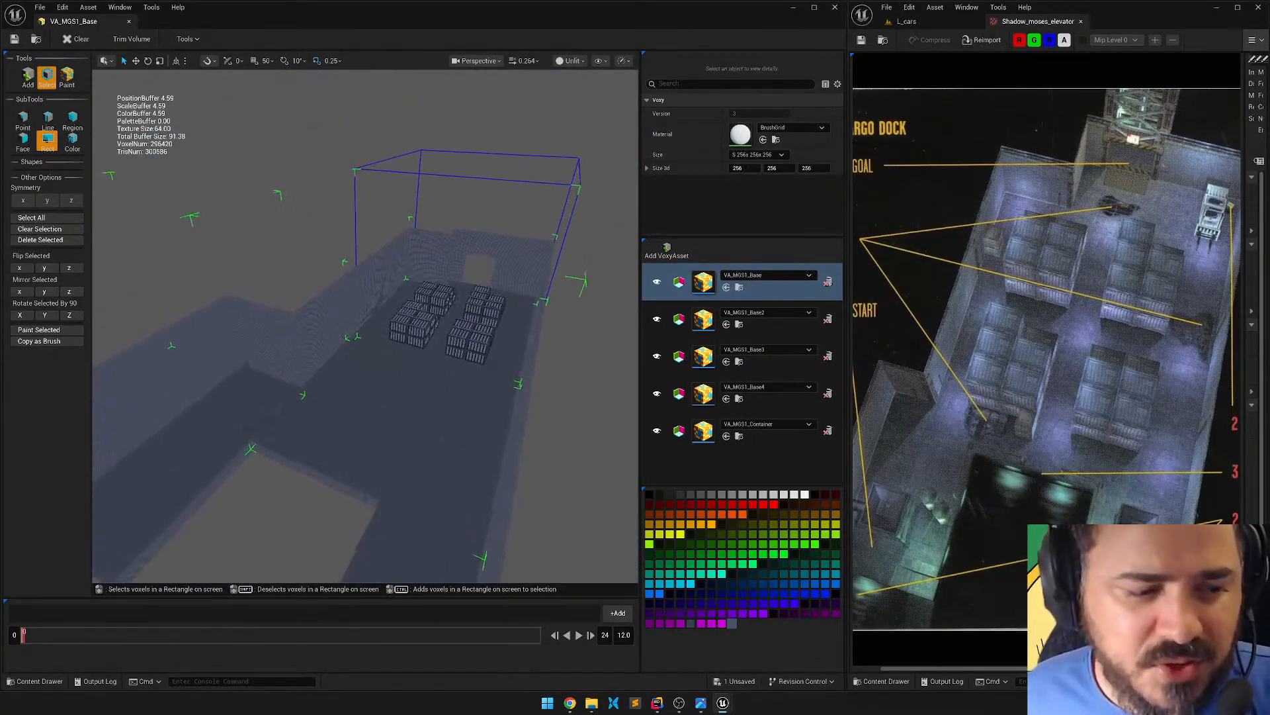
pyautogui.hotkey('ctrl', 's')
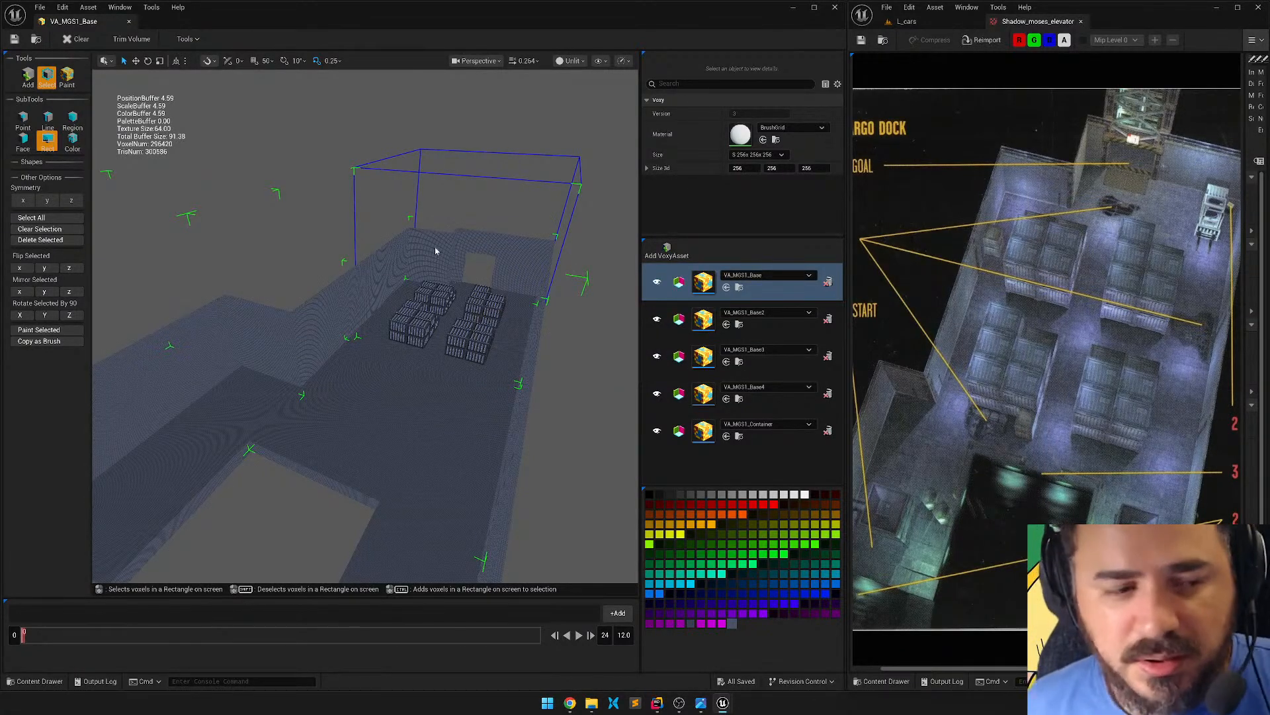
# Examine the doorway in the room's back wall and the striped elevator gate in the cargo dock reference image.
pyautogui.moveTo(452, 240)
pyautogui.mouseDown(button='right')
pyautogui.moveTo(452, 278)
pyautogui.moveTo(489, 245)
pyautogui.moveTo(490, 264)
pyautogui.moveTo(450, 258)
pyautogui.moveTo(543, 271)
pyautogui.moveTo(477, 251)
pyautogui.moveTo(549, 252)
pyautogui.moveTo(443, 258)
pyautogui.moveTo(471, 254)
pyautogui.mouseUp(button='right')
pyautogui.press('w')
pyautogui.press('w')
pyautogui.press('s')
pyautogui.press('w')
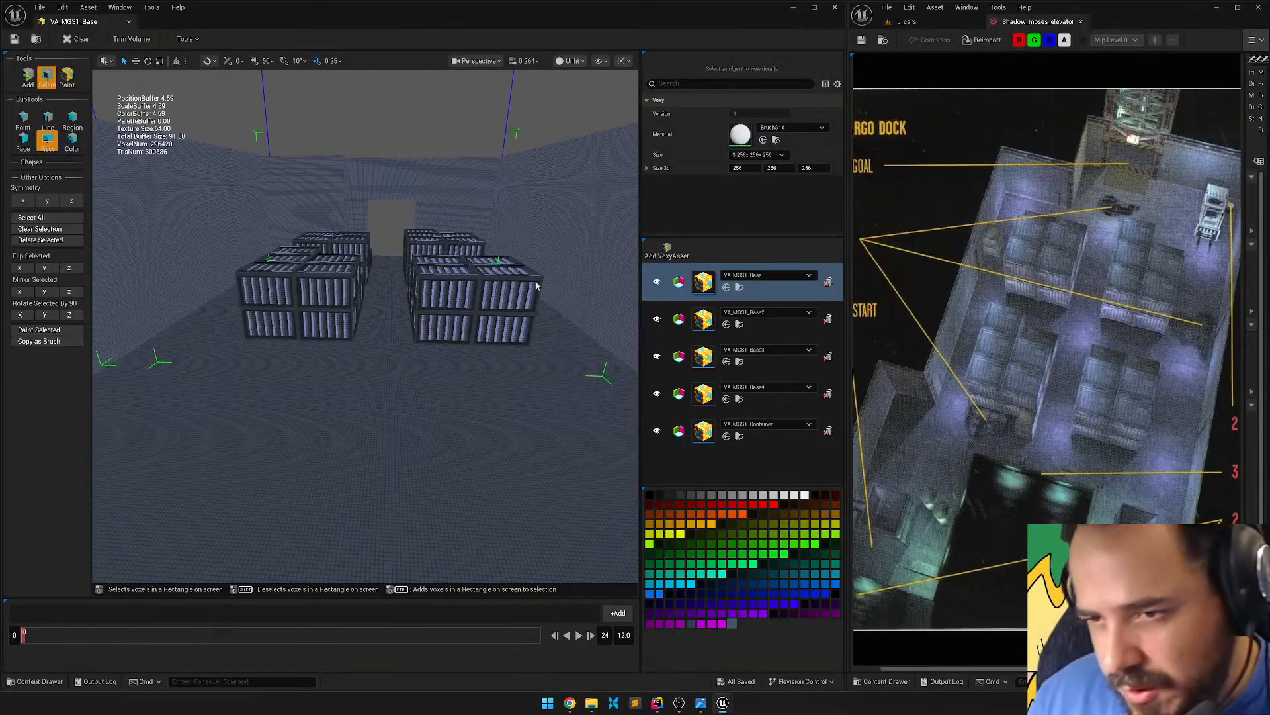
pyautogui.moveTo(1057, 432); pyautogui.dragTo(877, 471, button='right')
pyautogui.scroll(2, 1143, 291)
pyautogui.moveTo(547, 184)
pyautogui.mouseDown(button='right')
pyautogui.moveTo(456, 186)
pyautogui.moveTo(503, 189)
pyautogui.moveTo(490, 175)
pyautogui.moveTo(563, 198)
pyautogui.moveTo(463, 189)
pyautogui.moveTo(546, 200)
pyautogui.mouseUp(button='right')
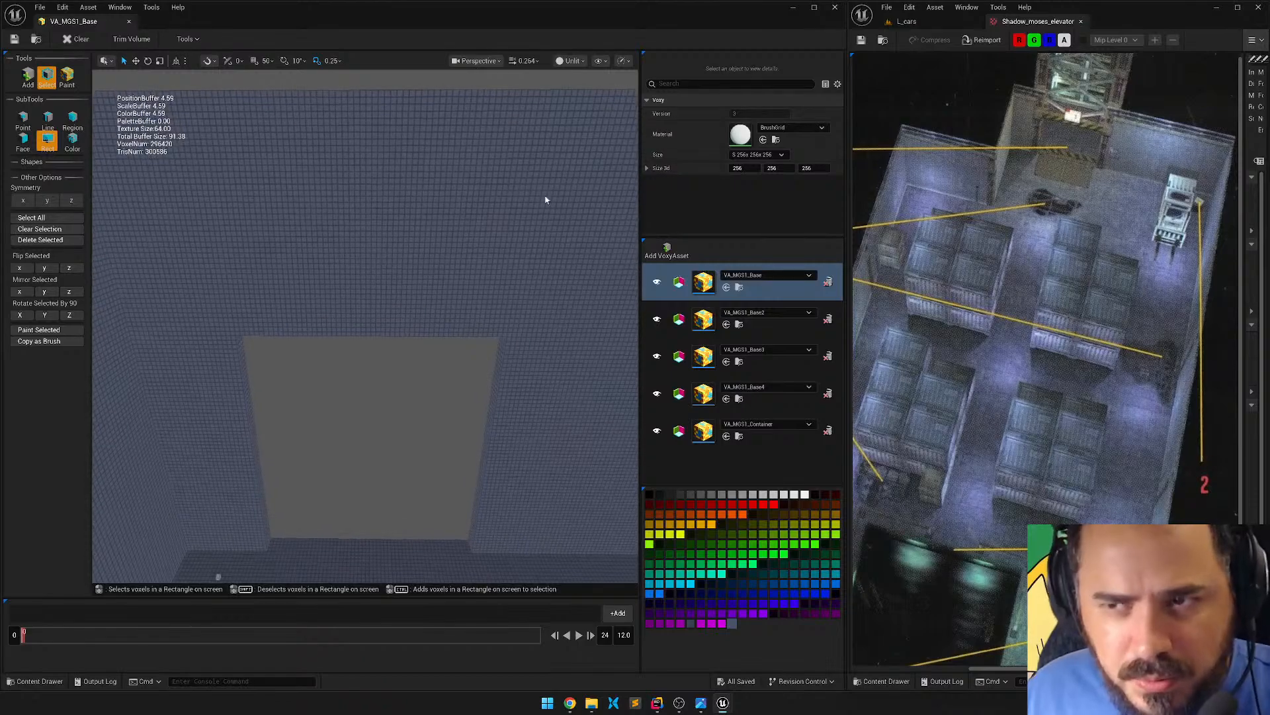
pyautogui.scroll(3, 1017, 169)
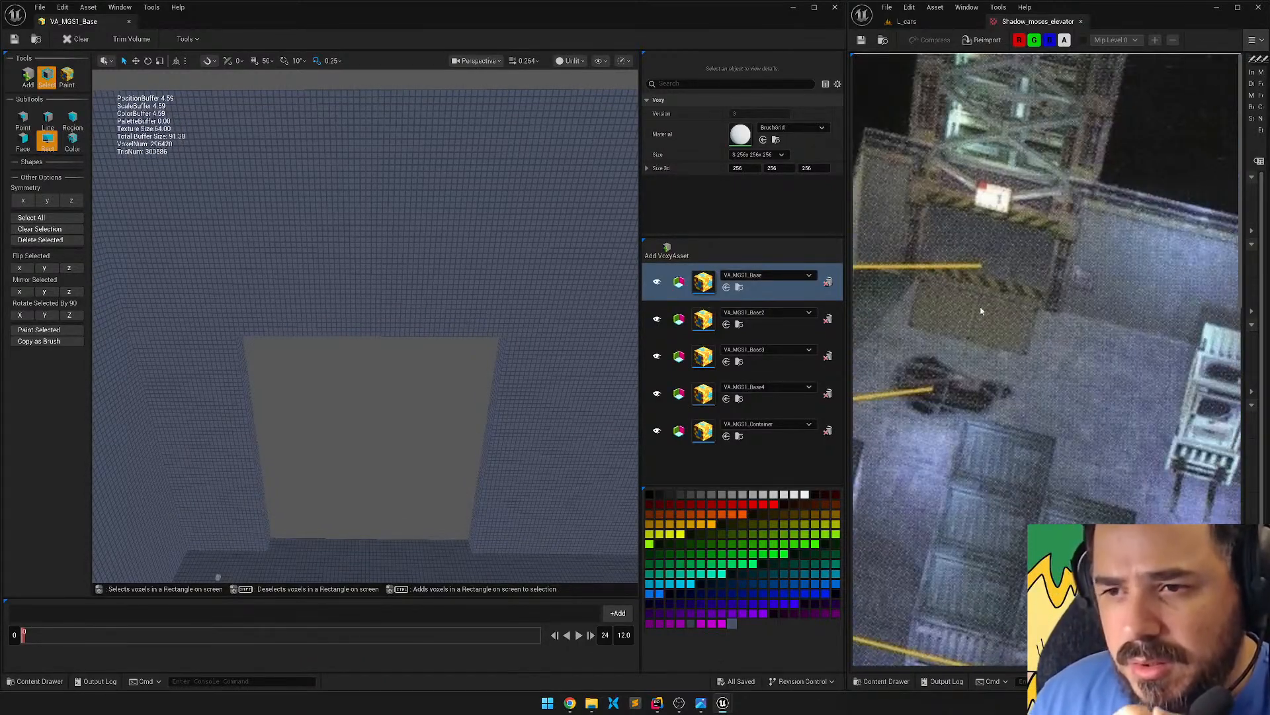
# Recolour a purple palette swatch with the gate's yellow sampled from the reference, raising saturation to about 0.89 and value to about 0.6.
pyautogui.doubleClick(680, 624)
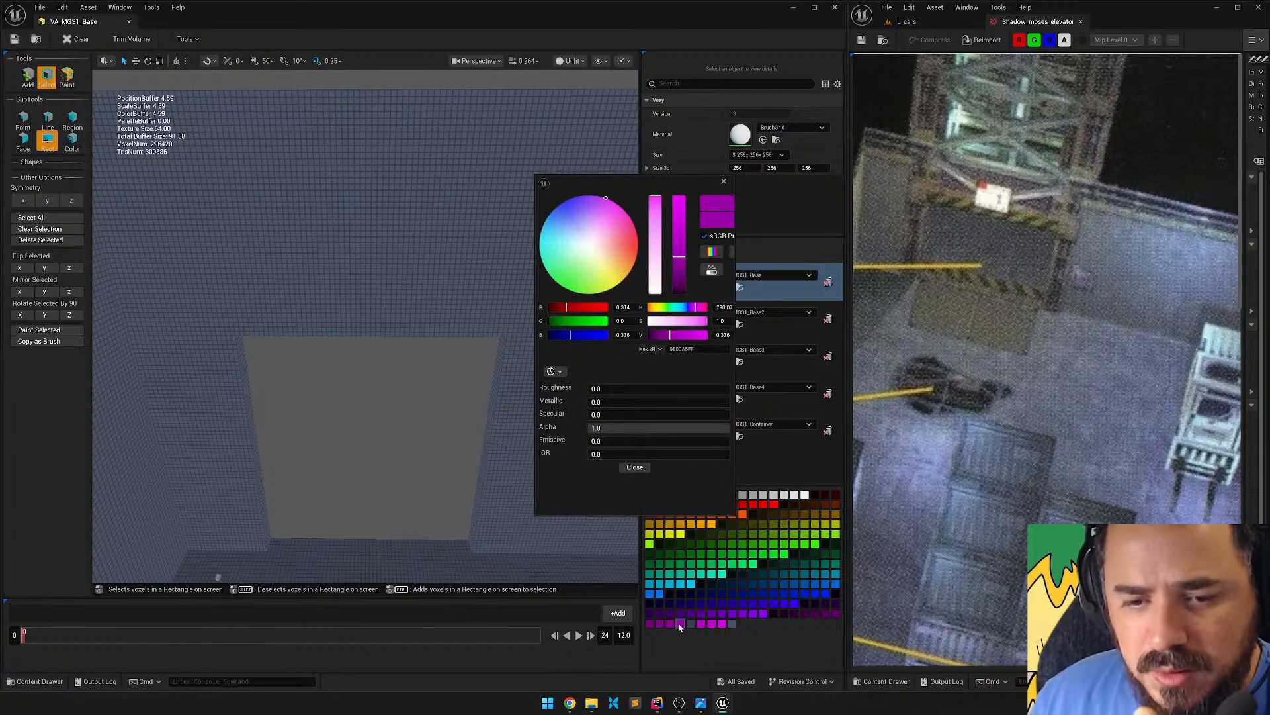
pyautogui.moveTo(734, 291); pyautogui.dragTo(777, 291)
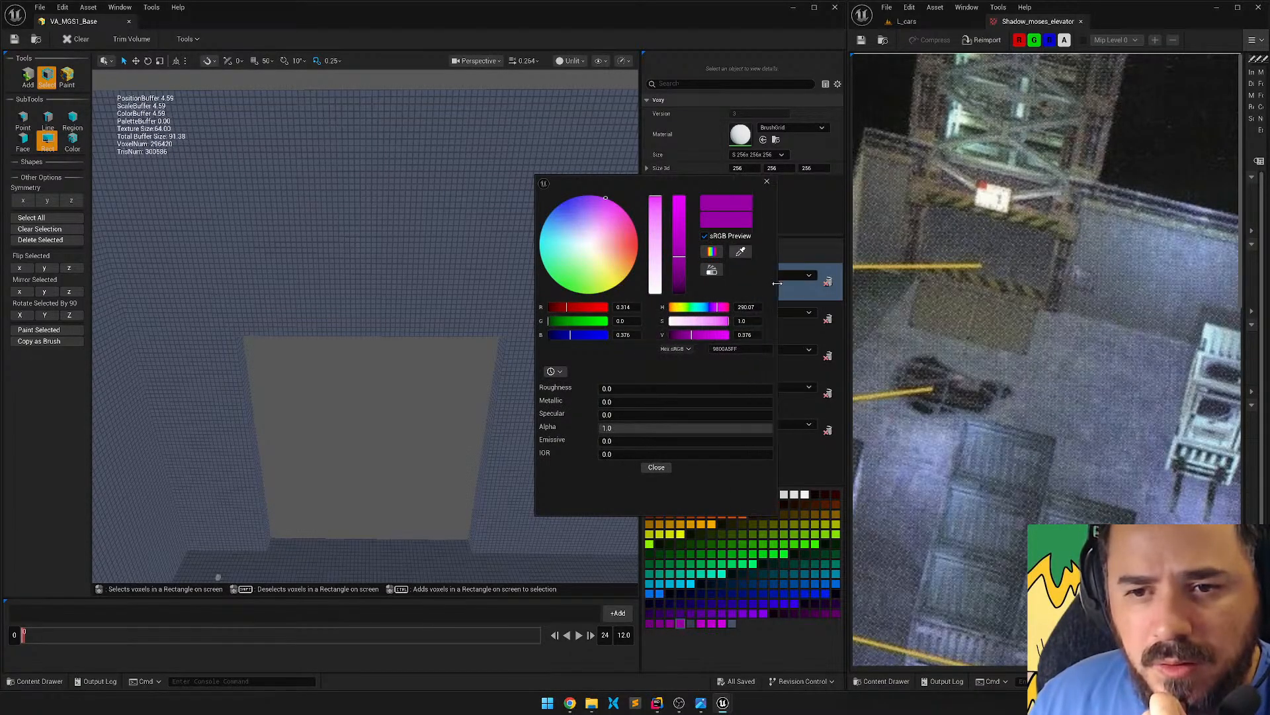
pyautogui.click(740, 252)
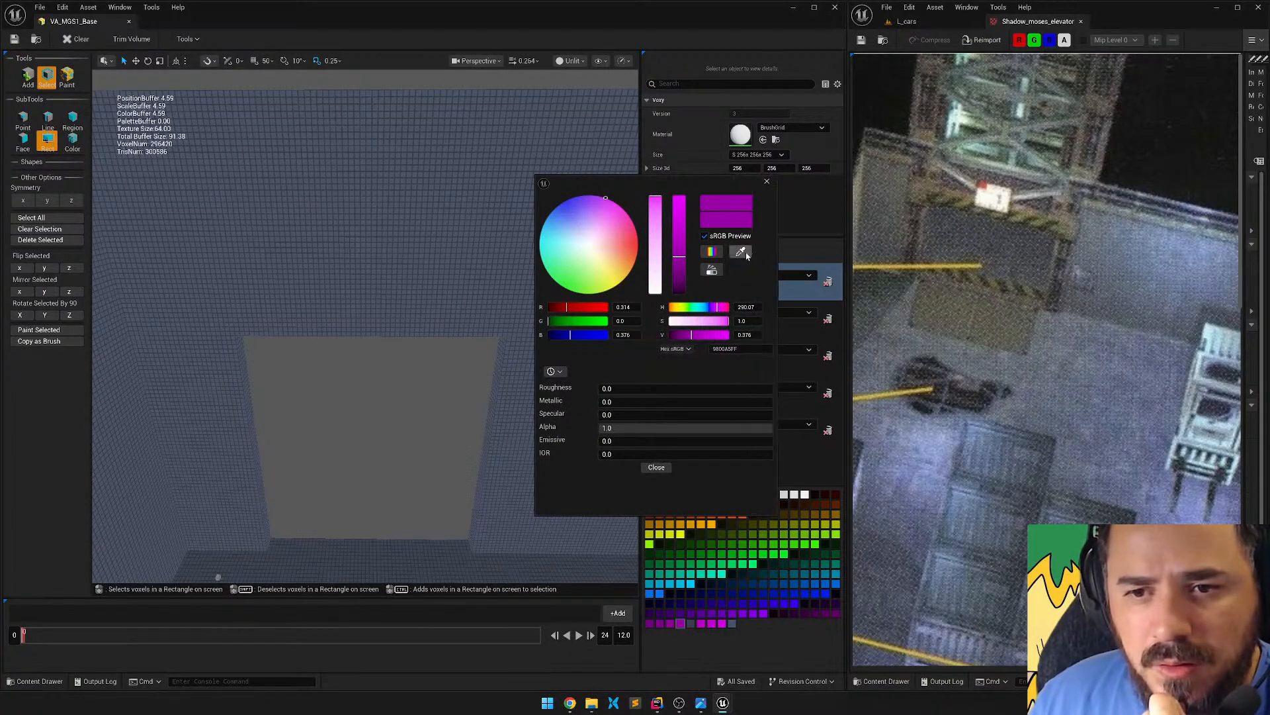
pyautogui.click(967, 197)
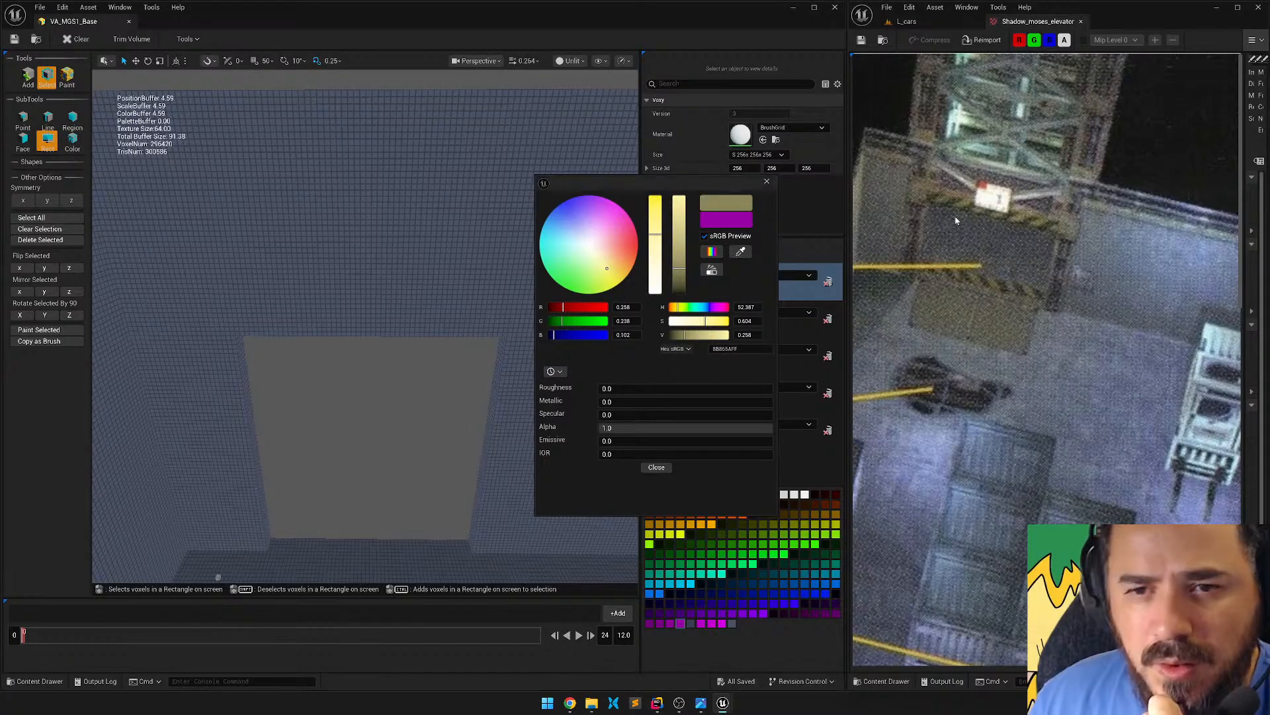
pyautogui.moveTo(655, 233); pyautogui.dragTo(659, 206)
pyautogui.moveTo(679, 272); pyautogui.dragTo(683, 235)
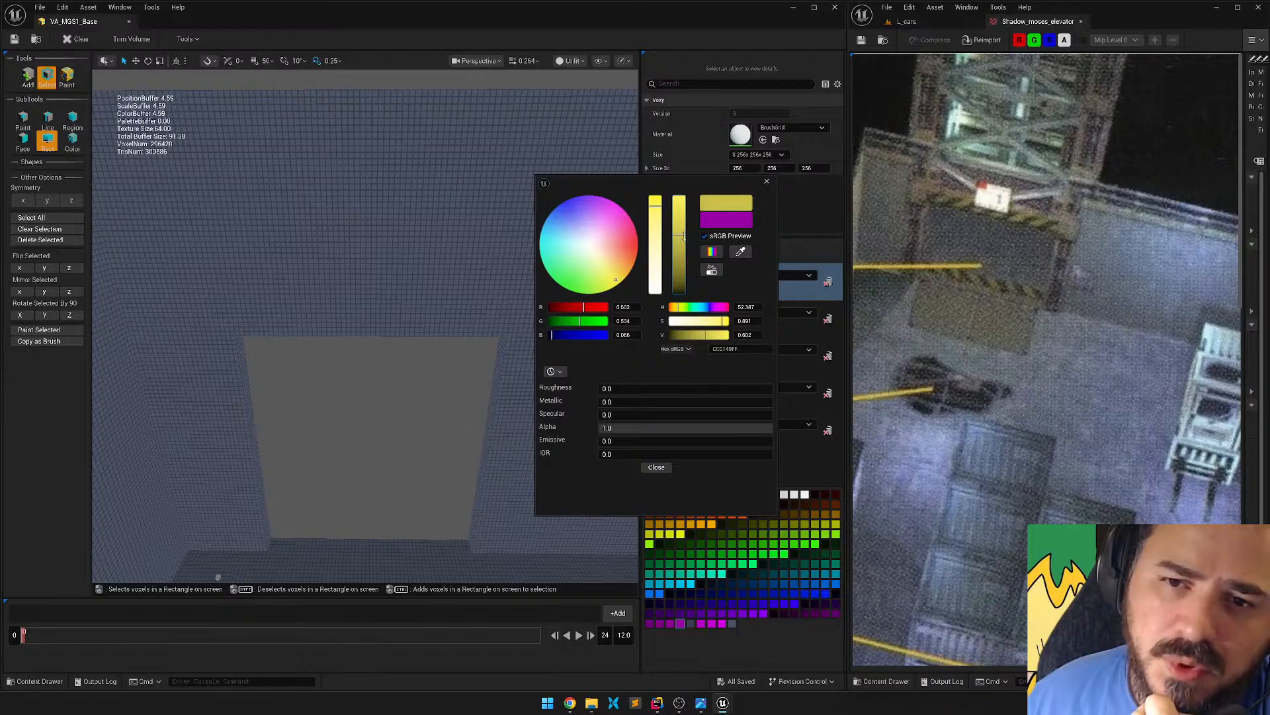
pyautogui.click(647, 467)
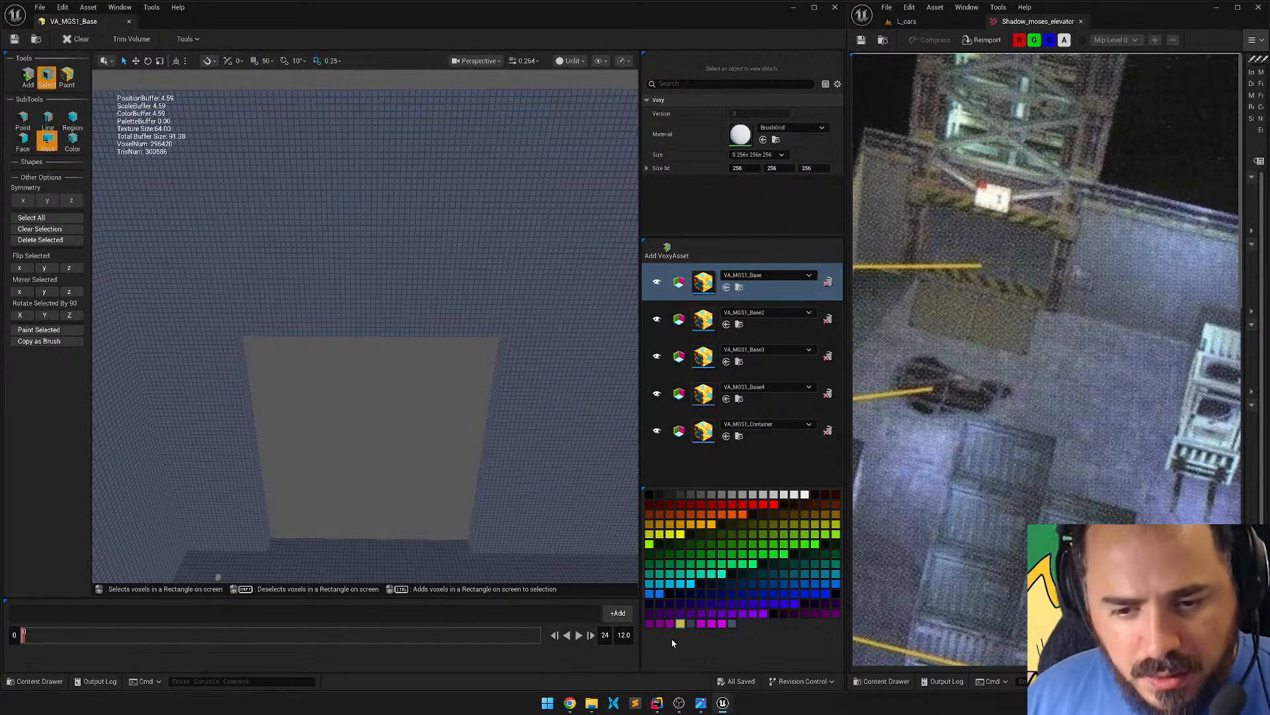
# Add a yellow region of voxels as a horizontal bar spanning the upper edge of the doorway opening.
pyautogui.click(28, 78)
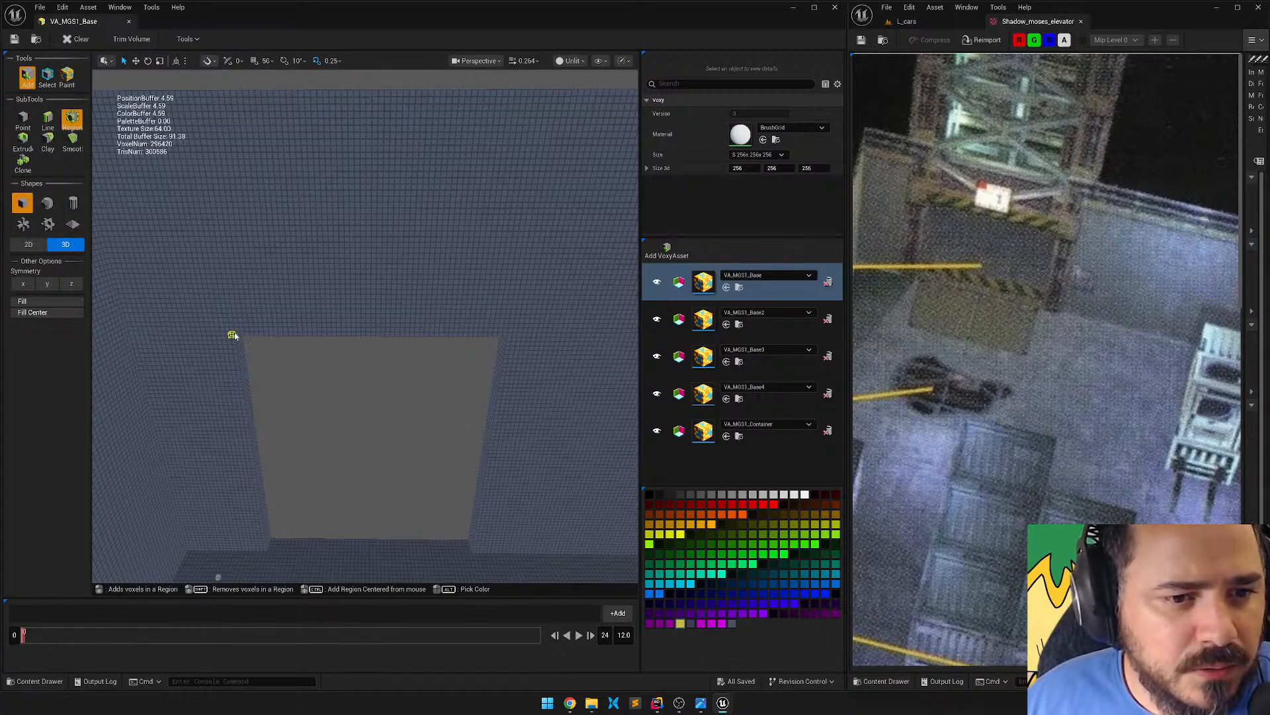
pyautogui.moveTo(238, 336); pyautogui.dragTo(512, 304)
pyautogui.moveTo(538, 387); pyautogui.dragTo(434, 369, button='right')
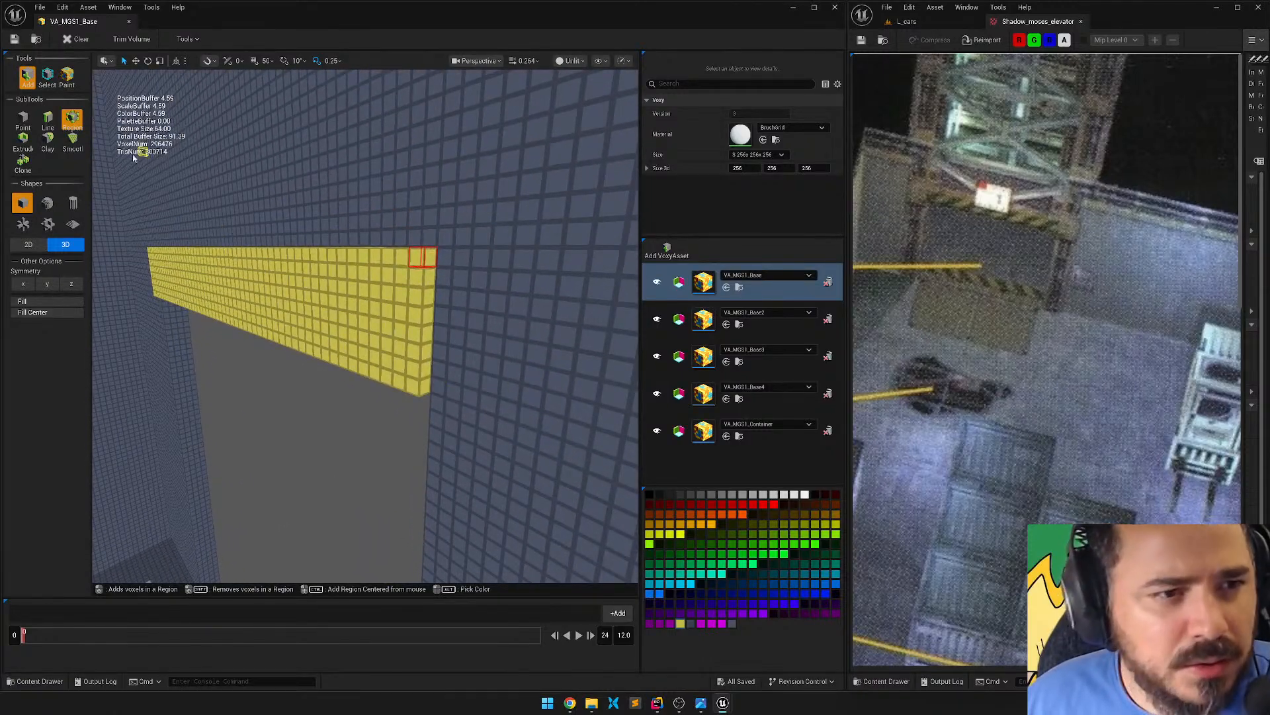
# Region-select the upper voxel rows of the yellow bar above the doorway and delete them.
pyautogui.click(47, 76)
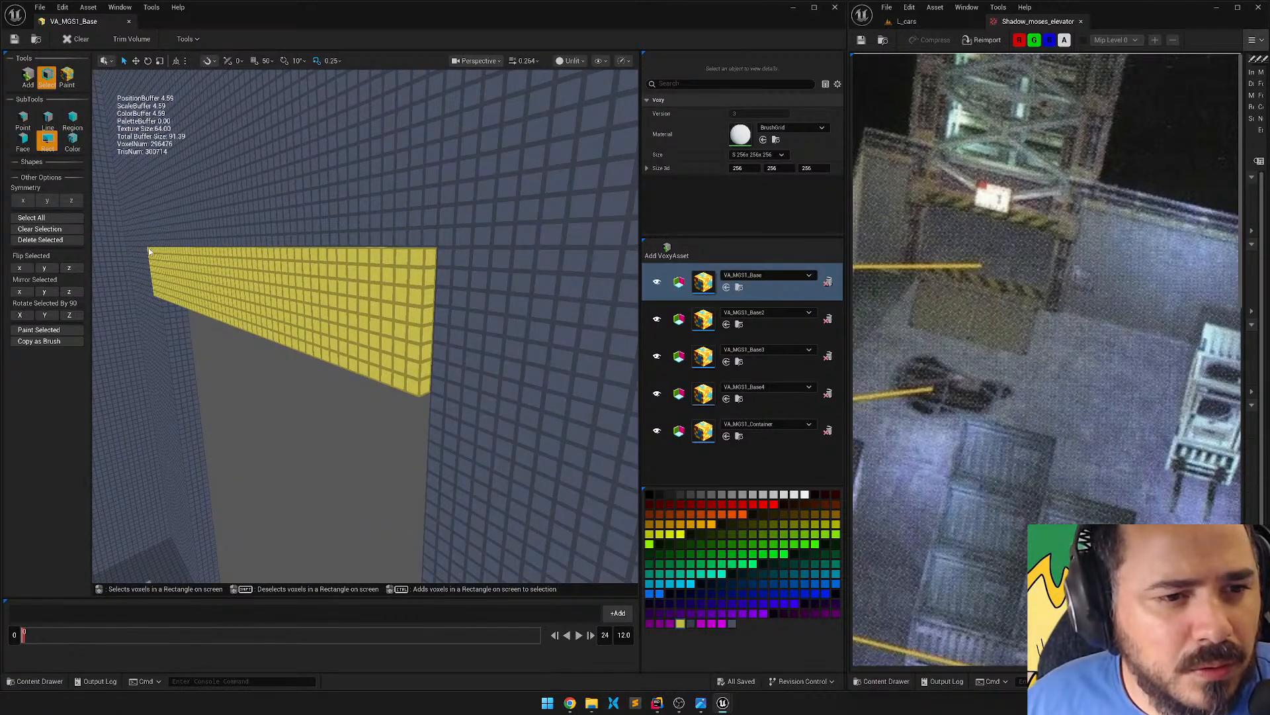
pyautogui.moveTo(150, 254); pyautogui.dragTo(431, 299)
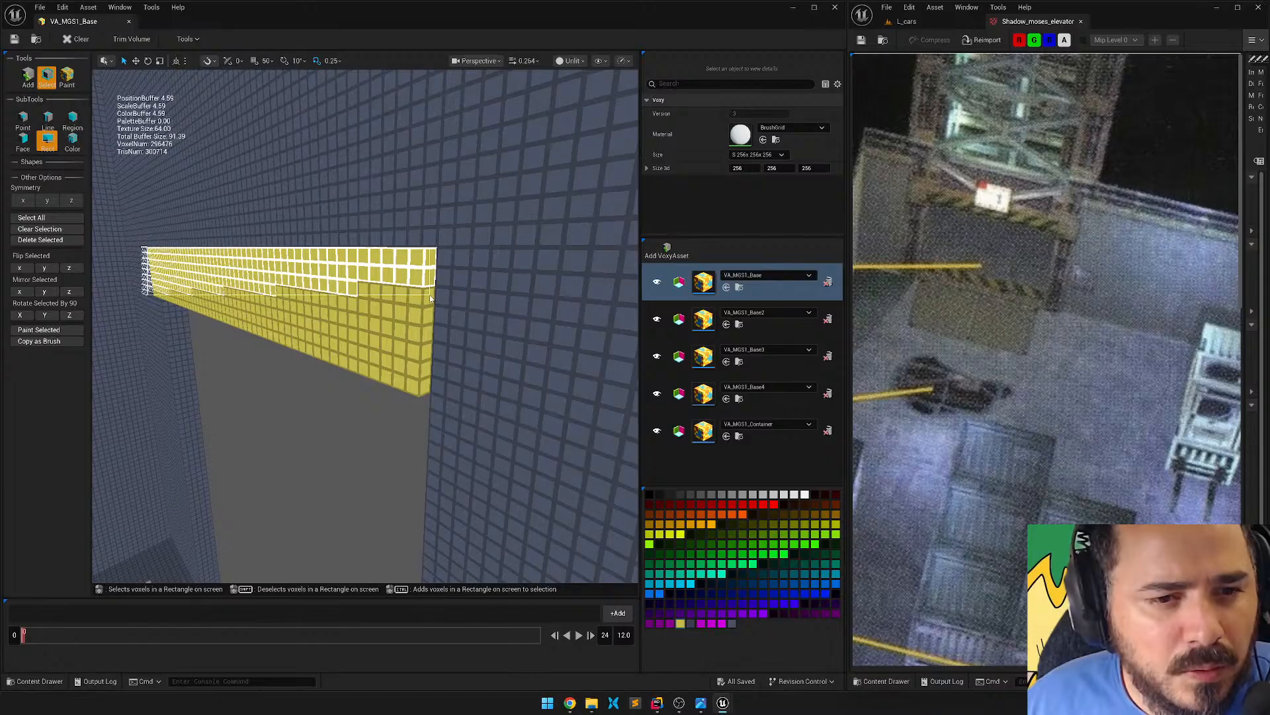
pyautogui.click(72, 119)
pyautogui.click(417, 301)
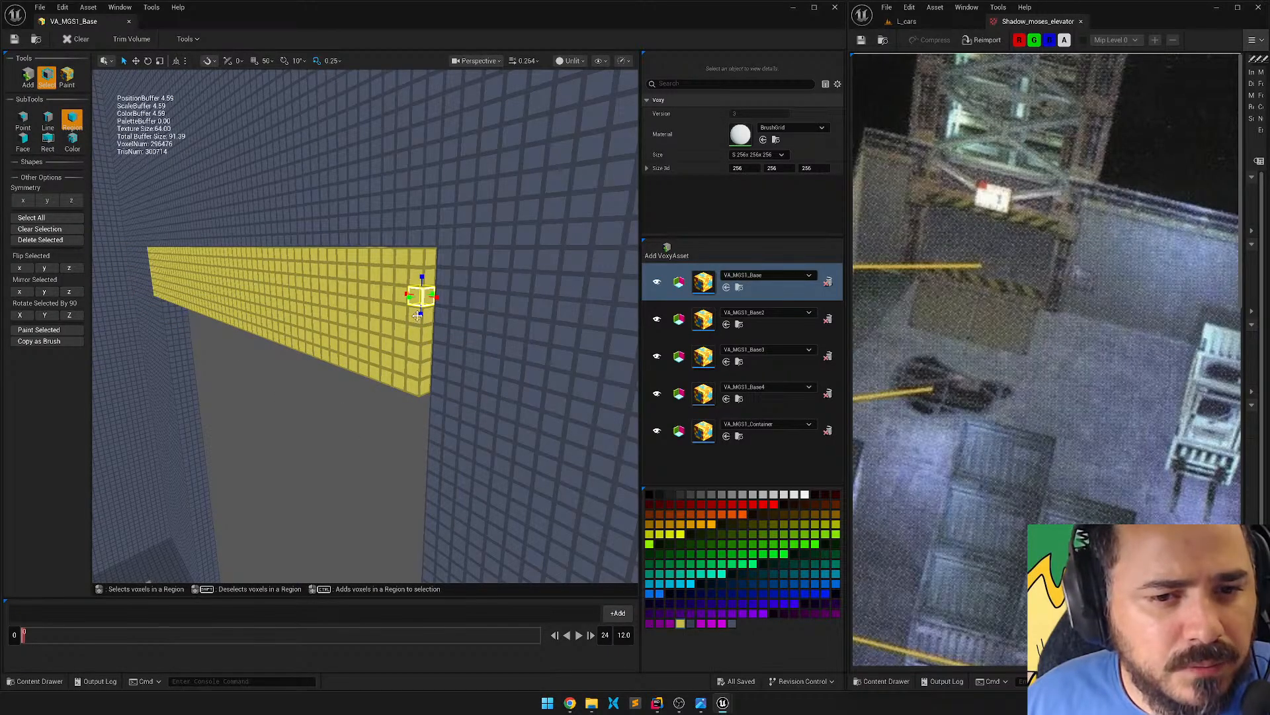
pyautogui.moveTo(421, 296); pyautogui.dragTo(149, 252)
pyautogui.moveTo(260, 286); pyautogui.dragTo(401, 257, button='right')
pyautogui.press('Delete')
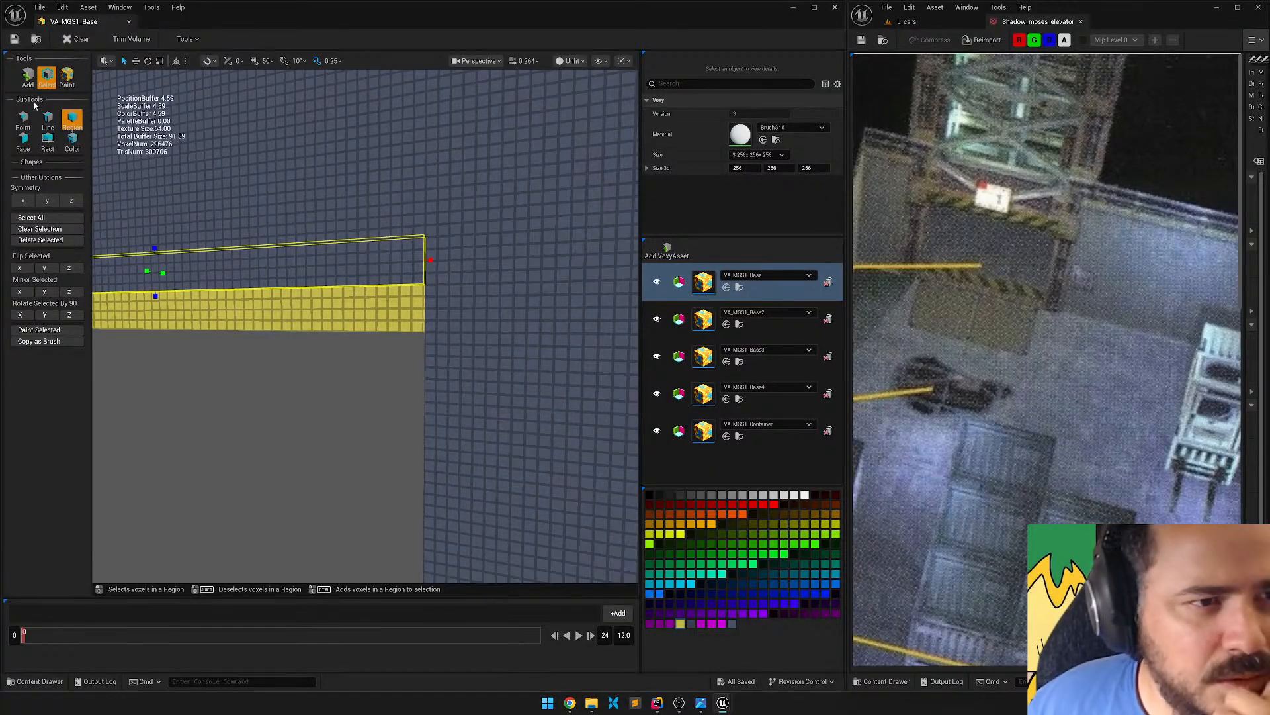
# Switch to painting voxels in a line and set the purple swatch beside the yellow one to black (000000FF).
pyautogui.click(67, 75)
pyautogui.click(48, 119)
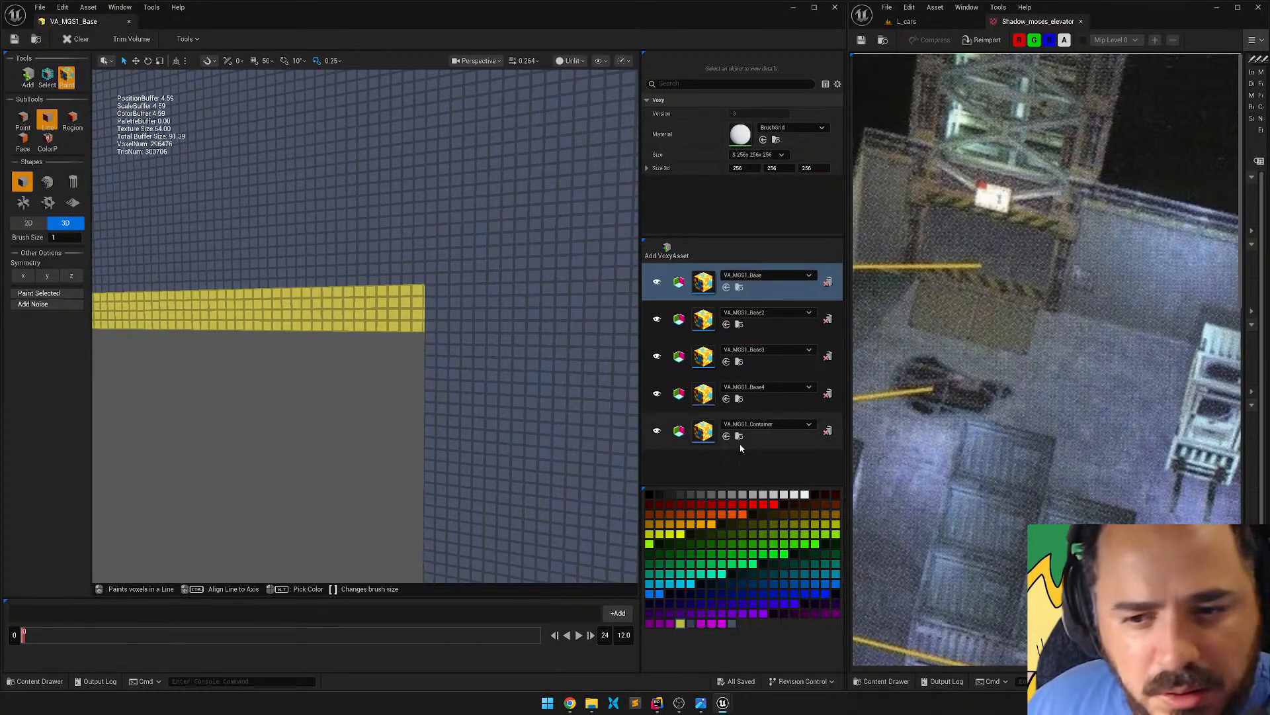
pyautogui.doubleClick(669, 623)
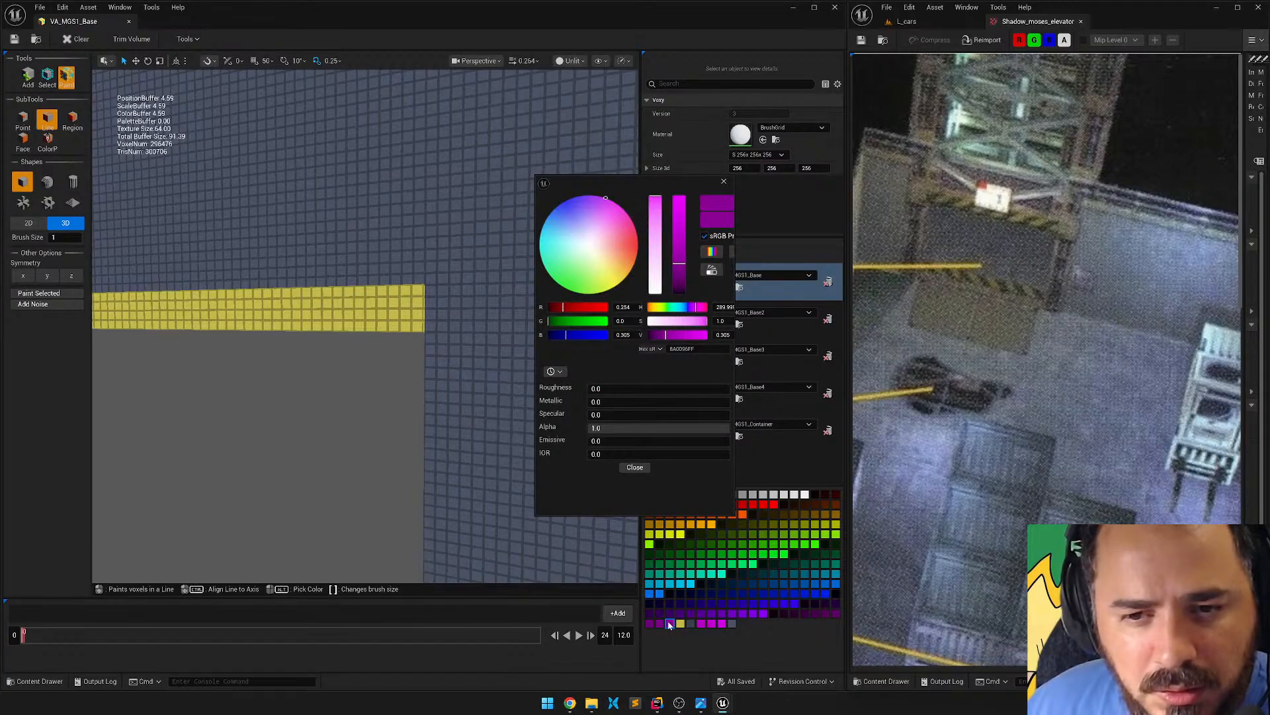
pyautogui.click(632, 467)
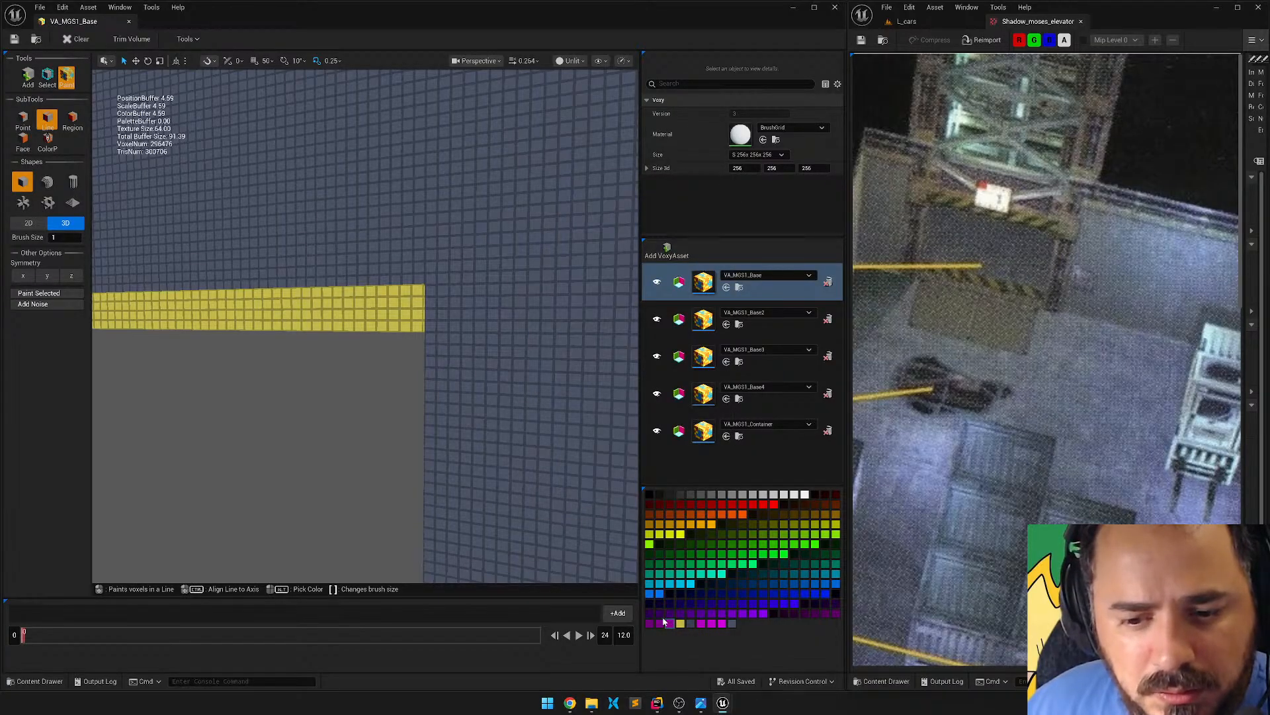
pyautogui.doubleClick(666, 623)
pyautogui.moveTo(672, 343); pyautogui.dragTo(634, 427)
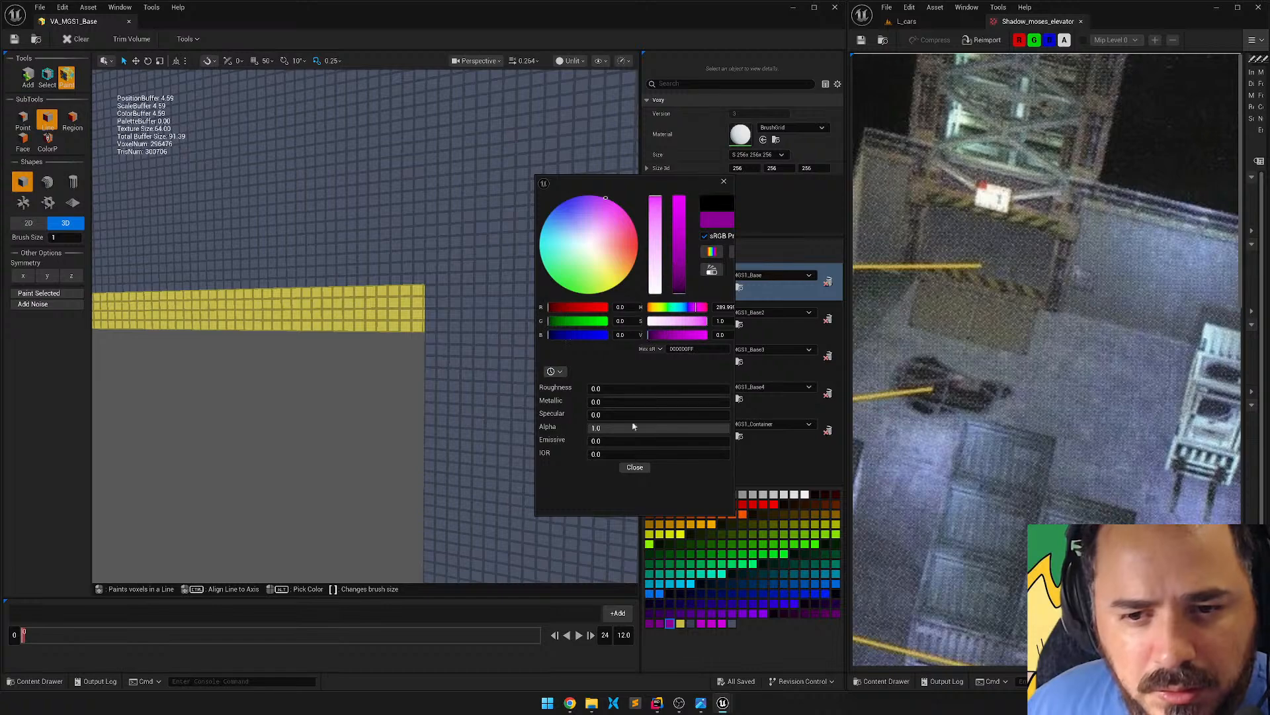
pyautogui.click(633, 467)
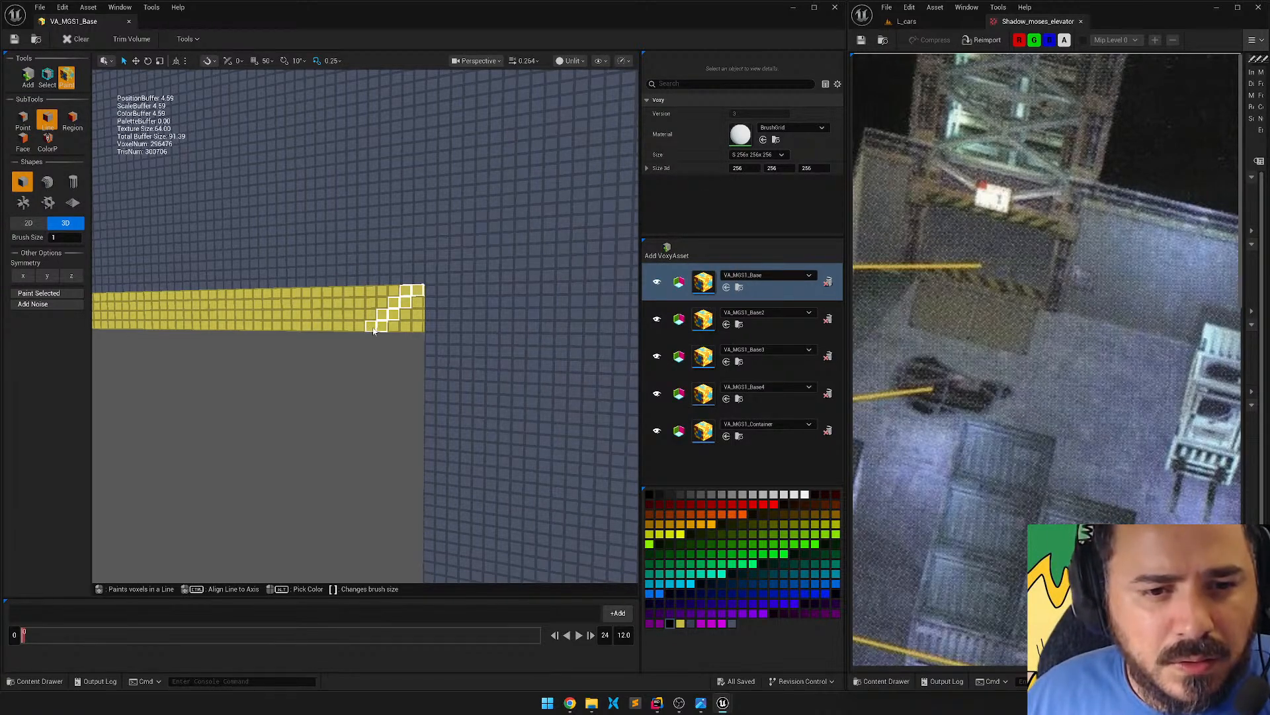
# Paint a black diagonal stripe across the right end of the yellow bar.
pyautogui.moveTo(366, 330); pyautogui.dragTo(367, 330)
pyautogui.moveTo(434, 354); pyautogui.dragTo(514, 351, button='right')
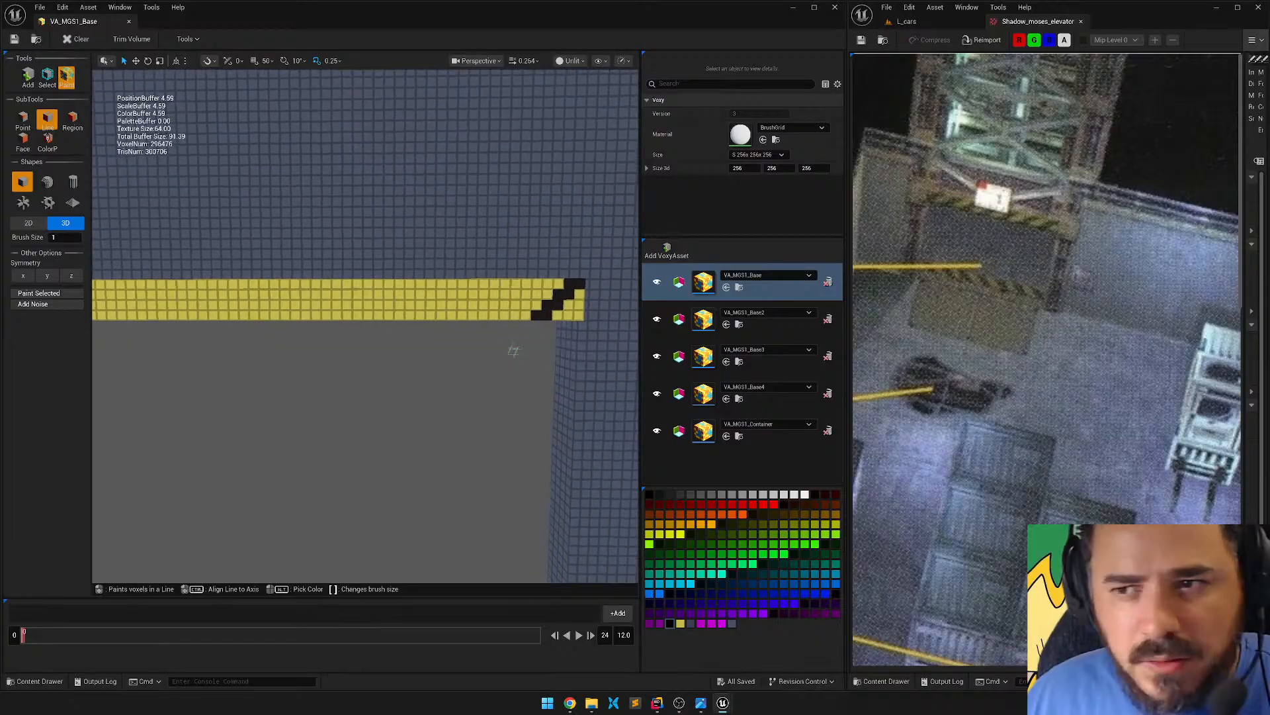
pyautogui.scroll(-3, 514, 351)
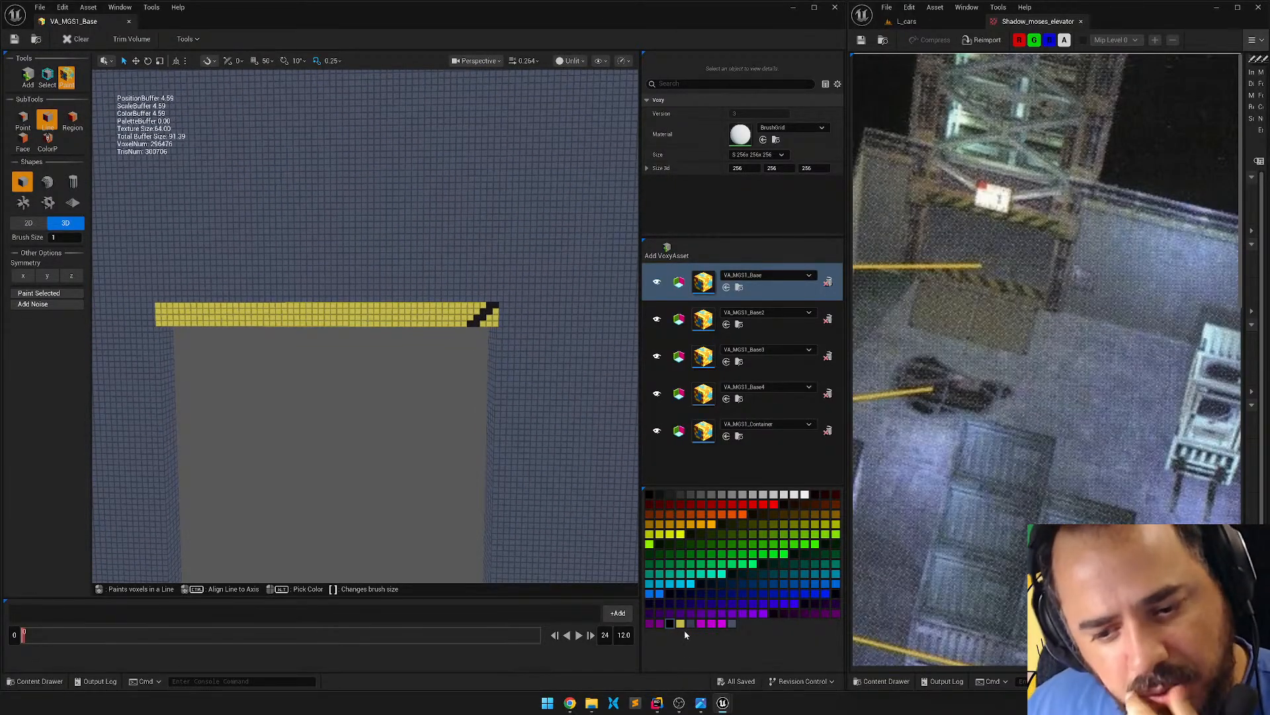
# Copy the blue-grey swatch's hex colour into the black stripe swatch and darken it to a value of 0.02.
pyautogui.doubleClick(690, 623)
pyautogui.click(688, 349)
pyautogui.hotkey('ctrl', 'c')
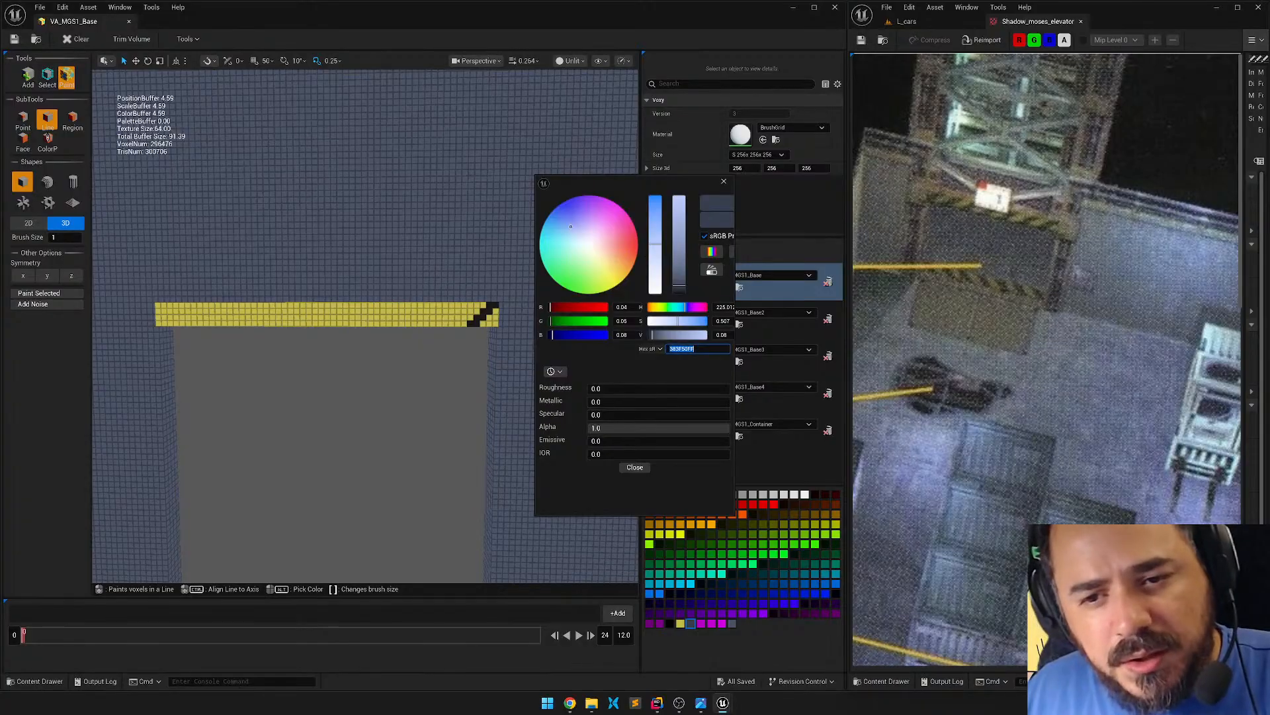
pyautogui.click(635, 467)
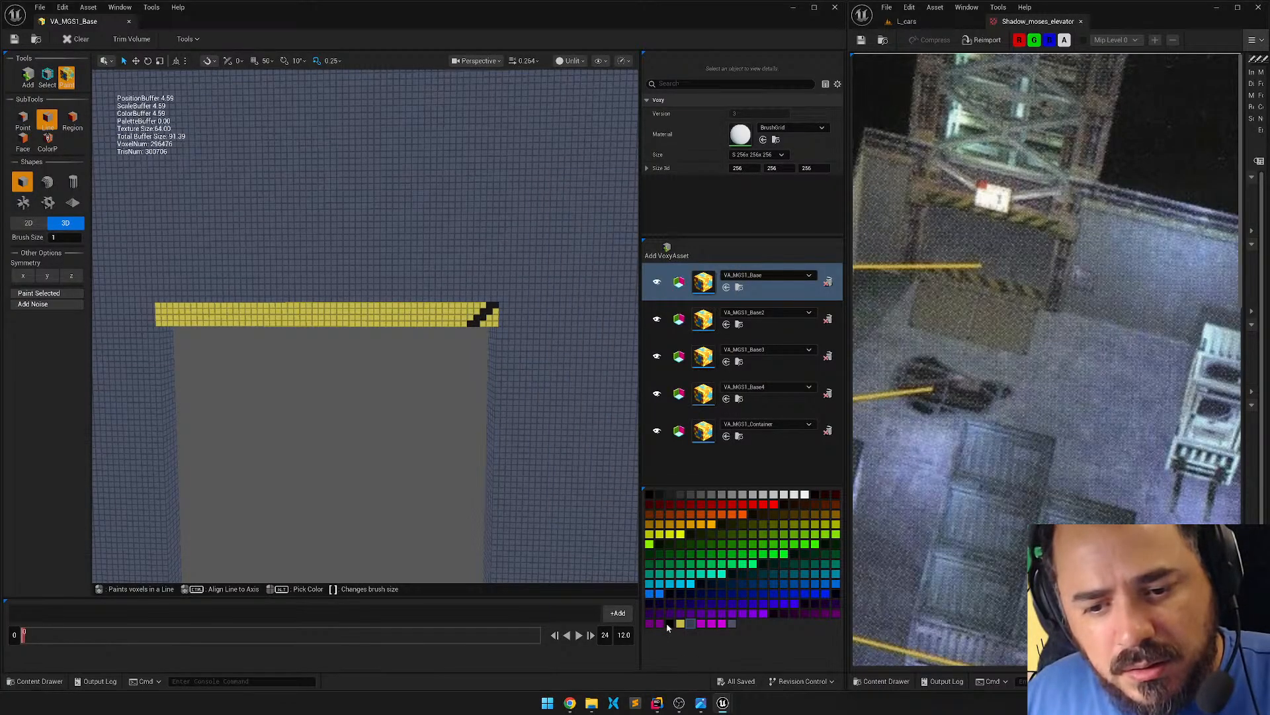
pyautogui.doubleClick(669, 624)
pyautogui.click(711, 350)
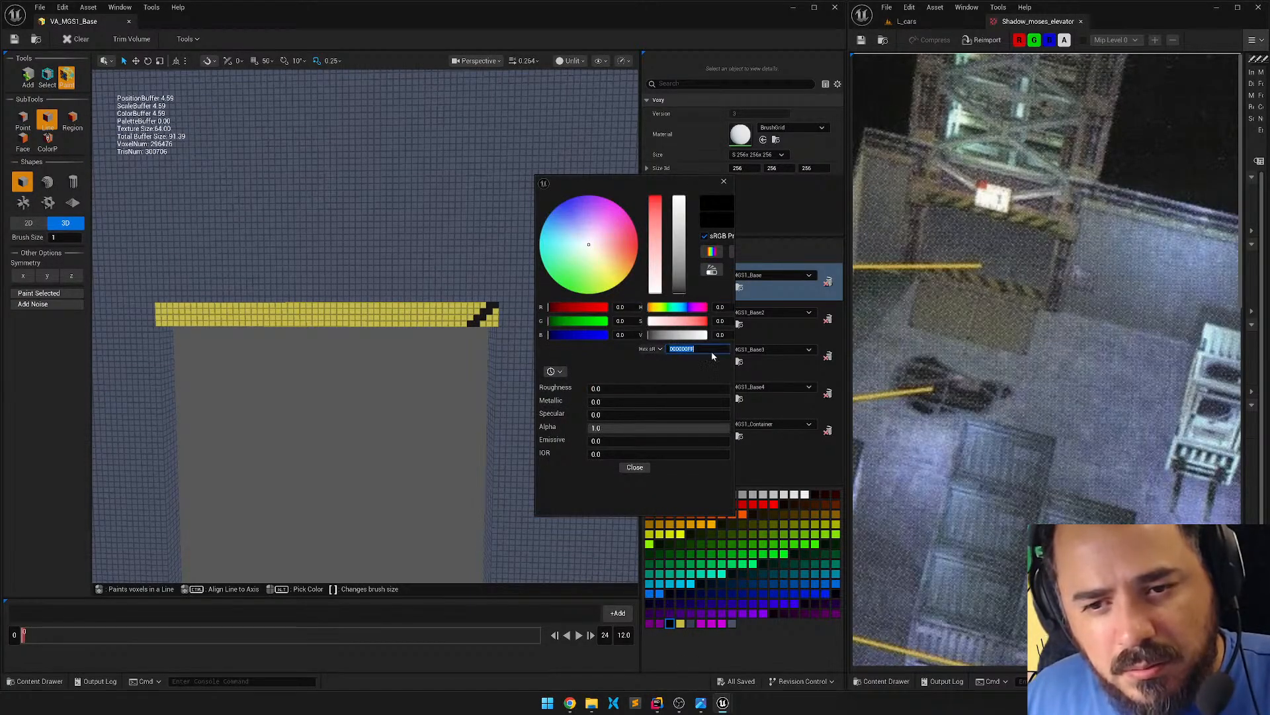
pyautogui.hotkey('ctrl', 'v')
pyautogui.press('Return')
pyautogui.click(721, 334)
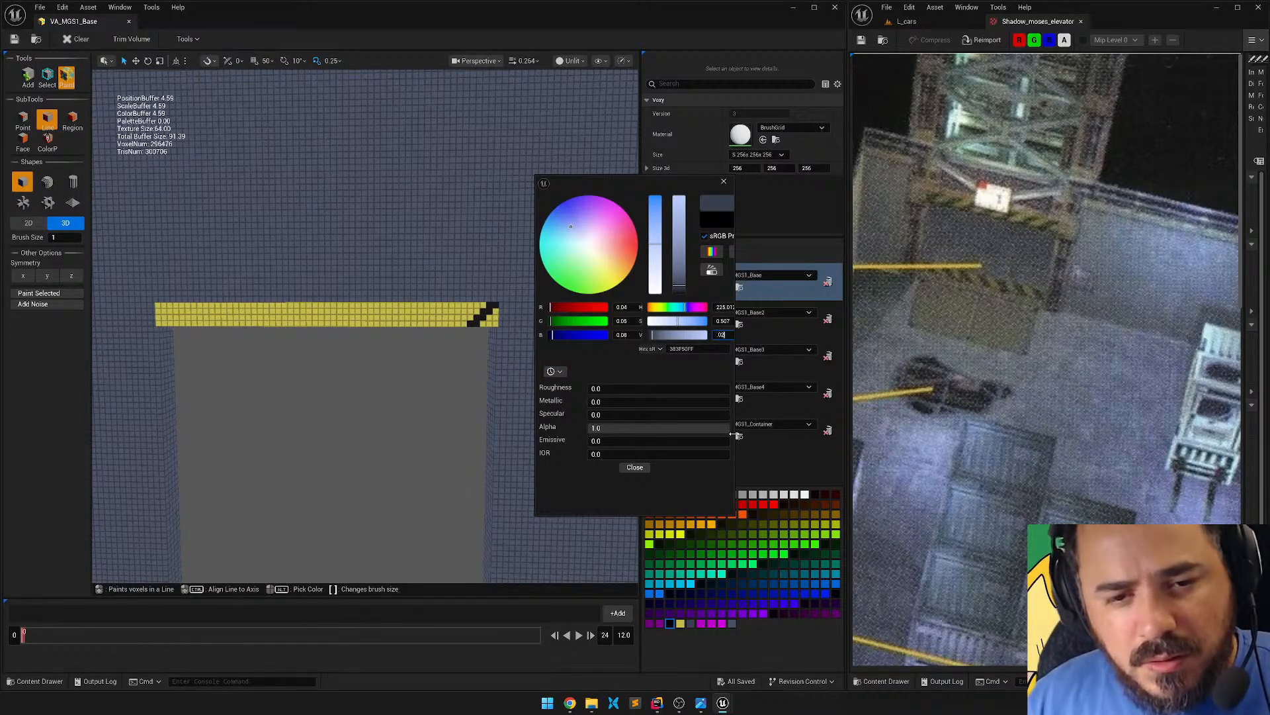
pyautogui.press('Return')
pyautogui.click(635, 467)
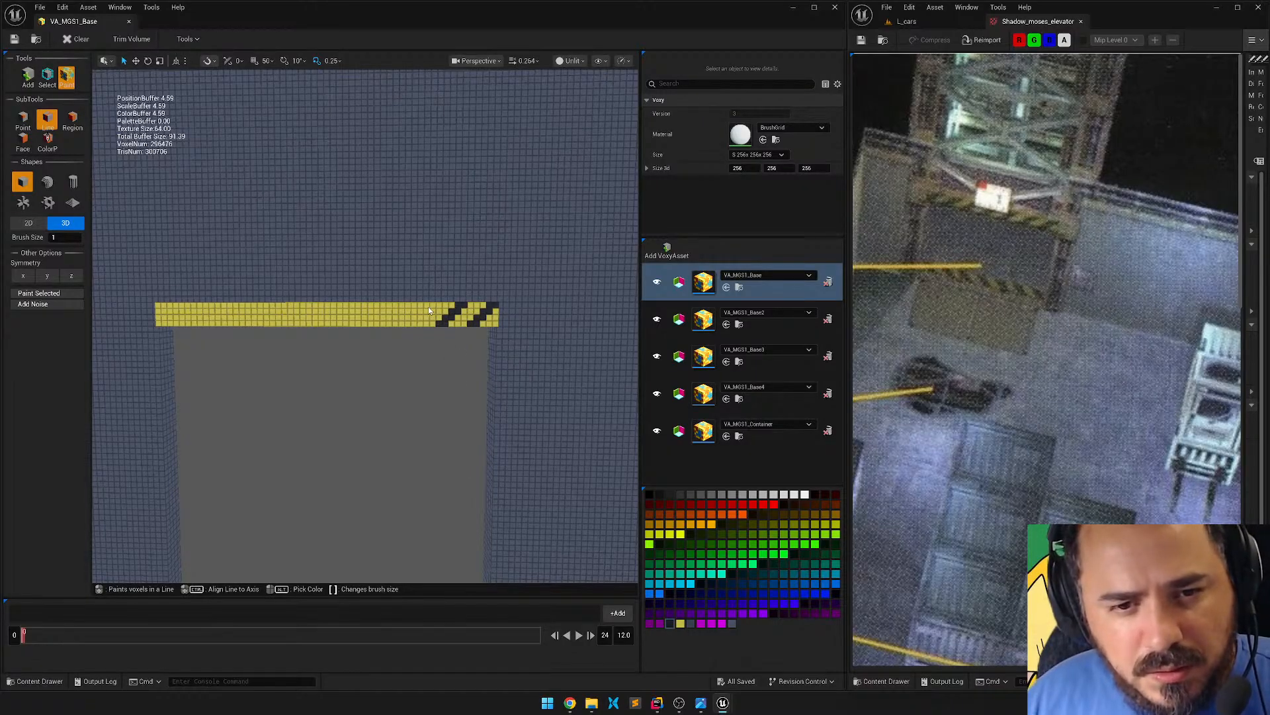
pyautogui.moveTo(434, 305); pyautogui.dragTo(392, 316, button='right')
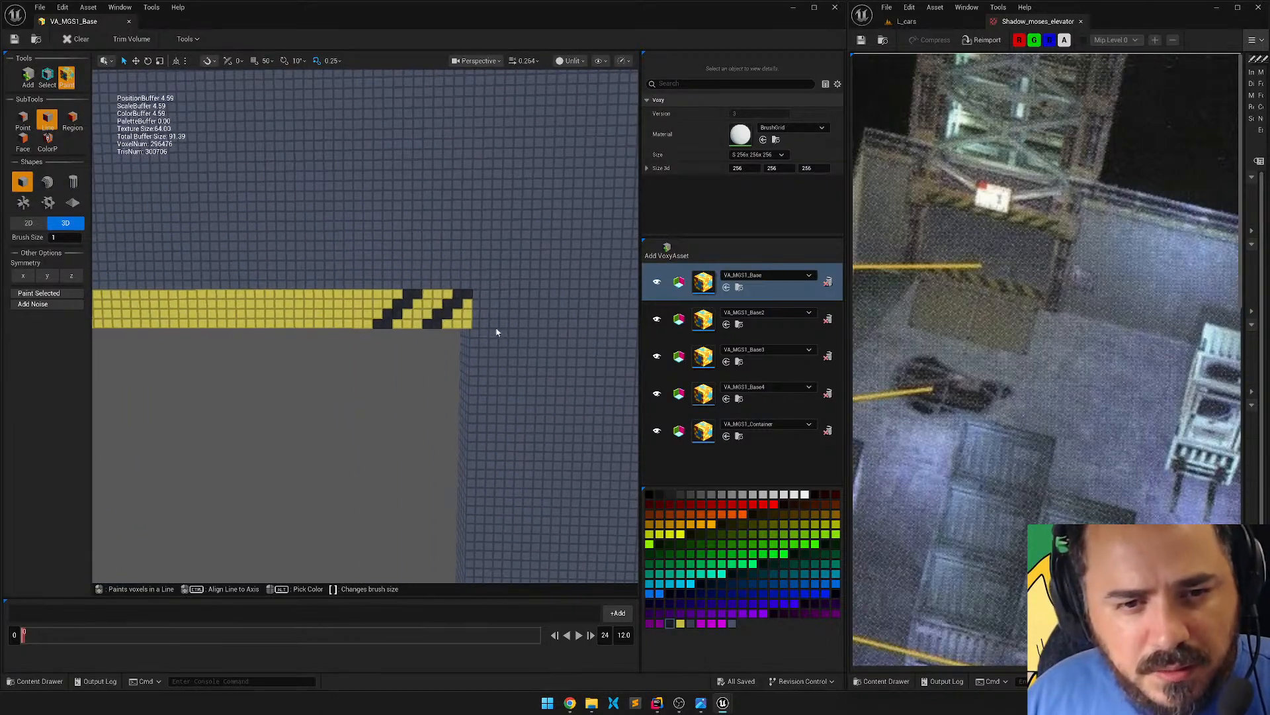
# Region-select the plain yellow stretch of the bar beside the black-striped end and delete it.
pyautogui.click(48, 79)
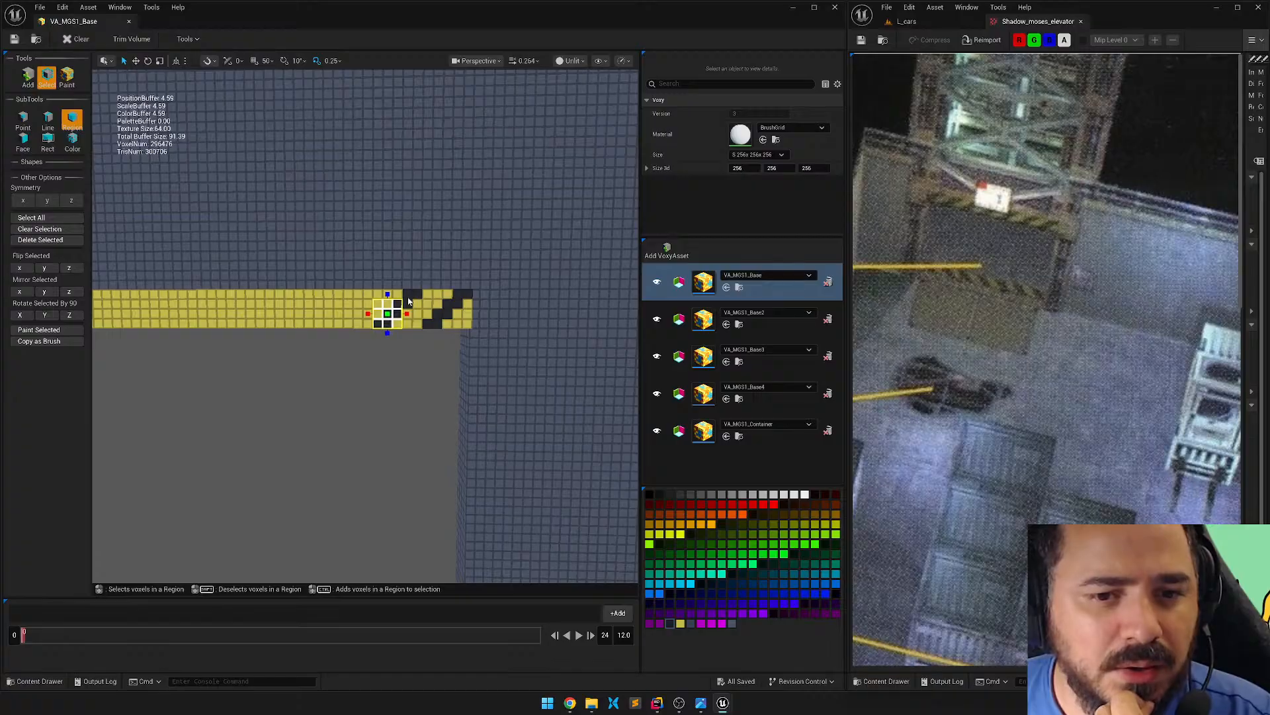
pyautogui.moveTo(408, 301); pyautogui.dragTo(468, 301)
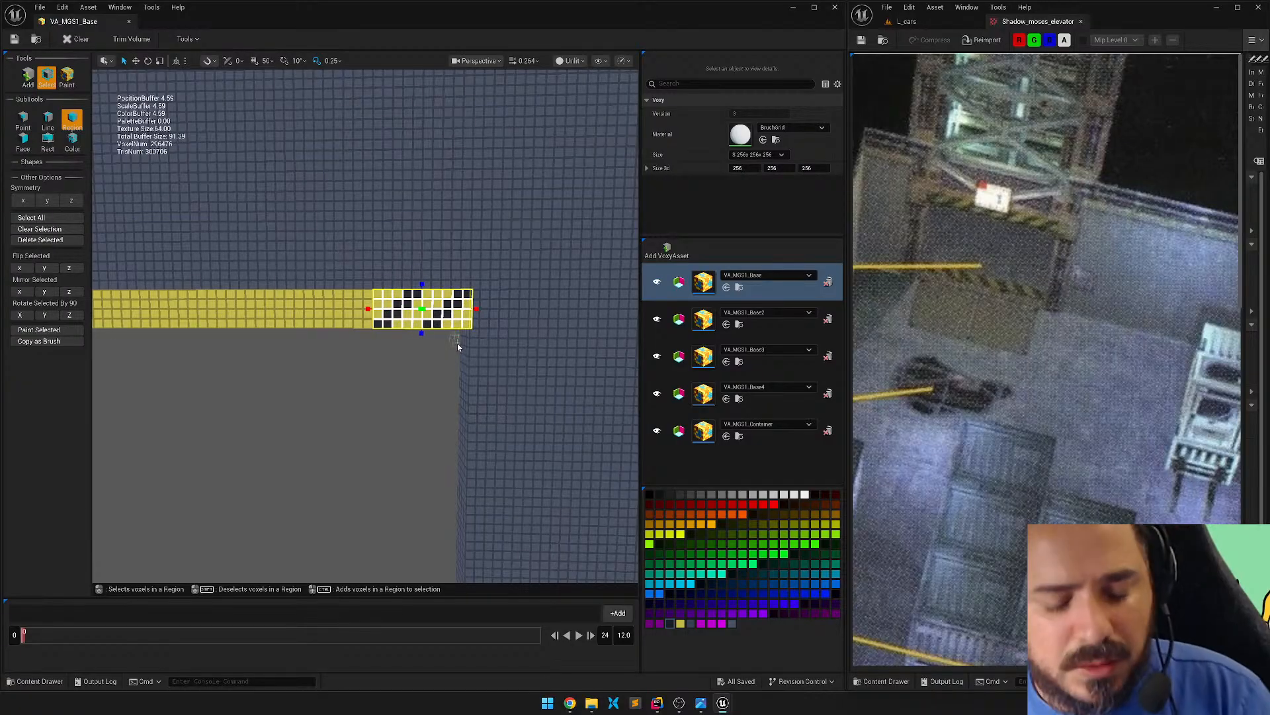
pyautogui.moveTo(381, 315); pyautogui.dragTo(403, 286, button='right')
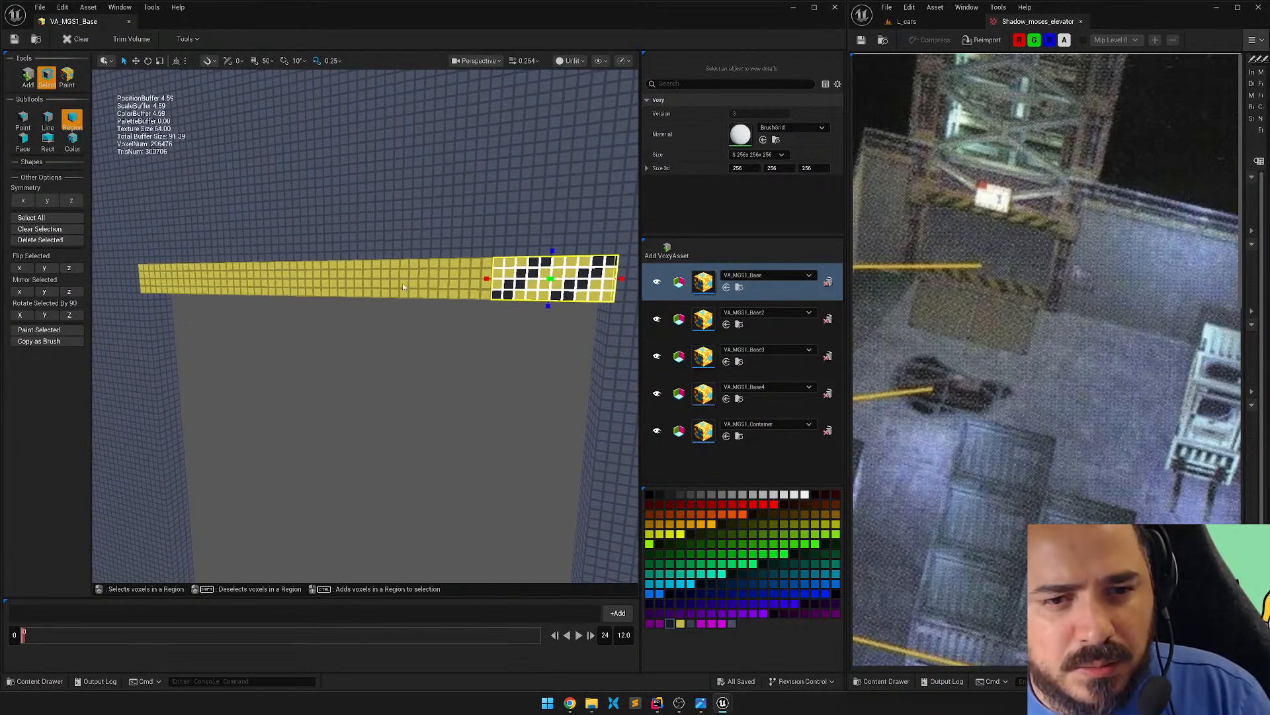
pyautogui.moveTo(488, 269); pyautogui.dragTo(143, 296)
pyautogui.press('Delete')
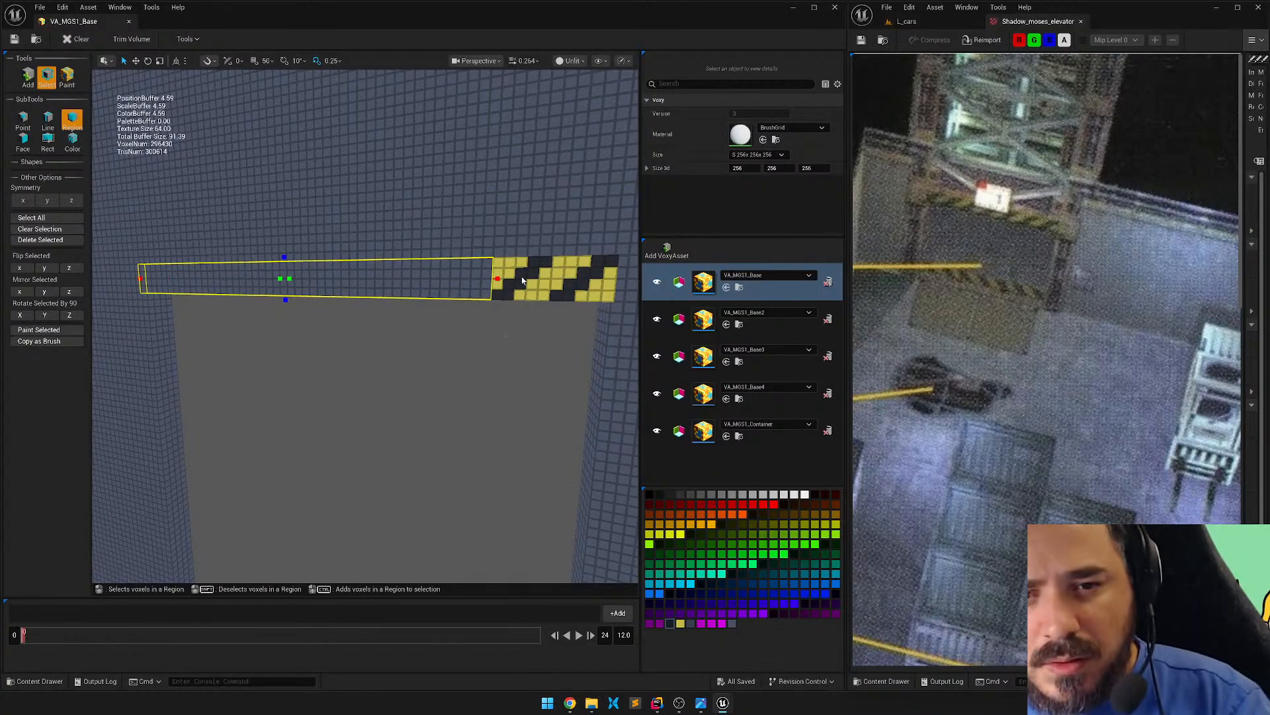
# Region-select the remaining striped segment and duplicate it leftward so the copy sits flush against the original.
pyautogui.moveTo(495, 298); pyautogui.dragTo(463, 278)
pyautogui.press('w')
pyautogui.moveTo(547, 287); pyautogui.dragTo(613, 295, button='right')
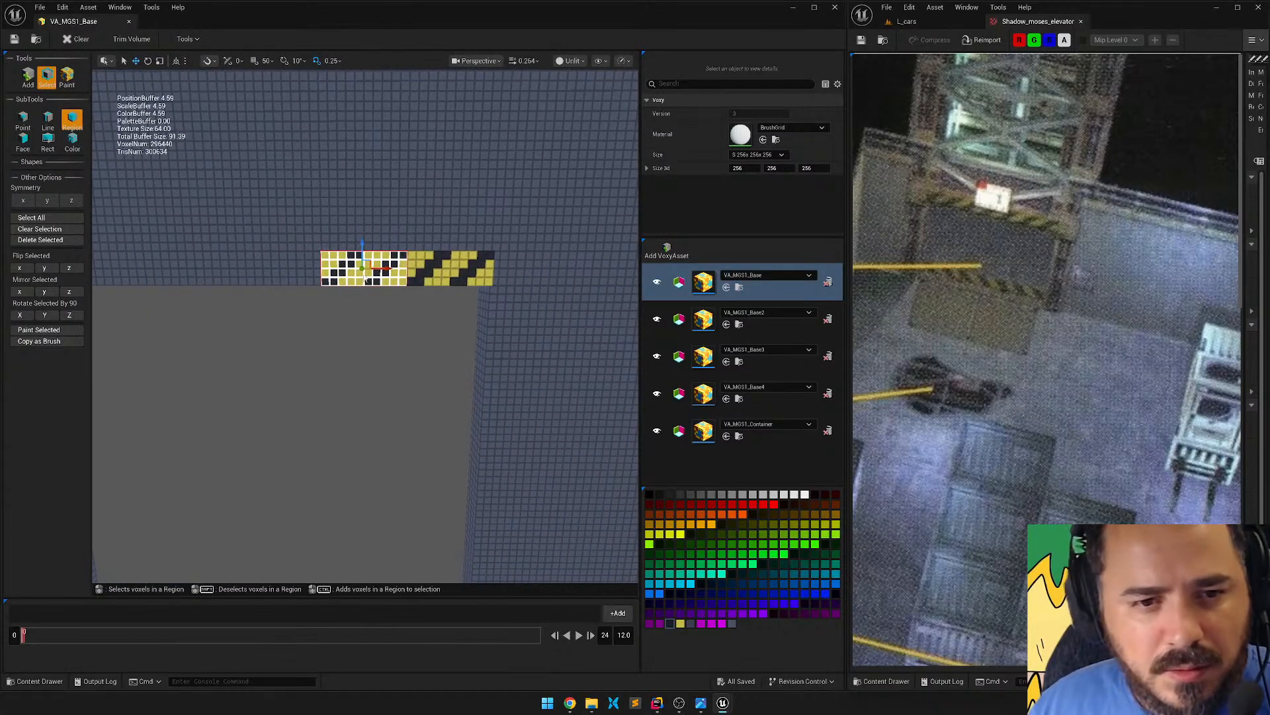
# Try adding another copy of the striped segment on the left, and delete that copy.
pyautogui.keyDown('alt'); pyautogui.moveTo(387, 269); pyautogui.dragTo(301, 268); pyautogui.keyUp('alt')
pyautogui.moveTo(300, 268); pyautogui.dragTo(444, 247, button='middle')
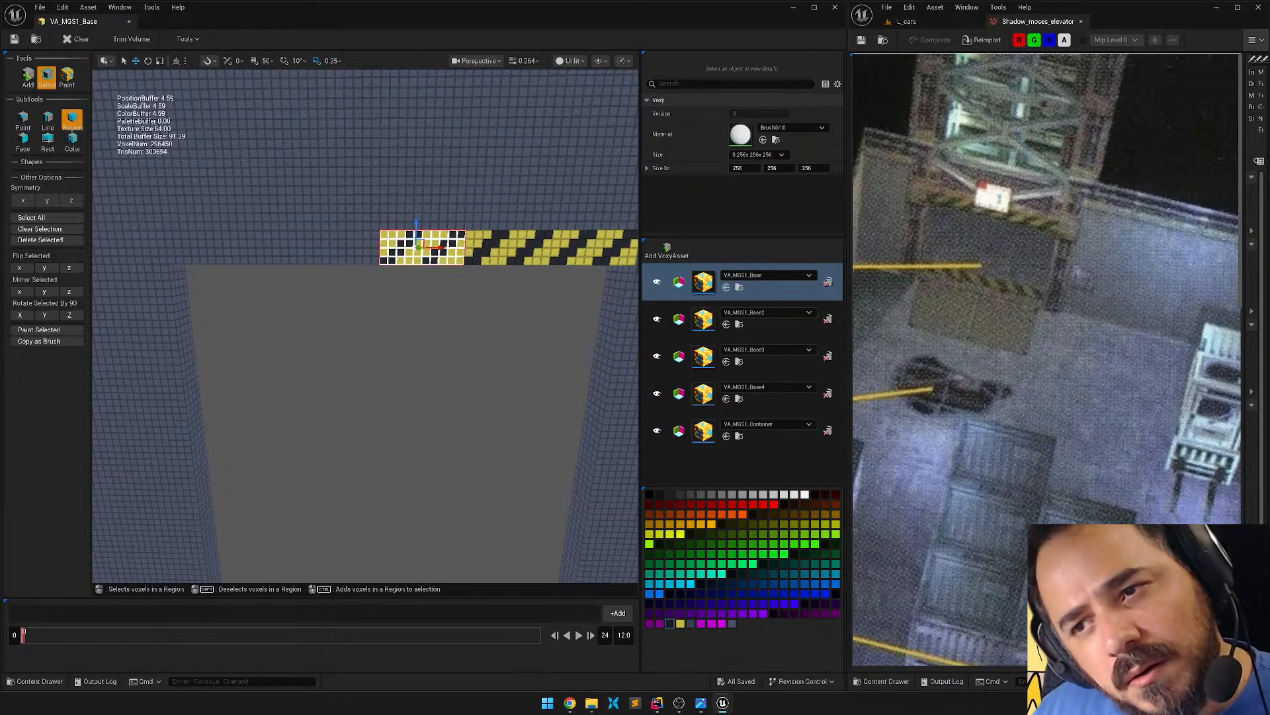
pyautogui.moveTo(445, 247); pyautogui.dragTo(390, 250, button='middle')
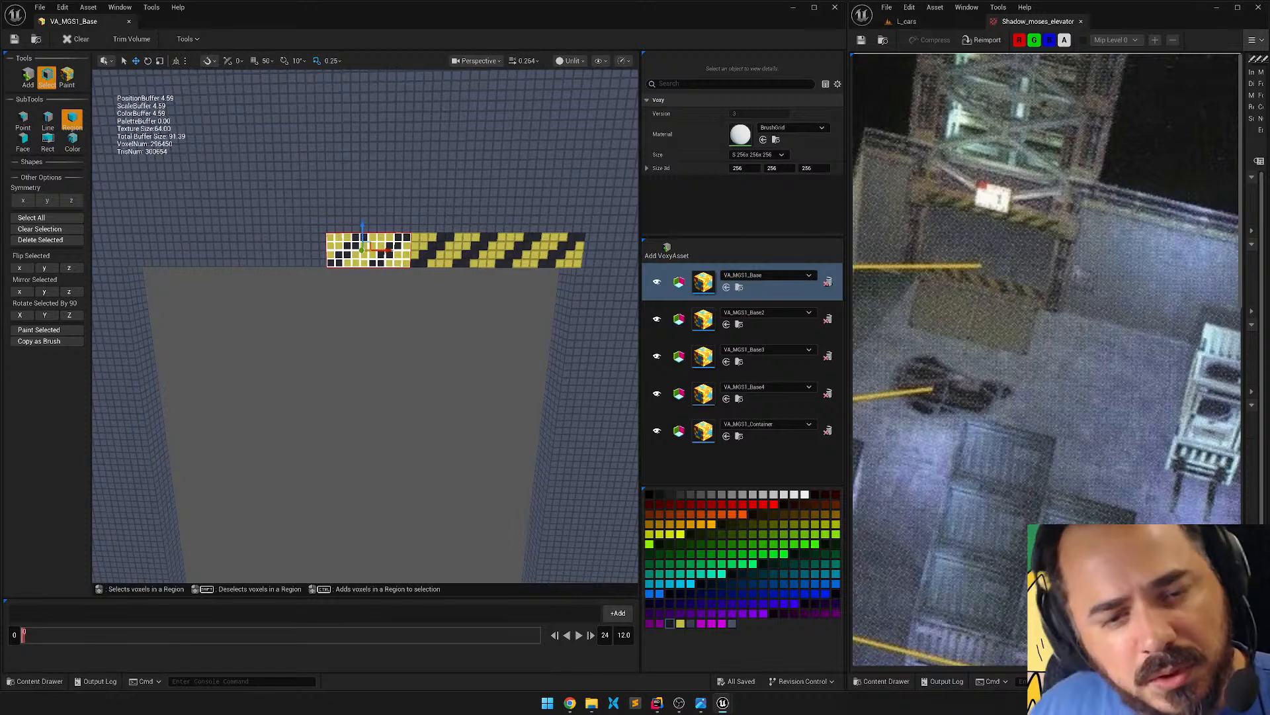
pyautogui.press('Delete')
# Switch to painting single voxels and add dark voxels beside the two rightmost stripes to widen them.
pyautogui.moveTo(564, 250); pyautogui.dragTo(491, 255, button='middle')
pyautogui.scroll(4, 415, 265)
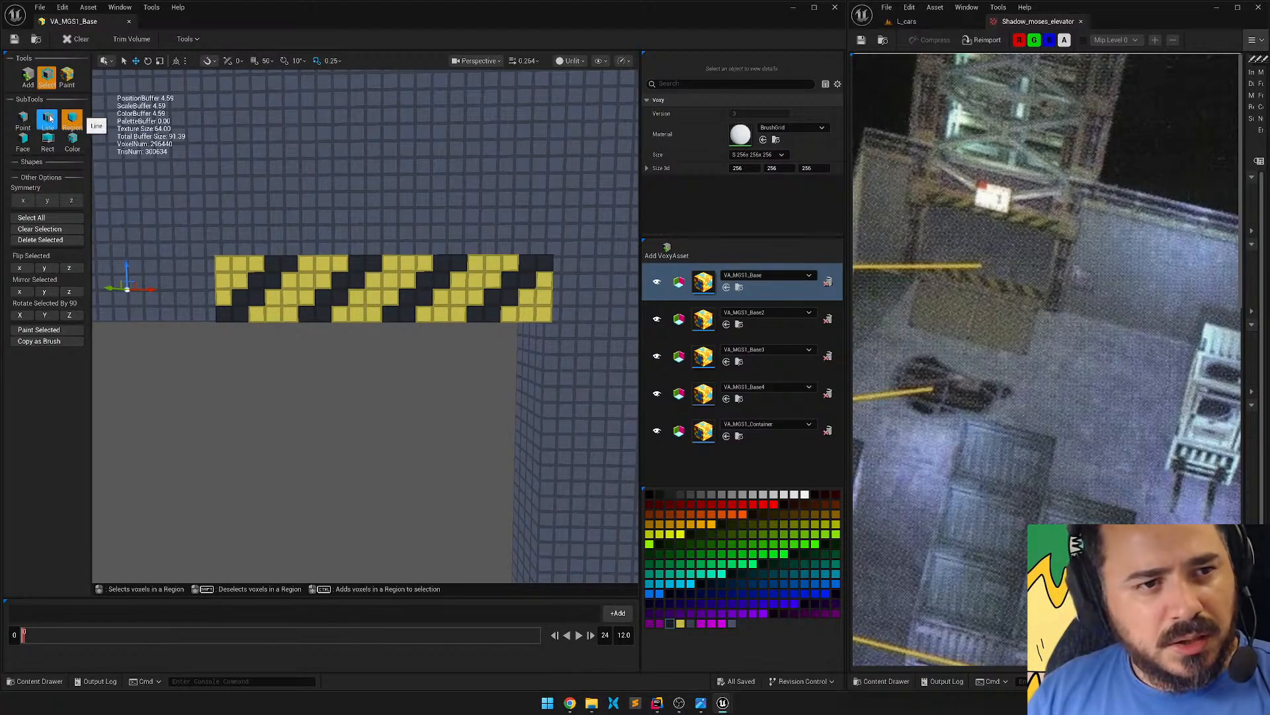
pyautogui.click(67, 76)
pyautogui.click(23, 119)
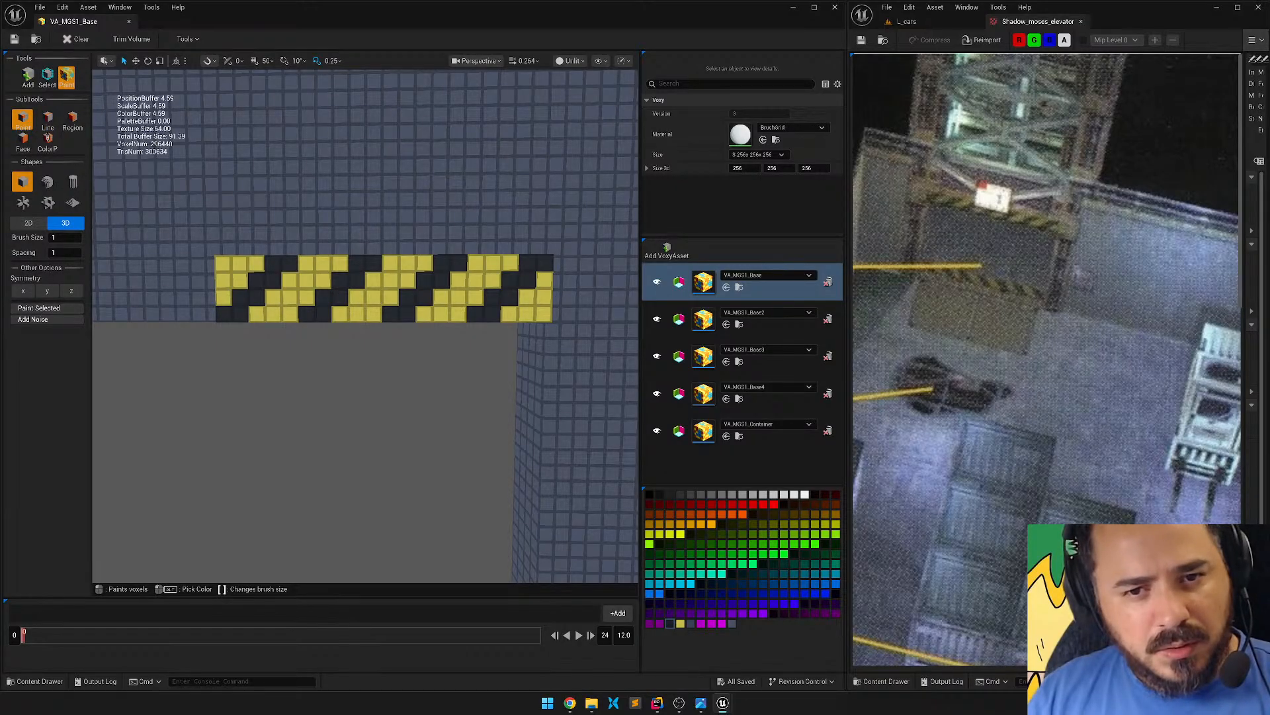
pyautogui.click(523, 297)
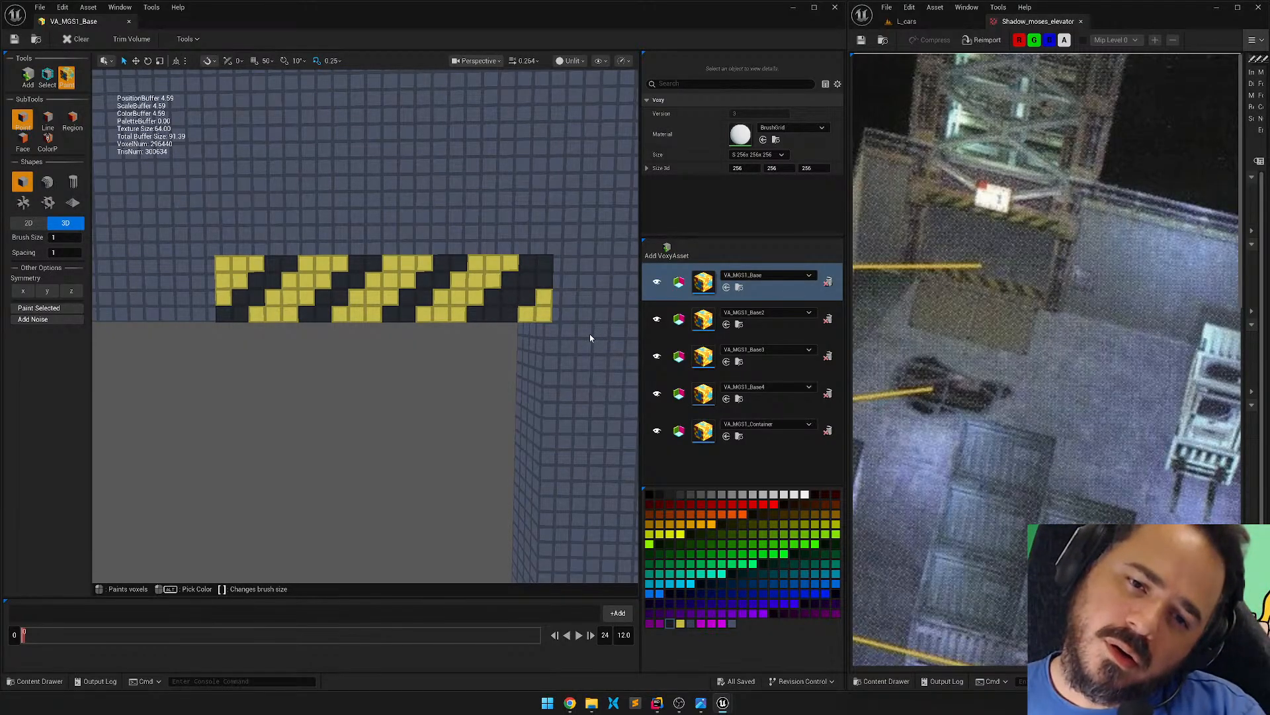
pyautogui.moveTo(477, 263); pyautogui.dragTo(460, 280)
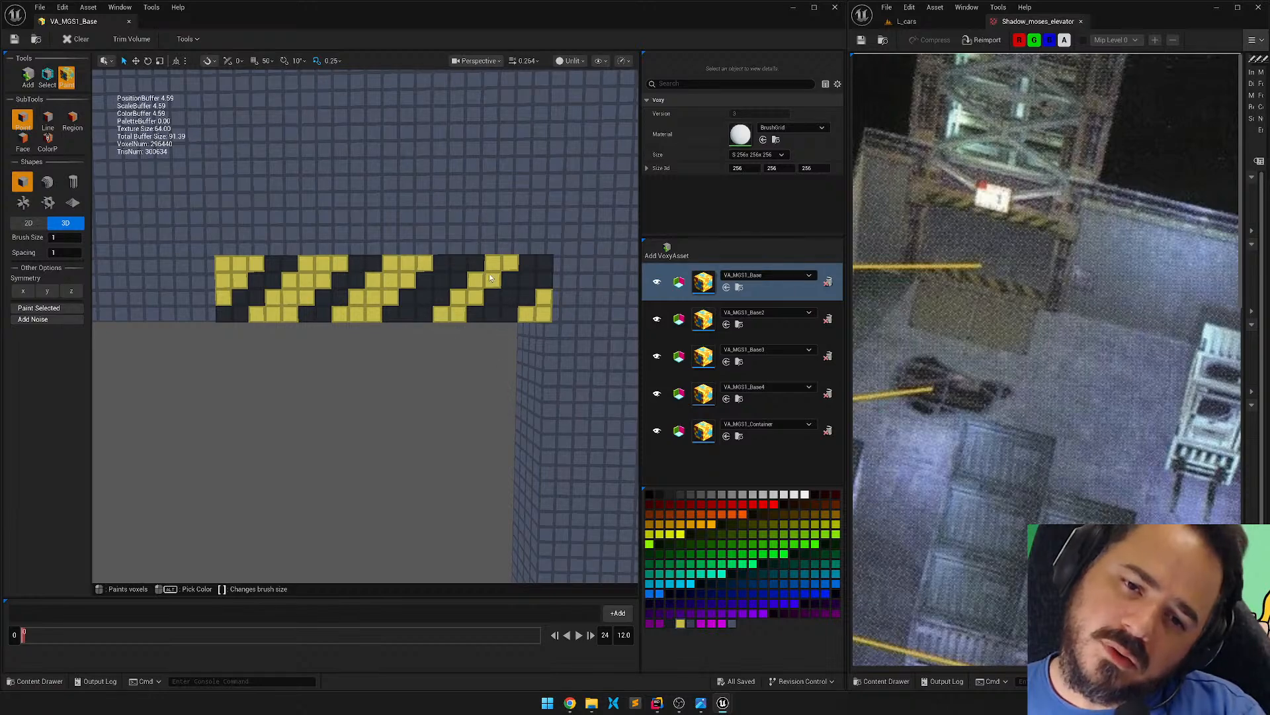
# Repaint the rightmost stripe with yellow on its upper left and dark voxels along its right side, making it three voxels wide.
pyautogui.moveTo(481, 313); pyautogui.dragTo(529, 264)
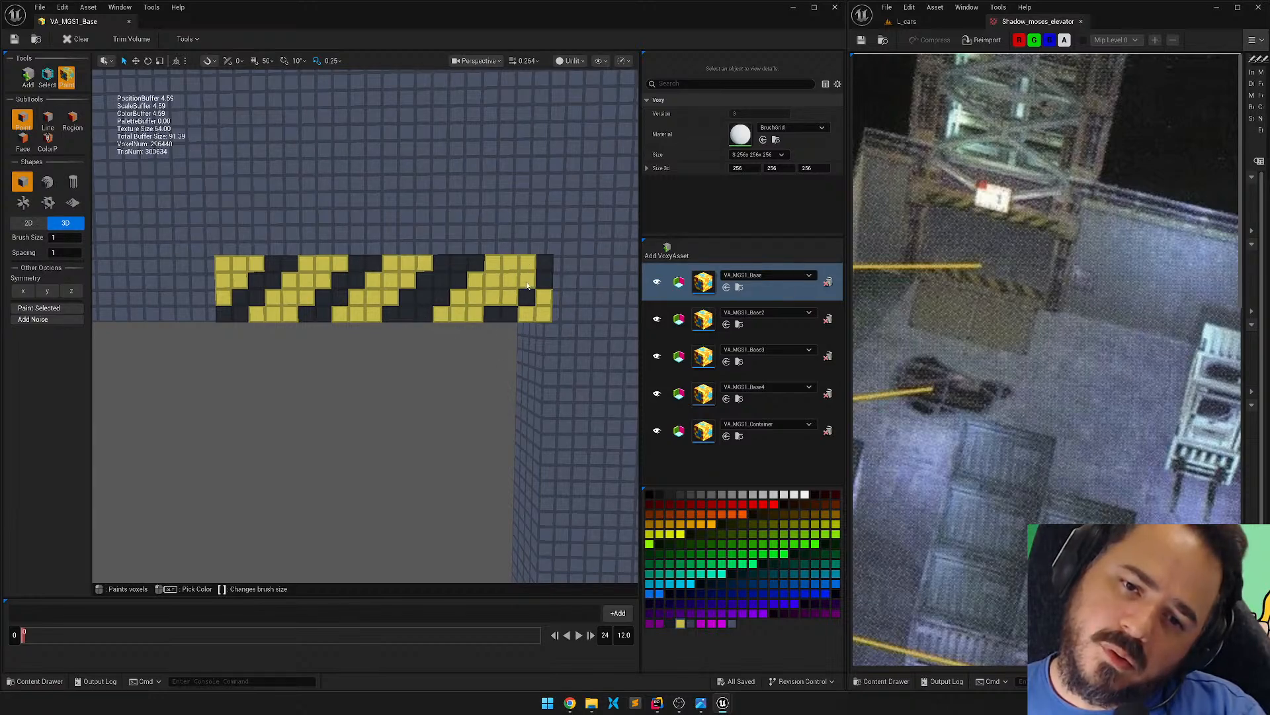
pyautogui.click(537, 283)
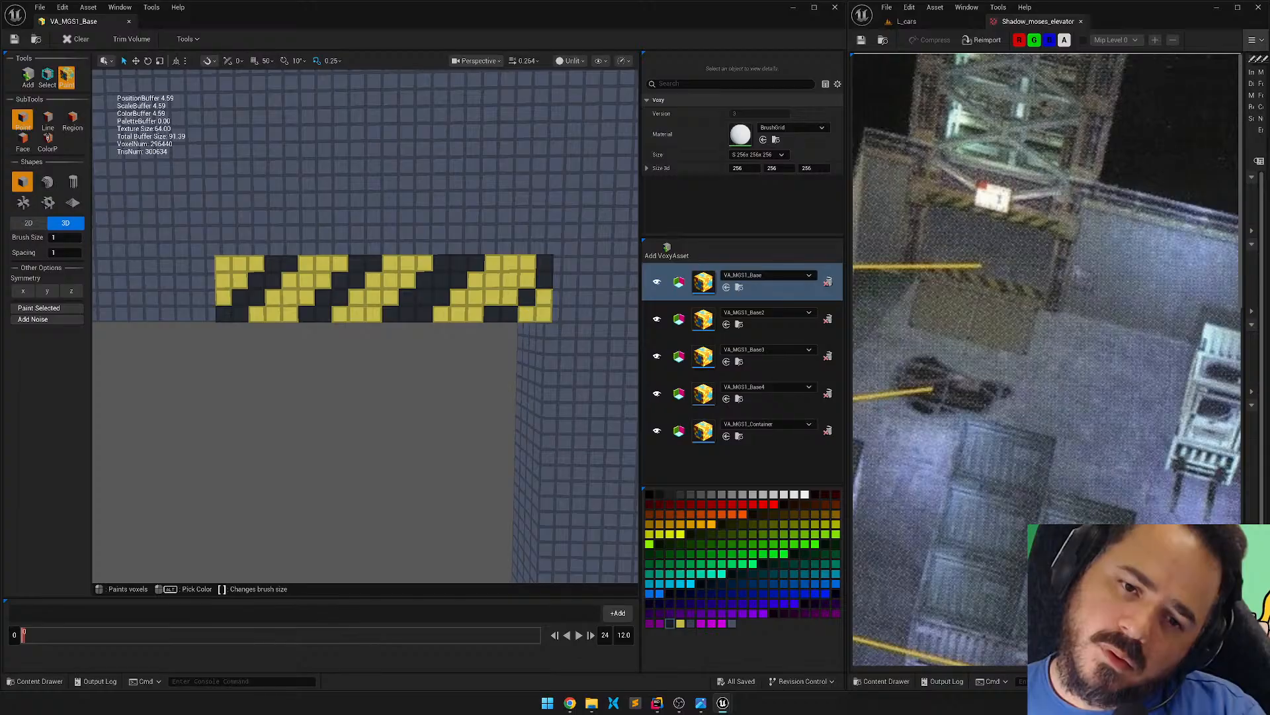
pyautogui.moveTo(528, 295); pyautogui.dragTo(509, 297)
pyautogui.click(527, 280)
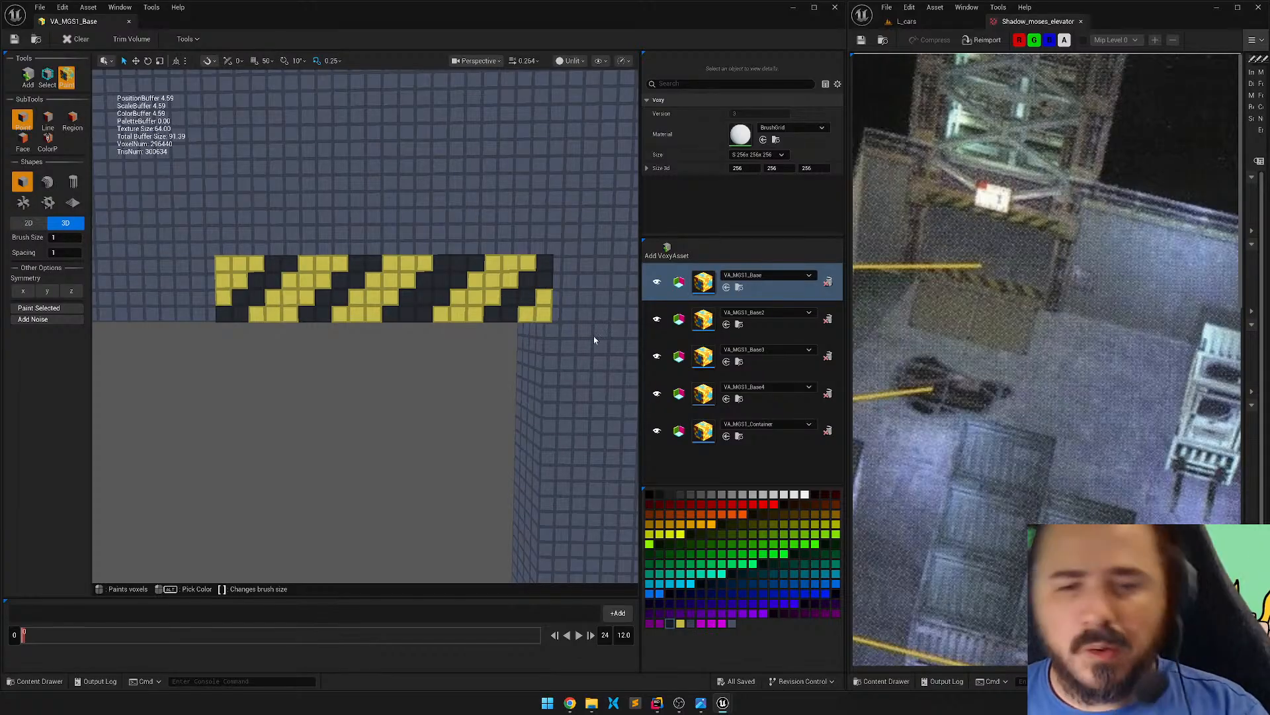
pyautogui.click(527, 314)
pyautogui.click(544, 295)
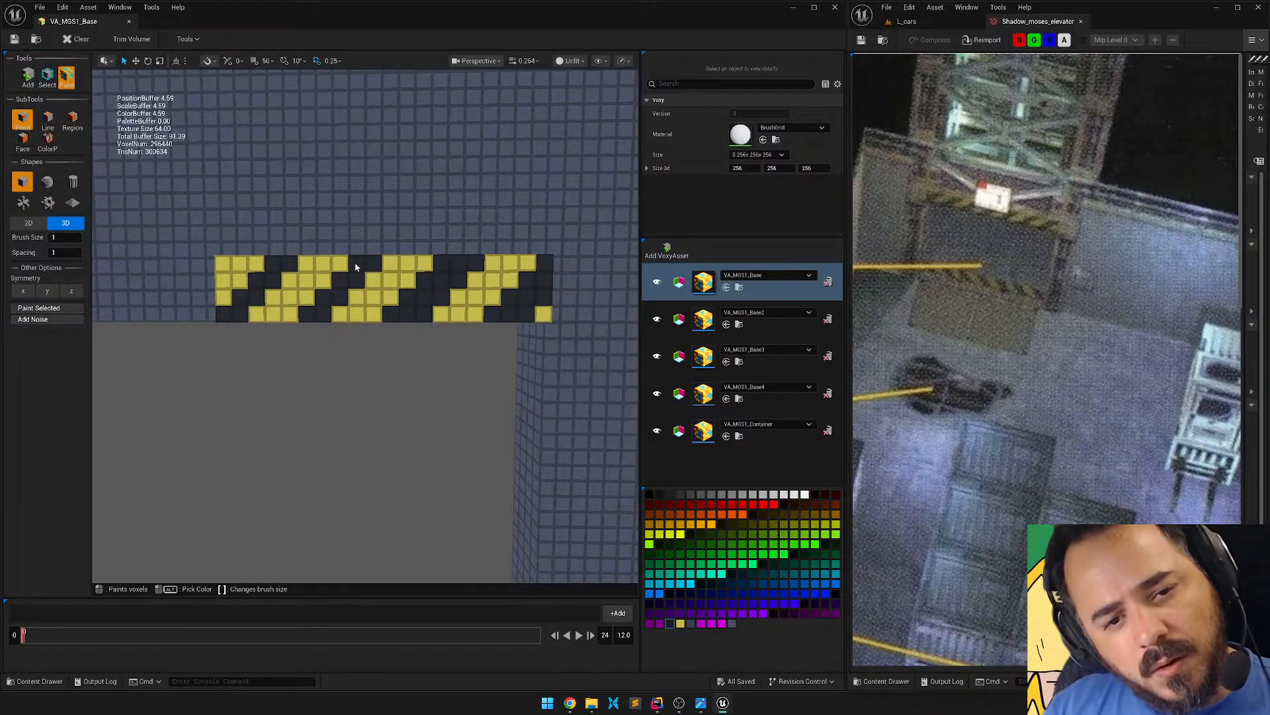
# Widen the dark stripe left of the middle to three voxels and restore the yellow stripe beside it.
pyautogui.moveTo(336, 266); pyautogui.dragTo(306, 309)
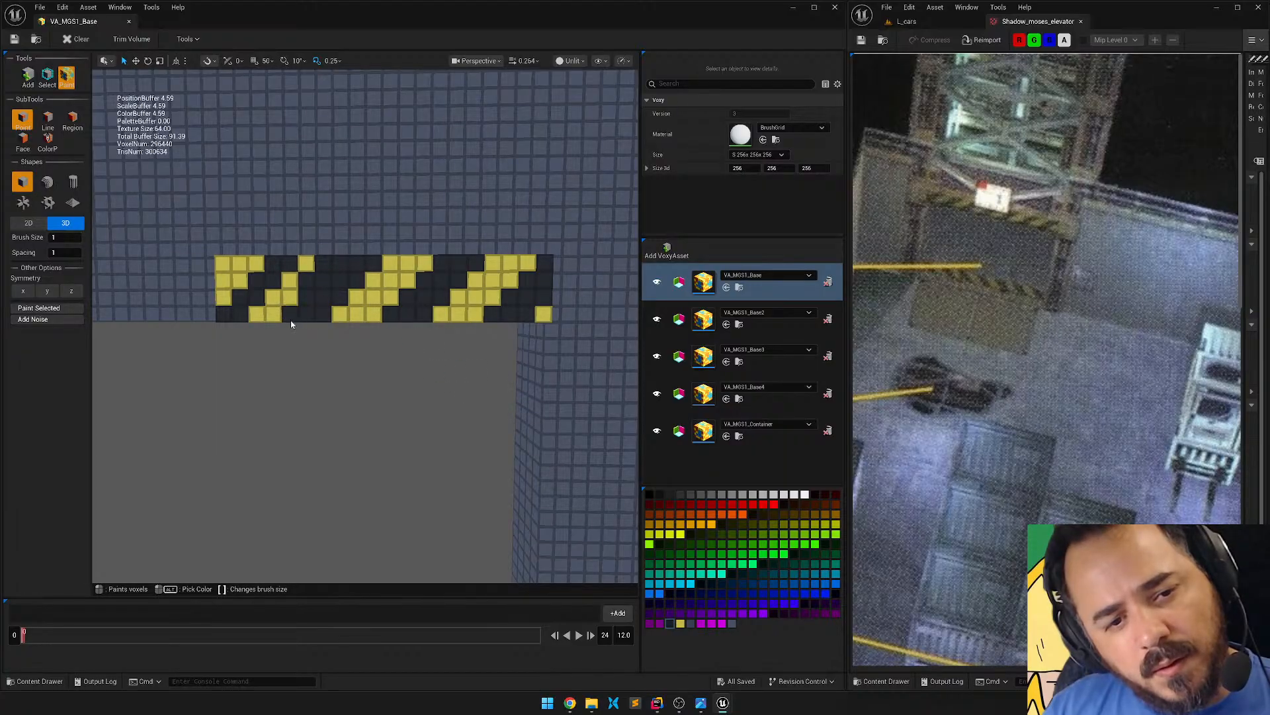
pyautogui.keyDown('alt'); pyautogui.click(307, 262); pyautogui.keyUp('alt')
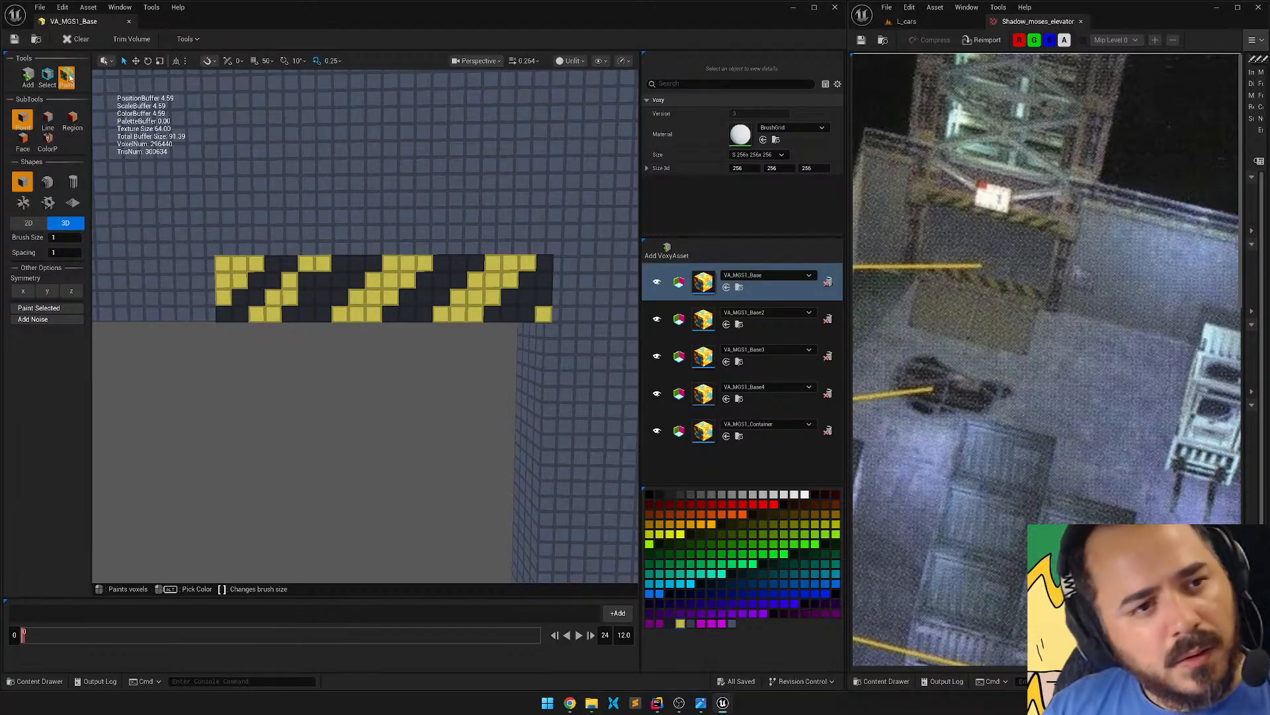
pyautogui.moveTo(306, 290); pyautogui.dragTo(294, 265)
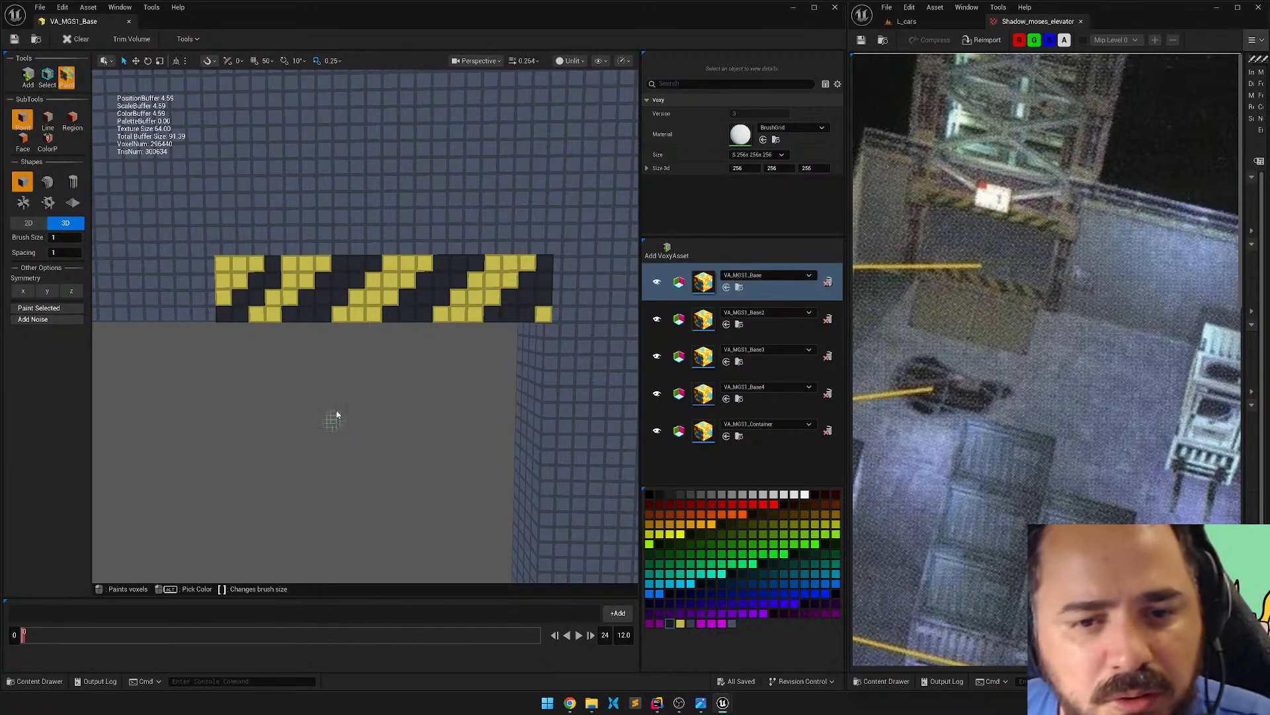
# Region-select and delete the irregular voxels at both ends of the bar, keeping the evenly repeating three-voxel stripe pattern.
pyautogui.click(47, 76)
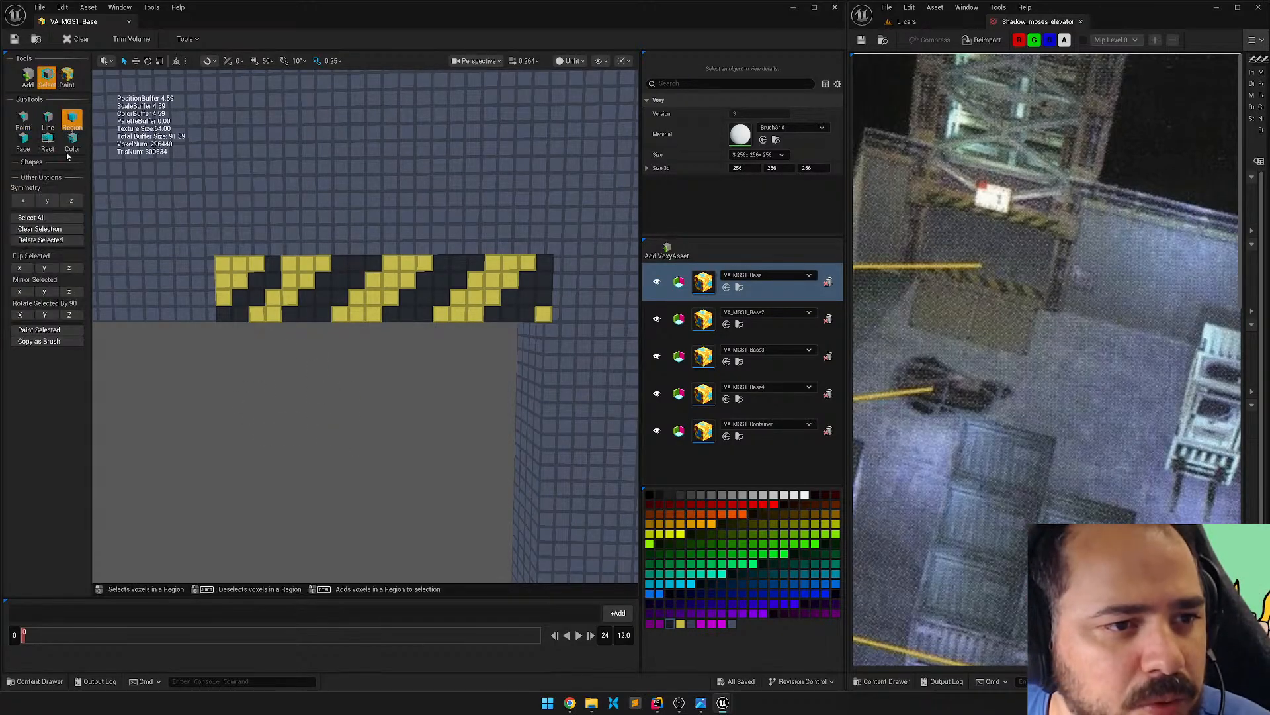
pyautogui.moveTo(286, 316); pyautogui.dragTo(542, 308)
pyautogui.press('Delete')
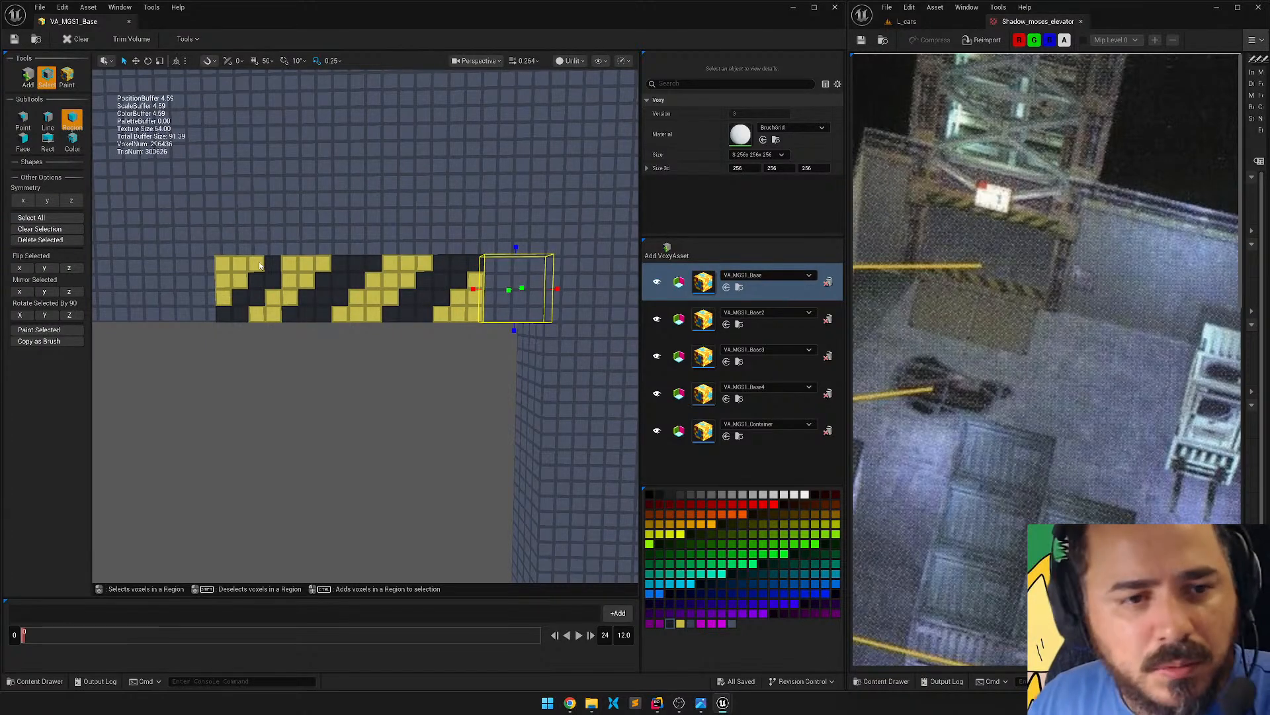
pyautogui.moveTo(277, 265); pyautogui.dragTo(483, 264)
pyautogui.press('Delete')
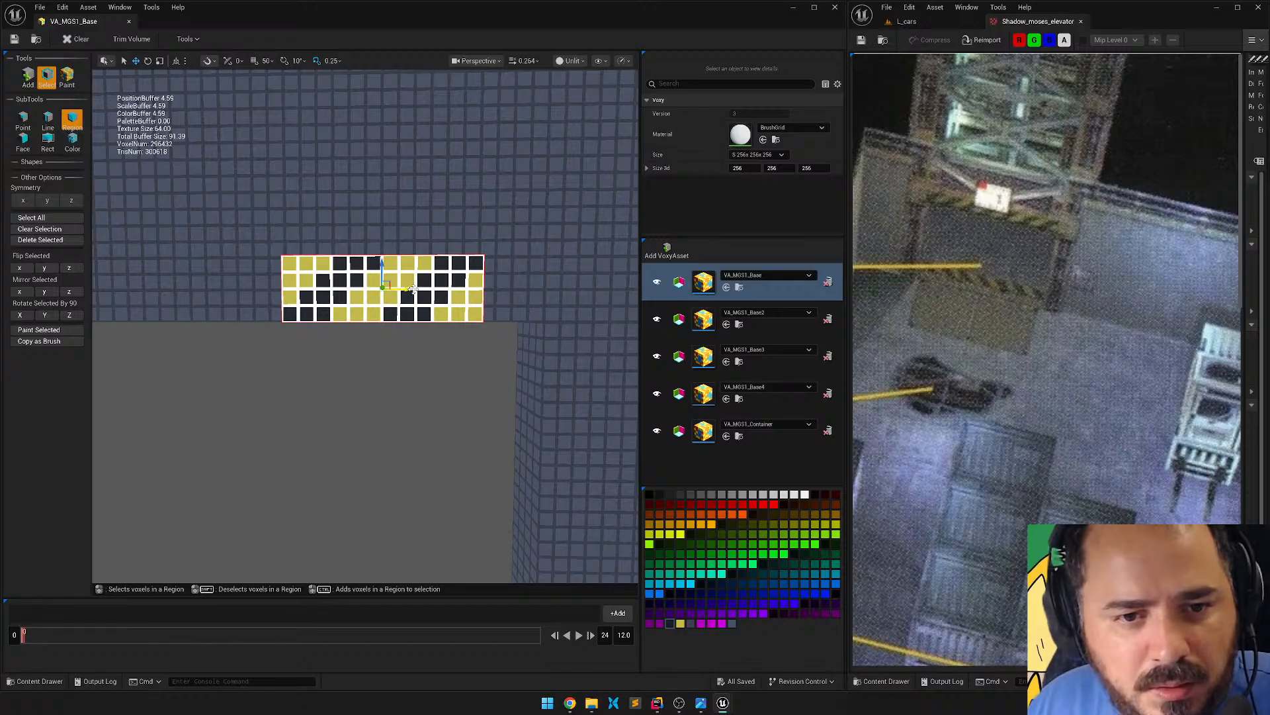
# Move the repeating stripe segment to the right end of the doorway and duplicate it leftward twice, edge to edge.
pyautogui.moveTo(414, 288); pyautogui.dragTo(281, 274)
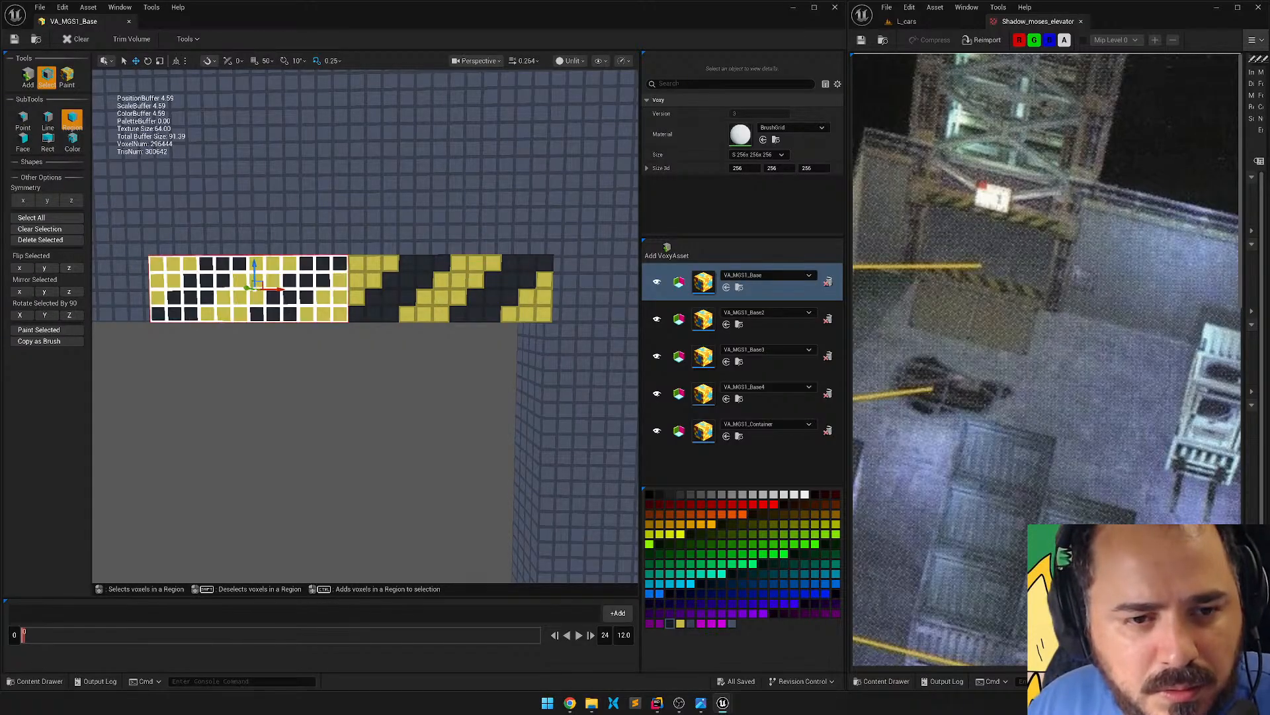
pyautogui.press('a')
pyautogui.moveTo(281, 274); pyautogui.dragTo(443, 287, button='right')
pyautogui.press('d')
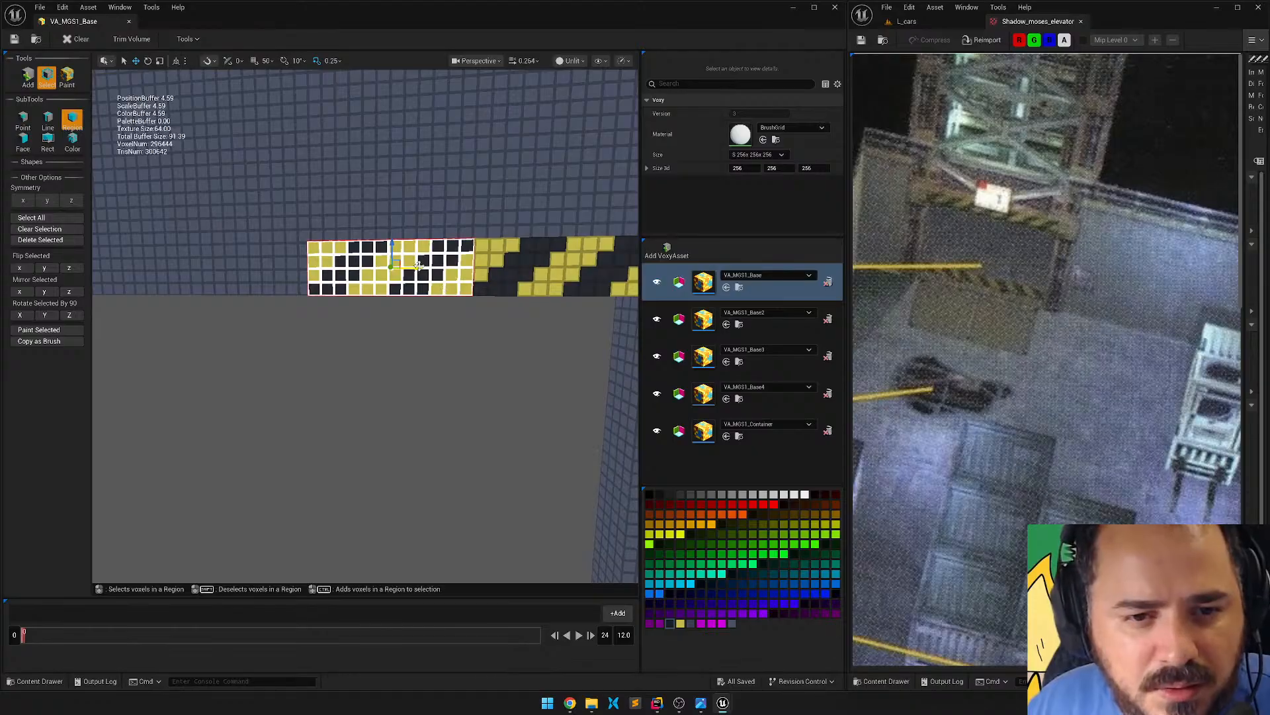
pyautogui.keyDown('alt'); pyautogui.moveTo(418, 266); pyautogui.dragTo(249, 265); pyautogui.keyUp('alt')
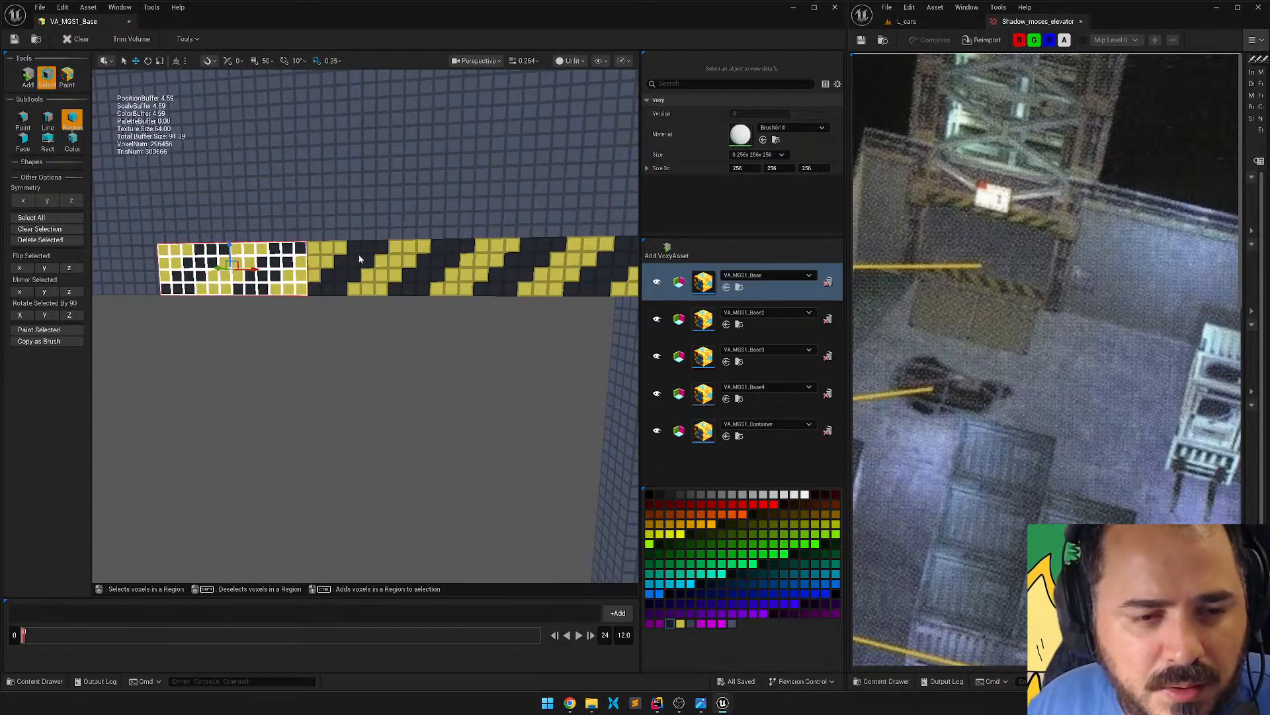
# Duplicate the stripe segment leftward two more times so the bar spans the full doorway width.
pyautogui.press('a')
pyautogui.moveTo(361, 260); pyautogui.dragTo(421, 265, button='right')
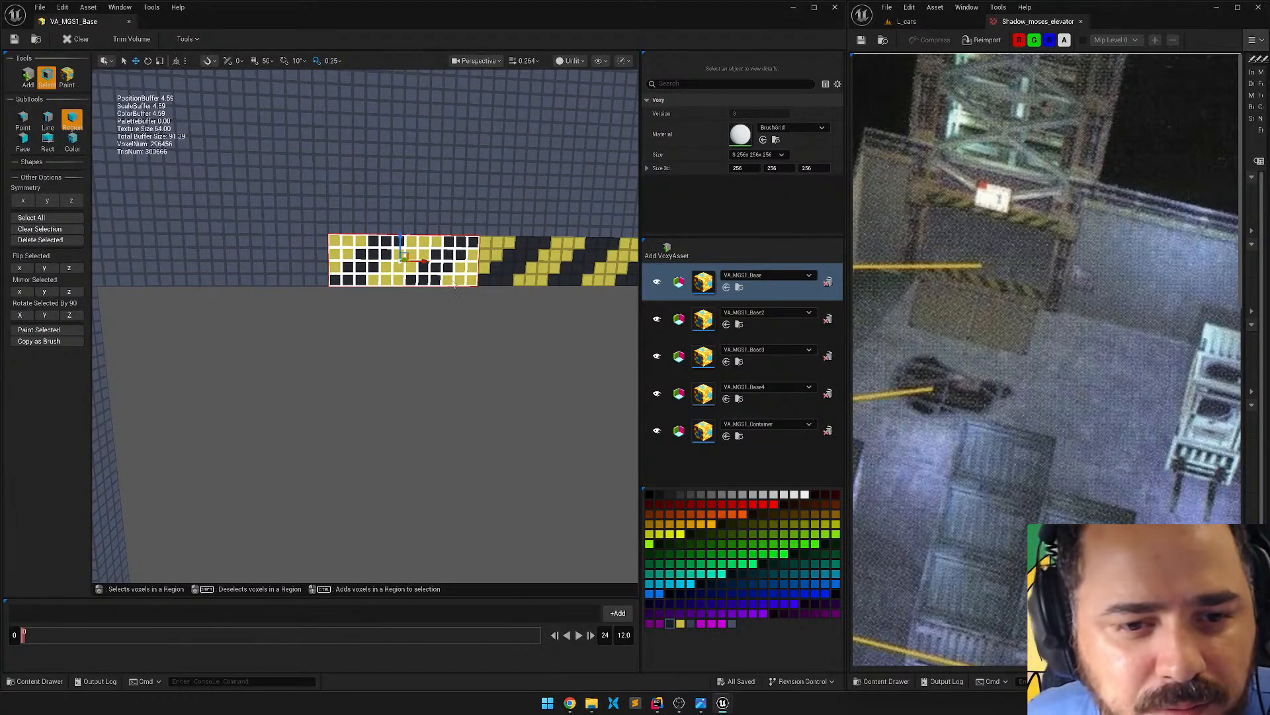
pyautogui.moveTo(416, 261); pyautogui.dragTo(252, 262)
pyautogui.moveTo(252, 264); pyautogui.dragTo(343, 254, button='middle')
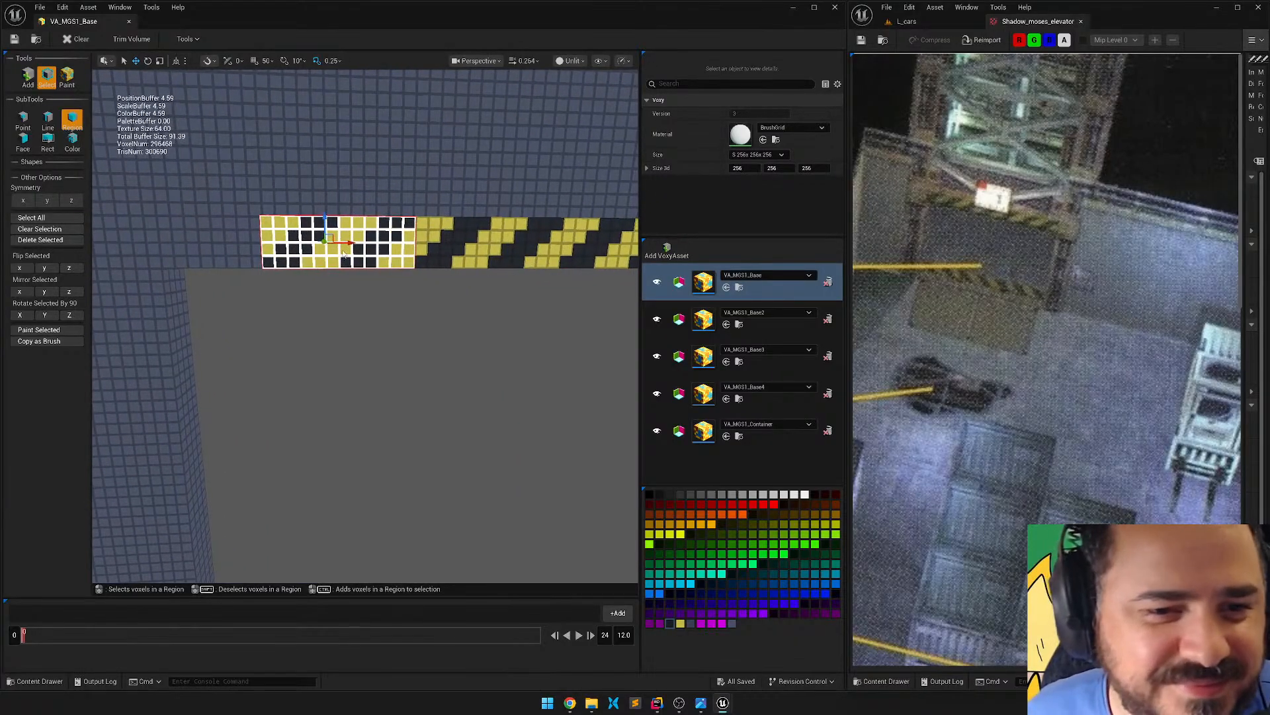
pyautogui.keyDown('alt'); pyautogui.moveTo(347, 243); pyautogui.dragTo(215, 255); pyautogui.keyUp('alt')
pyautogui.moveTo(365, 326); pyautogui.dragTo(324, 292, button='right')
pyautogui.press('s')
pyautogui.scroll(-1, 365, 326)
pyautogui.press('w')
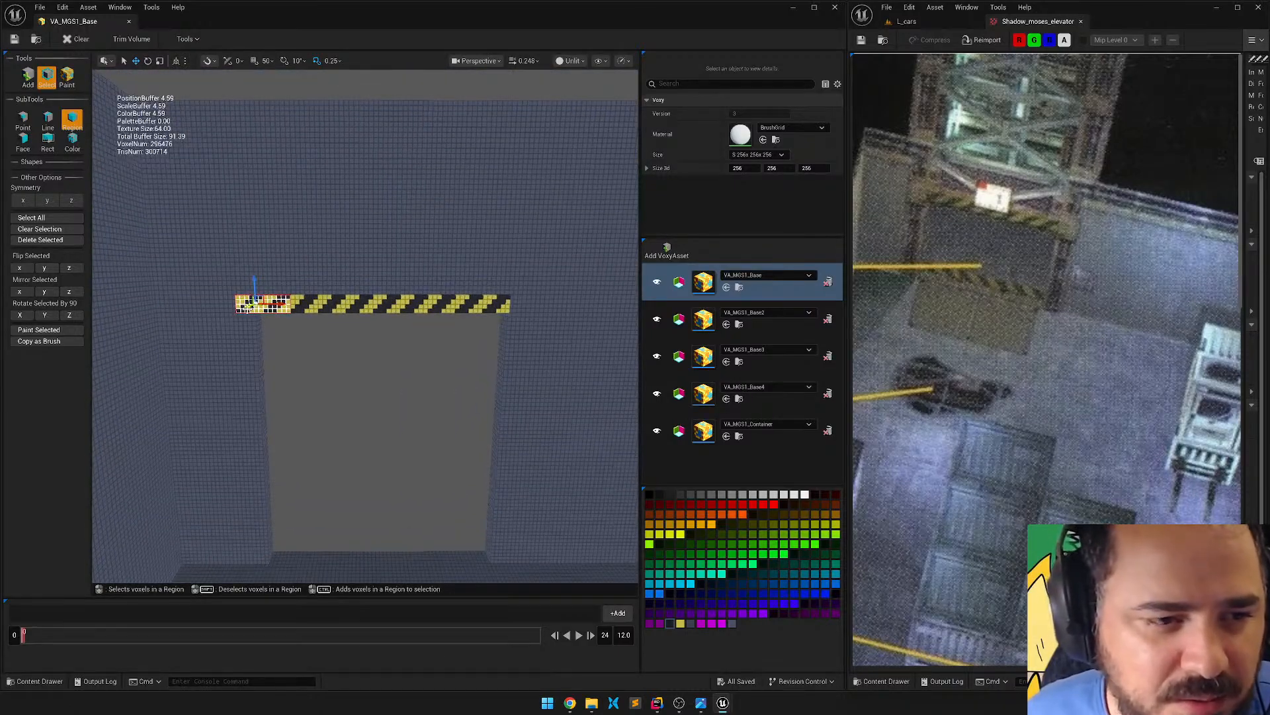
# Region-select the whole striped bar, try shifting it sideways over the doorway, and undo the shift.
pyautogui.press('q')
pyautogui.moveTo(238, 312); pyautogui.dragTo(508, 315)
pyautogui.moveTo(496, 324); pyautogui.dragTo(461, 340, button='right')
pyautogui.press('w')
pyautogui.press('s')
pyautogui.press('w')
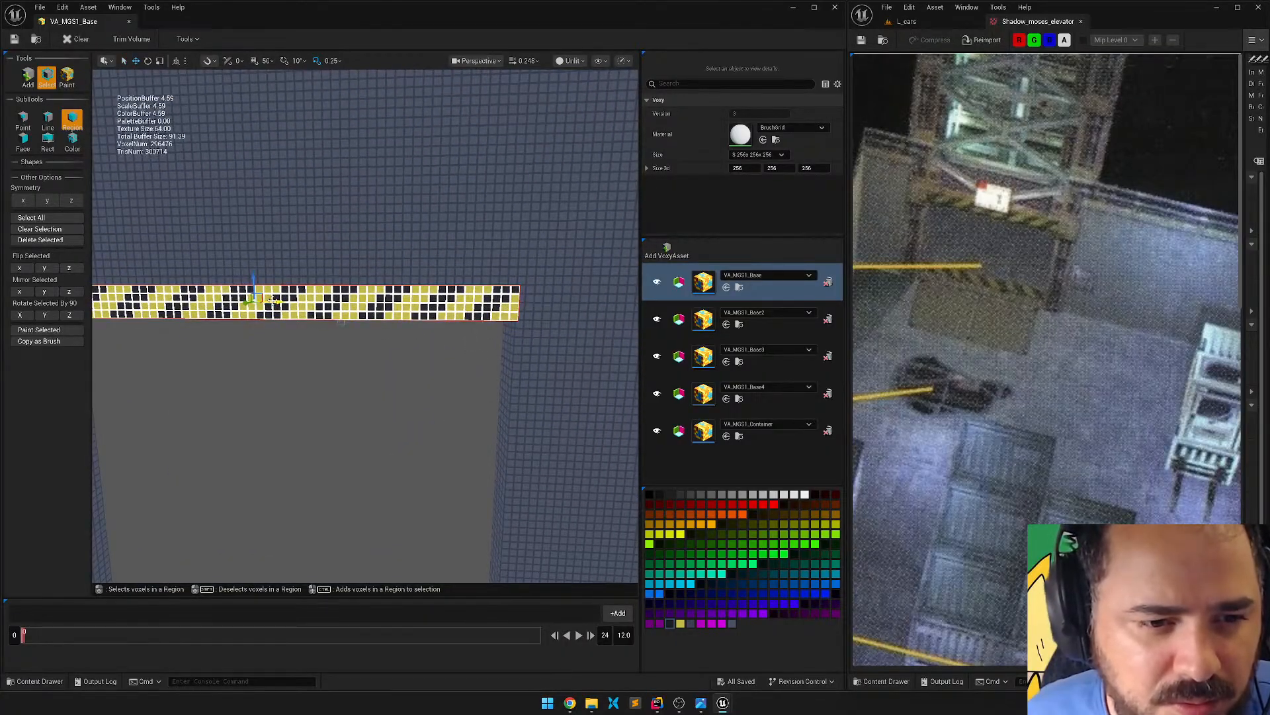
pyautogui.moveTo(271, 300); pyautogui.dragTo(296, 303)
pyautogui.moveTo(297, 303); pyautogui.dragTo(166, 311, button='right')
pyautogui.press('d')
pyautogui.press('w')
pyautogui.press('a')
pyautogui.moveTo(378, 275); pyautogui.dragTo(526, 246, button='right')
pyautogui.press('s')
pyautogui.hotkey('ctrl', 'z')
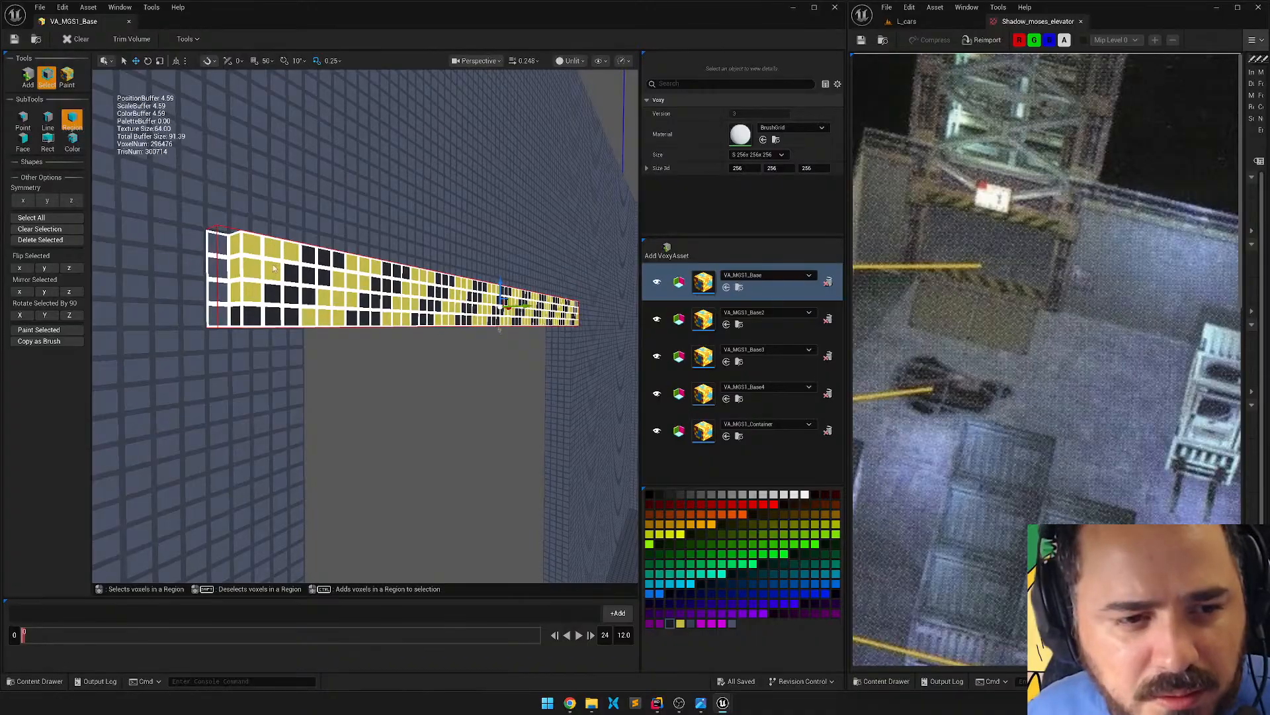
# Reselect the whole striped bar with region selection and shift it right along the wall above the doorway.
pyautogui.click(81, 125)
pyautogui.press('d')
pyautogui.moveTo(584, 340); pyautogui.dragTo(555, 342, button='right')
pyautogui.press('s')
pyautogui.moveTo(489, 311); pyautogui.dragTo(195, 322)
pyautogui.press('w')
pyautogui.press('d')
pyautogui.moveTo(407, 272); pyautogui.dragTo(305, 268, button='right')
pyautogui.press('s')
pyautogui.press('d')
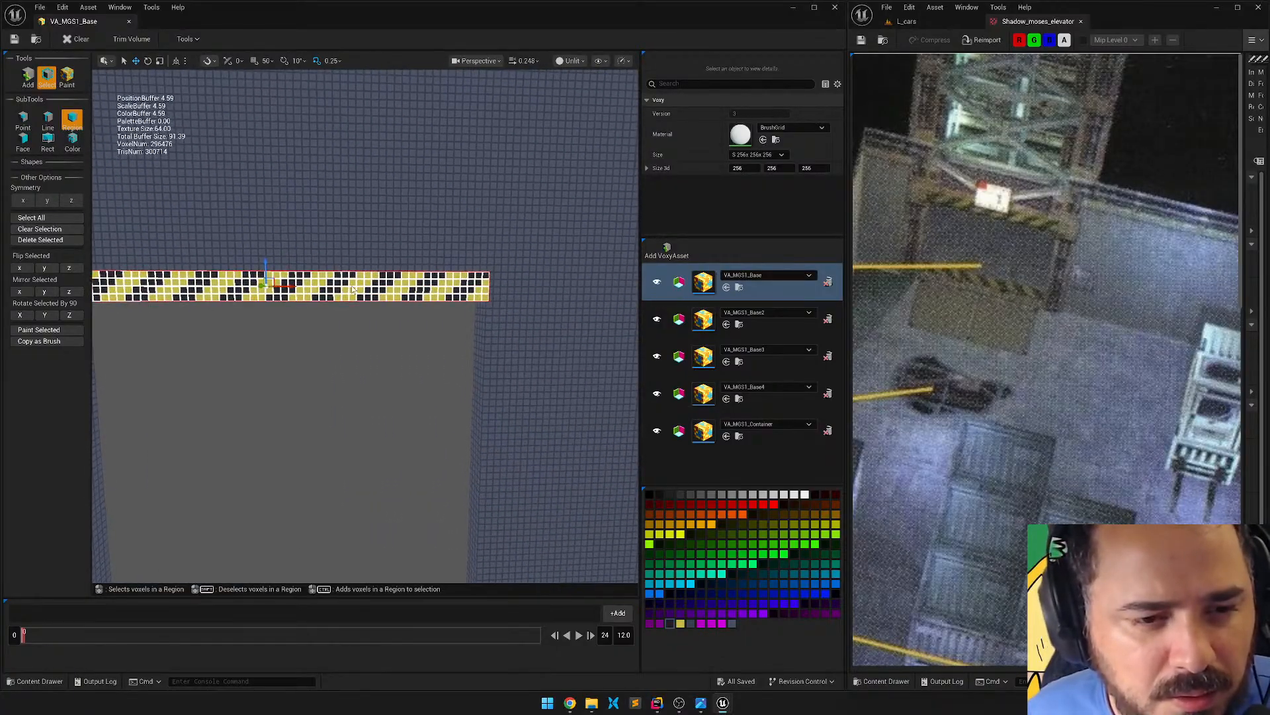
pyautogui.moveTo(288, 287); pyautogui.dragTo(315, 289)
pyautogui.press('d')
pyautogui.moveTo(315, 289); pyautogui.dragTo(255, 291, button='right')
pyautogui.scroll(-1, 258, 311)
pyautogui.press('a')
pyautogui.press('d')
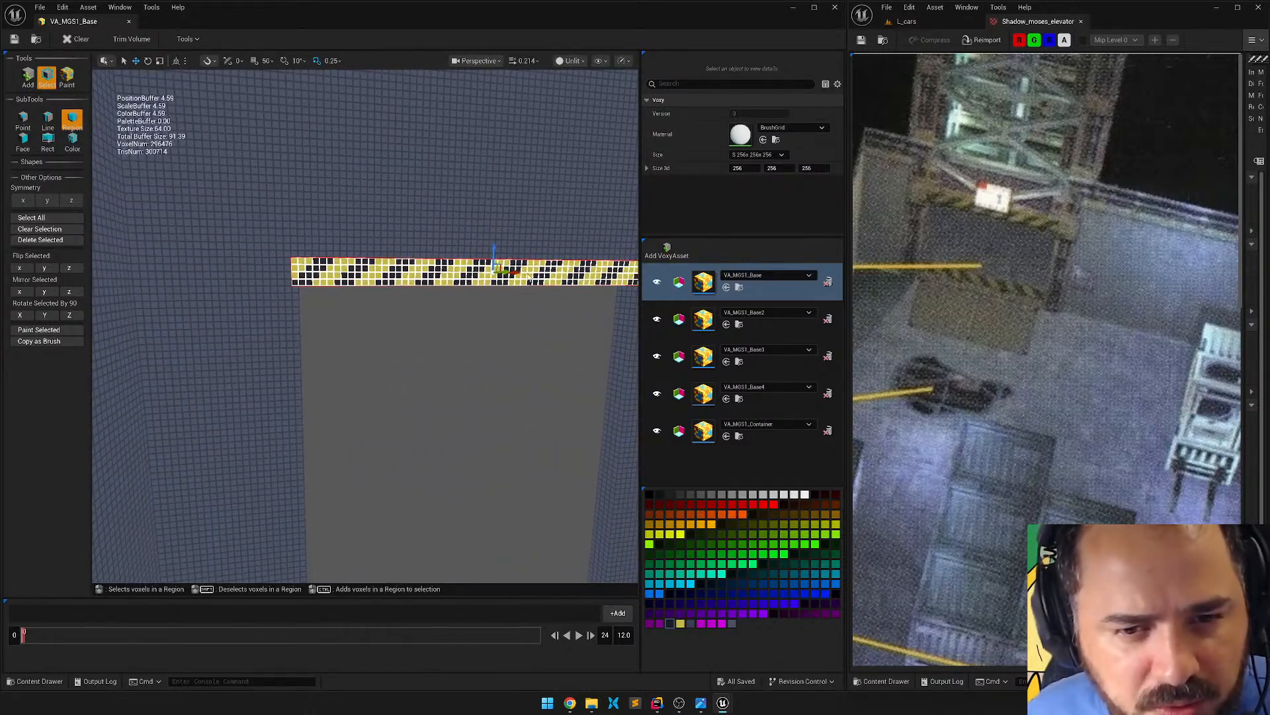
# Nudge the selected striped bar slightly back to the left to center it above the doorway.
pyautogui.moveTo(520, 273); pyautogui.dragTo(510, 275)
pyautogui.press('d')
pyautogui.moveTo(459, 301); pyautogui.dragTo(416, 298, button='right')
pyautogui.press('s')
pyautogui.press('w')
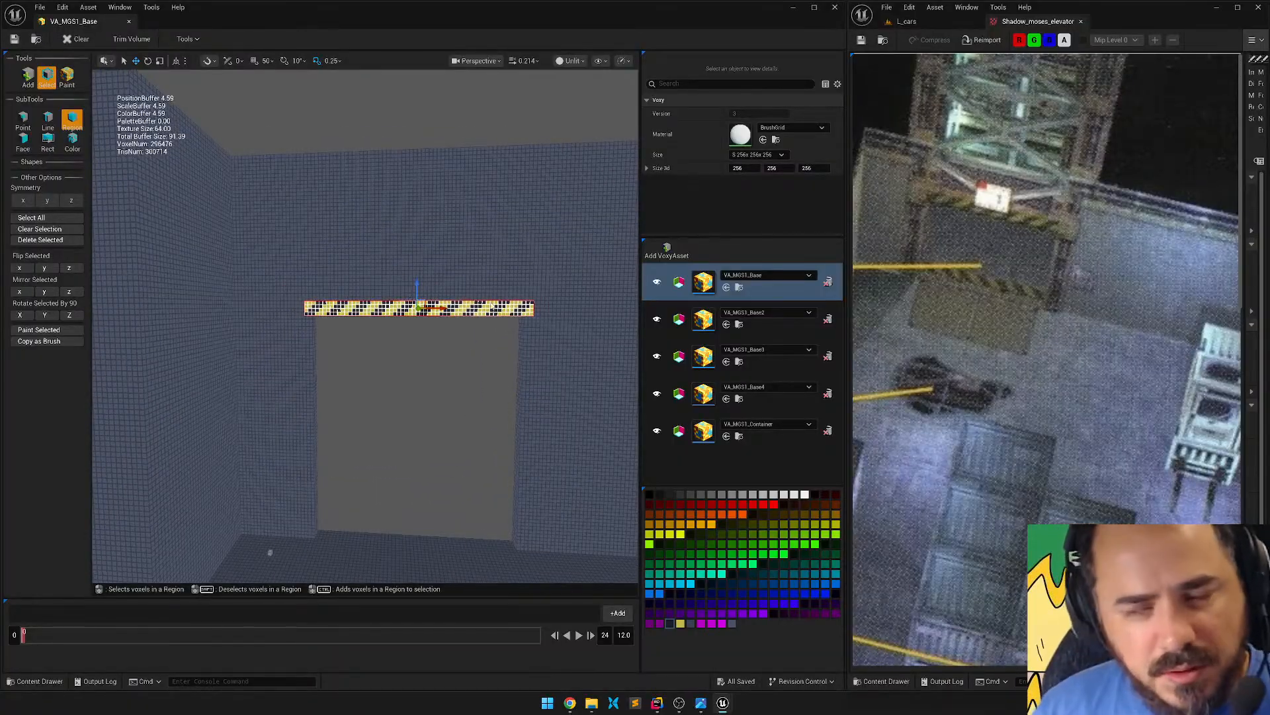
# Examine the striped bar and doorway from several distances and angles against the reference image.
pyautogui.moveTo(469, 342); pyautogui.dragTo(397, 397, button='right')
pyautogui.press('s')
pyautogui.press('s')
pyautogui.press('s')
pyautogui.press('d')
pyautogui.press('w')
pyautogui.press('s')
pyautogui.press('w')
pyautogui.moveTo(589, 387); pyautogui.dragTo(558, 402, button='right')
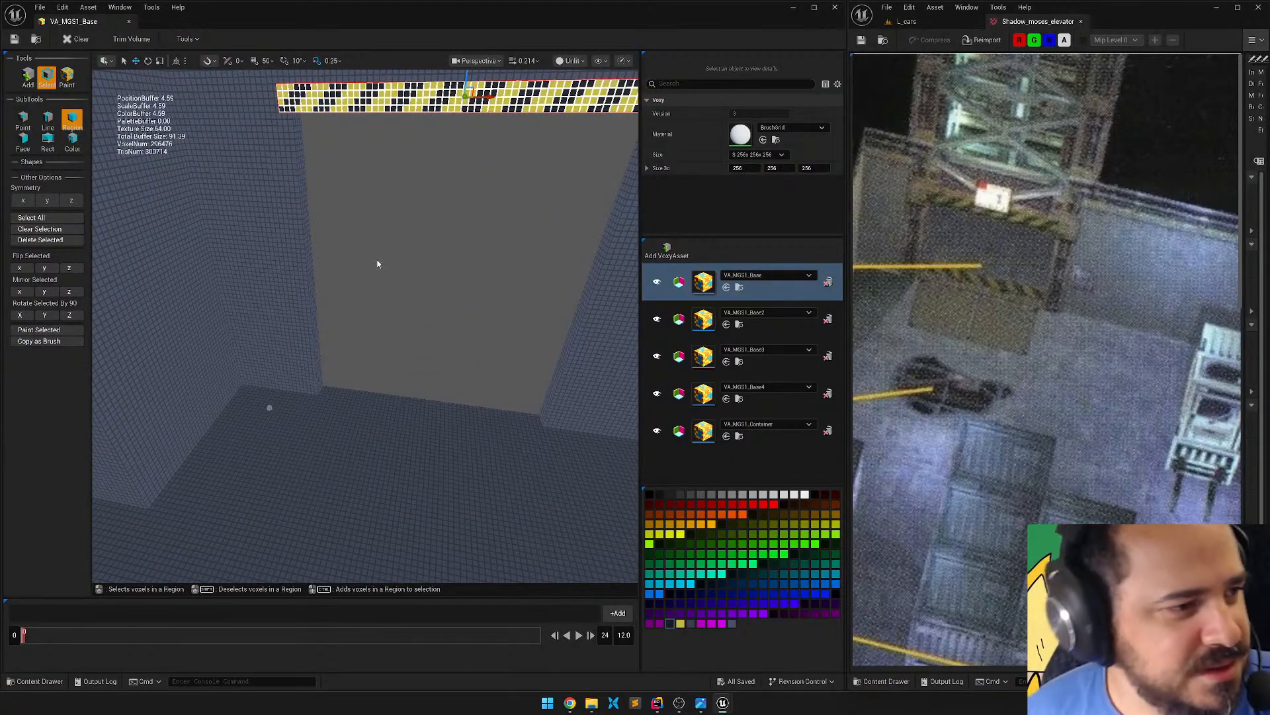
pyautogui.press('s')
pyautogui.moveTo(354, 195)
pyautogui.mouseDown(button='right')
pyautogui.moveTo(390, 196)
pyautogui.moveTo(356, 187)
pyautogui.moveTo(357, 198)
pyautogui.mouseUp(button='right')
pyautogui.press('d')
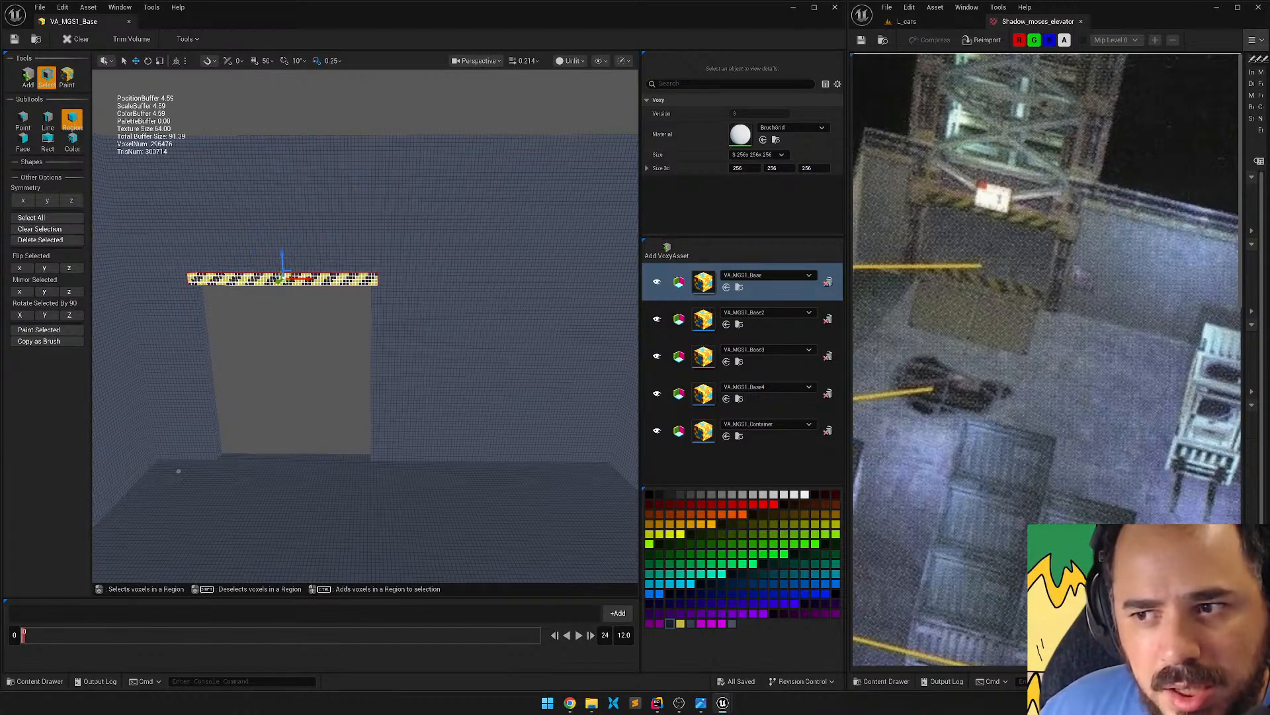
pyautogui.moveTo(358, 198); pyautogui.dragTo(348, 193, button='right')
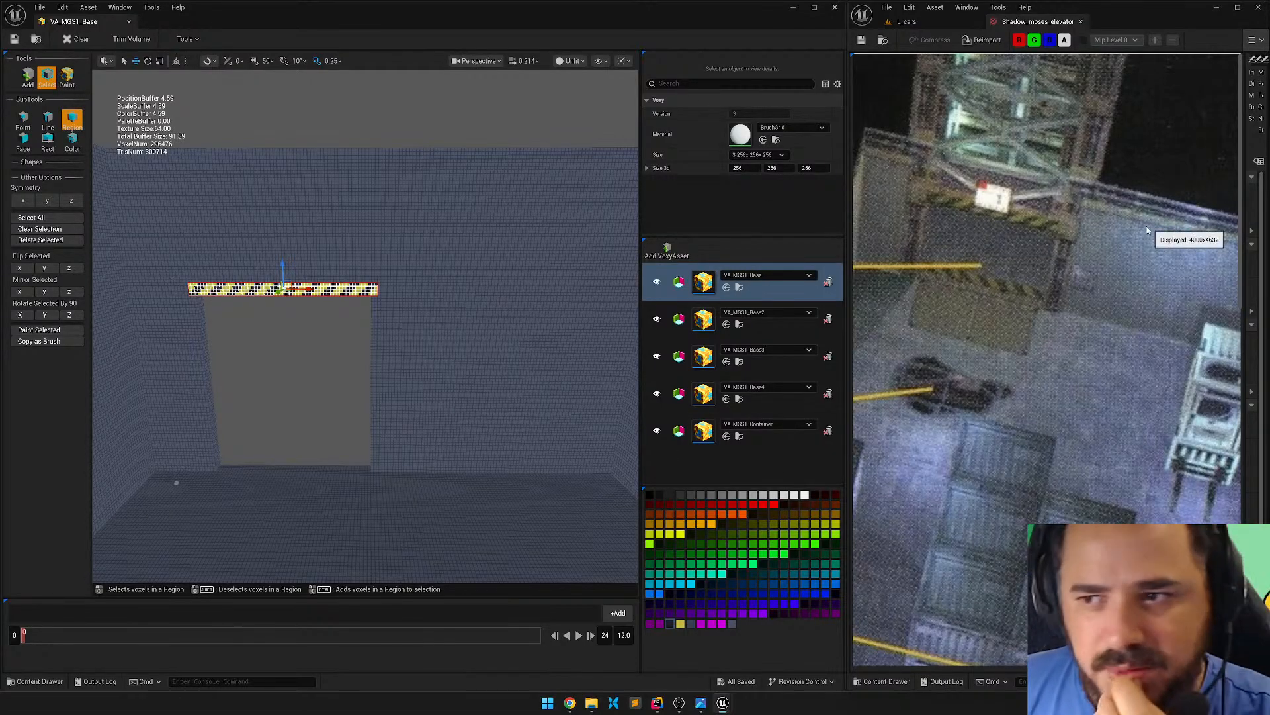
# Copy the near-black blue palette colour from VA_MGS1_Container into the sixth slot of the last palette row in VA_MGS1_Base.
pyautogui.moveTo(1020, 225); pyautogui.dragTo(1073, 227)
pyautogui.moveTo(1072, 227); pyautogui.dragTo(1181, 164, button='right')
pyautogui.moveTo(946, 192); pyautogui.dragTo(1106, 218, button='right')
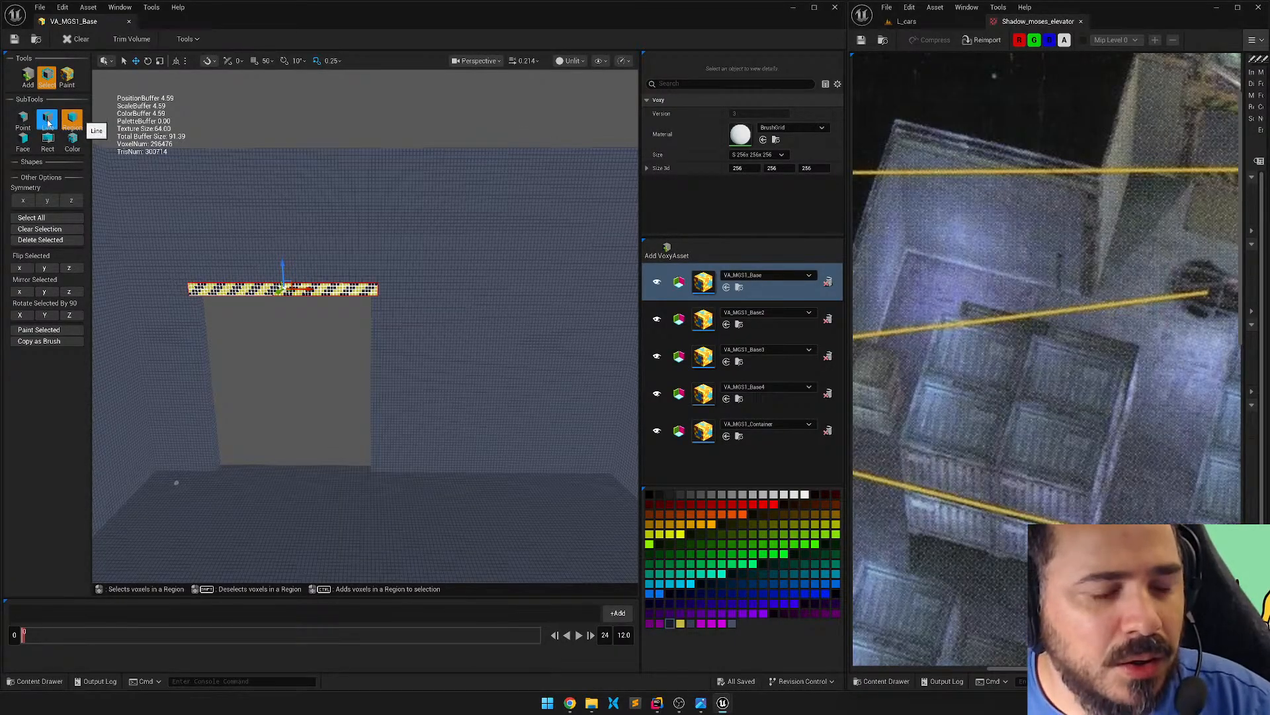
pyautogui.click(67, 74)
pyautogui.click(47, 121)
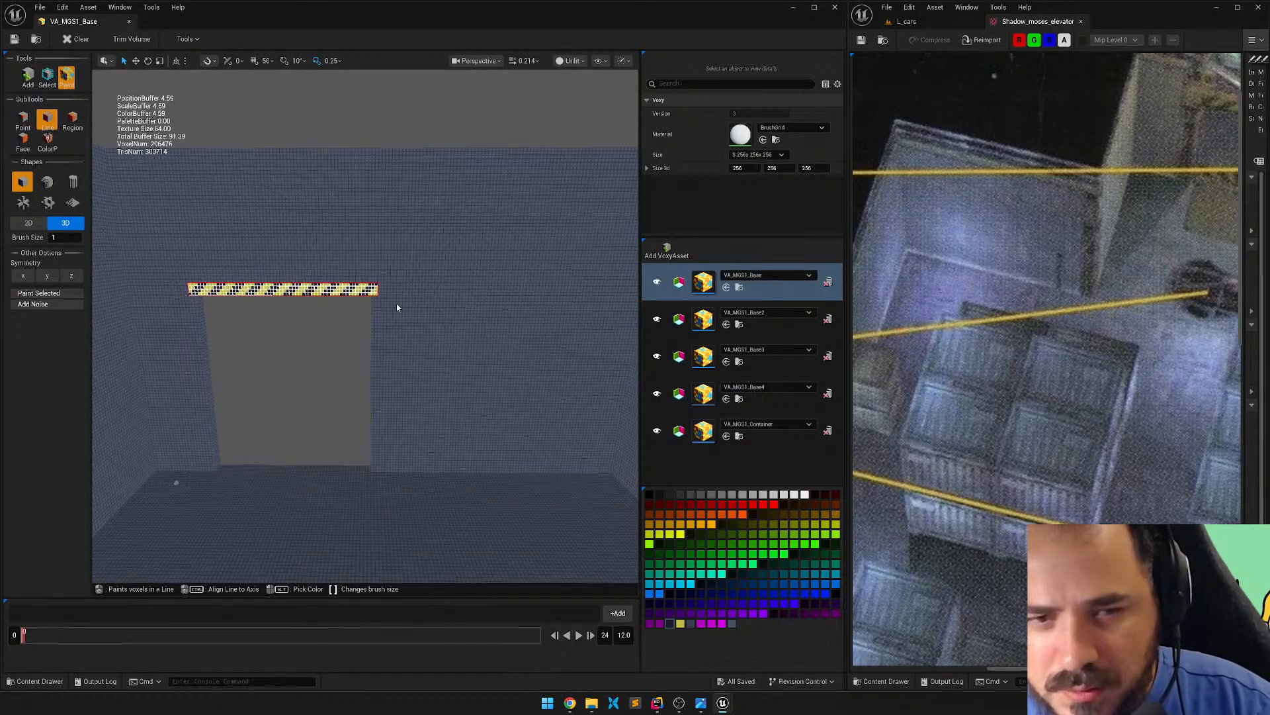
pyautogui.click(773, 448)
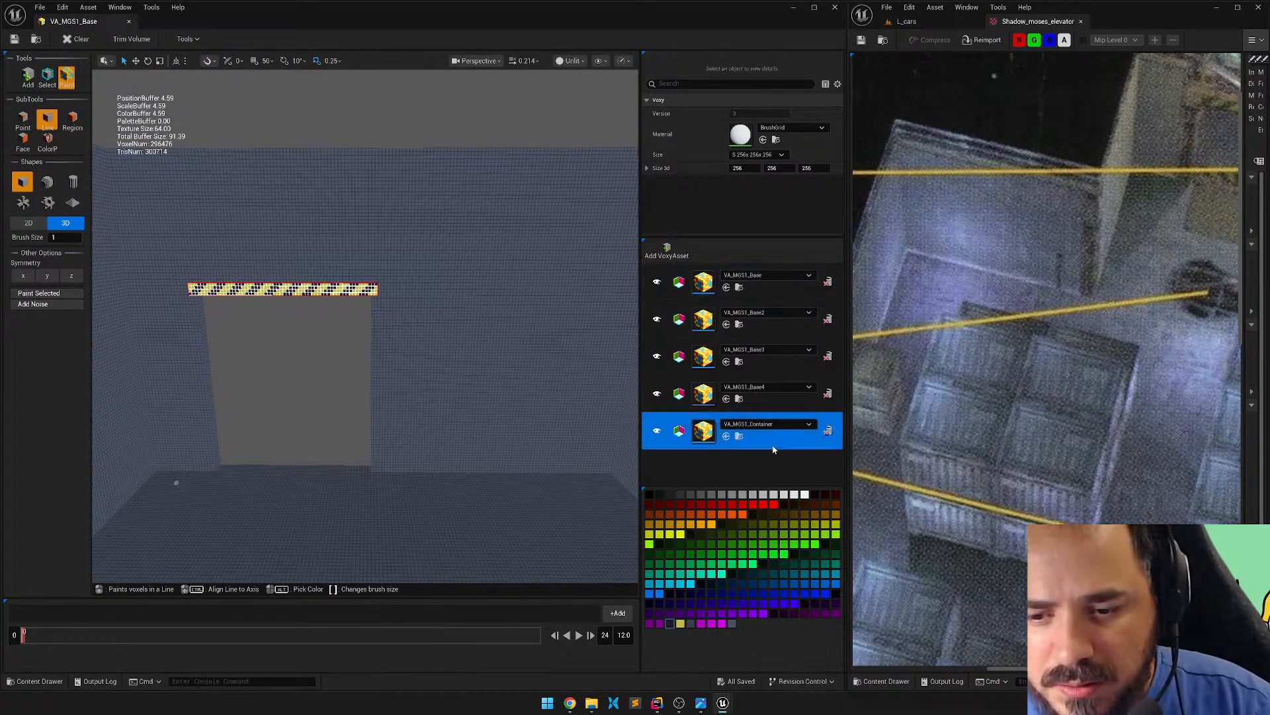
pyautogui.doubleClick(700, 623)
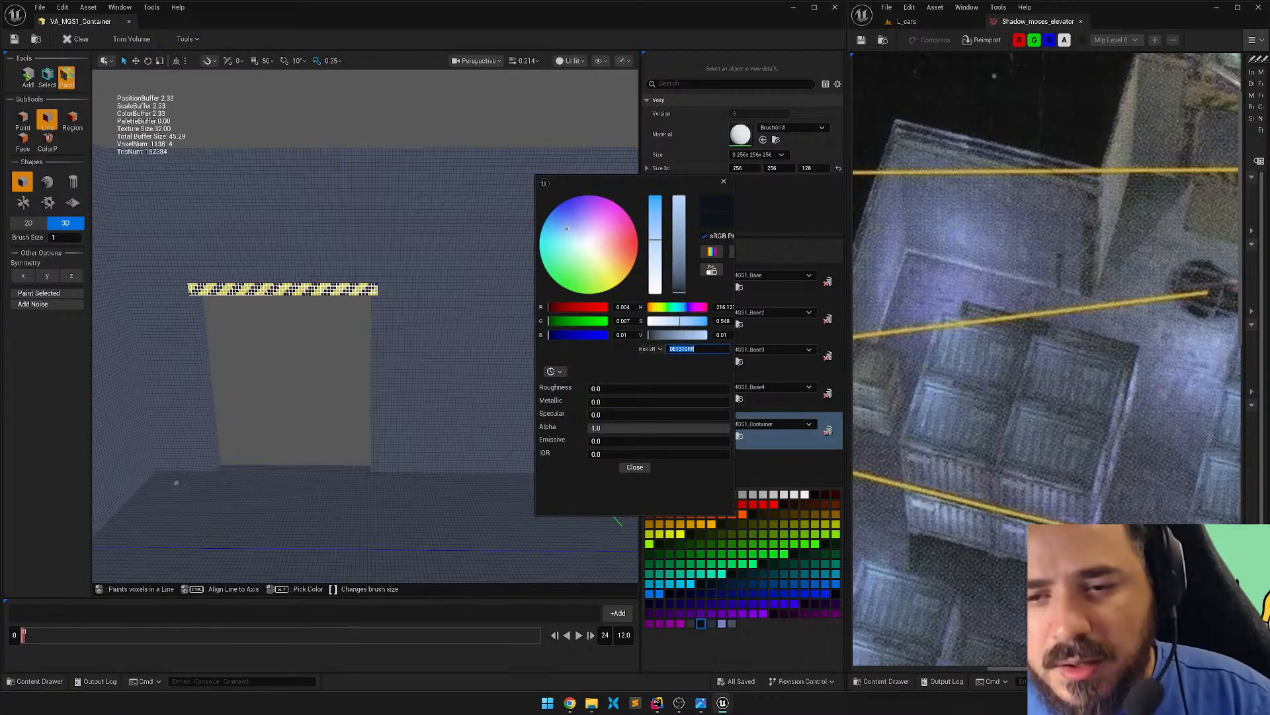
pyautogui.click(636, 468)
pyautogui.click(776, 288)
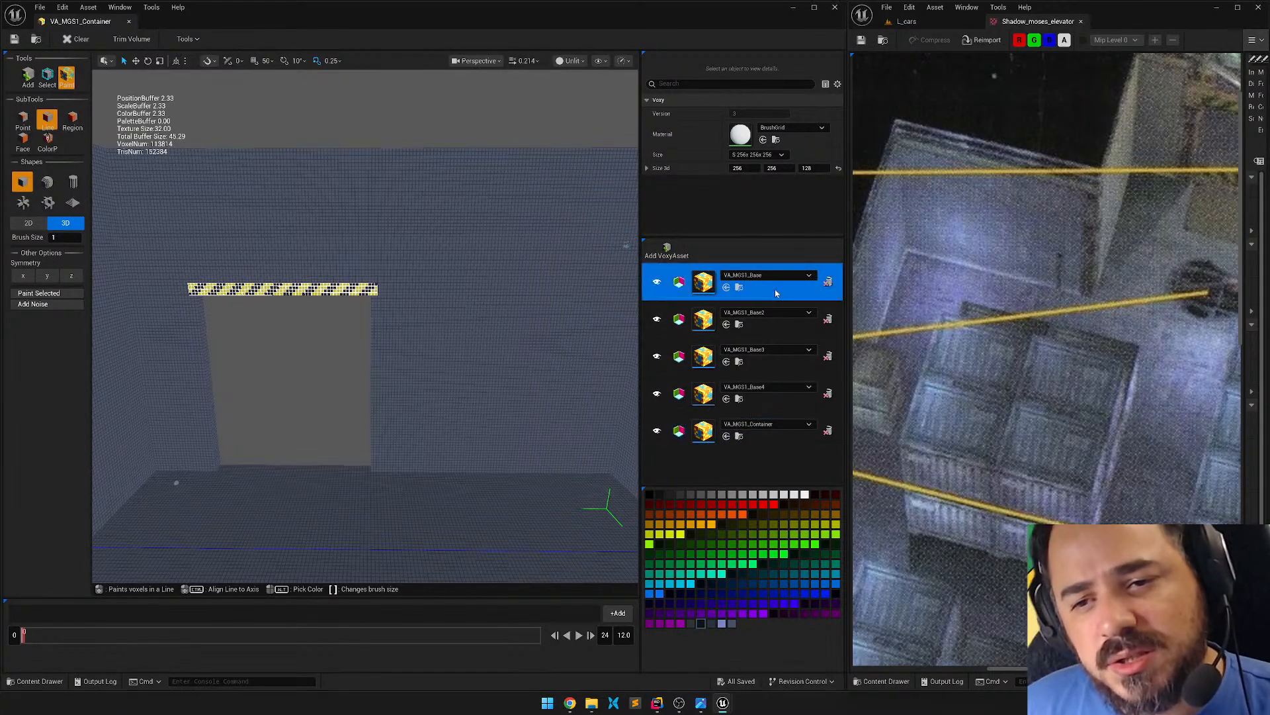
pyautogui.doubleClick(703, 626)
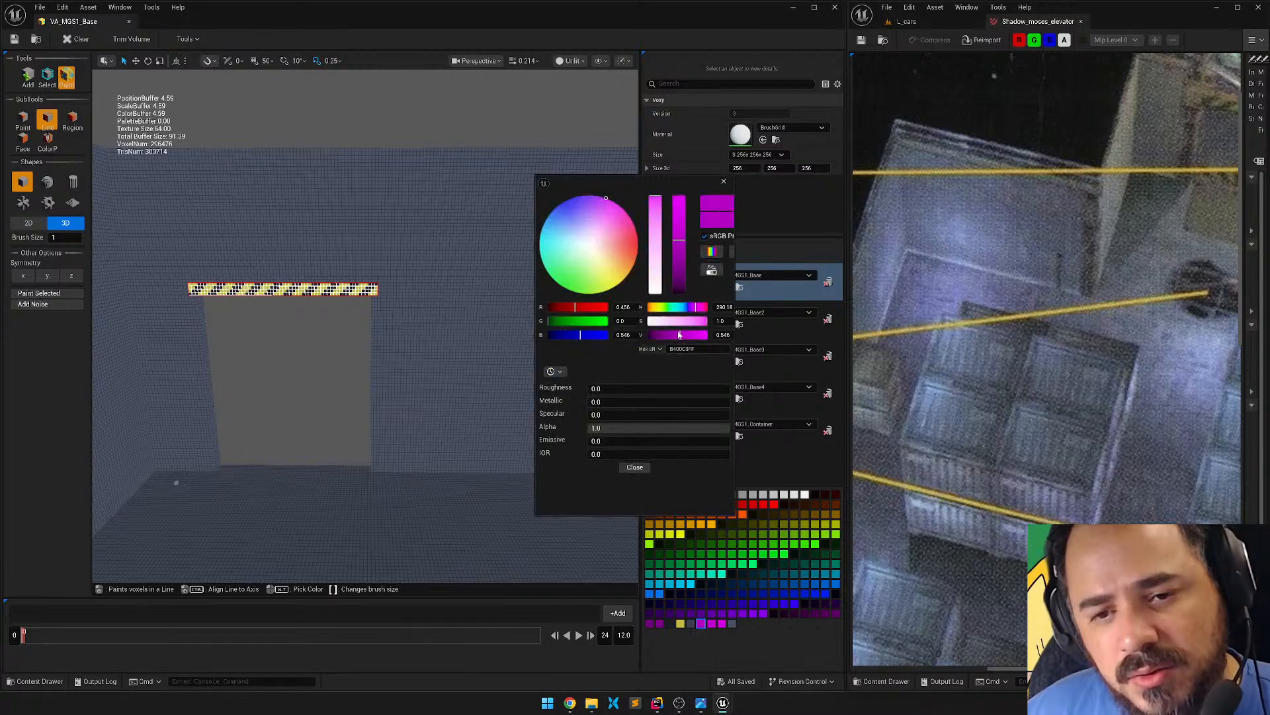
pyautogui.click(634, 467)
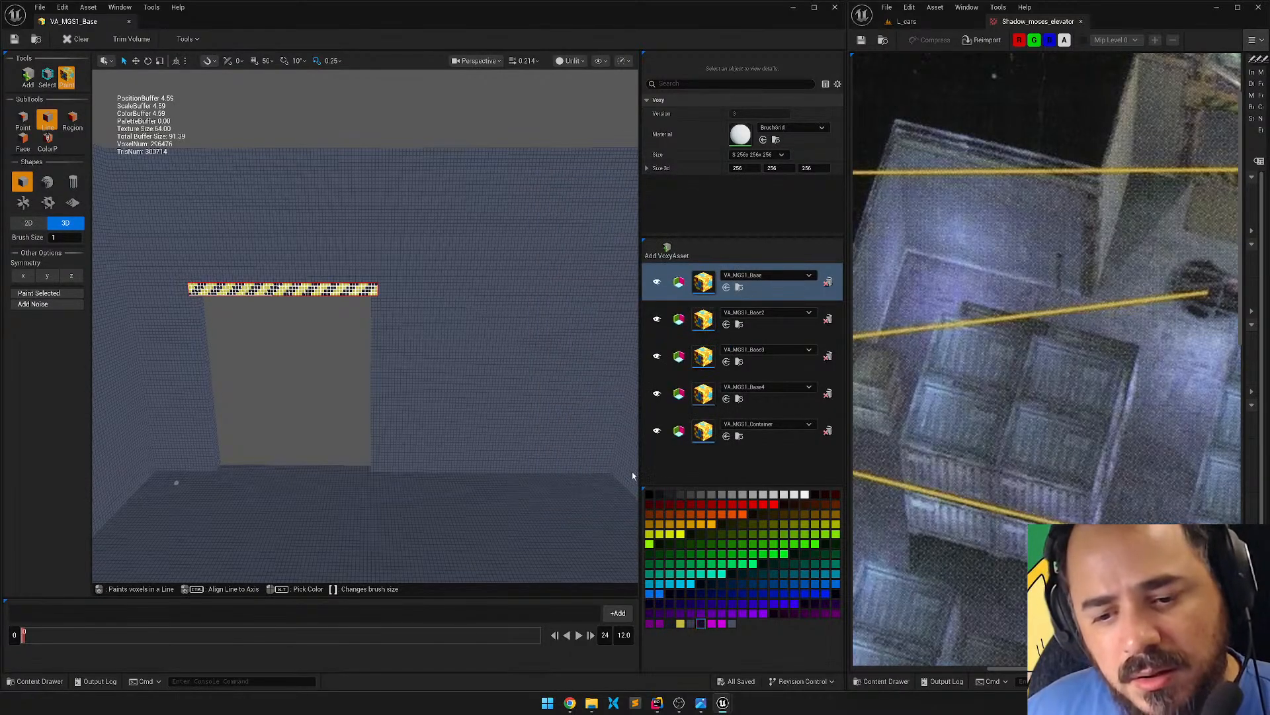
# Copy the container asset's dark slate-blue palette colour into the seventh slot of the last palette row in VA_MGS1_Base.
pyautogui.click(766, 441)
pyautogui.doubleClick(709, 624)
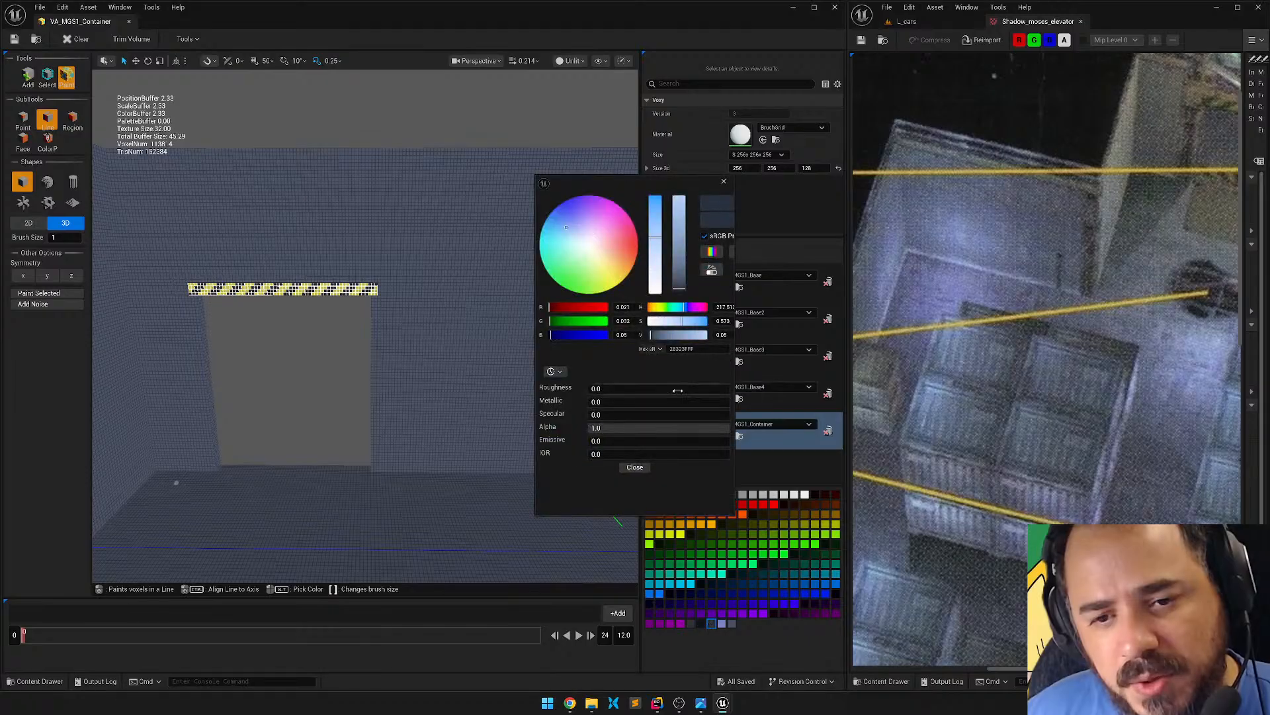
pyautogui.click(635, 468)
pyautogui.click(789, 299)
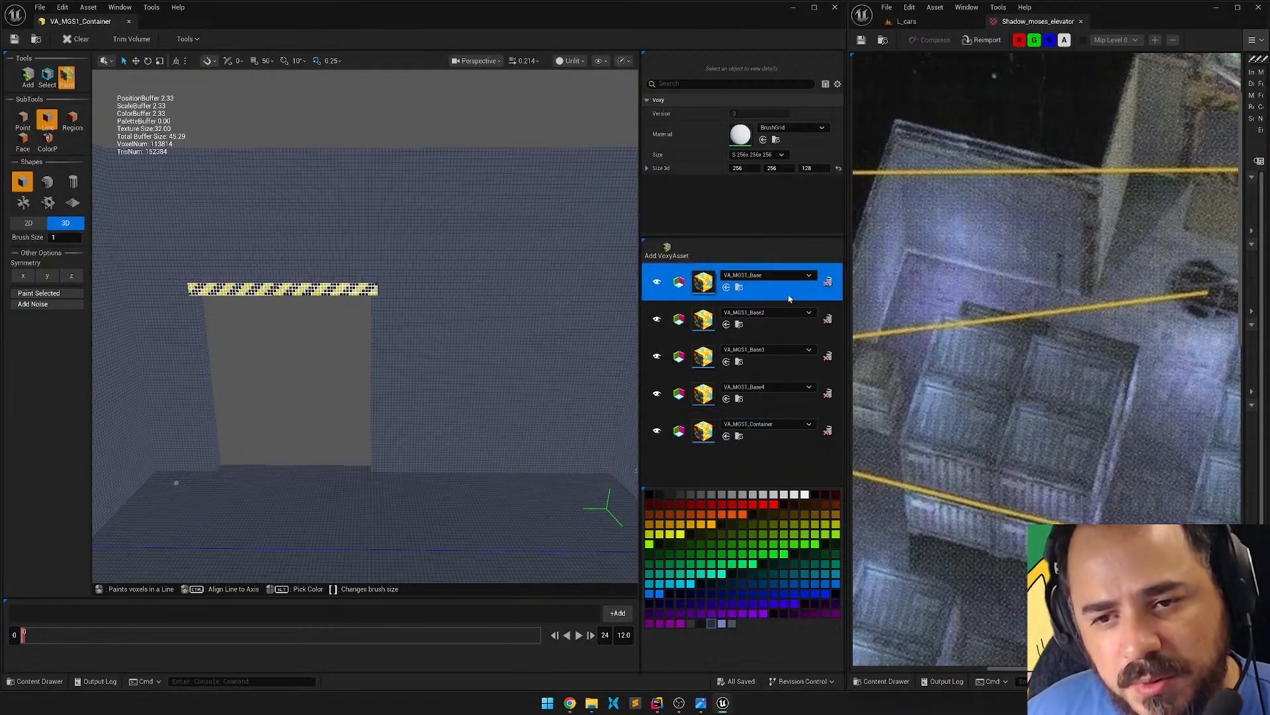
pyautogui.doubleClick(710, 623)
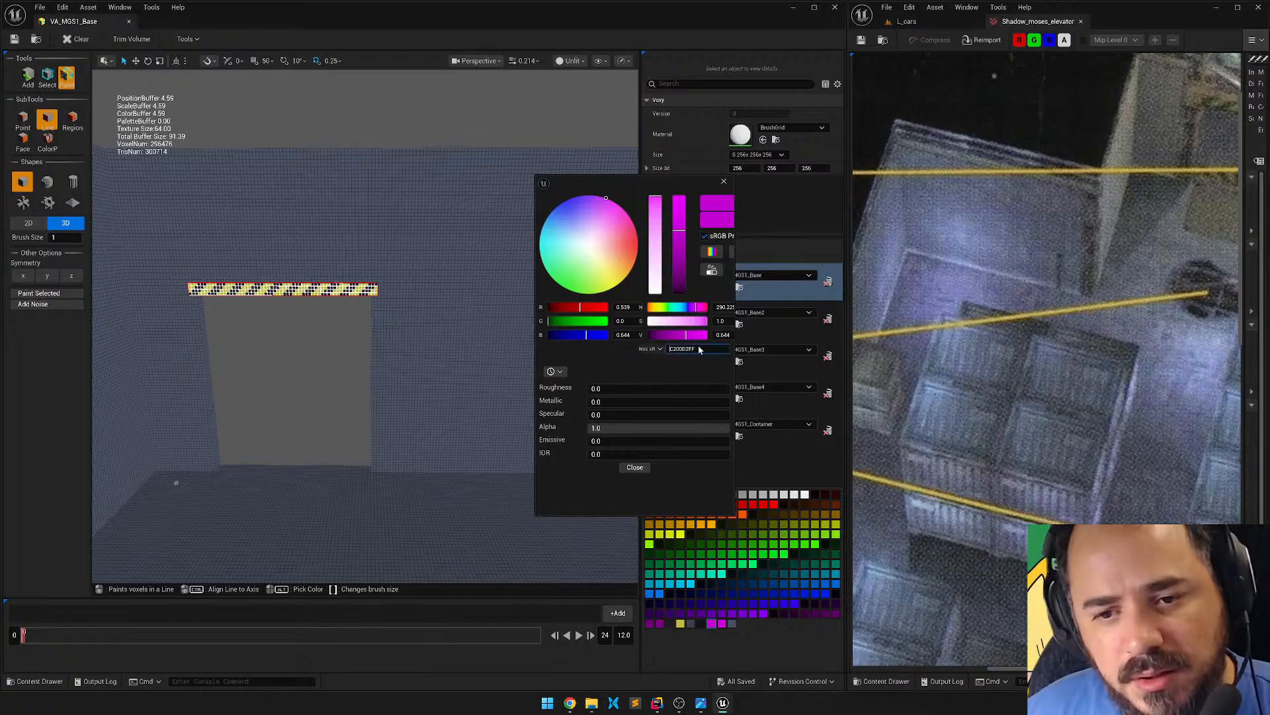
pyautogui.click(634, 467)
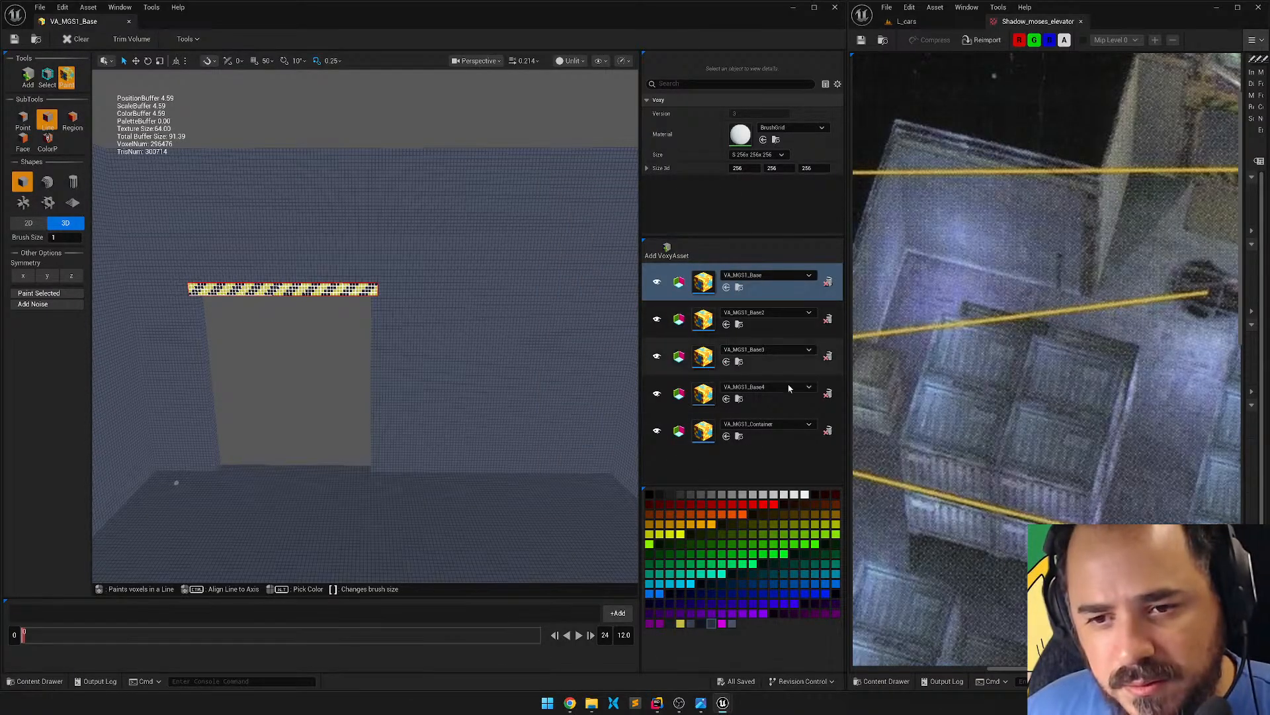
# Copy the container asset's lavender-blue palette colour into the eighth slot of the last palette row in VA_MGS1_Base.
pyautogui.click(767, 438)
pyautogui.doubleClick(722, 624)
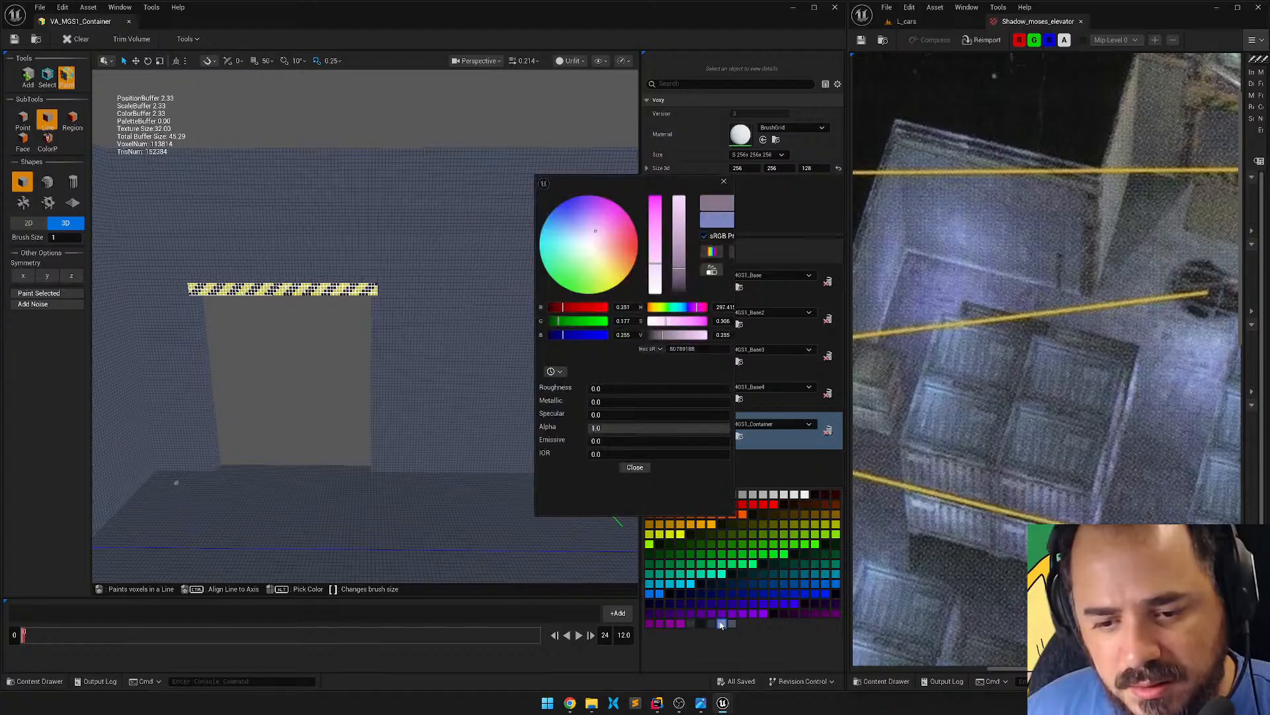
pyautogui.click(634, 467)
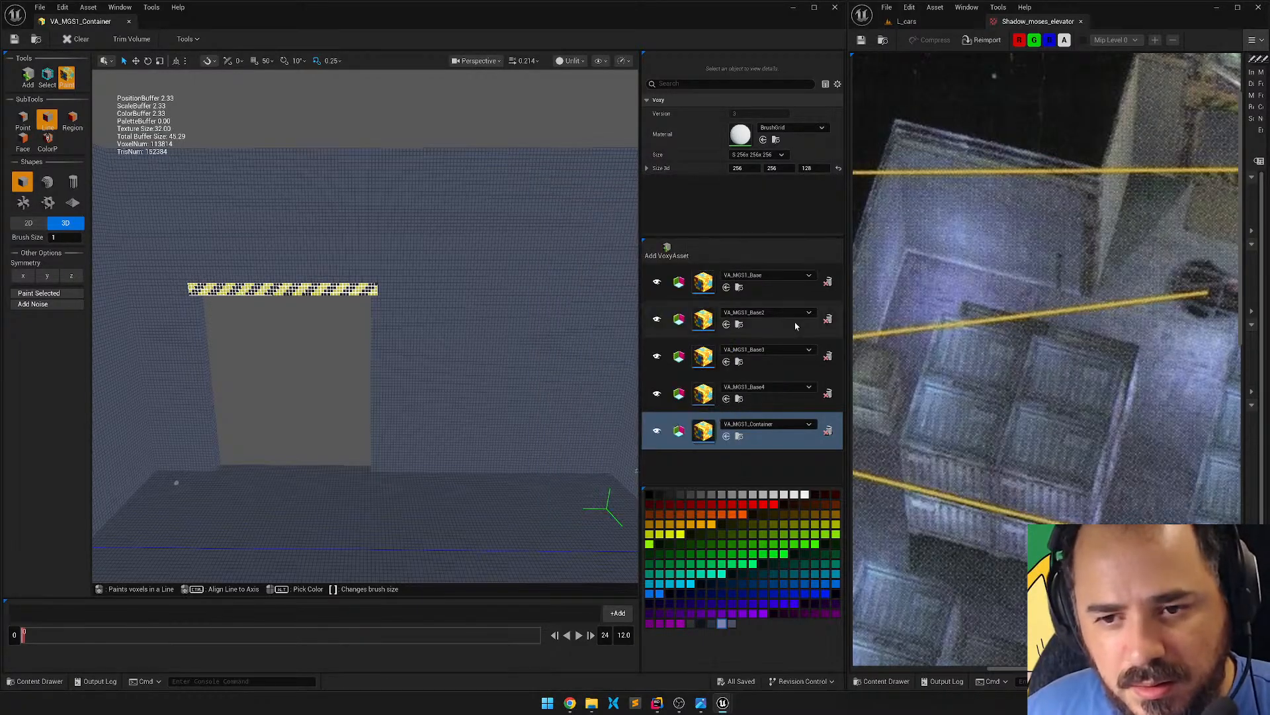
pyautogui.click(776, 294)
pyautogui.doubleClick(722, 624)
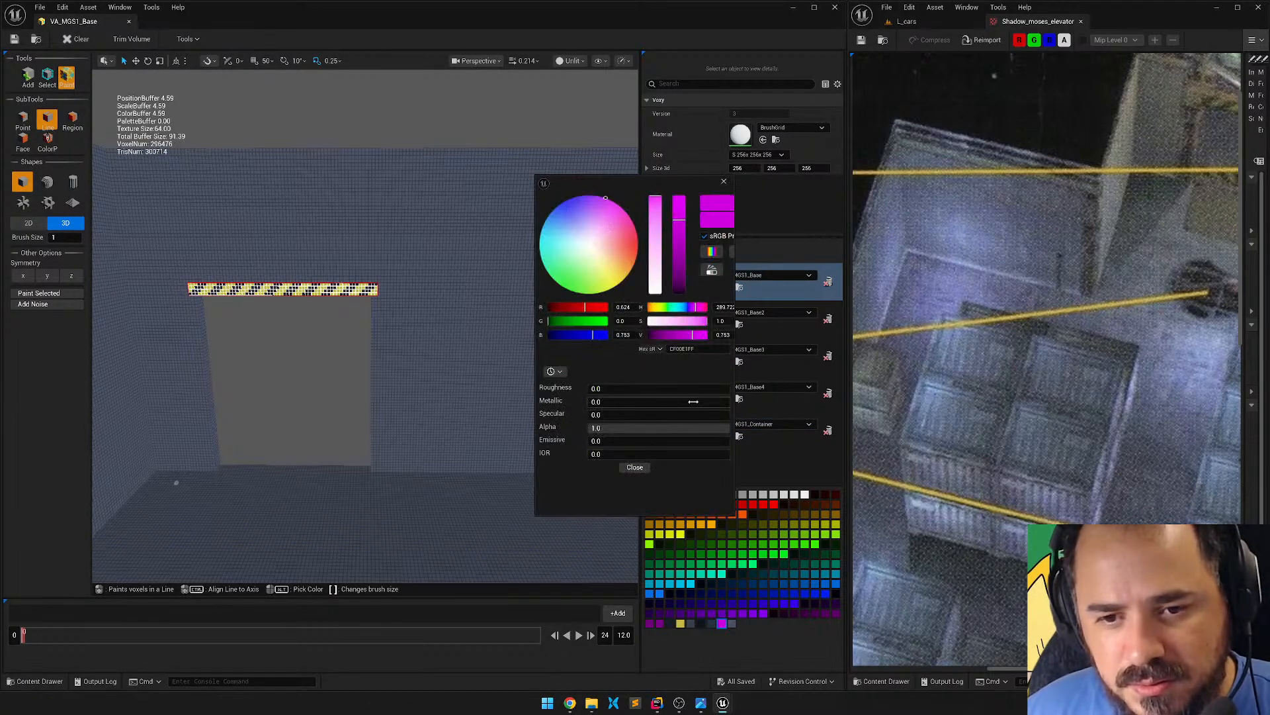
pyautogui.click(634, 467)
# Examine the doorway, striped bar and adjoining wall from afar and up close against the elevator and railing in the reference image.
pyautogui.moveTo(622, 464); pyautogui.dragTo(461, 468, button='right')
pyautogui.press('s')
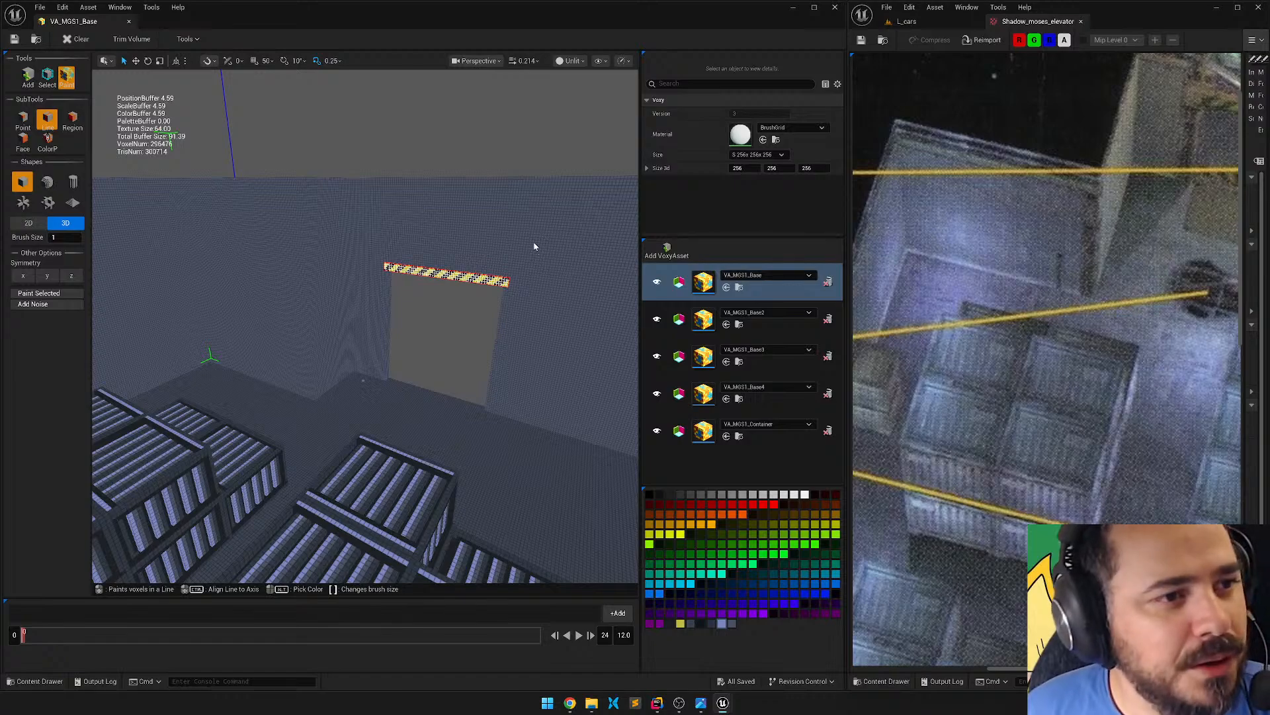
pyautogui.moveTo(483, 281); pyautogui.dragTo(532, 200, button='right')
pyautogui.press('w')
pyautogui.press('w')
pyautogui.moveTo(985, 272); pyautogui.dragTo(831, 354, button='right')
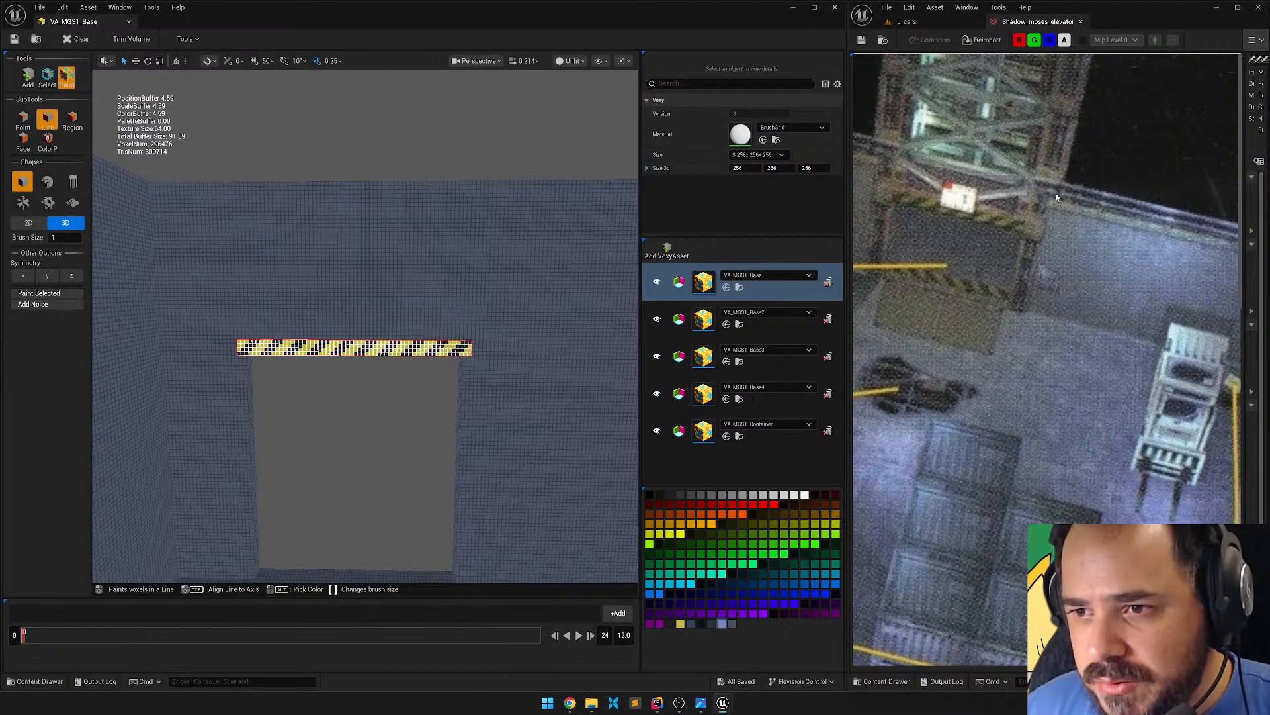
pyautogui.moveTo(530, 230); pyautogui.dragTo(595, 236, button='right')
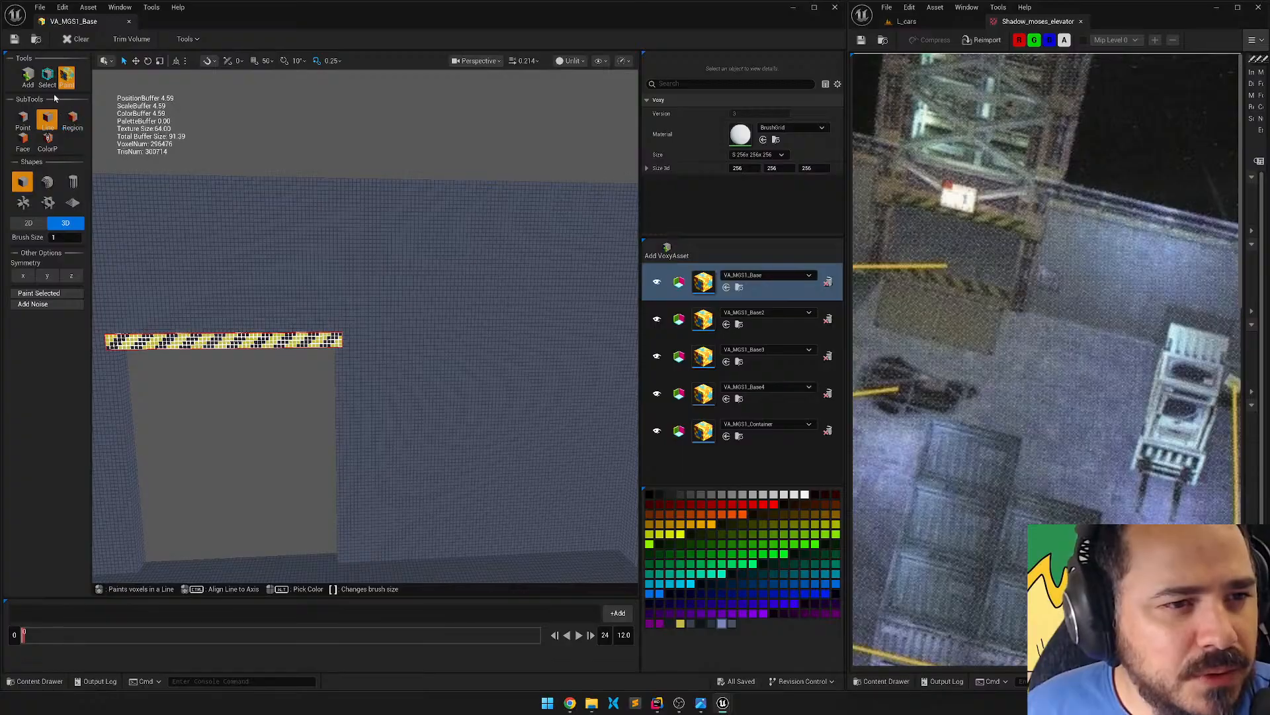
# Set voxel adding to Line mode with the cylinder shape, and clear the selection on the striped bar.
pyautogui.click(27, 76)
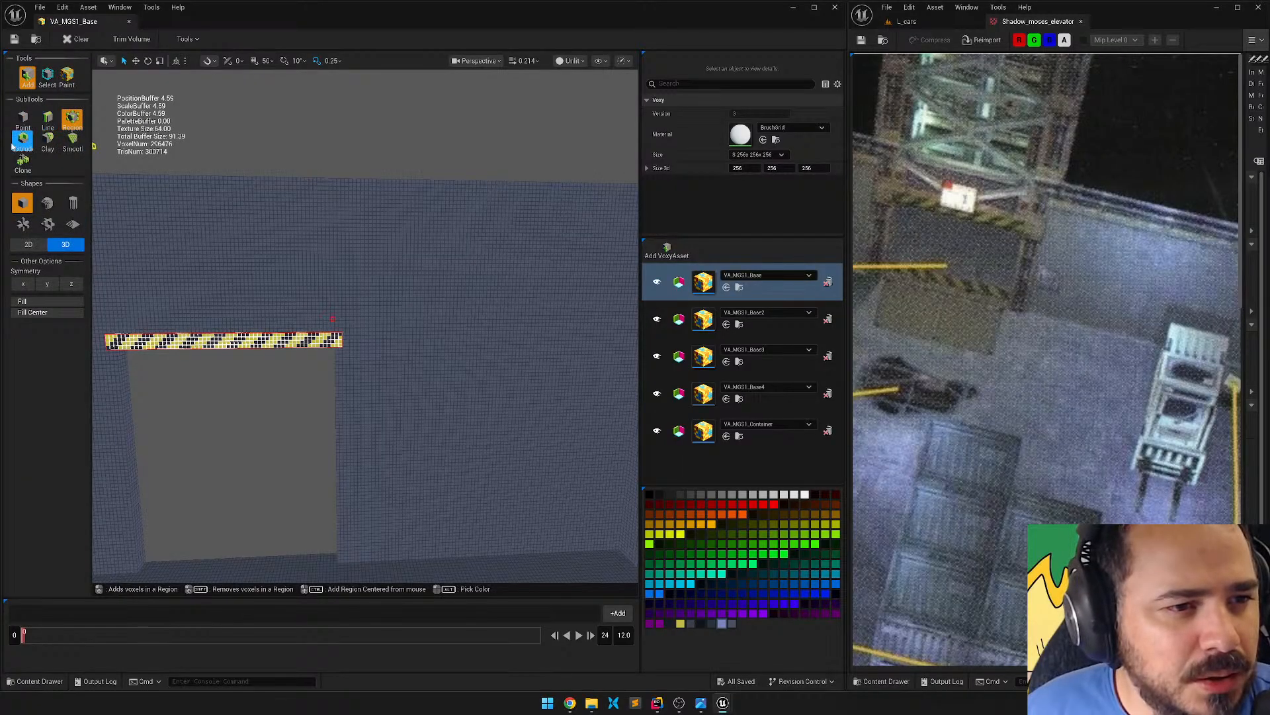
pyautogui.click(48, 119)
pyautogui.click(72, 203)
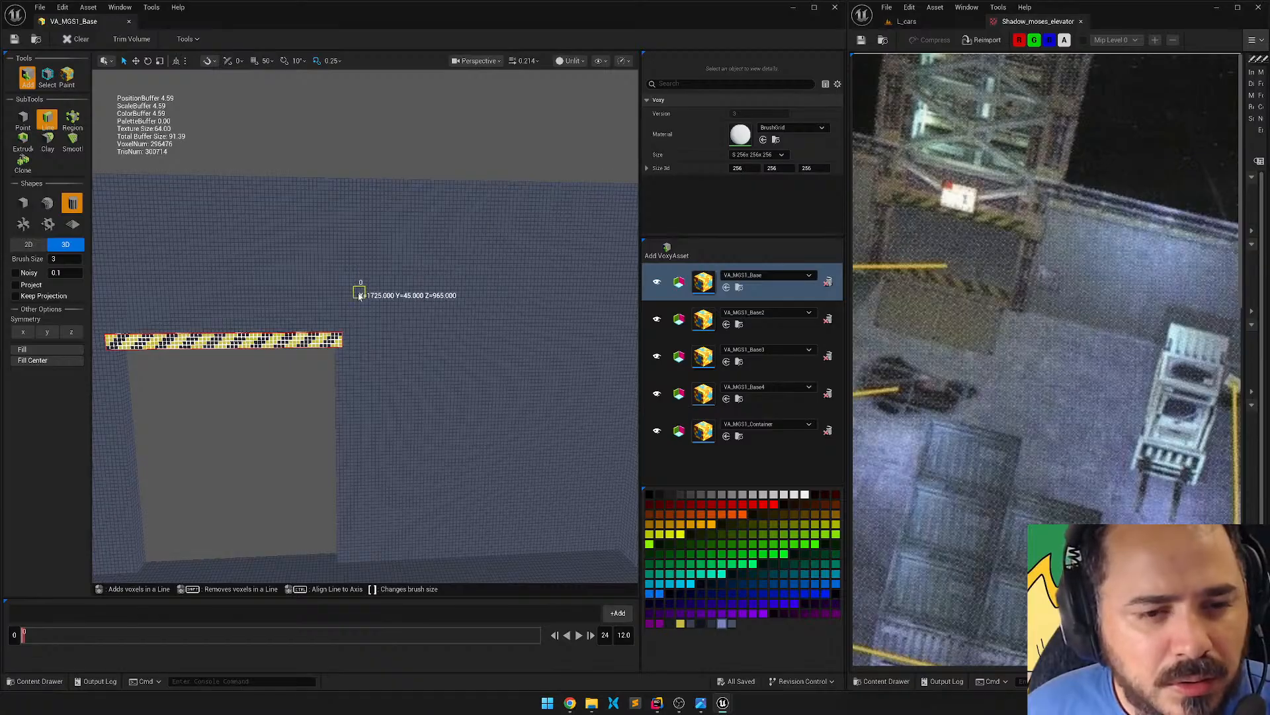
pyautogui.click(65, 76)
pyautogui.click(47, 77)
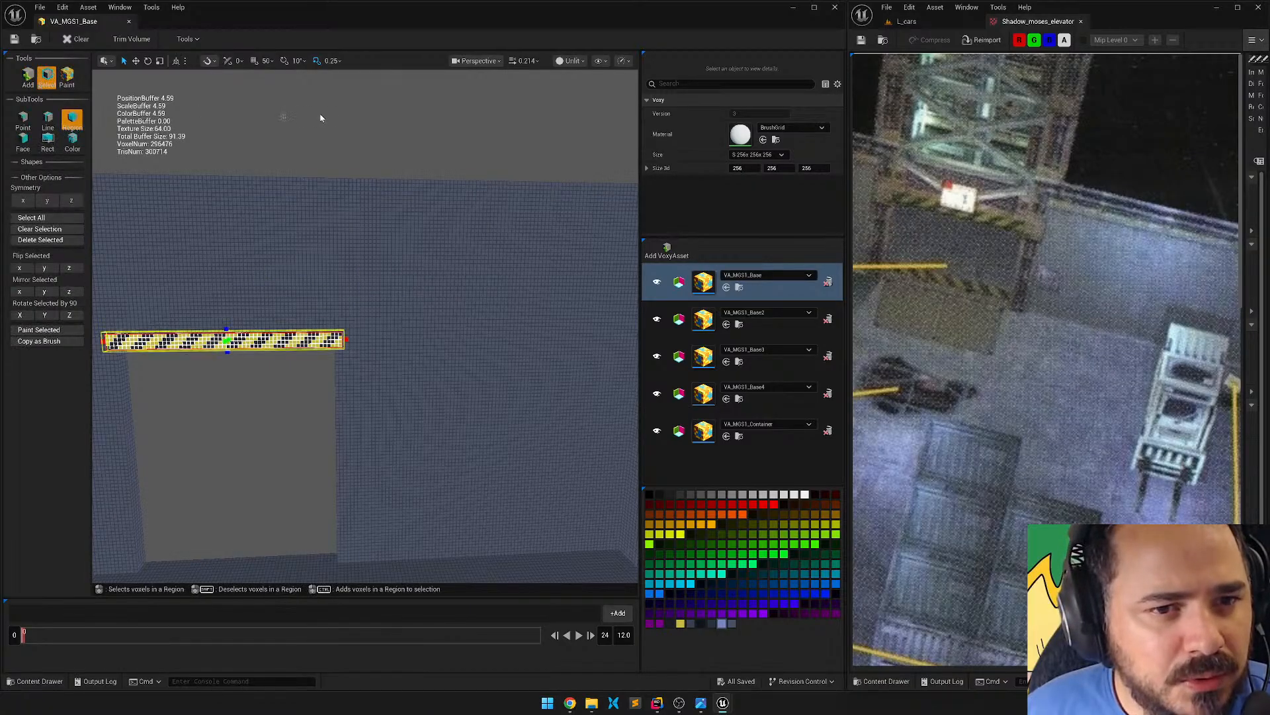
pyautogui.moveTo(319, 113); pyautogui.dragTo(402, 140)
pyautogui.click(27, 77)
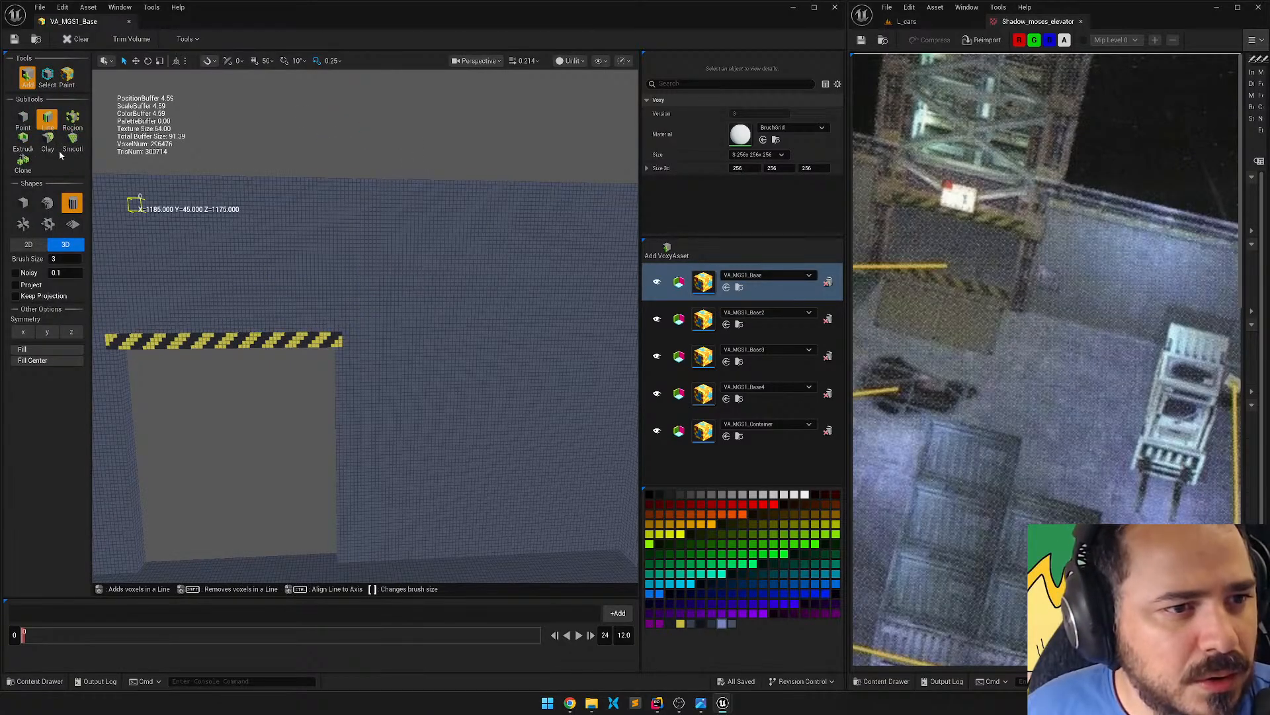
# Try a horizontal lavender beam on the wall beside the doorway with brush size 3, and undo it.
pyautogui.moveTo(306, 273); pyautogui.dragTo(574, 274)
pyautogui.moveTo(433, 354); pyautogui.dragTo(287, 343, button='right')
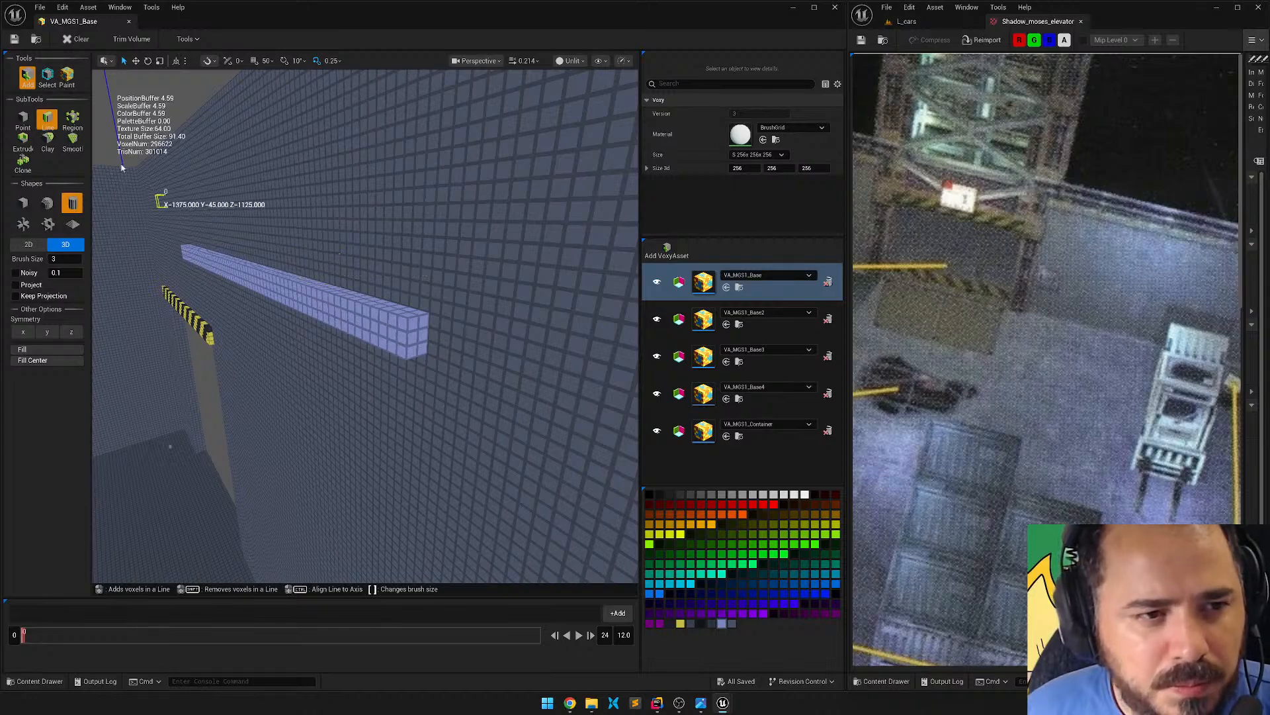
pyautogui.hotkey('ctrl', 'z')
# Raise the brush size to 5, try a thicker lavender beam along the wall, and undo it.
pyautogui.press(']')
pyautogui.press(']')
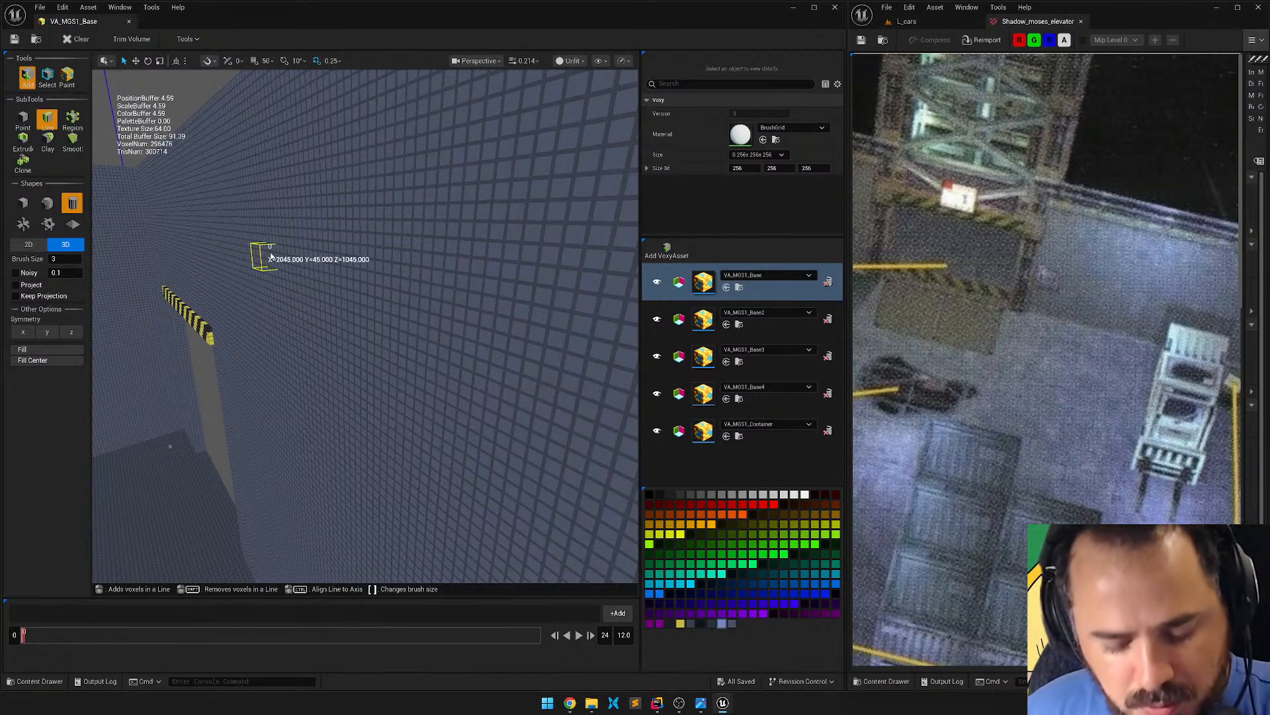
pyautogui.moveTo(260, 249); pyautogui.dragTo(443, 276)
pyautogui.moveTo(438, 331); pyautogui.dragTo(516, 311, button='right')
pyautogui.hotkey('ctrl', 'z')
# Choose the dark slate-blue colour, try a long horizontal beam on the wall beside the doorway, and undo it.
pyautogui.moveTo(315, 358); pyautogui.dragTo(335, 338, button='right')
pyautogui.click(711, 623)
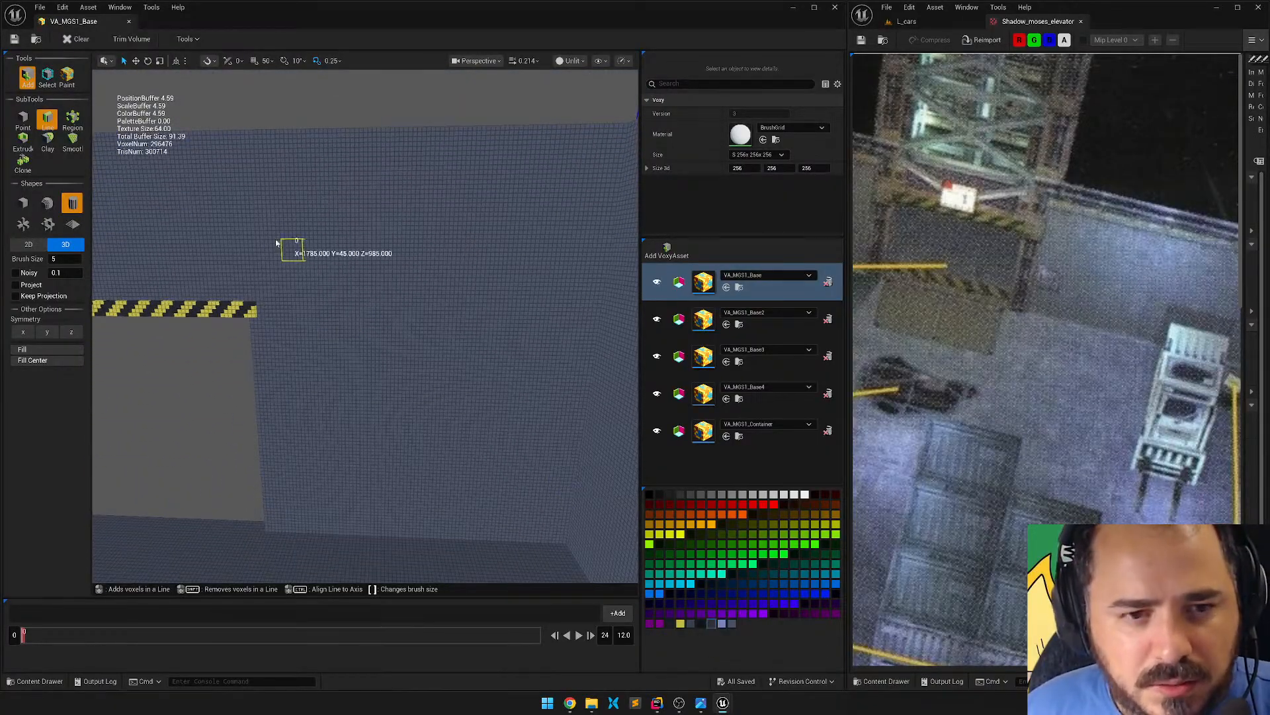
pyautogui.moveTo(266, 238); pyautogui.dragTo(510, 241)
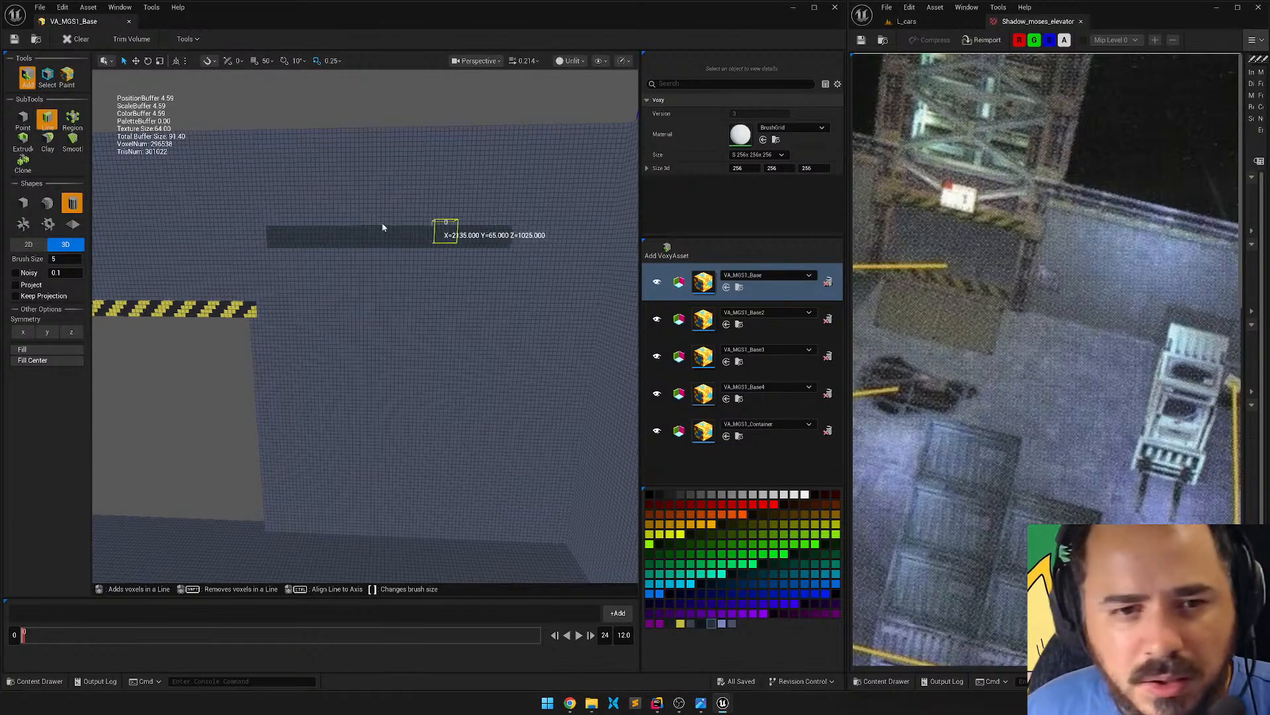
pyautogui.moveTo(383, 227)
pyautogui.mouseDown(button='right')
pyautogui.moveTo(346, 165)
pyautogui.moveTo(260, 173)
pyautogui.moveTo(268, 197)
pyautogui.moveTo(249, 204)
pyautogui.moveTo(227, 193)
pyautogui.moveTo(309, 220)
pyautogui.moveTo(290, 246)
pyautogui.mouseUp(button='right')
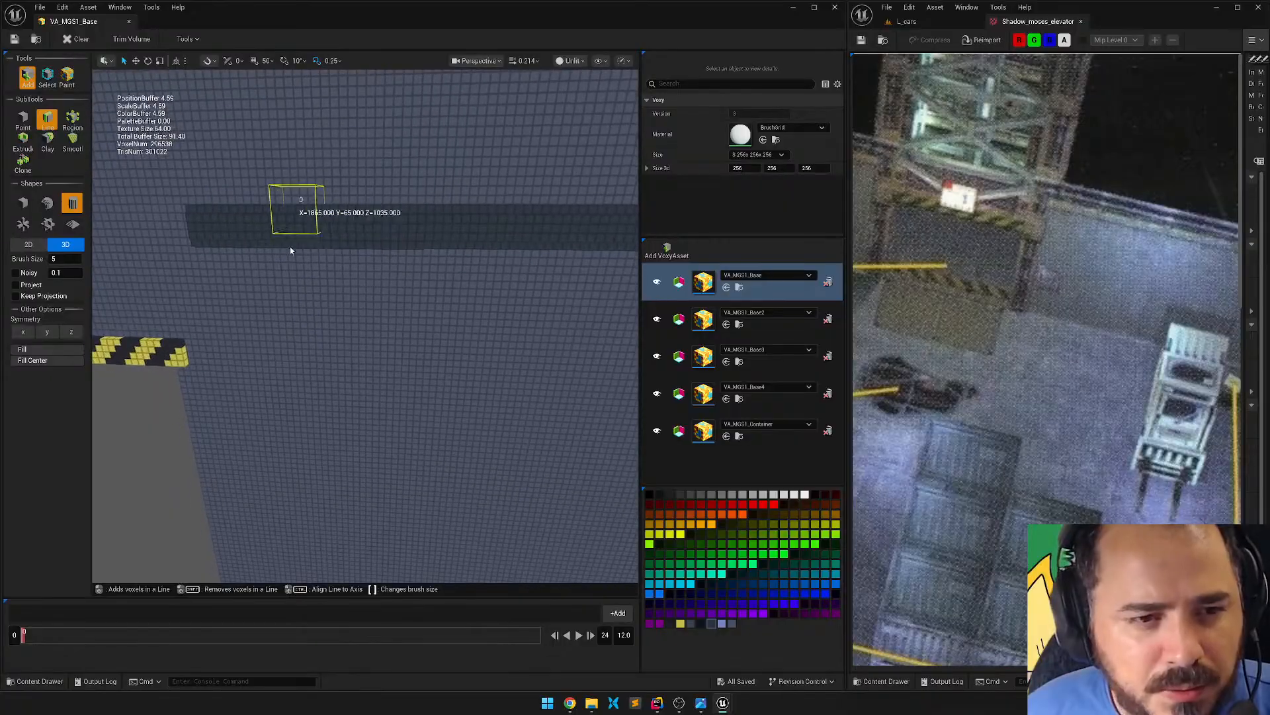
pyautogui.hotkey('ctrl', 'z')
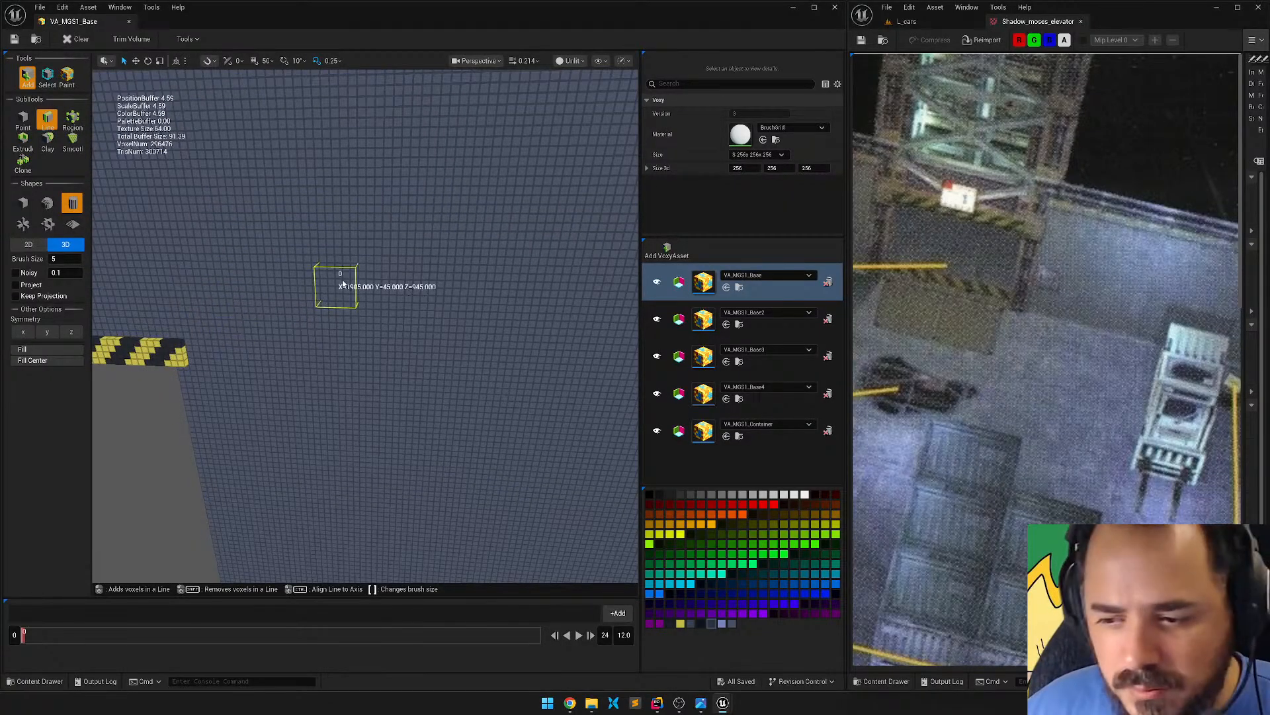
# Add a shorter horizontal dark slate-blue beam on the wall just beside and above the end of the striped bar.
pyautogui.moveTo(336, 284); pyautogui.dragTo(320, 284, button='right')
pyautogui.moveTo(194, 270)
pyautogui.mouseDown(button='right')
pyautogui.moveTo(331, 278)
pyautogui.moveTo(189, 257)
pyautogui.moveTo(197, 270)
pyautogui.mouseUp(button='right')
pyautogui.moveTo(195, 301)
pyautogui.mouseDown()
pyautogui.moveTo(471, 298)
pyautogui.moveTo(373, 298)
pyautogui.mouseUp()
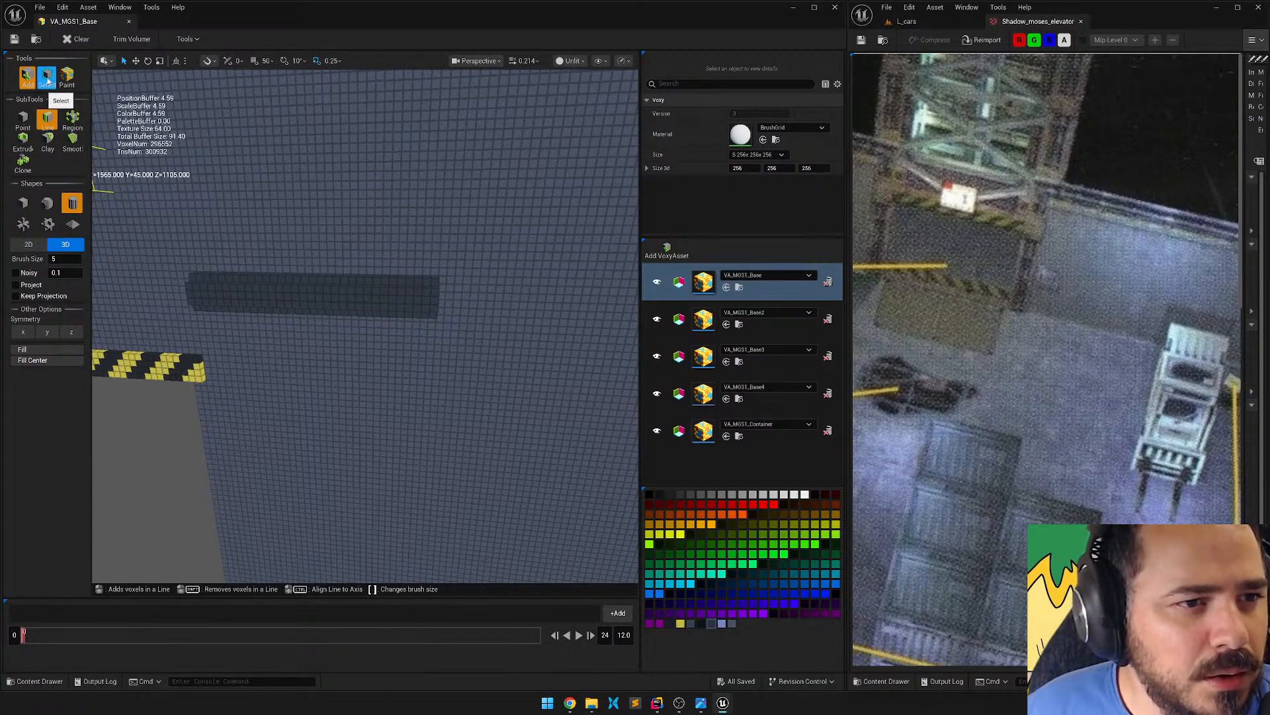
# Paint a lavender-blue line with brush size 1 along the full length of the dark beam's front.
pyautogui.click(67, 77)
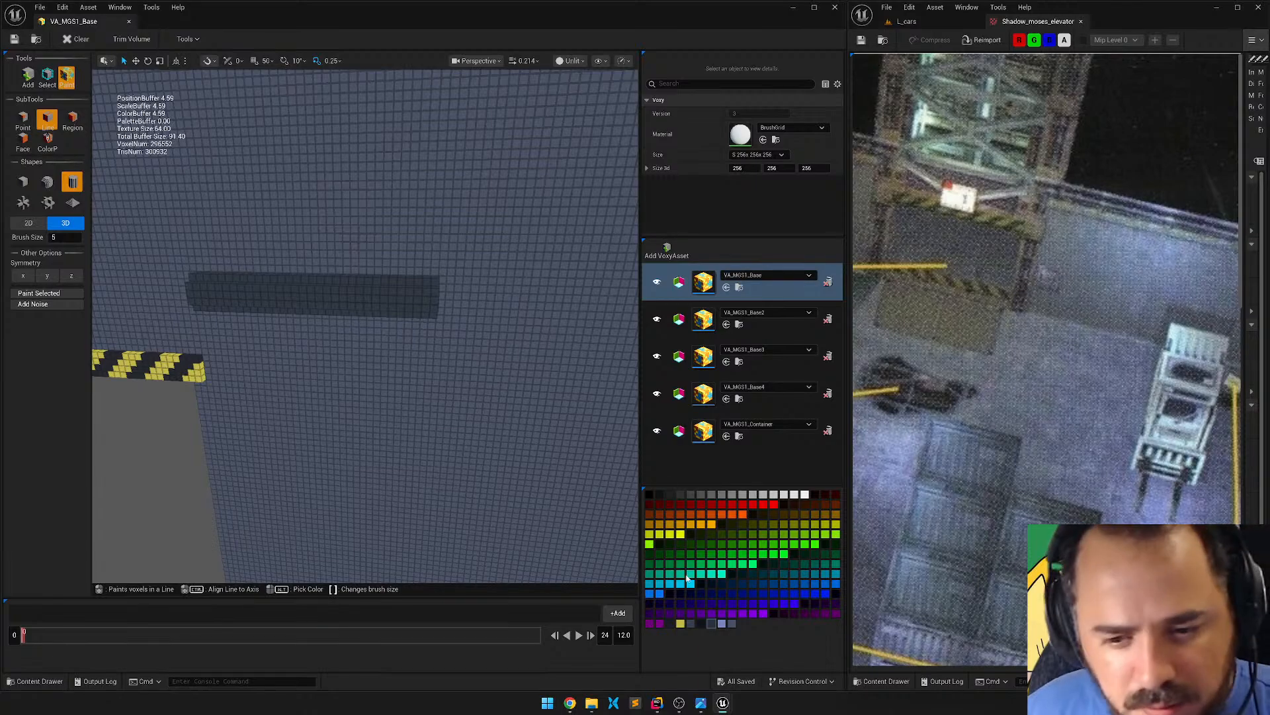
pyautogui.click(729, 626)
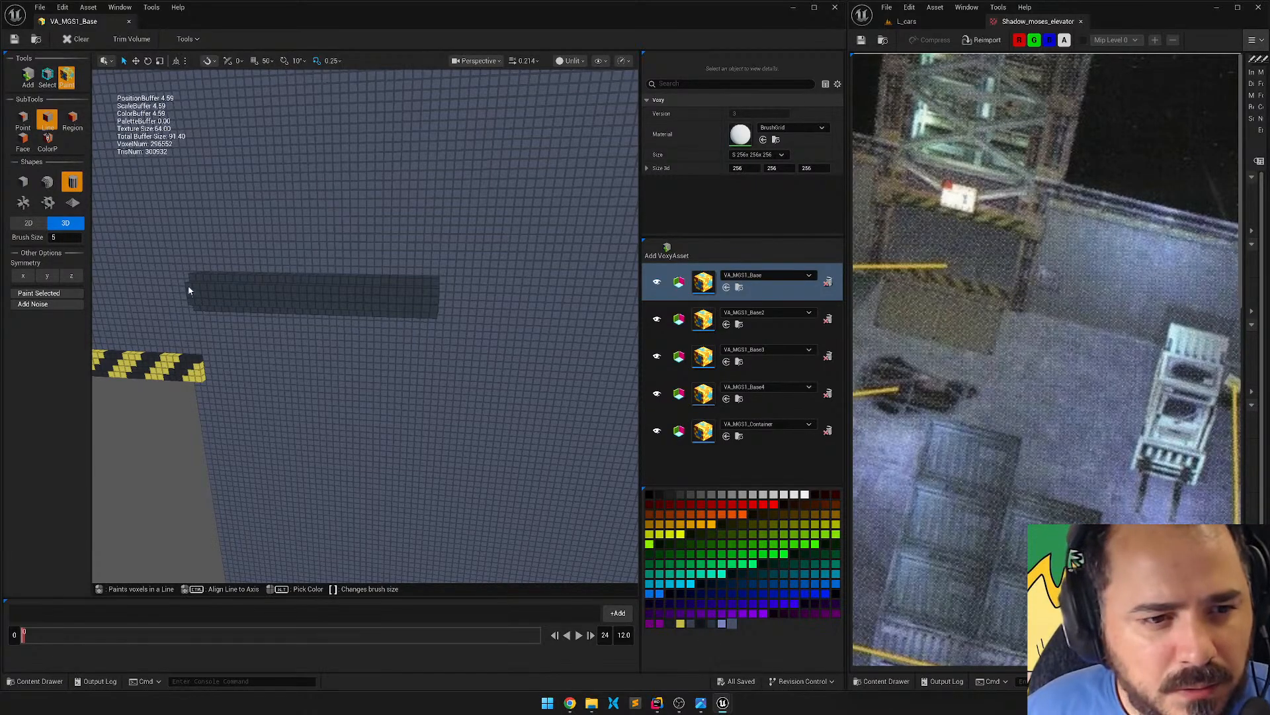
pyautogui.moveTo(189, 291); pyautogui.dragTo(435, 299)
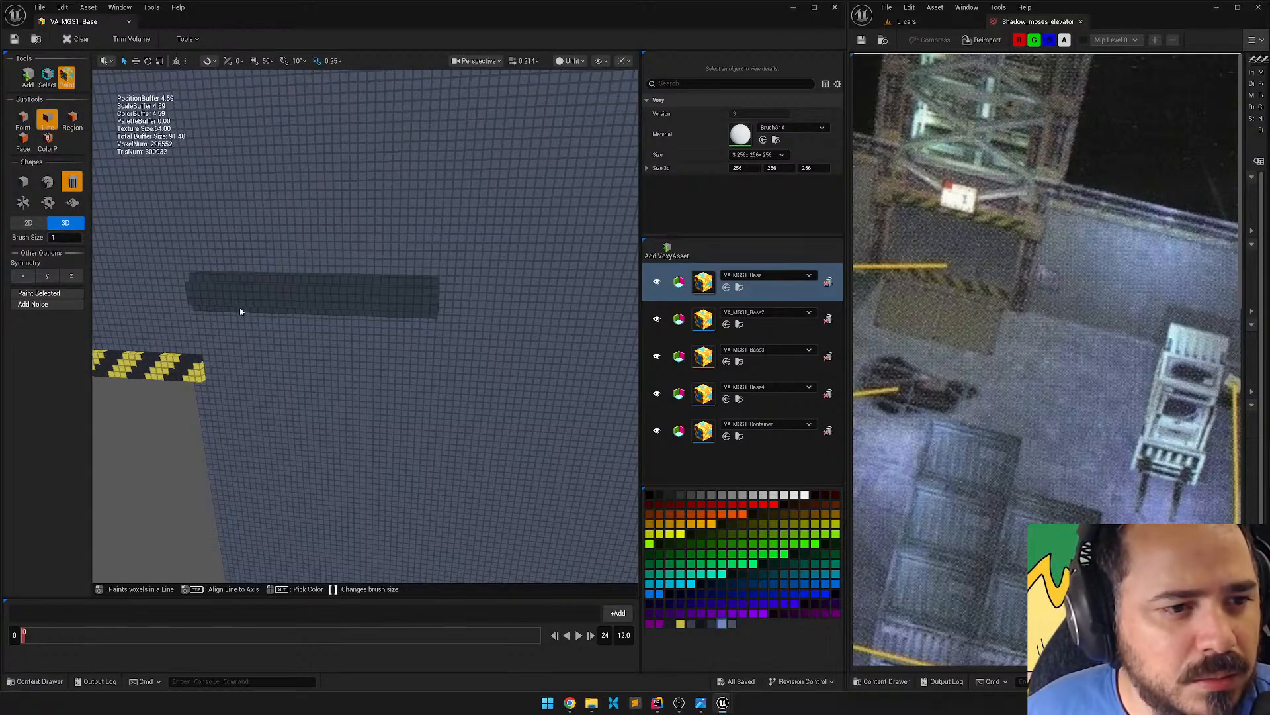
pyautogui.moveTo(189, 288); pyautogui.dragTo(434, 300)
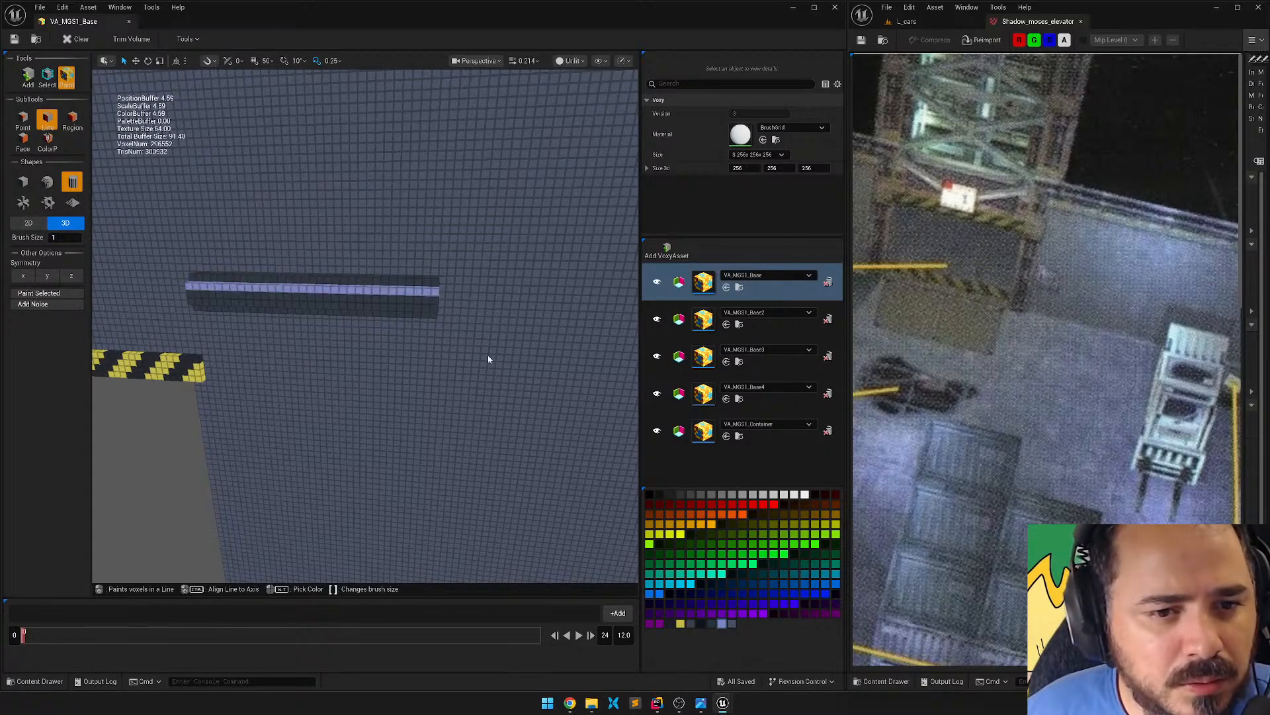
# Repaint the body of the dark beam beside the doorway in the near-black palette colour using region painting.
pyautogui.moveTo(488, 361); pyautogui.dragTo(523, 374, button='right')
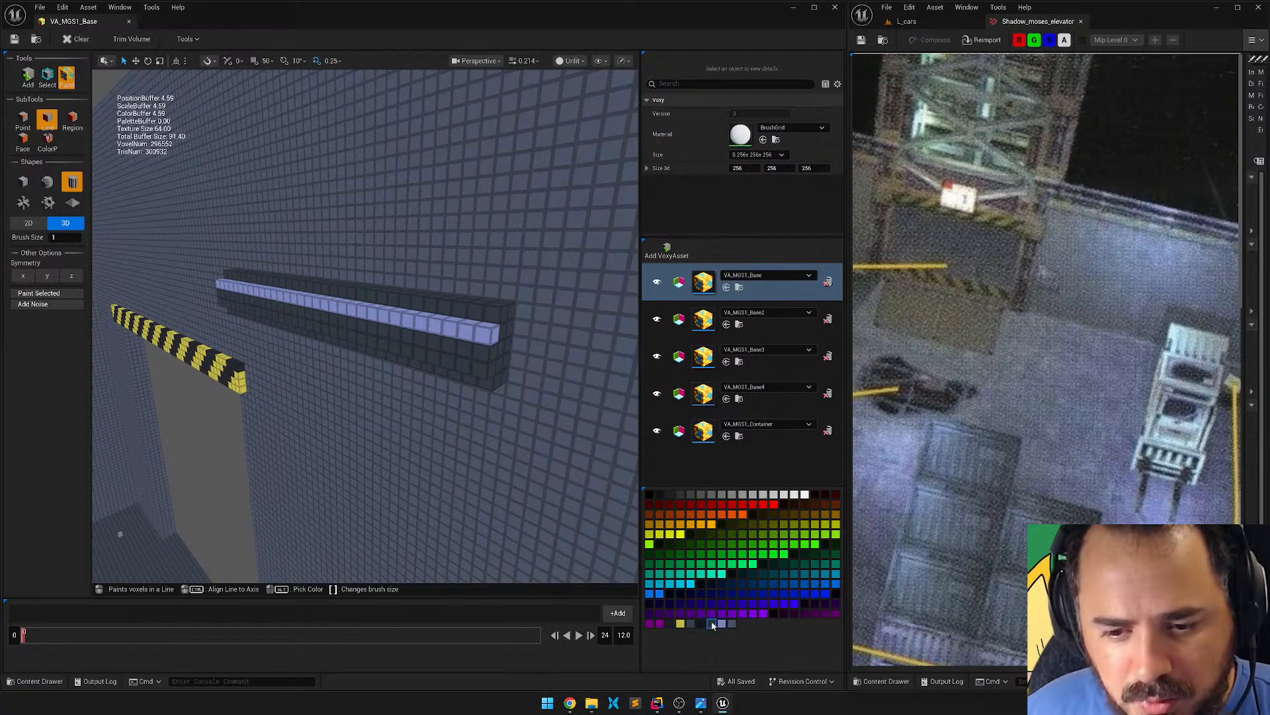
pyautogui.moveTo(374, 392); pyautogui.dragTo(553, 442)
pyautogui.click(700, 623)
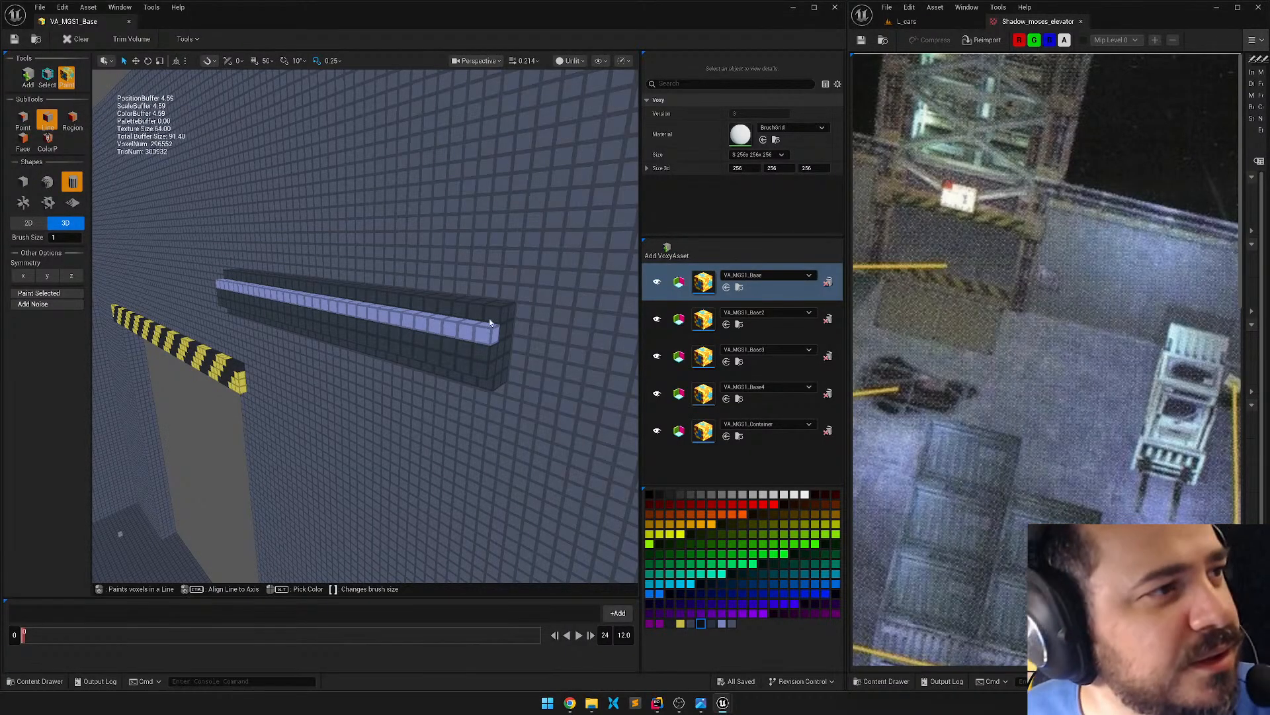
pyautogui.click(73, 122)
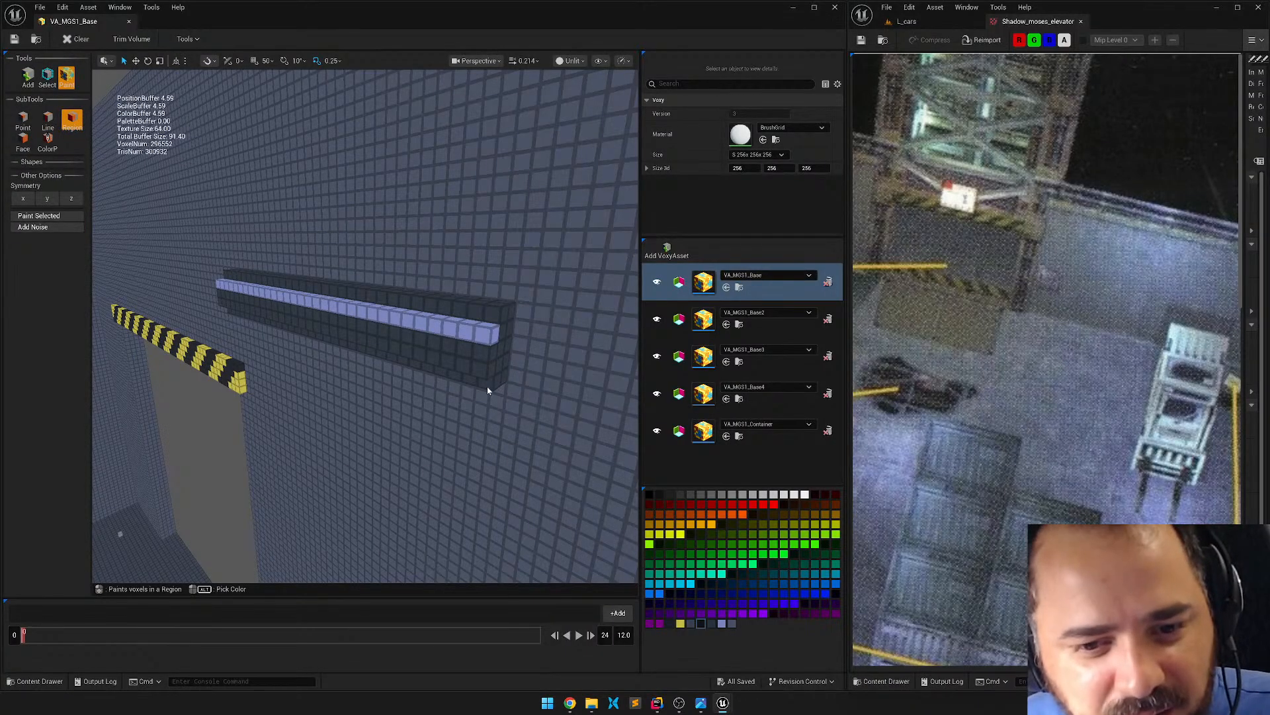
pyautogui.moveTo(508, 313)
pyautogui.mouseDown()
pyautogui.moveTo(225, 311)
pyautogui.moveTo(463, 357)
pyautogui.moveTo(510, 382)
pyautogui.mouseUp()
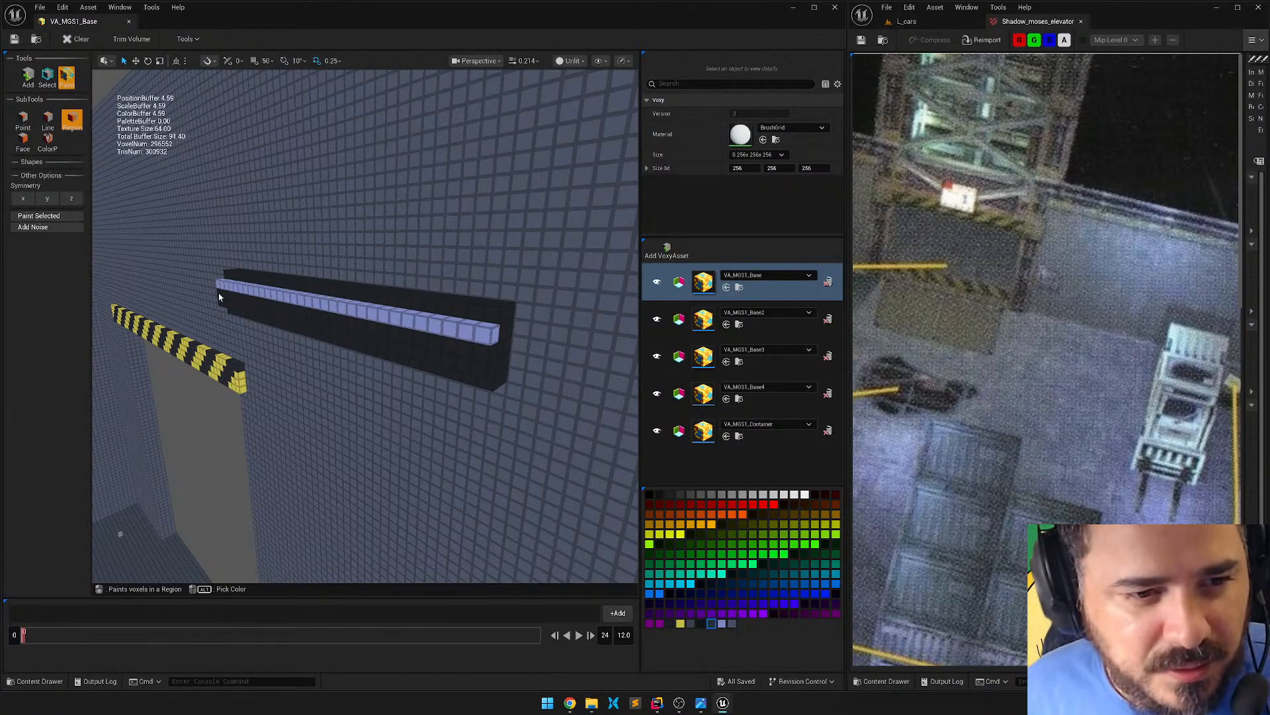
# Paint the front rows beneath the beam's lavender line in dark slate, leaving the backing near-black.
pyautogui.moveTo(219, 297); pyautogui.dragTo(493, 354)
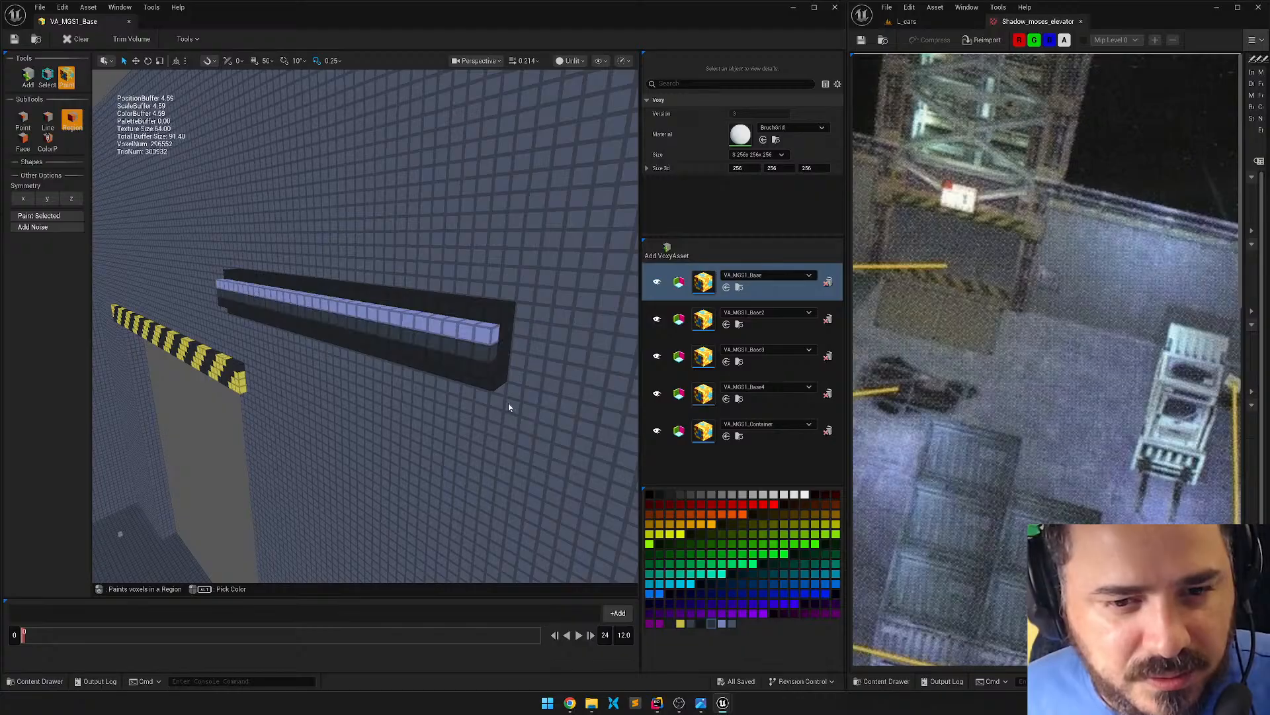
pyautogui.moveTo(508, 403)
pyautogui.mouseDown(button='right')
pyautogui.moveTo(464, 423)
pyautogui.moveTo(582, 410)
pyautogui.moveTo(470, 417)
pyautogui.moveTo(403, 379)
pyautogui.mouseUp(button='right')
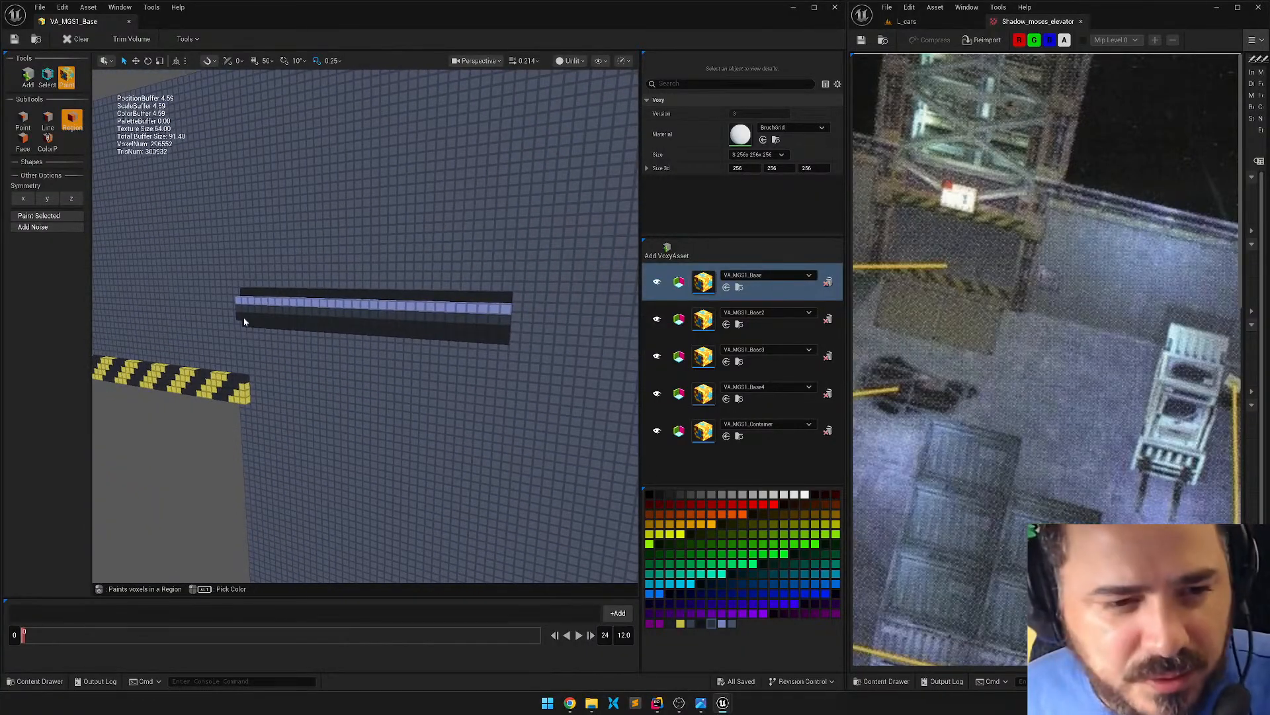
pyautogui.moveTo(257, 322); pyautogui.dragTo(512, 335)
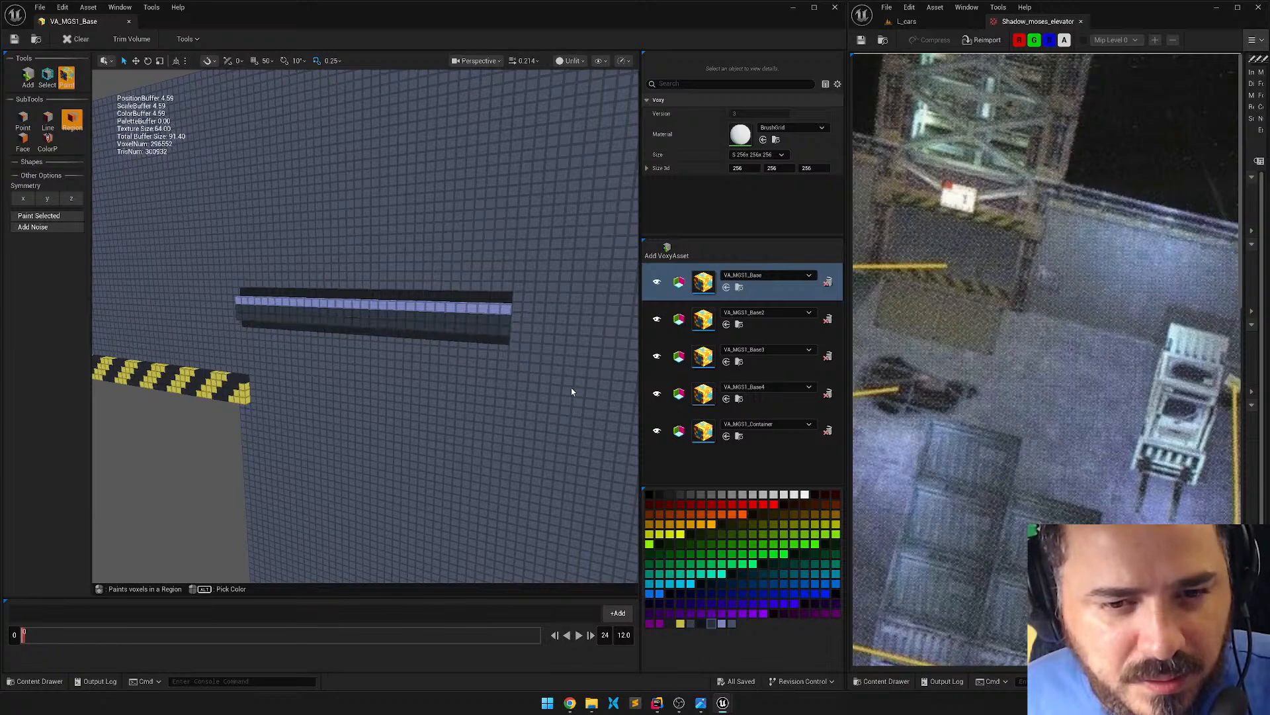
# Paint the front row directly below the lavender line in the wall's slate-blue along the whole beam.
pyautogui.moveTo(571, 387)
pyautogui.mouseDown(button='right')
pyautogui.moveTo(463, 391)
pyautogui.moveTo(595, 390)
pyautogui.moveTo(503, 390)
pyautogui.moveTo(556, 391)
pyautogui.moveTo(516, 390)
pyautogui.mouseUp(button='right')
pyautogui.scroll(-1, 516, 390)
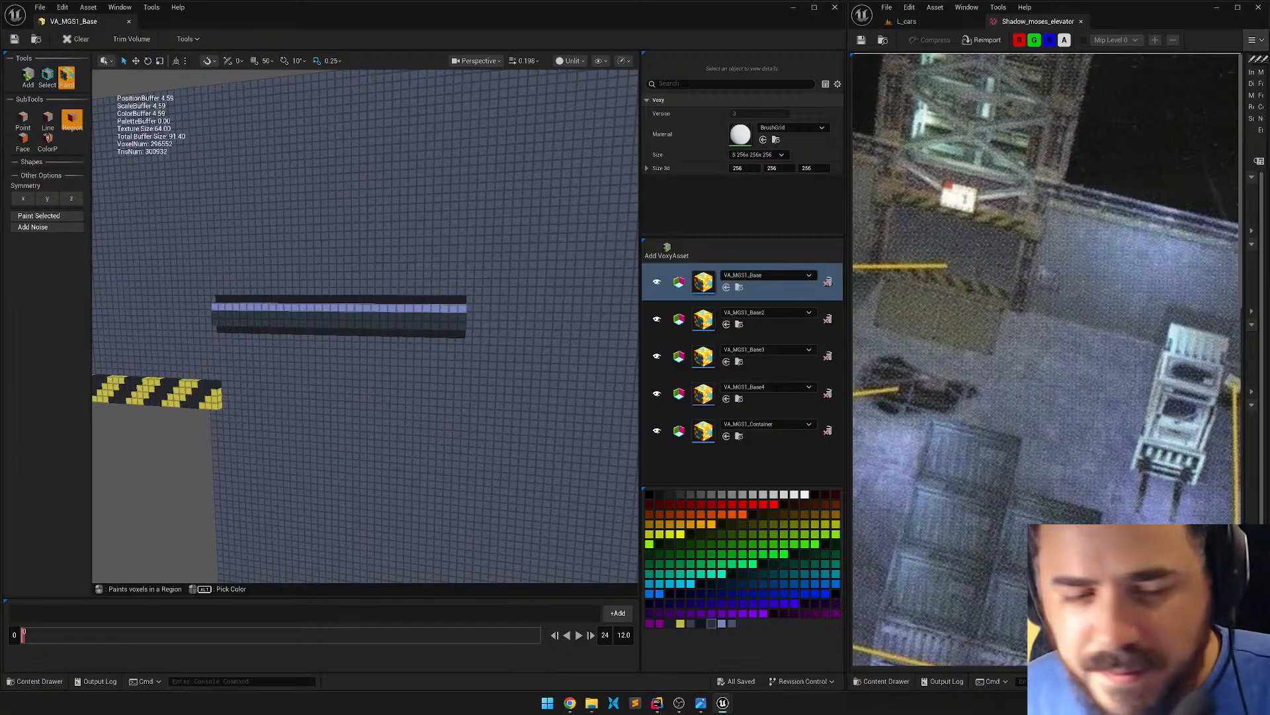
pyautogui.press('w')
pyautogui.moveTo(516, 390); pyautogui.dragTo(513, 388, button='right')
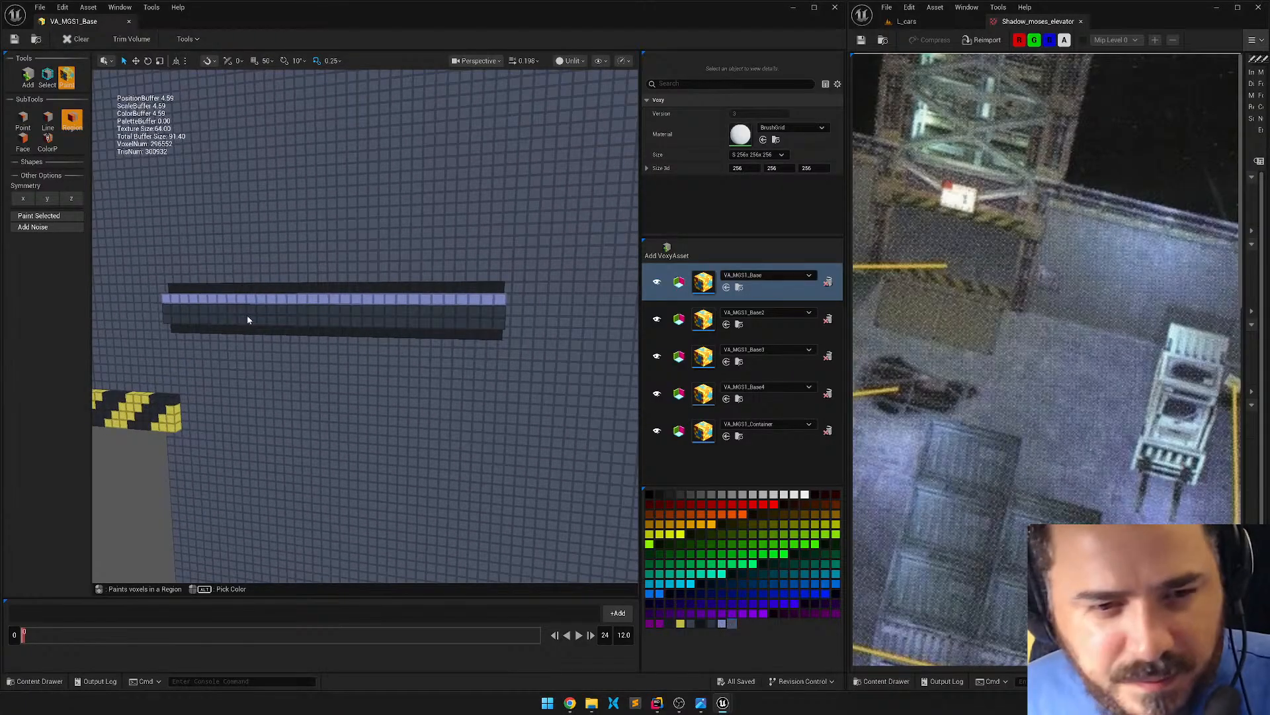
pyautogui.moveTo(166, 311)
pyautogui.mouseDown()
pyautogui.moveTo(451, 327)
pyautogui.moveTo(503, 314)
pyautogui.mouseUp()
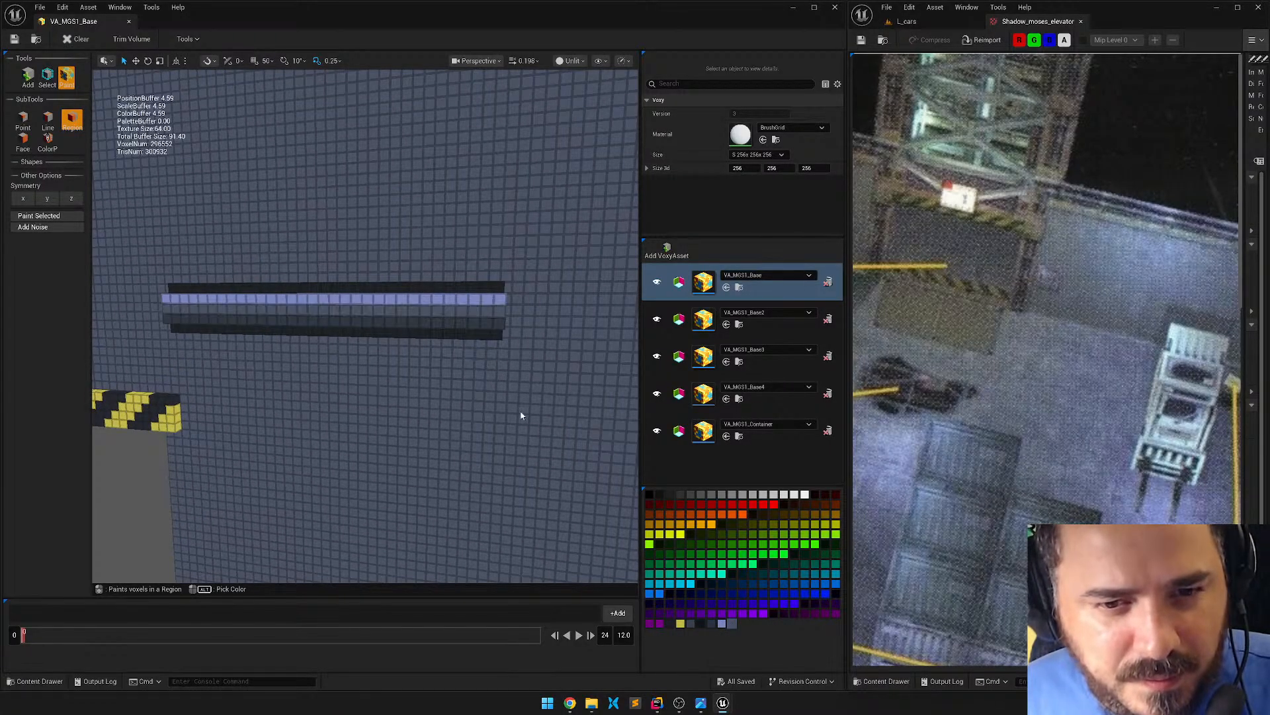
# Shift the lavender line down one row by painting its old row in the wall's slate-blue and the row below in lavender.
pyautogui.moveTo(521, 415)
pyautogui.mouseDown(button='right')
pyautogui.moveTo(424, 415)
pyautogui.moveTo(628, 414)
pyautogui.moveTo(599, 387)
pyautogui.moveTo(411, 391)
pyautogui.moveTo(549, 387)
pyautogui.mouseUp(button='right')
pyautogui.press('s')
pyautogui.press('a')
pyautogui.press('w')
pyautogui.press('s')
pyautogui.press('d')
pyautogui.press('a')
pyautogui.press('w')
pyautogui.moveTo(255, 297); pyautogui.dragTo(483, 300)
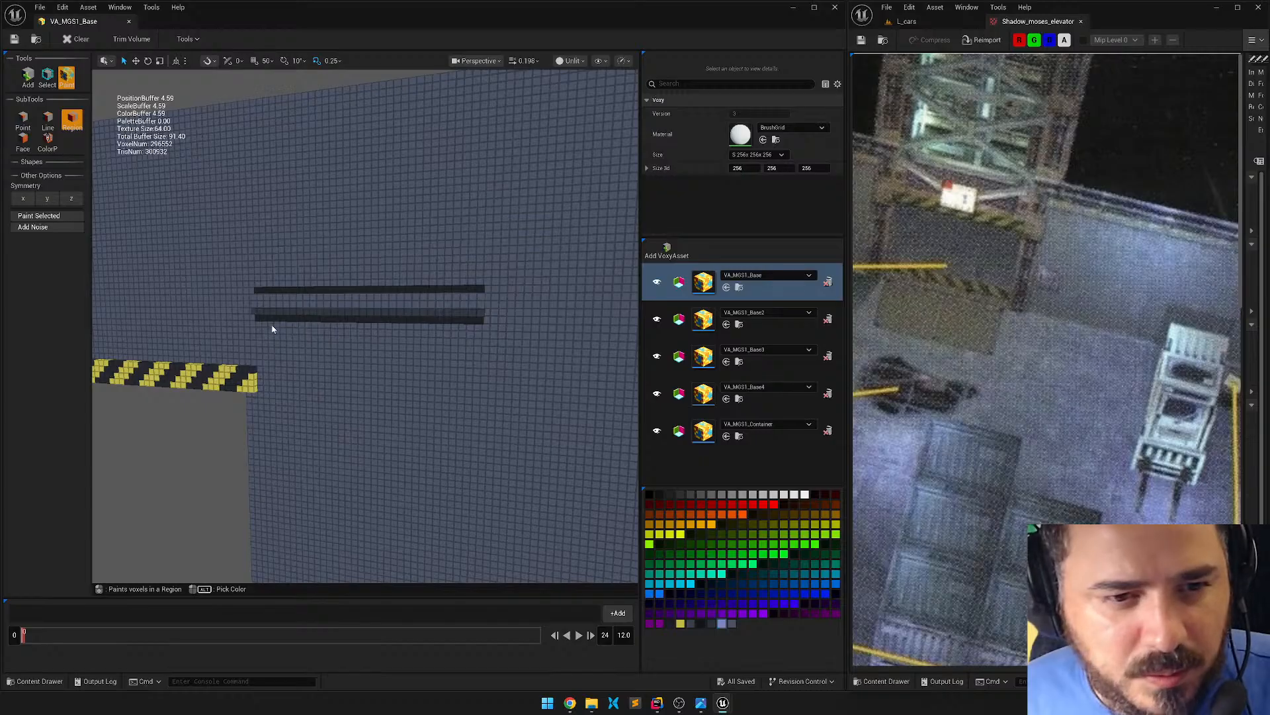
pyautogui.moveTo(250, 307); pyautogui.dragTo(479, 305)
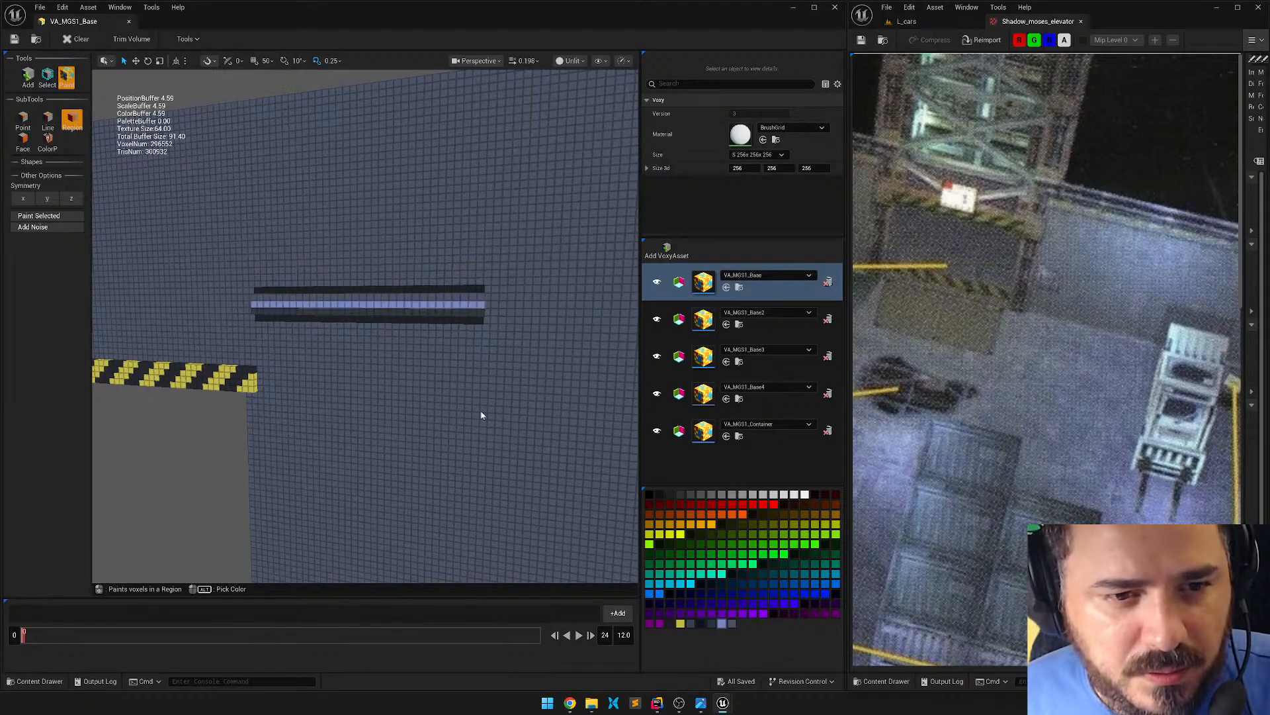
# Lower the saturation of the lavender palette colour to 0.3 so the beam's line turns greyer.
pyautogui.moveTo(480, 410); pyautogui.dragTo(463, 397, button='right')
pyautogui.moveTo(329, 452); pyautogui.dragTo(476, 430, button='right')
pyautogui.moveTo(358, 299); pyautogui.dragTo(495, 291, button='right')
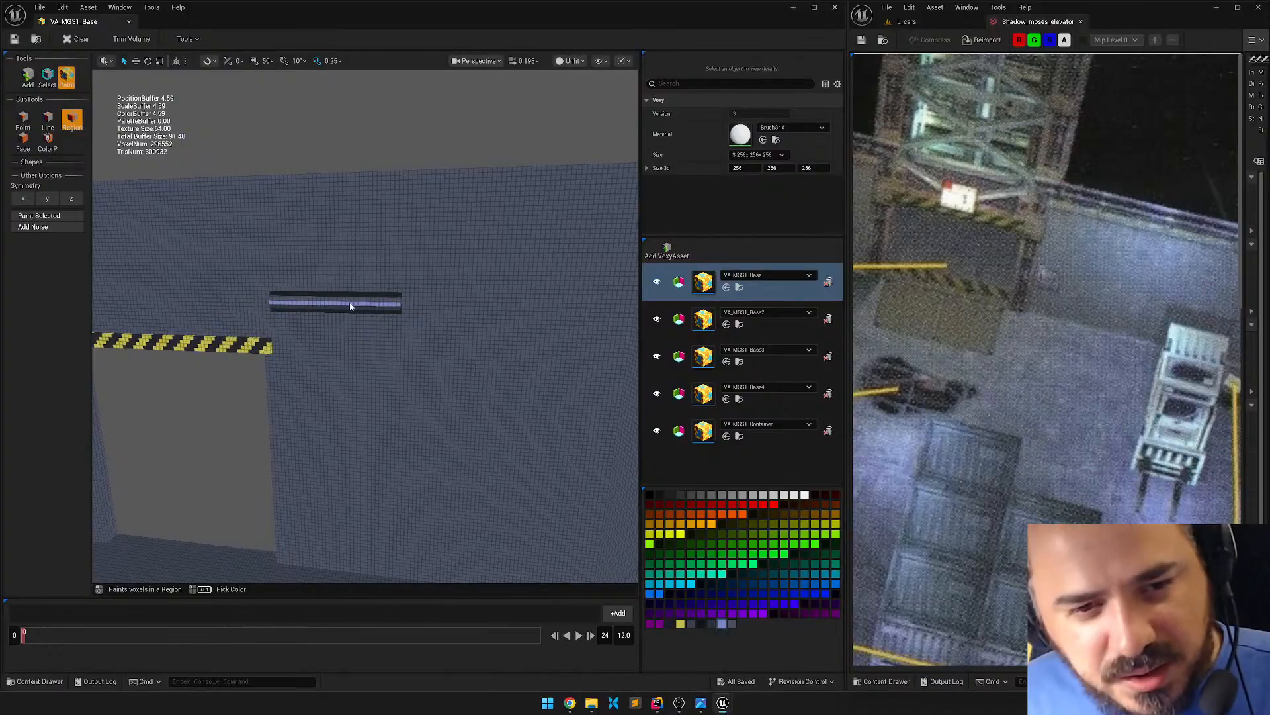
pyautogui.moveTo(349, 303)
pyautogui.mouseDown(button='right')
pyautogui.moveTo(325, 285)
pyautogui.moveTo(349, 303)
pyautogui.mouseUp(button='right')
pyautogui.press('w')
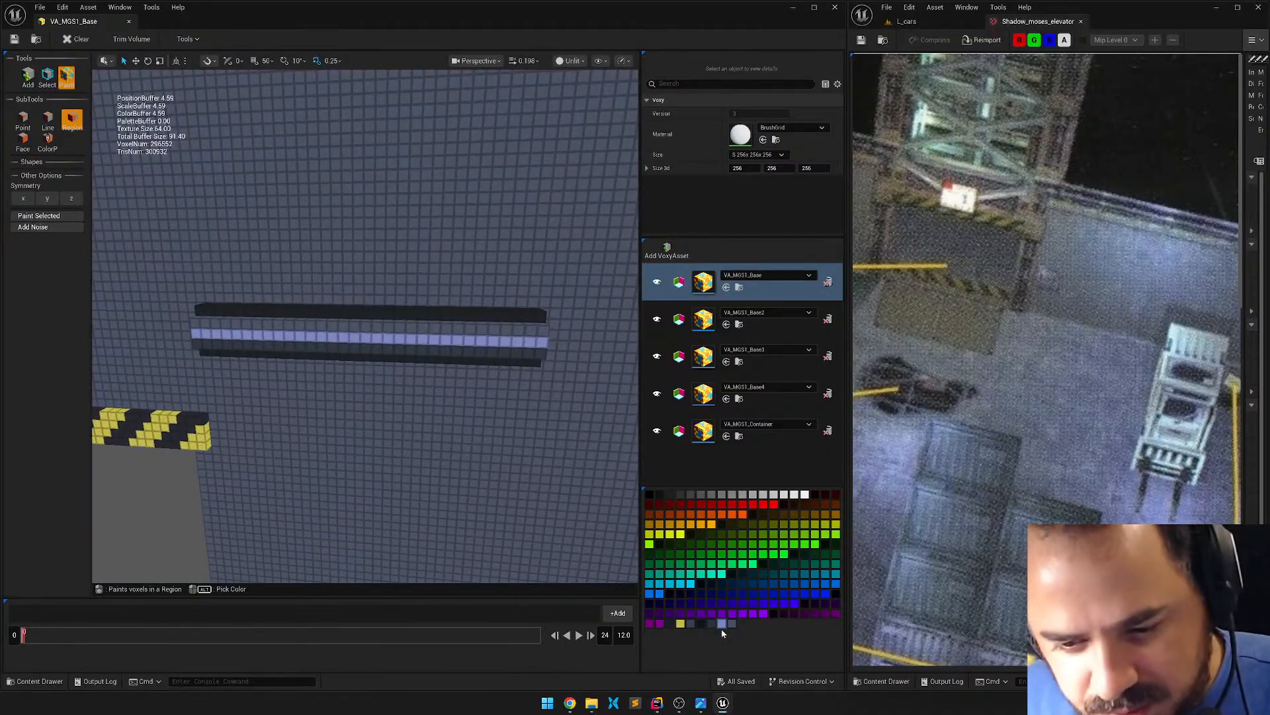
pyautogui.doubleClick(722, 622)
pyautogui.click(721, 320)
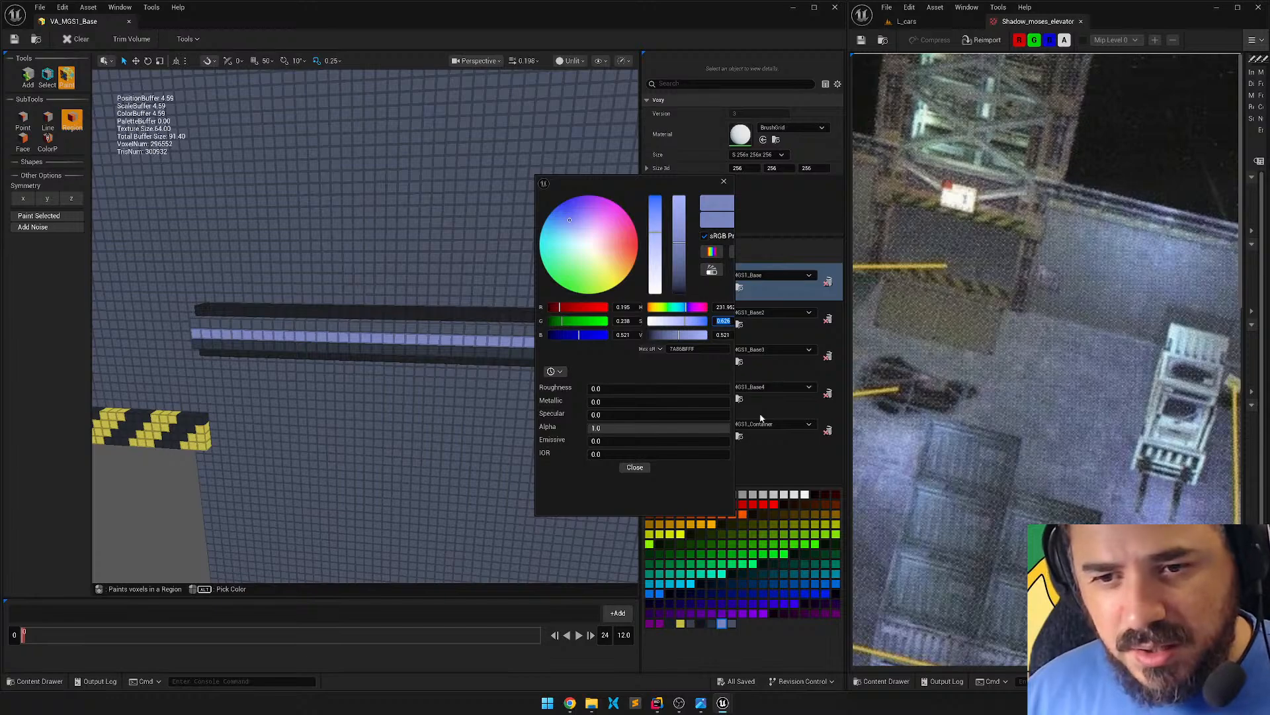
pyautogui.write('.3')
pyautogui.press('Return')
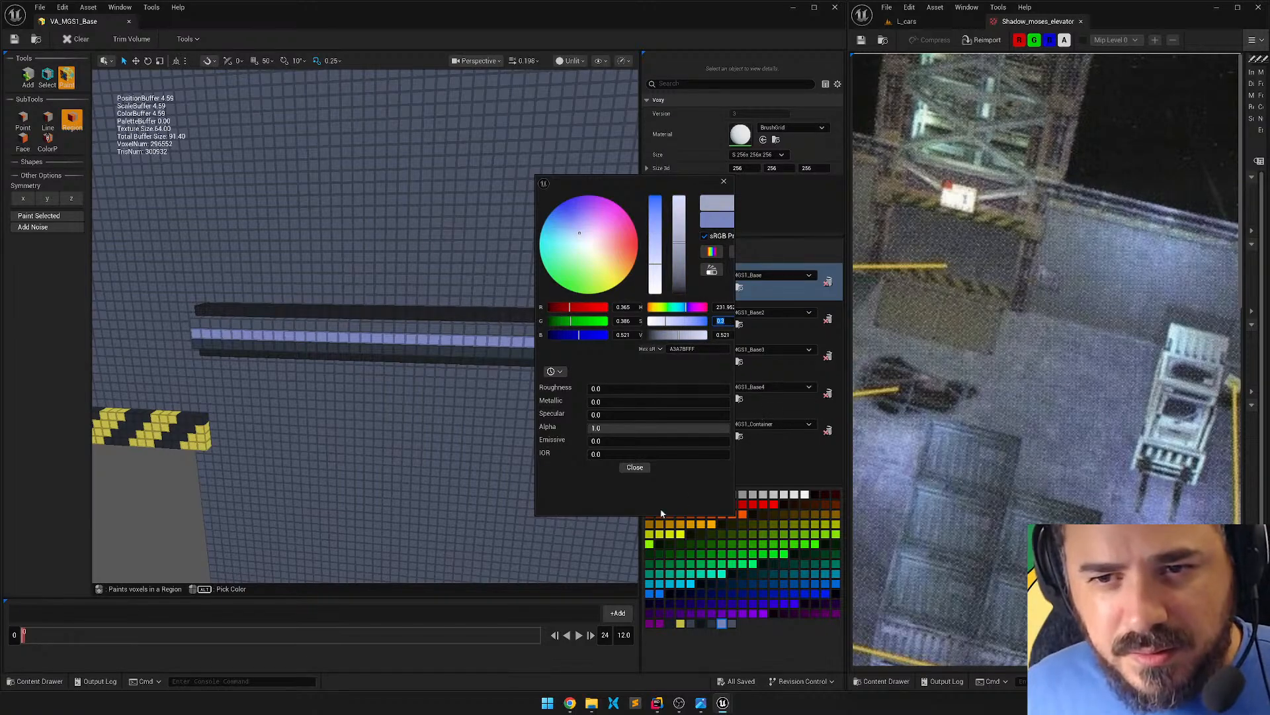
pyautogui.click(632, 468)
# Select the whole end face of the beam away from the doorway, with face selection's UseColor option turned off.
pyautogui.moveTo(527, 376); pyautogui.dragTo(537, 414, button='right')
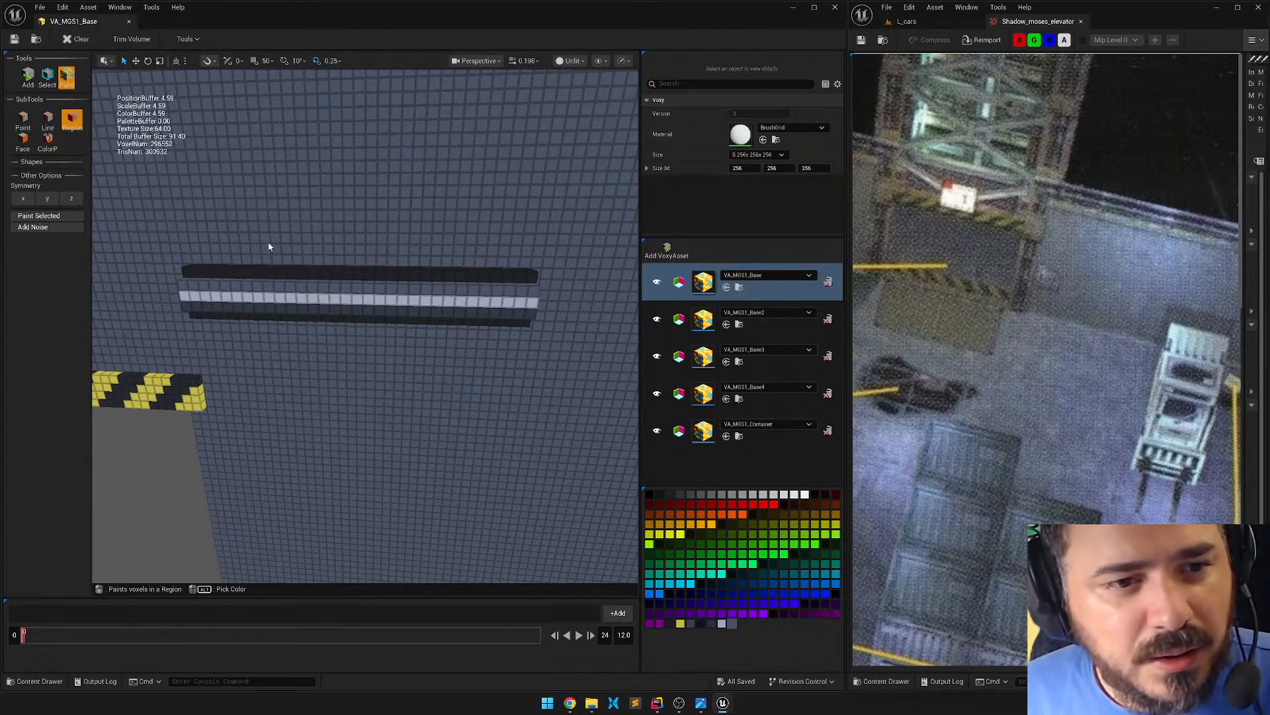
pyautogui.press('s')
pyautogui.moveTo(287, 233); pyautogui.dragTo(301, 265, button='right')
pyautogui.press('w')
pyautogui.moveTo(365, 325); pyautogui.dragTo(360, 329, button='right')
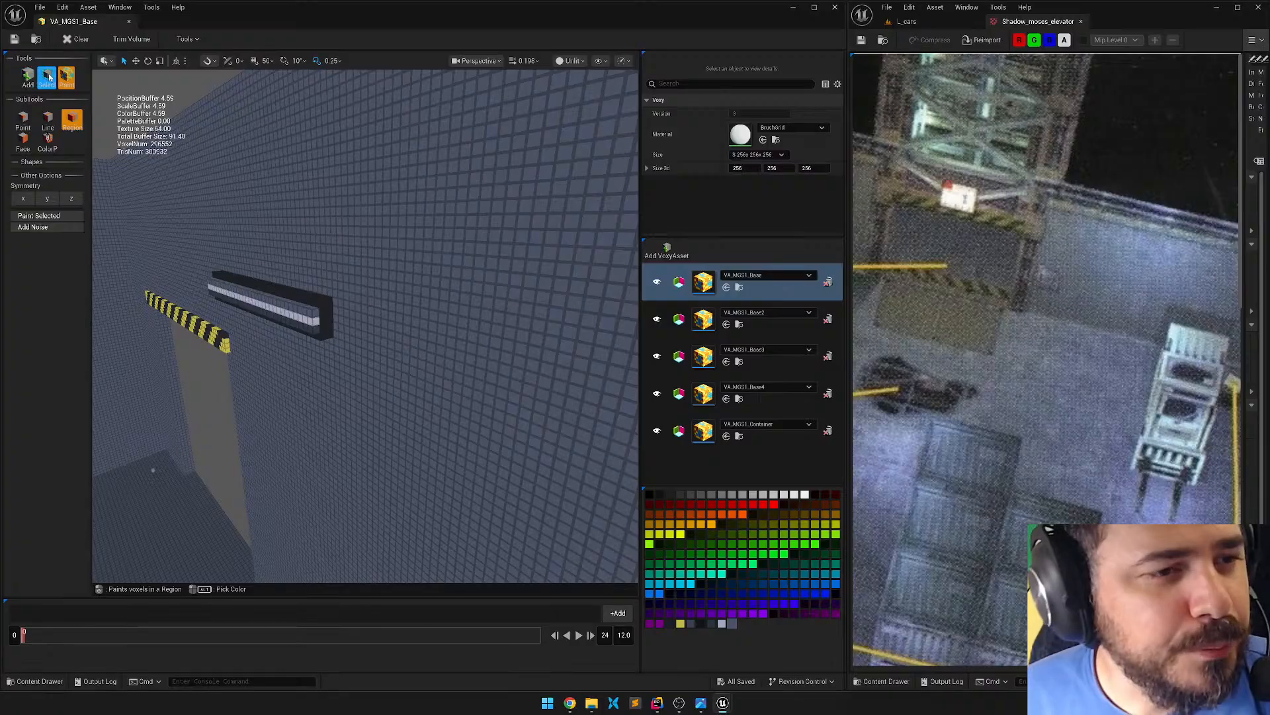
pyautogui.click(48, 76)
pyautogui.click(22, 138)
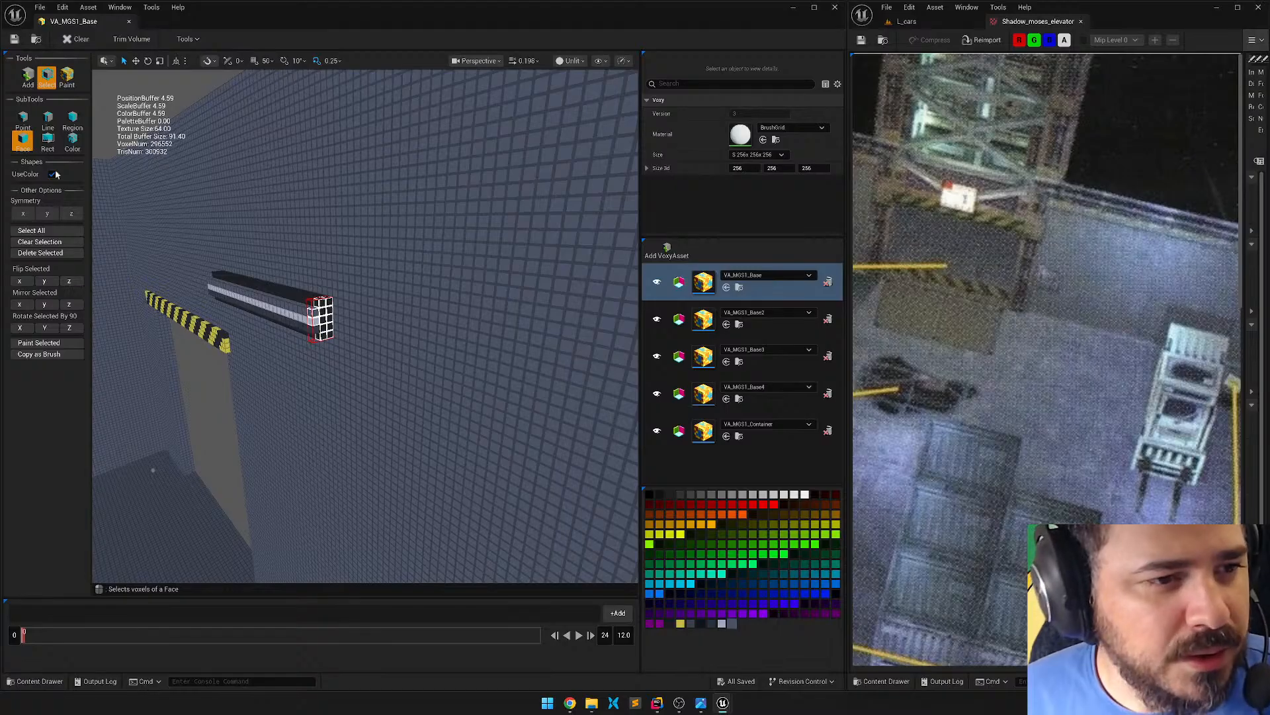
pyautogui.click(53, 175)
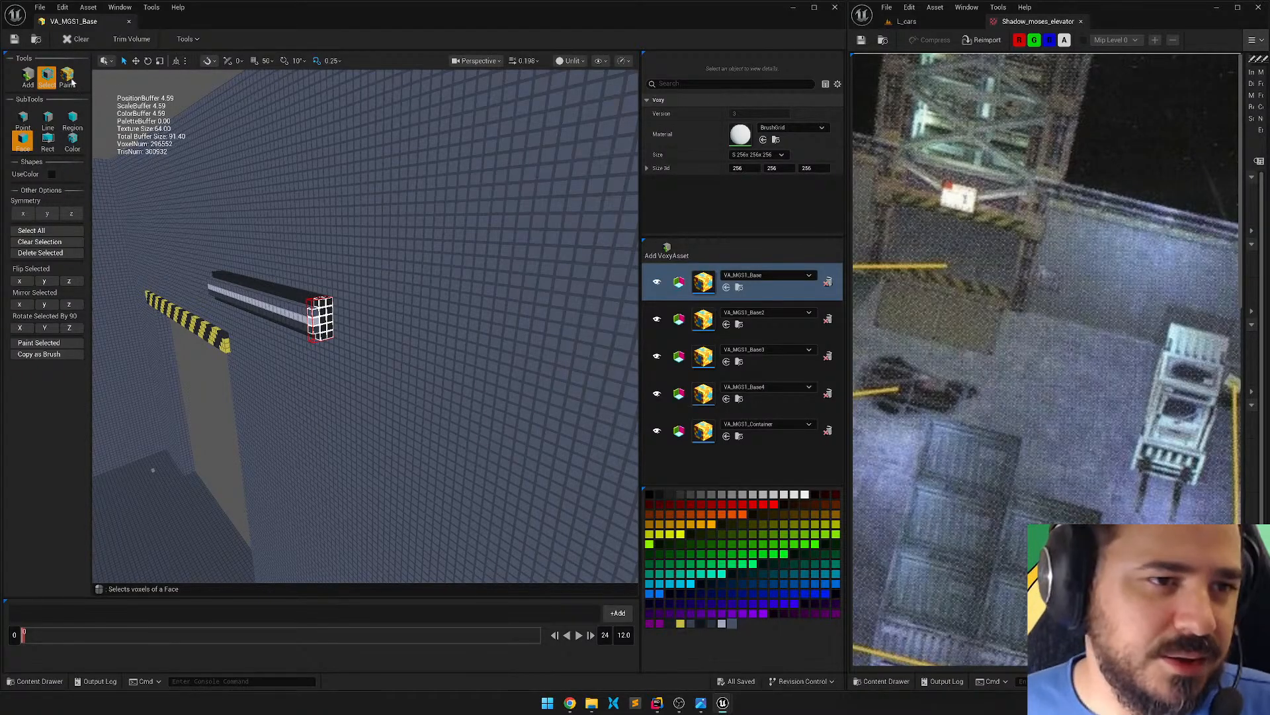
# Extrude the beam's end face along the wall toward the room corner, by 330 and by another 150 units.
pyautogui.click(27, 76)
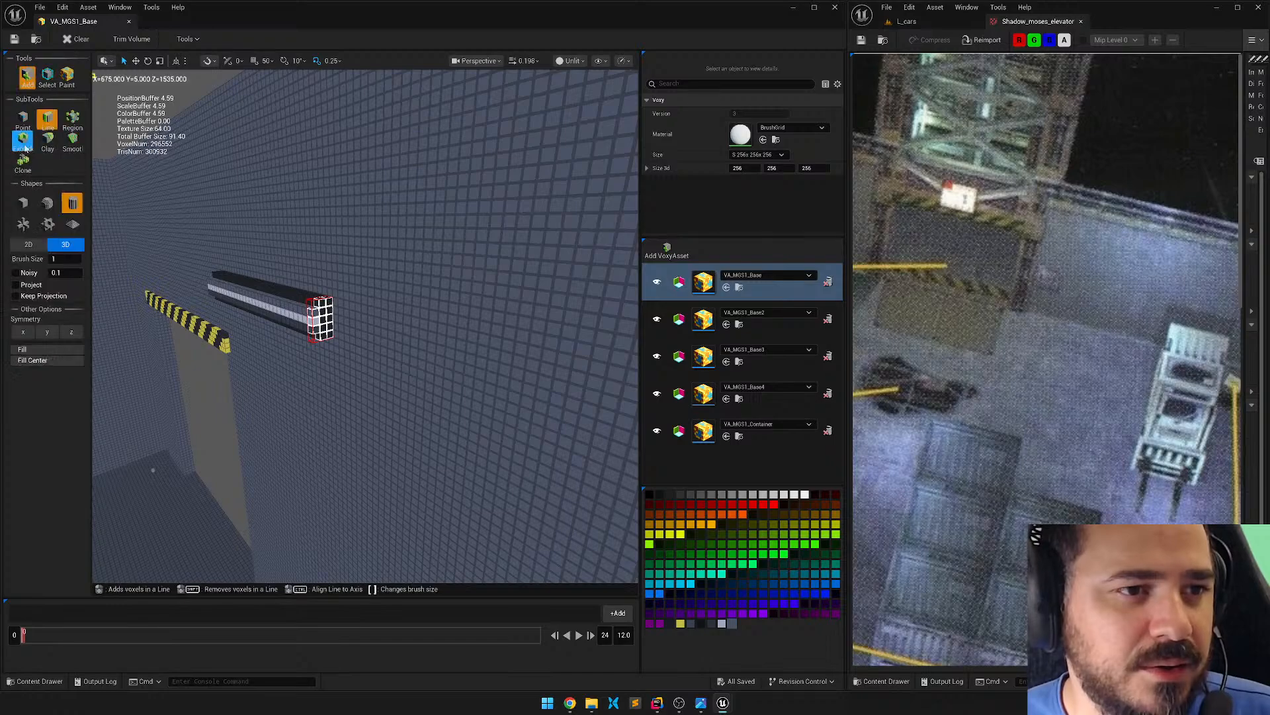
pyautogui.click(24, 147)
pyautogui.moveTo(317, 311); pyautogui.dragTo(665, 397)
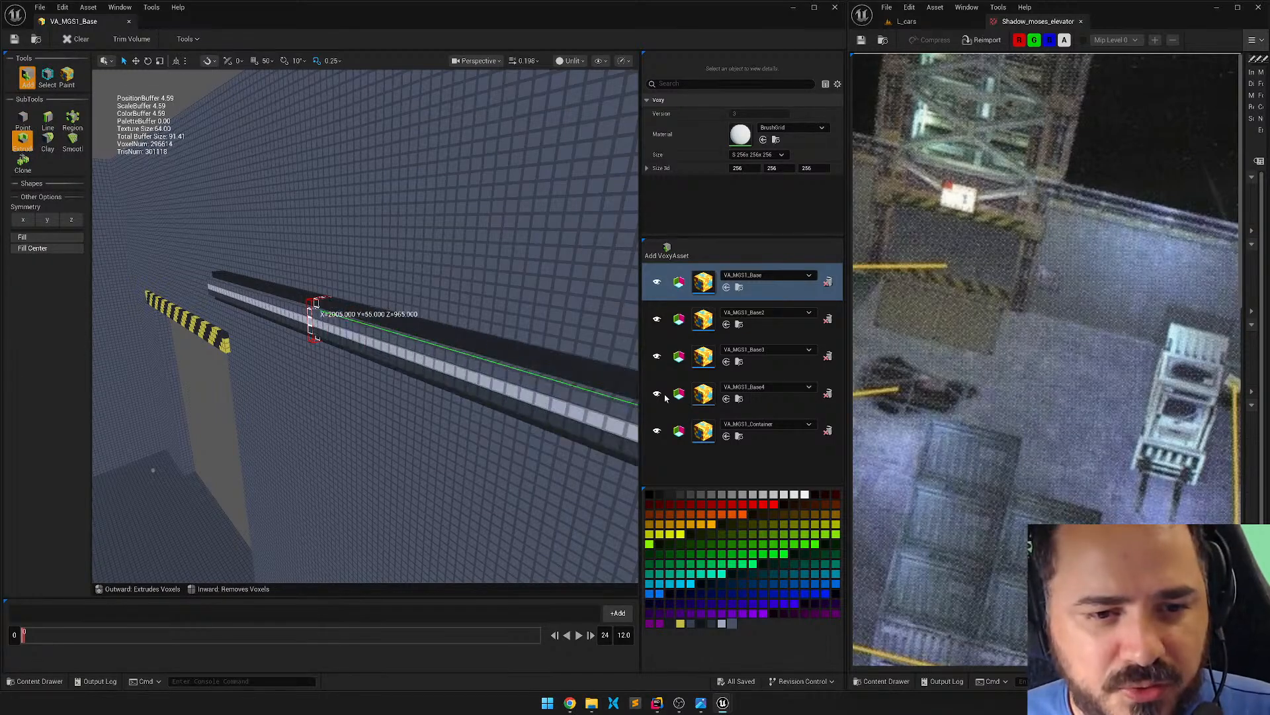
pyautogui.moveTo(265, 323); pyautogui.dragTo(476, 318, button='right')
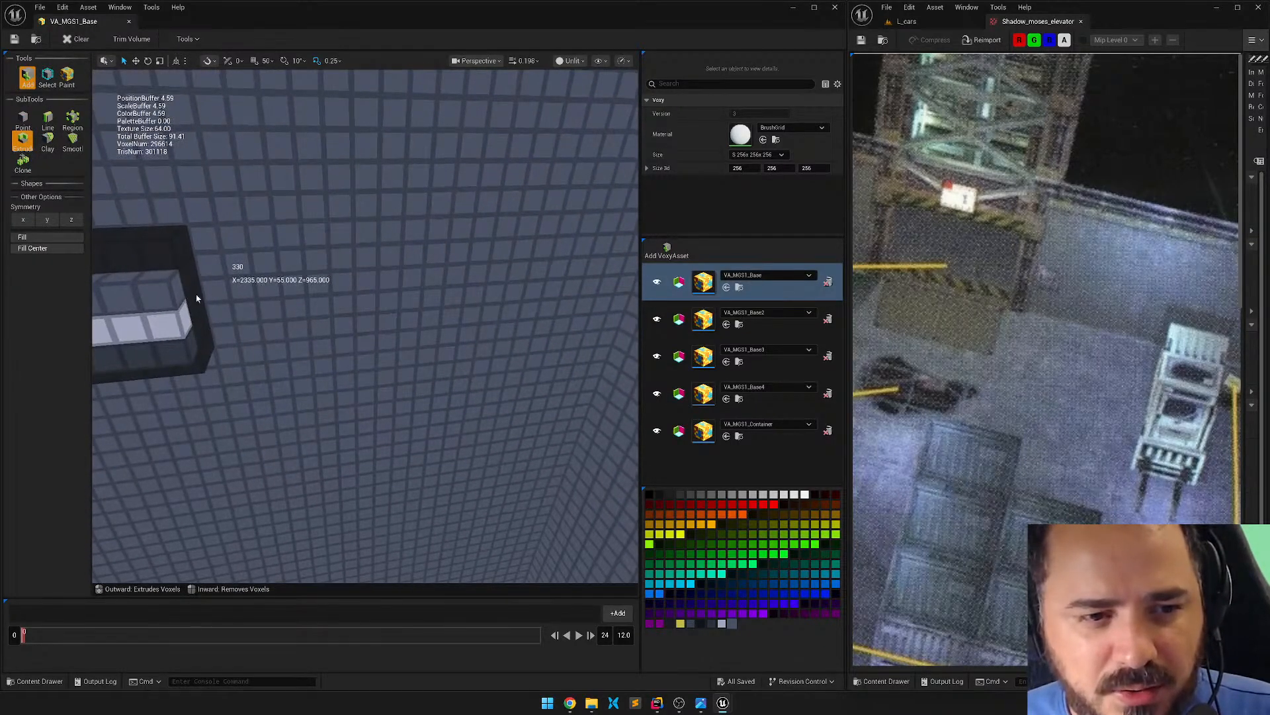
pyautogui.moveTo(196, 299); pyautogui.dragTo(696, 283)
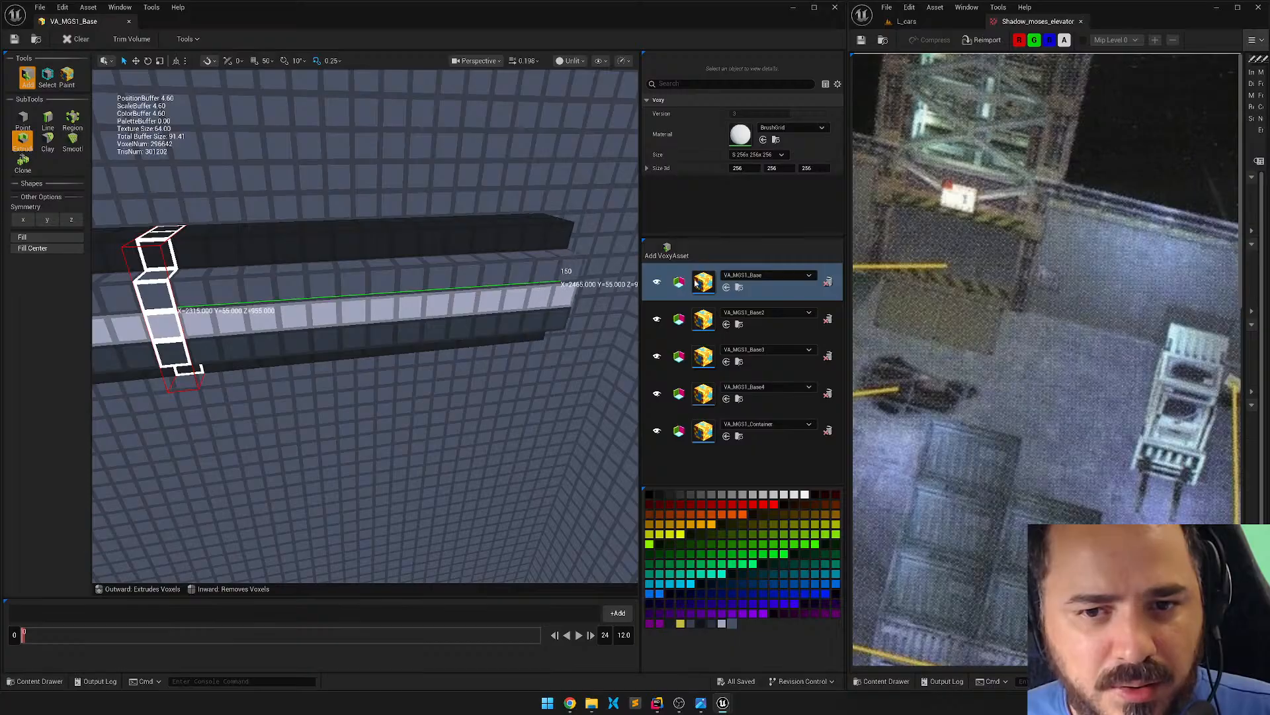
pyautogui.moveTo(802, 276); pyautogui.dragTo(802, 276)
# Select the extended beam's end slice near the corner and place a duplicate of it on the wall below the beam.
pyautogui.moveTo(430, 236); pyautogui.dragTo(582, 248, button='right')
pyautogui.moveTo(345, 216); pyautogui.dragTo(340, 217, button='right')
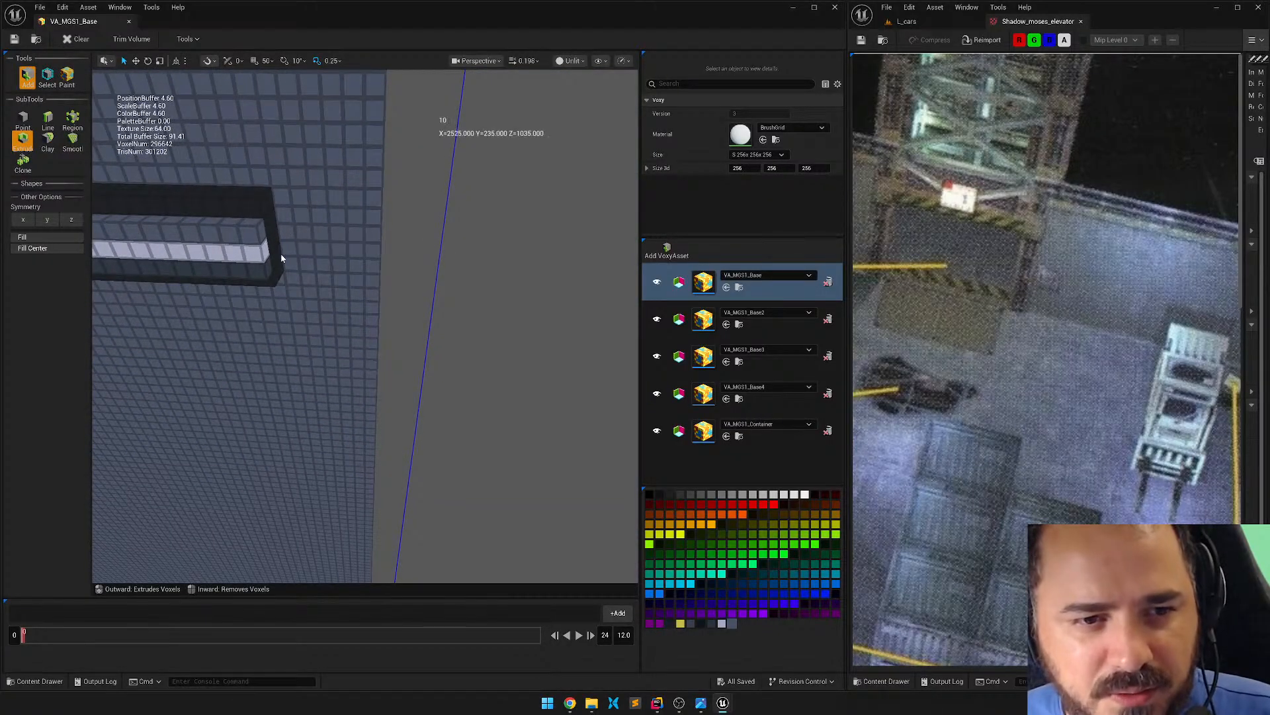
pyautogui.moveTo(265, 230); pyautogui.dragTo(272, 284, button='right')
pyautogui.scroll(-1, 244, 232)
pyautogui.press('w')
pyautogui.click(272, 283)
pyautogui.press('s')
pyautogui.moveTo(366, 335); pyautogui.dragTo(395, 394, button='right')
pyautogui.press('d')
pyautogui.press('w')
pyautogui.click(47, 77)
pyautogui.click(325, 341)
pyautogui.press('s')
pyautogui.press('w')
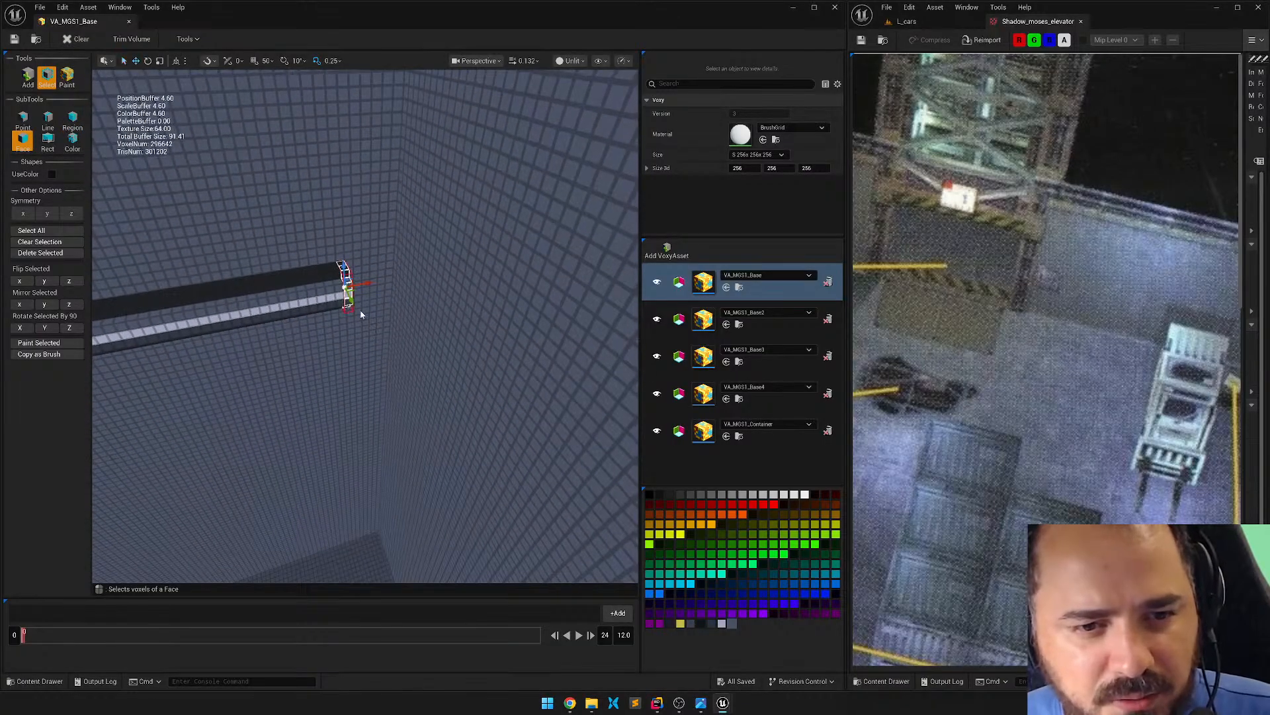
pyautogui.keyDown('alt'); pyautogui.moveTo(350, 301); pyautogui.dragTo(391, 434); pyautogui.keyUp('alt')
pyautogui.moveTo(421, 395); pyautogui.dragTo(295, 362)
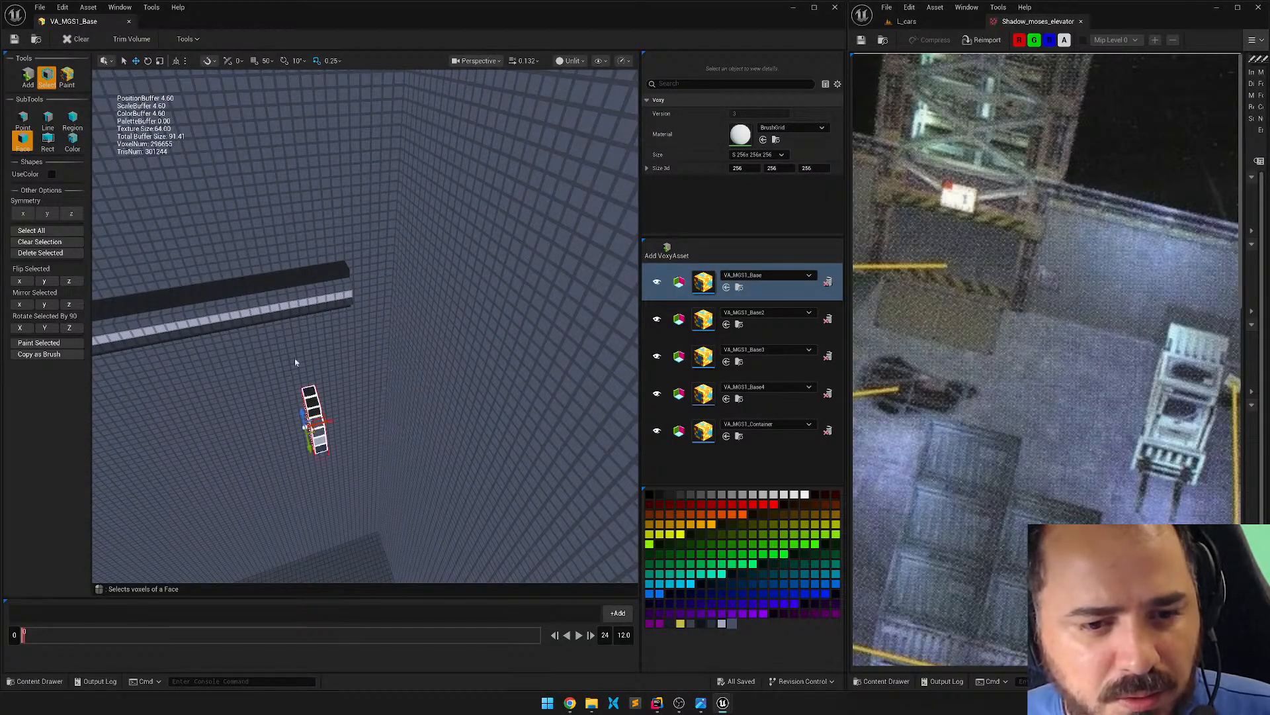
# Rotate the duplicated slice about Z in 90-degree turns and move it onto the adjoining wall at the beam's height near the corner.
pyautogui.click(69, 328)
pyautogui.click(74, 330)
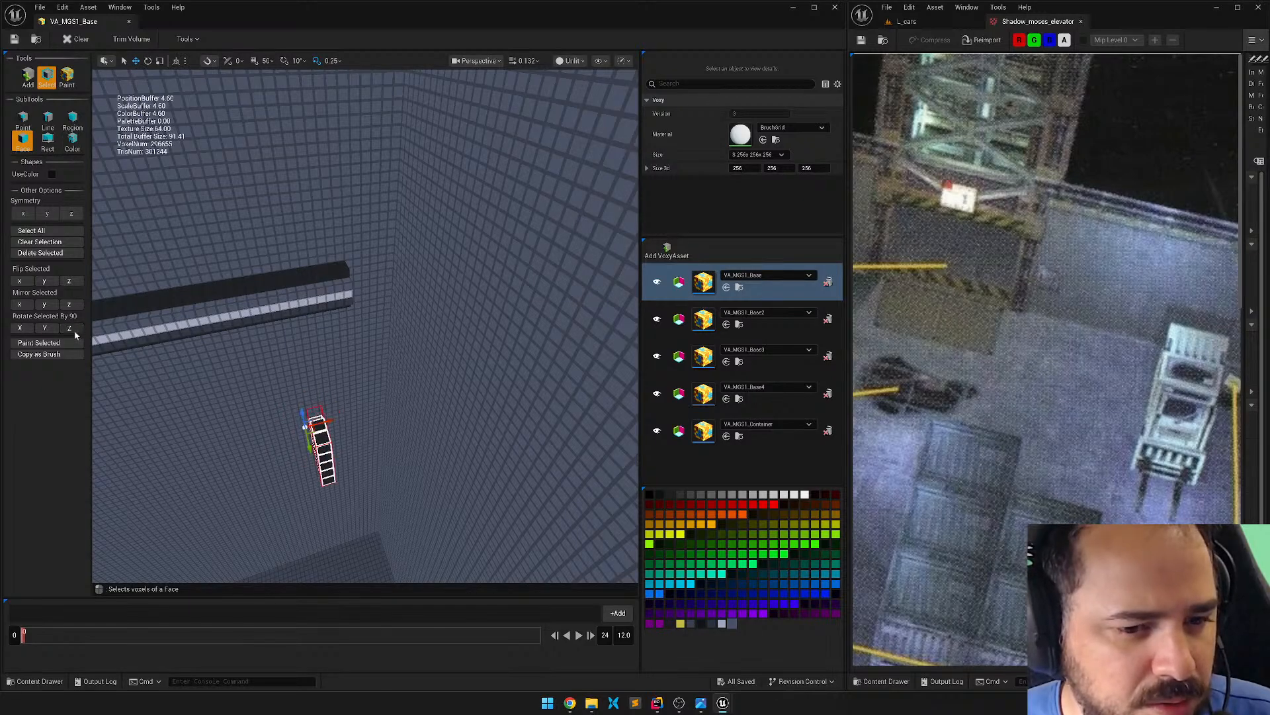
pyautogui.click(75, 331)
pyautogui.moveTo(306, 428); pyautogui.dragTo(376, 265)
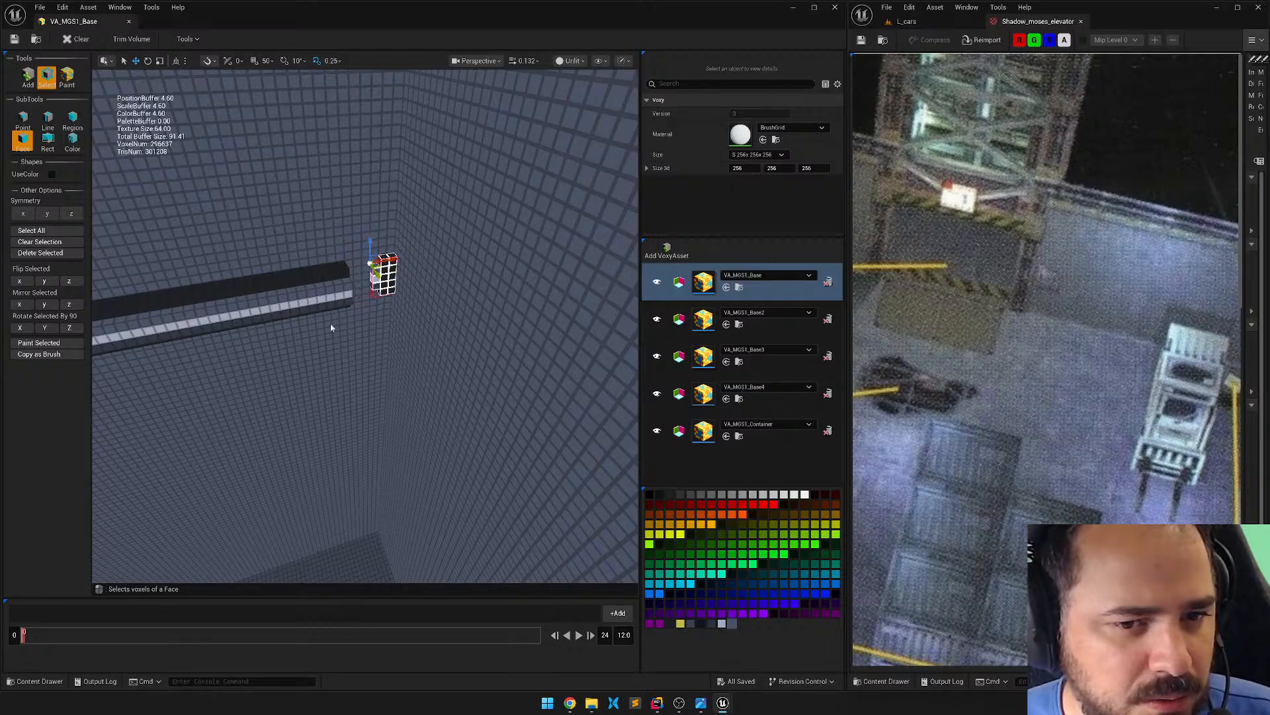
# Extrude the rotated slice along the adjoining wall, and extend the first beam 60 units so both meet in the corner.
pyautogui.click(28, 74)
pyautogui.moveTo(390, 274); pyautogui.dragTo(737, 528)
pyautogui.moveTo(451, 313); pyautogui.dragTo(582, 357, button='right')
pyautogui.moveTo(423, 391); pyautogui.dragTo(510, 261, button='right')
pyautogui.moveTo(437, 311); pyautogui.dragTo(606, 344)
pyautogui.moveTo(606, 344); pyautogui.dragTo(549, 318, button='right')
pyautogui.moveTo(384, 225); pyautogui.dragTo(384, 277, button='right')
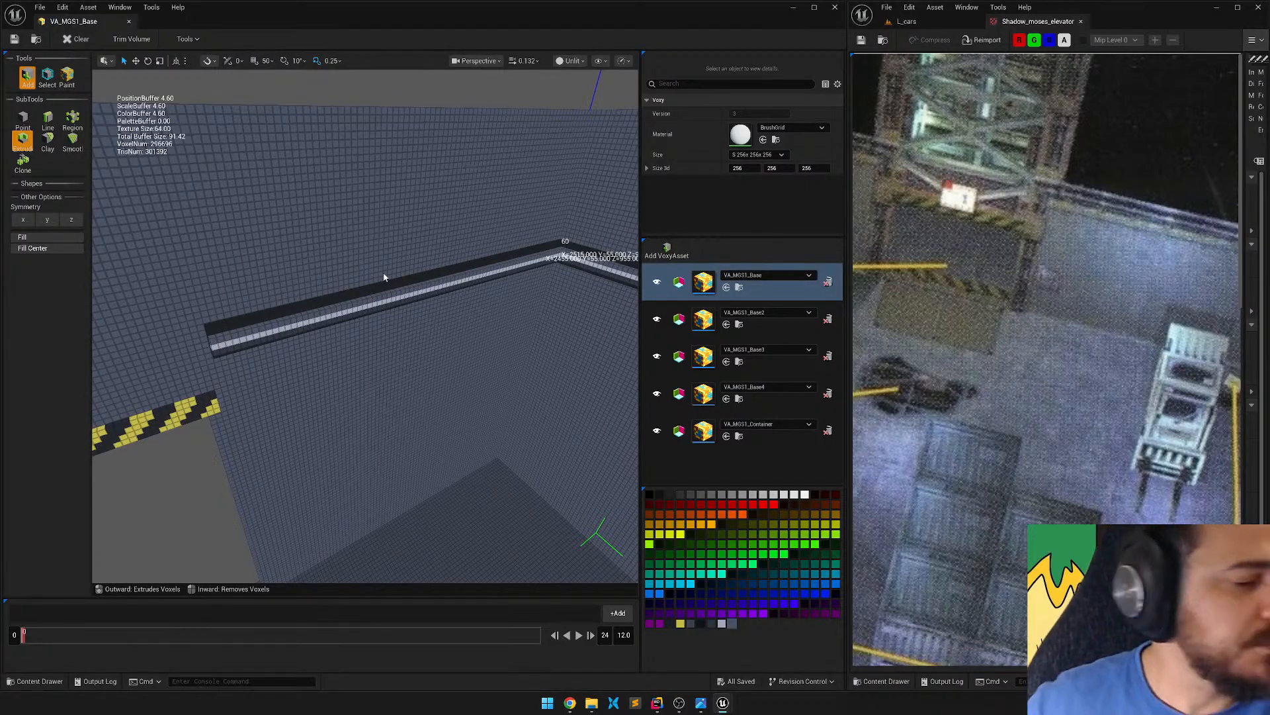
# Extrude the beam's end farther along the adjoining wall in two stretches, the second one 360 units long.
pyautogui.moveTo(322, 228); pyautogui.dragTo(459, 259, button='right')
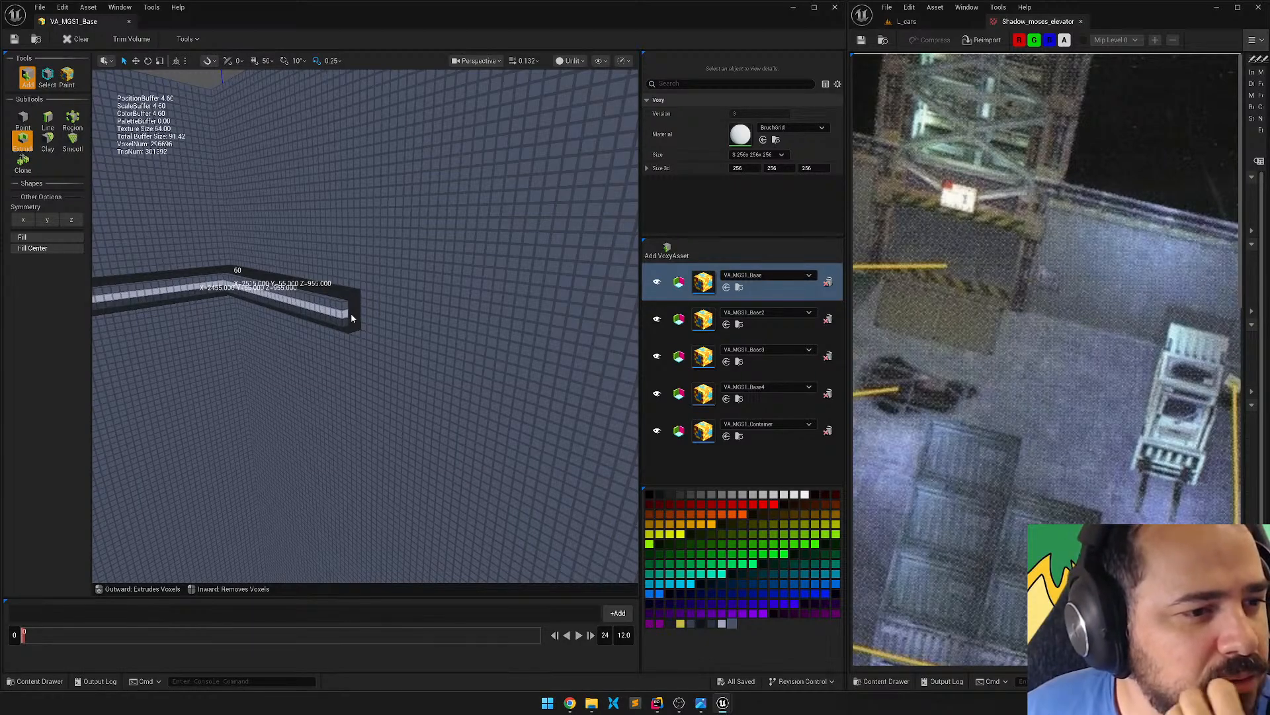
pyautogui.moveTo(355, 319); pyautogui.dragTo(843, 393)
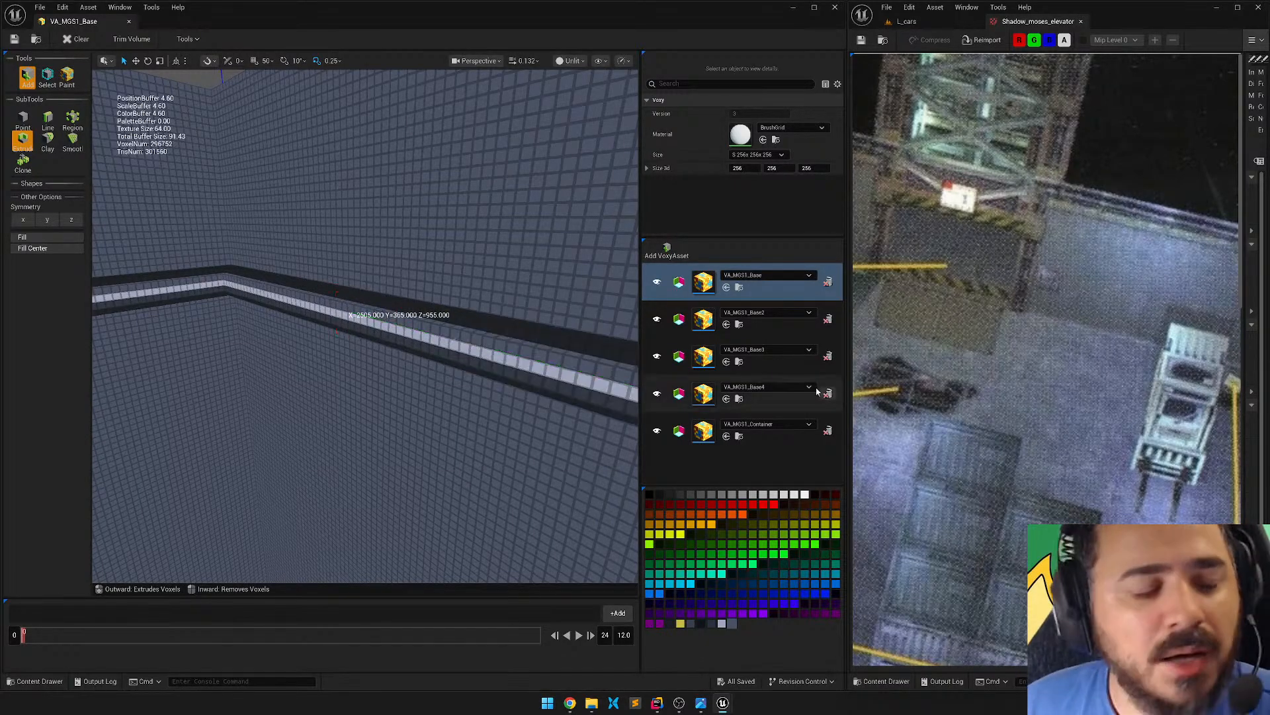
pyautogui.moveTo(376, 333); pyautogui.dragTo(473, 334, button='right')
pyautogui.moveTo(295, 315); pyautogui.dragTo(746, 358)
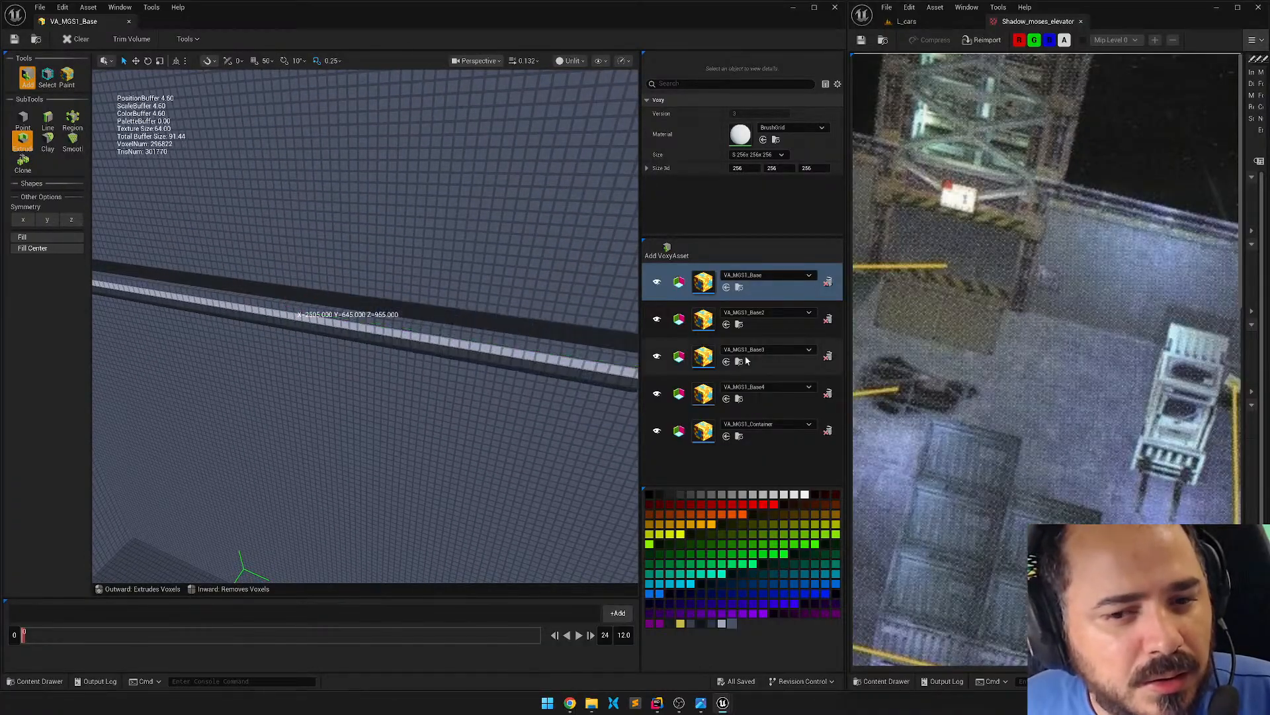
pyautogui.moveTo(543, 341); pyautogui.dragTo(655, 336, button='right')
pyautogui.moveTo(463, 326); pyautogui.dragTo(347, 346, button='right')
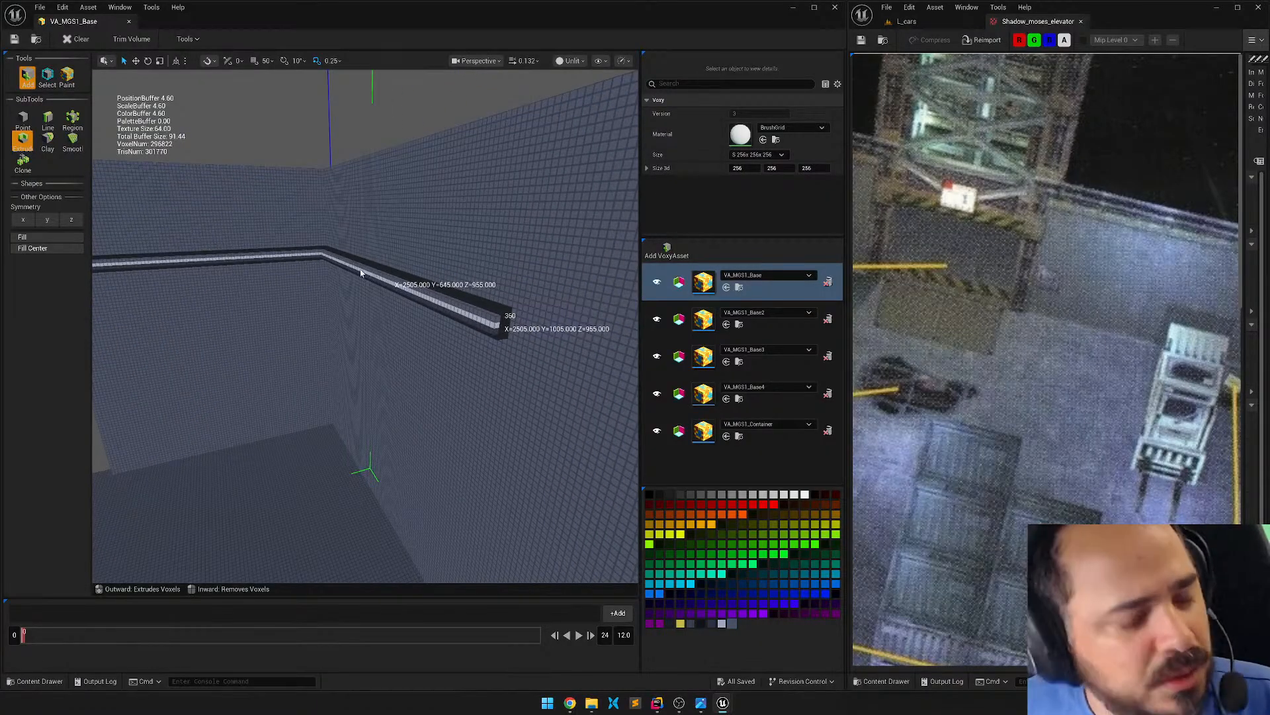
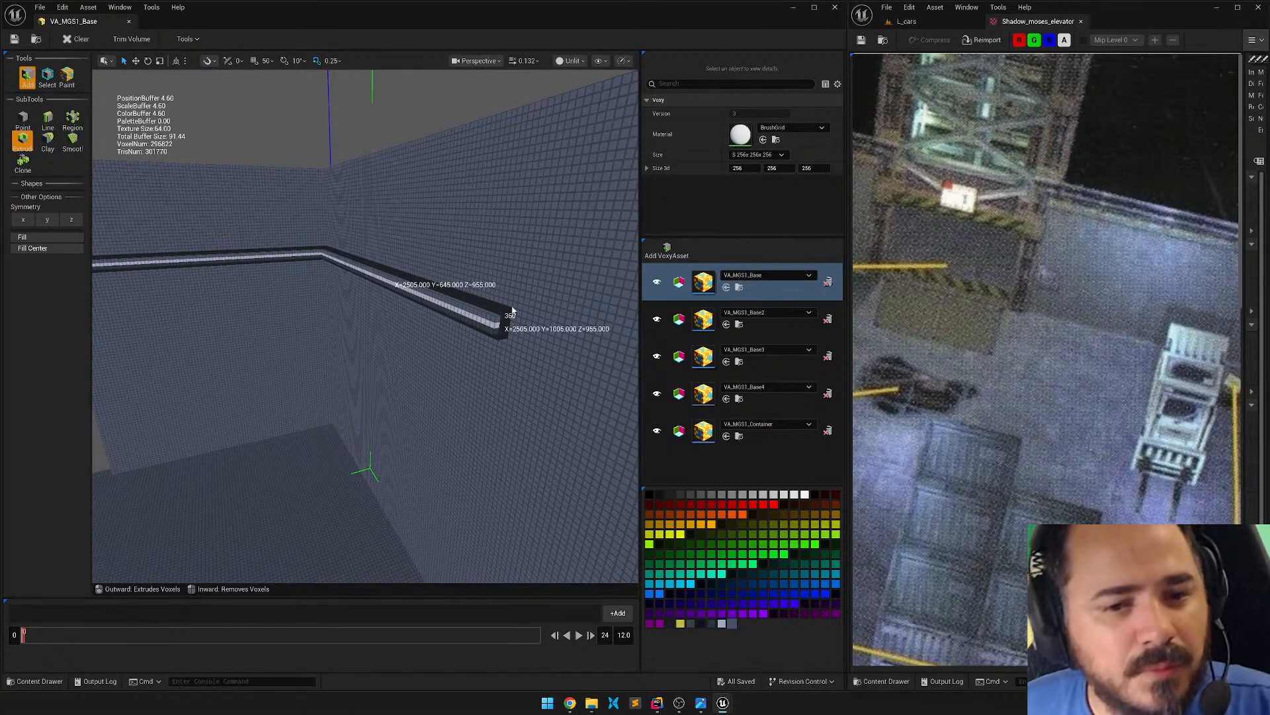
# Inspect the beam's open end, the corner and the doorway side, and compare them with the wall trim in the reference image.
pyautogui.press('w')
pyautogui.moveTo(520, 312); pyautogui.dragTo(589, 311, button='right')
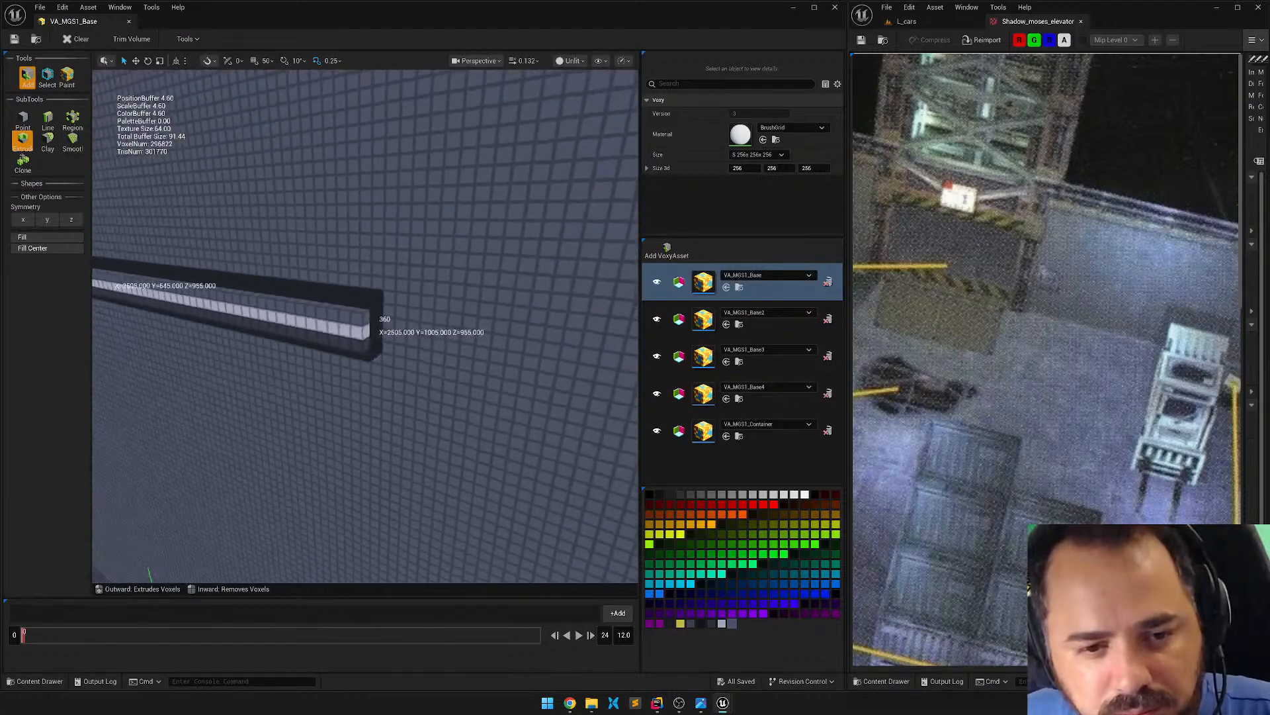
pyautogui.press('w')
pyautogui.moveTo(365, 326); pyautogui.dragTo(370, 320, button='right')
pyautogui.press('s')
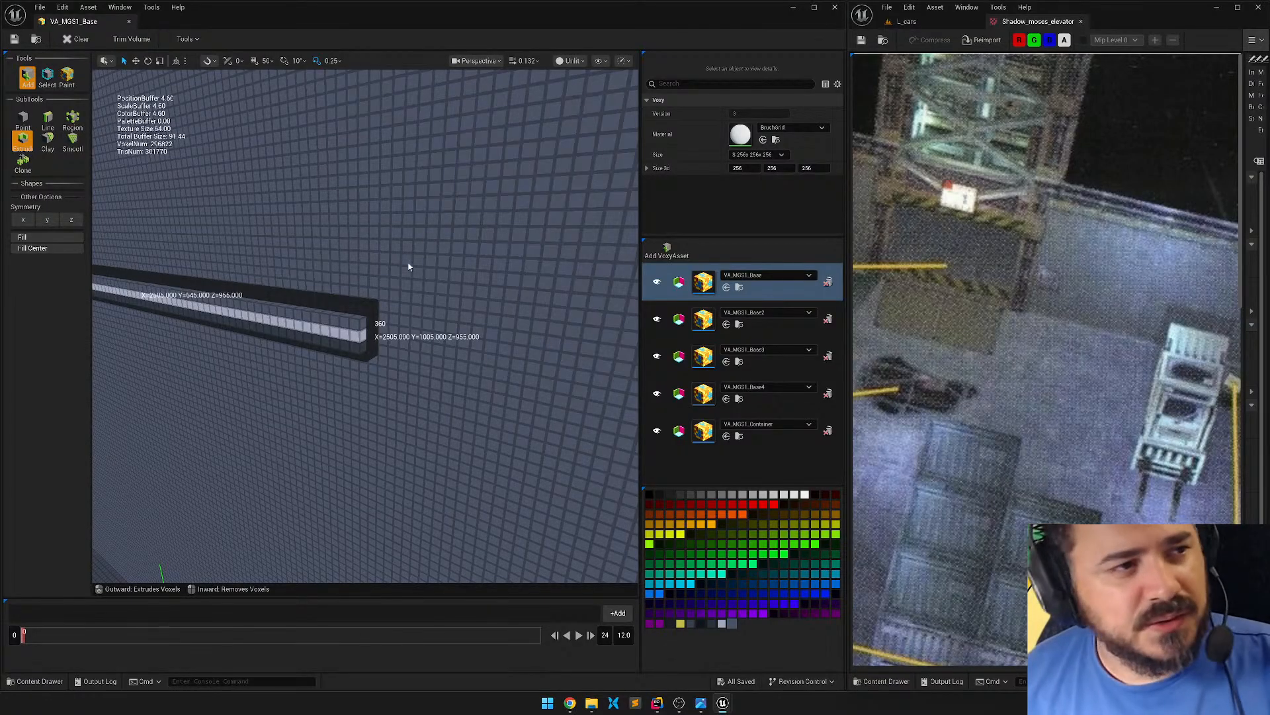
pyautogui.press('w')
pyautogui.moveTo(409, 275); pyautogui.dragTo(341, 252, button='right')
pyautogui.press('s')
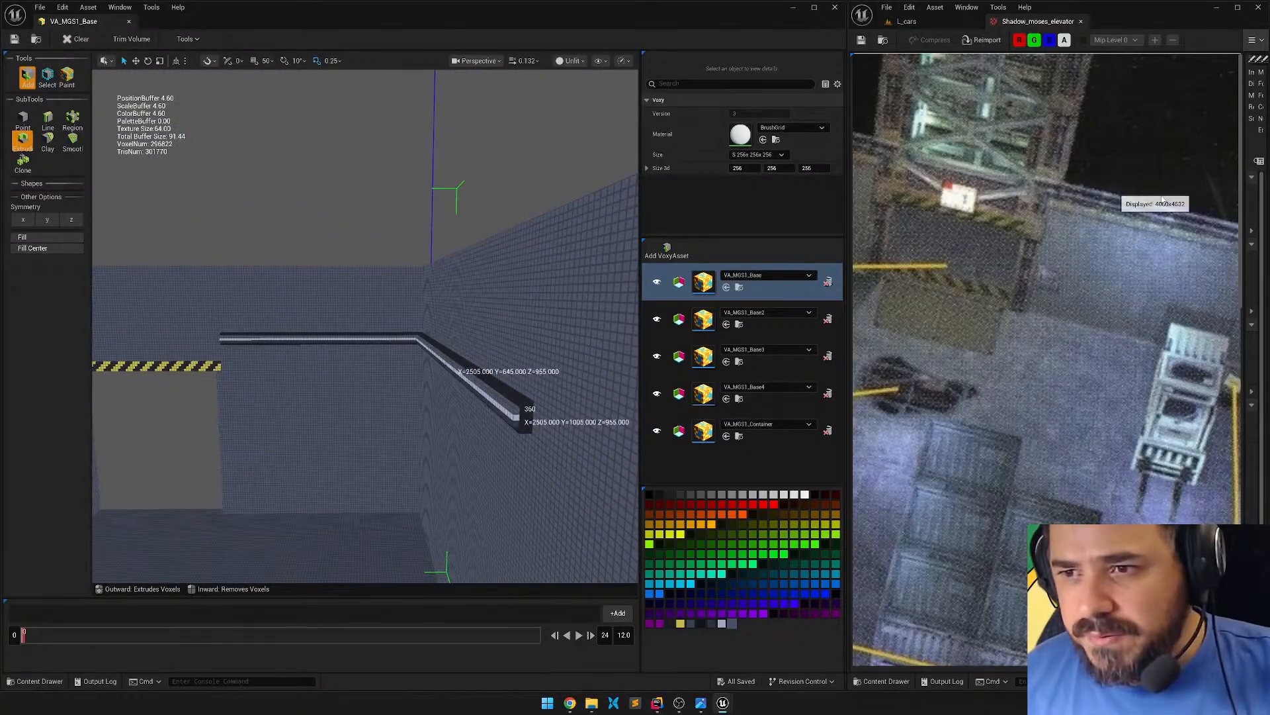
pyautogui.moveTo(377, 308); pyautogui.dragTo(420, 337, button='right')
pyautogui.press('w')
pyautogui.moveTo(518, 407); pyautogui.dragTo(427, 374, button='right')
pyautogui.press('w')
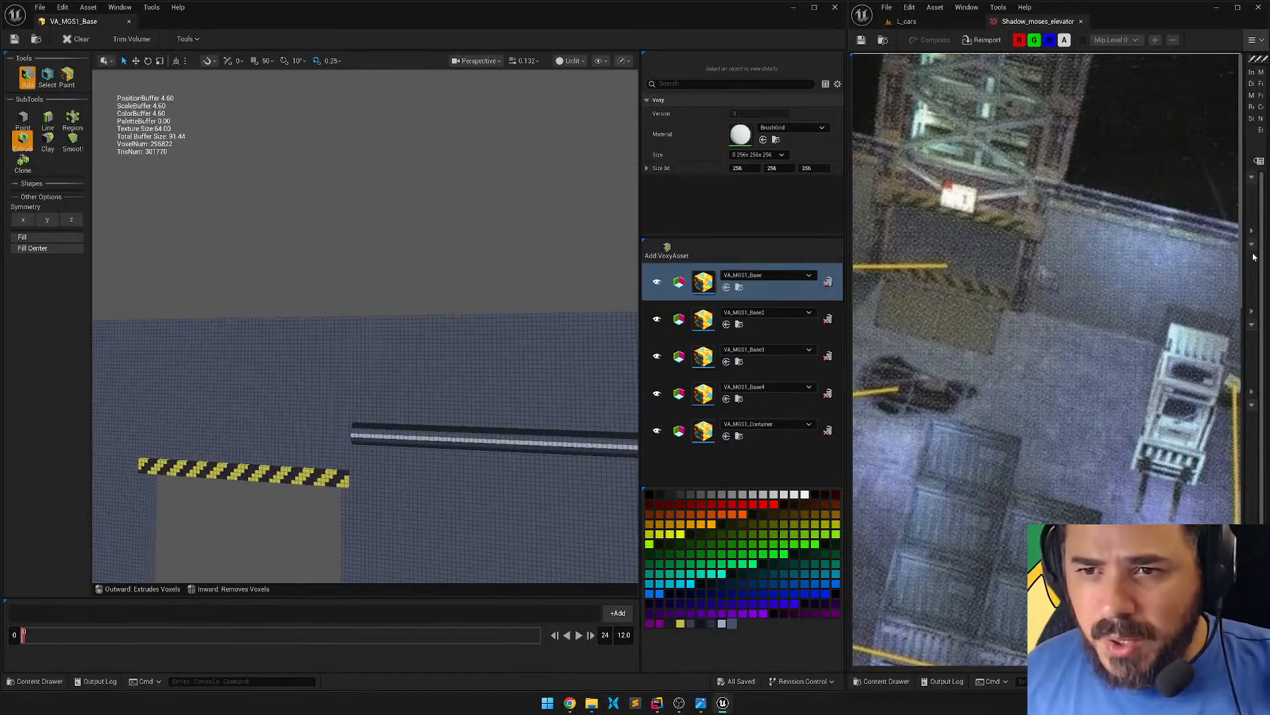
pyautogui.moveTo(1035, 242); pyautogui.dragTo(925, 222, button='right')
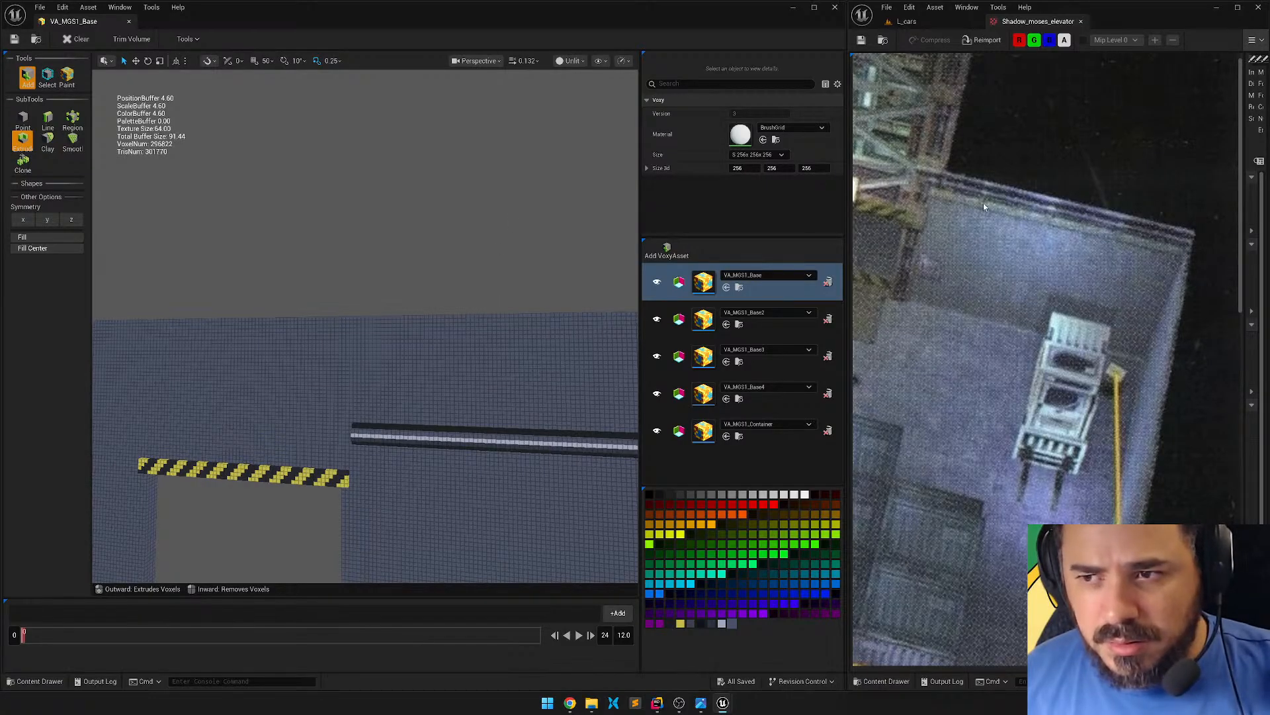
# Build a two-voxel-wide stepped bracket around the beam beside the striped doorway with the size 1 point brush, from wall to wall.
pyautogui.moveTo(534, 333); pyautogui.dragTo(570, 389, button='right')
pyautogui.press('w')
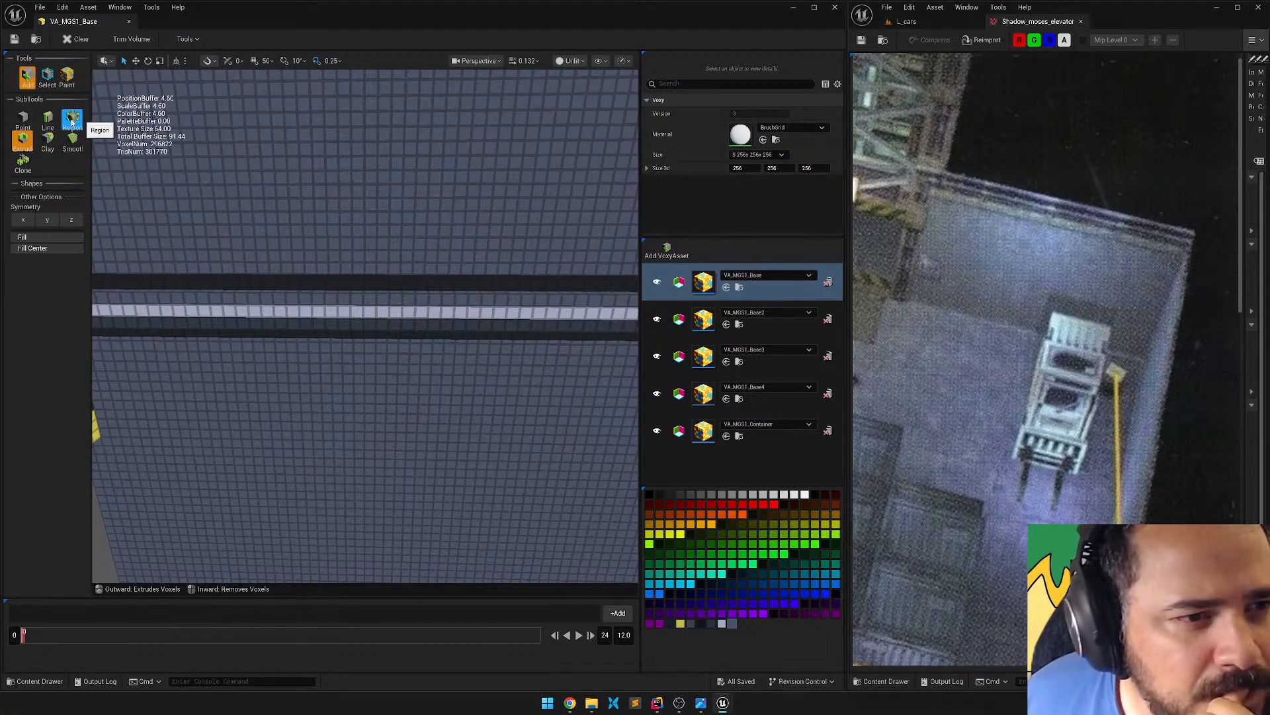
pyautogui.click(23, 124)
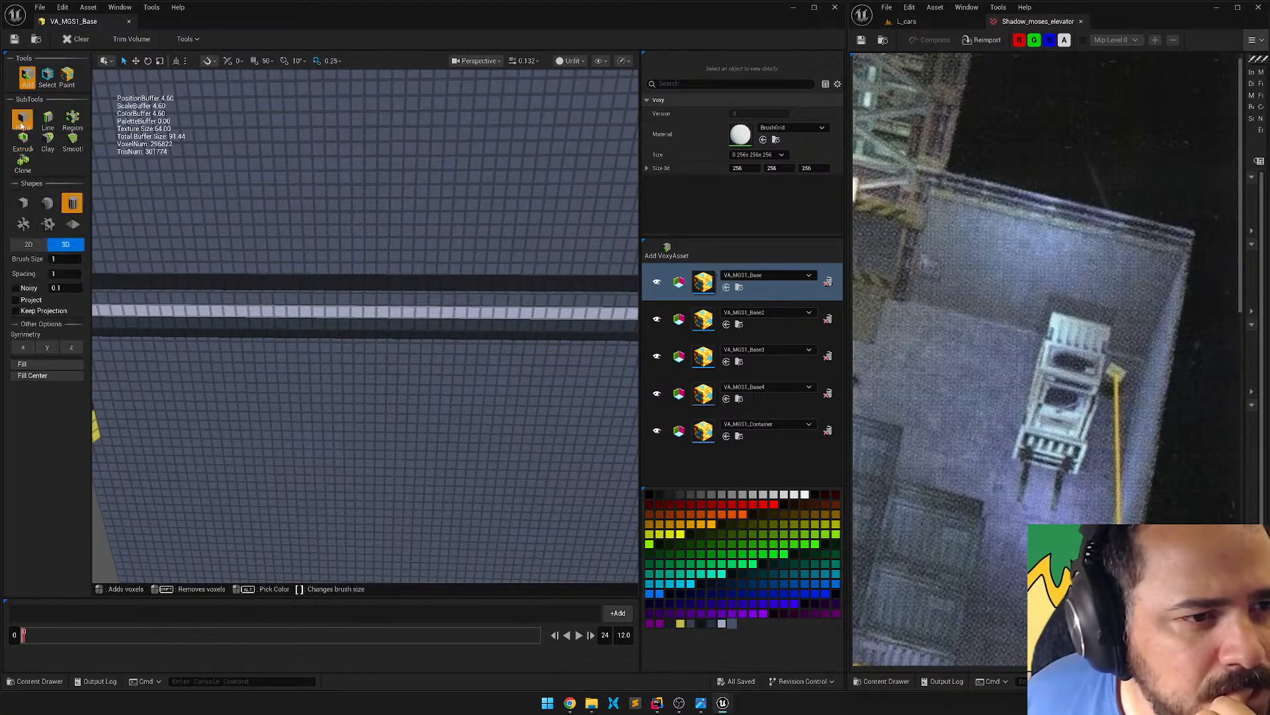
pyautogui.click(415, 277)
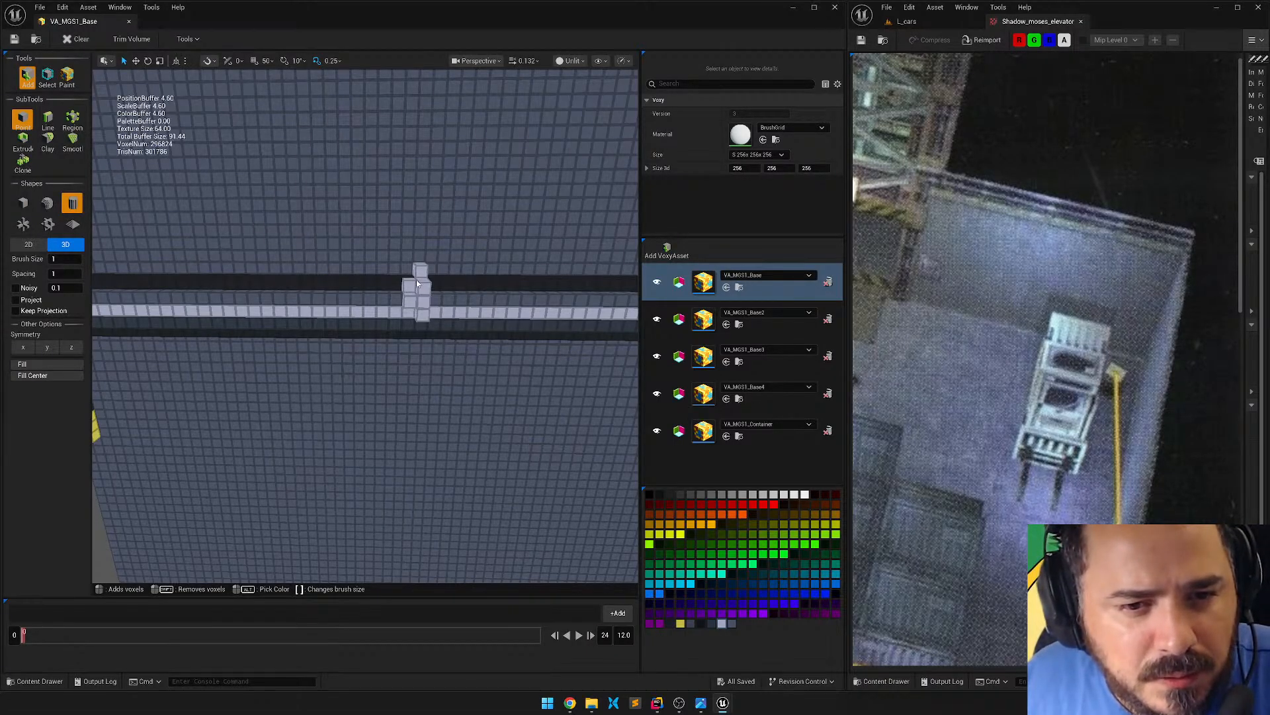
pyautogui.click(419, 329)
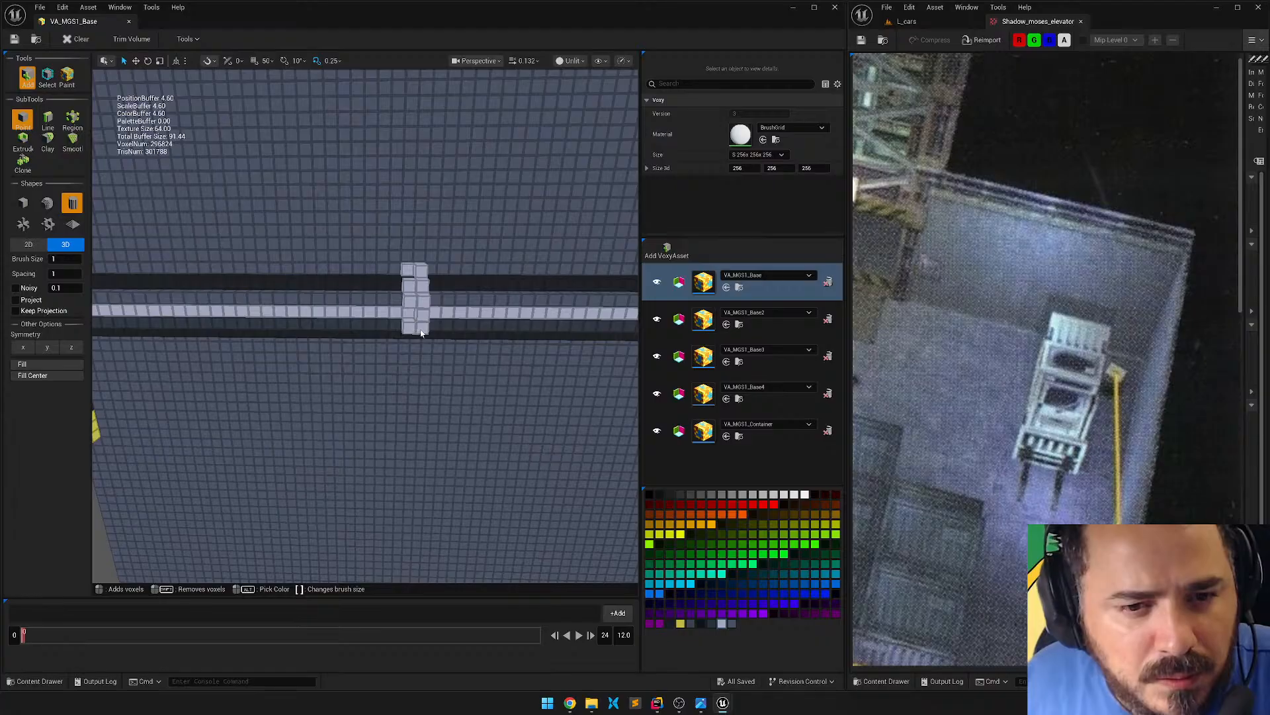
pyautogui.moveTo(471, 371); pyautogui.dragTo(365, 345, button='right')
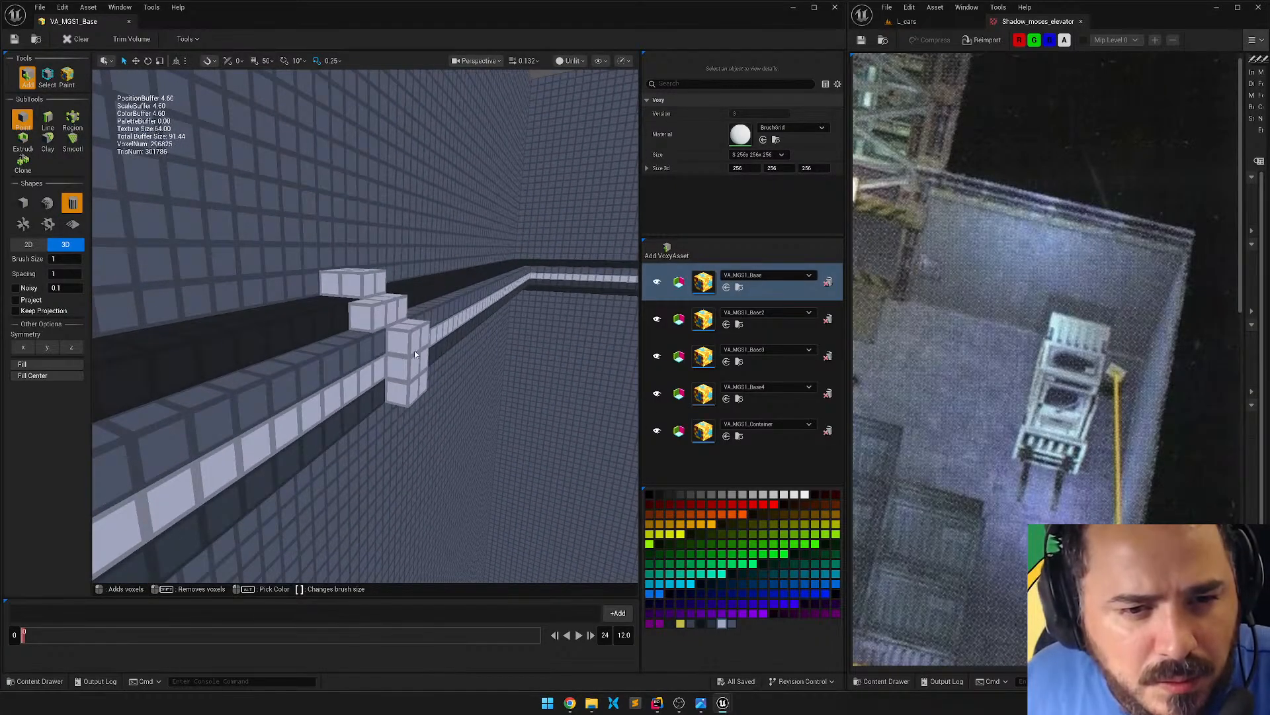
pyautogui.moveTo(433, 424); pyautogui.dragTo(404, 419, button='right')
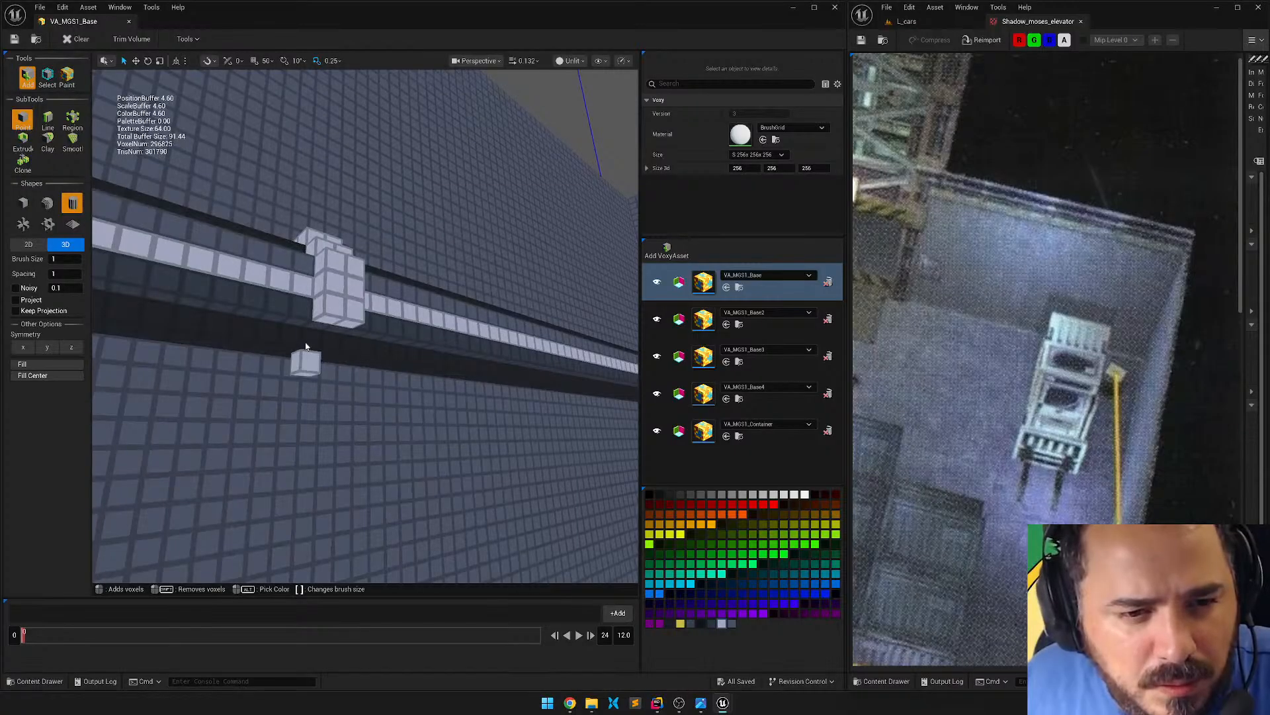
pyautogui.click(322, 336)
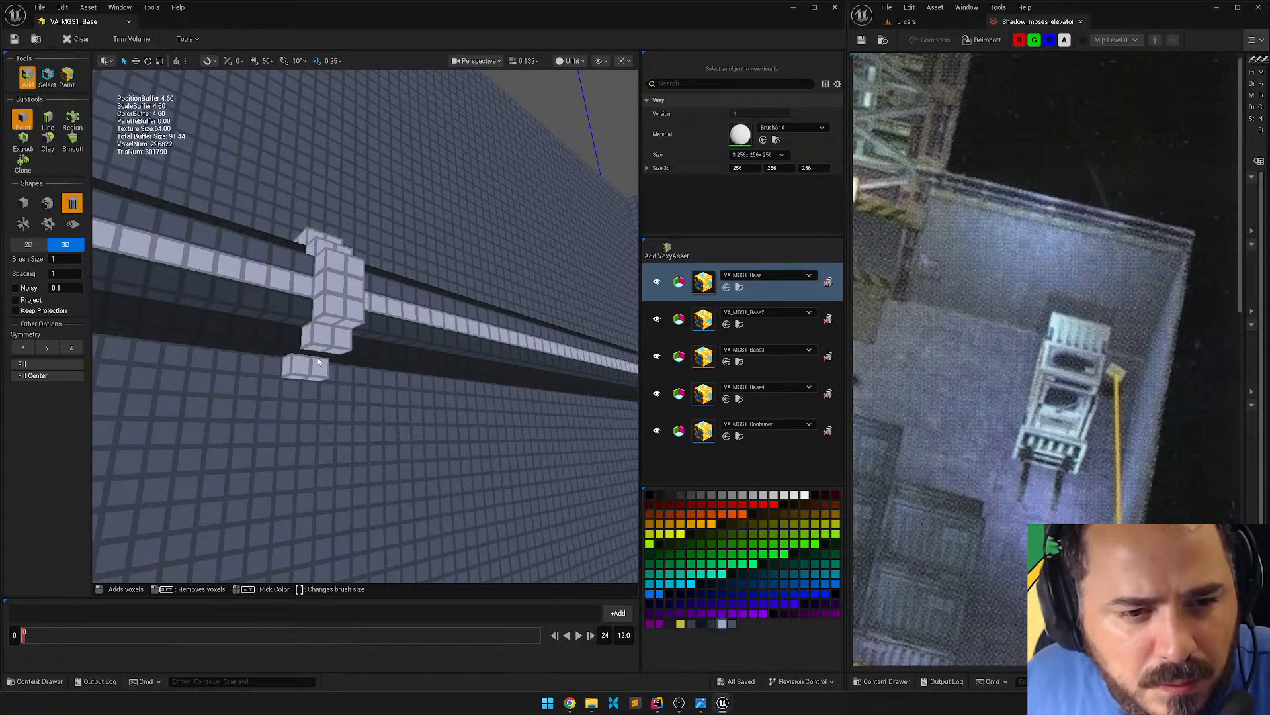
pyautogui.click(308, 358)
pyautogui.moveTo(327, 364); pyautogui.dragTo(286, 421, button='right')
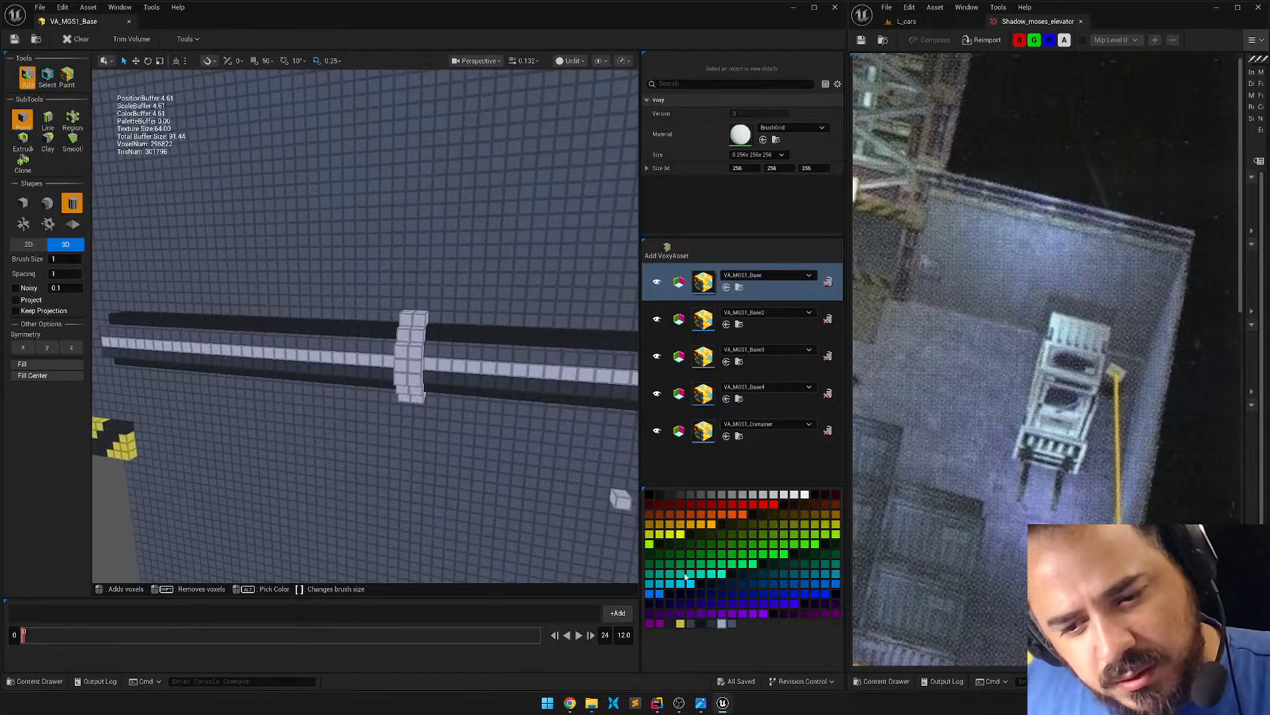
# Change the second purple palette swatch to the pale lavender hex colour A3A7BFFF, copied from the beam line's swatch.
pyautogui.click(659, 624)
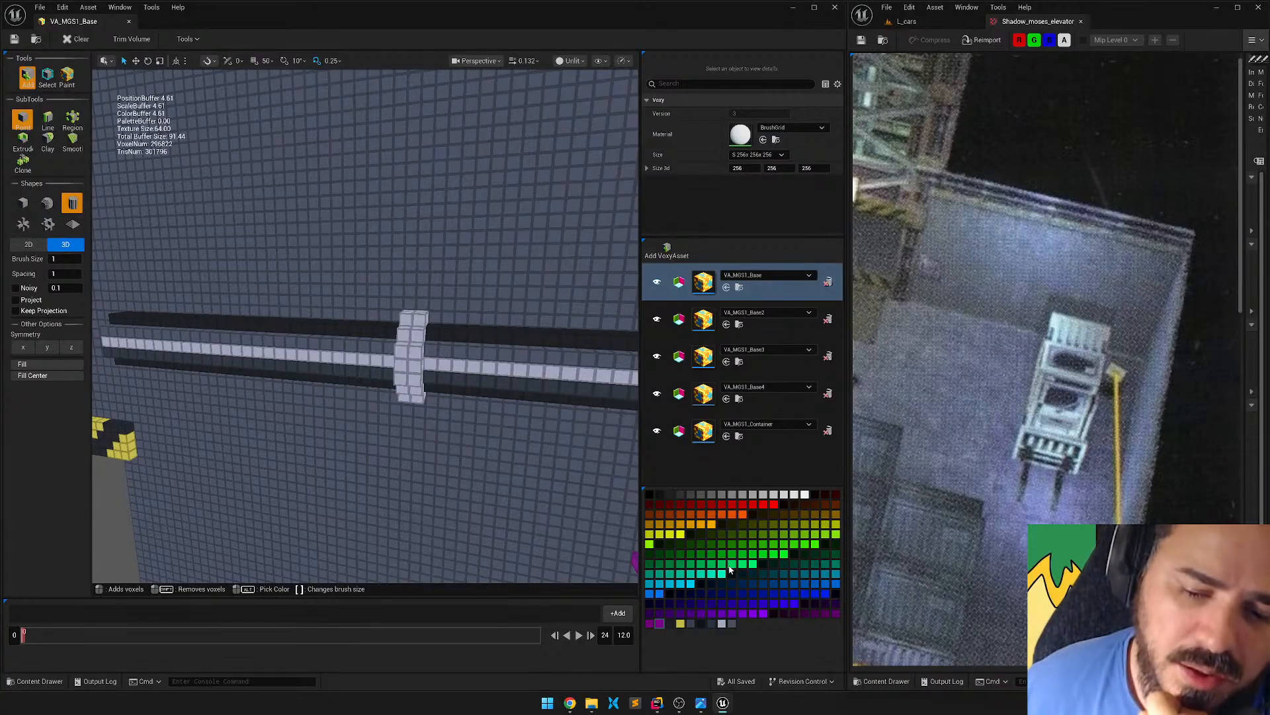
pyautogui.doubleClick(659, 624)
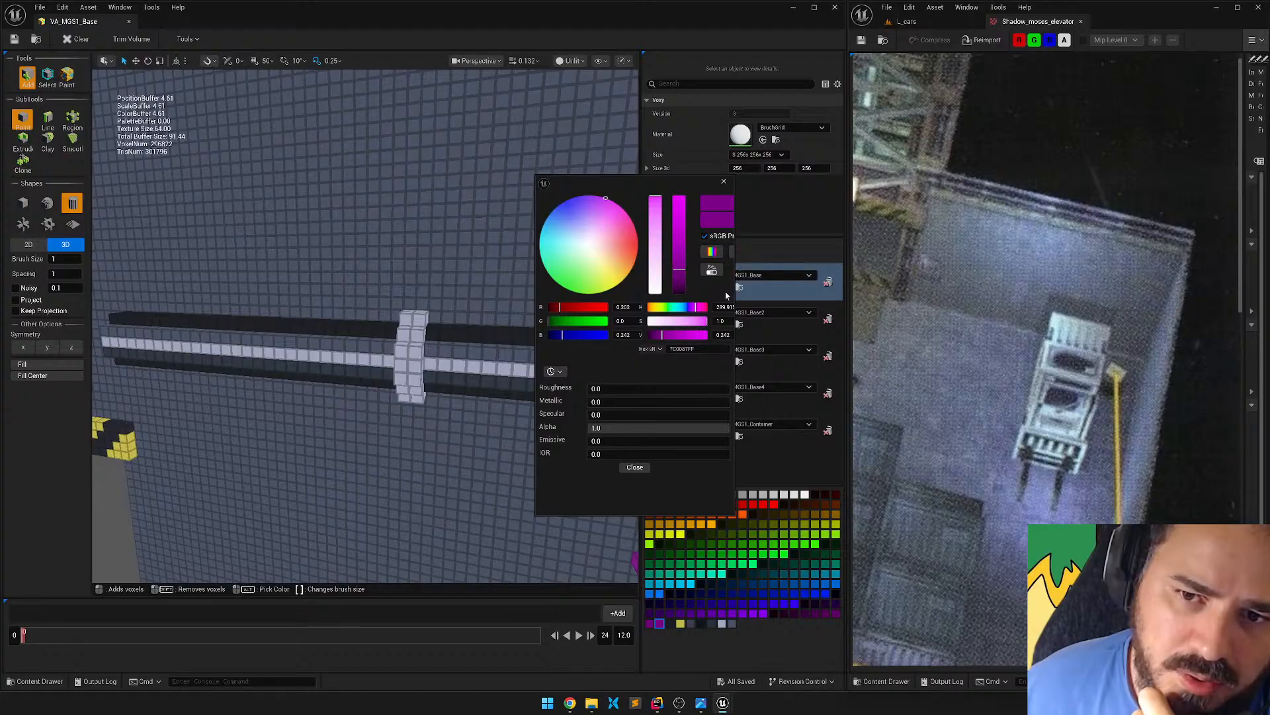
pyautogui.click(647, 467)
pyautogui.doubleClick(722, 624)
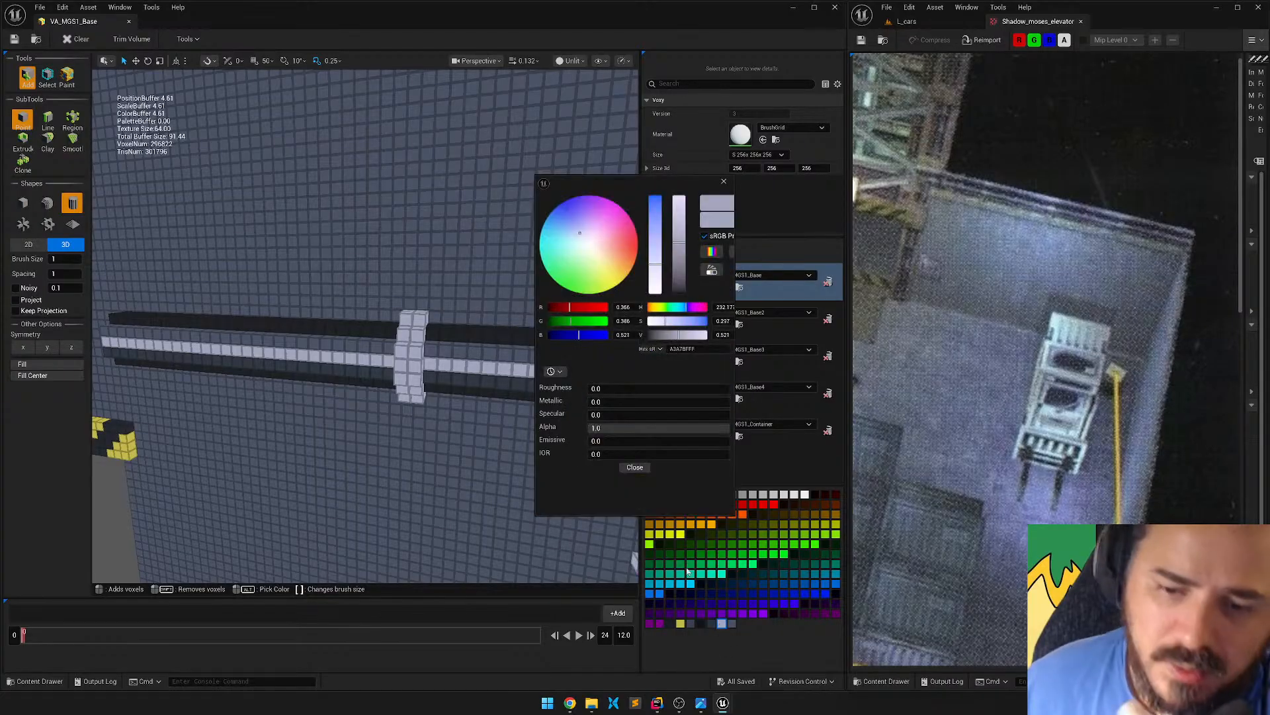
pyautogui.click(634, 467)
pyautogui.doubleClick(659, 622)
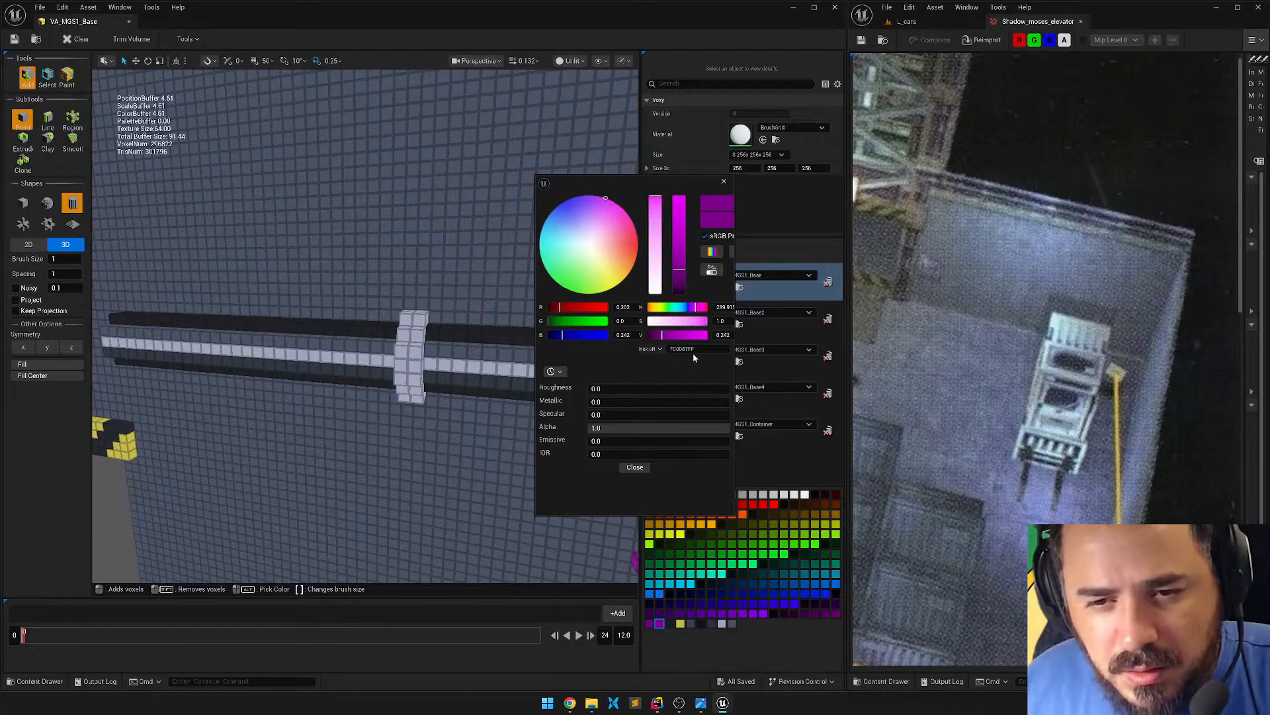
pyautogui.click(692, 349)
pyautogui.write('A3A7BFFF')
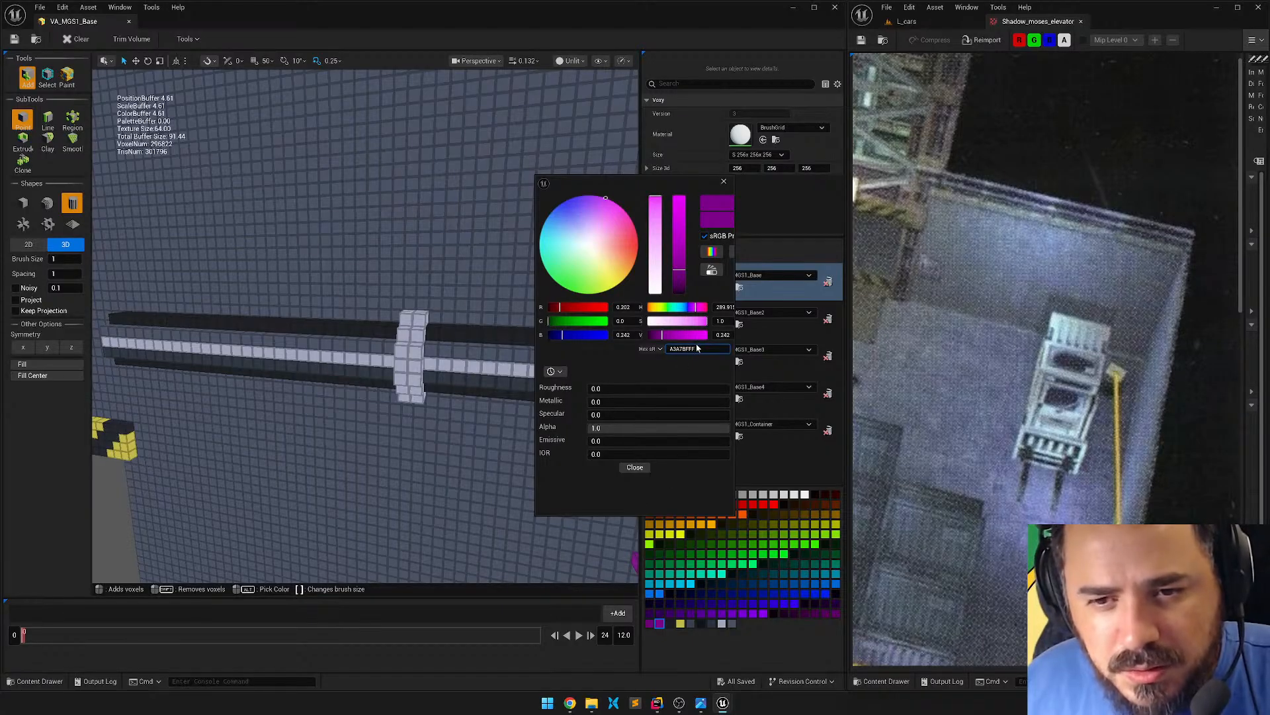
pyautogui.press('Return')
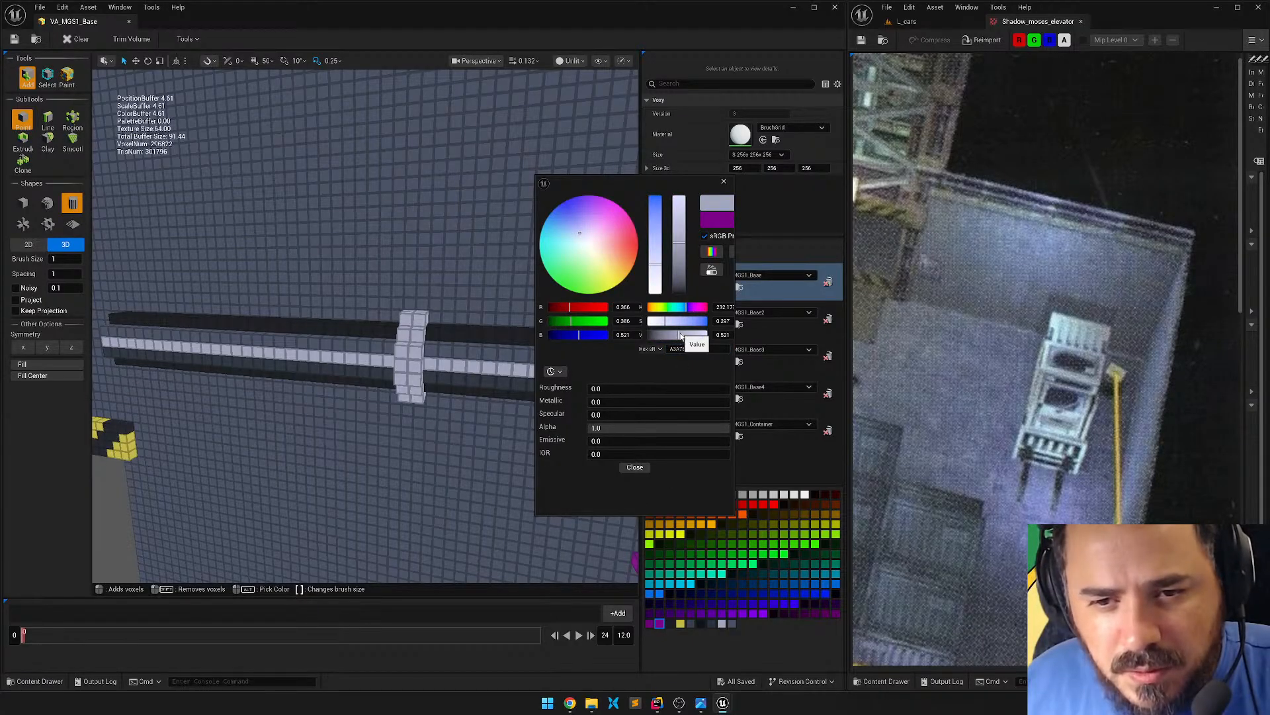
pyautogui.click(634, 467)
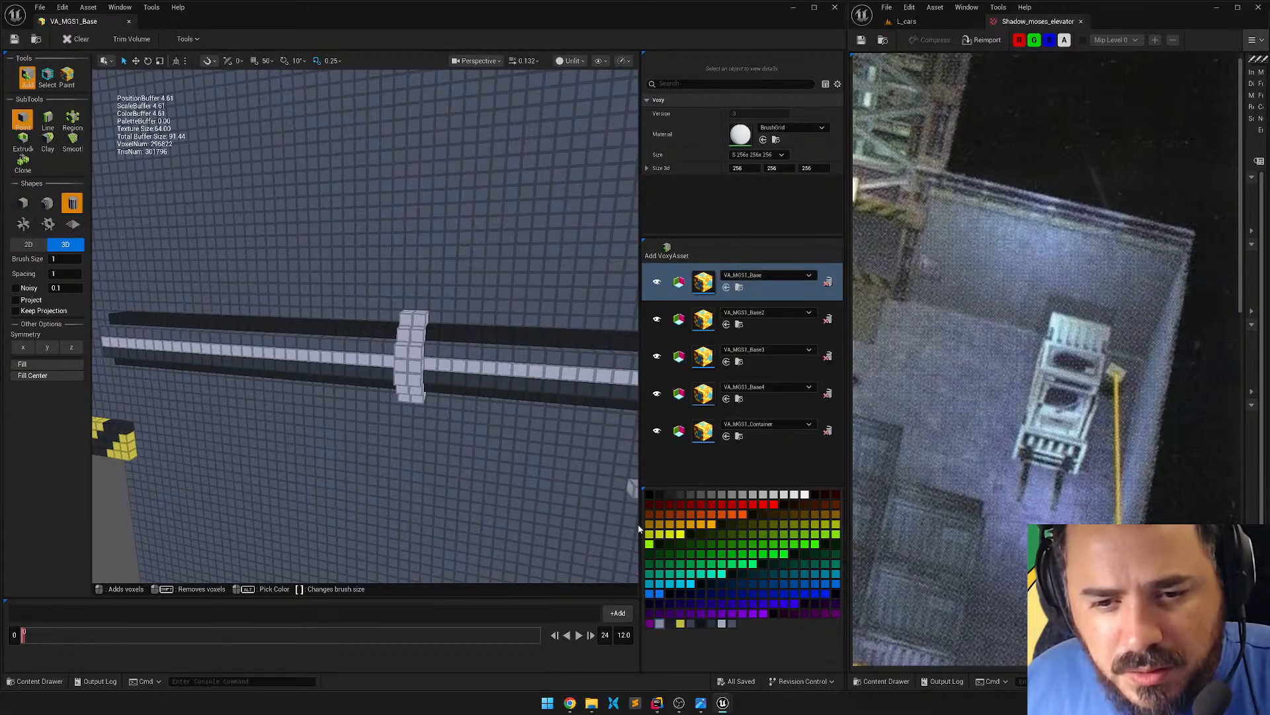
# Paint the bracket's voxels region by region with the recoloured swatch, covering its upper, front and lower faces.
pyautogui.click(408, 310)
pyautogui.hotkey('ctrl', 'z')
pyautogui.click(66, 77)
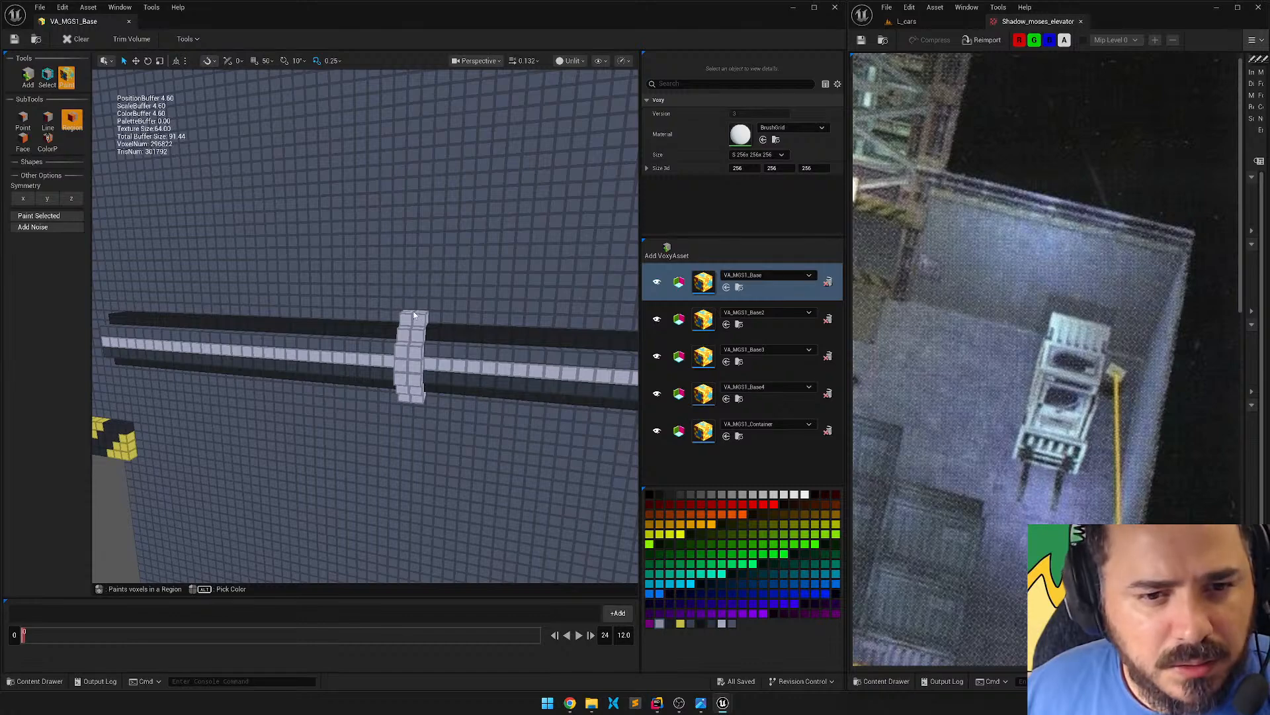
pyautogui.moveTo(411, 309)
pyautogui.mouseDown(button='right')
pyautogui.moveTo(411, 291)
pyautogui.moveTo(411, 330)
pyautogui.moveTo(412, 307)
pyautogui.mouseUp(button='right')
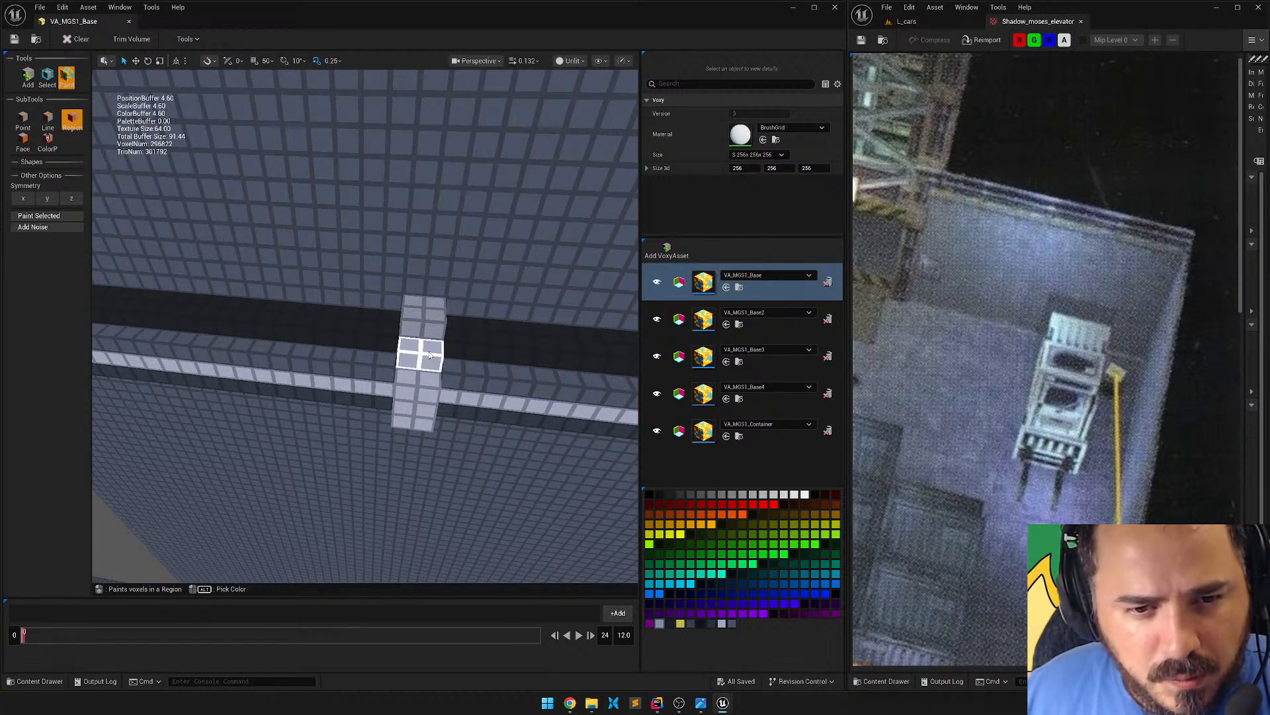
pyautogui.moveTo(409, 387)
pyautogui.mouseDown()
pyautogui.moveTo(430, 378)
pyautogui.moveTo(404, 408)
pyautogui.moveTo(425, 411)
pyautogui.mouseUp()
pyautogui.moveTo(403, 419); pyautogui.dragTo(428, 425)
pyautogui.moveTo(428, 426); pyautogui.dragTo(433, 328, button='right')
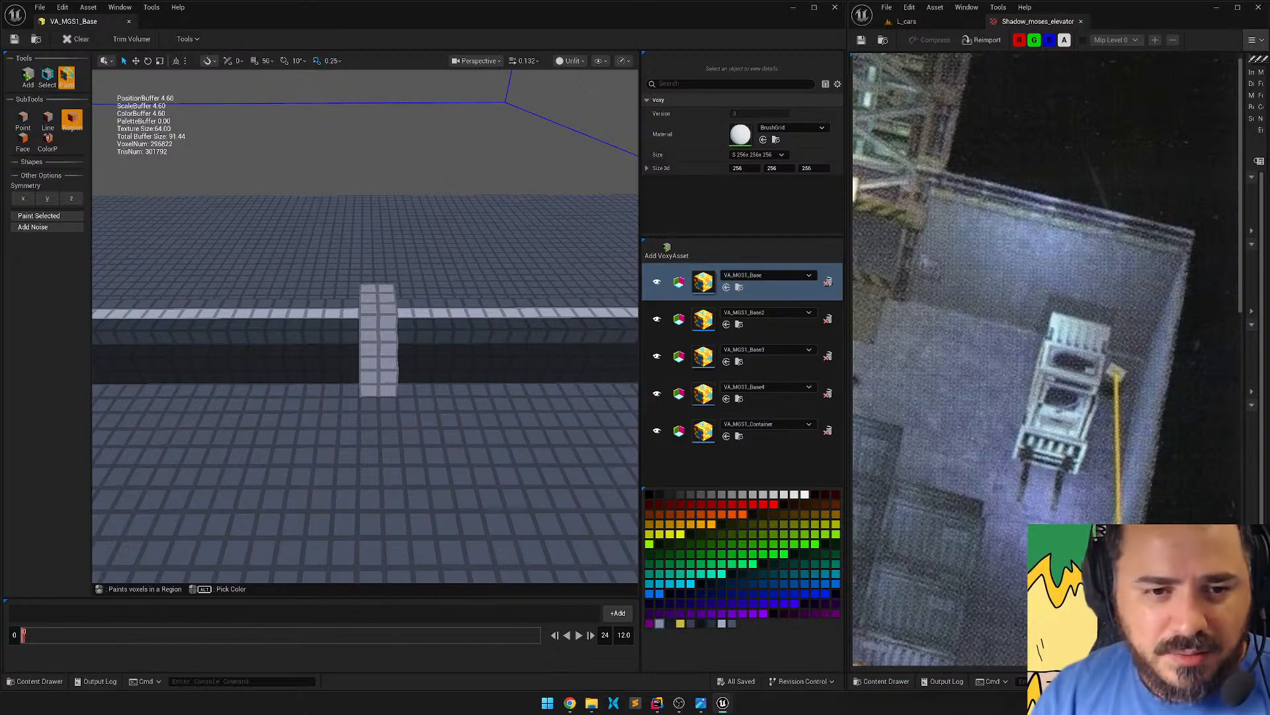
pyautogui.moveTo(510, 408); pyautogui.dragTo(529, 516, button='right')
pyautogui.moveTo(448, 324); pyautogui.dragTo(463, 301, button='right')
pyautogui.press('w')
pyautogui.press('s')
pyautogui.press('w')
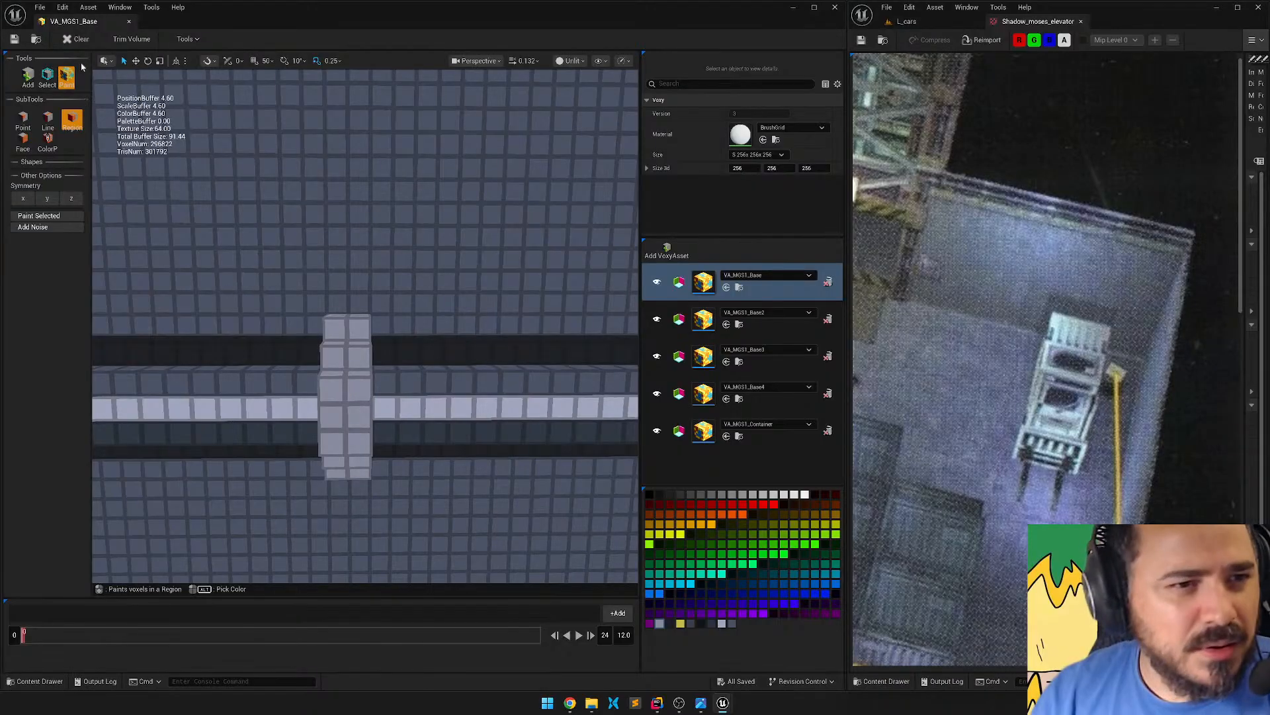
# Select the whole bracket as a region and place a duplicate of it farther along the same beam near the corner.
pyautogui.click(53, 80)
pyautogui.click(72, 119)
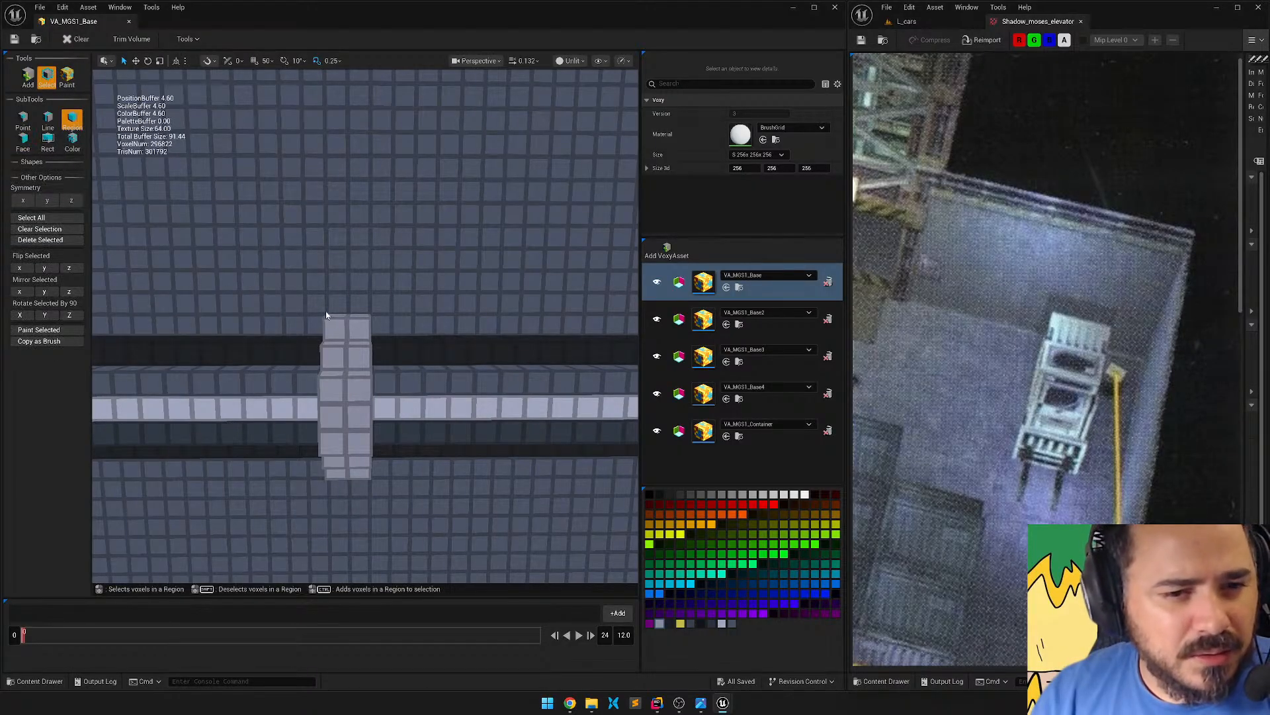
pyautogui.moveTo(349, 387); pyautogui.dragTo(367, 493)
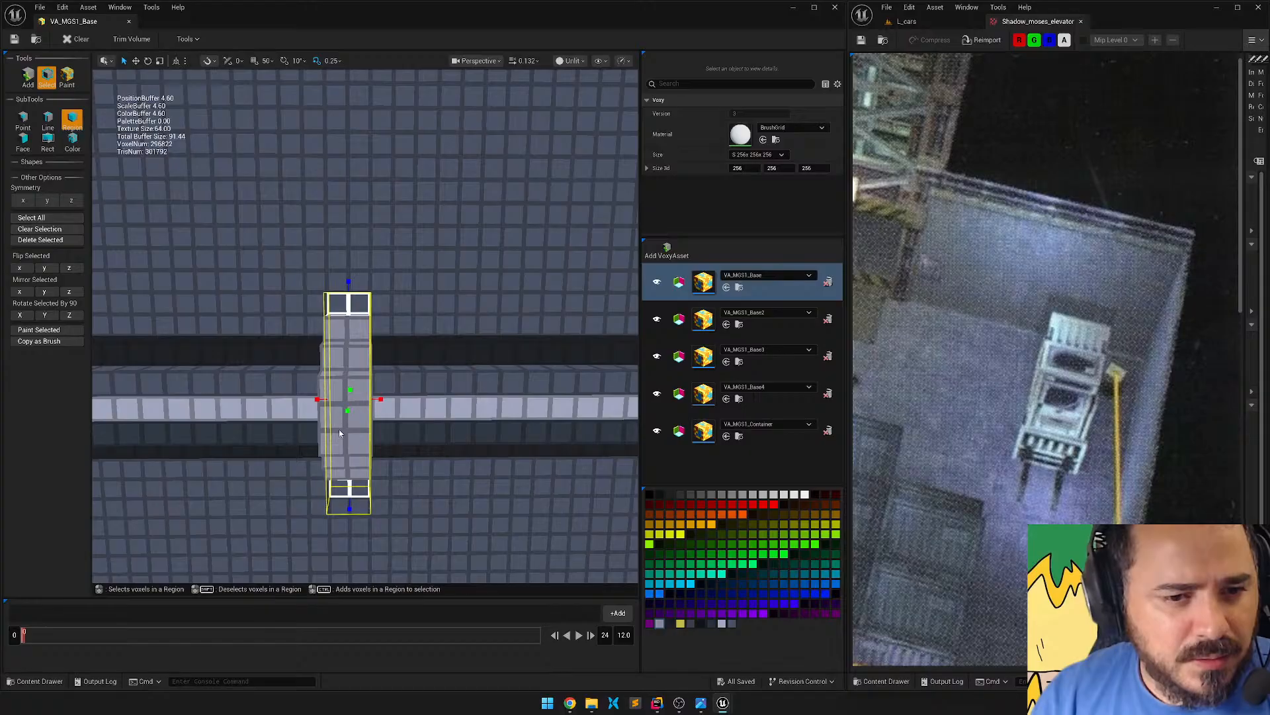
pyautogui.moveTo(339, 433); pyautogui.dragTo(300, 510)
pyautogui.moveTo(301, 511); pyautogui.dragTo(185, 510, button='right')
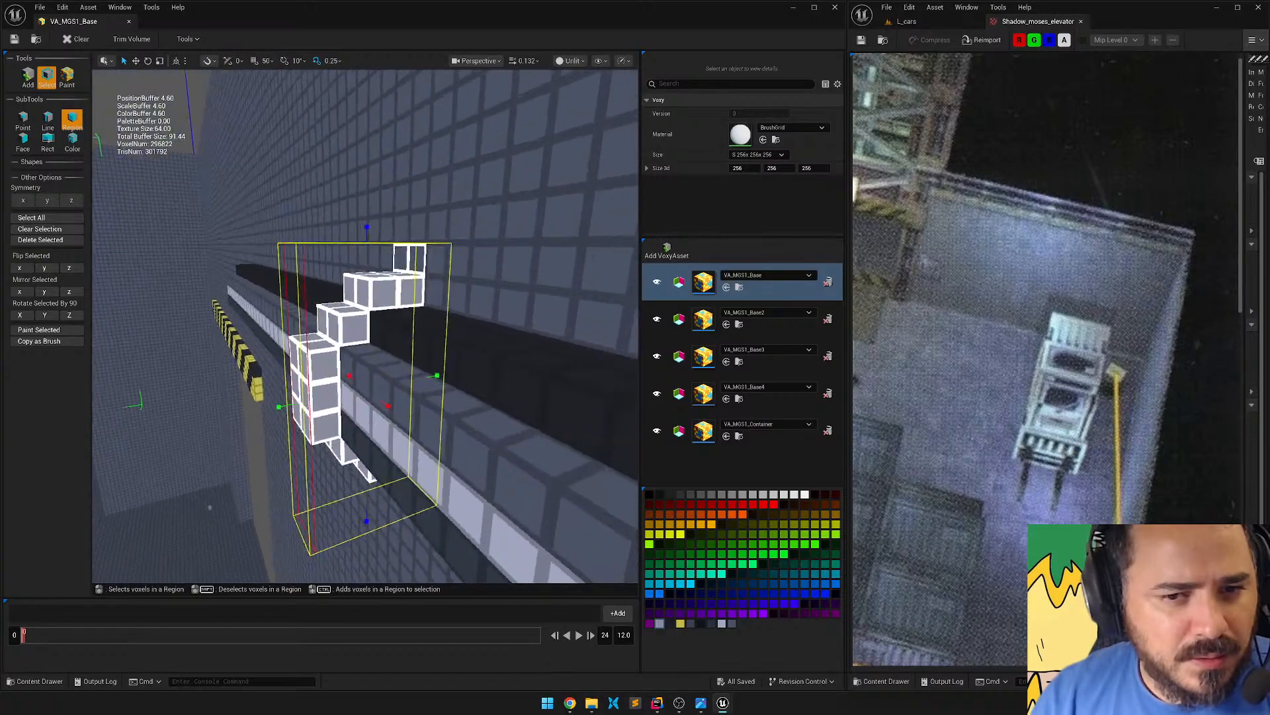
pyautogui.moveTo(529, 360); pyautogui.dragTo(503, 360, button='right')
pyautogui.moveTo(426, 371); pyautogui.dragTo(401, 376)
pyautogui.moveTo(401, 376); pyautogui.dragTo(529, 375, button='right')
pyautogui.moveTo(408, 349); pyautogui.dragTo(463, 348, button='right')
pyautogui.press('w')
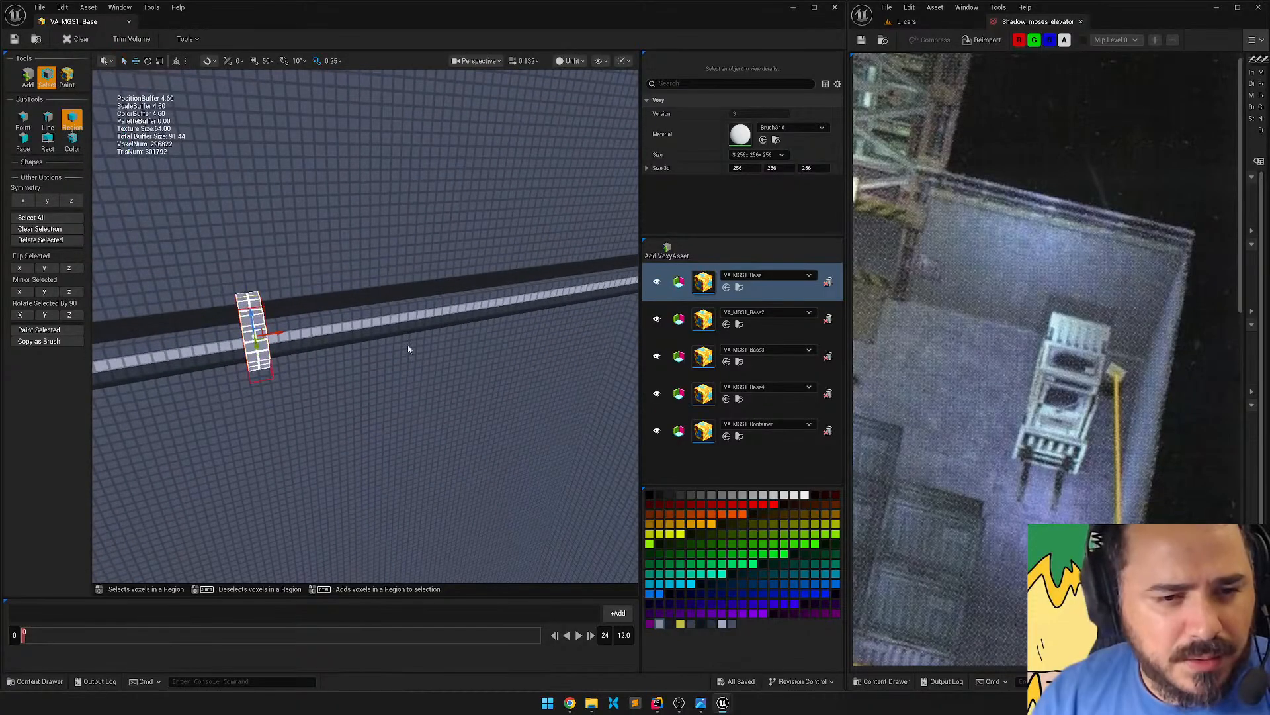
pyautogui.moveTo(276, 333); pyautogui.dragTo(593, 266)
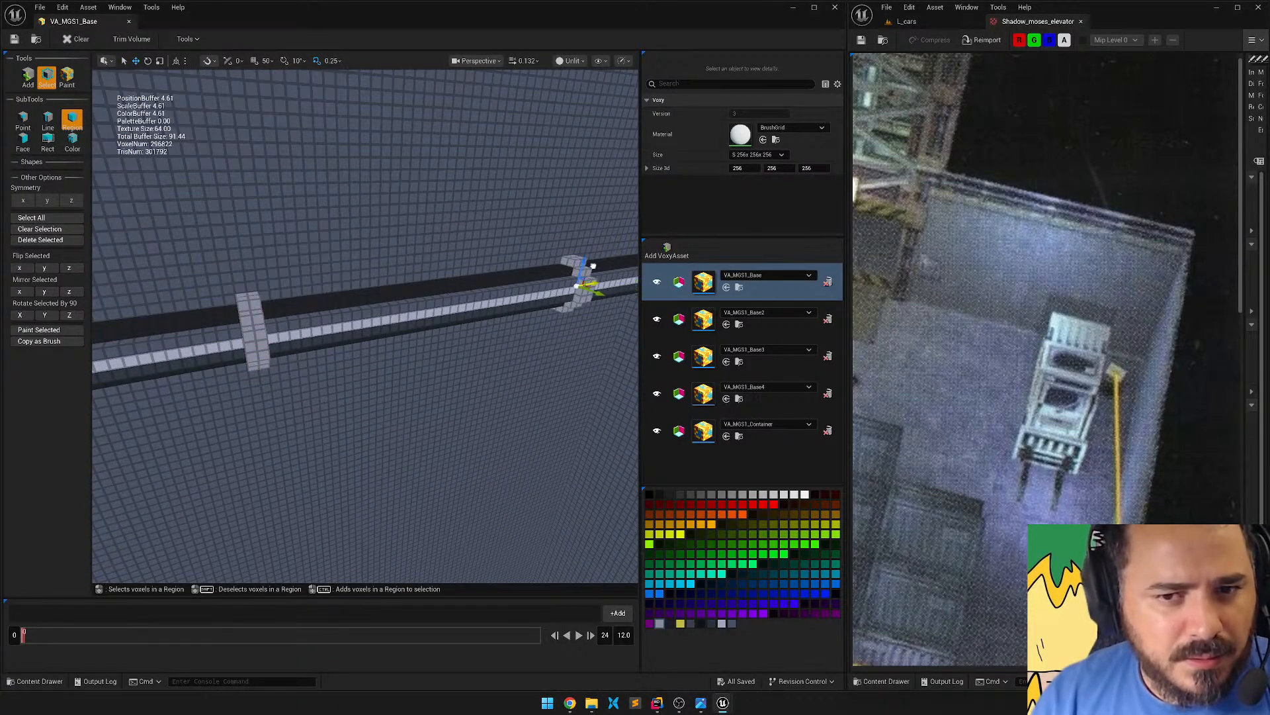
# Duplicate the bracket out from the wall and rotate the copy about Z in 90-degree turns to face the adjoining wall.
pyautogui.moveTo(475, 272); pyautogui.dragTo(608, 251, button='right')
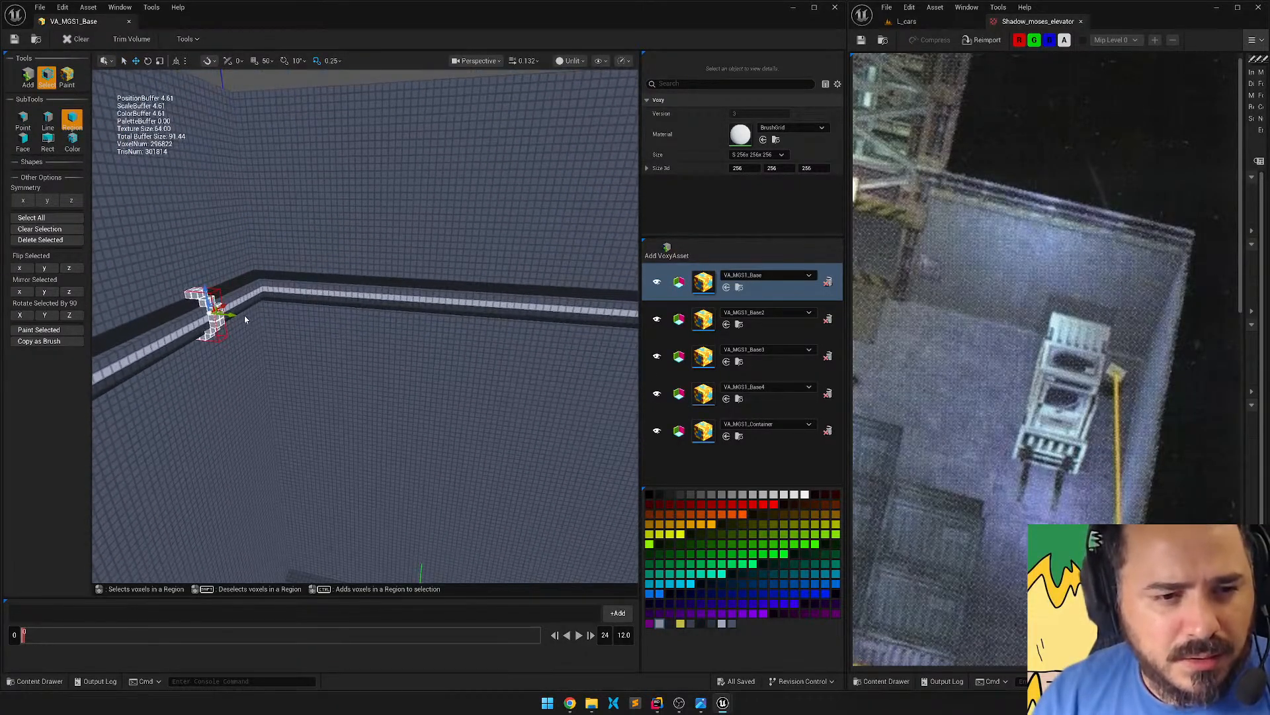
pyautogui.moveTo(228, 315); pyautogui.dragTo(406, 364)
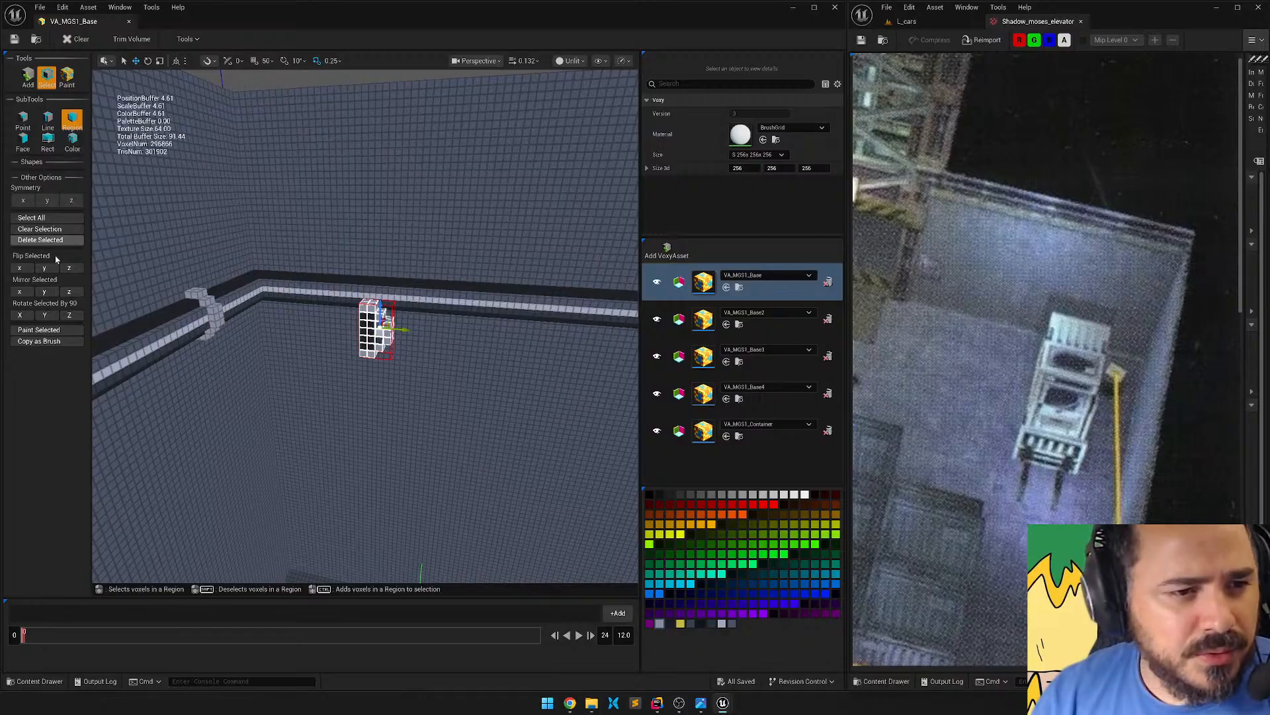
pyautogui.click(69, 316)
pyautogui.click(69, 315)
pyautogui.click(68, 315)
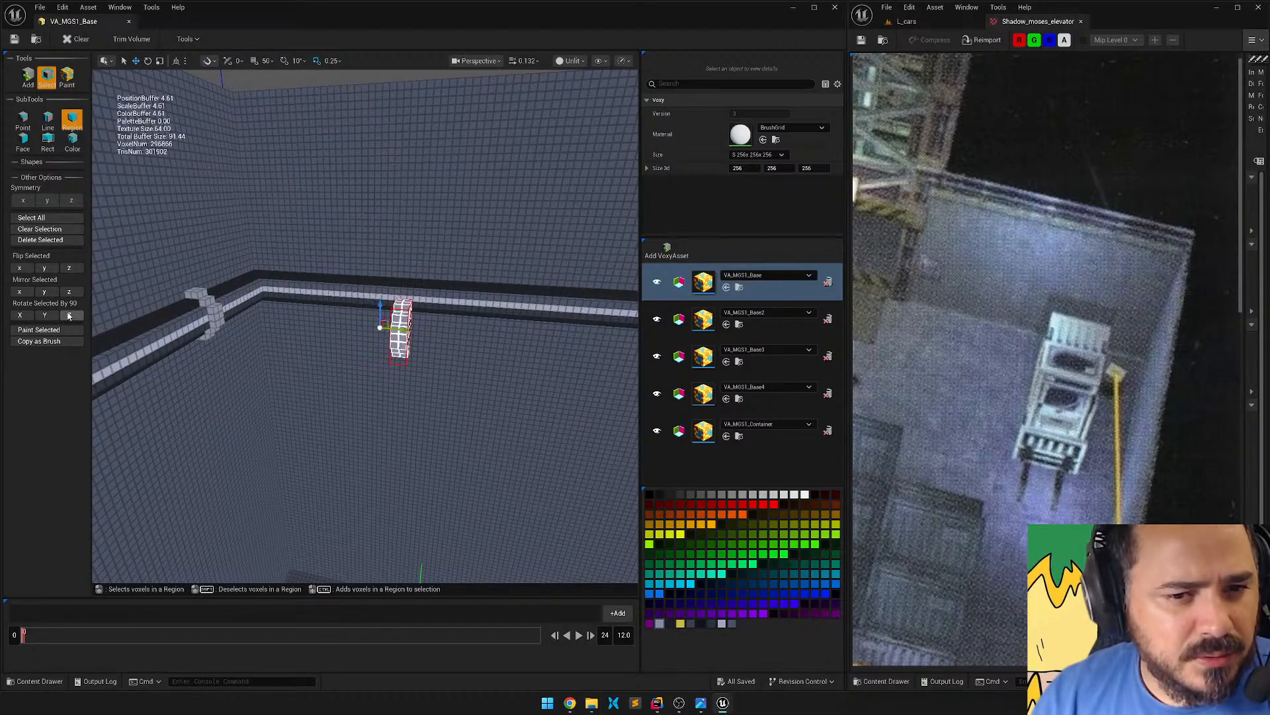
# Move the rotated bracket onto the beam on the adjoining wall, a short distance from the corner.
pyautogui.moveTo(229, 289); pyautogui.dragTo(165, 291, button='right')
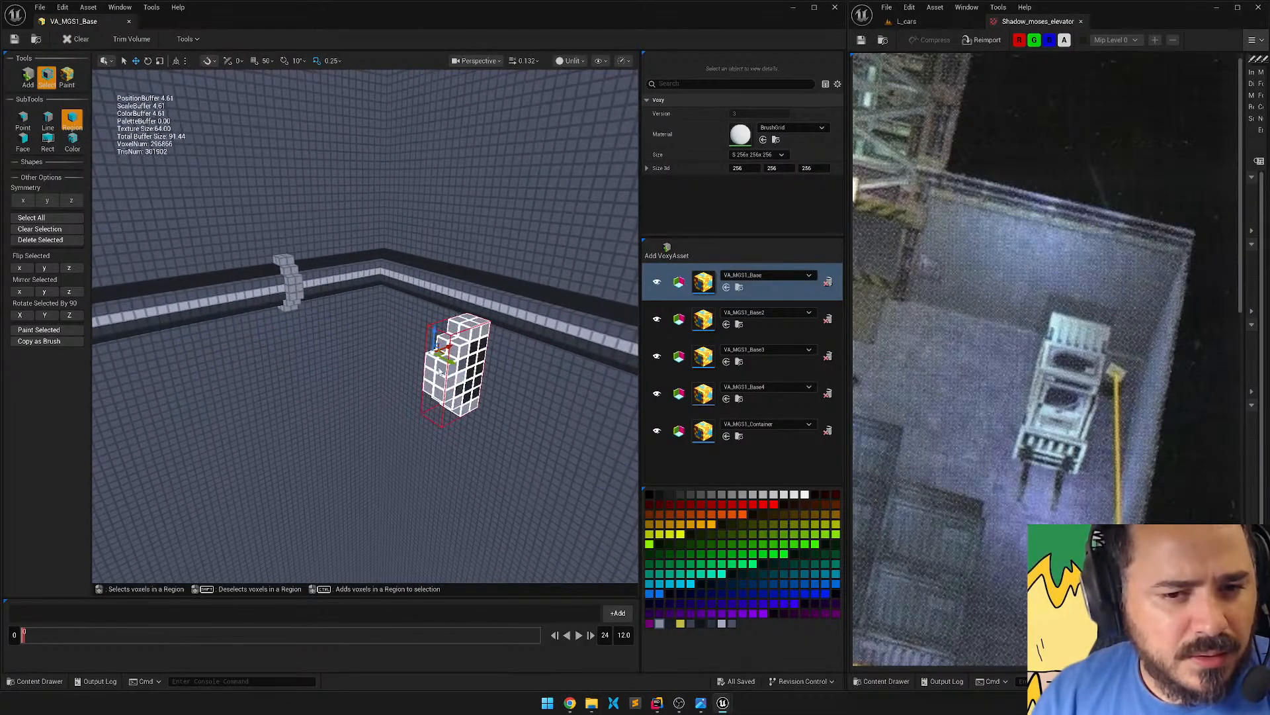
pyautogui.moveTo(449, 351); pyautogui.dragTo(547, 312)
pyautogui.moveTo(548, 313); pyautogui.dragTo(632, 316, button='right')
pyautogui.press('s')
# Place a duplicate of the bracket near the end of the adjoining wall's beam and check the wall farther down the reference image.
pyautogui.moveTo(209, 317); pyautogui.dragTo(229, 316)
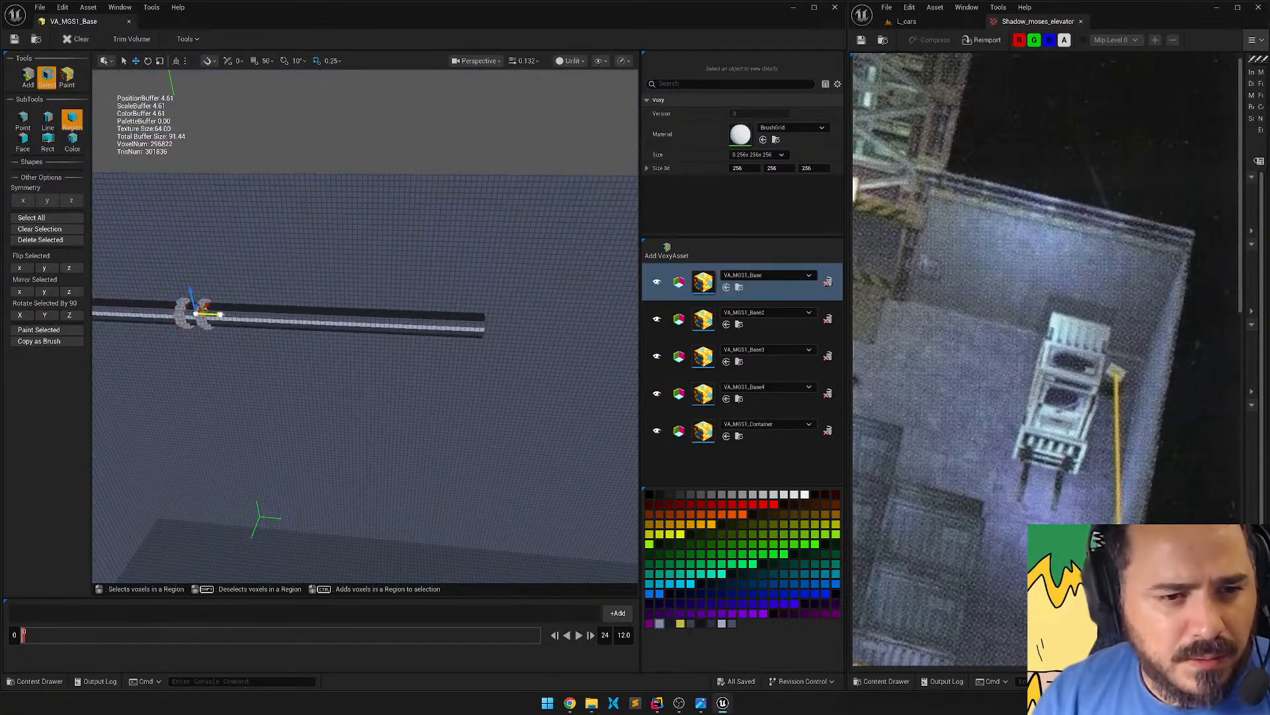
pyautogui.press('s')
pyautogui.moveTo(425, 327)
pyautogui.mouseDown(button='right')
pyautogui.moveTo(370, 327)
pyautogui.moveTo(450, 331)
pyautogui.mouseUp(button='right')
pyautogui.moveTo(1093, 514); pyautogui.dragTo(973, 434, button='right')
pyautogui.moveTo(987, 648)
pyautogui.mouseDown(button='right')
pyautogui.moveTo(1032, 454)
pyautogui.moveTo(1049, 492)
pyautogui.mouseUp(button='right')
pyautogui.moveTo(1150, 562); pyautogui.dragTo(1184, 387, button='right')
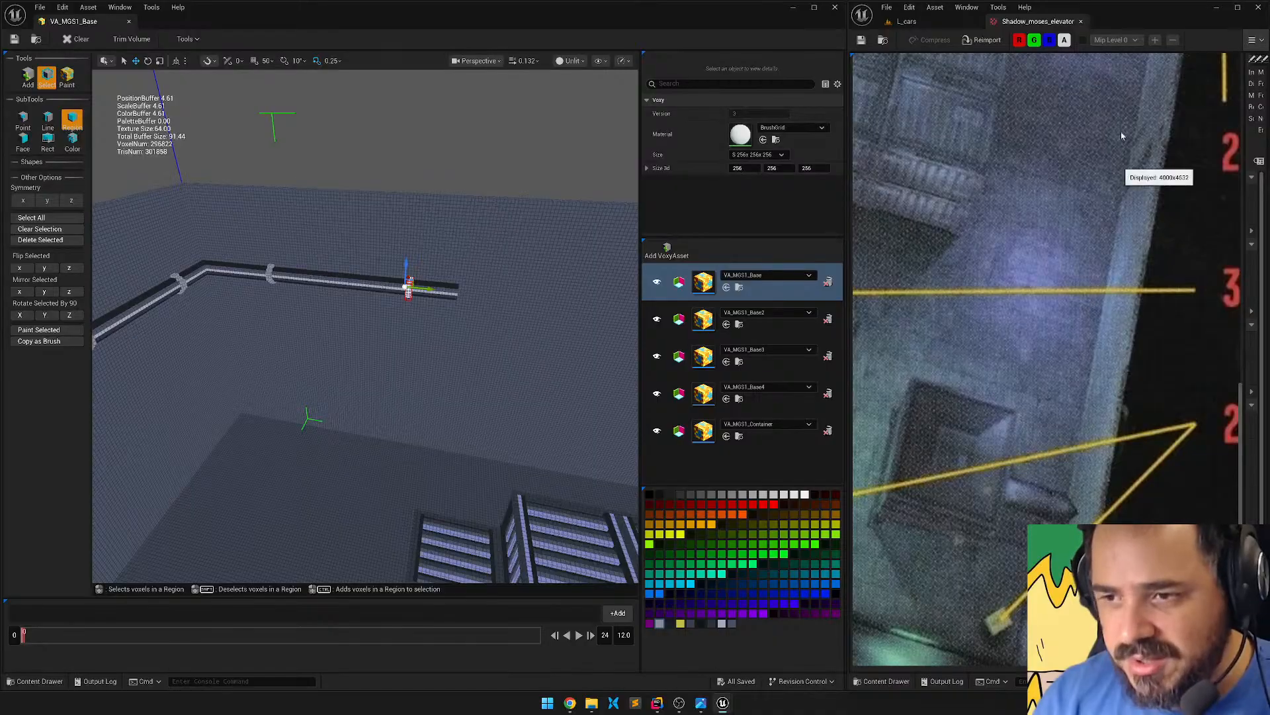
# Select the beam with its brackets on both walls as one region and place a duplicate of it directly above.
pyautogui.moveTo(1103, 263)
pyautogui.mouseDown(button='right')
pyautogui.moveTo(1075, 399)
pyautogui.moveTo(1000, 554)
pyautogui.mouseUp(button='right')
pyautogui.moveTo(1043, 381); pyautogui.dragTo(1018, 605, button='right')
pyautogui.moveTo(1056, 203); pyautogui.dragTo(1059, 531, button='right')
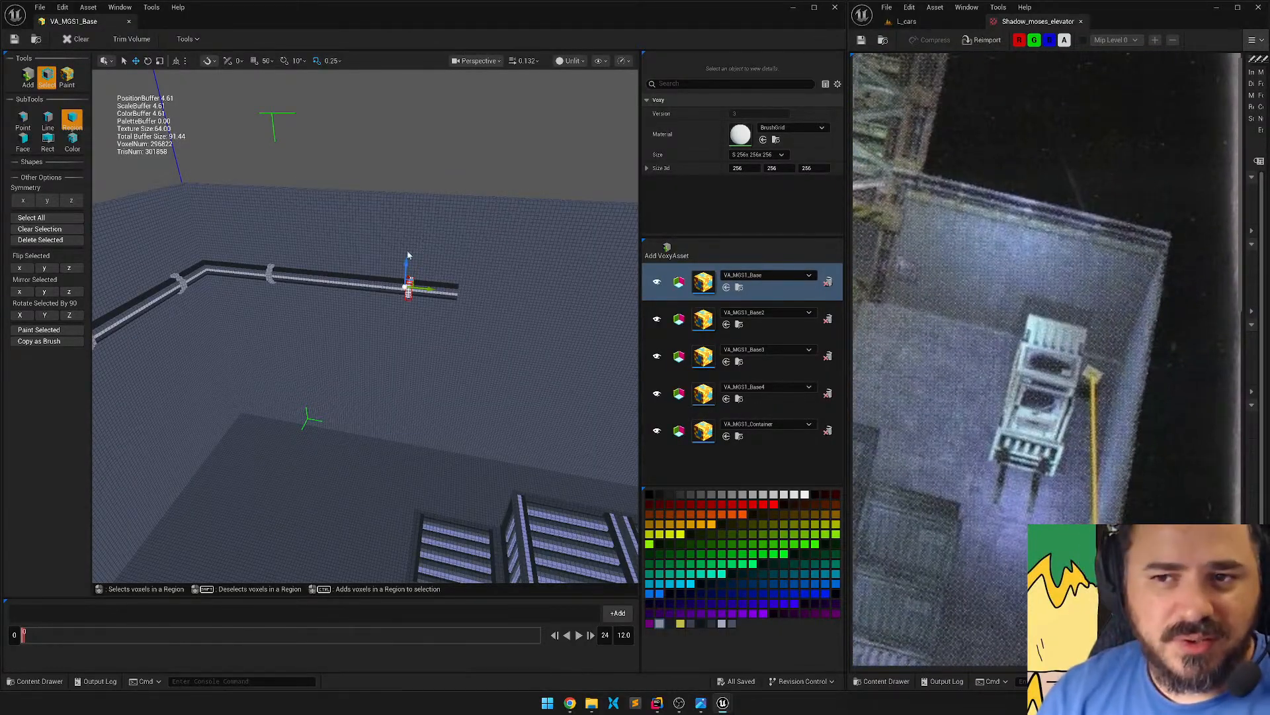
pyautogui.moveTo(364, 324); pyautogui.dragTo(366, 256, button='right')
pyautogui.press('s')
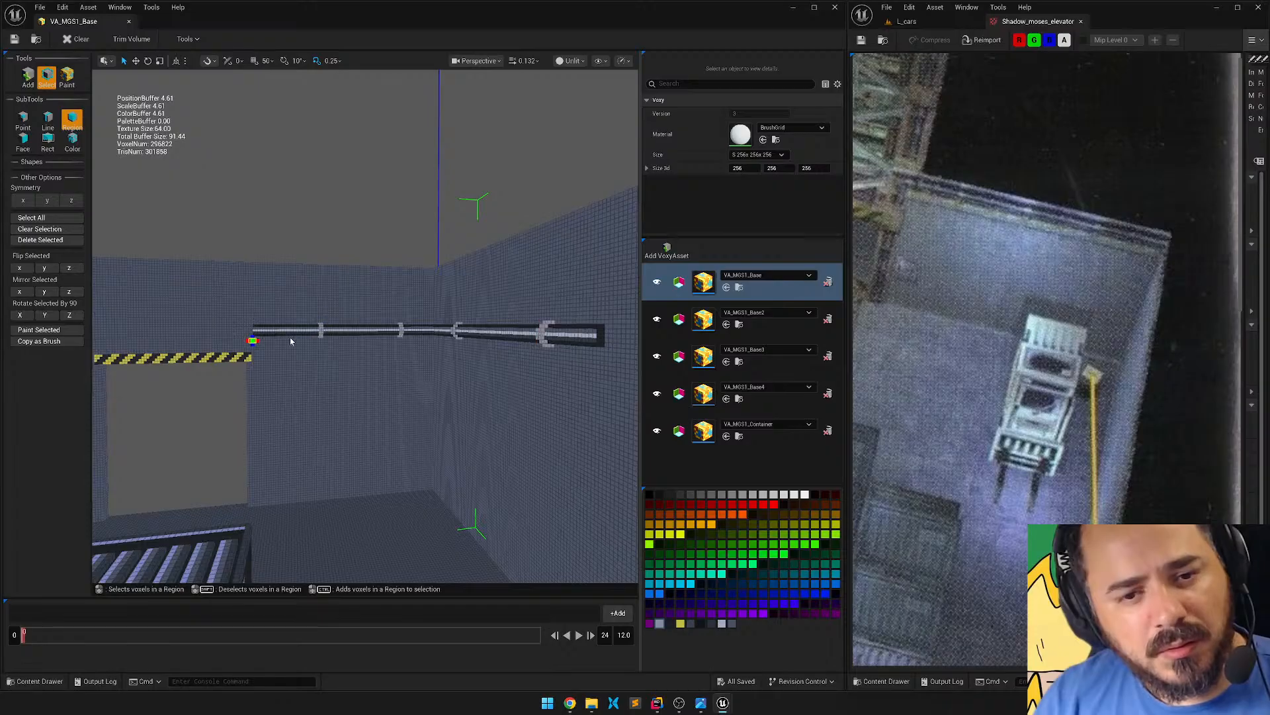
pyautogui.moveTo(290, 341); pyautogui.dragTo(612, 317)
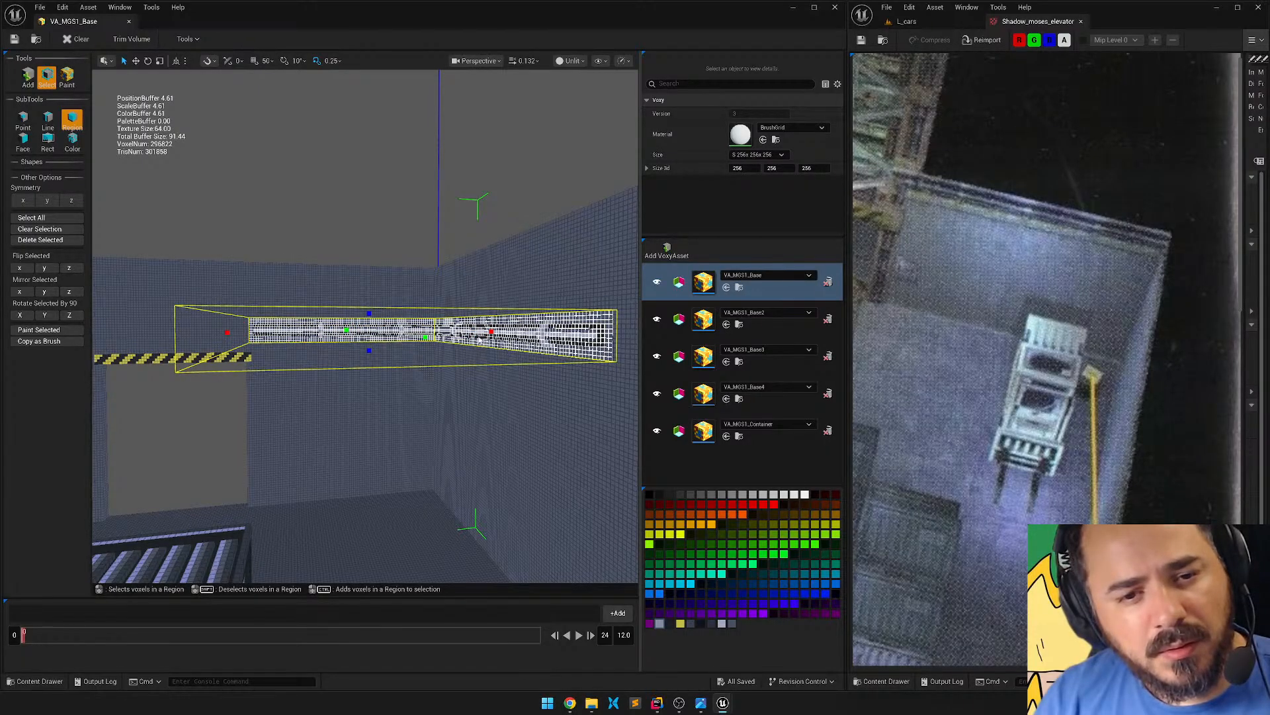
pyautogui.press('w')
pyautogui.moveTo(377, 356); pyautogui.dragTo(299, 343, button='right')
pyautogui.moveTo(300, 337); pyautogui.dragTo(315, 242)
pyautogui.press('w')
pyautogui.moveTo(315, 242); pyautogui.dragTo(477, 216, button='right')
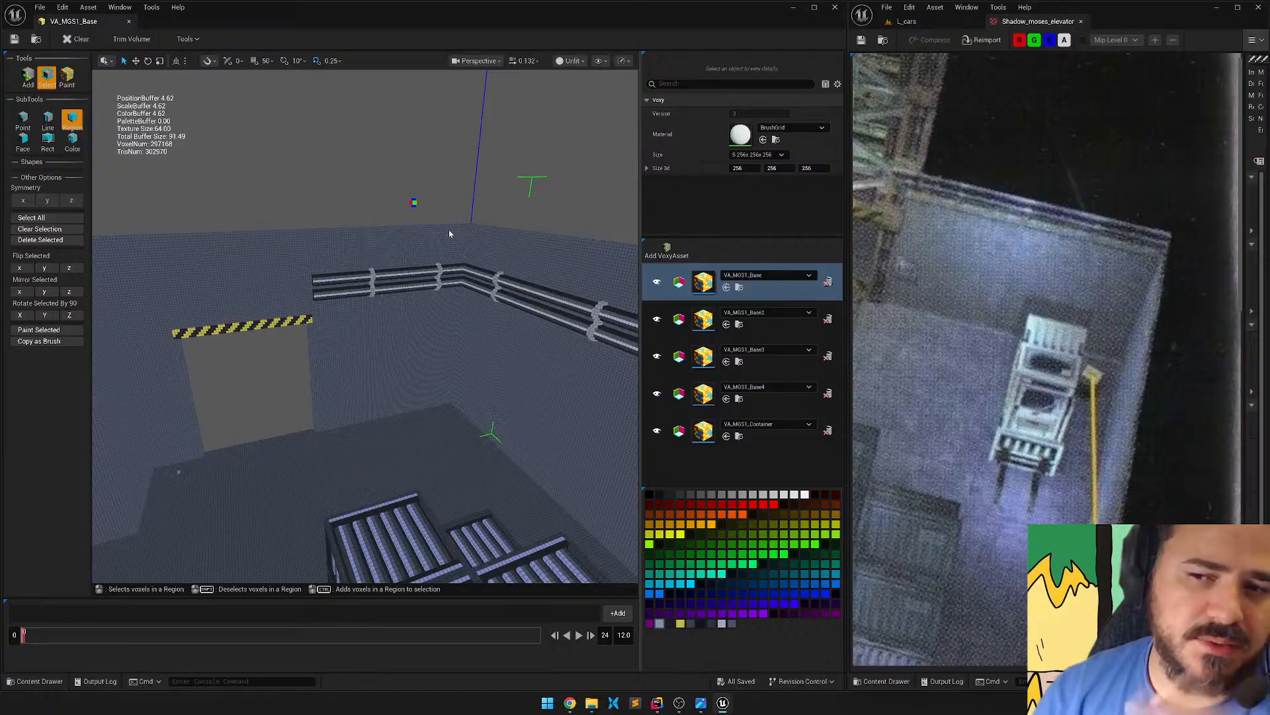
# Examine the reference image from the striped doorway past the containers to the barrels and square vent in the greenish floor area.
pyautogui.moveTo(477, 265); pyautogui.dragTo(443, 328, button='right')
pyautogui.moveTo(936, 316); pyautogui.dragTo(1055, 232, button='right')
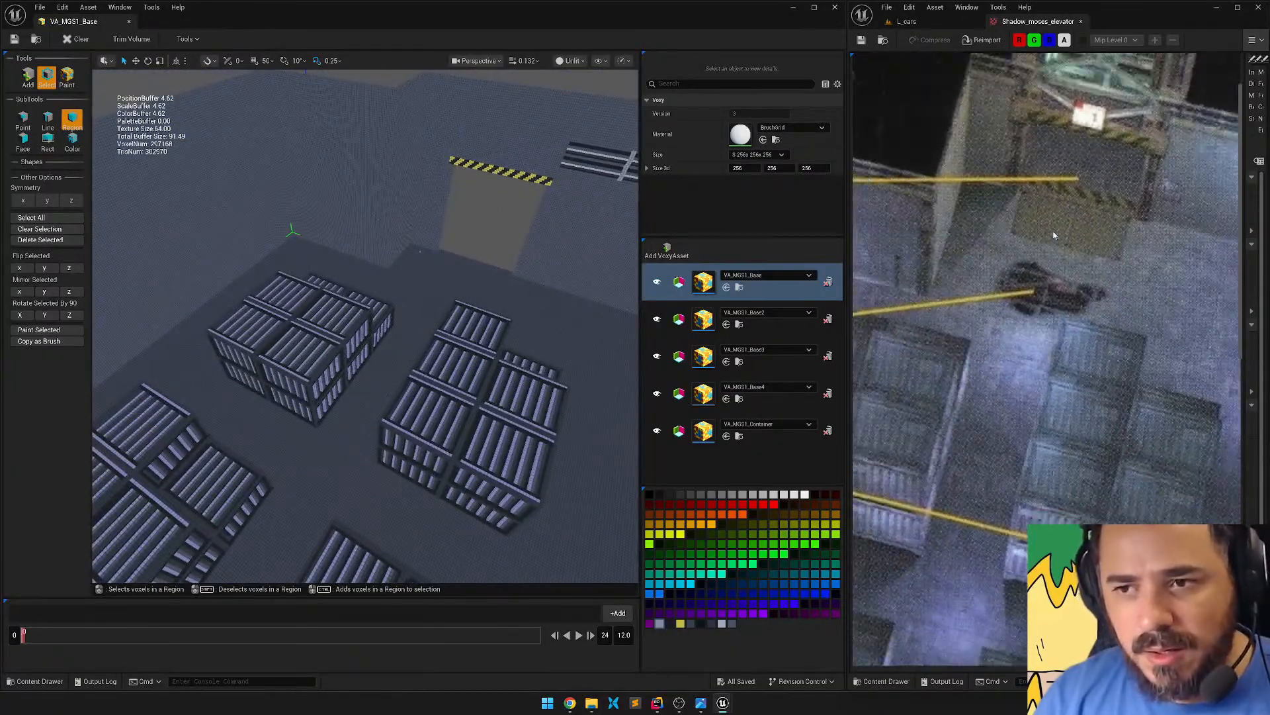
pyautogui.scroll(-2, 1054, 233)
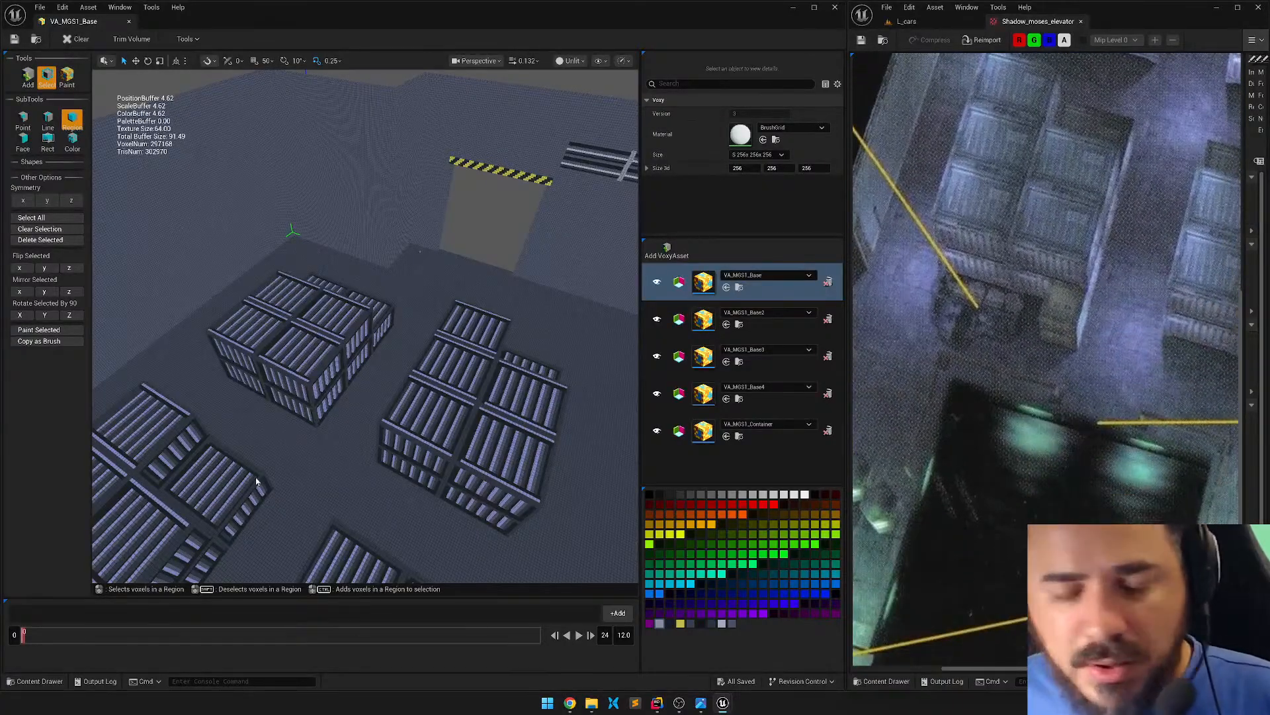
pyautogui.moveTo(257, 481); pyautogui.dragTo(260, 529, button='right')
pyautogui.scroll(4, 1064, 406)
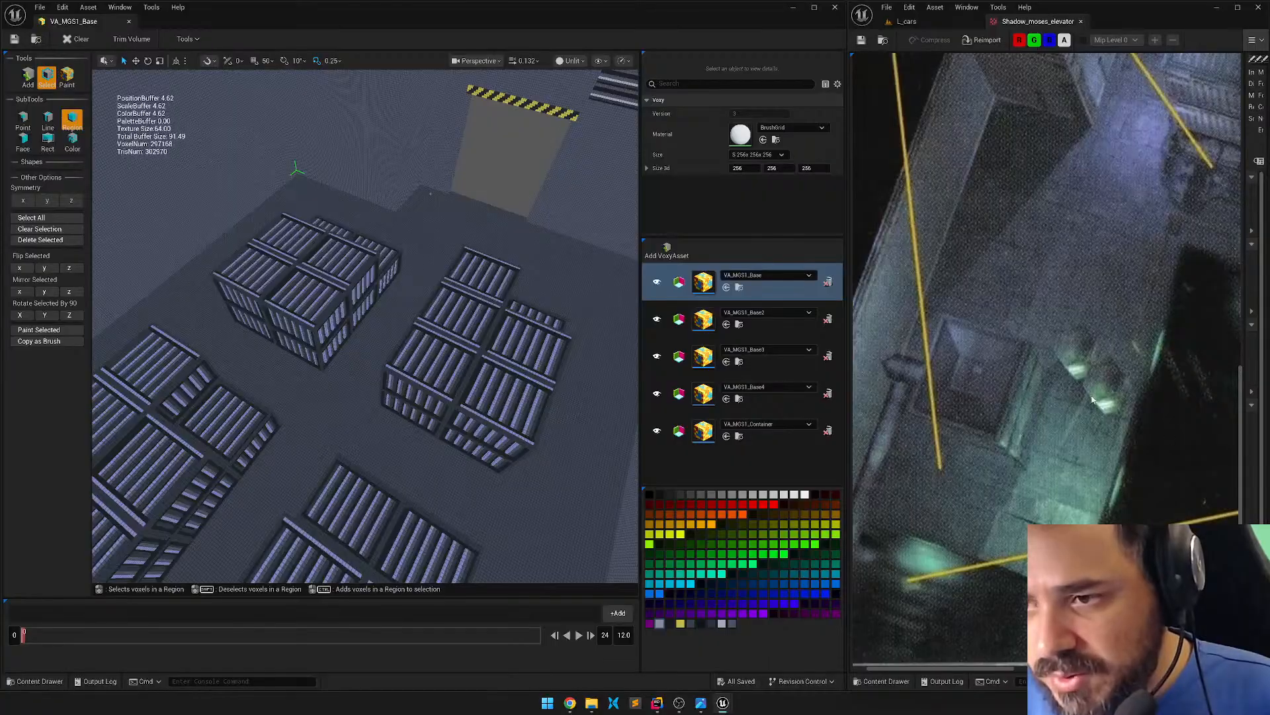
pyautogui.moveTo(327, 431); pyautogui.dragTo(424, 371, button='right')
# Make VA_MGS1_Container the active asset, save, and switch to adding voxels with the 3D cylinder brush.
pyautogui.click(754, 459)
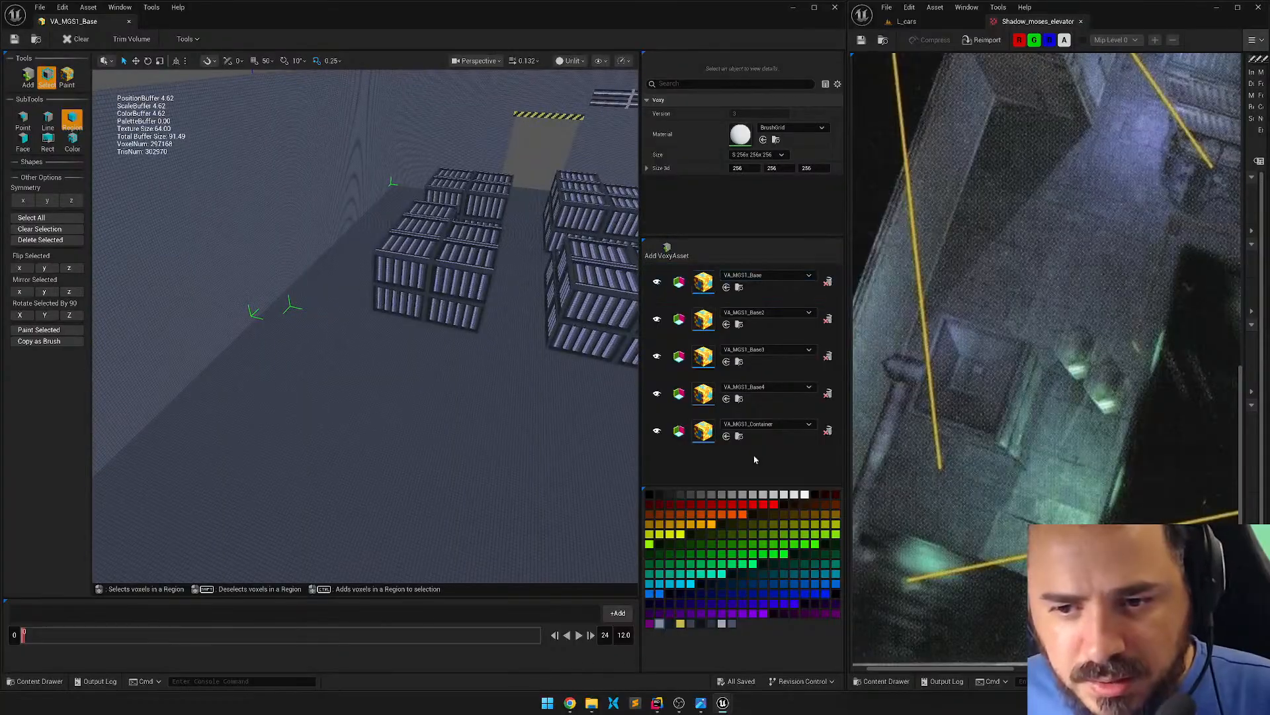
pyautogui.click(748, 440)
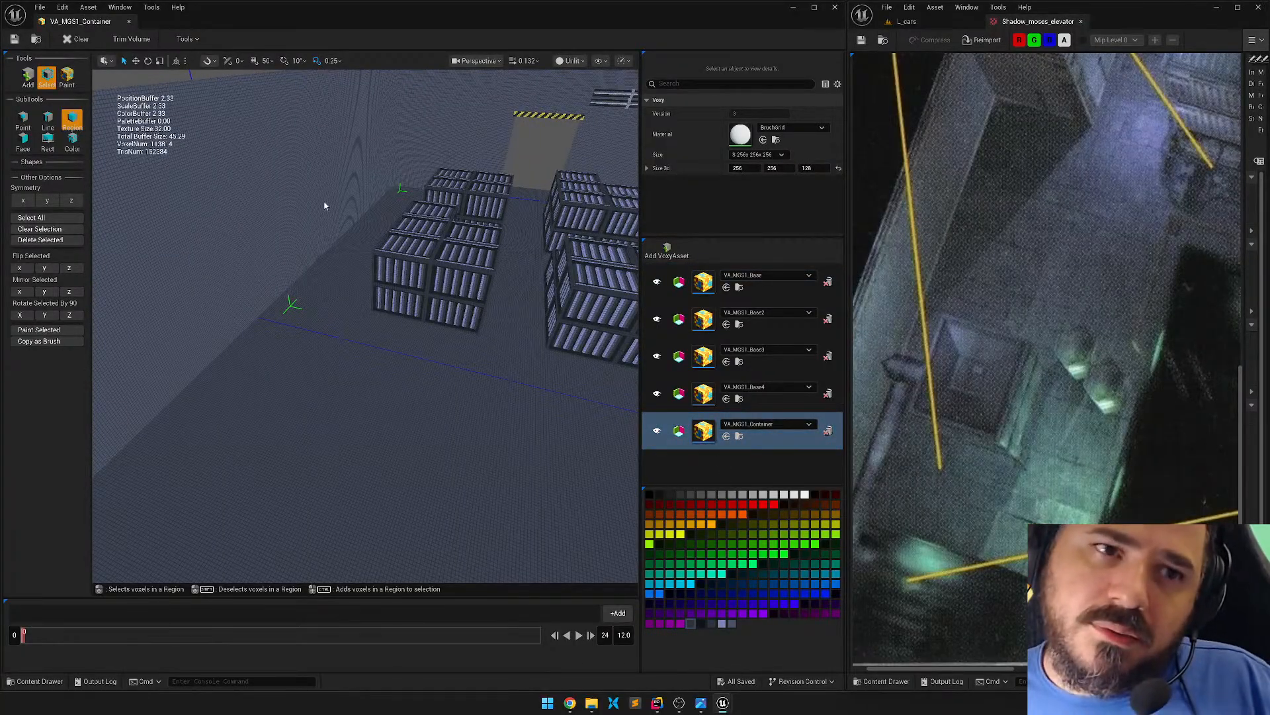
pyautogui.hotkey('ctrl', 's')
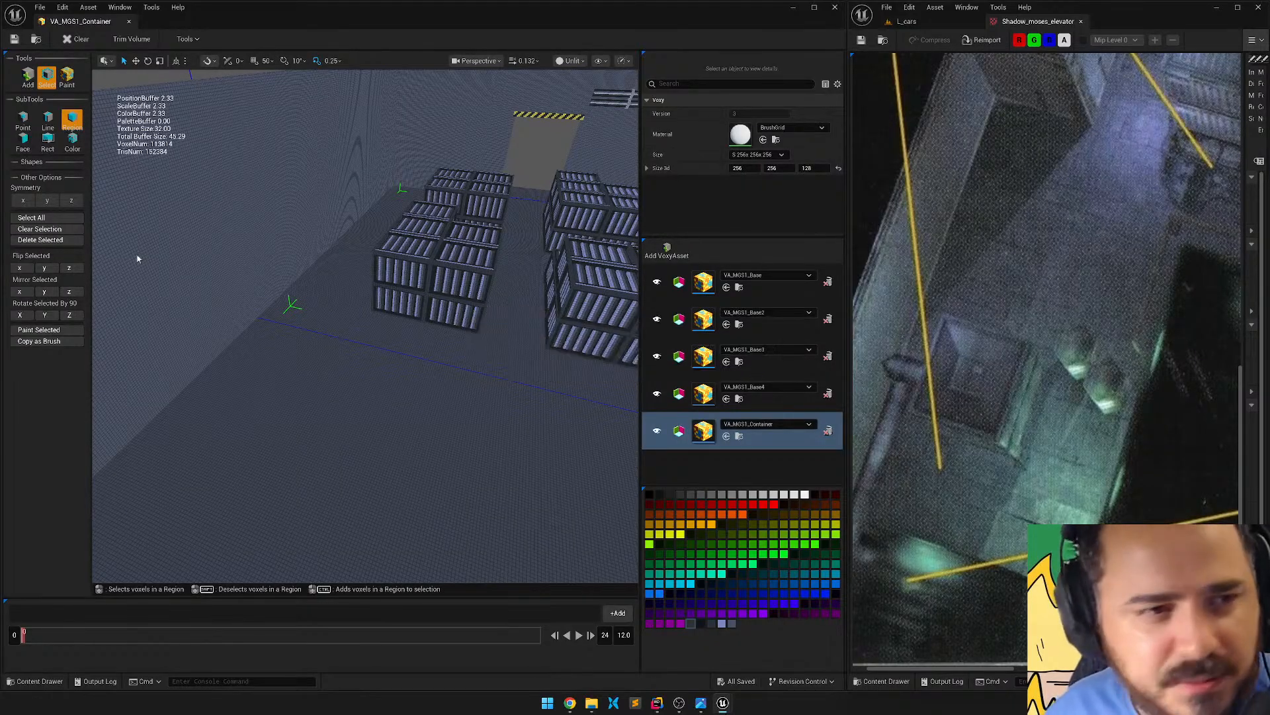
pyautogui.click(26, 77)
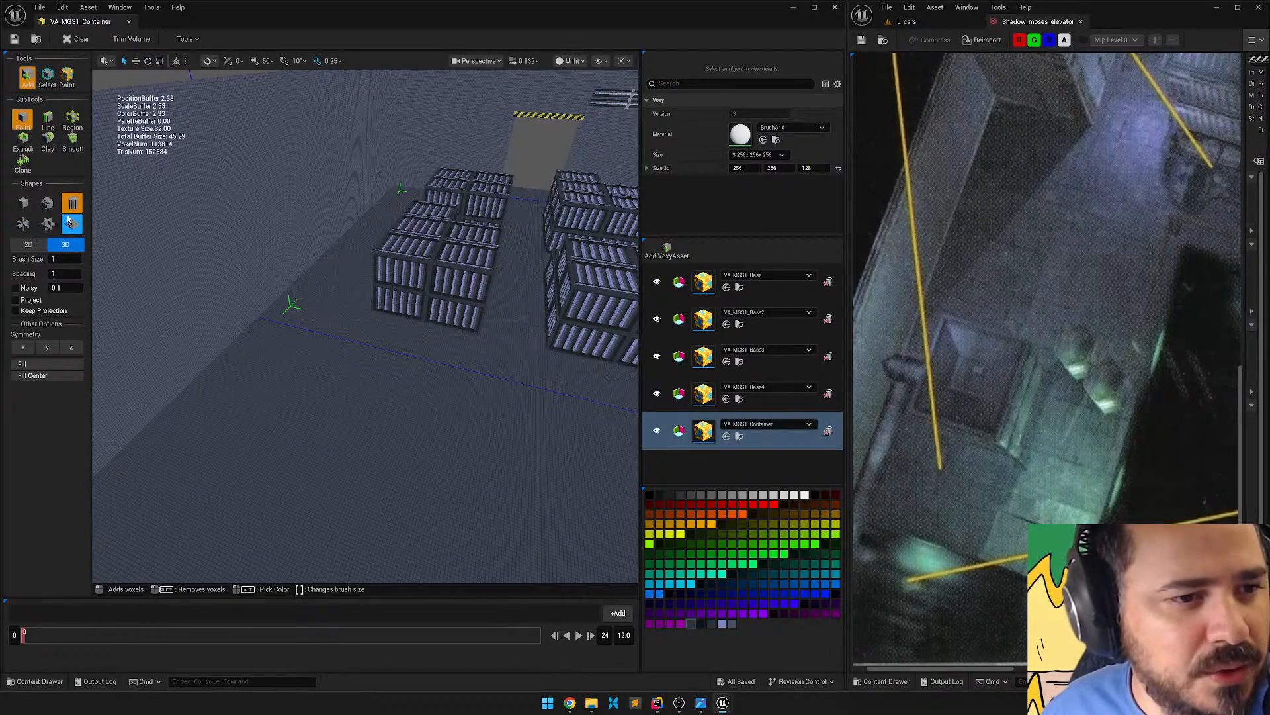
# Examine the whole dock layout and check which floor areas VA_MGS1_Base4 and VA_MGS1_Base3 cover.
pyautogui.moveTo(380, 272); pyautogui.dragTo(291, 165, button='right')
pyautogui.press('s')
pyautogui.press('d')
pyautogui.moveTo(436, 301); pyautogui.dragTo(431, 343, button='right')
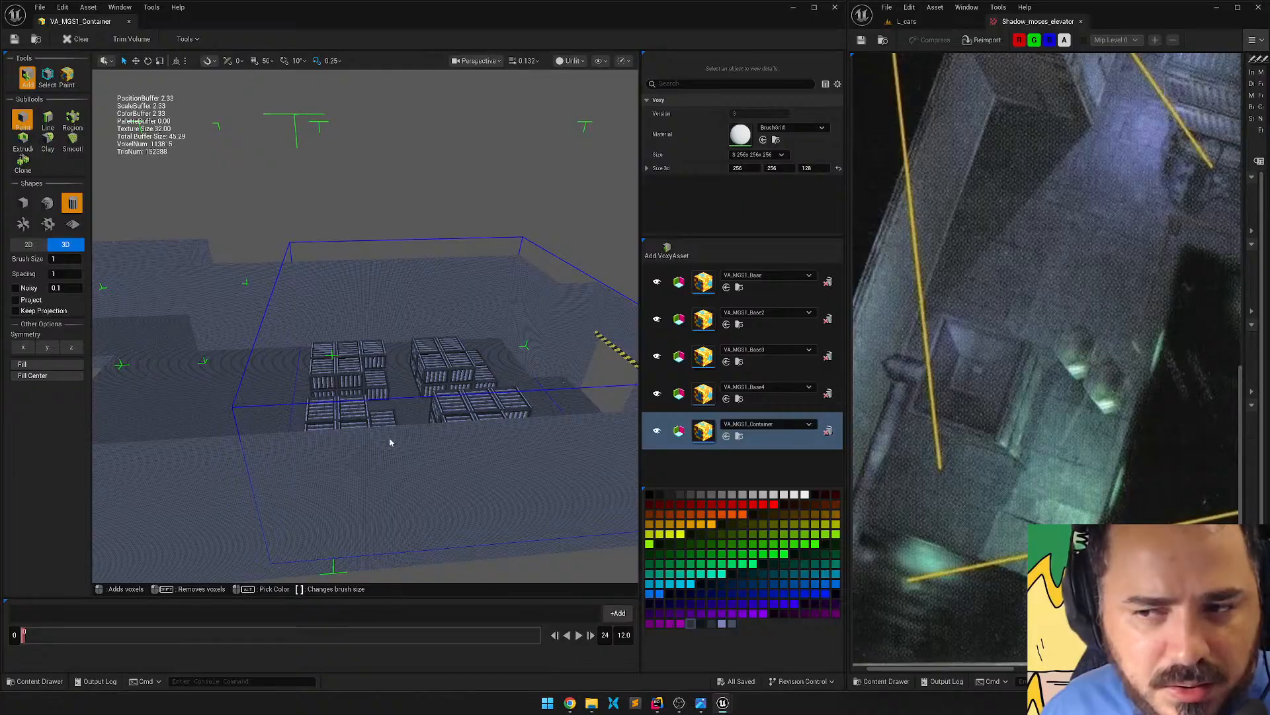
pyautogui.moveTo(390, 442); pyautogui.dragTo(422, 438, button='right')
pyautogui.press('a')
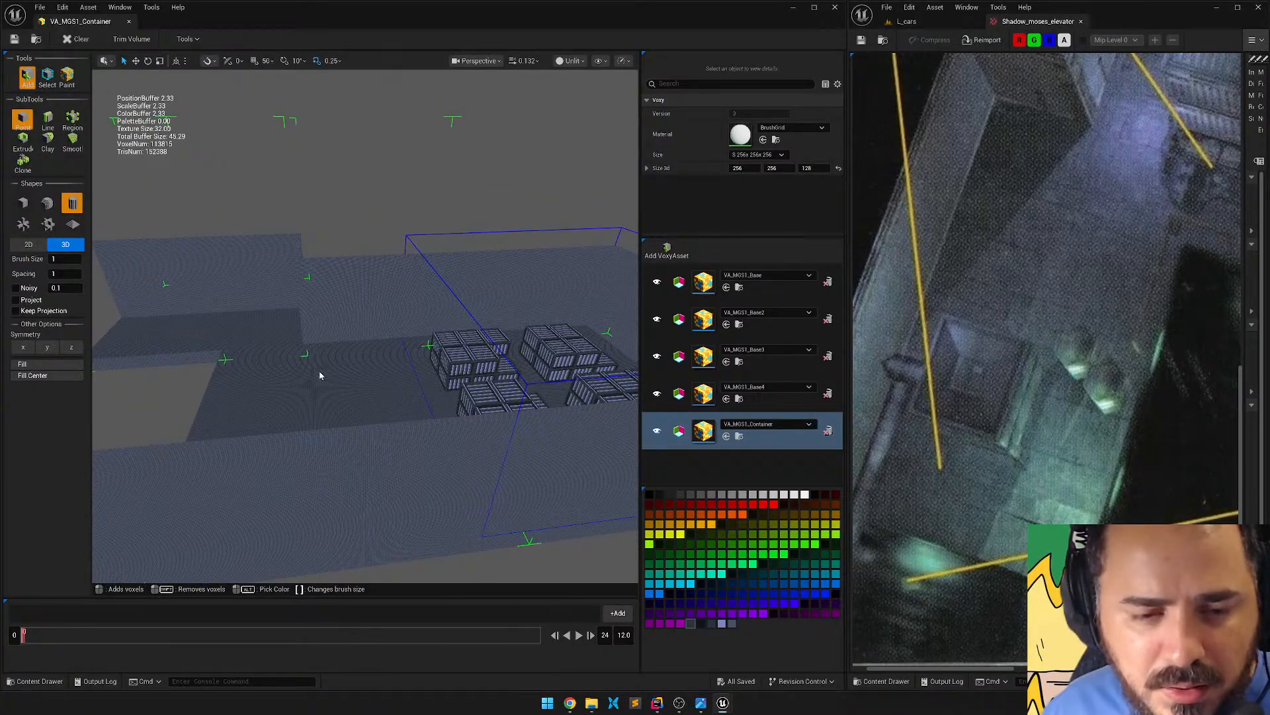
pyautogui.press('w')
pyautogui.moveTo(320, 375); pyautogui.dragTo(341, 410, button='right')
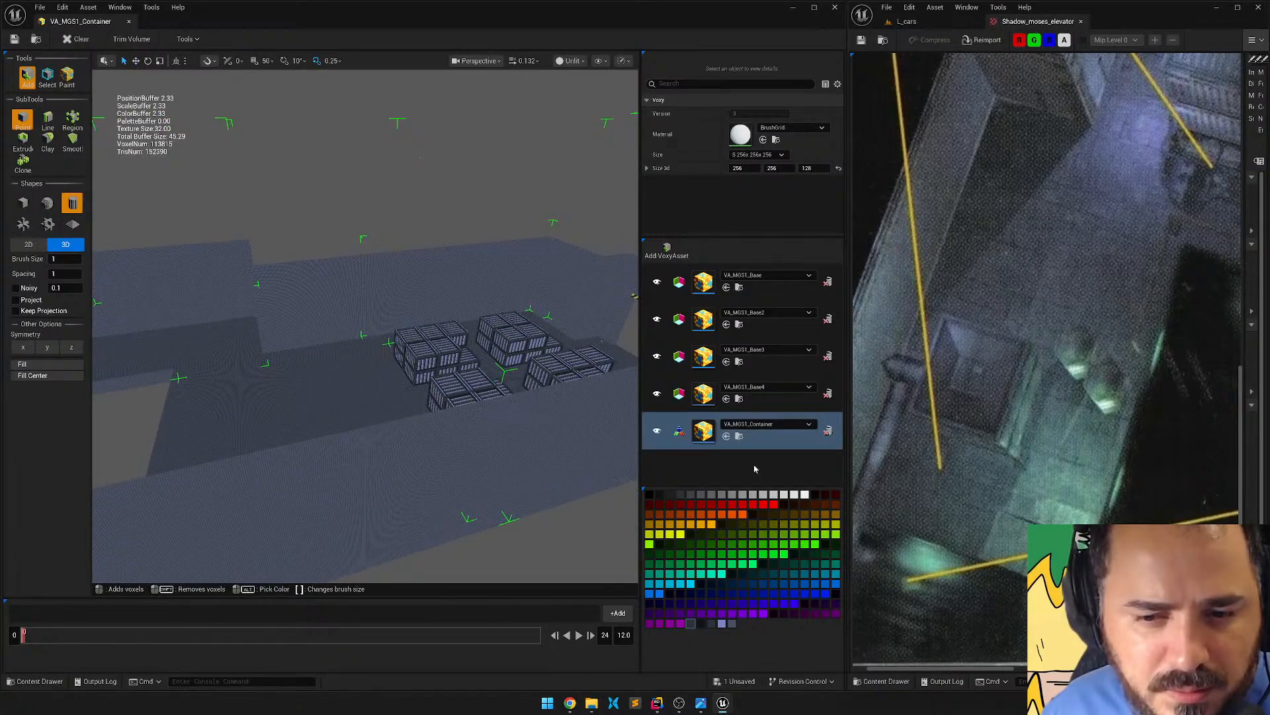
pyautogui.click(668, 404)
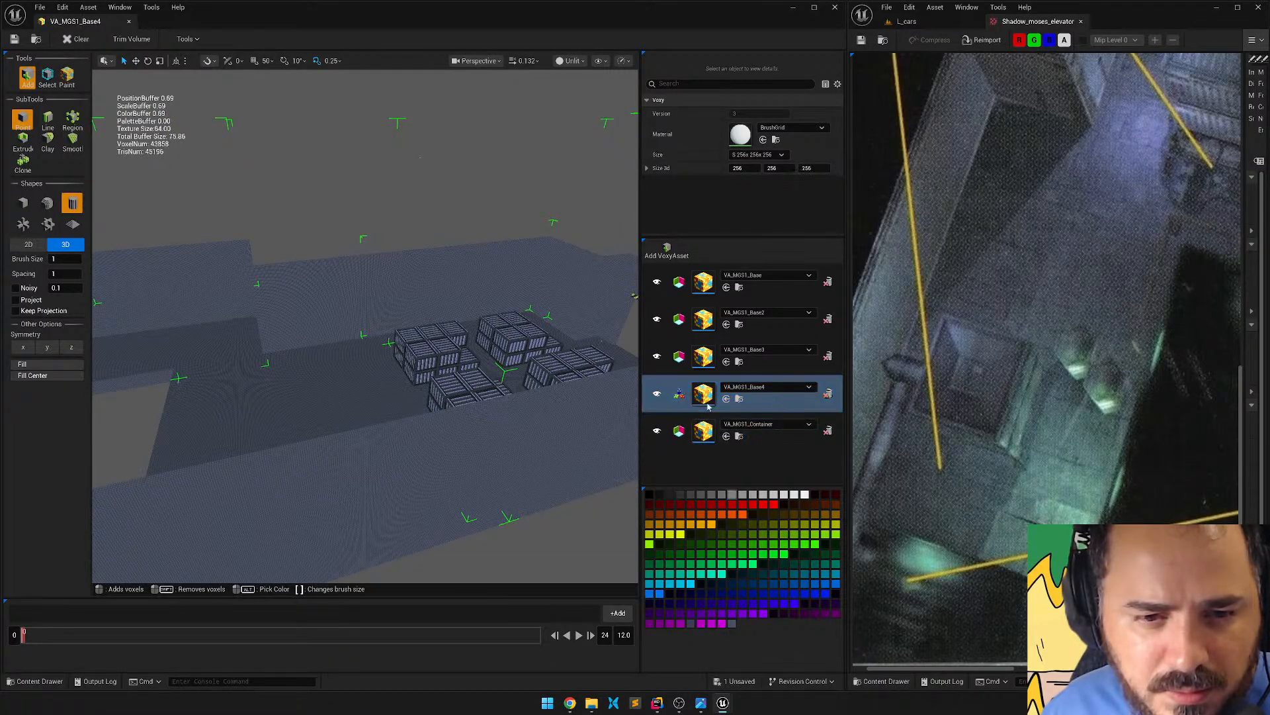
pyautogui.moveTo(364, 326)
pyautogui.mouseDown(button='right')
pyautogui.moveTo(367, 288)
pyautogui.moveTo(418, 317)
pyautogui.moveTo(502, 316)
pyautogui.moveTo(431, 352)
pyautogui.moveTo(371, 344)
pyautogui.mouseUp(button='right')
pyautogui.click(806, 372)
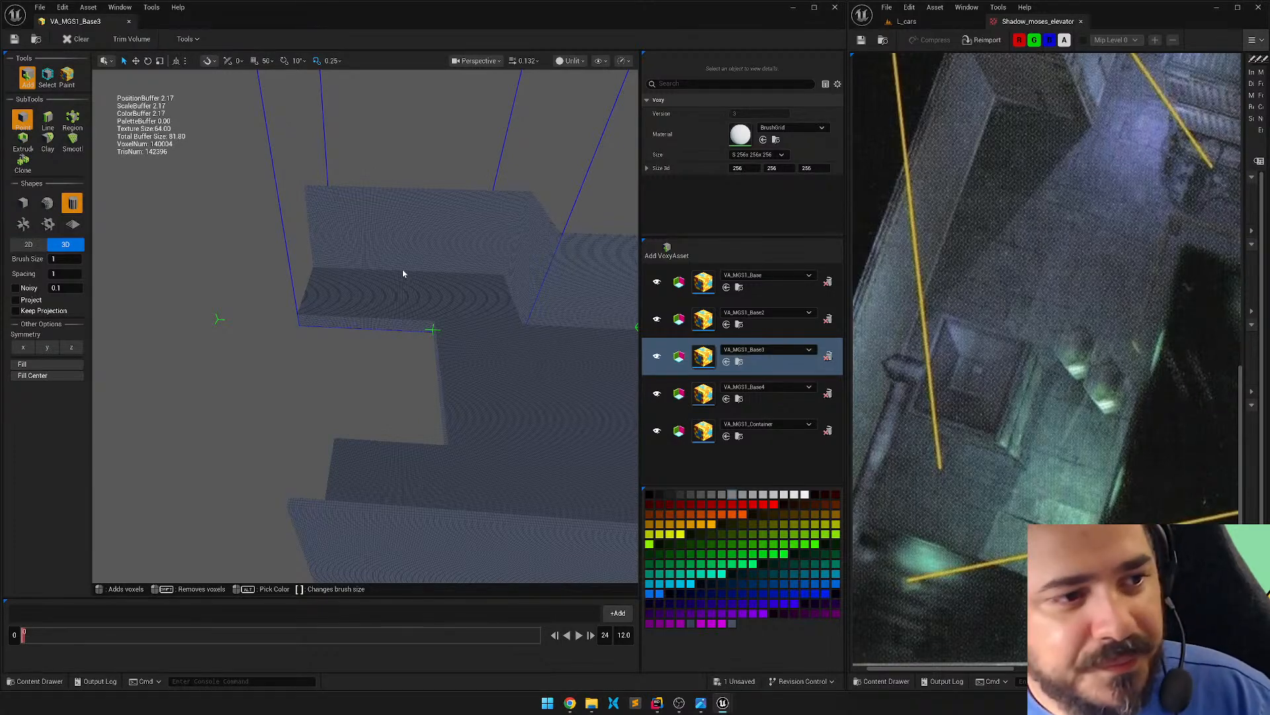
pyautogui.moveTo(390, 279); pyautogui.dragTo(424, 278, button='right')
pyautogui.press('s')
pyautogui.moveTo(424, 358); pyautogui.dragTo(456, 363, button='right')
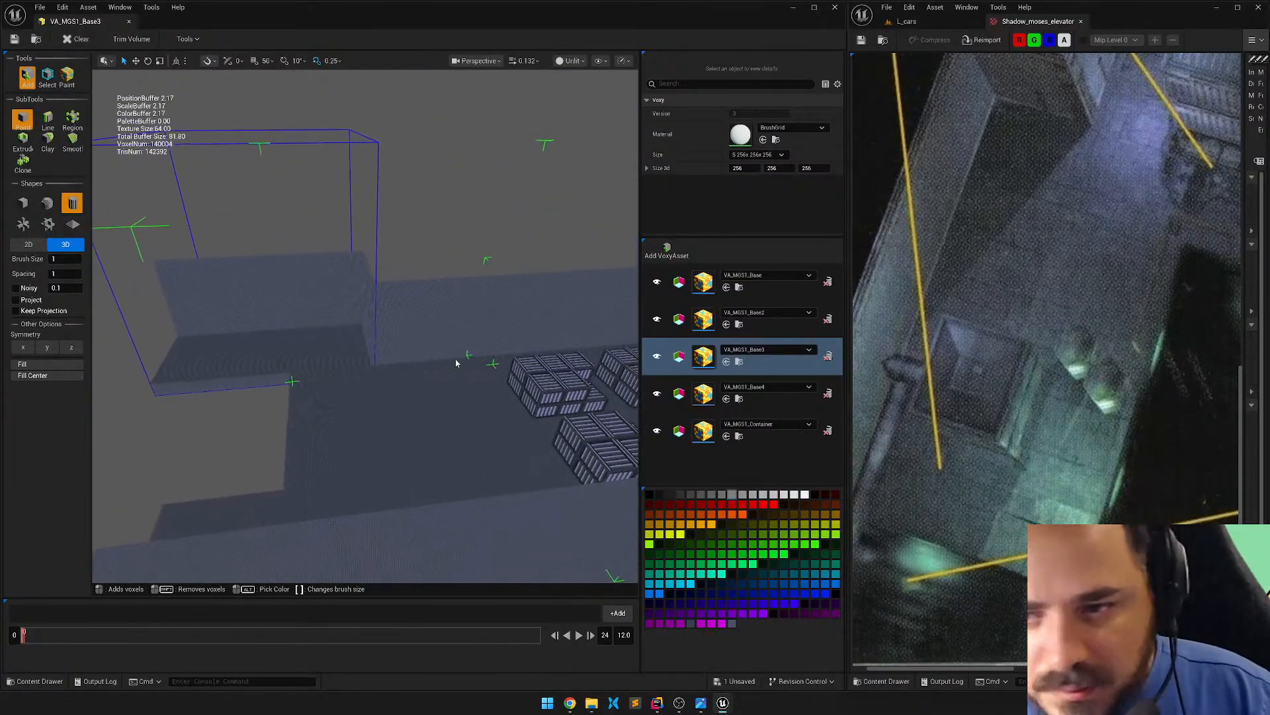
# Make VA_MGS1_Base2 the active asset and try the cylinder brush at size 29 on its open floor near the containers.
pyautogui.click(764, 324)
pyautogui.press('w')
pyautogui.scroll(1, 381, 226)
pyautogui.moveTo(381, 226); pyautogui.dragTo(324, 314, button='right')
pyautogui.press('d')
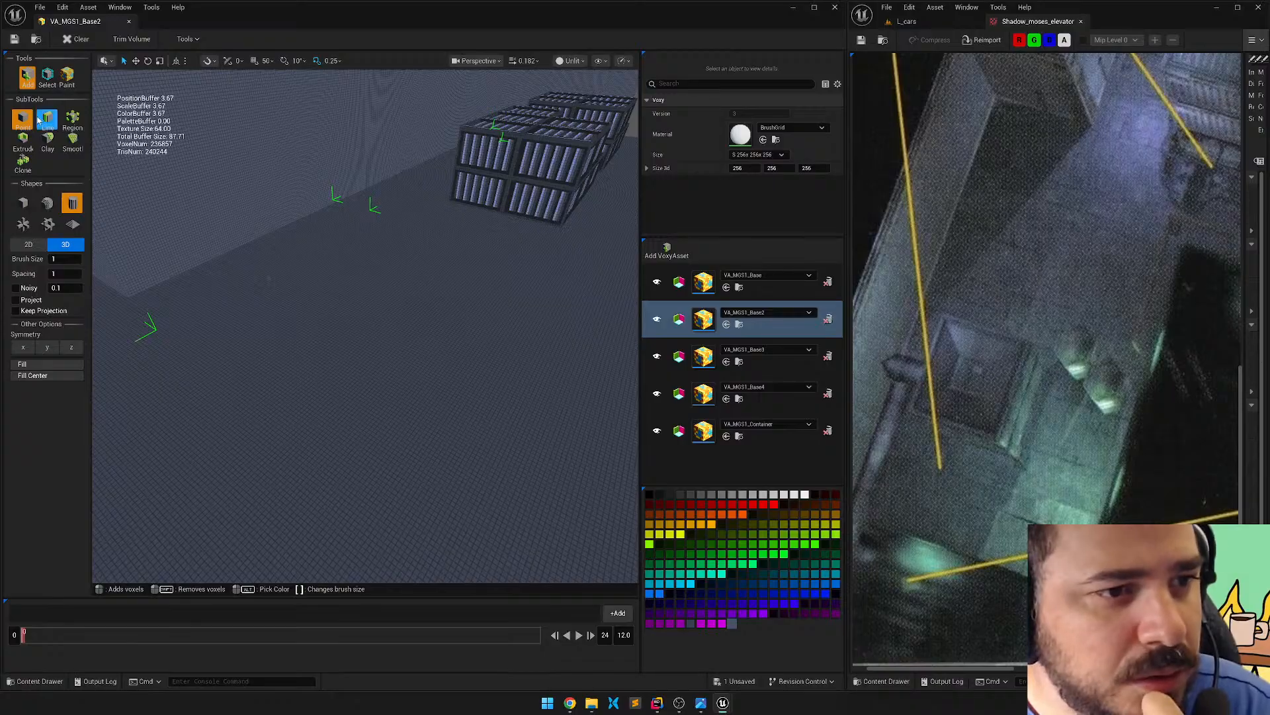
pyautogui.moveTo(406, 268); pyautogui.dragTo(437, 274, button='right')
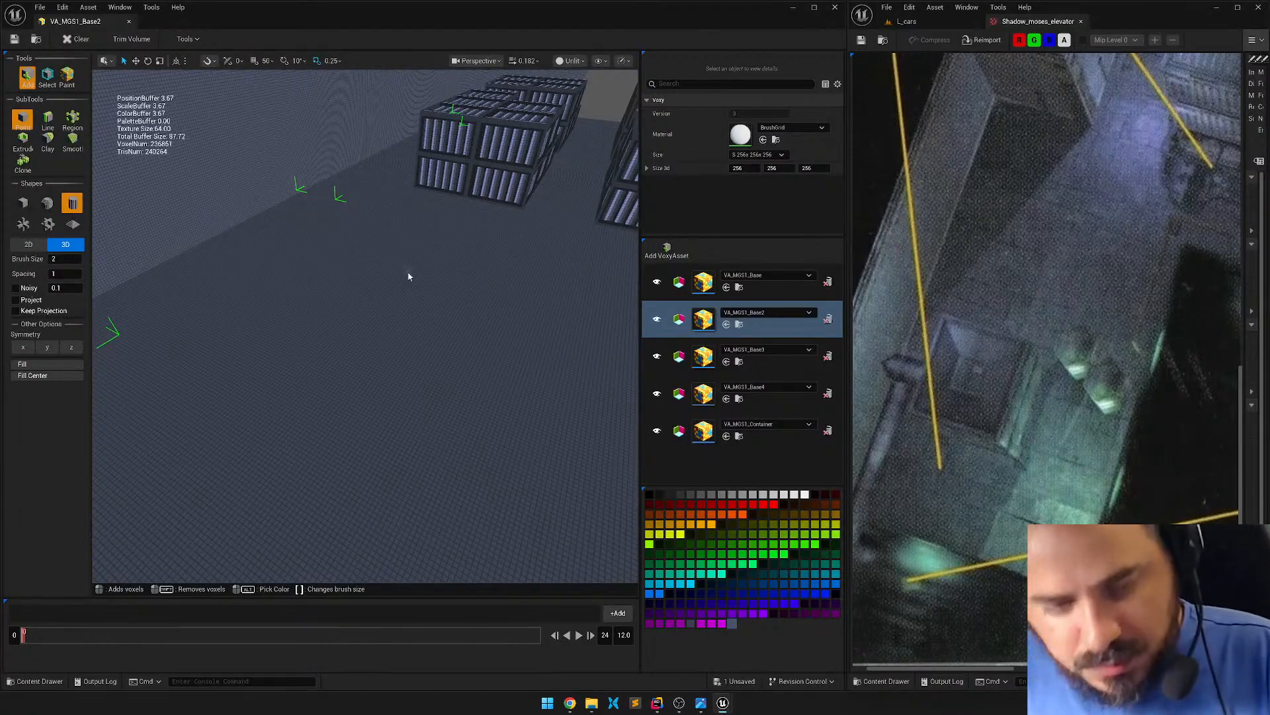
pyautogui.press(']')
pyautogui.press(']')
pyautogui.press(']')
pyautogui.press(']')
pyautogui.press(']')
pyautogui.press(']')
pyautogui.press(']')
pyautogui.press(']')
pyautogui.press(']')
pyautogui.press(']')
pyautogui.press(']')
pyautogui.press(']')
pyautogui.press(']')
pyautogui.press(']')
pyautogui.press(']')
pyautogui.press(']')
pyautogui.press(']')
pyautogui.press(']')
pyautogui.press(']')
pyautogui.press(']')
pyautogui.press('[')
pyautogui.press('[')
pyautogui.press('[')
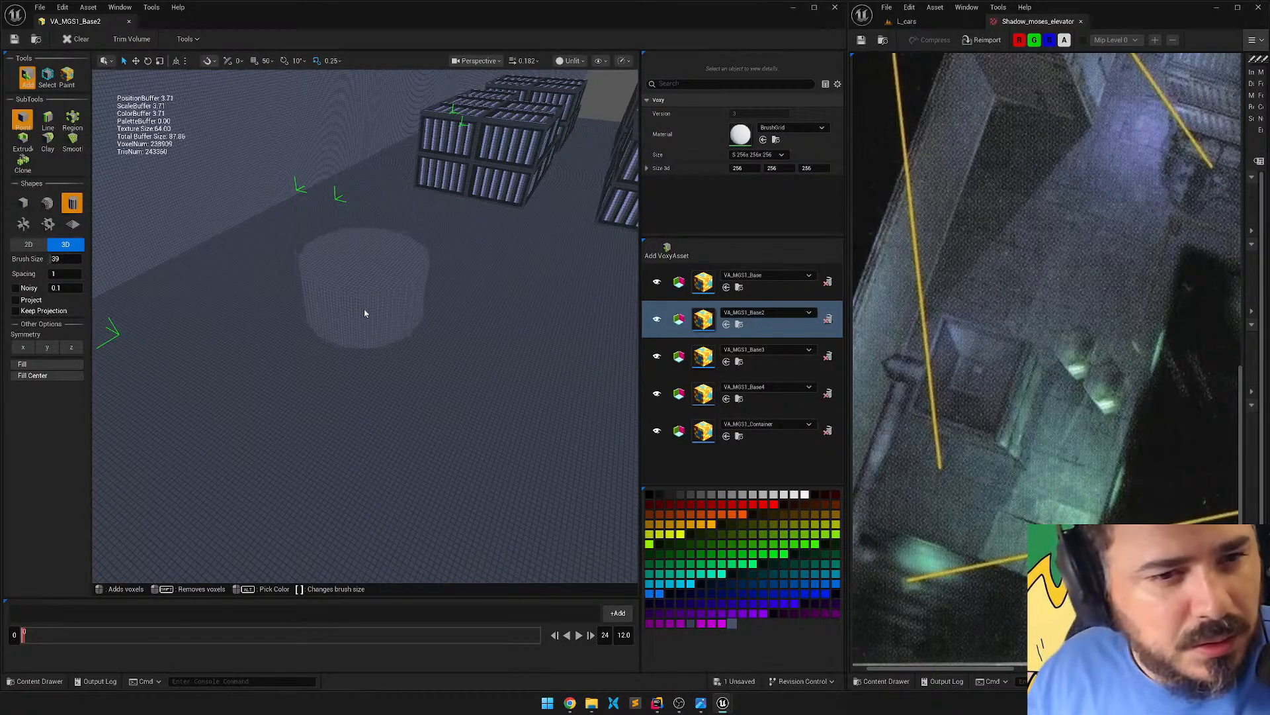
pyautogui.press('[')
pyautogui.press('[')
pyautogui.press('[')
pyautogui.press('[')
pyautogui.press('[')
pyautogui.press('[')
pyautogui.press('[')
pyautogui.press('[')
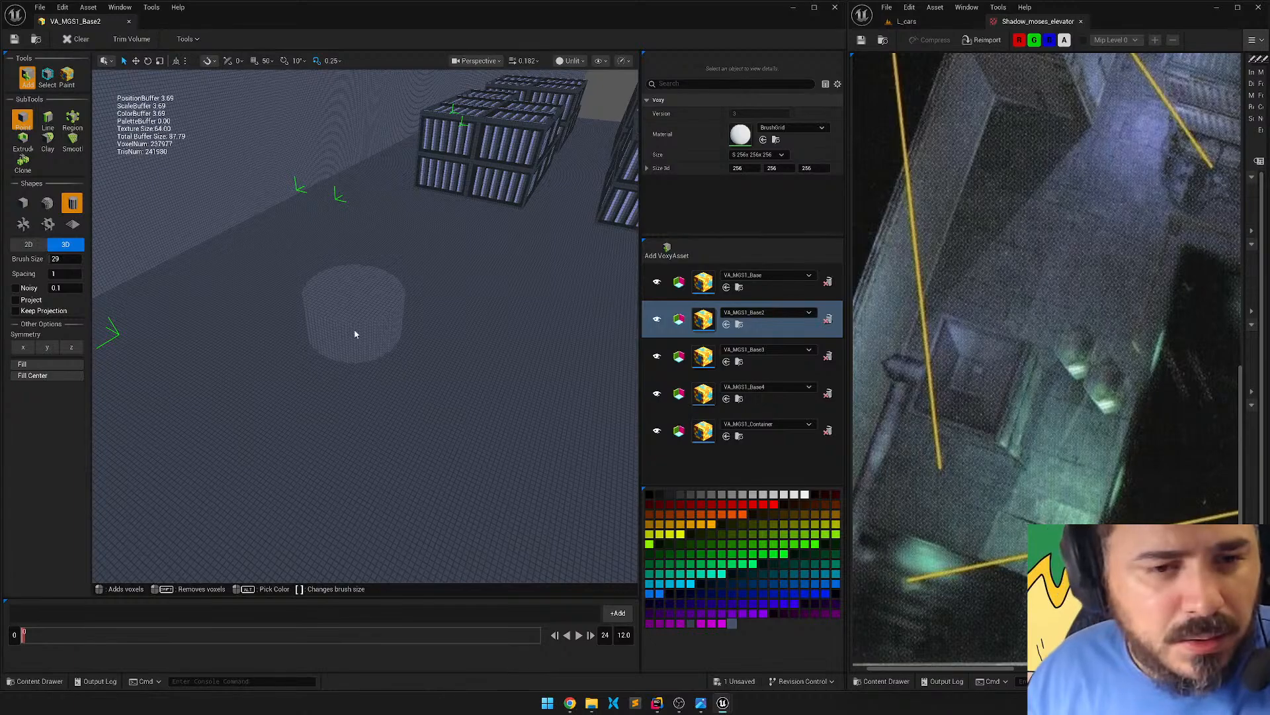
# Make VA_MGS1_Base3 the active asset and set the cylinder brush size to 15 over its floor.
pyautogui.moveTo(358, 326)
pyautogui.mouseDown(button='right')
pyautogui.moveTo(391, 371)
pyautogui.moveTo(411, 357)
pyautogui.moveTo(452, 365)
pyautogui.moveTo(401, 382)
pyautogui.moveTo(372, 368)
pyautogui.mouseUp(button='right')
pyautogui.press('s')
pyautogui.scroll(1, 411, 357)
pyautogui.press('s')
pyautogui.press('w')
pyautogui.press('s')
pyautogui.moveTo(256, 365); pyautogui.dragTo(225, 364, button='right')
pyautogui.press('w')
pyautogui.click(769, 372)
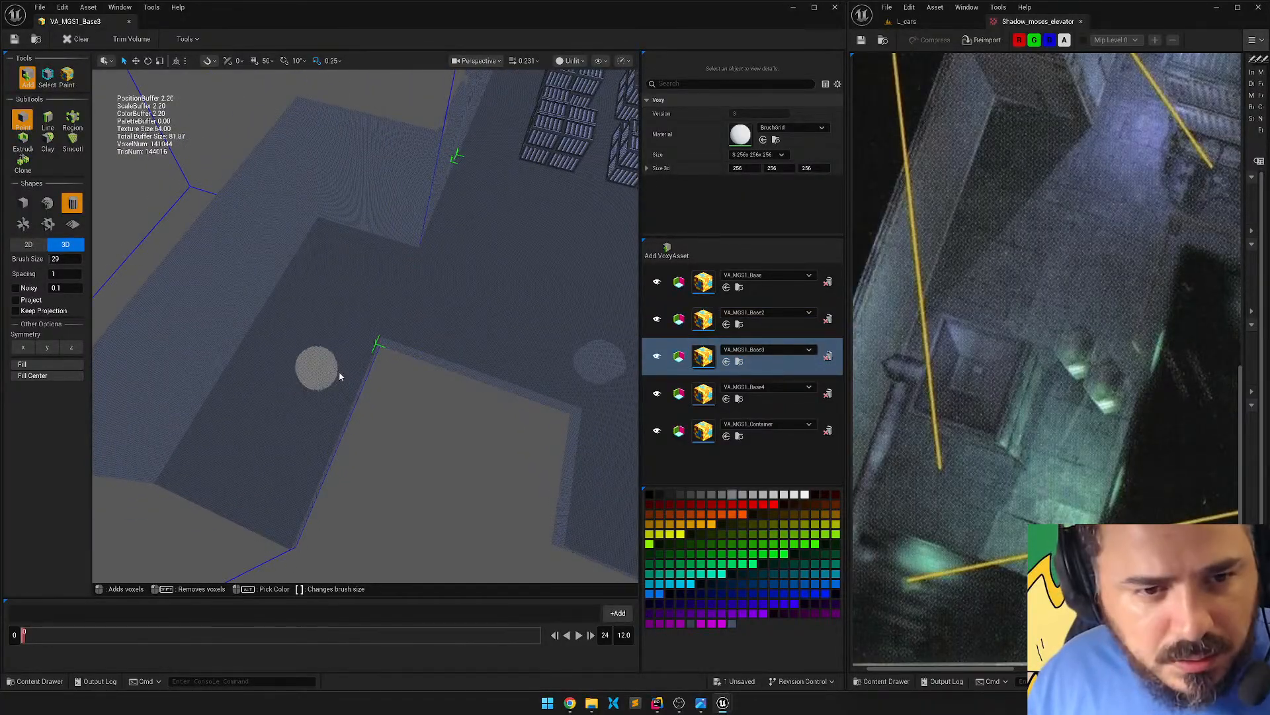
pyautogui.press('[')
pyautogui.press('[')
pyautogui.press('[')
pyautogui.press('[')
pyautogui.press('[')
pyautogui.press('[')
pyautogui.press('[')
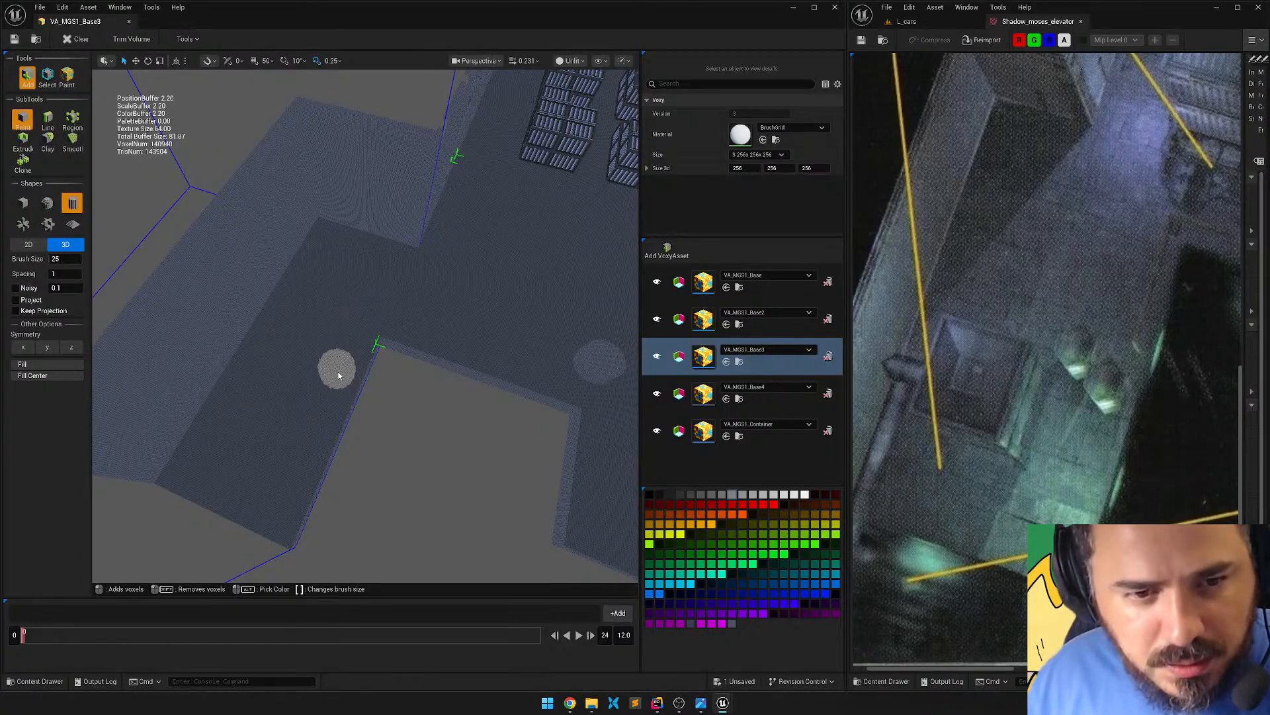
pyautogui.press('[')
pyautogui.press('[')
pyautogui.press('[')
pyautogui.press('[')
pyautogui.press('[')
pyautogui.press('[')
pyautogui.press('[')
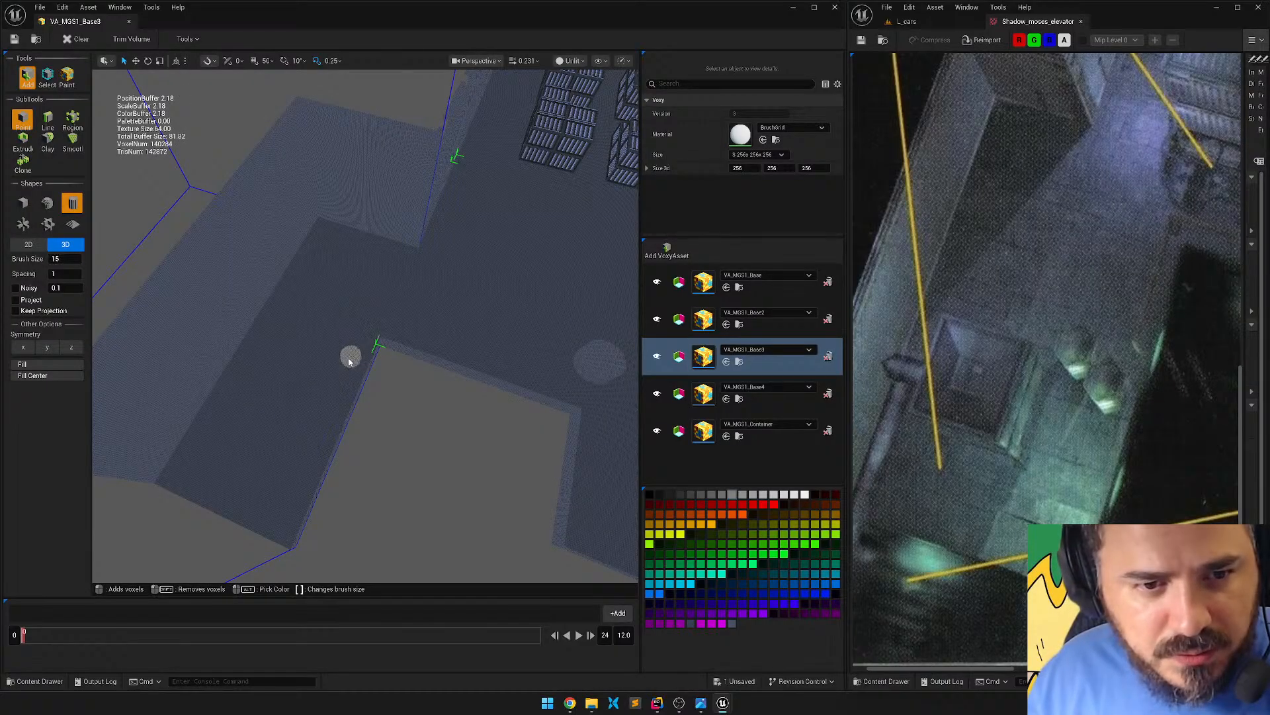
# Replace the dark purple swatch in the last palette row with the barrels' pale green sampled from the reference image.
pyautogui.press('w')
pyautogui.moveTo(337, 362)
pyautogui.mouseDown(button='right')
pyautogui.moveTo(329, 346)
pyautogui.moveTo(343, 352)
pyautogui.mouseUp(button='right')
pyautogui.press('s')
pyautogui.press('w')
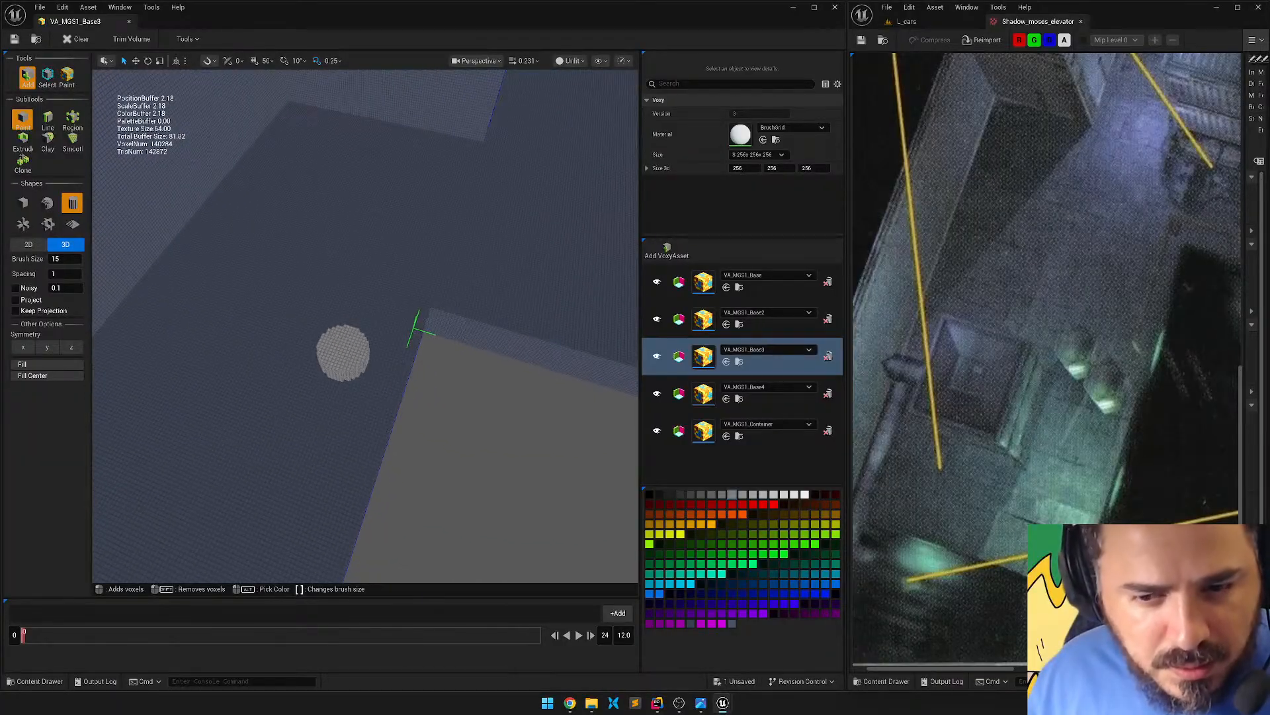
pyautogui.doubleClick(658, 623)
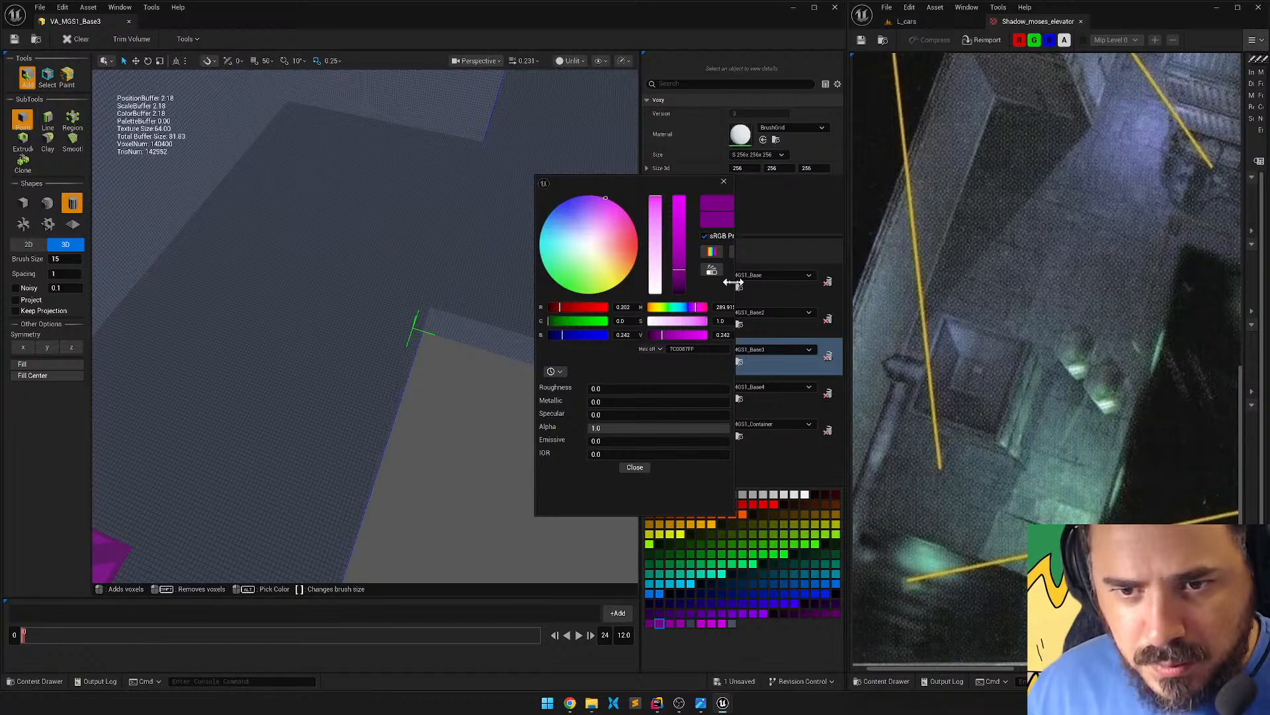
pyautogui.moveTo(733, 282); pyautogui.dragTo(786, 282)
pyautogui.click(741, 251)
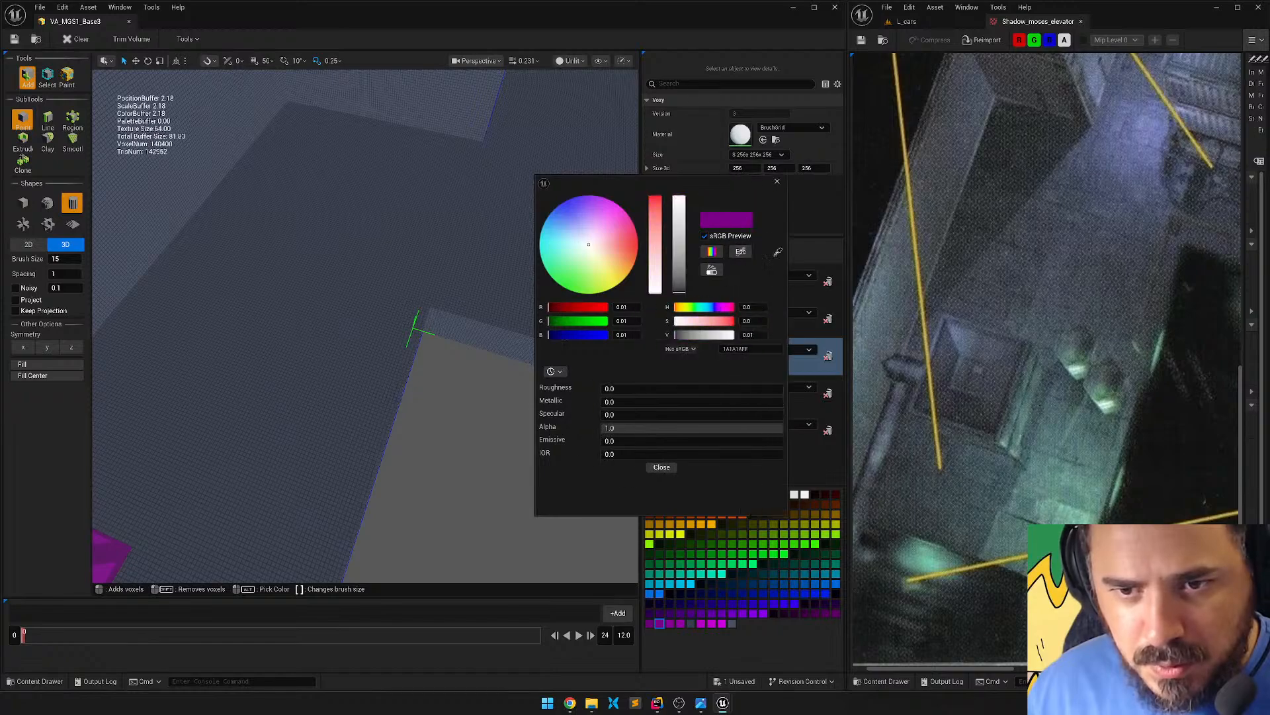
pyautogui.click(1105, 388)
pyautogui.click(662, 467)
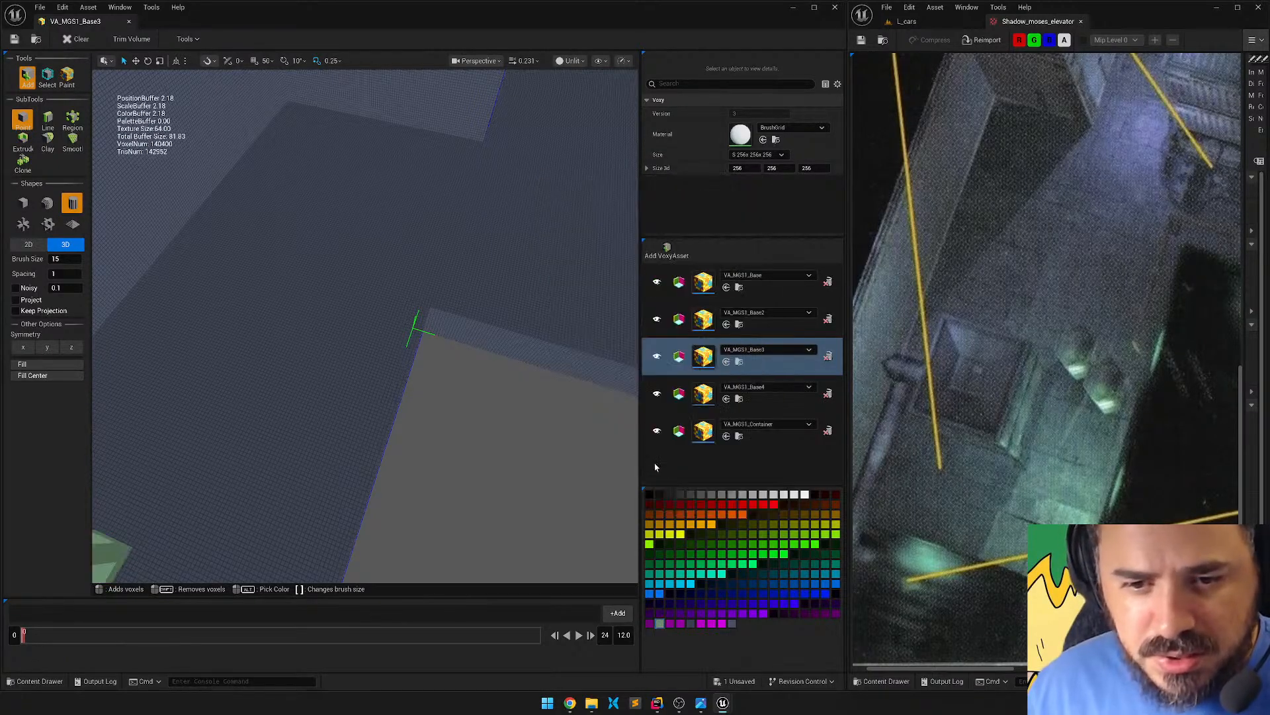
# Build a tall pale green barrel from stacked size 15 cylinders on the floor beside the opening's corner, saving the asset along the way.
pyautogui.click(344, 330)
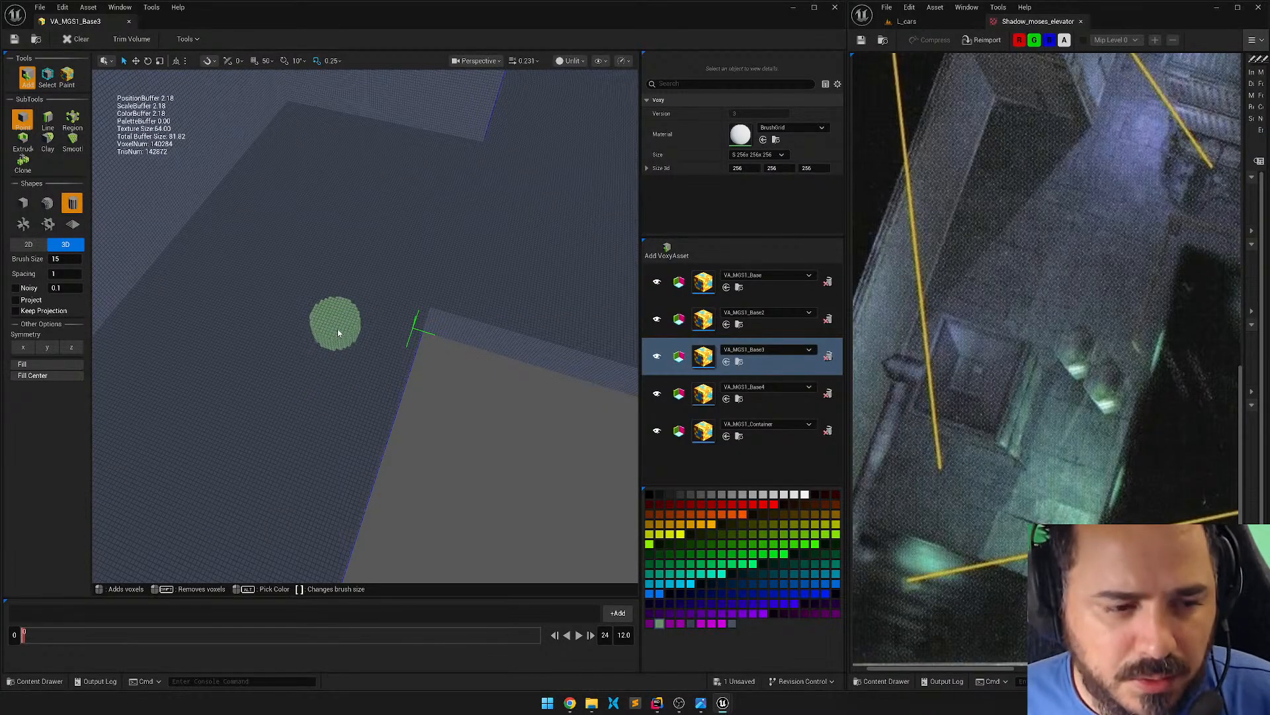
pyautogui.click(18, 40)
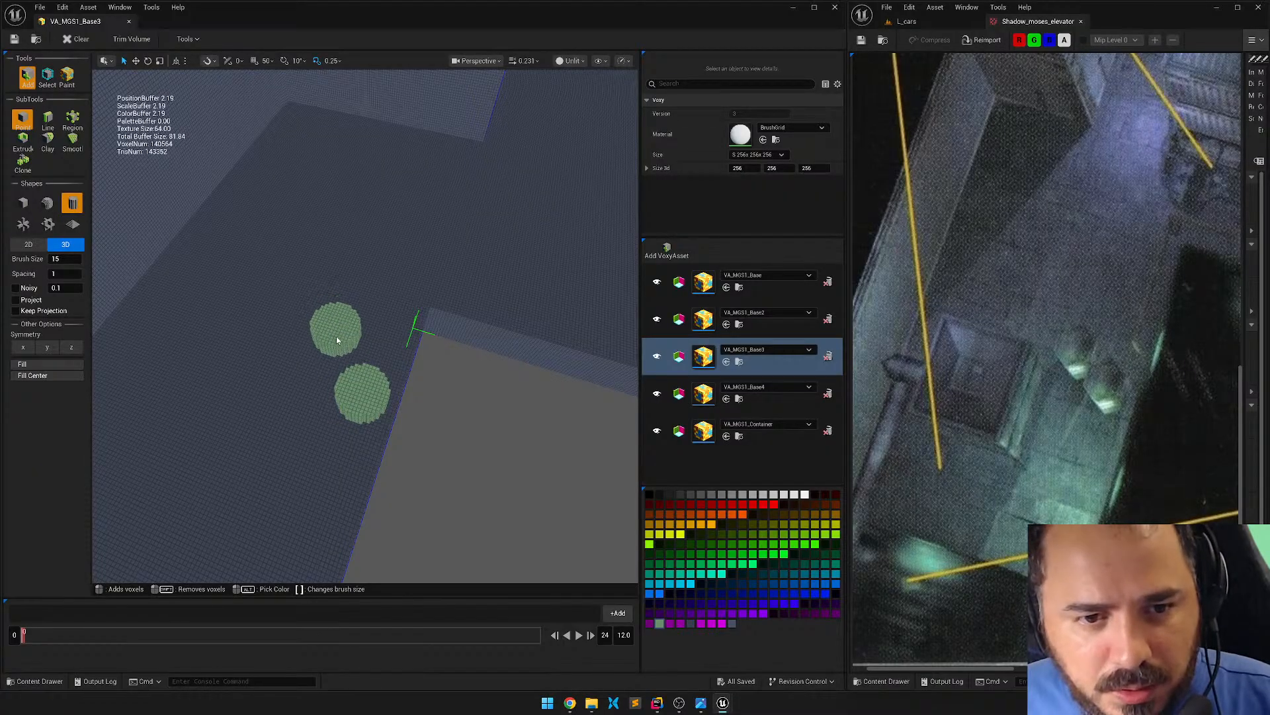
pyautogui.moveTo(389, 355)
pyautogui.mouseDown(button='right')
pyautogui.moveTo(417, 245)
pyautogui.moveTo(397, 247)
pyautogui.mouseUp(button='right')
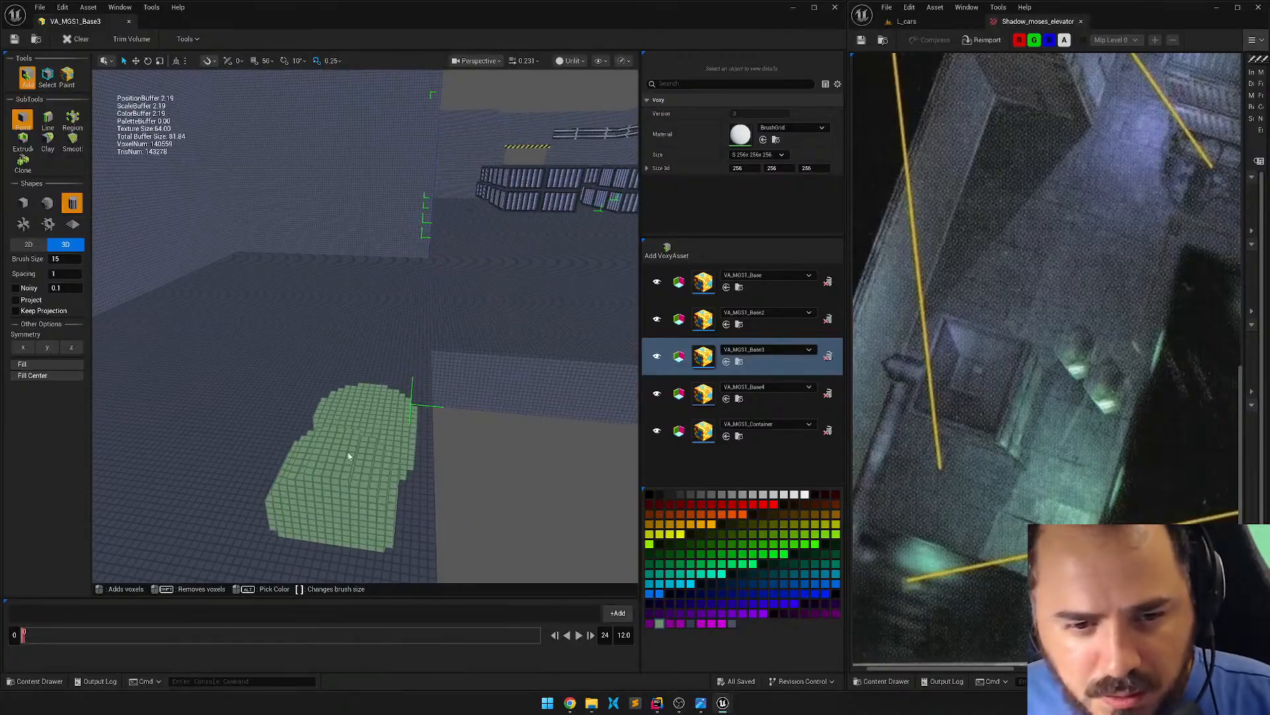
pyautogui.click(366, 413)
pyautogui.click(368, 375)
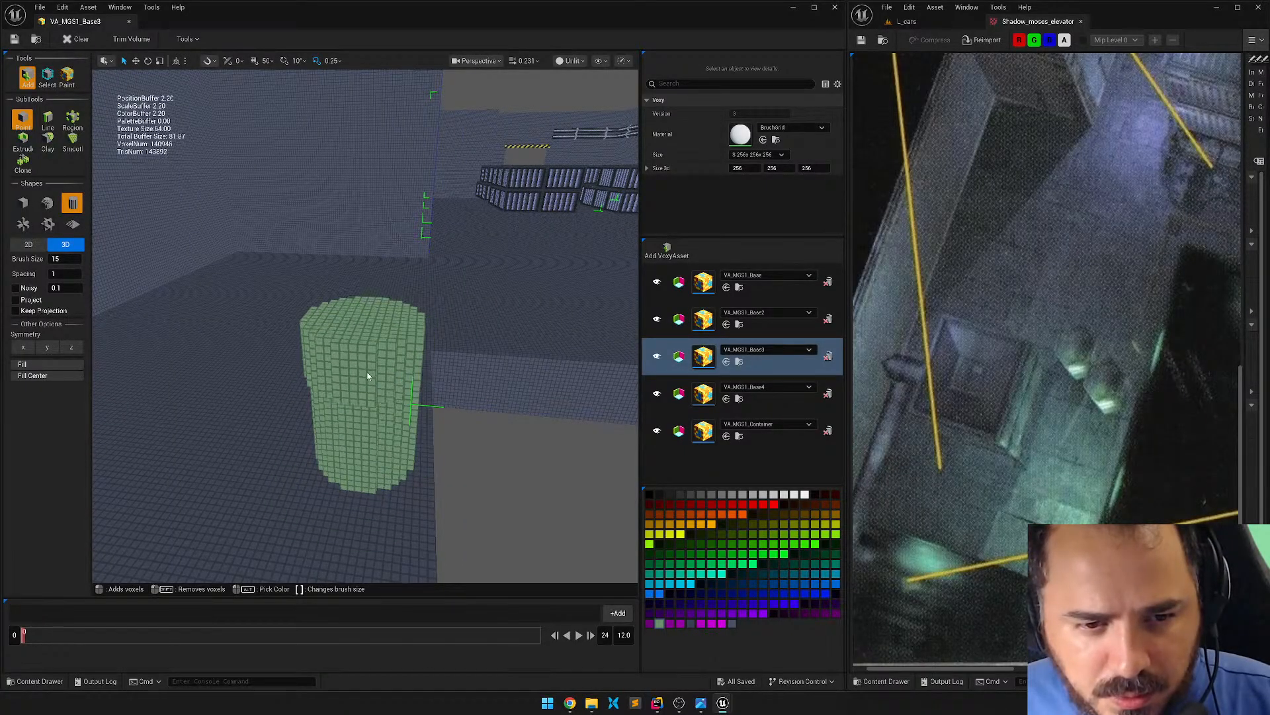
pyautogui.keyDown('shift'); pyautogui.click(369, 374); pyautogui.keyUp('shift')
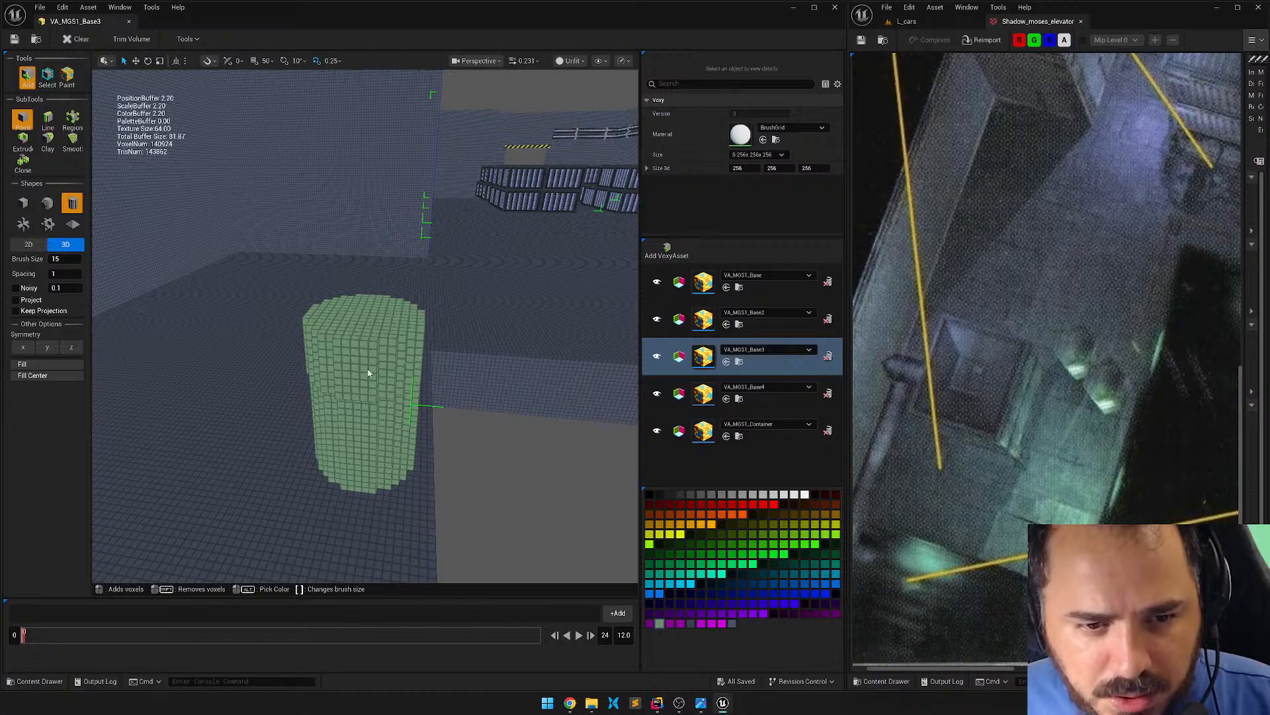
pyautogui.click(368, 369)
pyautogui.moveTo(368, 368)
pyautogui.mouseDown(button='right')
pyautogui.moveTo(369, 397)
pyautogui.moveTo(297, 357)
pyautogui.moveTo(371, 423)
pyautogui.moveTo(331, 397)
pyautogui.moveTo(330, 357)
pyautogui.moveTo(371, 390)
pyautogui.moveTo(357, 403)
pyautogui.moveTo(397, 397)
pyautogui.moveTo(424, 420)
pyautogui.mouseUp(button='right')
pyautogui.hotkey('ctrl', 'z')
pyautogui.click(410, 390)
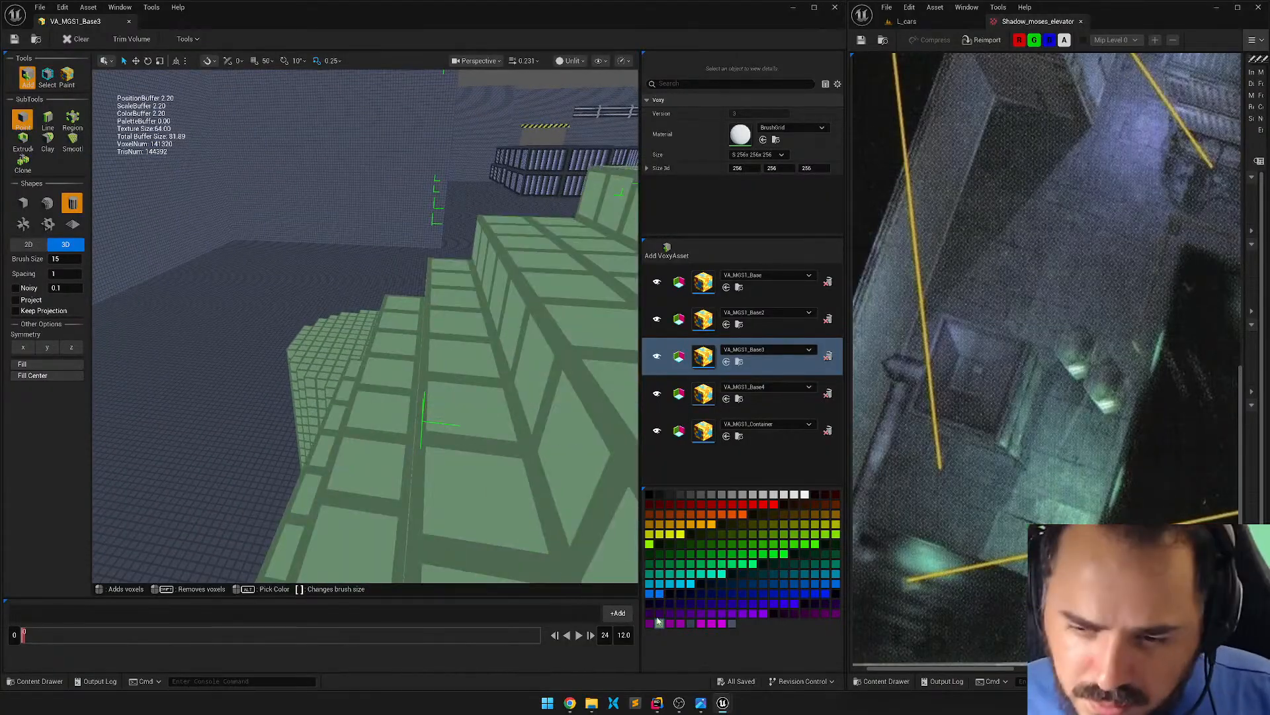
pyautogui.click(658, 622)
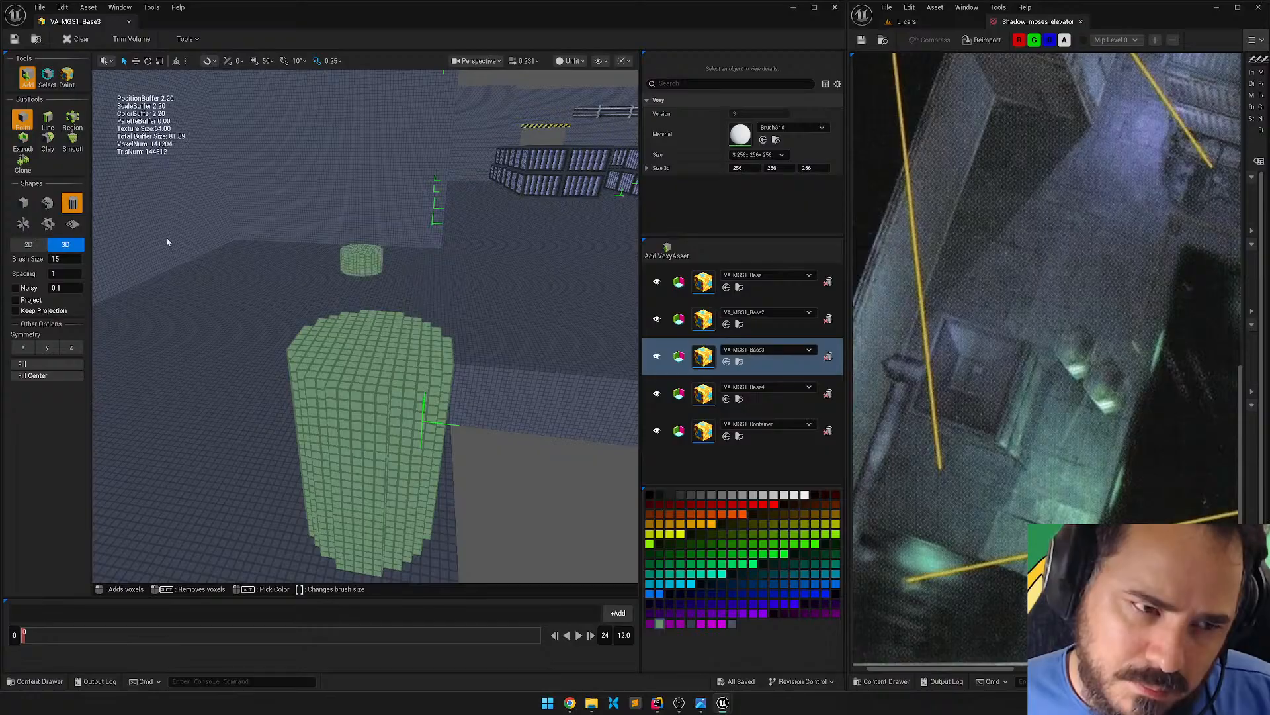
# Select a region band around the middle of the pale green barrel and paint the selected voxels white.
pyautogui.click(803, 497)
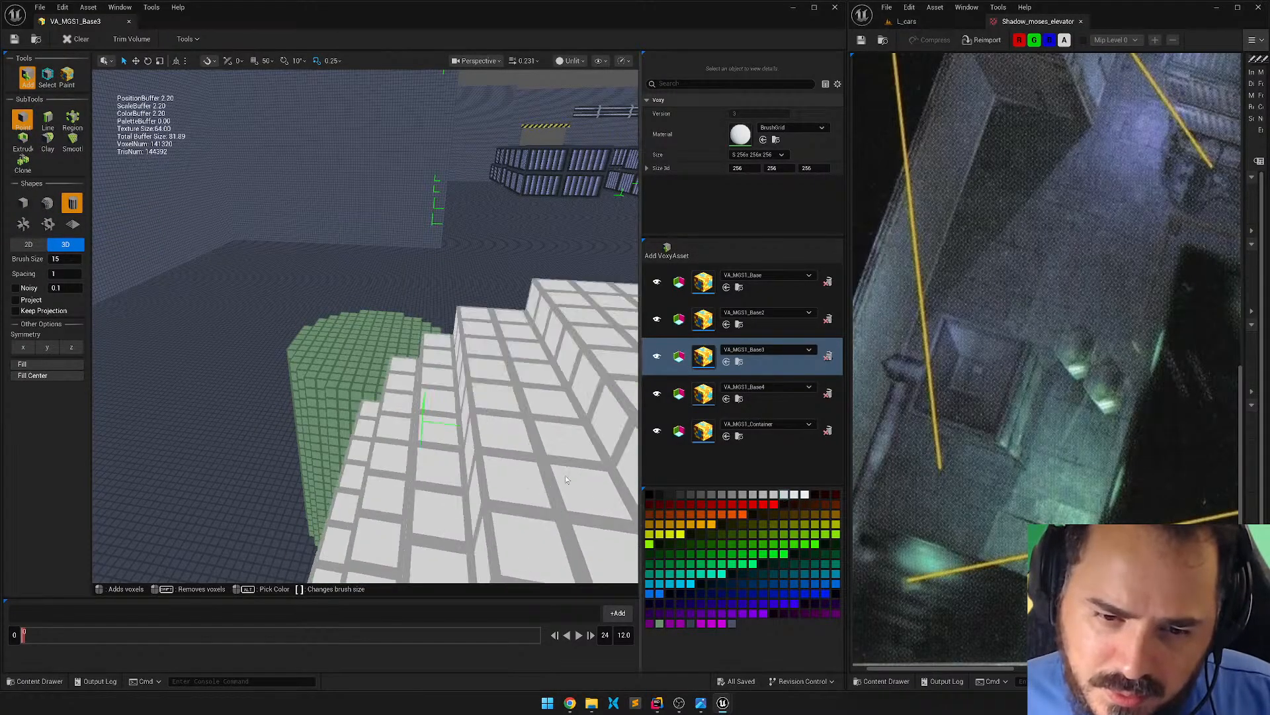
pyautogui.click(47, 76)
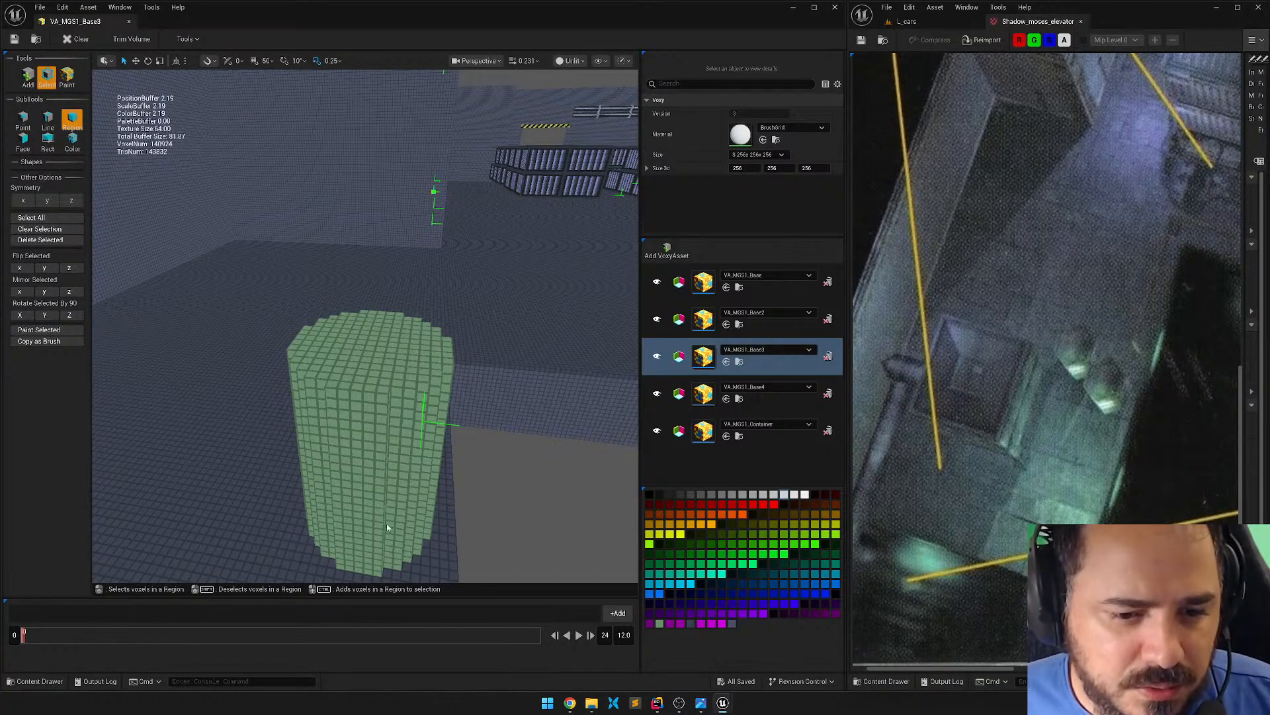
pyautogui.moveTo(382, 530); pyautogui.dragTo(604, 83)
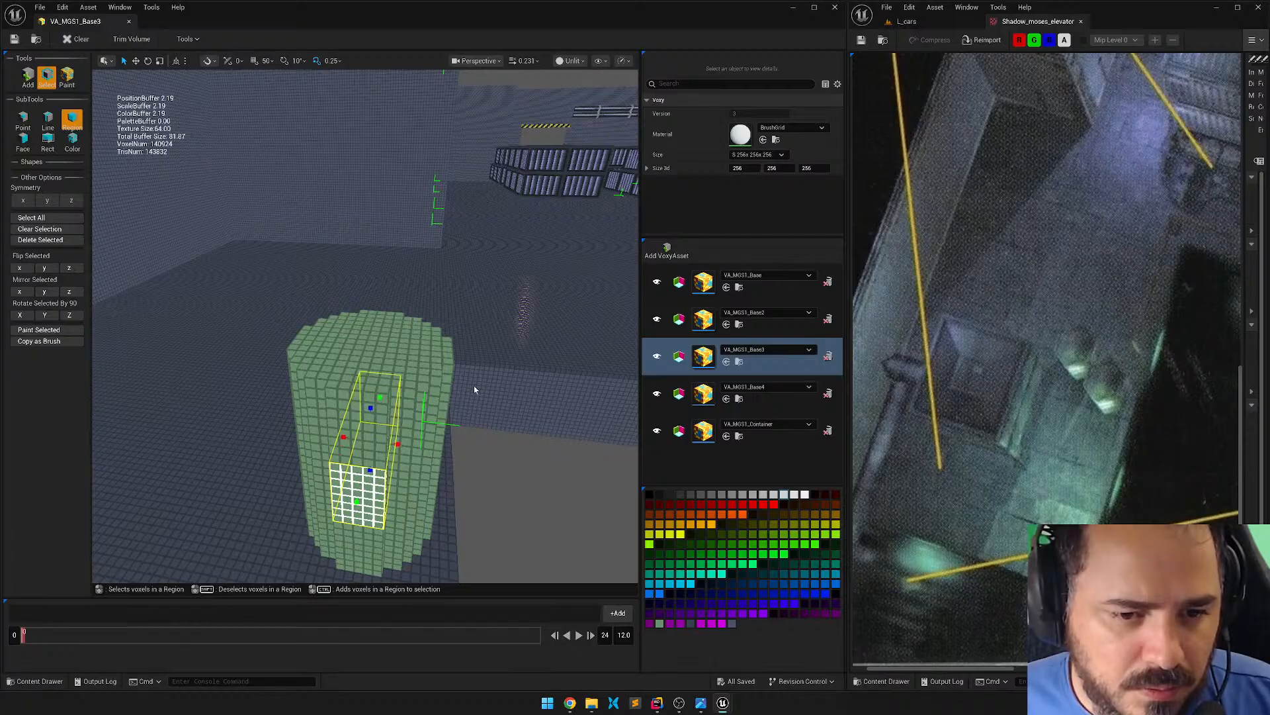
pyautogui.moveTo(398, 442); pyautogui.dragTo(598, 468)
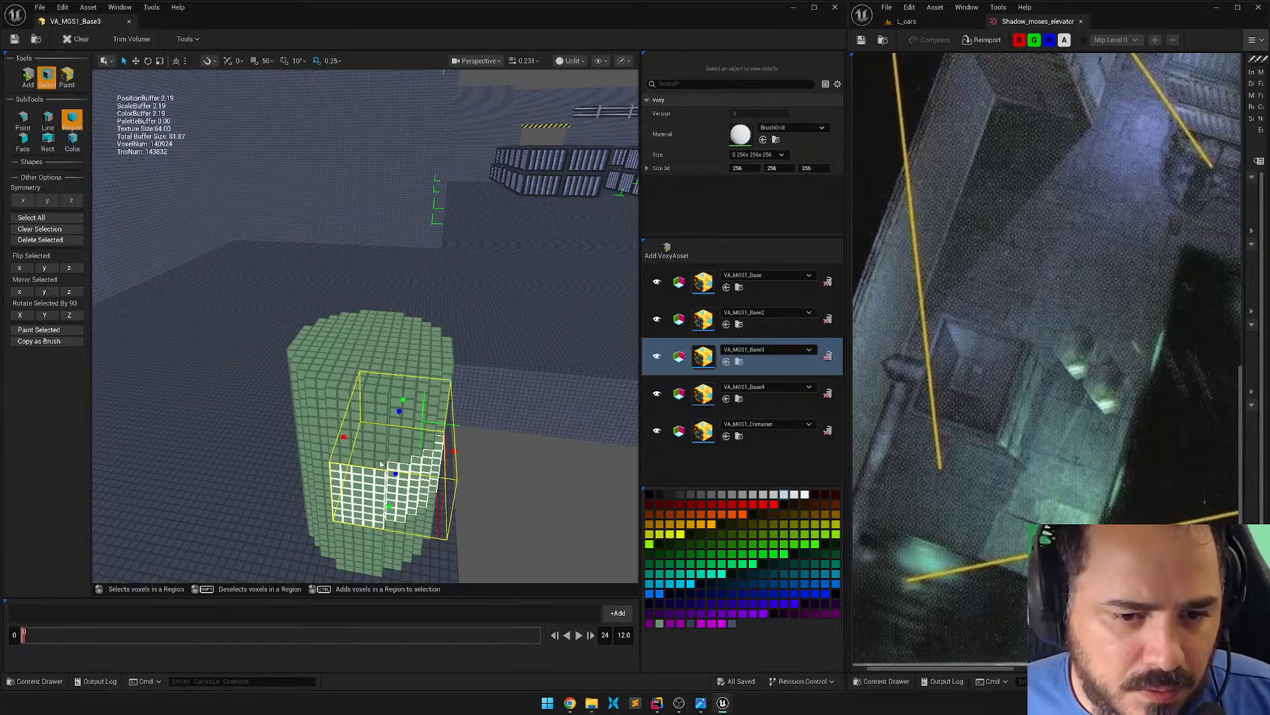
pyautogui.moveTo(346, 436); pyautogui.dragTo(74, 397)
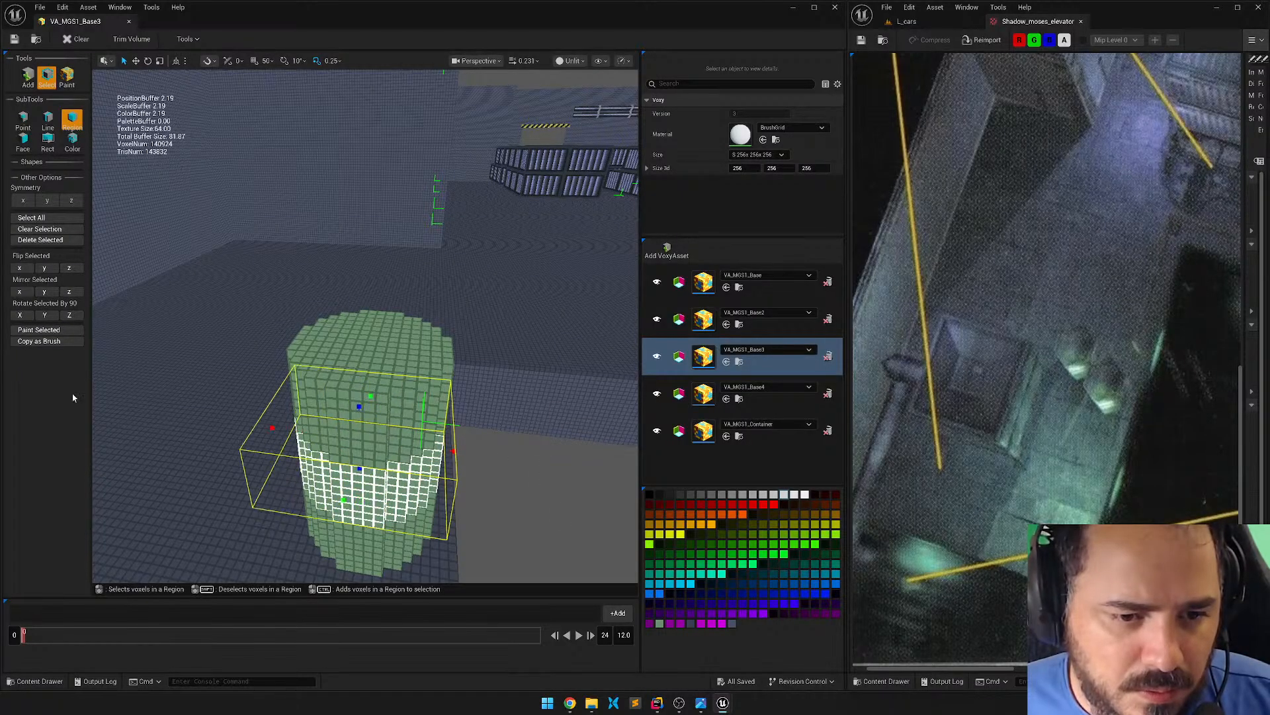
pyautogui.moveTo(155, 541); pyautogui.dragTo(165, 397, button='right')
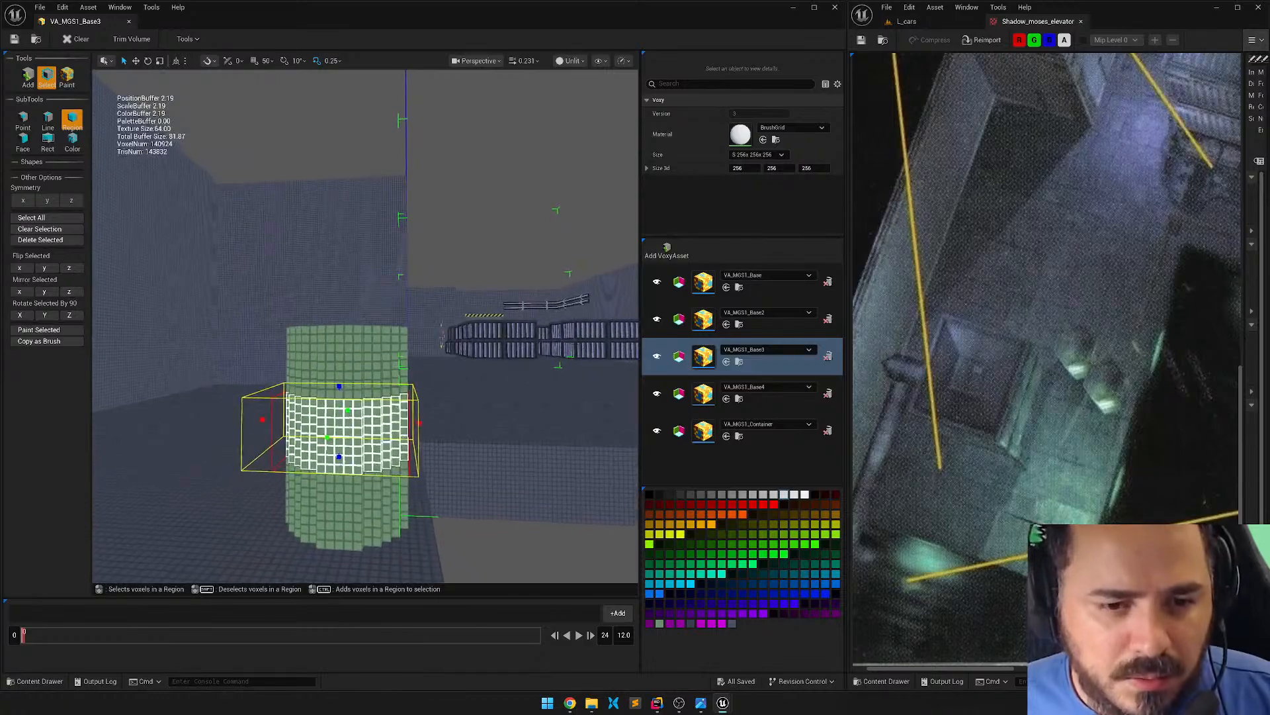
pyautogui.click(53, 331)
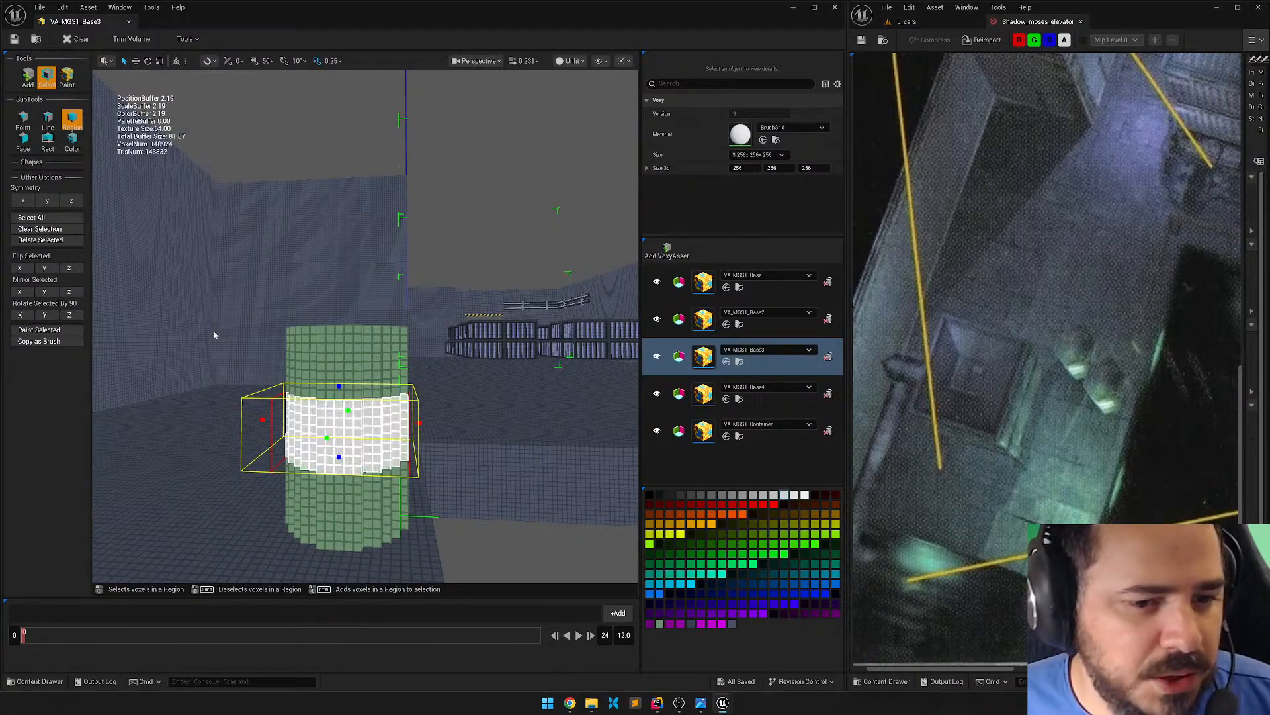
# Extend the band's selection to the missed far side of the barrel and paint it white.
pyautogui.moveTo(212, 335)
pyautogui.mouseDown(button='right')
pyautogui.moveTo(258, 361)
pyautogui.moveTo(152, 357)
pyautogui.moveTo(278, 341)
pyautogui.moveTo(231, 364)
pyautogui.moveTo(165, 347)
pyautogui.moveTo(278, 340)
pyautogui.mouseUp(button='right')
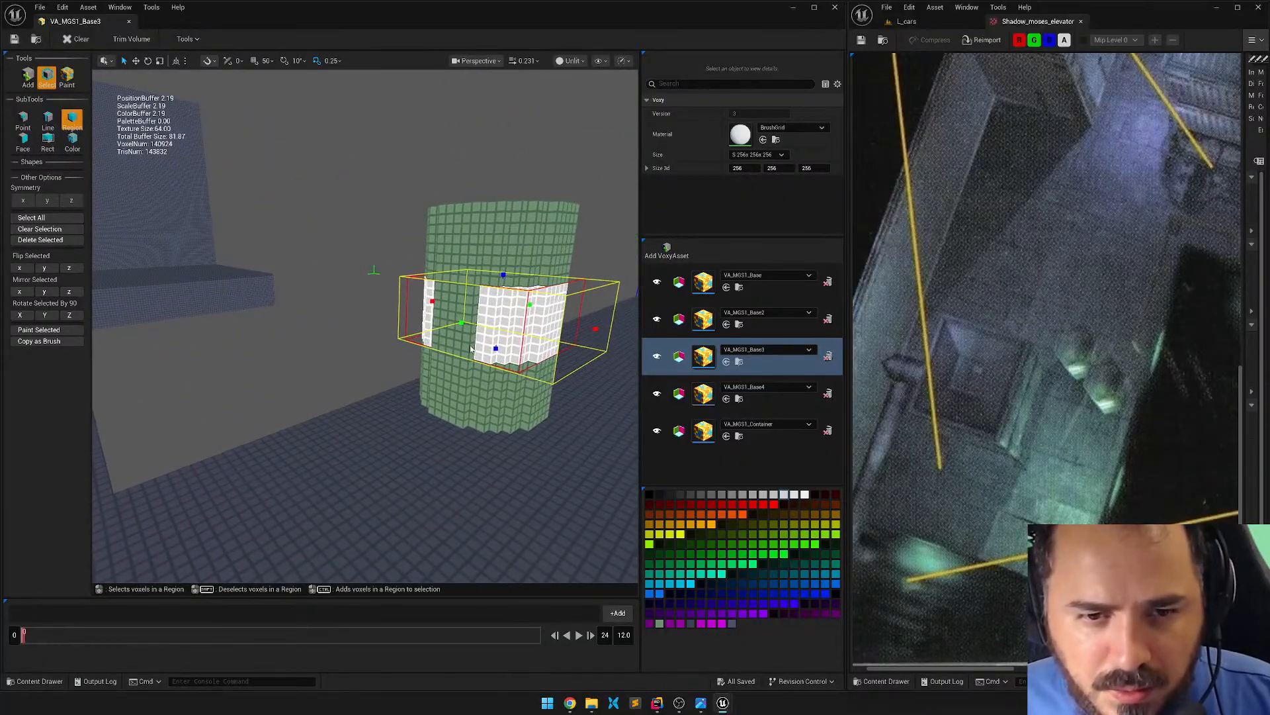
pyautogui.moveTo(455, 324); pyautogui.dragTo(399, 338)
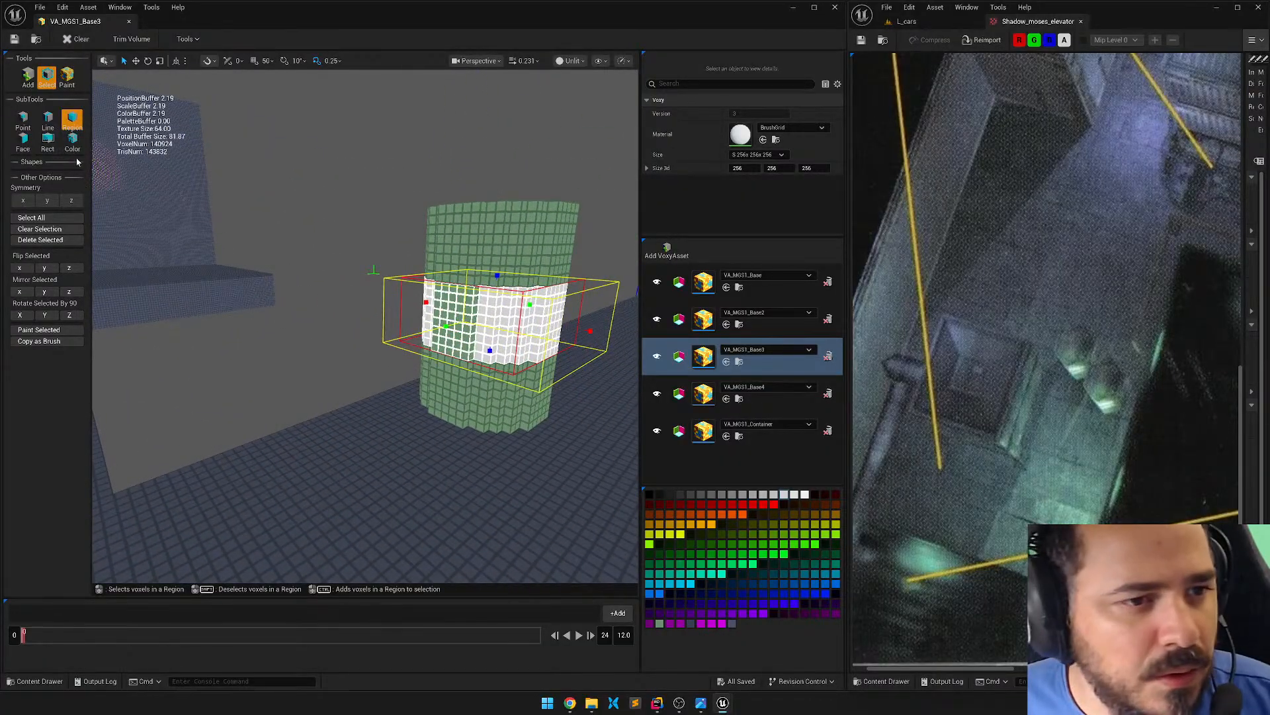
pyautogui.click(38, 329)
# Extend the selection over the barrel's full height and duplicate the barrel beside the original, away from the floor opening.
pyautogui.moveTo(159, 334)
pyautogui.mouseDown(button='right')
pyautogui.moveTo(139, 423)
pyautogui.moveTo(205, 384)
pyautogui.moveTo(225, 404)
pyautogui.moveTo(416, 272)
pyautogui.mouseUp(button='right')
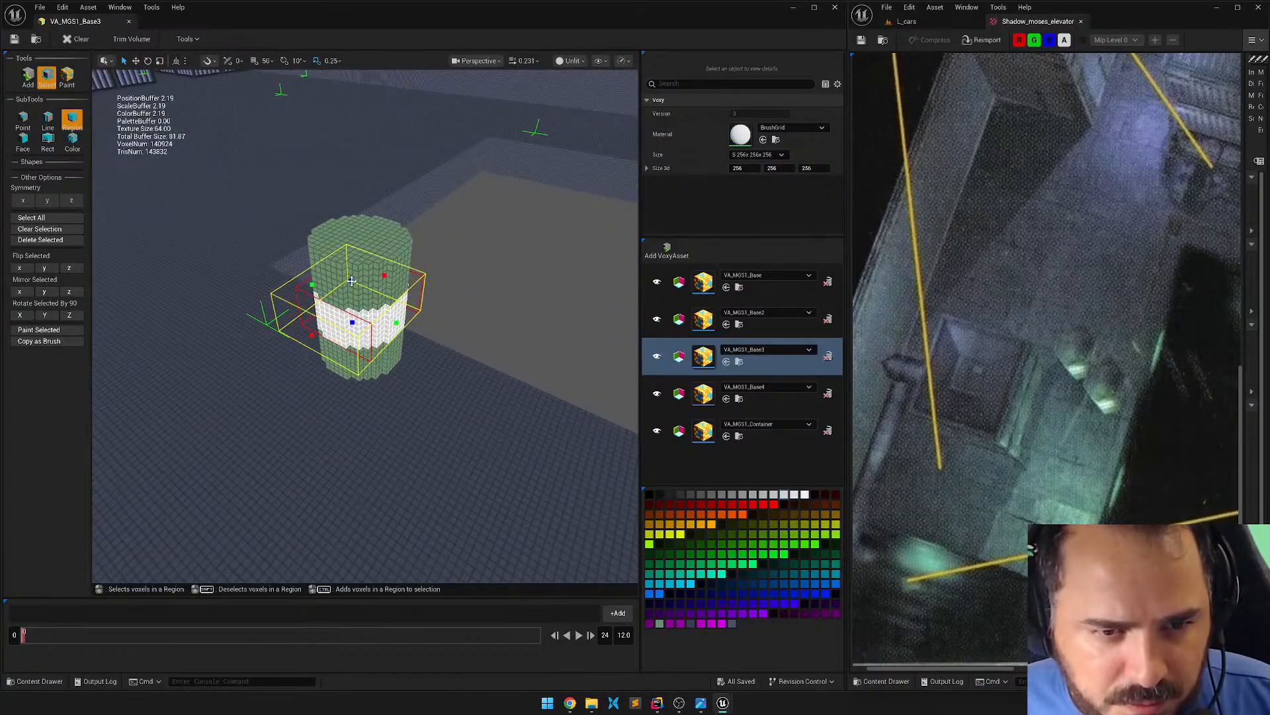
pyautogui.moveTo(352, 281); pyautogui.dragTo(354, 10)
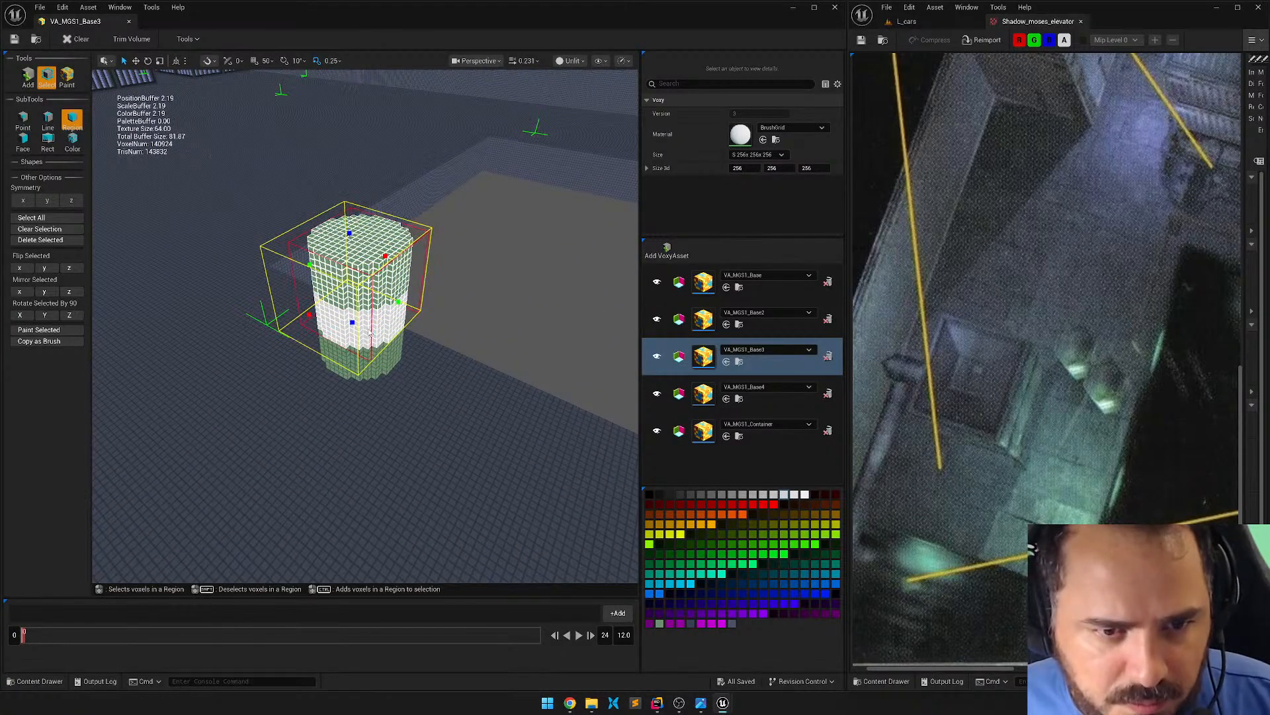
pyautogui.moveTo(353, 321); pyautogui.dragTo(354, 459)
pyautogui.press('w')
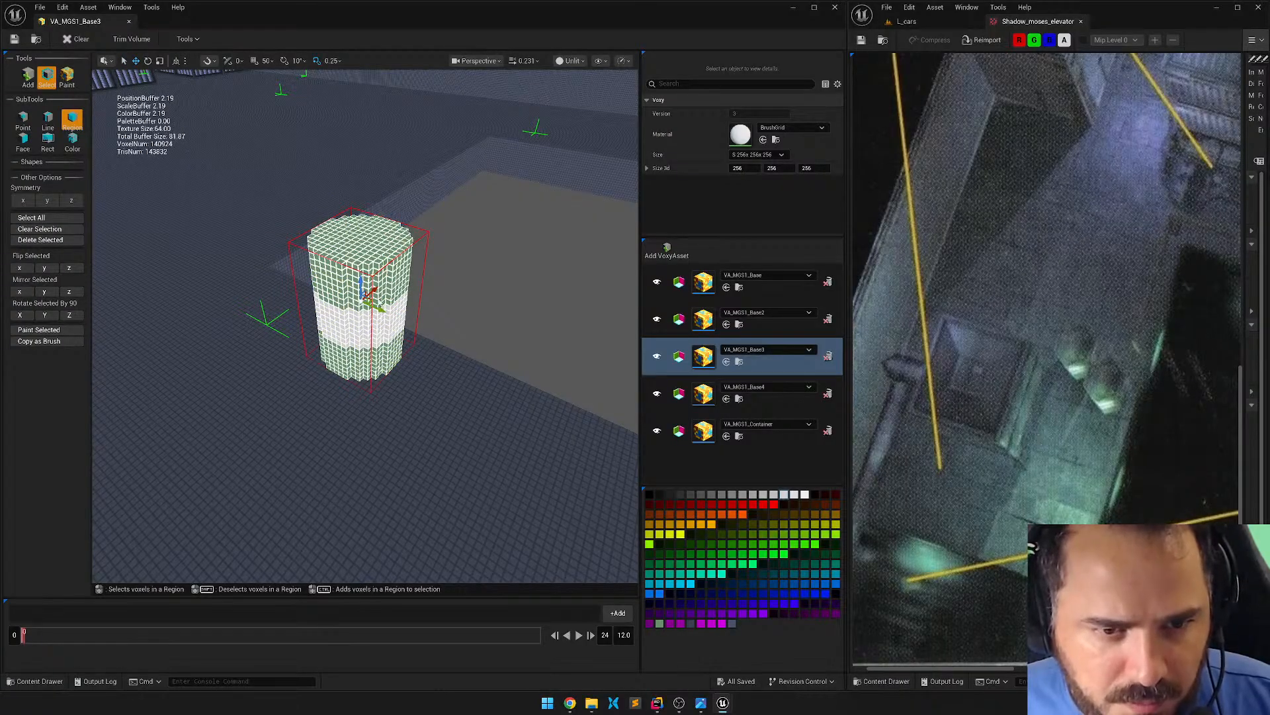
pyautogui.keyDown('alt'); pyautogui.moveTo(380, 305); pyautogui.dragTo(254, 321); pyautogui.keyUp('alt')
pyautogui.moveTo(255, 322); pyautogui.dragTo(315, 370, button='right')
pyautogui.moveTo(390, 232); pyautogui.dragTo(490, 261, button='right')
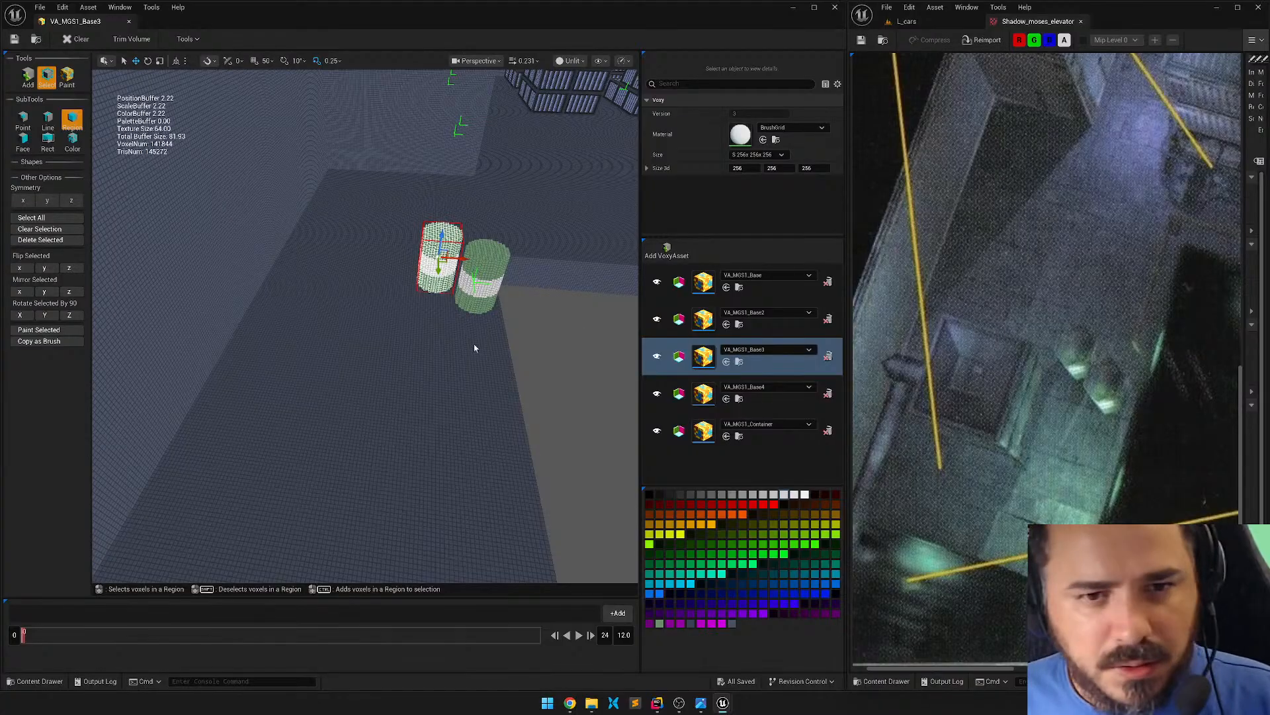
pyautogui.moveTo(339, 252); pyautogui.dragTo(397, 196, button='right')
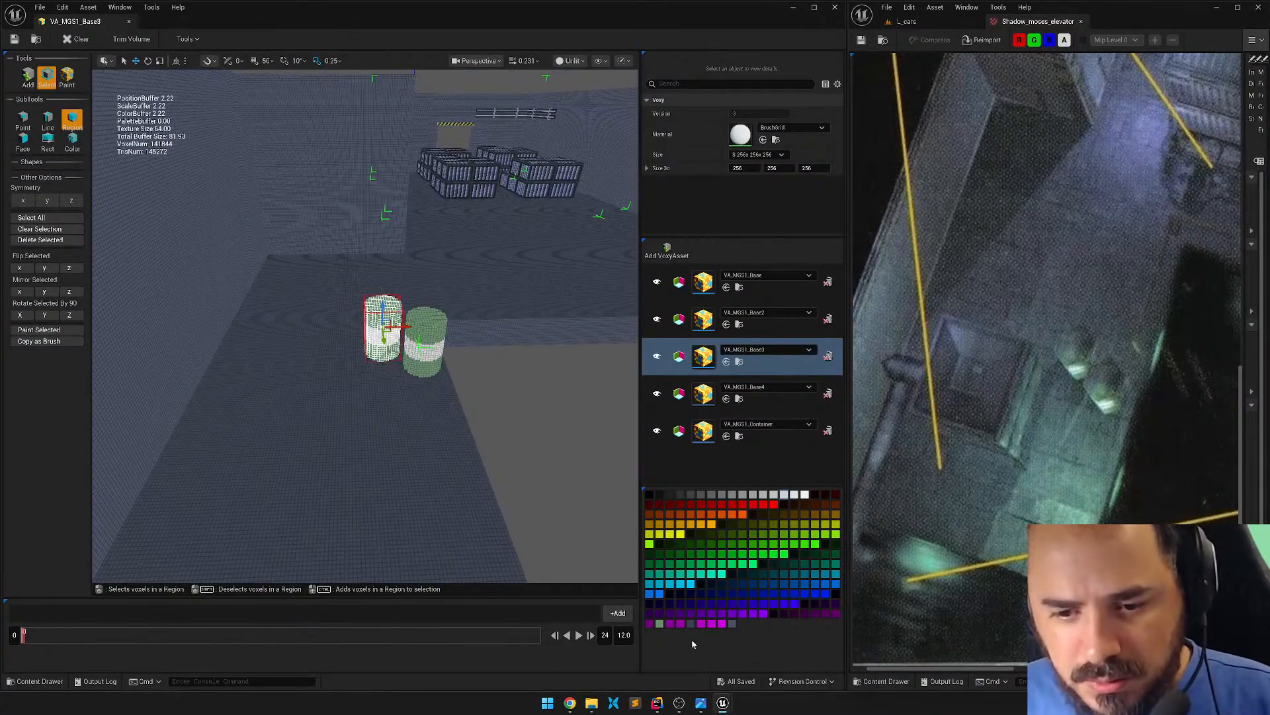
pyautogui.moveTo(423, 331); pyautogui.dragTo(462, 308, button='right')
pyautogui.press('w')
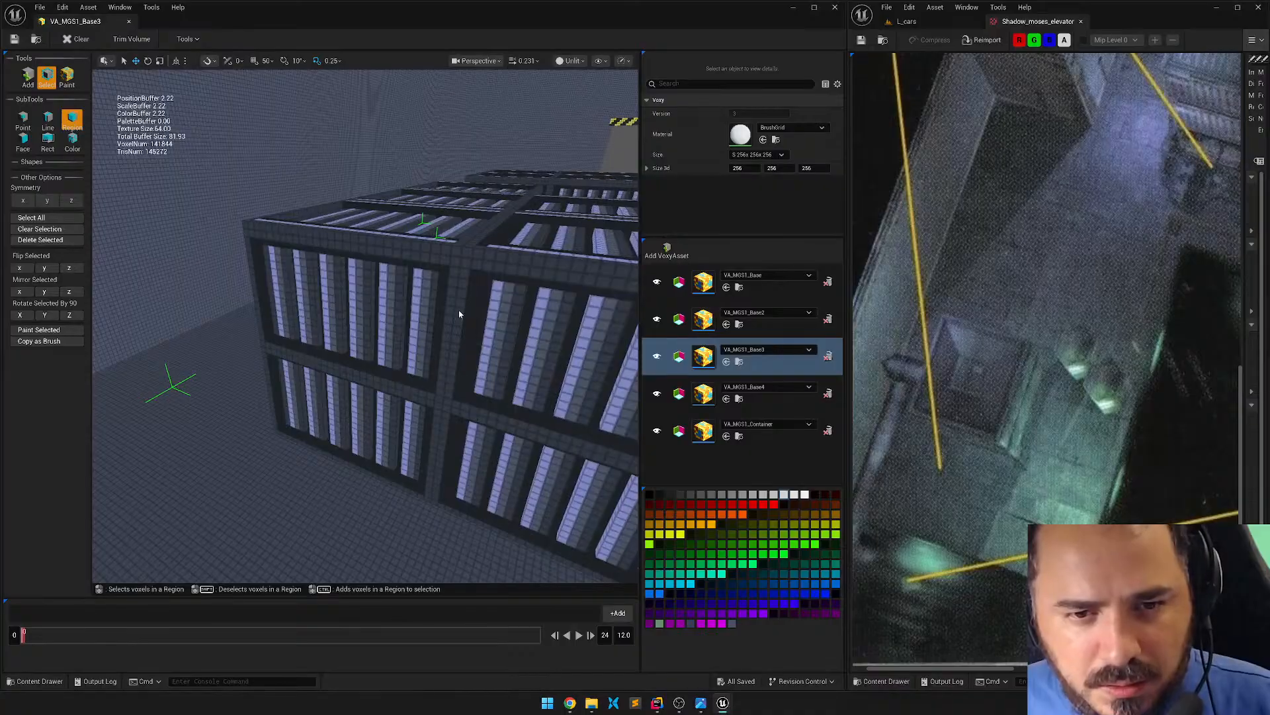
pyautogui.press('a')
pyautogui.moveTo(331, 329); pyautogui.dragTo(625, 603, button='right')
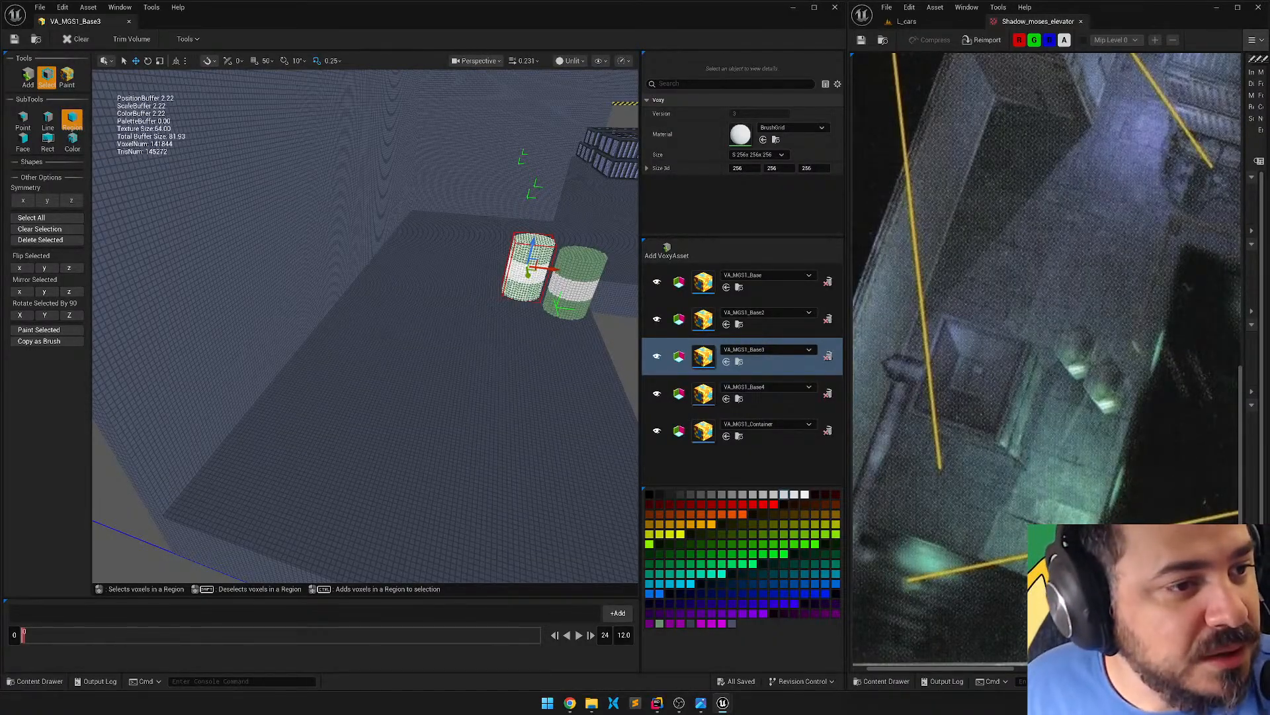
# Copy the barrels' pale green color into the purple first swatch of the last palette row.
pyautogui.doubleClick(659, 623)
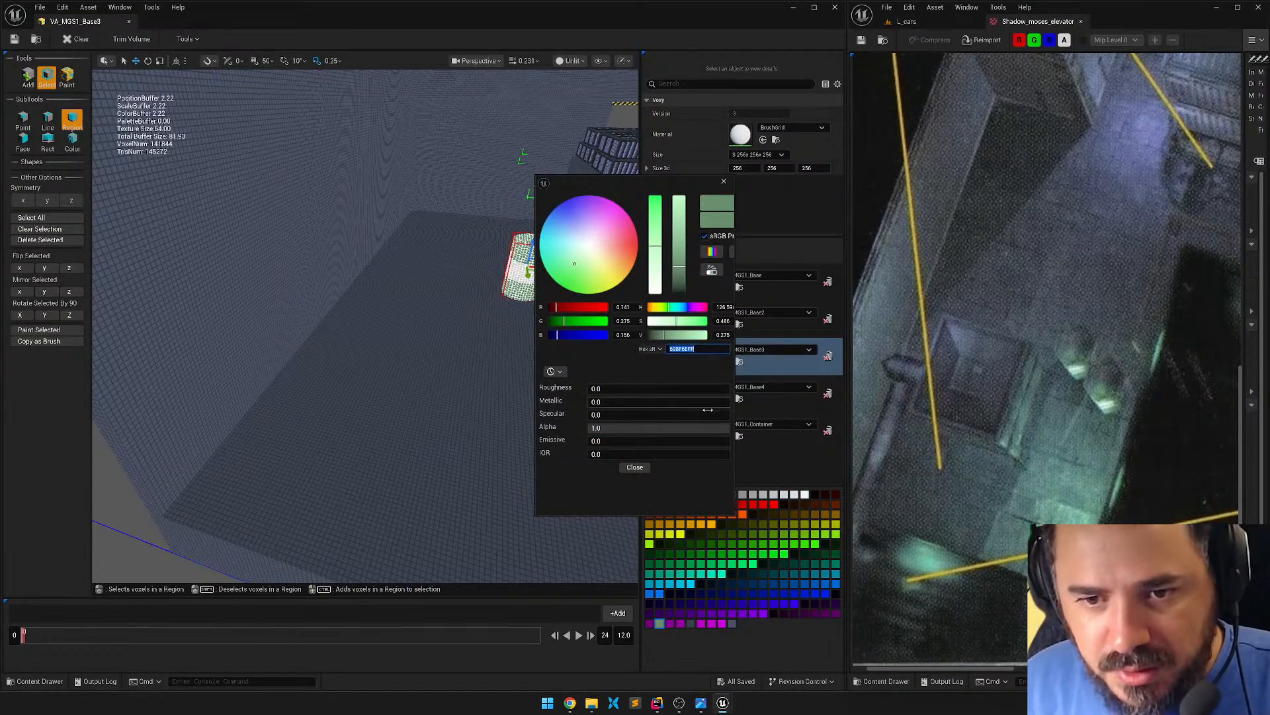
pyautogui.click(634, 467)
pyautogui.doubleClick(649, 624)
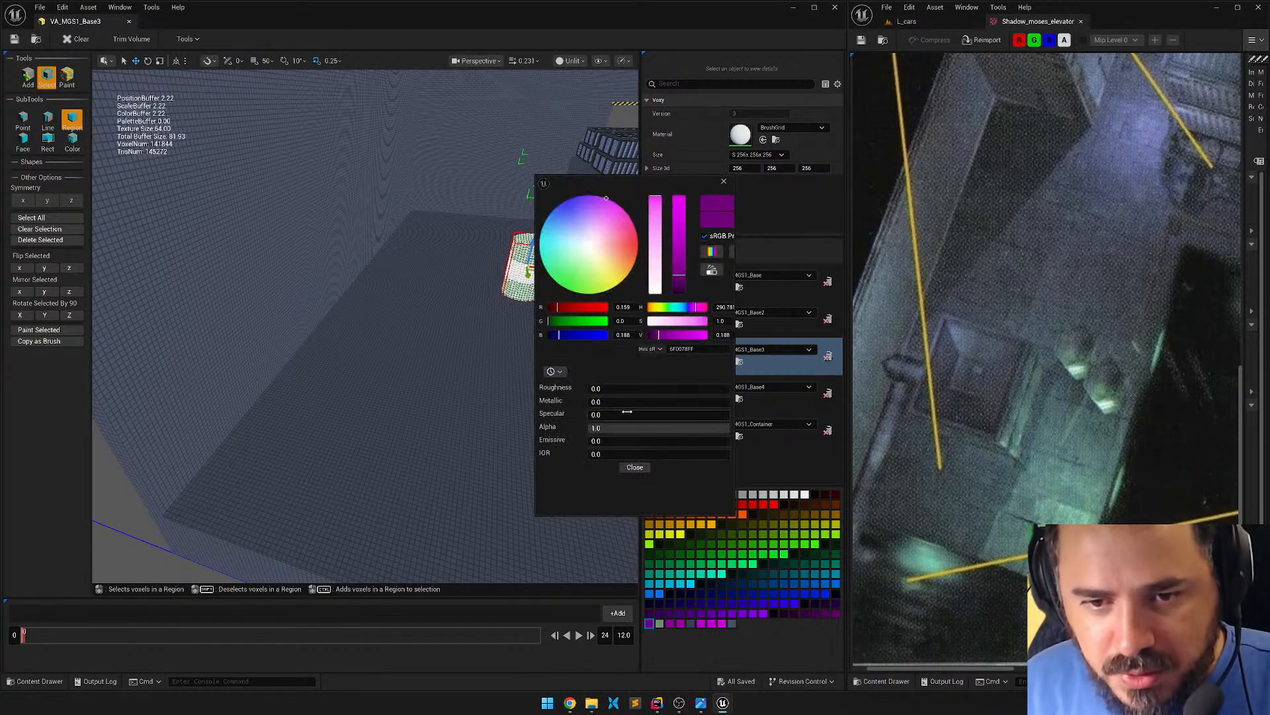
pyautogui.press('Return')
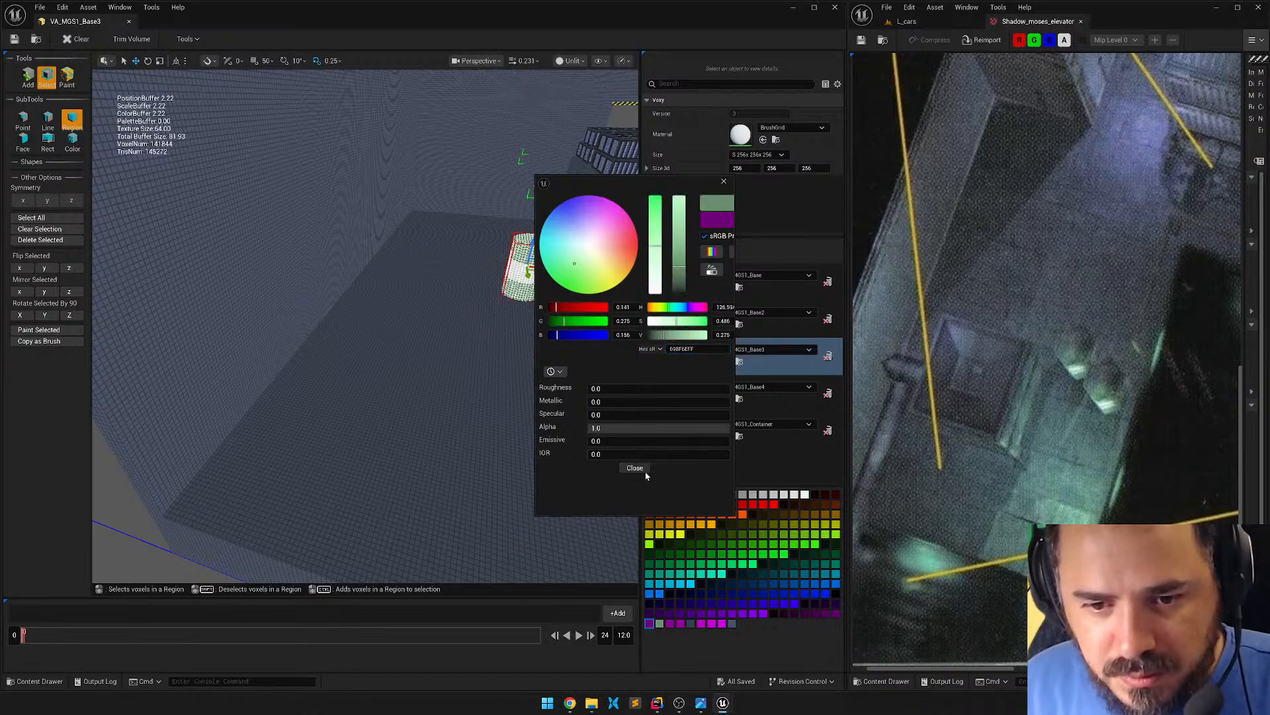
pyautogui.click(635, 467)
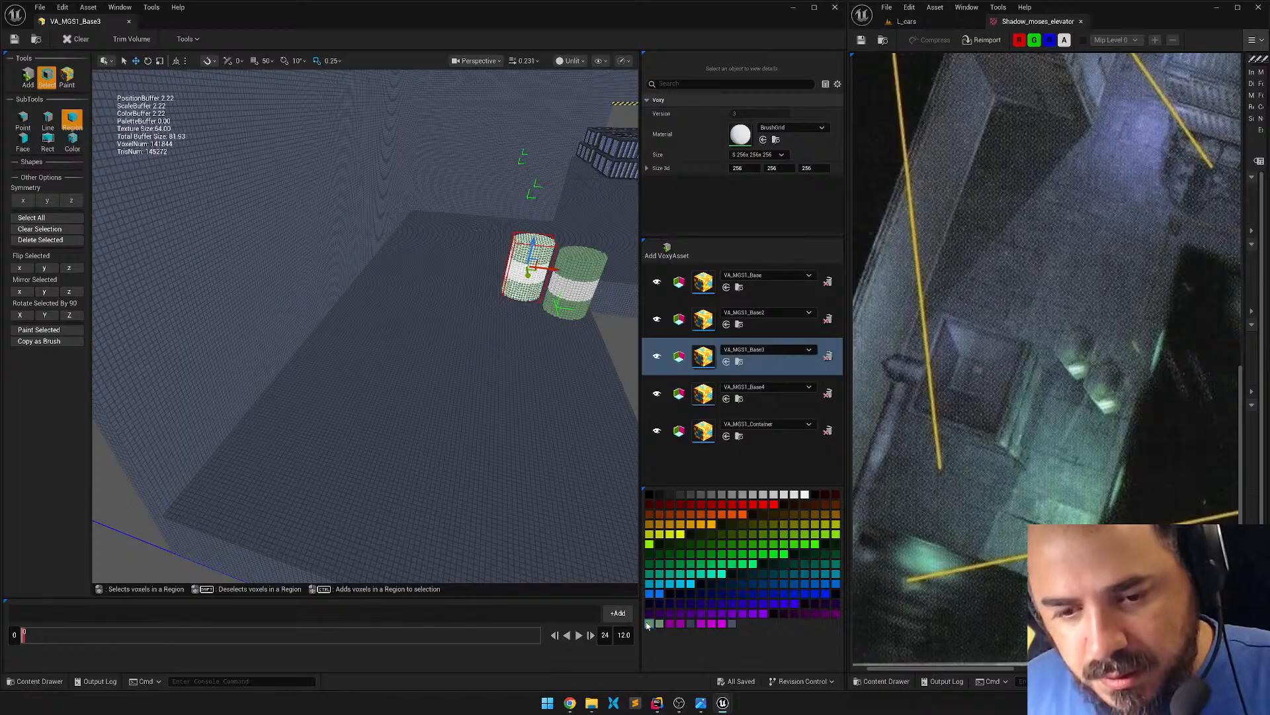
# Darken the copied green swatch to a brightness value (V) of 0.03.
pyautogui.doubleClick(649, 624)
pyautogui.moveTo(669, 335); pyautogui.dragTo(651, 335)
pyautogui.click(635, 467)
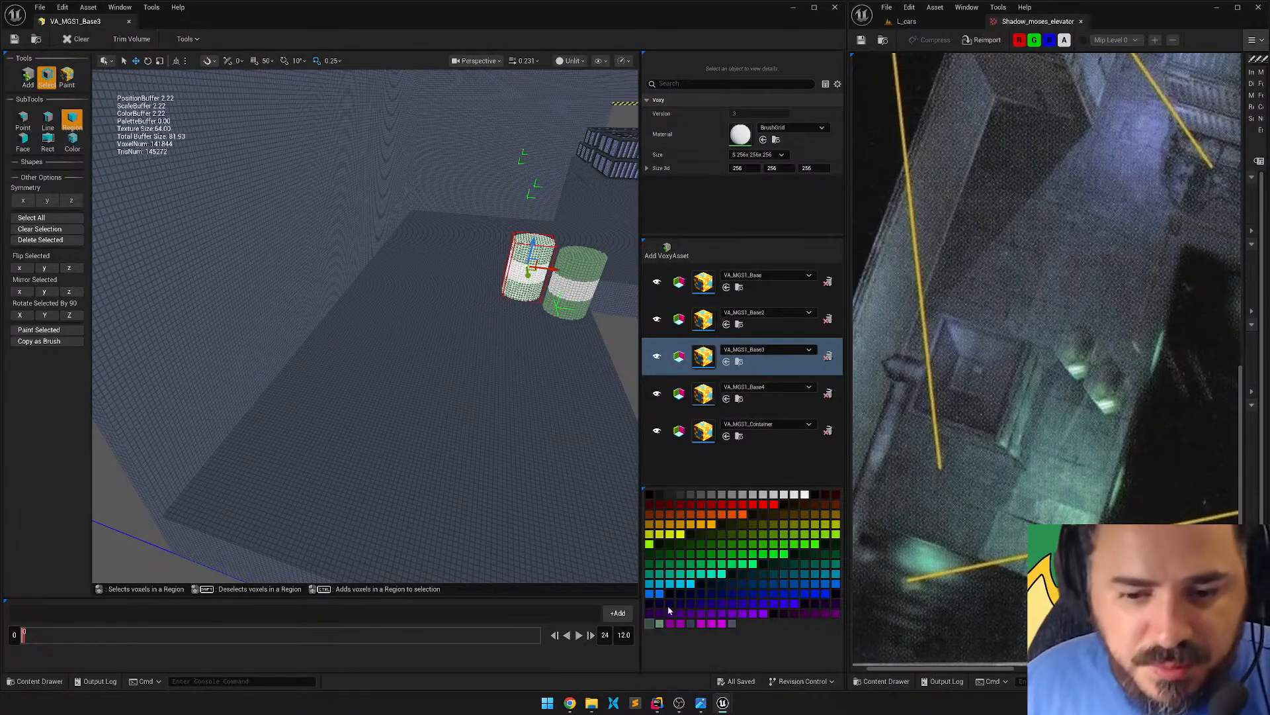
pyautogui.doubleClick(652, 625)
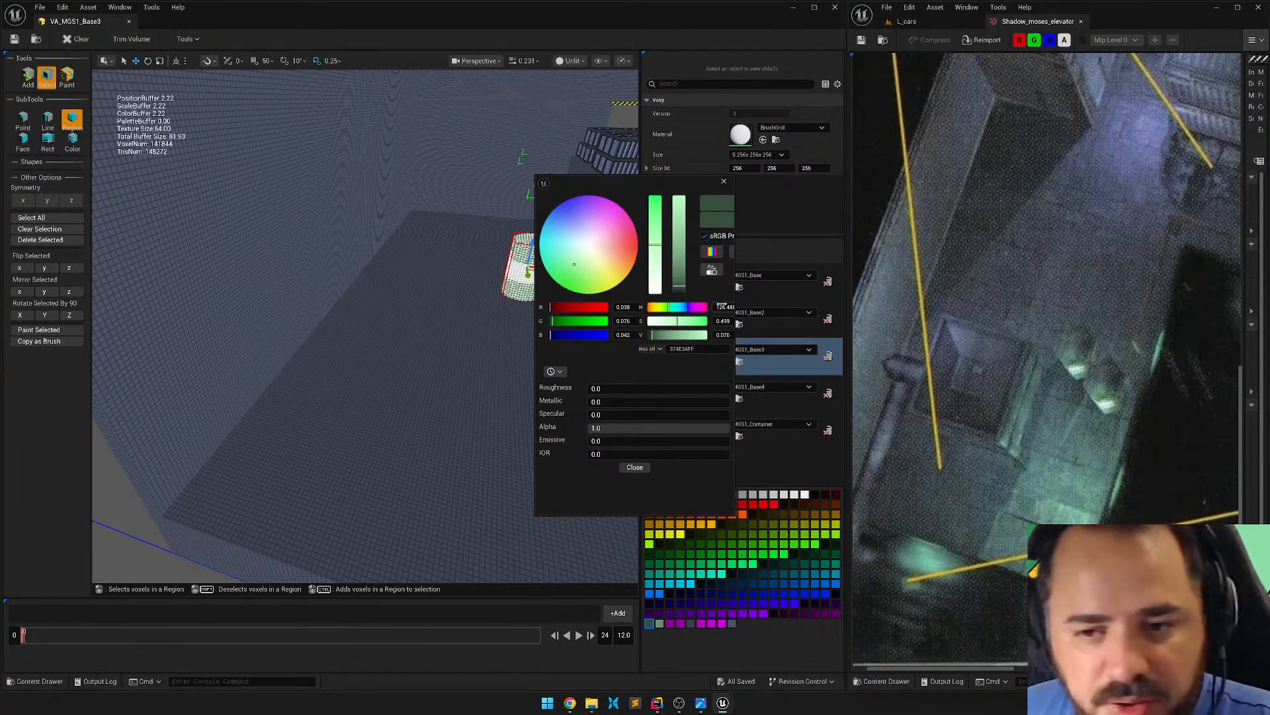
pyautogui.click(723, 336)
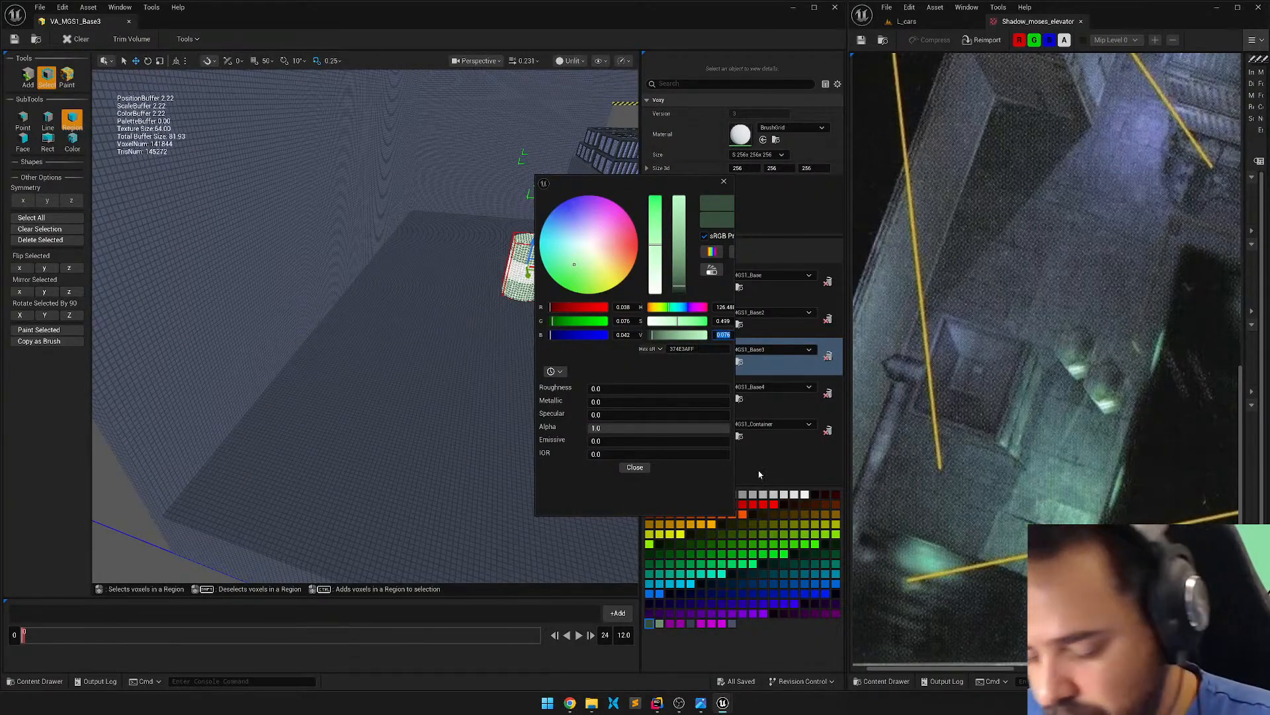
pyautogui.write('0.3')
pyautogui.press('Return')
pyautogui.write('0.03')
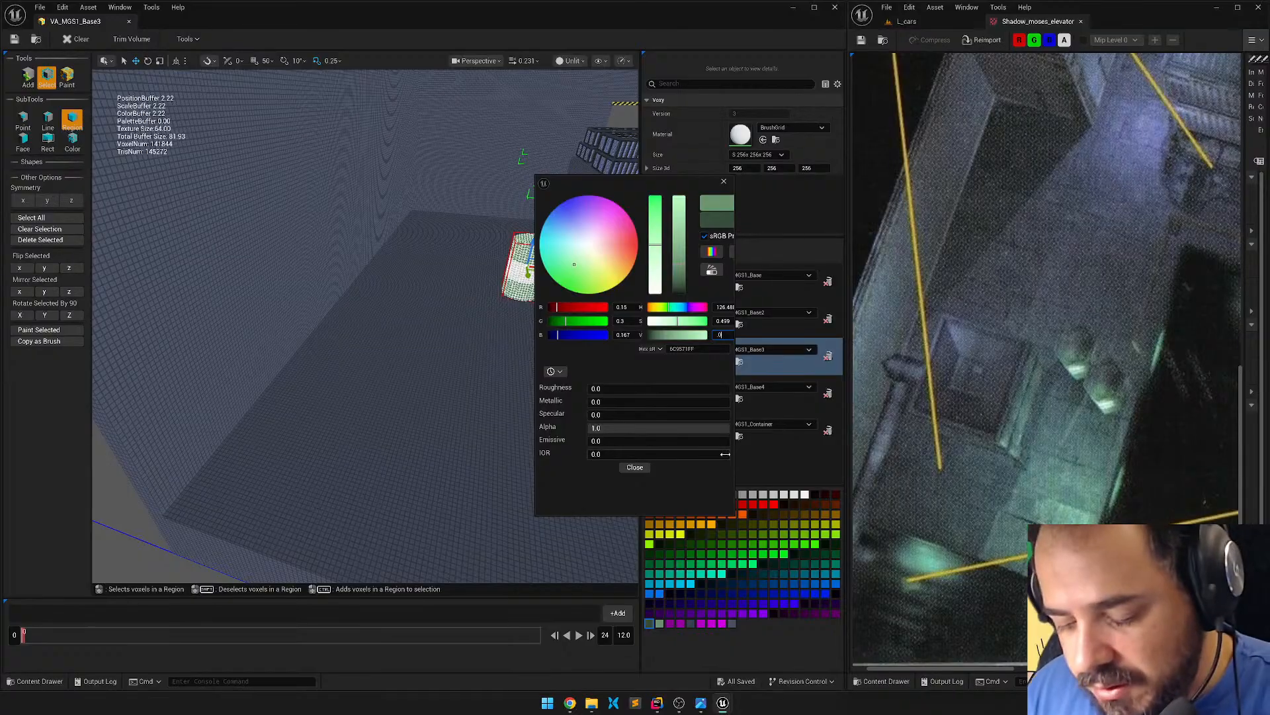
pyautogui.press('Return')
pyautogui.click(656, 703)
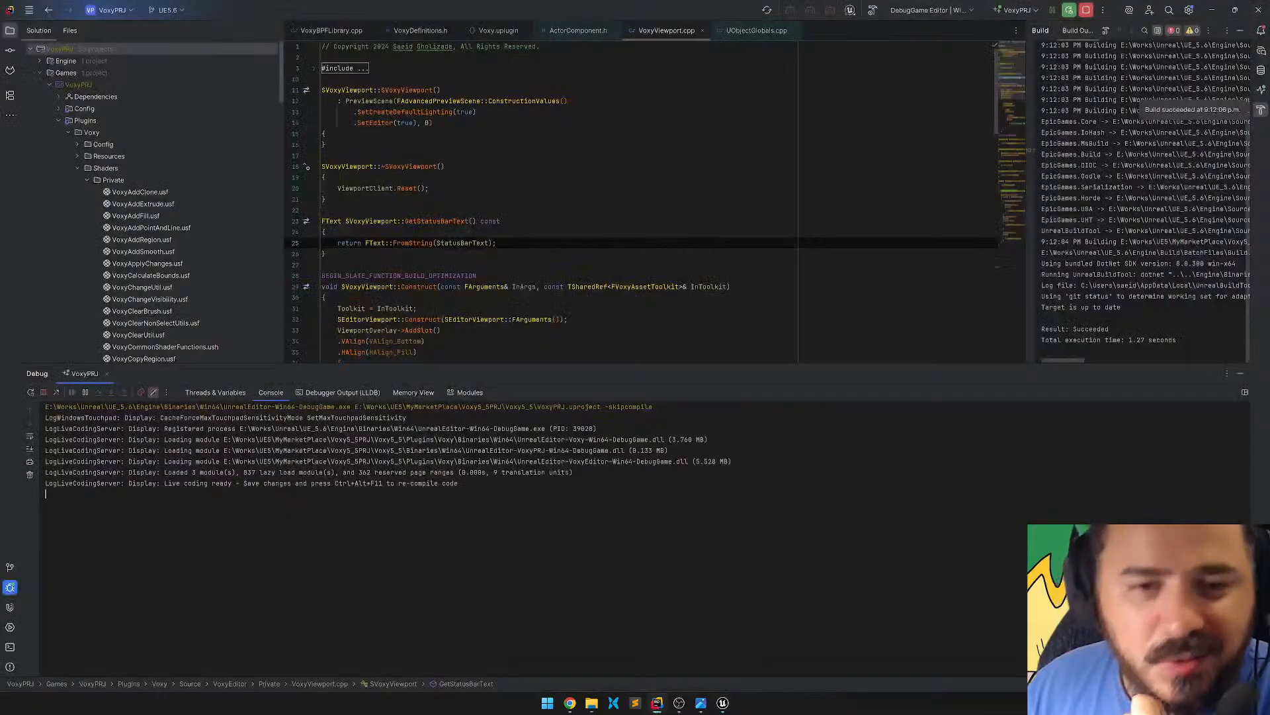
pyautogui.moveTo(704, 368); pyautogui.dragTo(658, 568)
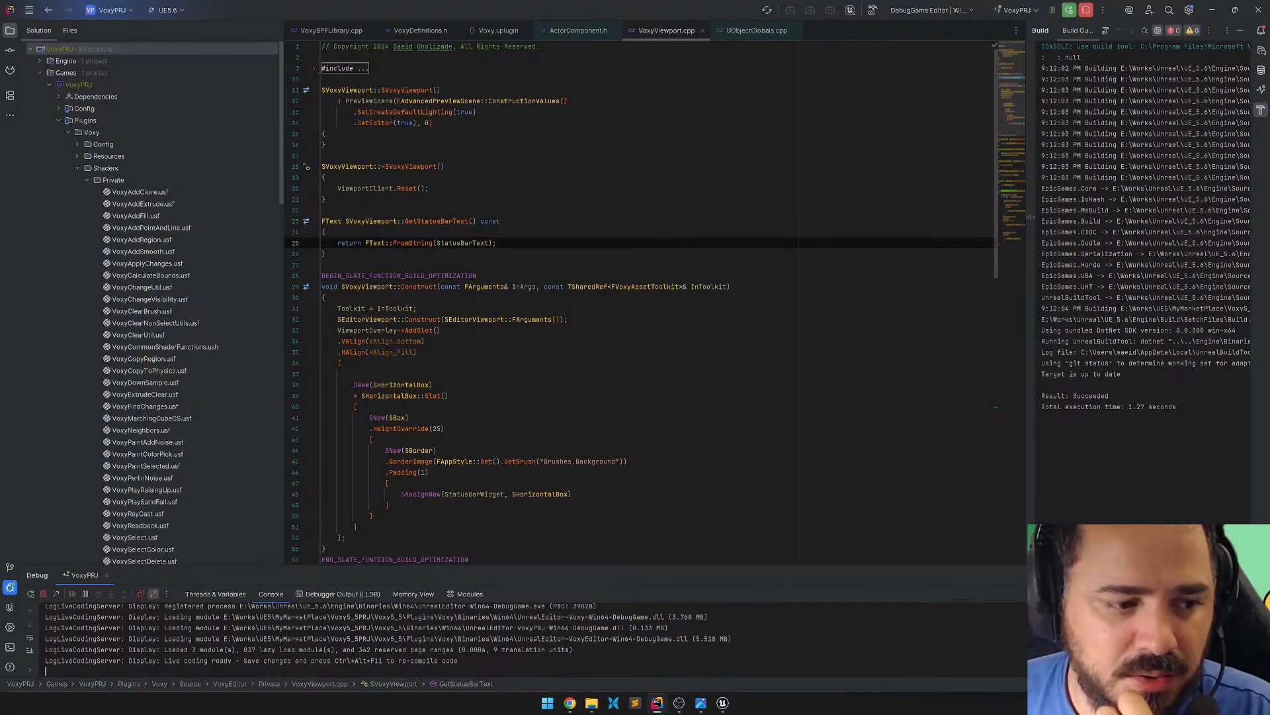
pyautogui.moveTo(723, 703)
pyautogui.moveTo(764, 649)
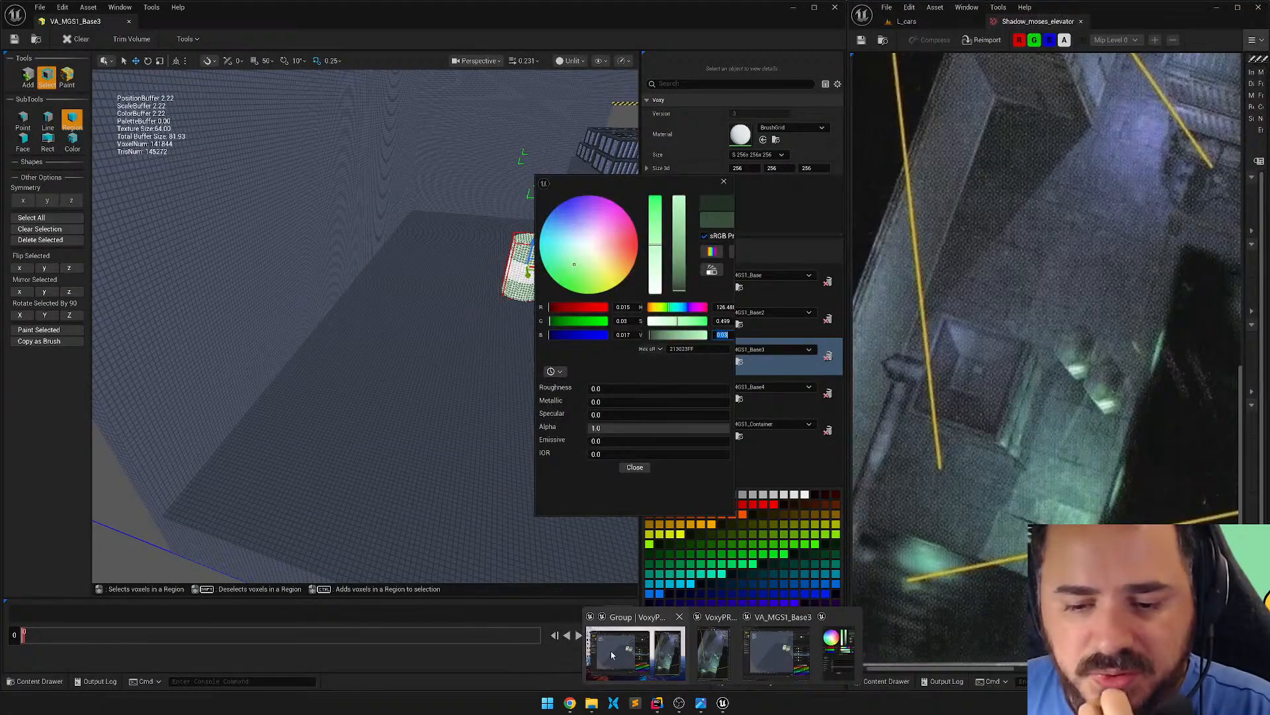
pyautogui.click(610, 650)
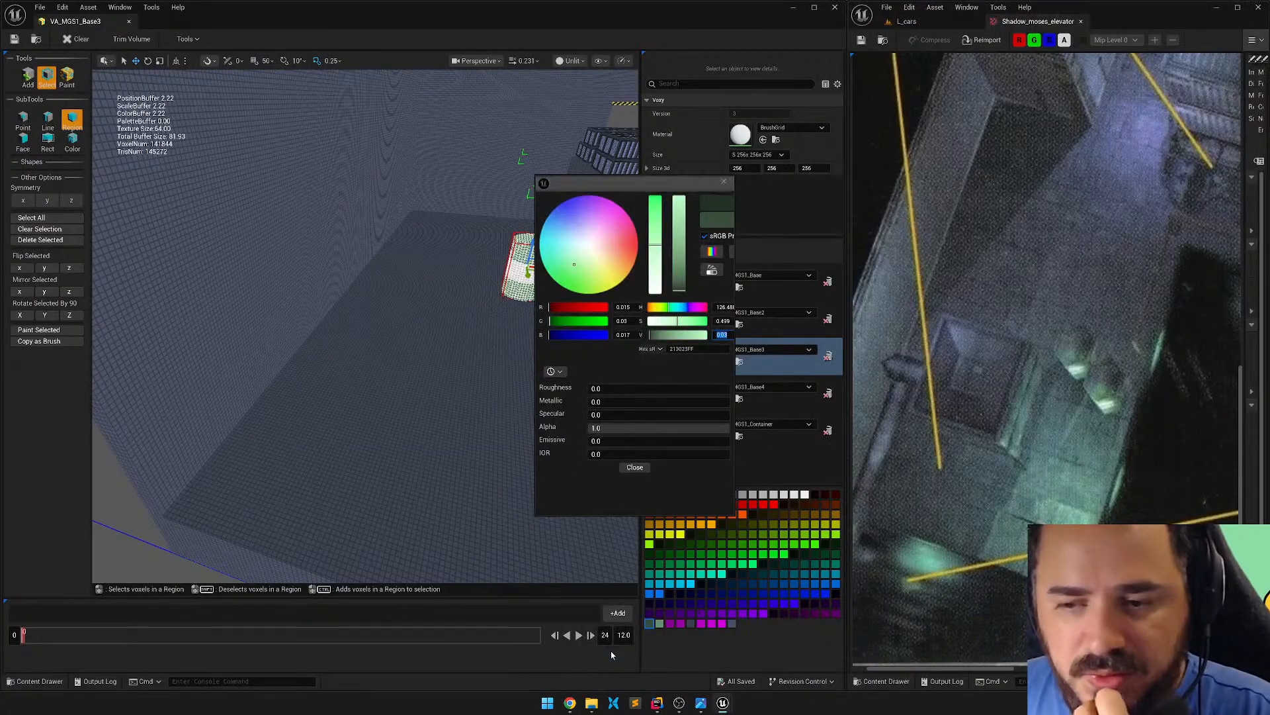
# Confirm the dark green swatch color and recheck its values in the color picker.
pyautogui.click(635, 468)
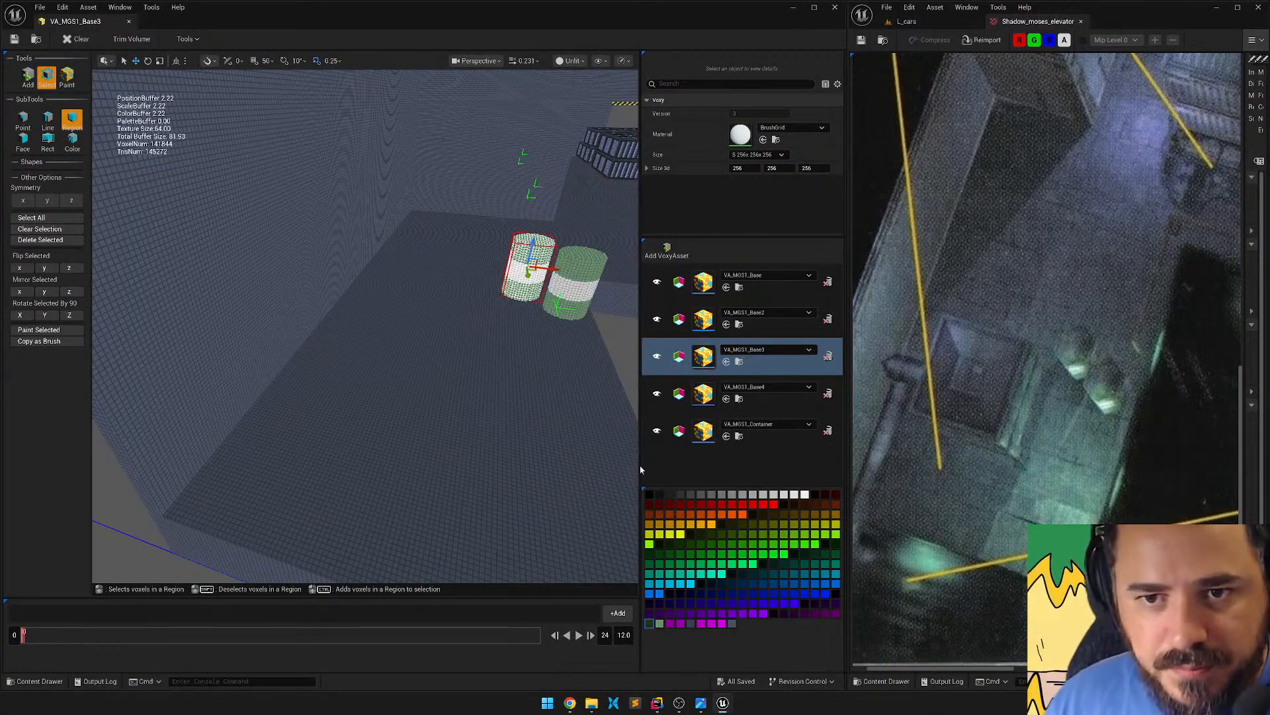
pyautogui.doubleClick(649, 621)
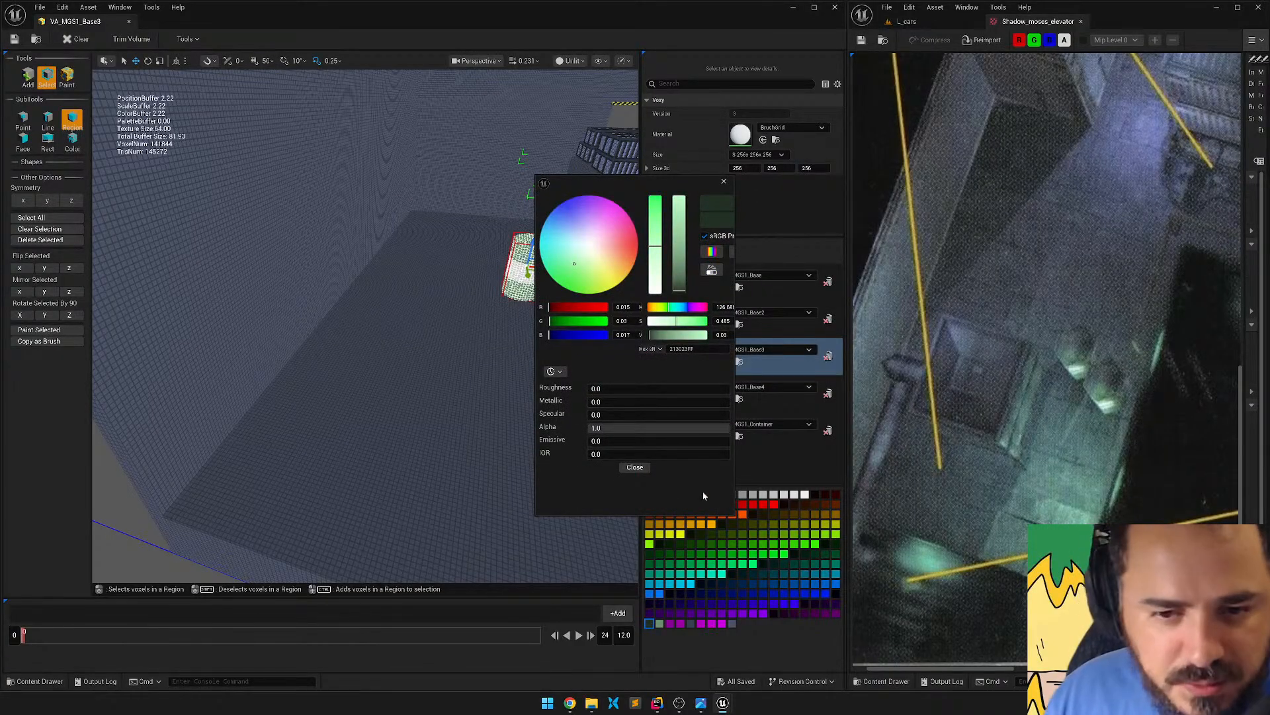
pyautogui.click(635, 468)
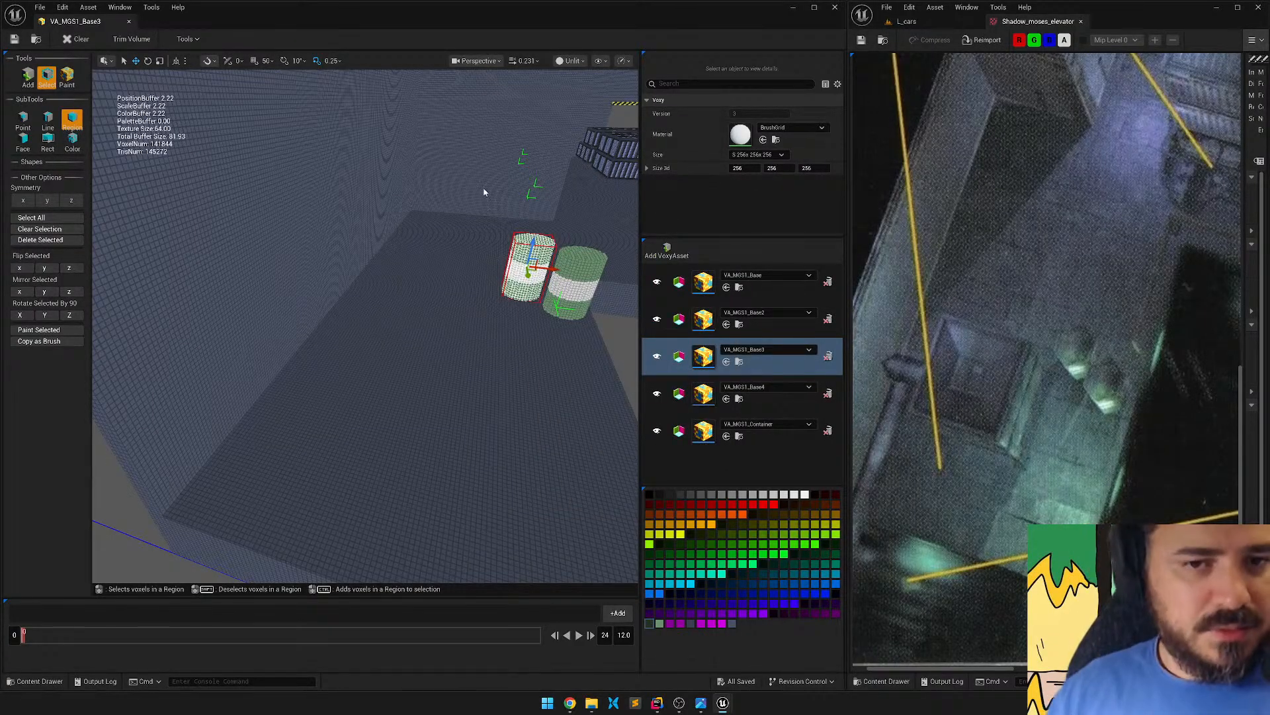
# Try dark green Add Region shapes on the floor beside the barrels, first with the cylinder and then the cube shape, undoing each.
pyautogui.click(26, 74)
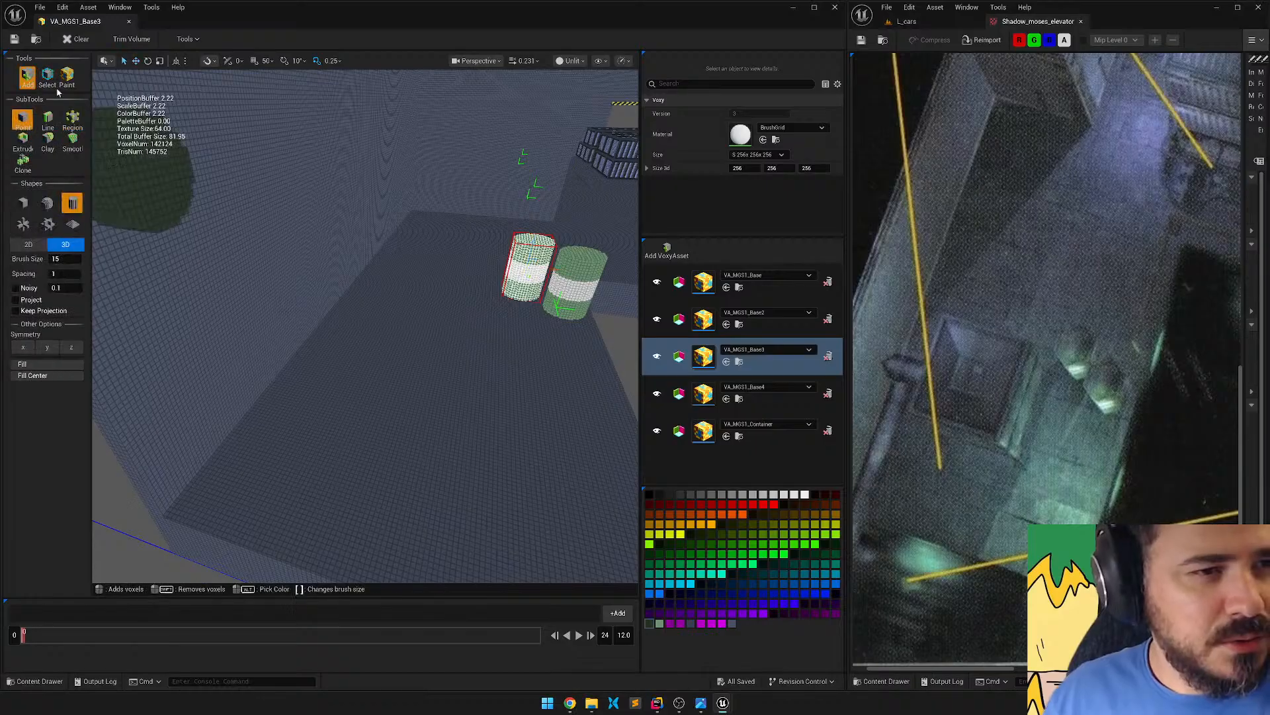
pyautogui.click(67, 125)
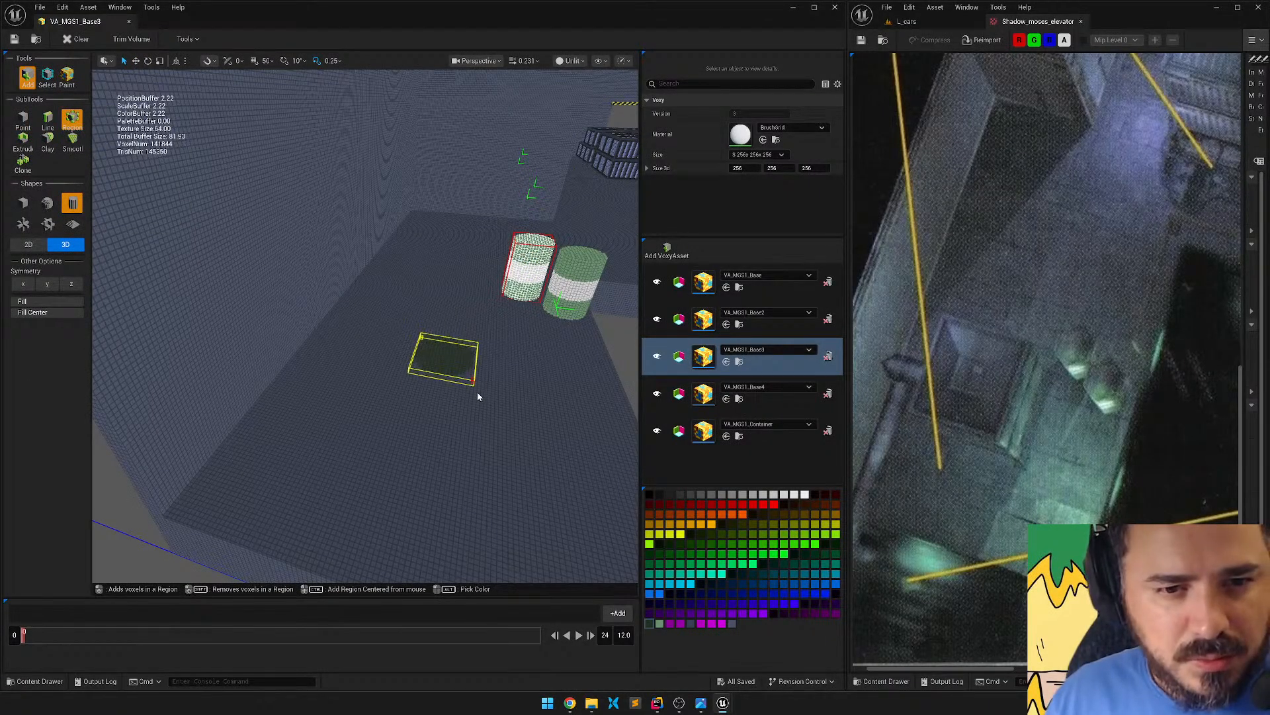
pyautogui.moveTo(478, 393); pyautogui.dragTo(488, 407)
pyautogui.hotkey('ctrl', 'z')
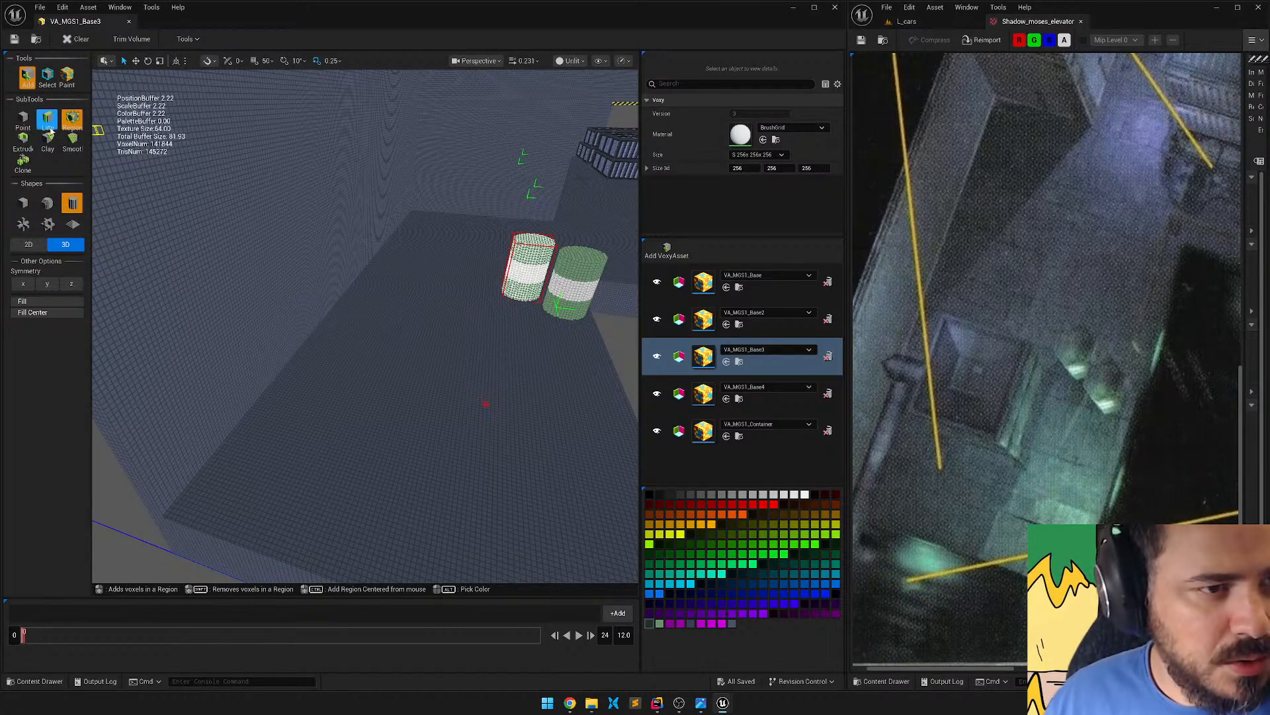
pyautogui.click(22, 202)
pyautogui.moveTo(402, 324); pyautogui.dragTo(472, 411)
pyautogui.hotkey('ctrl', 'z')
pyautogui.moveTo(399, 325); pyautogui.dragTo(514, 436)
pyautogui.hotkey('ctrl', 'z')
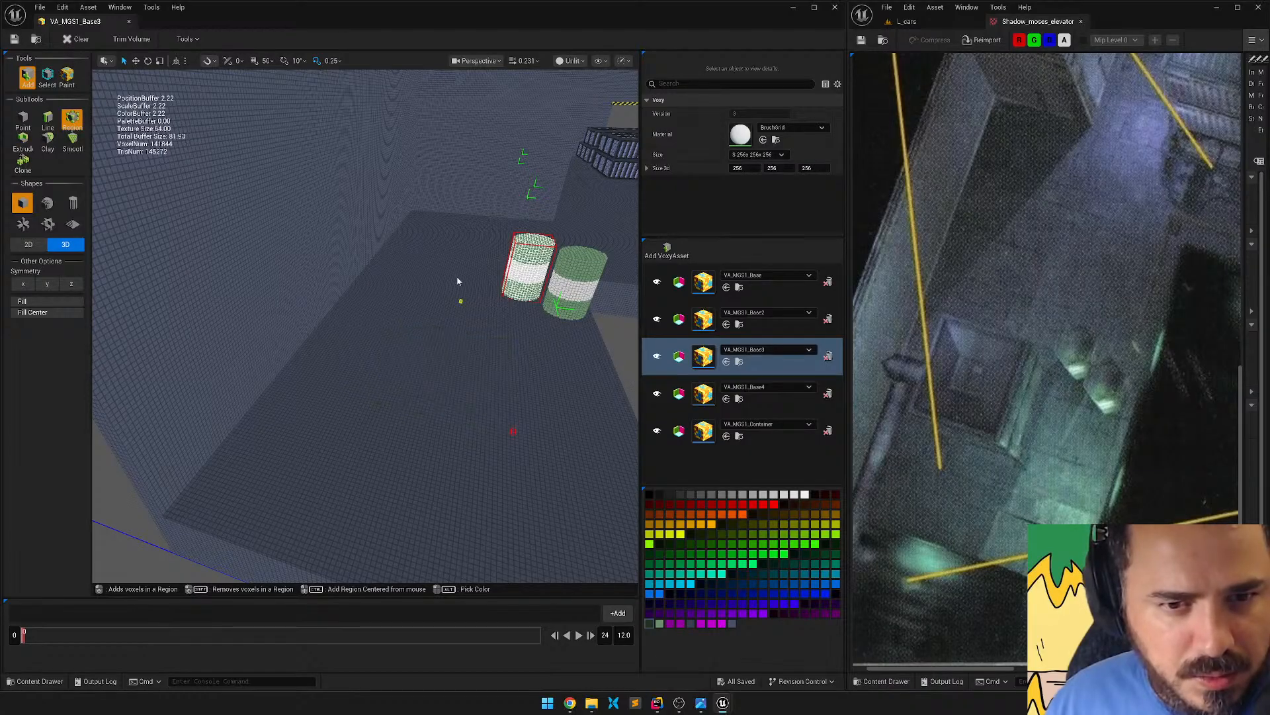
# Add a flat dark green square region to the floor beside the two barrels.
pyautogui.moveTo(457, 283); pyautogui.dragTo(445, 234, button='right')
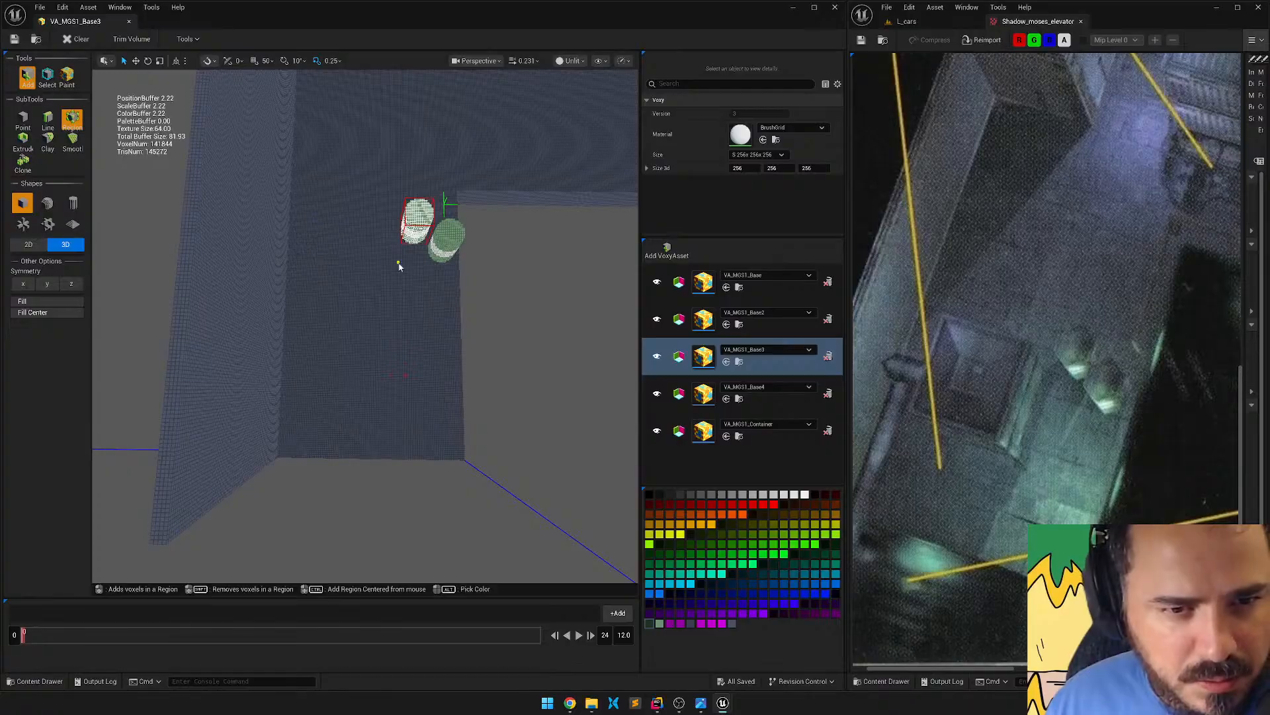
pyautogui.moveTo(403, 260); pyautogui.dragTo(310, 346)
pyautogui.press('w')
pyautogui.moveTo(413, 372)
pyautogui.mouseDown(button='right')
pyautogui.moveTo(431, 331)
pyautogui.moveTo(272, 284)
pyautogui.moveTo(355, 292)
pyautogui.mouseUp(button='right')
pyautogui.press('s')
pyautogui.press('w')
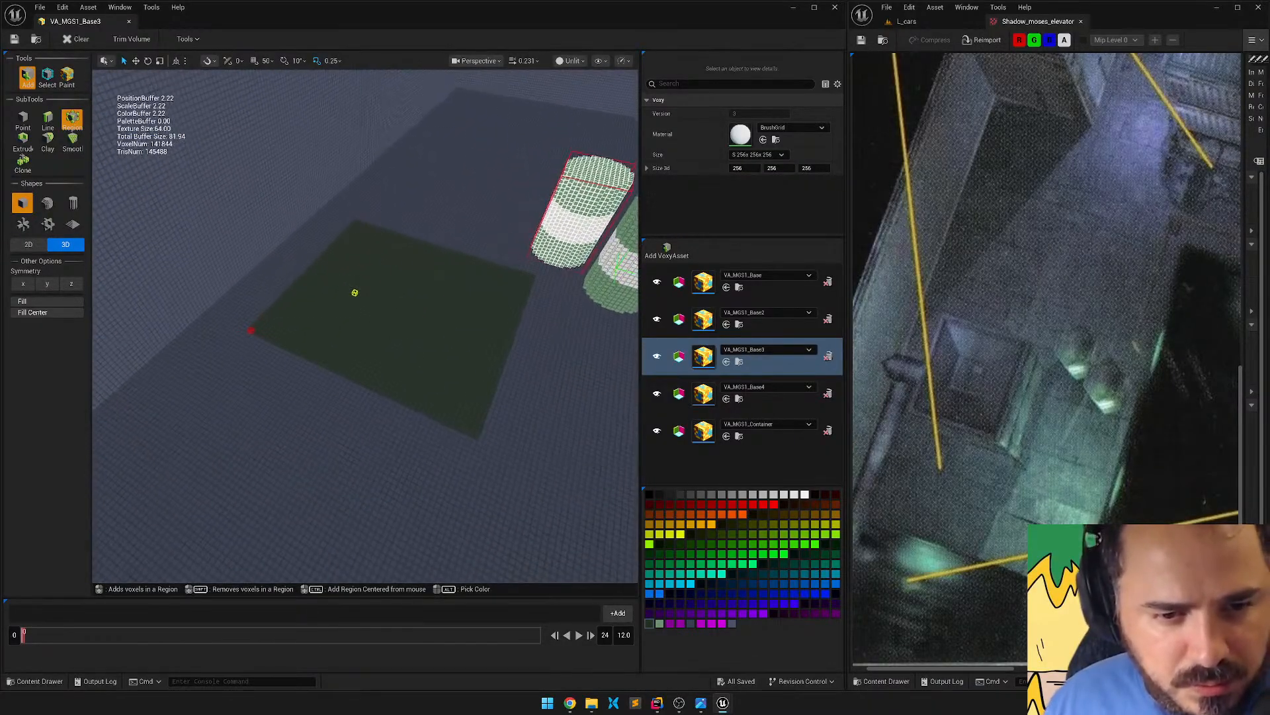
# Select the dark green square as a face and raise it above the floor as a floating slab.
pyautogui.click(47, 76)
pyautogui.click(23, 139)
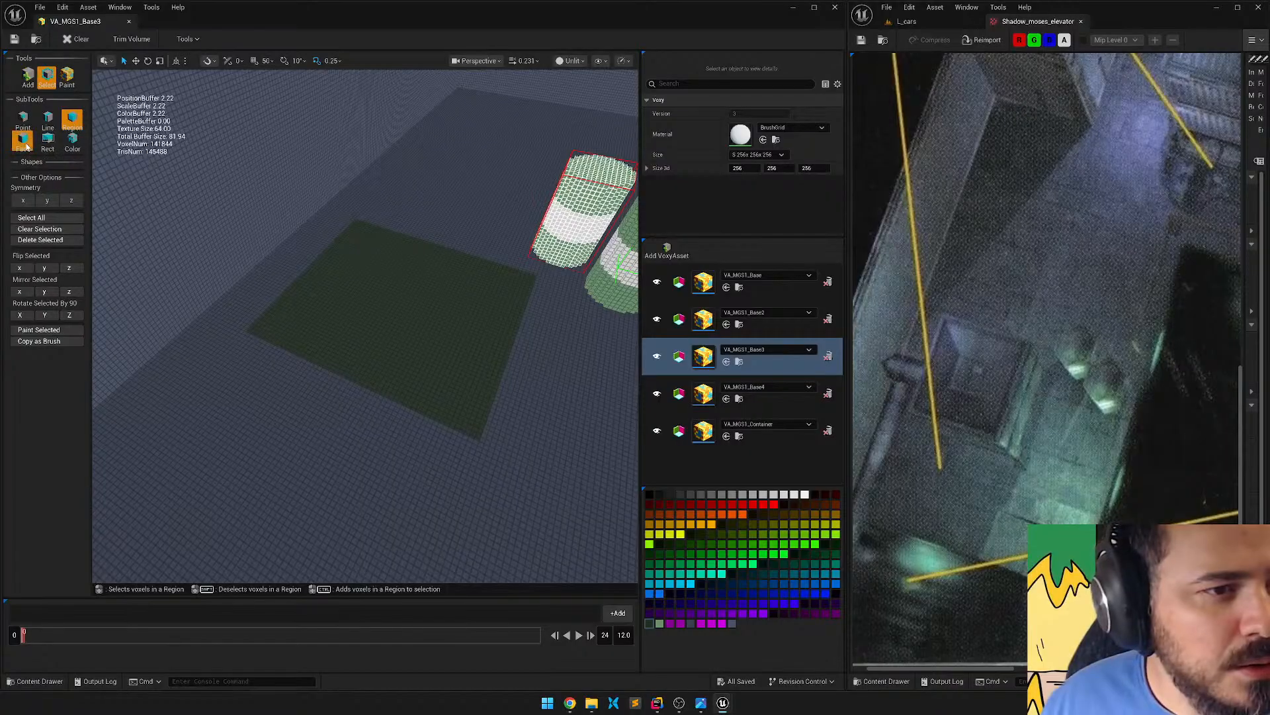
pyautogui.click(382, 277)
pyautogui.moveTo(404, 282); pyautogui.dragTo(411, 242)
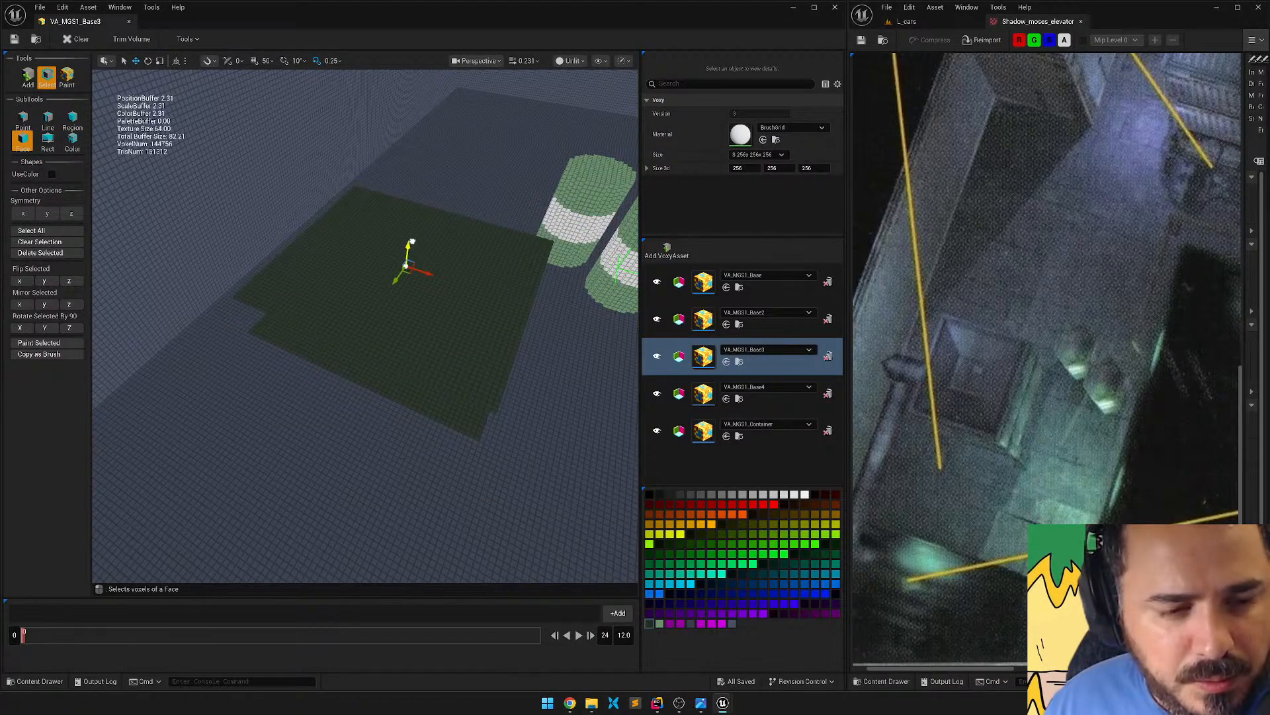
pyautogui.moveTo(412, 241); pyautogui.dragTo(403, 156, button='right')
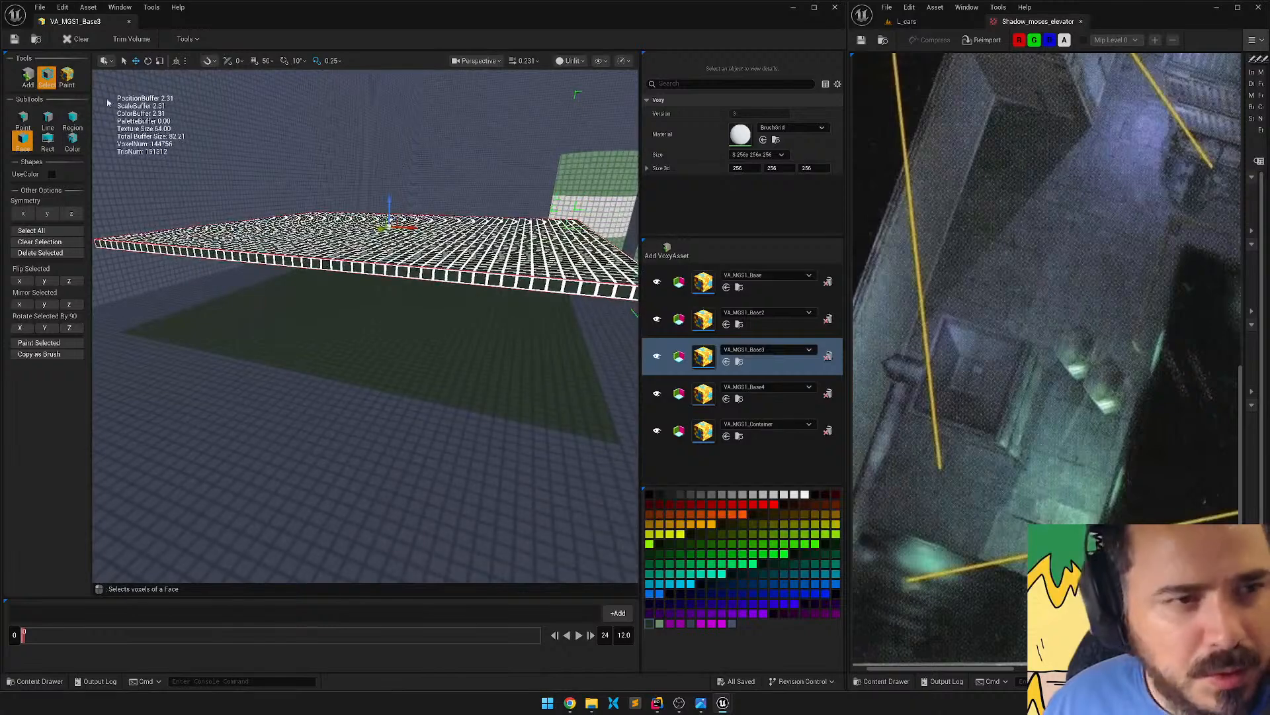
# Repaint the whole floor face with the blue-grey picked from the floor, undoing a first dark green face fill.
pyautogui.click(66, 77)
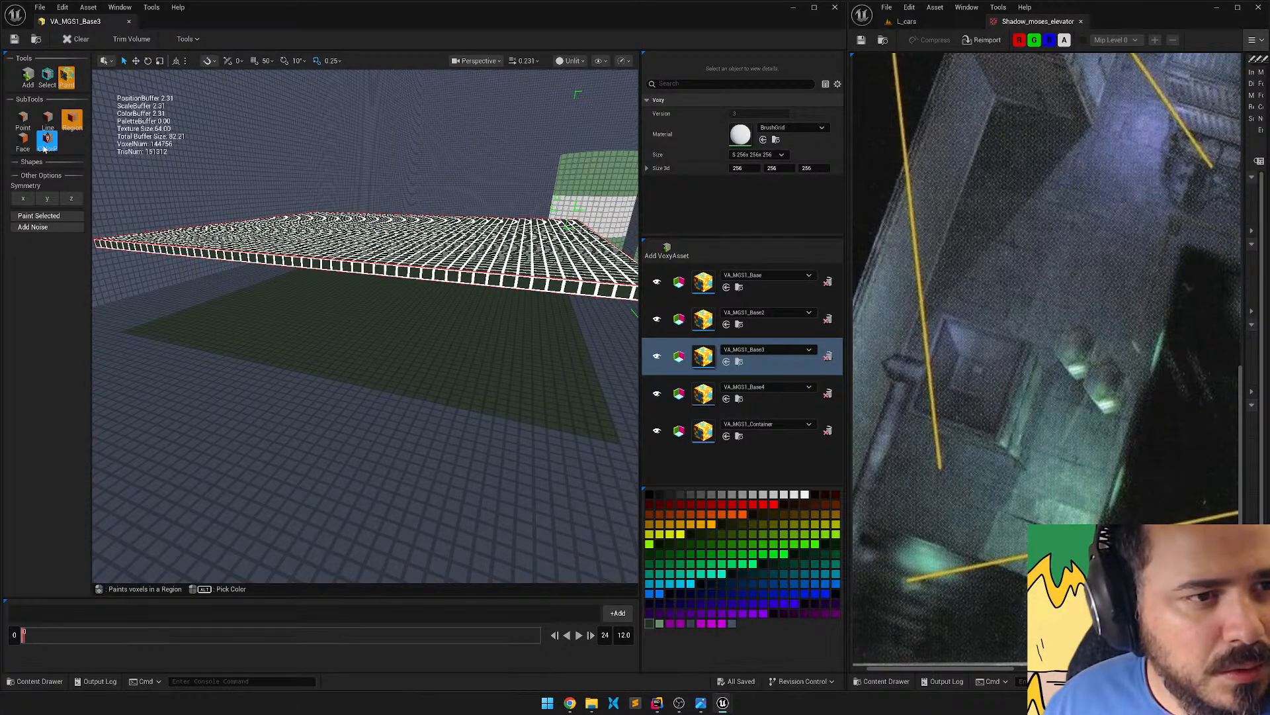
pyautogui.click(24, 140)
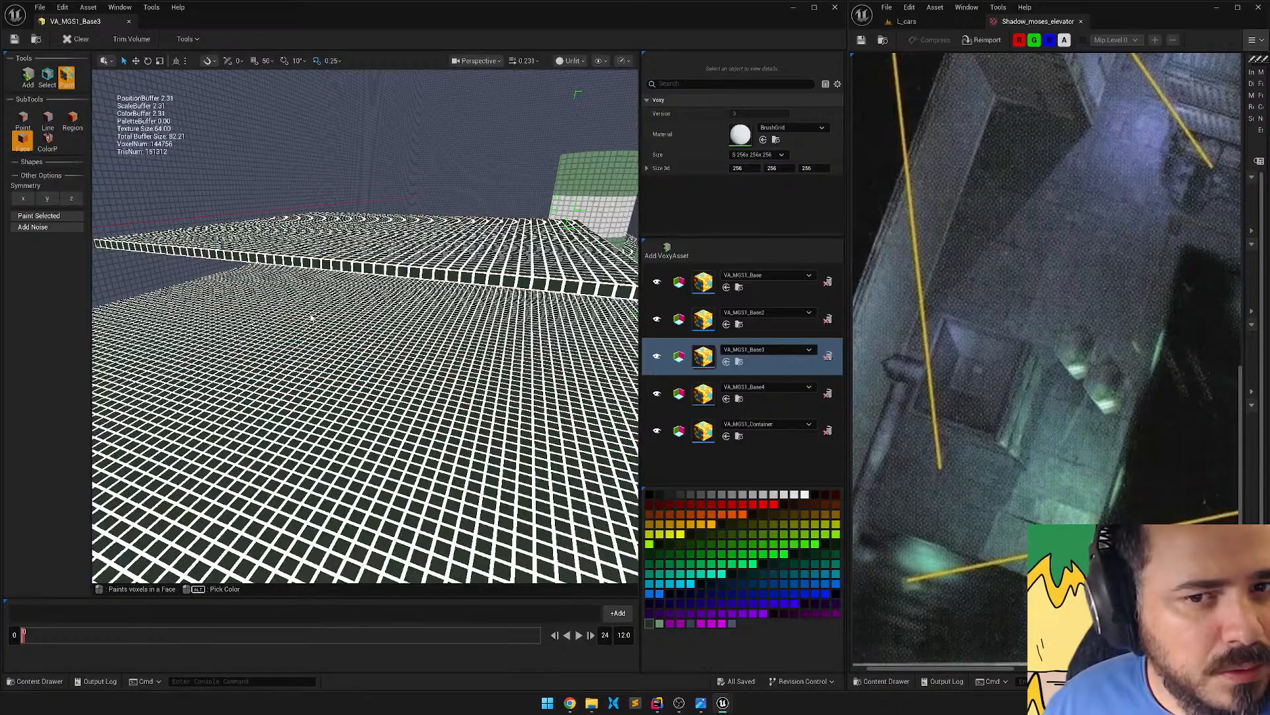
pyautogui.moveTo(410, 322); pyautogui.dragTo(542, 323, button='right')
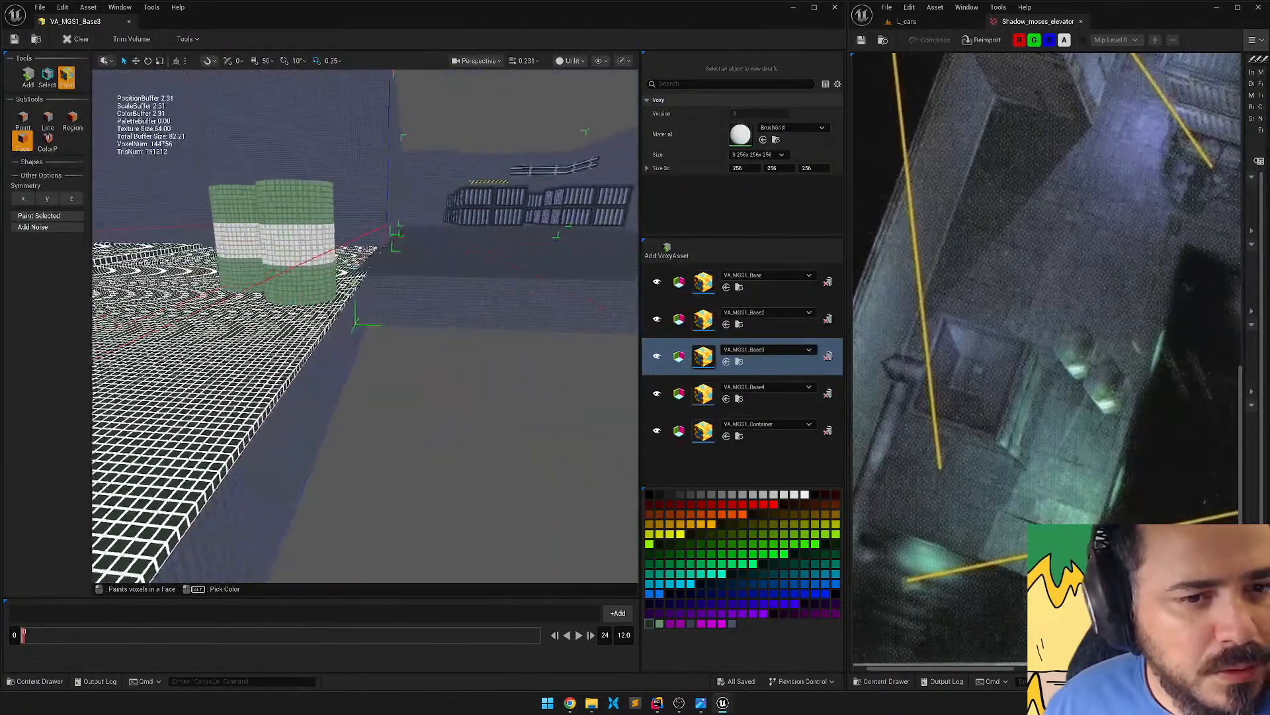
pyautogui.moveTo(245, 337); pyautogui.dragTo(126, 351, button='right')
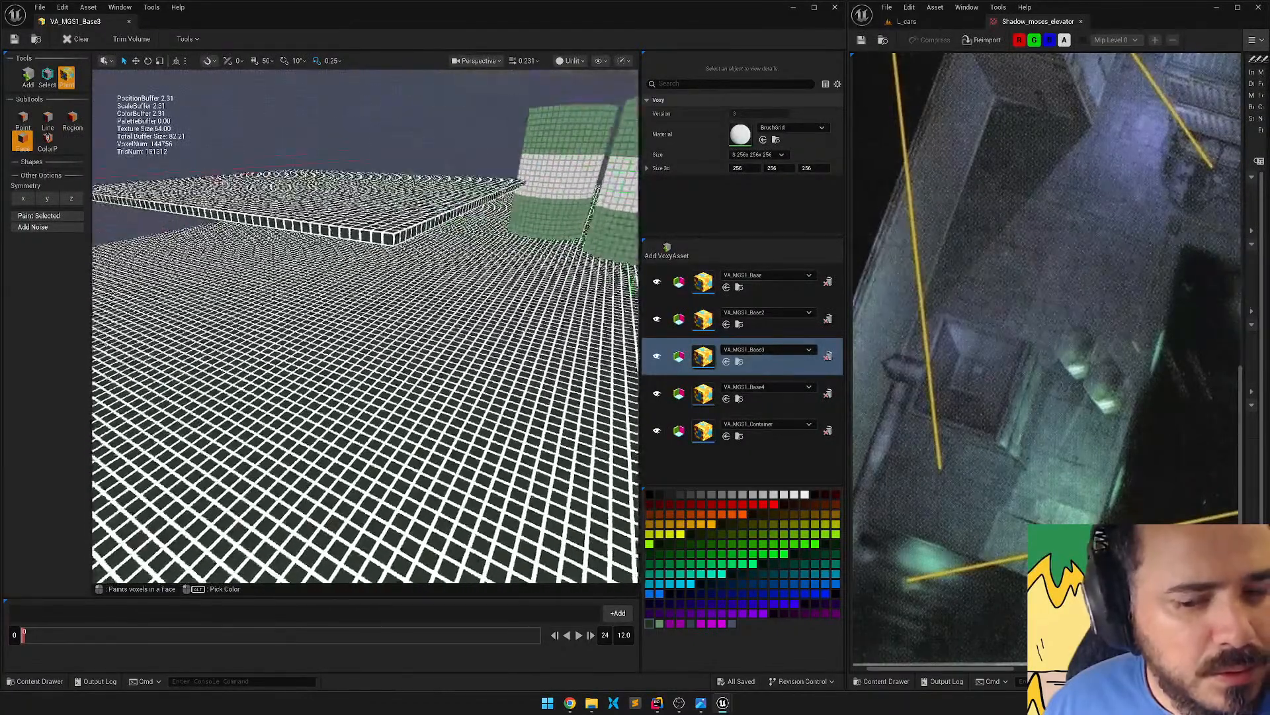
pyautogui.click(344, 403)
pyautogui.moveTo(417, 304)
pyautogui.mouseDown(button='right')
pyautogui.moveTo(361, 330)
pyautogui.moveTo(318, 331)
pyautogui.moveTo(478, 364)
pyautogui.mouseUp(button='right')
pyautogui.hotkey('ctrl', 'z')
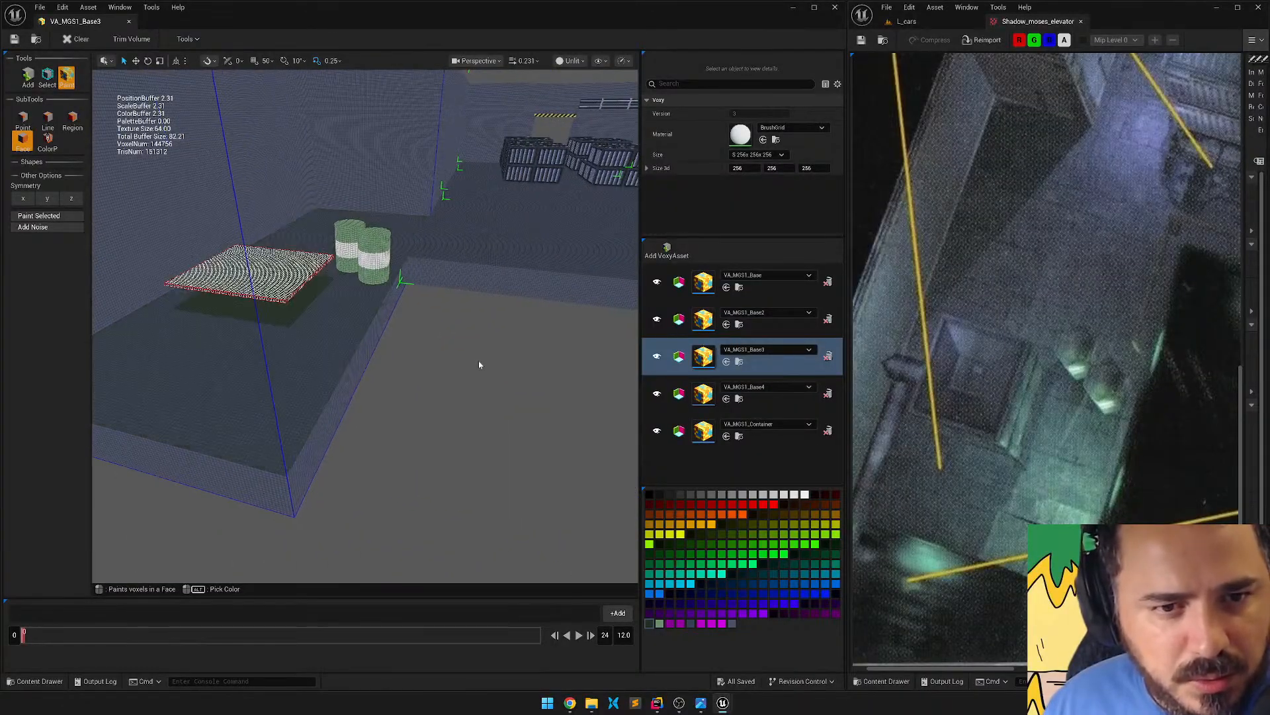
pyautogui.keyDown('alt'); pyautogui.click(287, 351); pyautogui.keyUp('alt')
pyautogui.moveTo(337, 298); pyautogui.dragTo(311, 307, button='right')
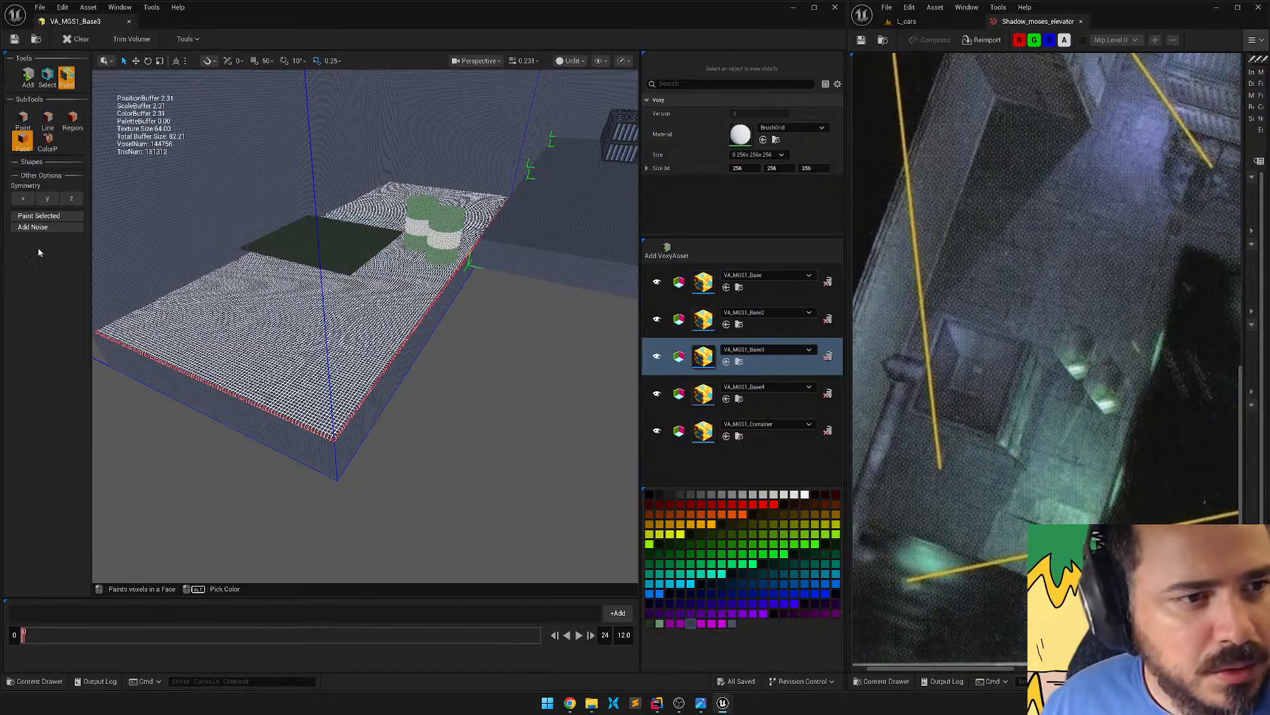
pyautogui.press('a')
pyautogui.moveTo(408, 328)
pyautogui.mouseDown(button='right')
pyautogui.moveTo(463, 314)
pyautogui.moveTo(487, 351)
pyautogui.mouseUp(button='right')
pyautogui.press('w')
pyautogui.press('s')
pyautogui.press('d')
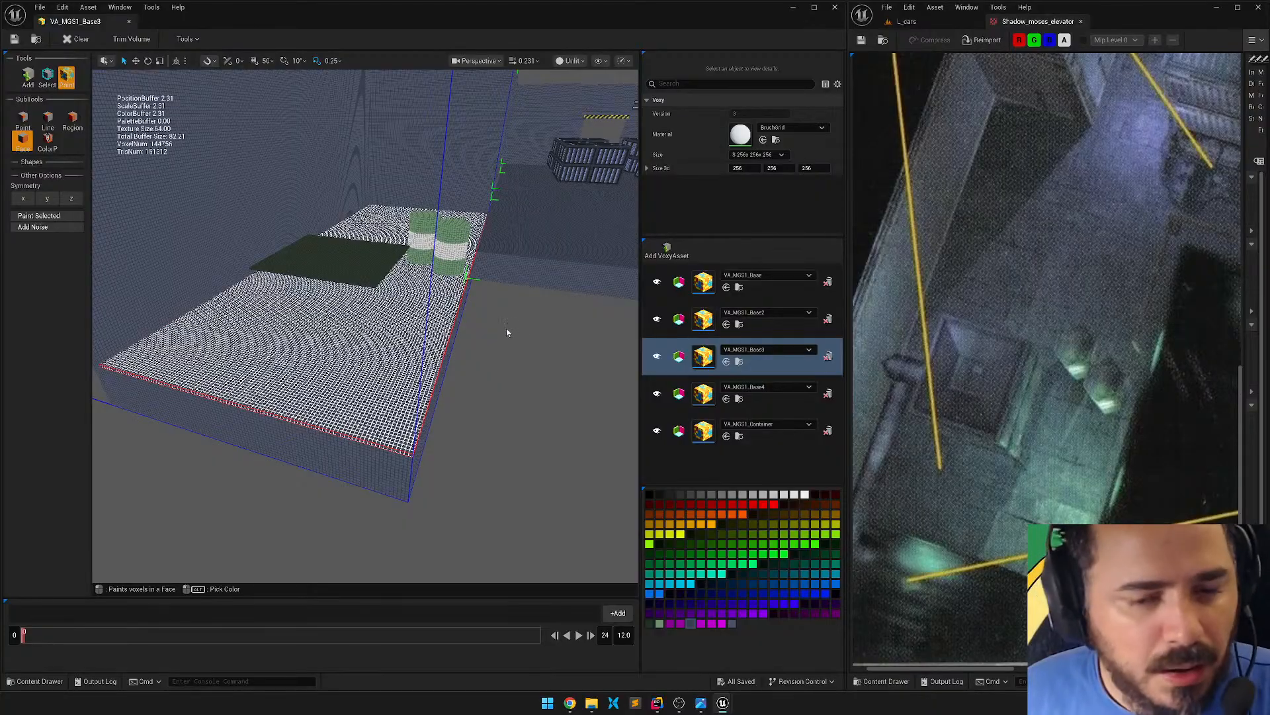
# Return to face selection and clear the selection on the floor.
pyautogui.click(46, 77)
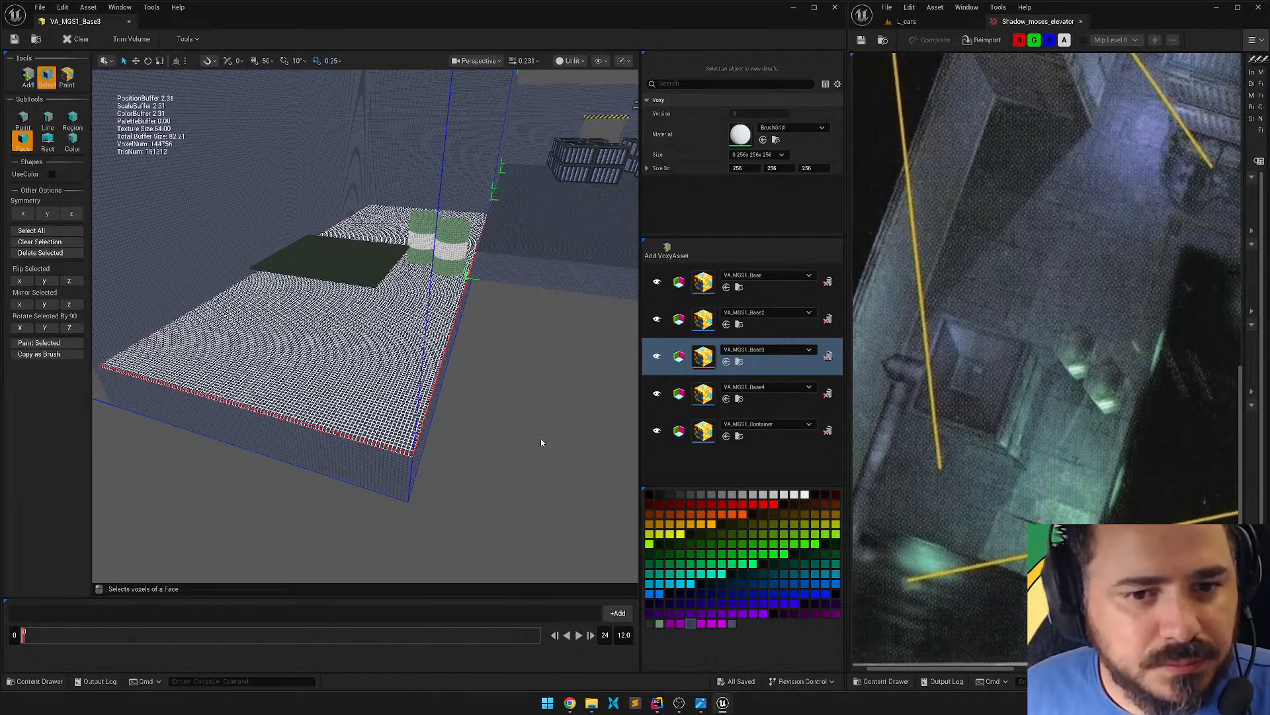
pyautogui.moveTo(312, 409); pyautogui.dragTo(192, 371, button='right')
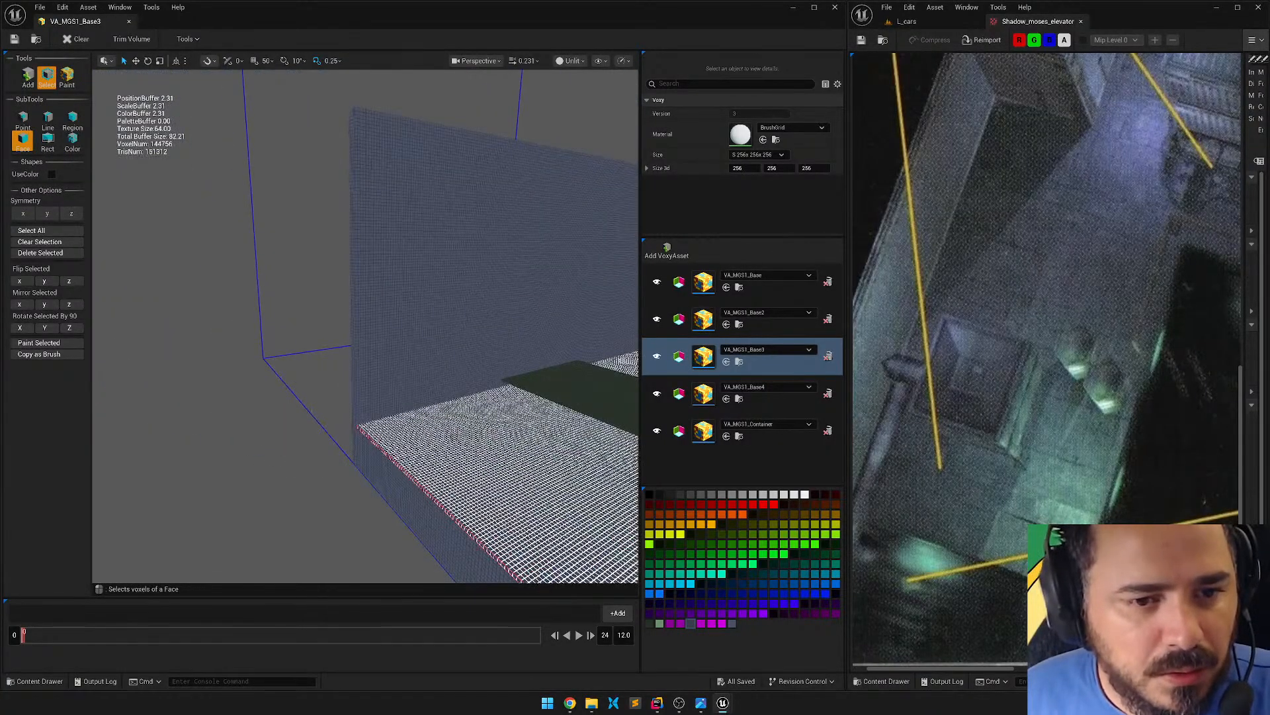
pyautogui.click(313, 409)
pyautogui.moveTo(326, 391); pyautogui.dragTo(390, 383, button='right')
pyautogui.press('w')
pyautogui.press('w')
pyautogui.press('s')
# Set the saturation (S) of the dark green swatch to 0.2.
pyautogui.doubleClick(649, 624)
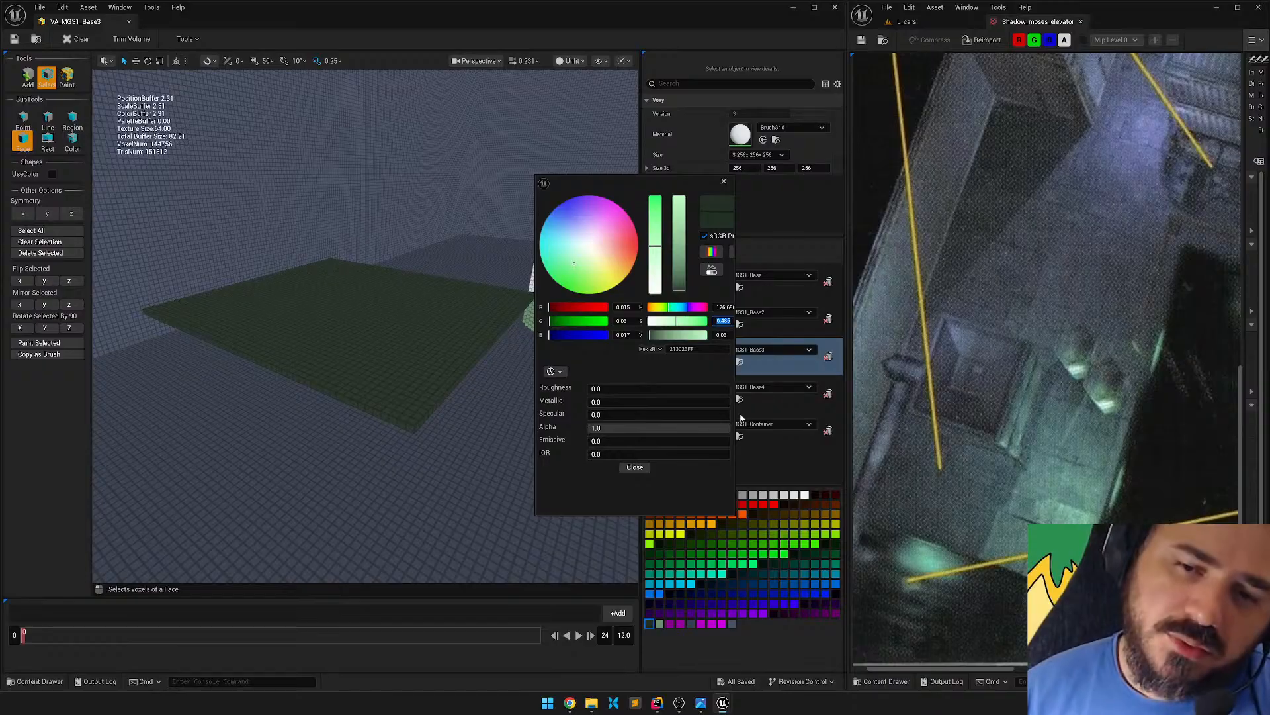
pyautogui.write('0.2')
pyautogui.press('Return')
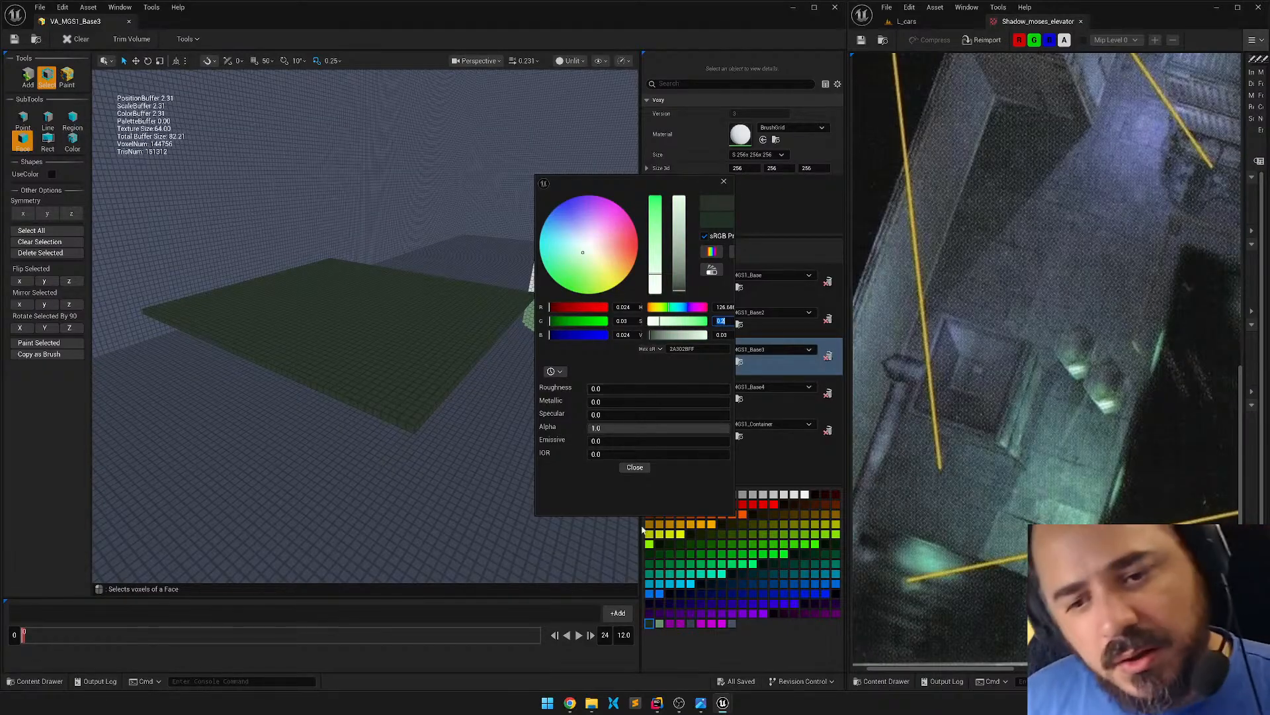
pyautogui.click(633, 468)
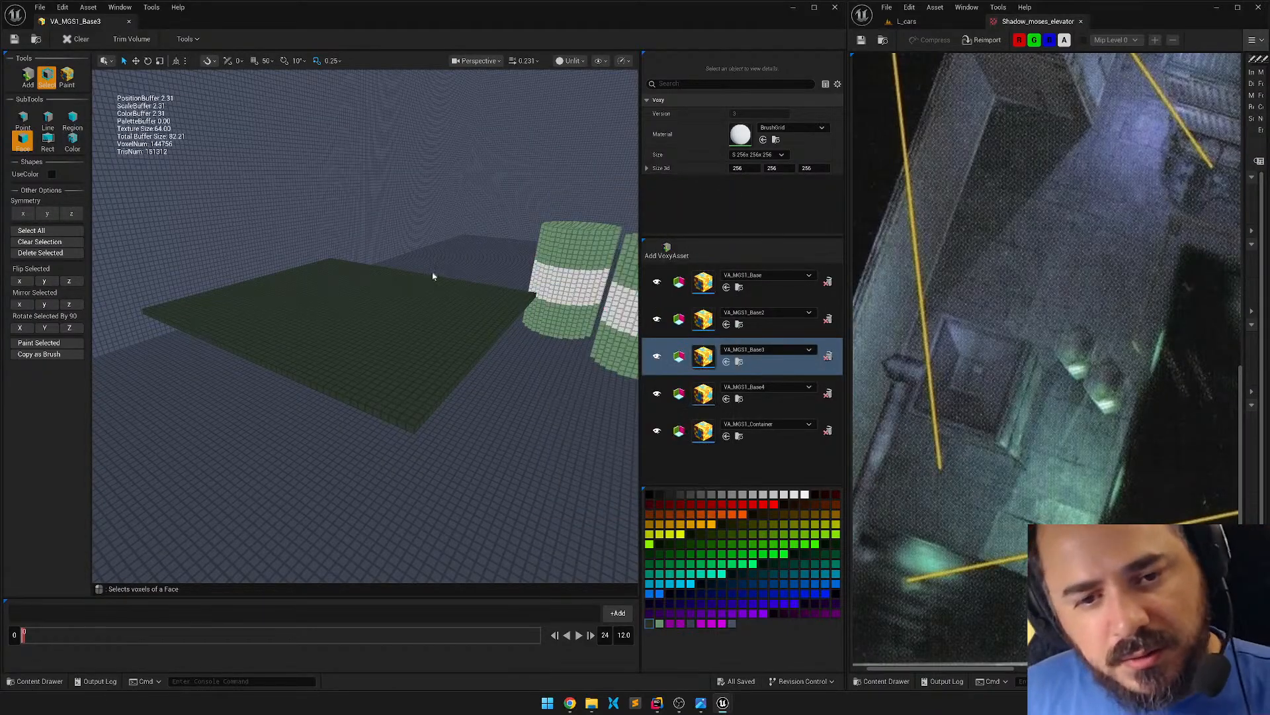
pyautogui.click(417, 363)
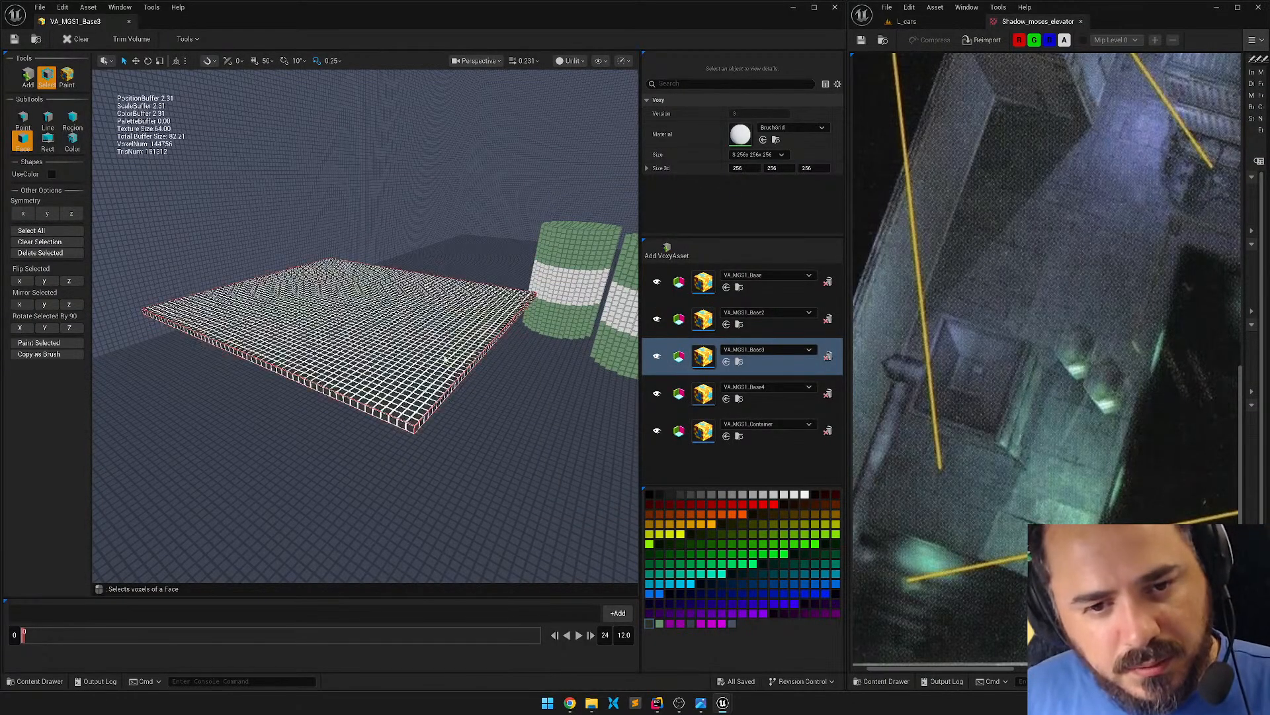
pyautogui.click(450, 243)
pyautogui.press('Escape')
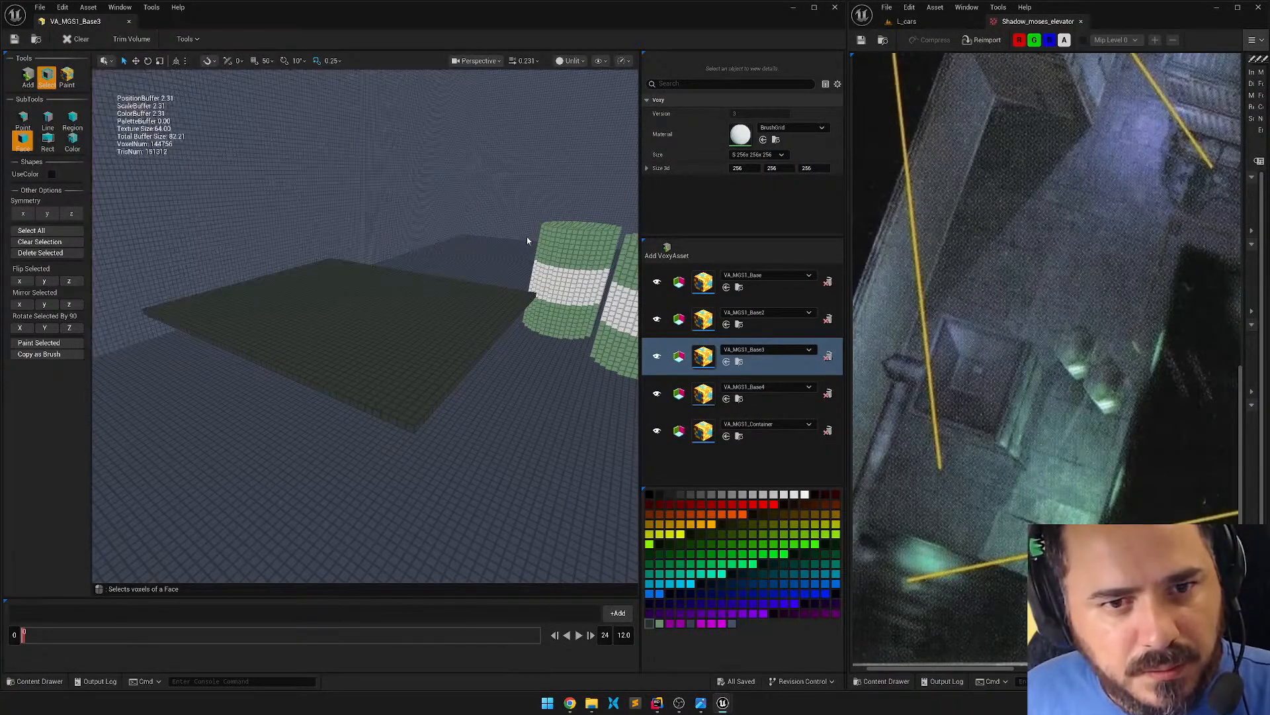
# Extrude the dark green slab upward by about 460 units into a block, undoing a first Add Region attempt.
pyautogui.moveTo(529, 241); pyautogui.dragTo(464, 221, button='right')
pyautogui.press('1')
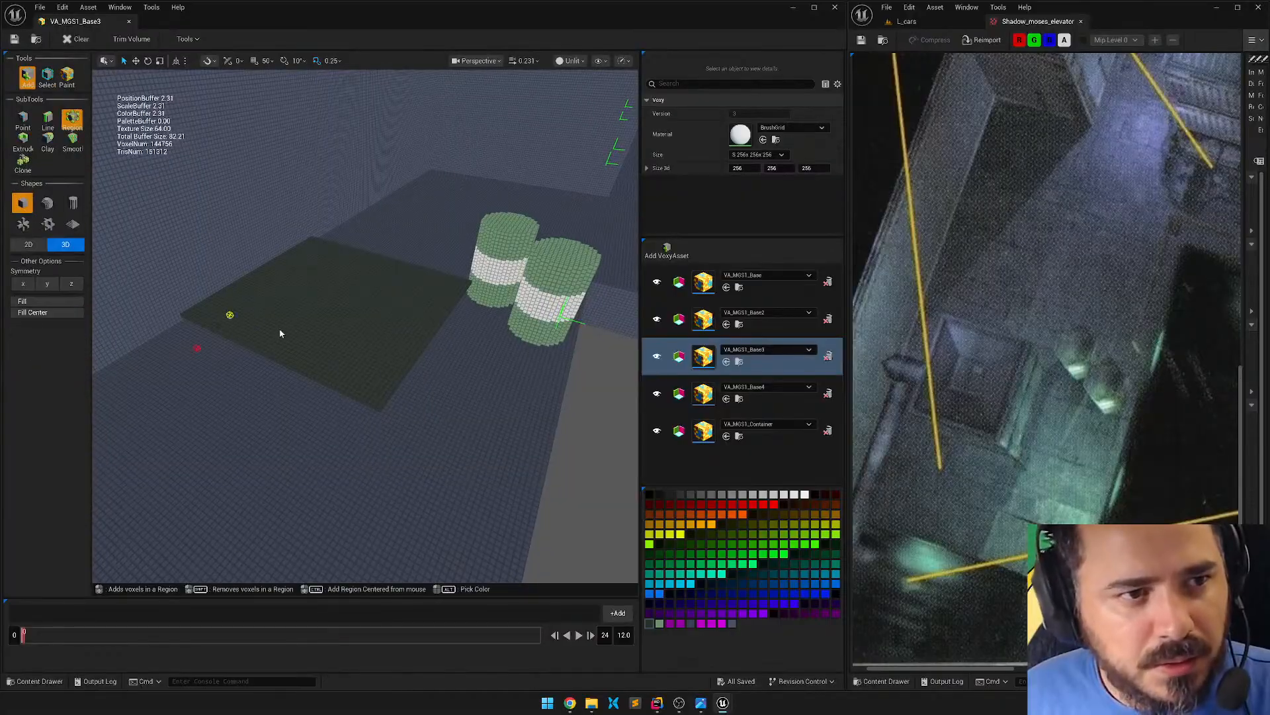
pyautogui.moveTo(346, 324); pyautogui.dragTo(344, 111)
pyautogui.hotkey('ctrl', 'z')
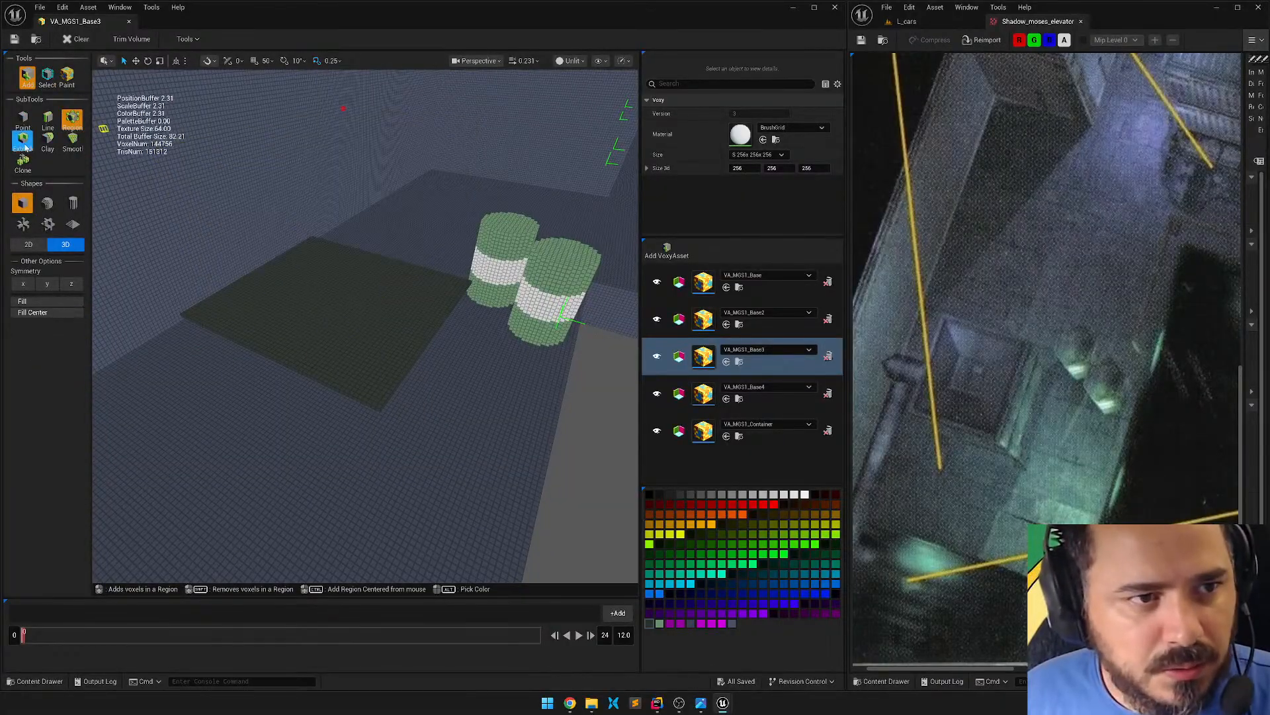
pyautogui.click(23, 142)
pyautogui.moveTo(321, 317); pyautogui.dragTo(324, 106)
pyautogui.moveTo(324, 106); pyautogui.dragTo(317, 141, button='right')
pyautogui.press('w')
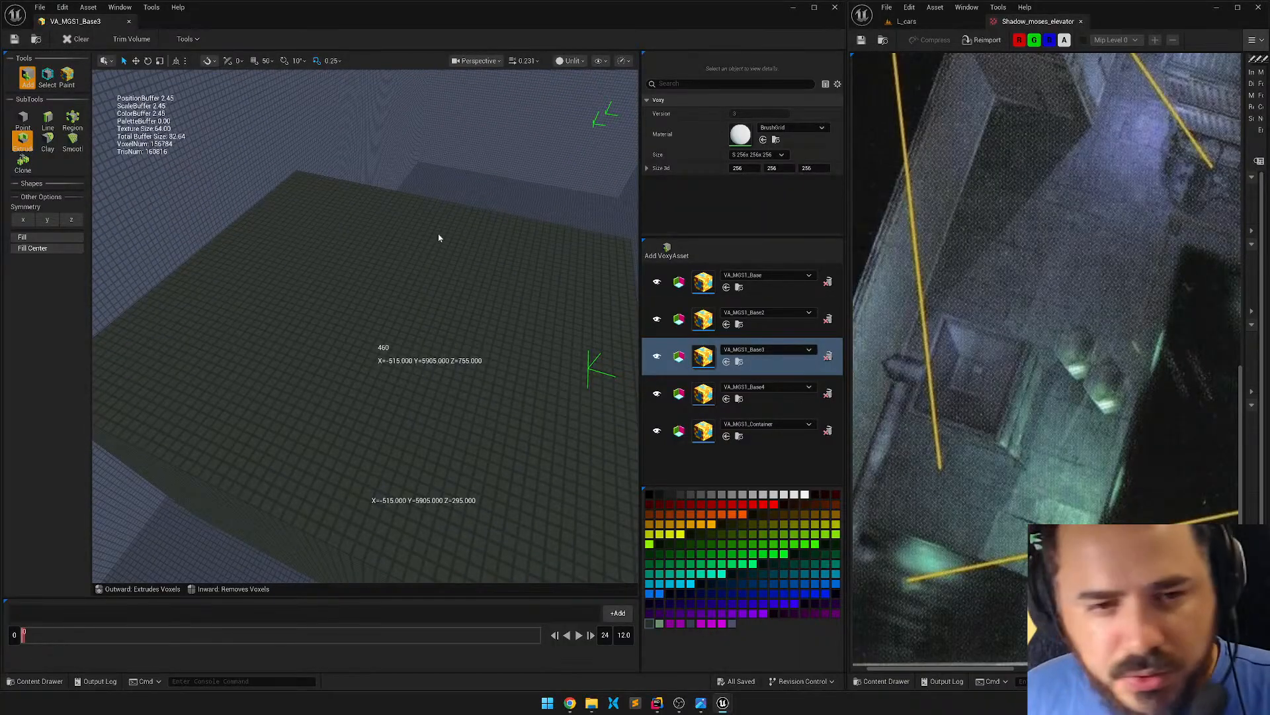
pyautogui.moveTo(438, 237); pyautogui.dragTo(218, 204, button='right')
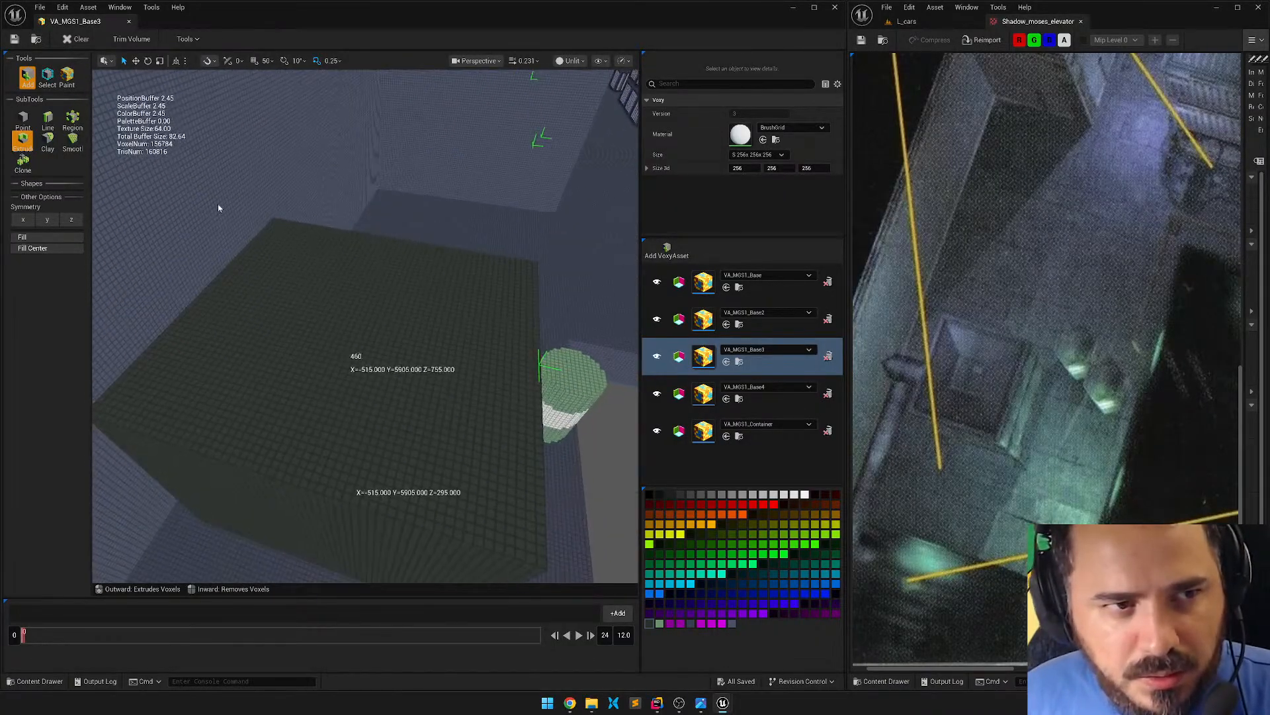
# Select a small square region of voxels in the middle of the dark green block's top face.
pyautogui.click(47, 76)
pyautogui.click(72, 119)
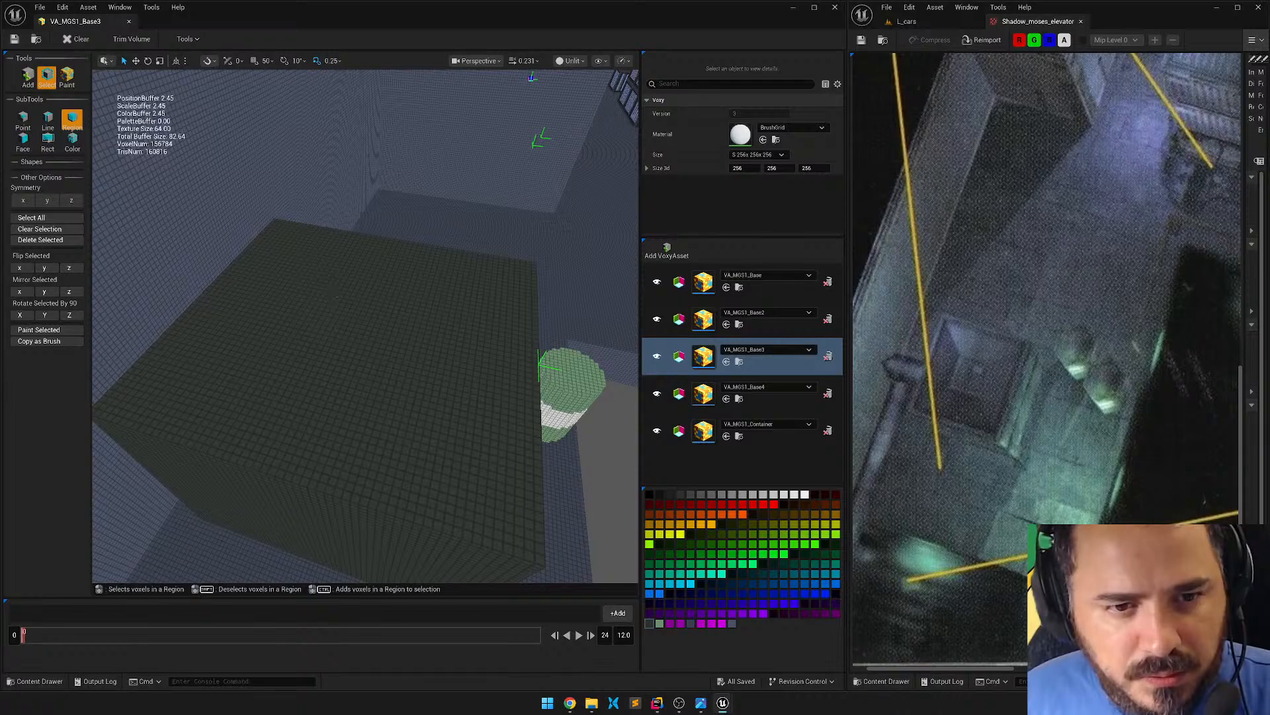
pyautogui.moveTo(335, 297); pyautogui.dragTo(400, 405)
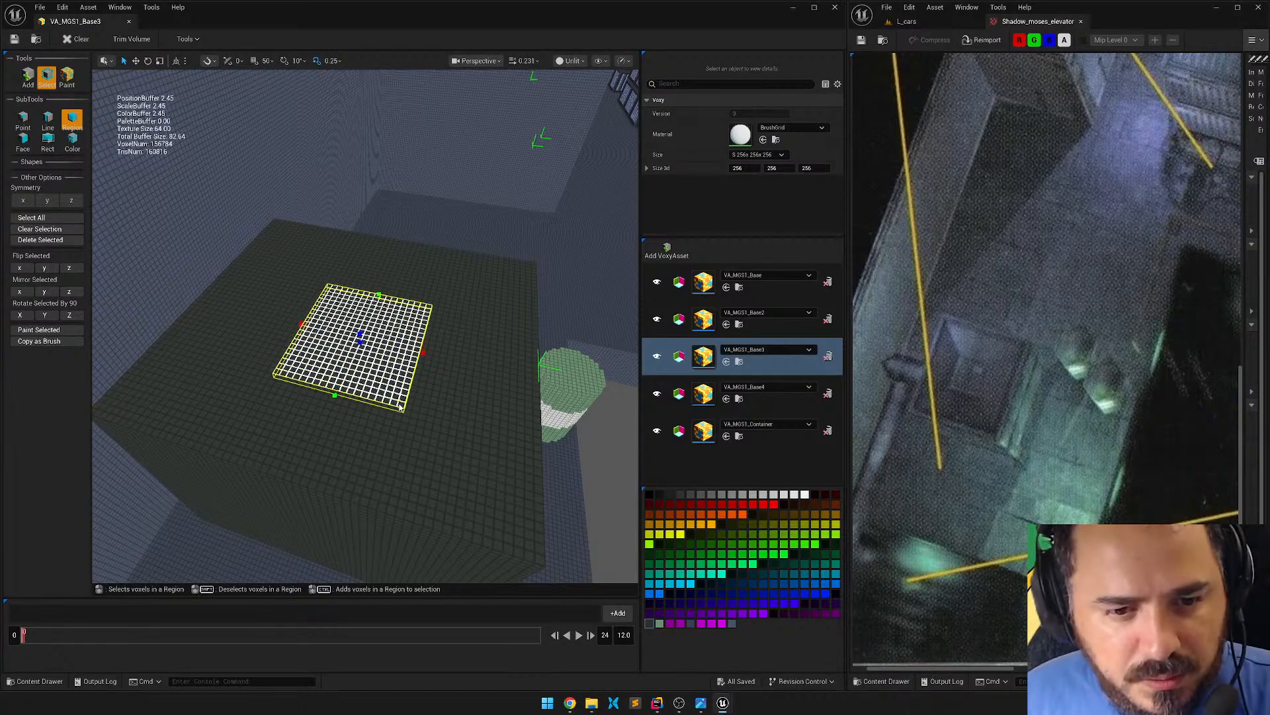
pyautogui.moveTo(400, 405); pyautogui.dragTo(318, 311, button='right')
pyautogui.press('w')
pyautogui.moveTo(452, 429); pyautogui.dragTo(449, 427, button='right')
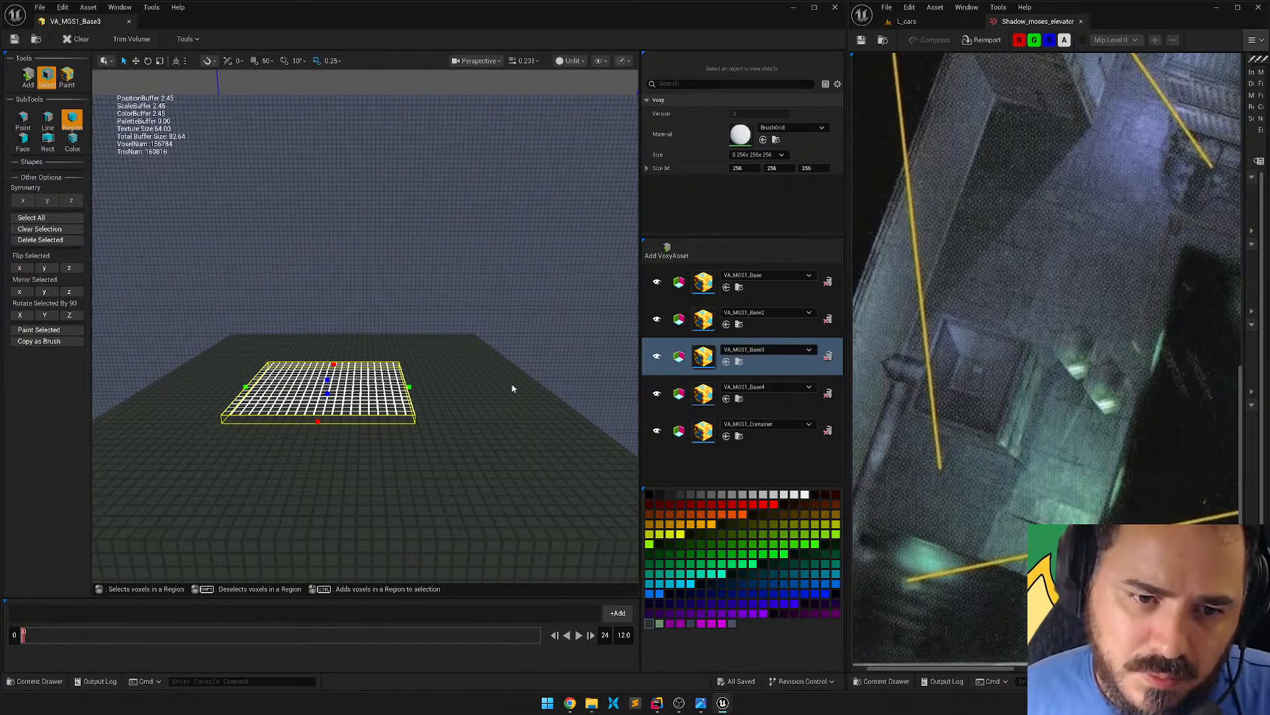
pyautogui.moveTo(512, 389); pyautogui.dragTo(423, 335, button='right')
pyautogui.press('s')
pyautogui.press('w')
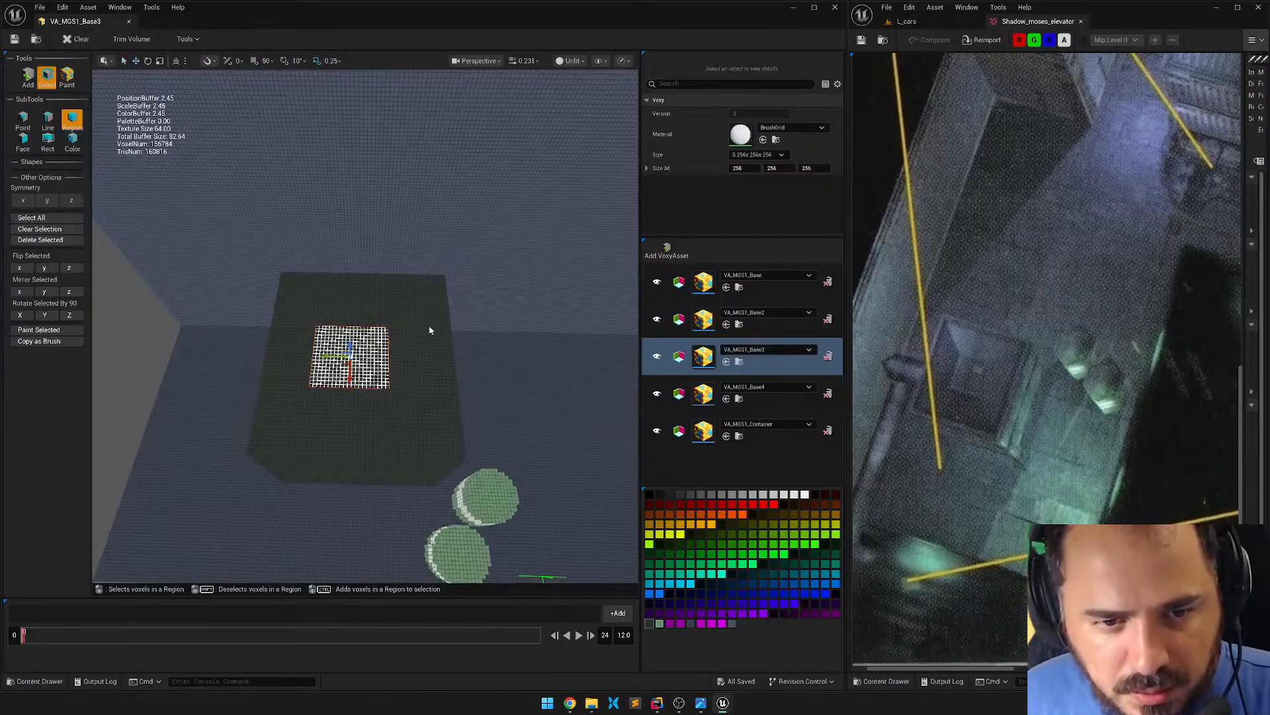
# Resize the selection box, extending it down into the block and lengthening it along the top face.
pyautogui.press('r')
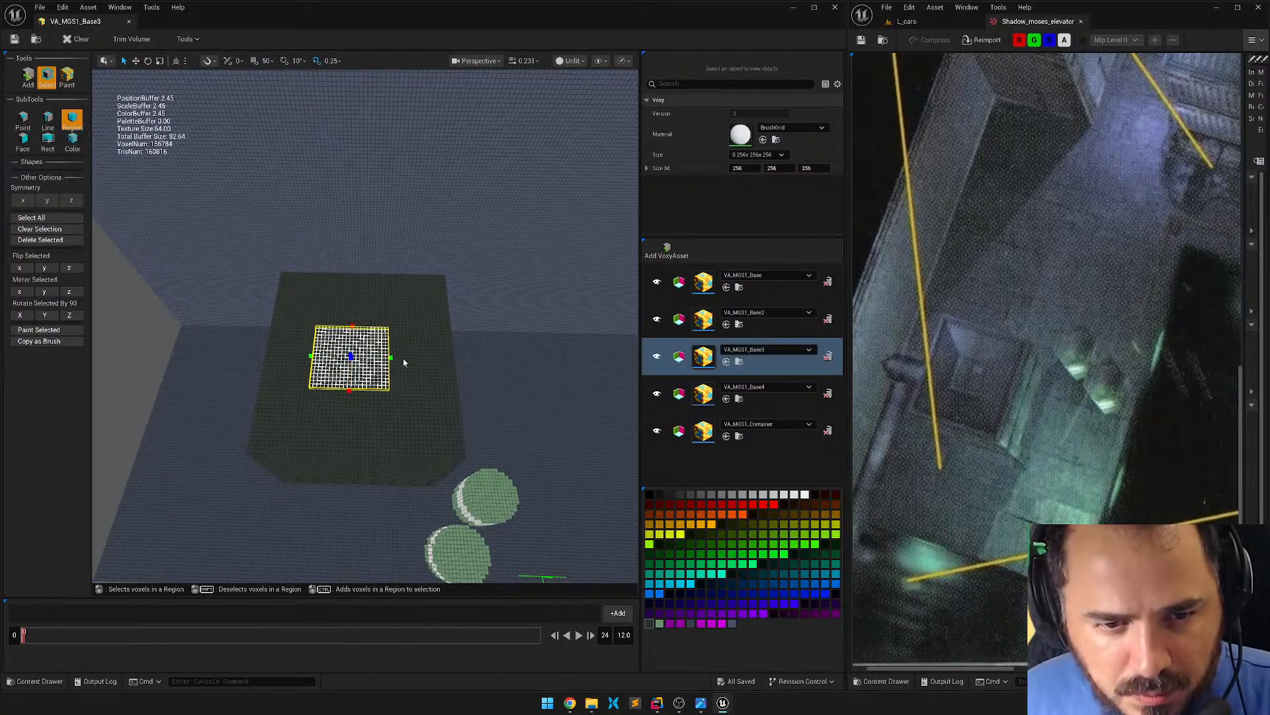
pyautogui.press('w')
pyautogui.moveTo(454, 367); pyautogui.dragTo(368, 297, button='right')
pyautogui.moveTo(354, 288); pyautogui.dragTo(353, 397)
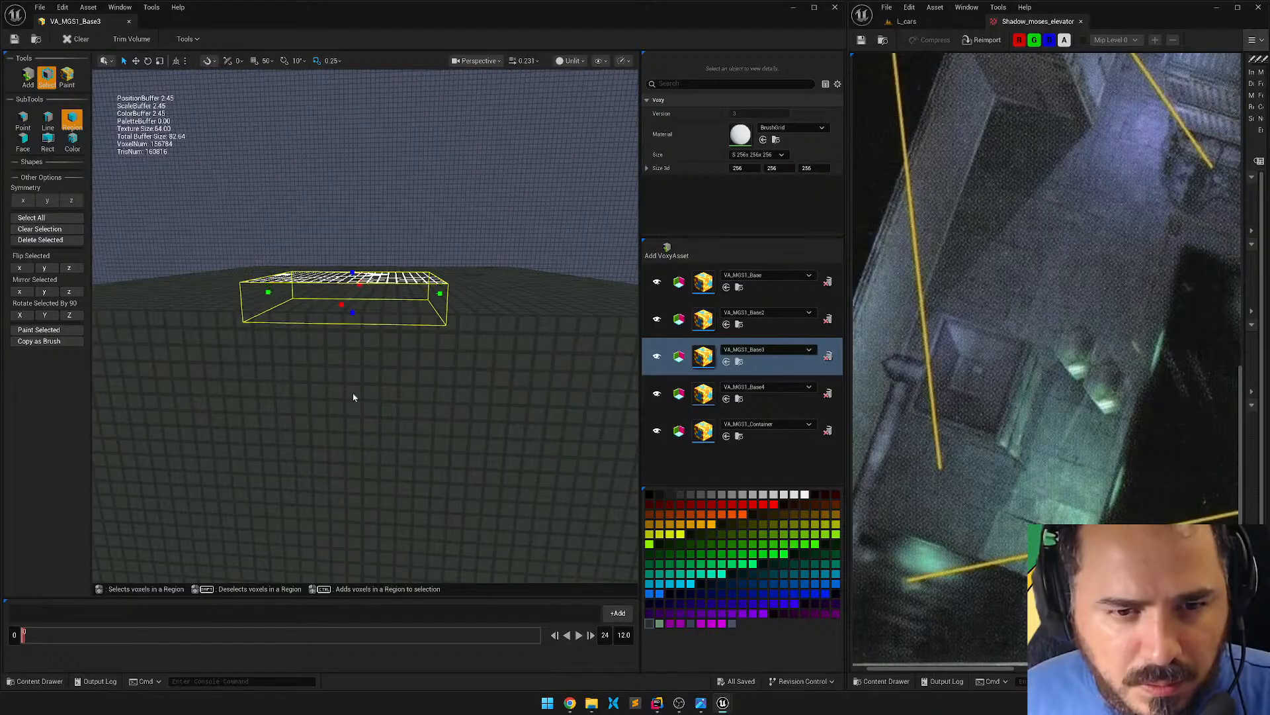
pyautogui.moveTo(440, 293); pyautogui.dragTo(627, 291)
# Shorten the lengthened side of the selection box slightly to center it on the block's top face.
pyautogui.moveTo(628, 295); pyautogui.dragTo(337, 215, button='right')
pyautogui.press('s')
pyautogui.press('w')
pyautogui.press('s')
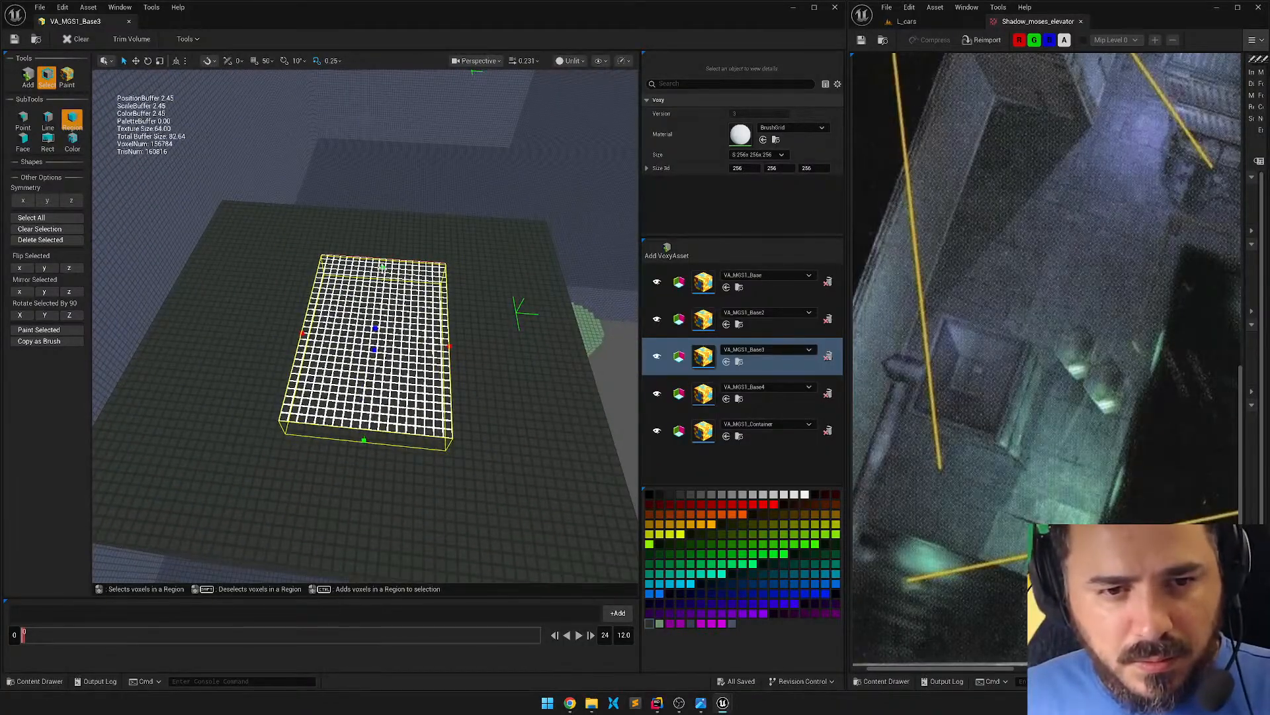
pyautogui.moveTo(382, 266); pyautogui.dragTo(368, 316)
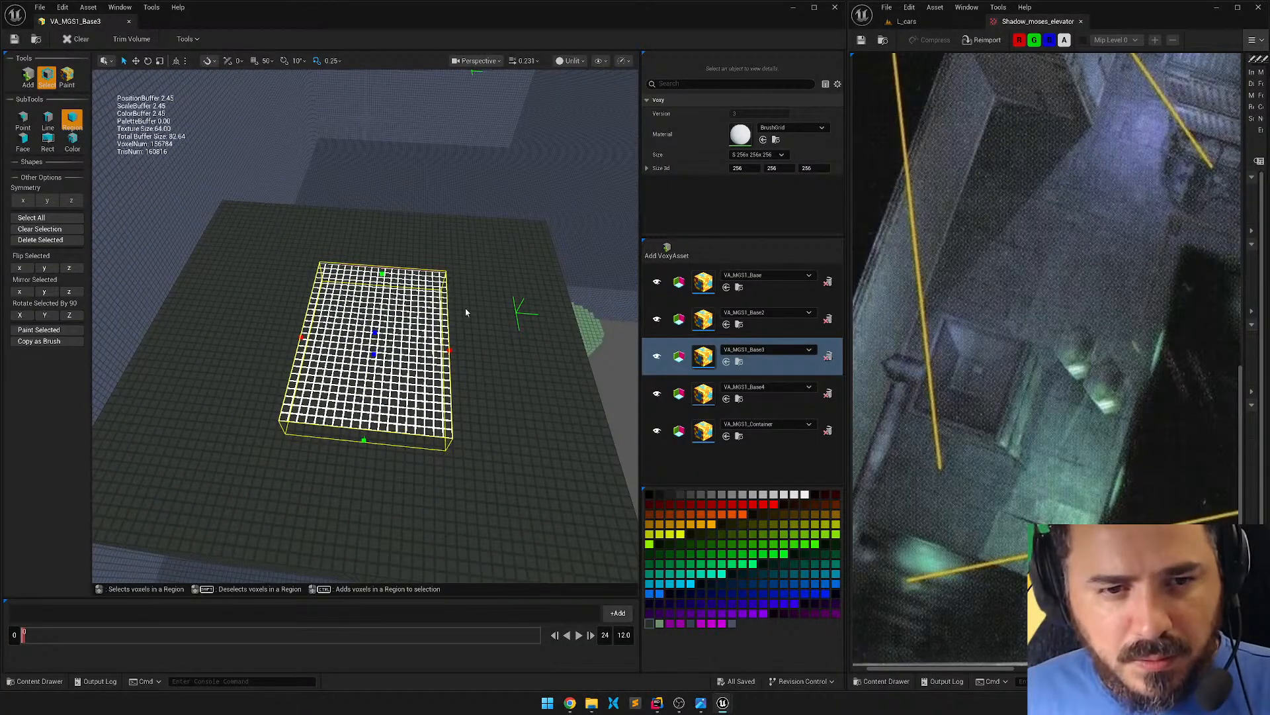
pyautogui.press('s')
pyautogui.moveTo(466, 307); pyautogui.dragTo(466, 364, button='right')
pyautogui.press('a')
pyautogui.press('d')
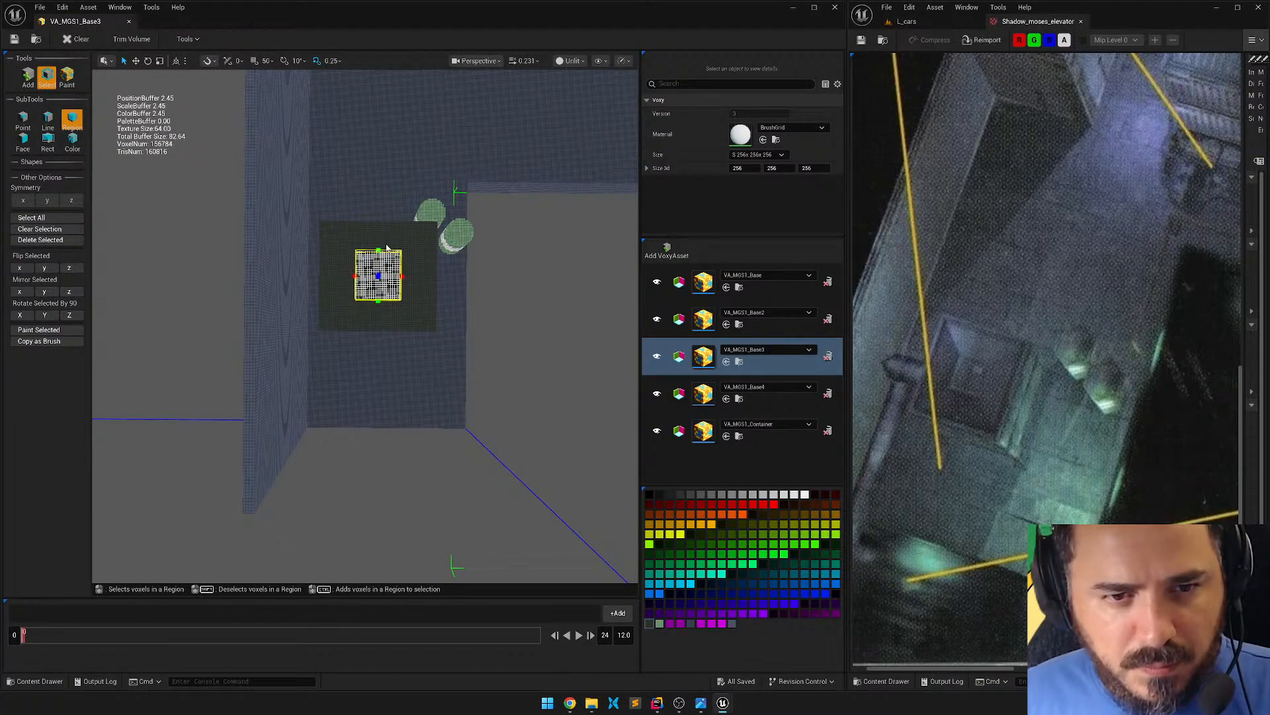
# Move the selected voxels down into the block to start a recess in its top.
pyautogui.press('w')
pyautogui.moveTo(411, 284); pyautogui.dragTo(374, 177, button='right')
pyautogui.press('q')
pyautogui.press('d')
pyautogui.press('a')
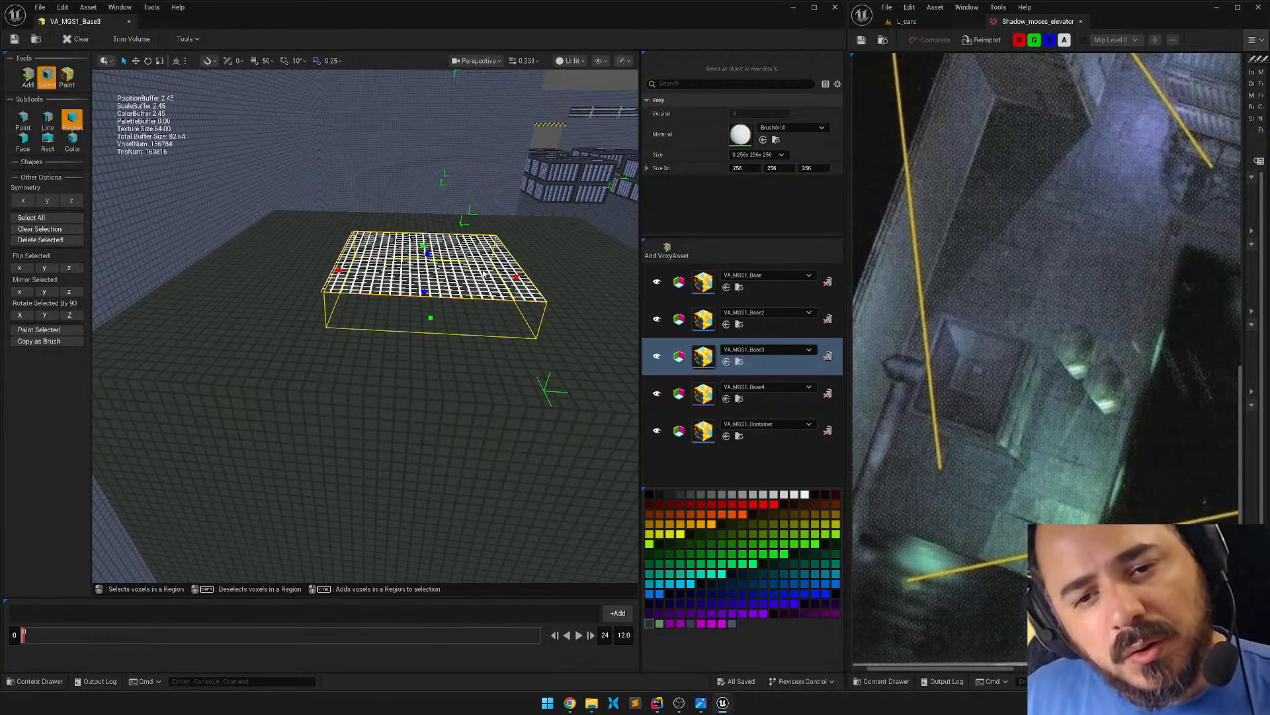
pyautogui.press('w')
pyautogui.moveTo(425, 248); pyautogui.dragTo(422, 278)
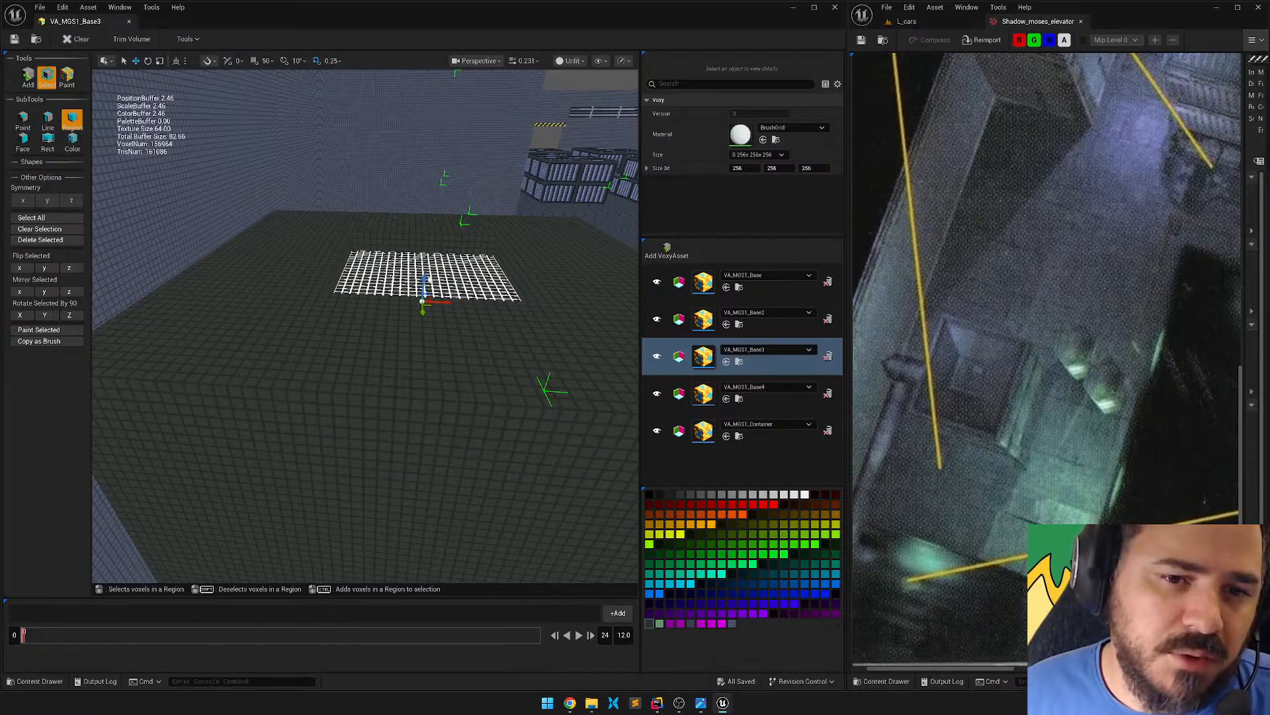
pyautogui.moveTo(424, 278); pyautogui.dragTo(411, 276)
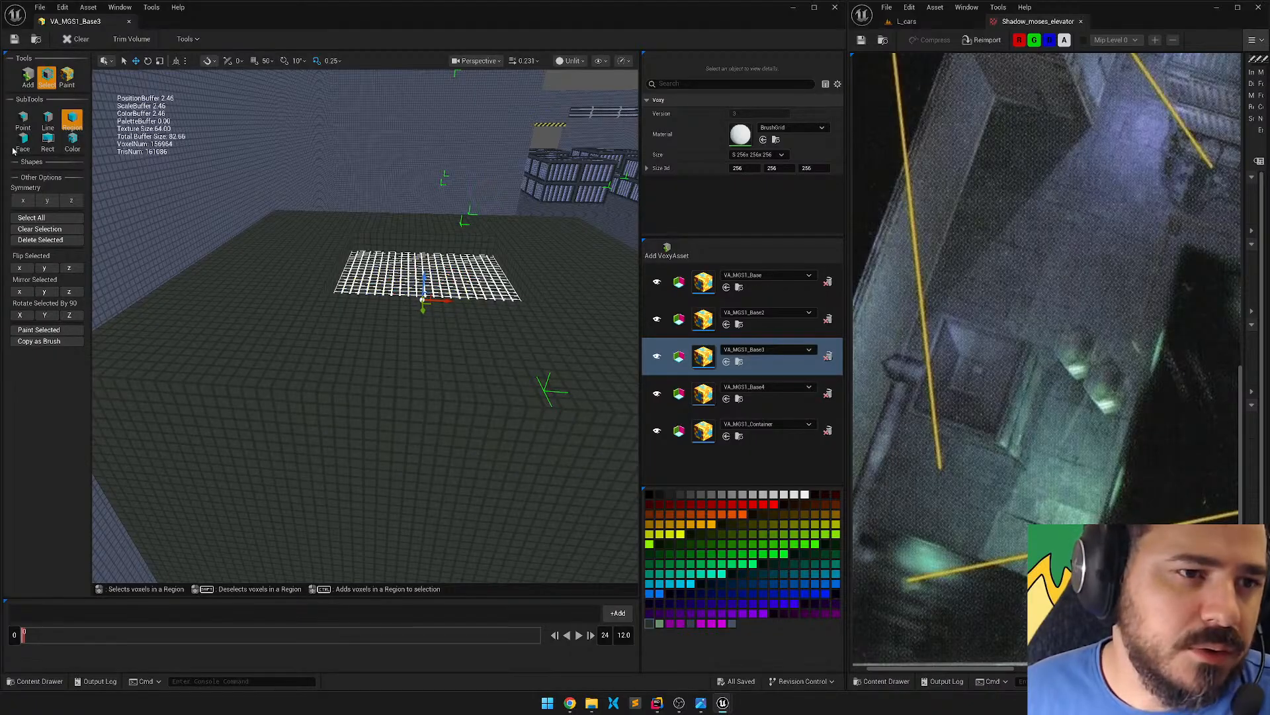
# Try to bevel the upper edges of the recess in the dark green block with the Smooth tool at brush size 15.
pyautogui.click(35, 86)
pyautogui.press('2')
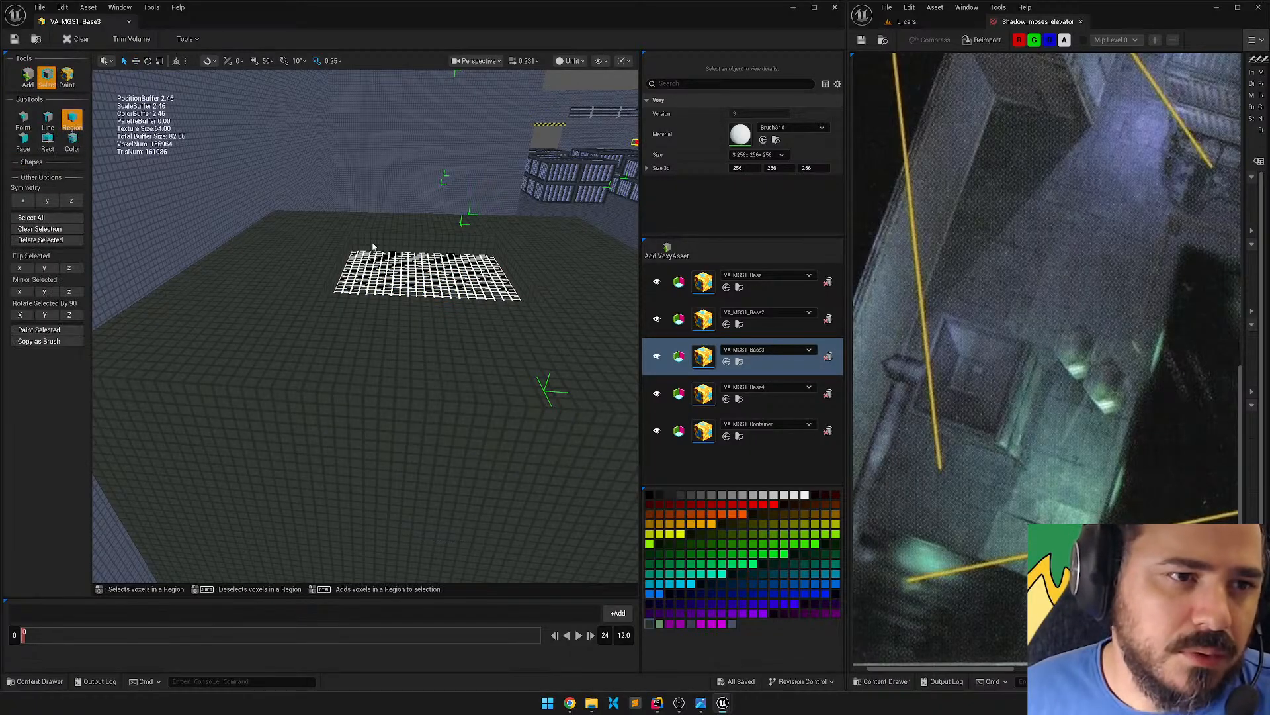
pyautogui.click(402, 186)
pyautogui.press('1')
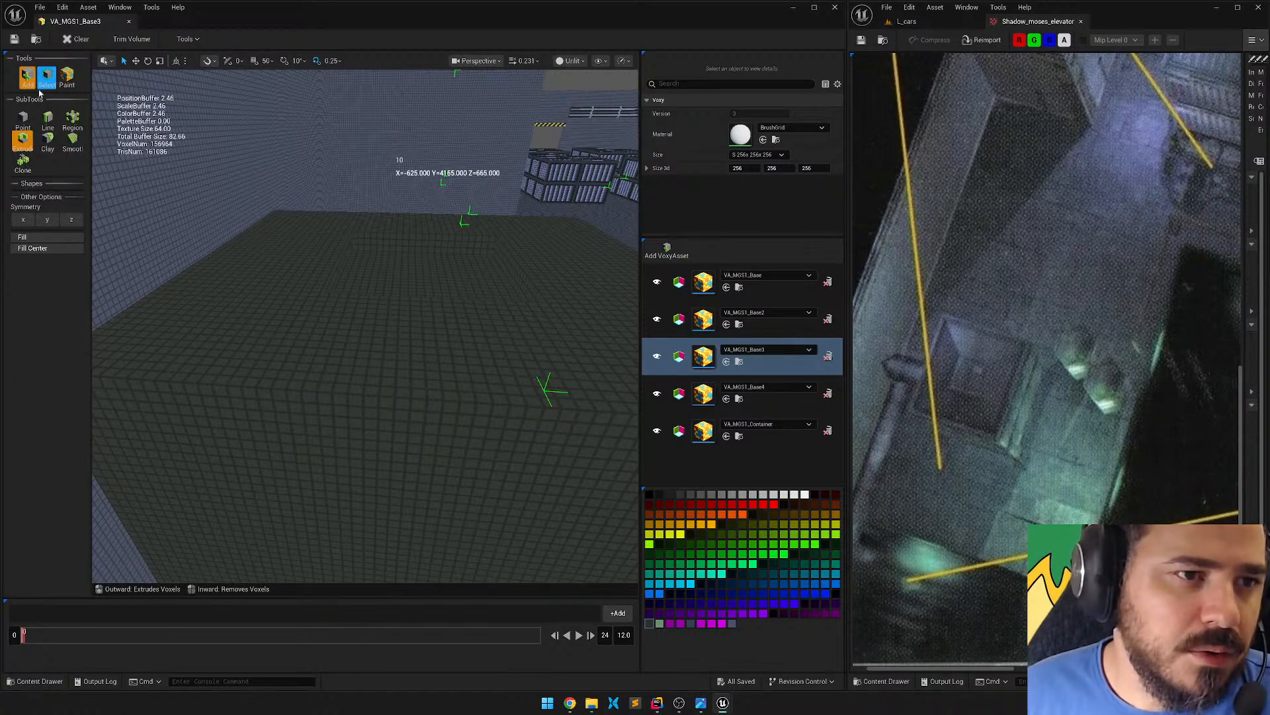
pyautogui.press('w')
pyautogui.moveTo(512, 248); pyautogui.dragTo(287, 331, button='right')
pyautogui.moveTo(555, 228); pyautogui.dragTo(463, 191, button='right')
pyautogui.press('s')
pyautogui.press('a')
pyautogui.moveTo(311, 220); pyautogui.dragTo(542, 235, button='right')
pyautogui.press('w')
pyautogui.press('d')
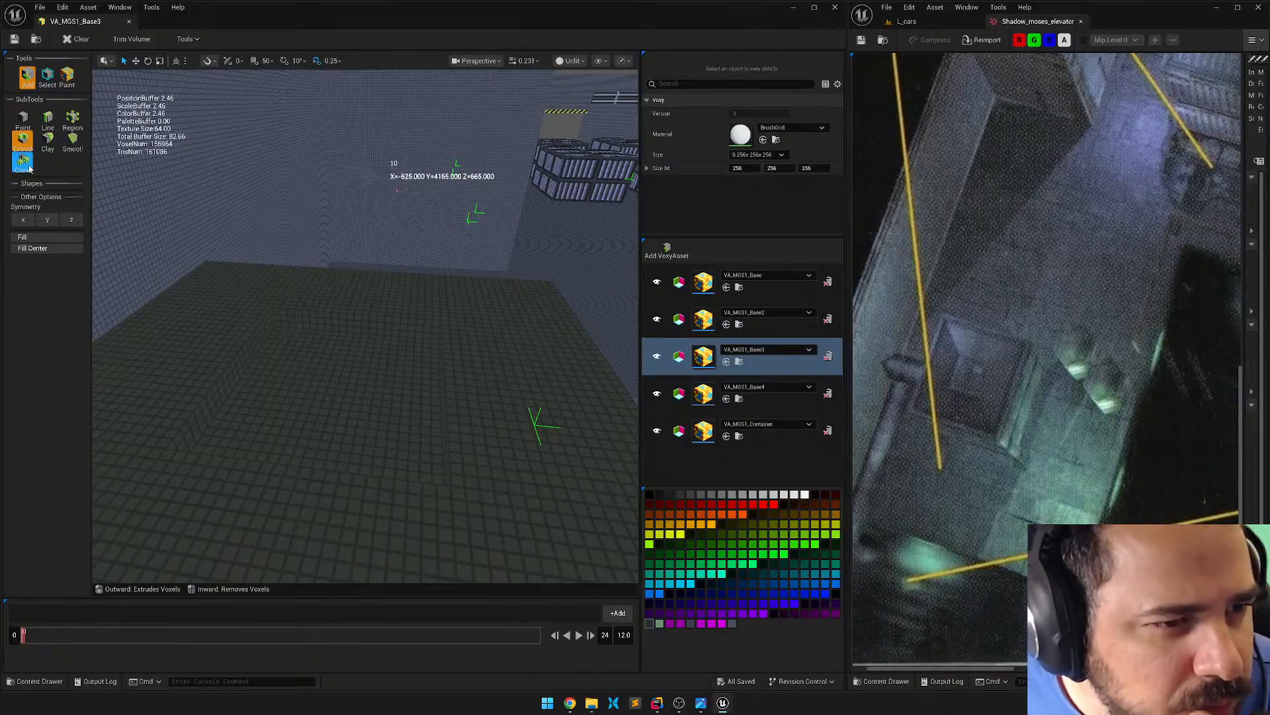
pyautogui.click(70, 140)
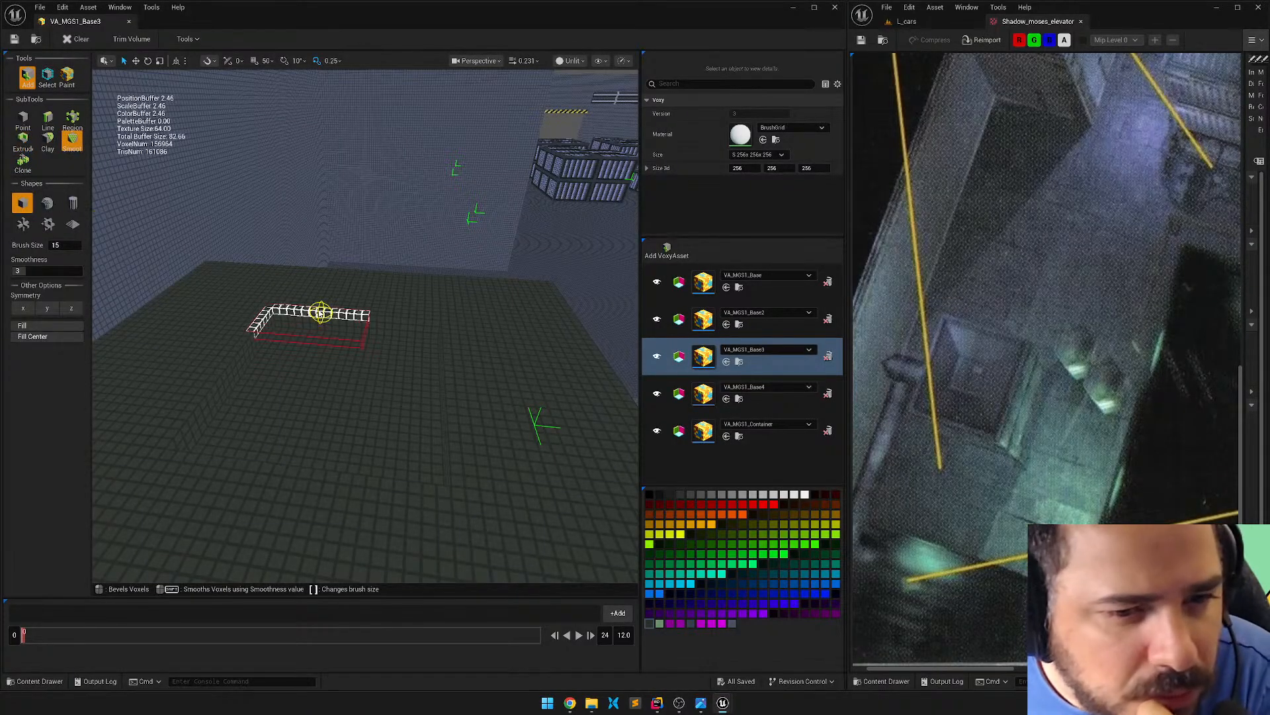
pyautogui.moveTo(424, 323)
pyautogui.mouseDown()
pyautogui.moveTo(448, 383)
pyautogui.moveTo(453, 483)
pyautogui.moveTo(187, 456)
pyautogui.moveTo(181, 409)
pyautogui.moveTo(224, 363)
pyautogui.mouseUp()
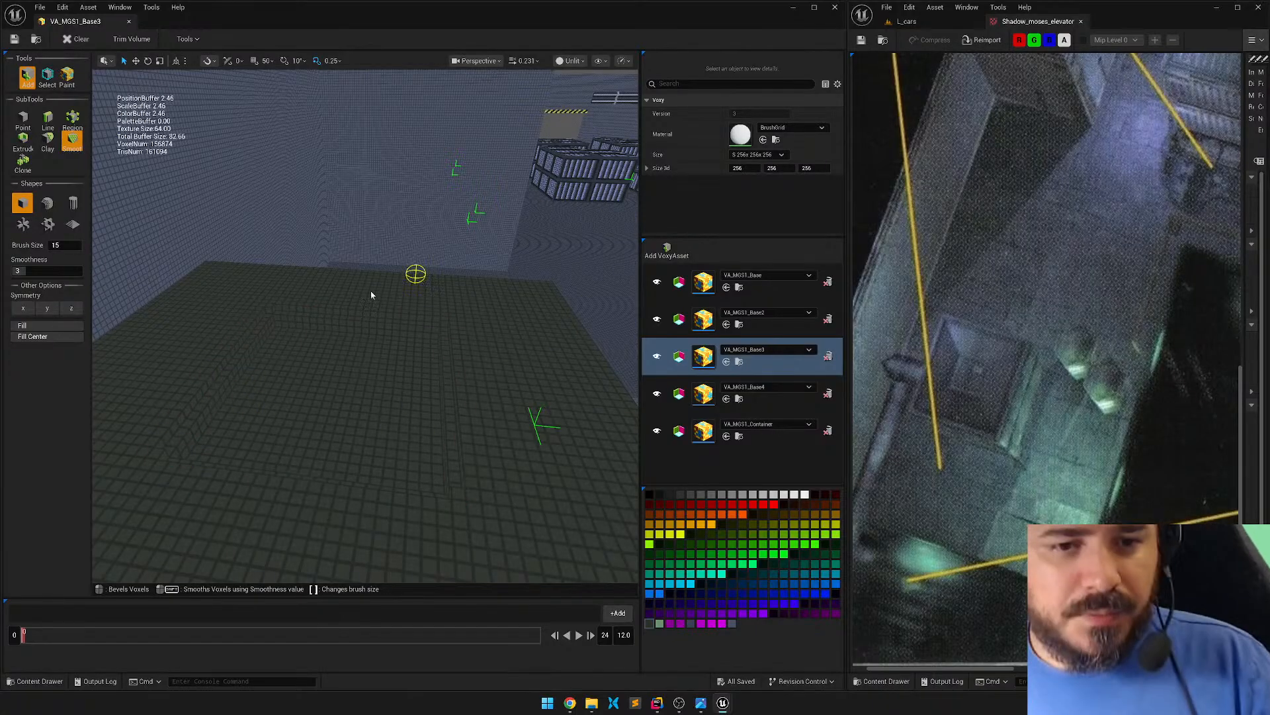
pyautogui.moveTo(283, 304)
pyautogui.mouseDown()
pyautogui.moveTo(434, 325)
pyautogui.moveTo(414, 489)
pyautogui.moveTo(274, 486)
pyautogui.moveTo(177, 450)
pyautogui.moveTo(242, 337)
pyautogui.mouseUp()
# Enlarge the smoothing brush to size 22 and bevel the recess edges with it again.
pyautogui.moveTo(496, 232)
pyautogui.mouseDown(button='right')
pyautogui.moveTo(612, 207)
pyautogui.moveTo(512, 223)
pyautogui.moveTo(402, 308)
pyautogui.mouseUp(button='right')
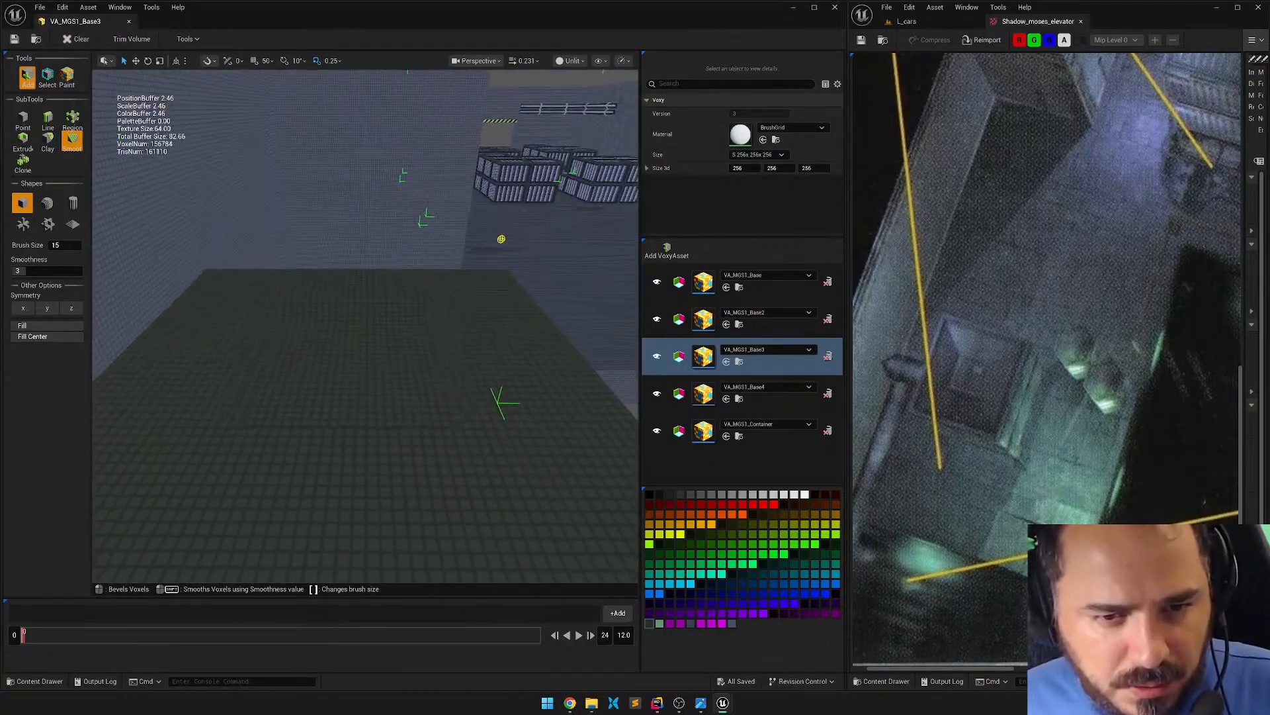
pyautogui.press(']')
pyautogui.press(']')
pyautogui.press(']')
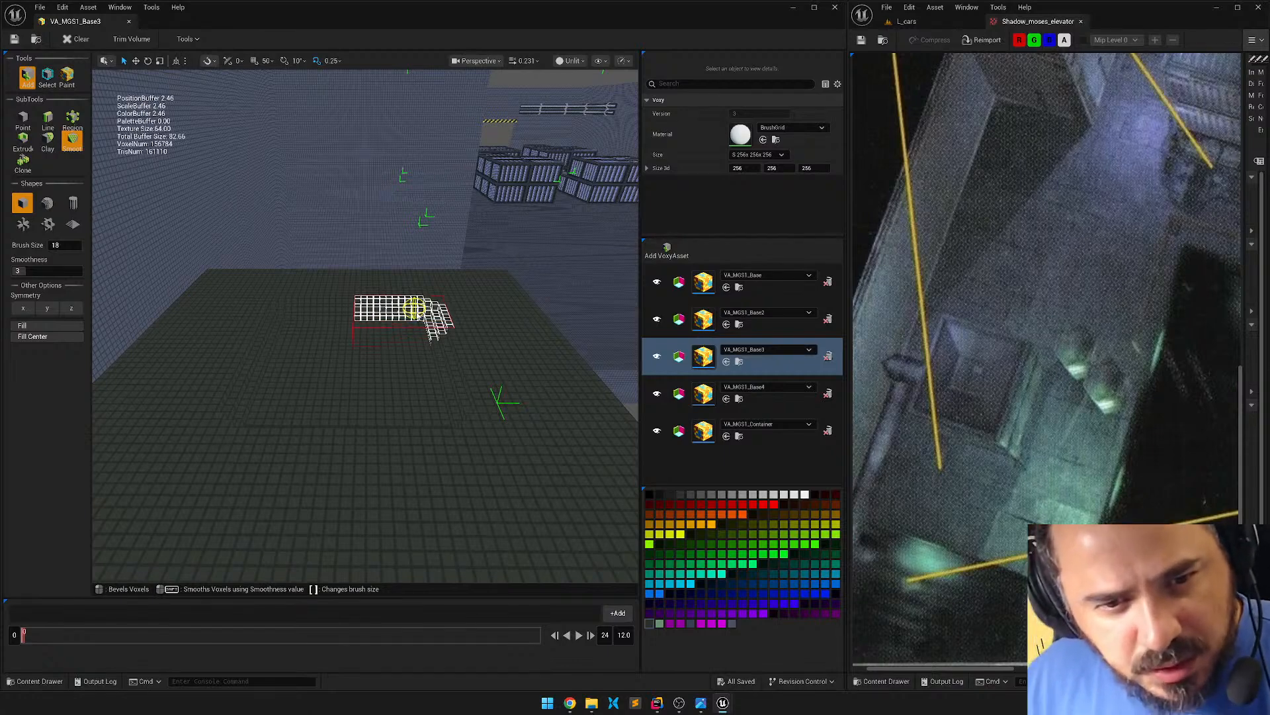
pyautogui.press(']')
pyautogui.press(']')
pyautogui.press(']')
pyautogui.press(']')
pyautogui.press(']')
pyautogui.press(']')
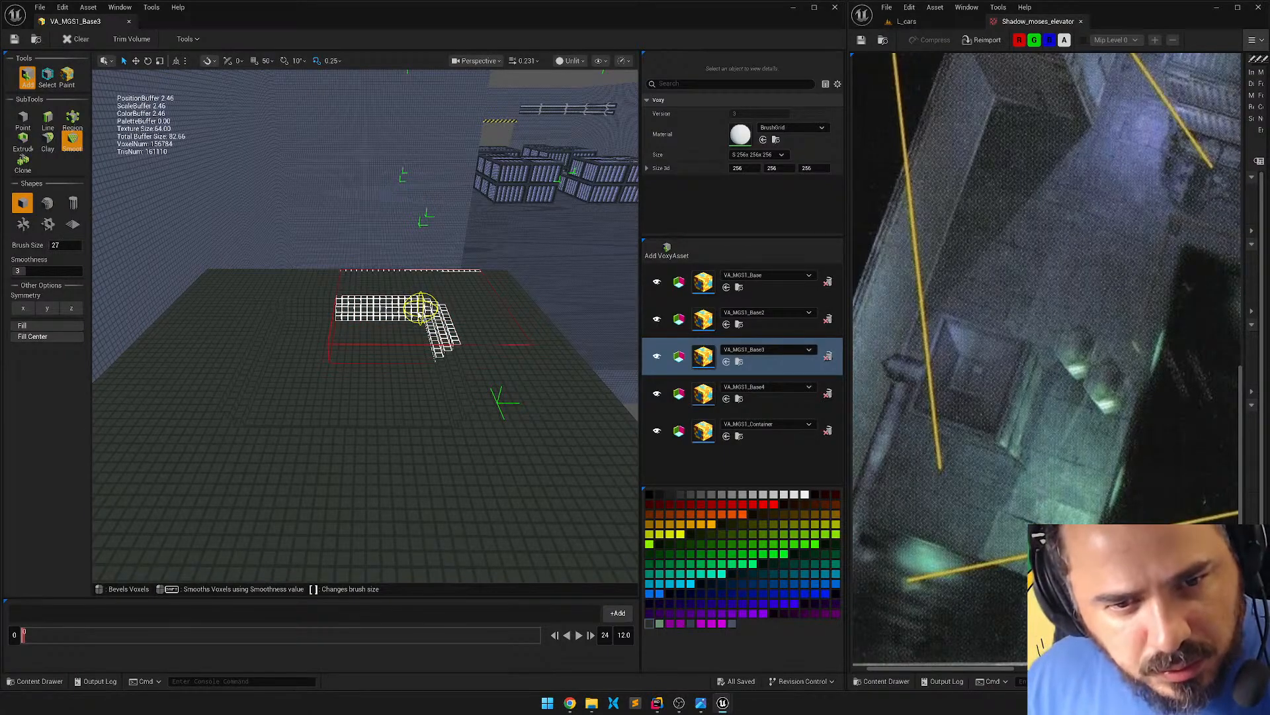
pyautogui.press('[')
pyautogui.press('[')
pyautogui.press('[')
pyautogui.press('[')
pyautogui.press('[')
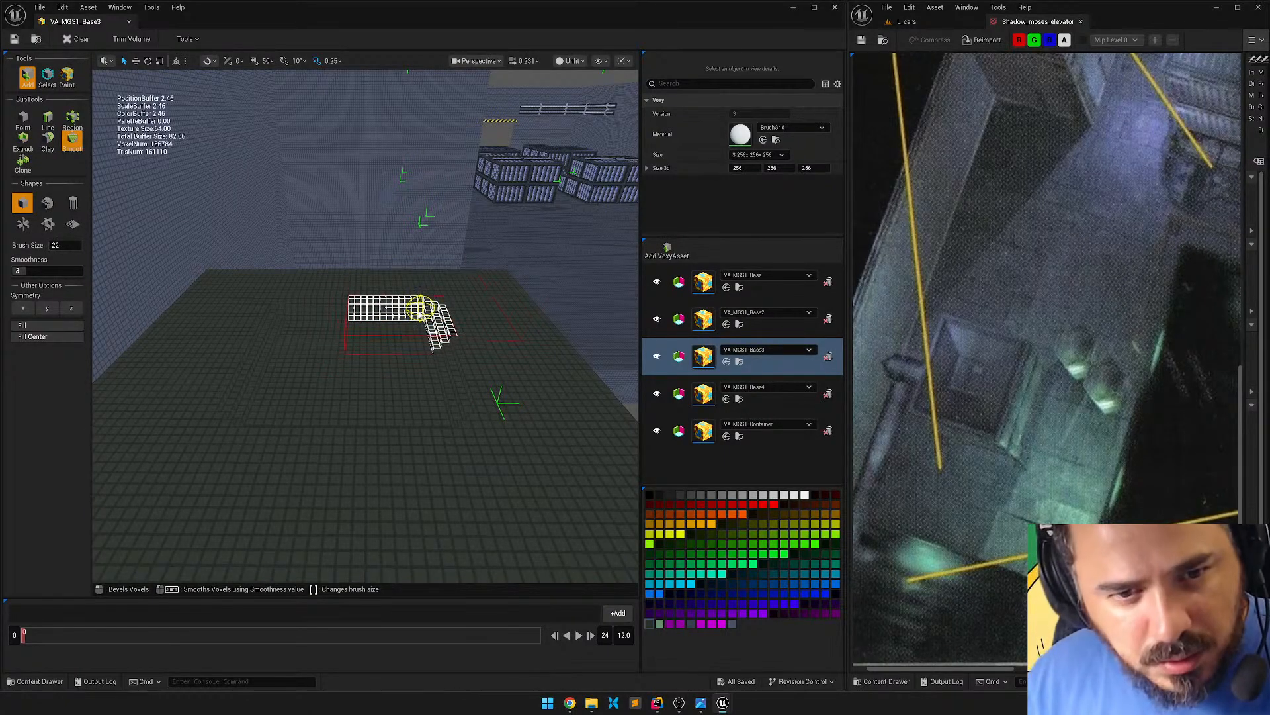
pyautogui.moveTo(420, 308)
pyautogui.mouseDown()
pyautogui.moveTo(360, 430)
pyautogui.moveTo(331, 430)
pyautogui.moveTo(227, 346)
pyautogui.moveTo(367, 307)
pyautogui.moveTo(463, 367)
pyautogui.moveTo(347, 430)
pyautogui.moveTo(246, 406)
pyautogui.moveTo(259, 371)
pyautogui.mouseUp()
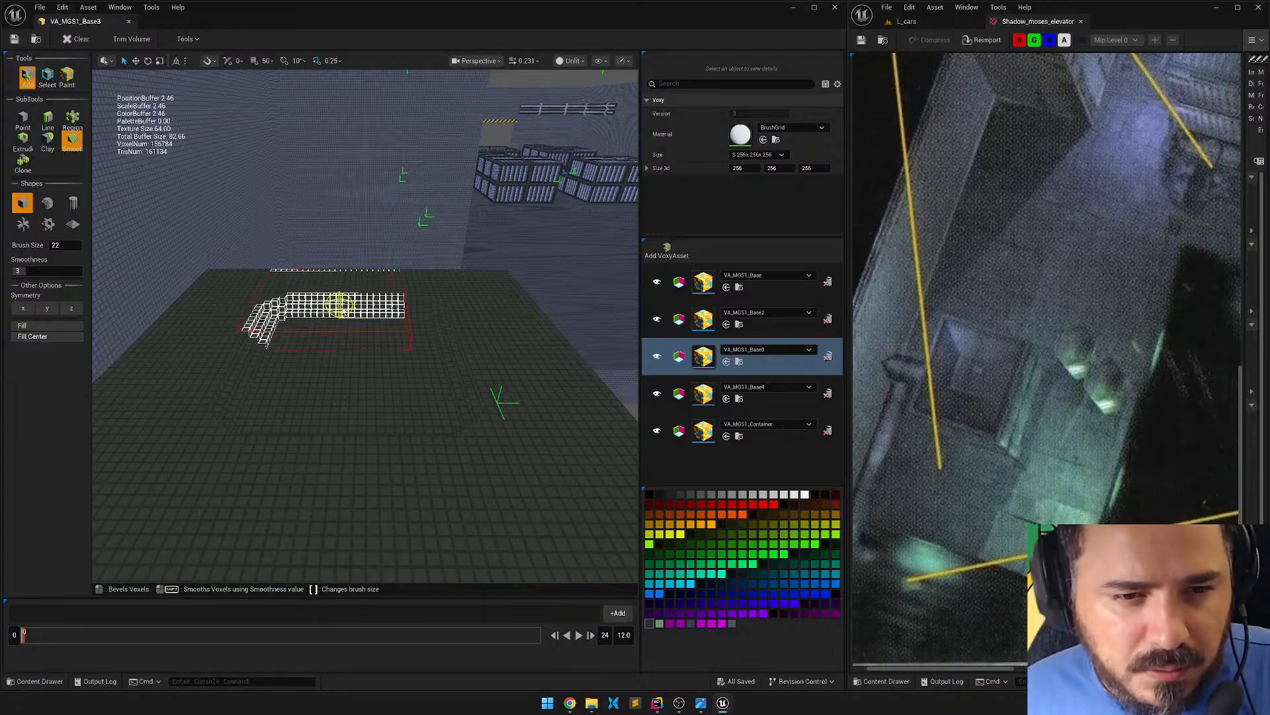
pyautogui.click(507, 300)
pyautogui.moveTo(508, 301)
pyautogui.mouseDown(button='right')
pyautogui.moveTo(298, 278)
pyautogui.moveTo(380, 241)
pyautogui.moveTo(398, 300)
pyautogui.moveTo(510, 324)
pyautogui.moveTo(530, 317)
pyautogui.moveTo(520, 311)
pyautogui.mouseUp(button='right')
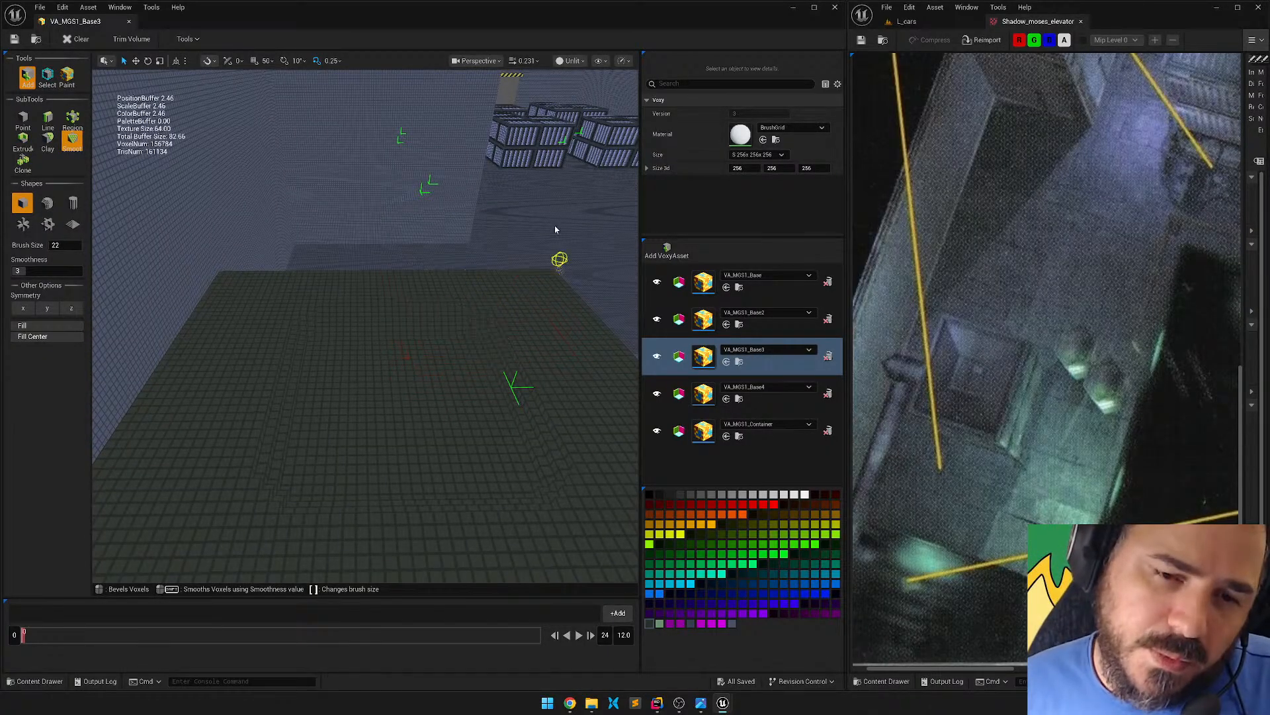
# Switch the viewport shading to Lit and inspect the bevelled recess on the block's top.
pyautogui.moveTo(537, 196); pyautogui.dragTo(450, 156, button='right')
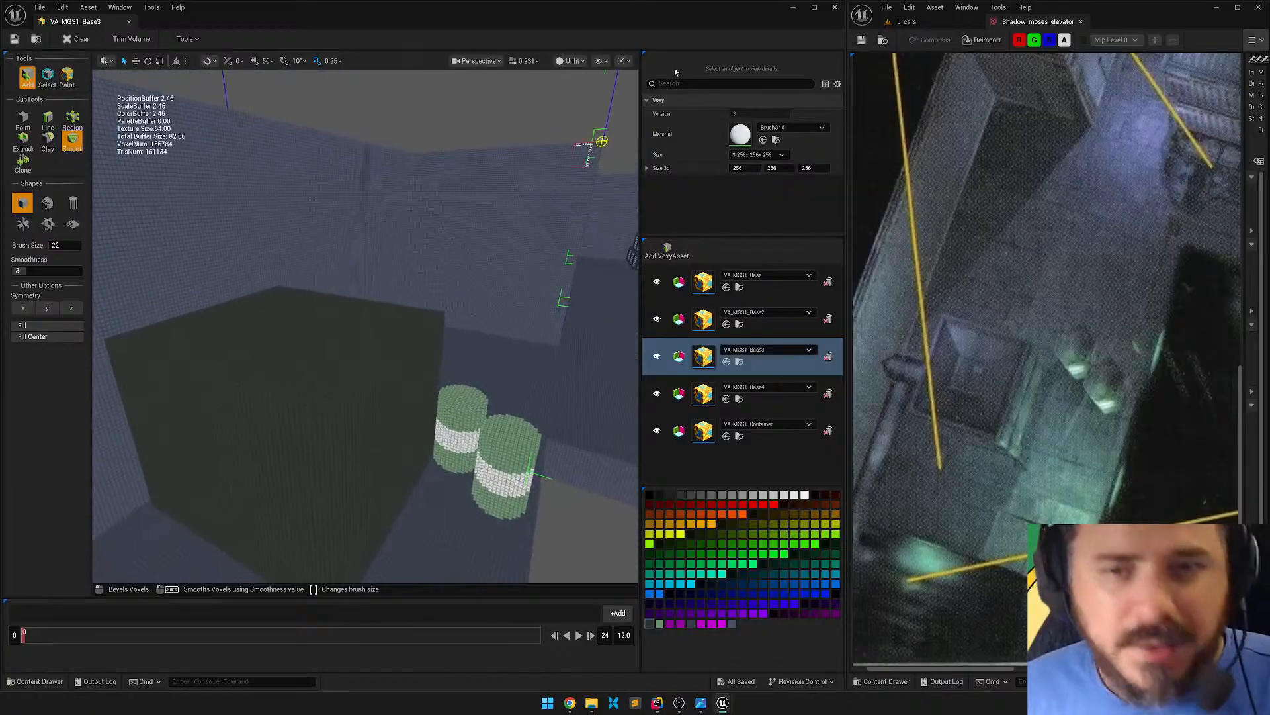
pyautogui.click(573, 61)
pyautogui.click(569, 102)
pyautogui.moveTo(512, 235); pyautogui.dragTo(420, 240, button='right')
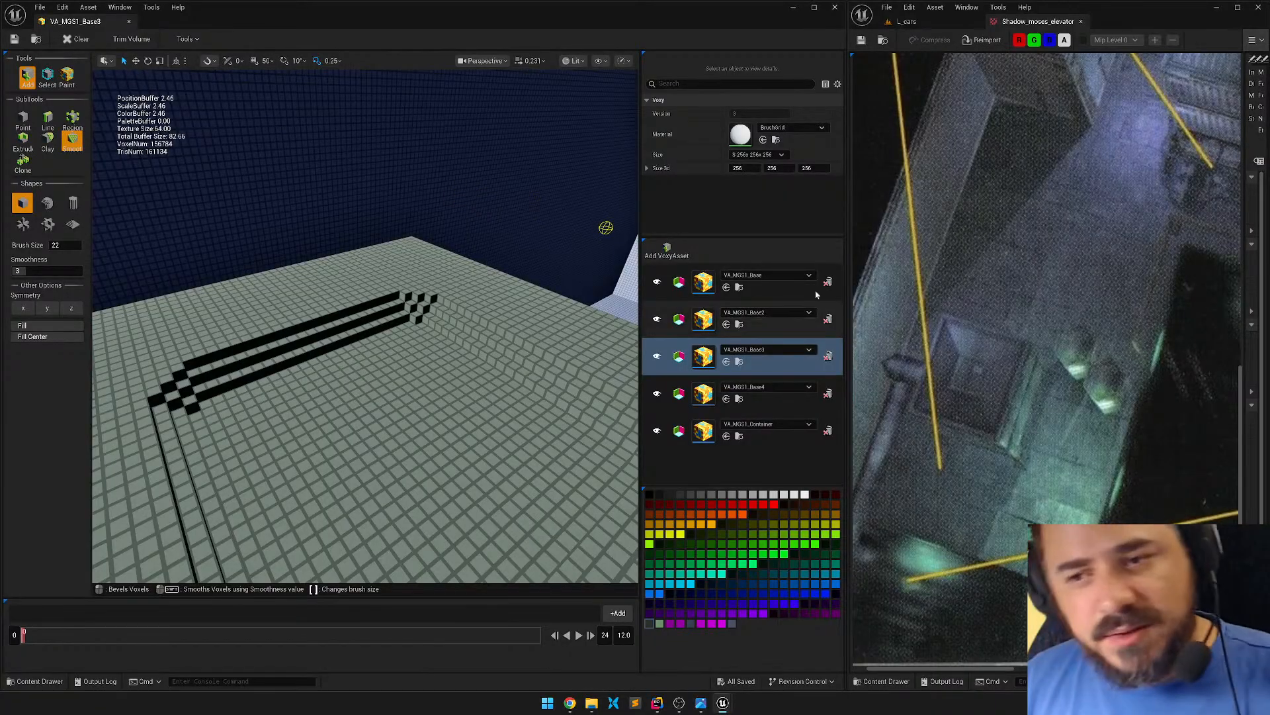
pyautogui.moveTo(503, 281)
pyautogui.mouseDown(button='right')
pyautogui.moveTo(437, 292)
pyautogui.moveTo(482, 252)
pyautogui.moveTo(468, 289)
pyautogui.mouseUp(button='right')
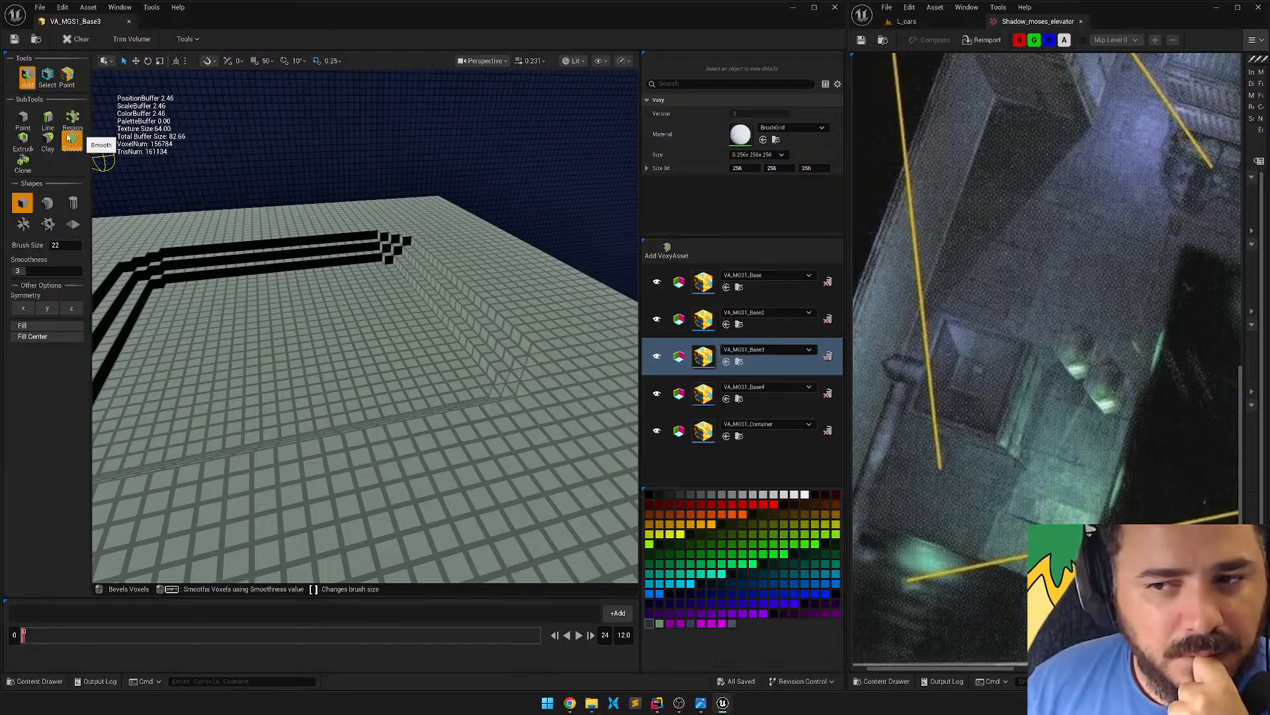
# Undo all the smoothing strokes on the recess edges.
pyautogui.hotkey('ctrl', 'z')
pyautogui.hotkey('ctrl', 'z')
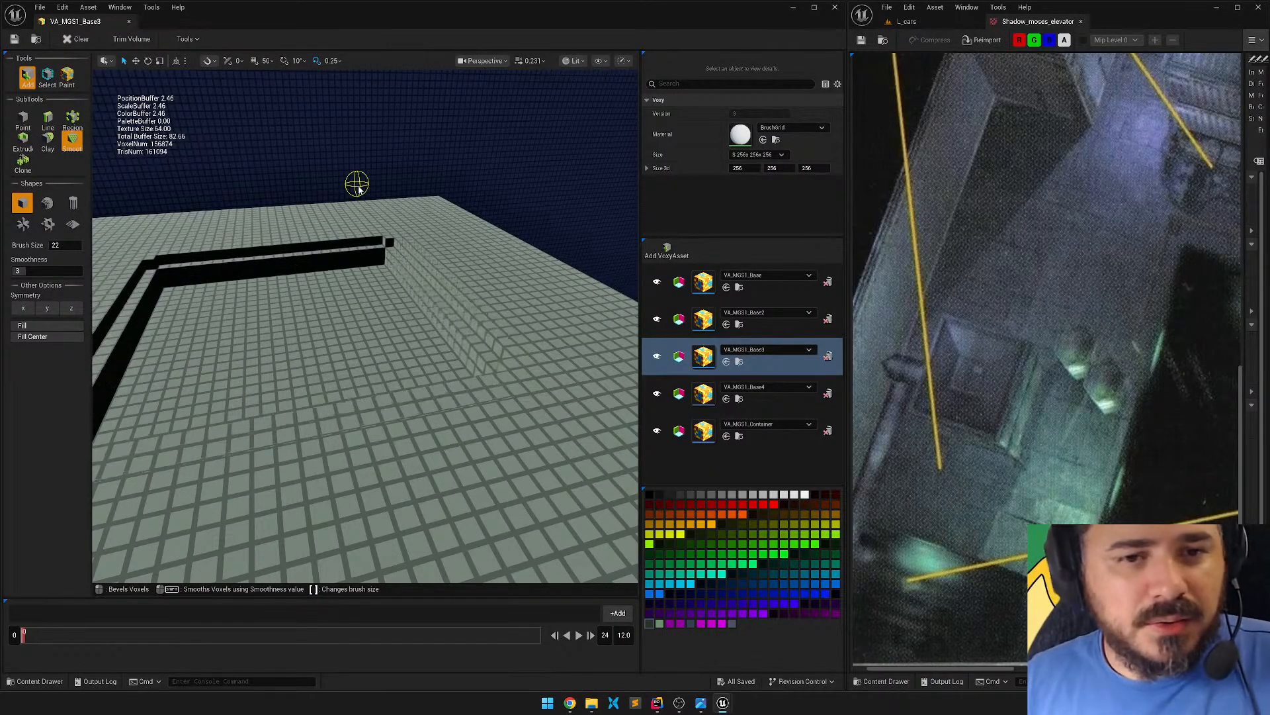
pyautogui.hotkey('ctrl', 'z')
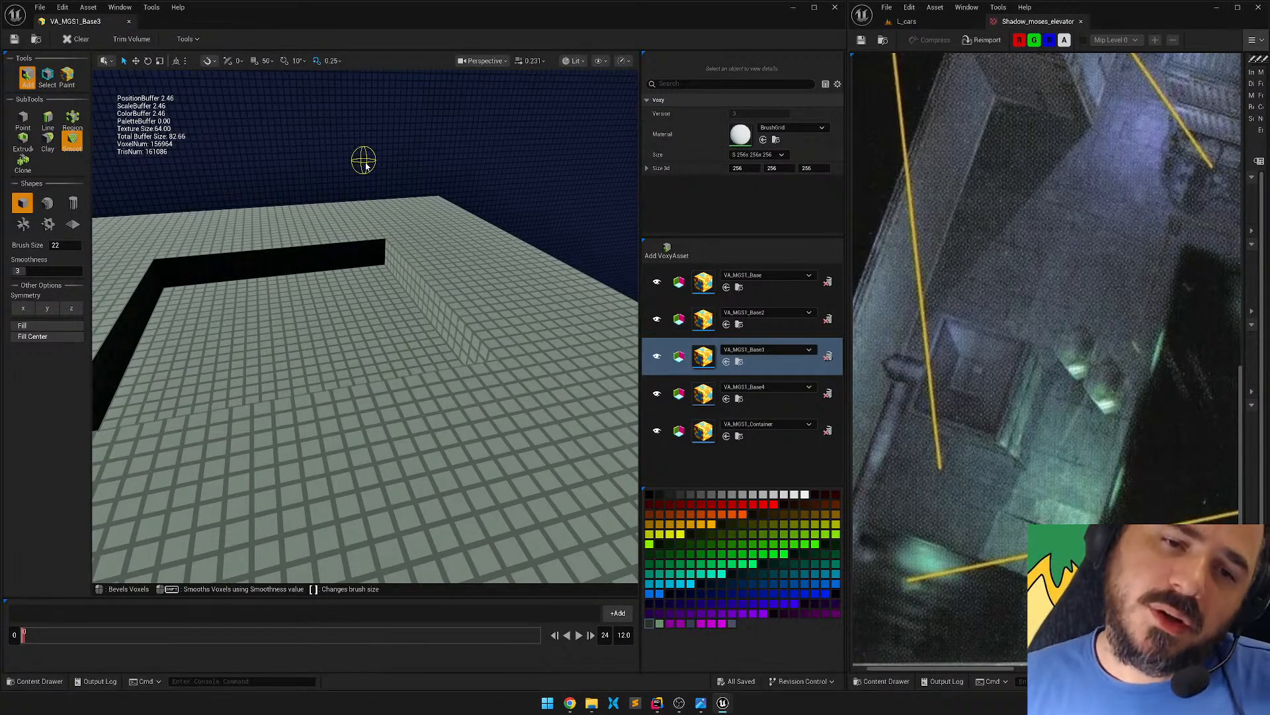
# Try to step one side of the recess by region-selecting two strips of voxels along its edge and deleting them.
pyautogui.click(47, 77)
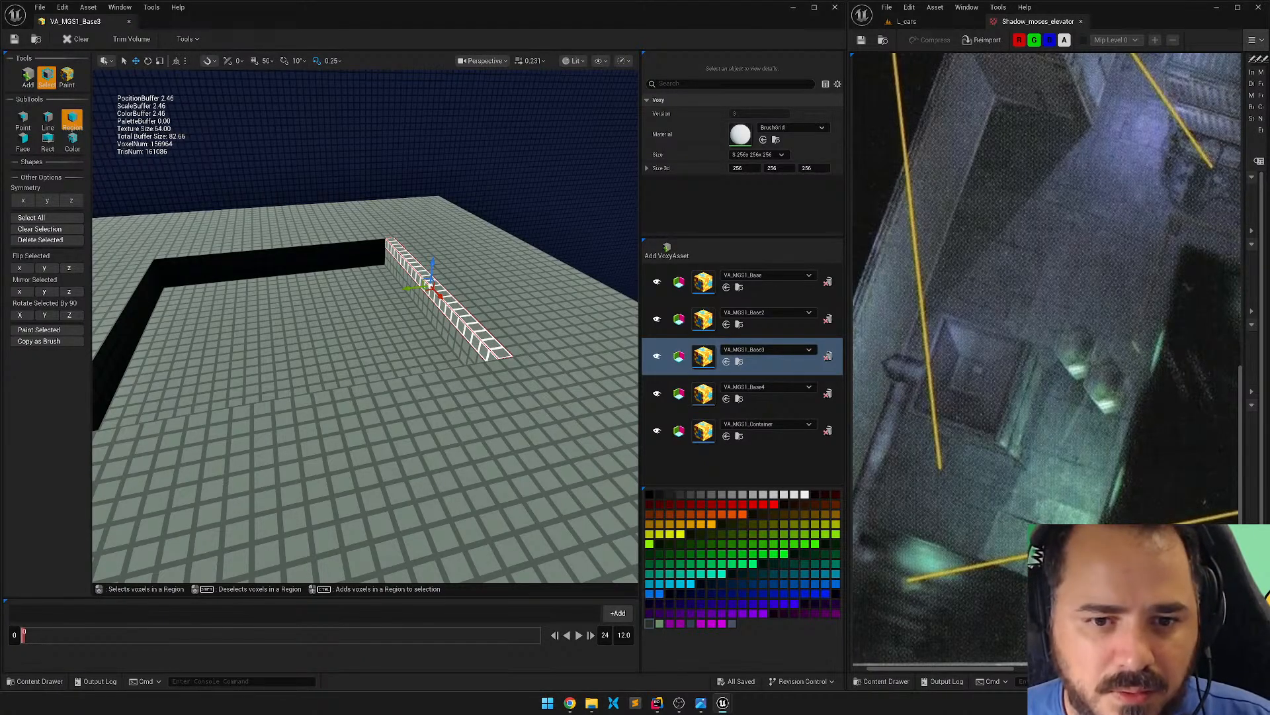
pyautogui.press('q')
pyautogui.moveTo(504, 349); pyautogui.dragTo(451, 233)
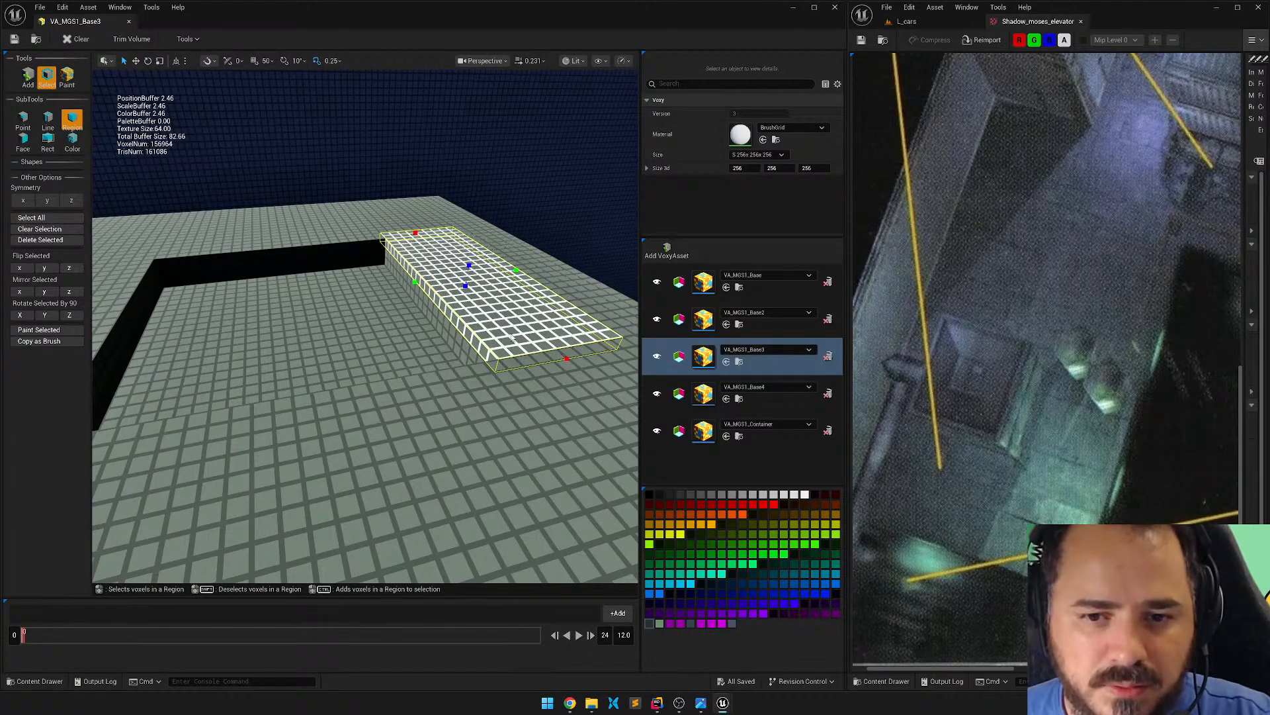
pyautogui.press('Delete')
pyautogui.moveTo(485, 358); pyautogui.dragTo(428, 240)
pyautogui.press('Delete')
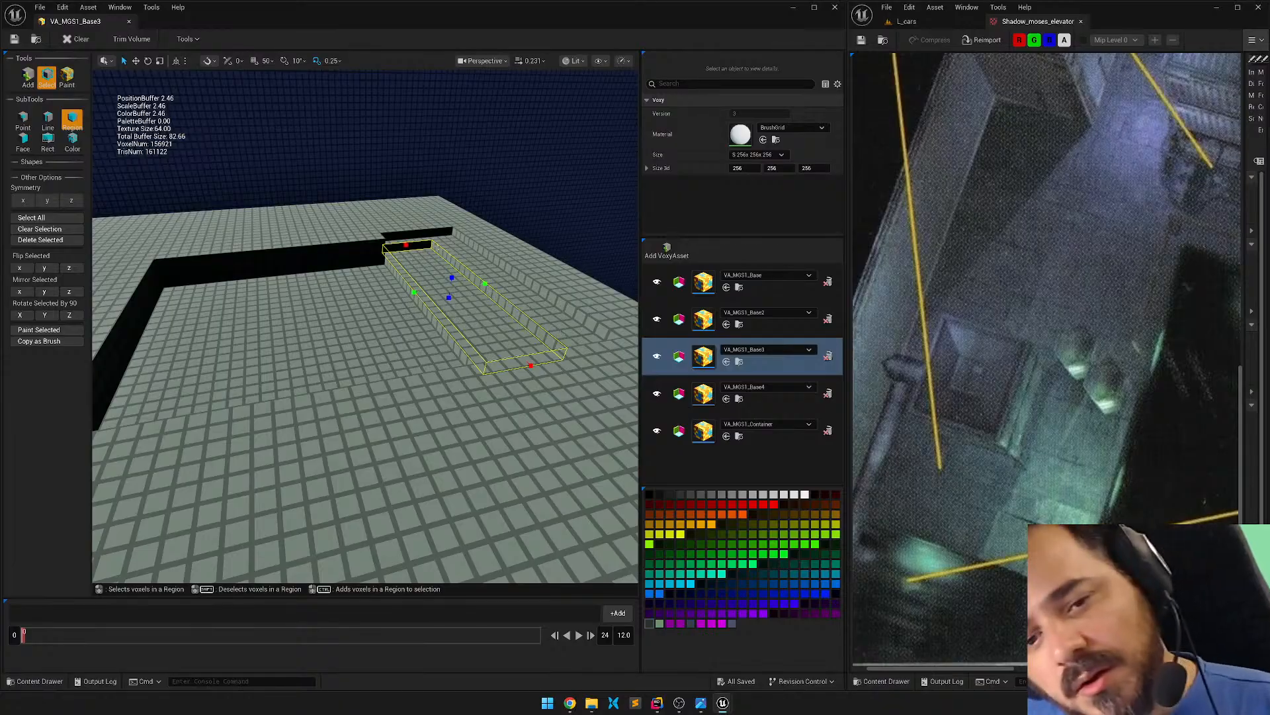
# Undo the strip deletions along the recess edge.
pyautogui.moveTo(427, 240); pyautogui.dragTo(238, 225, button='right')
pyautogui.hotkey('ctrl', 'z')
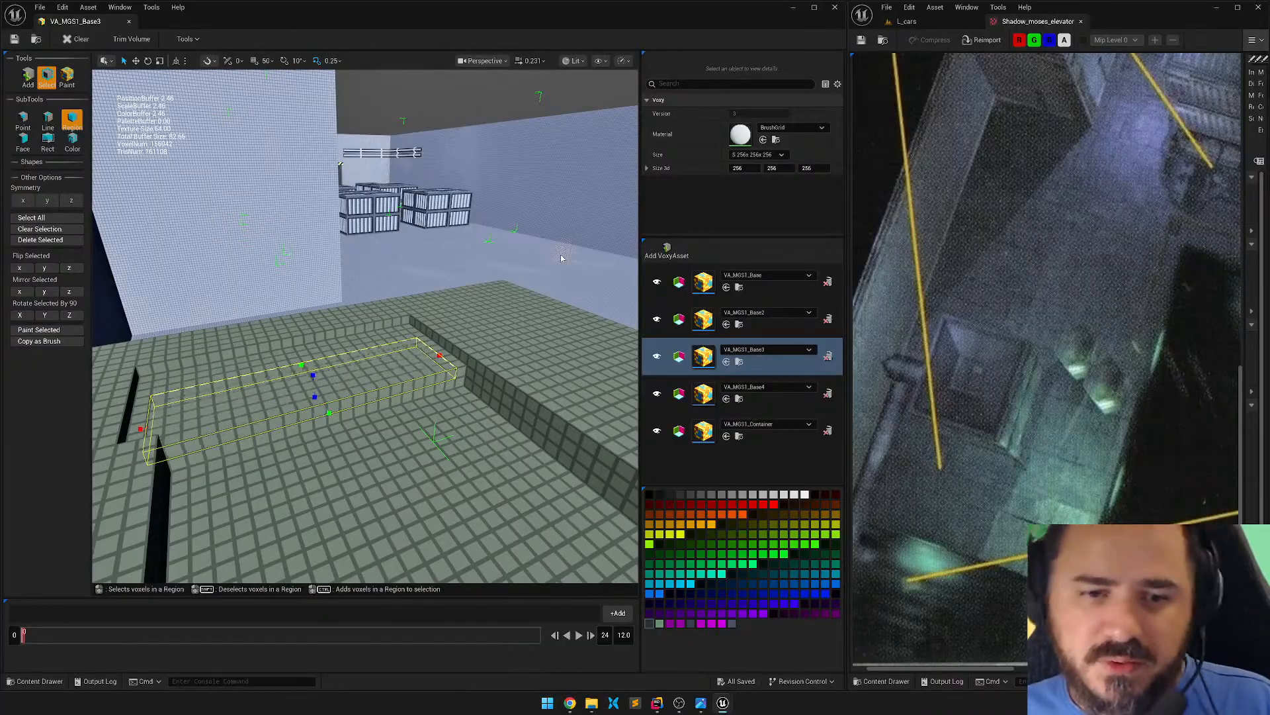
pyautogui.hotkey('ctrl', 'z')
pyautogui.hotkey('ctrl', 'z')
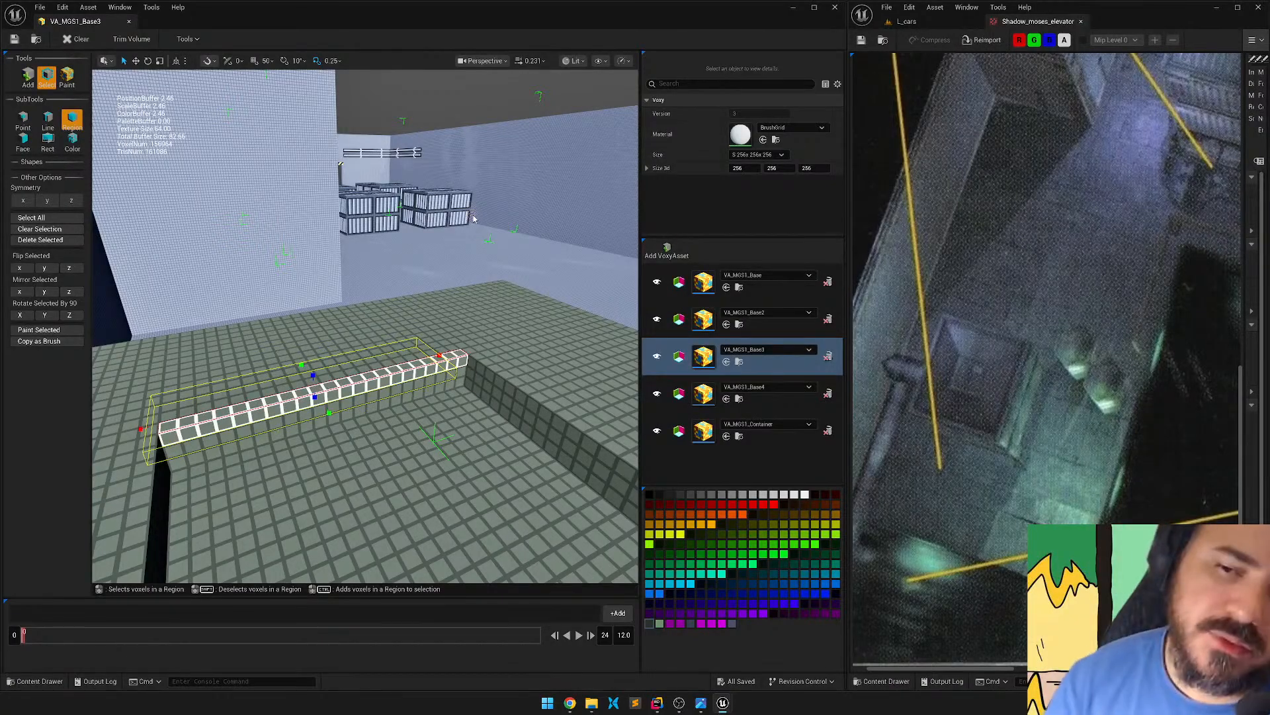
# Select the block's top face as a region inside a narrow outer rim and delete its top layer of voxels.
pyautogui.moveTo(364, 325); pyautogui.dragTo(498, 335, button='right')
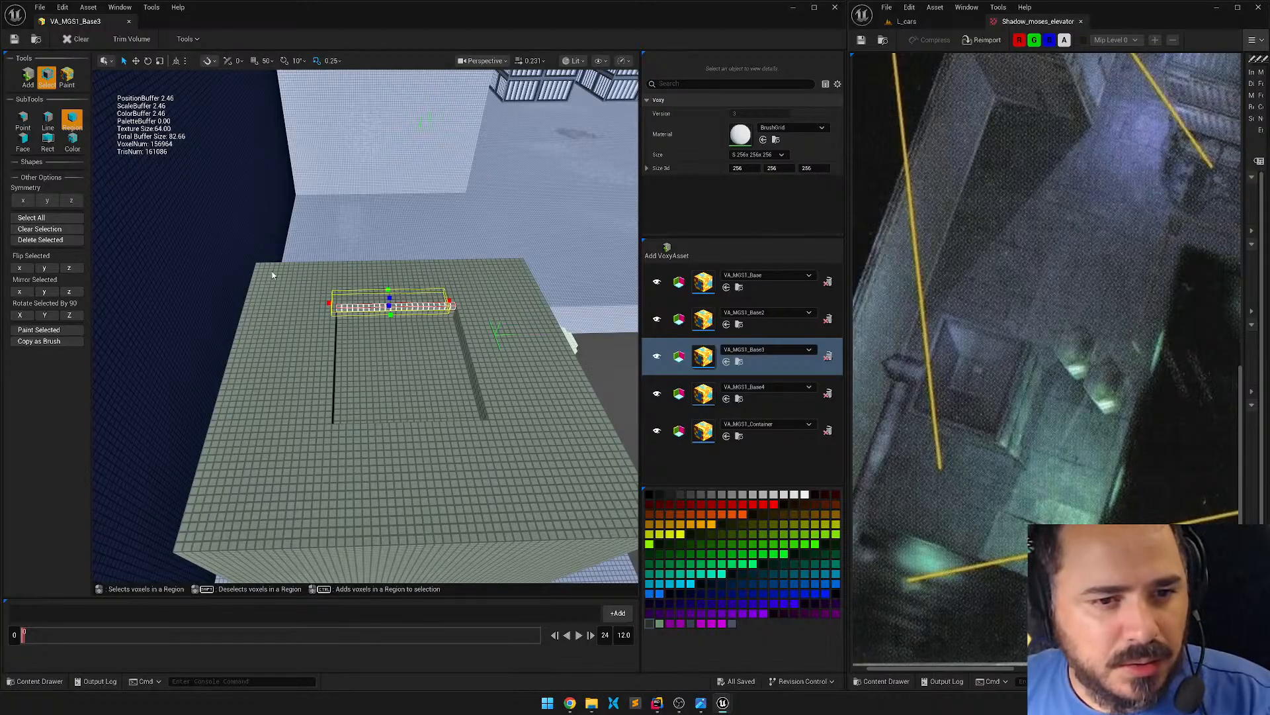
pyautogui.moveTo(270, 277); pyautogui.dragTo(629, 509)
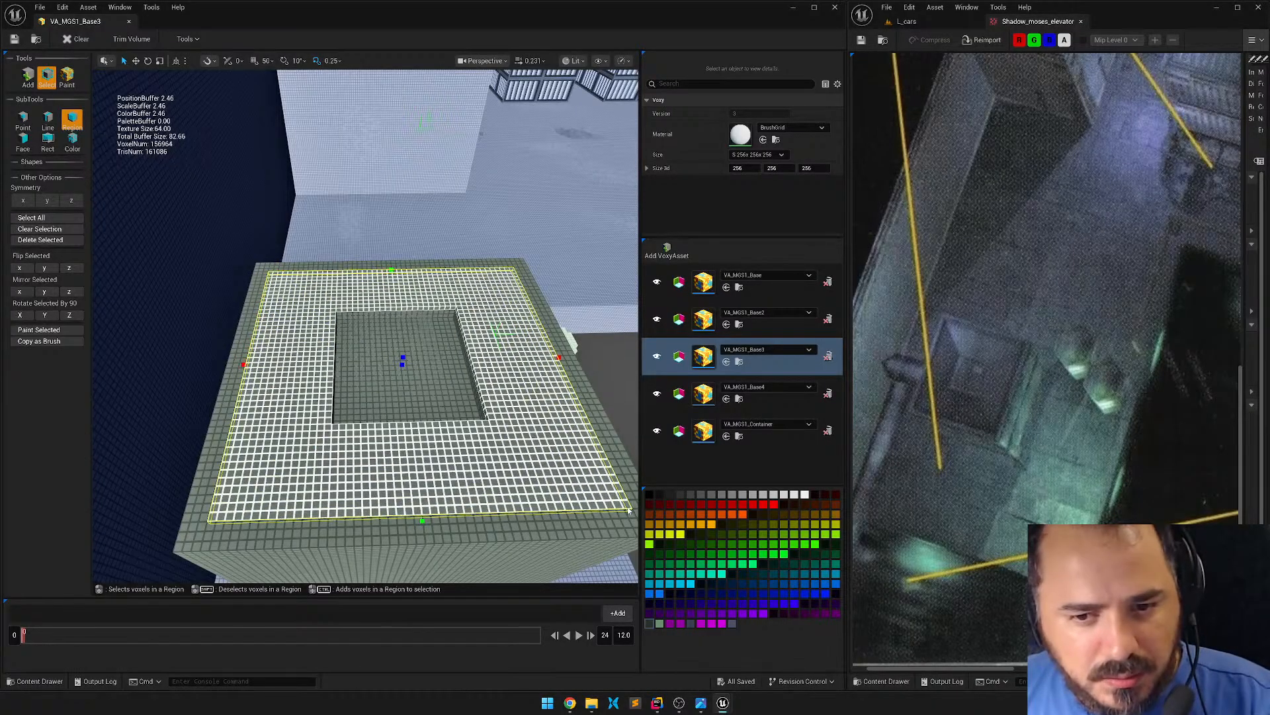
pyautogui.press('Delete')
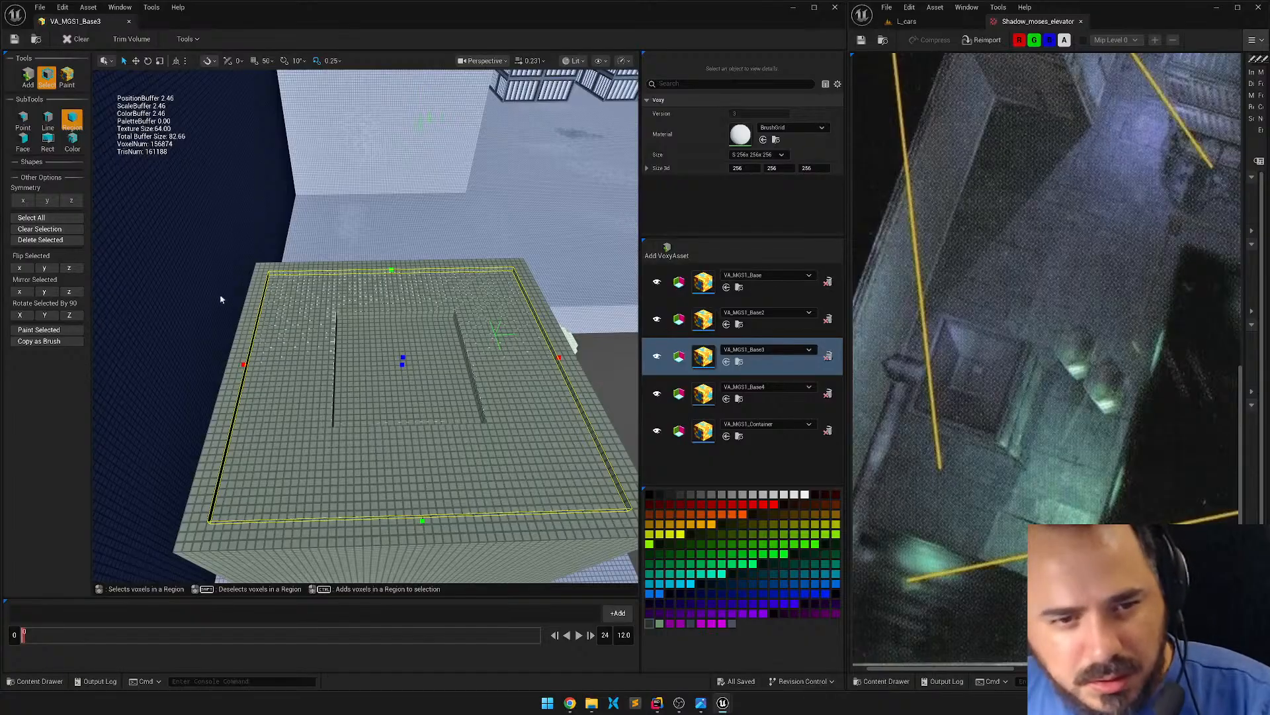
# Face-select the ring around the central recess and delete its voxels to lower it, undoing the last surplus deletion.
pyautogui.click(22, 140)
pyautogui.click(328, 356)
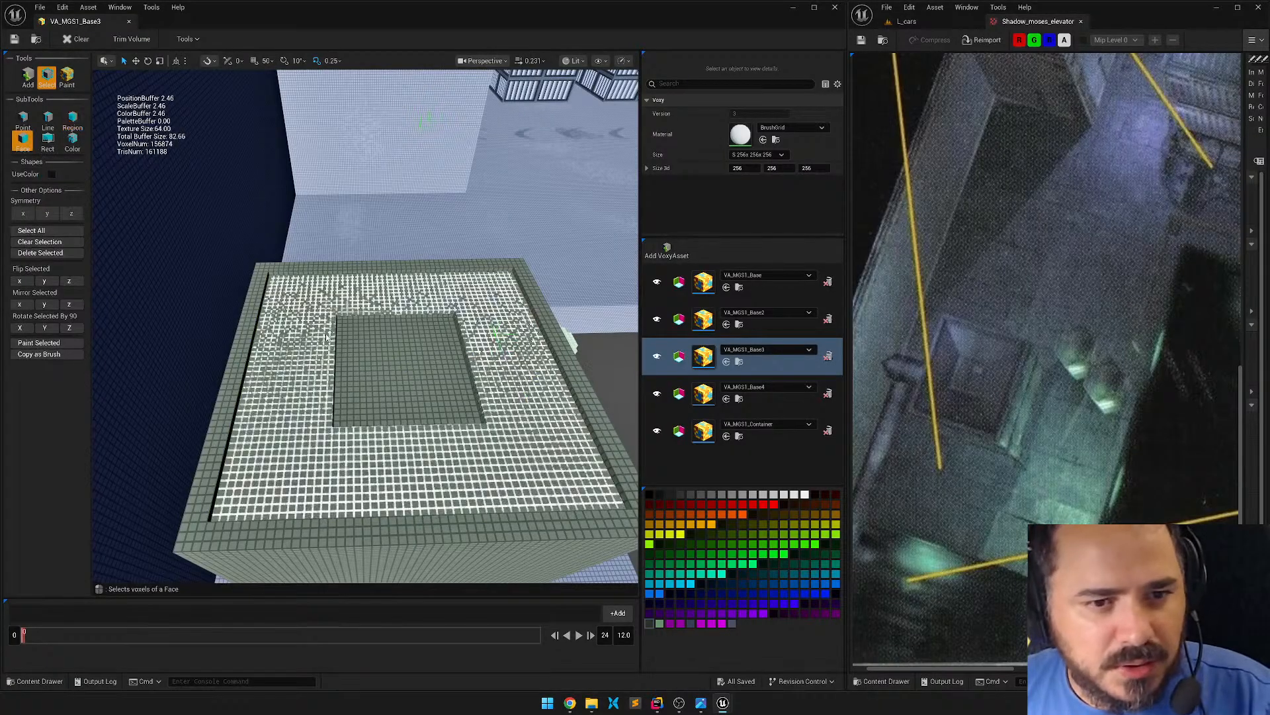
pyautogui.press('Delete')
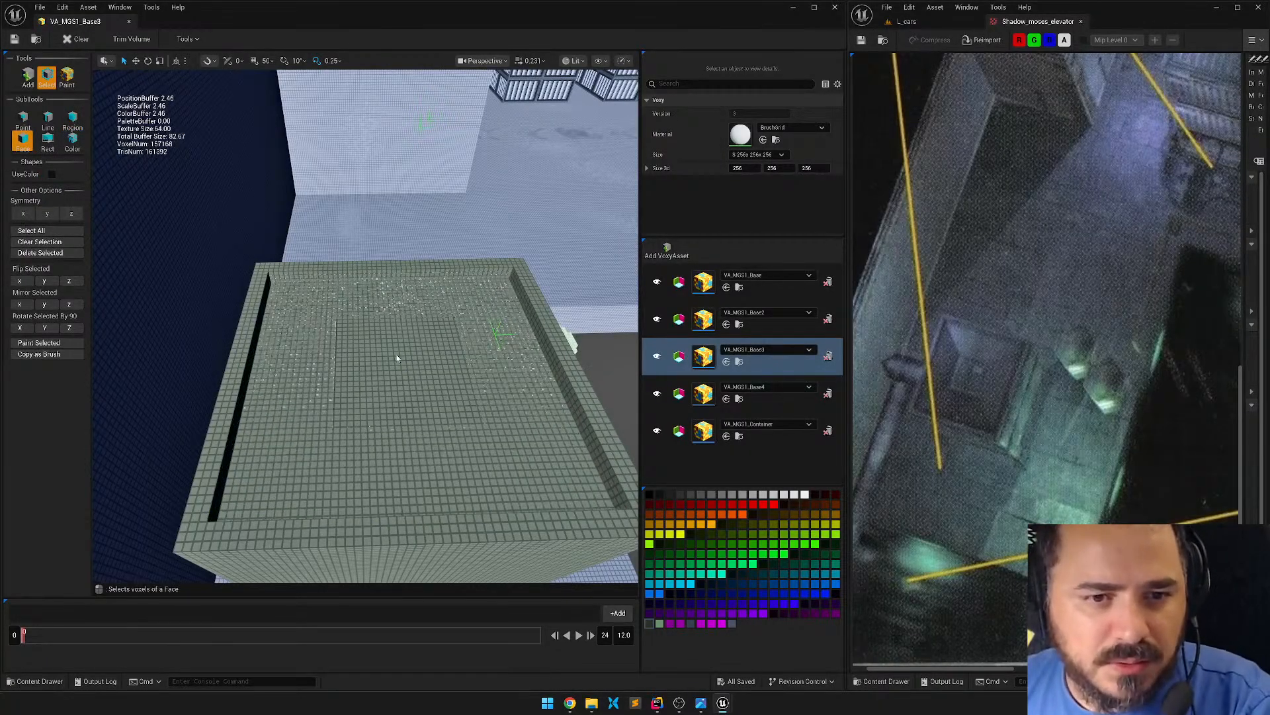
pyautogui.moveTo(479, 296); pyautogui.dragTo(479, 347, button='right')
pyautogui.press('w')
pyautogui.hotkey('ctrl', 'z')
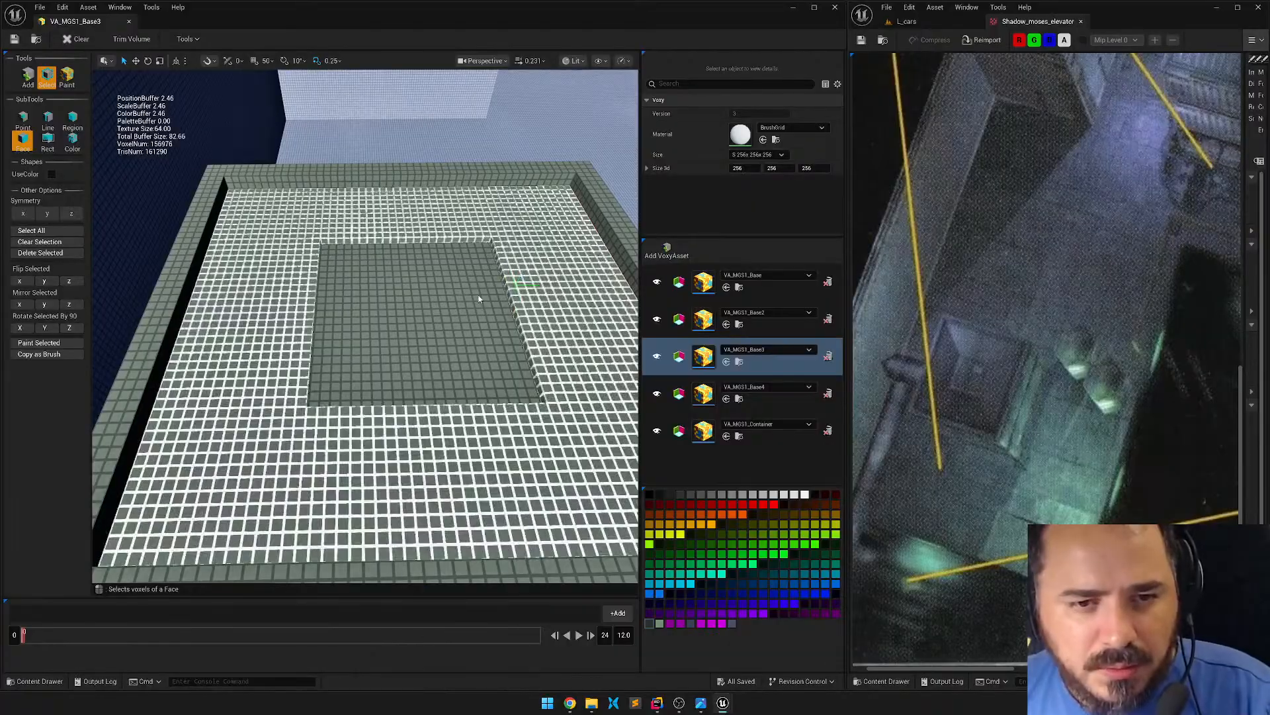
# Delete the central recess's floor face and one more voxel layer of the ring face surrounding it.
pyautogui.click(391, 297)
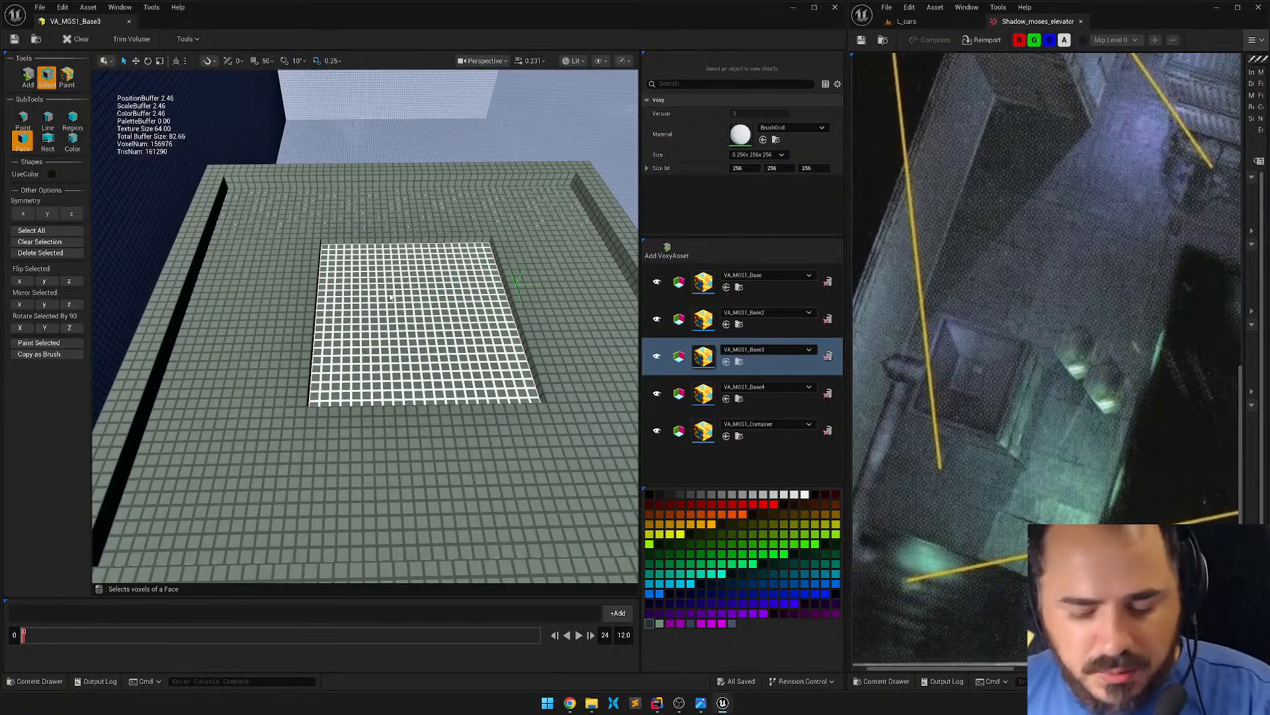
pyautogui.press('Delete')
pyautogui.click(315, 226)
pyautogui.press('Delete')
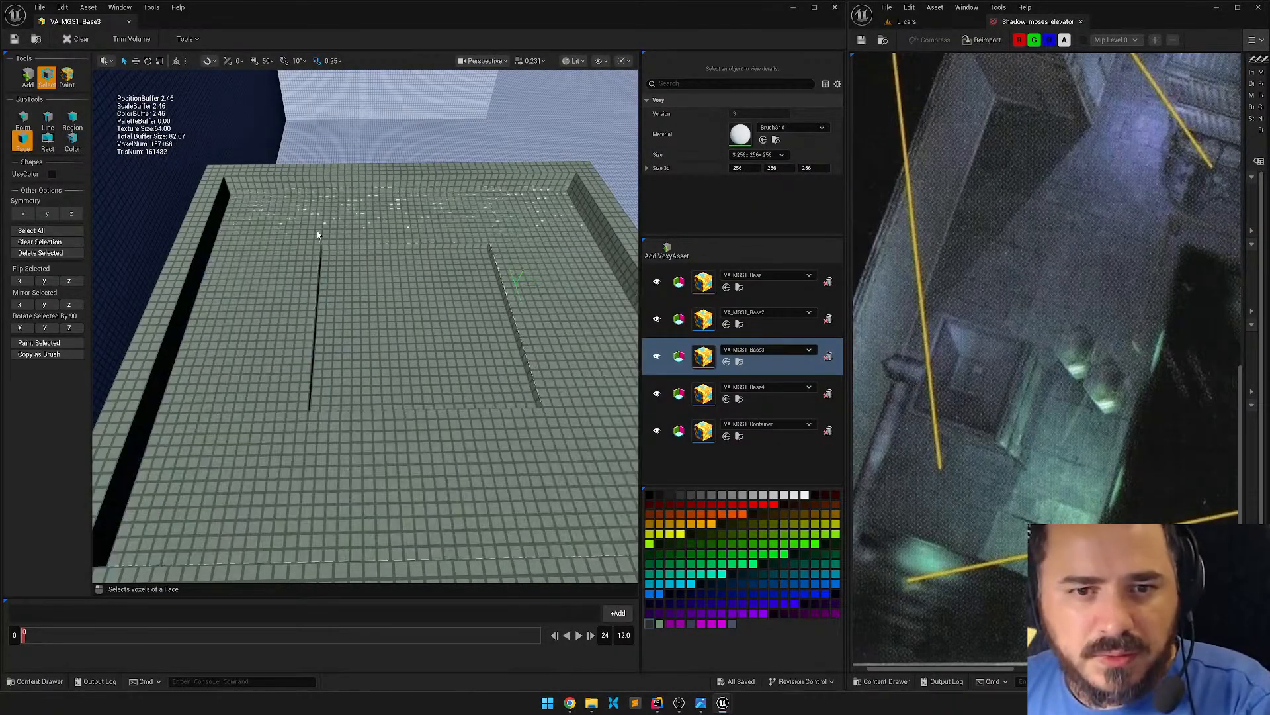
# Add a voxel line with brush size 1 from the rim's inner corner to the matching corner of the central recess.
pyautogui.click(25, 78)
pyautogui.click(48, 119)
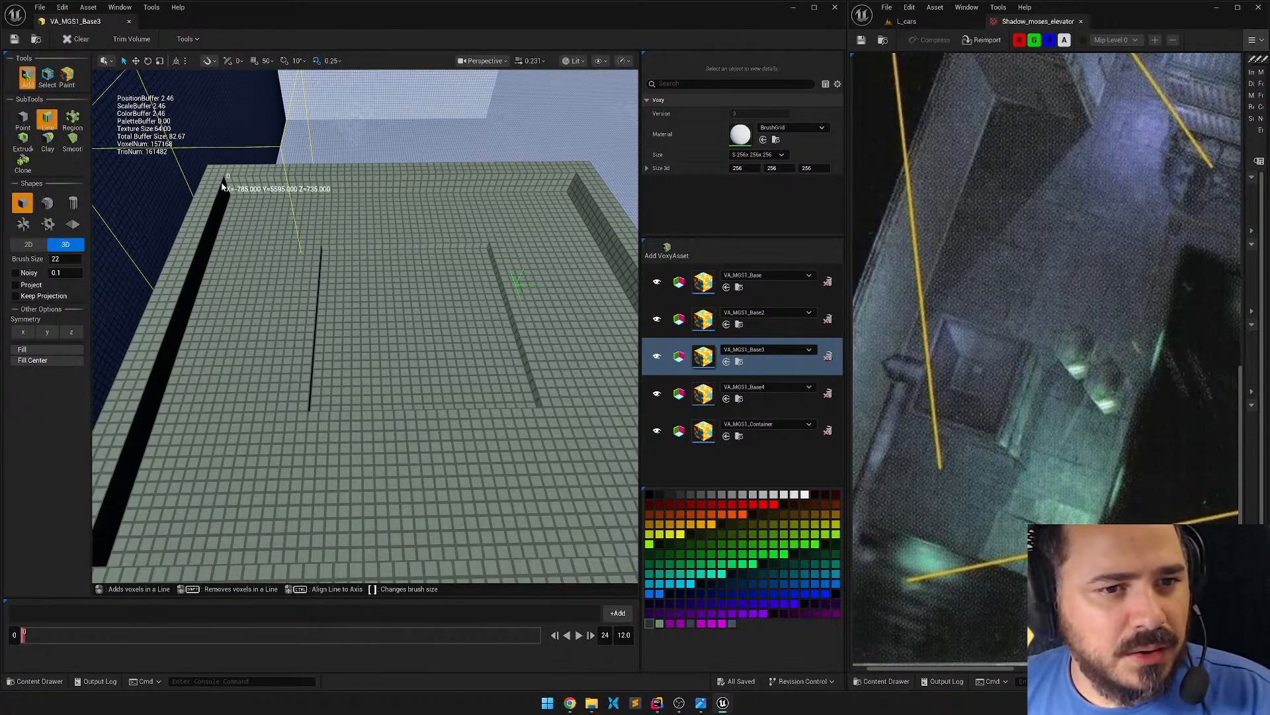
pyautogui.press('[')
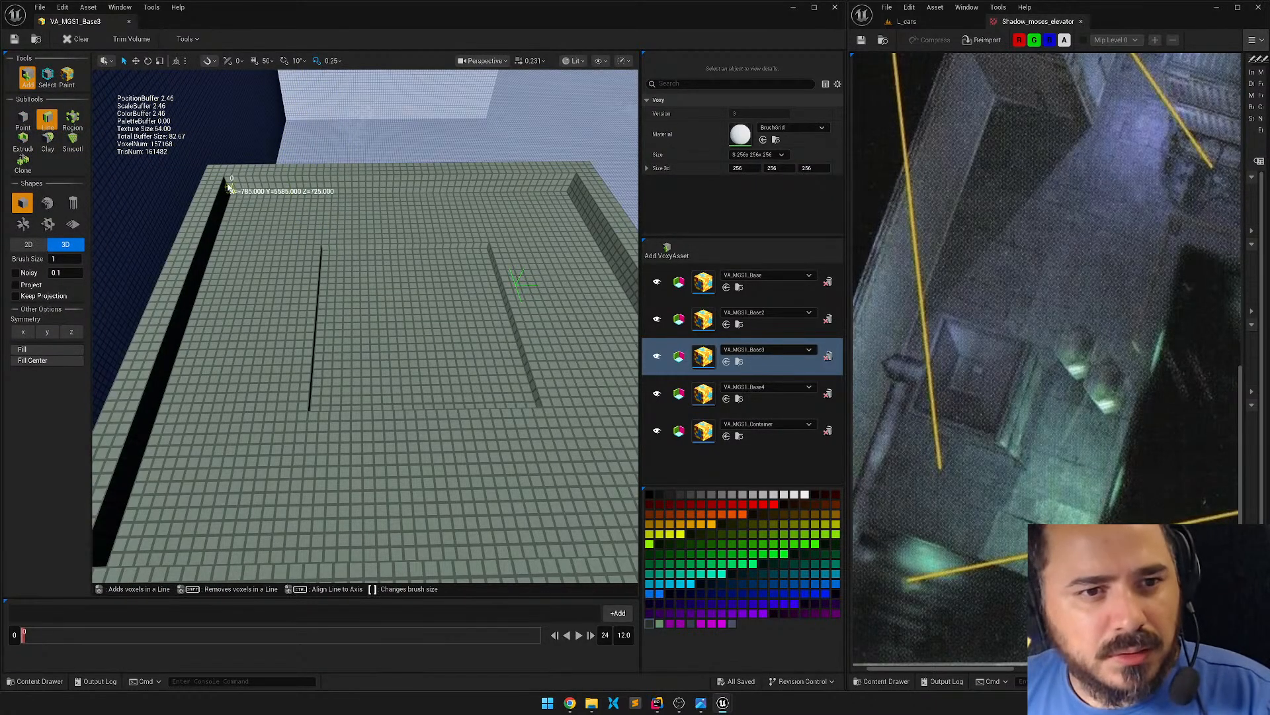
pyautogui.moveTo(229, 187); pyautogui.dragTo(330, 256)
# Set the line brush size to 2 and add a diagonal voxel line joining the rim and recess at the second corner.
pyautogui.press(']')
pyautogui.moveTo(529, 240); pyautogui.dragTo(454, 250, button='right')
pyautogui.moveTo(397, 285); pyautogui.dragTo(431, 196)
# Add a diagonal size 2 voxel line between the central recess and the rim at the third corner.
pyautogui.moveTo(509, 182)
pyautogui.mouseDown(button='right')
pyautogui.moveTo(371, 161)
pyautogui.moveTo(582, 133)
pyautogui.moveTo(577, 166)
pyautogui.moveTo(447, 190)
pyautogui.moveTo(313, 165)
pyautogui.moveTo(478, 138)
pyautogui.moveTo(633, 169)
pyautogui.mouseUp(button='right')
pyautogui.press('d')
pyautogui.press('a')
pyautogui.press('s')
pyautogui.press('w')
pyautogui.press('a')
pyautogui.press('w')
pyautogui.moveTo(381, 346); pyautogui.dragTo(441, 212)
# Add a size 2 voxel line from the remaining recess corner out to the rim's inner corner.
pyautogui.press('d')
pyautogui.moveTo(441, 213)
pyautogui.mouseDown(button='right')
pyautogui.moveTo(446, 300)
pyautogui.moveTo(633, 235)
pyautogui.mouseUp(button='right')
pyautogui.press('w')
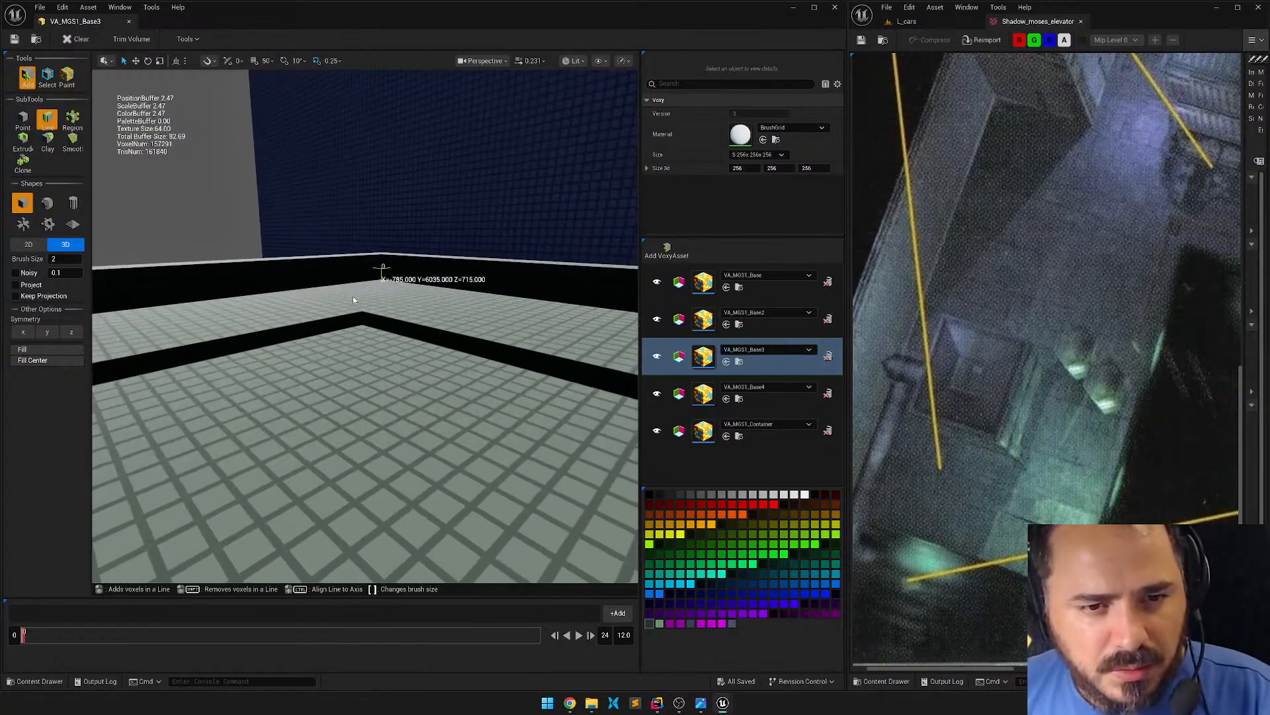
pyautogui.press('e')
pyautogui.moveTo(371, 321); pyautogui.dragTo(388, 397, button='right')
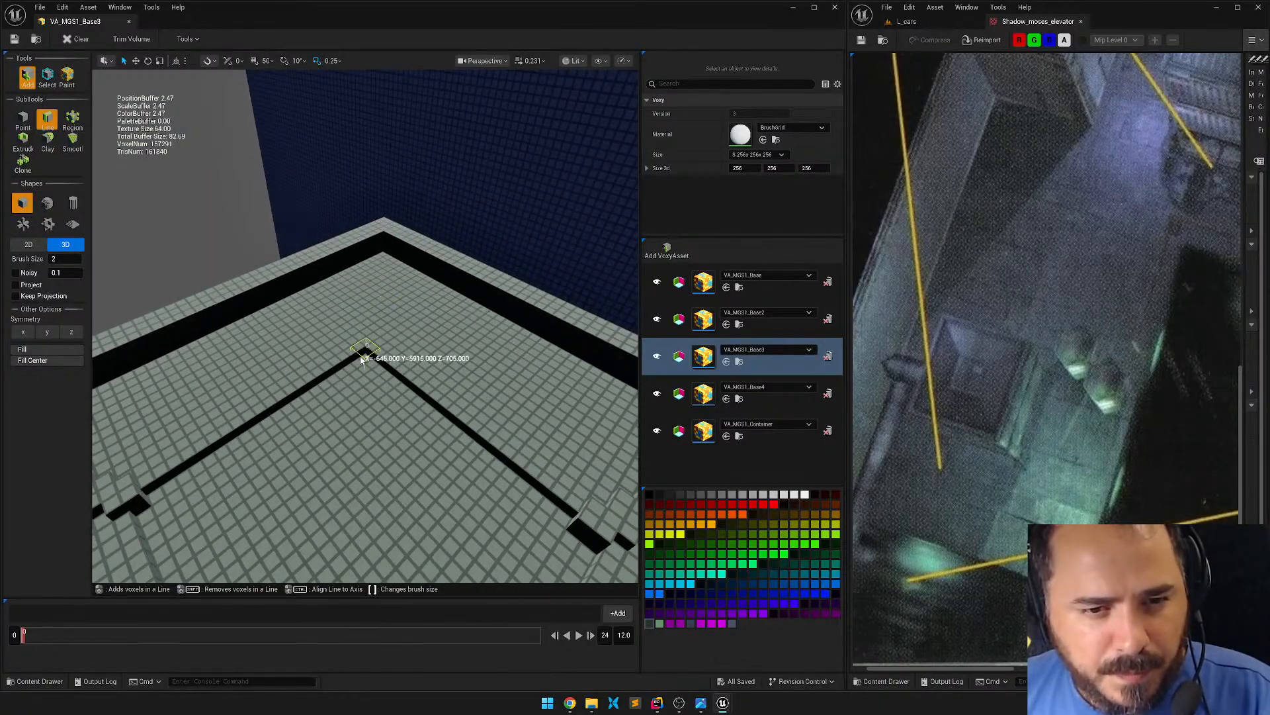
pyautogui.moveTo(363, 357); pyautogui.dragTo(383, 237)
# Remove the stray voxel protruding above the rim's inner corner with a size 1 point brush.
pyautogui.press('d')
pyautogui.moveTo(384, 237); pyautogui.dragTo(629, 314, button='right')
pyautogui.press('w')
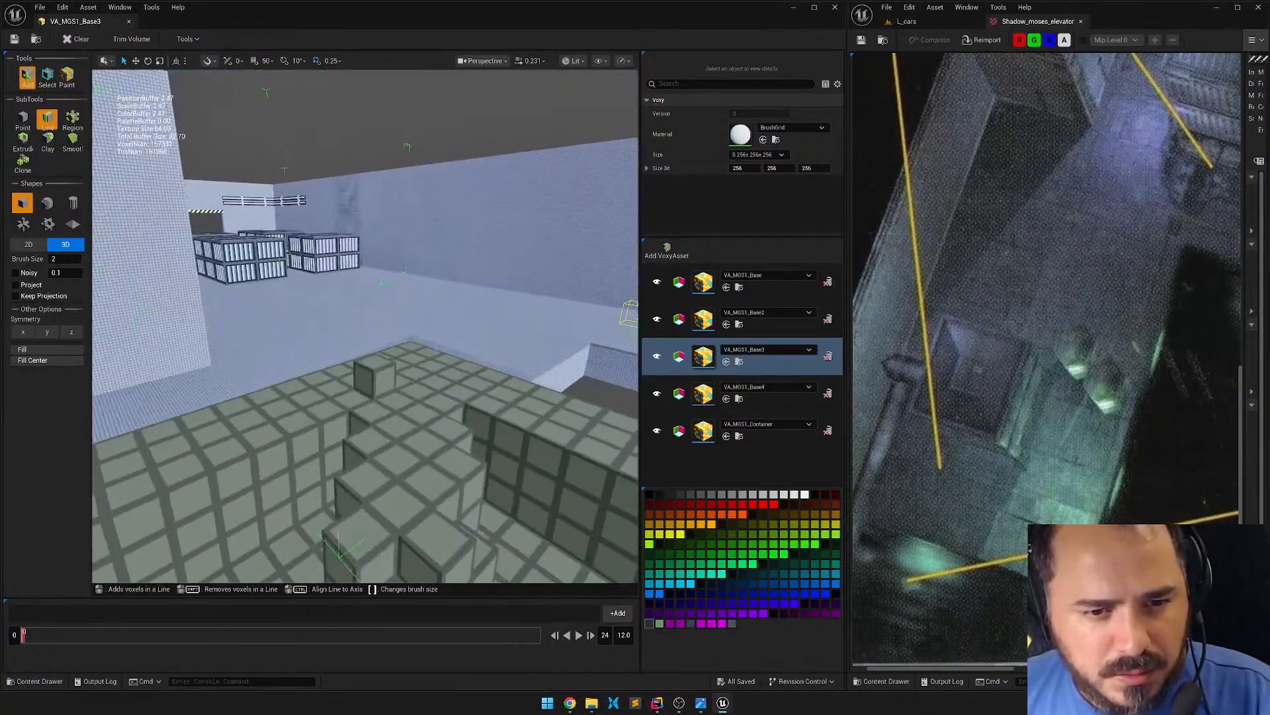
pyautogui.press('[')
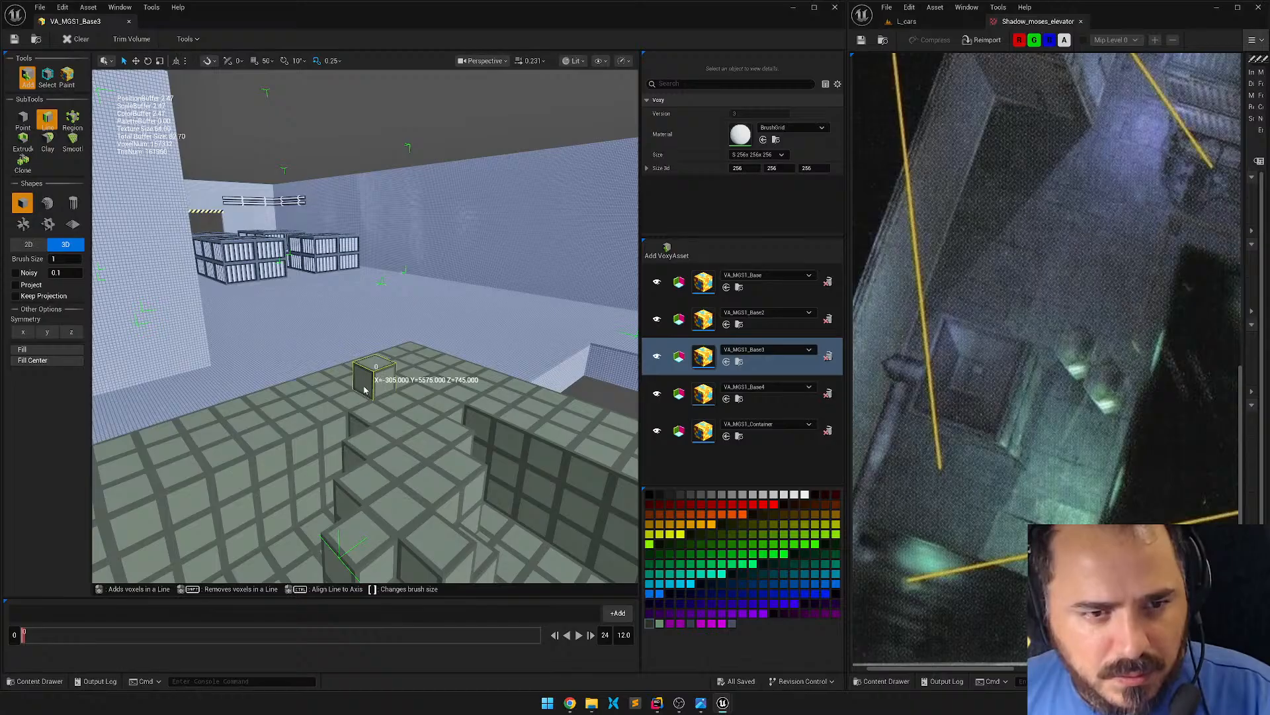
pyautogui.click(363, 389)
pyautogui.click(23, 119)
pyautogui.keyDown('shift'); pyautogui.click(373, 391); pyautogui.keyUp('shift')
pyautogui.keyDown('shift'); pyautogui.click(374, 393); pyautogui.keyUp('shift')
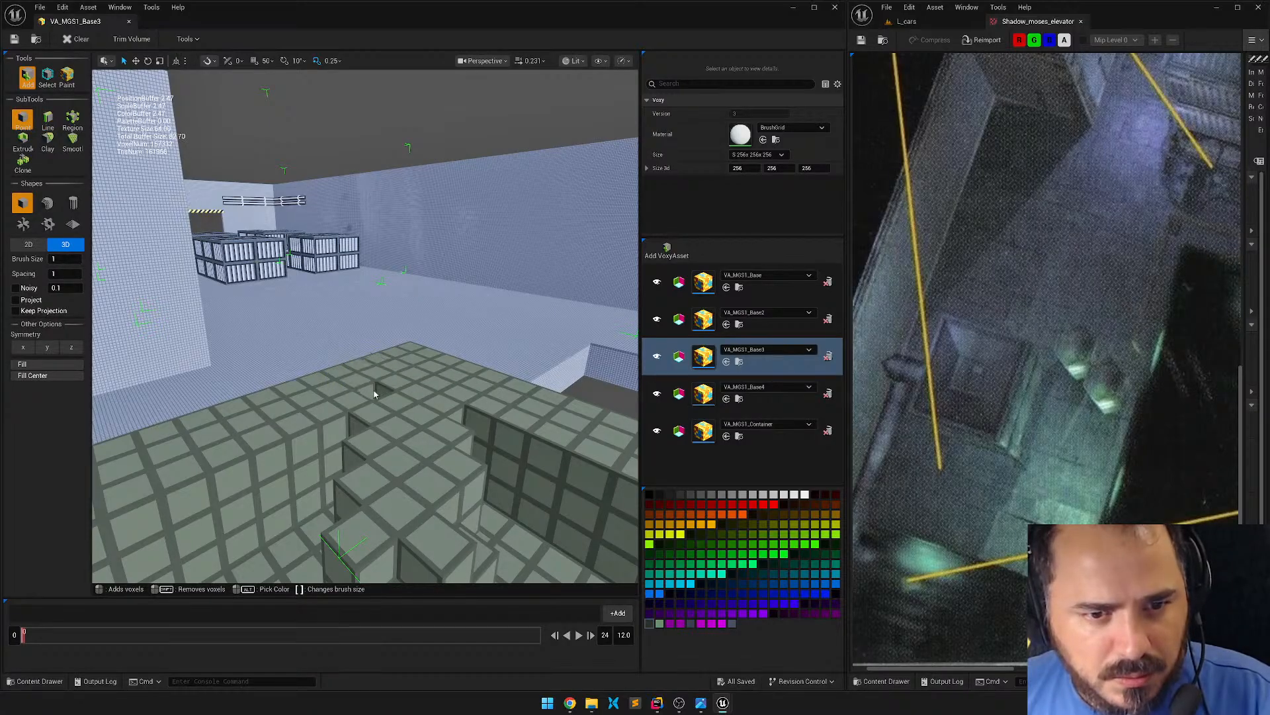
# Select the sunken surface surrounding the central recess by face and raise it slightly.
pyautogui.moveTo(360, 304); pyautogui.dragTo(437, 316, button='right')
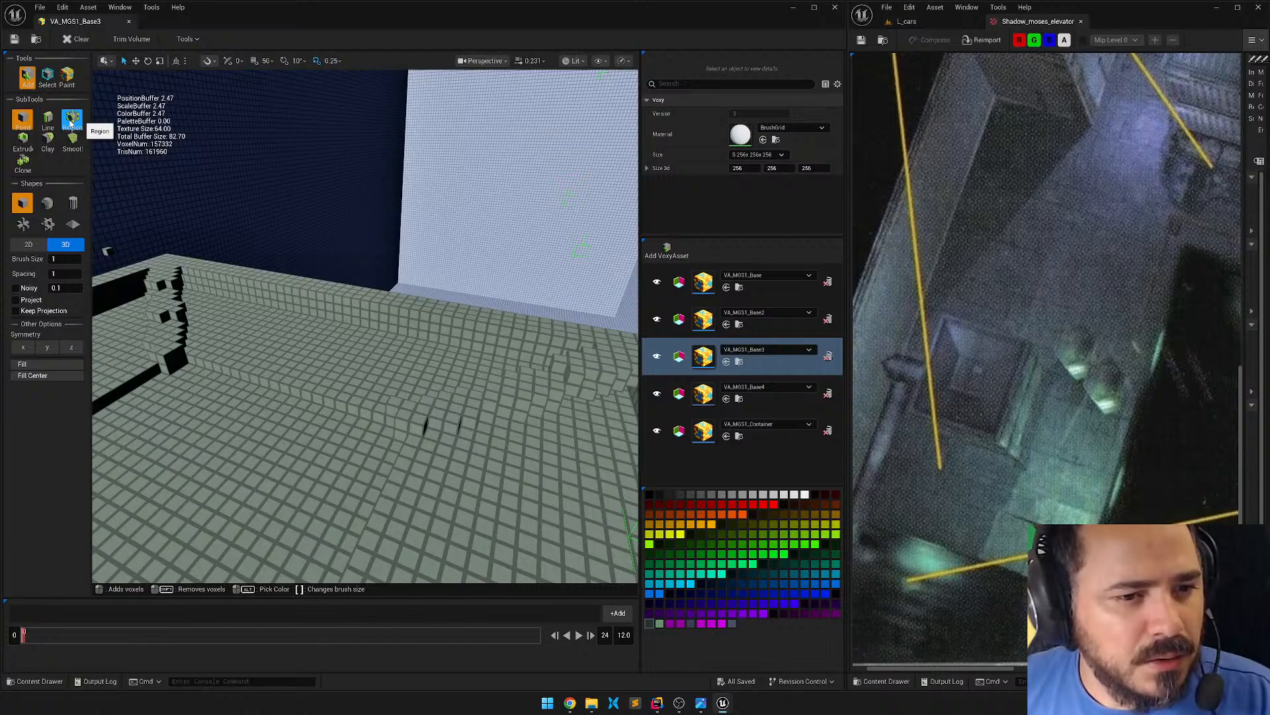
pyautogui.click(47, 76)
pyautogui.click(275, 331)
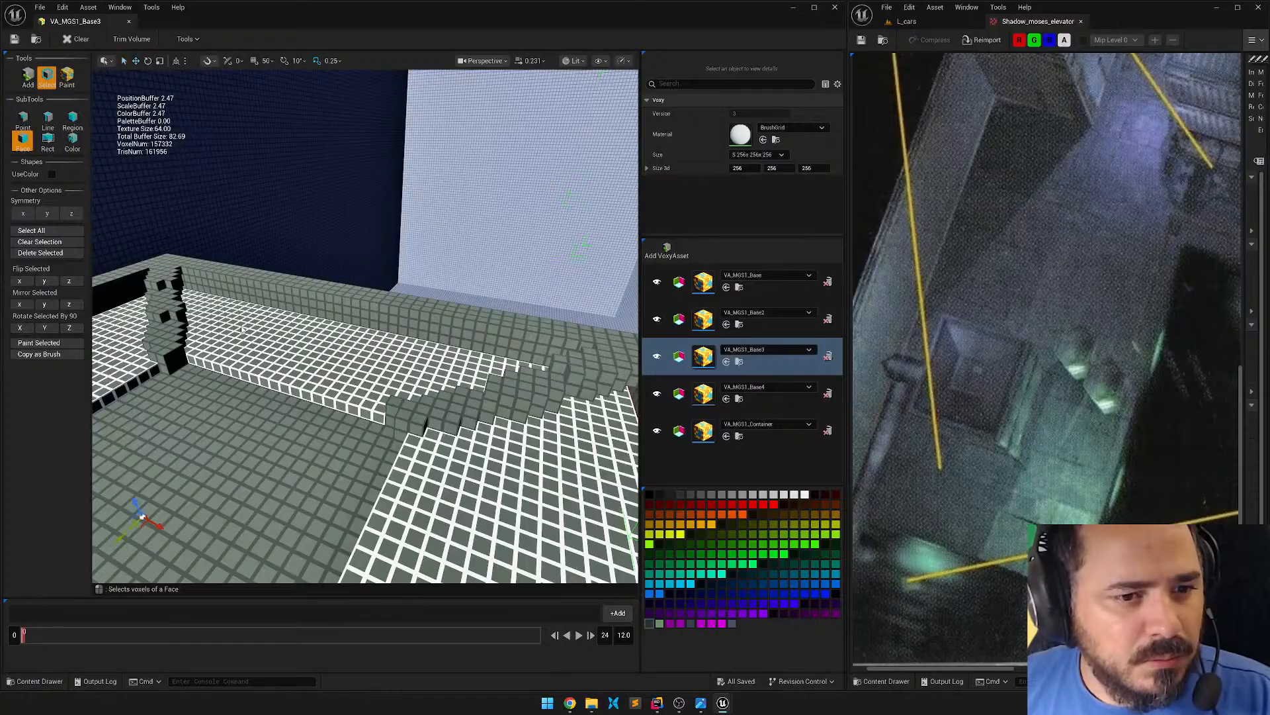
pyautogui.moveTo(131, 505); pyautogui.dragTo(134, 484)
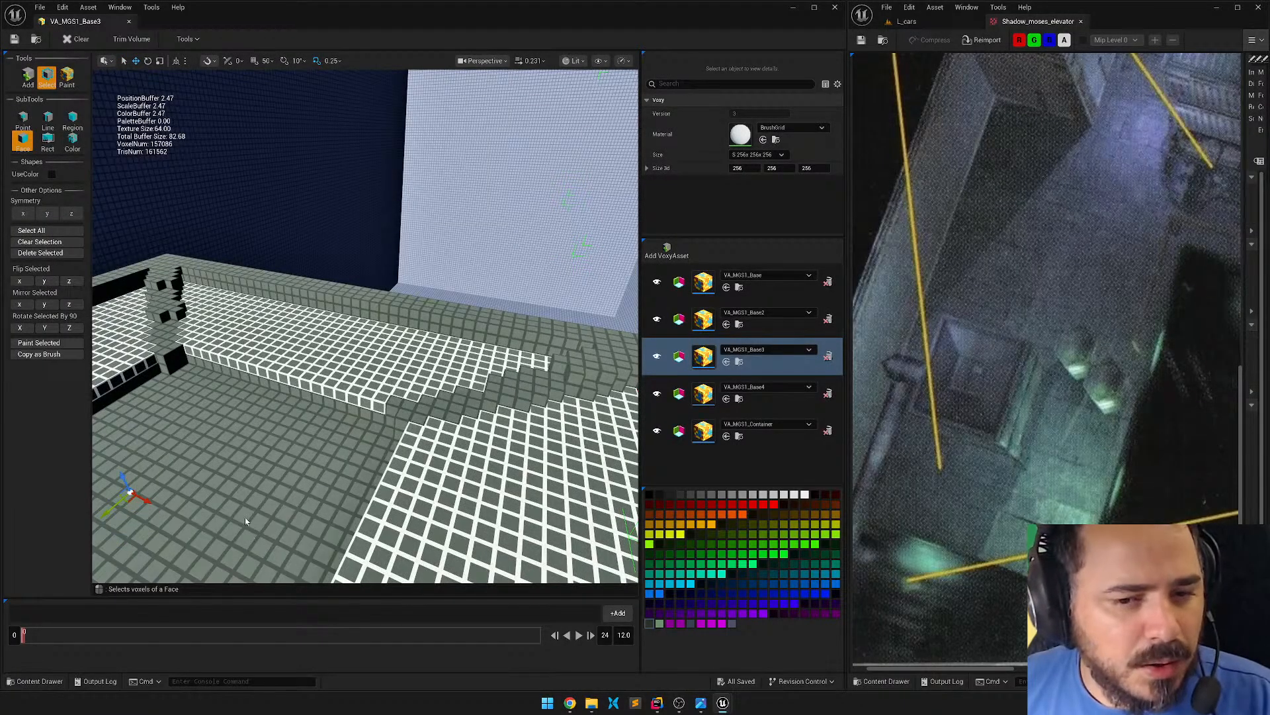
# Deselect a rectangular region around the central recess and raise the remaining outer band of selected voxels slightly.
pyautogui.moveTo(277, 382); pyautogui.dragTo(185, 503, button='right')
pyautogui.press('s')
pyautogui.press('w')
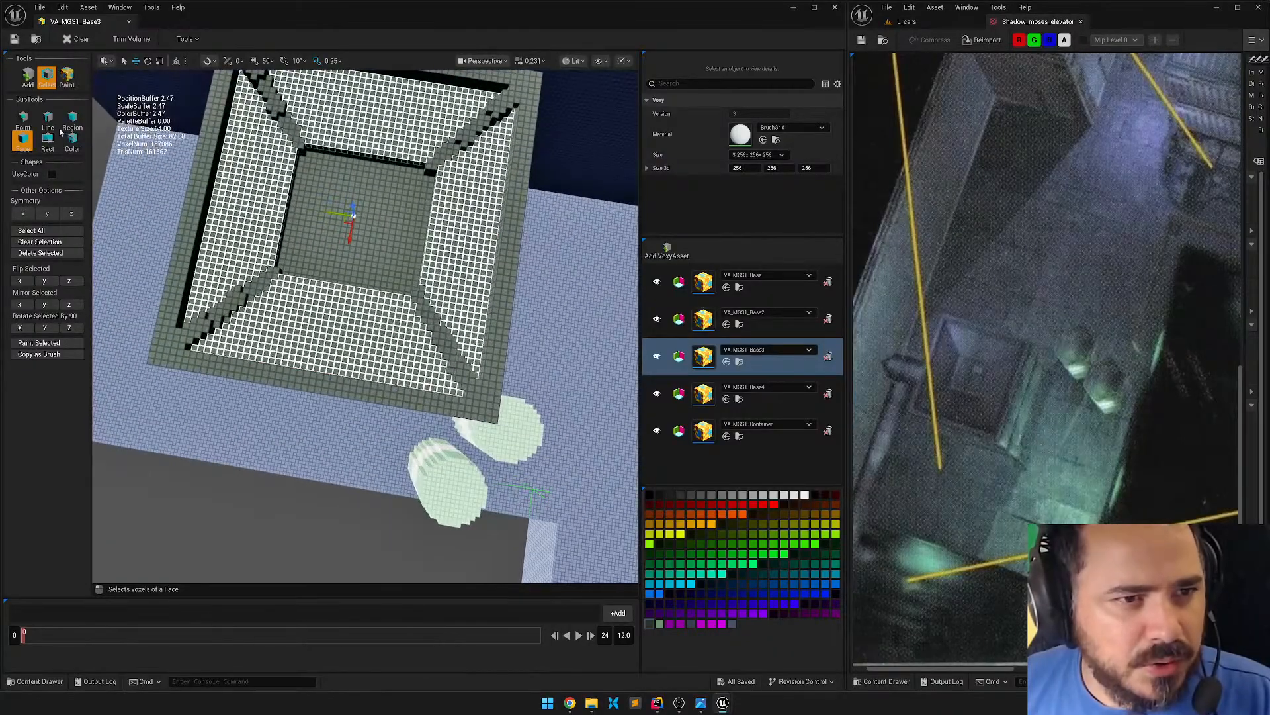
pyautogui.click(72, 120)
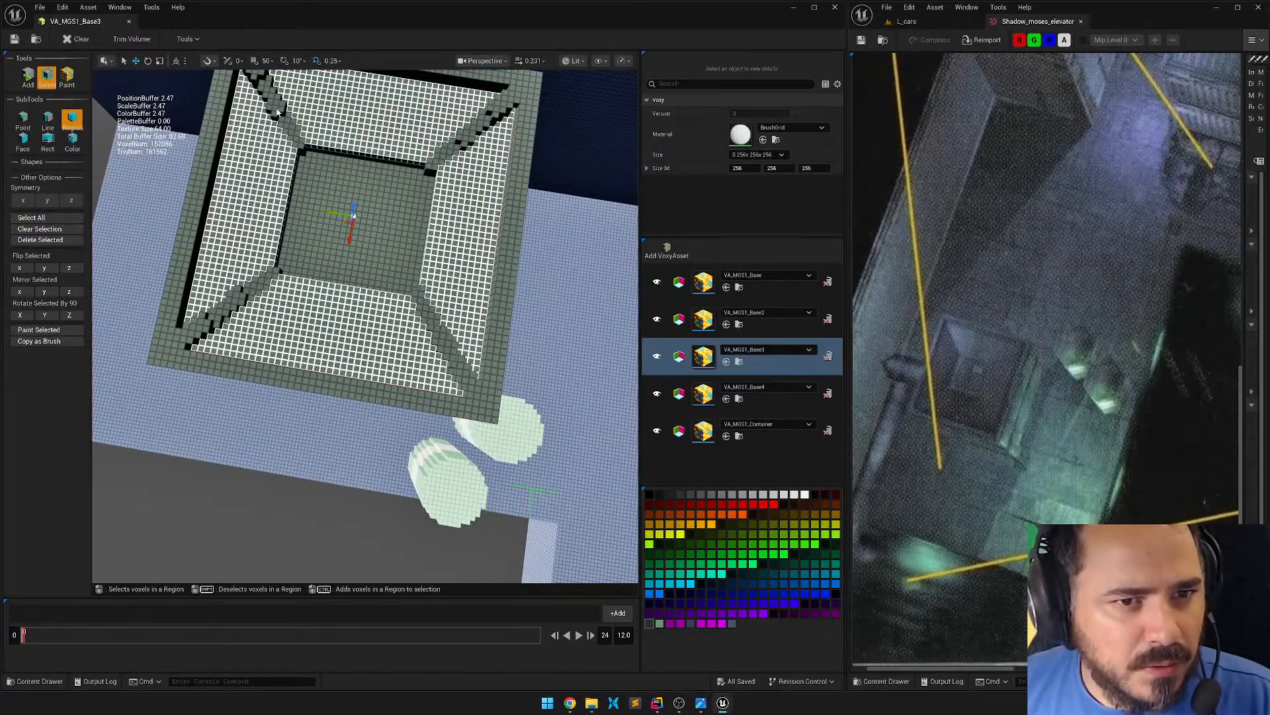
pyautogui.keyDown('alt'); pyautogui.moveTo(351, 233); pyautogui.dragTo(349, 428); pyautogui.keyUp('alt')
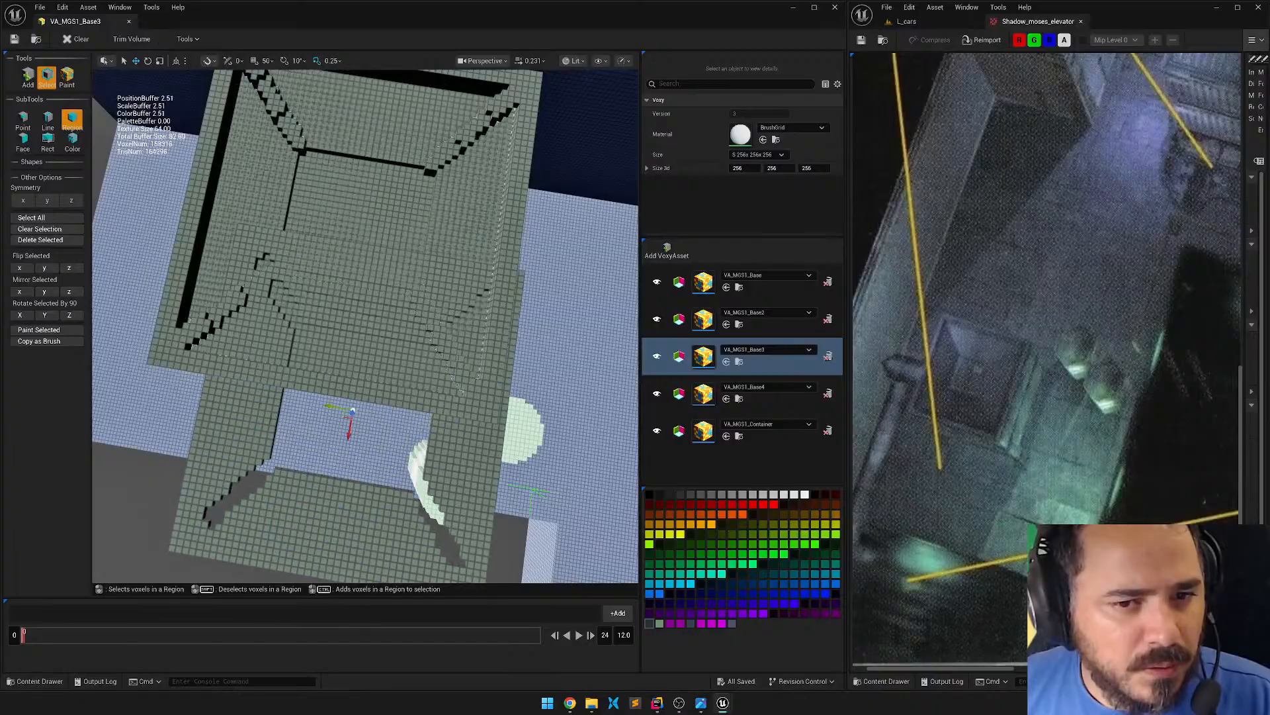
pyautogui.hotkey('ctrl', 'z')
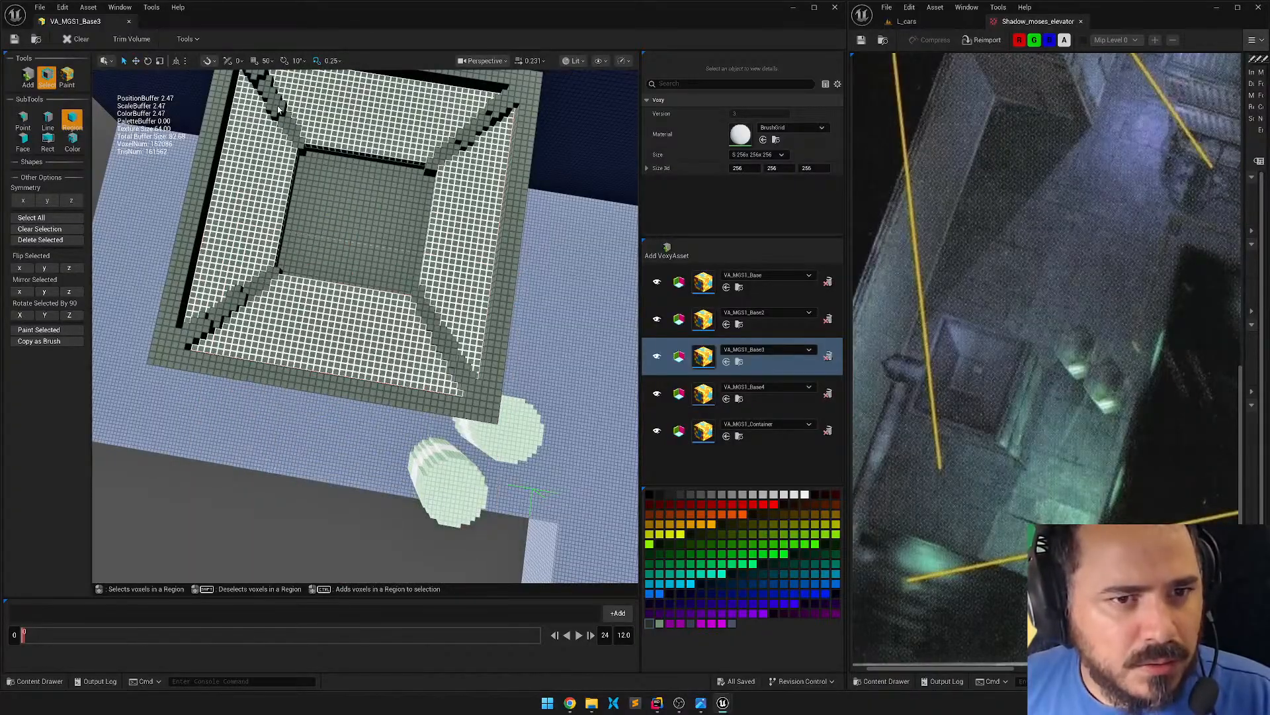
pyautogui.moveTo(276, 110); pyautogui.dragTo(435, 326)
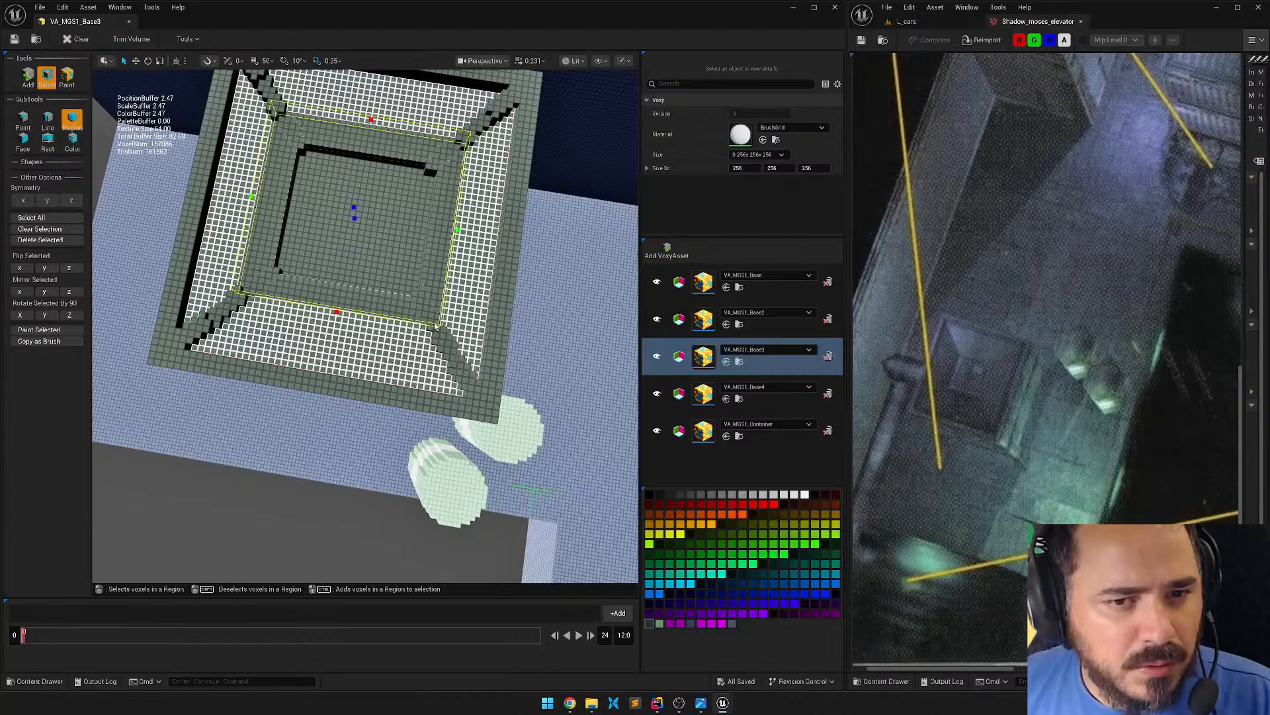
pyautogui.moveTo(435, 326); pyautogui.dragTo(308, 205, button='right')
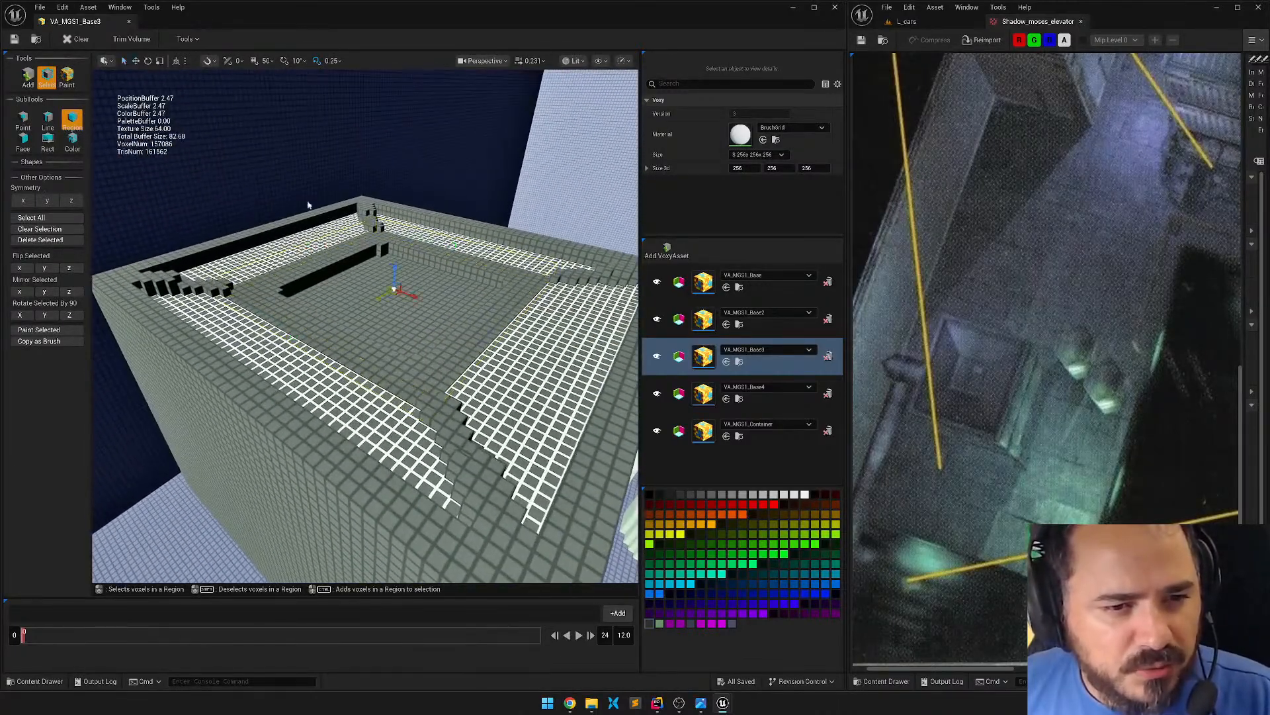
pyautogui.moveTo(394, 267); pyautogui.dragTo(393, 255)
# Deselect a larger rectangular region so only the outermost band near the rim stays selected, and raise that band slightly.
pyautogui.moveTo(394, 254); pyautogui.dragTo(291, 137, button='right')
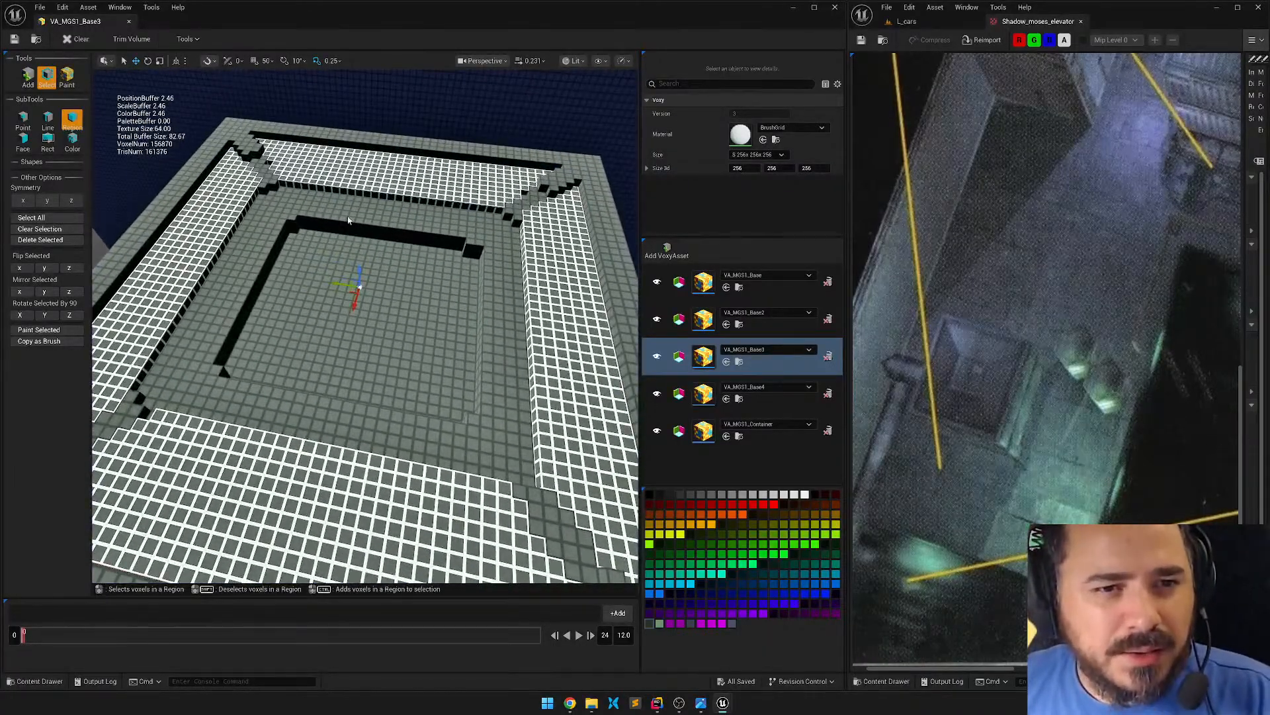
pyautogui.moveTo(348, 221); pyautogui.dragTo(348, 261, button='right')
pyautogui.press('q')
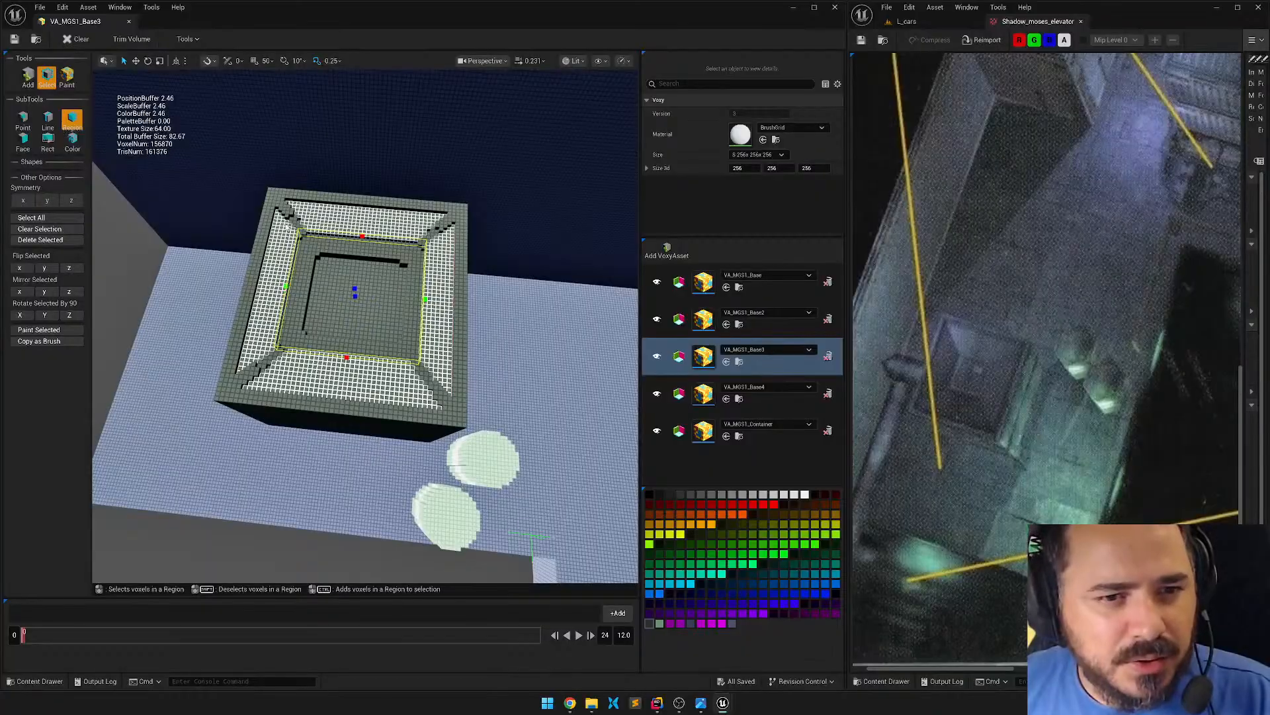
pyautogui.moveTo(292, 217); pyautogui.dragTo(432, 387)
pyautogui.moveTo(433, 386); pyautogui.dragTo(477, 308, button='right')
pyautogui.press('s')
pyautogui.moveTo(421, 266); pyautogui.dragTo(420, 266, button='right')
pyautogui.press('w')
pyautogui.press('w')
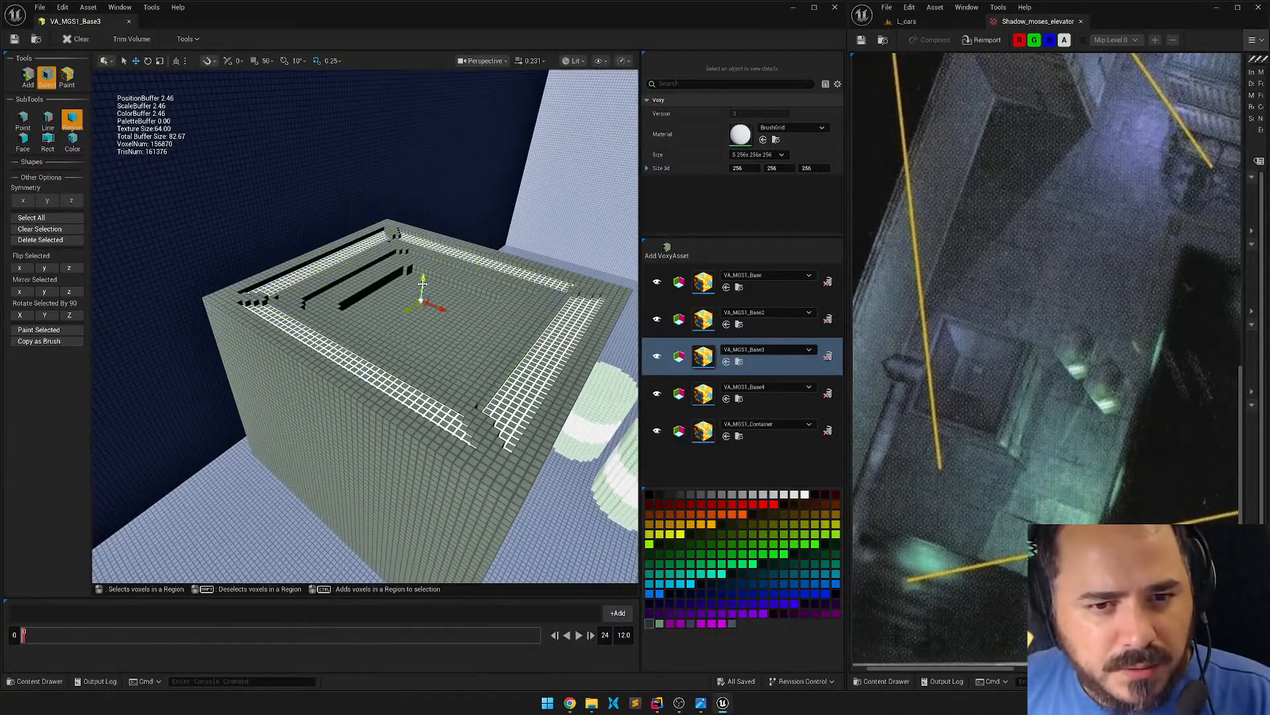
pyautogui.moveTo(419, 266); pyautogui.dragTo(420, 259)
# Examine the stepped bands and corners of the recess from several angles.
pyautogui.moveTo(420, 258); pyautogui.dragTo(574, 206, button='right')
pyautogui.press('w')
pyautogui.press('s')
pyautogui.press('w')
pyautogui.press('s')
pyautogui.press('w')
pyautogui.press('s')
pyautogui.press('a')
pyautogui.press('s')
pyautogui.press('d')
pyautogui.press('w')
pyautogui.press('s')
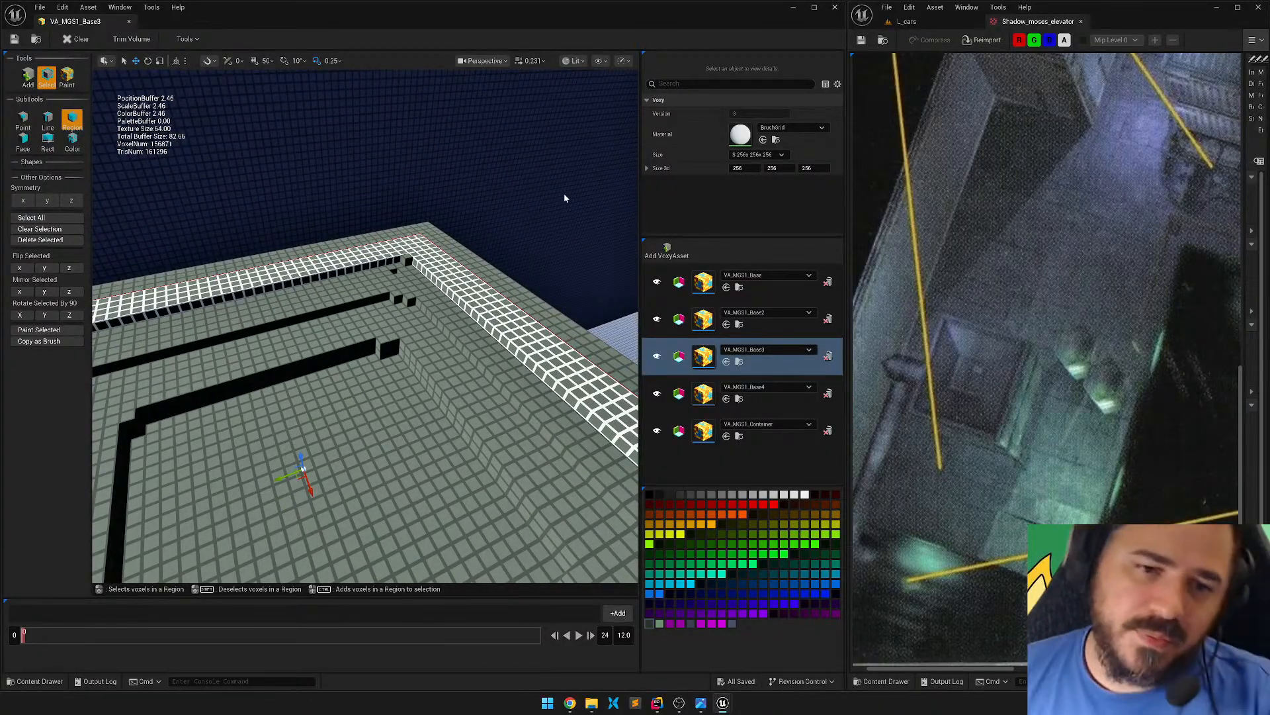
pyautogui.press('a')
pyautogui.moveTo(356, 238); pyautogui.dragTo(397, 271, button='right')
pyautogui.press('s')
pyautogui.press('d')
pyautogui.press('s')
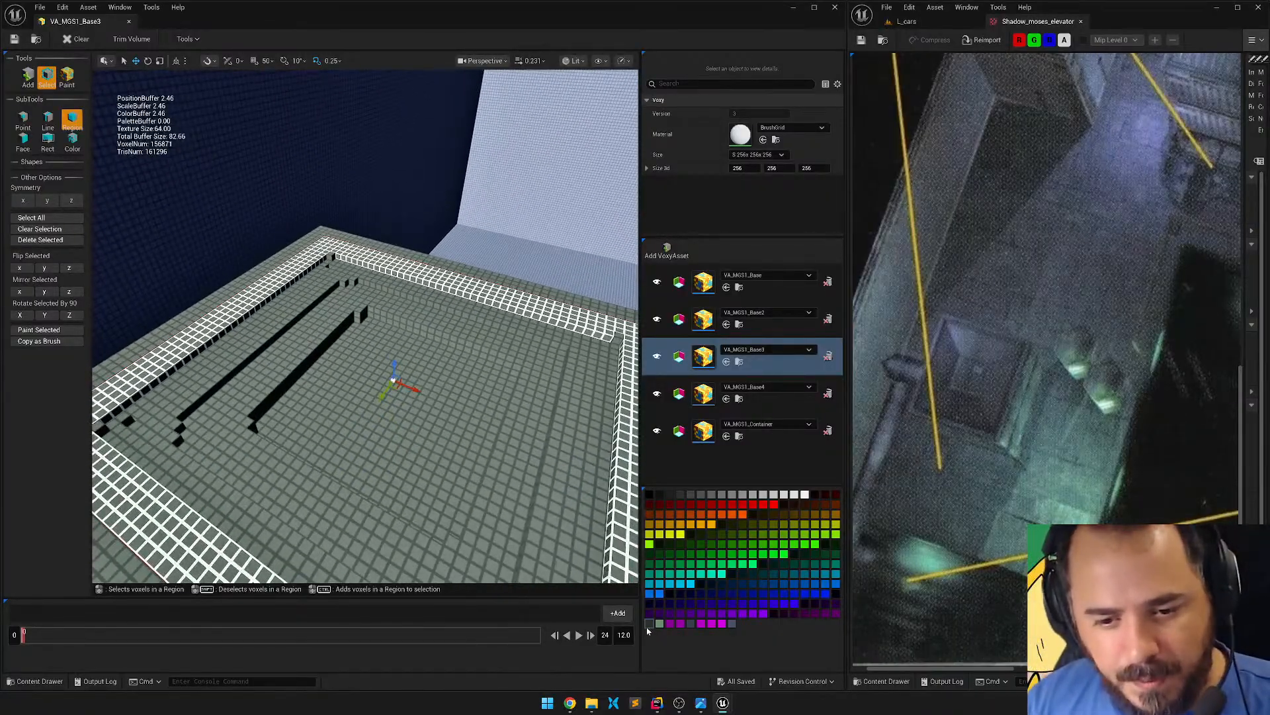
# Copy the hex colour value of the dark green swatch in the palette.
pyautogui.doubleClick(836, 614)
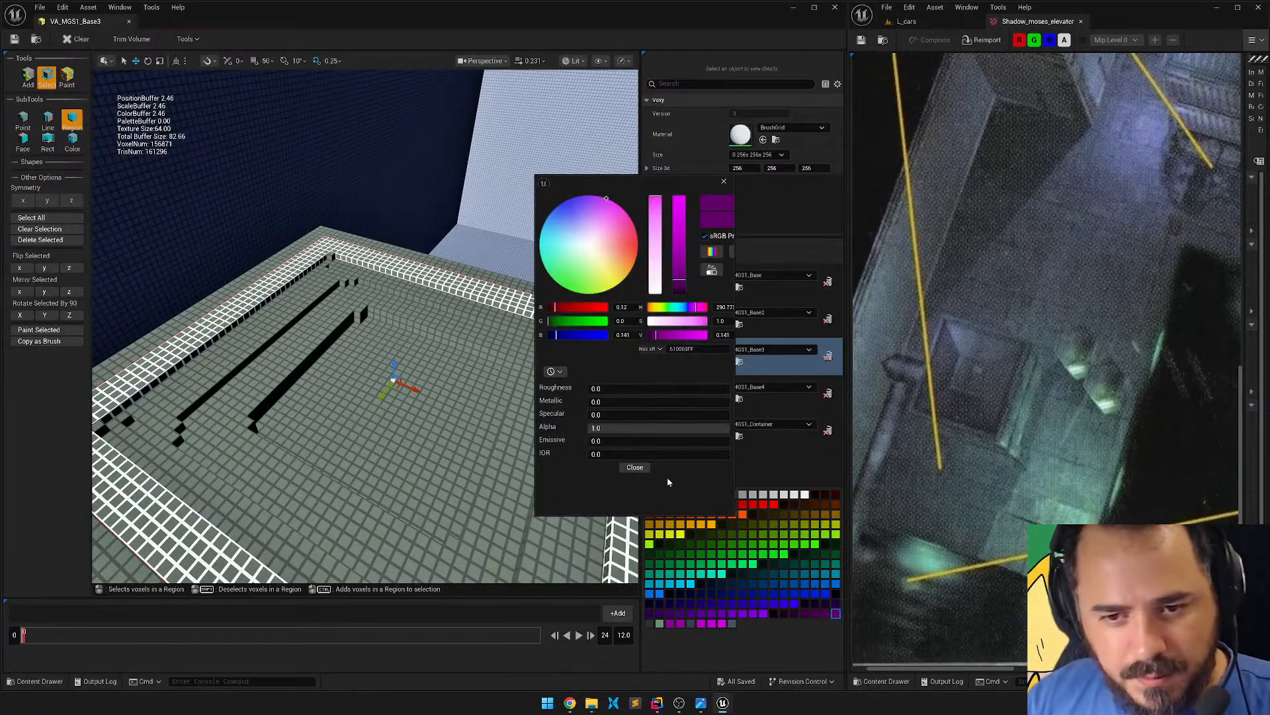
pyautogui.click(635, 467)
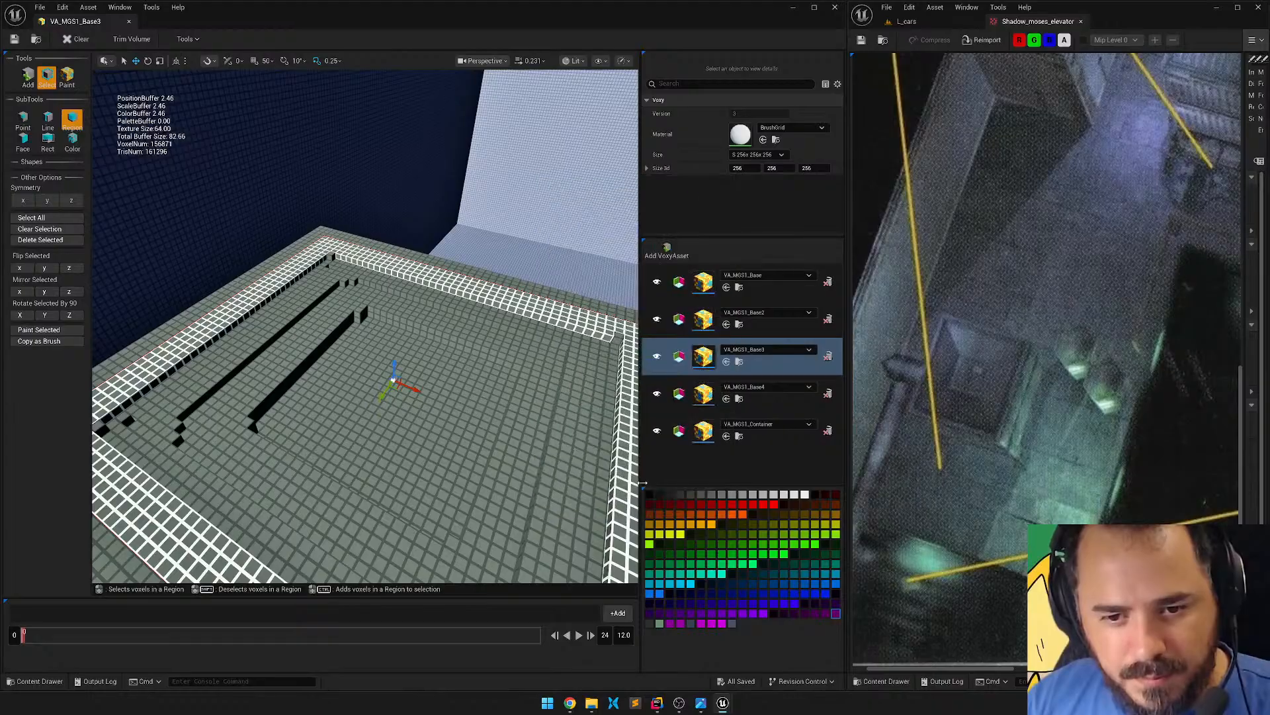
pyautogui.doubleClick(649, 623)
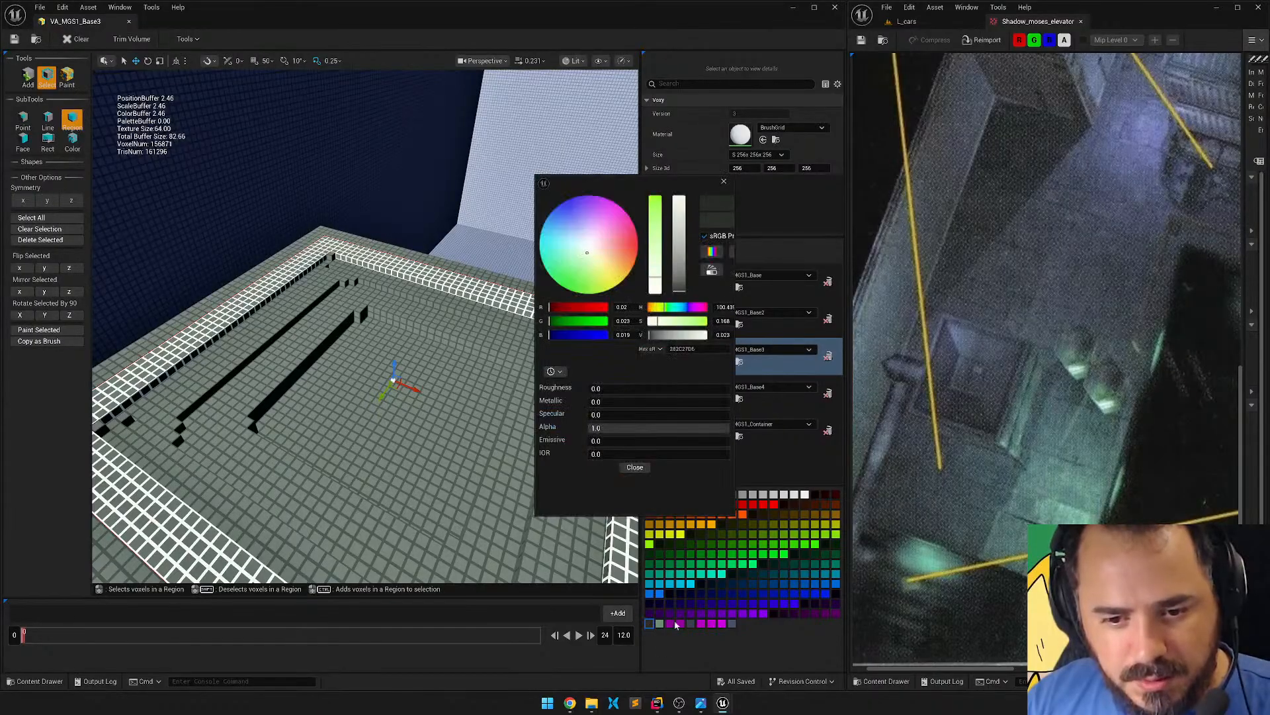
pyautogui.click(715, 350)
pyautogui.hotkey('ctrl', 'c')
pyautogui.click(634, 467)
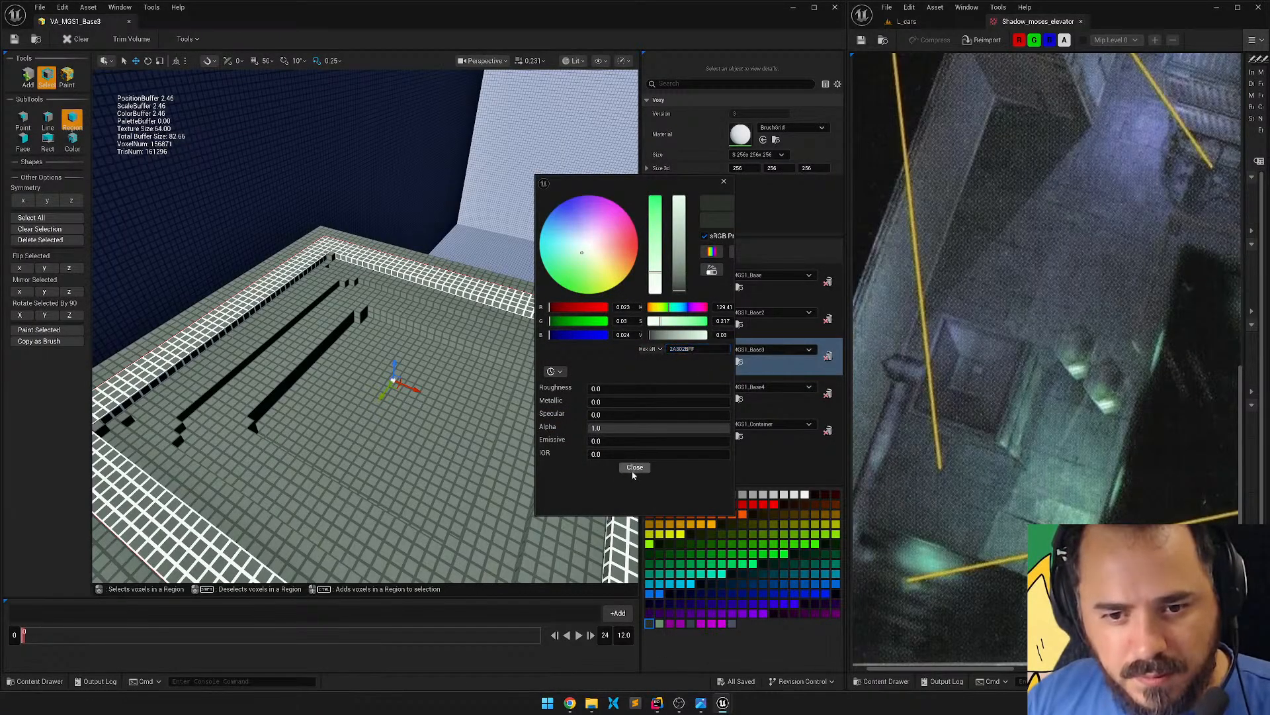
# Replace the dark purple swatch's colour with the copied hex 2A302BFF and set its V value to 0.06.
pyautogui.click(836, 614)
pyautogui.doubleClick(835, 612)
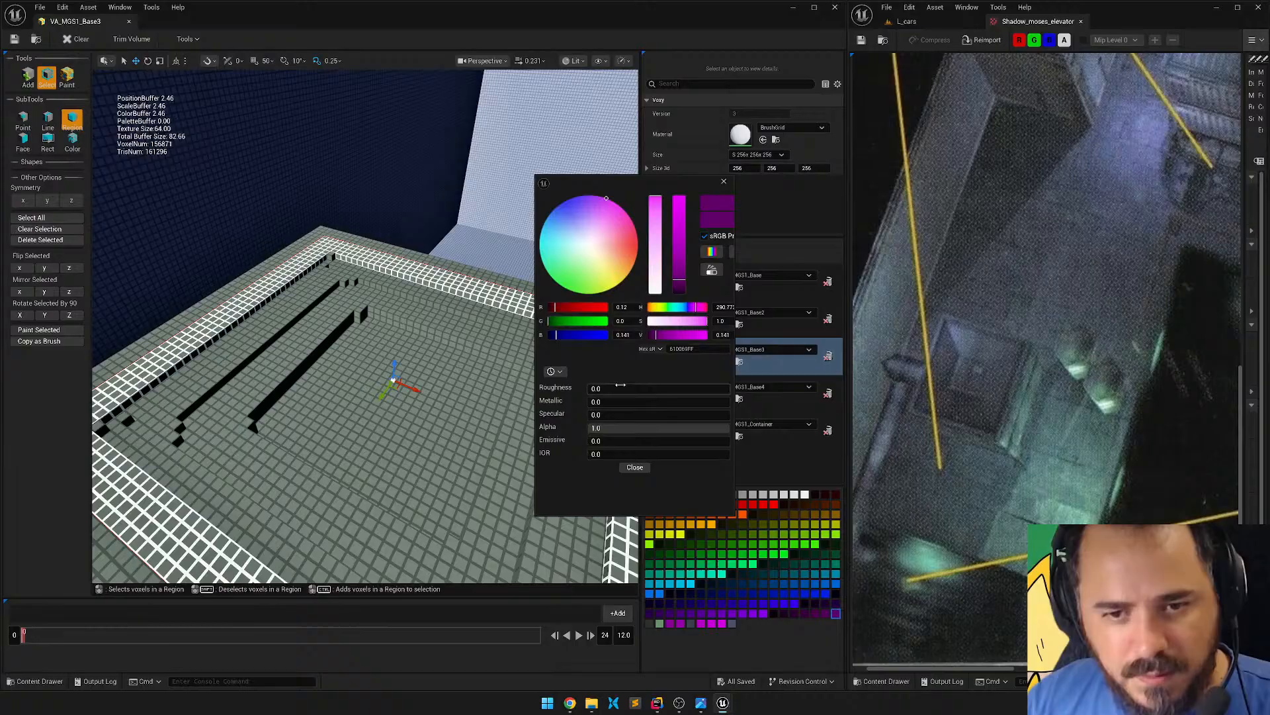
pyautogui.click(703, 351)
pyautogui.hotkey('ctrl', 'v')
pyautogui.press('Return')
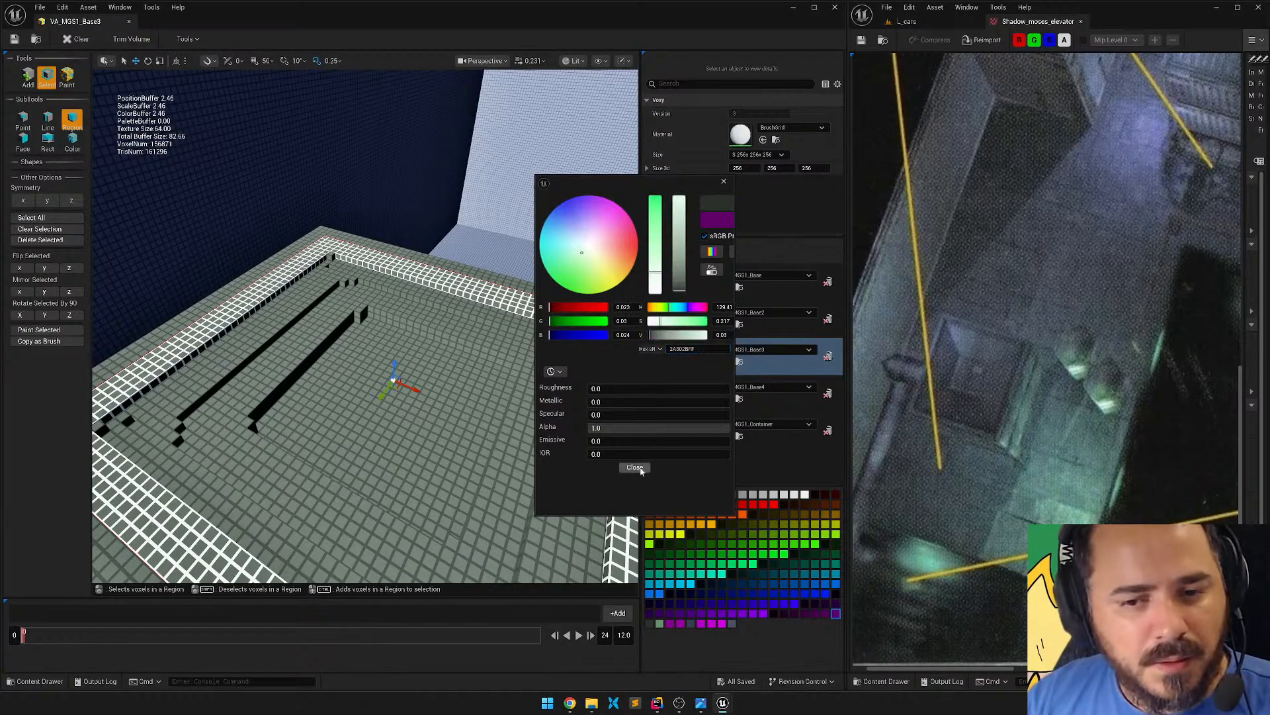
pyautogui.click(715, 336)
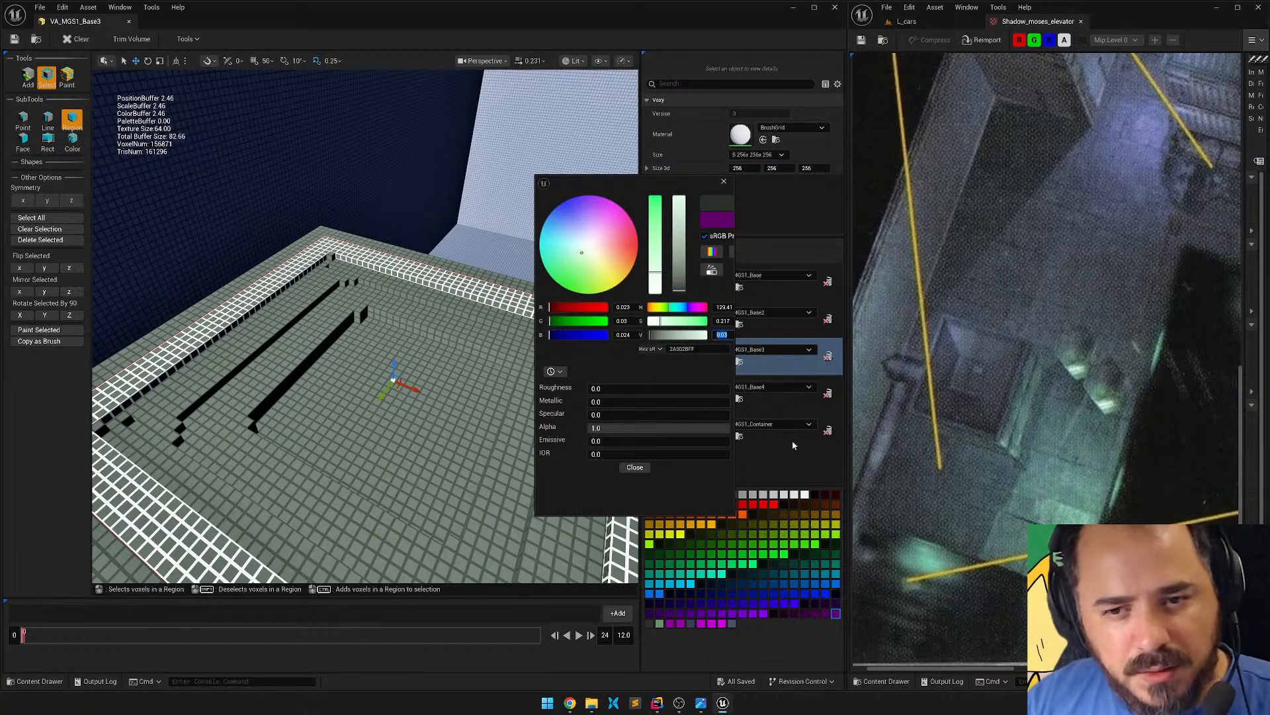
pyautogui.write('.06')
pyautogui.press('Return')
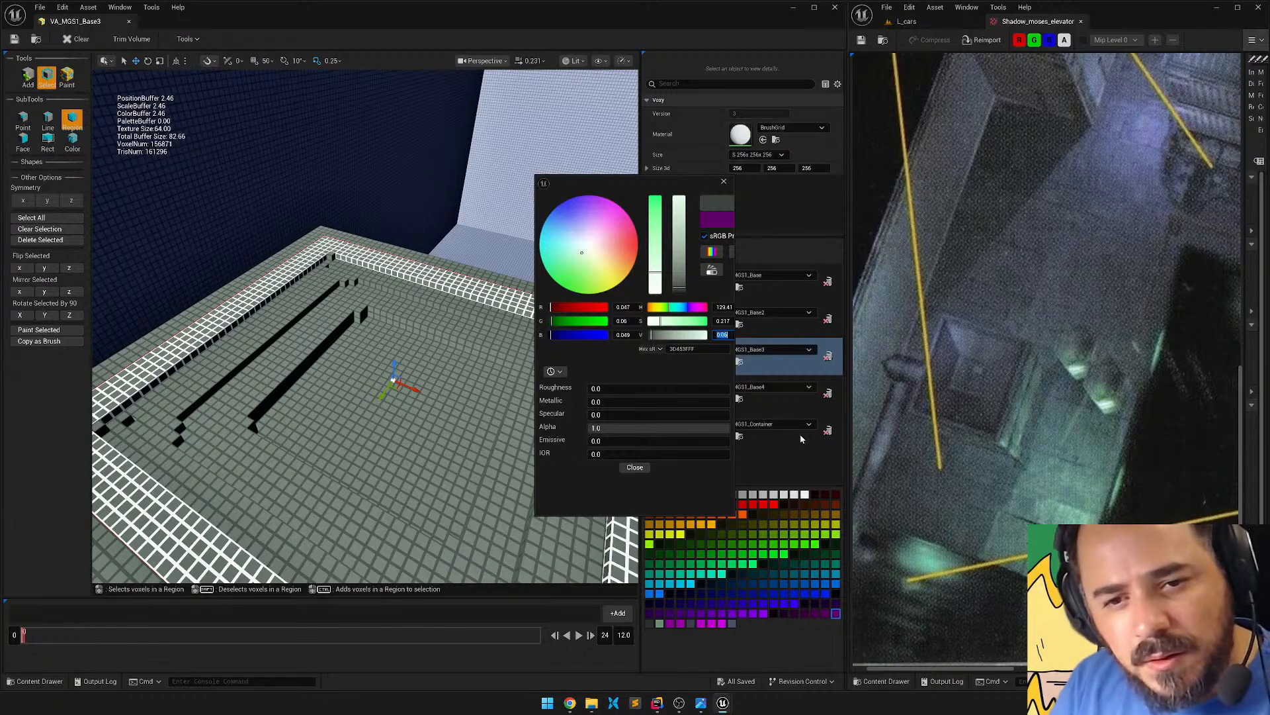
pyautogui.click(634, 468)
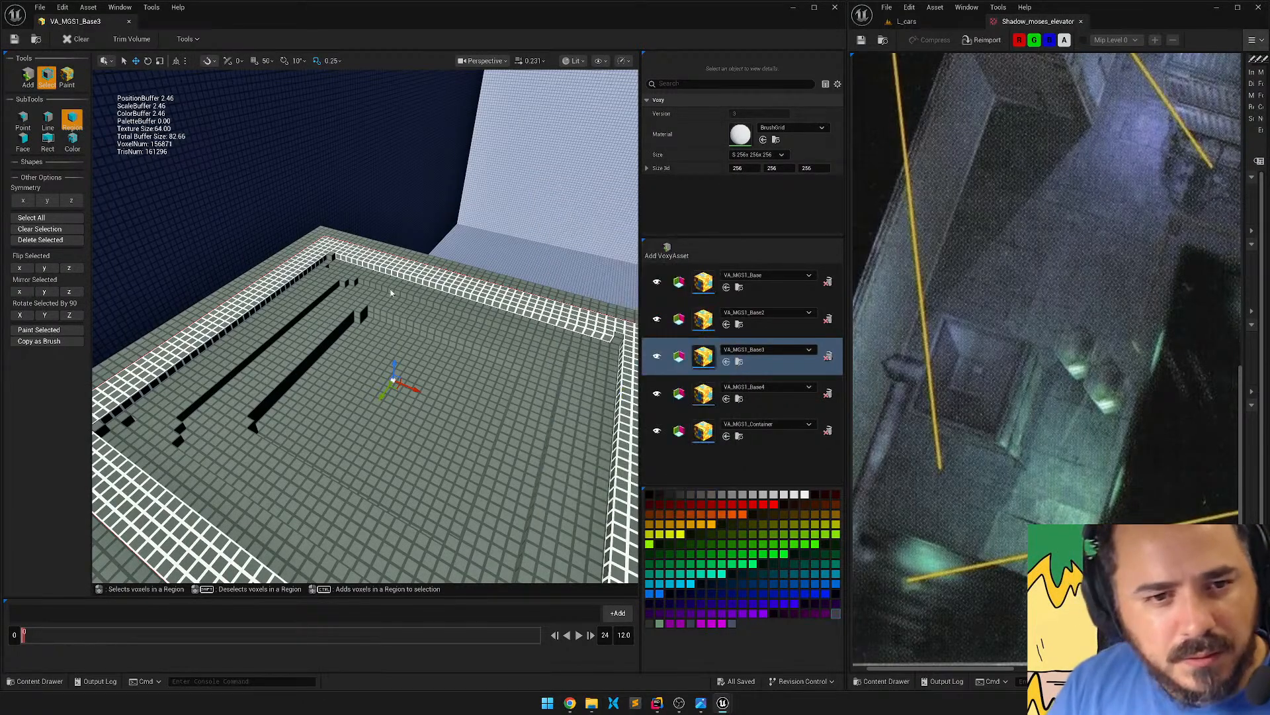
# Try region-selecting the stepped bands along one side of the recess.
pyautogui.click(67, 76)
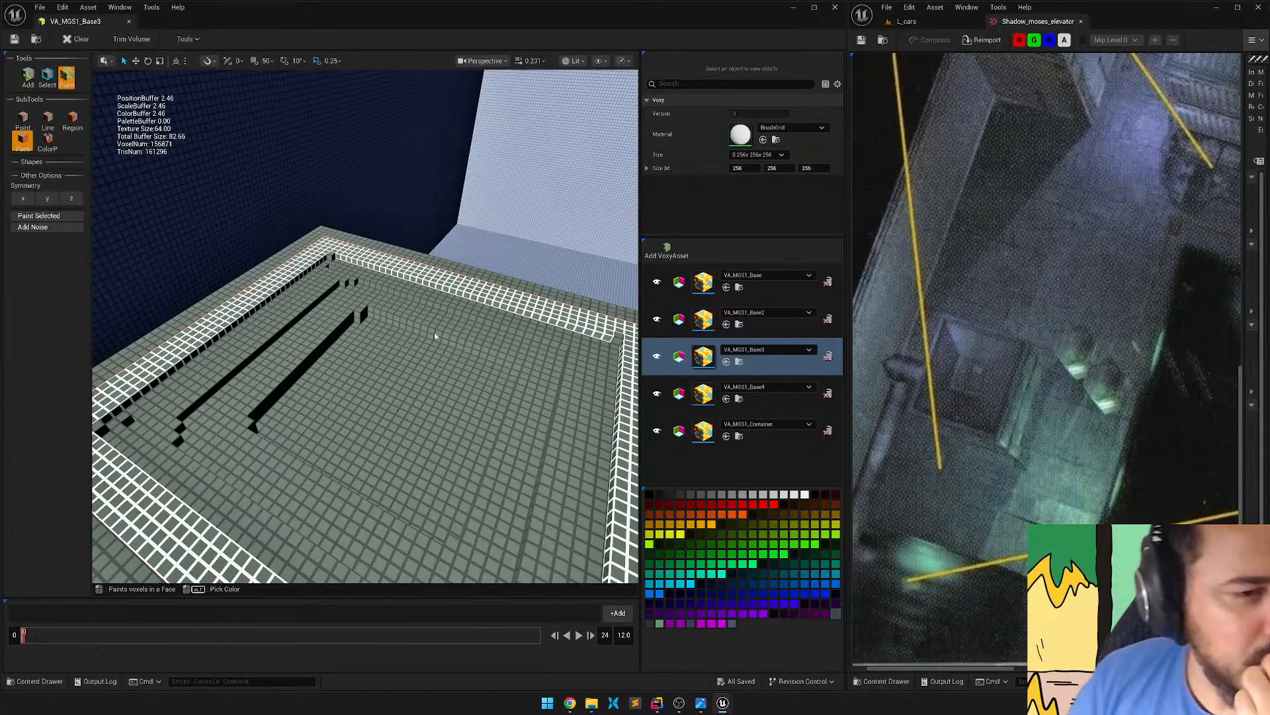
pyautogui.click(47, 76)
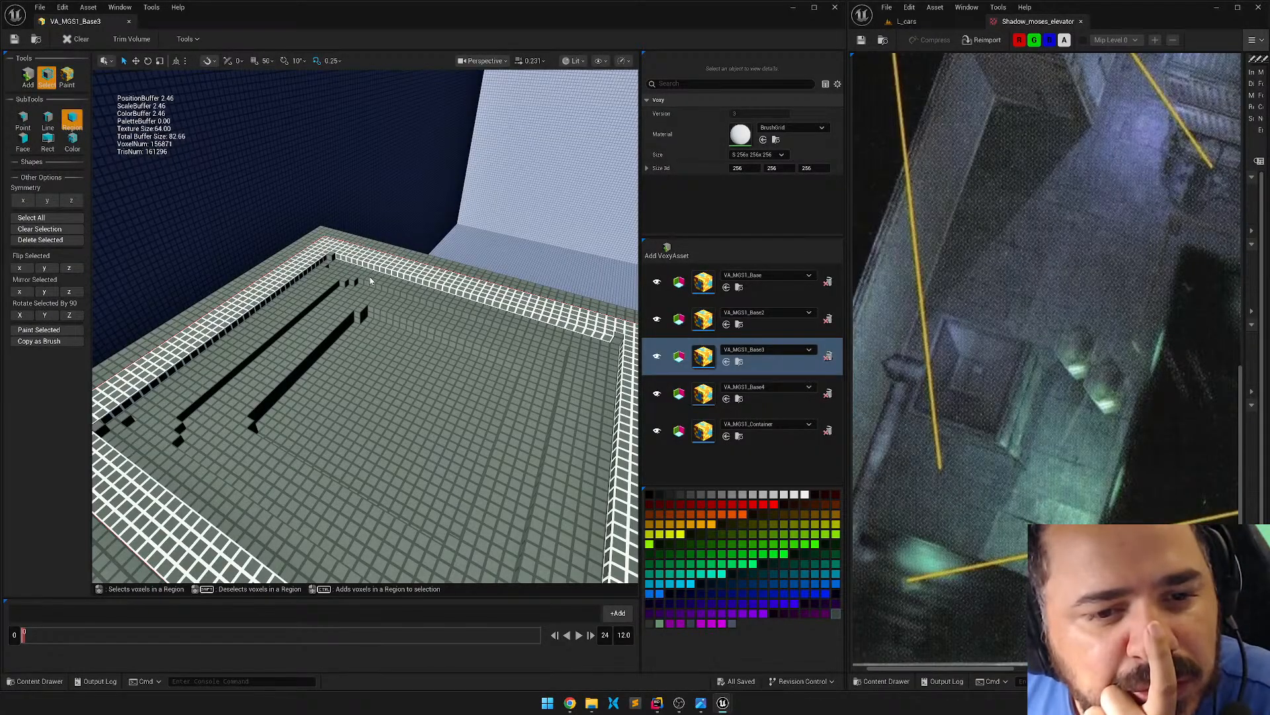
pyautogui.moveTo(357, 272); pyautogui.dragTo(610, 359)
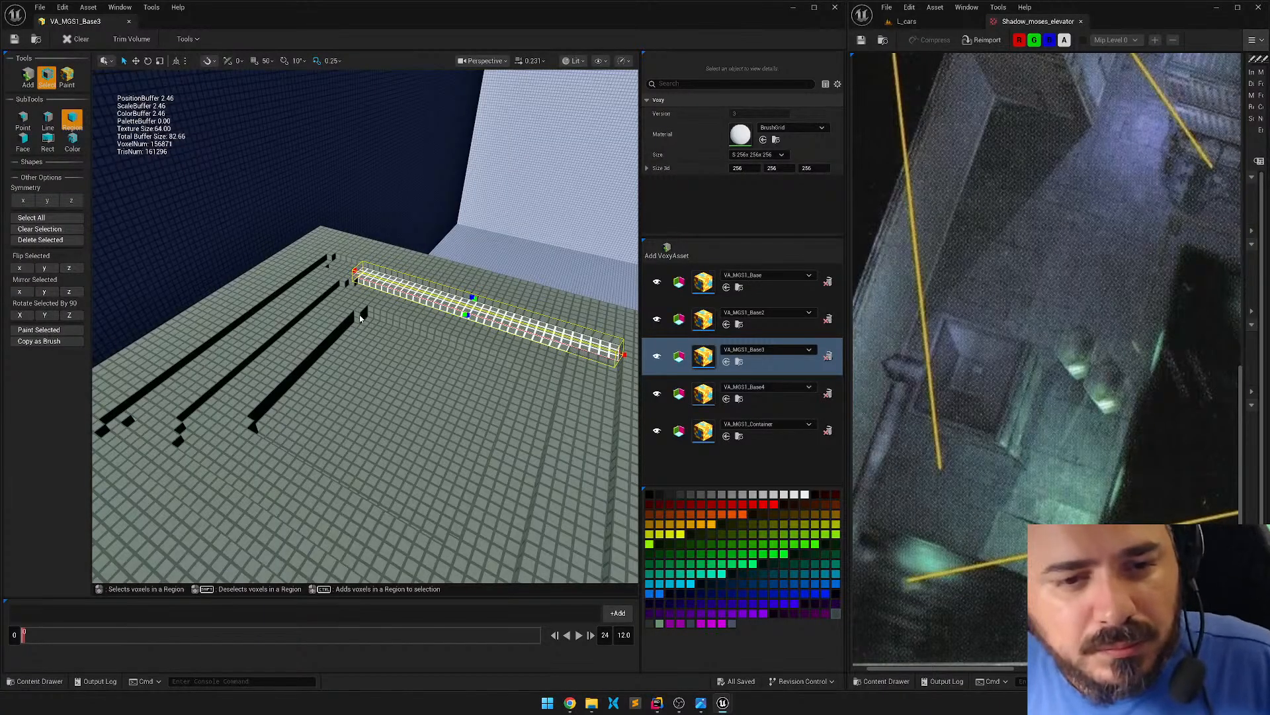
pyautogui.moveTo(363, 318); pyautogui.dragTo(567, 336)
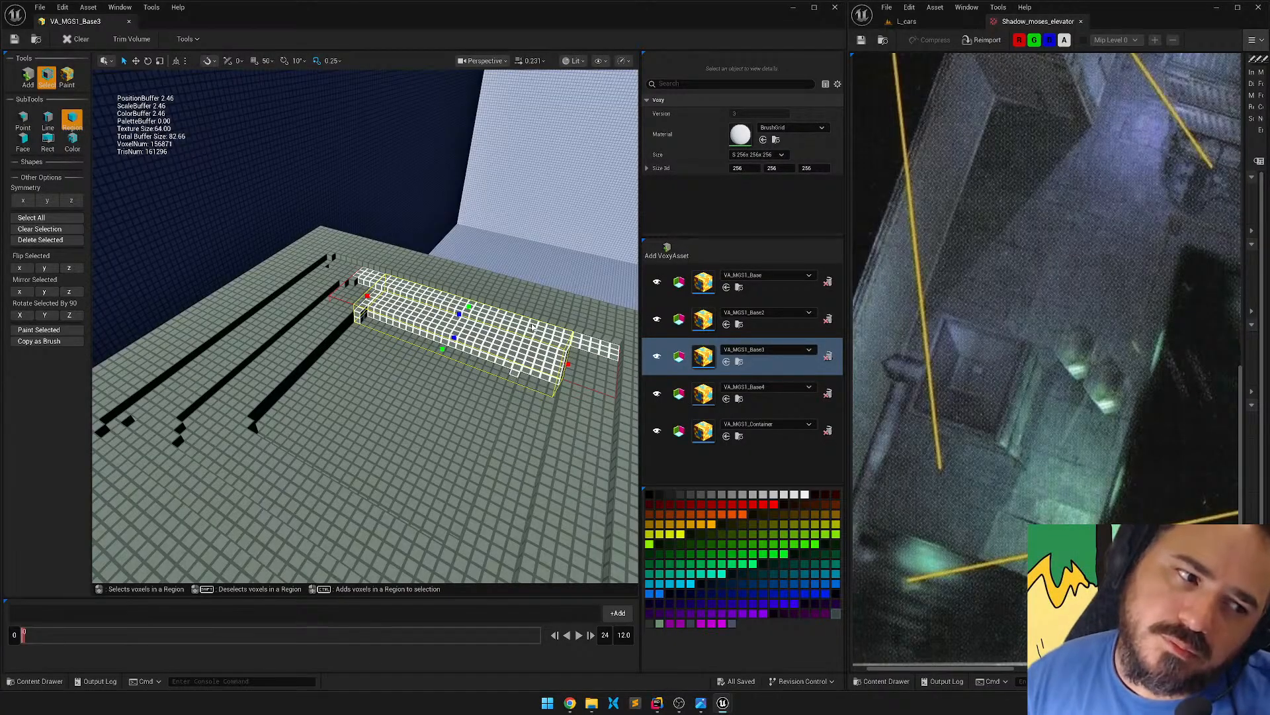
# Line-select a diagonal strip across the stepped corner, widening it with brush size 5, and paint it with the new swatch colour.
pyautogui.click(48, 119)
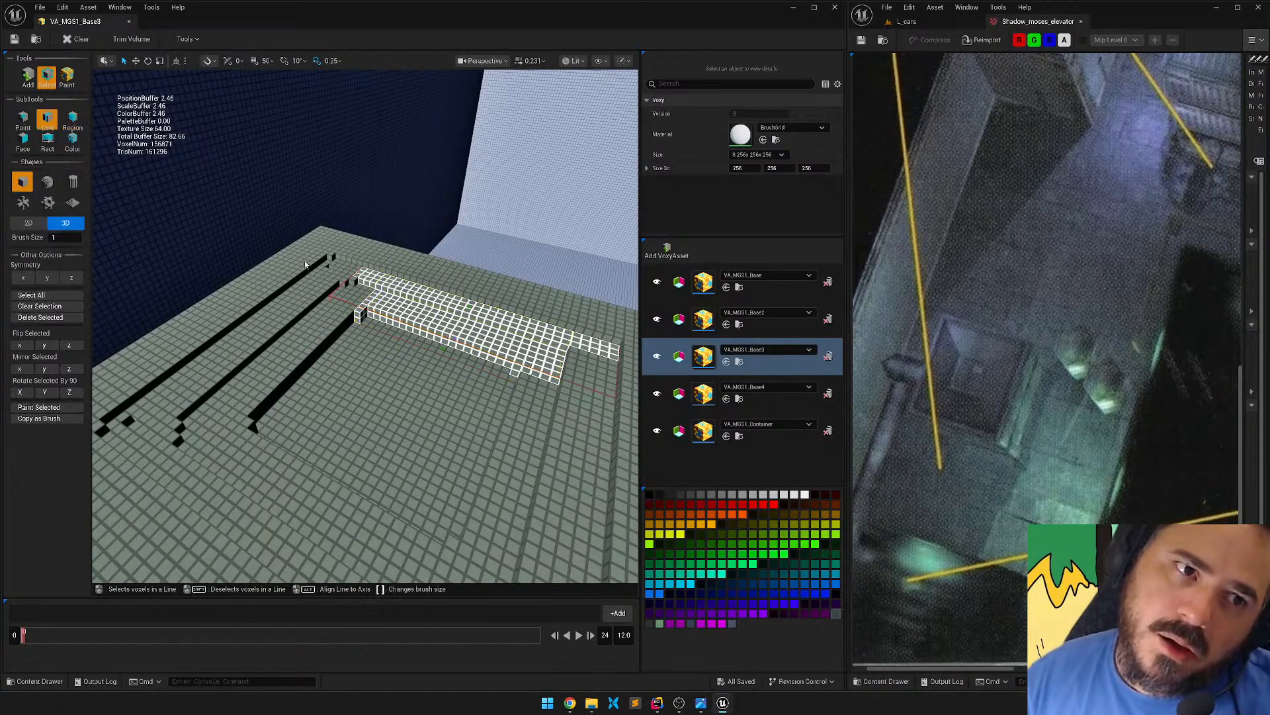
pyautogui.moveTo(360, 318); pyautogui.dragTo(331, 256)
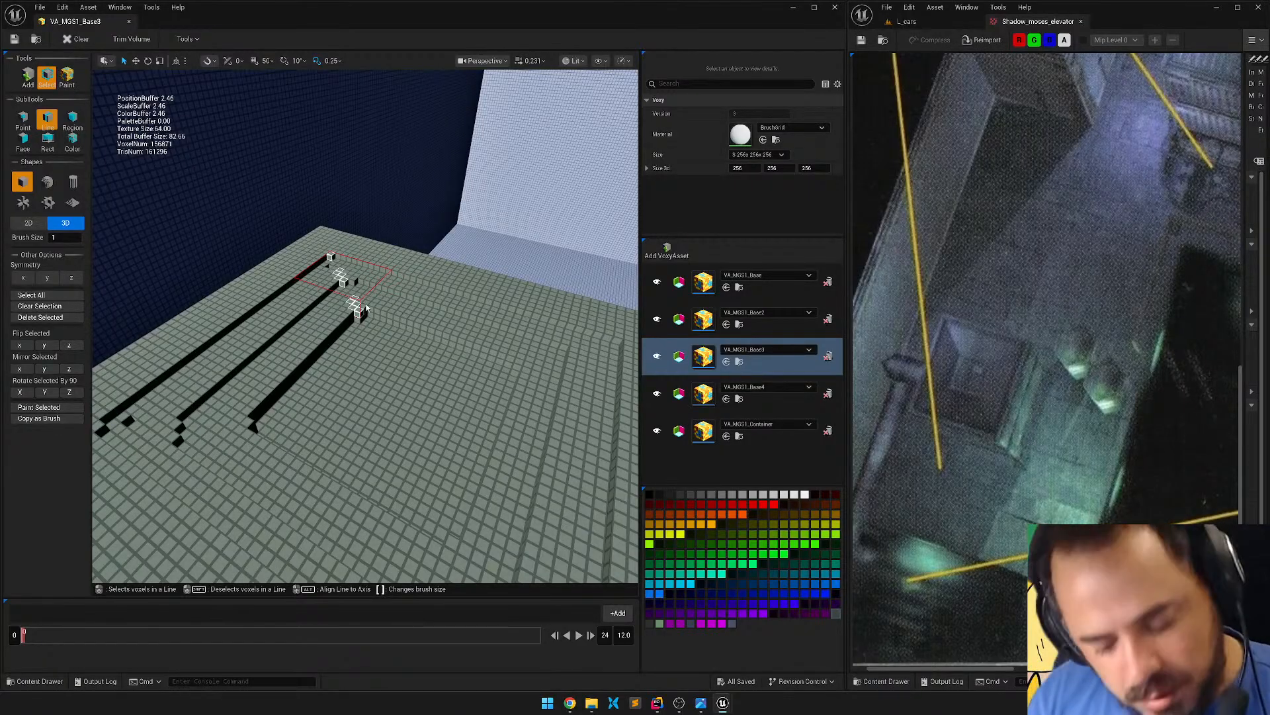
pyautogui.press(']')
pyautogui.press(']')
pyautogui.press(']')
pyautogui.press(']')
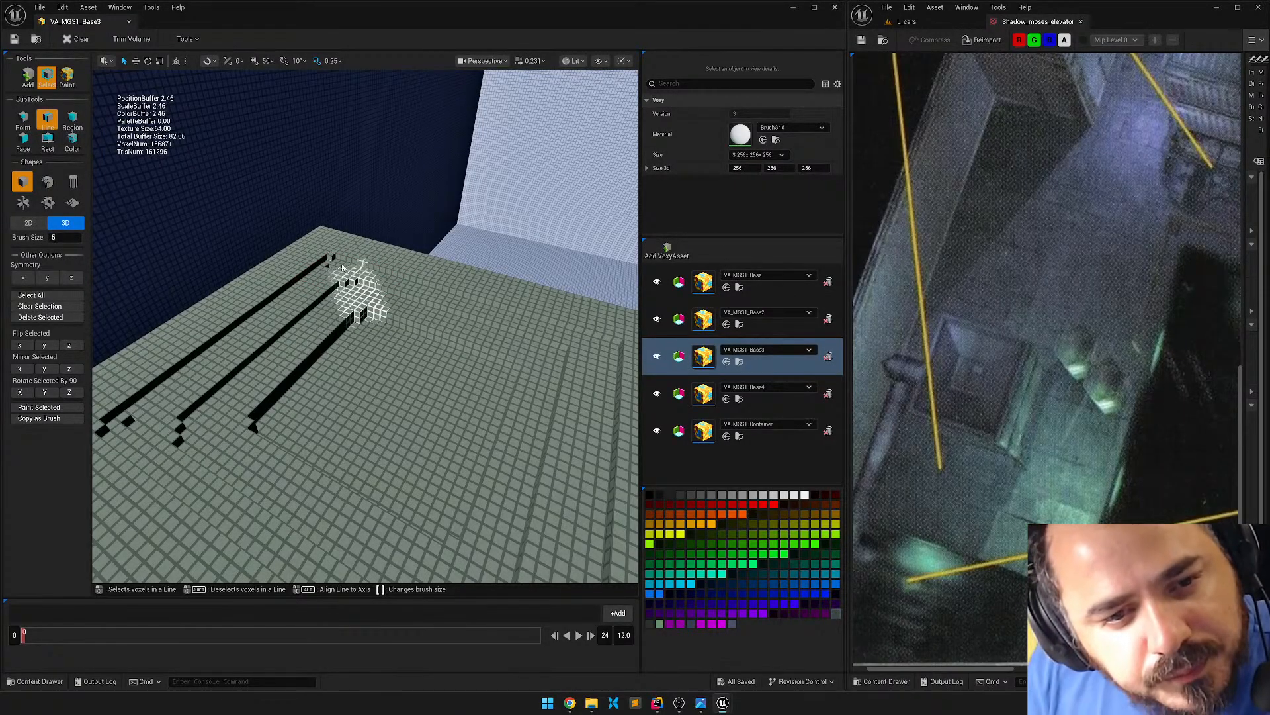
pyautogui.moveTo(341, 263); pyautogui.dragTo(351, 248)
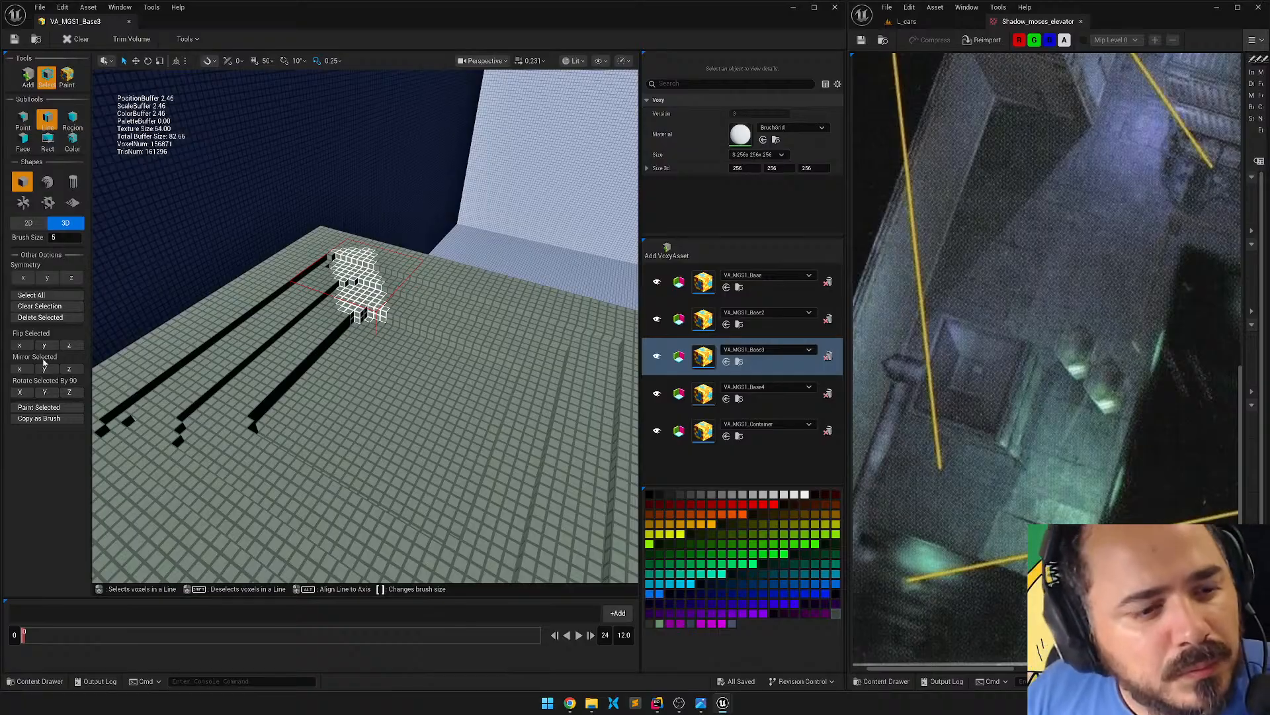
pyautogui.click(41, 406)
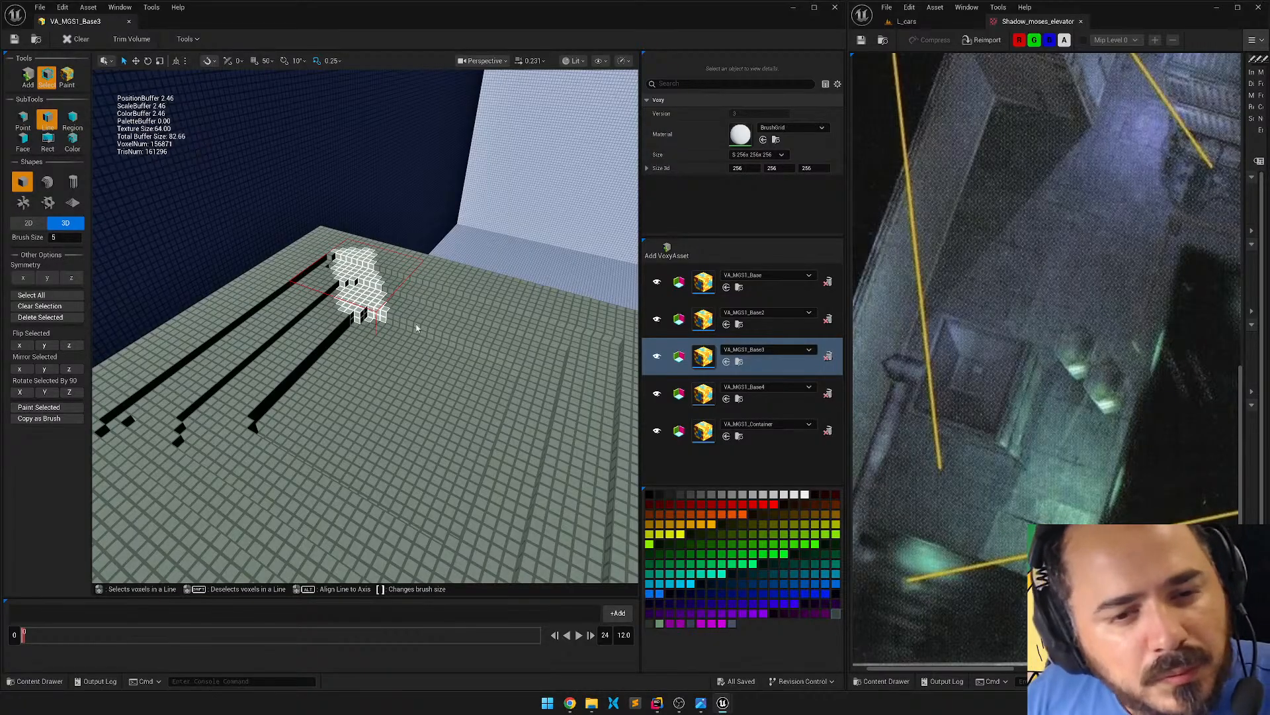
# Extend the corner selection with another diagonal size 5 line beside the first and paint the selected voxels.
pyautogui.press('w')
pyautogui.moveTo(405, 246); pyautogui.dragTo(463, 304, button='right')
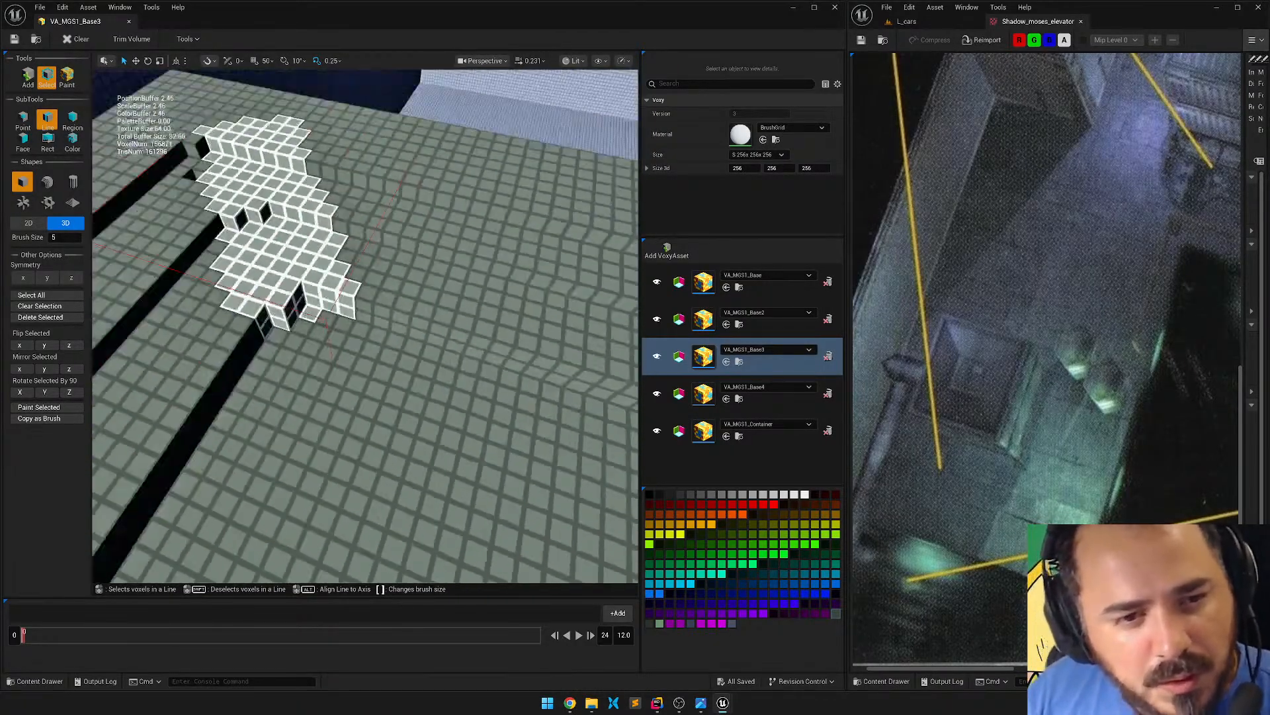
pyautogui.press('s')
pyautogui.moveTo(364, 351); pyautogui.dragTo(400, 347, button='right')
pyautogui.press('w')
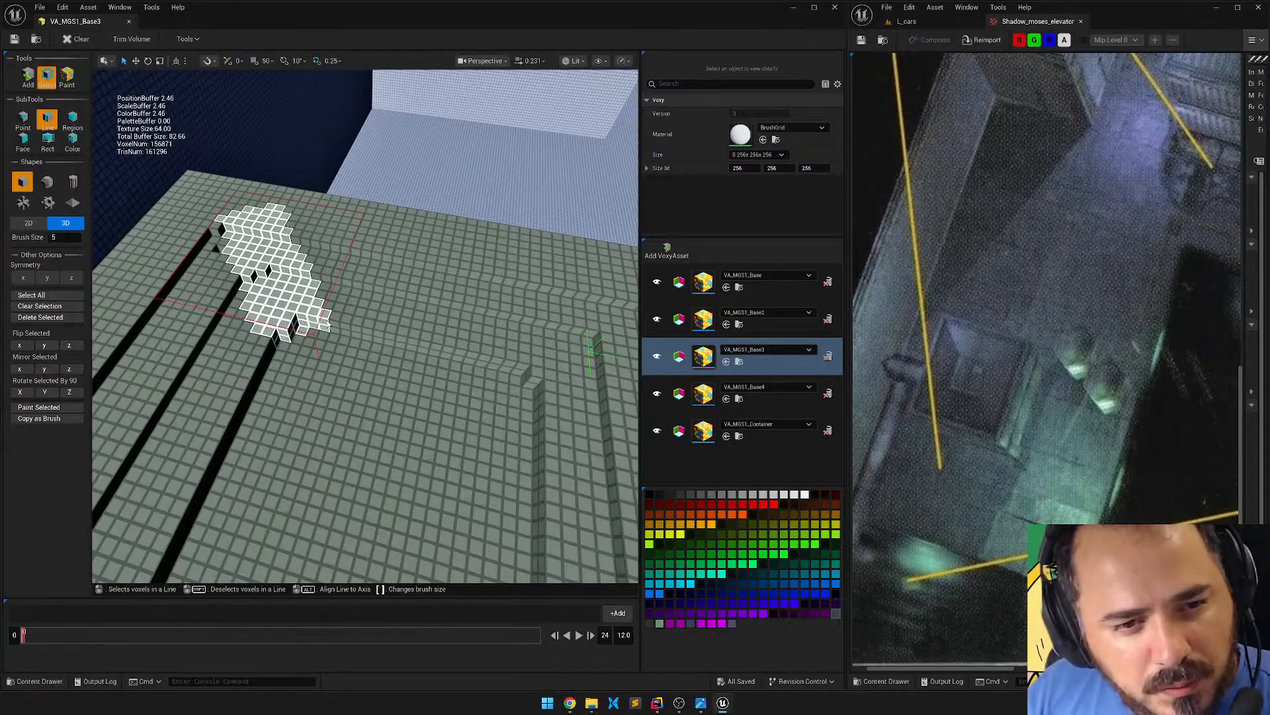
pyautogui.moveTo(360, 323); pyautogui.dragTo(319, 233)
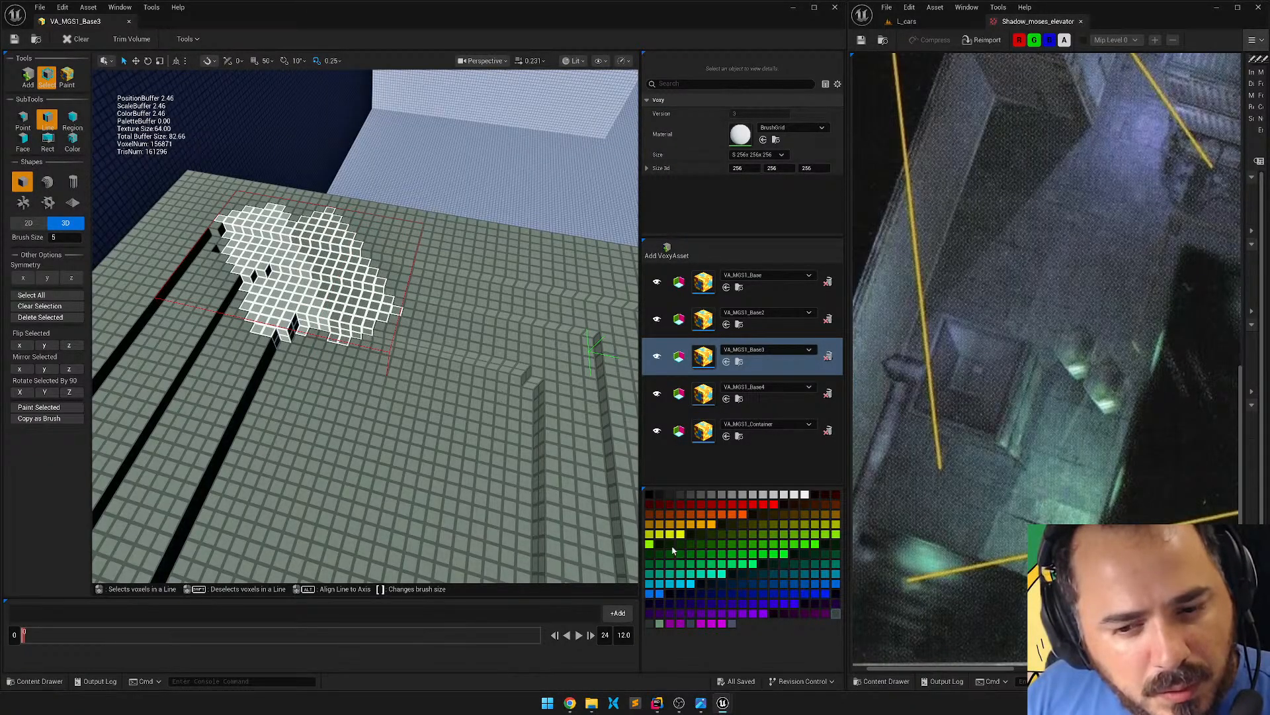
pyautogui.click(65, 409)
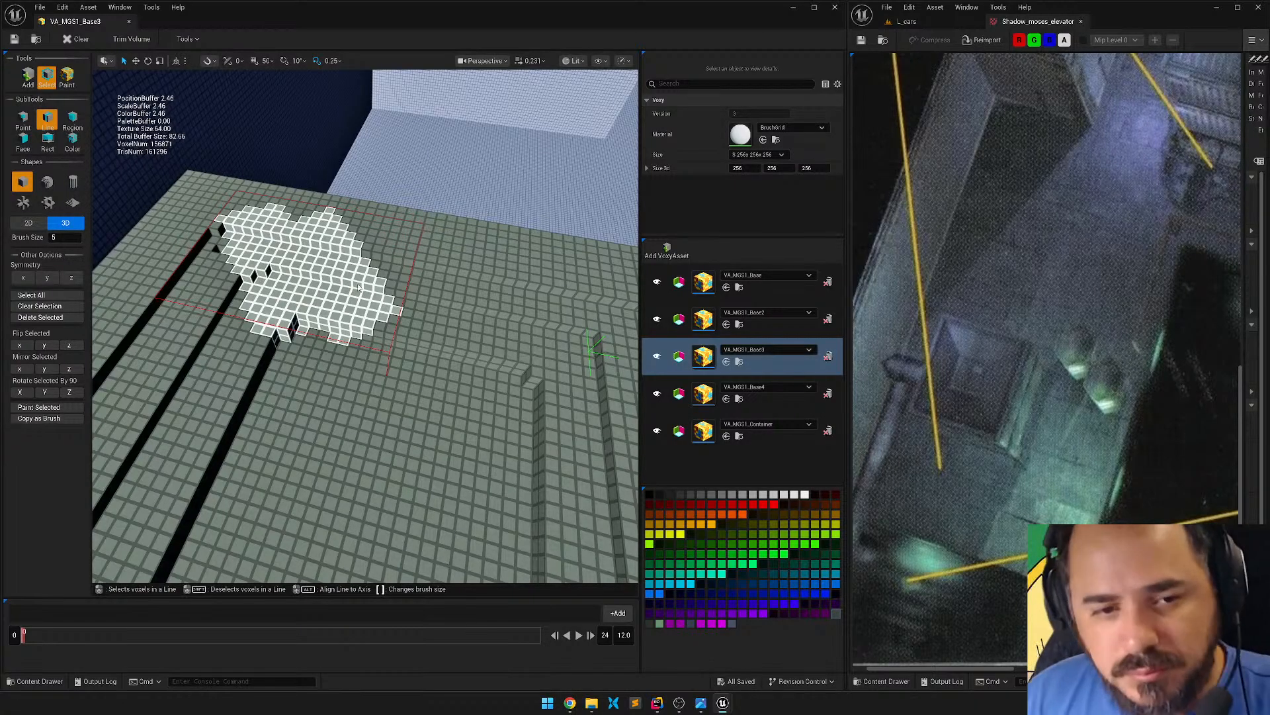
pyautogui.moveTo(320, 246); pyautogui.dragTo(288, 182, button='right')
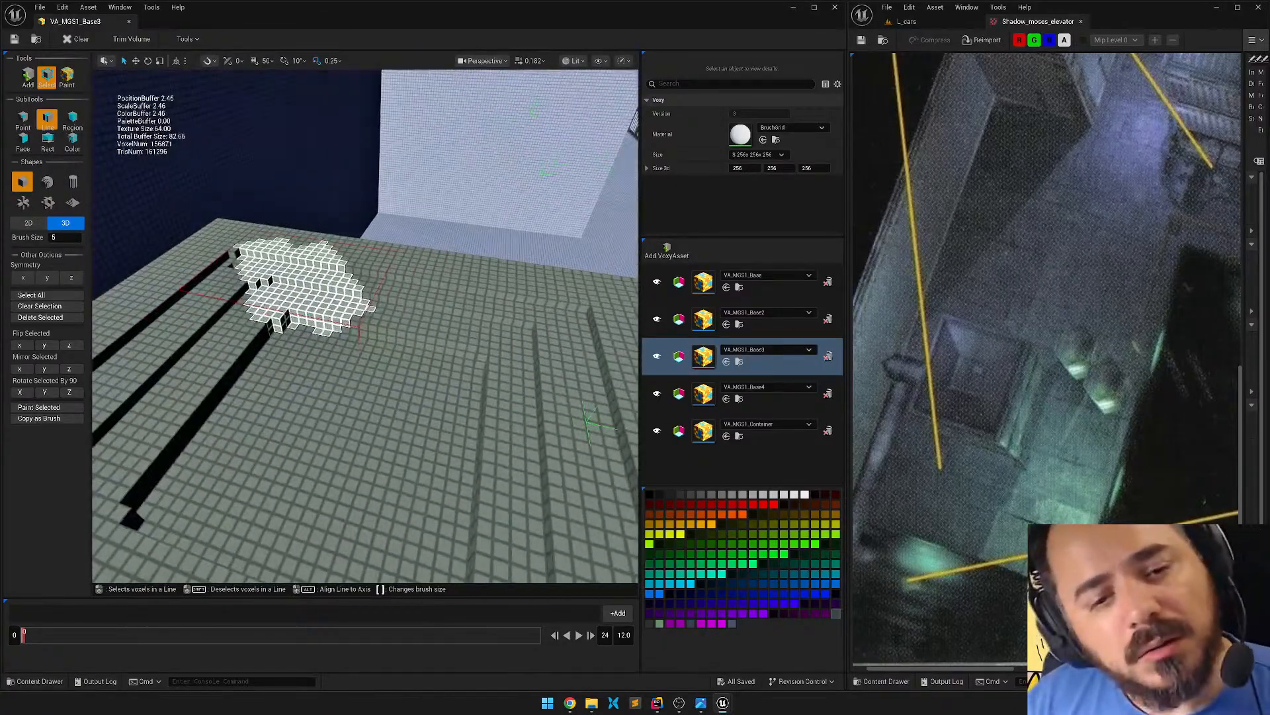